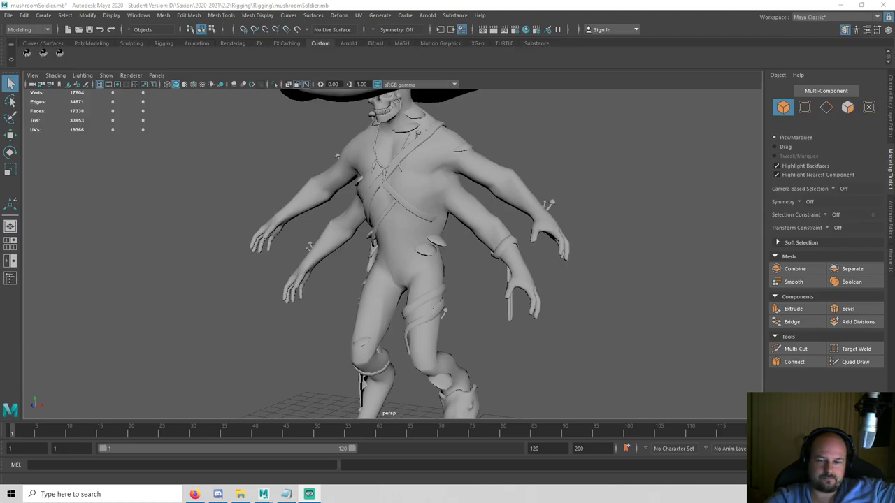
Examine the whole mushroom soldier character from several angles, including its four arms and accessories.
key(3)
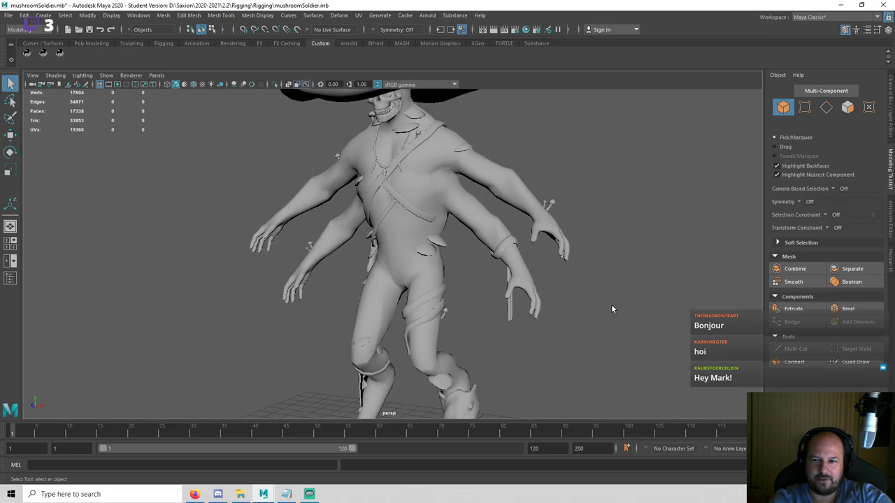
key(f)
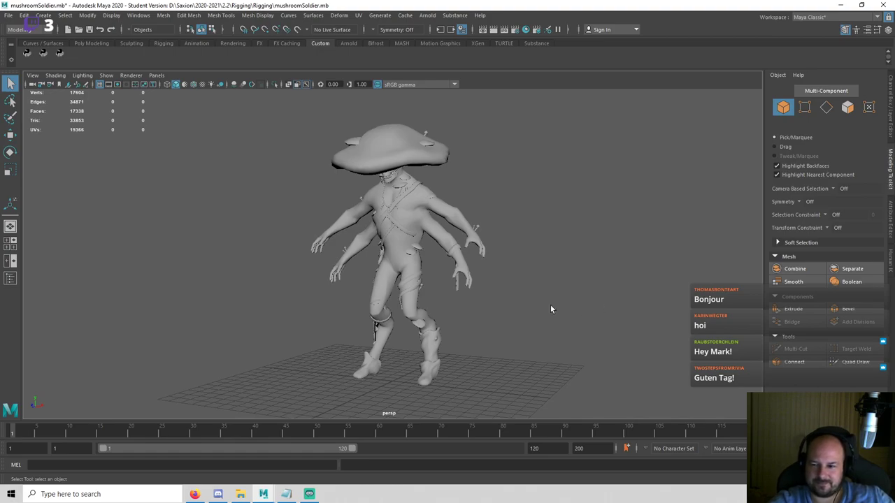
scroll(550, 305, up, 2)
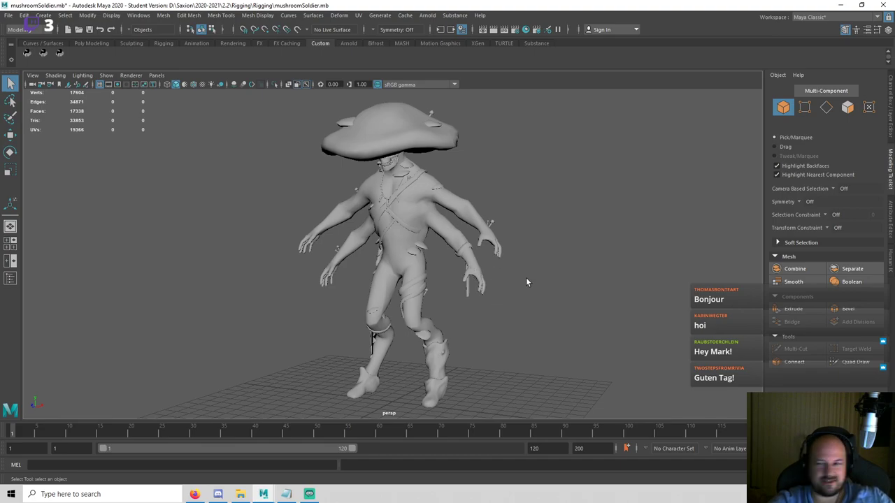
click(446, 233)
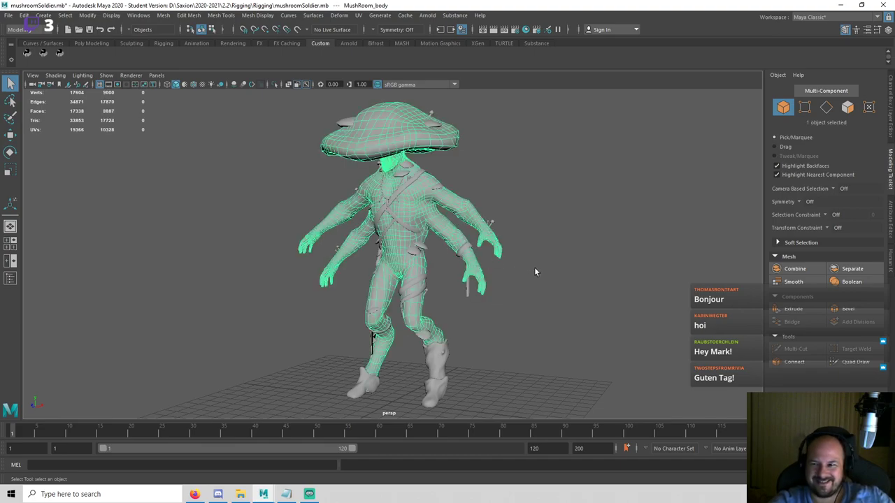
click(589, 263)
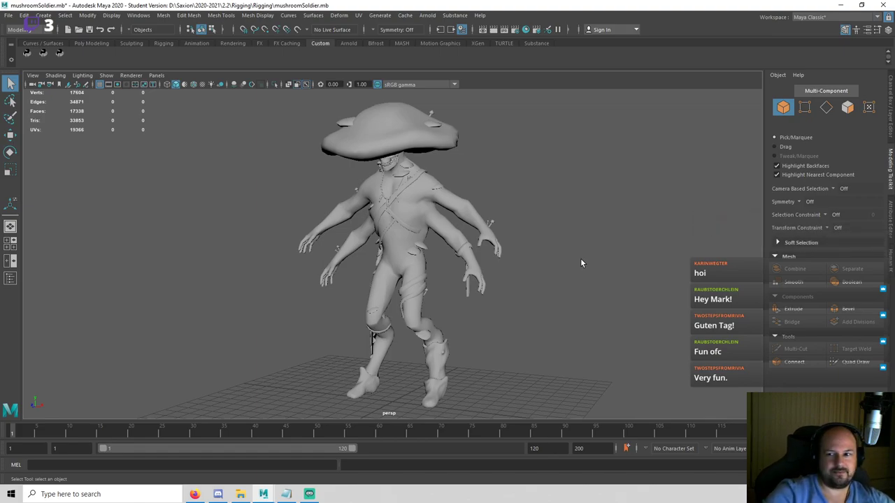
alt+drag(478, 292, 529, 301)
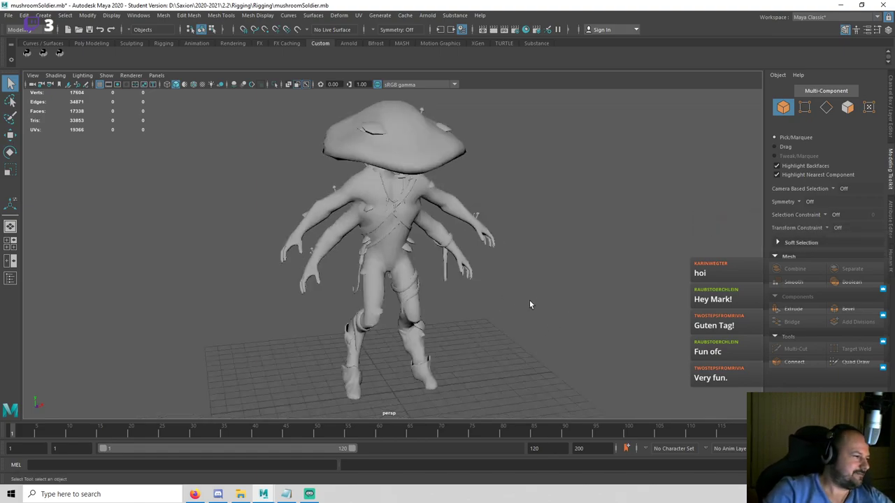
alt+right_drag(529, 300, 567, 337)
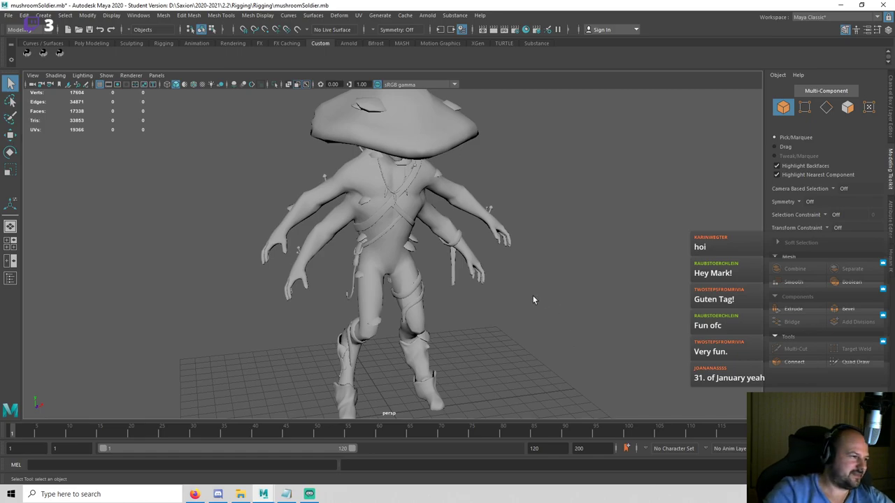
alt+drag(533, 296, 511, 294)
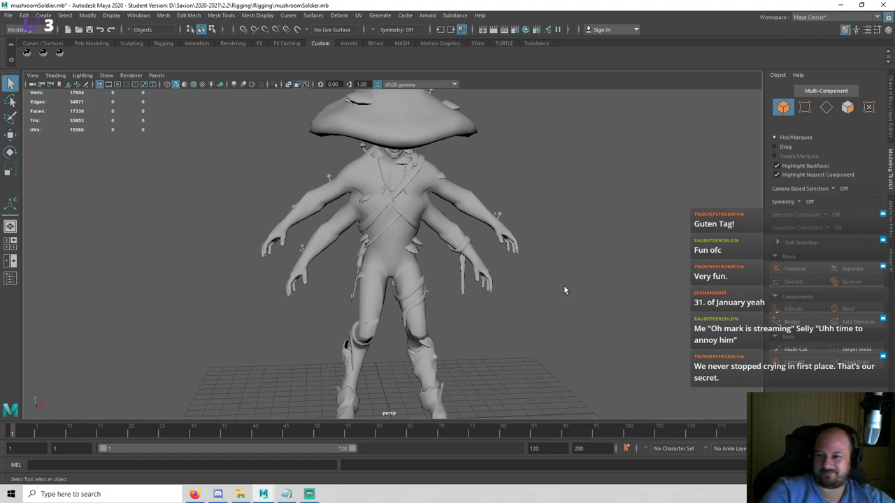
alt+drag(519, 296, 500, 290)
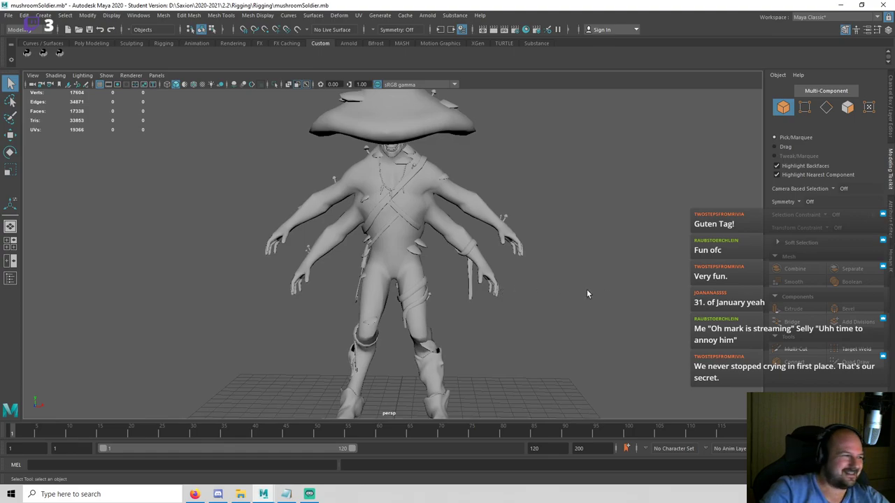
Hide the character's accessories so only the MushRoom_body mesh is displayed, and select the body with its channel attributes shown.
click(415, 253)
key(ctrl+h)
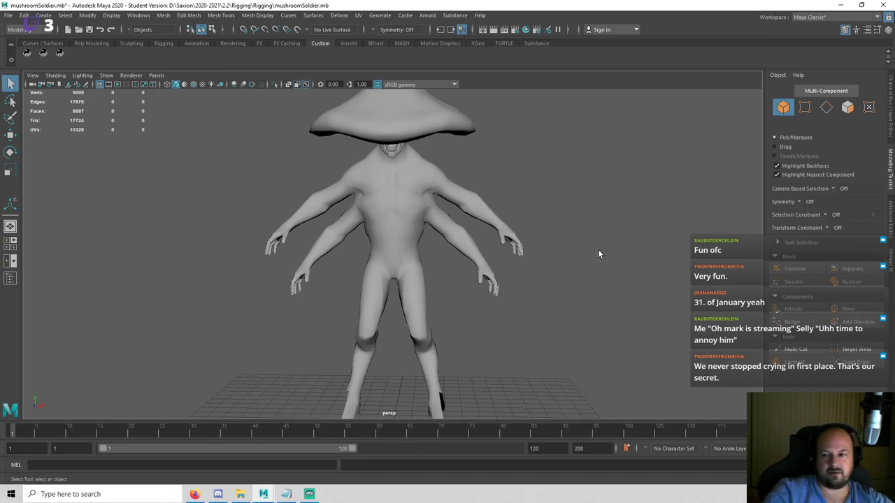
click(372, 199)
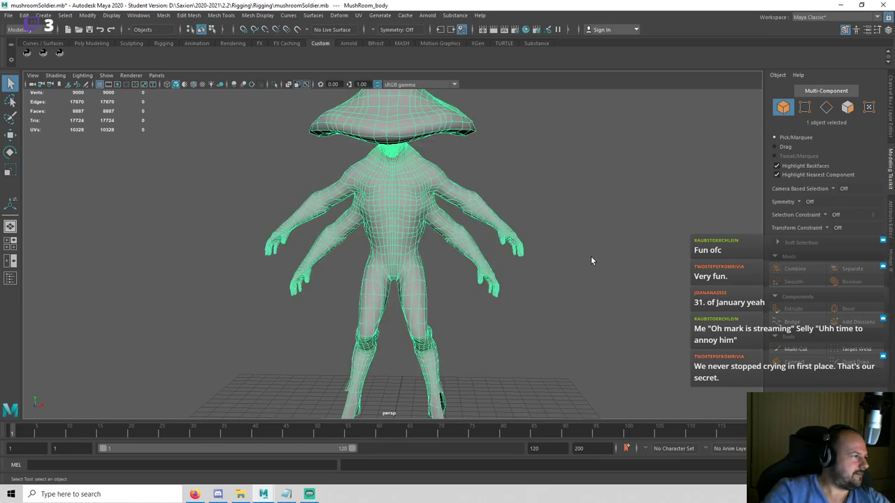
click(890, 133)
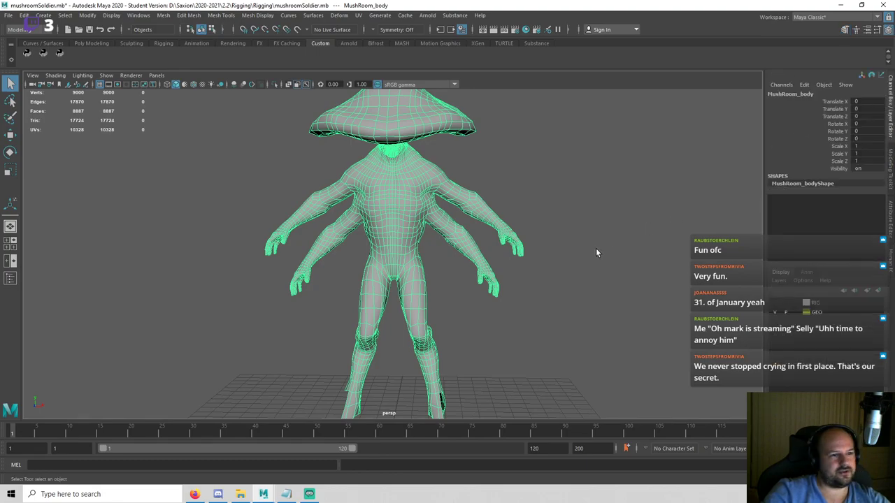
click(596, 253)
click(419, 256)
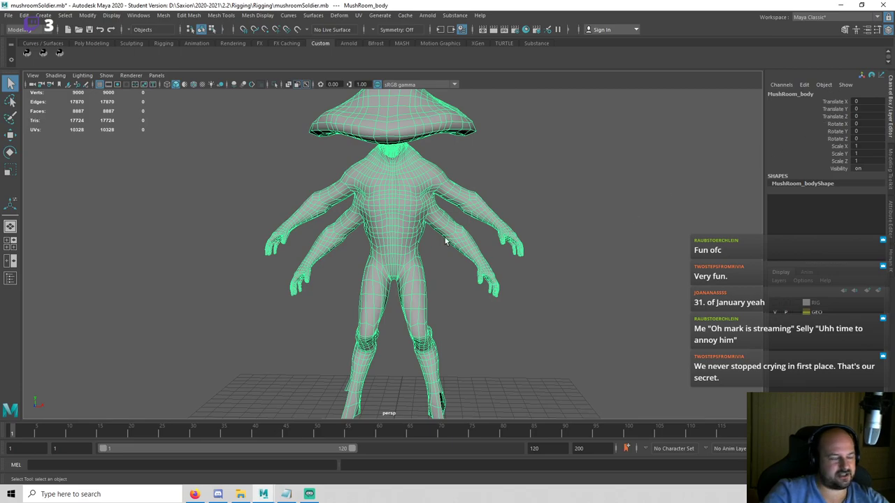
Inspect the body mesh's edge flow around the chest, shoulders and both pairs of arms.
alt+drag(447, 242, 541, 227)
key(w)
alt+middle_drag(540, 228, 553, 313)
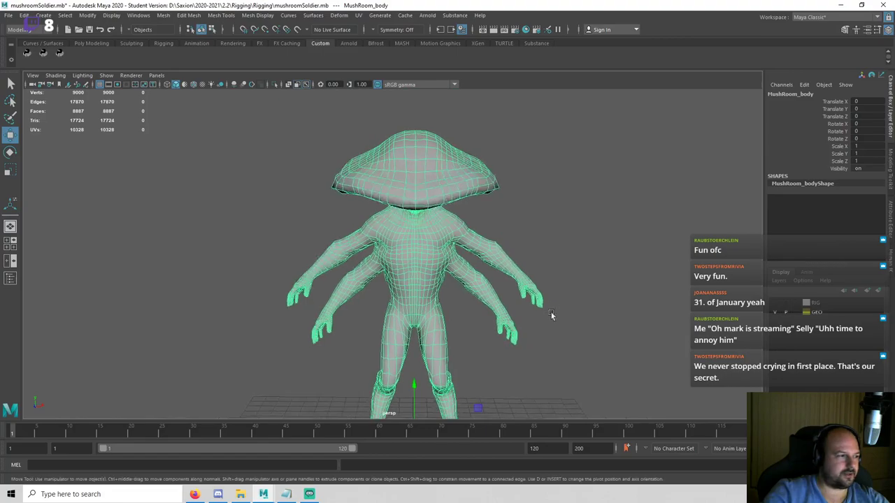
scroll(568, 281, up, 3)
key(q)
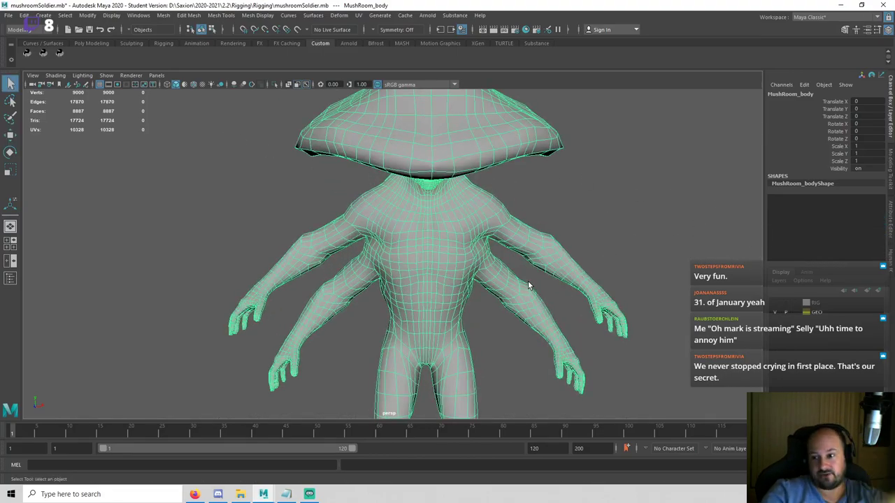
scroll(528, 285, up, 2)
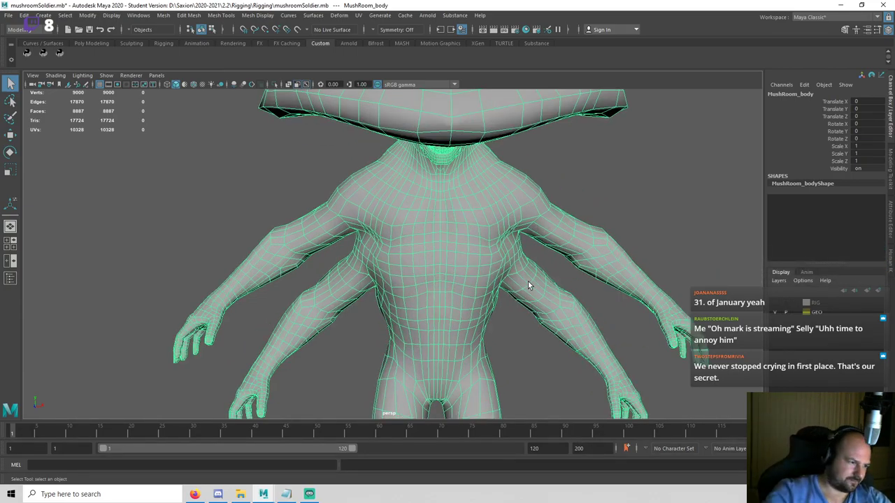
alt+drag(522, 289, 549, 275)
alt+middle_drag(549, 275, 434, 241)
scroll(401, 226, up, 3)
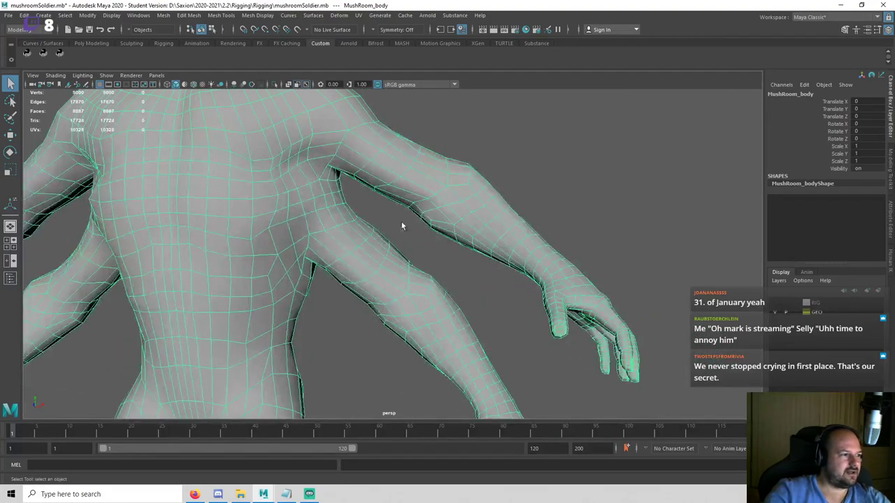
Launch the Epic Pen screen annotation app and move its toolbar out of the modeling view.
key(super)
text(epic)
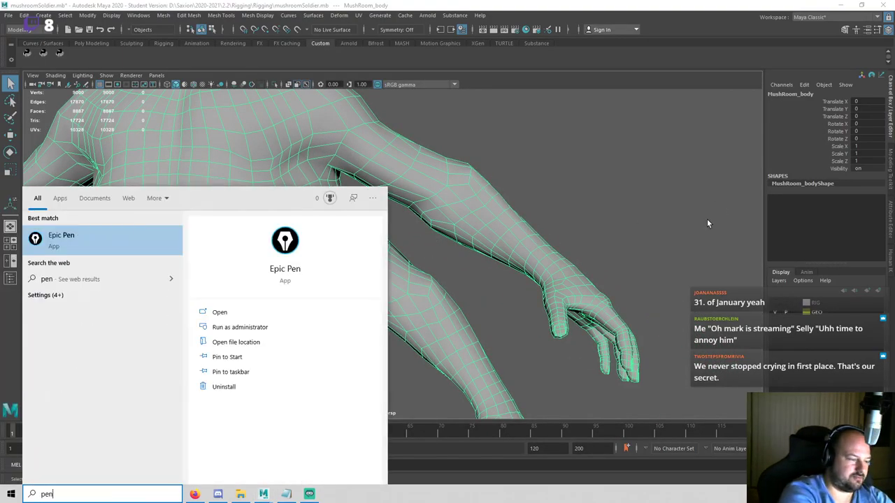
key(Return)
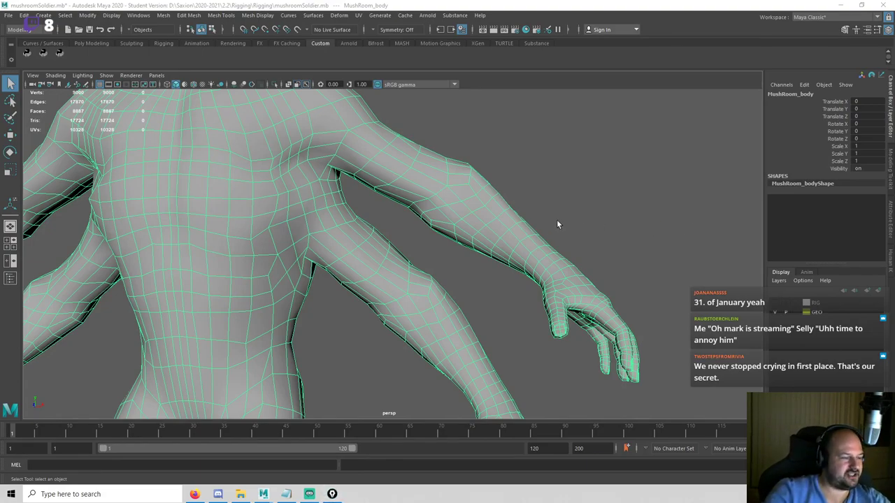
drag(628, 124, 893, 126)
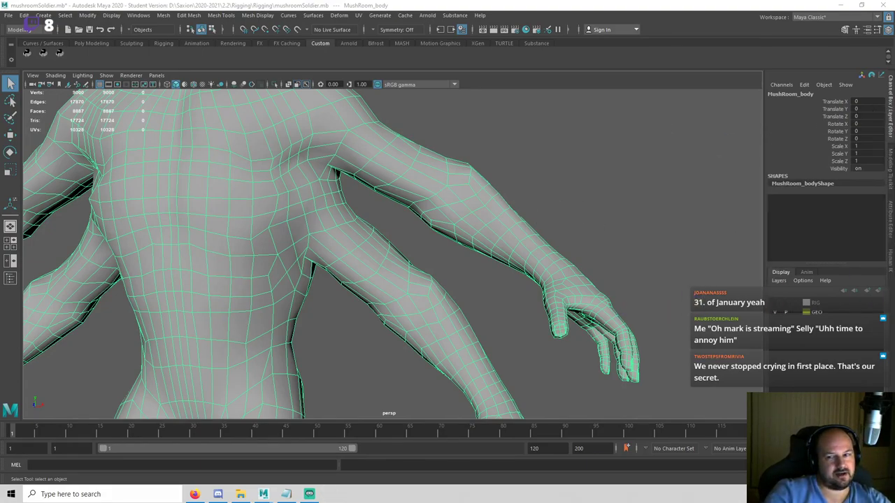
Mark the upper arm's elbow loop and the loop from the lower arm across the torso in yellow, accept the student-version notice, and clear the marks.
alt+drag(443, 208, 637, 253)
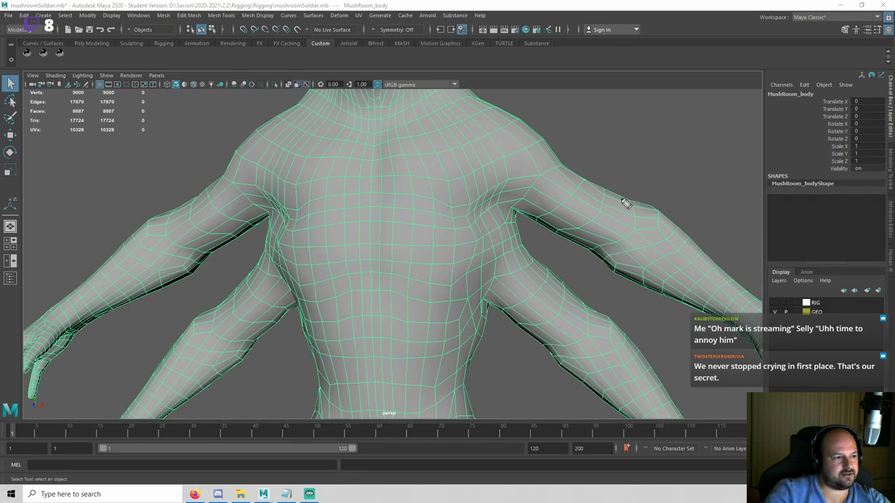
mouse_move(624, 199)
mouse_down()
mouse_move(631, 222)
mouse_move(589, 250)
mouse_up()
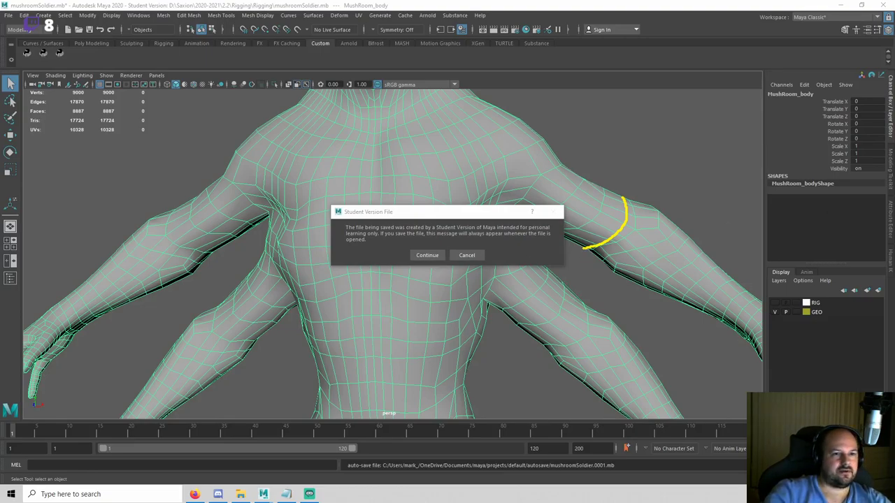
click(427, 255)
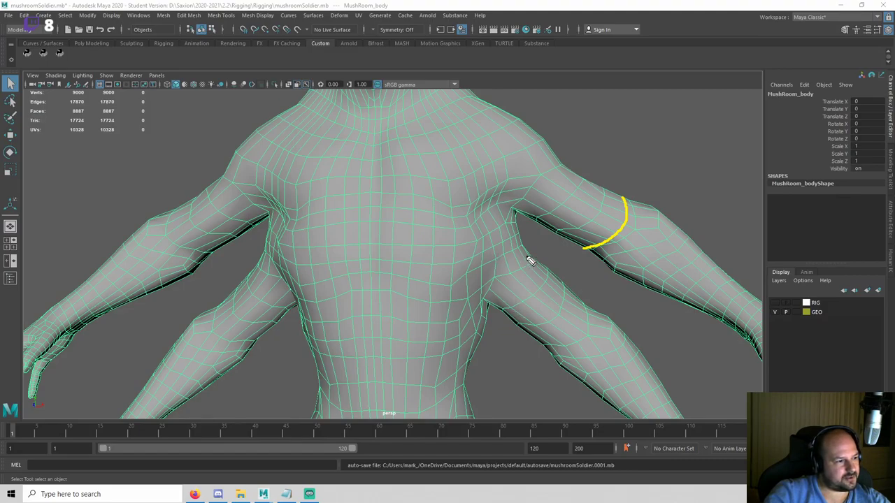
mouse_move(525, 254)
mouse_down()
mouse_move(485, 280)
mouse_move(433, 292)
mouse_up()
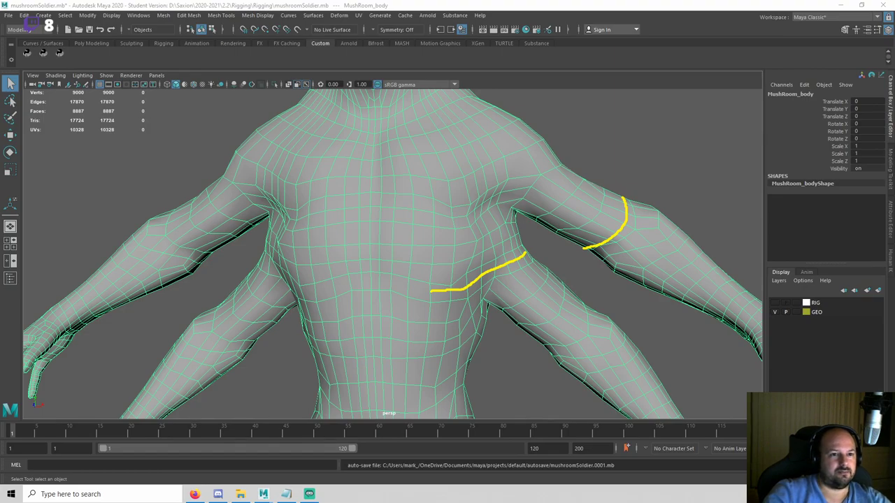
key(Escape)
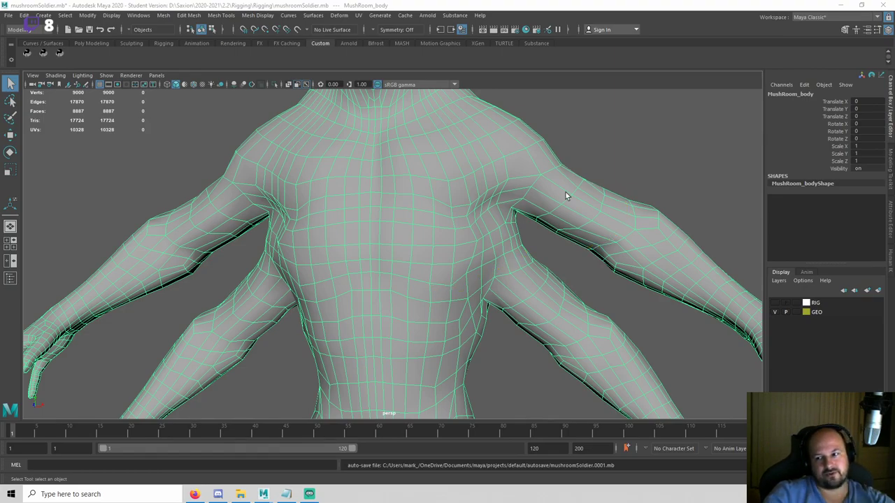
Bevel the elbow edge loops on the upper and lower arms with Object X symmetry and a fraction of 0.5.
right_drag(591, 177, 599, 155)
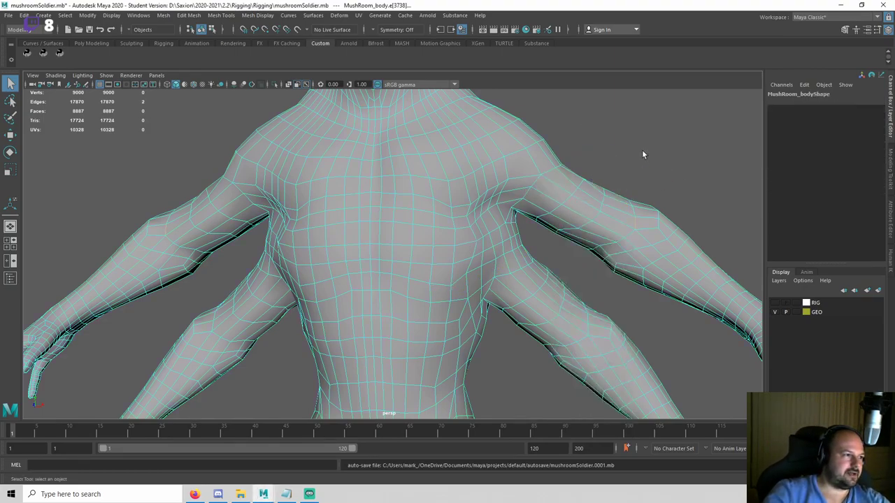
click(381, 29)
click(389, 39)
double_click(631, 218)
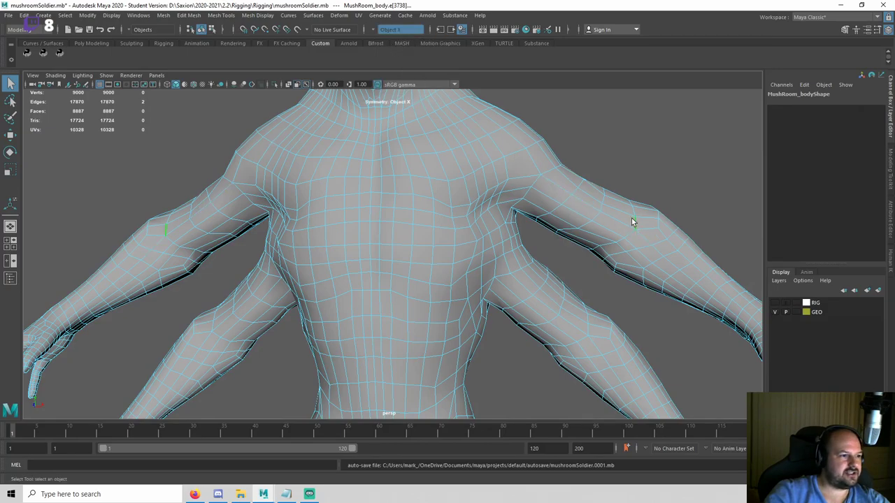
shift+double_click(592, 328)
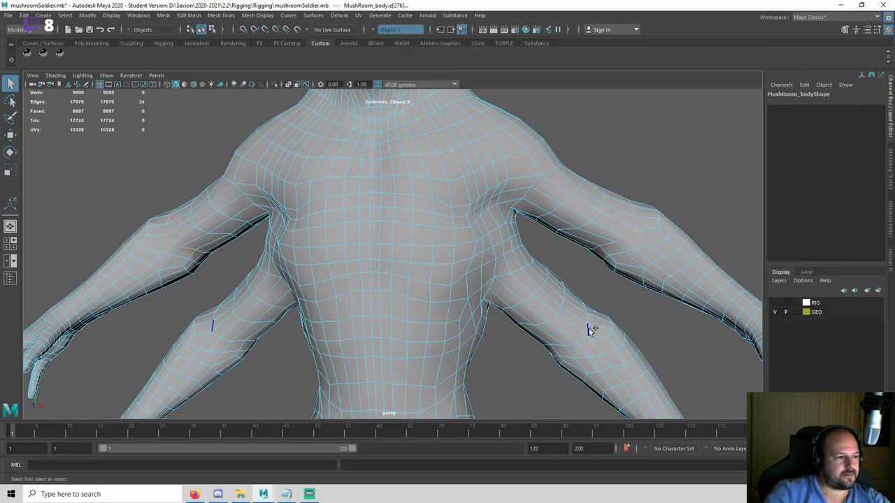
click(844, 29)
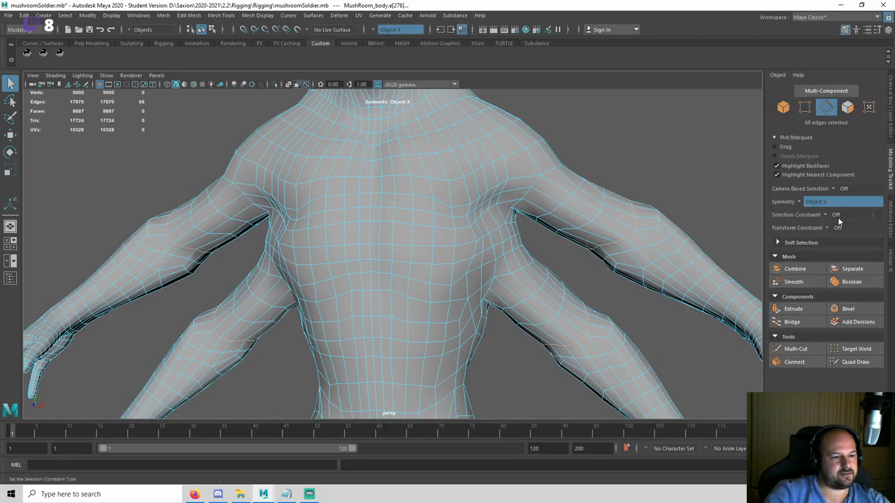
click(847, 308)
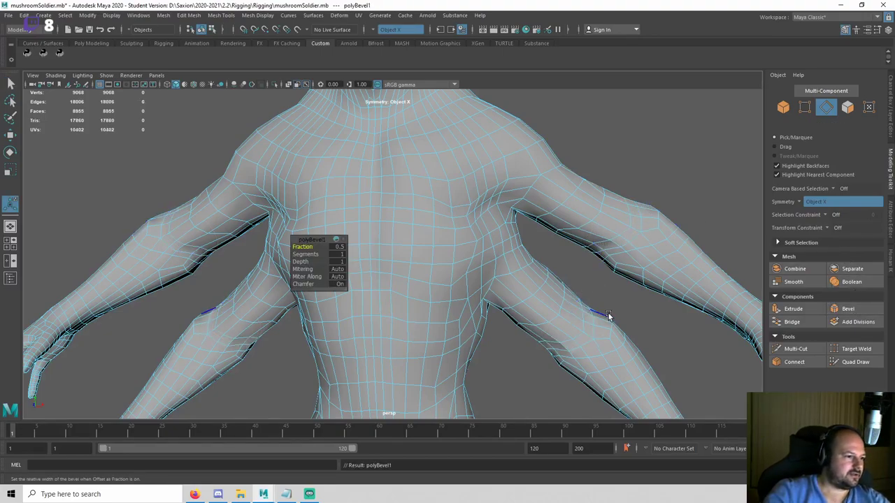
key(q)
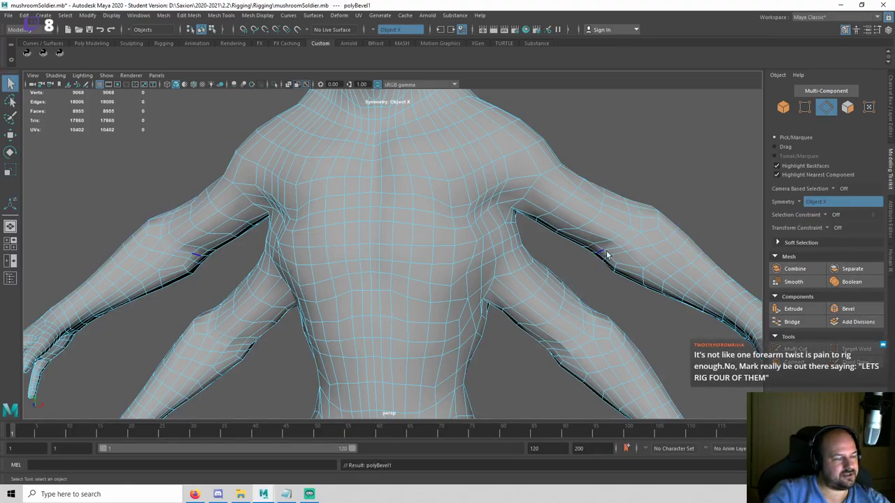
Turn symmetry off and bevel the edge loop running from the lower arms' shoulders across the torso.
click(508, 265)
click(373, 32)
click(389, 36)
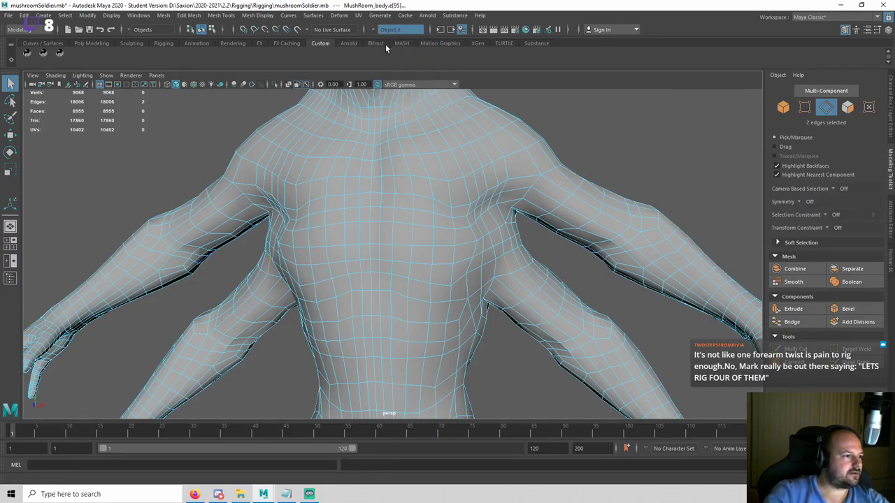
click(506, 260)
key(q)
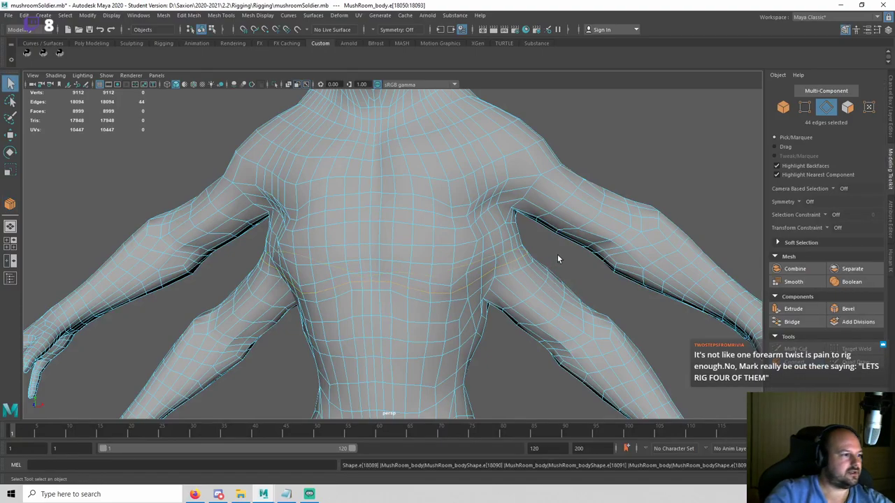
Return to object mode, check the body's shaded surface without a selection, and reselect the body mesh.
right_drag(496, 212, 549, 183)
click(589, 187)
scroll(589, 188, down, 3)
alt+drag(452, 244, 420, 252)
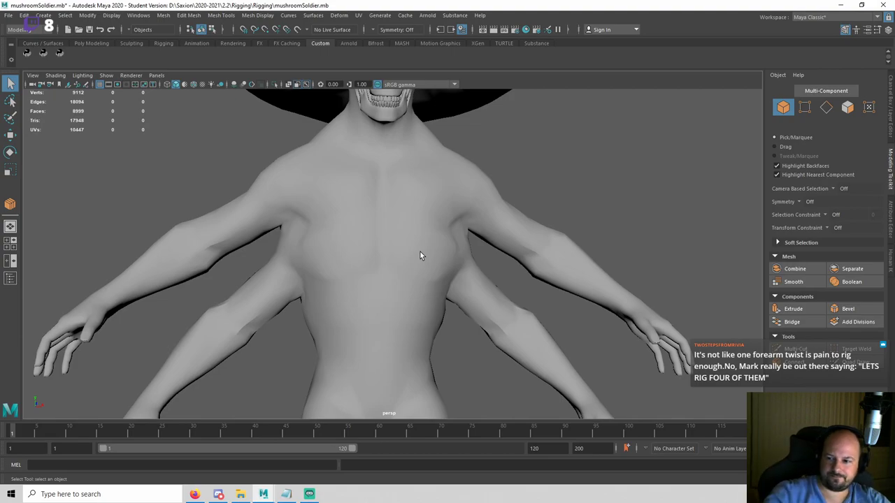
click(420, 255)
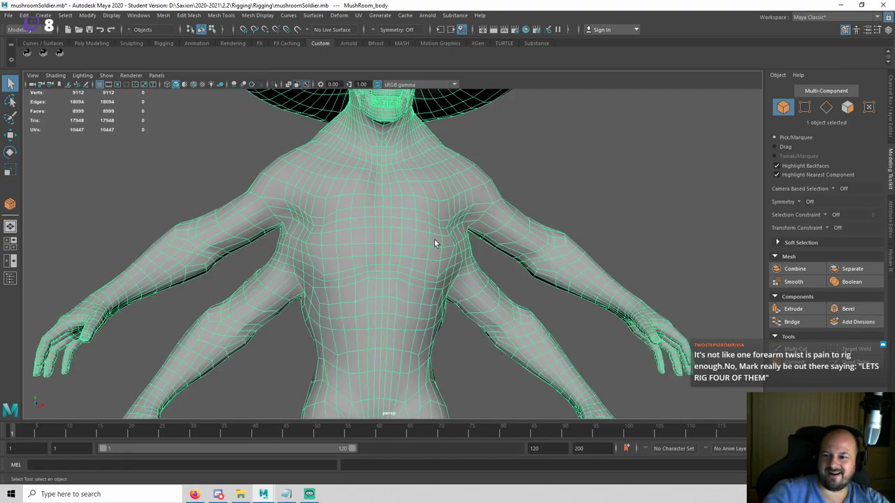
Soften the edges of the selected body mesh, deselect it, and inspect the whole character's smoothed surface from the front.
click(257, 15)
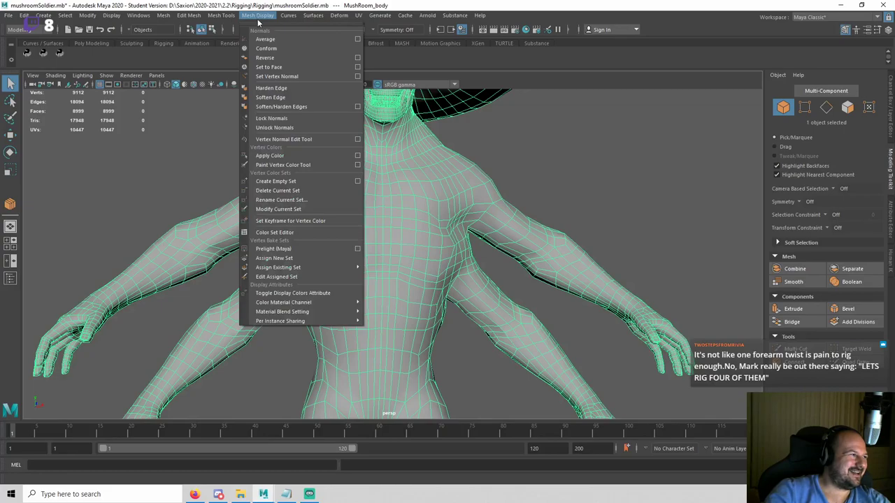
click(298, 98)
click(580, 172)
alt+right_drag(581, 173, 494, 249)
alt+drag(495, 249, 489, 213)
scroll(511, 237, down, 3)
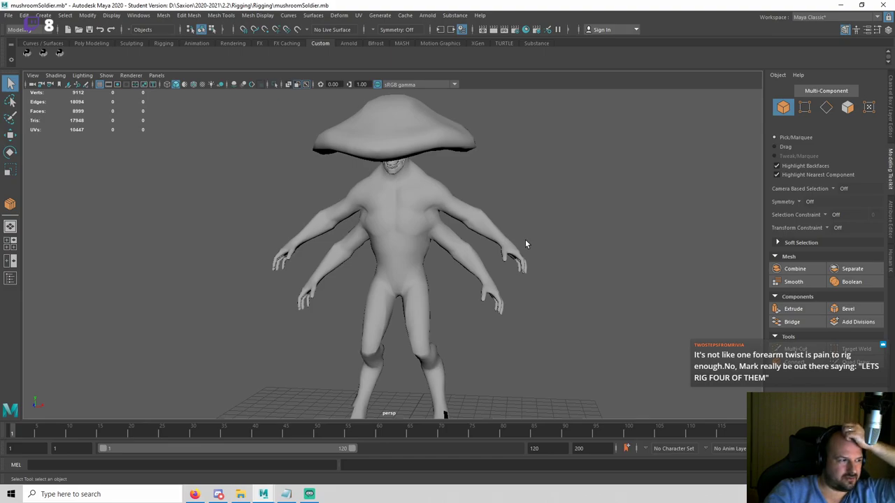
mouse_move(569, 285)
alt+mouse_down()
mouse_move(537, 277)
mouse_move(567, 272)
alt+mouse_up()
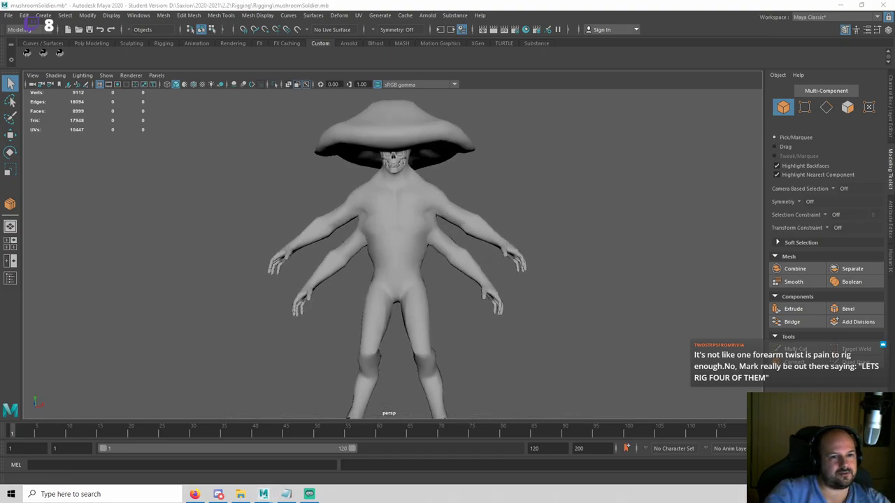
Mark the limb joints on one side with yellow dots at shoulders, elbows, wrists, hip, knee and along the lower leg.
click(437, 198)
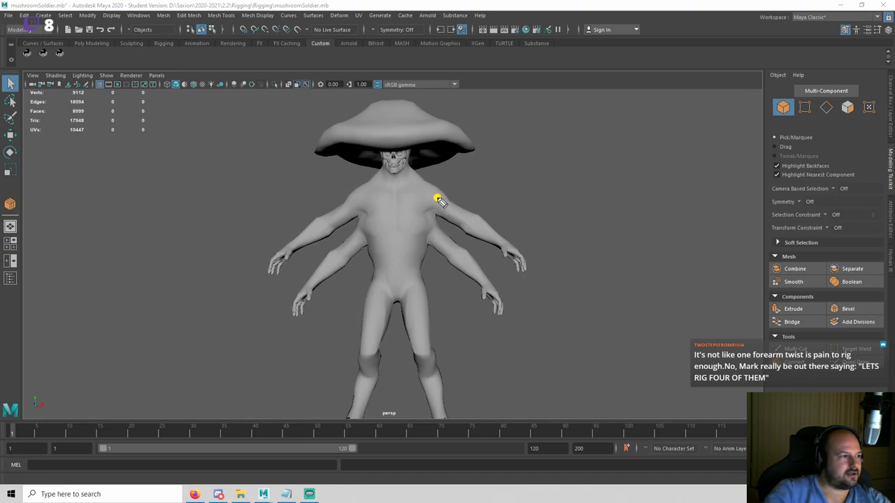
click(469, 219)
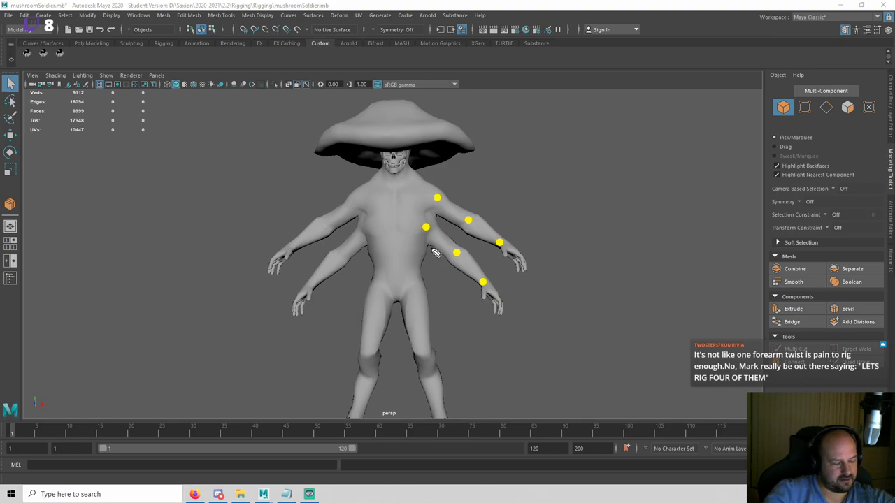
click(413, 284)
click(419, 352)
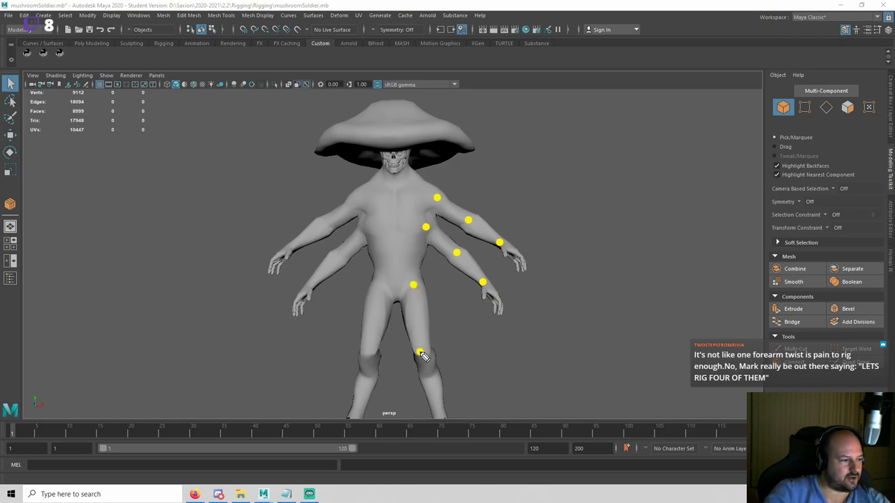
click(430, 377)
click(439, 413)
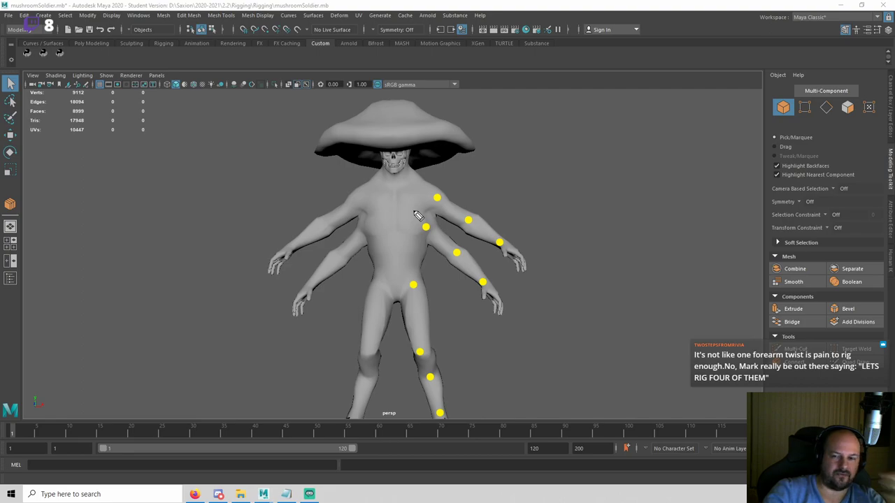
Mark the spine with five blue dots from the pelvis up to the base of the neck.
click(417, 256)
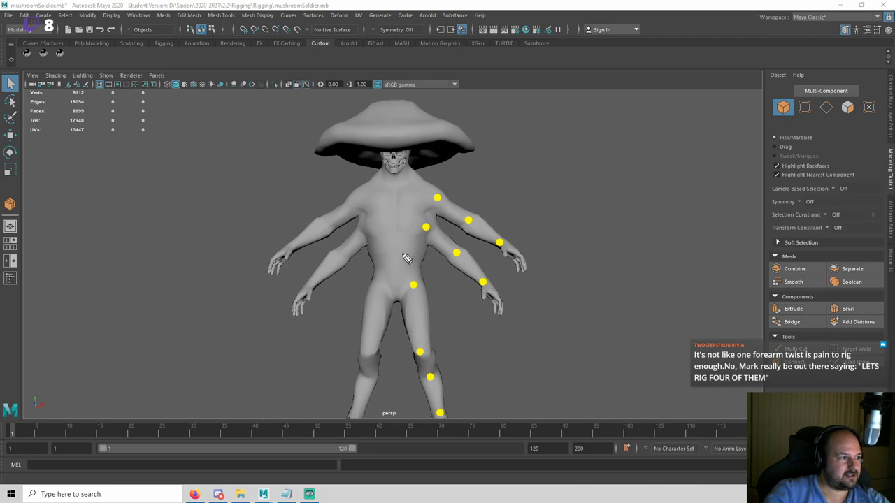
click(395, 282)
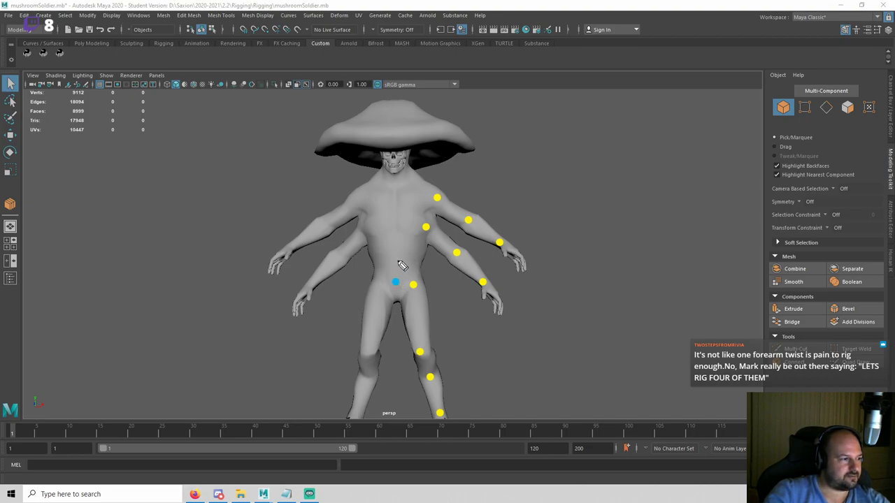
click(397, 260)
click(397, 233)
click(396, 209)
click(397, 189)
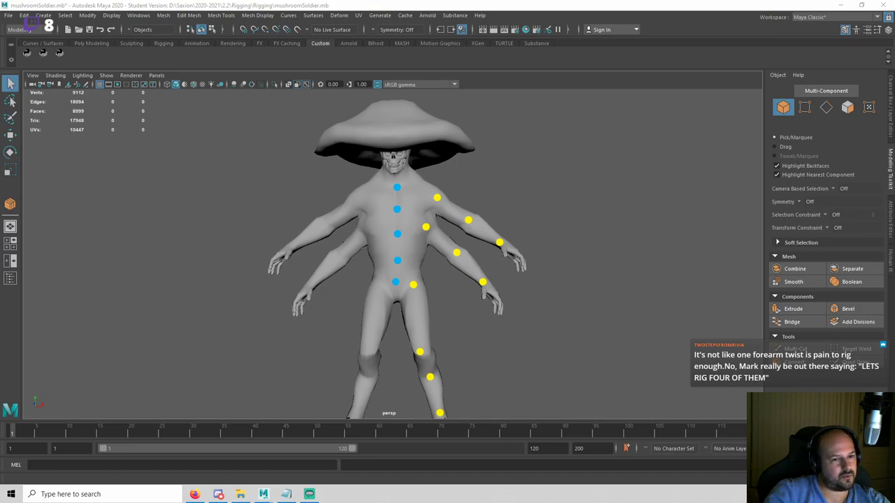
Add pink dots on the torso side, black dots on the cap and chest, orange strokes toward both shoulders, and clear all marks.
click(414, 264)
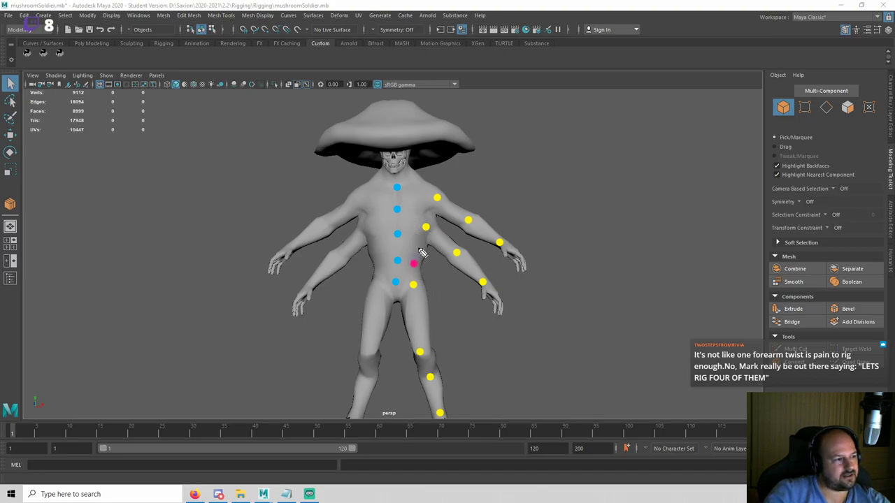
click(417, 247)
click(418, 203)
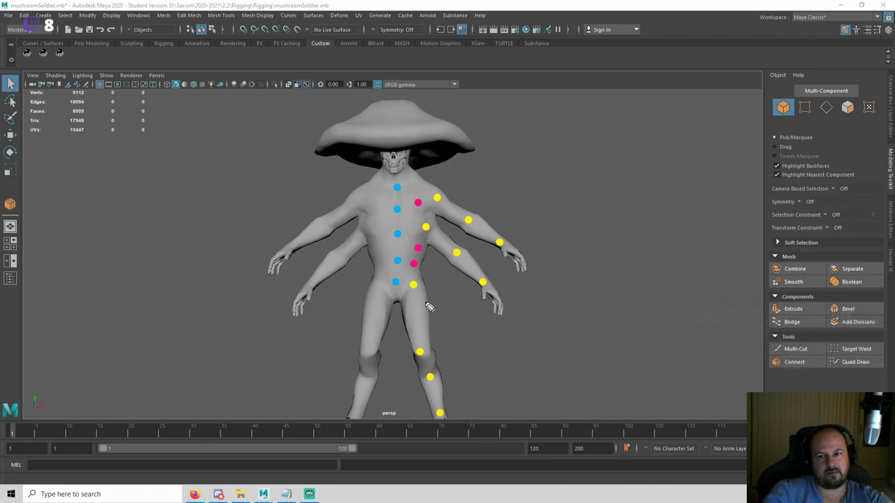
click(390, 129)
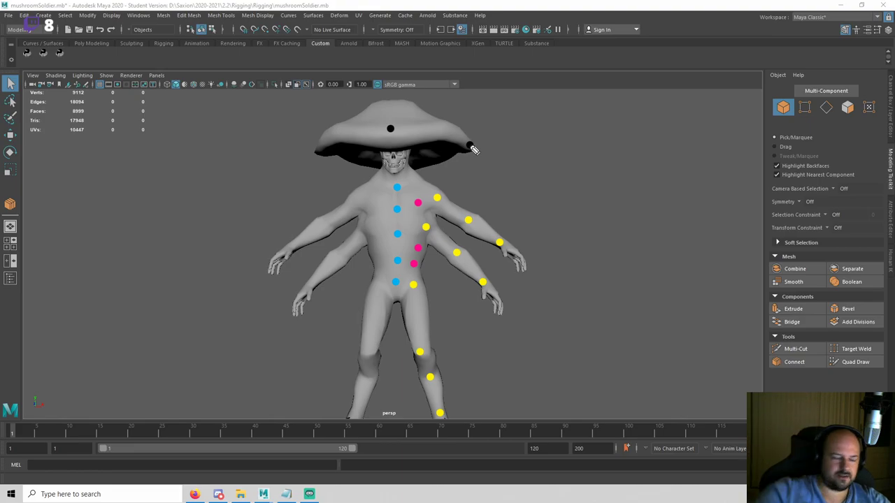
click(432, 132)
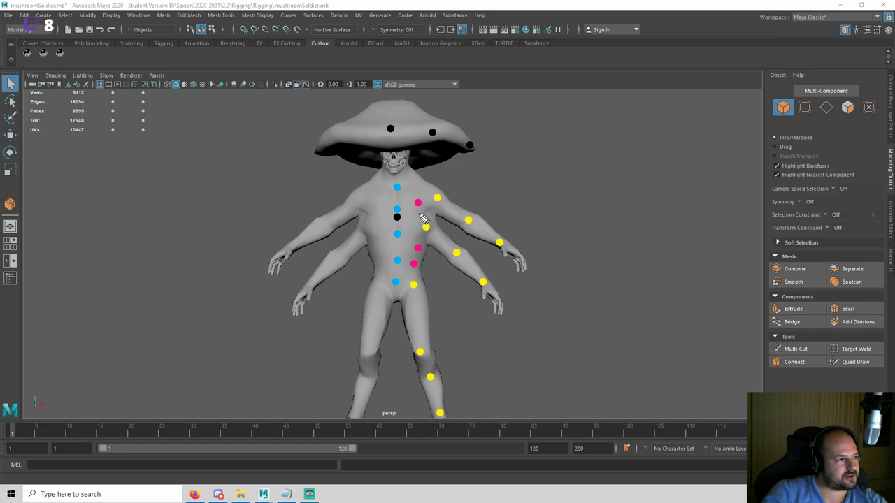
drag(409, 215, 432, 207)
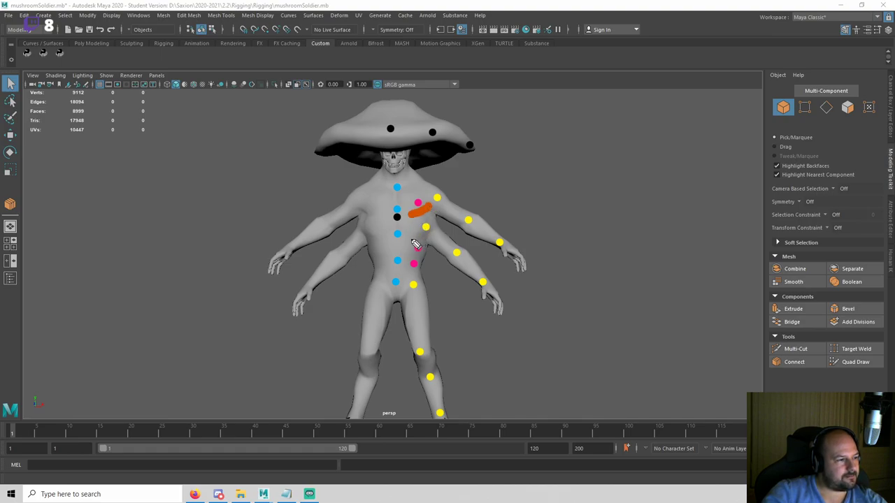
drag(413, 242, 428, 226)
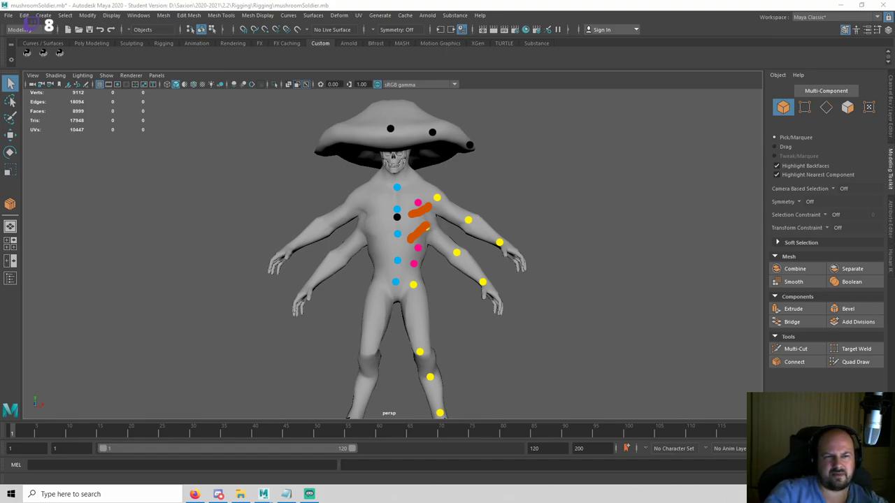
key(Escape)
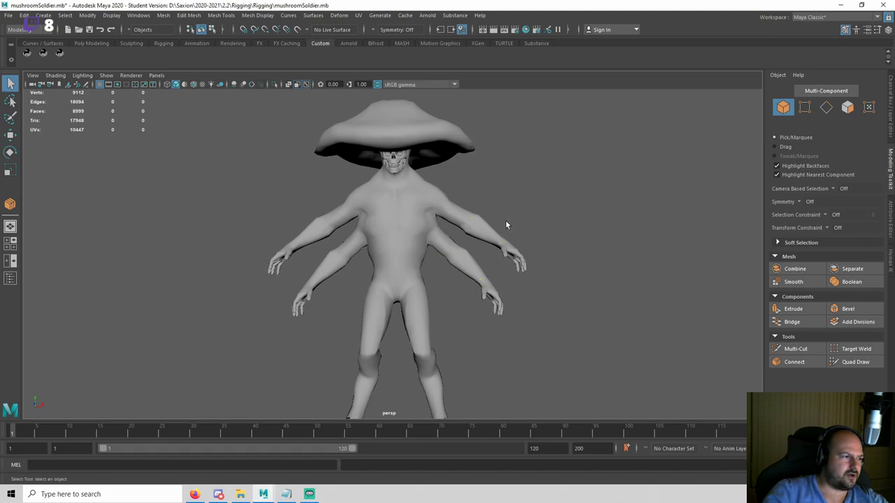
Switch to the side view and hide the rectangular outline object around the character.
mouse_move(486, 240)
alt+mouse_down()
mouse_move(410, 249)
mouse_move(625, 250)
mouse_move(484, 247)
mouse_move(575, 246)
alt+mouse_up()
key(space)
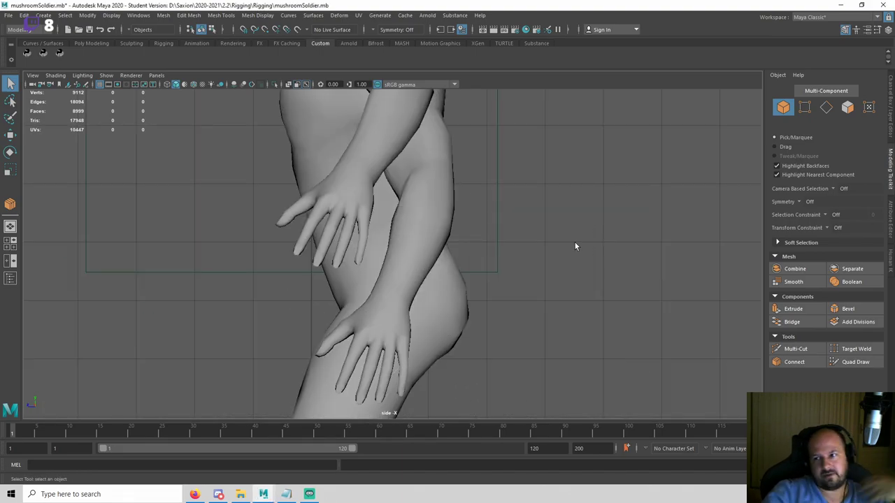
scroll(575, 246, down, 2)
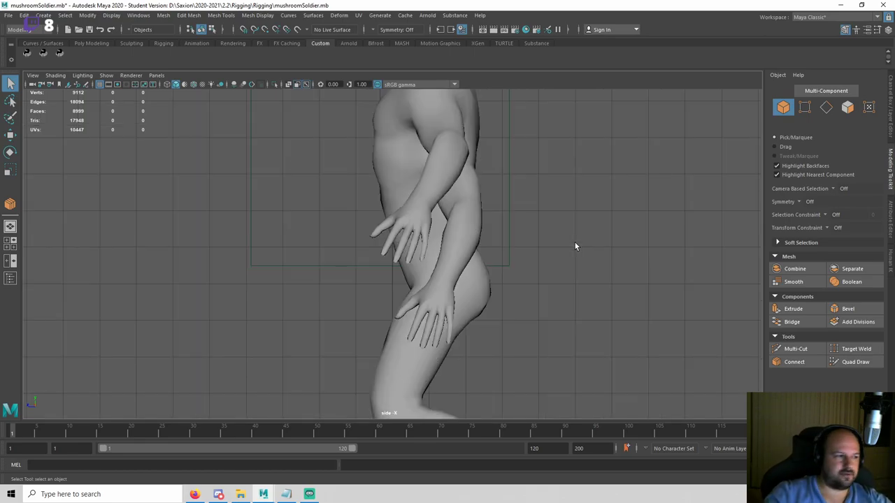
key(ctrl+h)
scroll(580, 244, down, 2)
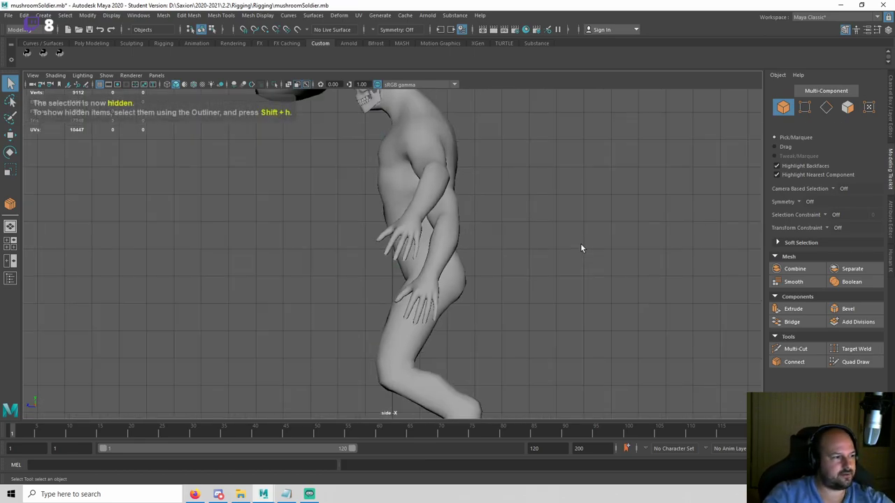
scroll(601, 251, up, 2)
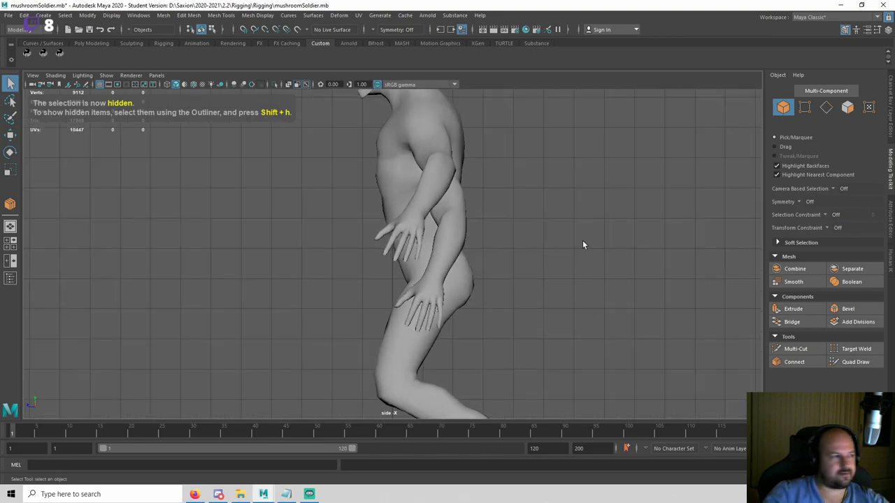
Select the body mesh and set the GEO display layer to Reference.
click(435, 186)
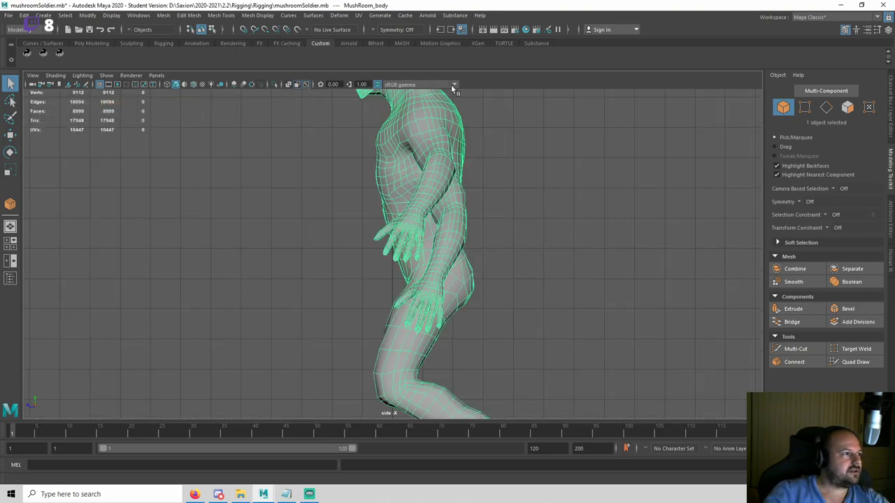
click(887, 29)
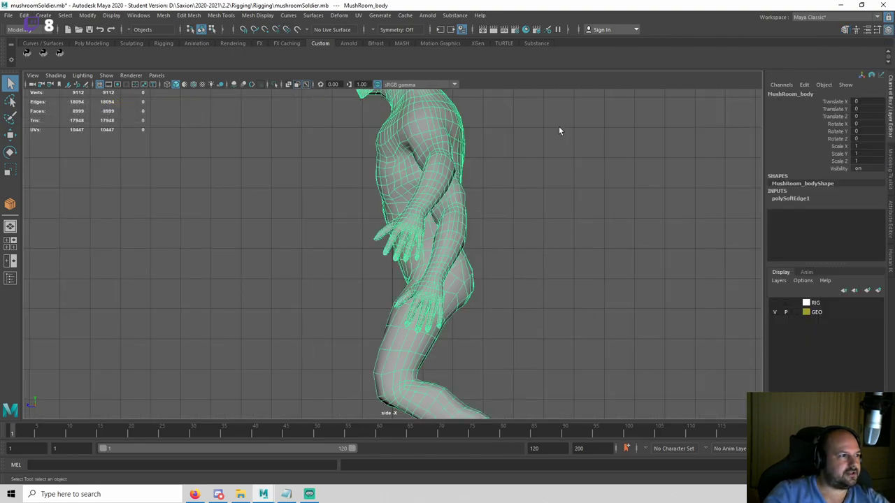
click(831, 313)
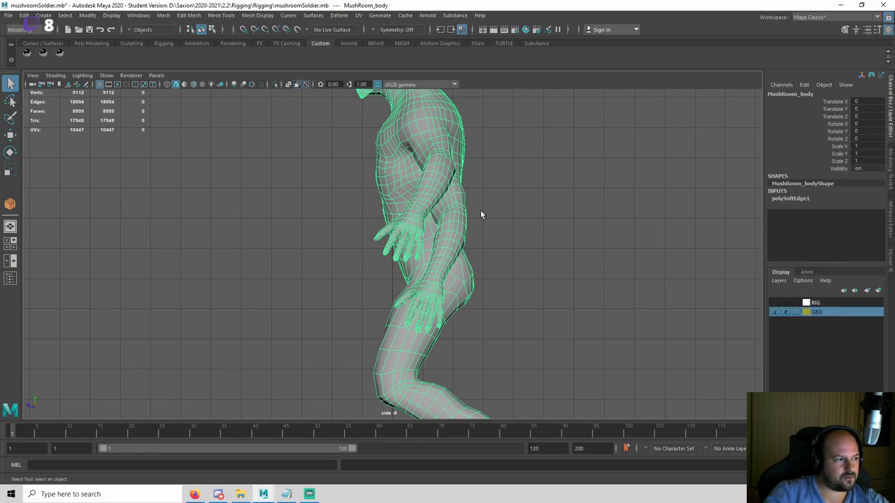
click(793, 313)
click(793, 314)
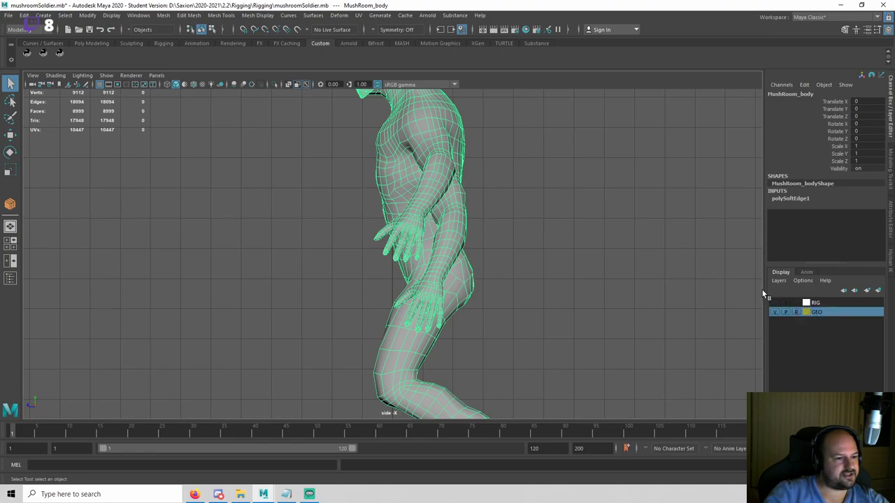
Add the selected body mesh to the GEO layer without changing the layer's settings, and clear the selection.
double_click(829, 312)
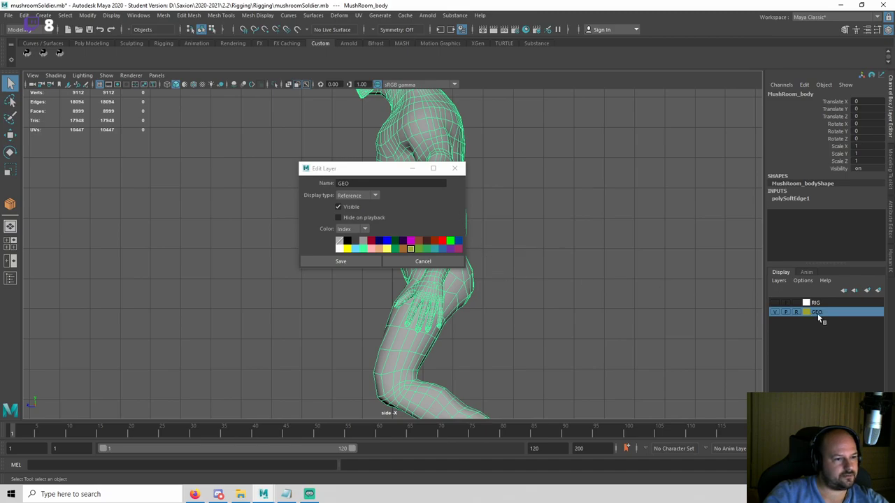
click(430, 261)
right_click(820, 313)
click(822, 334)
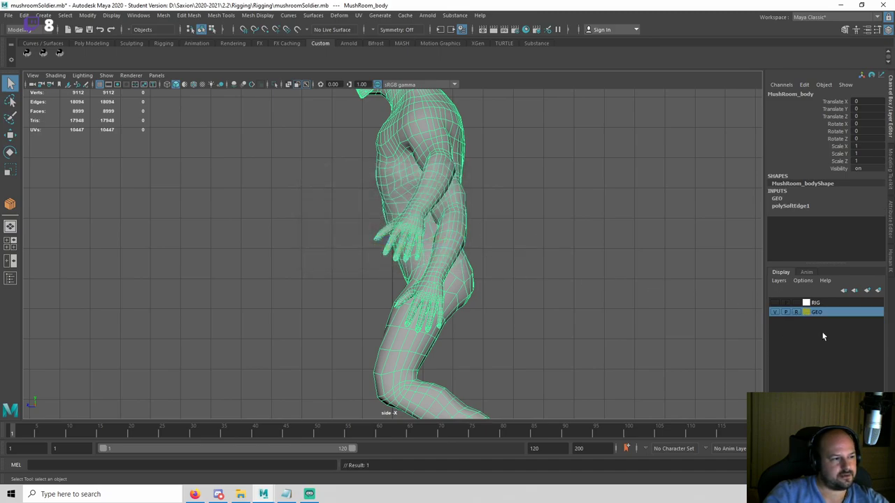
click(531, 269)
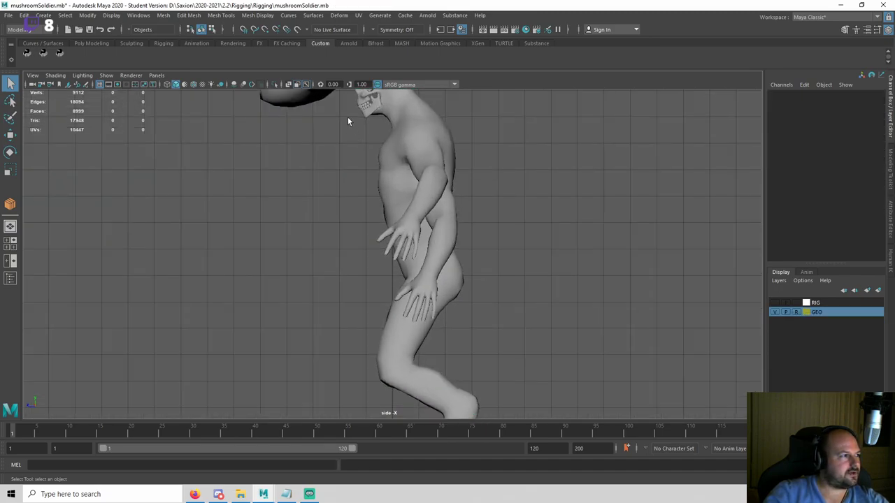
Turn on X-ray shading in the side view and make the RIG layer visible with the normal display type.
click(288, 84)
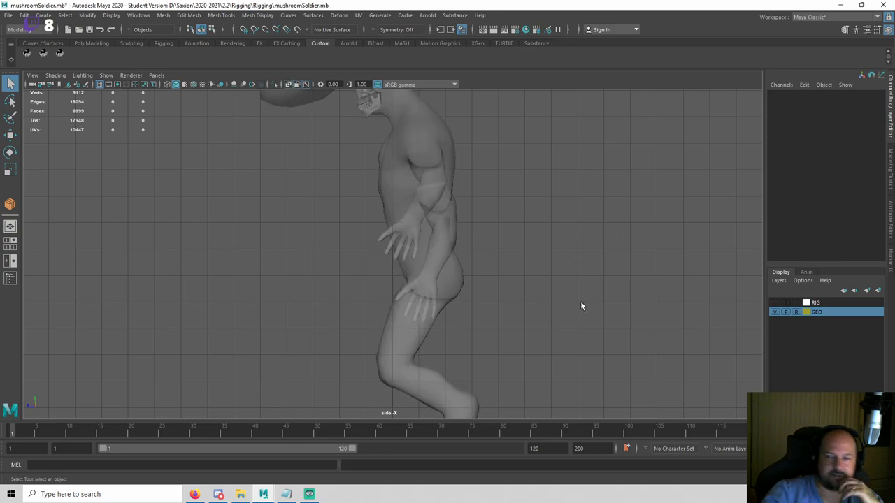
click(832, 302)
click(772, 304)
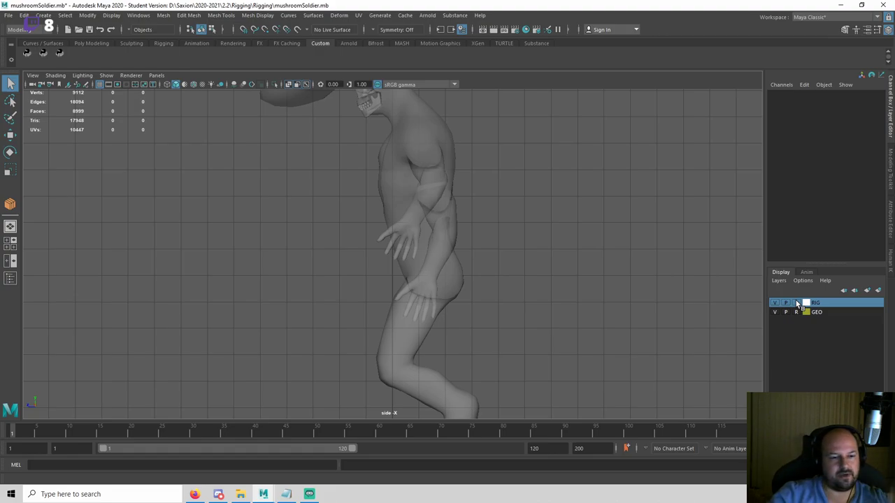
click(797, 303)
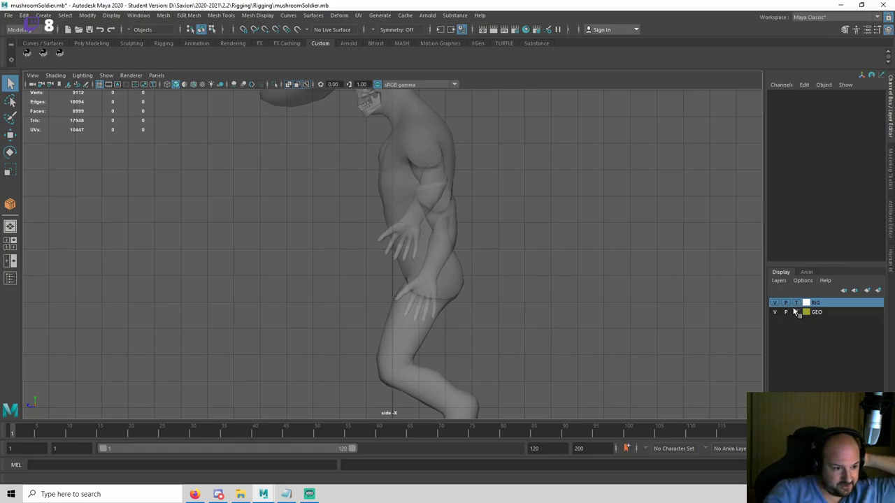
Place the first joint with the Joint tool inside the pelvis in side view, at about Y 9.2, Z -1.6.
click(164, 43)
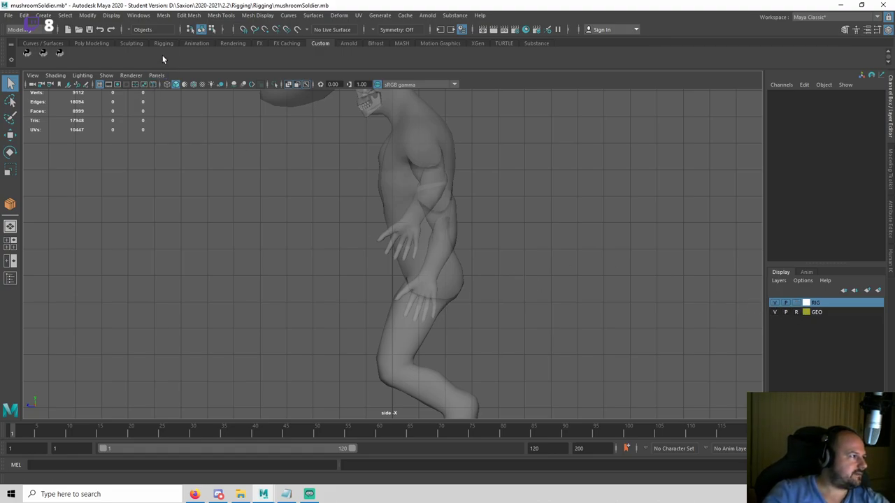
click(27, 56)
scroll(437, 287, up, 3)
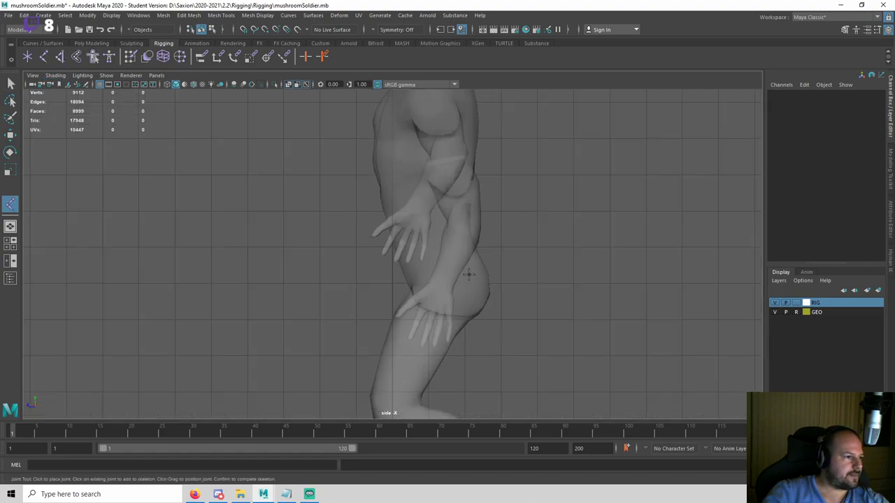
click(470, 283)
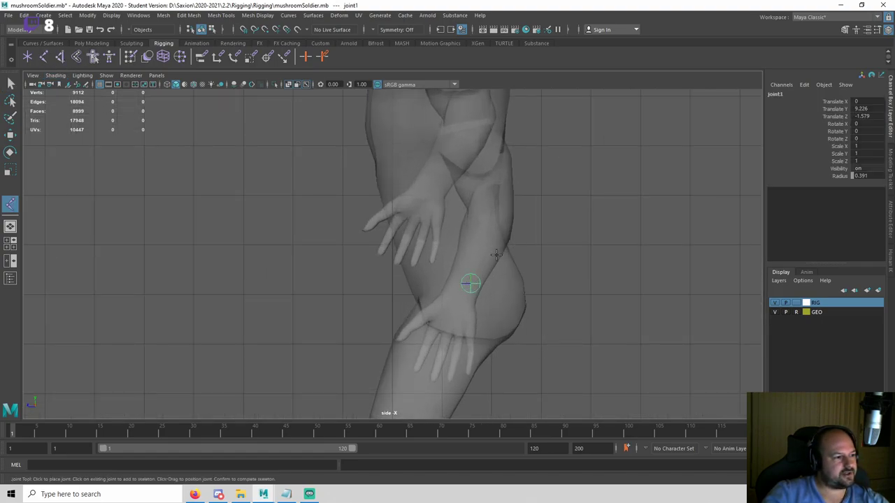
alt+middle_drag(496, 254, 436, 282)
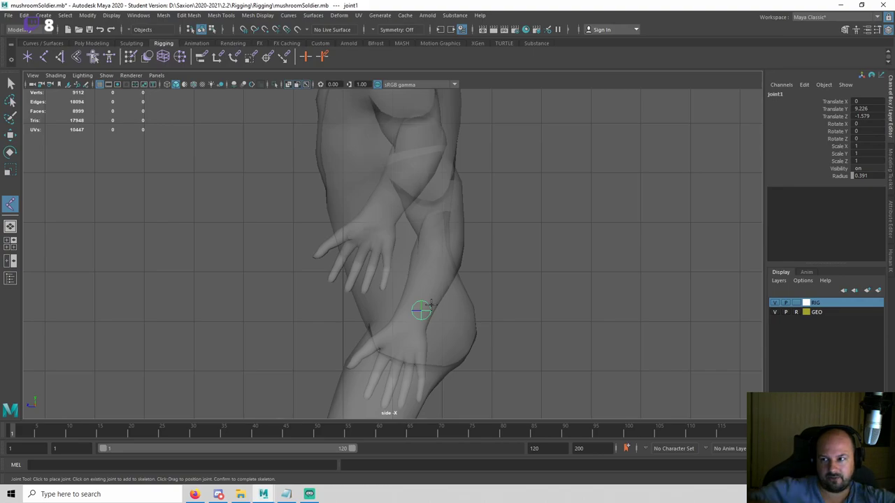
Extend the pelvis joint with a chain of six joints up through the spine to the neck base, and complete the skeleton.
scroll(451, 251, down, 2)
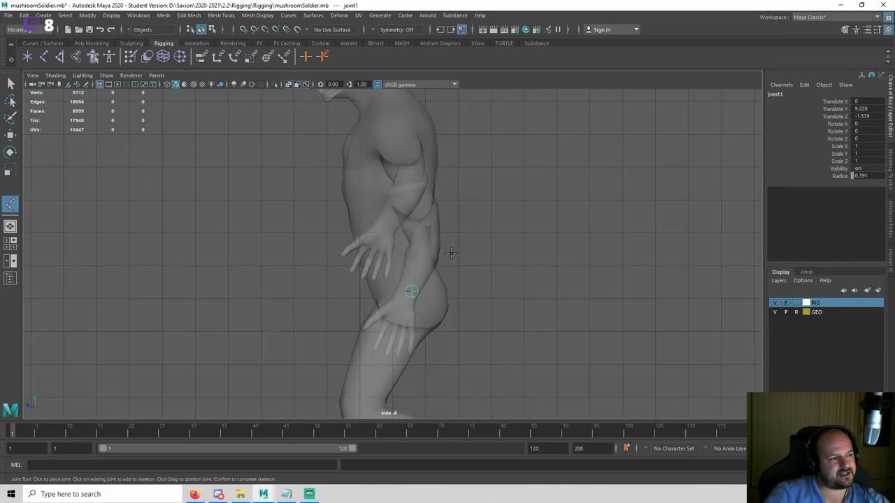
click(402, 255)
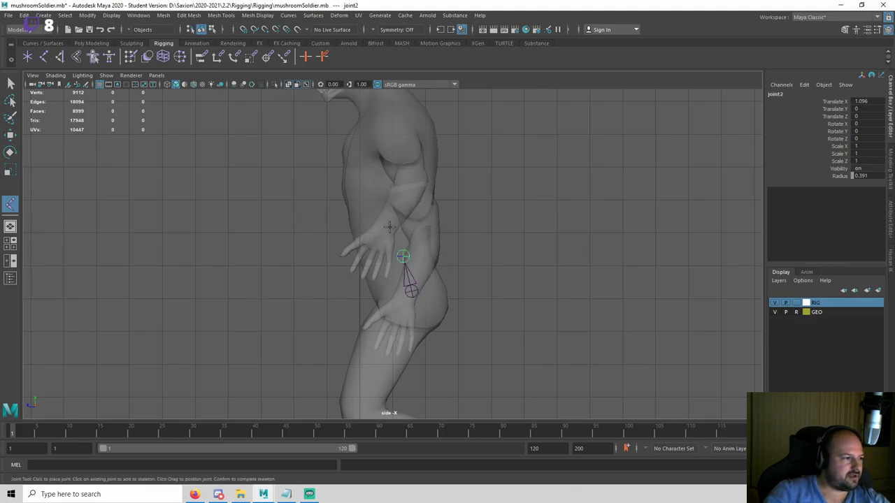
click(399, 212)
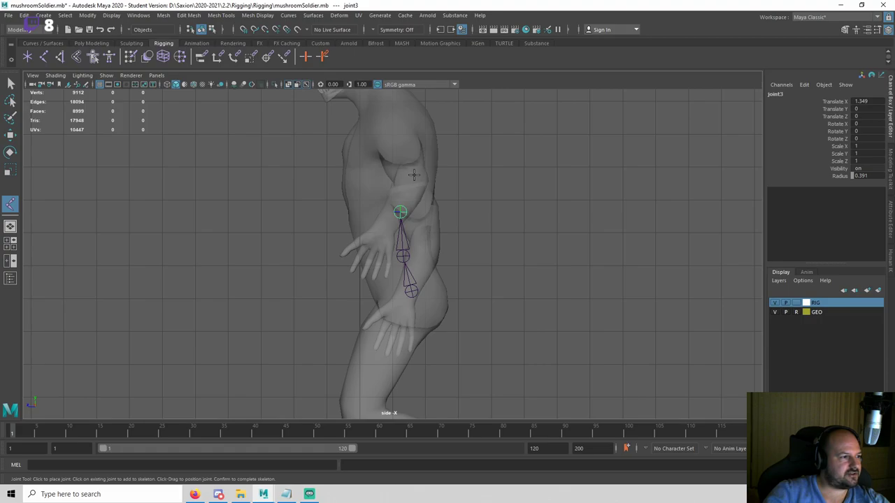
click(413, 175)
click(418, 139)
alt+middle_drag(403, 142, 417, 195)
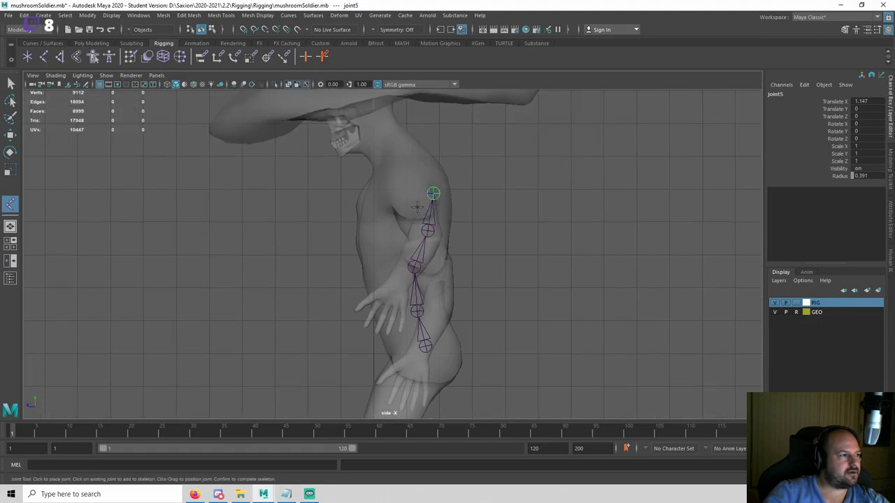
click(417, 164)
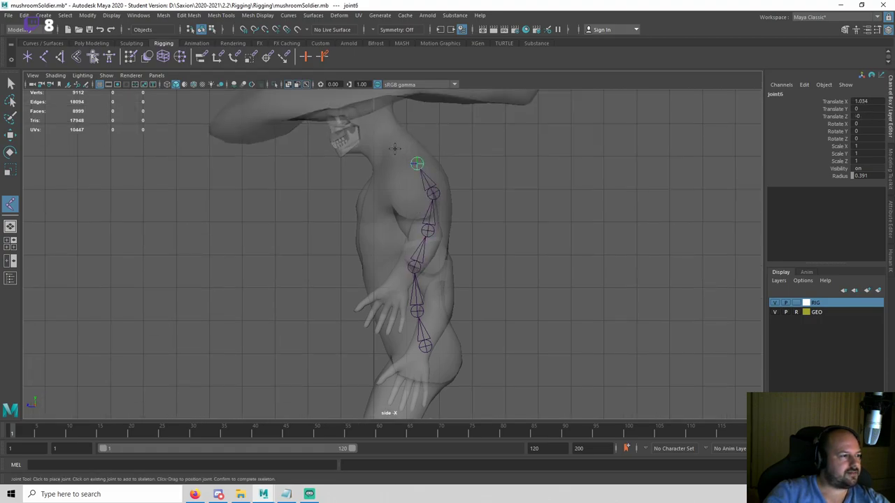
click(397, 152)
key(Return)
Add the selected joint chain to the RIG display layer from the perspective view and clear the selection.
key(space)
key(space)
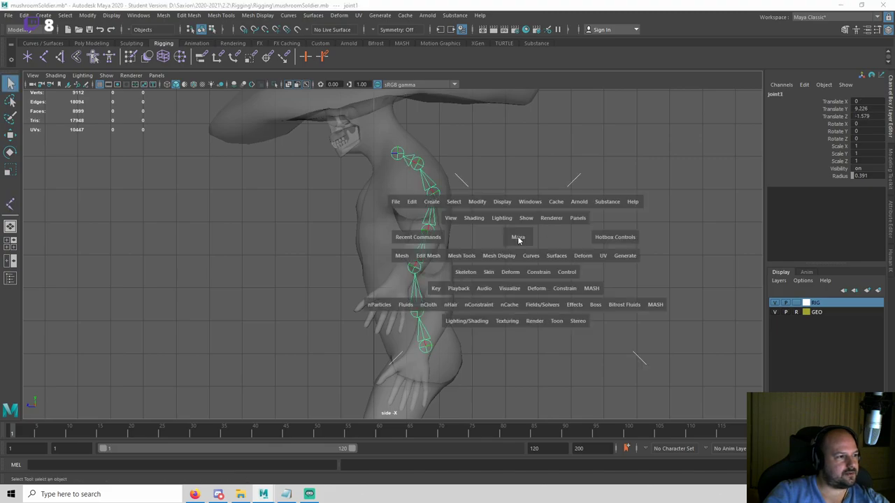
alt+drag(486, 244, 596, 244)
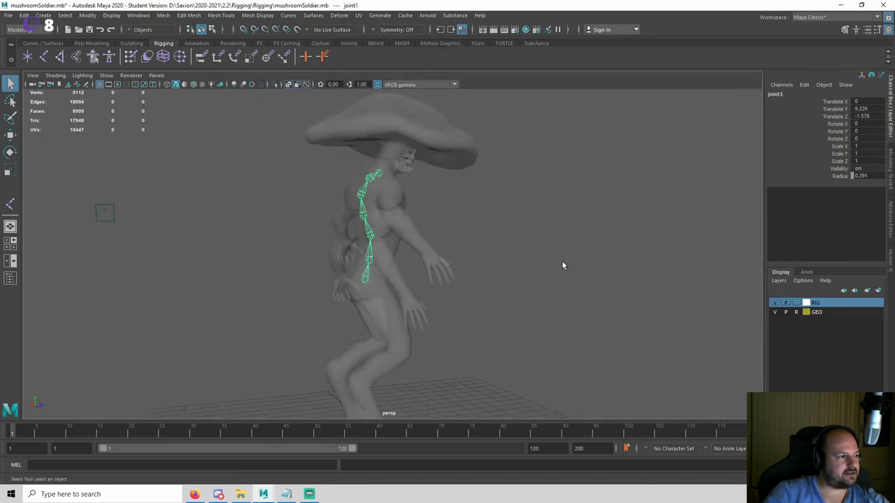
alt+right_drag(563, 264, 740, 312)
right_click(799, 305)
click(823, 327)
alt+drag(544, 278, 611, 281)
click(455, 328)
Open the Outliner and rename the root joint JOINT_PELVIS.
click(382, 315)
click(137, 15)
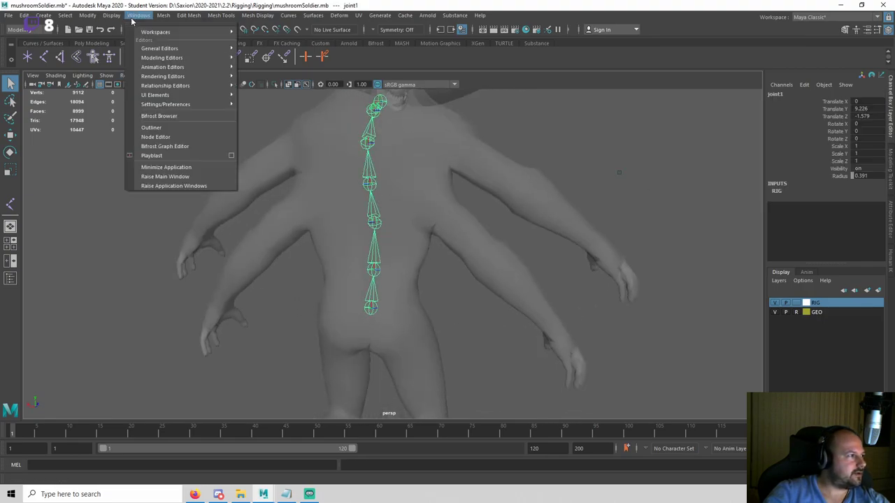
click(168, 129)
shift+click(57, 223)
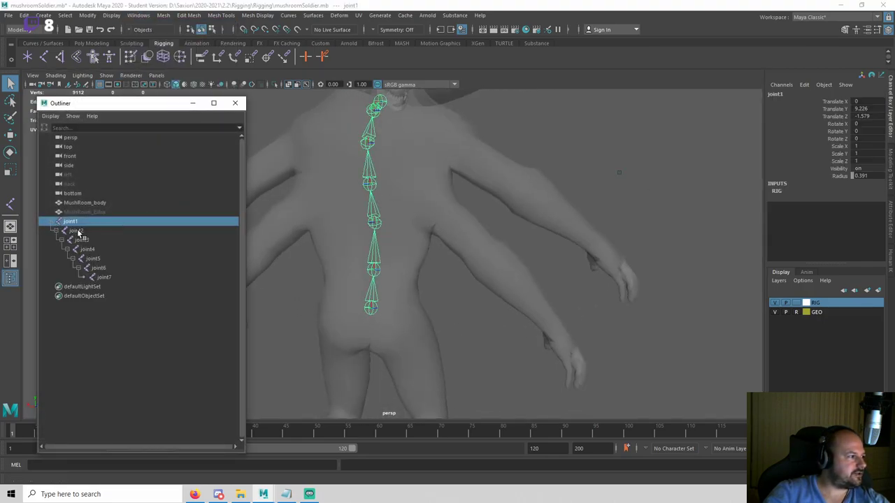
click(774, 94)
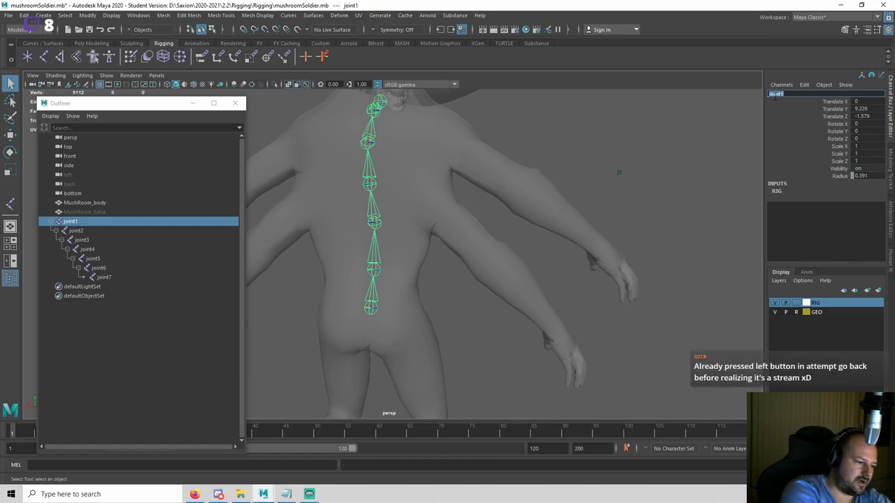
key(BackSpace)
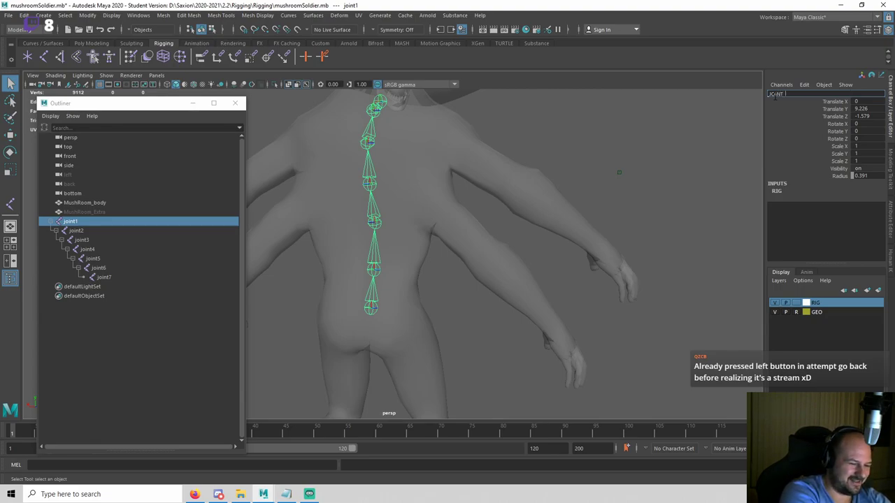
key(BackSpace)
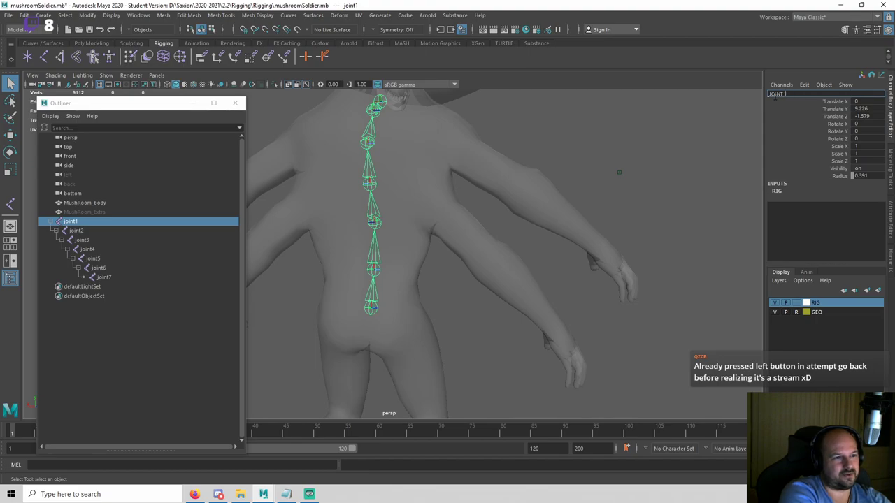
text(PELVIS)
key(Return)
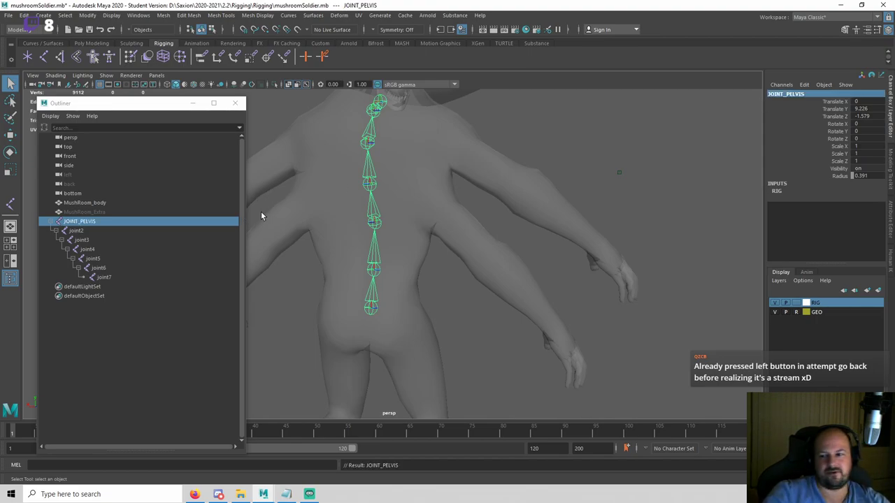
Rename joint2 as JOINT_SPLINE_1 and copy its name.
click(76, 231)
double_click(783, 94)
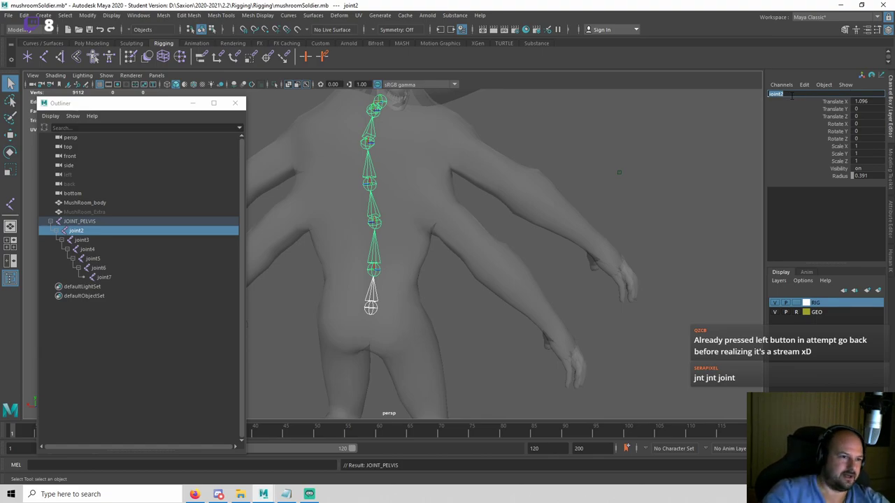
text(JOINT_SPINE_1)
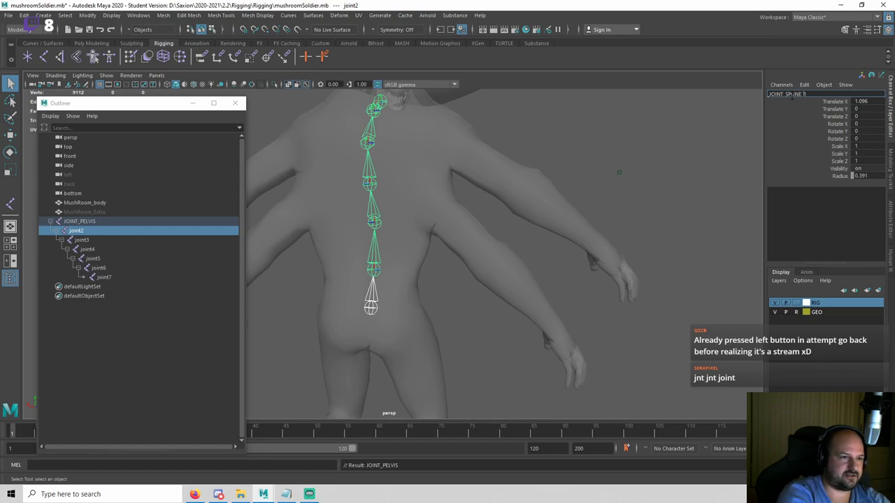
key(ctrl+a)
key(ctrl+c)
key(Return)
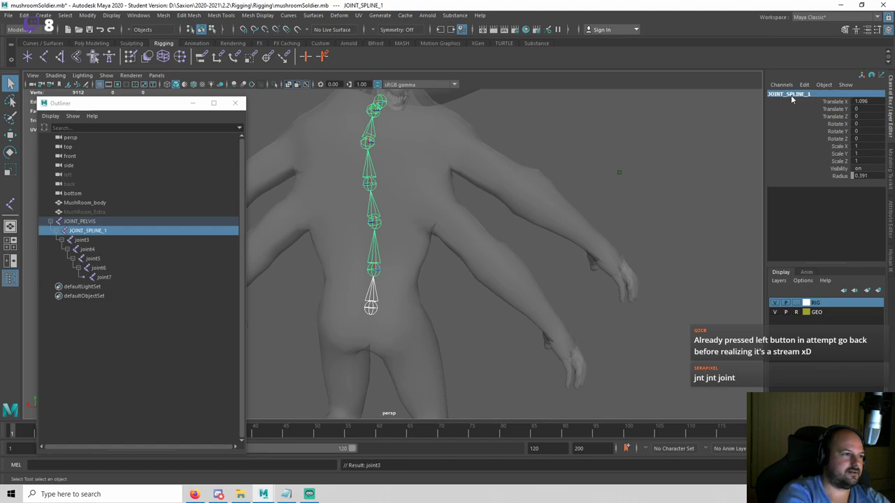
Rename joint3 as JOINT_SPLINE_2, reusing the copied name.
key(Down)
click(791, 95)
key(ctrl+v)
key(BackSpace)
text(2)
key(Return)
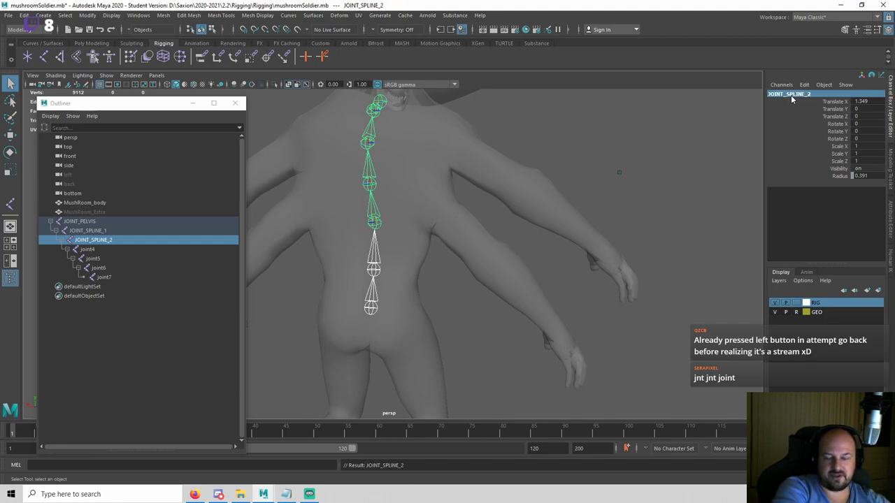
Rename joint4 as JOINT_SPLINE_3.
key(Down)
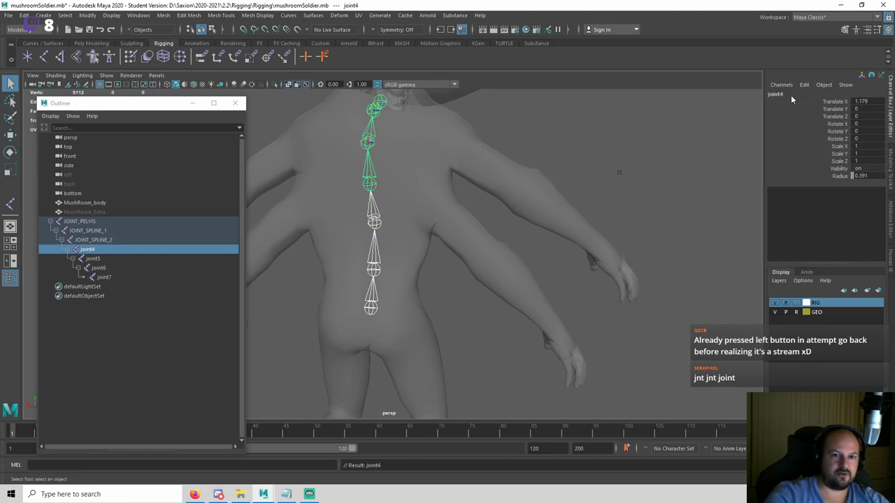
double_click(791, 96)
text(JOINT_SPLINE_)
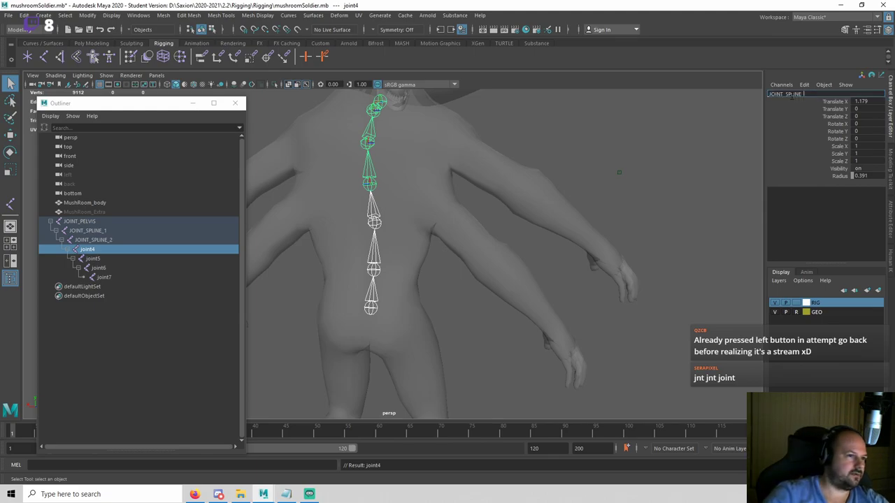
text(3)
key(Return)
key(Down)
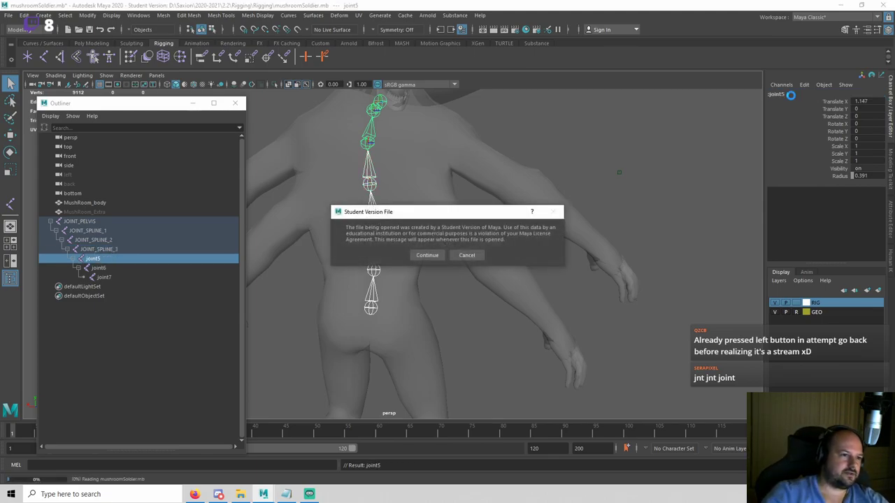
click(467, 255)
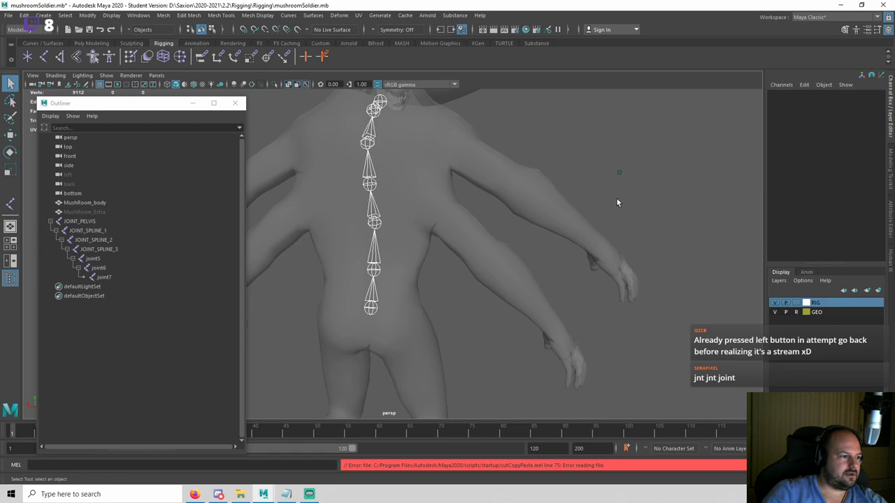
key(ctrl+z)
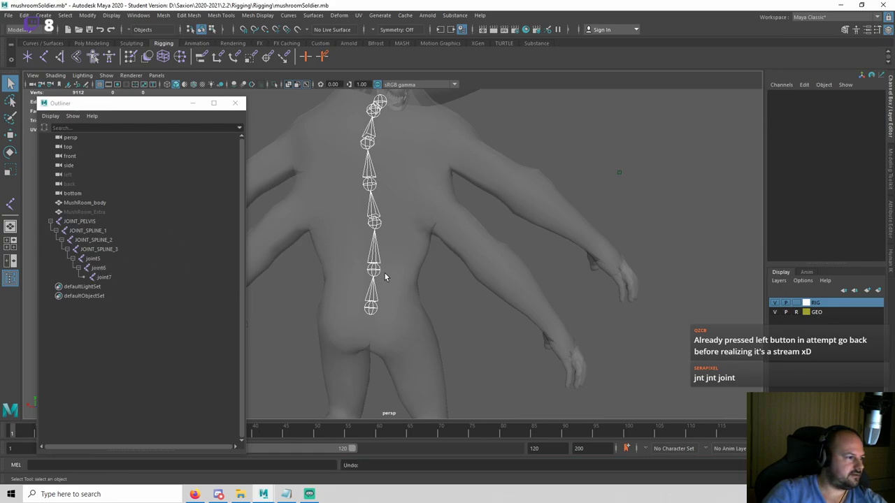
click(374, 221)
click(109, 251)
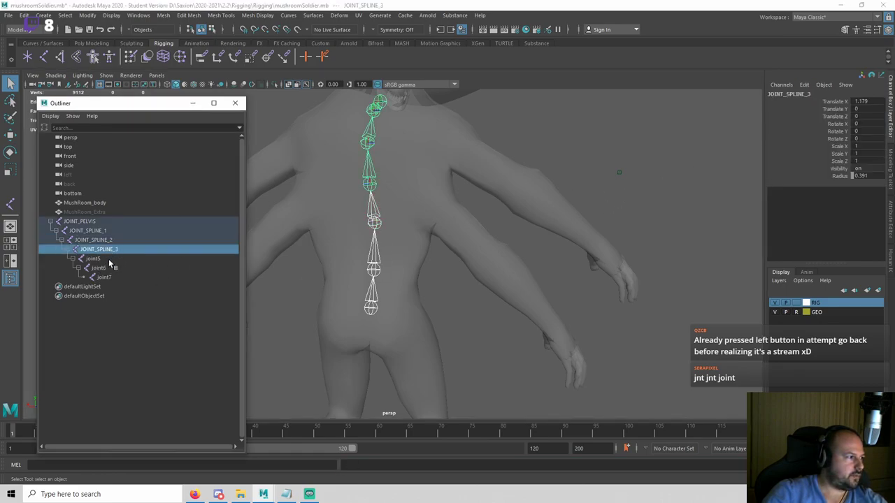
Rename joint5 as JOINT_SPLINE_4.
click(109, 259)
double_click(792, 94)
key(ctrl+v)
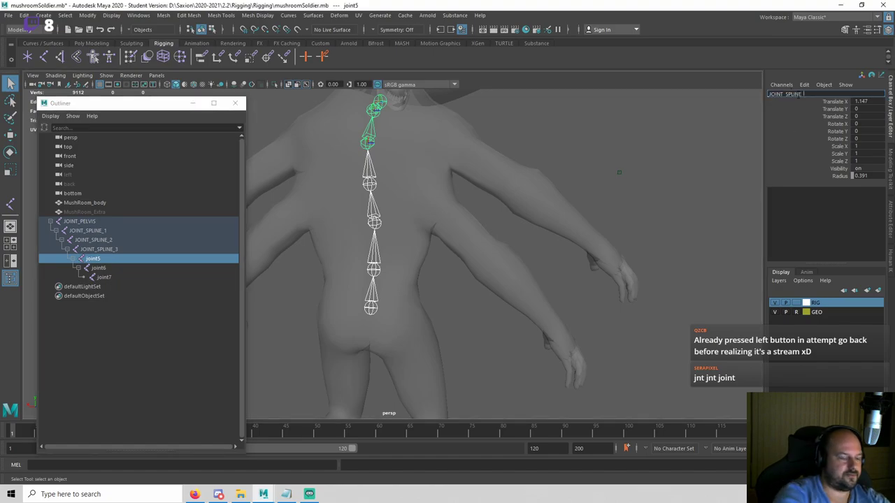
text(4)
key(Return)
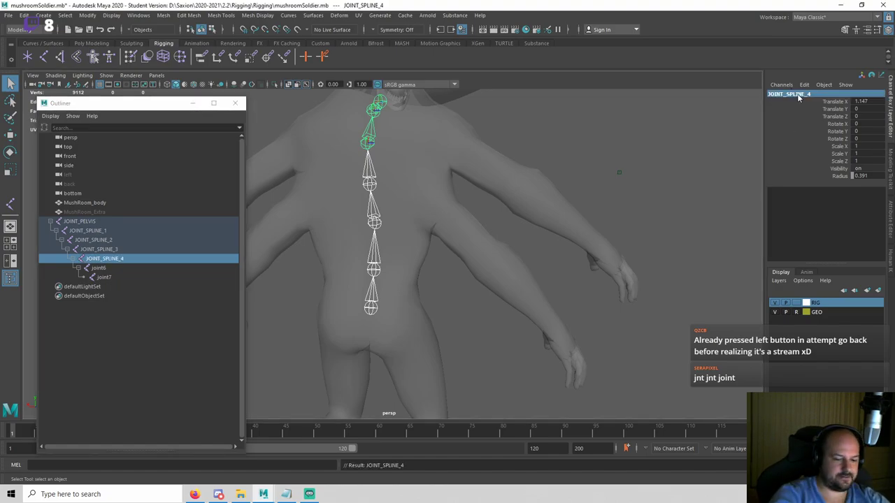
Rename joint6 as JOINT_SPLINE_5.
key(Down)
click(797, 94)
key(ctrl+v)
text(5)
key(Return)
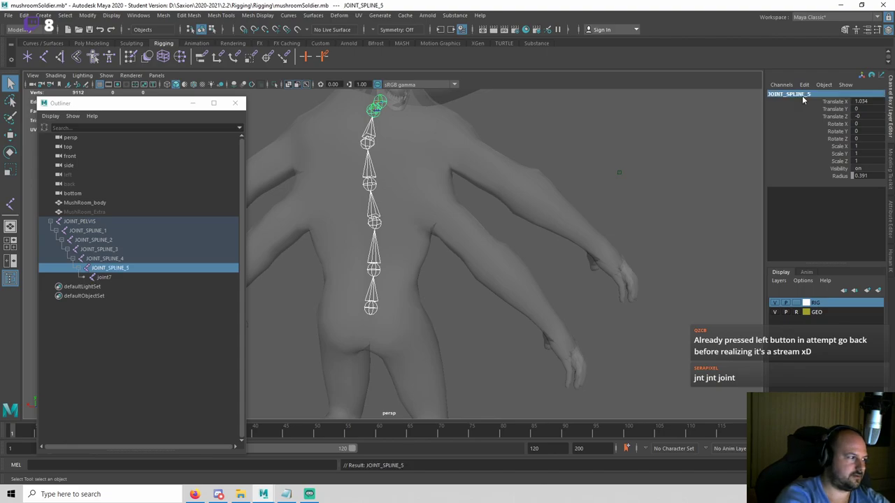
Rename the last joint of the chain, joint7, as JOINT_NECK and save the scene.
key(Down)
click(802, 95)
key(ctrl+v)
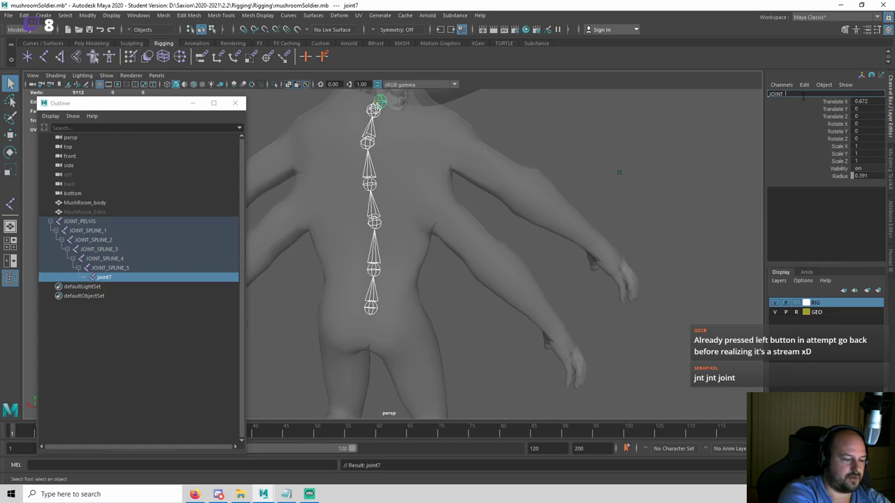
key(Return)
key(ctrl+s)
click(525, 140)
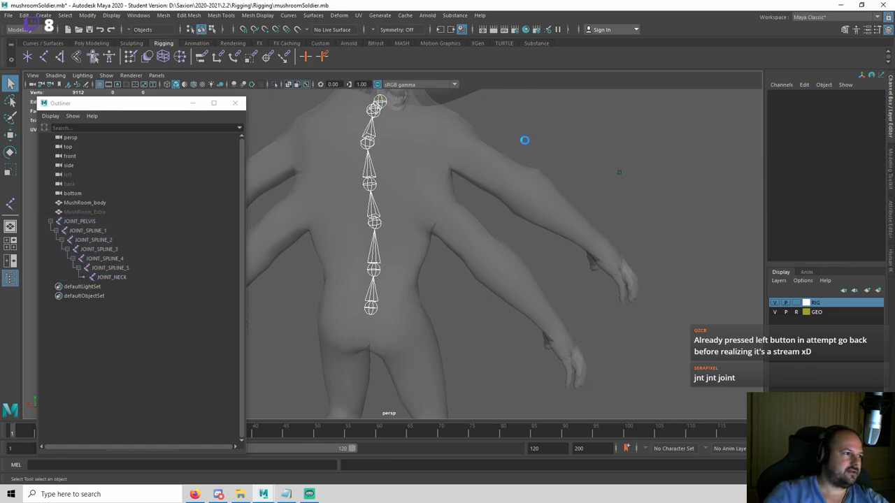
Close the Outliner and show the character's left arms close up in the top view.
alt+drag(559, 192, 470, 211)
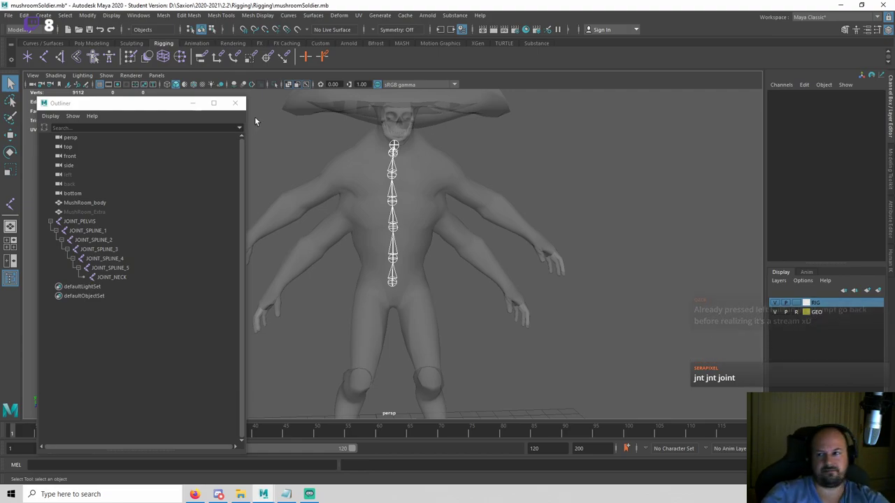
click(236, 104)
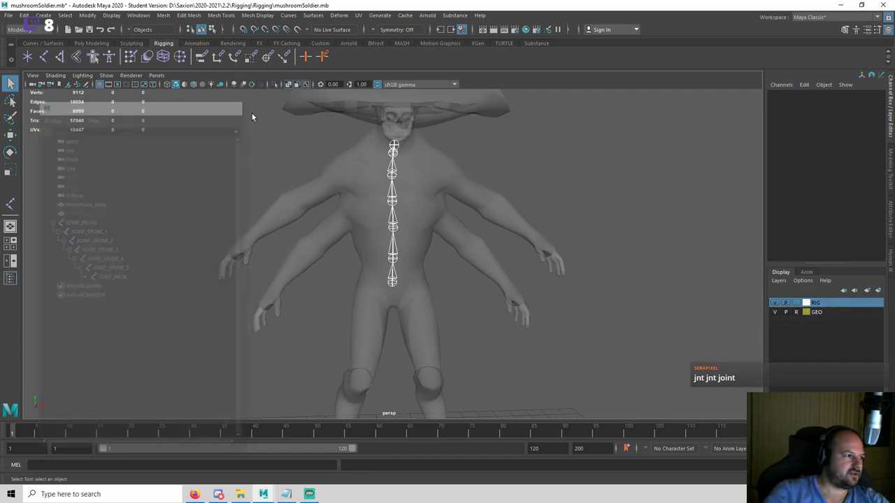
key(space)
drag(552, 185, 517, 186)
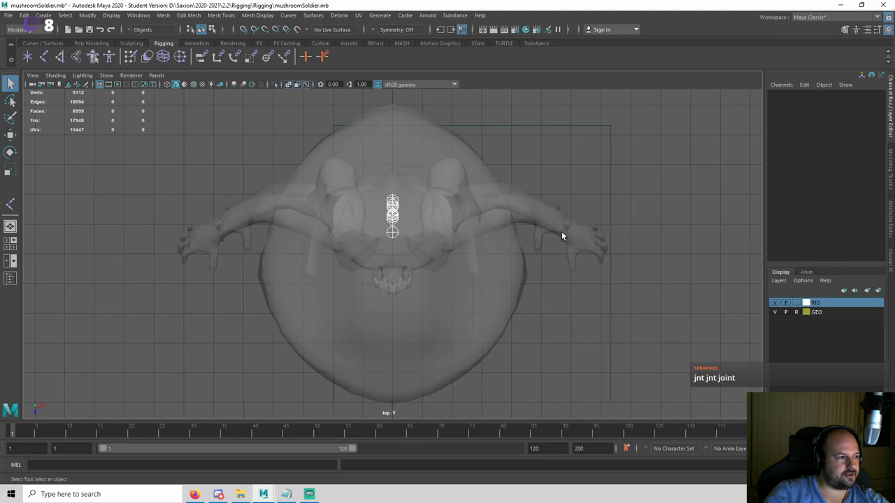
alt+middle_drag(573, 233, 477, 231)
scroll(483, 231, up, 5)
scroll(483, 232, up, 2)
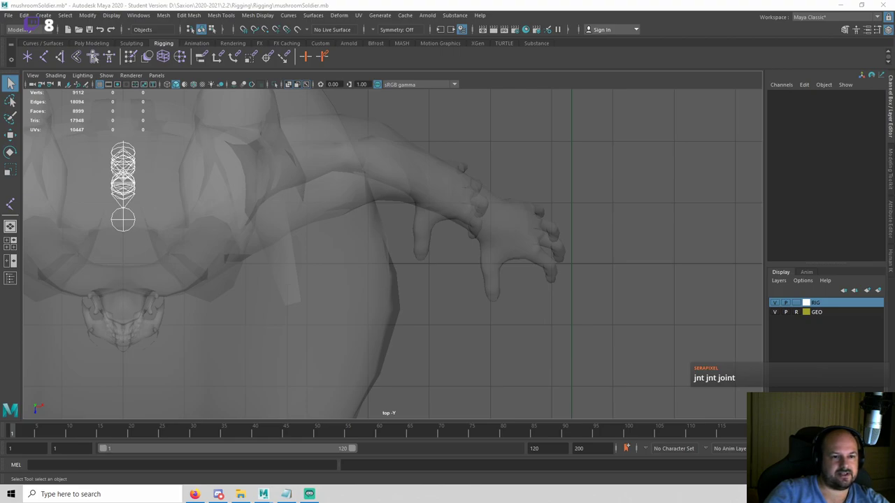
mouse_move(270, 208)
mouse_down()
mouse_move(379, 180)
mouse_move(485, 207)
mouse_up()
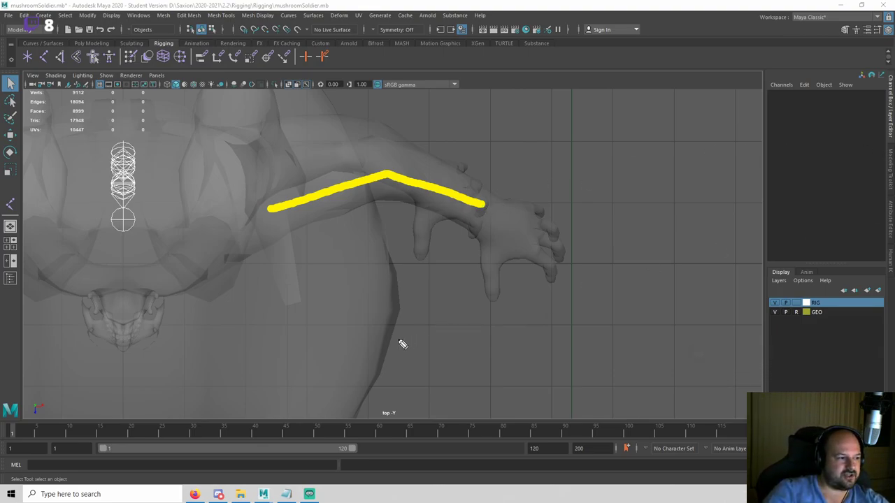
drag(404, 333, 700, 329)
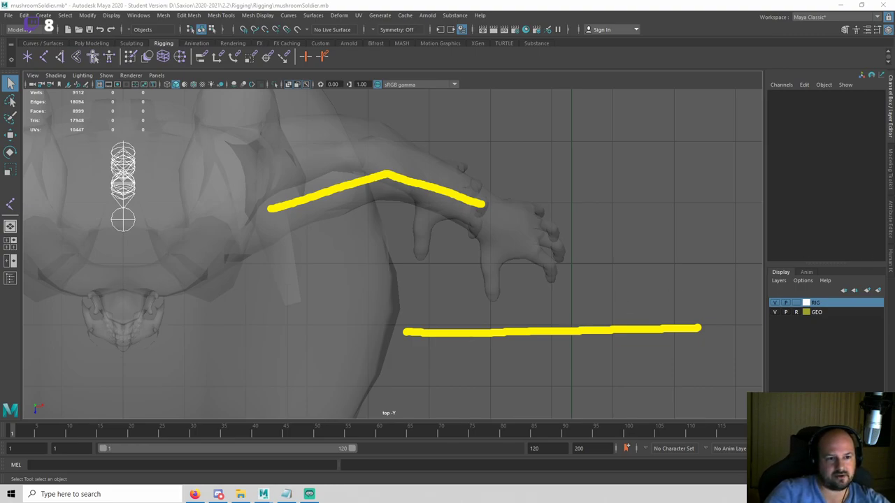
key(Escape)
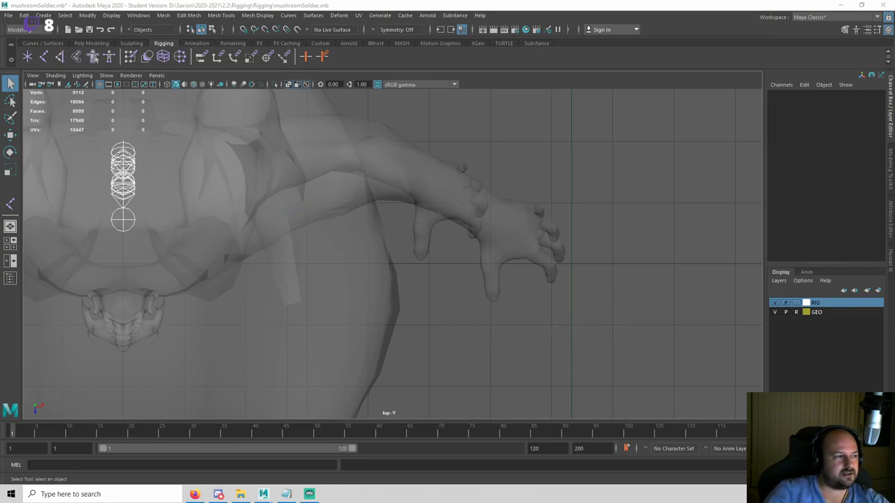
Draw a three-joint chain along the upper left arm, with joints at the shoulder, elbow and wrist.
click(44, 57)
click(208, 239)
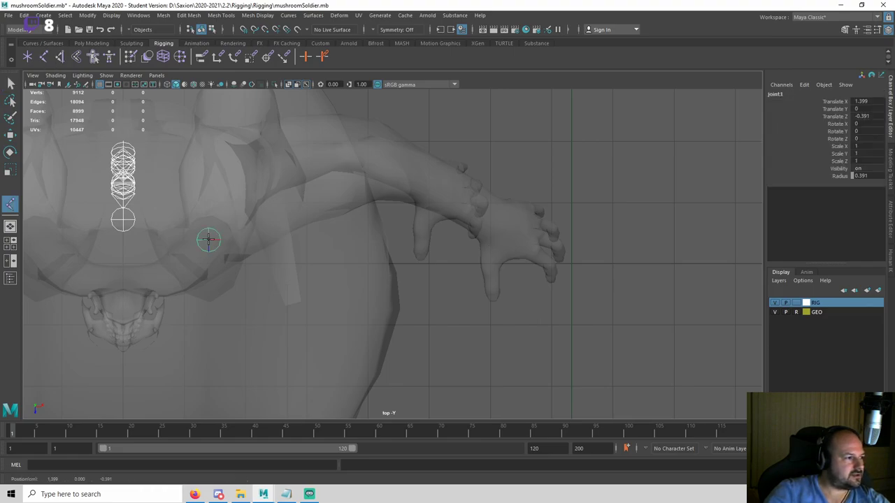
click(380, 170)
click(493, 218)
key(Return)
In the front view, move the whole arm chain up to the left shoulder, at about Translate X 2.24 and Translate Y 14.02.
key(space)
drag(591, 206, 596, 231)
scroll(522, 250, down, 7)
alt+middle_drag(519, 260, 446, 202)
key(w)
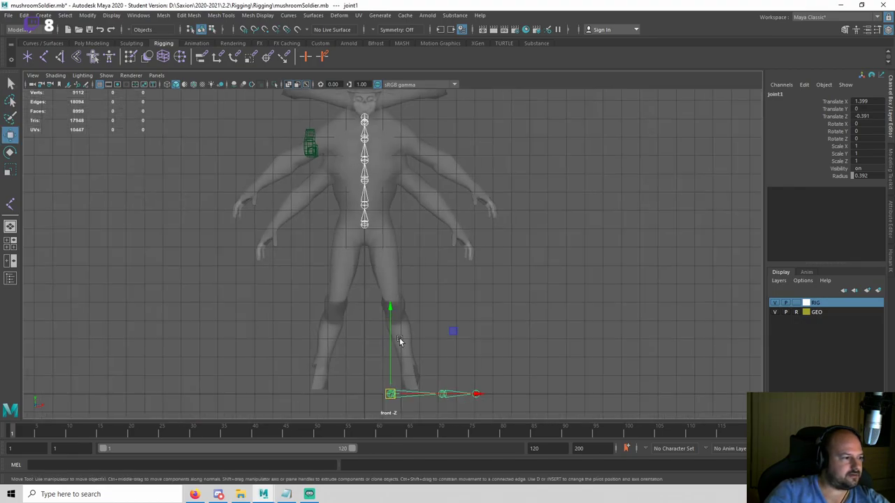
drag(389, 343, 464, 82)
key(f)
scroll(503, 137, down, 7)
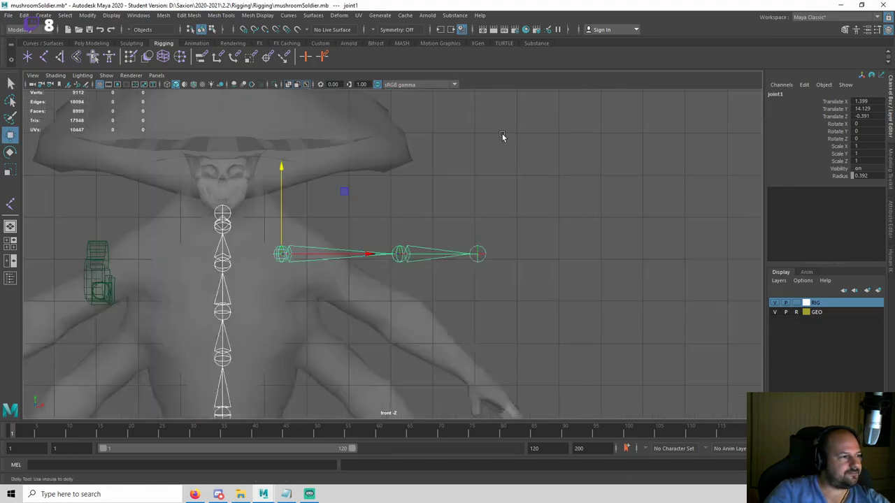
drag(383, 256, 403, 254)
scroll(385, 242, up, 5)
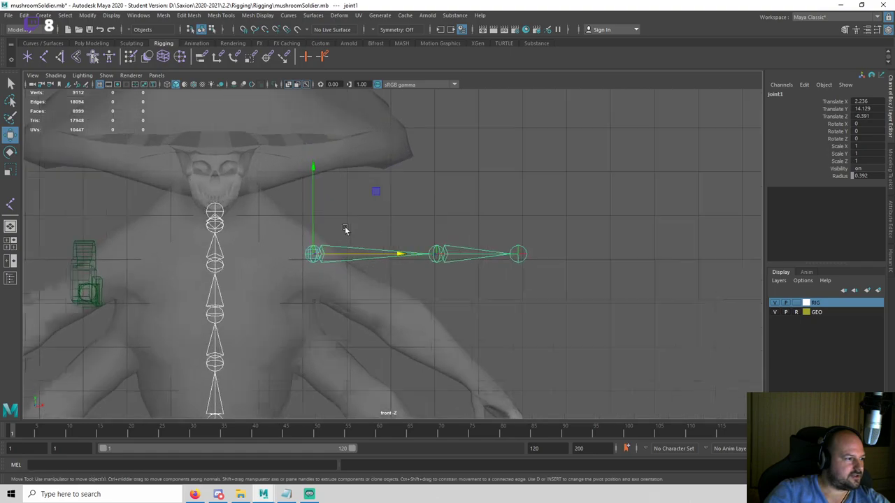
drag(313, 218, 315, 224)
alt+middle_drag(462, 232, 469, 167)
scroll(469, 167, up, 4)
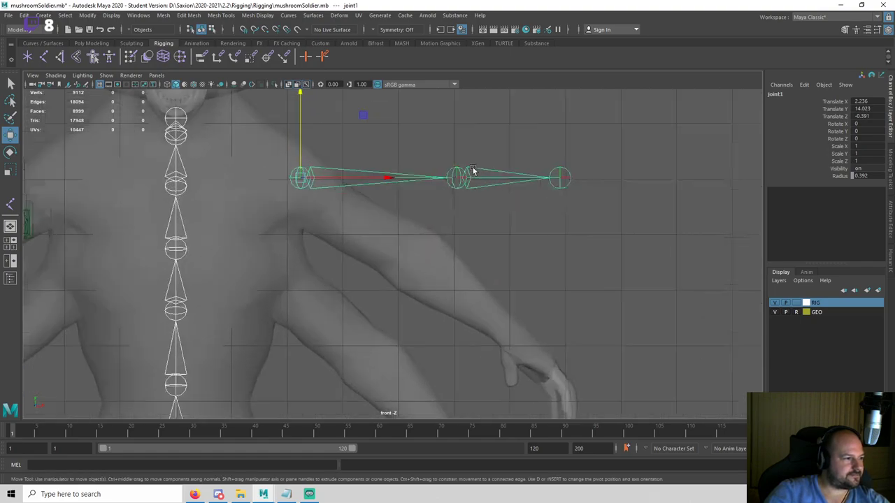
Reposition the middle joint alone onto the upper left elbow in the front view, leaving the wrist joint in place.
click(467, 163)
key(Insert)
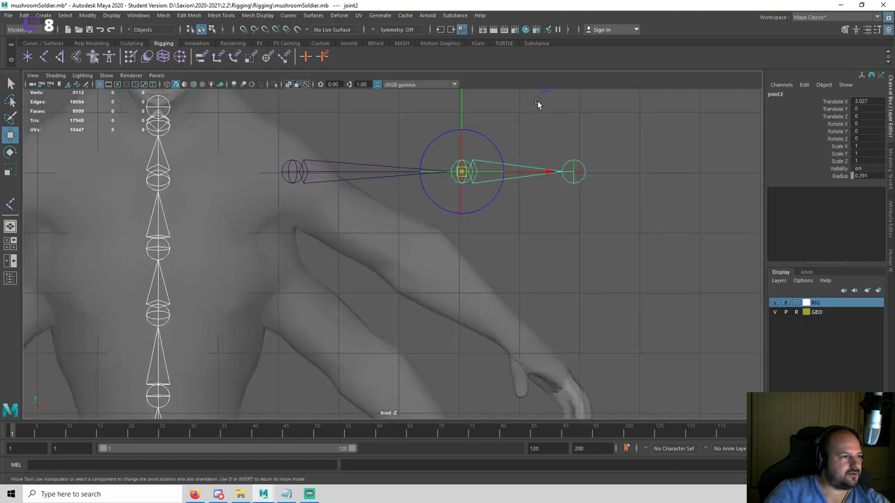
alt+middle_drag(551, 138, 563, 165)
drag(550, 134, 495, 215)
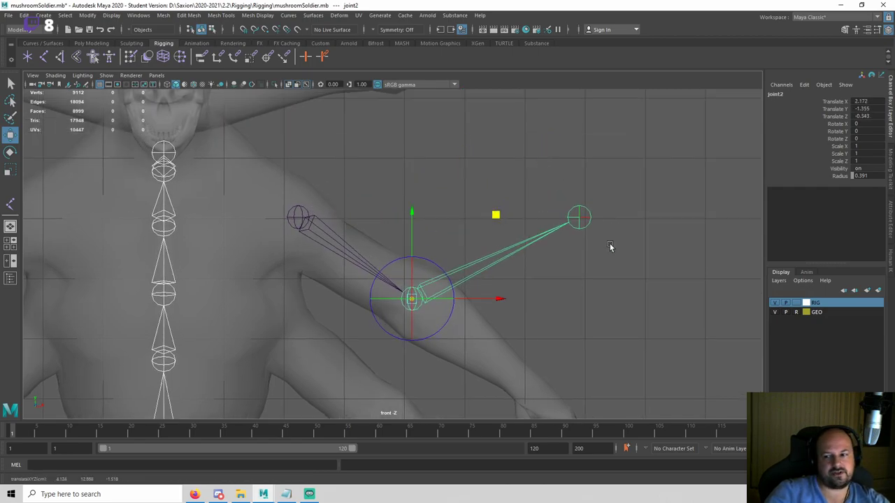
Move the end joint down onto the upper left wrist, at about Translate X 2.04 and Translate Y -1.39.
alt+middle_drag(610, 246, 600, 194)
click(604, 151)
click(573, 166)
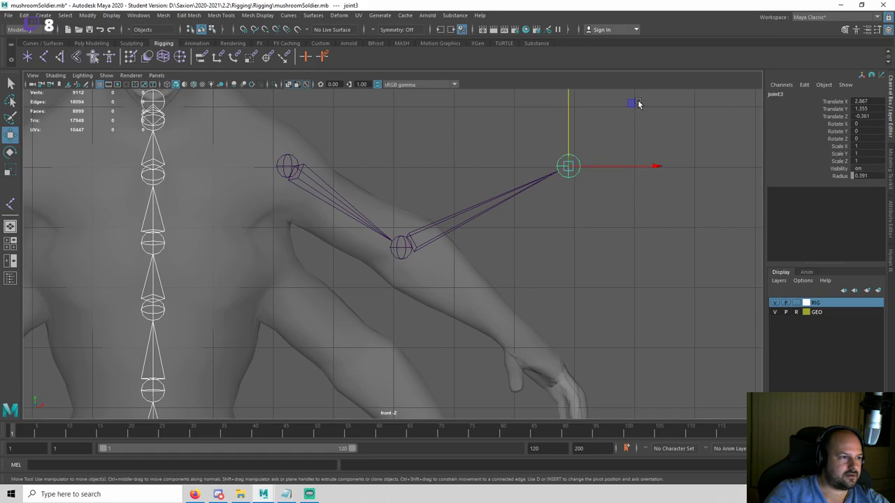
drag(632, 102, 576, 268)
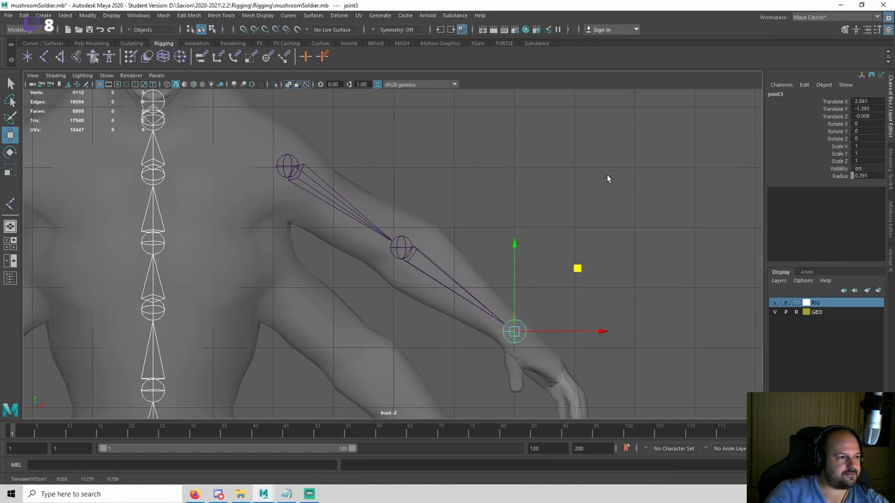
In the perspective view, move the shoulder joint alone backward to about Translate Z -1.04, without shifting its child joints.
key(space)
key(space)
alt+drag(561, 216, 498, 241)
key(q)
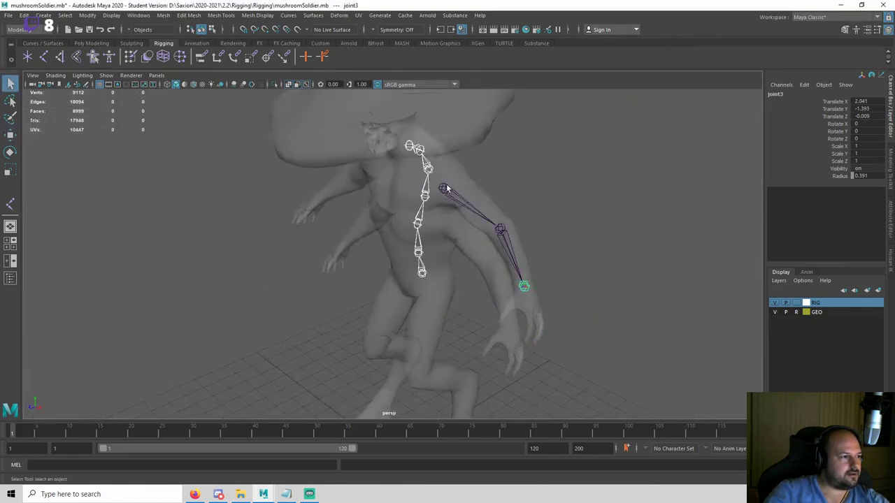
click(445, 188)
alt+drag(490, 192, 465, 213)
key(w)
key(d)
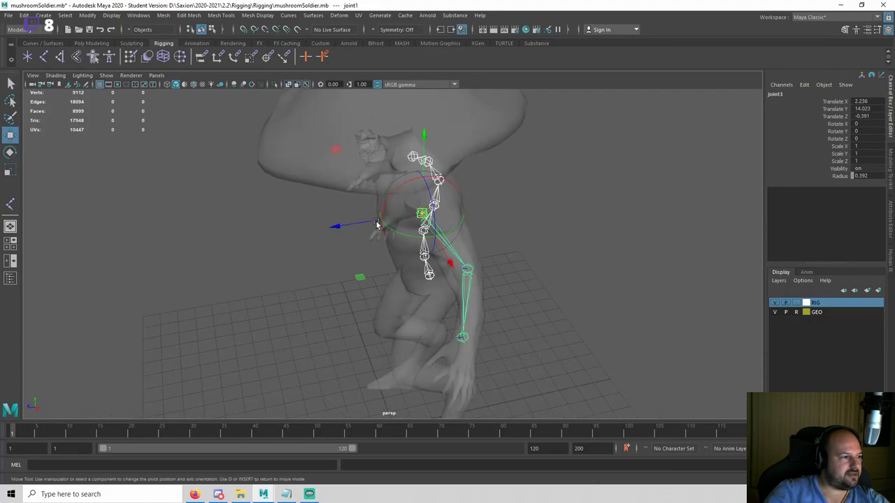
drag(347, 225, 371, 225)
alt+drag(551, 244, 496, 232)
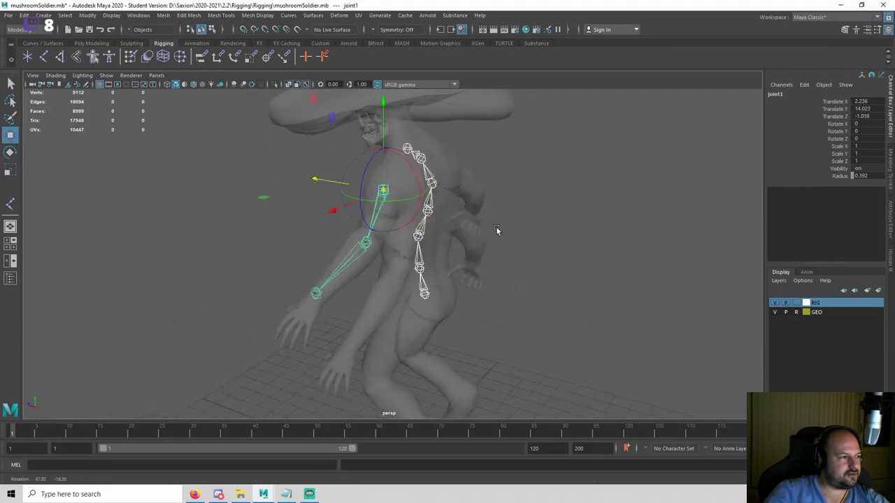
Turn on wireframe on shaded and raise the shoulder joint alone to about Translate Y 14.22.
click(193, 85)
alt+drag(412, 183, 515, 186)
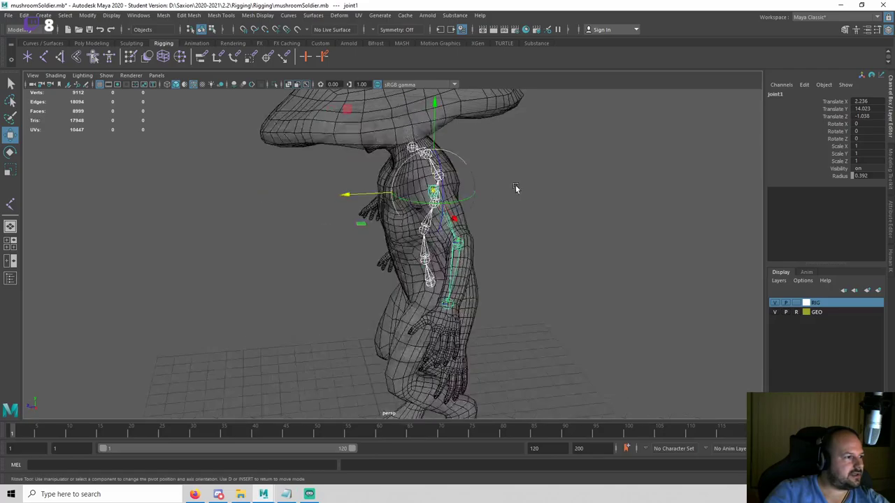
alt+right_drag(515, 186, 553, 192)
alt+drag(556, 196, 529, 239)
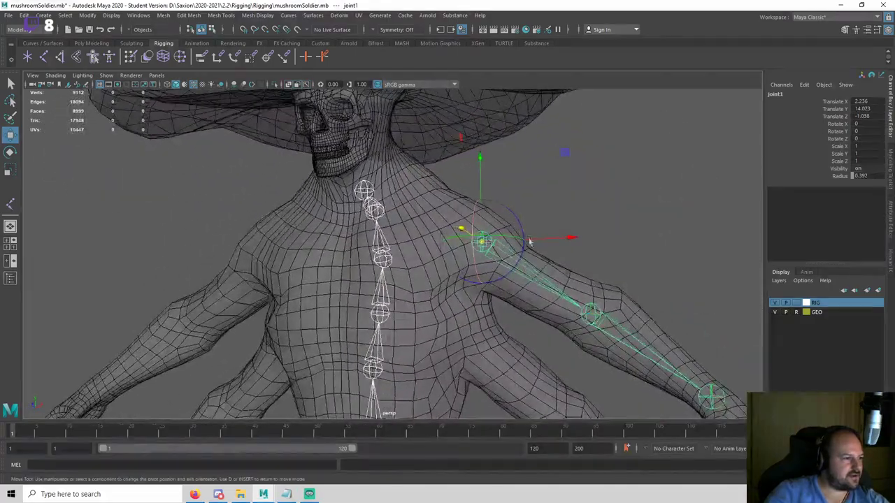
drag(481, 188, 481, 178)
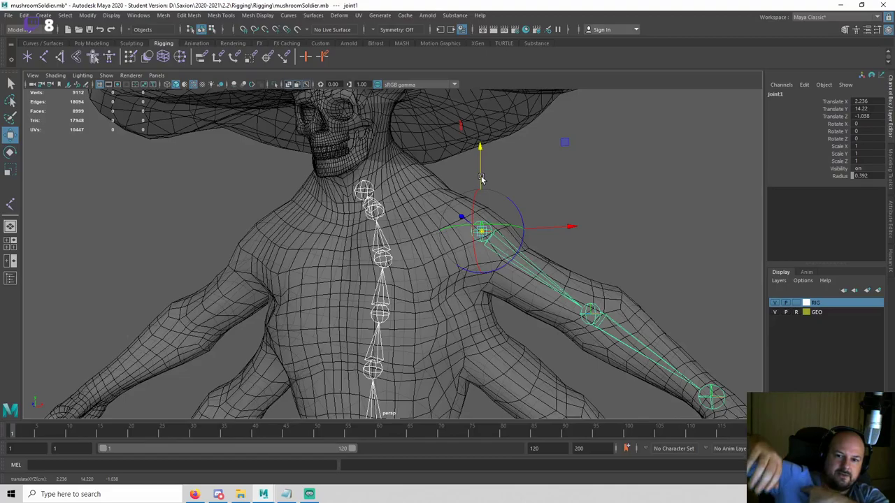
Shift the upper left elbow joint in depth to centre it inside the arm mesh.
click(589, 315)
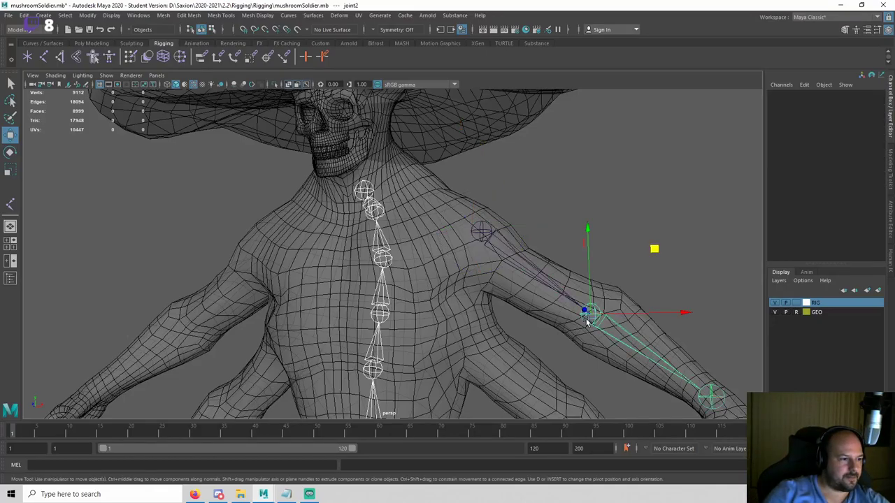
alt+drag(589, 311, 539, 285)
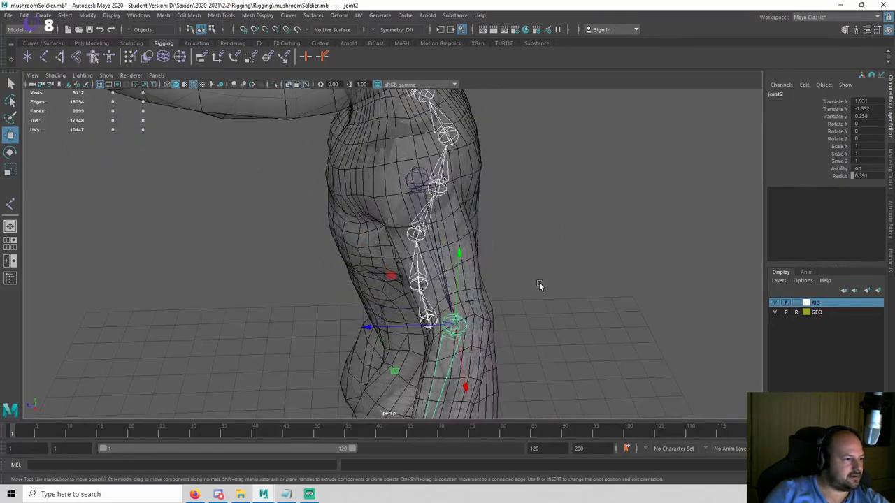
drag(391, 327, 434, 319)
Centre the wrist joint inside the upper left wrist, at about Translate X 2.28, Y -1.5 and Z 0.17.
key(Down)
alt+drag(448, 320, 629, 242)
alt+middle_drag(629, 242, 558, 296)
drag(577, 170, 577, 170)
middle_drag(577, 173, 581, 176)
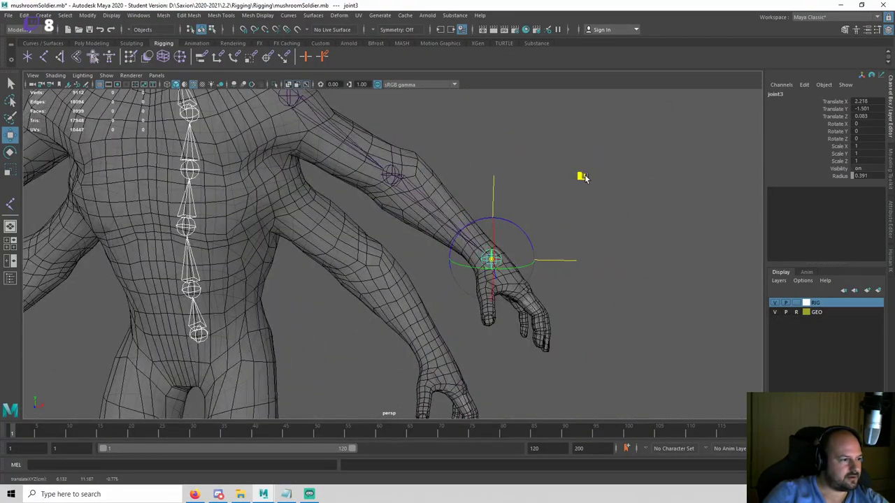
alt+drag(581, 175, 376, 341)
scroll(558, 308, up, 5)
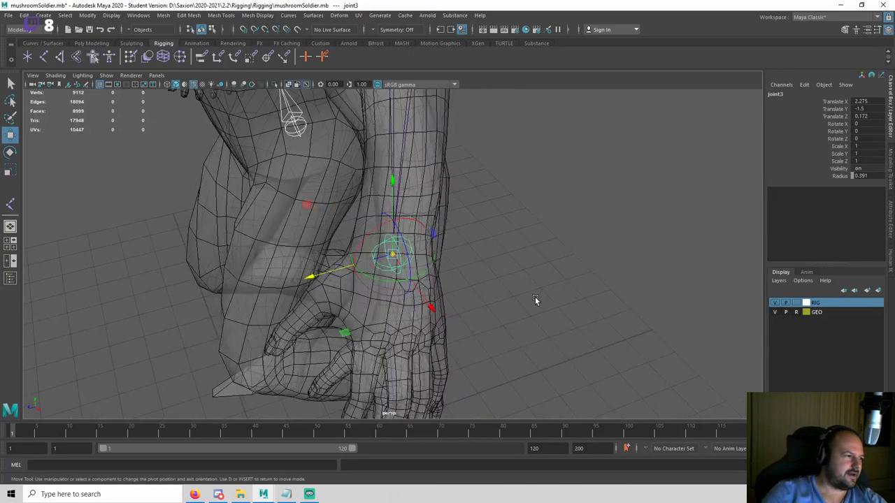
Deselect the wrist joint, check the arm chain's placement from several angles and save the scene.
click(535, 296)
alt+drag(515, 299, 556, 282)
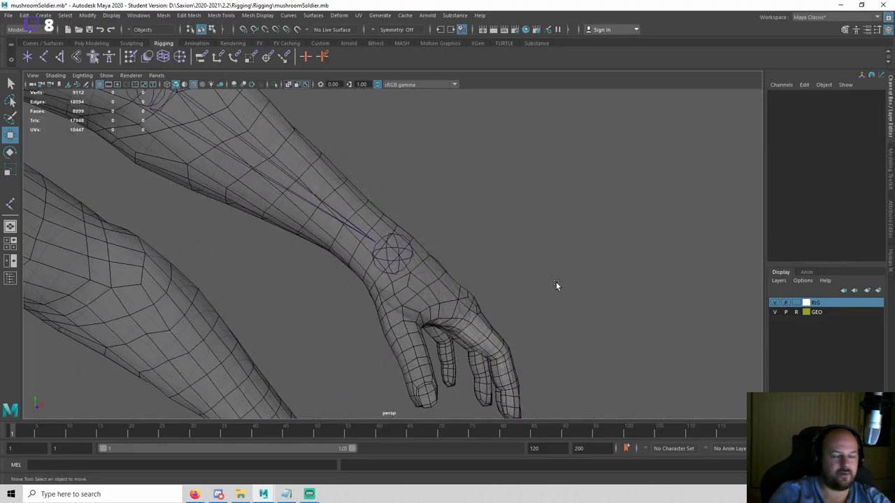
scroll(555, 285, down, 3)
alt+drag(555, 294, 479, 269)
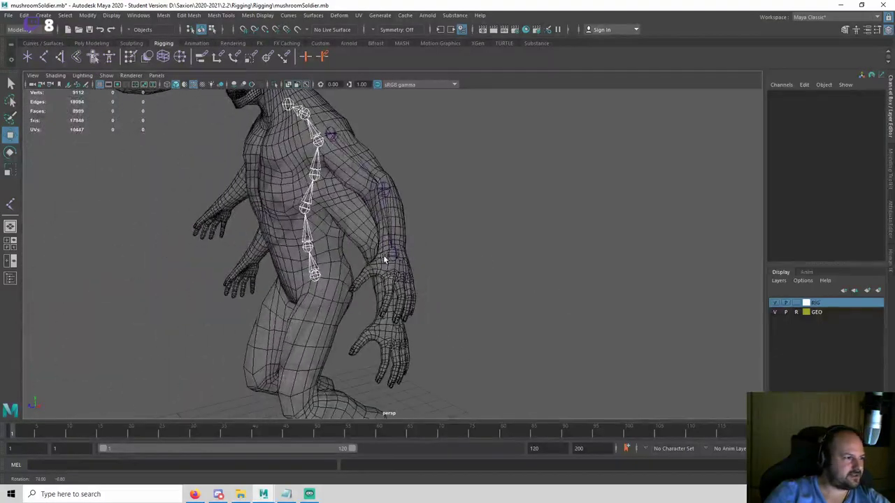
scroll(481, 267, up, 5)
key(ctrl+s)
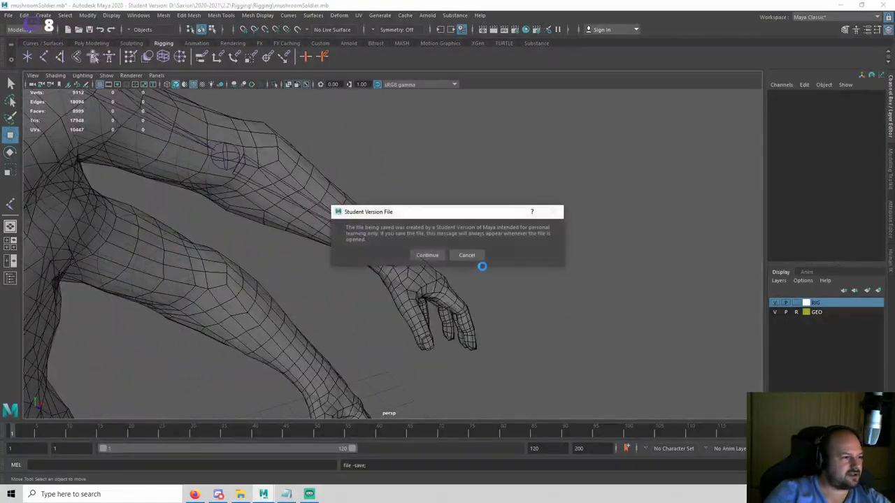
key(Return)
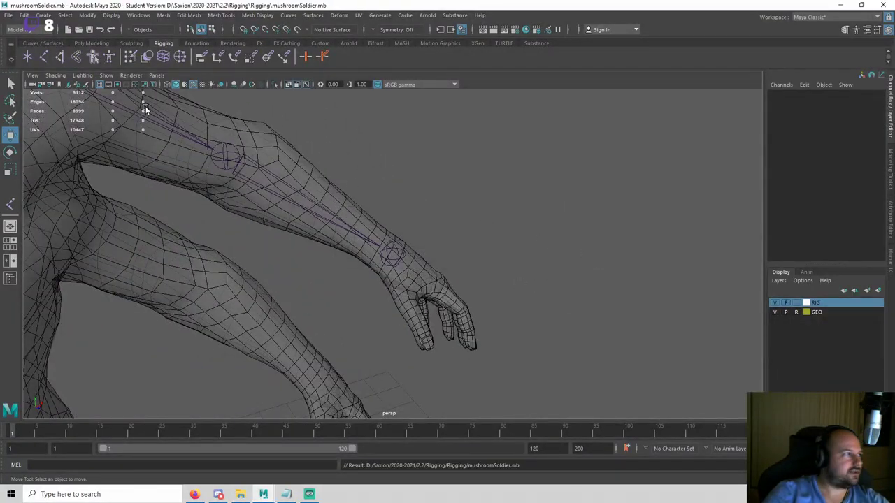
Enable Projected Centering in the Joint Tool settings and close them.
double_click(44, 57)
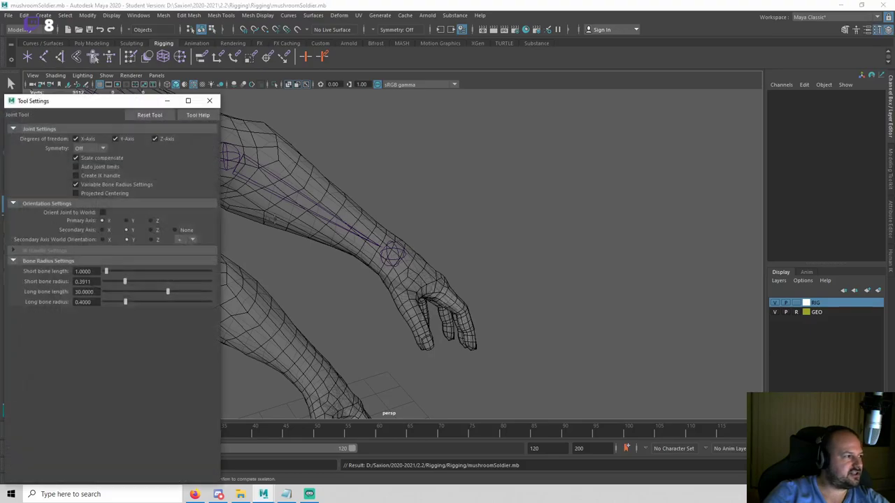
click(82, 195)
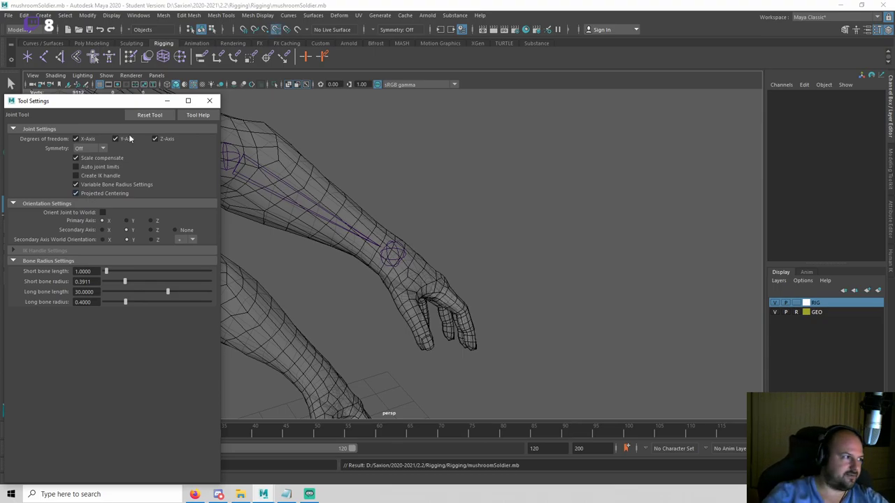
click(210, 101)
Try to place a four-joint chain along the upper left hand's thumb in the perspective view.
alt+drag(418, 276, 399, 241)
click(390, 209)
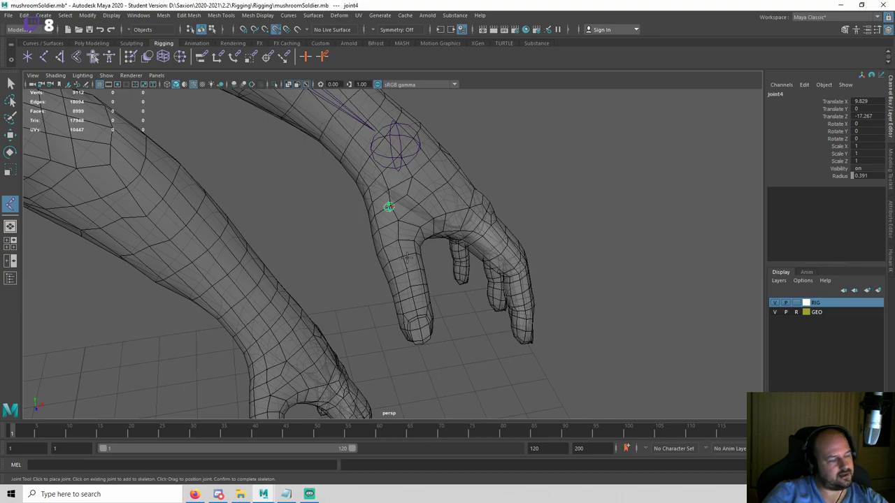
click(398, 242)
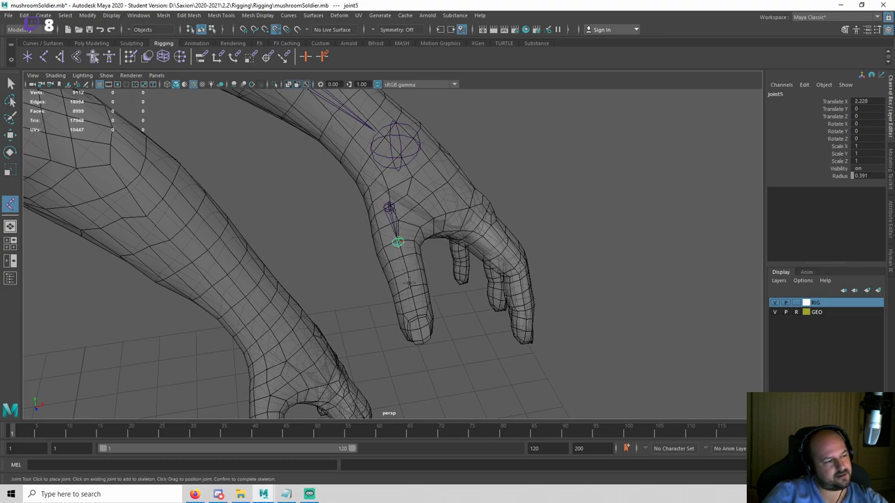
click(413, 295)
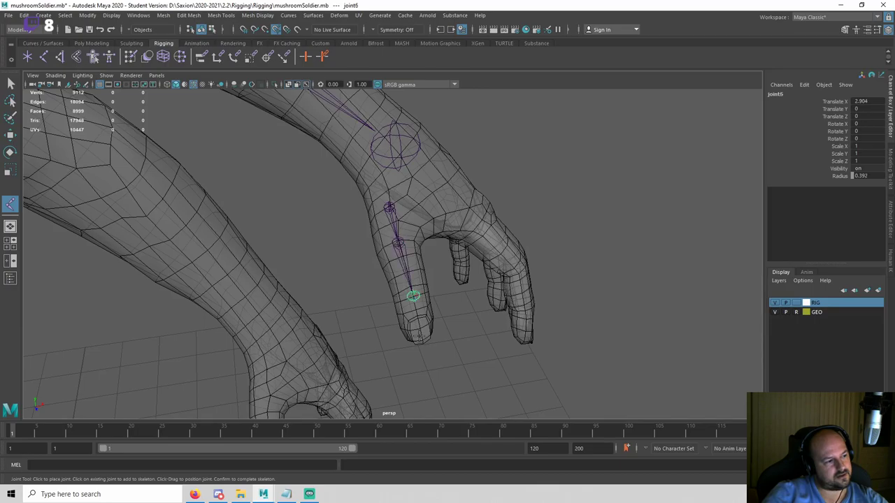
click(421, 342)
key(Return)
Check the new thumb chain against the character and delete it.
mouse_move(405, 244)
alt+mouse_down()
mouse_move(437, 232)
mouse_move(406, 250)
alt+mouse_up()
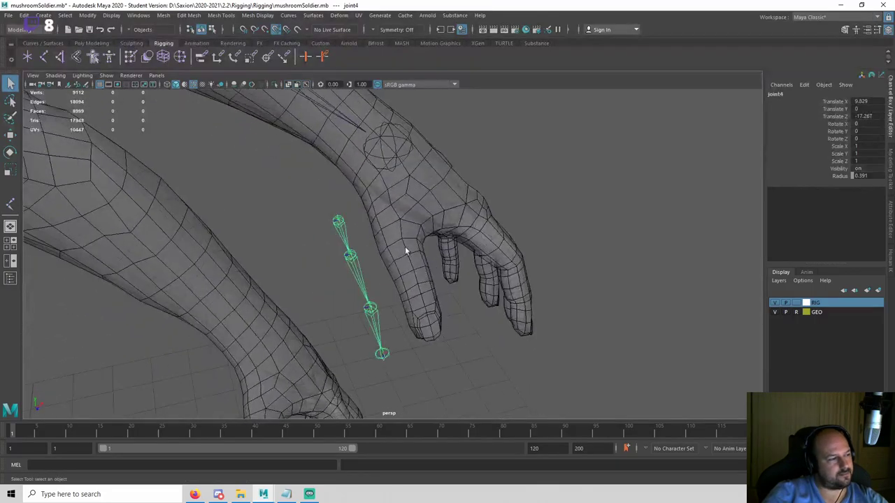
scroll(447, 276, down, 5)
alt+drag(447, 276, 385, 258)
scroll(441, 265, down, 8)
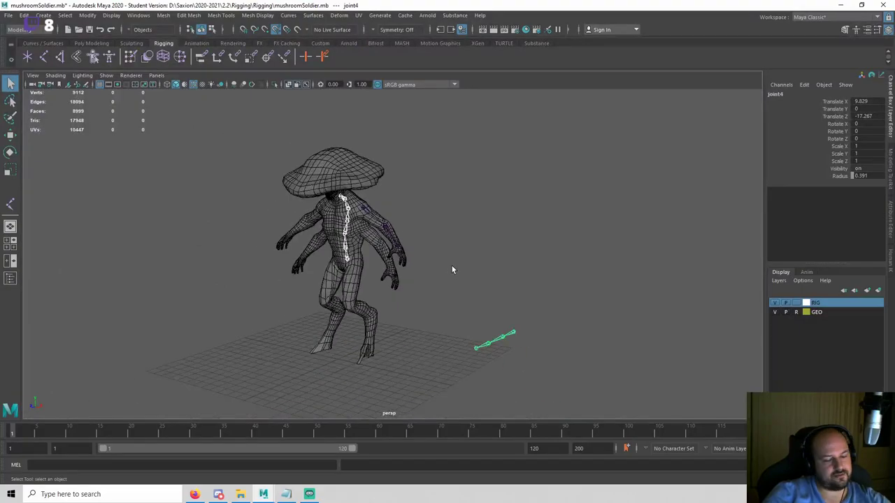
key(Delete)
key(space)
drag(461, 198, 511, 207)
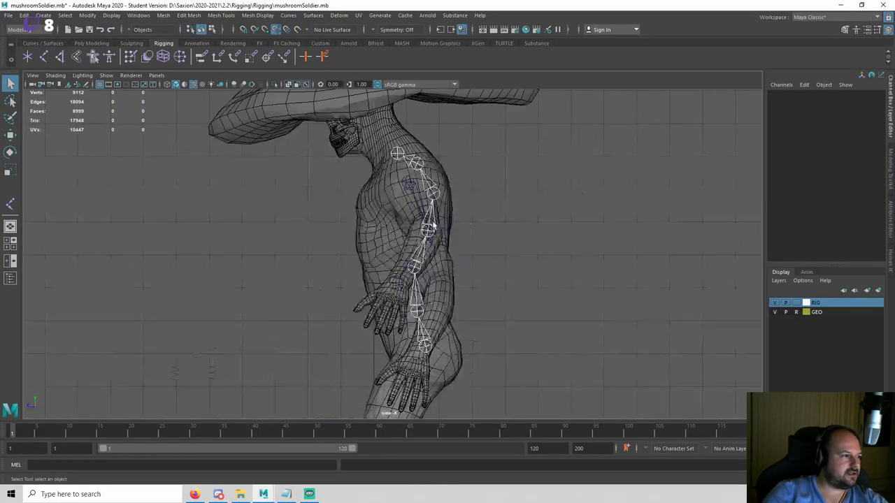
alt+middle_drag(425, 268, 432, 232)
scroll(432, 232, up, 9)
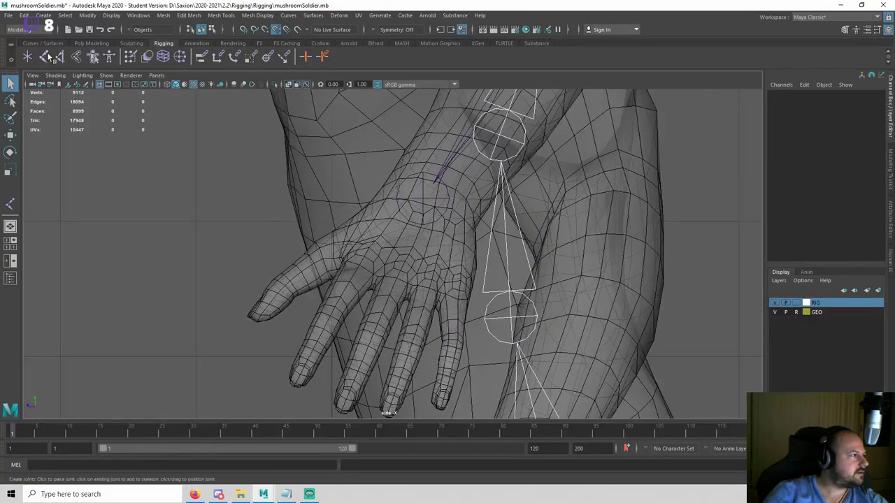
click(45, 58)
key(q)
In the front view, switch the GEO layer from reference to normal display so the body mesh is selectable.
key(space)
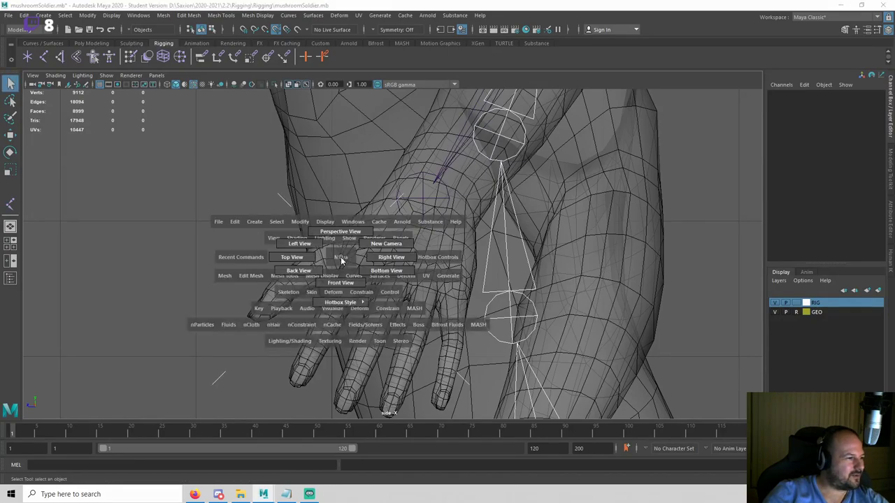
drag(340, 255, 339, 283)
click(795, 314)
scroll(664, 277, up, 4)
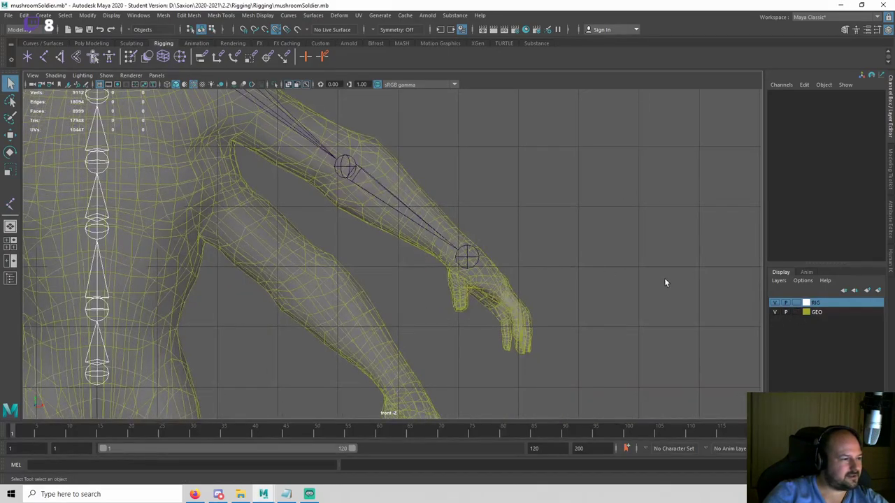
click(529, 293)
click(674, 282)
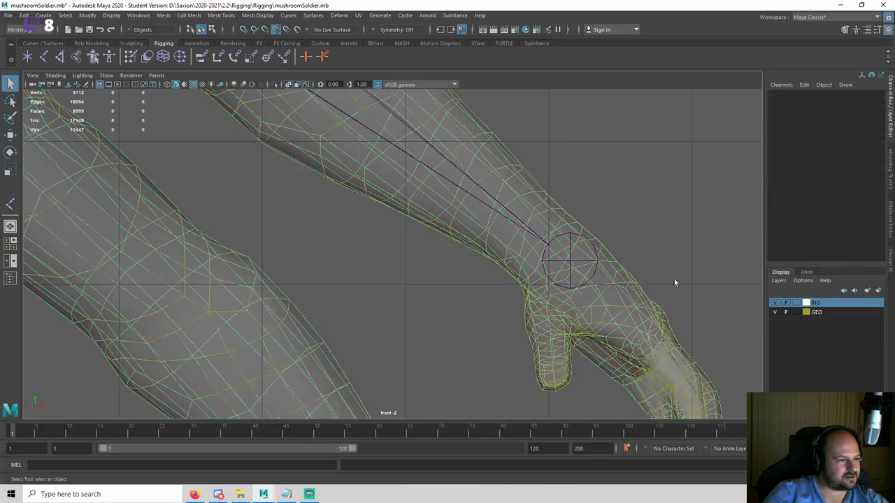
Turn off the wireframe overlay in the front view and place a joint at the base of the upper left hand's thumb.
click(192, 85)
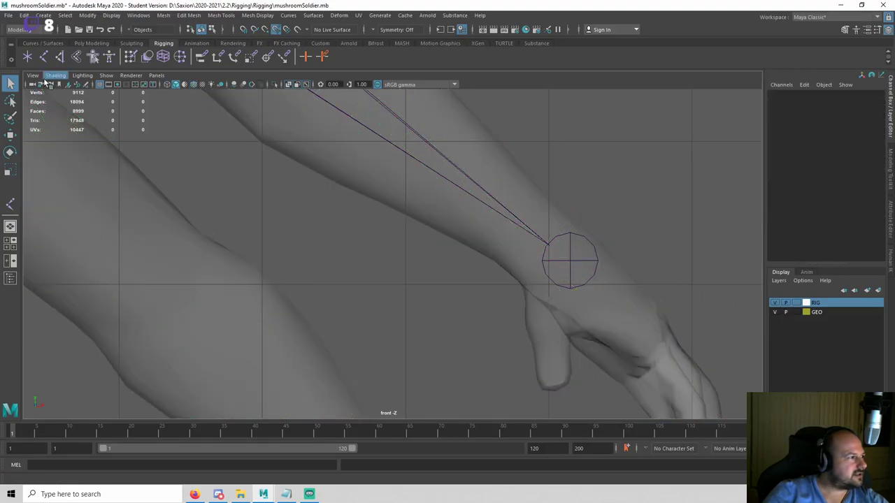
click(27, 56)
scroll(487, 233, up, 2)
scroll(487, 233, up, 1)
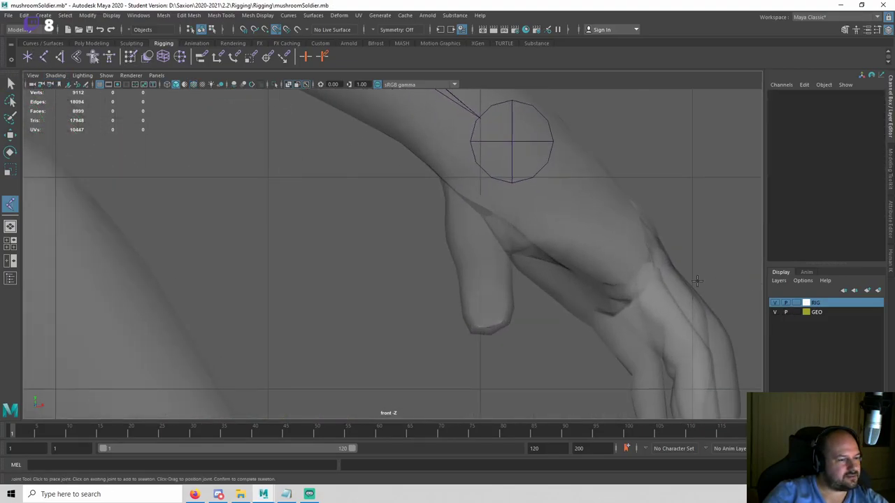
click(474, 196)
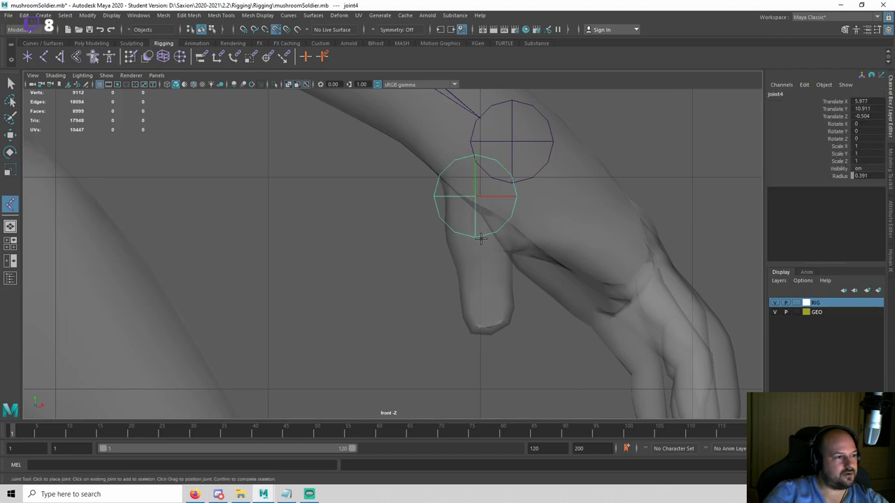
Check the new thumb joint against the hand in the perspective view and reduce its radius to 0.191.
key(space)
drag(481, 238, 481, 206)
alt+drag(534, 265, 626, 257)
key(f)
scroll(473, 275, down, 3)
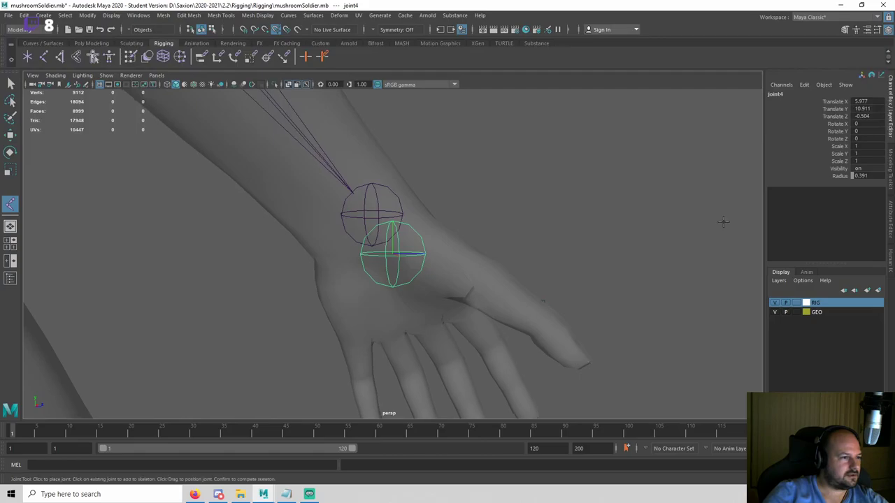
click(839, 175)
mouse_move(608, 191)
middle_down()
mouse_move(622, 191)
mouse_move(615, 191)
middle_up()
key(space)
drag(564, 210, 500, 254)
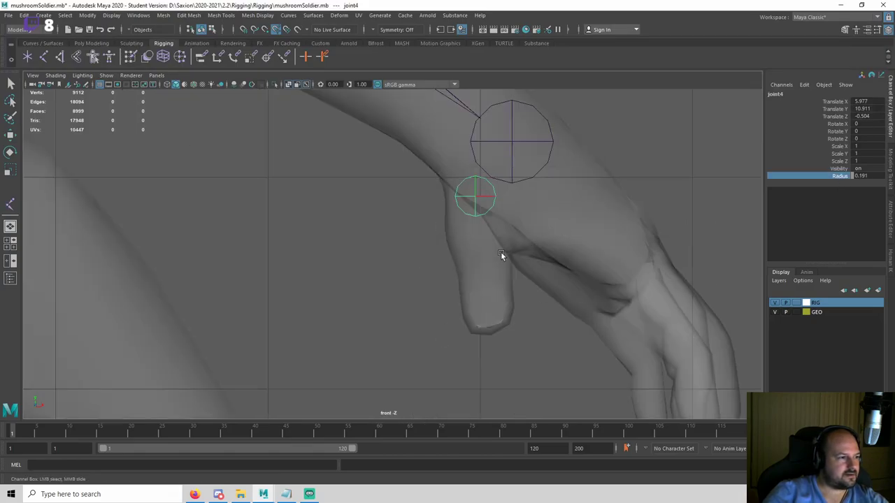
In the front view, extend the thumb's base joint with three more joints down to the thumb tip and complete the chain.
click(43, 57)
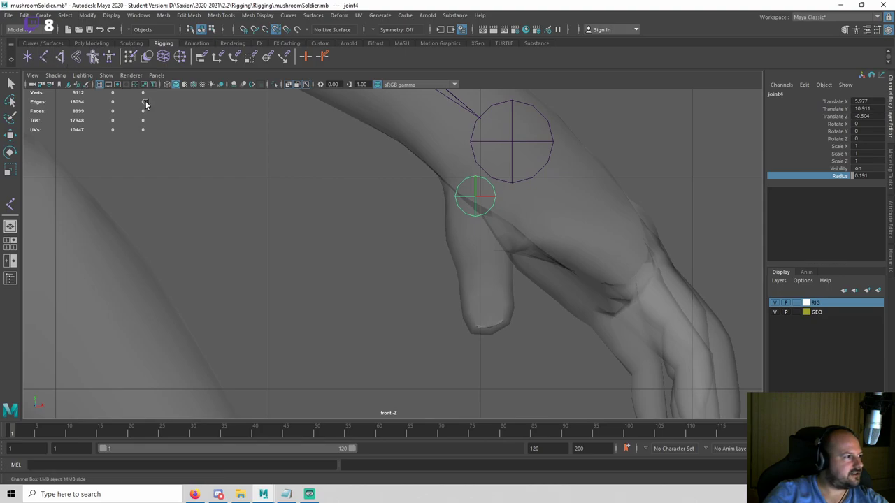
click(475, 196)
click(475, 230)
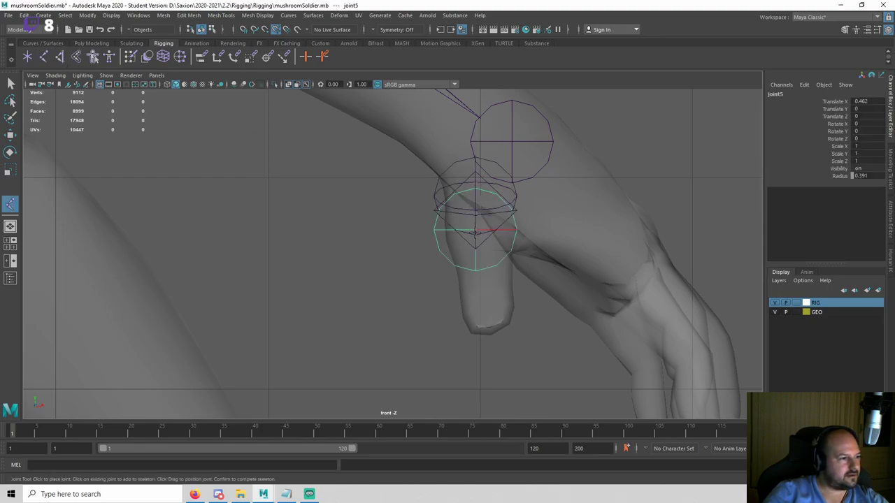
click(482, 274)
click(486, 328)
key(Return)
In the perspective view, set the radius of the first and second thumb joints to 0.2.
key(space)
drag(500, 262, 517, 243)
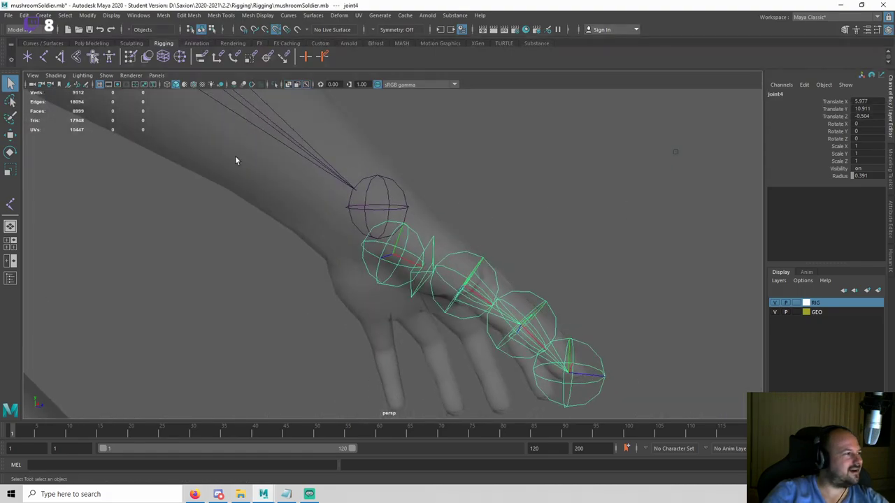
double_click(861, 175)
text(0.2)
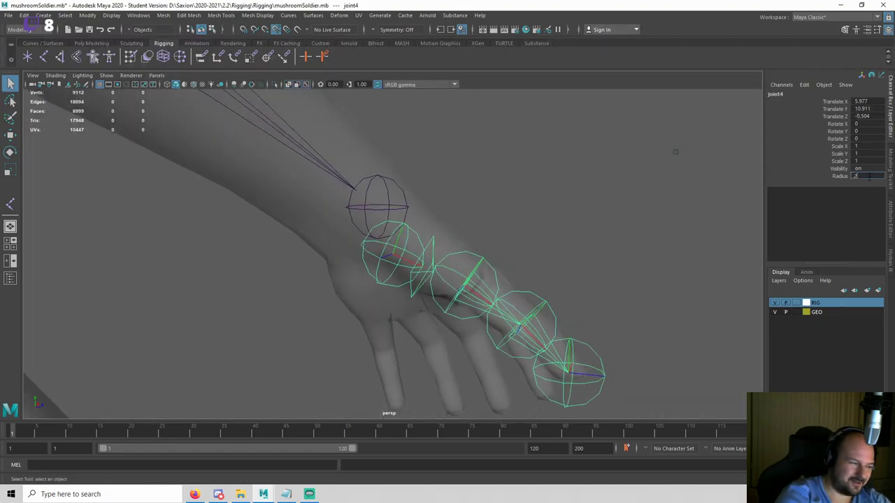
key(Return)
click(473, 274)
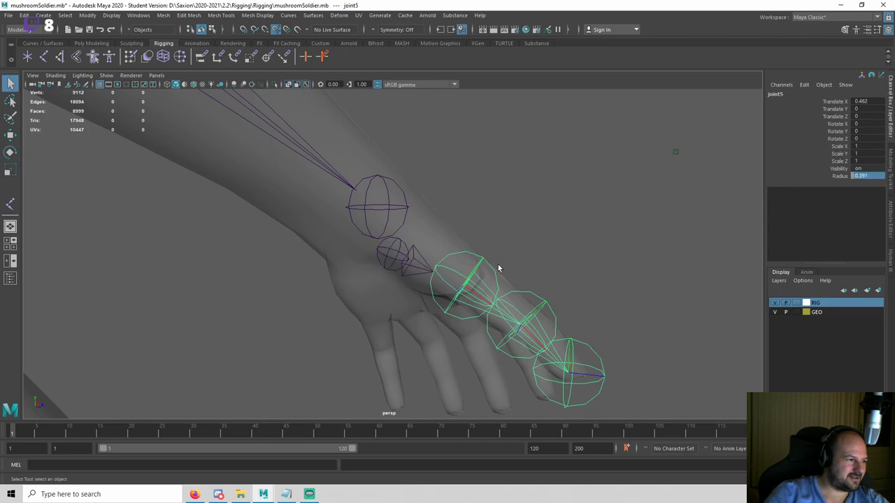
double_click(861, 175)
text(0.2)
key(Return)
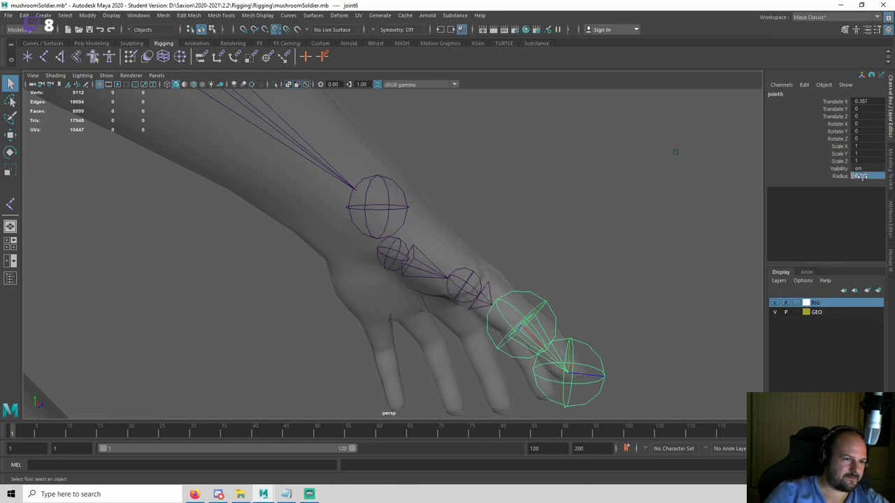
Set the radius of the third thumb joint and the thumb tip joint to 0.2.
text(0.2)
key(Return)
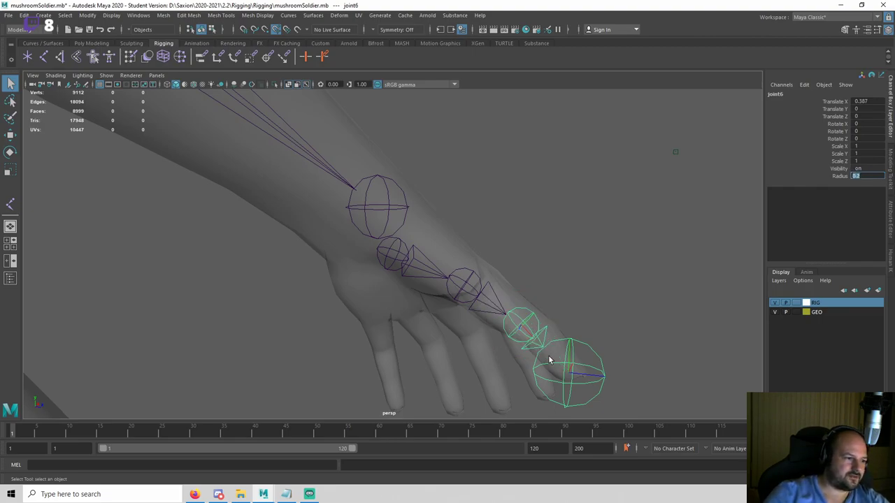
click(592, 351)
double_click(865, 175)
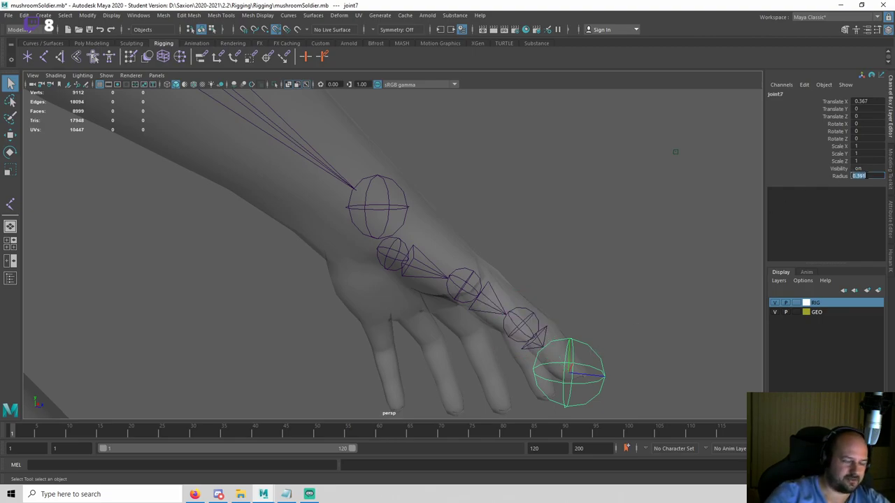
text(0.2)
key(Return)
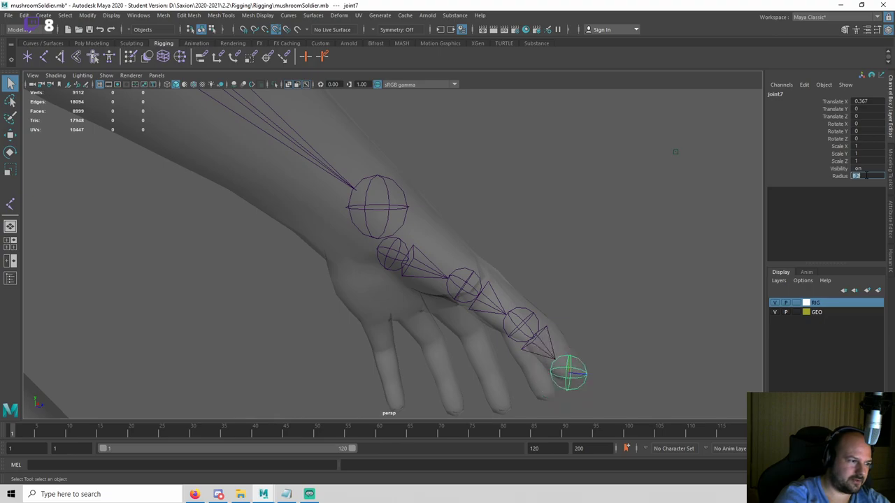
click(688, 214)
Show the wireframe over the shaded mesh in the perspective view and switch the GEO layer to reference display.
mouse_move(509, 279)
alt+mouse_down()
mouse_move(454, 296)
mouse_move(523, 305)
alt+mouse_up()
click(453, 297)
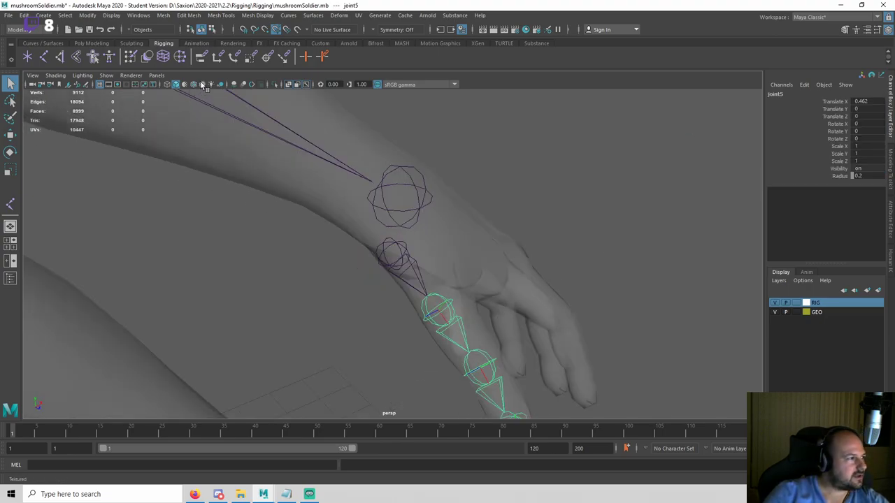
click(194, 84)
key(f)
mouse_move(377, 241)
alt+mouse_down()
mouse_move(415, 270)
mouse_move(491, 244)
mouse_move(261, 174)
mouse_move(378, 235)
mouse_move(319, 243)
mouse_move(363, 237)
mouse_move(536, 262)
mouse_move(369, 208)
mouse_move(371, 234)
alt+mouse_up()
click(796, 312)
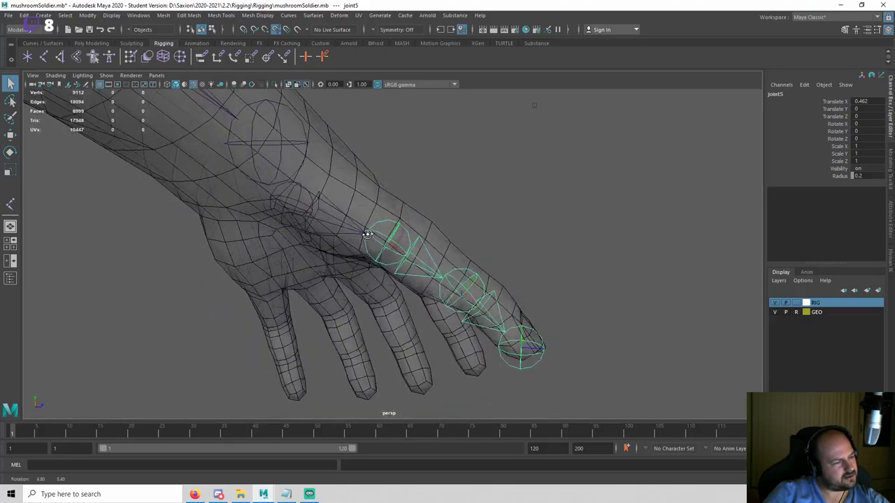
Try removing the third thumb joint by unparenting the tip joint, deleting the third one and parenting the tip to the second.
click(461, 287)
click(523, 334)
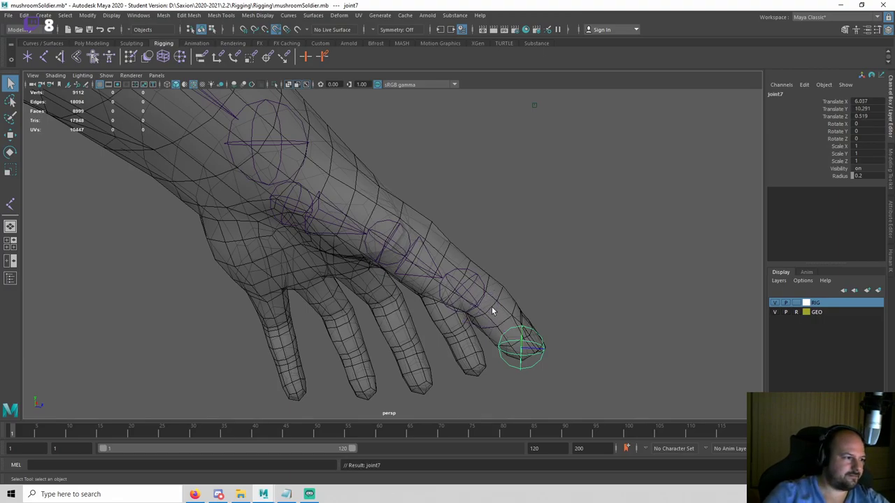
click(465, 288)
key(Delete)
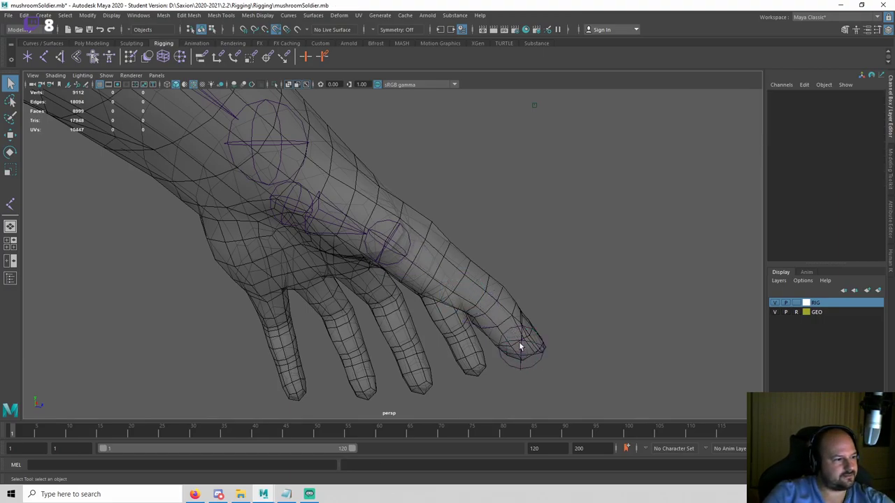
click(519, 346)
click(402, 246)
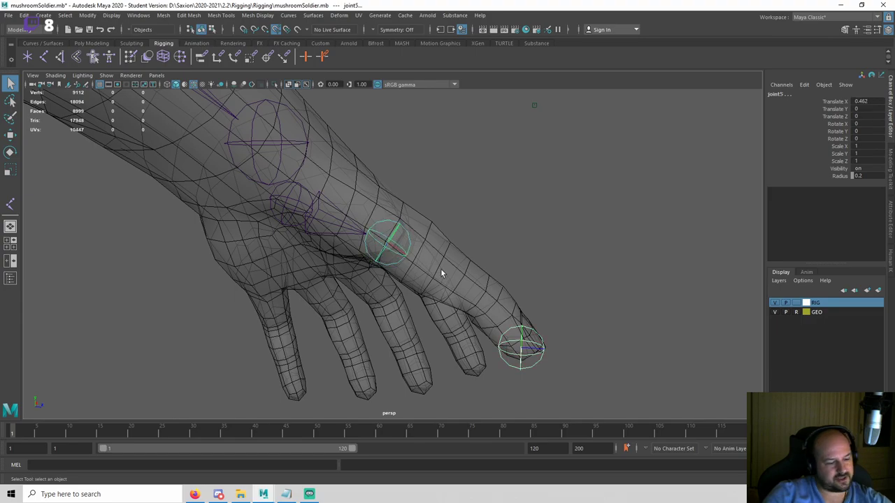
click(532, 238)
click(401, 250)
alt+drag(469, 272, 403, 280)
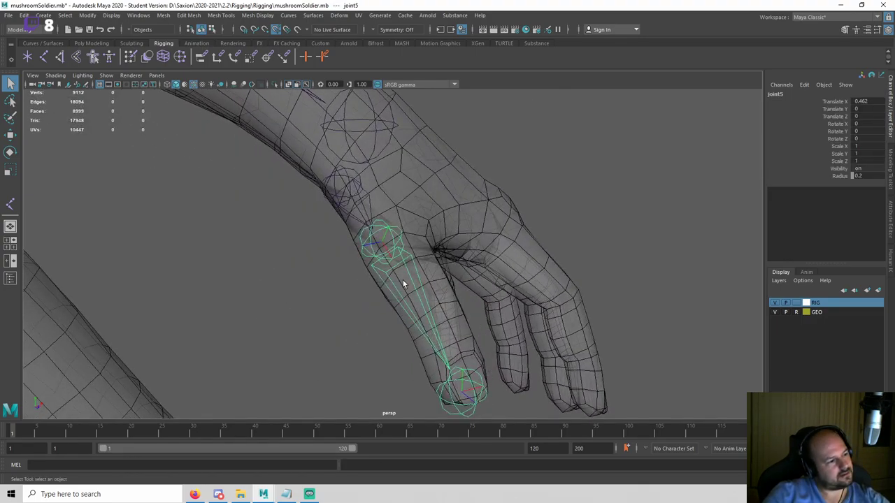
Undo the reparenting, the joint deletion and the unparenting in the thumb chain.
key(ctrl+z)
key(ctrl+z)
key(ctrl+z)
key(ctrl+z)
key(ctrl+z)
key(ctrl+z)
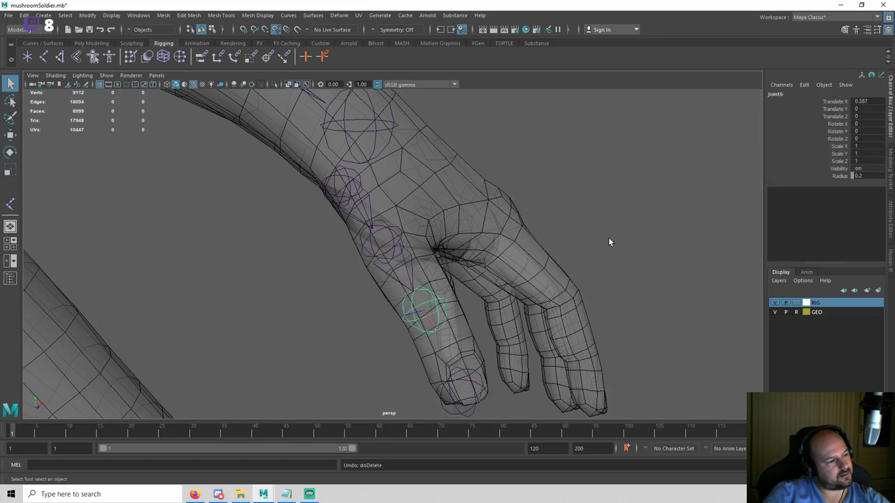
key(ctrl+z)
key(ctrl+z)
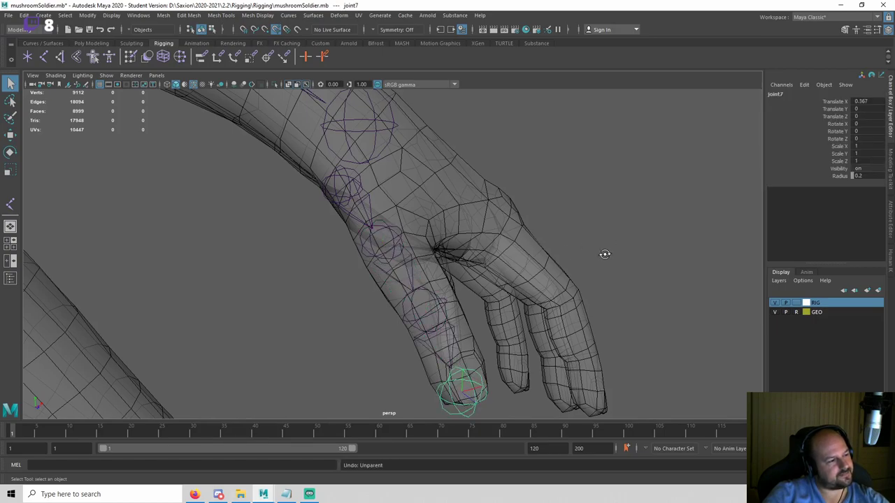
Move the third thumb joint toward the thumb tip by its pivot, leaving the tip joint in place.
alt+drag(605, 254, 529, 281)
click(449, 308)
key(w)
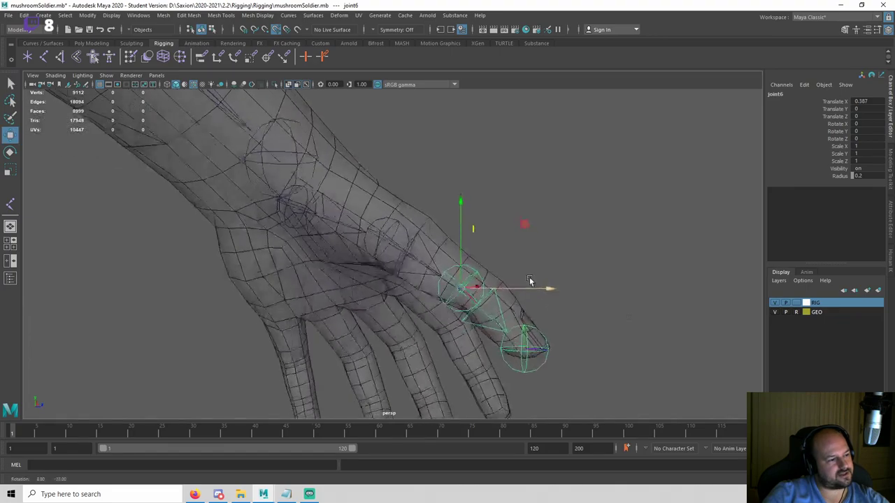
middle_drag(543, 202, 572, 212)
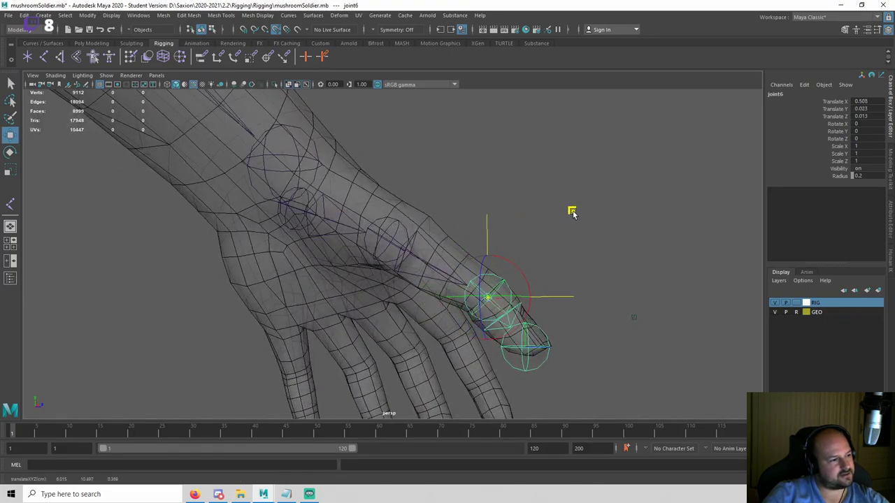
alt+drag(572, 212, 467, 278)
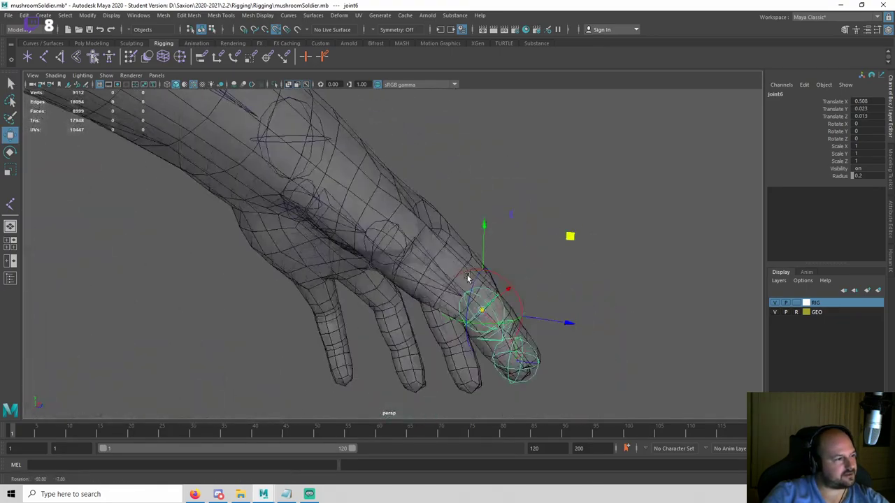
Reposition the second thumb joint by its pivot so it sits centred inside the thumb mesh.
click(390, 234)
alt+drag(390, 235, 459, 221)
drag(474, 156, 481, 150)
alt+drag(547, 208, 465, 230)
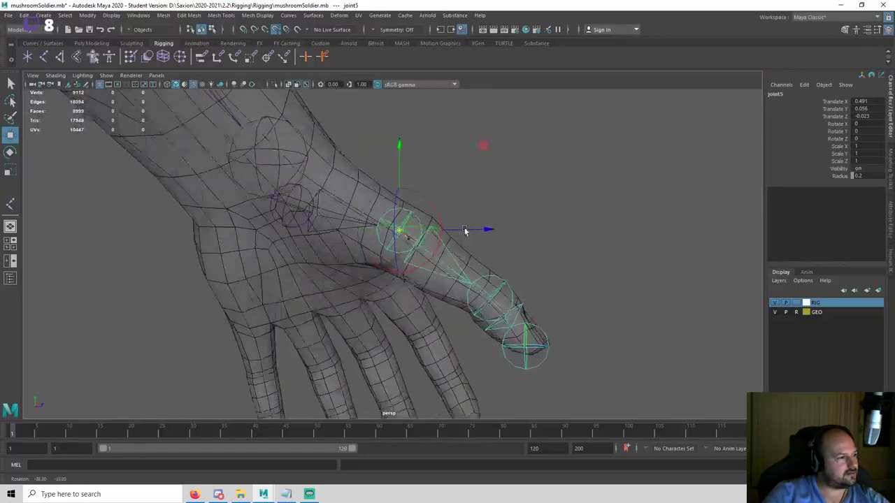
Move the thumb's base joint by its pivot into the thumb's base, to about Translate Y 10.935 and Z -0.325.
click(312, 207)
alt+drag(321, 233, 135, 235)
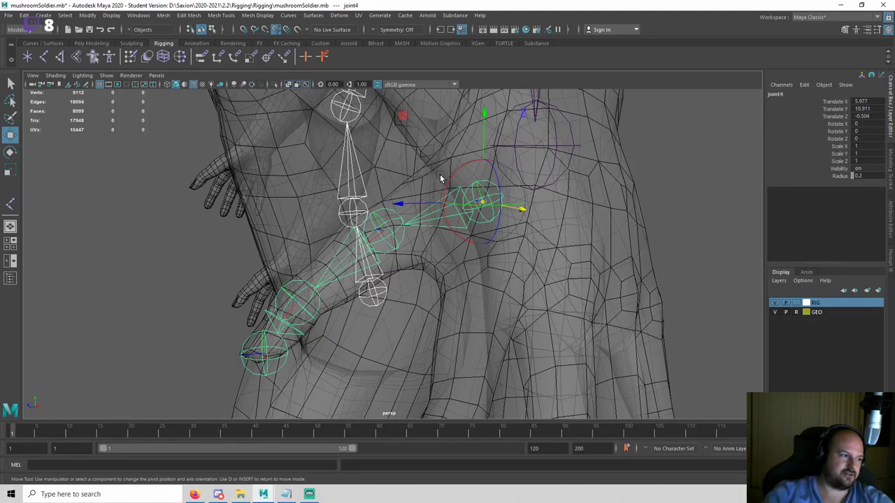
alt+drag(458, 194, 583, 201)
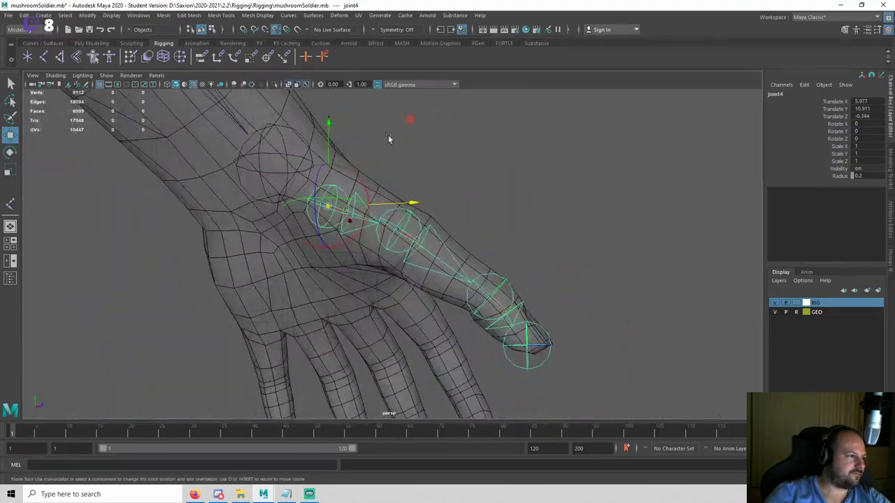
drag(410, 120, 415, 116)
alt+drag(490, 195, 362, 223)
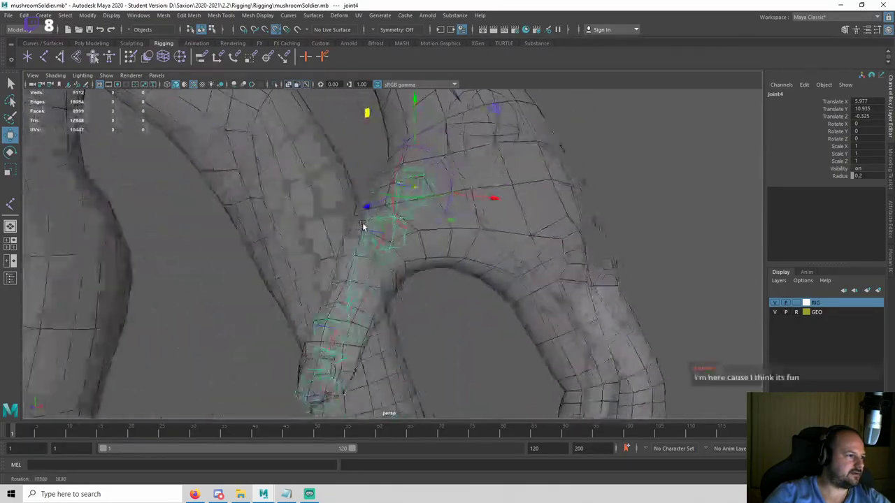
Examine the placement of the adjusted thumb joints inside the hand mesh from several angles.
scroll(362, 225, down, 5)
key(q)
click(424, 271)
alt+drag(349, 277, 337, 201)
scroll(427, 259, up, 4)
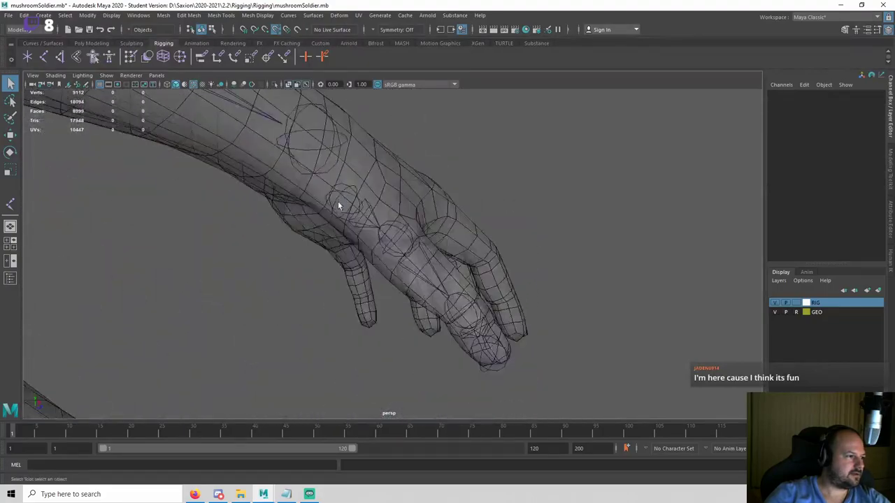
click(338, 201)
click(541, 261)
alt+drag(475, 282, 392, 192)
Rename the thumb's base joint JOINT_L_Upper_Thumb_1 and copy the name.
click(380, 178)
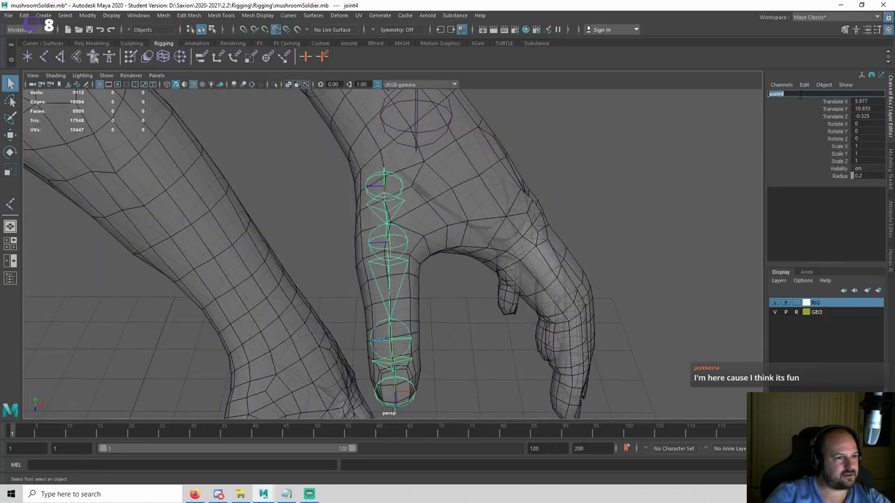
text(L_Upper_)
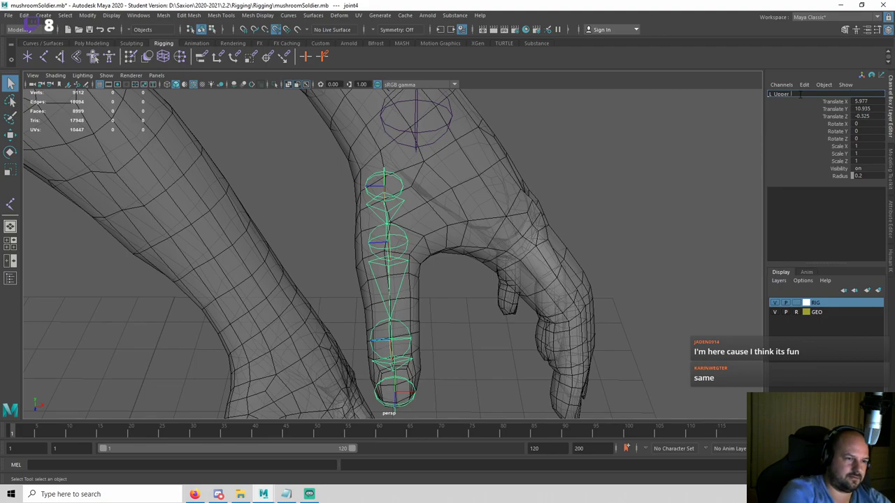
text(JOINT_)
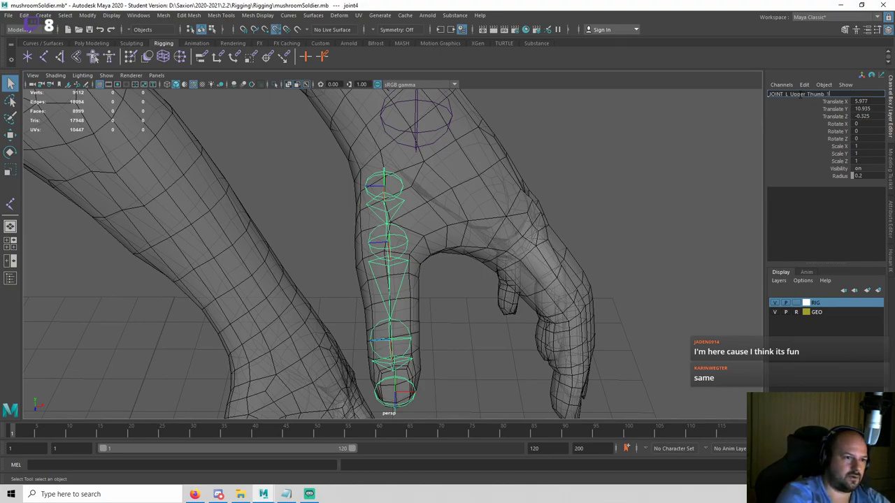
double_click(800, 94)
key(ctrl+c)
key(Return)
Rename the second thumb joint JOINT_L_Upper_Thumb_2 using the copied name, and select the next joint down the chain.
key(Down)
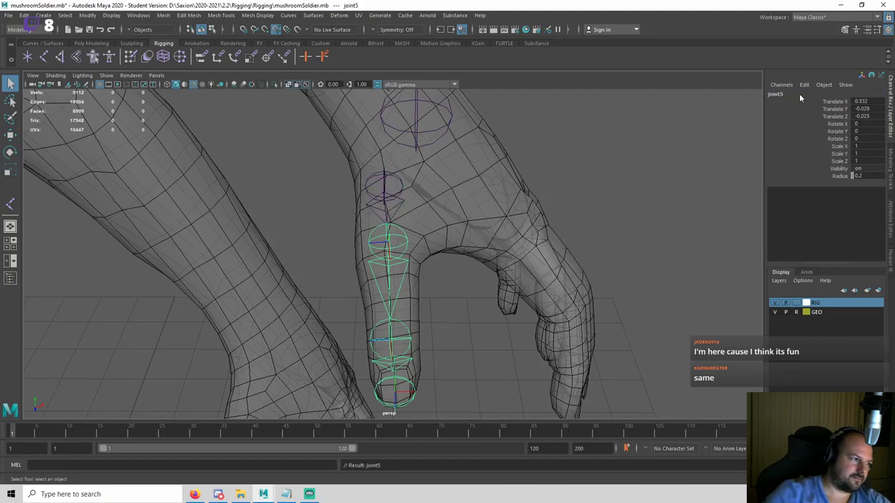
double_click(800, 95)
key(ctrl+v)
text(2)
key(Return)
key(Down)
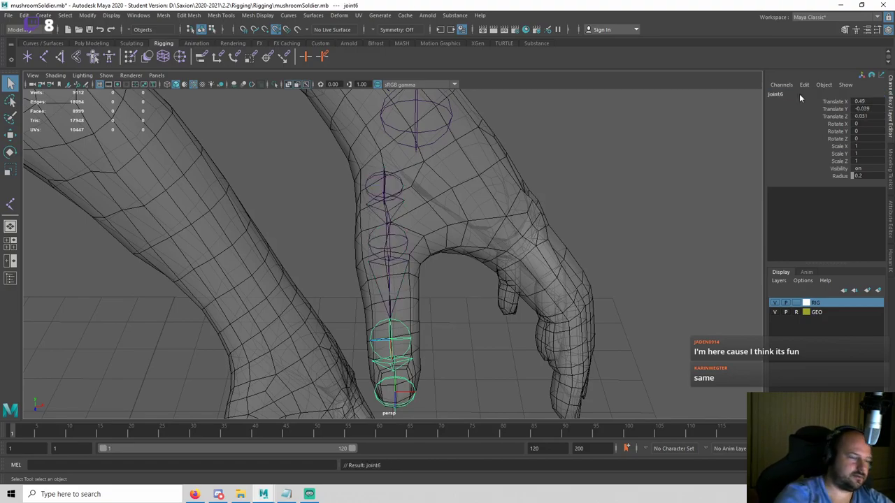
Rename the third thumb joint JOINT_L_Upper_Thumb_3 using the copied name.
double_click(799, 93)
key(ctrl+v)
text(3)
key(Return)
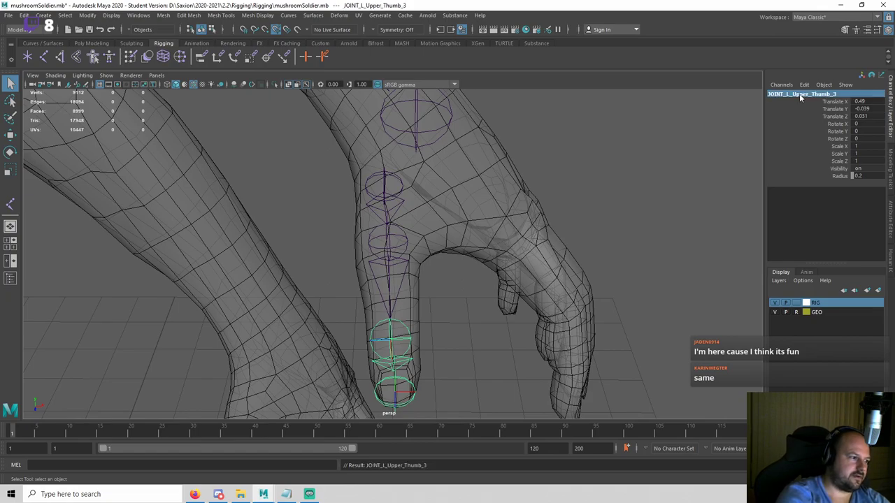
Rename the thumb's tip joint JOINT_L_Upper_Thumb_NUB using the copied name.
key(Down)
double_click(799, 94)
key(ctrl+v)
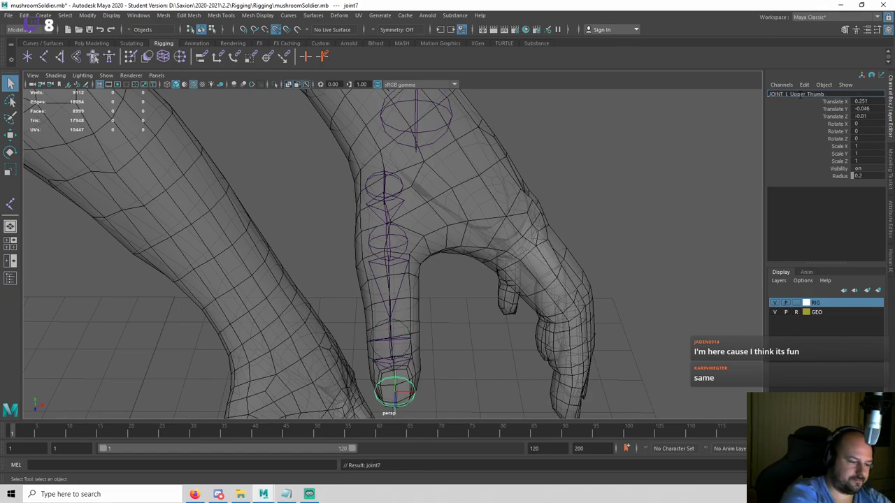
text(NUB)
key(Return)
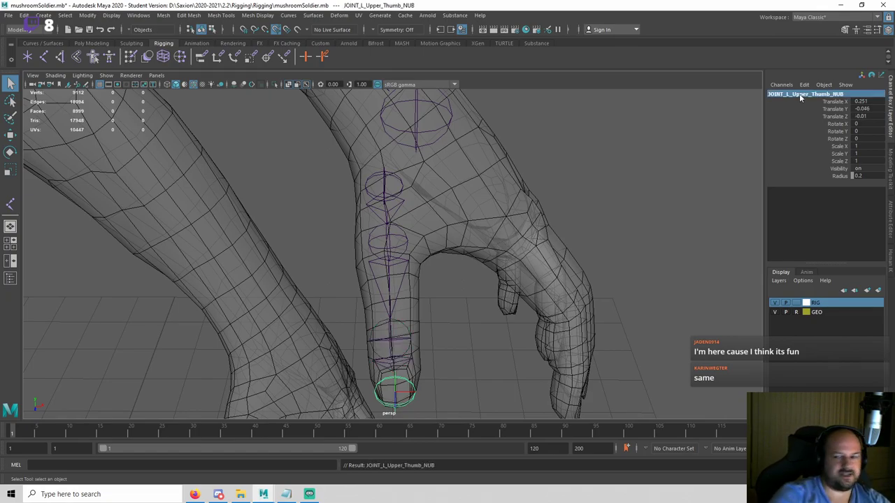
Draw a four-joint chain along the upper left hand's index finger, from its base in the hand to the fingertip, in the side view.
click(572, 126)
alt+drag(575, 136, 580, 275)
alt+drag(557, 311, 494, 269)
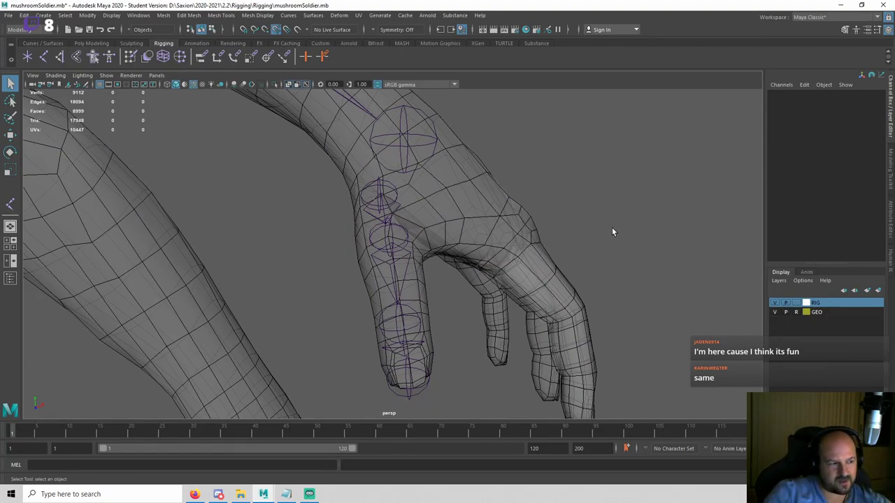
alt+drag(612, 227, 591, 230)
key(space)
alt+middle_drag(637, 301, 488, 202)
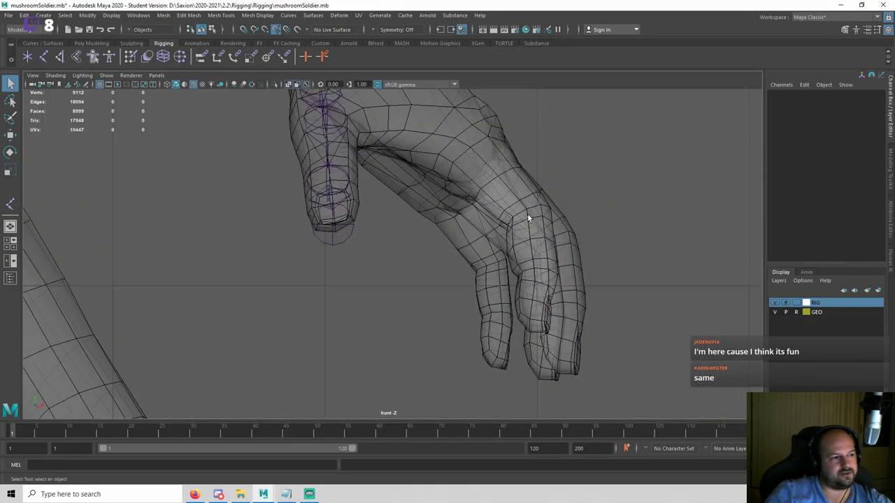
key(space)
drag(617, 194, 579, 238)
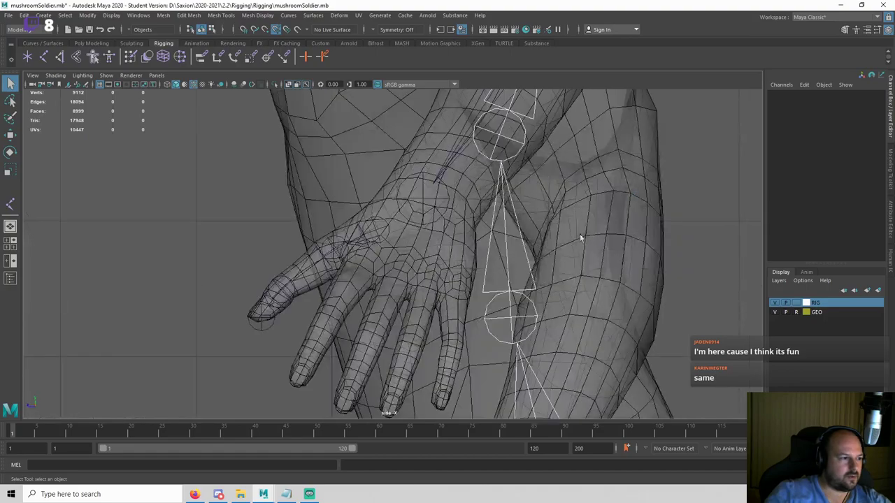
key(y)
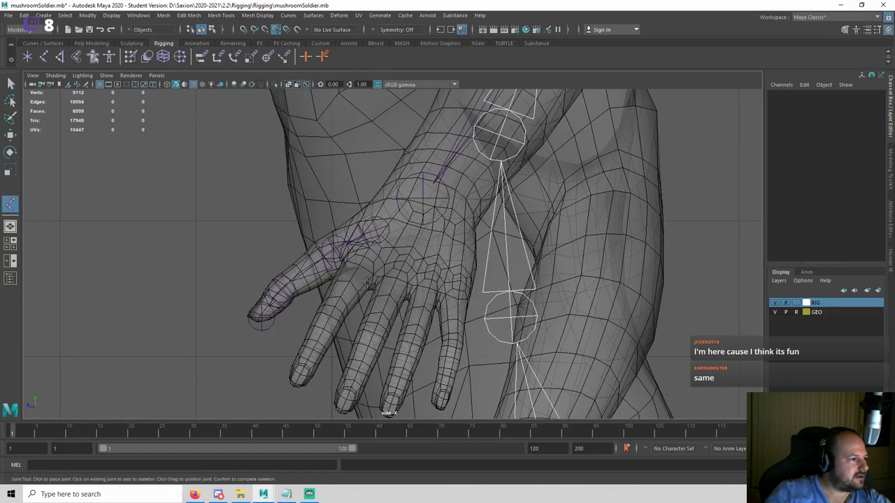
click(370, 247)
click(335, 309)
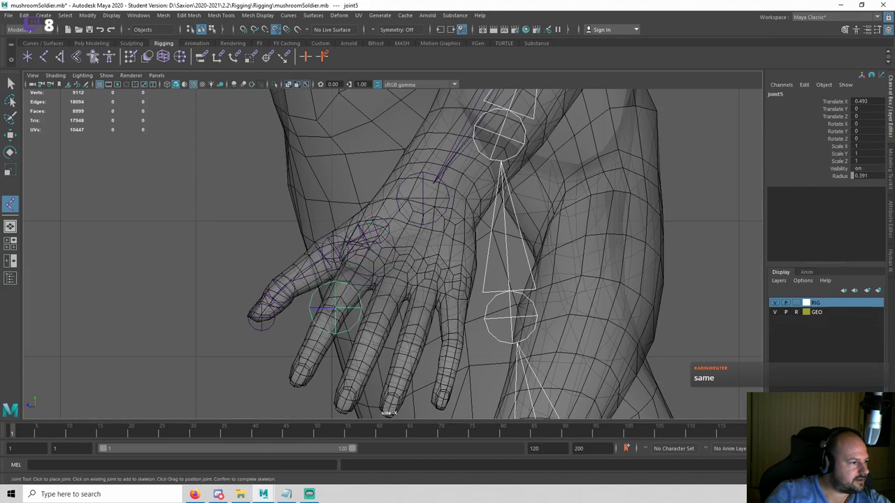
click(315, 348)
click(296, 383)
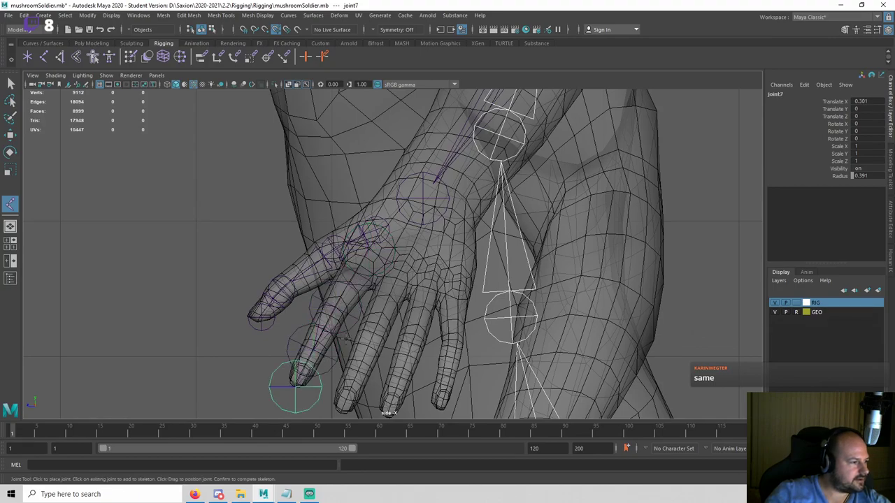
key(Return)
Check the new index finger chain against the whole character in perspective and delete it.
key(space)
drag(416, 279, 423, 249)
scroll(492, 278, down, 12)
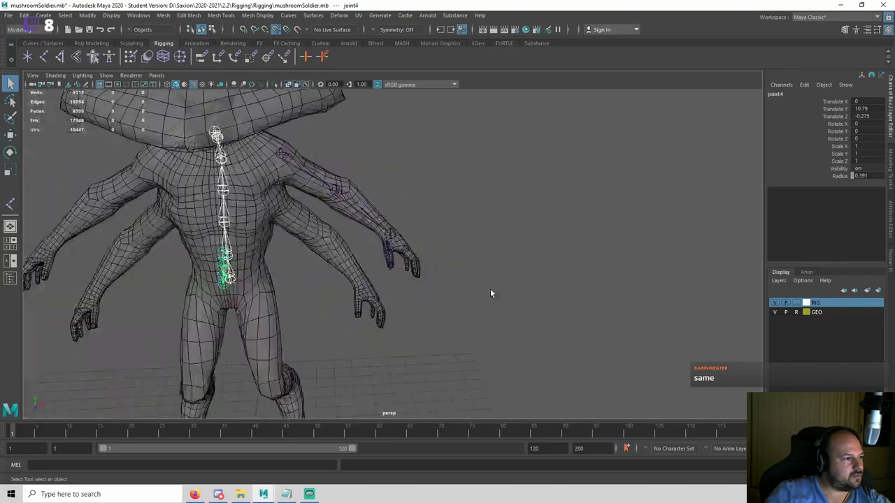
scroll(487, 288, down, 3)
mouse_move(455, 293)
alt+mouse_down()
mouse_move(419, 292)
mouse_move(457, 286)
alt+mouse_up()
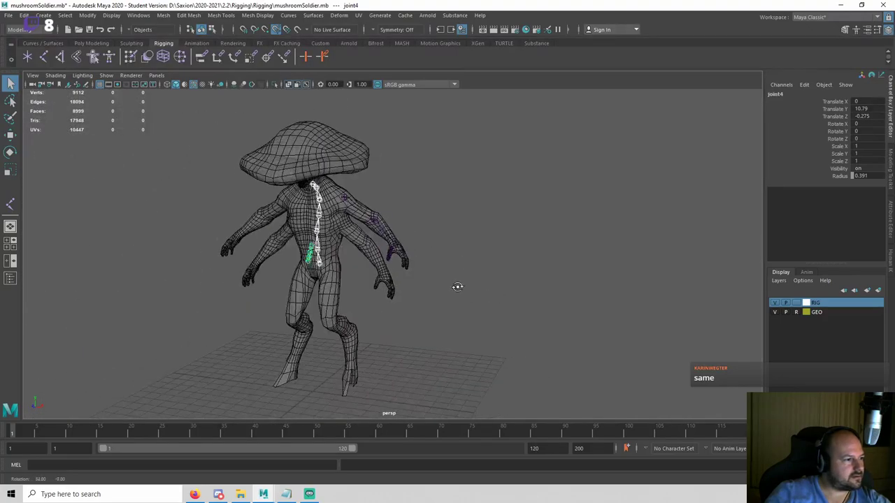
click(479, 282)
Make the GEO layer selectable, try to isolate the upper left hand's faces, and undo the attempt.
scroll(436, 272, up, 4)
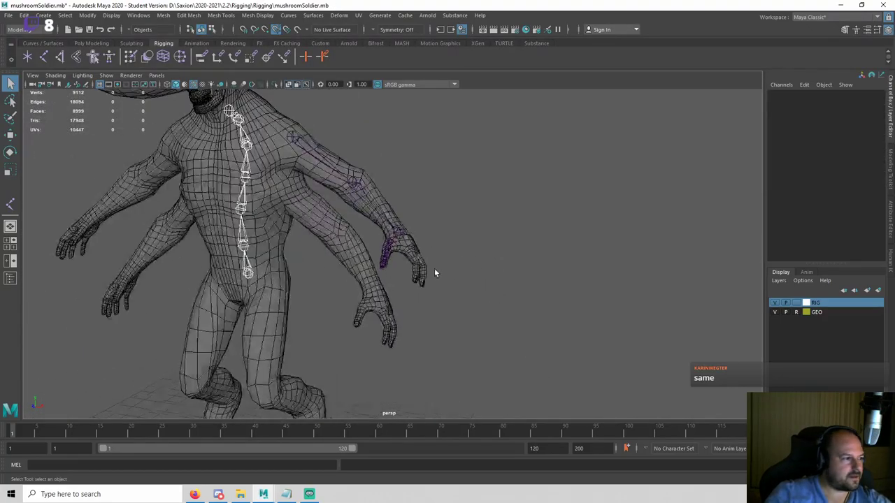
click(795, 312)
alt+drag(604, 295, 570, 290)
scroll(482, 274, up, 4)
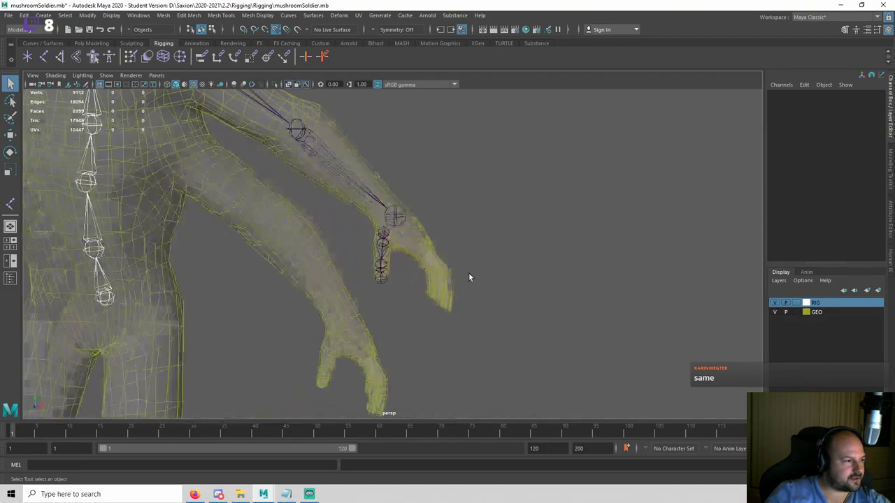
click(431, 242)
right_drag(430, 238, 431, 262)
alt+drag(485, 261, 510, 259)
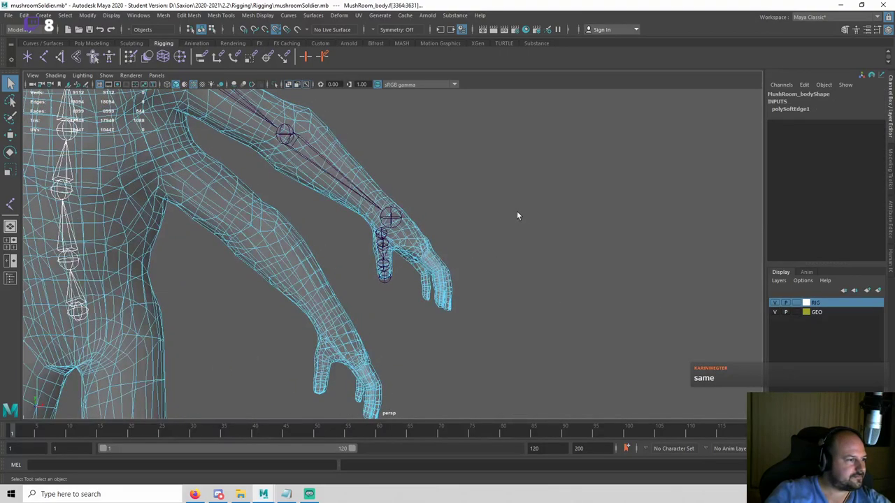
drag(518, 212, 368, 316)
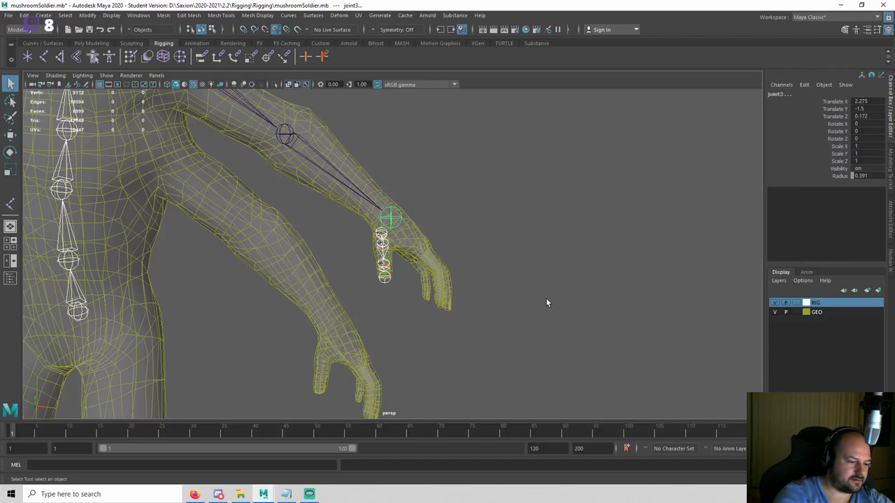
key(ctrl+1)
key(ctrl+z)
click(552, 299)
alt+drag(549, 298, 455, 271)
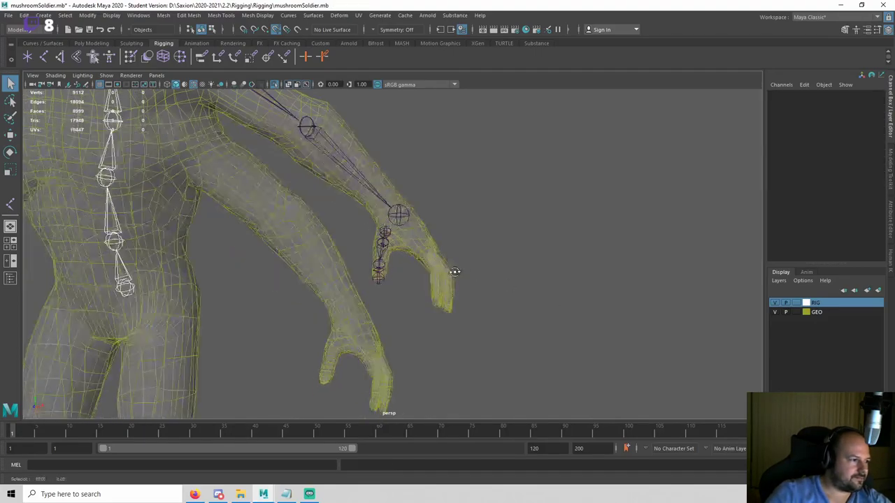
Try again to select only the upper left hand's faces on the body mesh.
click(425, 246)
right_drag(423, 238, 423, 264)
alt+drag(440, 257, 496, 242)
drag(539, 221, 366, 315)
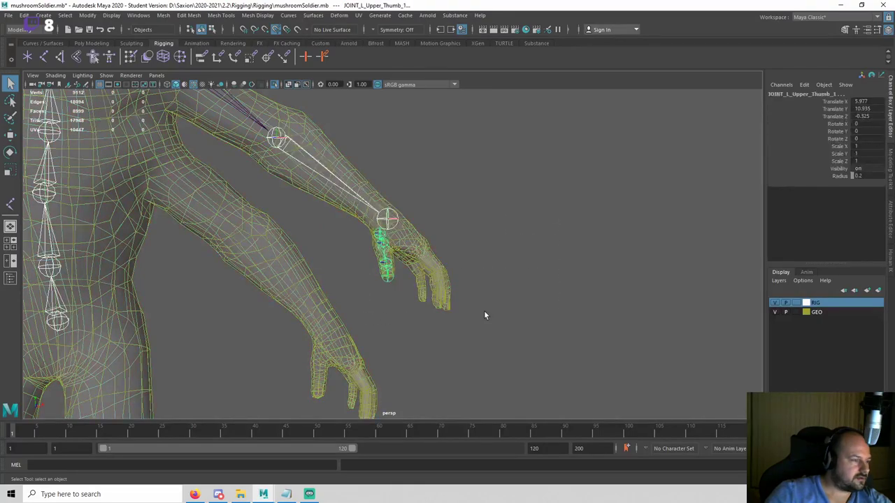
click(429, 276)
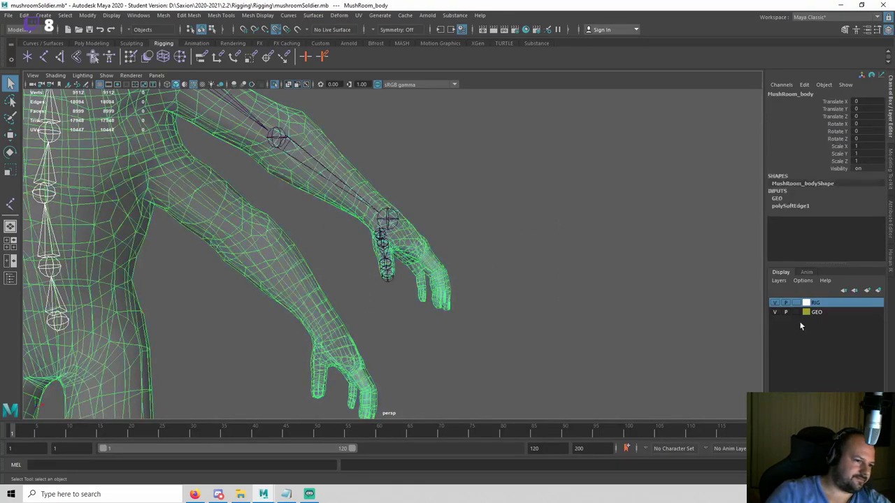
Hide the RIG layer and add the upper left arm's joint chain and the thumb's joint chain to it.
click(775, 302)
click(502, 248)
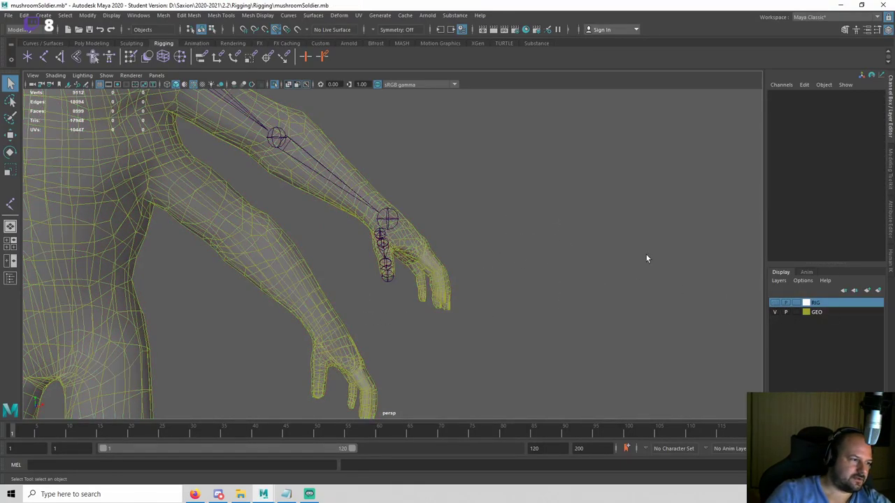
click(276, 139)
alt+middle_drag(345, 184, 415, 283)
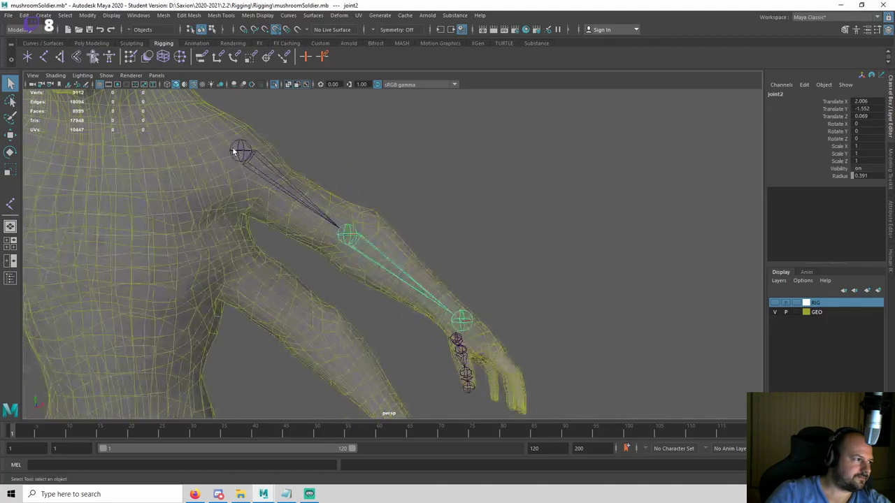
click(232, 151)
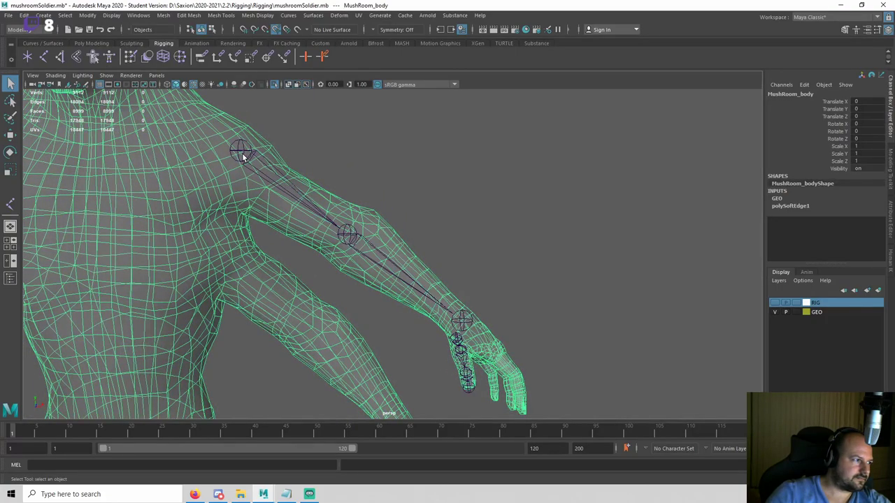
click(245, 155)
click(797, 312)
click(798, 312)
click(797, 313)
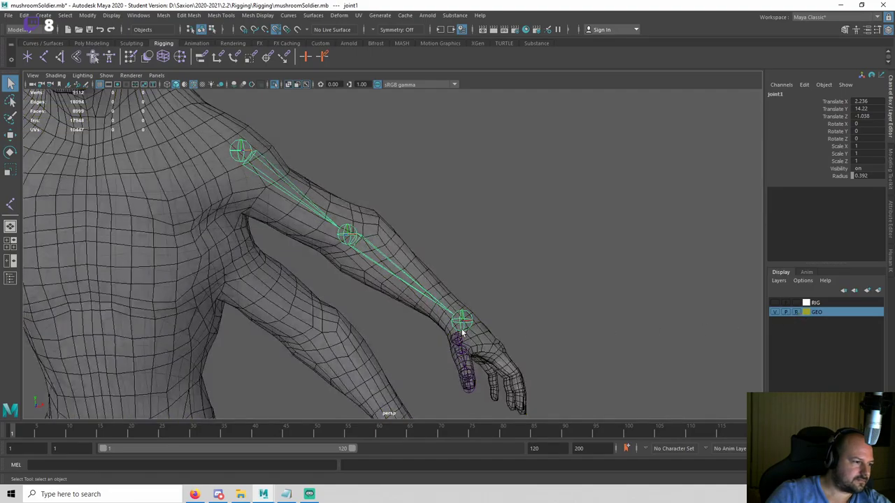
shift+click(457, 339)
right_click(821, 304)
click(824, 320)
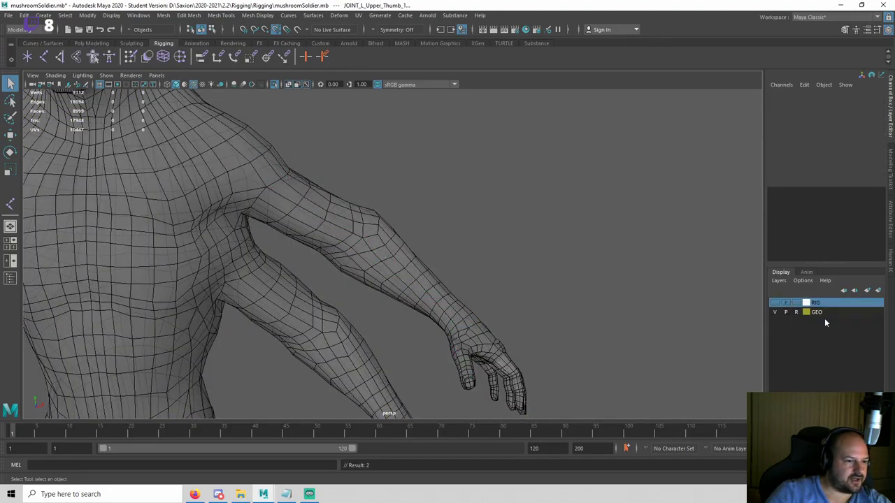
Make the body mesh on the GEO layer selectable by clearing the layer's reference state.
click(813, 312)
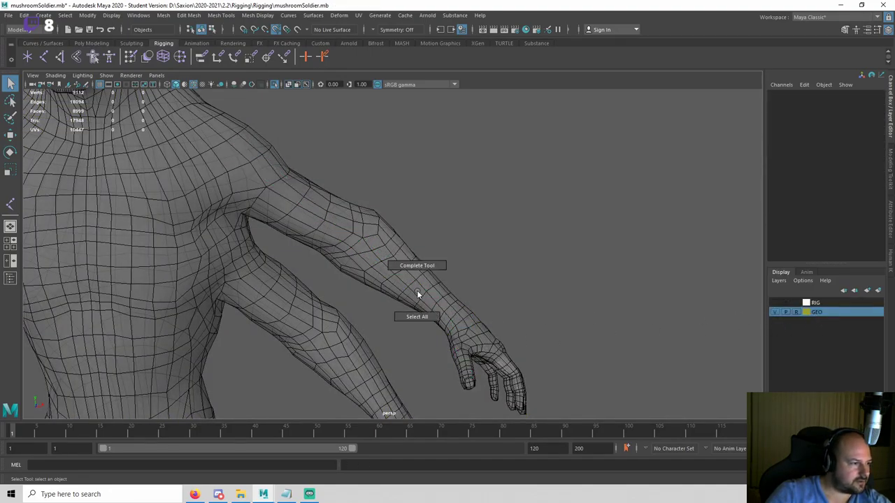
key(4)
click(796, 312)
click(795, 311)
click(795, 311)
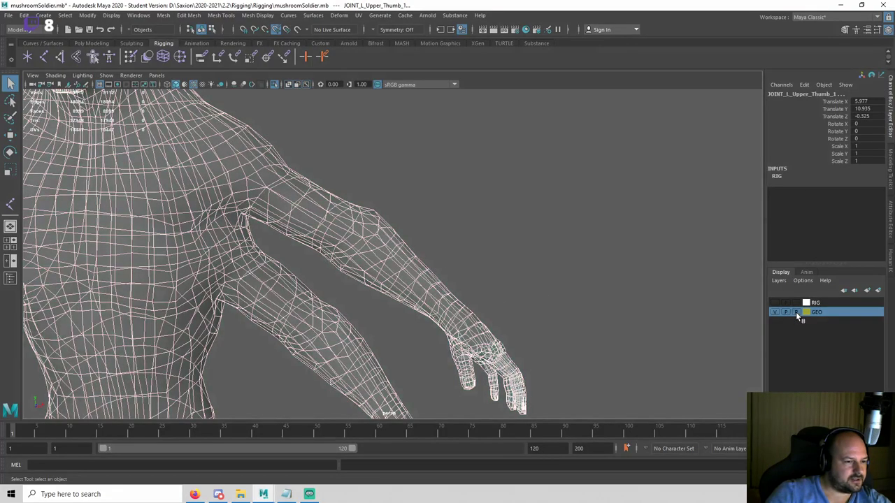
Hide all body faces except those of the upper left hand, and return the mesh to object mode.
right_drag(422, 237, 424, 267)
mouse_move(599, 264)
mouse_down()
mouse_move(473, 362)
mouse_move(496, 366)
mouse_up()
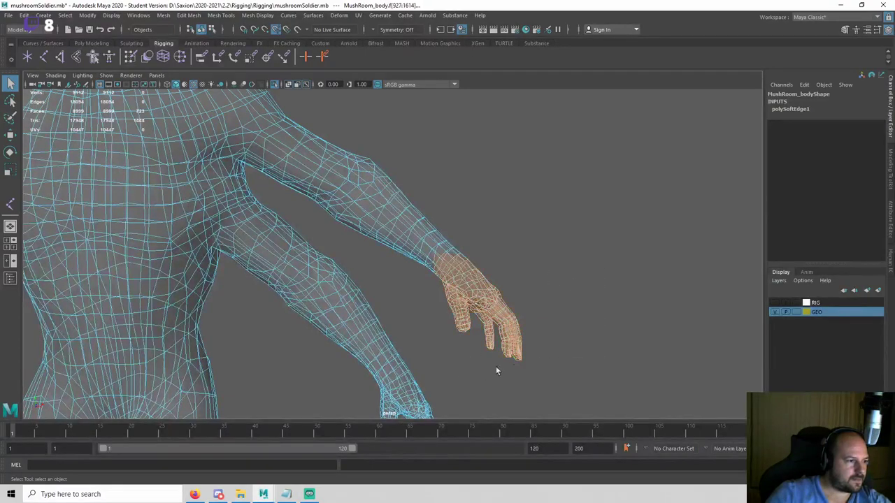
key(ctrl+shift+i)
key(ctrl+h)
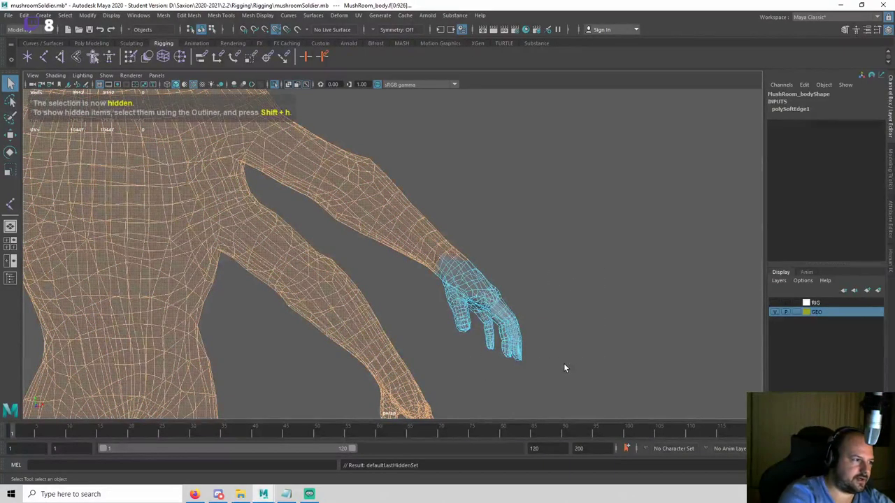
right_drag(486, 259, 573, 208)
click(628, 175)
Show the RIG layer again and set the GEO layer back to reference, with the isolated hand in the side view.
alt+drag(602, 260, 489, 281)
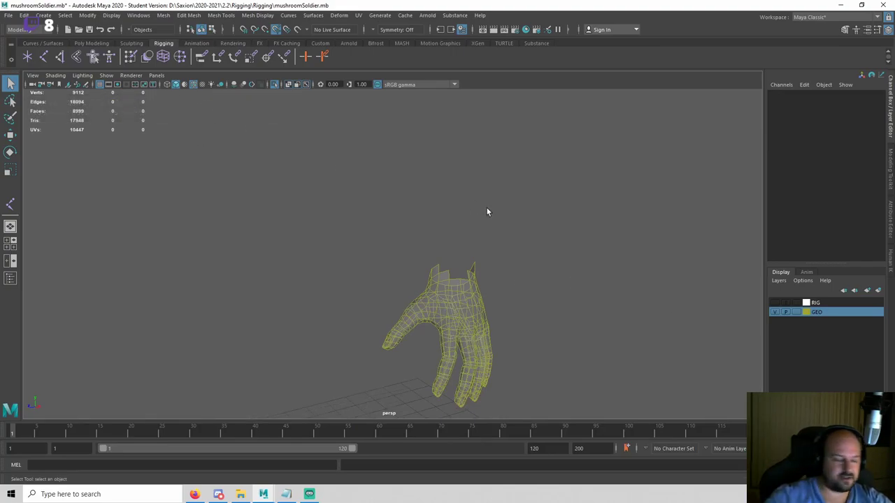
key(f)
alt+drag(550, 268, 516, 274)
alt+right_drag(515, 274, 545, 265)
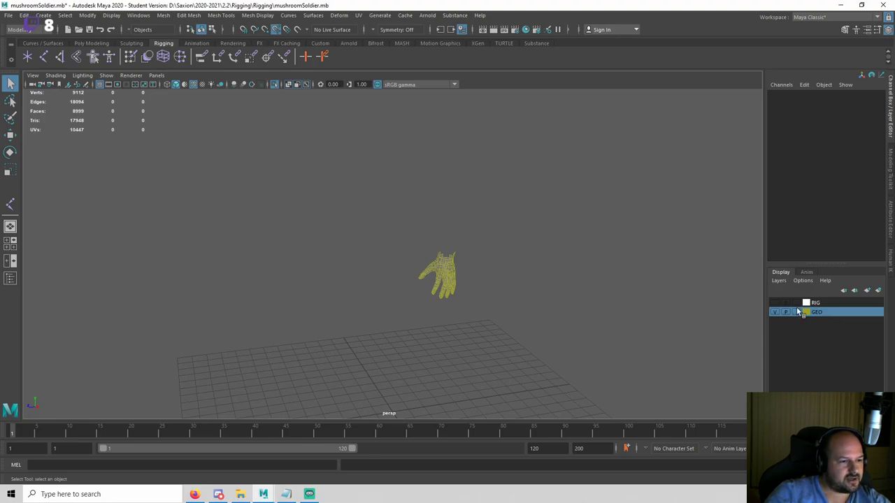
click(774, 304)
key(space)
drag(610, 250, 637, 251)
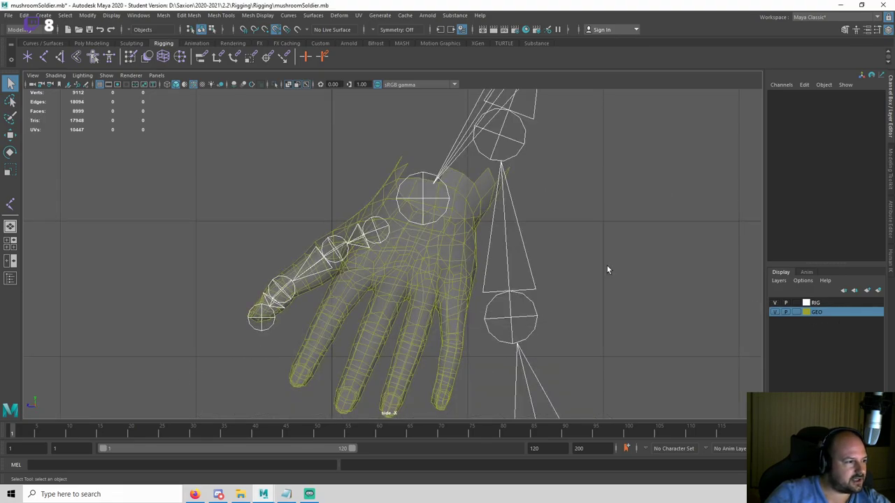
click(796, 312)
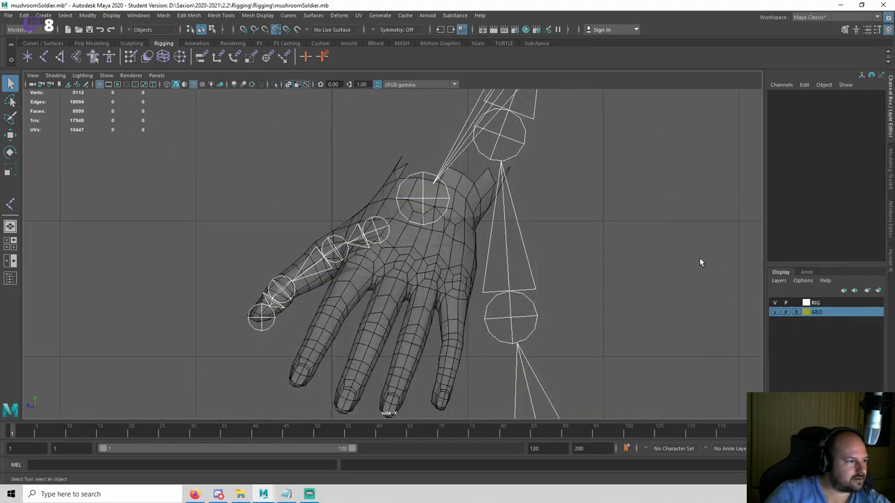
Set the Joint Tool's short bone radius to about 0.2044.
click(43, 59)
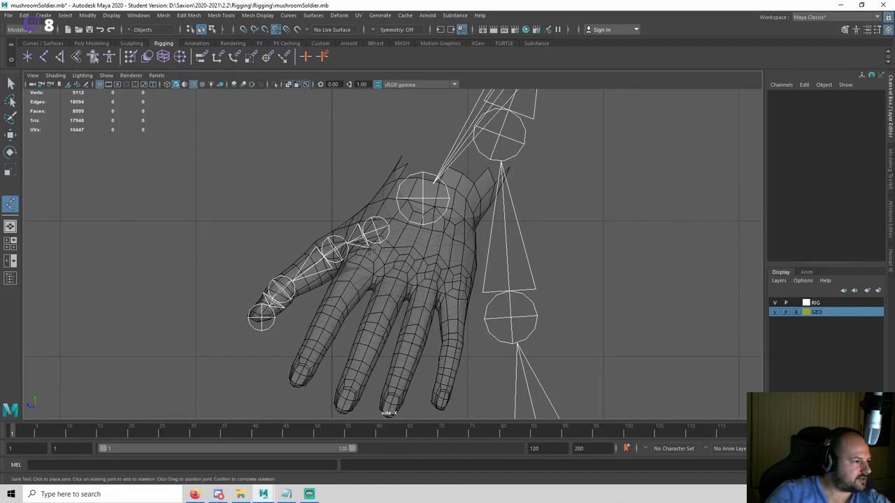
double_click(43, 58)
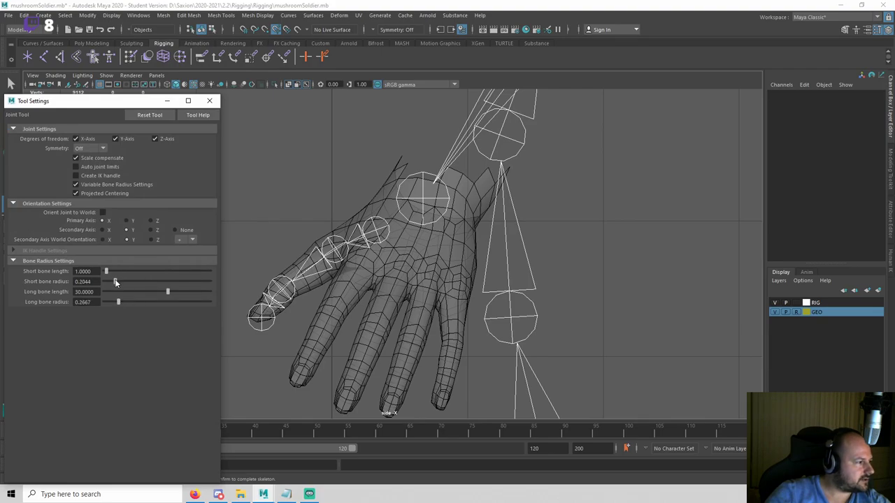
click(210, 101)
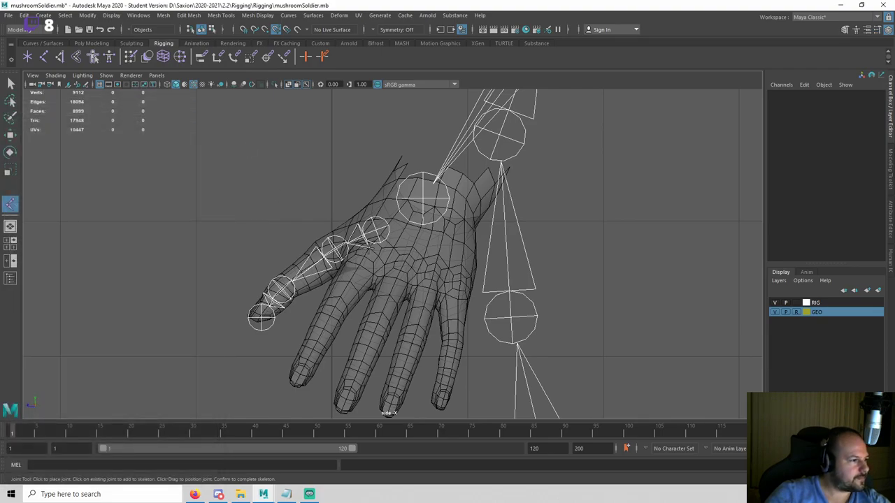
Draw a four-joint chain along the index finger from knuckle to fingertip in the side view and complete it.
drag(368, 248, 335, 307)
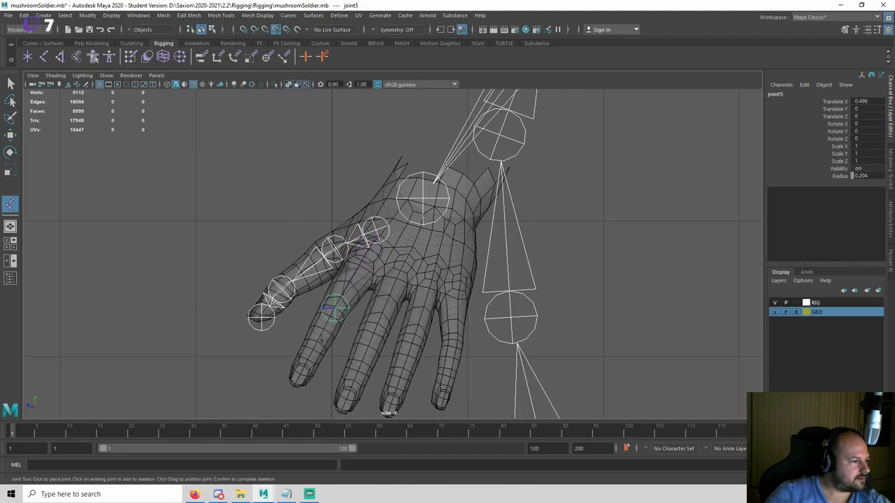
click(314, 348)
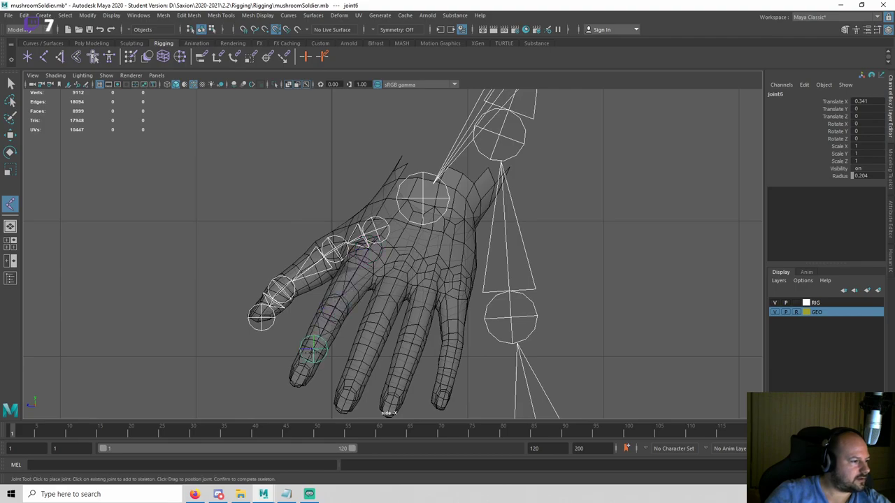
click(294, 387)
key(Return)
key(space)
Move the new chain in the perspective view onto the upper left index finger, at about X 6.694, Y 10.72.
drag(403, 278, 411, 256)
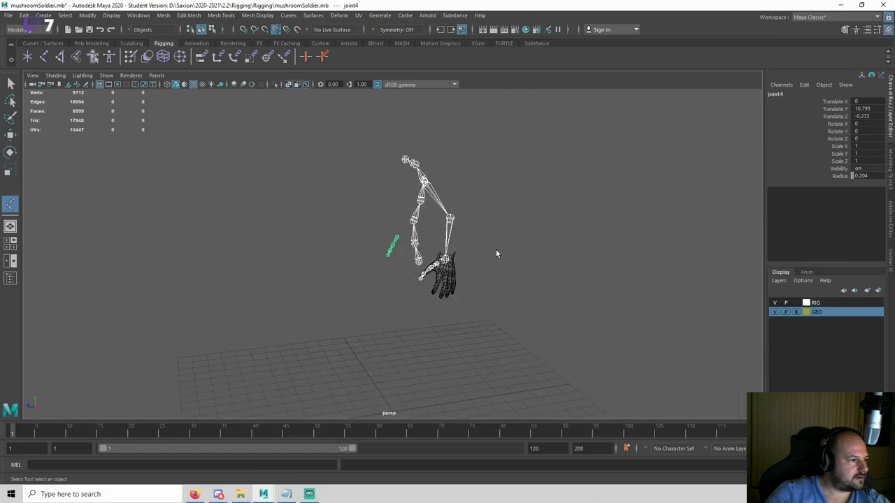
alt+drag(496, 250, 578, 259)
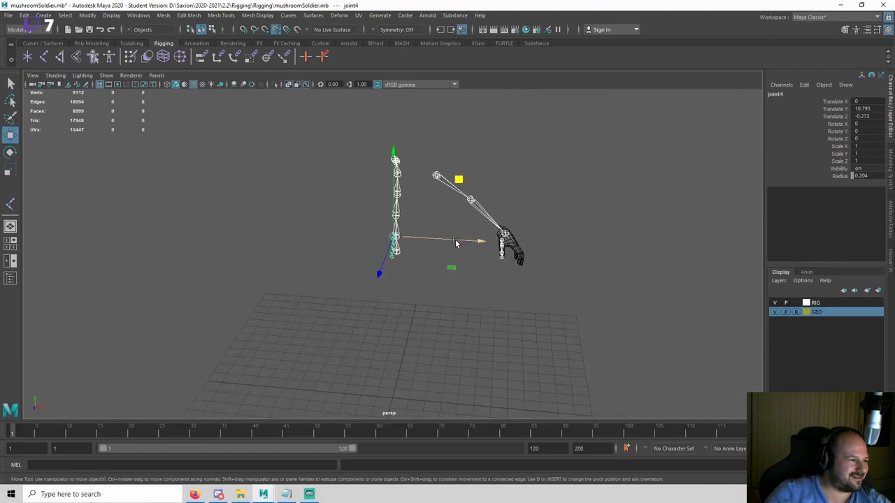
drag(455, 242, 487, 234)
key(f)
drag(478, 158, 542, 188)
drag(470, 125, 453, 136)
alt+drag(497, 195, 416, 214)
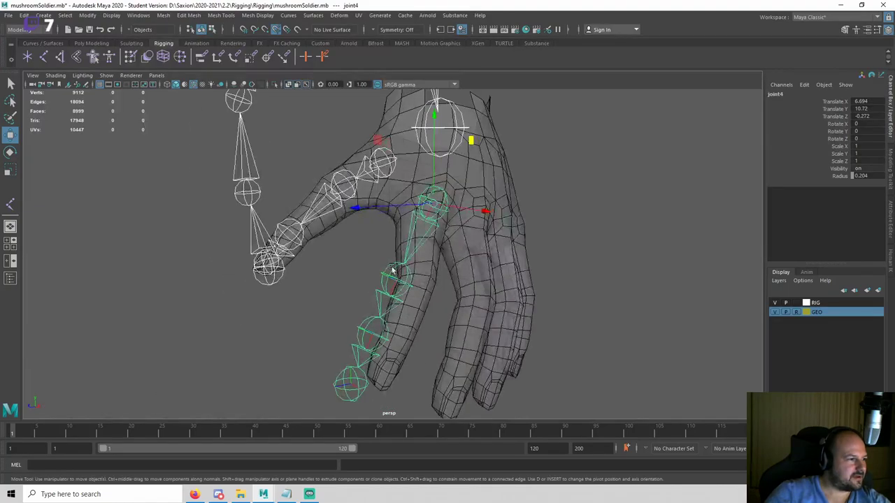
Reposition the index chain's second joint inside the finger and check the knuckle joint's placement.
click(384, 282)
alt+drag(399, 282, 478, 244)
alt+drag(465, 190, 398, 234)
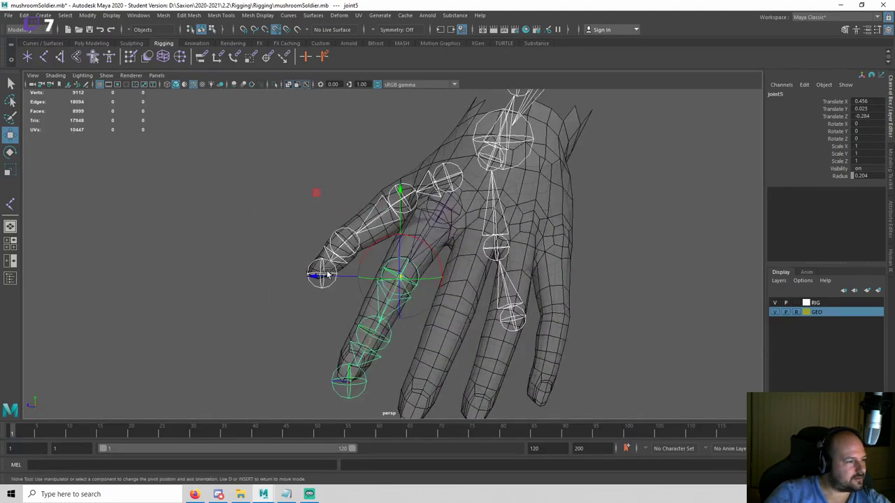
click(446, 204)
key(q)
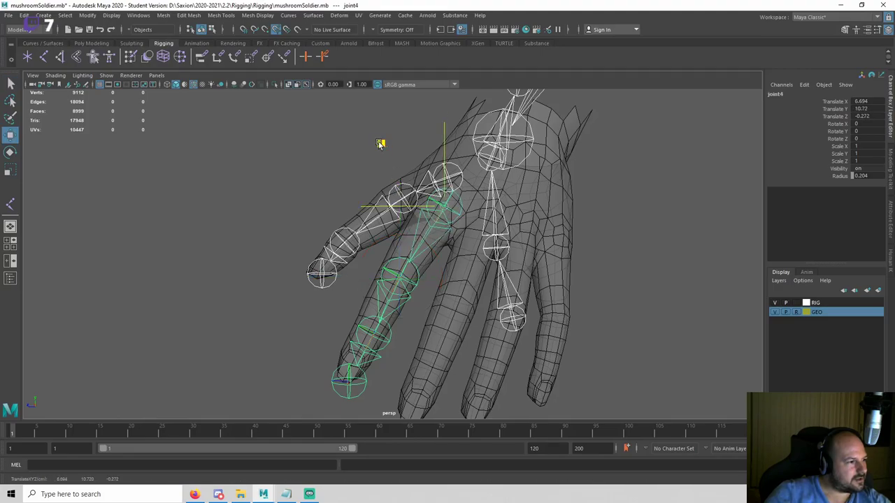
alt+drag(376, 143, 402, 323)
Move the index chain's third joint and end joint so they sit inside the bent finger.
click(376, 330)
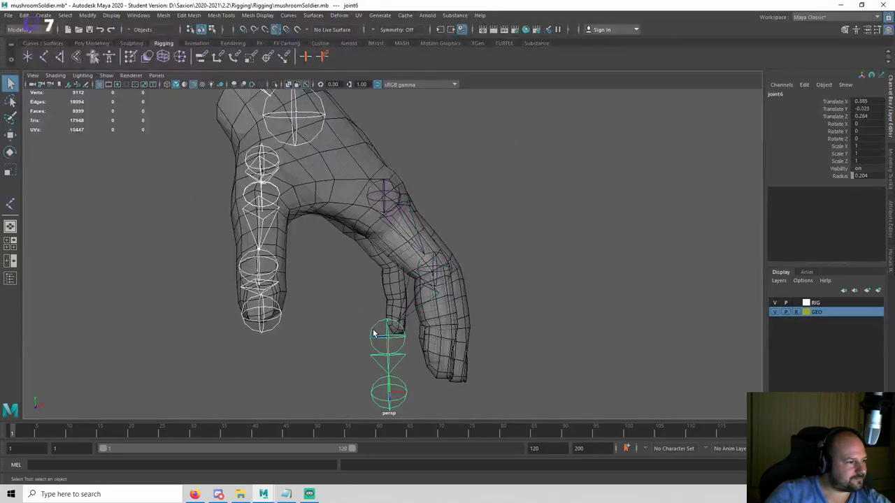
key(w)
middle_drag(474, 253, 535, 246)
alt+drag(536, 246, 485, 296)
key(q)
click(301, 365)
key(w)
alt+drag(302, 365, 484, 365)
alt+drag(566, 322, 552, 236)
Fine-tune the index knuckle joint on its own to about X 6.68, Y 10.7, leaving its child joints in place.
click(362, 161)
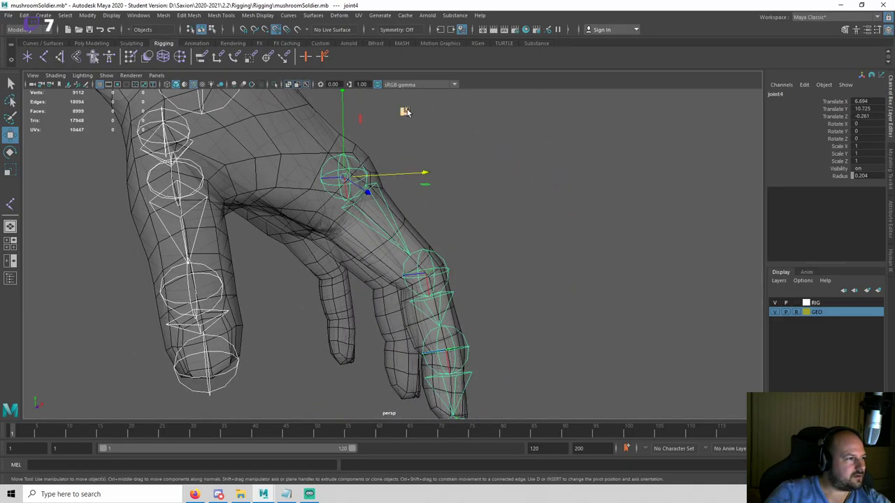
mouse_move(407, 110)
mouse_down()
mouse_move(403, 116)
mouse_move(420, 101)
mouse_up()
key(ctrl+z)
key(d)
alt+drag(493, 155, 469, 257)
Name the index finger's first two joints JOINT_L_Upper_Index_1 and JOINT_L_Upper_Index_2.
key(q)
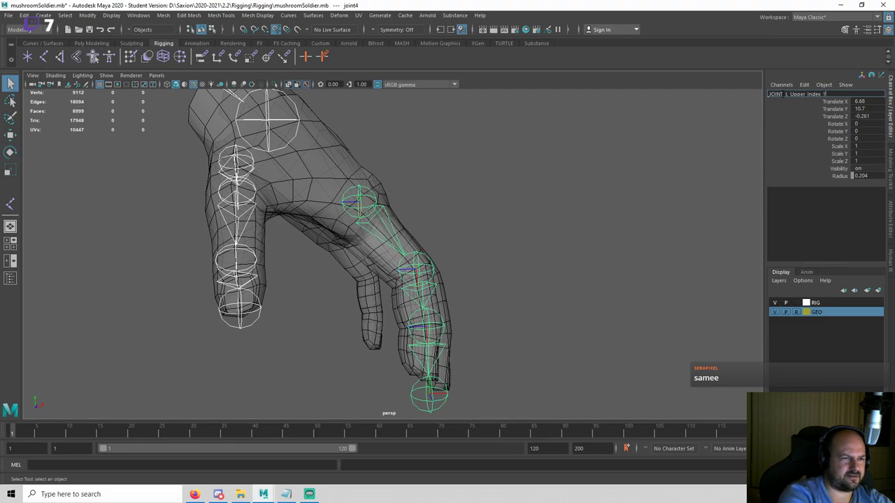
key(Return)
key(Down)
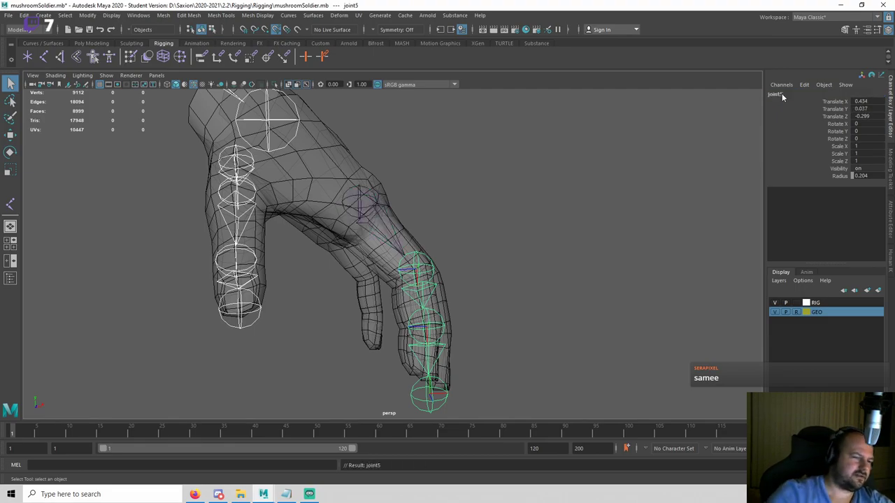
click(781, 94)
text(JOINT_L_Upper_Index_)
key(Return)
Name the index finger's third joint JOINT_L_Upper_Index_3 and its end joint JOINT_L_Upper_Index_NUB.
key(Down)
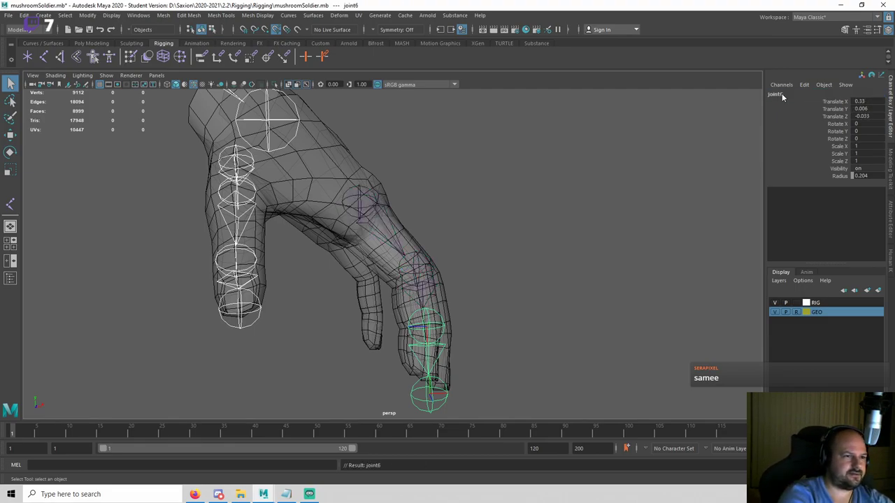
click(781, 93)
text(JOINT_L_Upper_Index_)
text(3)
key(Return)
key(Down)
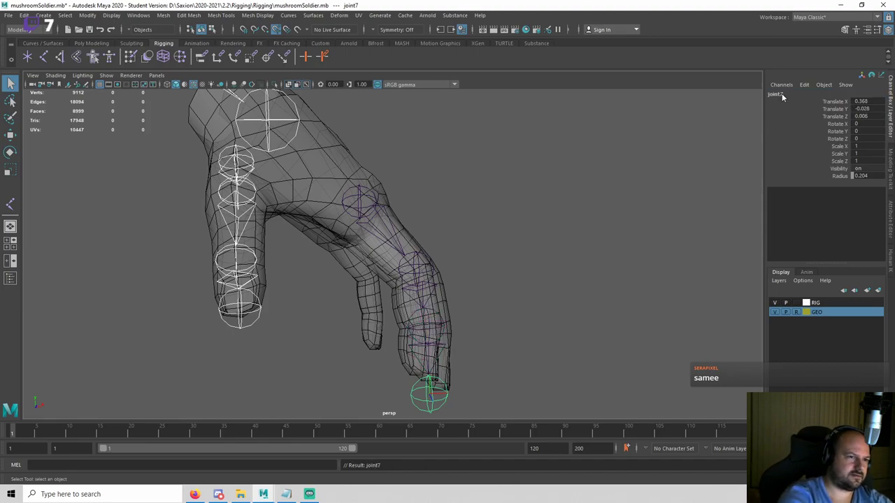
click(782, 93)
text(JOINT_L_Upper_Index_)
text(N)
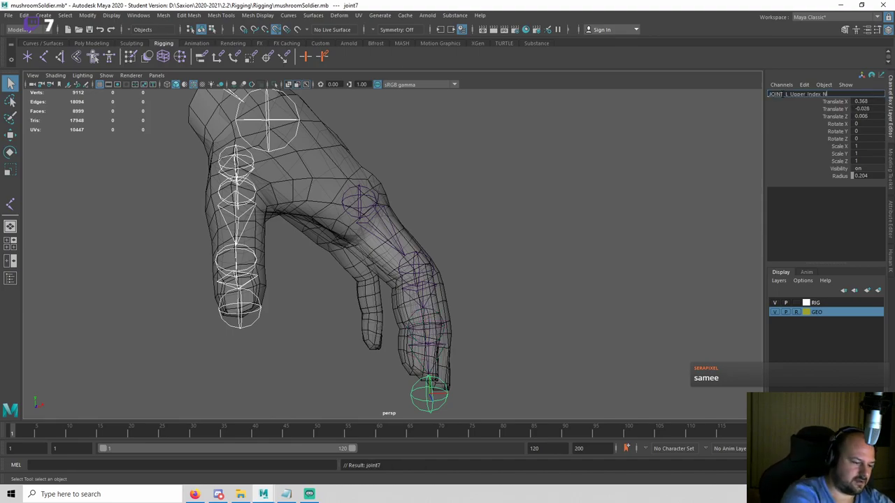
text(UB)
key(Return)
Duplicate the index finger chain and move the copy's root onto the middle finger knuckle, at about Z -0.52.
alt+drag(601, 199, 433, 225)
click(371, 188)
key(w)
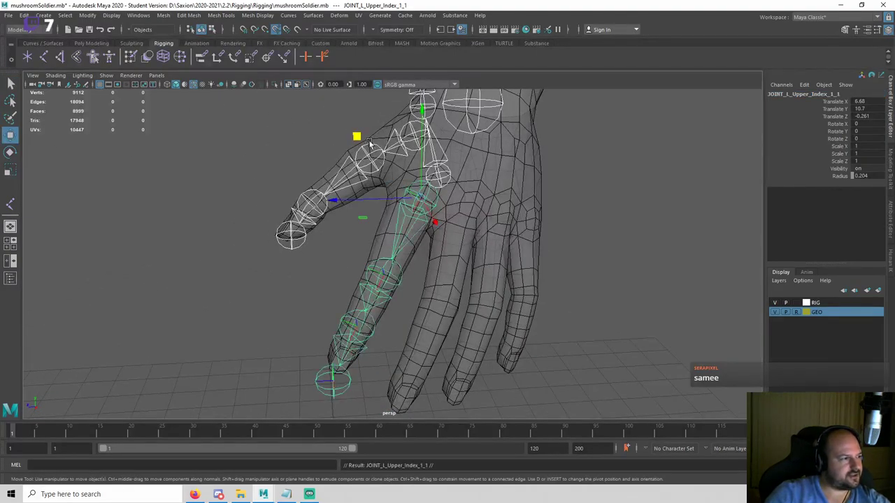
drag(358, 138, 617, 217)
alt+drag(333, 225, 346, 210)
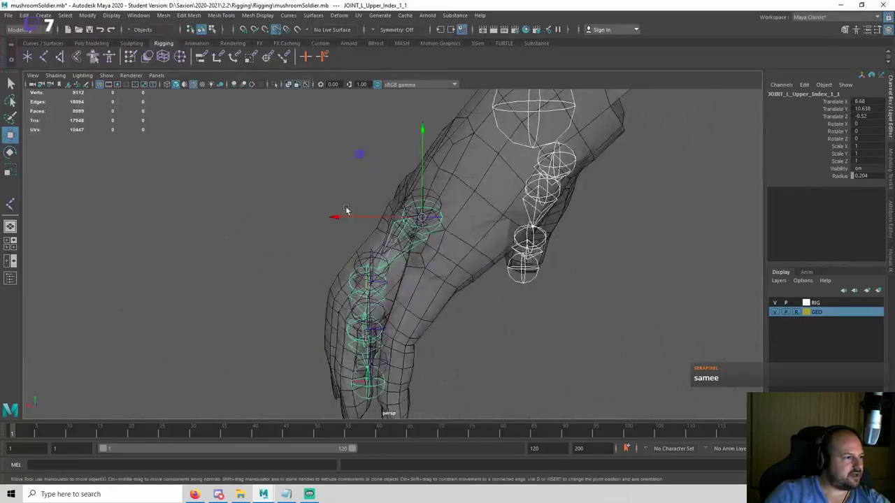
alt+drag(349, 154, 415, 272)
Move the copied chain's second joint into the middle finger's first bend.
key(q)
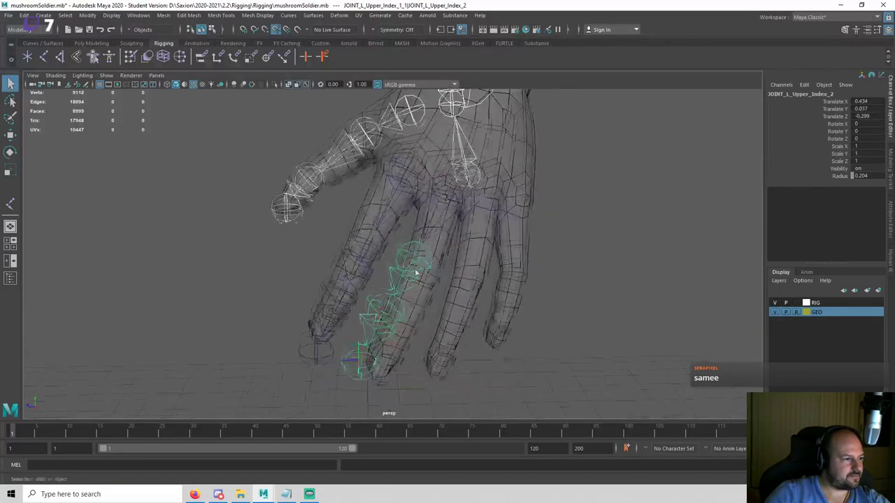
scroll(414, 274, up, 3)
key(w)
key(d)
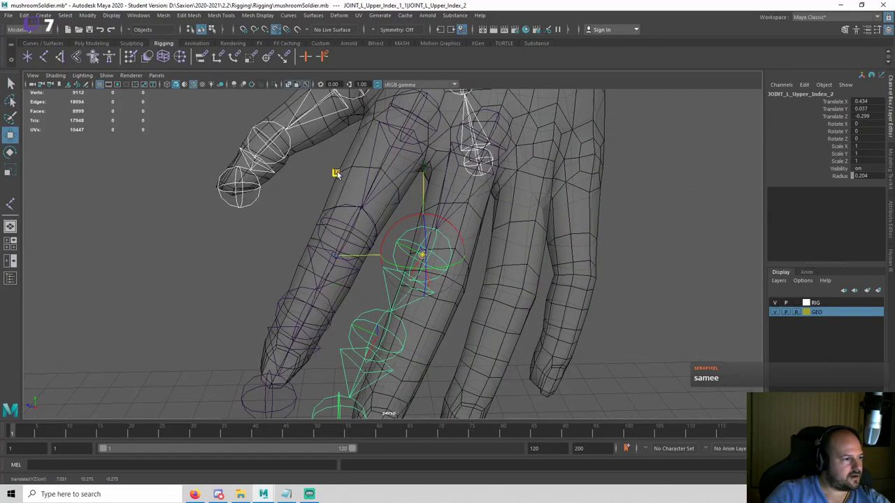
drag(336, 174, 356, 195)
alt+drag(408, 264, 507, 262)
Center the copied chain's third joint inside the middle finger near the tip.
key(q)
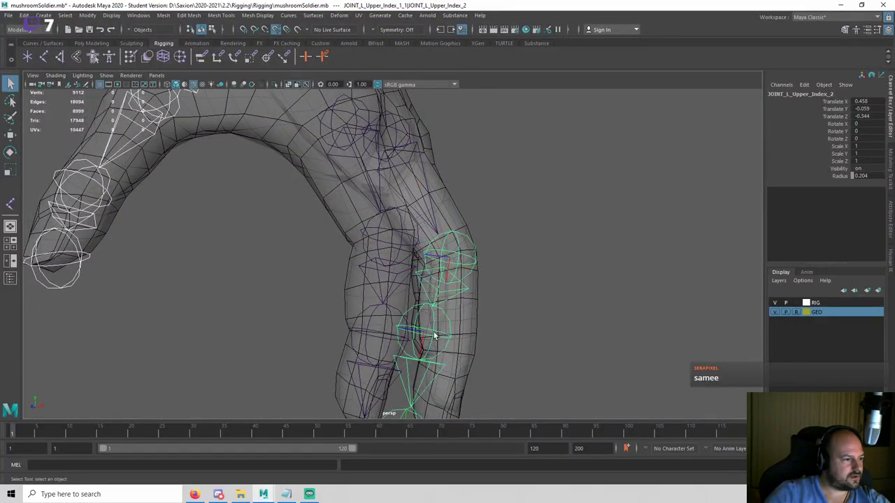
click(433, 333)
key(w)
scroll(496, 339, up, 1)
alt+middle_drag(497, 340, 502, 278)
key(d)
drag(513, 205, 552, 239)
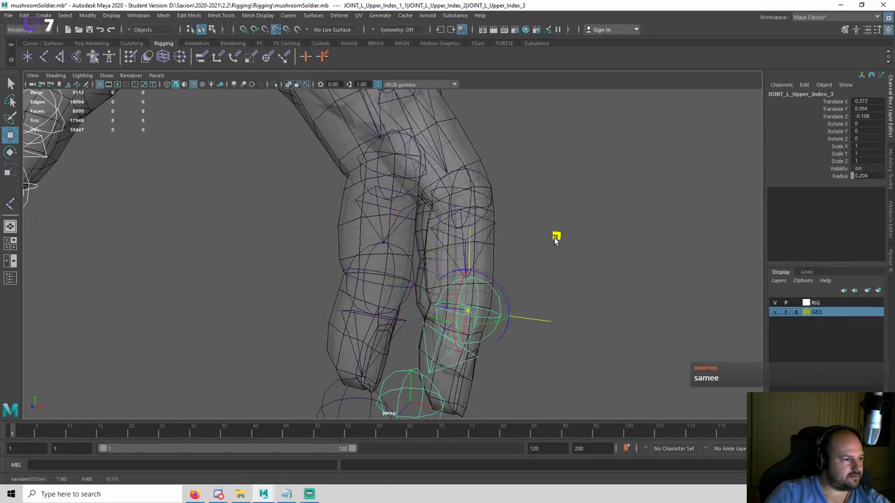
alt+drag(533, 287, 474, 282)
mouse_move(314, 225)
mouse_down()
mouse_move(296, 224)
mouse_move(313, 230)
mouse_move(325, 265)
mouse_move(452, 309)
mouse_move(416, 359)
mouse_move(444, 334)
mouse_move(486, 333)
mouse_move(429, 321)
mouse_up()
Place the copied chain's end joint at the middle fingertip and check the third joint's alignment.
click(409, 341)
drag(271, 214, 307, 238)
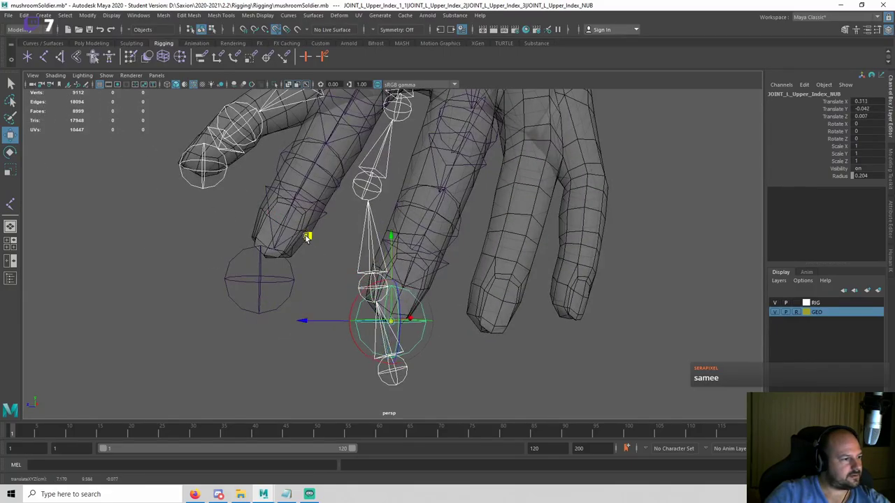
alt+drag(451, 336, 512, 347)
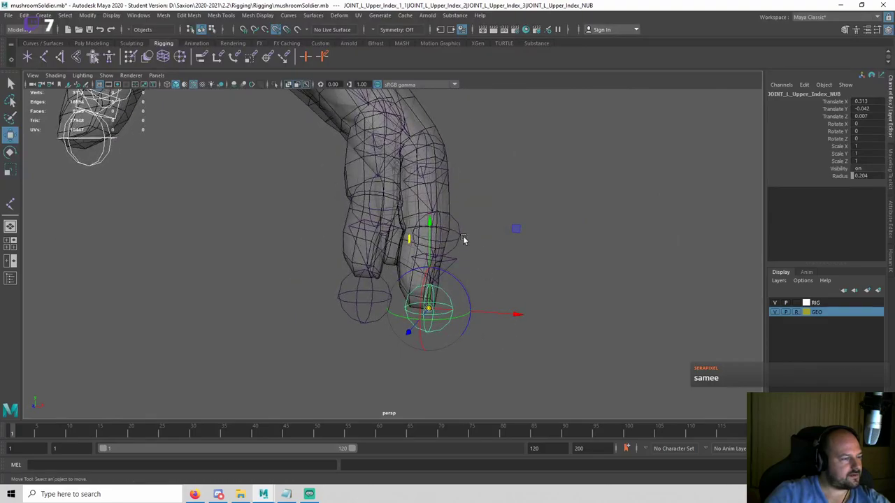
key(Up)
alt+drag(481, 238, 414, 267)
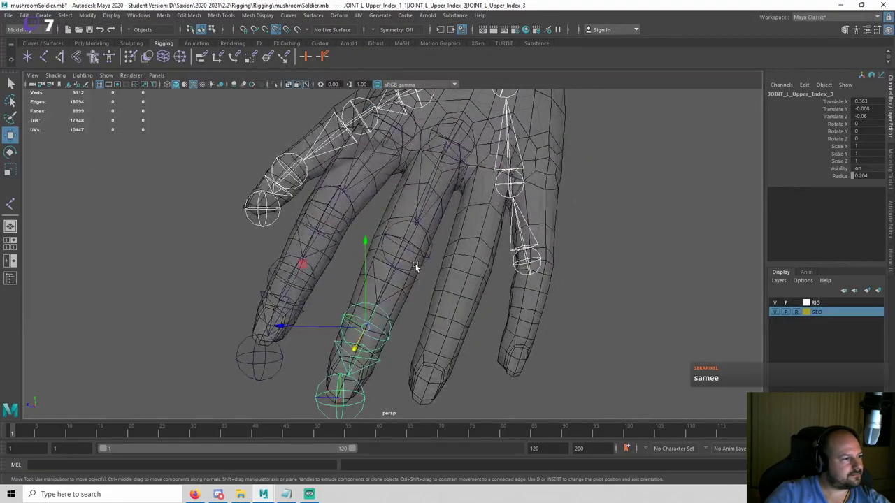
Nudge the copied chain's root joint to center it on the middle finger knuckle.
key(q)
click(450, 144)
key(w)
drag(415, 142, 409, 141)
Adjust the middle finger's third joint and fingertip joint sideways to follow the finger's center line.
click(338, 319)
key(d)
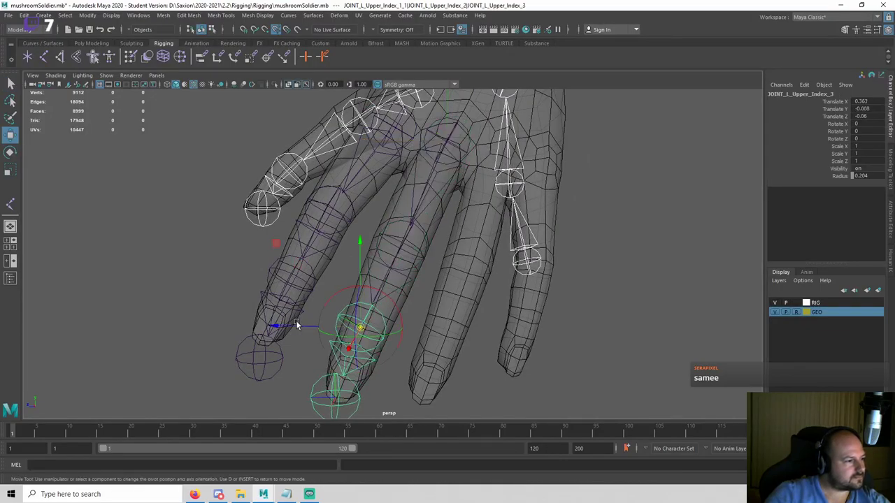
drag(293, 326, 320, 320)
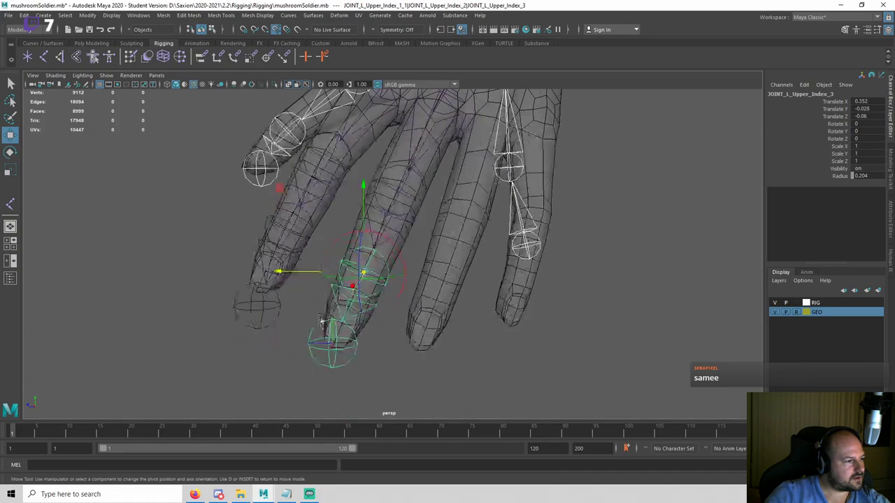
click(336, 361)
Rename the copied chain's root joint JOINT_L_Upper_Middle_1 and copy the name for reuse.
scroll(370, 334, down, 4)
alt+drag(377, 328, 420, 307)
key(q)
click(519, 244)
alt+drag(514, 258, 488, 325)
scroll(440, 195, up, 4)
click(437, 188)
alt+drag(436, 176, 646, 160)
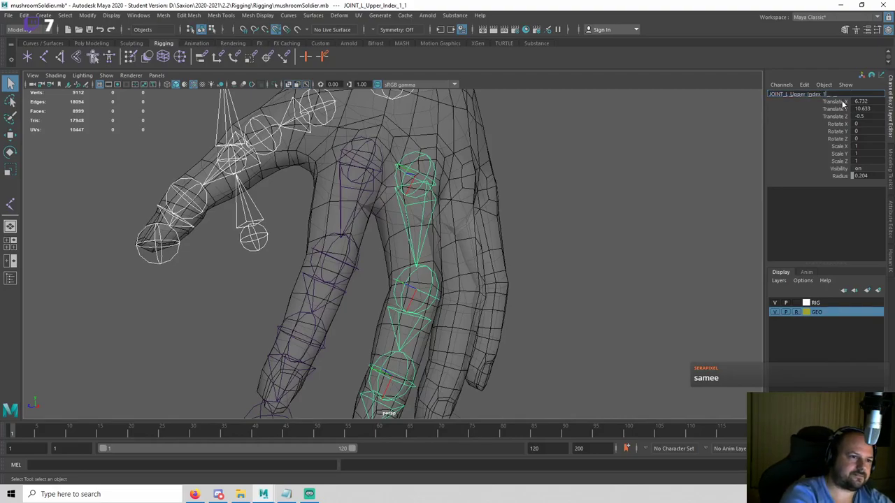
text(Middl)
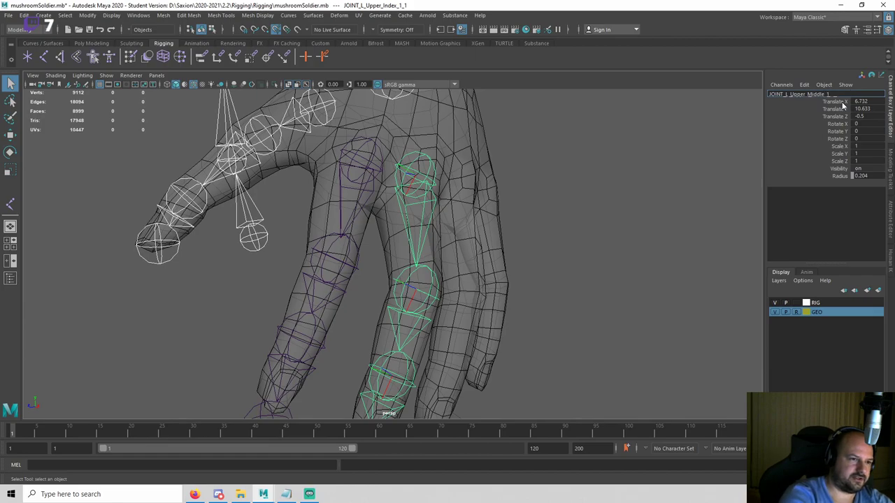
key(ctrl+a)
key(ctrl+c)
key(Return)
Rename the middle finger's second joint JOINT_L_Upper_Middle_2.
key(Down)
click(842, 103)
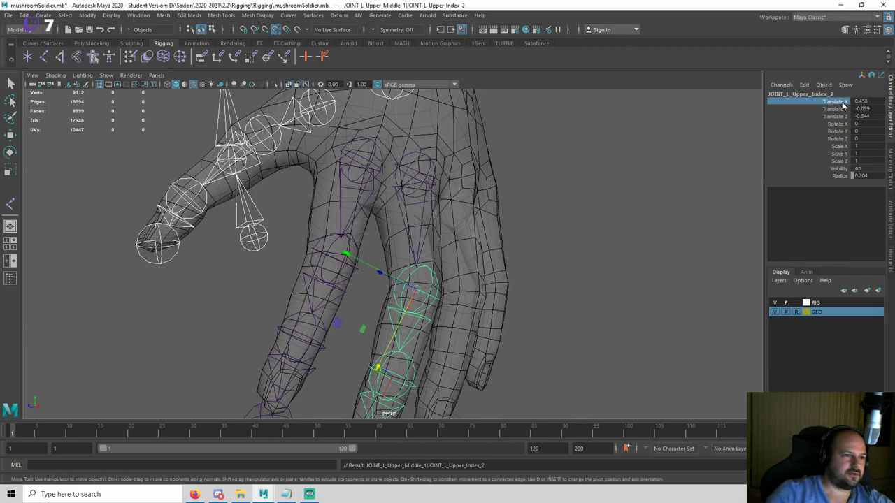
click(827, 96)
key(ctrl+v)
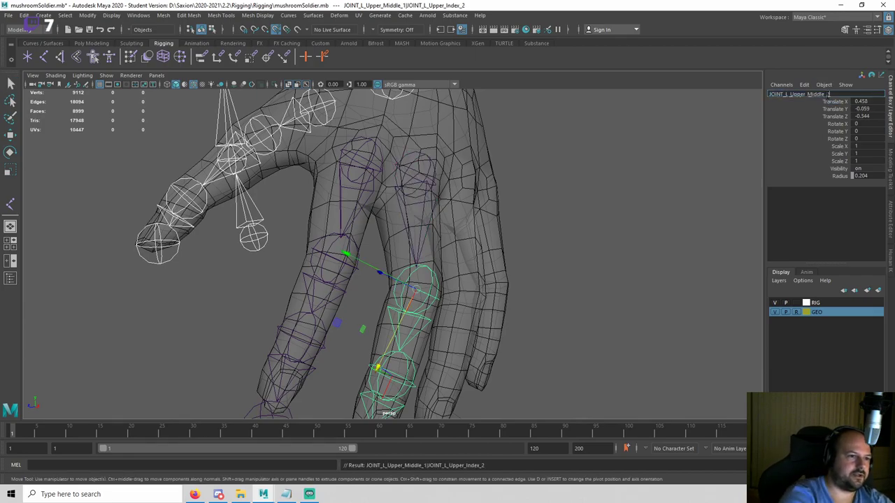
key(Return)
Rename the middle finger's third joint JOINT_L_Upper_Middle_3.
key(Down)
key(q)
double_click(826, 95)
text(Middle)
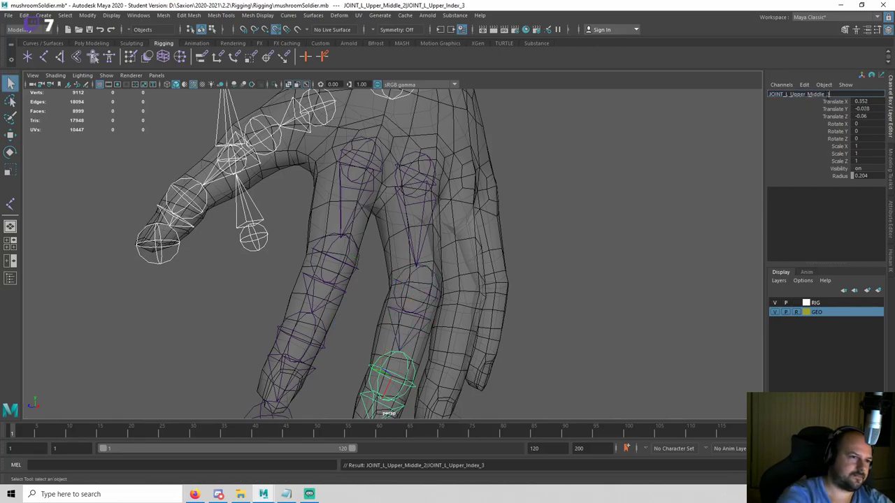
key(Return)
Rename the middle finger's end joint JOINT_L_Upper_Middle_NUB and save the scene.
key(Down)
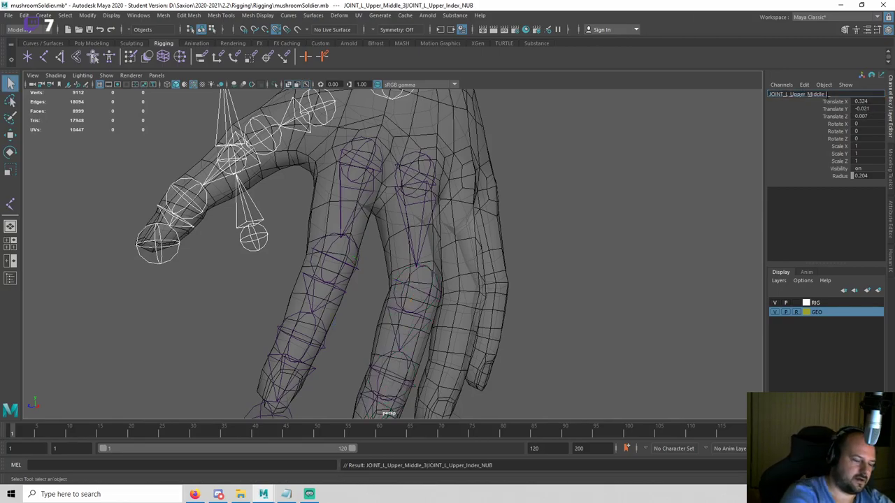
key(Return)
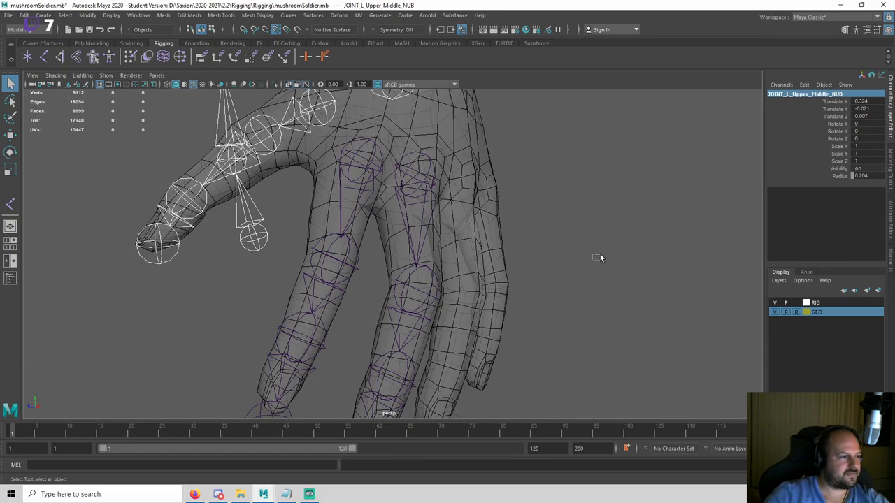
click(599, 258)
key(ctrl+s)
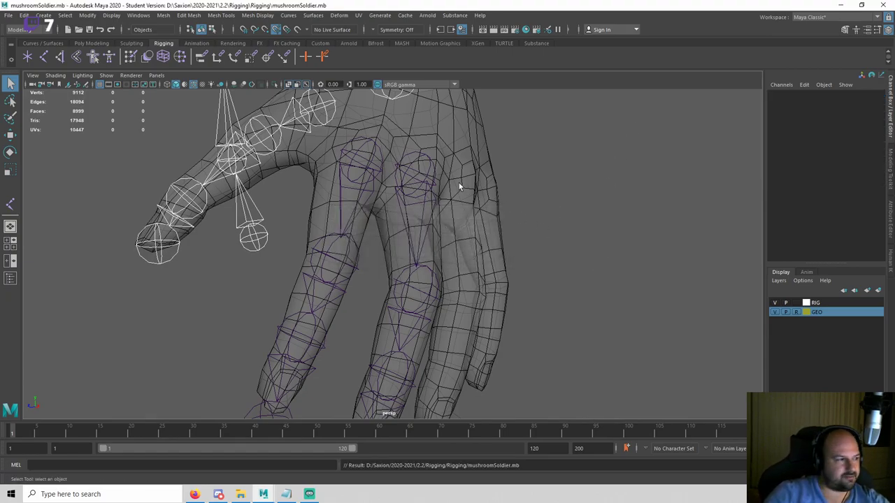
Duplicate the whole middle finger joint chain from its root, JOINT_L_Upper_Middle_1.
click(429, 176)
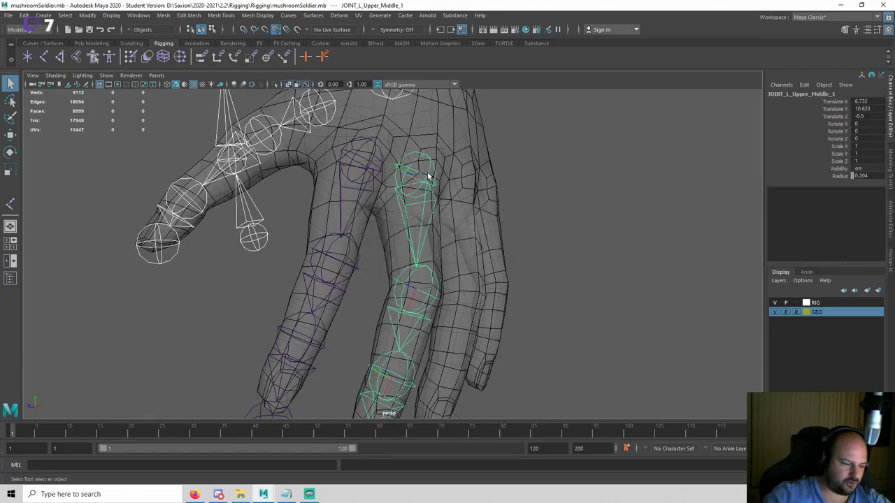
alt+drag(444, 179, 400, 178)
key(w)
alt+drag(518, 221, 448, 262)
key(ctrl+d)
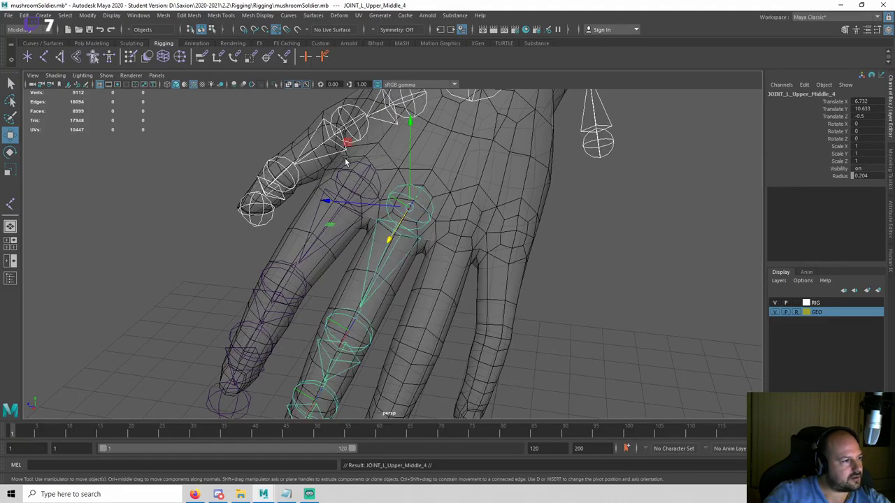
Move the duplicated finger chain's root joint onto the ring finger's knuckle, centring it inside the mesh.
drag(348, 144, 404, 160)
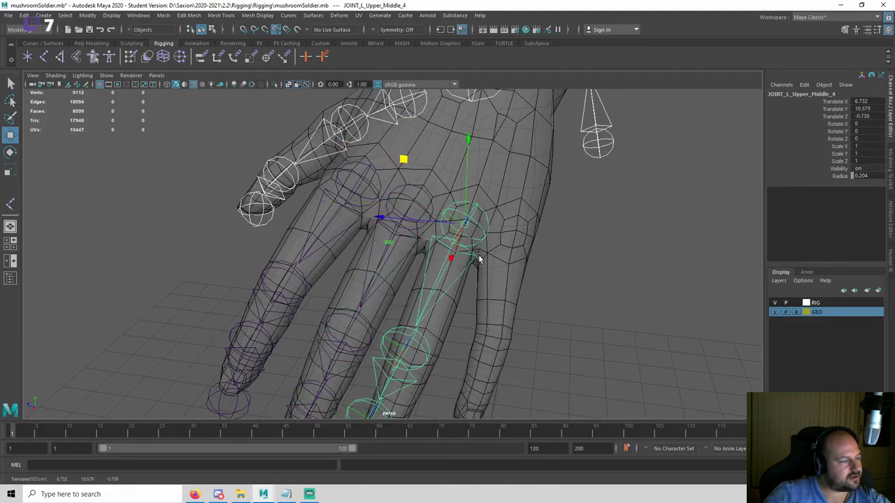
alt+drag(481, 257, 409, 243)
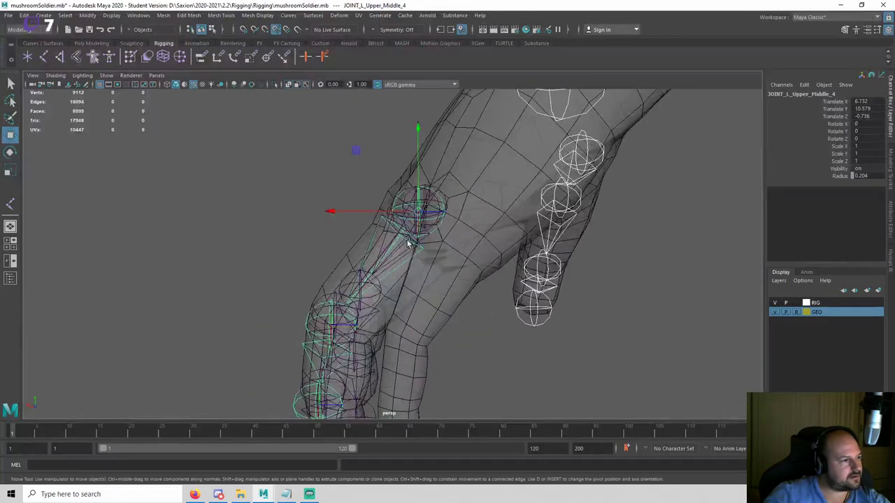
alt+drag(353, 176, 374, 209)
alt+drag(420, 225, 462, 354)
Position the ring finger chain's second joint inside the ring finger's middle knuckle.
click(383, 304)
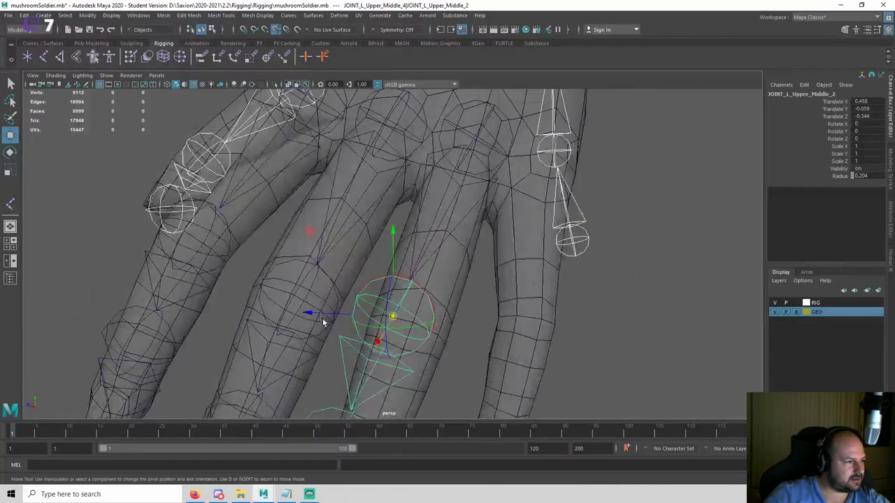
drag(322, 317, 345, 324)
alt+drag(415, 346, 328, 297)
drag(255, 211, 366, 287)
drag(329, 262, 331, 264)
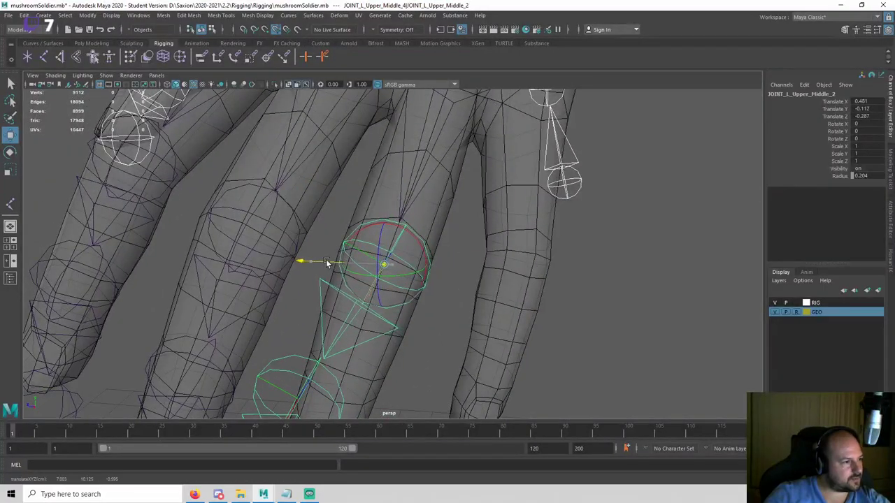
Position the ring finger chain's third joint inside the ring finger's last knuckle.
alt+middle_drag(355, 330, 357, 228)
click(304, 279)
drag(241, 284, 414, 269)
Place the ring finger chain's end joint at the ring fingertip and deselect it.
click(284, 327)
alt+drag(284, 327, 233, 334)
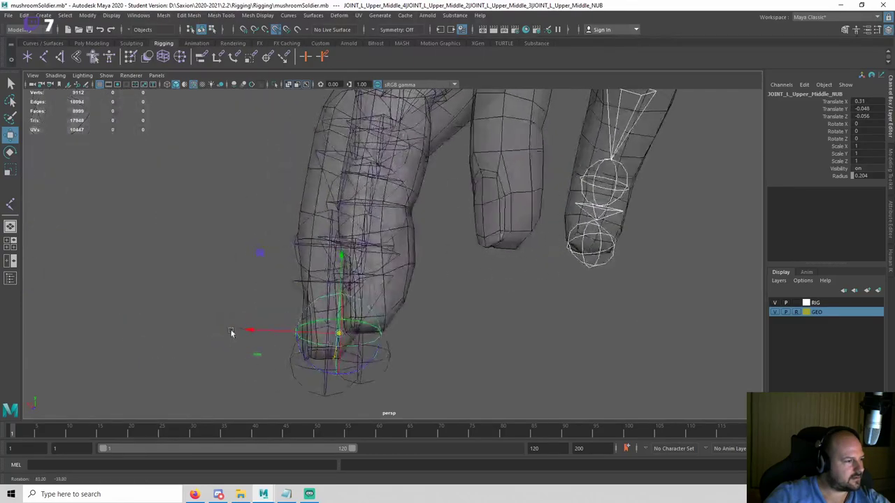
drag(258, 254, 442, 326)
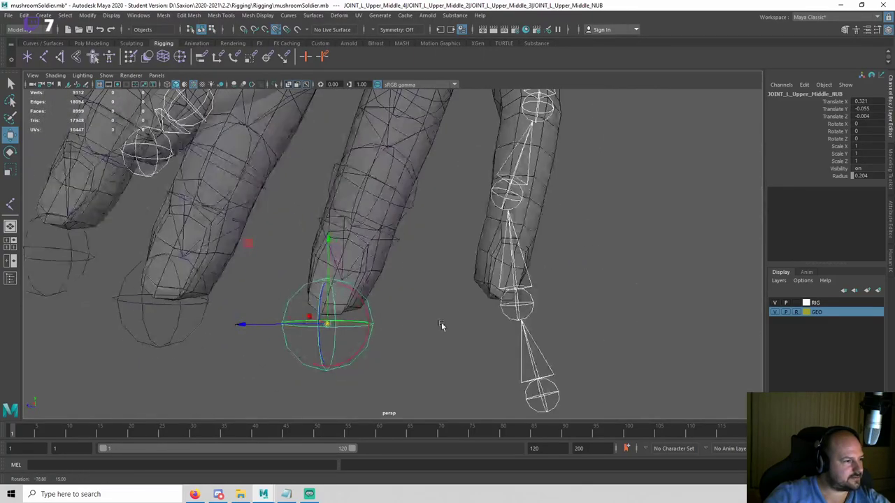
alt+right_drag(441, 326, 411, 301)
click(400, 274)
Rename the ring finger's root joint JOINT_L_Upper_Ring_1_.
alt+drag(401, 274, 380, 243)
key(q)
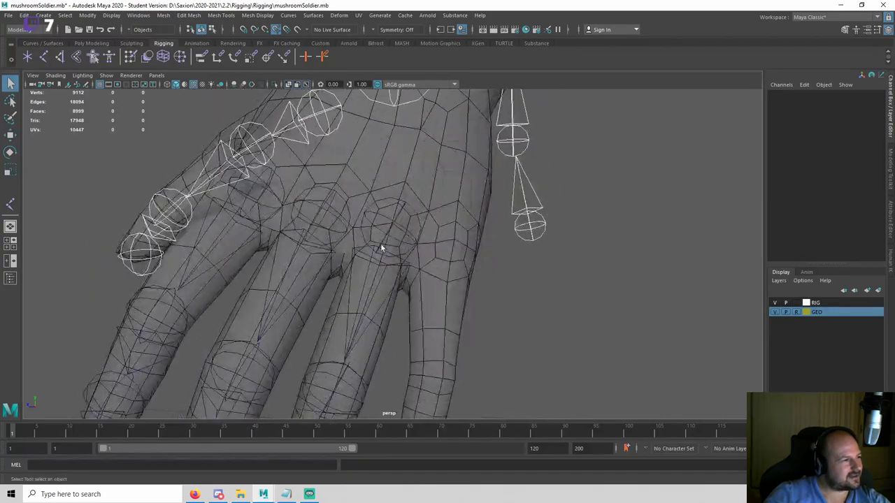
click(389, 222)
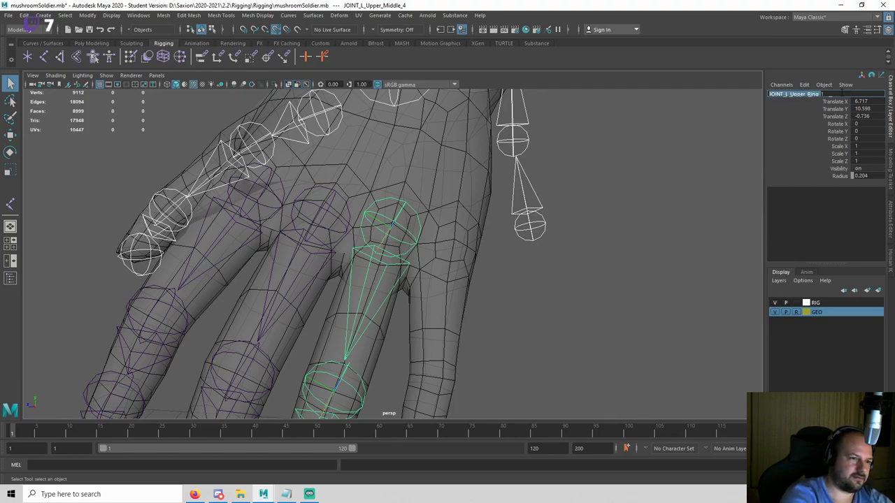
Rename the ring finger's second joint JOINT_L_Upper_Ring_2.
key(Down)
double_click(841, 94)
text(JOINT_L_Upper_Ring_)
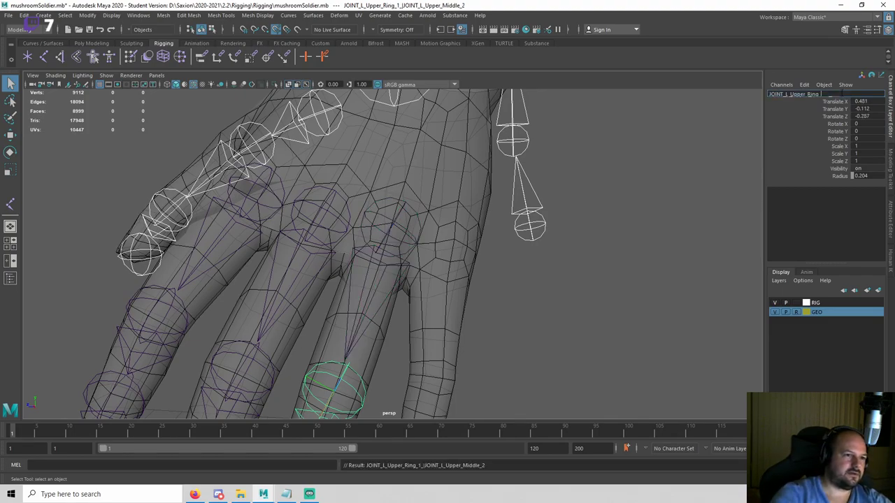
Rename the ring finger's third joint JOINT_L_Upper_Ring_3.
key(Down)
double_click(841, 93)
text(JOINT_L_Upper_Ring_)
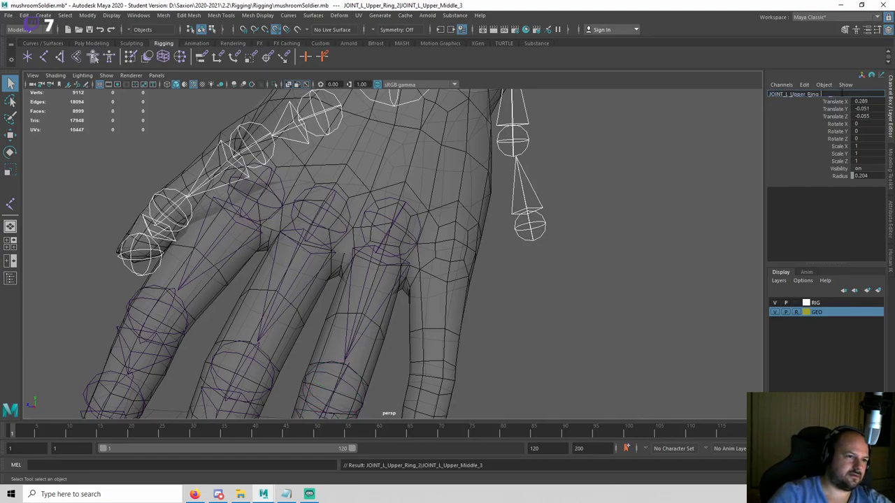
text(3)
key(Return)
Rename the ring finger's end joint JOINT_L_Upper_Ring_NUB and save the scene.
key(Down)
double_click(841, 93)
text(JOINT_L_Upper_Ring_)
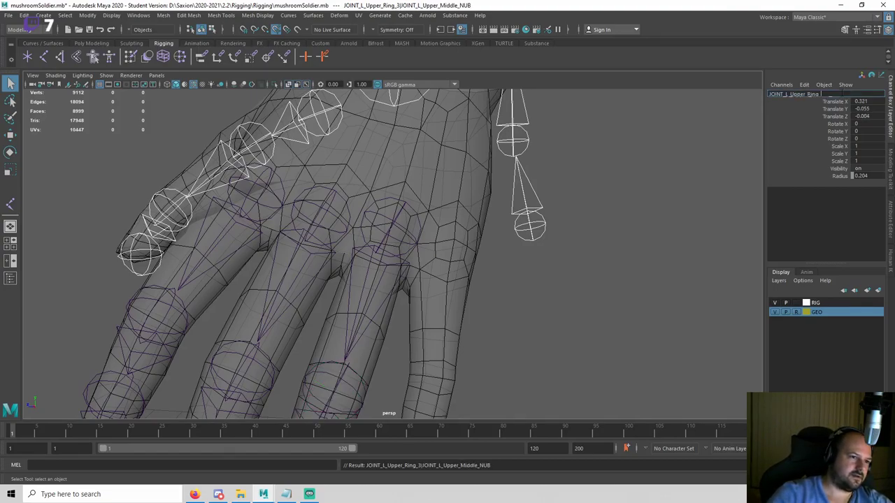
text(NUB)
key(Return)
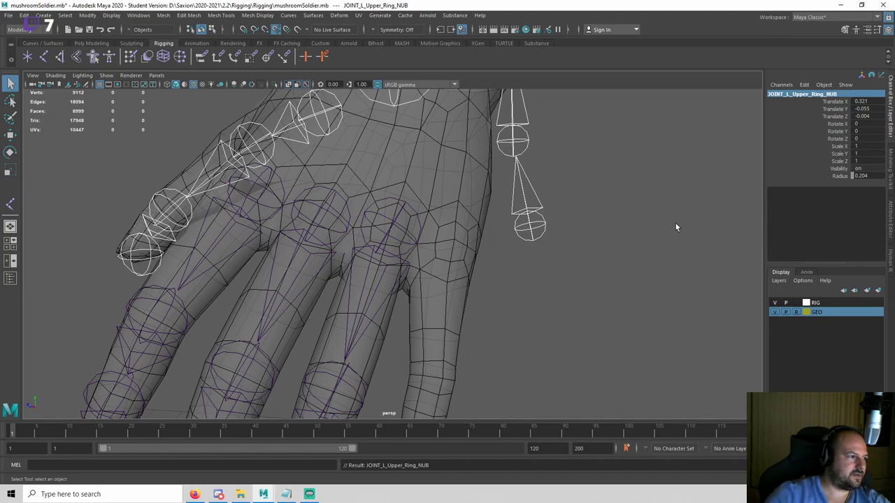
click(598, 291)
key(ctrl+s)
Duplicate the ring finger joint chain from its root and move the copy's root onto the pinky's knuckle.
click(427, 254)
click(393, 225)
key(w)
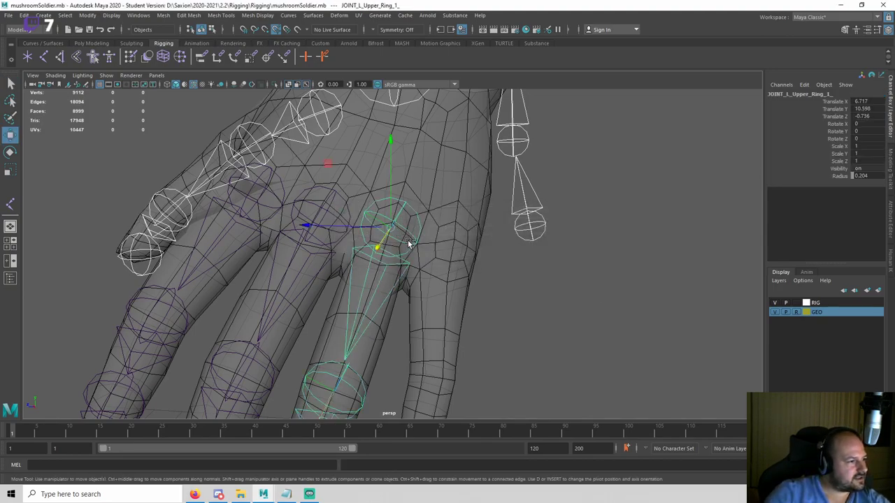
drag(342, 224, 398, 236)
alt+drag(441, 262, 487, 246)
drag(411, 166, 418, 177)
alt+drag(454, 213, 505, 199)
Position the pinky chain's second joint inside the pinky's middle knuckle.
click(387, 292)
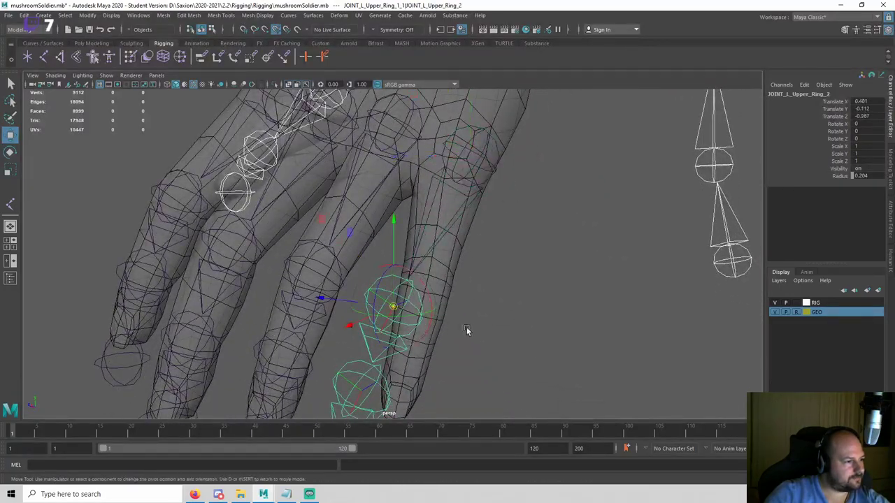
drag(341, 301, 352, 264)
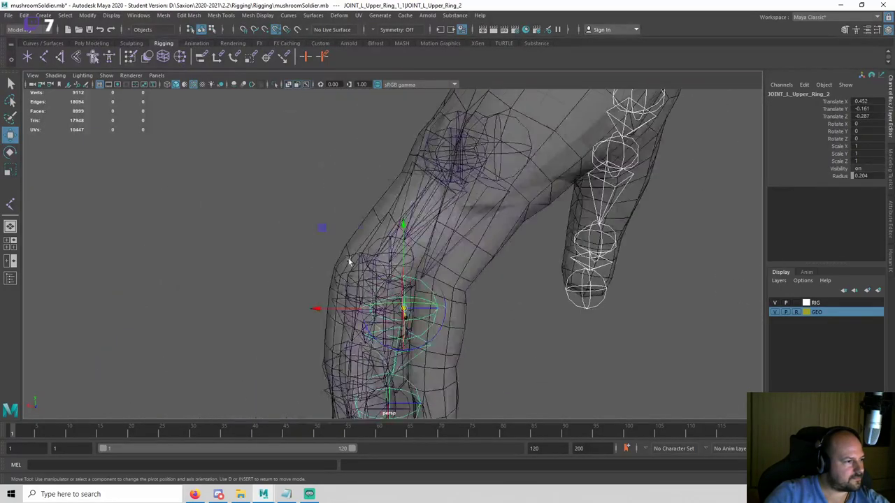
drag(324, 229, 360, 202)
alt+drag(366, 243, 465, 280)
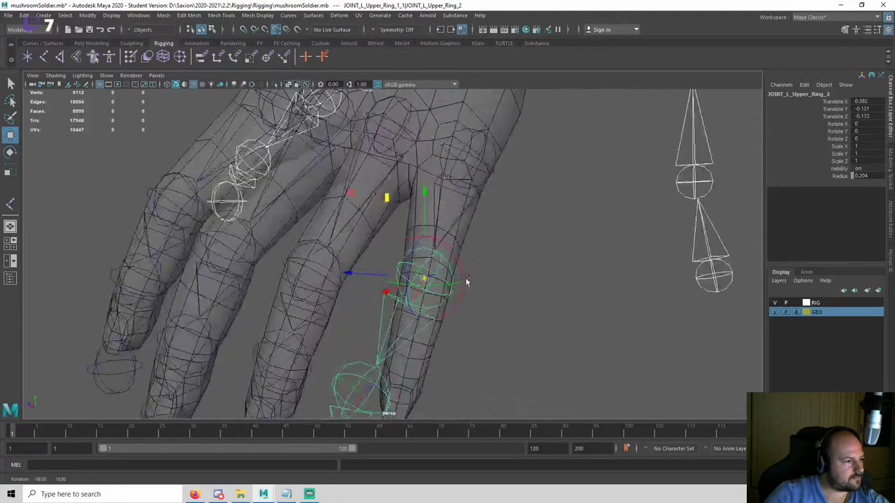
drag(351, 274, 358, 275)
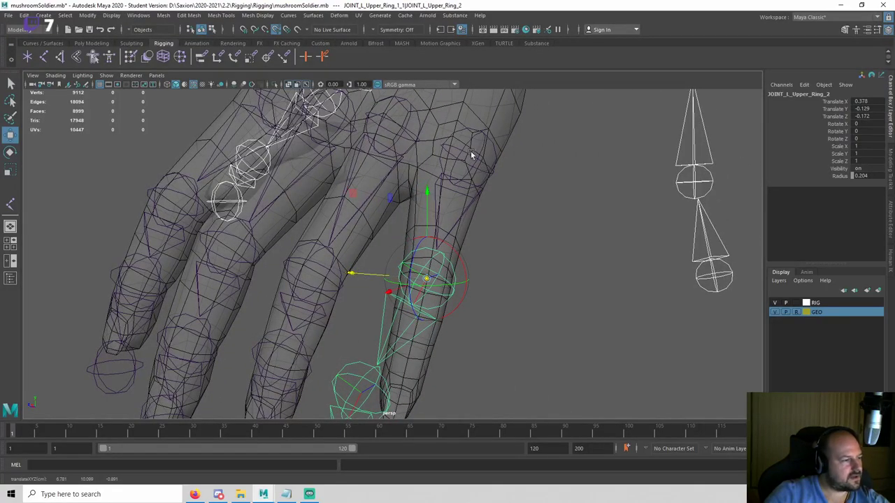
Refine the pinky chain's root joint position so it sits centred inside the knuckle from several angles.
click(482, 169)
alt+drag(482, 170, 511, 216)
drag(421, 153, 377, 208)
drag(350, 145, 353, 138)
alt+drag(354, 138, 397, 209)
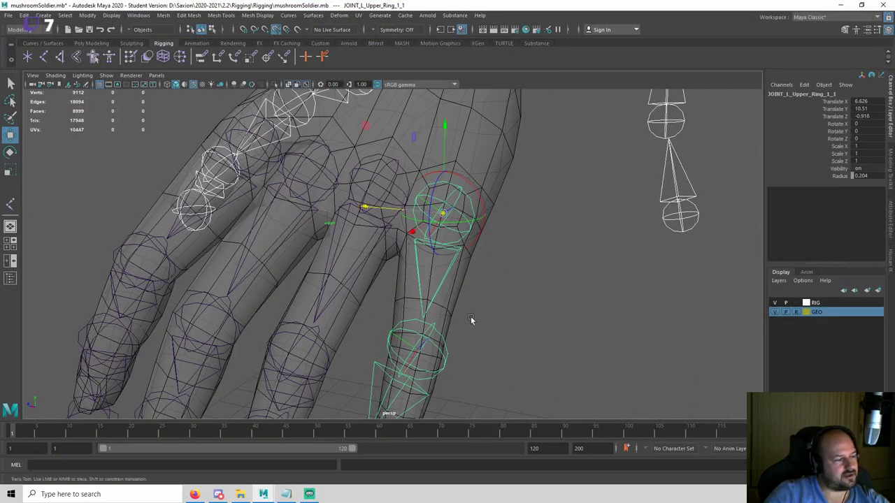
Position the pinky chain's third joint inside the pinky's last knuckle.
alt+middle_drag(473, 319, 482, 150)
click(361, 272)
alt+drag(362, 271, 363, 284)
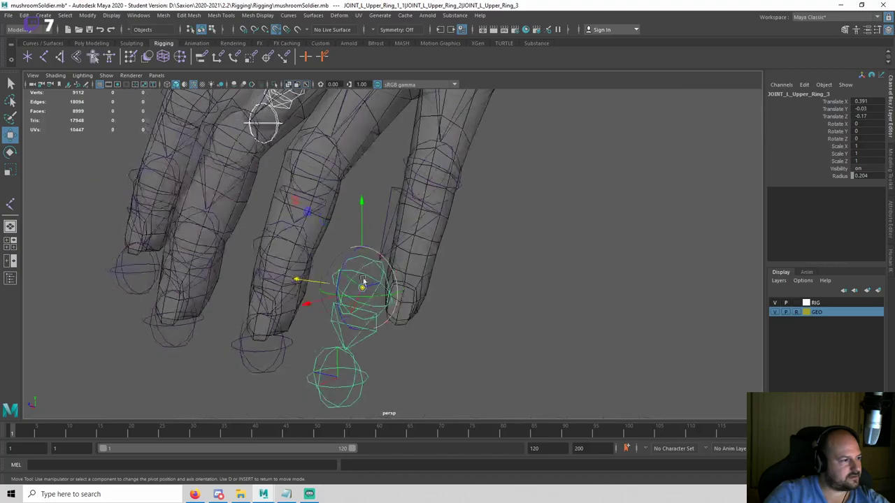
drag(306, 282, 341, 285)
alt+drag(337, 288, 404, 278)
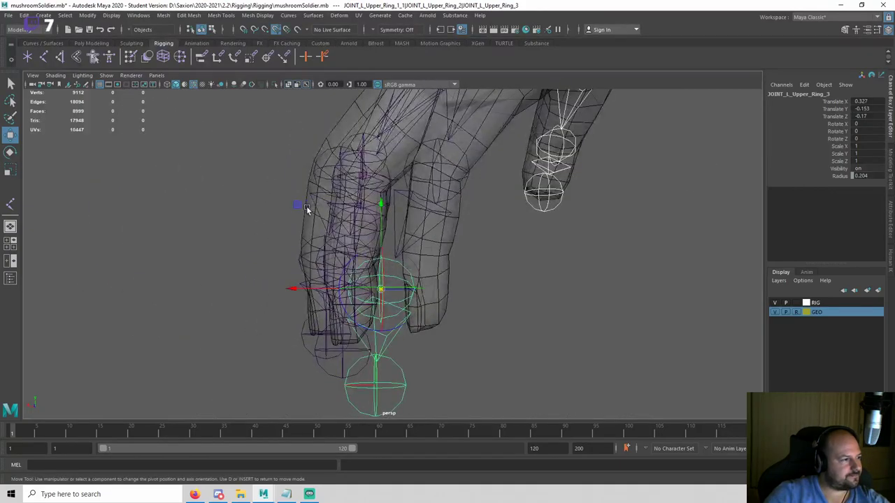
drag(303, 208, 340, 173)
alt+drag(478, 281, 497, 280)
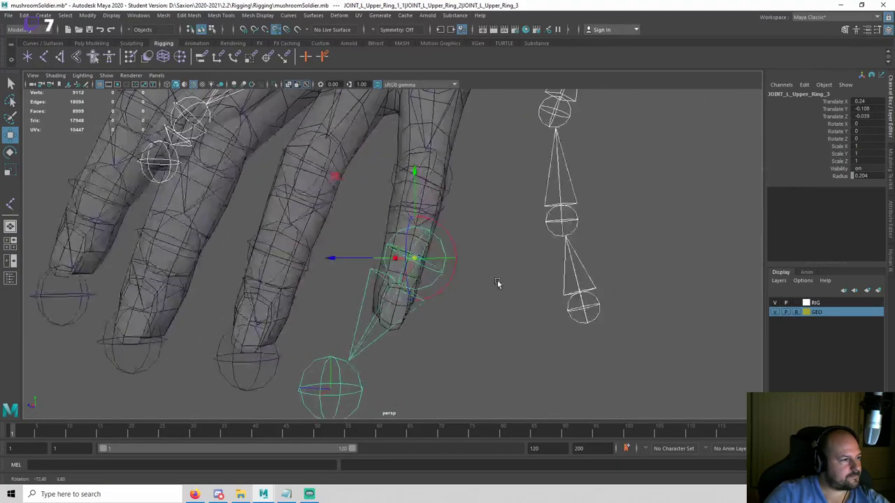
drag(355, 258, 347, 258)
alt+drag(417, 358, 376, 351)
scroll(454, 320, up, 3)
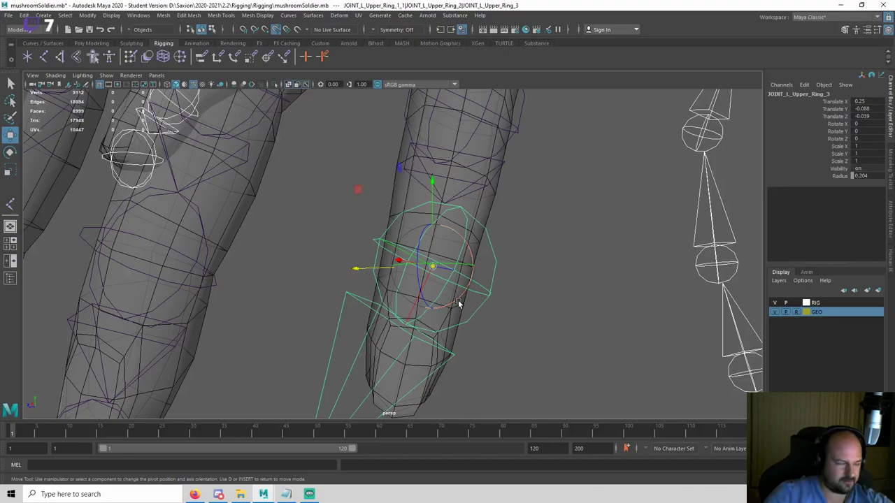
Place the pinky chain's end joint at the tip of the pinky.
scroll(458, 304, down, 3)
click(324, 404)
alt+middle_drag(379, 397, 400, 334)
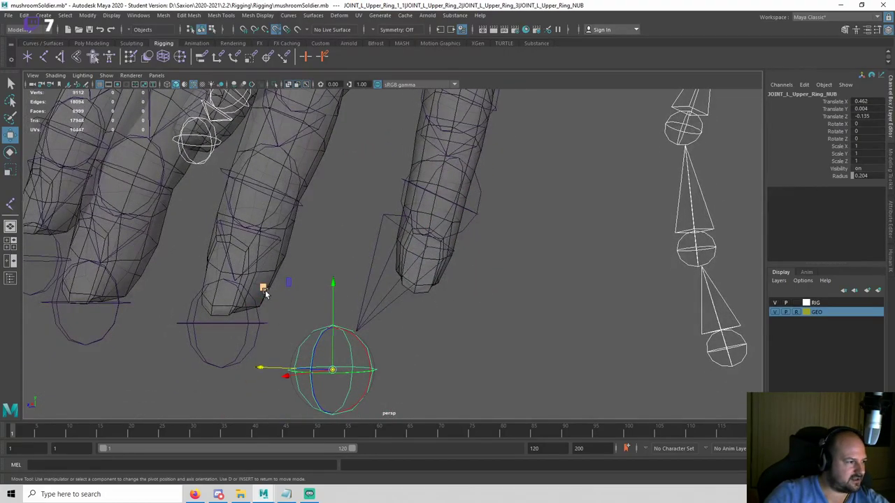
drag(263, 289, 342, 235)
alt+drag(433, 289, 332, 206)
Fine-tune the pinky's third and second joints so they sit centred within the finger, and deselect the chain.
key(Up)
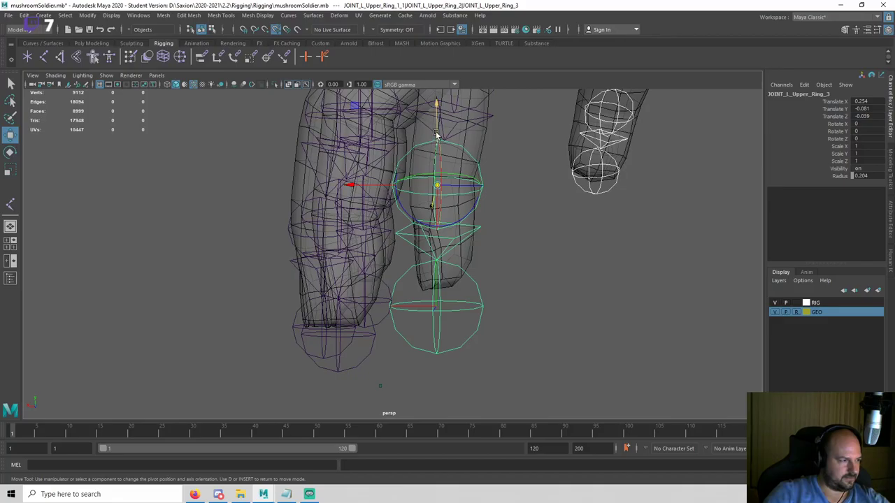
drag(437, 137, 438, 132)
alt+drag(452, 170, 521, 176)
alt+middle_drag(518, 157, 482, 243)
alt+drag(482, 244, 439, 192)
key(Up)
scroll(504, 255, down, 5)
click(505, 255)
Rename the pinky's root joint JOINT_L_Upper_Pinky_1 and copy the name for reuse.
key(q)
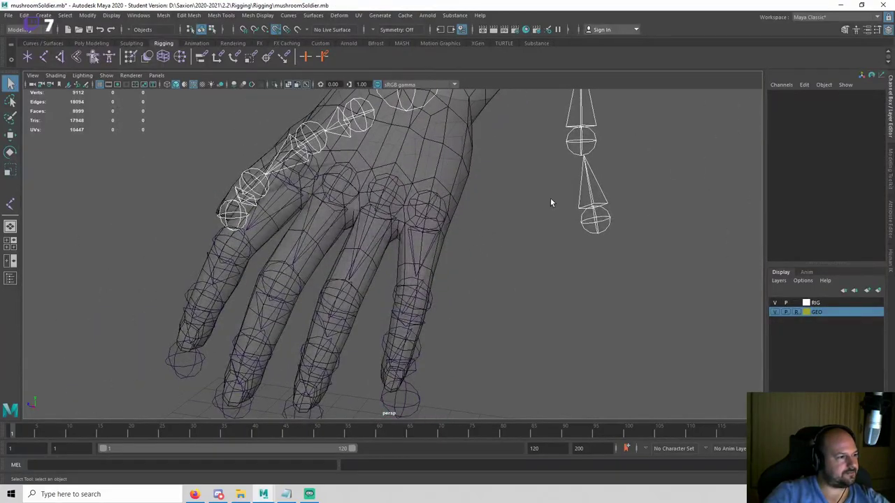
click(432, 208)
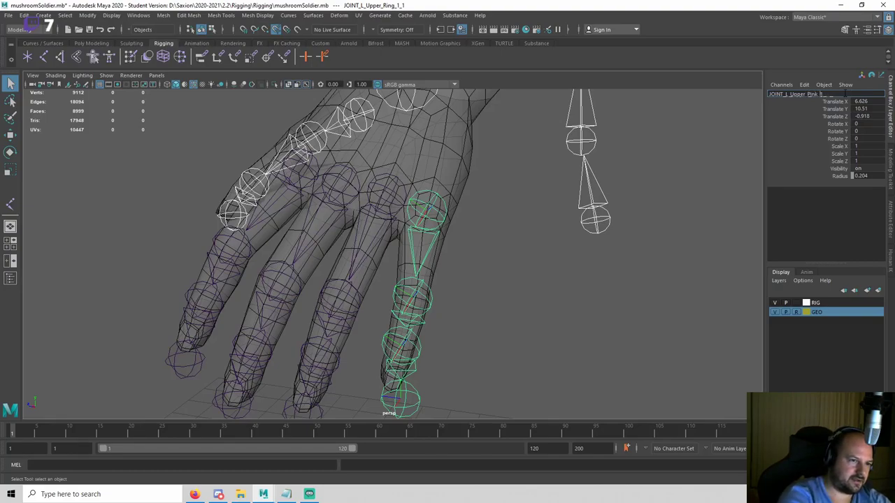
double_click(843, 93)
key(ctrl+c)
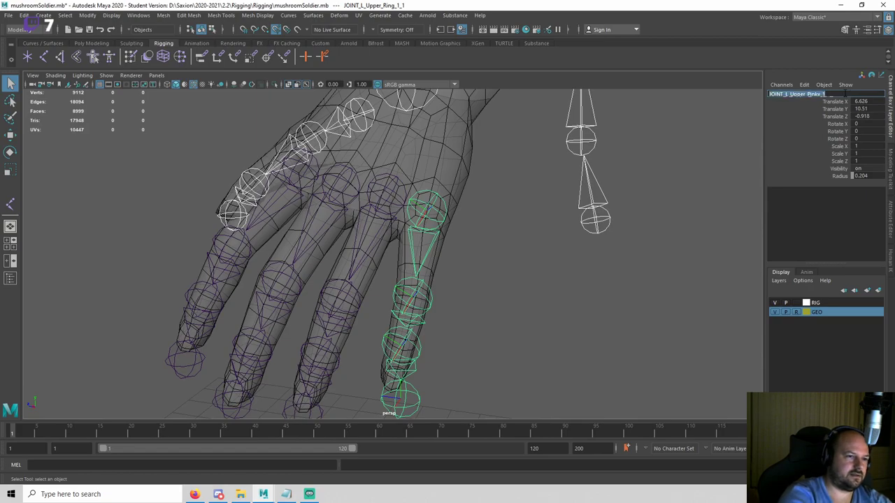
key(Home)
key(Return)
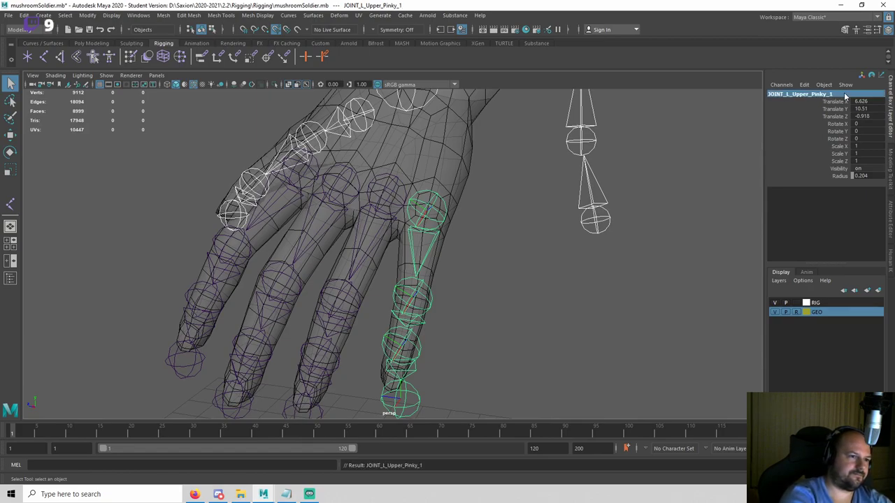
Rename the pinky's second joint JOINT_L_Upper_Pinky_2.
key(Down)
click(844, 96)
key(ctrl+v)
text(2)
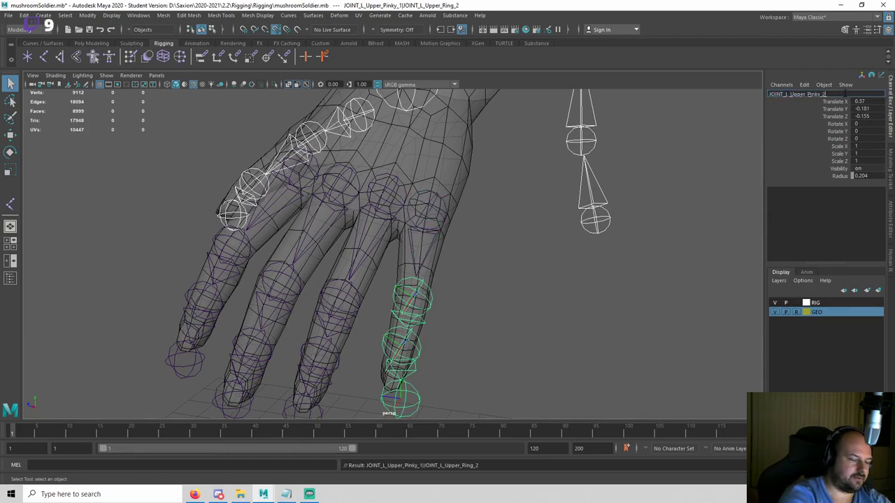
key(Return)
Rename the pinky's third joint JOINT_L_Upper_Pinky_3.
key(Down)
double_click(844, 94)
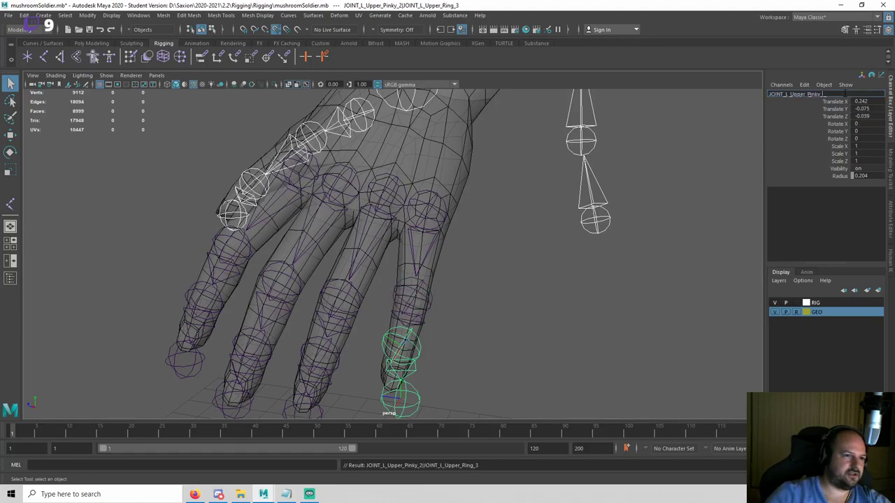
text(JOINT_L_Upper_Pinky_3)
key(Return)
Rename the pinky's end joint JOINT_L_Upper_Pinky_NUB and deselect it.
key(Down)
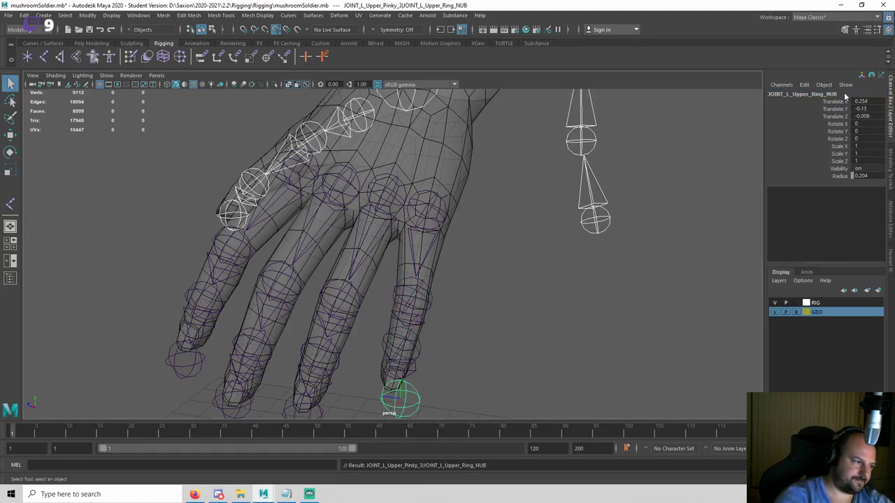
double_click(844, 94)
text(JOINT_L_Upper_Pinky_)
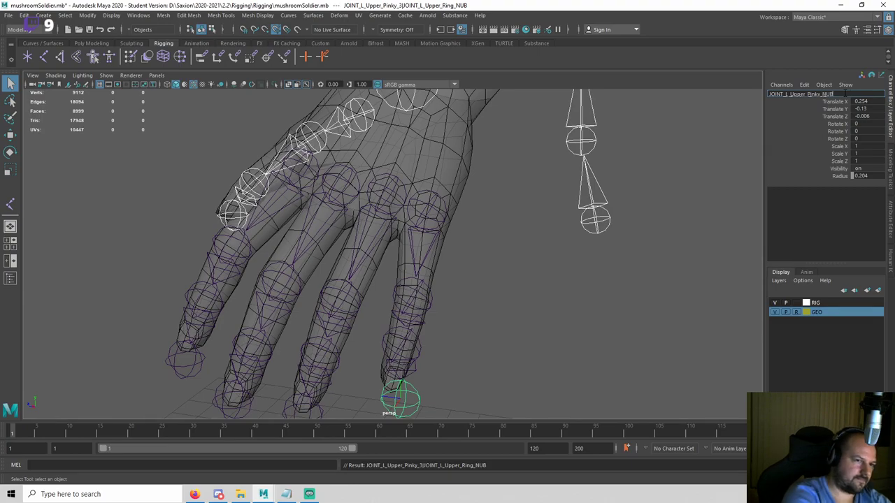
key(Return)
scroll(643, 237, down, 3)
click(642, 237)
Parent the thumb's joint chain to the upper left arm's wrist joint.
alt+drag(446, 234, 361, 239)
click(376, 220)
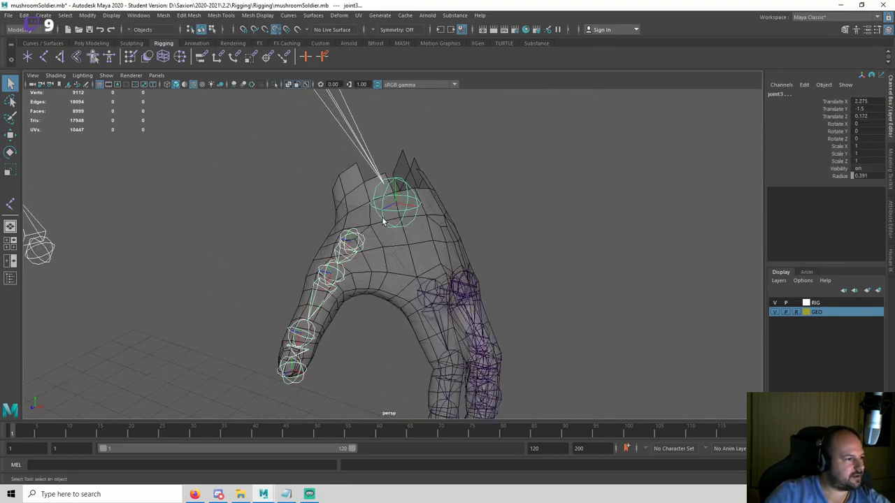
key(p)
click(545, 220)
Parent the index and middle finger joint chains to the upper left arm's wrist joint.
alt+drag(442, 281, 408, 283)
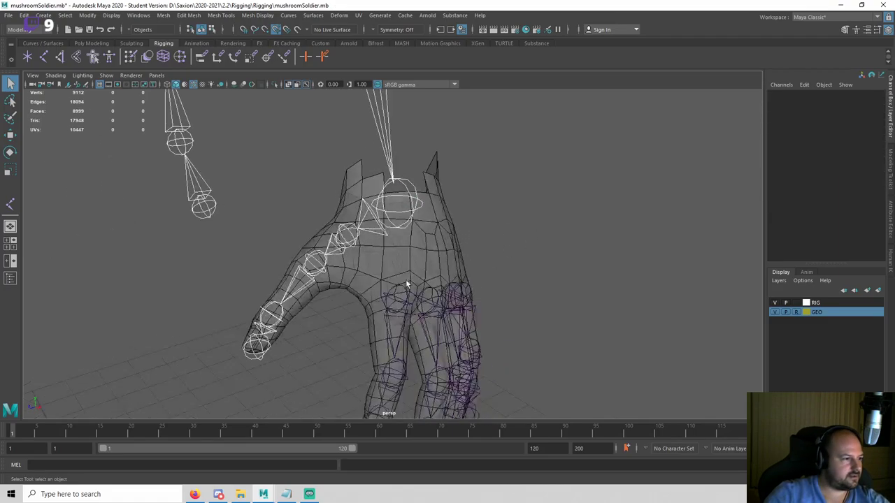
click(391, 283)
click(402, 225)
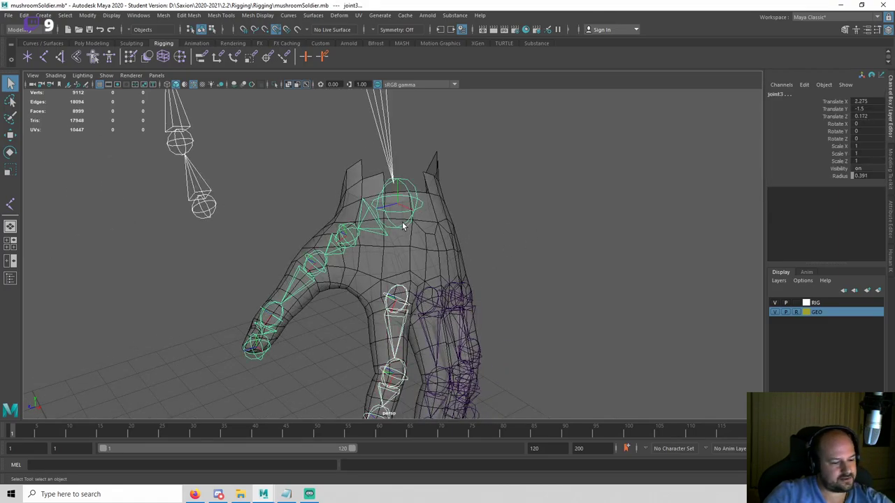
key(p)
click(430, 288)
shift+click(413, 209)
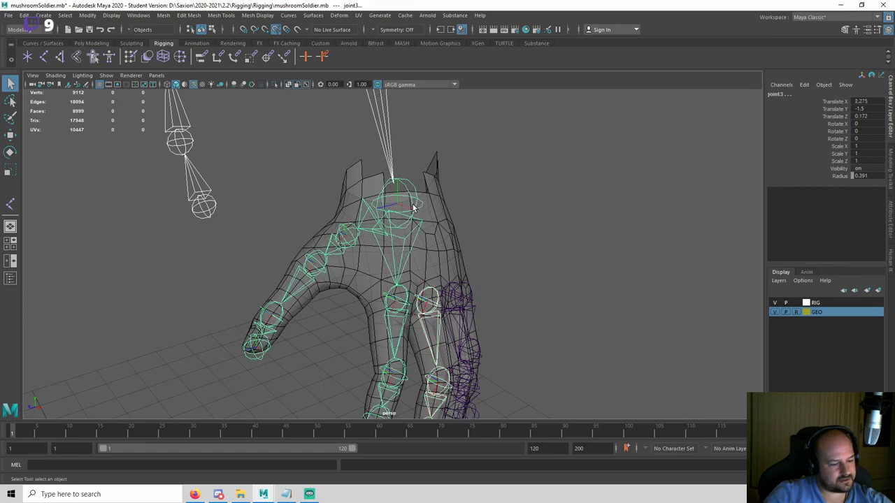
click(508, 224)
Parent the ring and pinky joint chains to the upper left arm's wrist joint and save the scene.
alt+drag(508, 224, 428, 263)
click(417, 304)
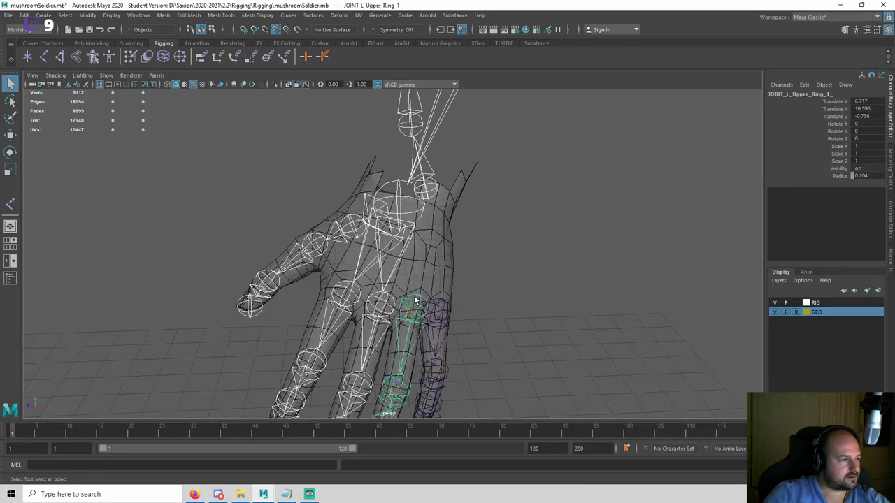
shift+click(411, 214)
key(p)
click(497, 249)
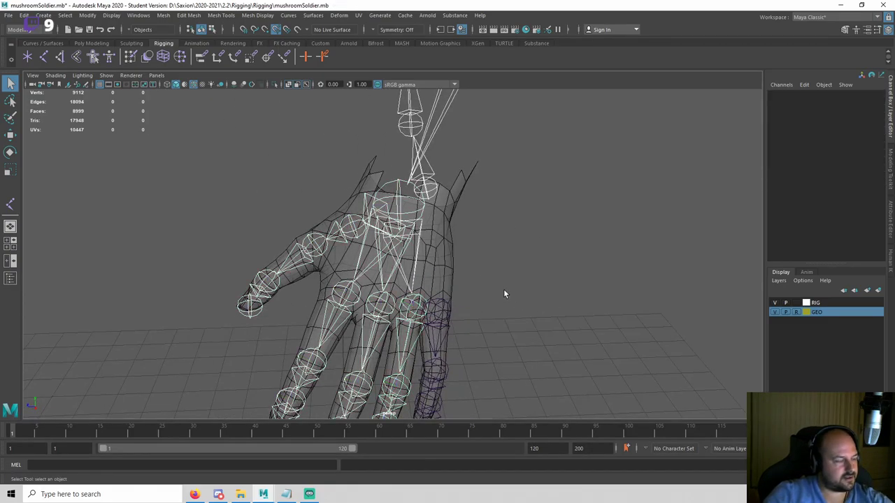
alt+drag(504, 292, 425, 296)
click(415, 295)
shift+click(415, 218)
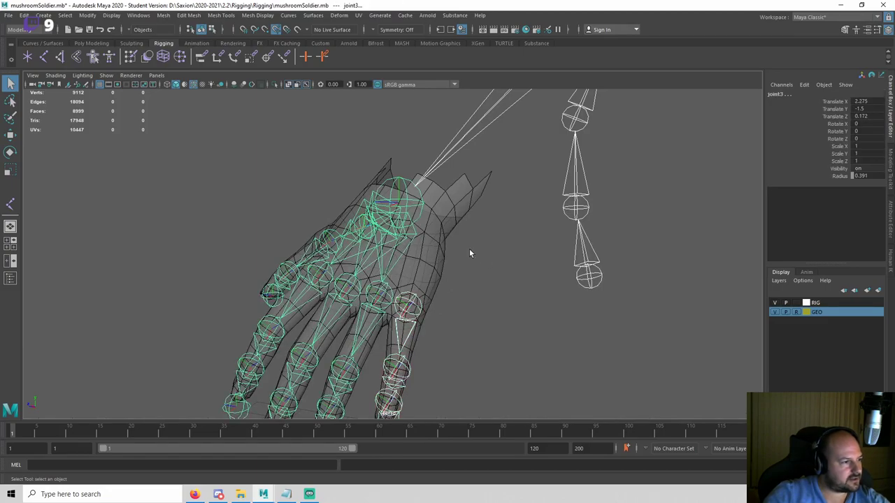
click(497, 262)
alt+drag(518, 267, 489, 287)
key(ctrl+s)
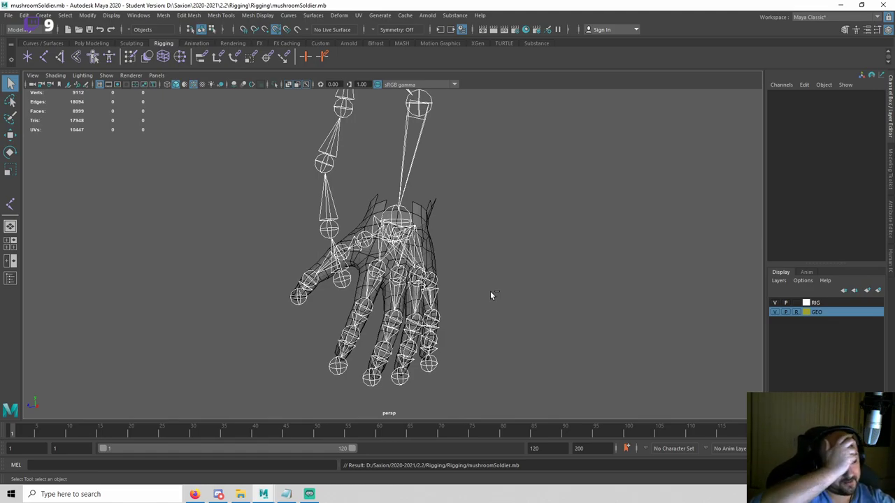
Display the local rotation axes of the upper left arm's shoulder joint, joint1.
scroll(490, 292, up, 2)
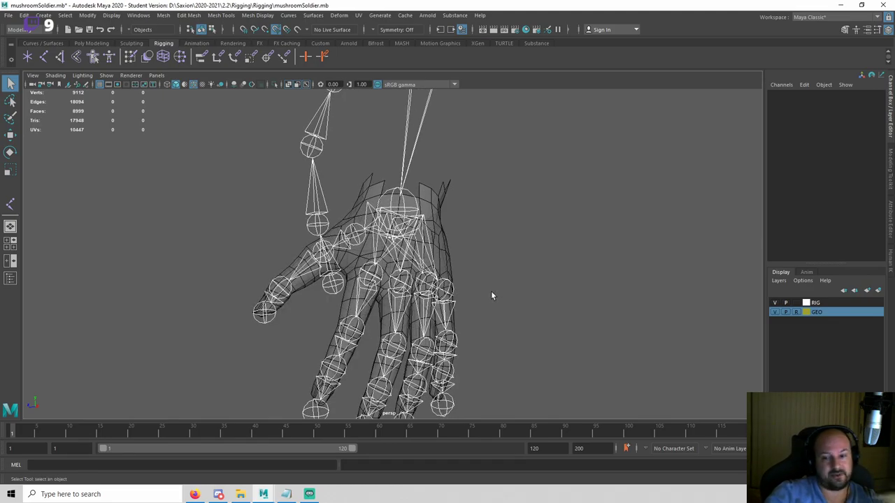
scroll(594, 284, down, 3)
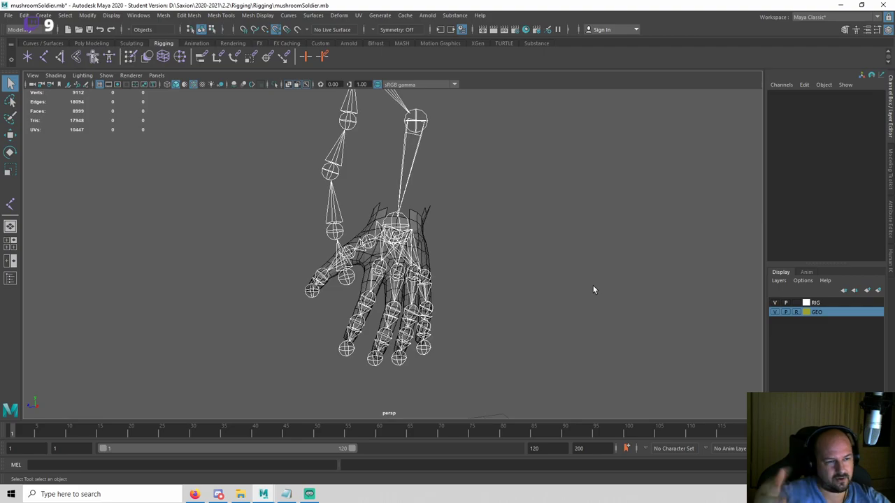
key(ctrl+z)
key(ctrl+z)
key(ctrl+z)
key(ctrl+z)
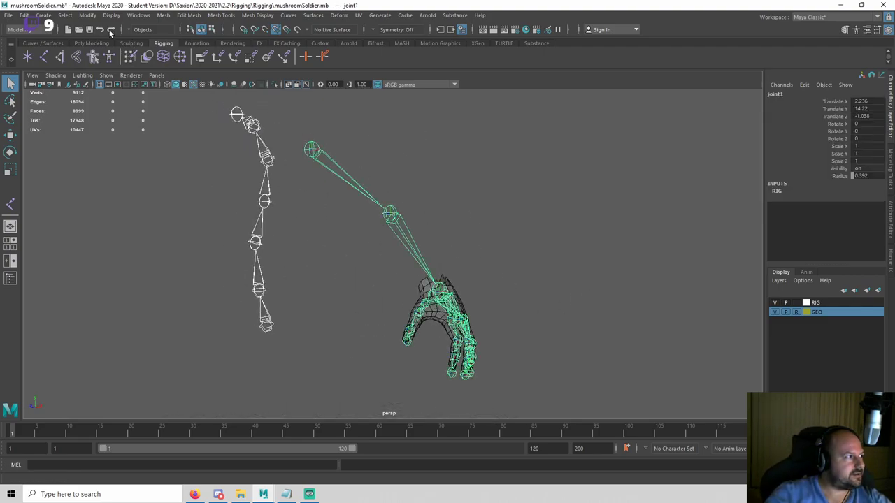
click(111, 14)
mouse_move(154, 126)
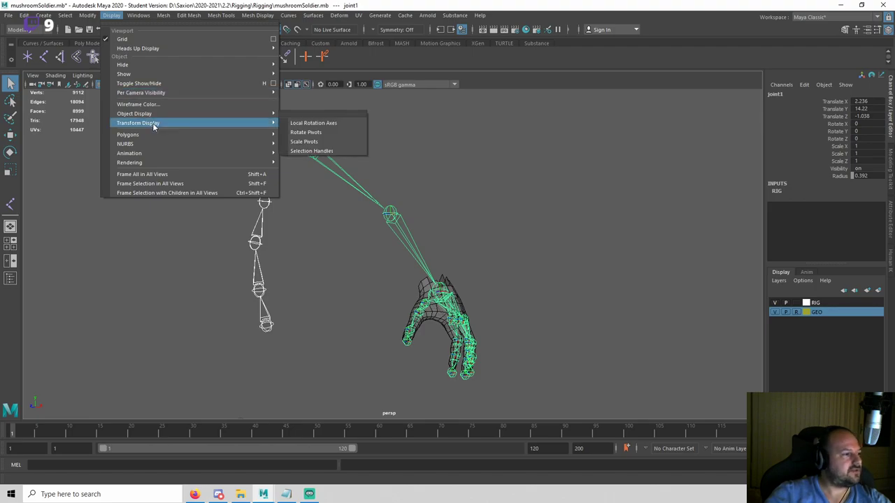
click(304, 124)
click(436, 178)
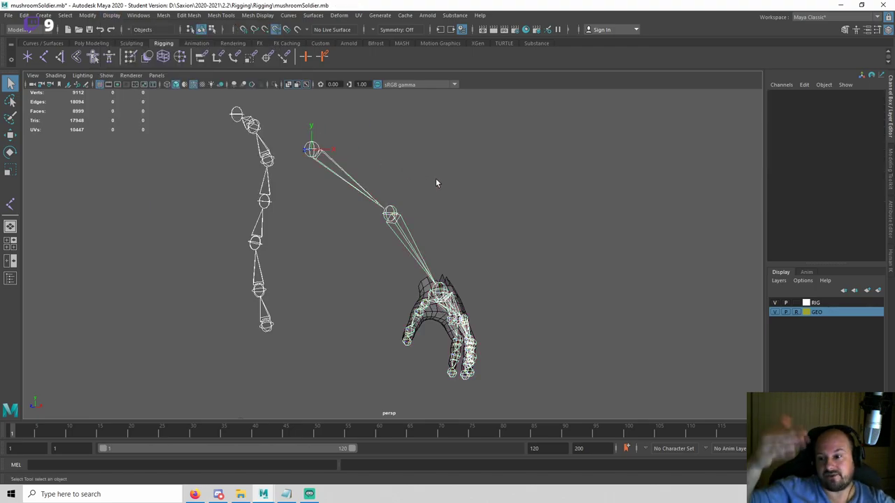
Hide the local rotation axes of the upper left arm's shoulder joint and save the scene.
click(310, 153)
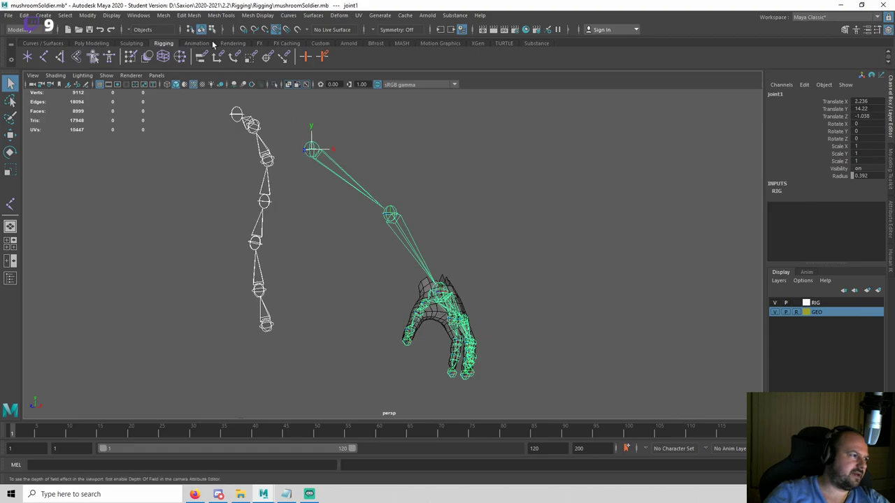
click(111, 15)
mouse_move(162, 123)
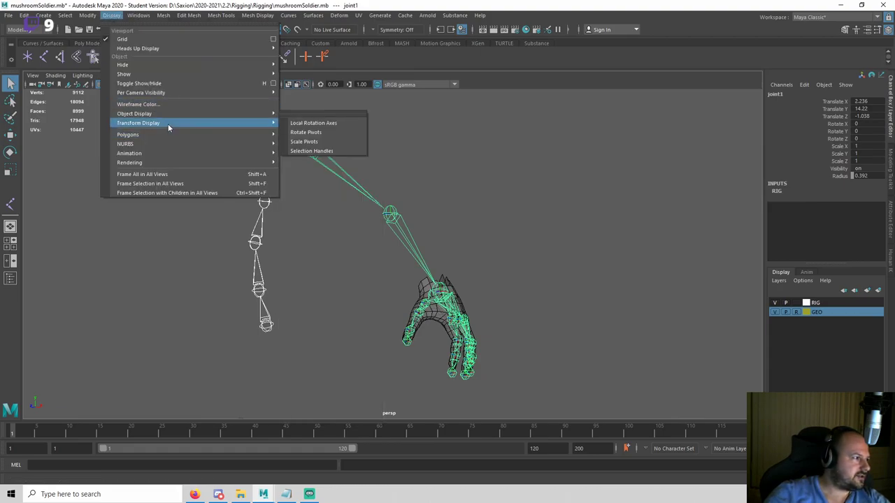
click(311, 125)
click(450, 162)
key(ctrl+s)
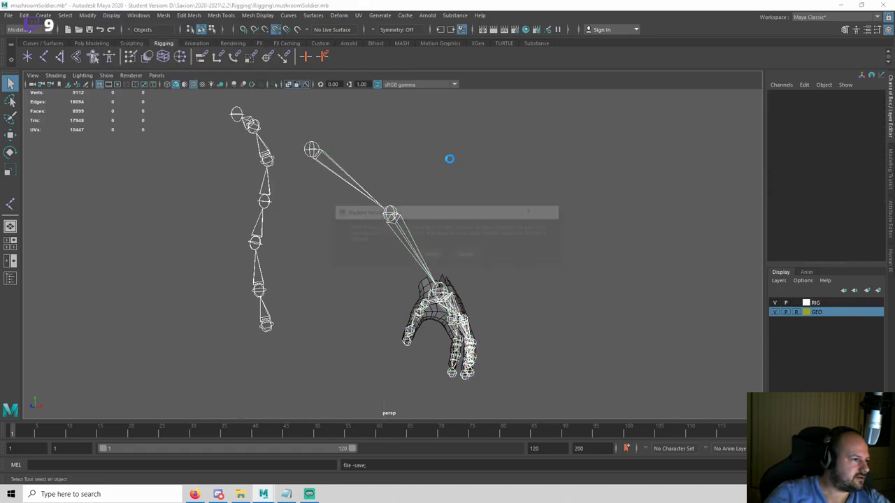
key(Return)
Open the Script Editor maximized, enlarge its Python input area and increase the code text size using the test text sdfdf.
click(570, 295)
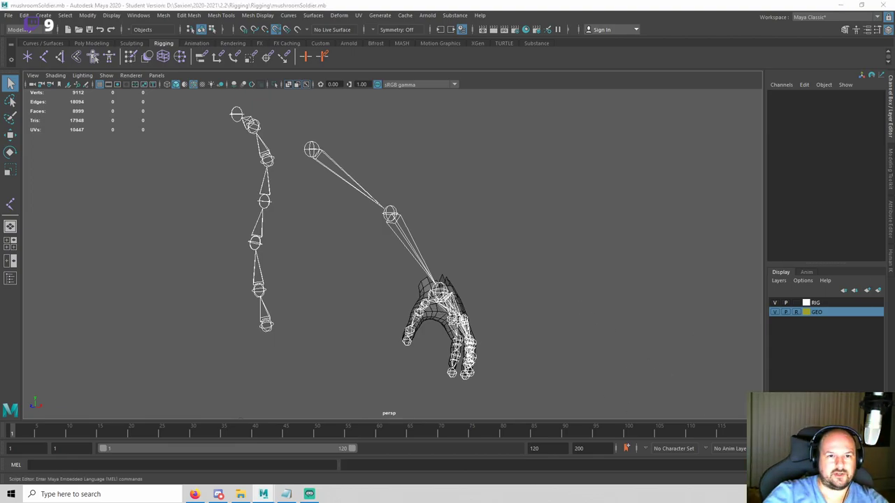
drag(894, 98, 525, 59)
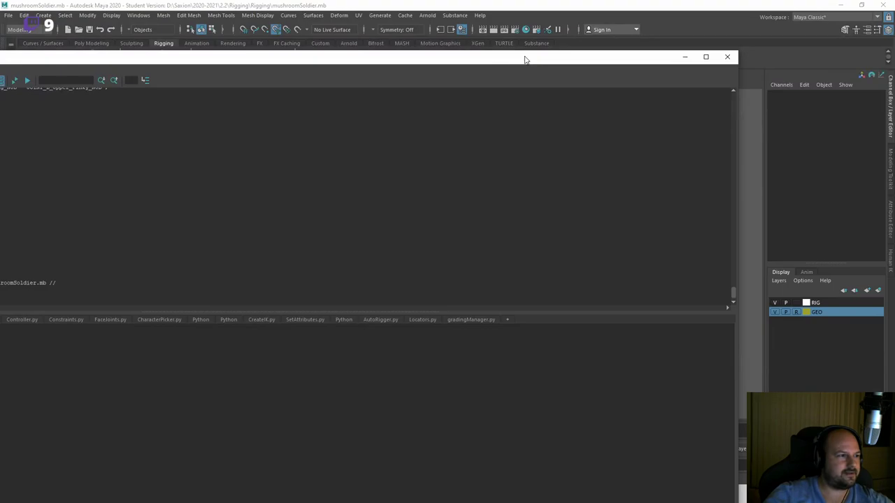
double_click(525, 59)
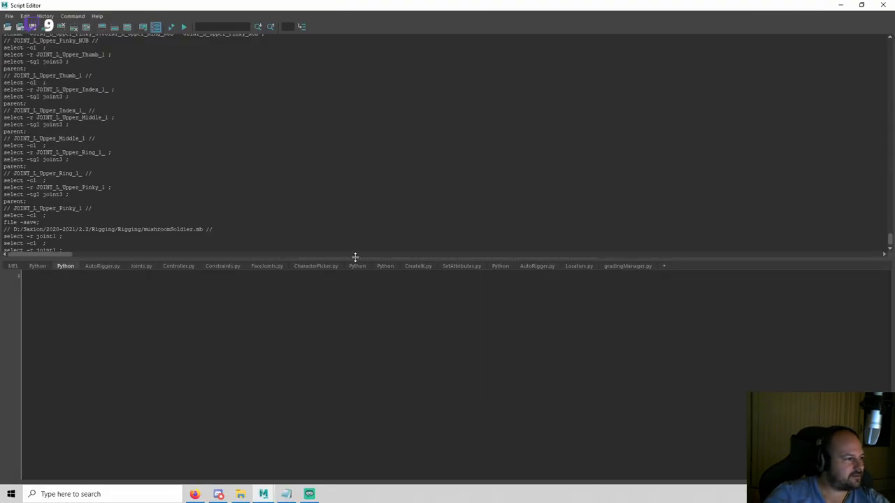
drag(355, 257, 321, 166)
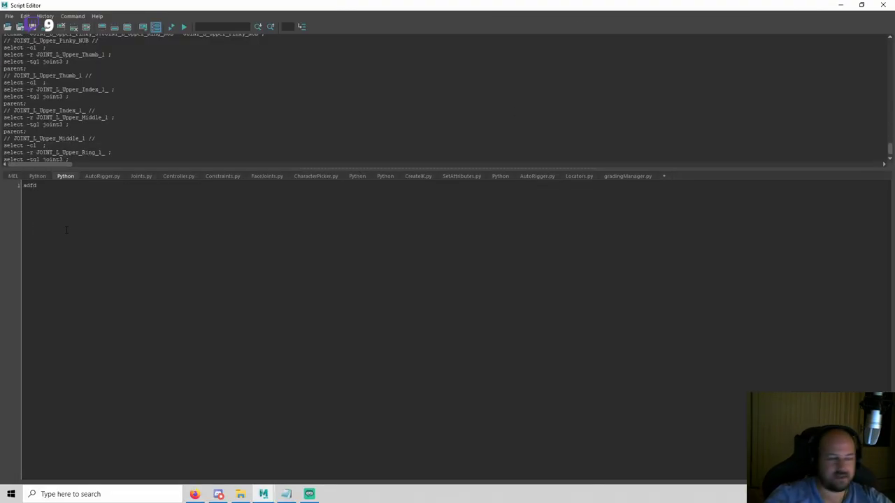
ctrl+scroll(69, 224, up, 10)
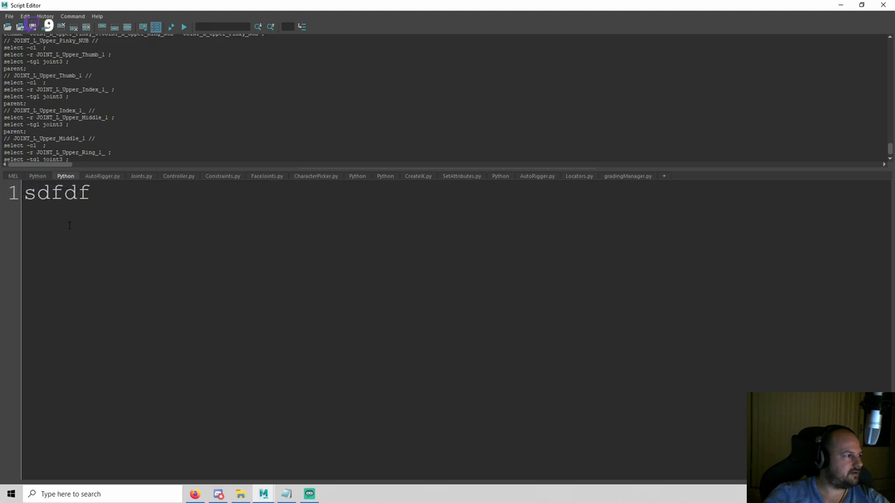
ctrl+scroll(83, 230, down, 4)
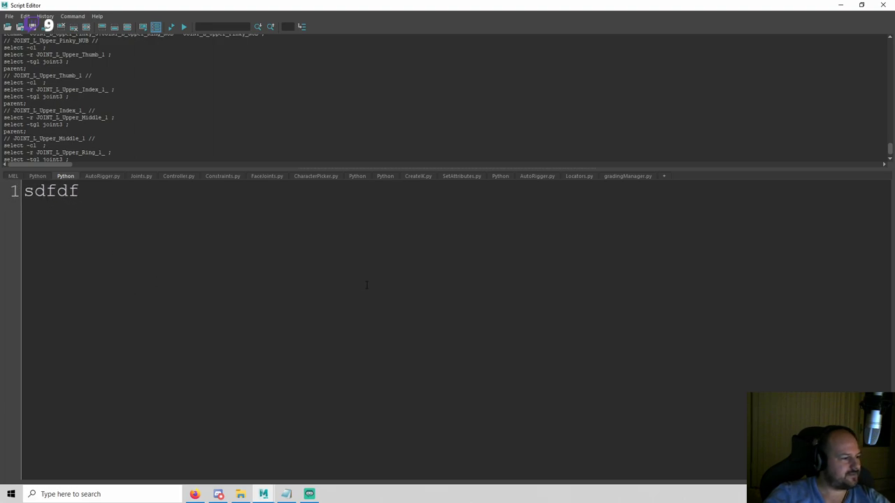
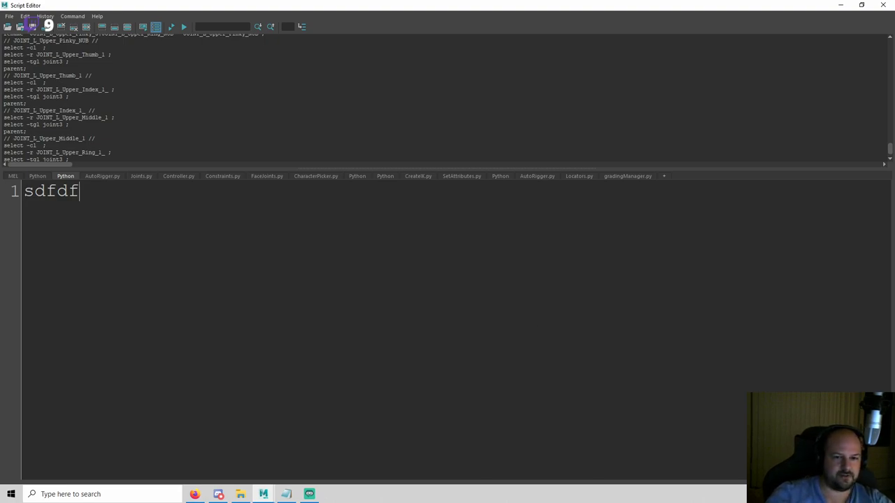
Replace the test text in the Python script with the line import maya.cmds as cmd, followed by a blank line.
key(alt+Tab)
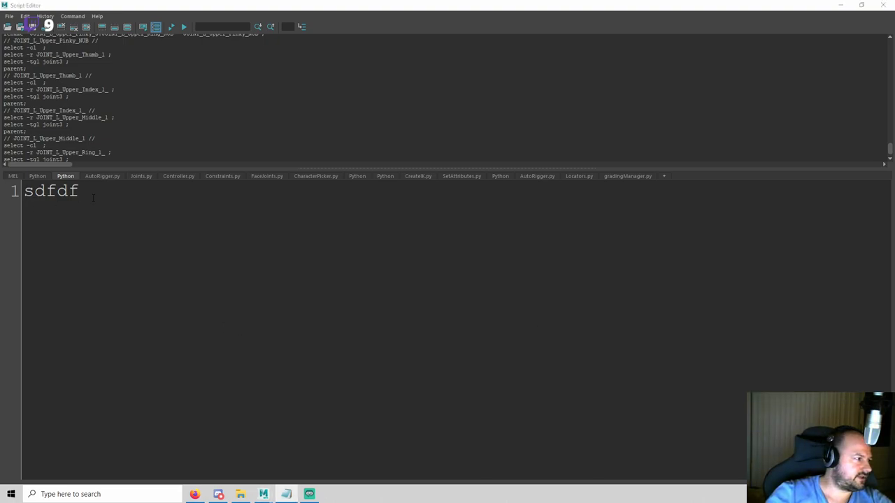
drag(93, 198, 8, 193)
text(import )
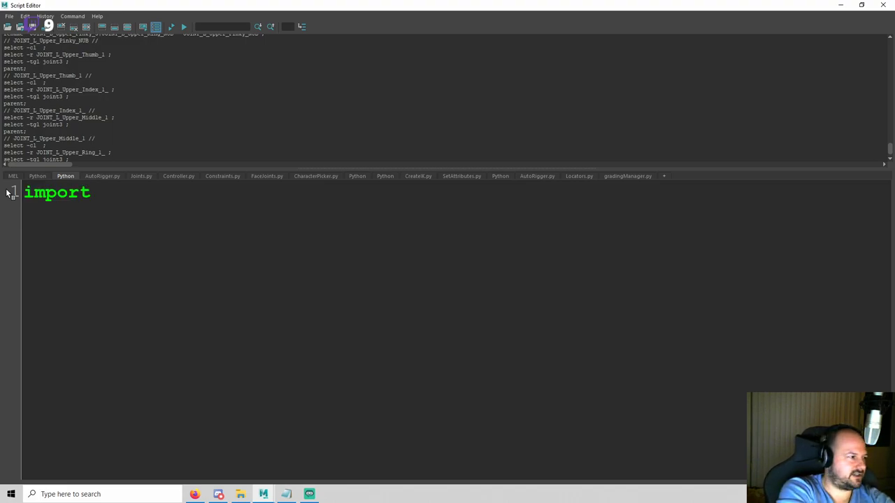
text(maya)
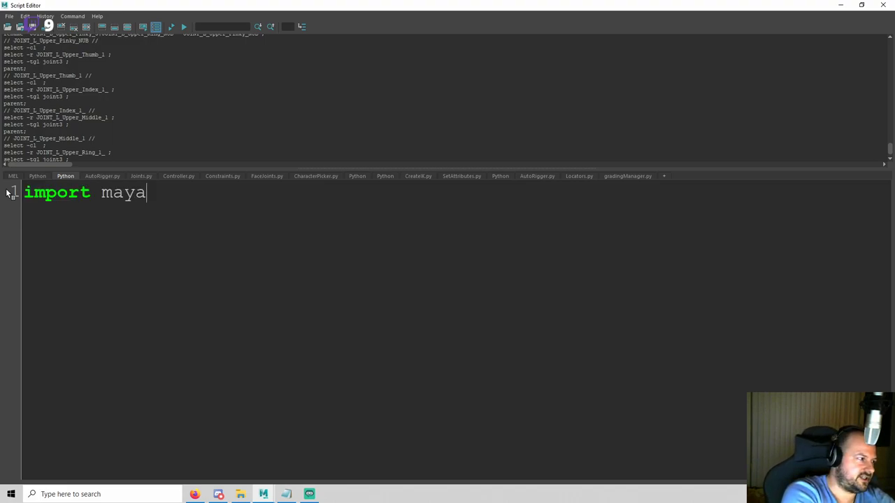
text(.cmds)
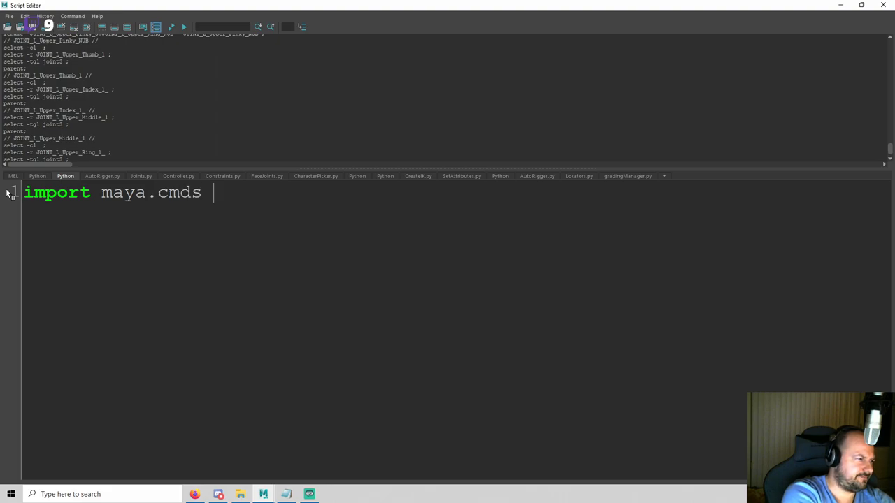
text( base)
key(BackSpace)
key(BackSpace)
key(BackSpace)
key(BackSpace)
text(a)
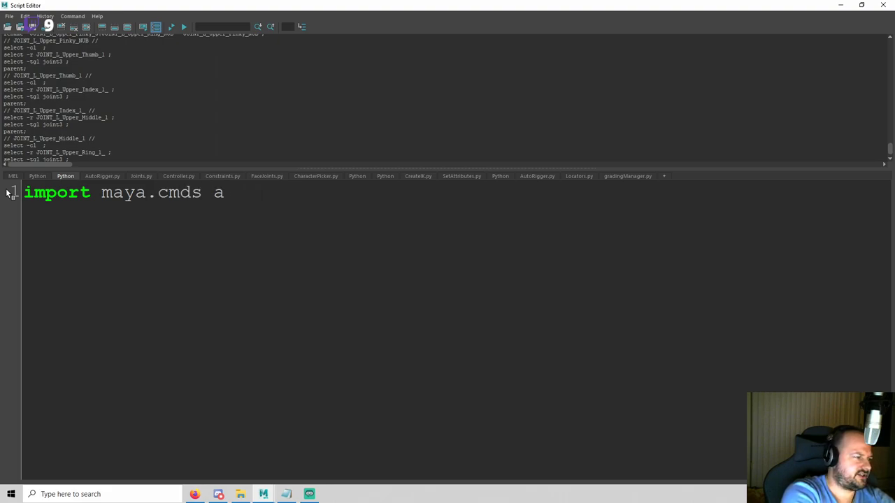
text(s cmd)
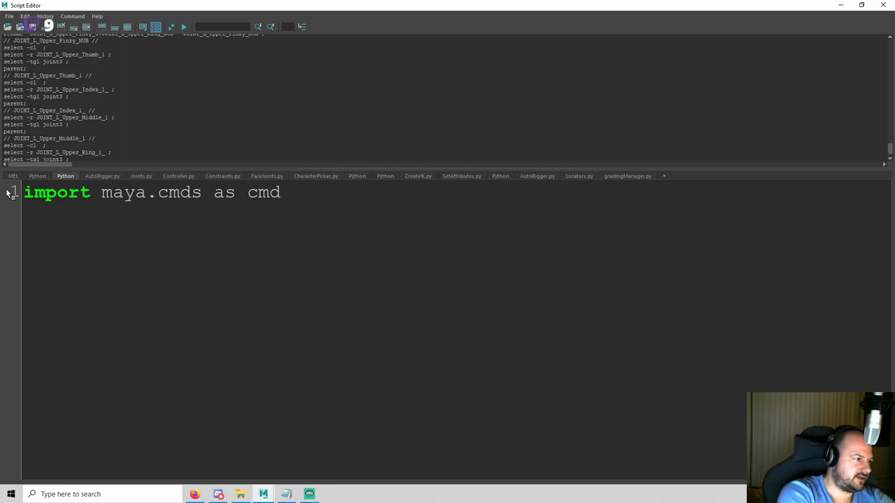
key(Return)
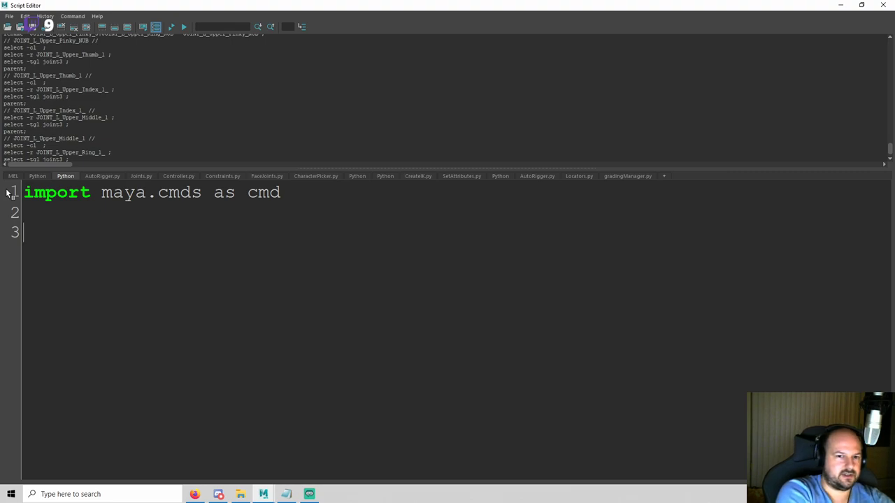
Write selection = cmd.ls(type = 'joint') on line 3 of the Python script to collect all joints.
text(selection)
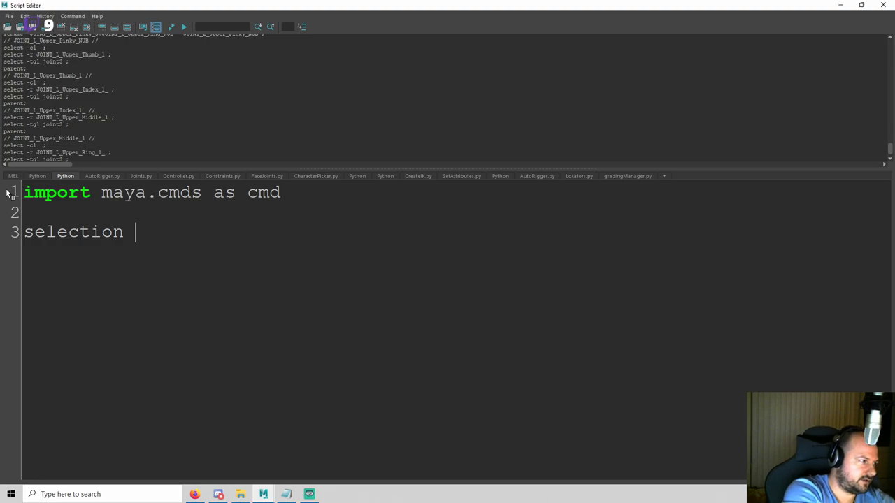
text(=)
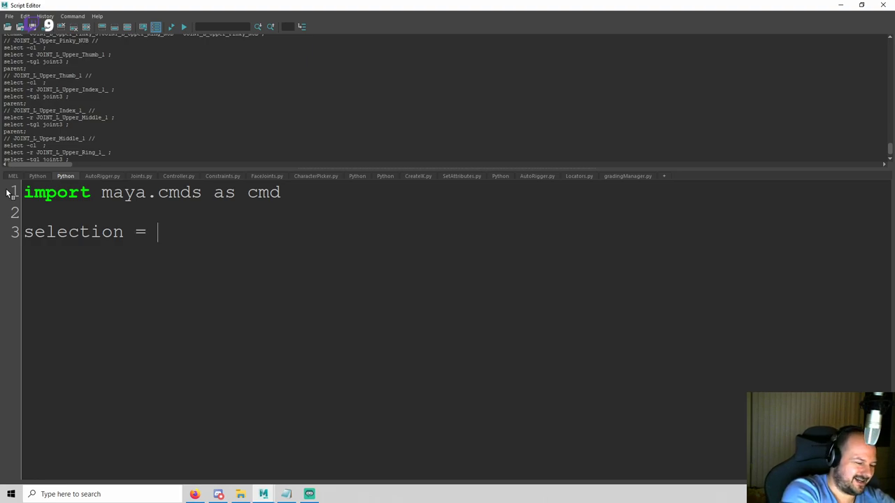
text( base.ls)
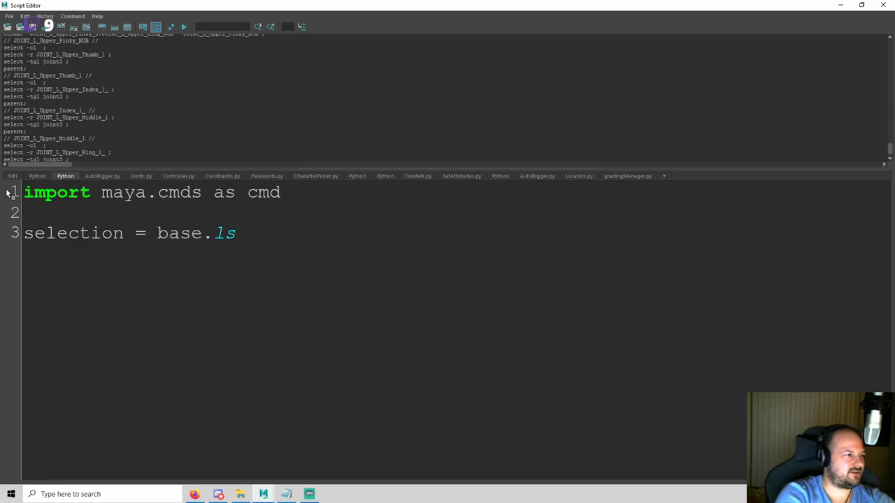
key(BackSpace)
key(BackSpace)
key(BackSpace)
key(BackSpace)
key(BackSpace)
key(BackSpace)
key(BackSpace)
text(cmd)
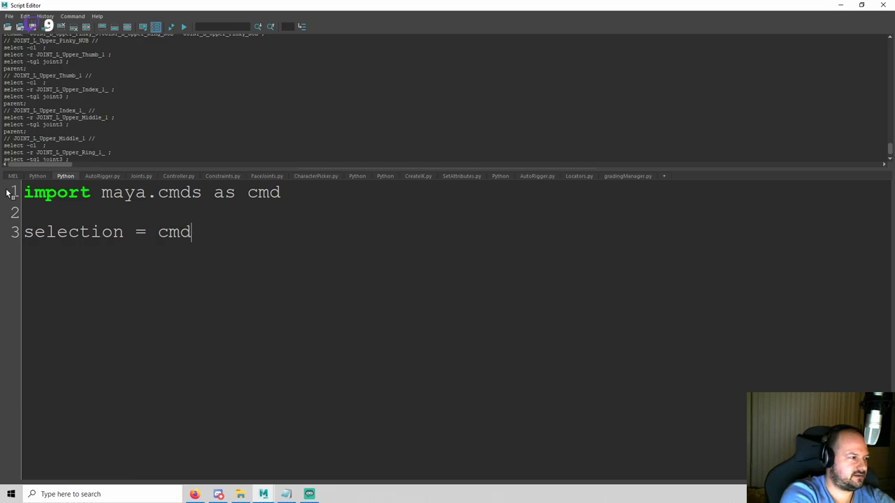
text(.ls)
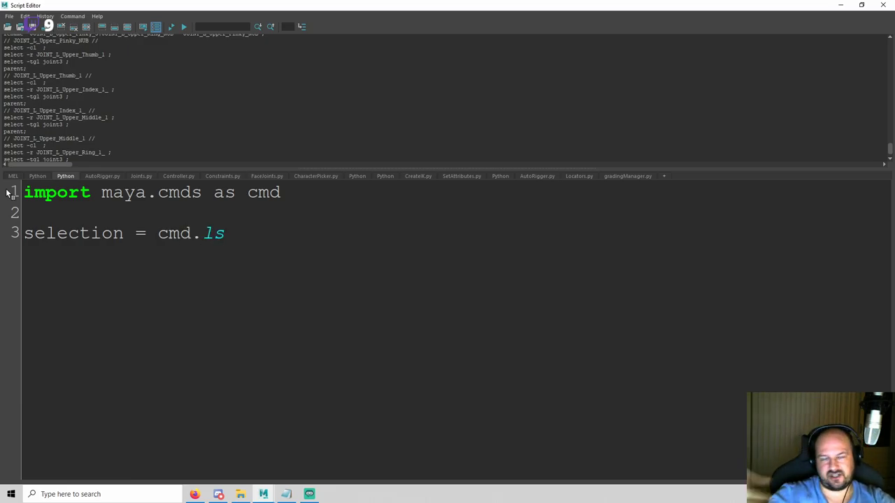
text(()
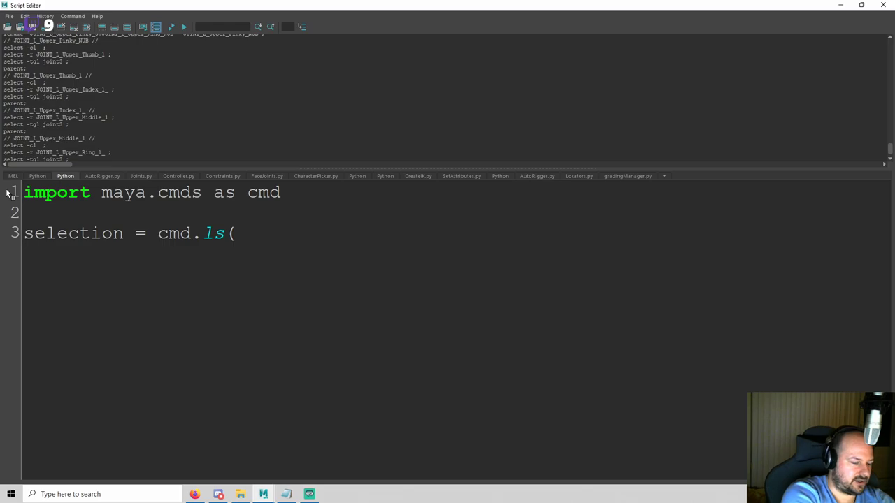
text(type = )
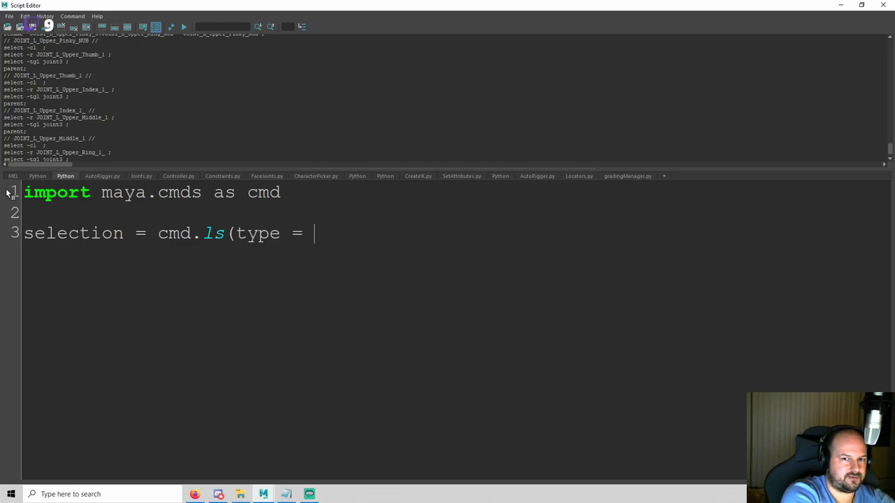
text(' joint'))
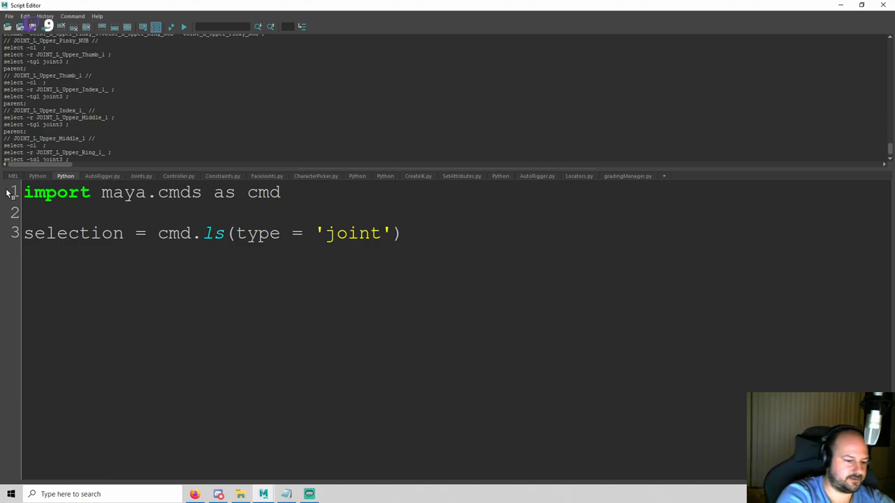
Add the line print selection below the joint query and run the whole script to list the scene's joints.
key(Return)
text(print sel)
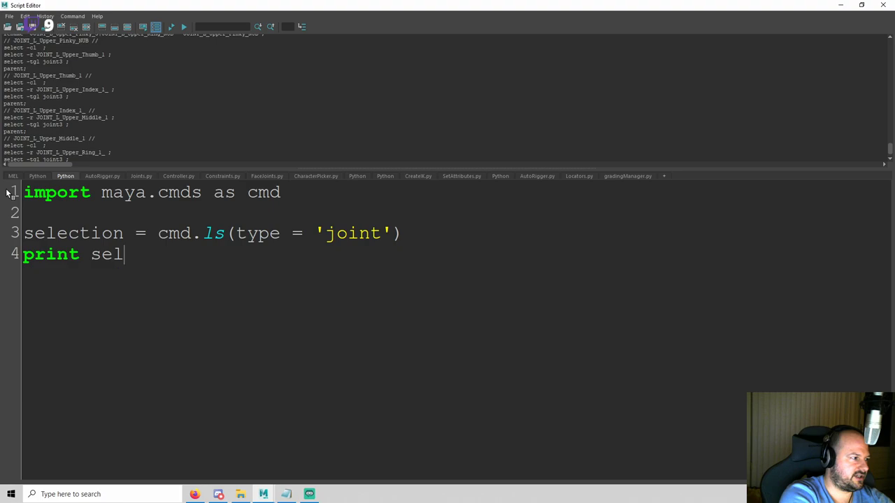
text(ection)
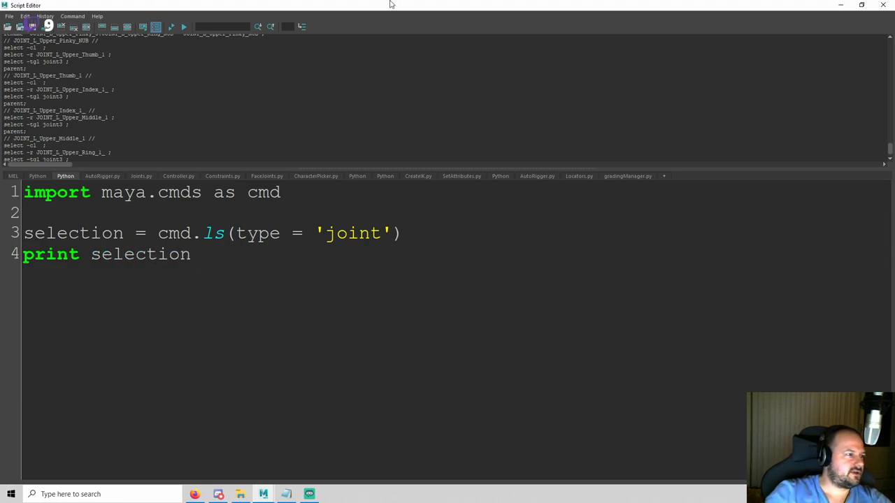
drag(389, 4, 543, 171)
key(ctrl+a)
click(324, 201)
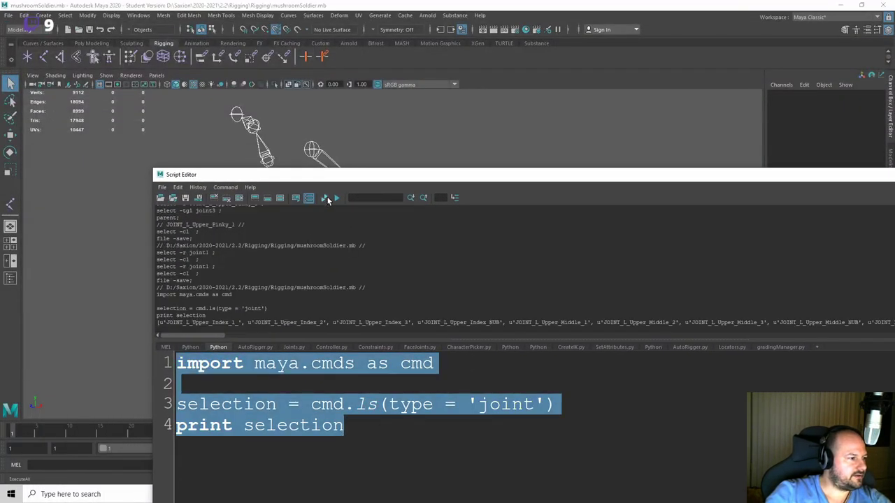
mouse_move(204, 334)
mouse_down()
mouse_move(582, 337)
mouse_move(192, 336)
mouse_up()
double_click(465, 175)
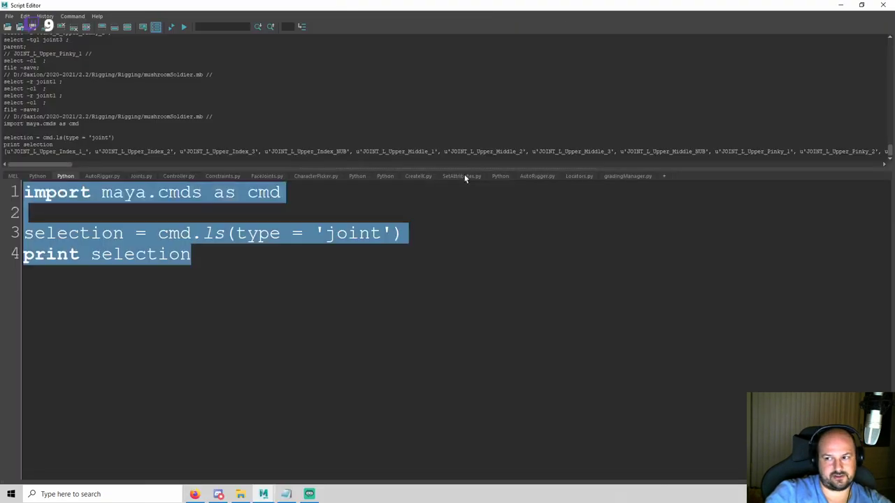
Delete the print selection test line from the script.
click(232, 280)
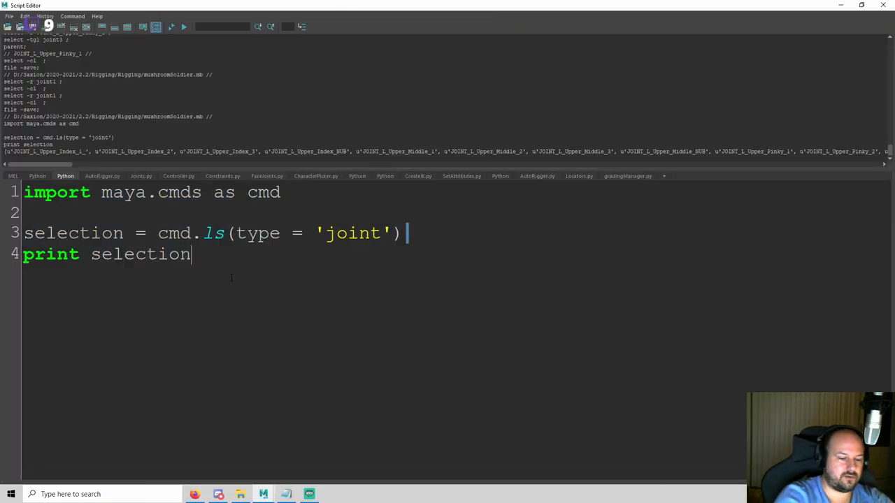
key(shift+Home)
key(BackSpace)
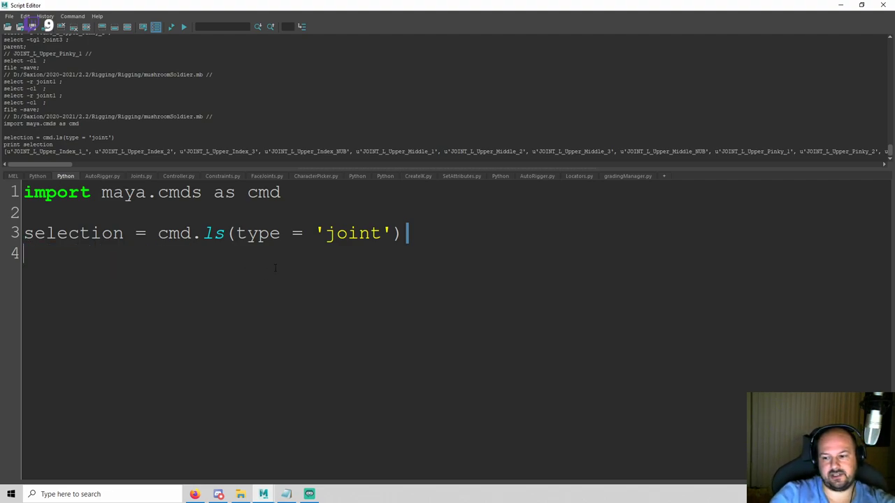
click(236, 234)
drag(325, 234, 373, 234)
click(374, 236)
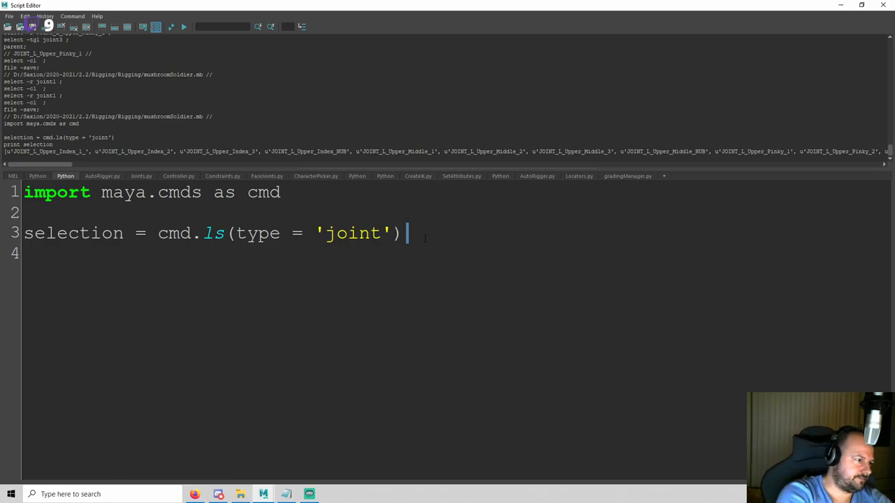
Start a loop on line 5 with for joint in selection, leaving a blank line below the joint query.
key(Return)
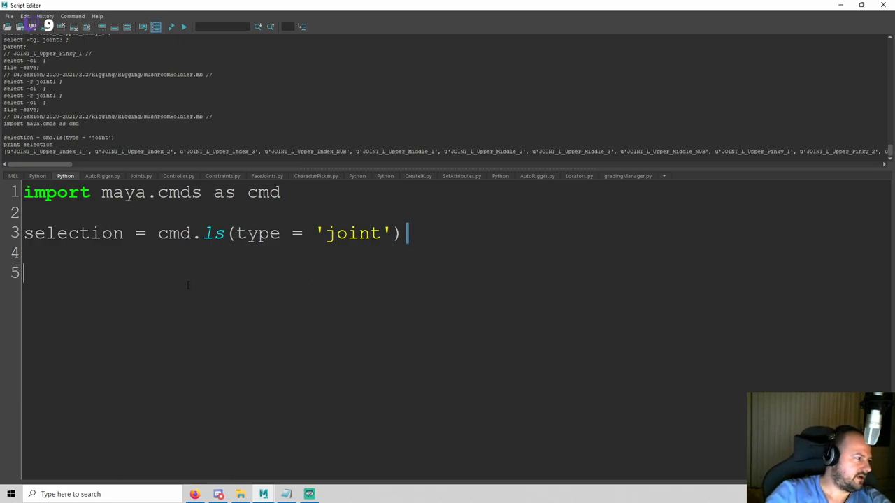
text(for )
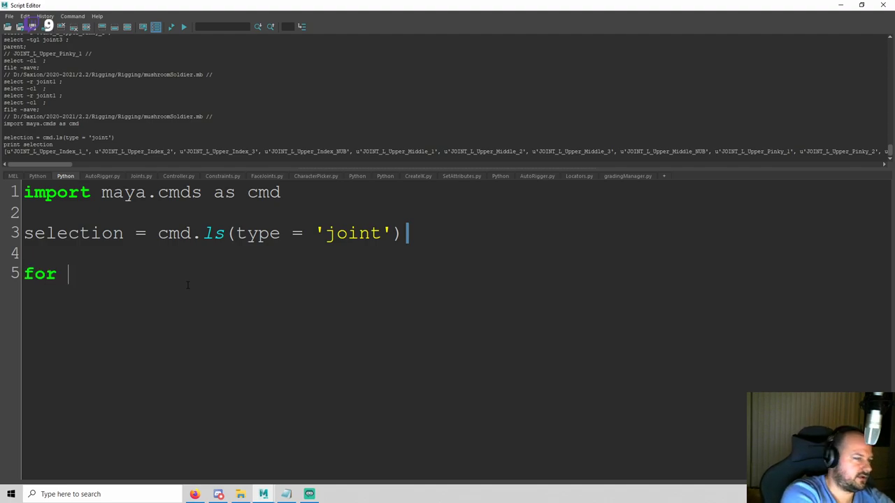
text(joint in se)
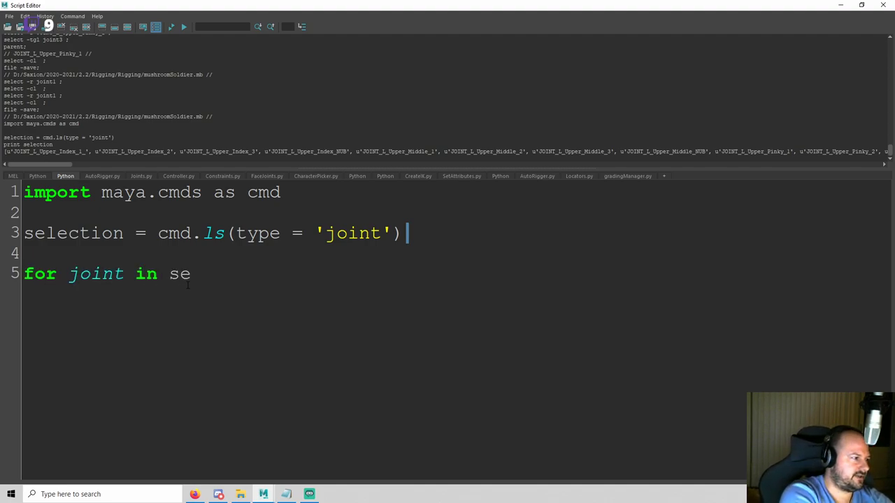
text(lection)
Shorten the loop variable to j and end the header with a colon, so it reads for j in selection:.
key(Left)
key(Left)
key(Left)
key(Left)
key(Left)
key(Left)
key(Left)
key(Left)
key(Left)
key(Left)
key(Left)
key(Left)
key(Left)
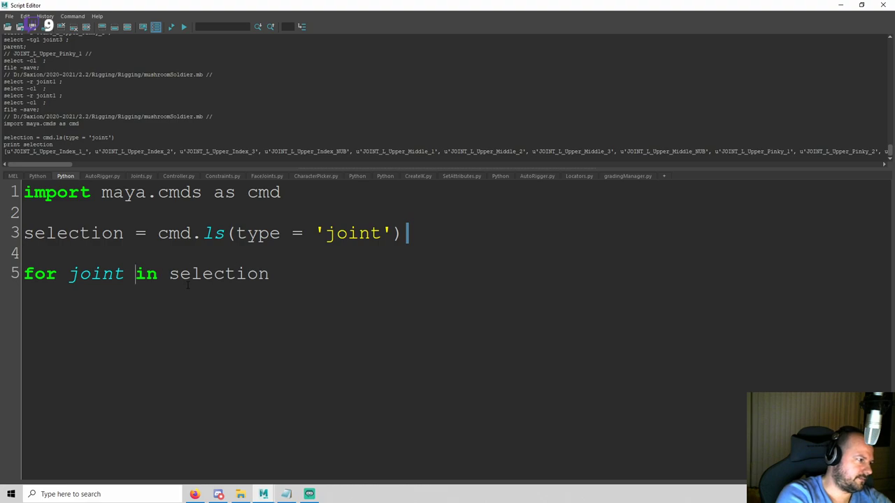
key(BackSpace)
key(BackSpace)
key(BackSpace)
key(BackSpace)
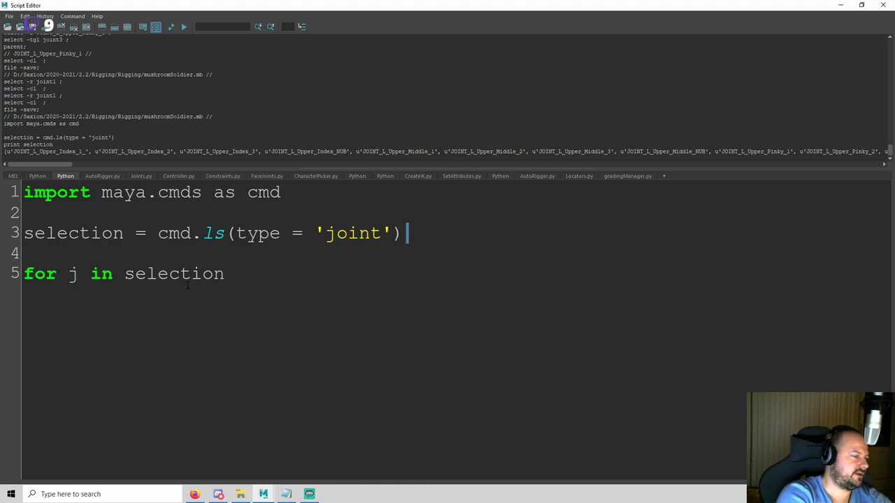
key(End)
text(:)
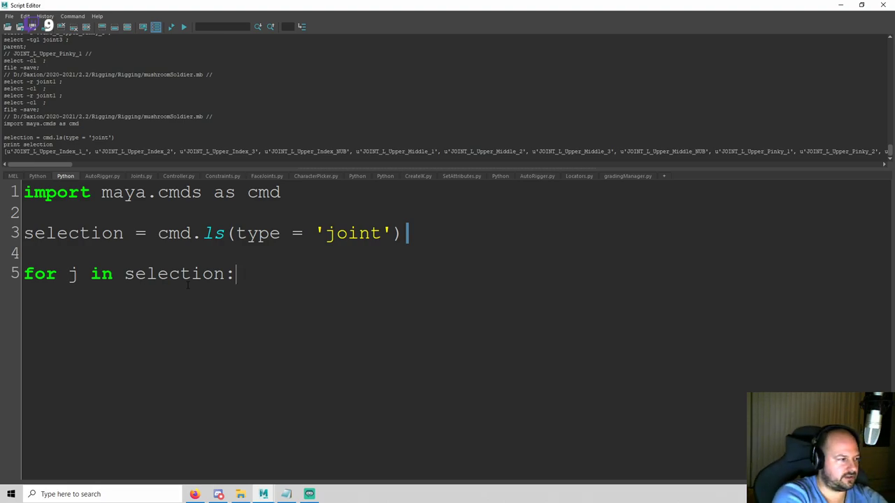
Write the indented loop body as cmd.setAttr(j+".displayLocalAxis", up to the attribute value.
key(Return)
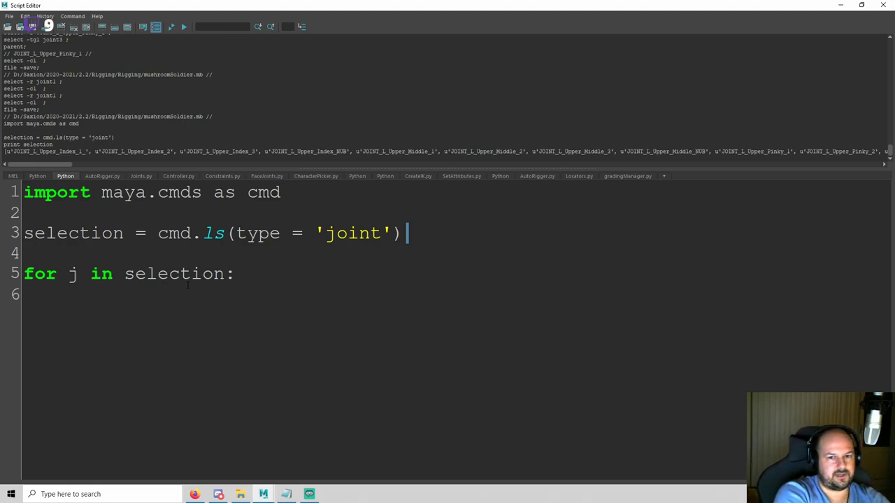
text(base)
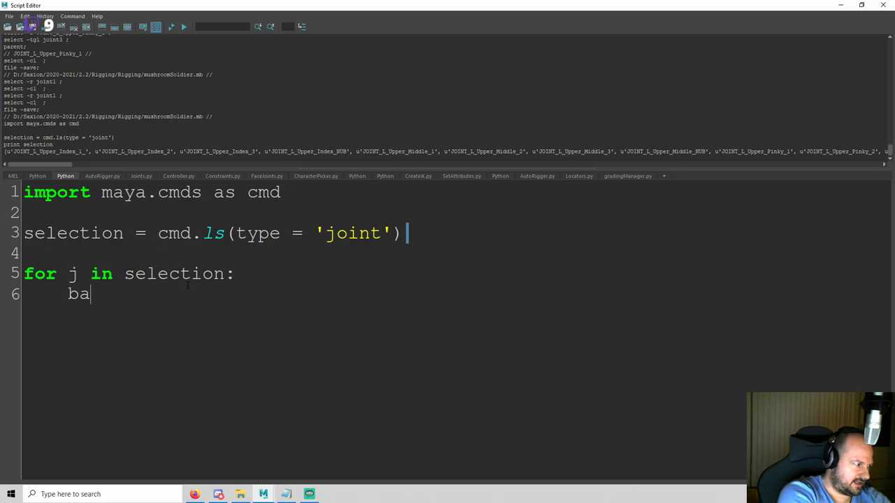
key(BackSpace)
key(BackSpace)
key(BackSpace)
key(BackSpace)
text(cmd)
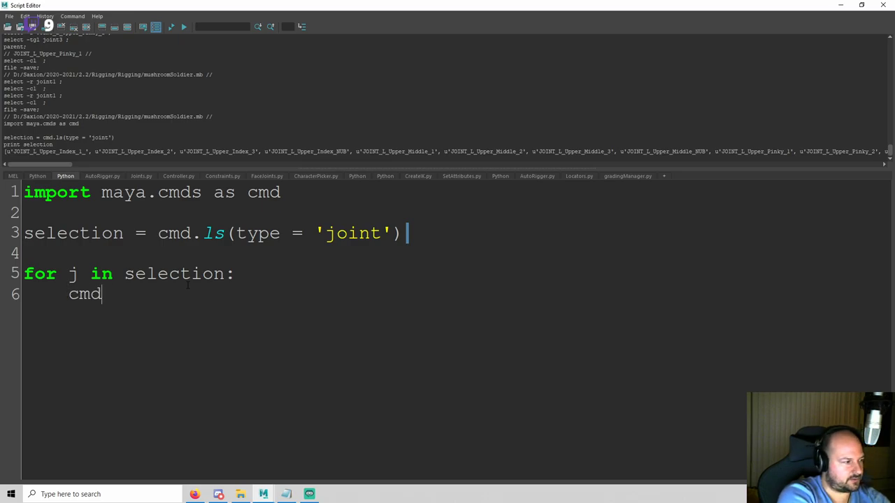
text(.setA)
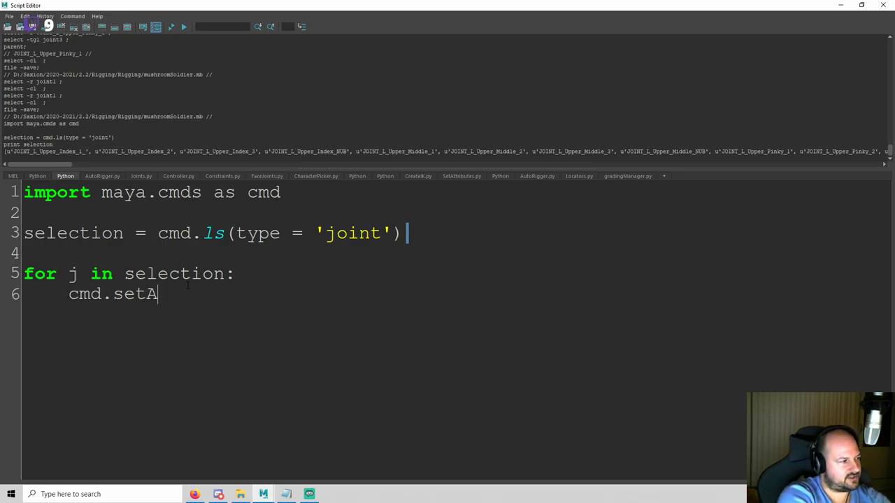
text(ttr(j)
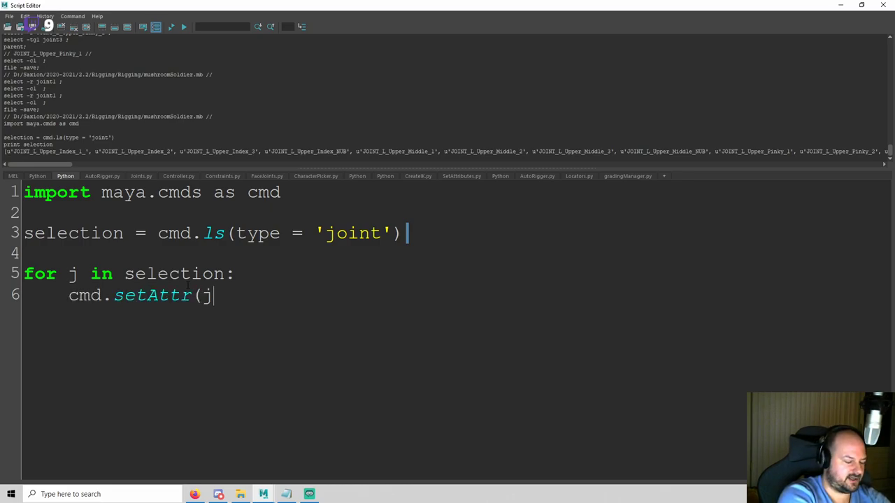
text(+".)
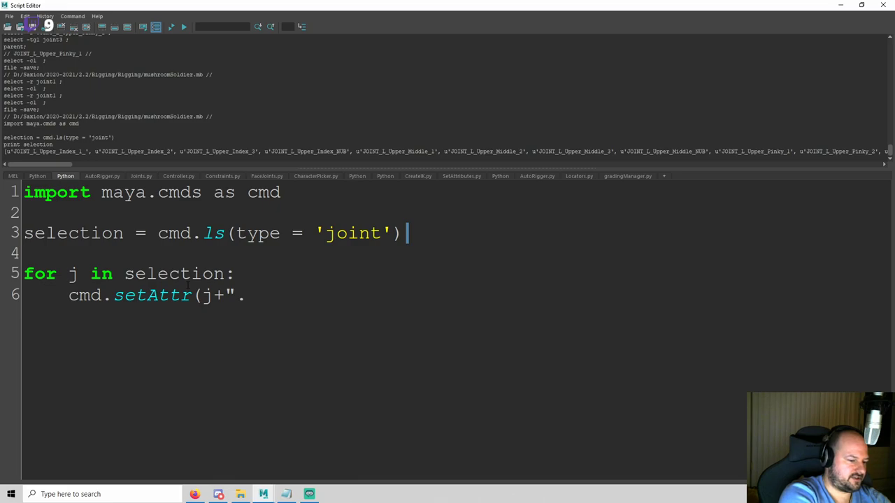
text(displayL)
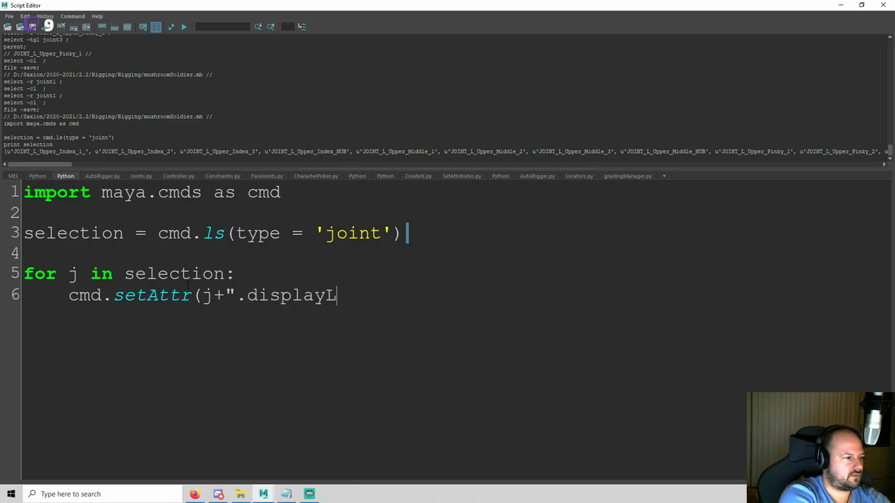
text(ocalAxis)
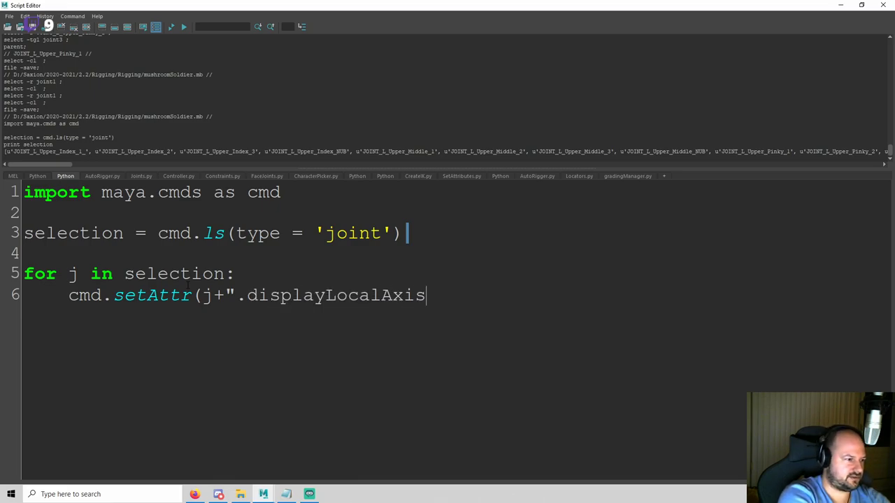
text(", )
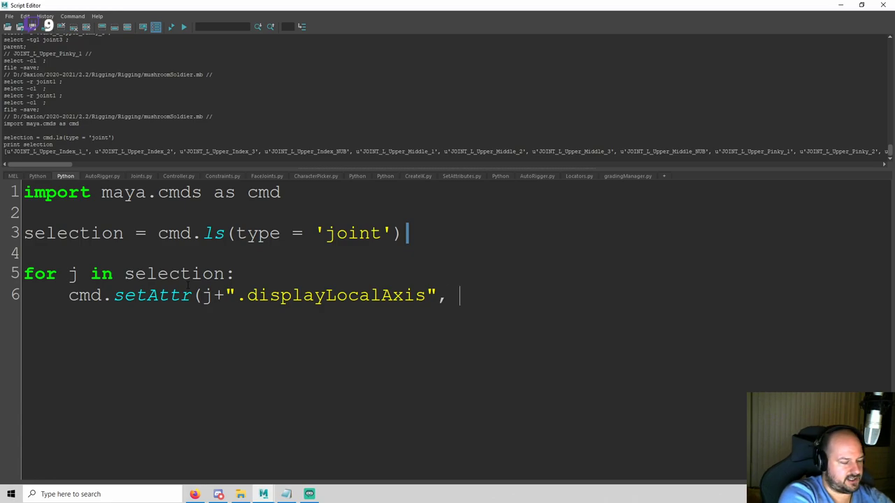
Complete the setAttr line in the joint loop with the value `not cmd.getAttr(j+".displayLocalAxis))`.
text(cmd)
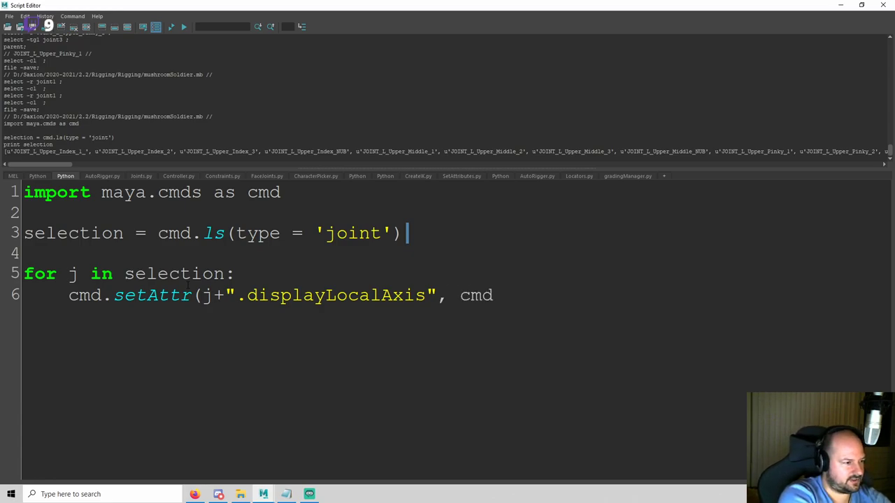
key(BackSpace)
key(BackSpace)
key(BackSpace)
text(not)
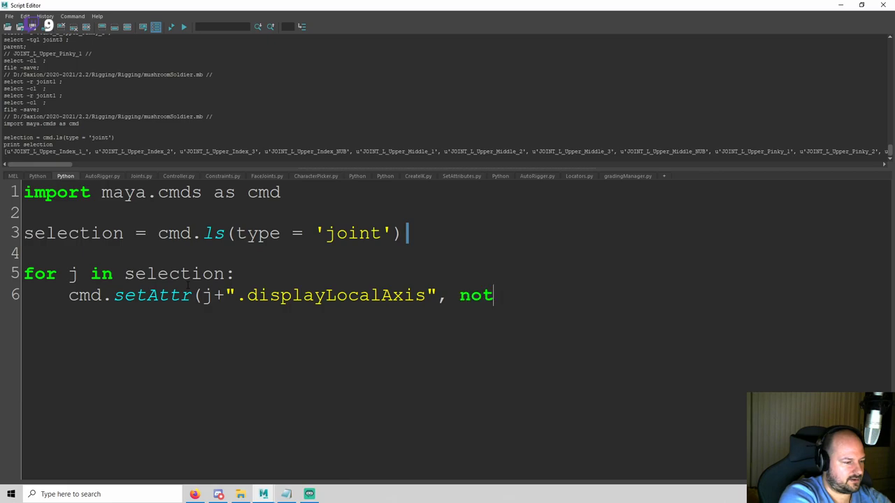
text( cmd.)
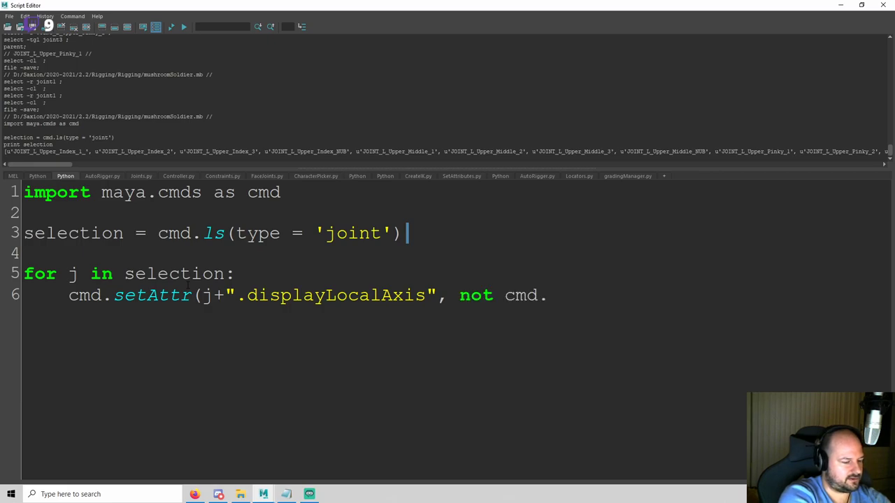
text(getAttr()
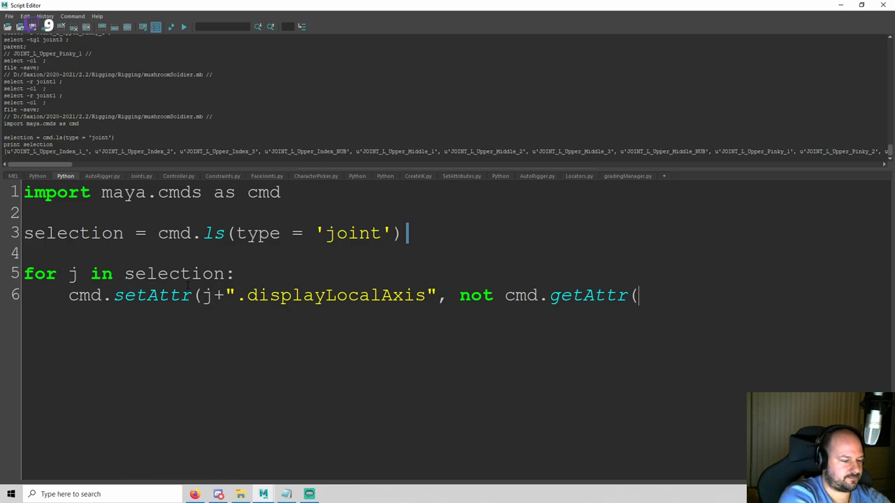
text(j+".display)
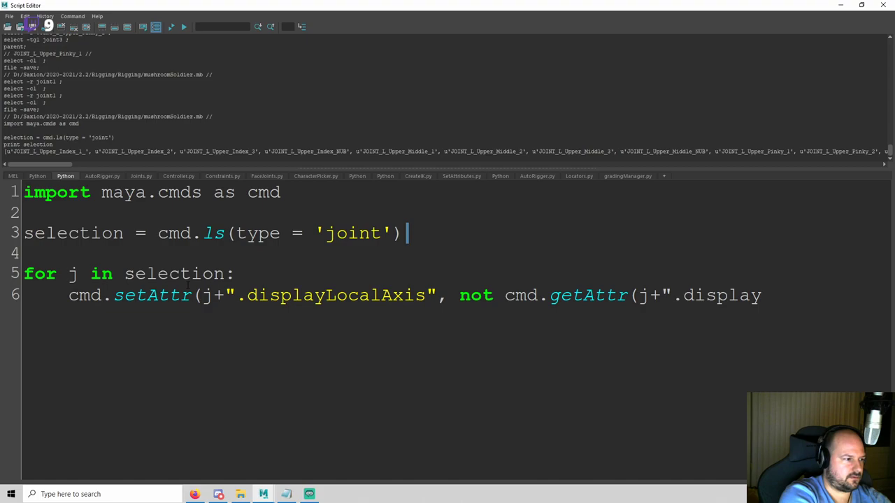
text(LocalA)
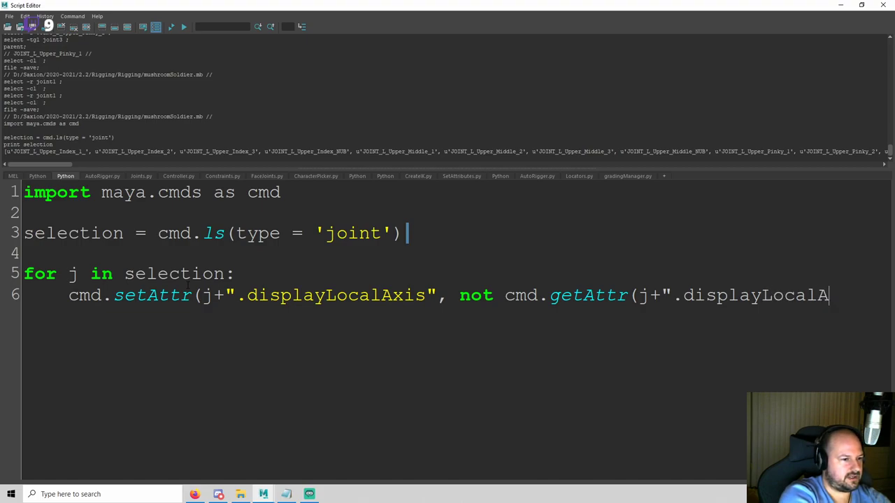
text(xis))
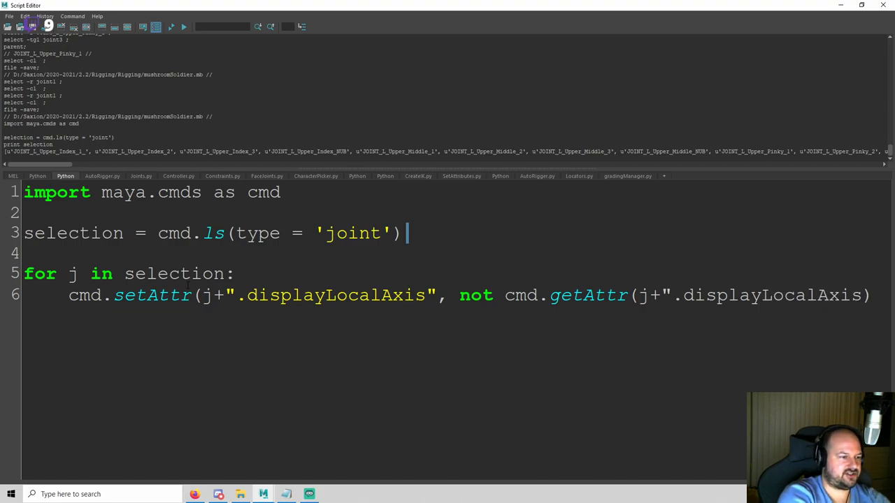
text())
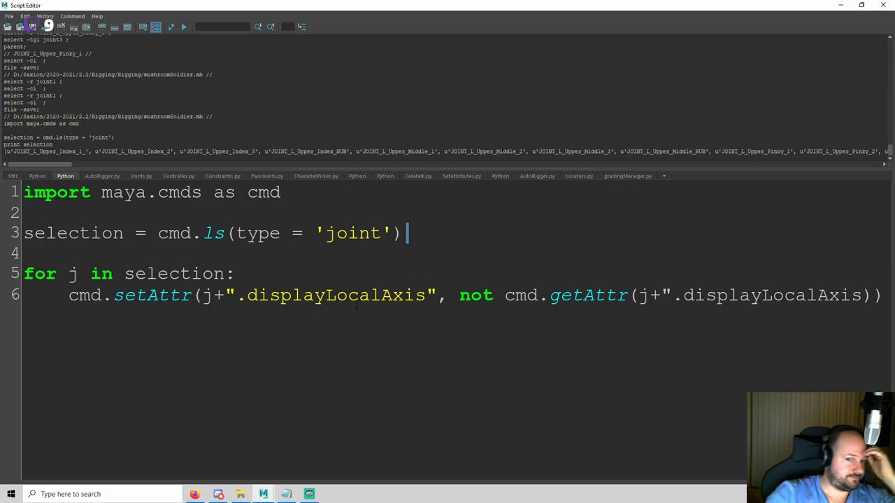
Uncover the viewport and execute the entire script, then restore the Script Editor to full size.
drag(465, 6, 471, 258)
key(ctrl+a)
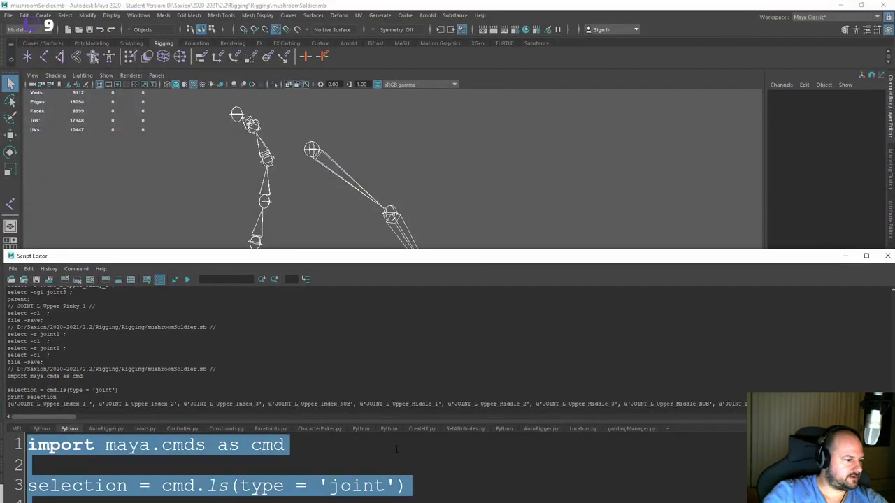
click(178, 280)
double_click(237, 256)
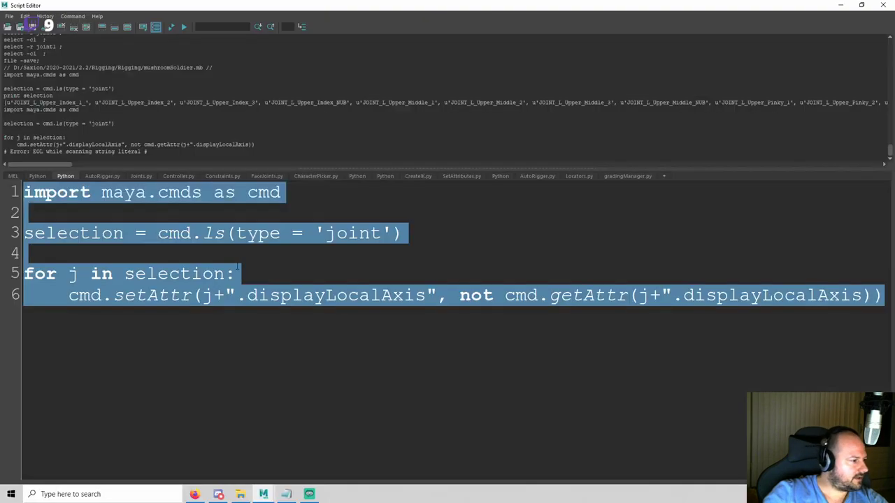
Add an unindented empty line after the setAttr line and execute the entire script again.
click(158, 273)
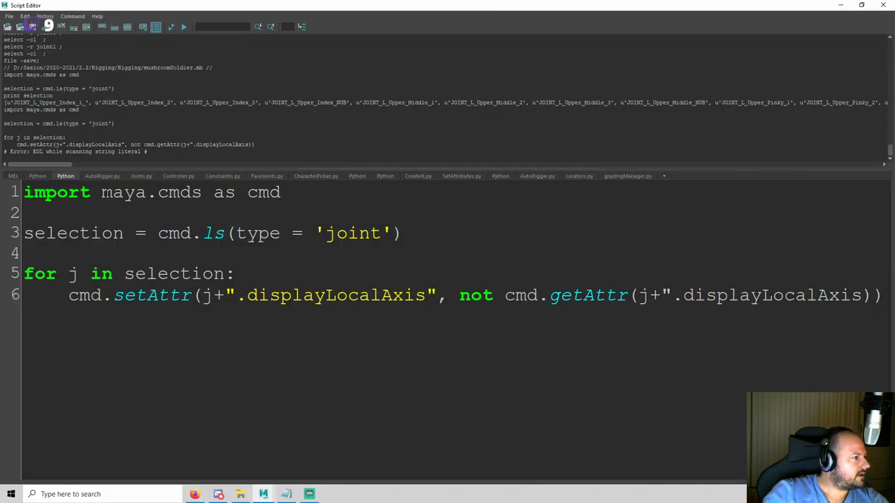
click(885, 296)
click(292, 296)
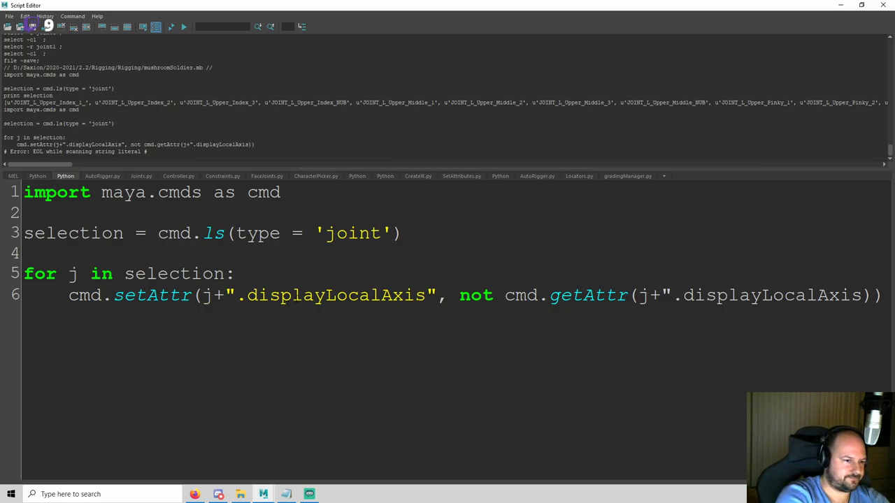
key(End)
key(Return)
key(BackSpace)
key(BackSpace)
key(BackSpace)
key(BackSpace)
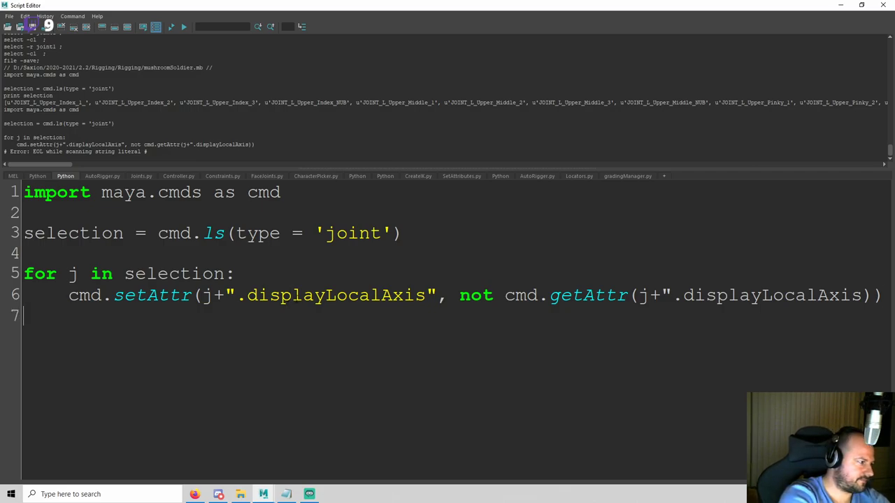
key(ctrl+a)
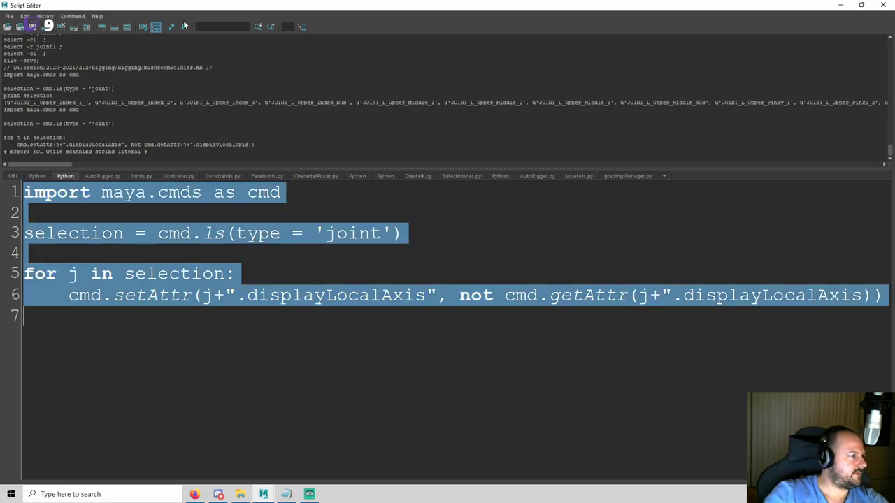
key(ctrl+Return)
Add the missing closing quote after displayLocalAxis in the getAttr call and execute the entire script.
click(168, 259)
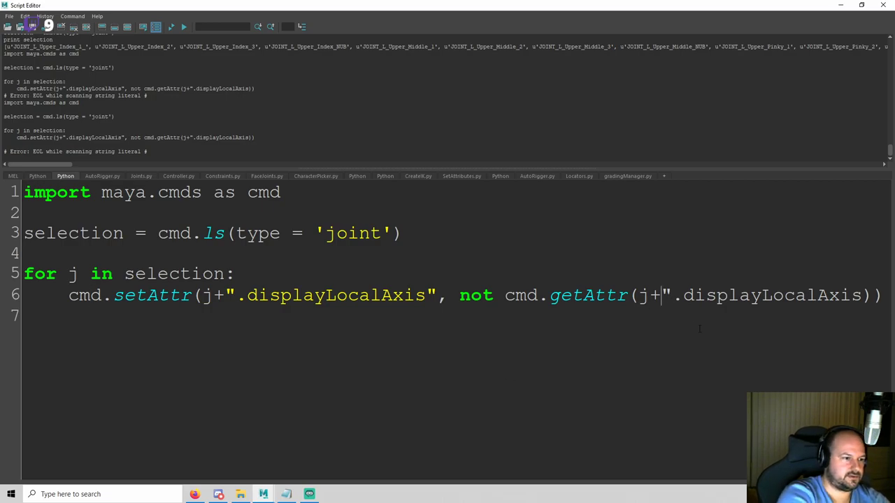
key(Left)
key(Left)
text(")
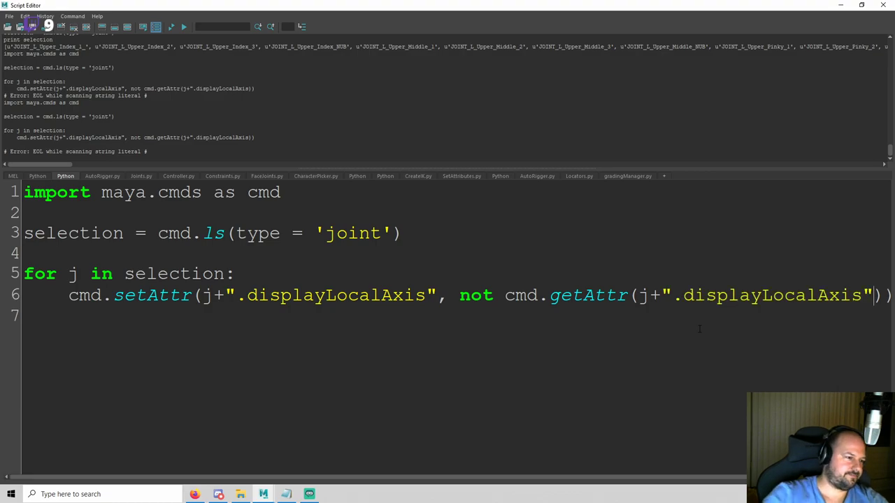
key(ctrl+a)
click(179, 29)
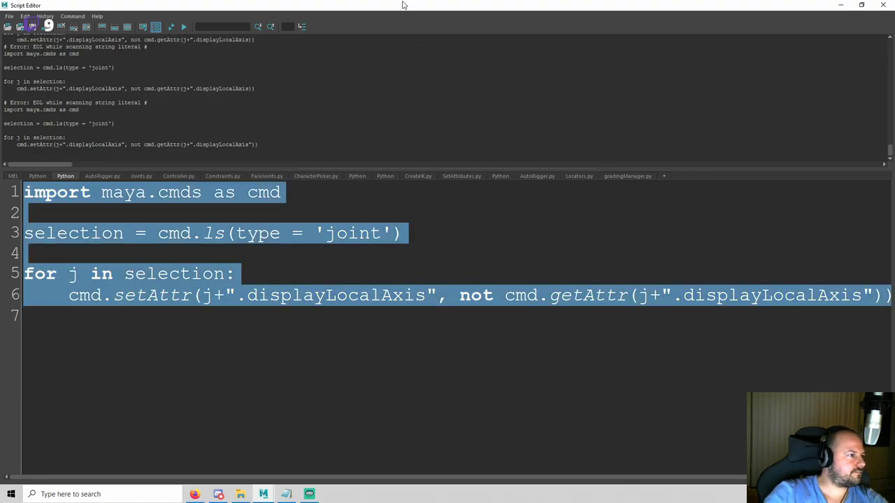
Uncover the joints in the viewport and run the script repeatedly to test toggling their local axes.
drag(403, 5, 447, 296)
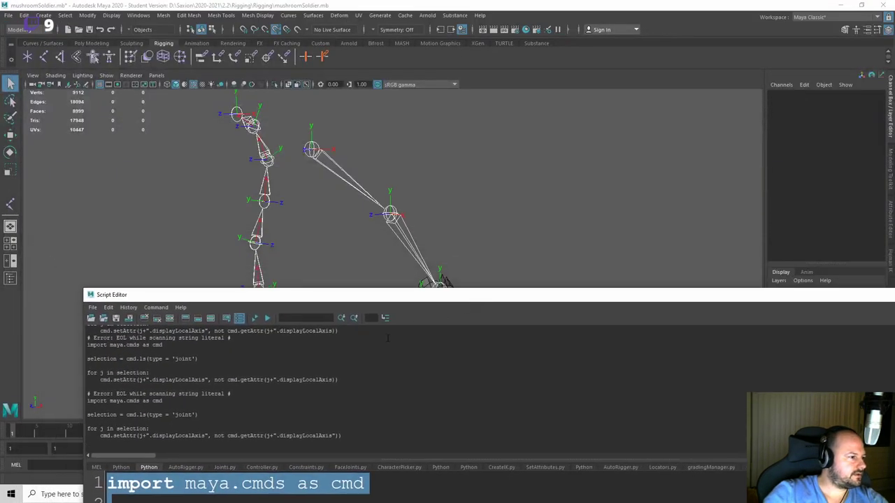
click(254, 321)
click(255, 320)
click(255, 320)
click(255, 320)
click(254, 320)
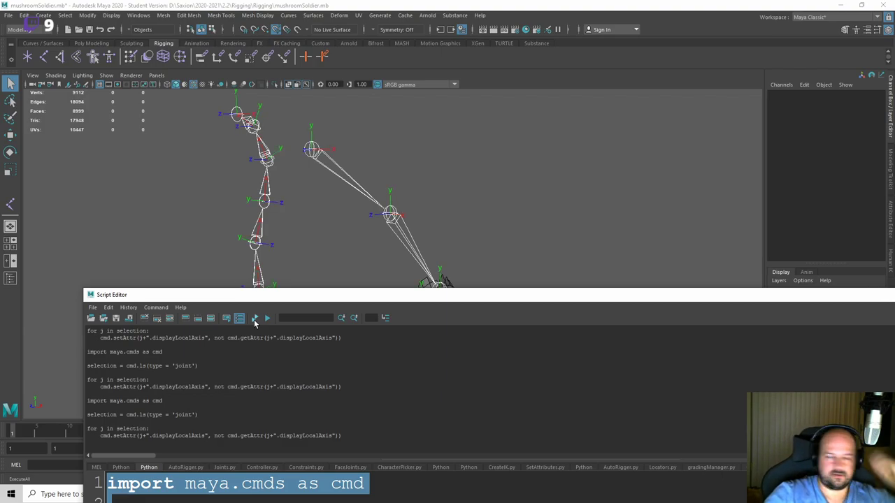
click(255, 319)
click(255, 320)
drag(309, 294, 314, 384)
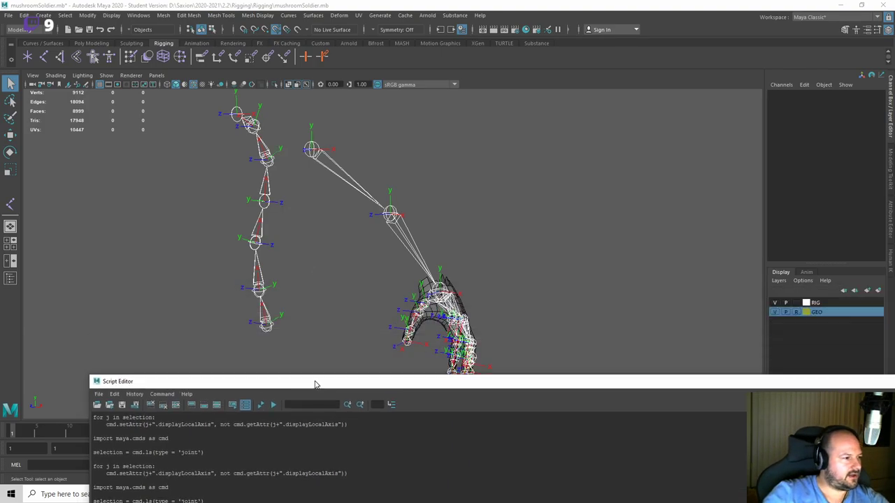
click(260, 404)
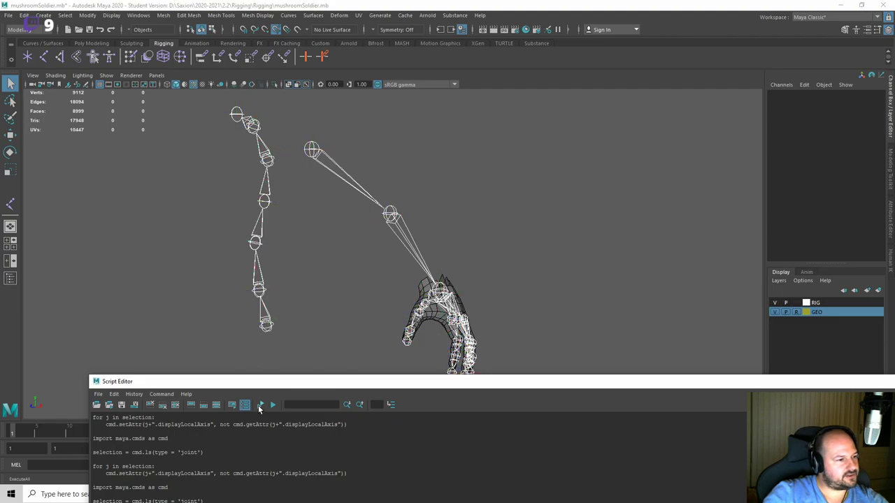
click(260, 405)
Add the selected script to the Custom shelf as a new Python button and minimize the Script Editor.
drag(280, 380, 375, 133)
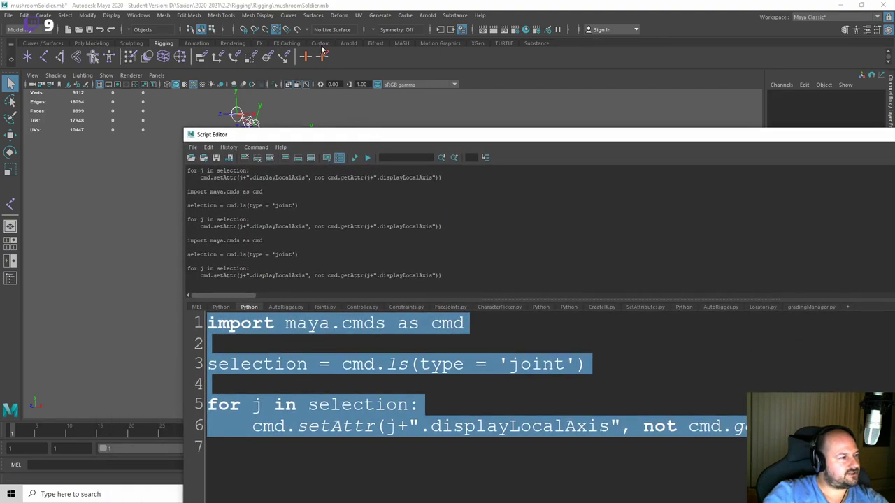
click(321, 44)
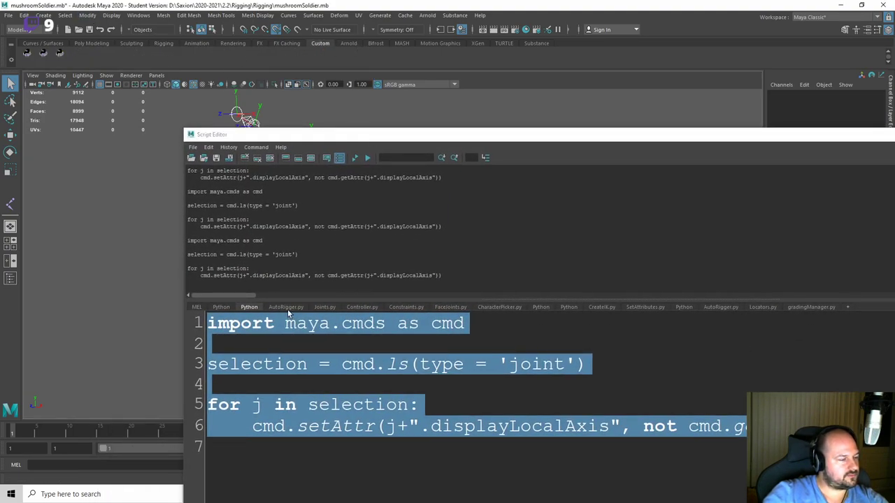
middle_drag(386, 407, 84, 55)
drag(757, 136, 538, 123)
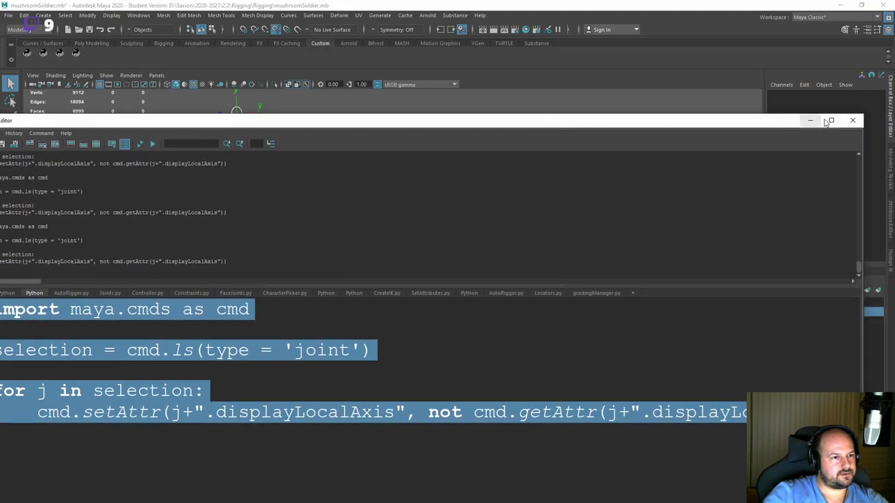
click(811, 124)
Test the new Custom shelf script by toggling the joints' local axes repeatedly.
click(75, 53)
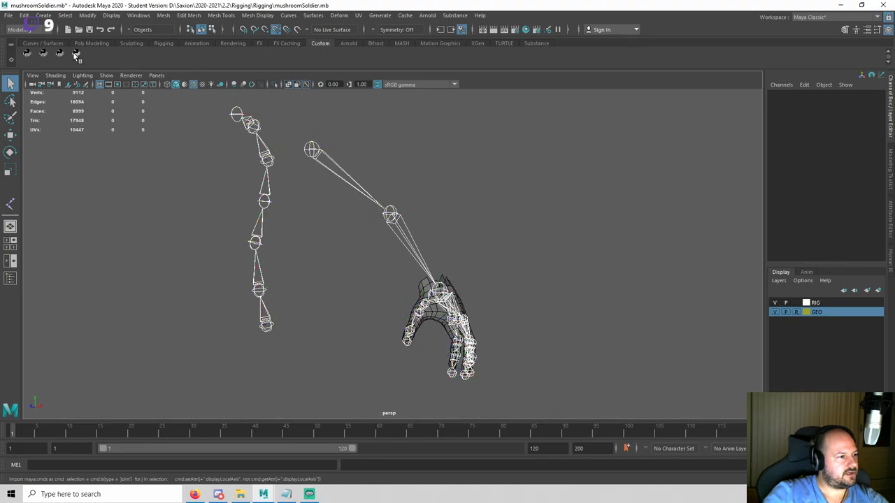
click(75, 54)
click(75, 55)
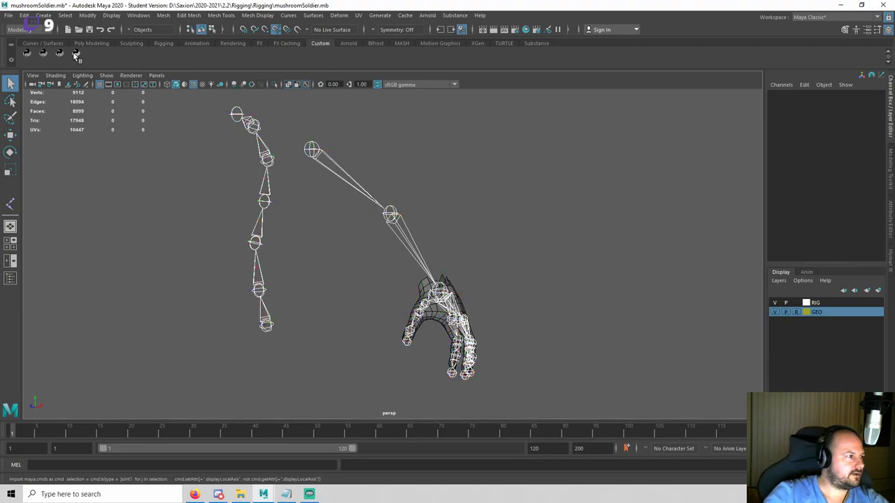
click(74, 54)
click(74, 55)
click(75, 55)
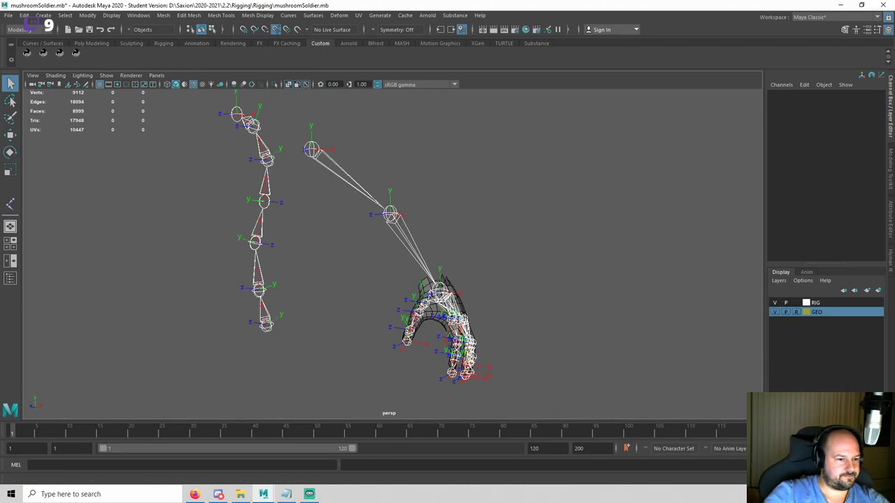
click(286, 494)
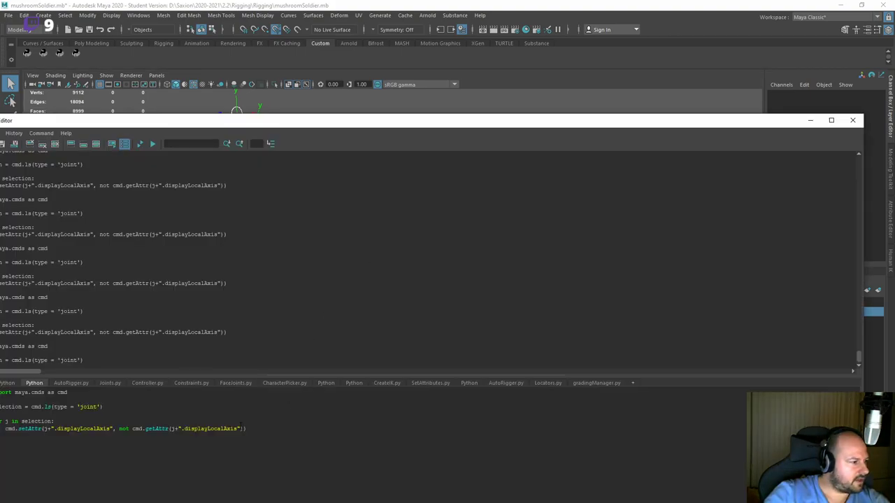
key(ctrl+a)
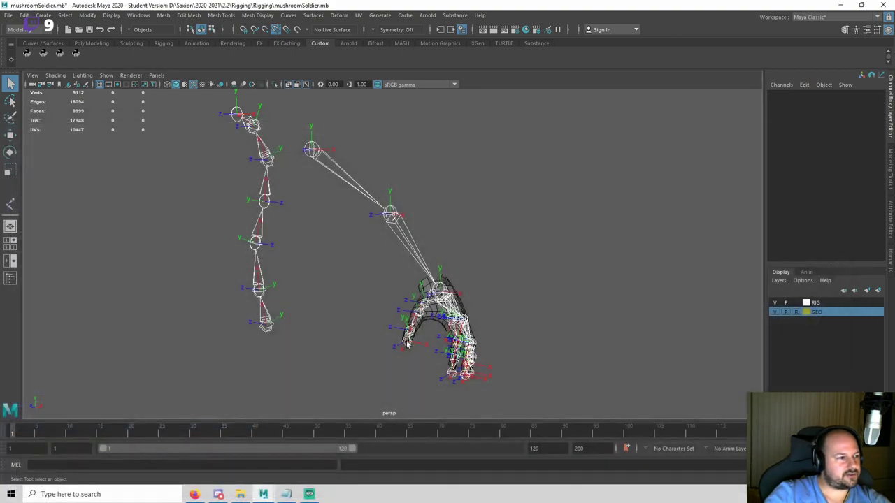
click(852, 121)
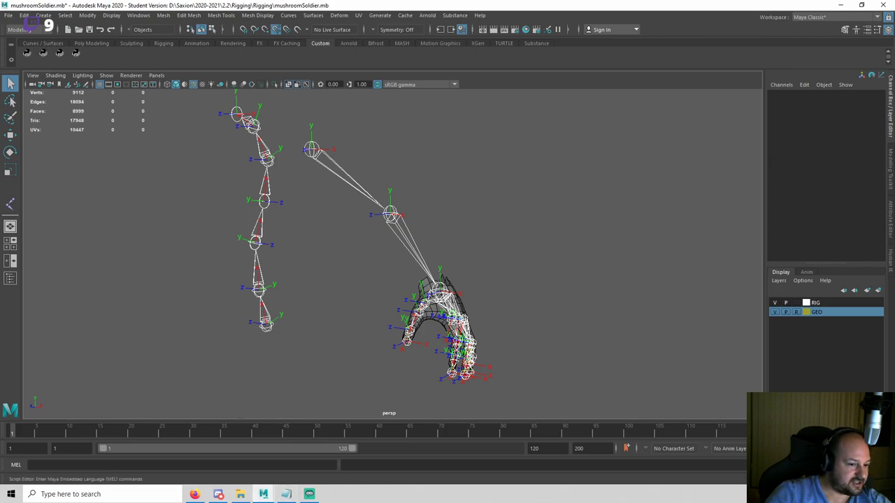
Save the entire local axis toggle script as a Python file named DisplayAxis in the Bureaublad folder.
click(285, 494)
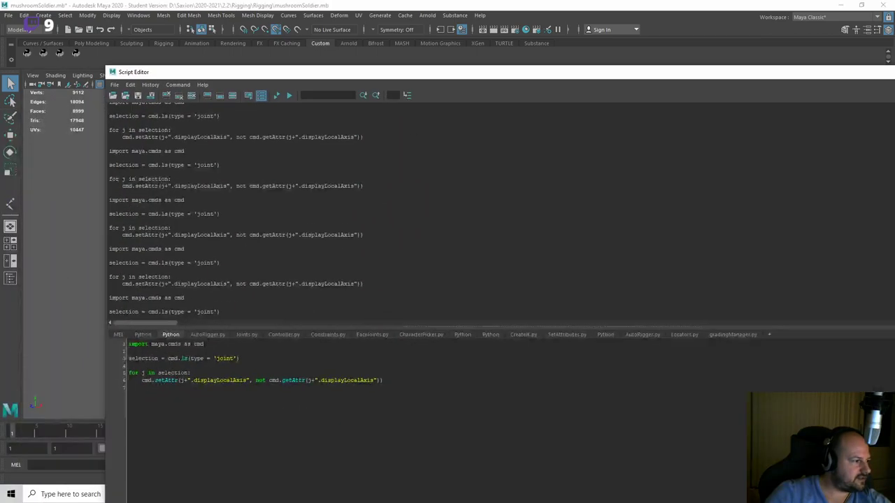
key(ctrl+a)
click(114, 85)
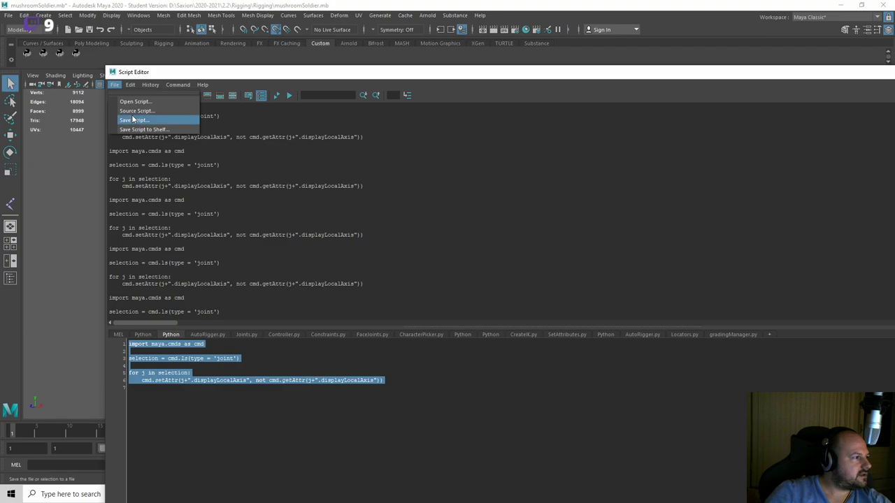
click(133, 119)
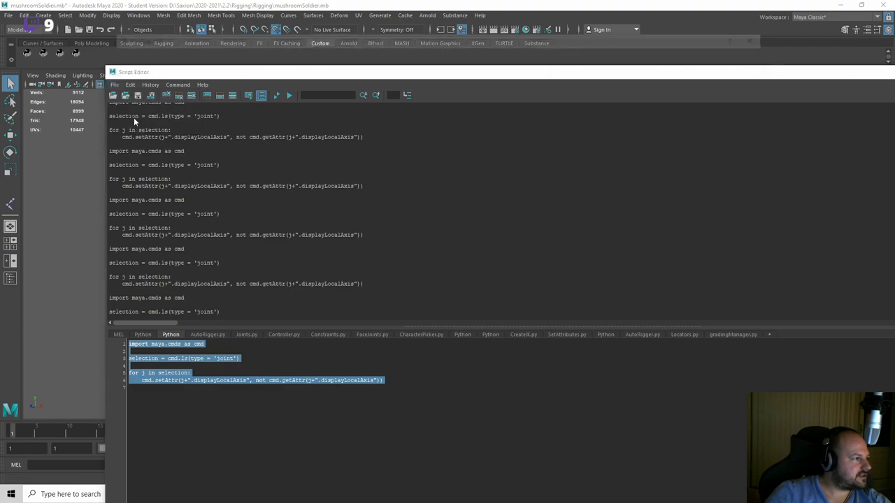
click(130, 78)
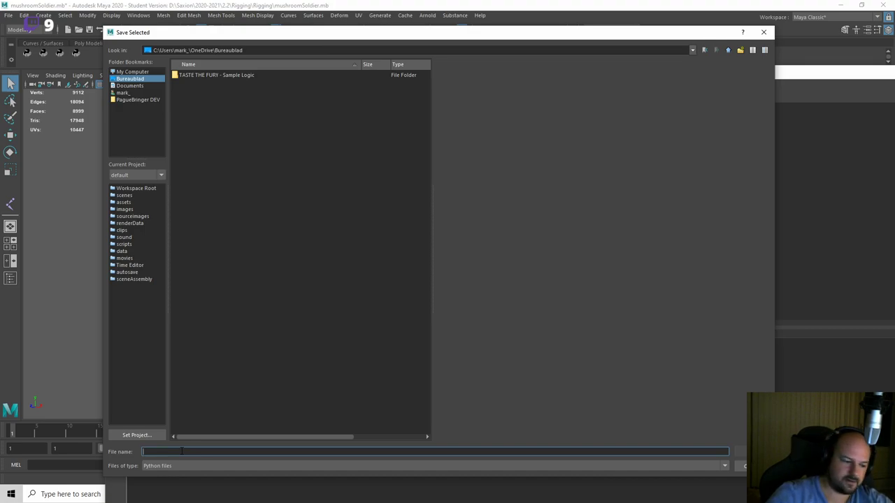
text(Displa)
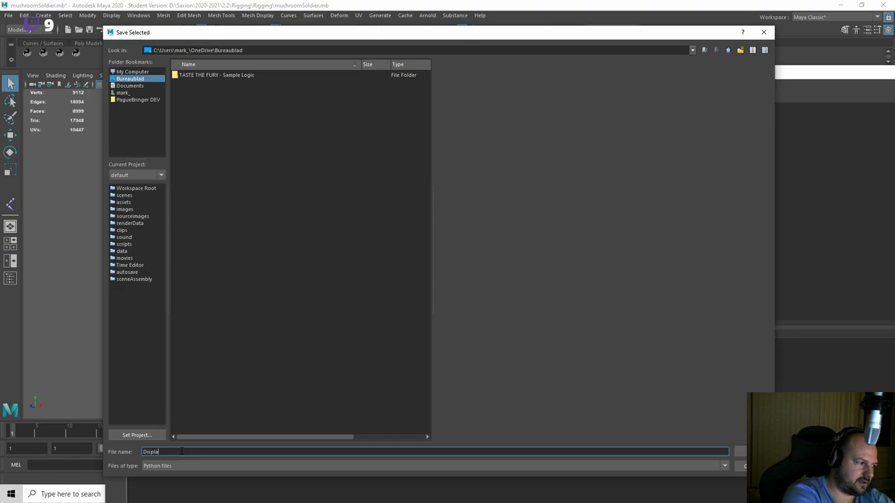
text(y)
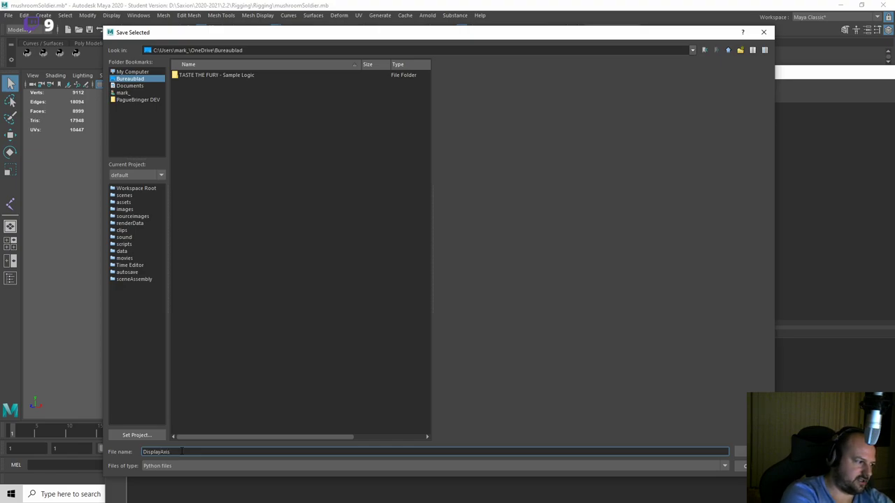
text(Axis)
key(Return)
drag(691, 74, 624, 51)
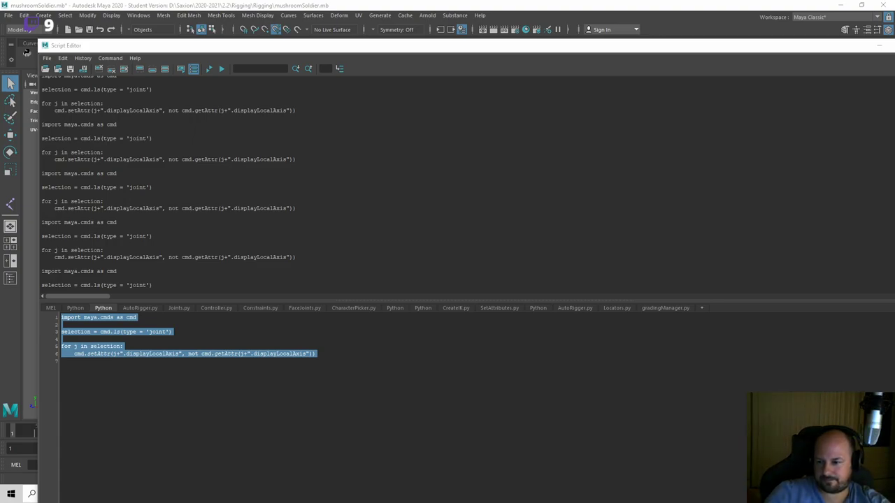
click(471, 384)
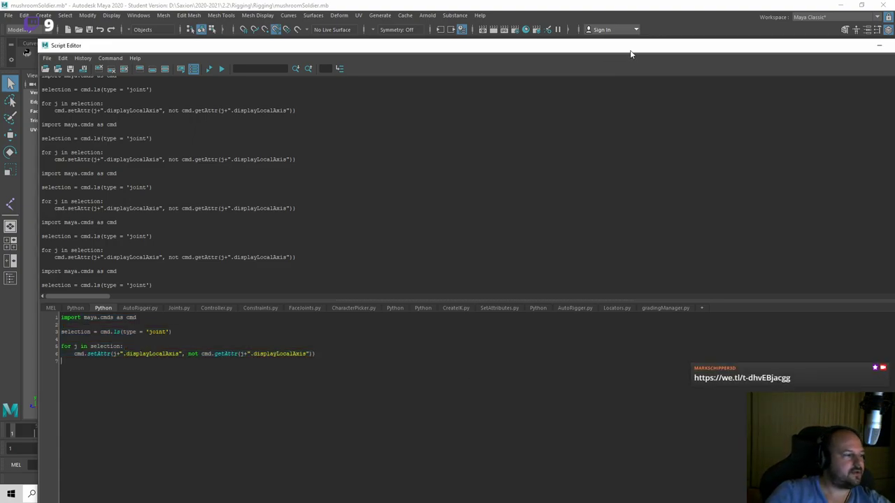
drag(629, 54, 531, 59)
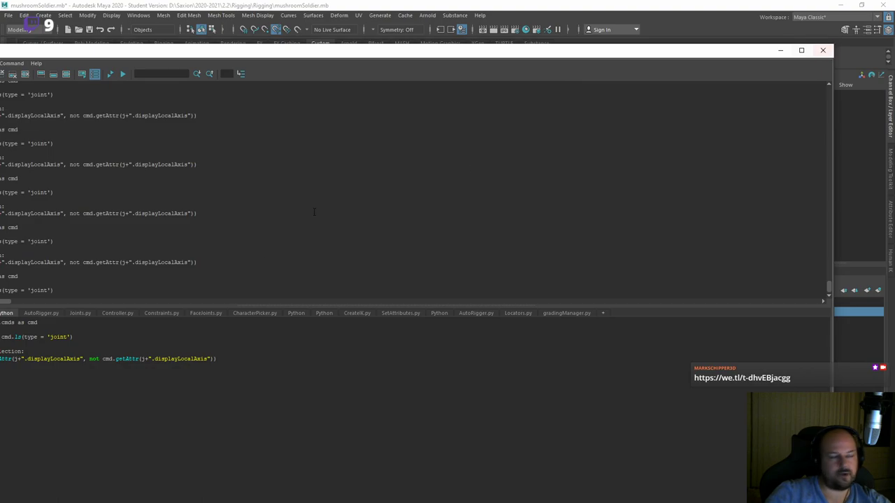
click(822, 49)
click(887, 465)
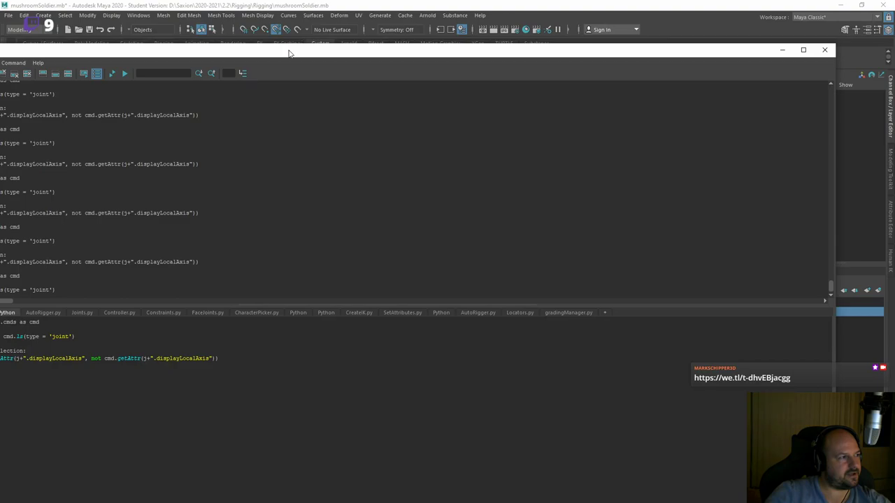
drag(287, 51, 385, 50)
click(58, 59)
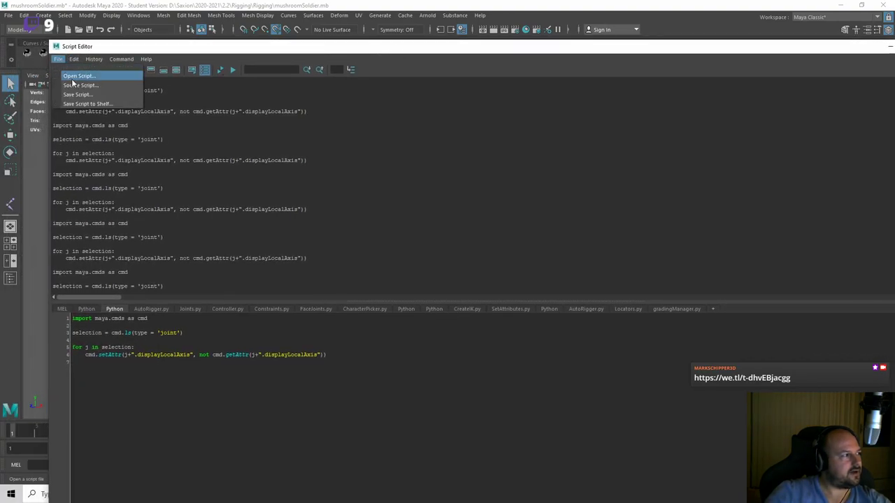
click(75, 85)
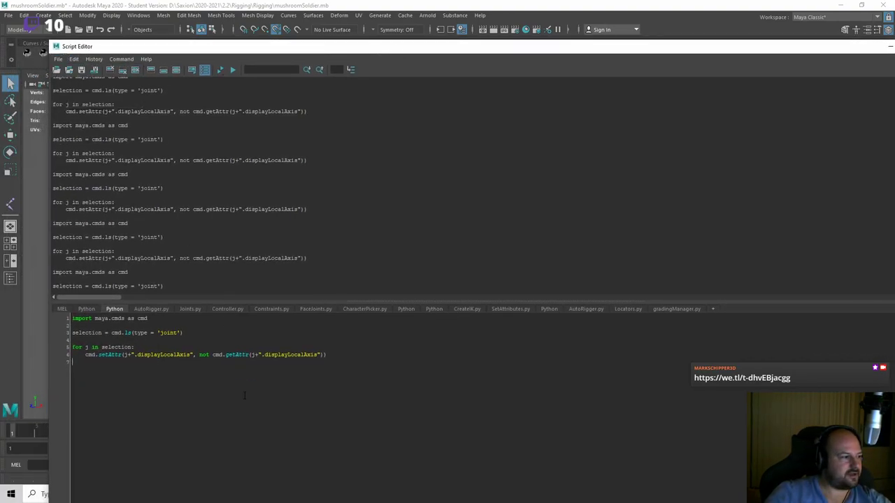
key(ctrl+a)
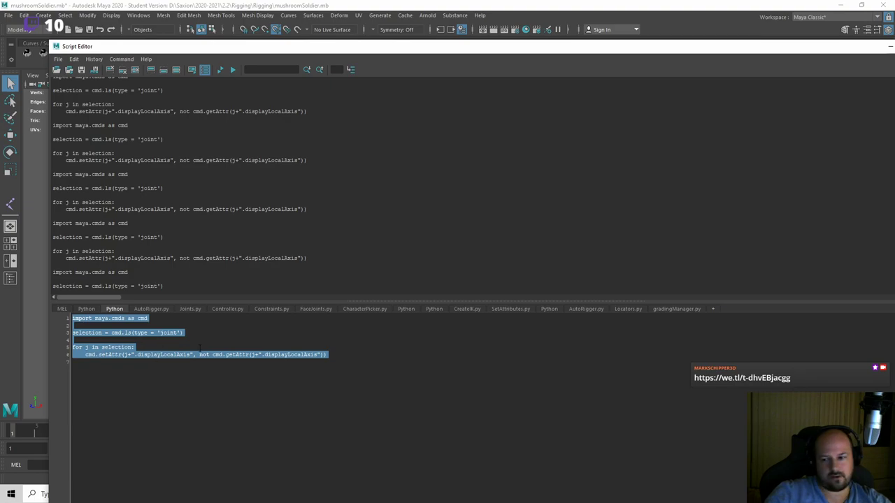
Close the Script Editor to uncover the joints in the viewport.
drag(344, 47, 580, 55)
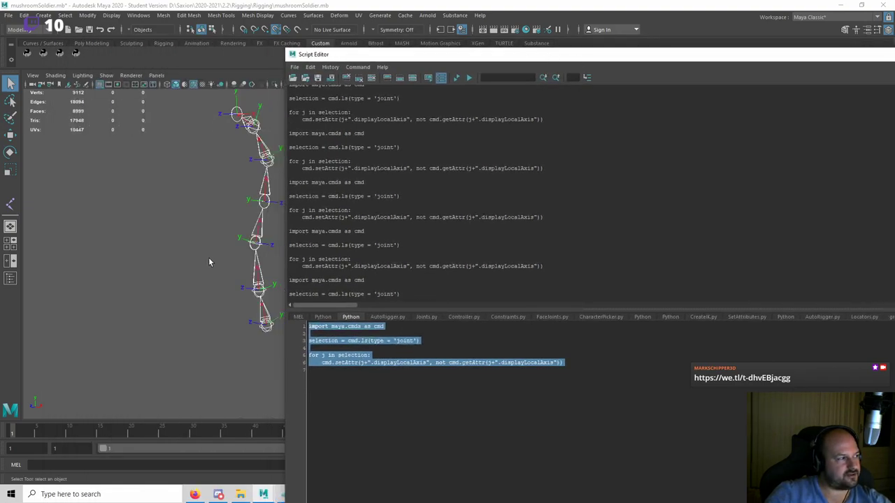
drag(699, 65, 363, 64)
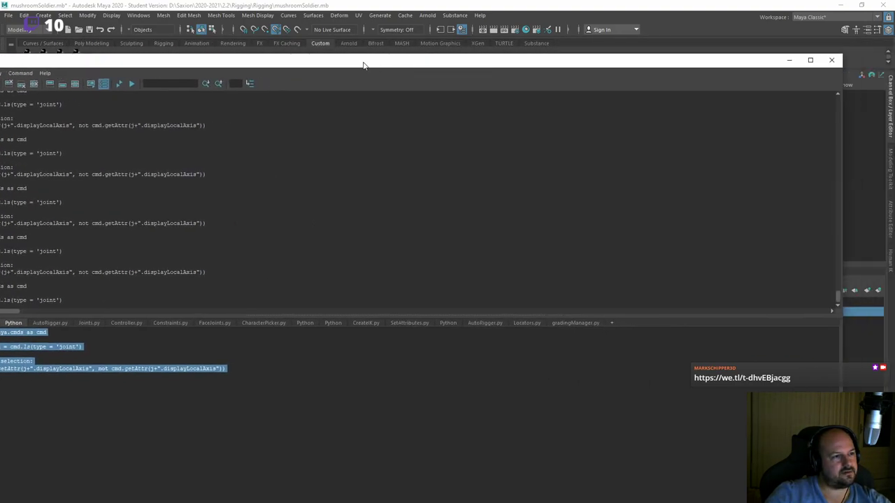
click(833, 58)
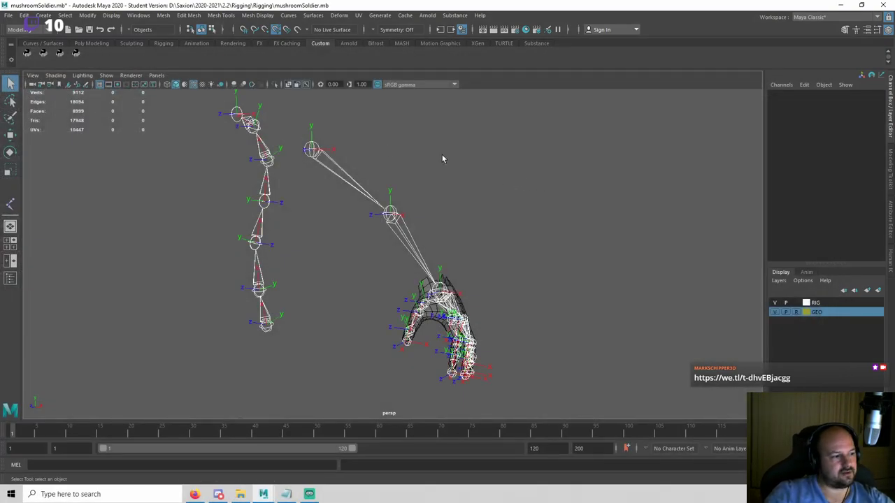
Select the arm's root joint, switch to the Rigging menu set and run Orient Joint on the arm and hand chain.
alt+drag(442, 154, 411, 196)
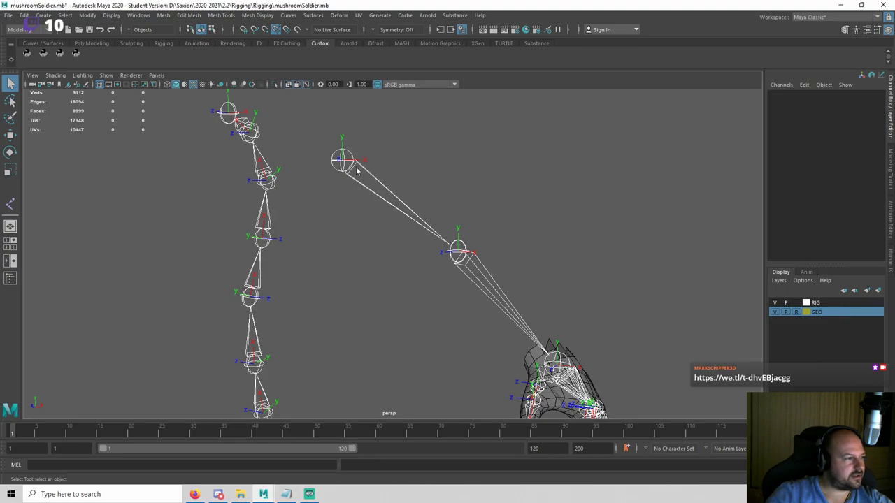
key(e)
key(w)
drag(299, 135, 411, 200)
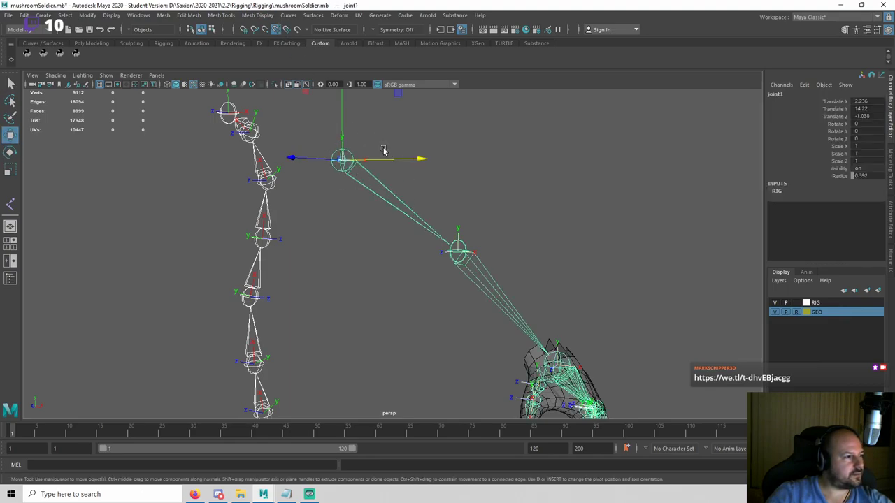
key(q)
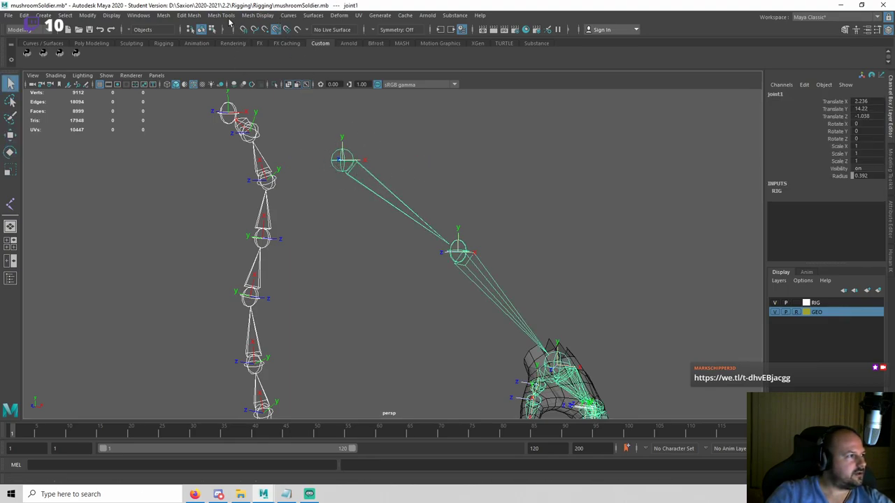
click(21, 29)
click(24, 49)
click(174, 15)
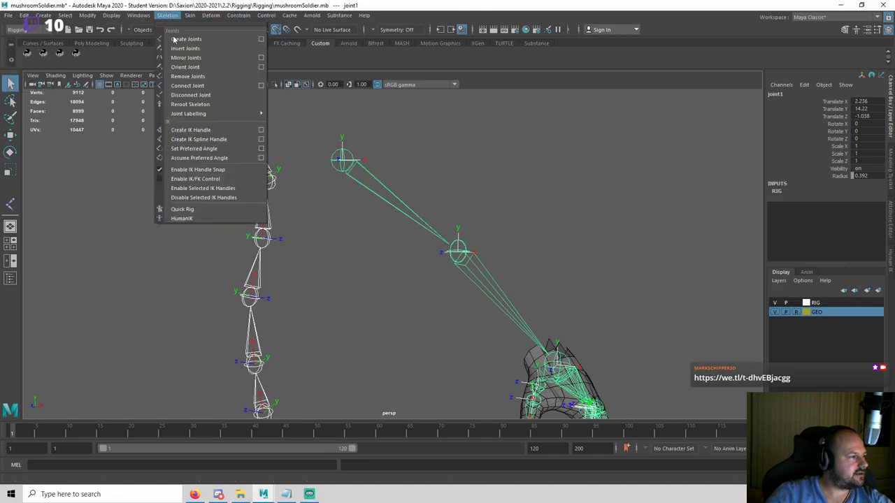
click(202, 67)
Inspect the finger joints' local axes, then open the Outliner and expand the whole hierarchy under joint1.
alt+drag(341, 185, 314, 192)
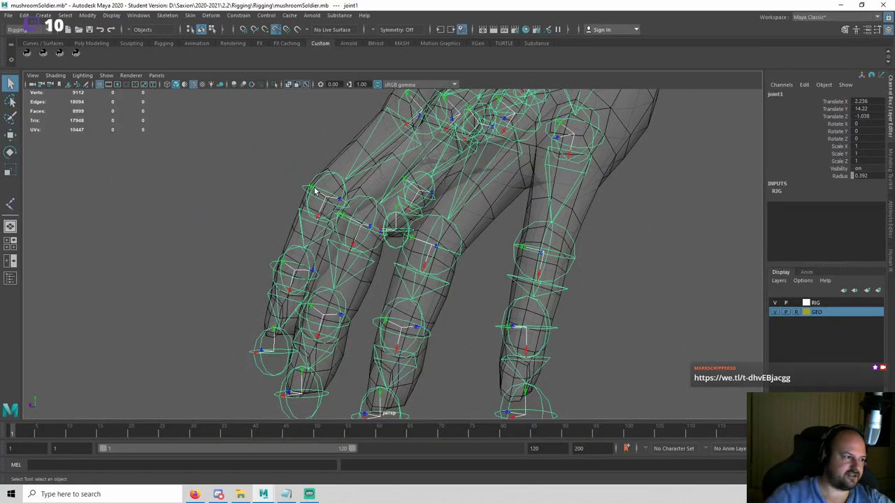
scroll(409, 263, up, 5)
scroll(414, 263, down, 5)
alt+drag(413, 262, 489, 274)
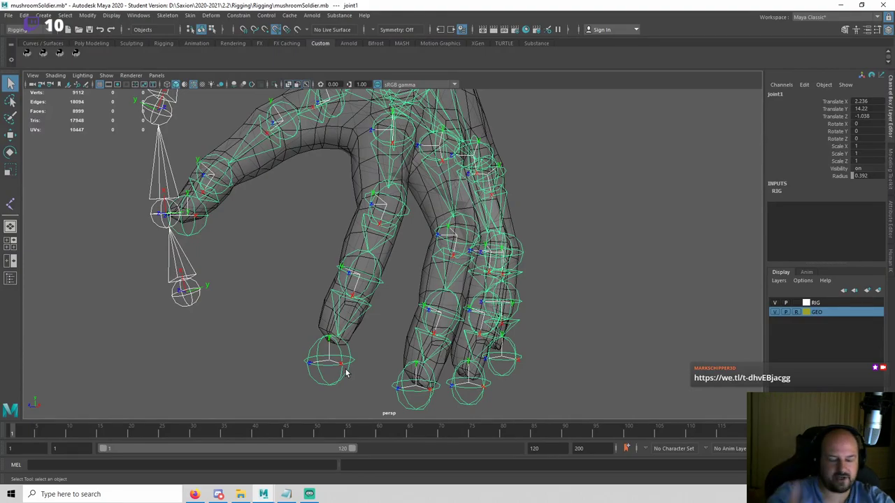
alt+drag(440, 354, 419, 207)
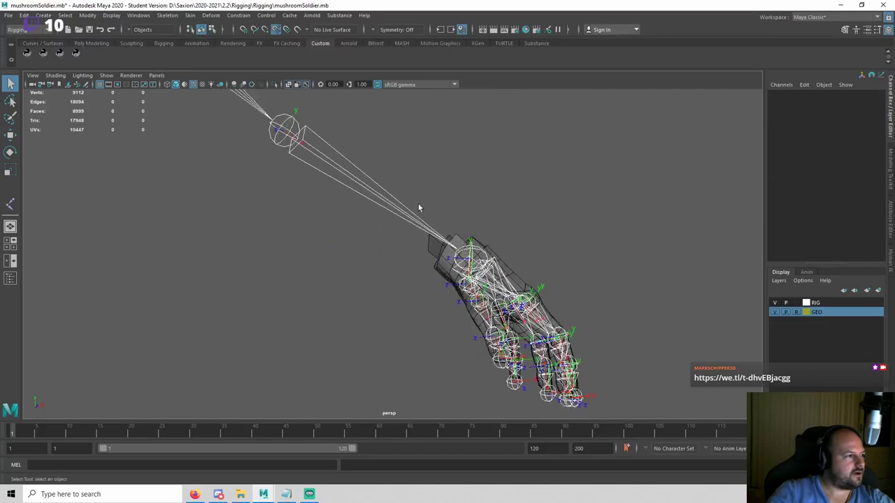
click(139, 14)
click(140, 127)
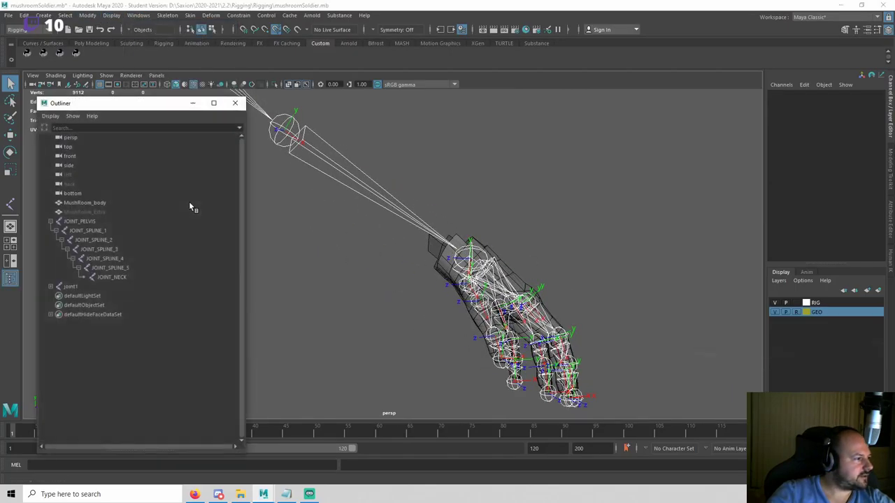
shift+click(51, 287)
Rename the arm's root joint, joint1, as JOINT_L_Upper_UpperArm.
click(90, 288)
alt+right_drag(489, 308, 438, 223)
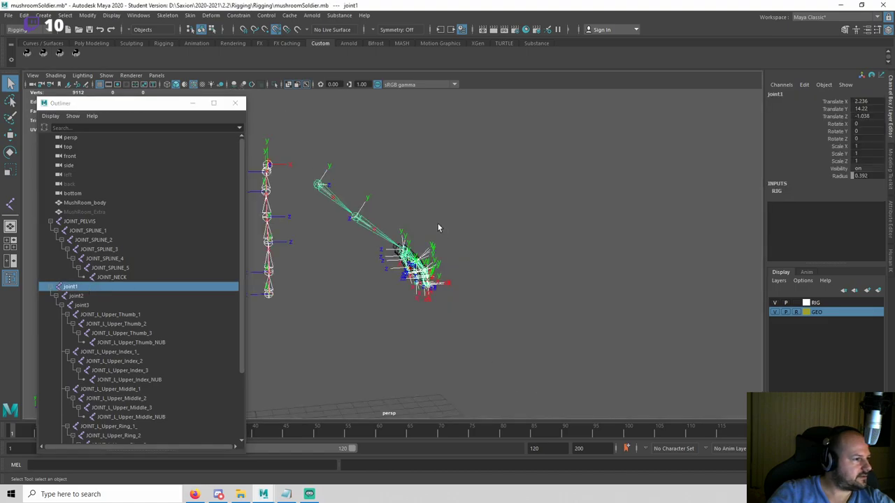
alt+middle_drag(437, 224, 510, 272)
alt+right_drag(459, 201, 505, 318)
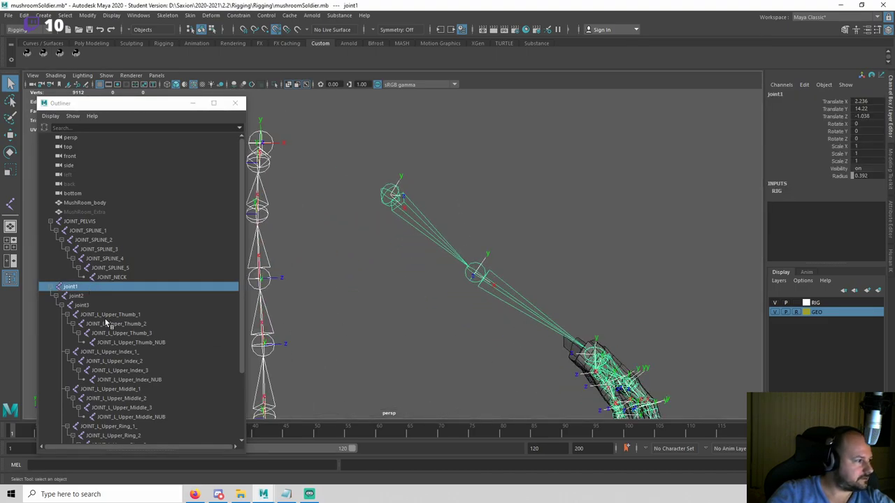
click(794, 98)
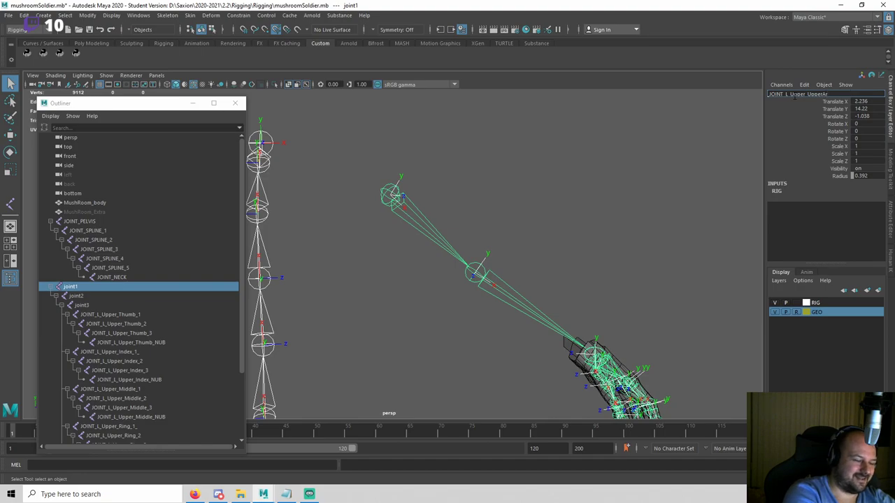
text(JOINT_L_Upper_UpperArm)
key(Return)
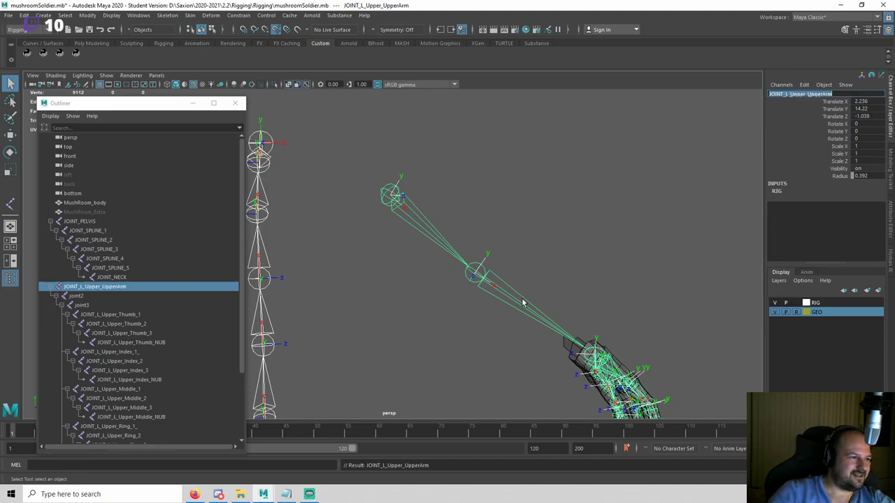
Rename the elbow joint, joint2, as JOINT_L_Upper_LowerArm and save the scene.
key(Down)
double_click(805, 95)
text(JOINT_L_Upper_UpperArm)
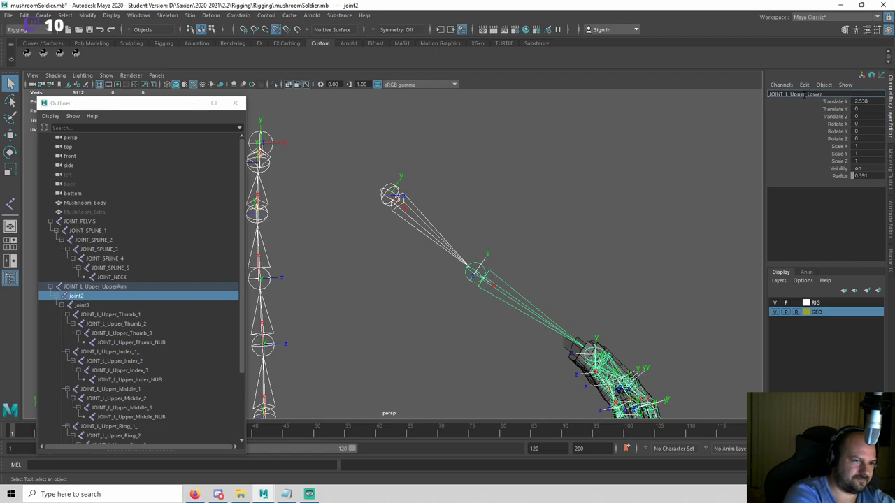
key(Return)
click(569, 133)
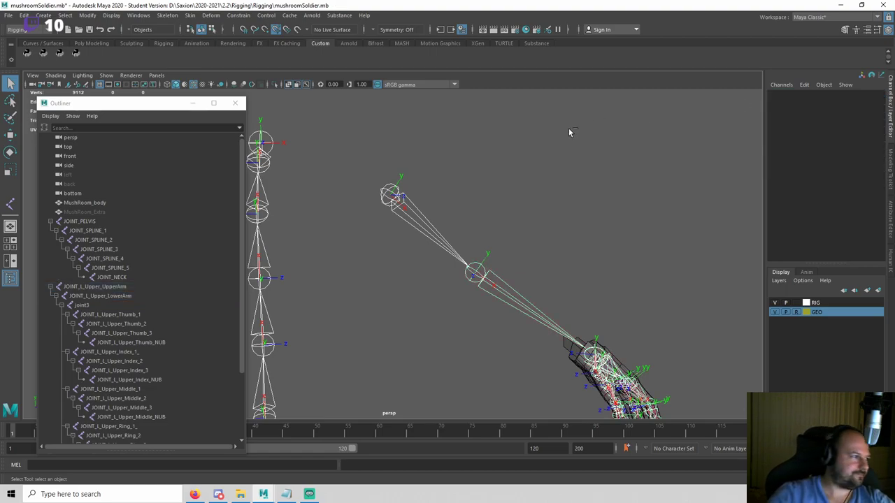
key(ctrl+s)
key(Return)
Rename joint3, the parent of the finger joints, as JOINT_L_Upper_Wrist and save the scene.
click(82, 306)
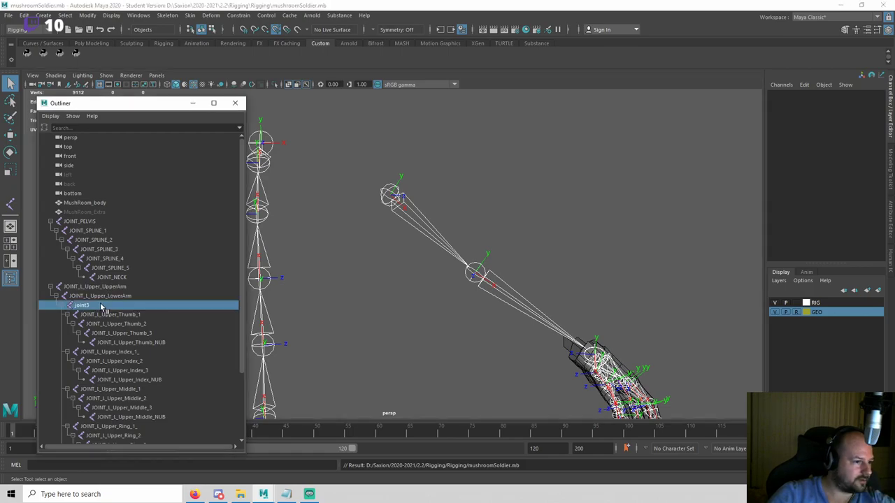
double_click(796, 95)
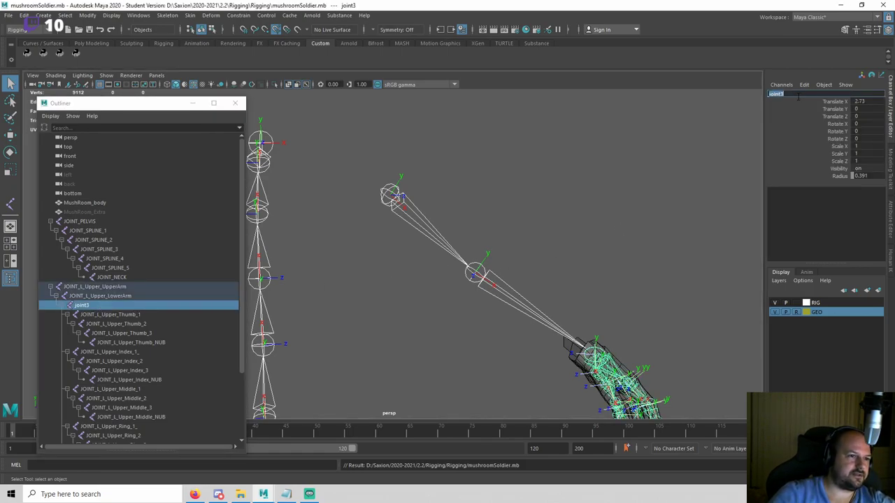
text(JOINT_L_Upper_UpperArm)
key(BackSpace)
key(BackSpace)
key(BackSpace)
key(BackSpace)
key(BackSpace)
key(BackSpace)
key(BackSpace)
key(BackSpace)
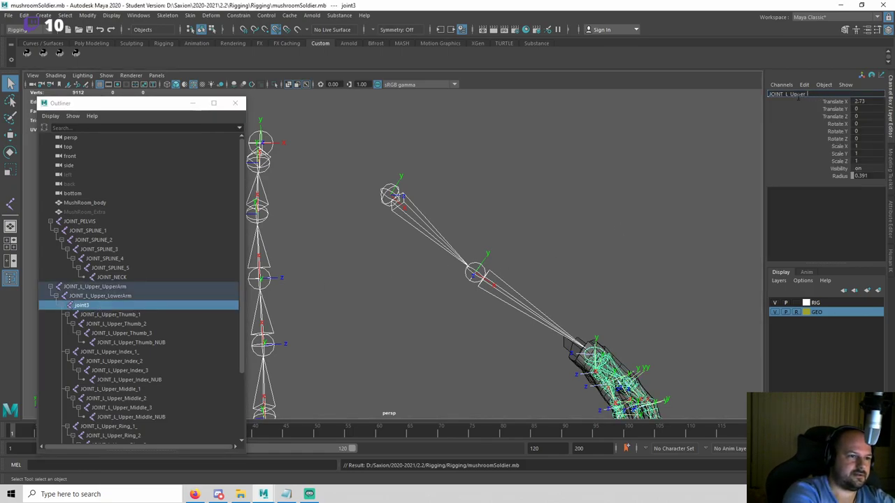
text(Wrist)
key(Return)
click(609, 213)
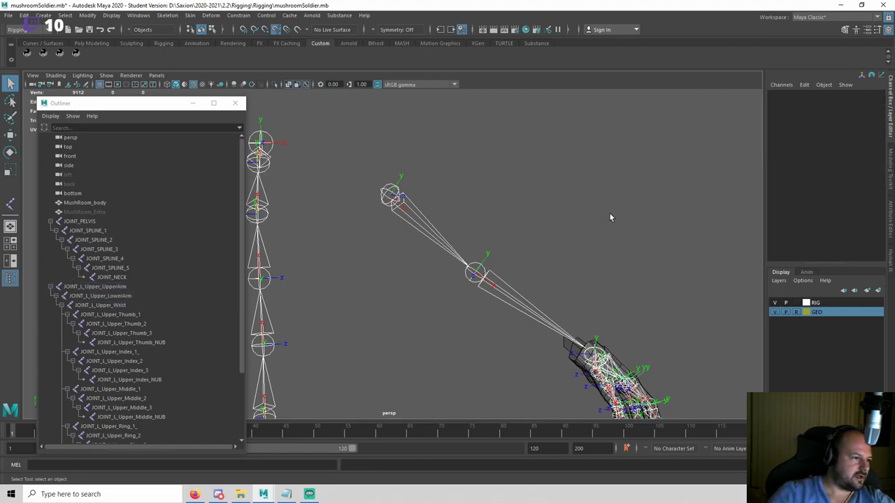
alt+drag(609, 213, 510, 190)
key(ctrl+s)
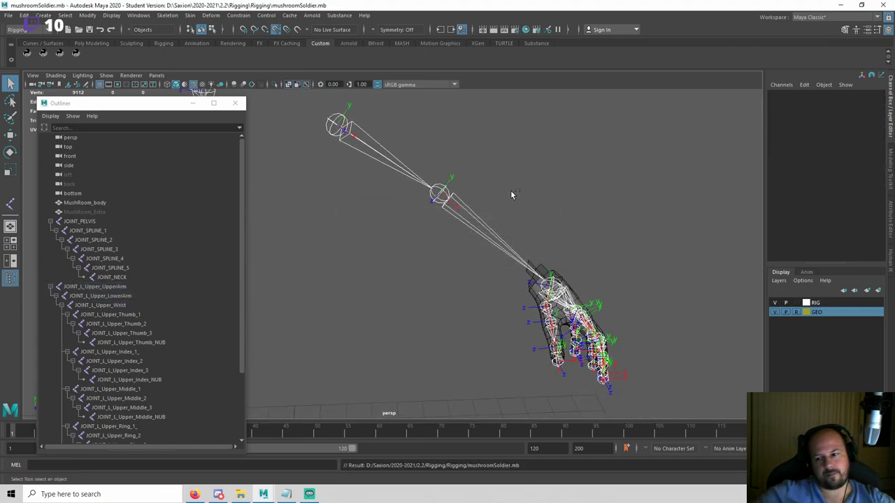
Close the Outliner and frame the left forearm between the elbow and wrist joints.
click(234, 104)
alt+middle_drag(497, 212, 430, 210)
alt+right_drag(430, 210, 477, 211)
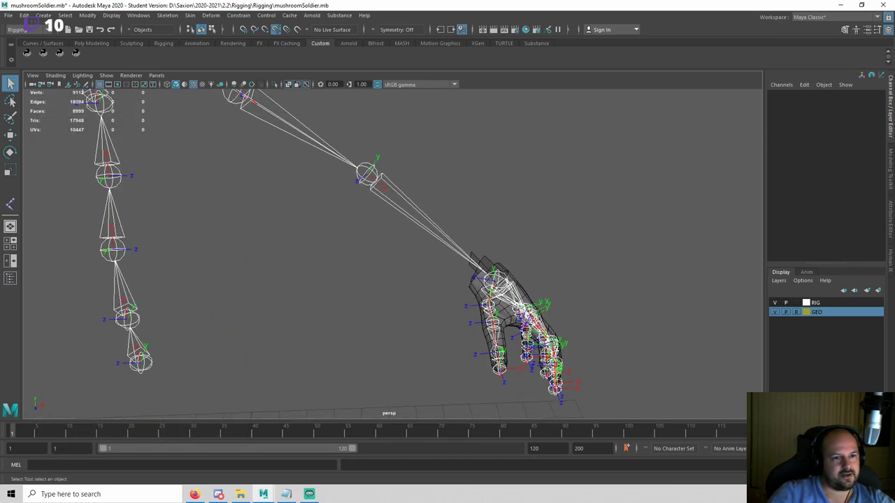
click(384, 155)
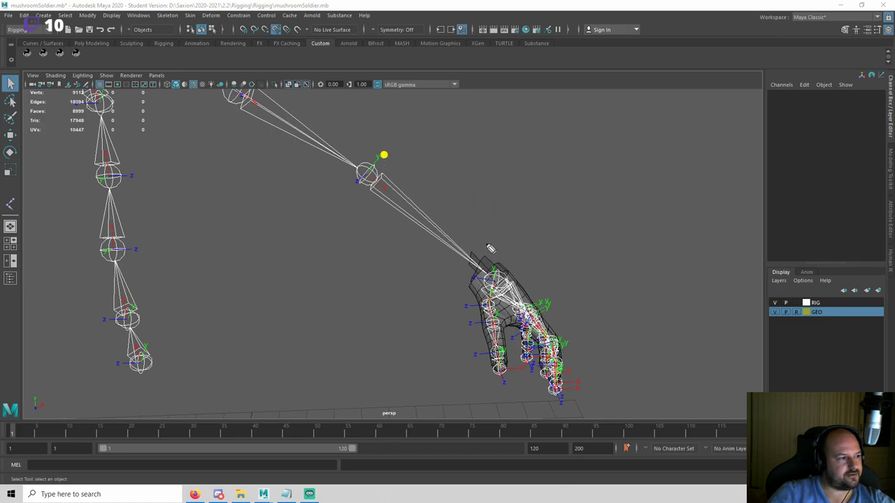
click(508, 260)
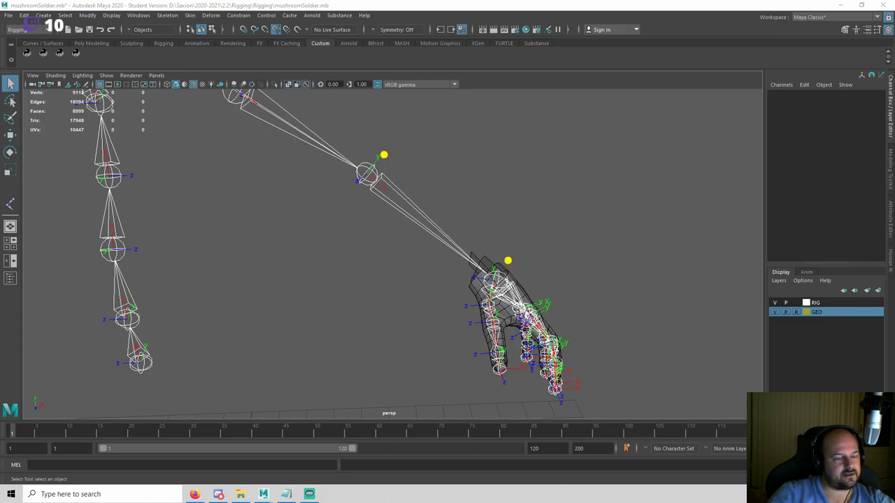
click(447, 200)
click(475, 230)
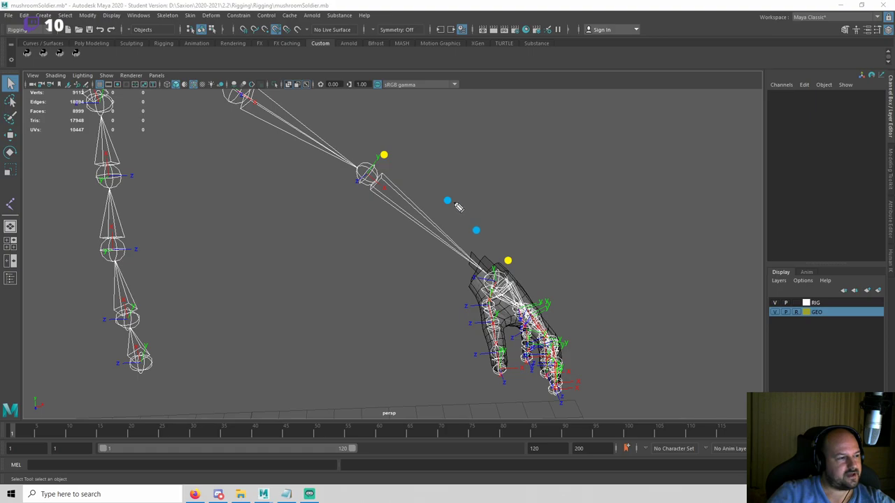
click(413, 176)
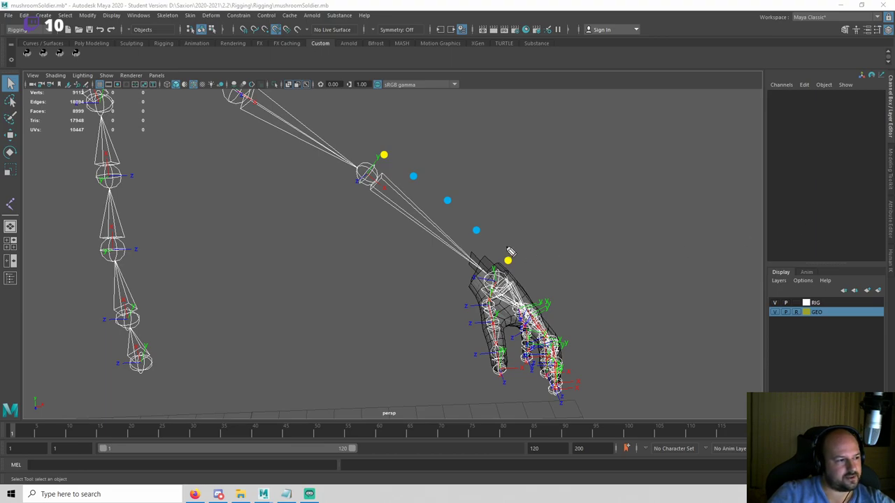
mouse_move(511, 252)
mouse_down()
mouse_move(495, 259)
mouse_move(520, 264)
mouse_move(508, 250)
mouse_up()
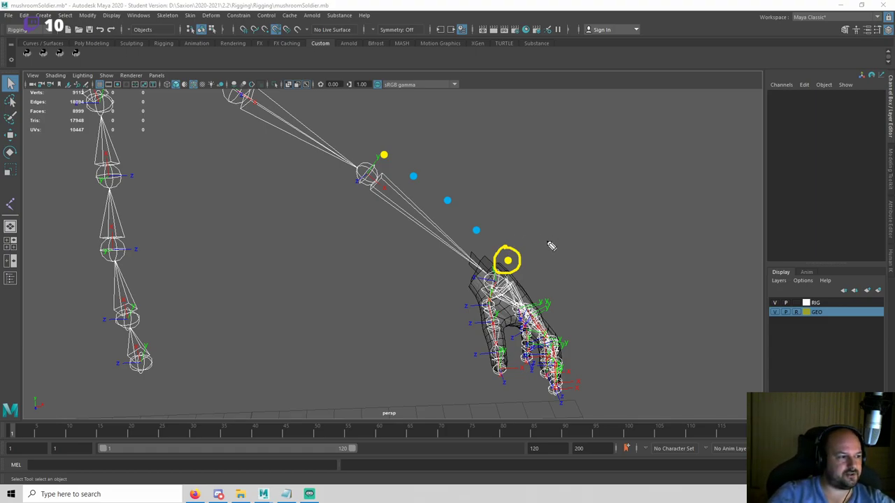
mouse_move(538, 243)
mouse_down()
mouse_move(538, 267)
mouse_move(573, 264)
mouse_move(566, 243)
mouse_up()
mouse_move(597, 241)
mouse_down()
mouse_move(607, 266)
mouse_move(600, 241)
mouse_up()
drag(665, 223, 632, 285)
mouse_move(640, 225)
mouse_down()
mouse_move(643, 244)
mouse_move(664, 258)
mouse_up()
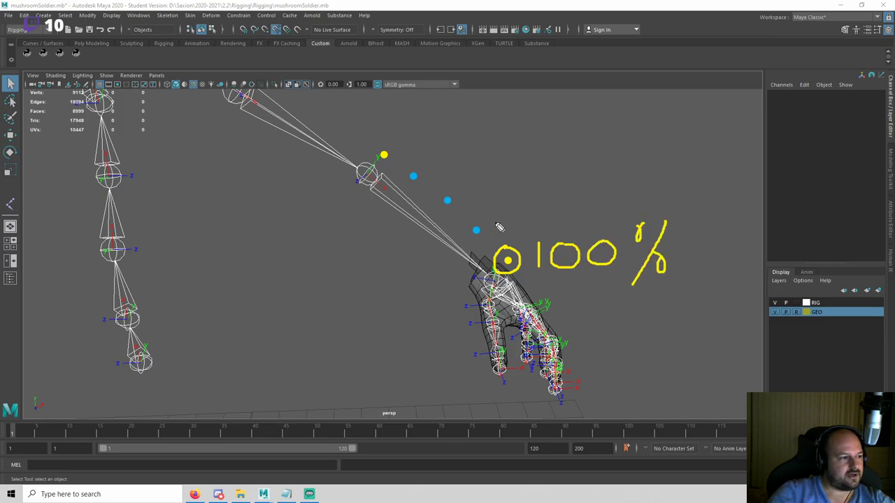
mouse_move(495, 224)
mouse_down()
mouse_move(521, 196)
mouse_move(531, 204)
mouse_move(569, 159)
mouse_up()
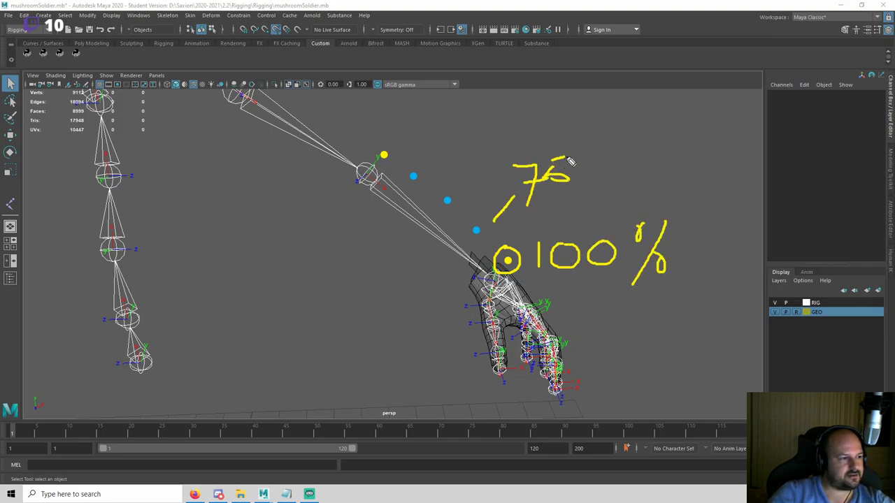
mouse_move(458, 188)
mouse_down()
mouse_move(465, 147)
mouse_move(492, 117)
mouse_up()
drag(499, 119, 498, 121)
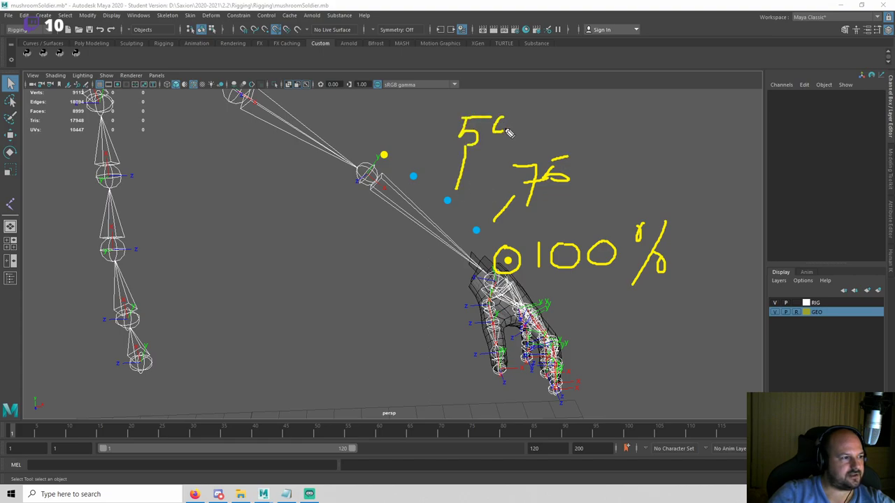
mouse_move(417, 162)
mouse_down()
mouse_move(419, 126)
mouse_move(443, 107)
mouse_up()
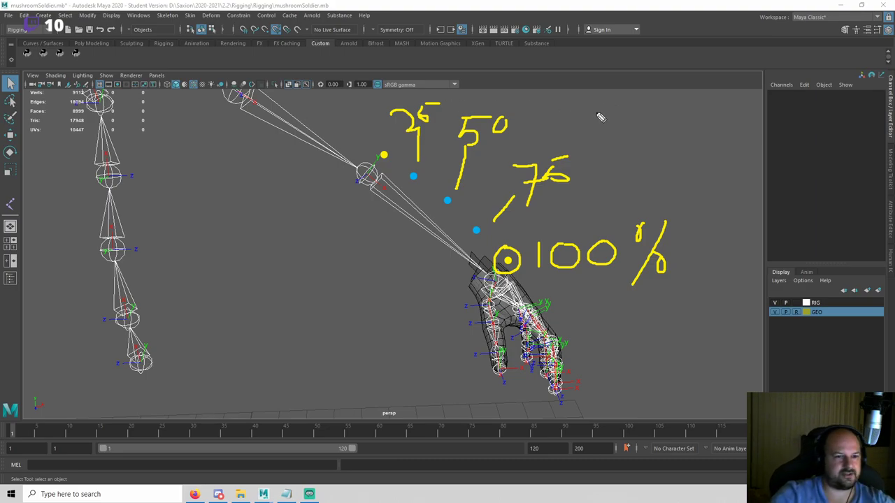
key(ctrl+shift+7)
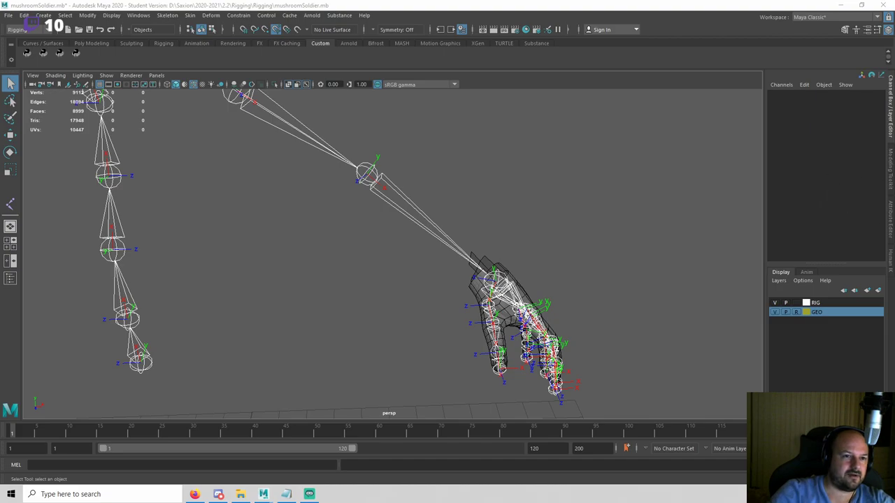
Save the scene over the existing mushroomSoldier.mb file.
alt+drag(499, 235, 545, 223)
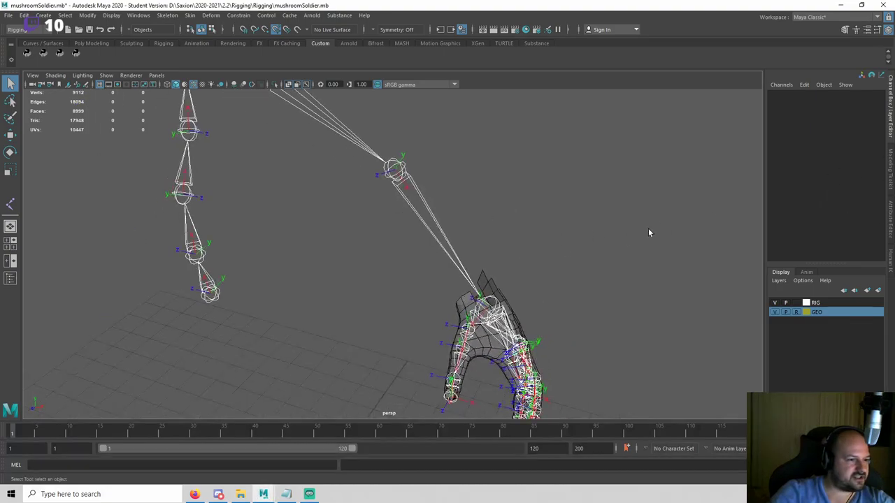
key(ctrl+s)
key(Return)
scroll(473, 285, down, 3)
alt+drag(473, 285, 498, 274)
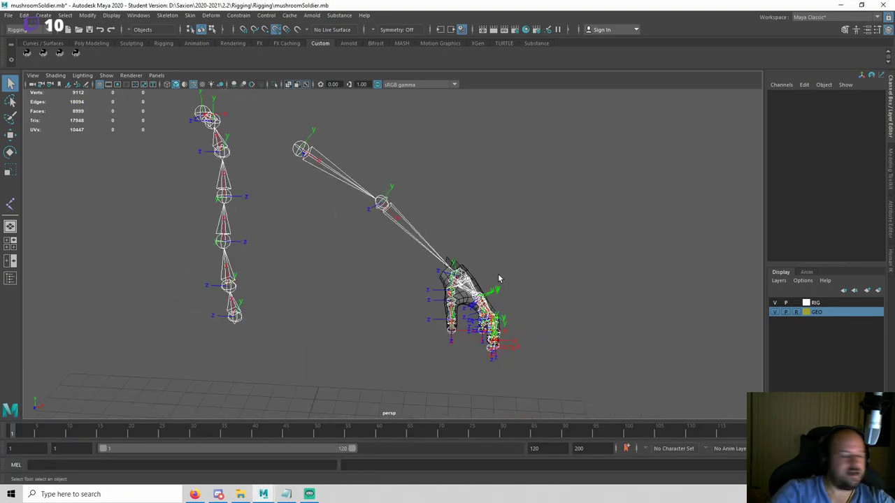
scroll(497, 274, up, 3)
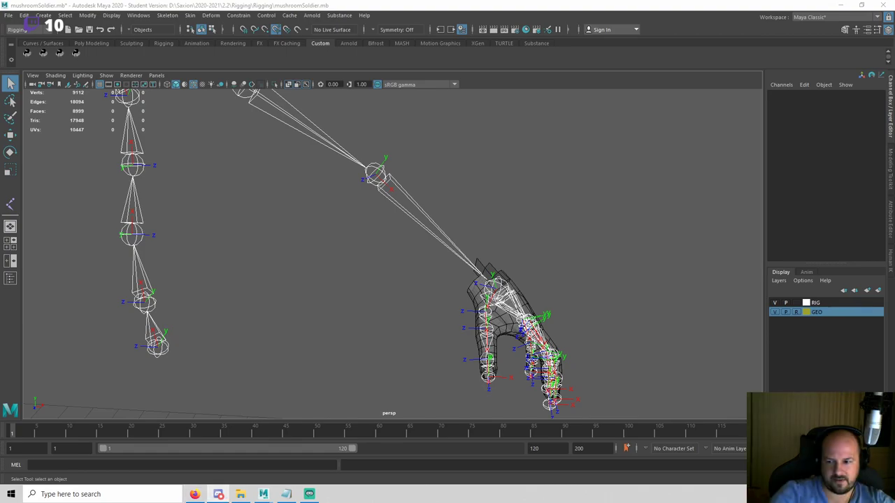
click(679, 245)
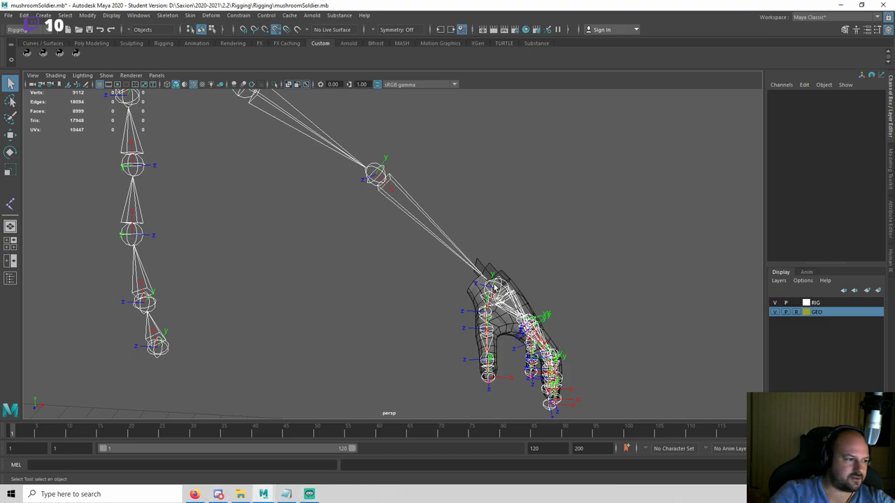
Hide the GEO layer and unparent JOINT_L_Upper_Wrist from the lower arm joint.
alt+drag(492, 283, 467, 299)
scroll(500, 307, up, 3)
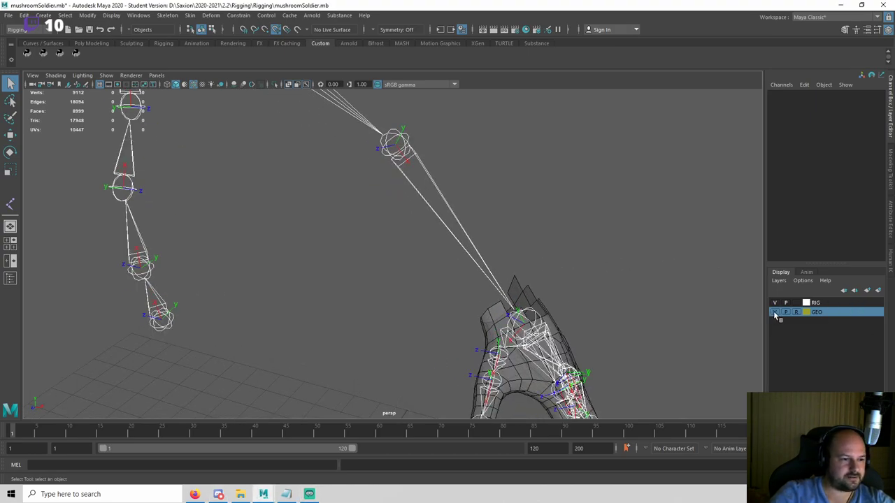
click(774, 312)
click(533, 314)
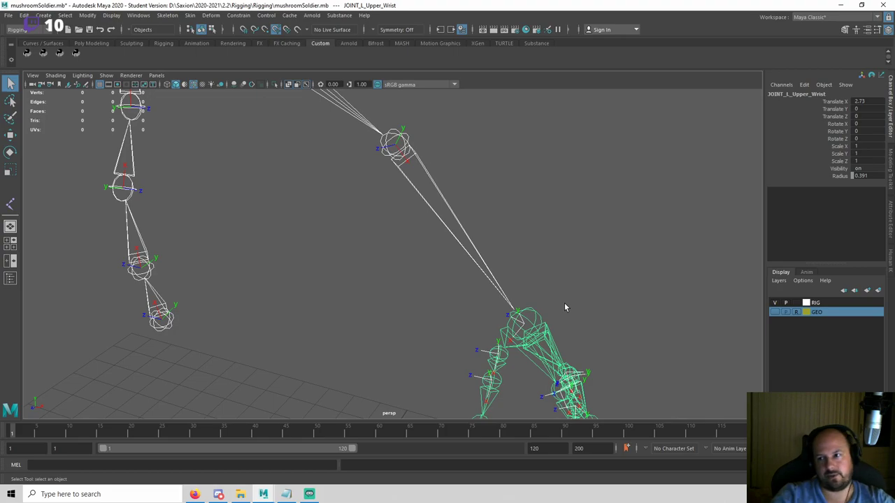
key(shift+p)
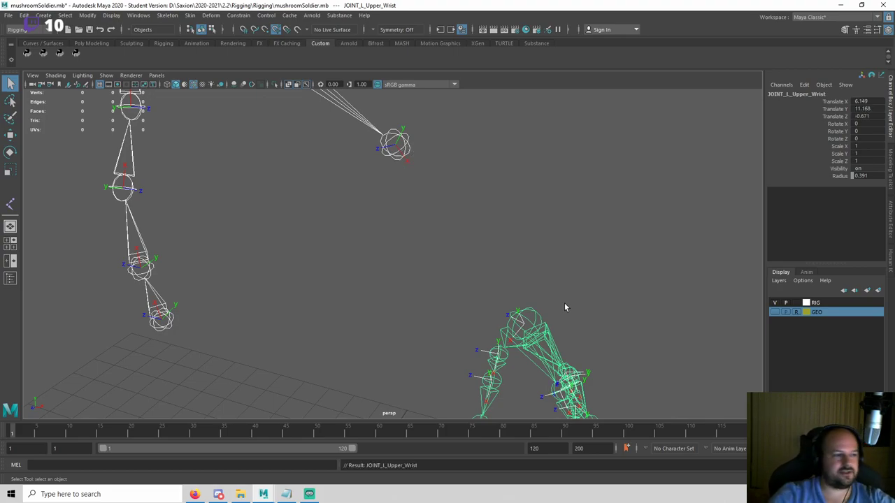
Add the unparented wrist joint and its hand hierarchy to the RIG layer and save the scene.
click(565, 304)
alt+drag(581, 292, 537, 291)
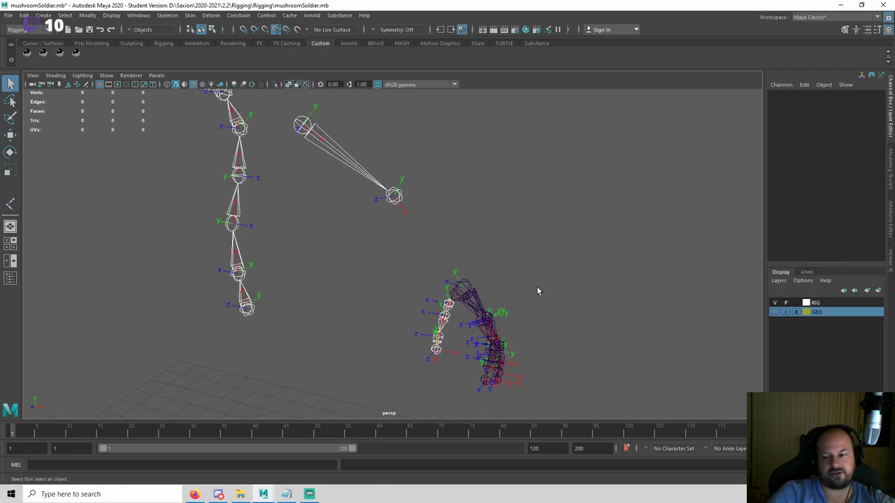
click(481, 284)
right_click(842, 312)
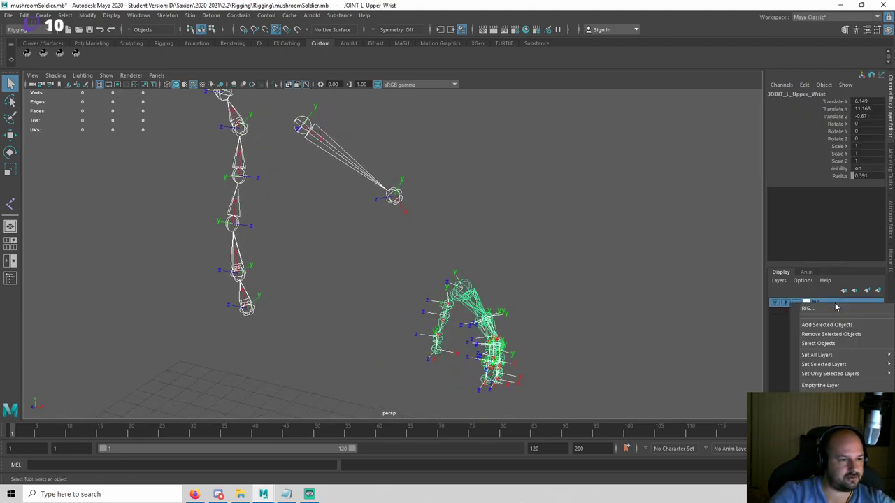
click(844, 322)
key(ctrl+s)
key(Return)
Create a single standalone joint on the ground grid with the Joint tool, at about X -2.68, Z -2.95.
alt+drag(578, 258, 116, 141)
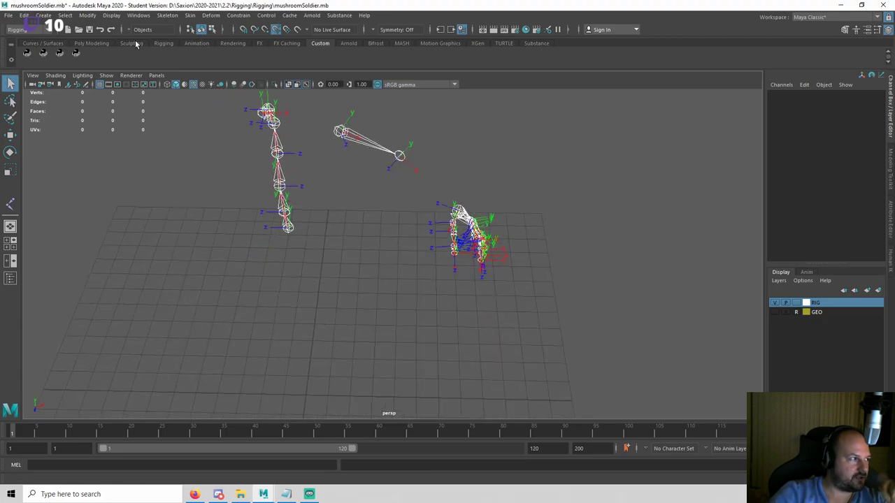
click(162, 43)
click(27, 57)
click(257, 341)
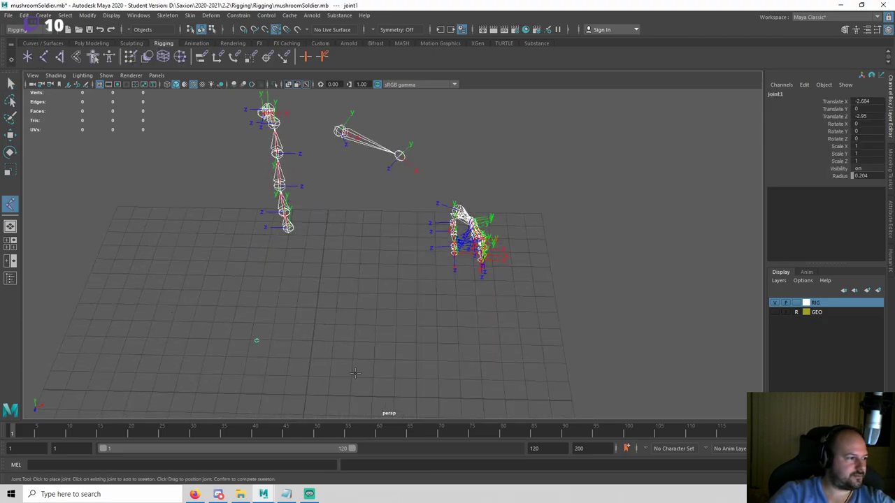
key(q)
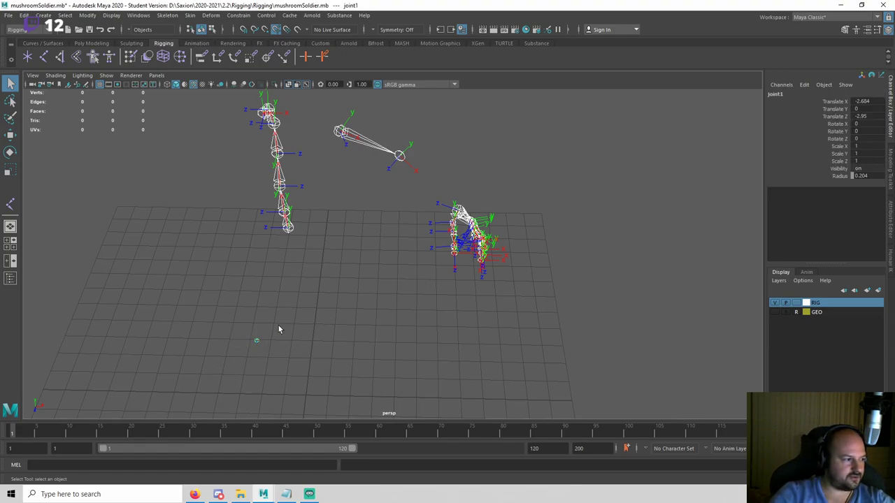
Move the new single joint across the ground plane to about X 2.39, Z -2.27.
click(301, 341)
drag(227, 325, 280, 351)
key(w)
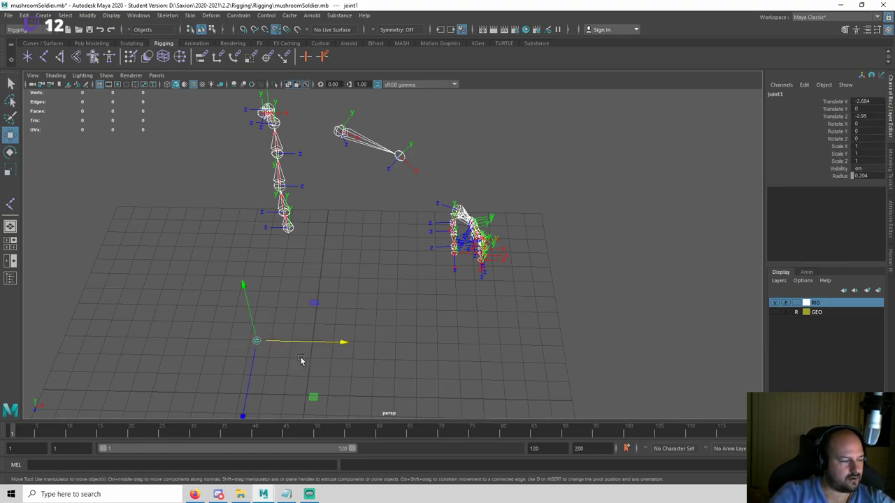
drag(311, 399, 422, 413)
click(492, 366)
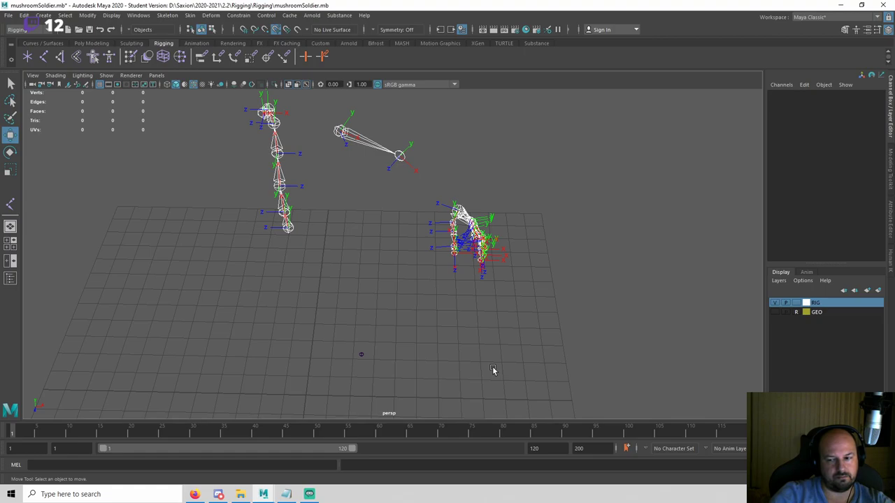
Toggle the local axis display of all joints with the saved custom script.
alt+drag(436, 347, 437, 193)
key(q)
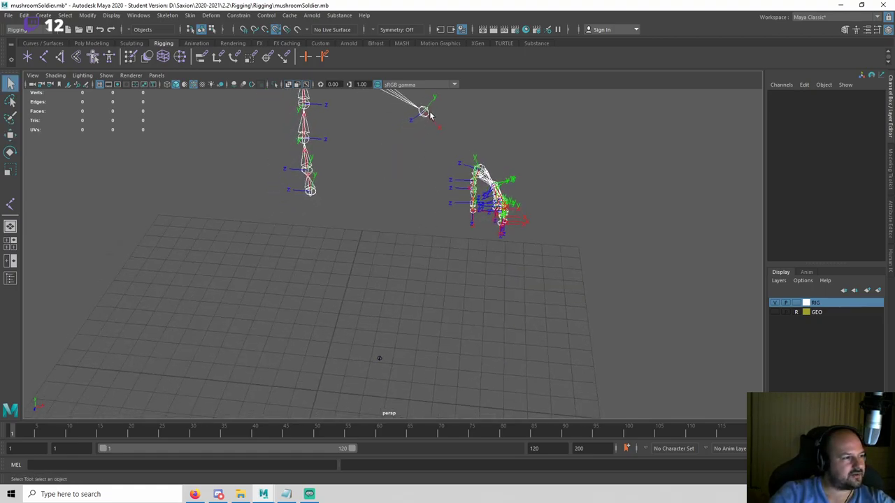
click(322, 43)
click(380, 256)
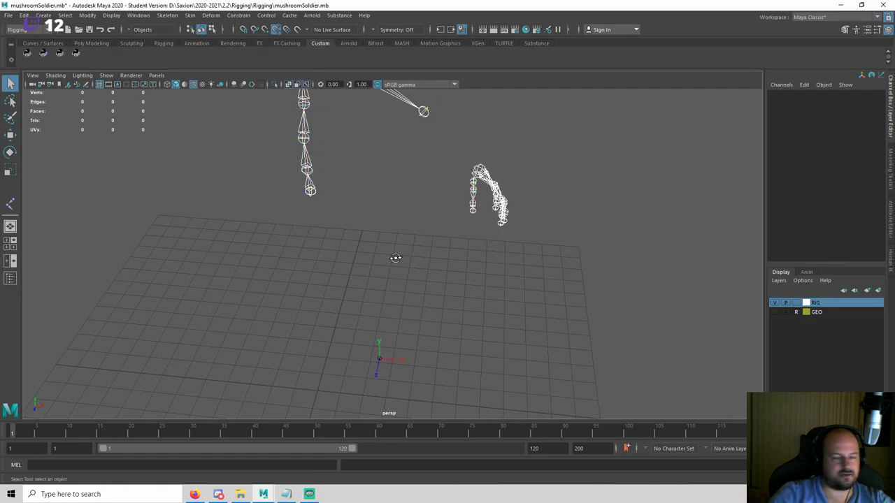
alt+drag(394, 257, 369, 261)
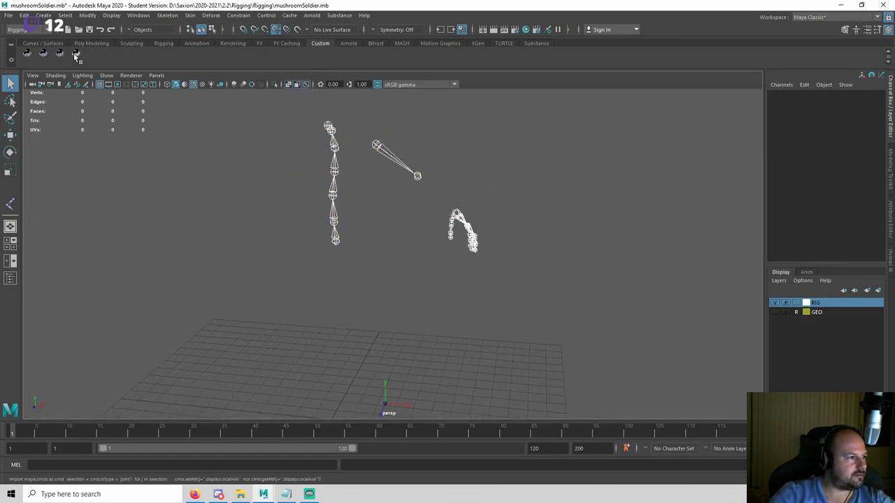
Point-constrain the new single joint to both JOINT_L_Upper_LowerArm and JOINT_L_Upper_Wrist, with maintain offset off, all axes and weight 1.
click(416, 177)
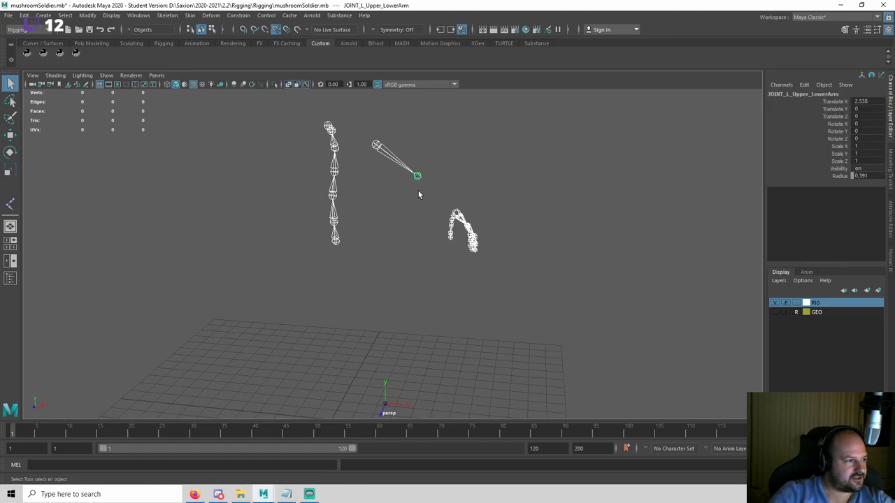
alt+right_drag(438, 230, 477, 223)
alt+middle_drag(517, 151, 462, 193)
click(447, 222)
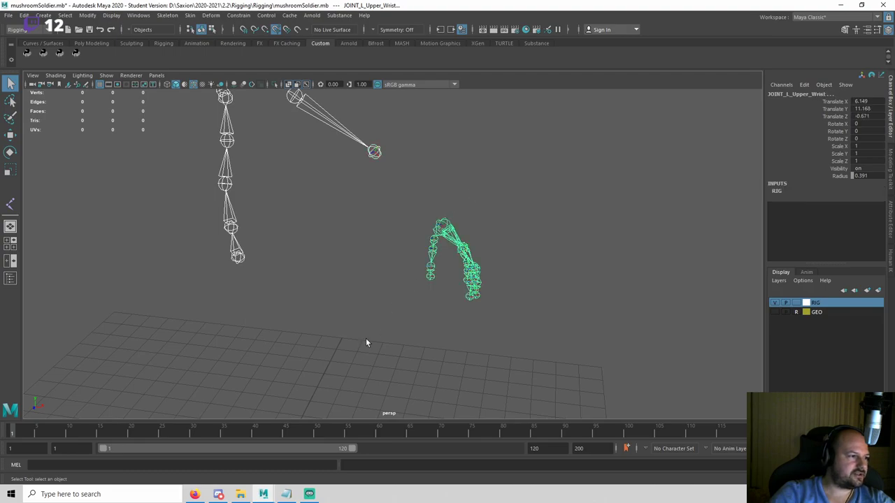
alt+middle_drag(365, 342, 452, 250)
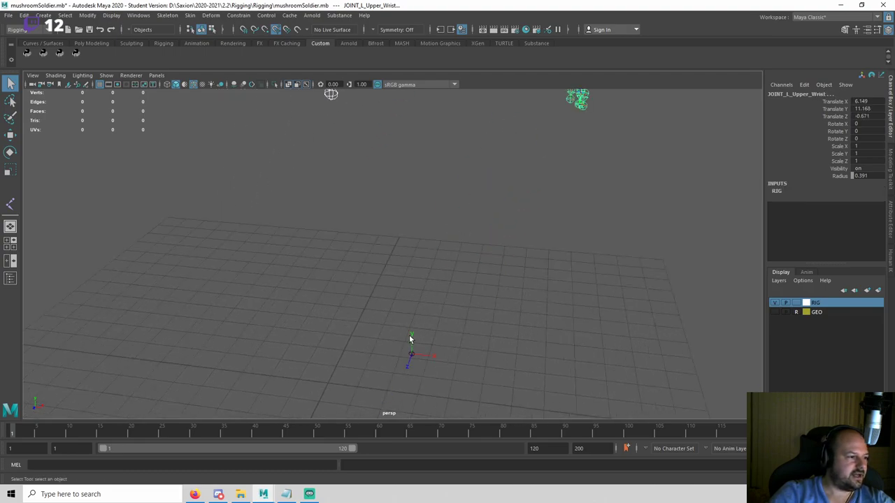
drag(375, 320, 465, 386)
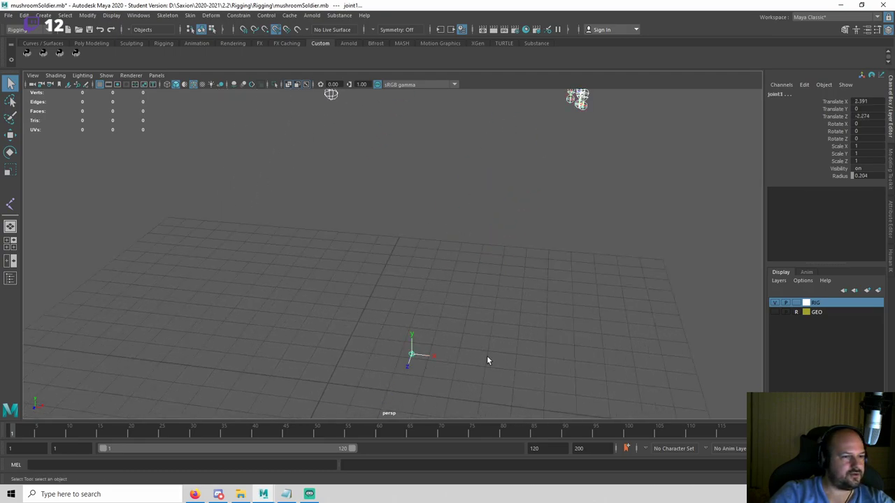
scroll(392, 254, down, 3)
alt+middle_drag(395, 185, 394, 232)
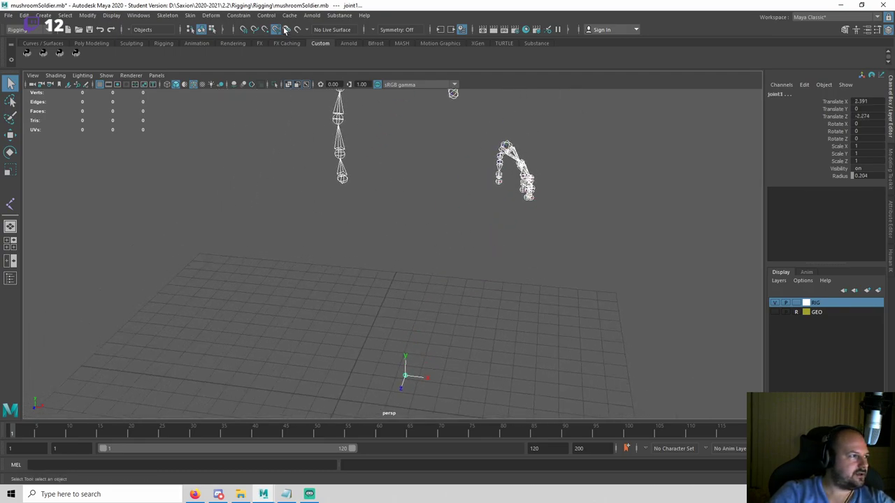
click(239, 16)
click(329, 49)
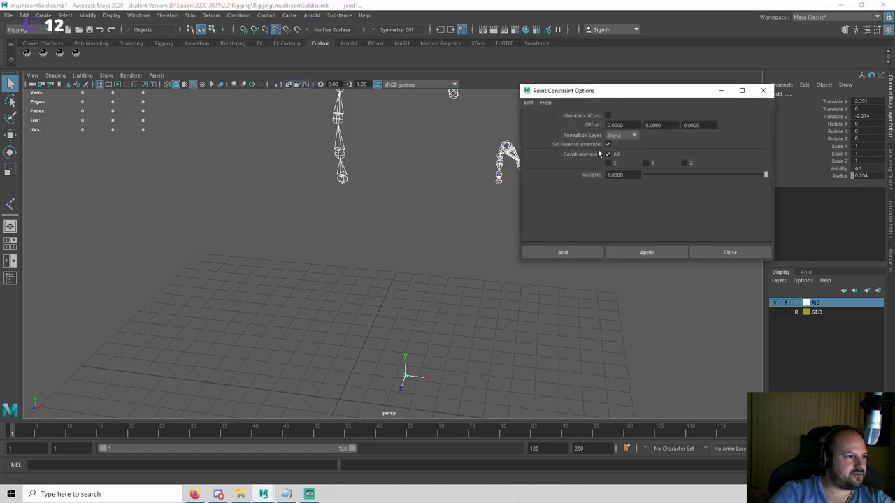
click(565, 255)
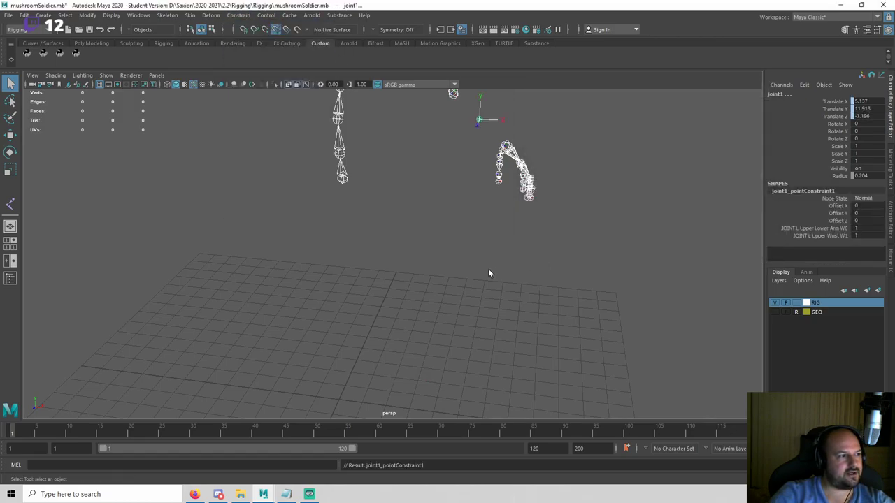
Toggle off the local rotation axes display of the constrained joint midway between the elbow and wrist.
click(488, 271)
alt+drag(488, 271, 518, 223)
alt+middle_drag(499, 139, 464, 240)
scroll(459, 202, up, 4)
click(445, 191)
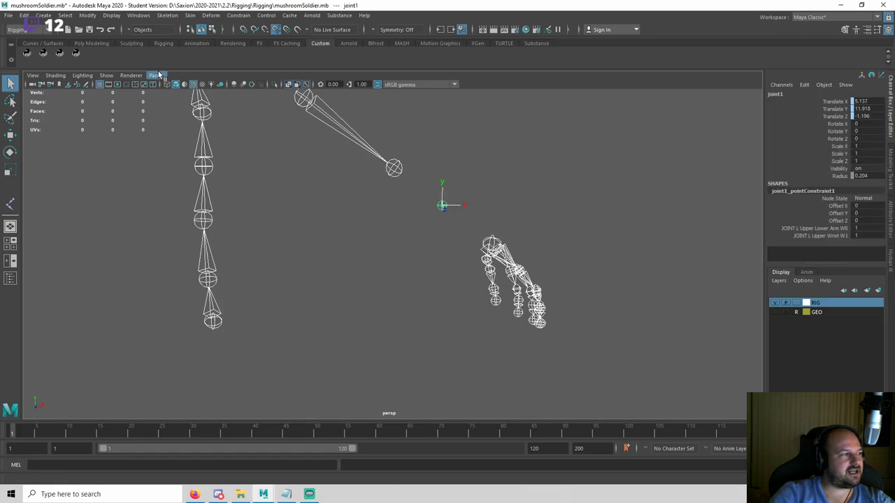
click(111, 15)
mouse_move(166, 123)
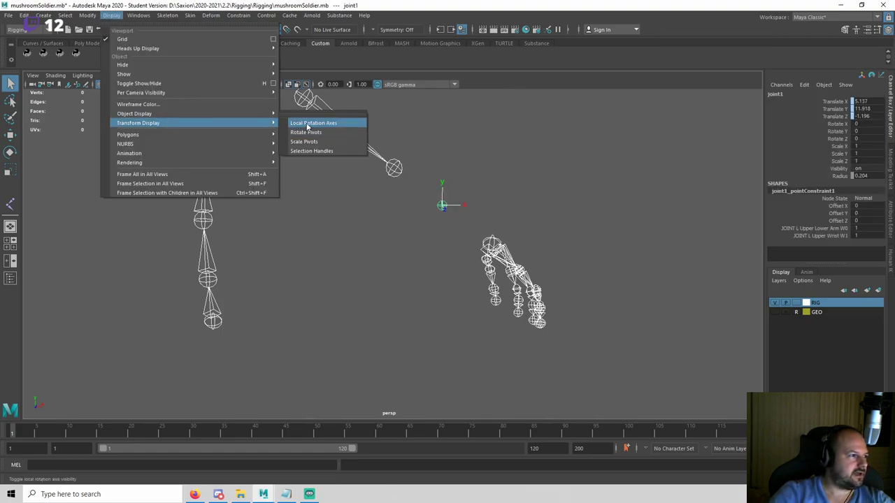
click(306, 125)
click(496, 191)
alt+drag(496, 192, 390, 206)
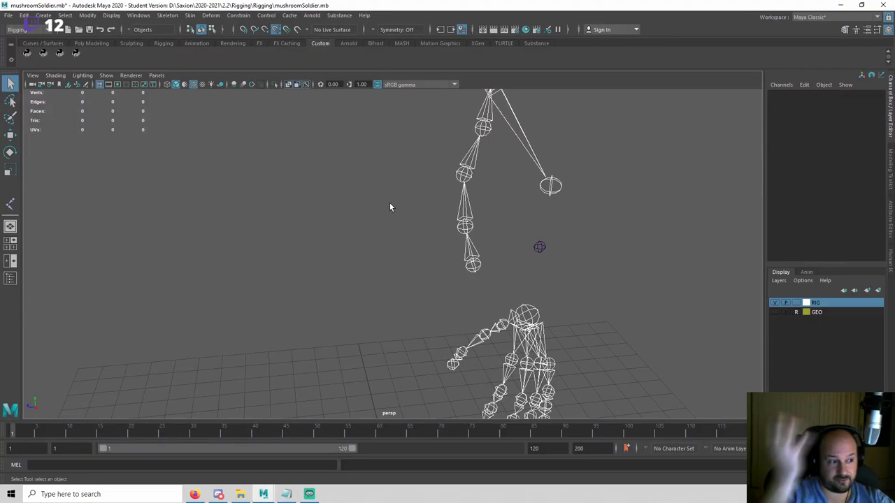
alt+drag(390, 206, 434, 280)
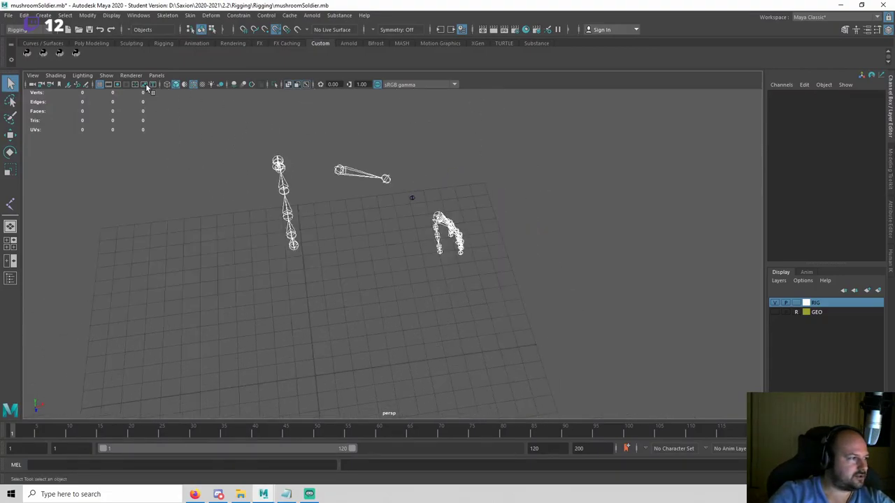
Create two standalone joints on the ground grid with the Joint tool, at about X 2.09, Z -0.84 and X 6.83, Z 0.22.
click(163, 43)
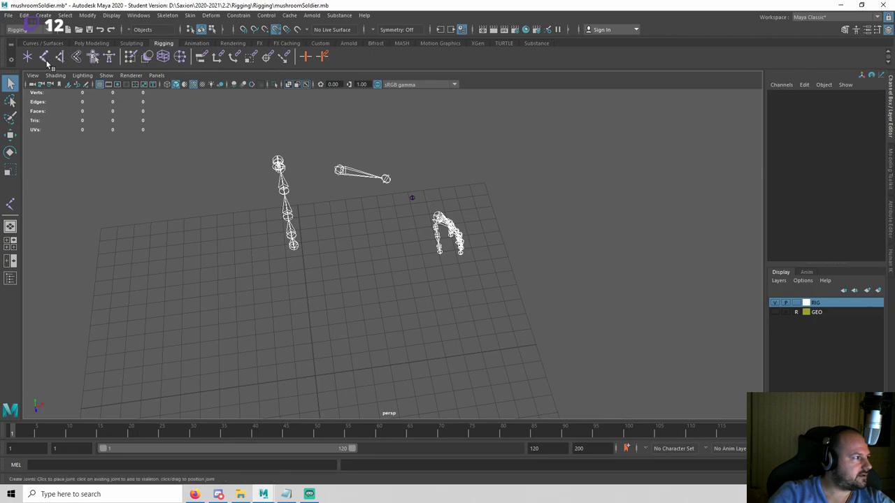
click(44, 58)
click(353, 356)
key(Return)
click(419, 359)
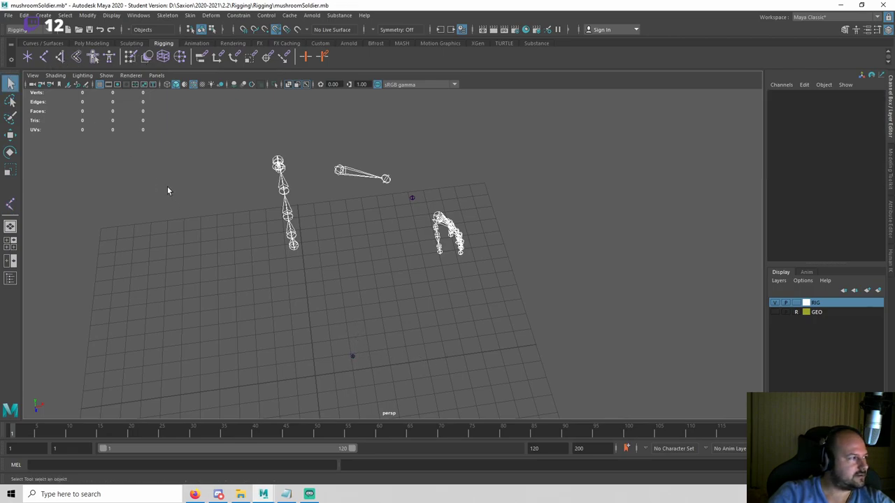
click(28, 56)
click(442, 360)
key(q)
click(499, 364)
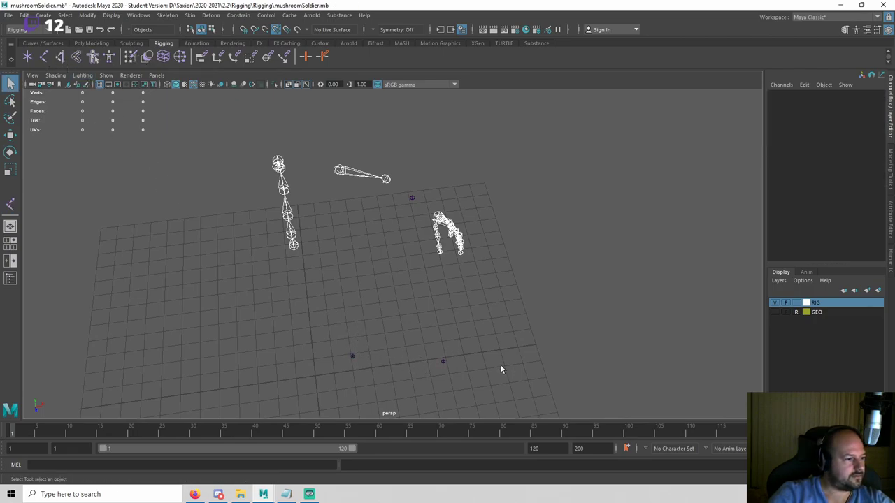
Point-constrain the ground joint nearest the grid centre to JOINT_L_Upper_LowerArm and the middle forearm joint.
alt+drag(500, 365, 445, 360)
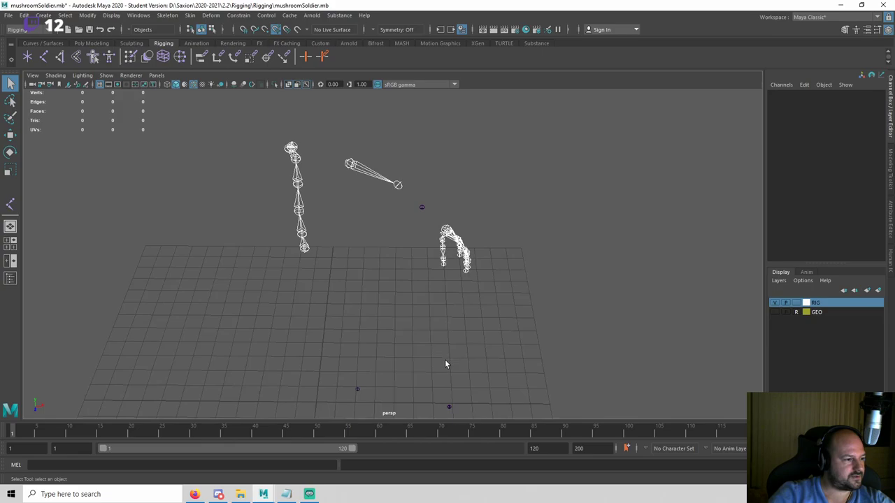
click(398, 186)
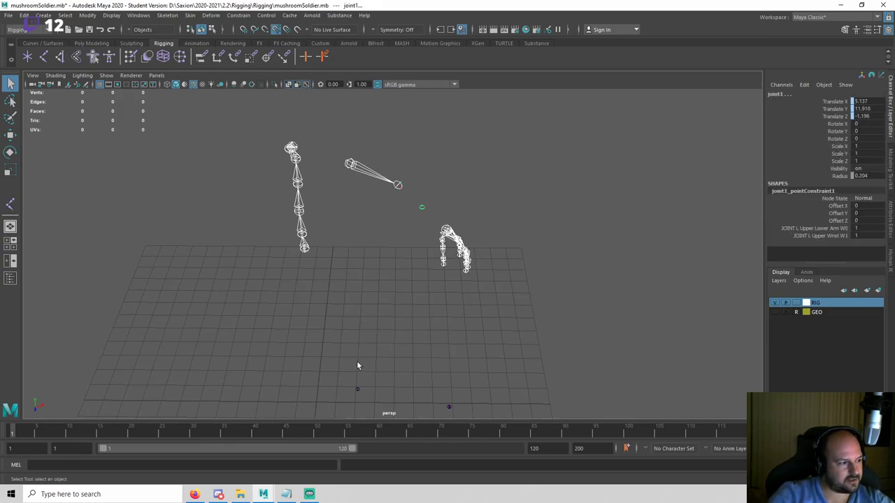
shift+drag(344, 379, 377, 405)
click(237, 16)
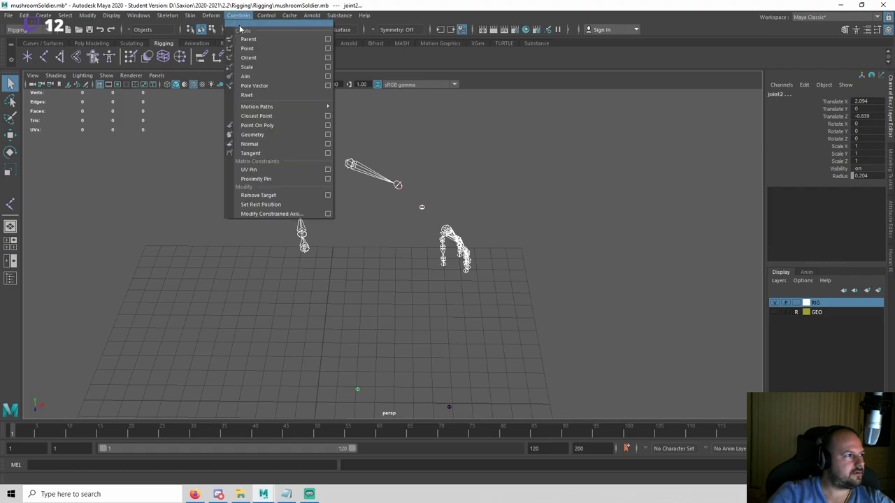
click(266, 49)
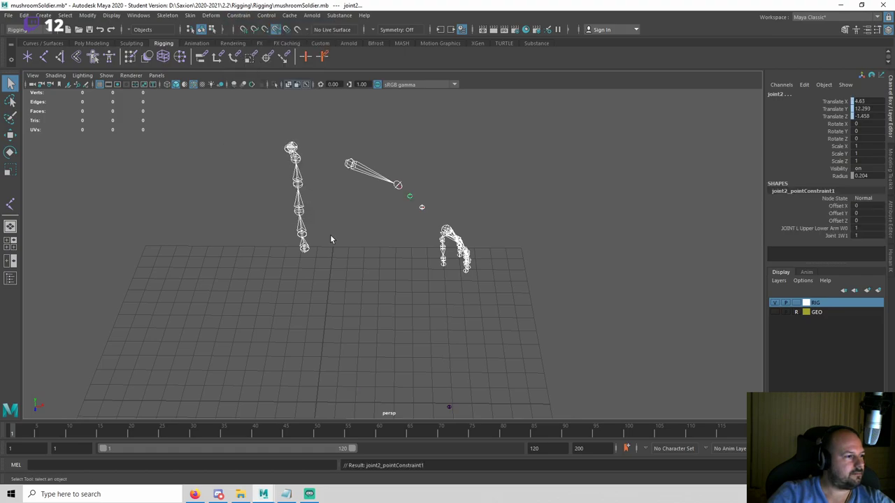
click(421, 207)
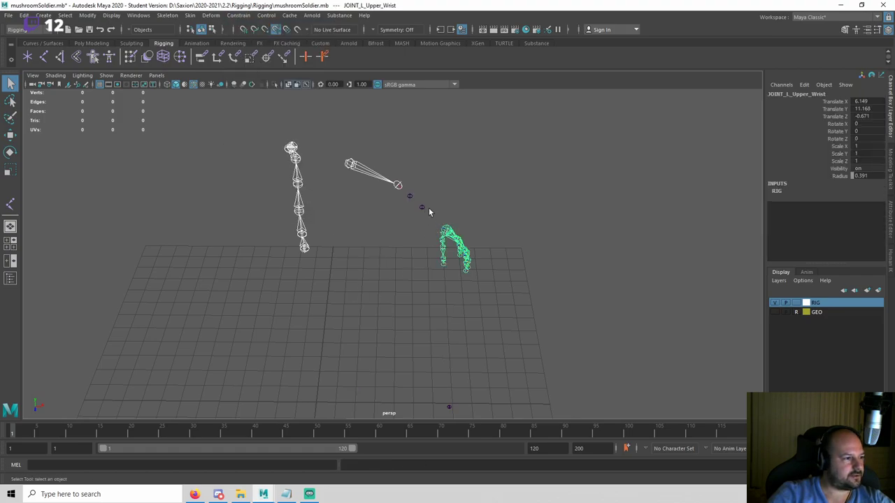
click(448, 407)
click(210, 15)
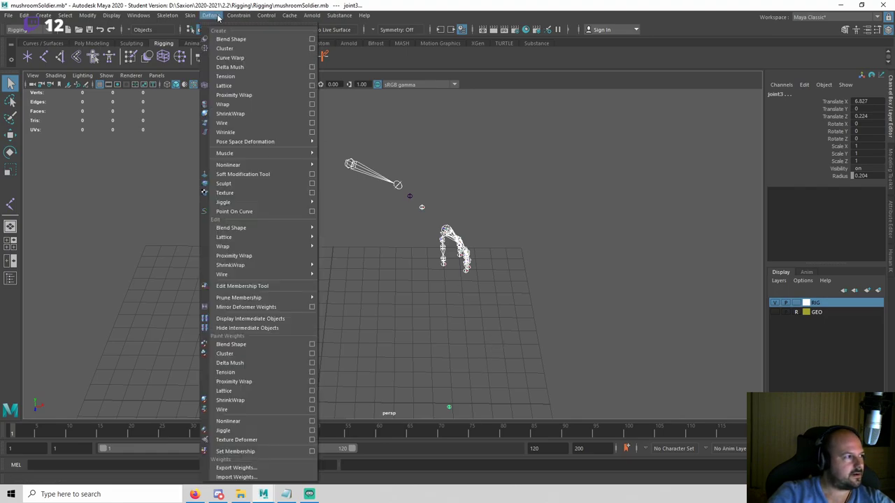
mouse_move(237, 16)
click(328, 48)
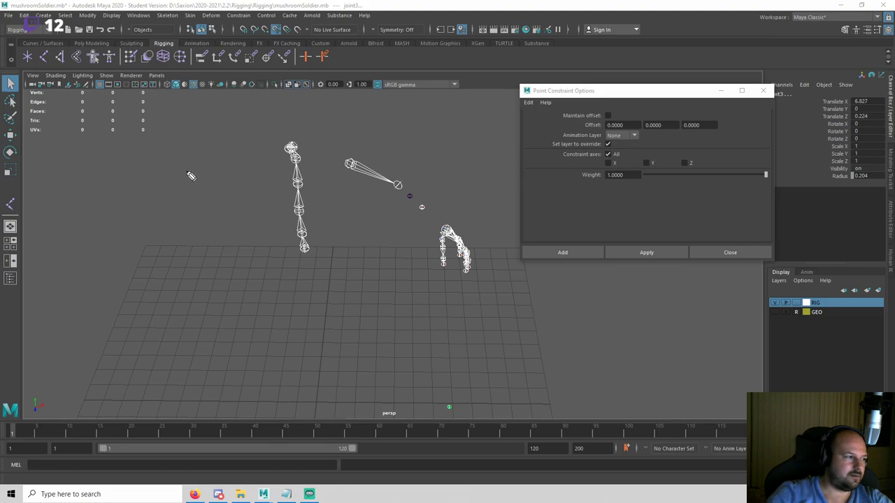
drag(58, 214, 94, 209)
drag(74, 189, 106, 192)
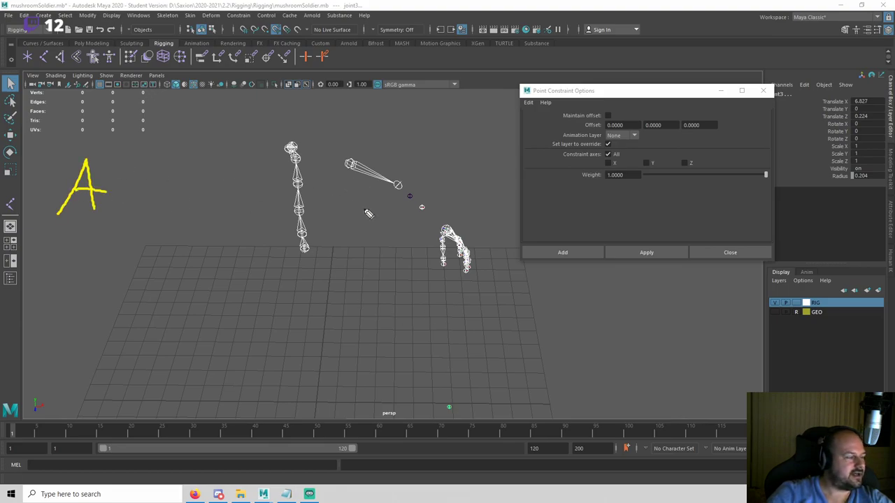
mouse_move(349, 196)
mouse_down()
mouse_move(349, 236)
mouse_move(360, 236)
mouse_up()
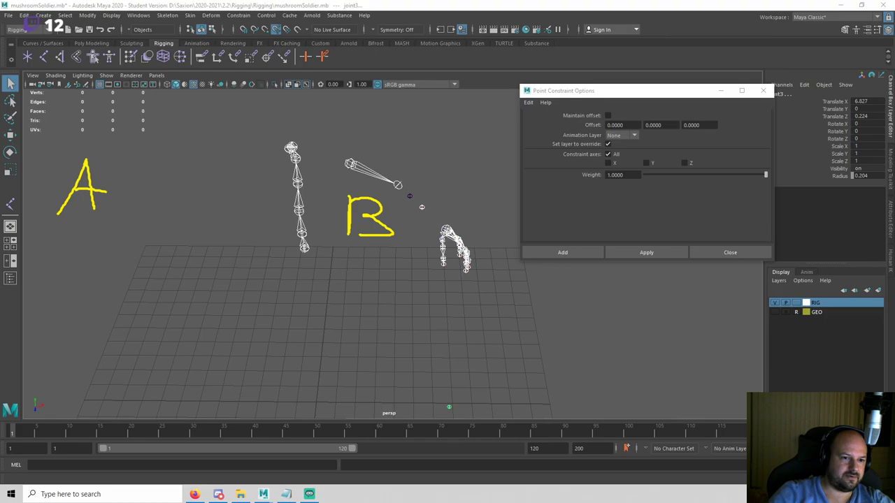
mouse_move(223, 199)
mouse_down()
mouse_move(202, 208)
mouse_move(224, 225)
mouse_up()
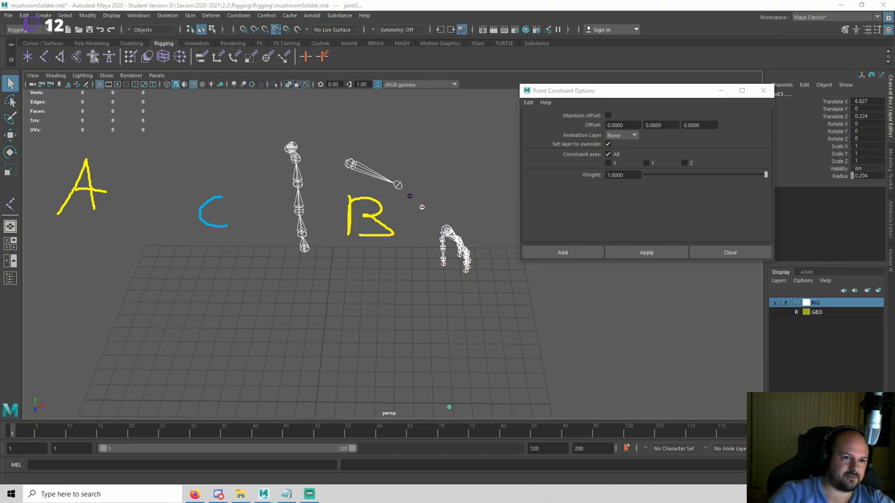
key(ctrl+z)
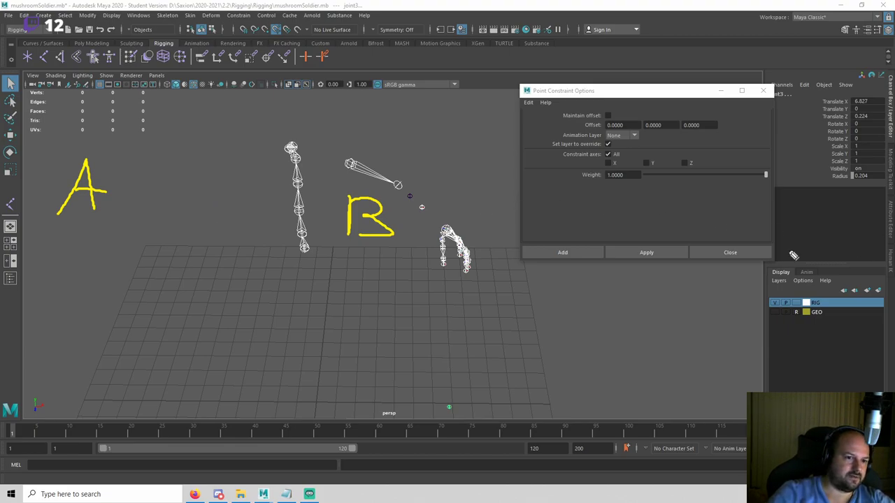
drag(240, 114, 242, 144)
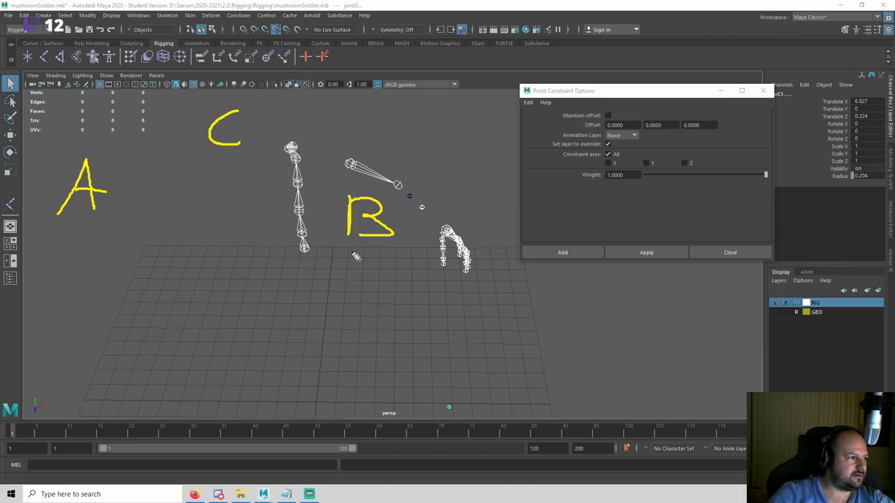
key(ctrl+z)
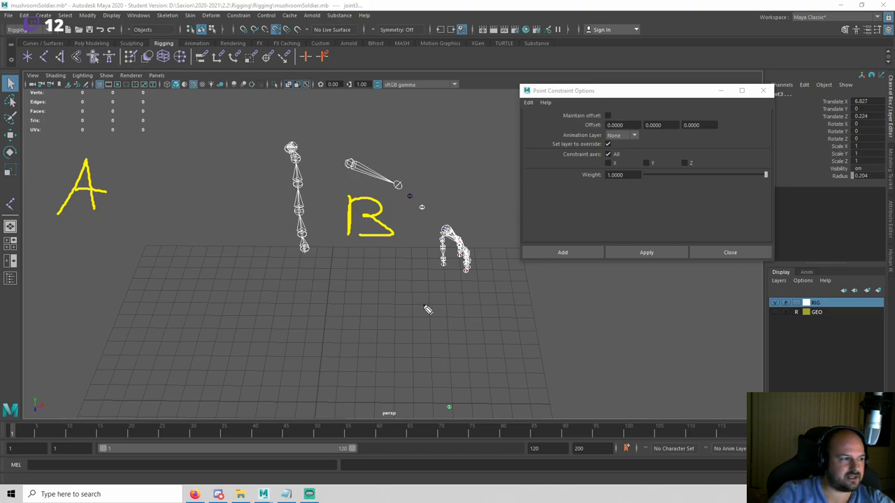
drag(678, 311, 685, 341)
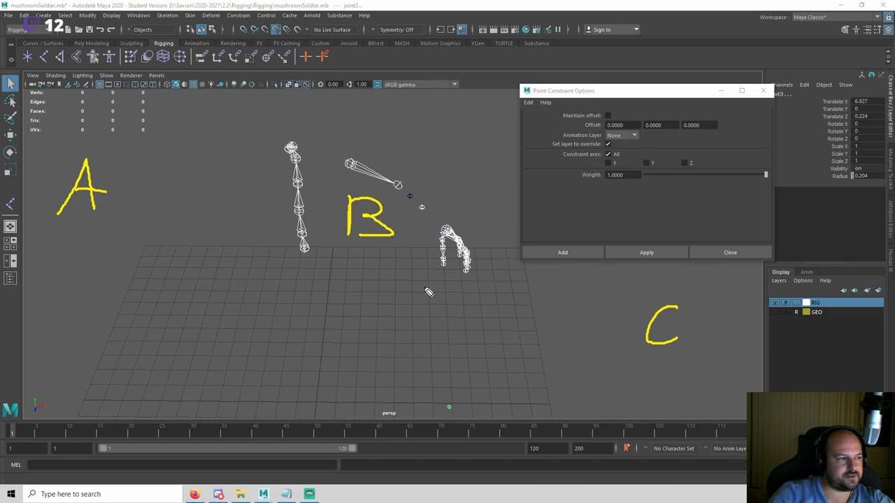
click(380, 279)
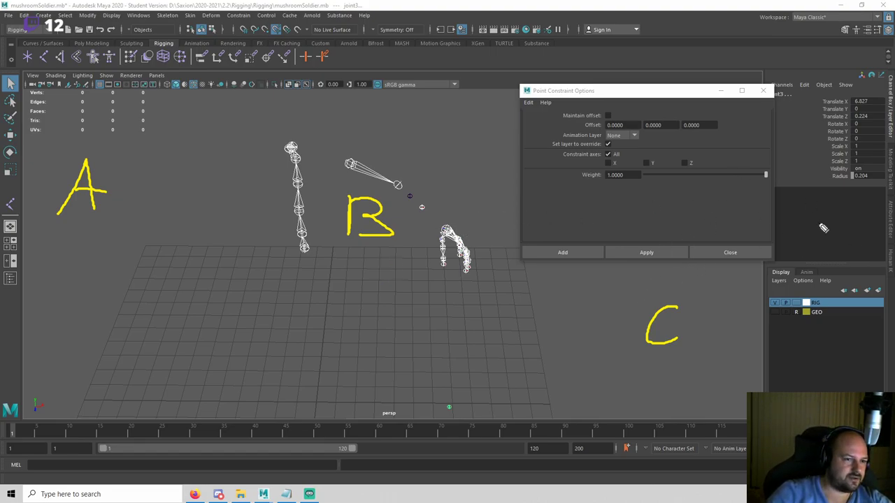
key(Escape)
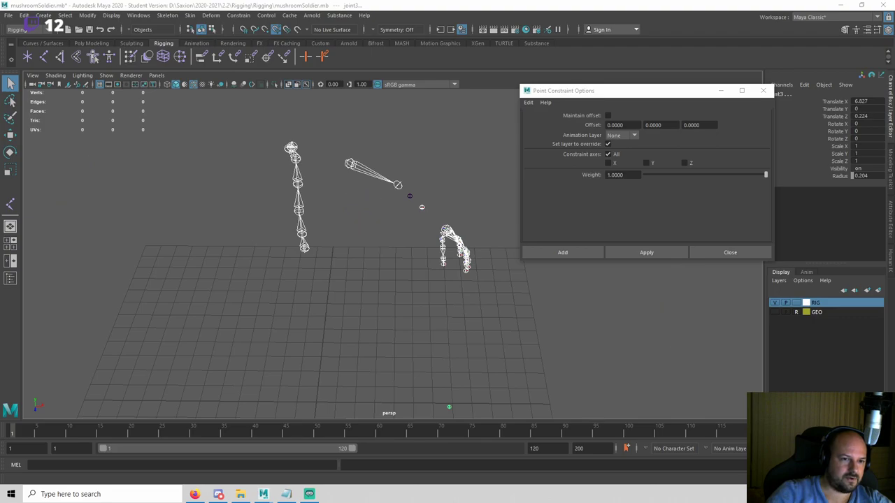
click(731, 253)
click(643, 249)
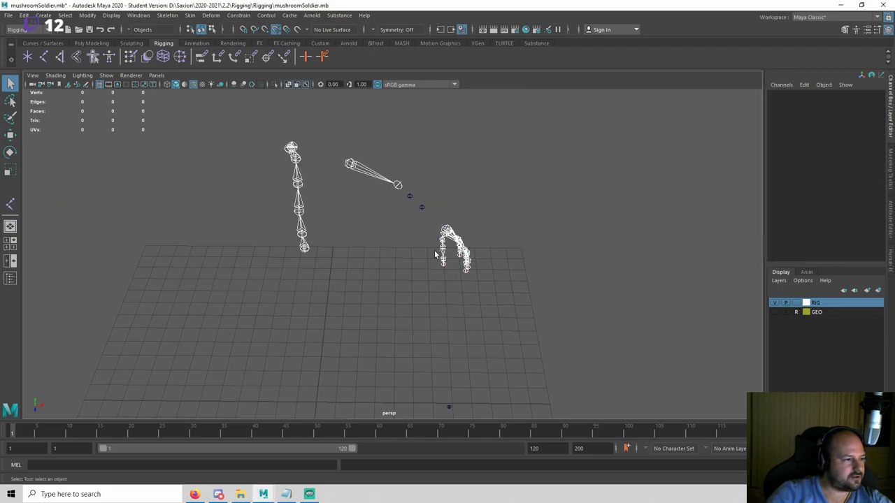
Point-constrain the remaining ground joint to JOINT_L_Upper_Wrist and the middle forearm joint.
click(446, 228)
shift+click(422, 208)
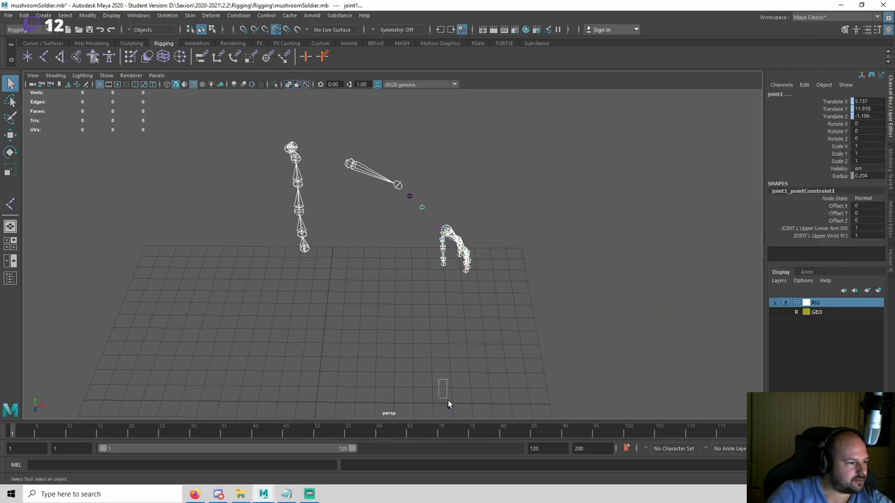
shift+drag(447, 399, 458, 414)
click(239, 15)
click(250, 49)
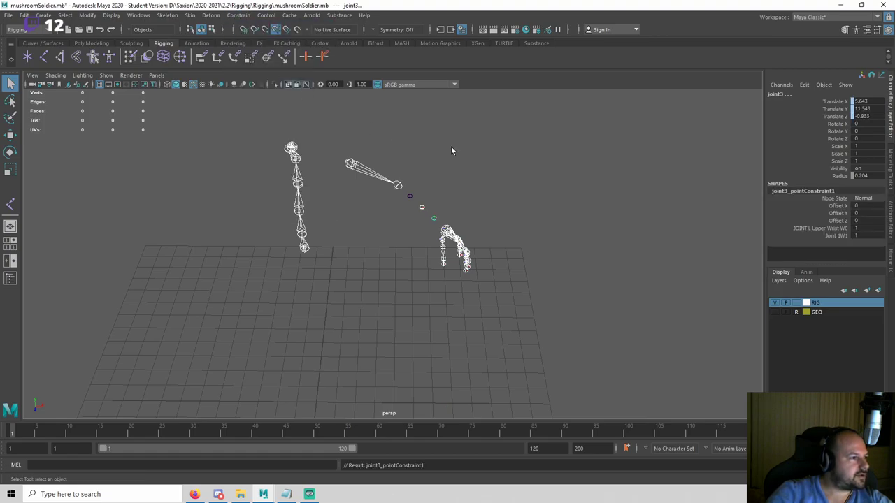
Save the mushroomSoldier.mb scene.
click(452, 149)
alt+drag(476, 202, 417, 220)
alt+right_drag(419, 221, 500, 234)
alt+middle_drag(501, 235, 463, 243)
key(ctrl+s)
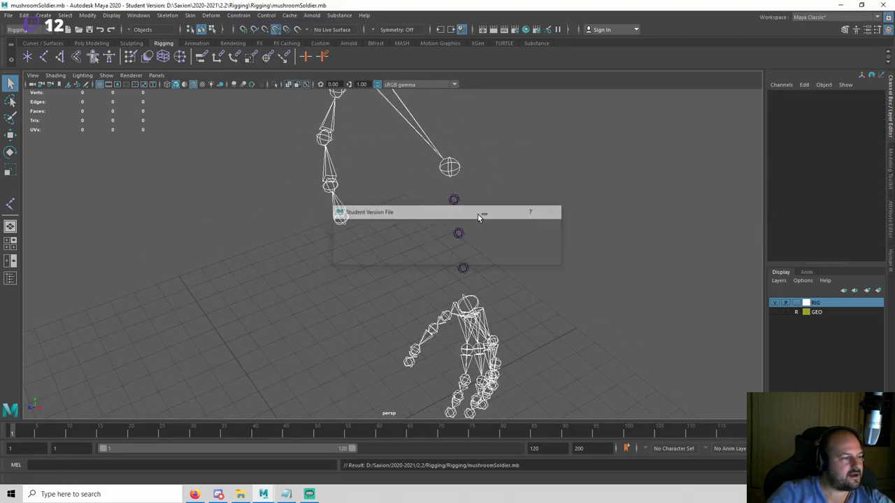
Parent the three forearm twist joints into a chain under JOINT_L_Upper_LowerArm, each joint under the one closer to the elbow.
click(456, 200)
alt+drag(467, 201, 518, 198)
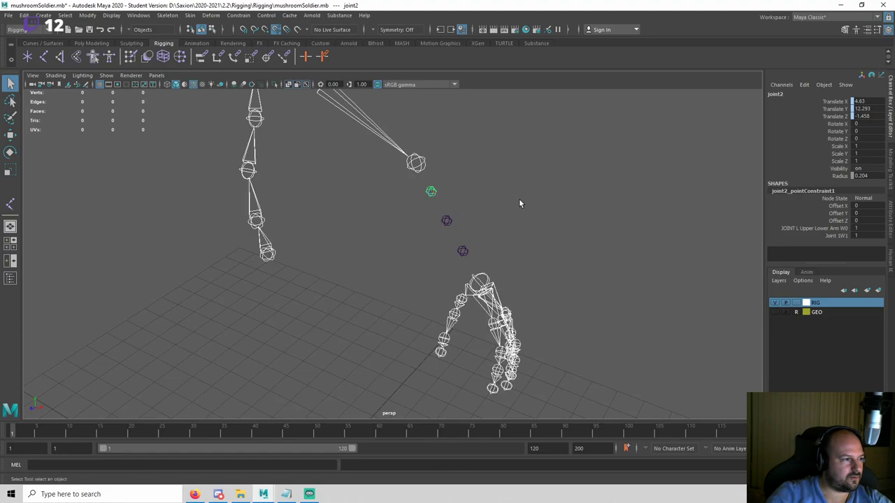
shift+click(419, 167)
key(p)
click(448, 222)
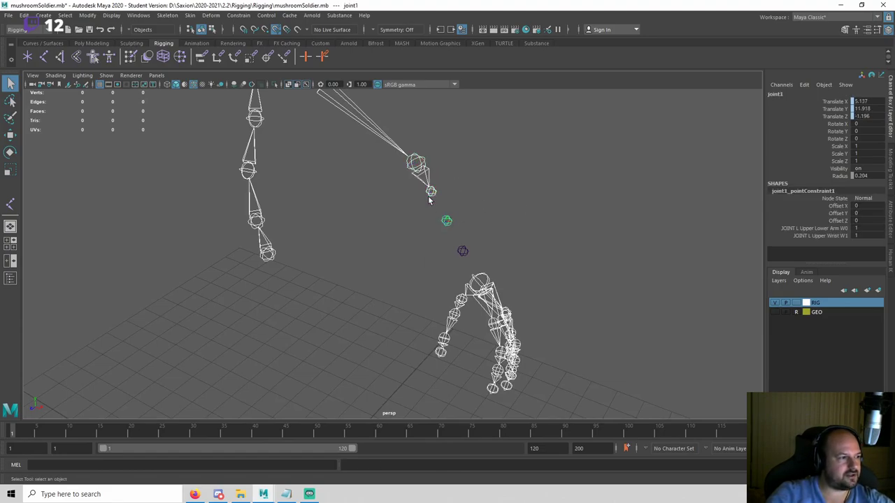
shift+click(429, 195)
key(p)
click(464, 253)
shift+click(447, 224)
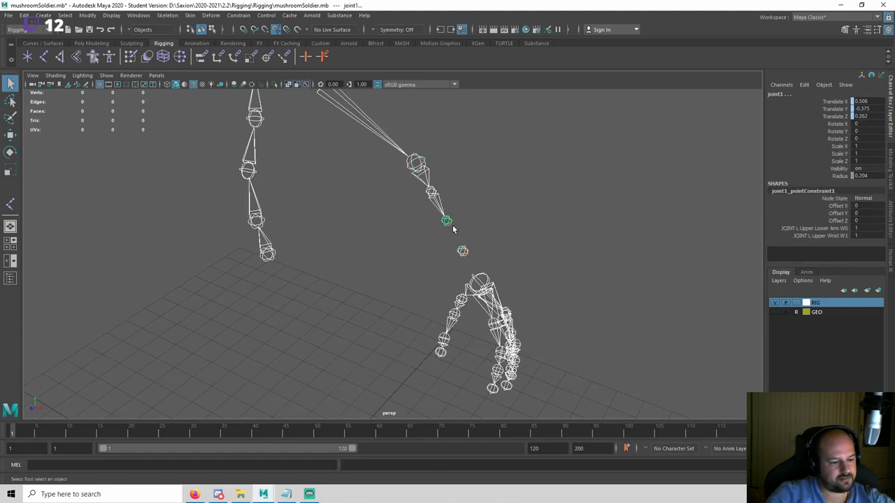
click(517, 226)
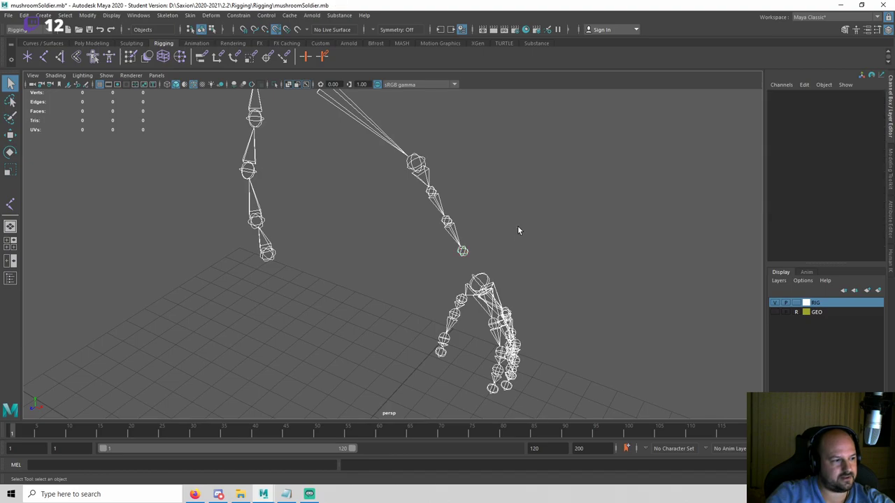
Try to parent JOINT_L_Upper_Wrist under the twist joint nearest the wrist.
click(472, 267)
click(465, 258)
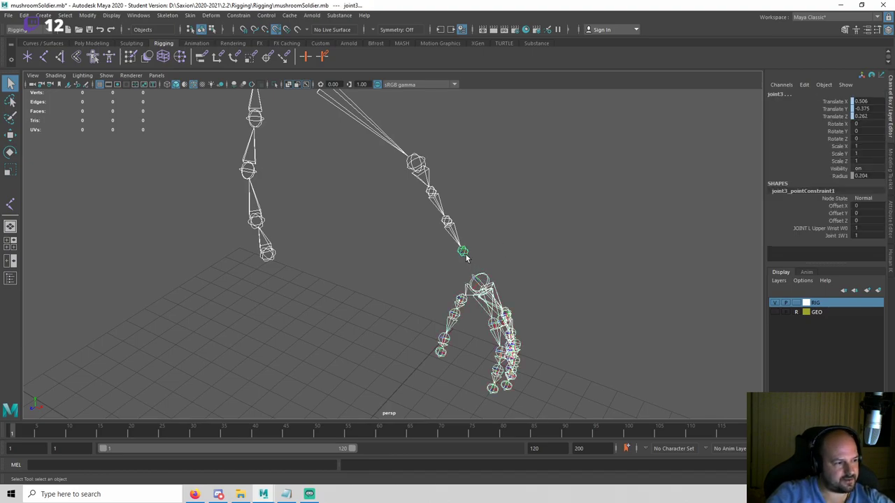
key(p)
click(548, 239)
Undo the parenting of the wrist joint and its preceding selections.
key(ctrl+z)
key(ctrl+z)
key(ctrl+z)
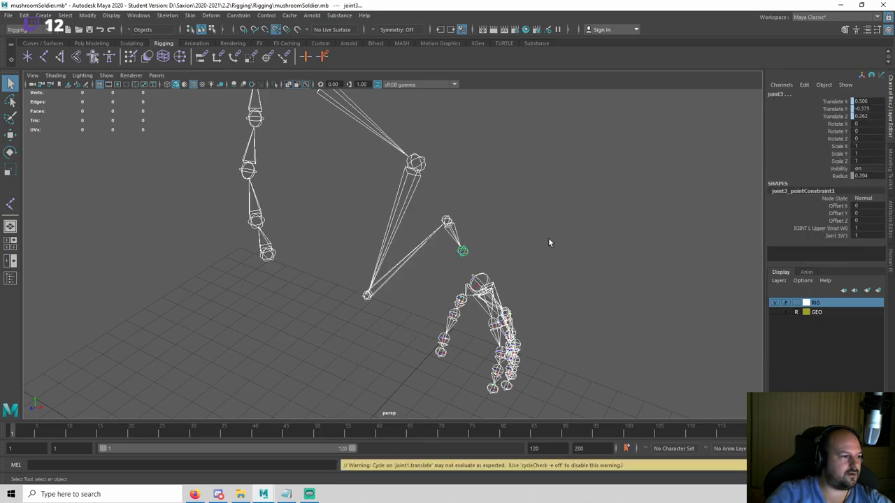
key(ctrl+z)
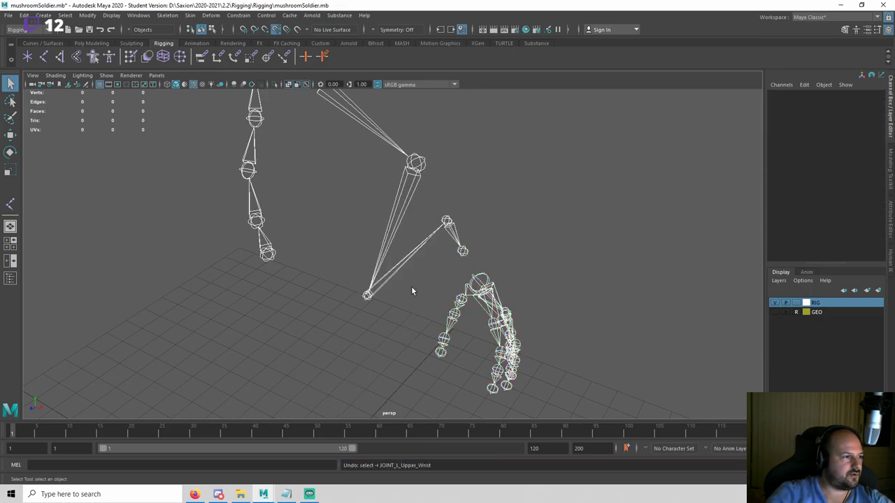
Unparent joint1, the middle forearm twist joint, from joint2, keeping joint3 as its child.
click(369, 296)
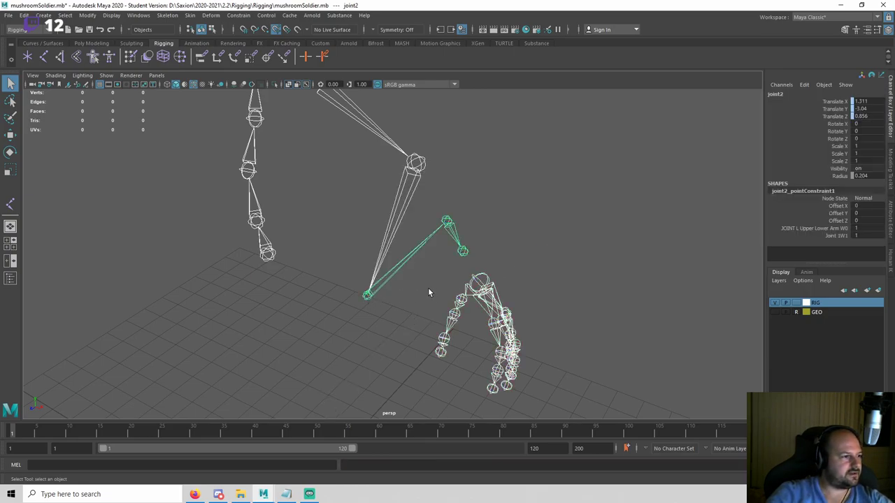
click(452, 250)
click(448, 221)
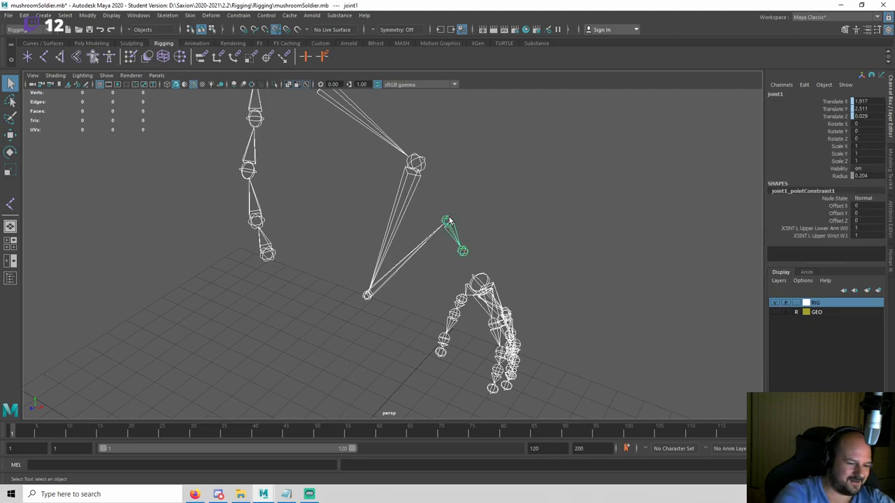
key(shift+p)
click(514, 195)
alt+drag(514, 195, 423, 211)
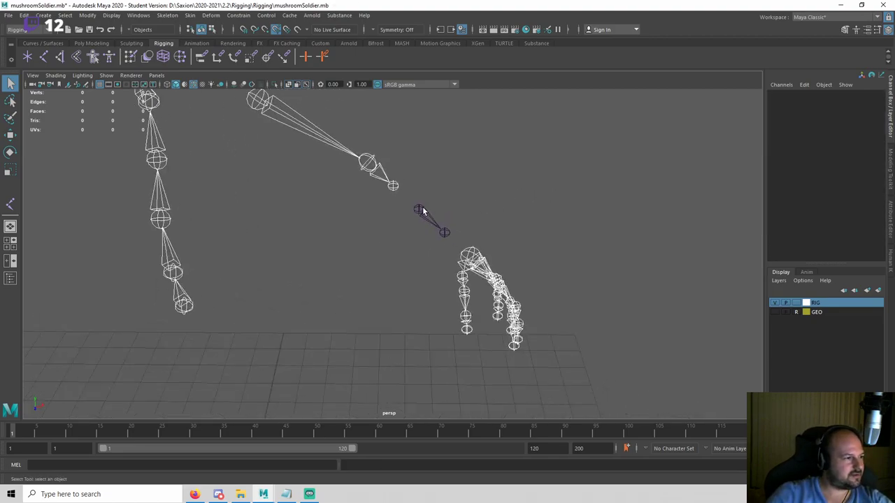
Try to parent joint1 under joint2 while both joints still carry their point constraints.
click(422, 211)
shift+click(396, 188)
key(p)
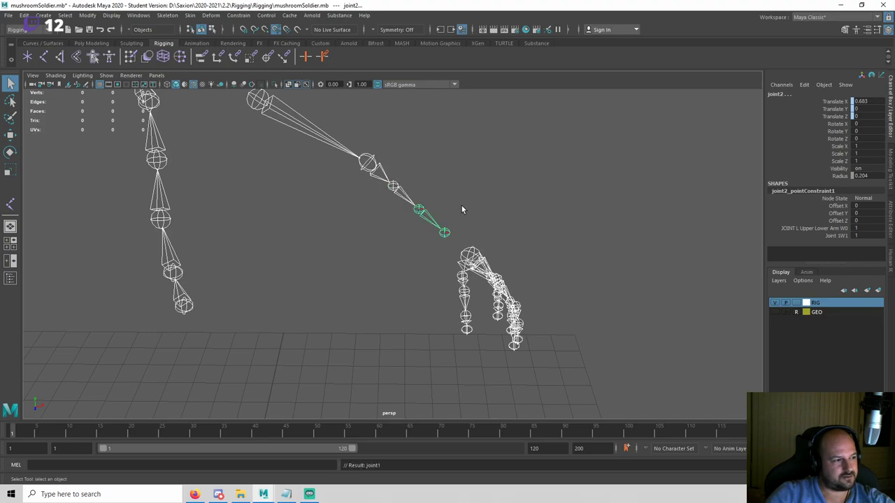
click(464, 230)
click(445, 233)
shift+click(445, 233)
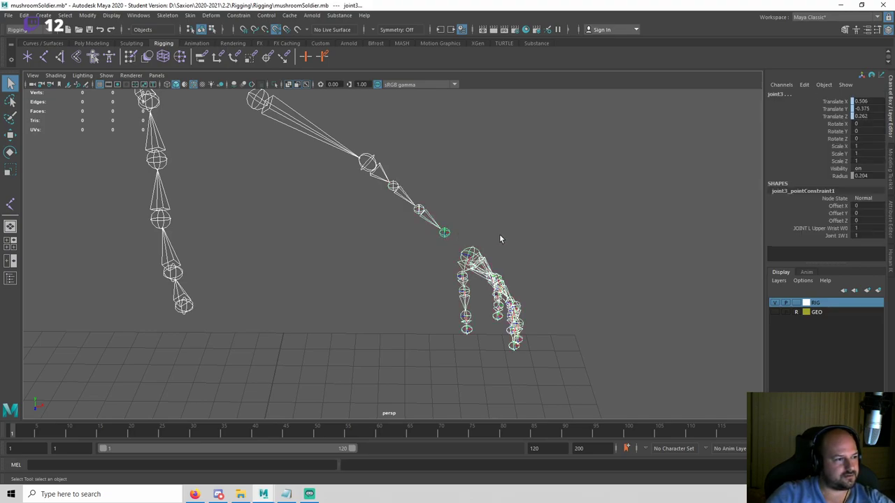
click(461, 222)
click(420, 211)
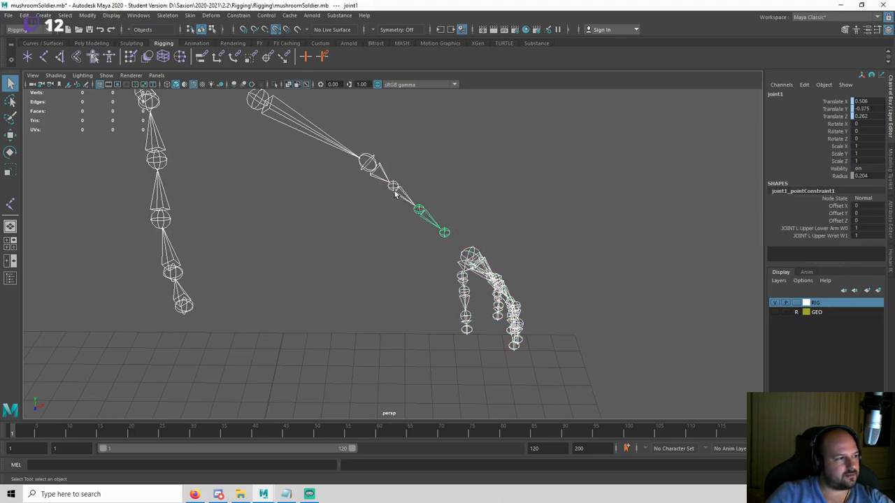
Undo the parenting of joint1 under joint2 and the selections made around it.
key(ctrl+z)
key(ctrl+z)
key(ctrl+z)
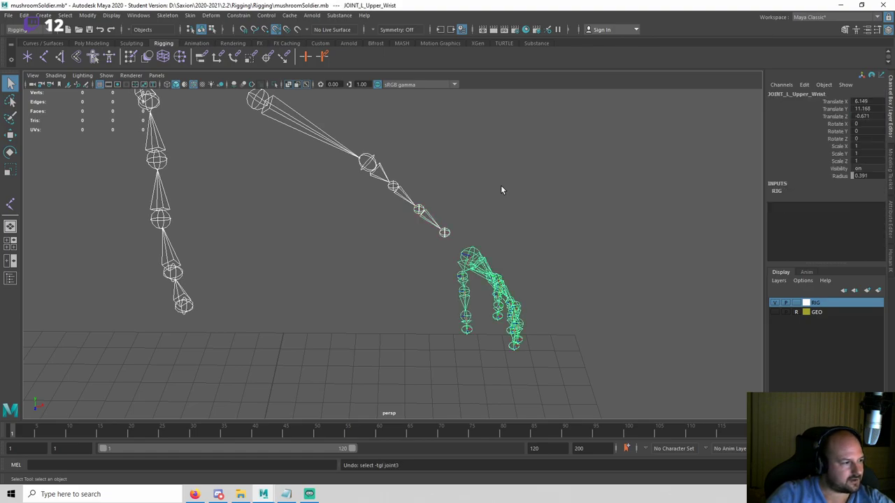
key(ctrl+z)
key(ctrl+z)
key(ctrl+z)
key(ctrl+z)
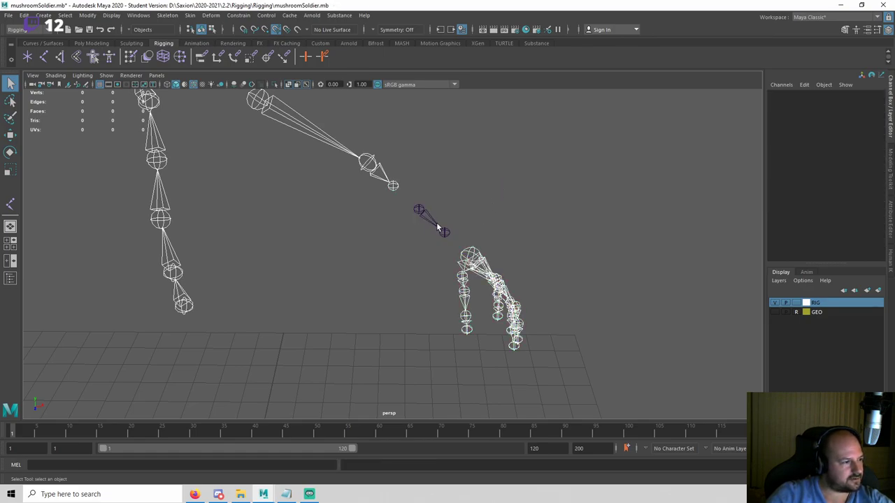
Examine the three forearm twist joints one by one for leftover point constraints and locked-in translation values.
click(417, 212)
click(445, 236)
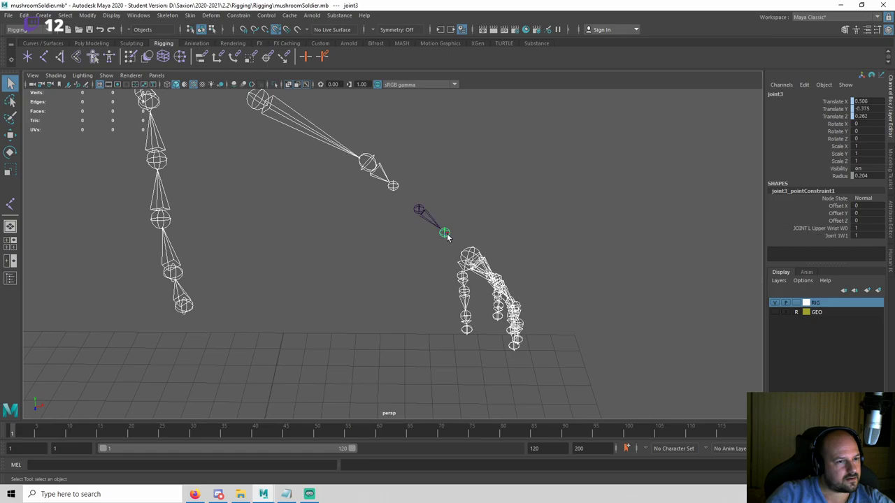
alt+drag(400, 186, 552, 197)
key(Up)
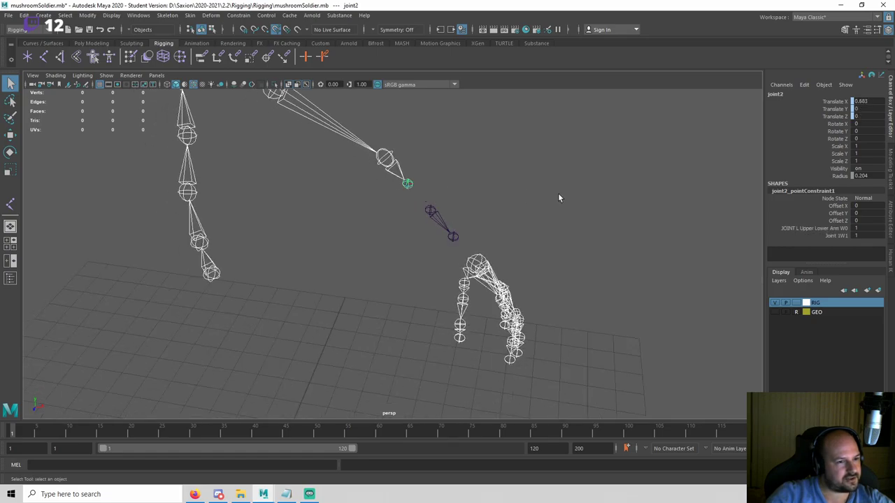
click(437, 207)
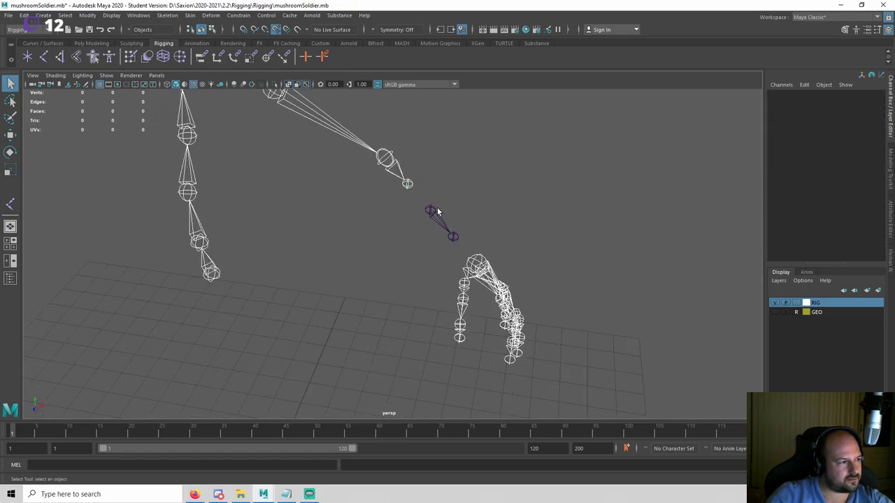
click(425, 215)
click(407, 184)
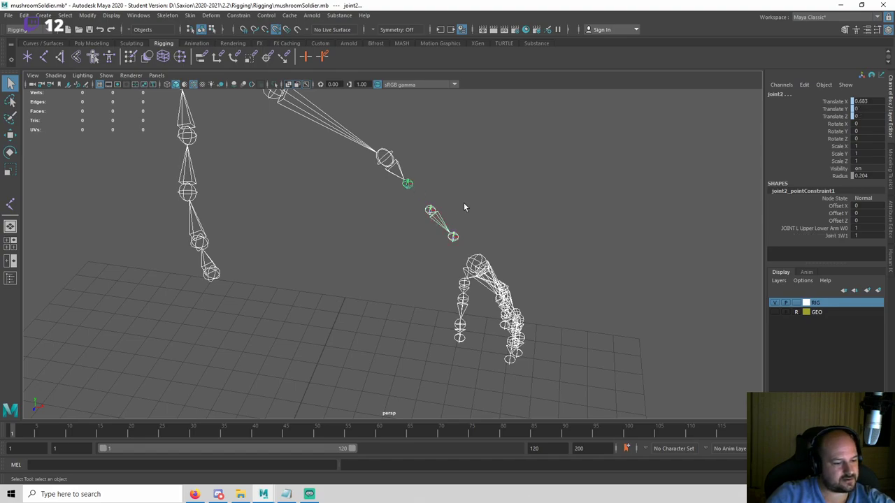
click(463, 206)
click(424, 213)
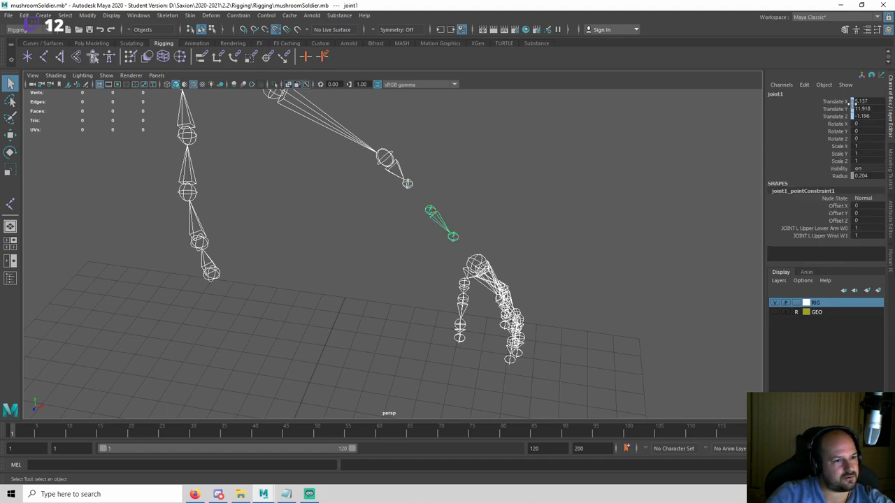
click(477, 187)
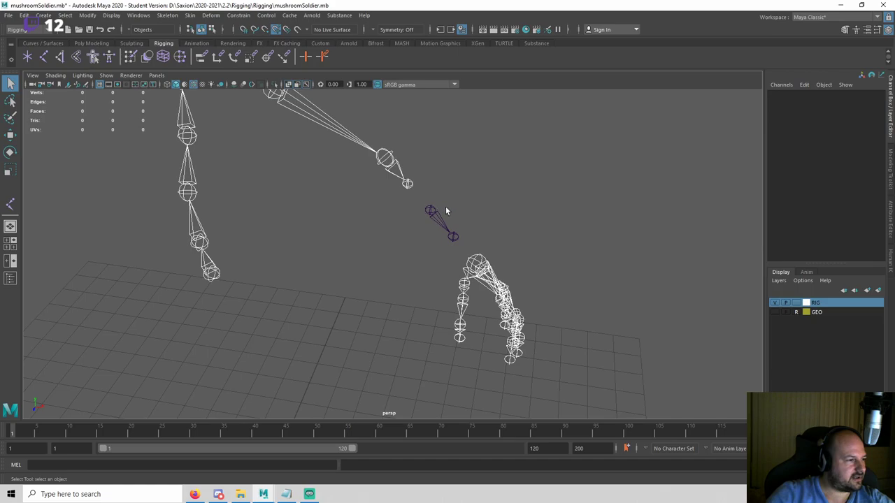
key(ctrl+z)
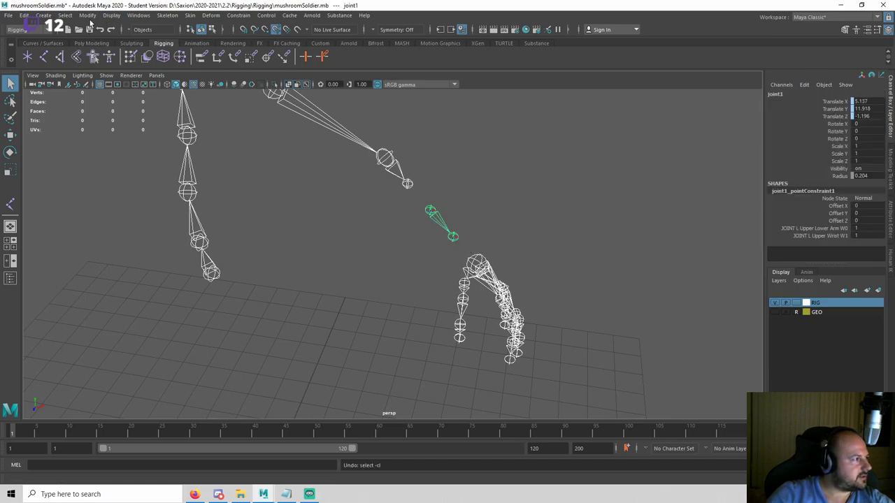
Delete the point constraints under joint1, joint3 and joint2 in the Outliner.
click(139, 14)
click(163, 128)
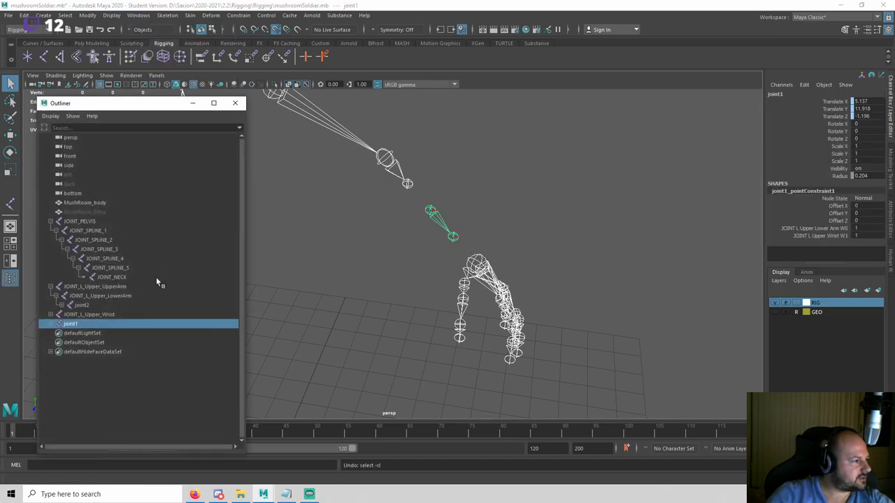
click(51, 324)
click(98, 333)
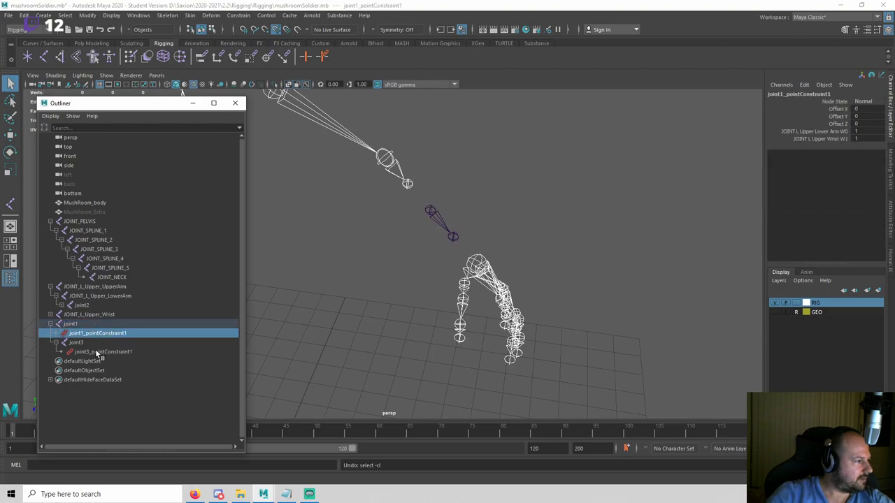
ctrl+click(97, 352)
key(Delete)
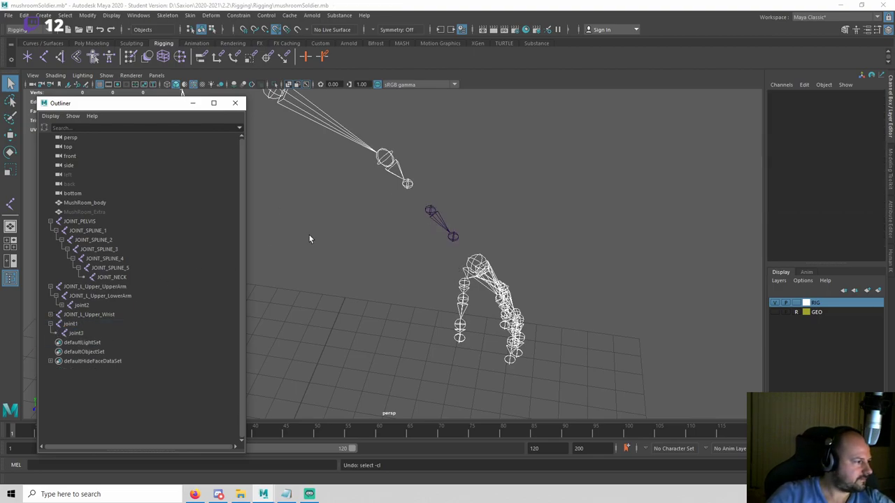
click(408, 186)
click(62, 306)
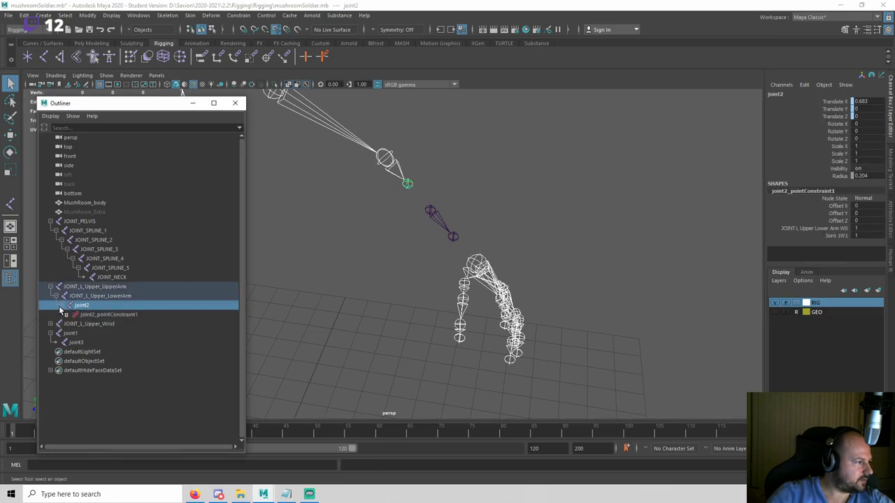
click(96, 315)
key(Delete)
Parent joint1 under joint2, and JOINT_L_Upper_Wrist under joint3, the twist joint nearest the wrist.
click(438, 208)
shift+click(409, 182)
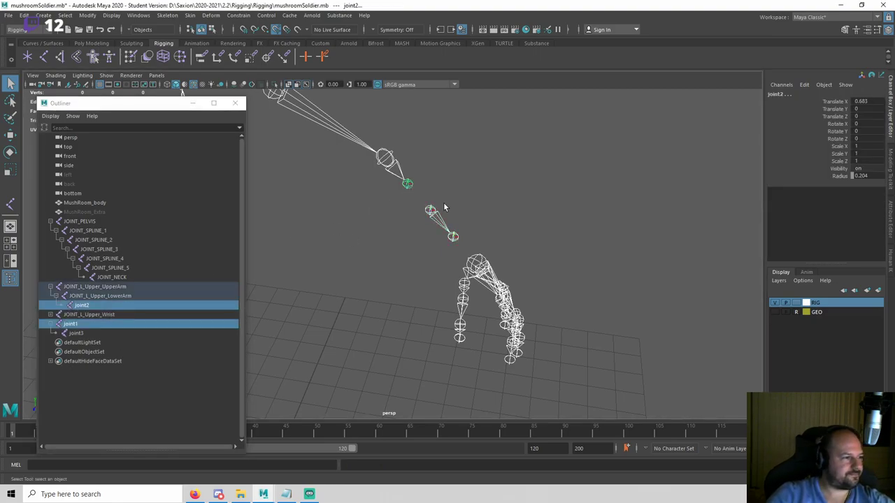
key(p)
click(480, 259)
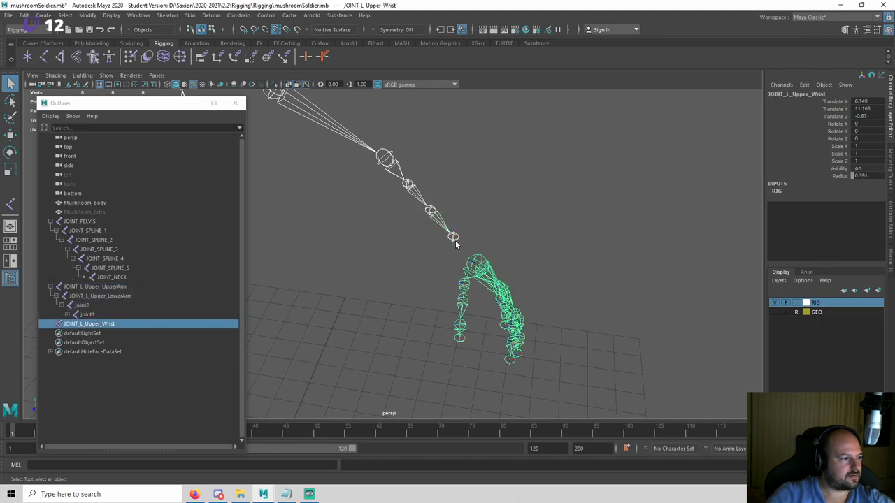
shift+click(453, 237)
key(p)
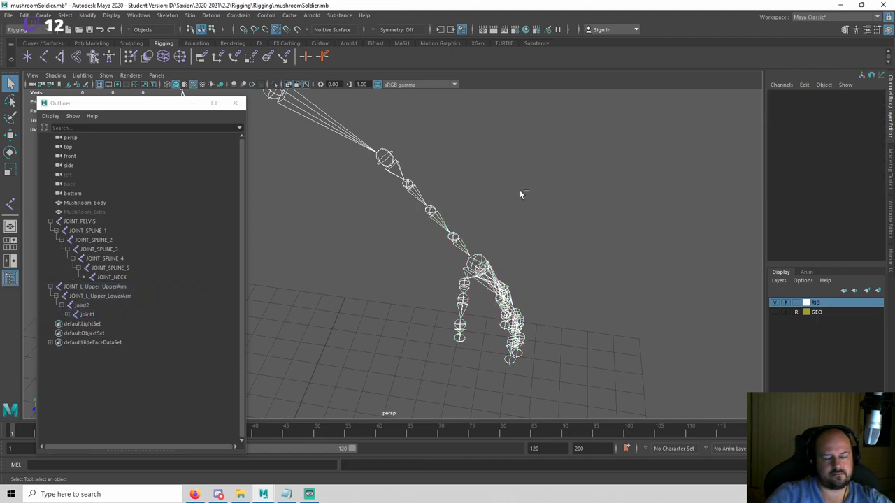
Save the mushroomSoldier.mb scene and close the Outliner.
key(ctrl+s)
key(Return)
click(234, 104)
Show the local rotation axes on all joints with the custom shelf script.
alt+drag(504, 203, 487, 174)
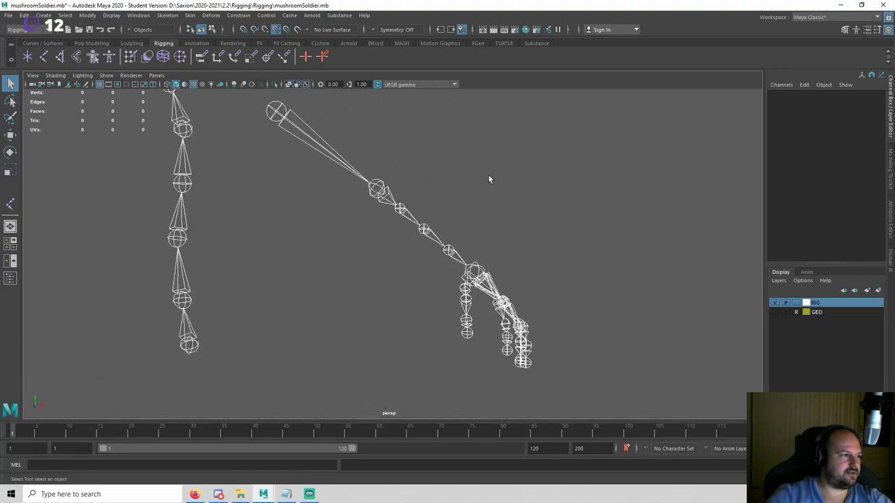
scroll(488, 176, down, 2)
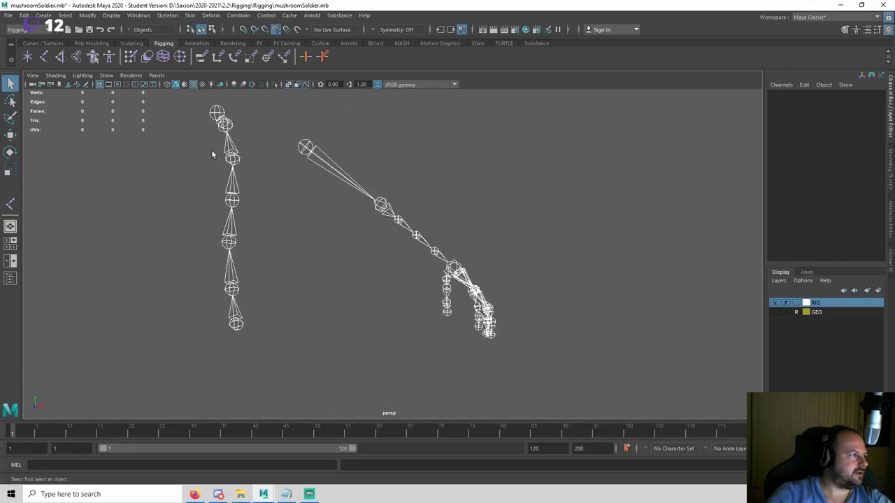
click(320, 44)
click(76, 54)
alt+drag(428, 223, 452, 235)
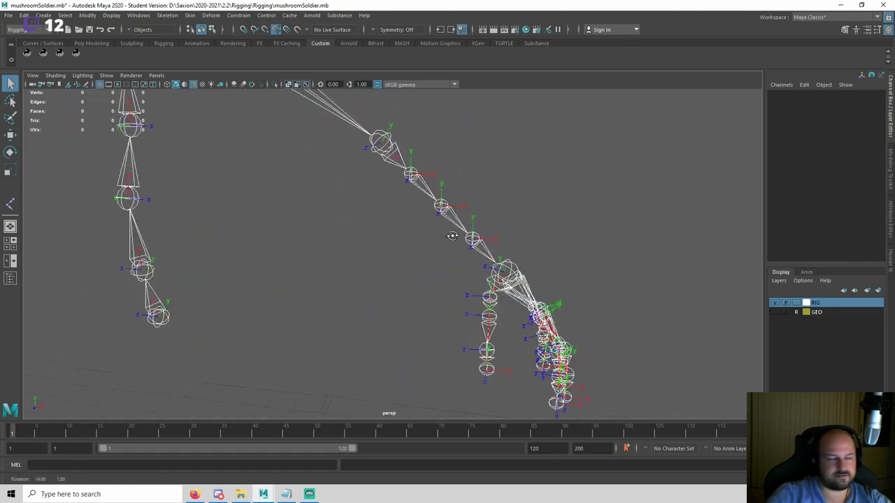
alt+middle_drag(275, 95, 300, 132)
Orient the whole left arm chain from JOINT_L_Upper_UpperArm with Orient Joint, and save the scene.
click(278, 116)
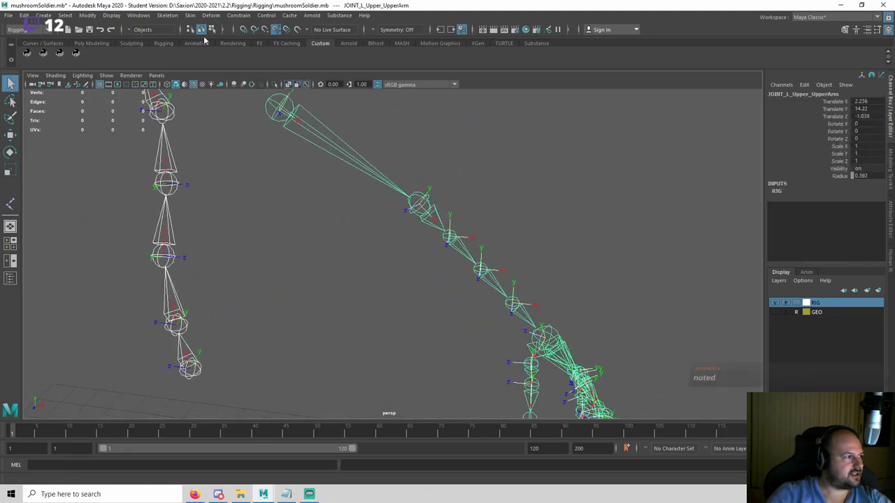
click(167, 14)
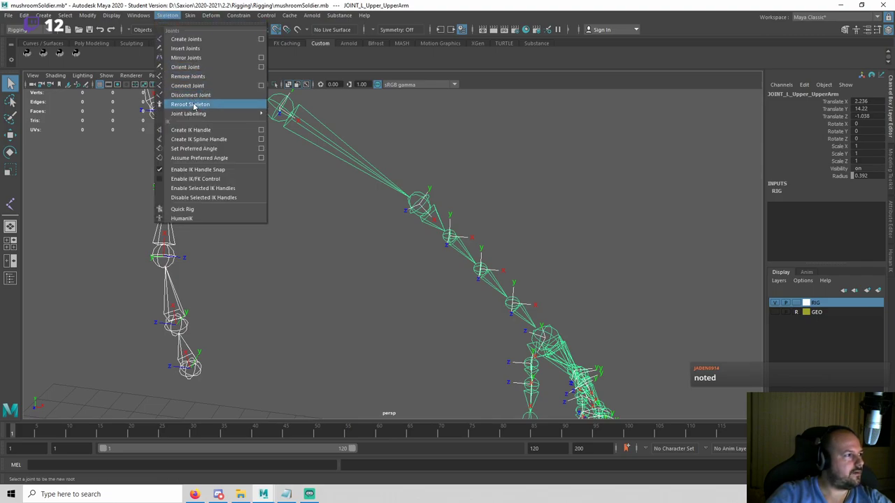
click(183, 67)
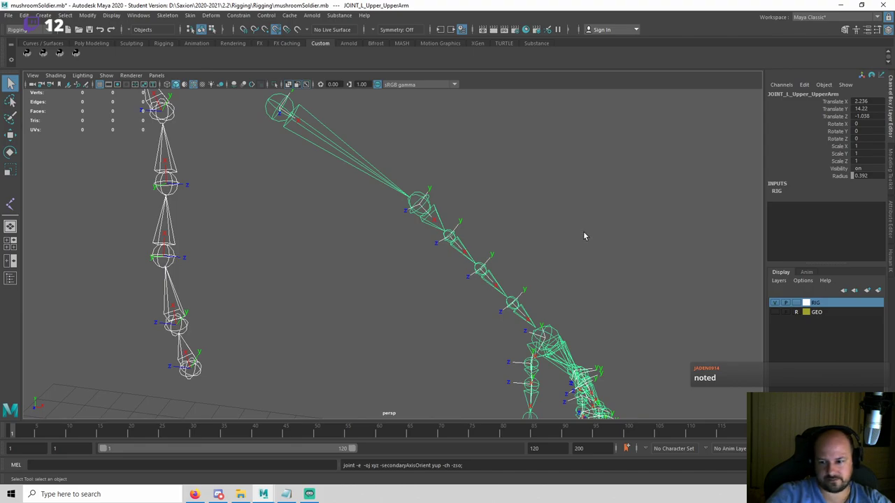
click(584, 235)
mouse_move(543, 262)
alt+mouse_down()
mouse_move(473, 250)
mouse_move(443, 231)
mouse_move(493, 258)
mouse_move(493, 246)
mouse_move(467, 245)
mouse_move(482, 230)
mouse_move(550, 321)
mouse_move(538, 262)
alt+mouse_up()
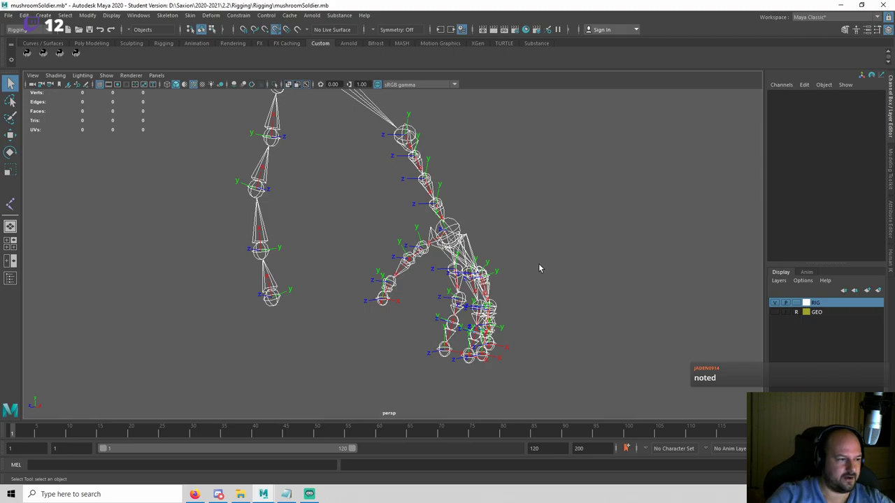
key(ctrl+s)
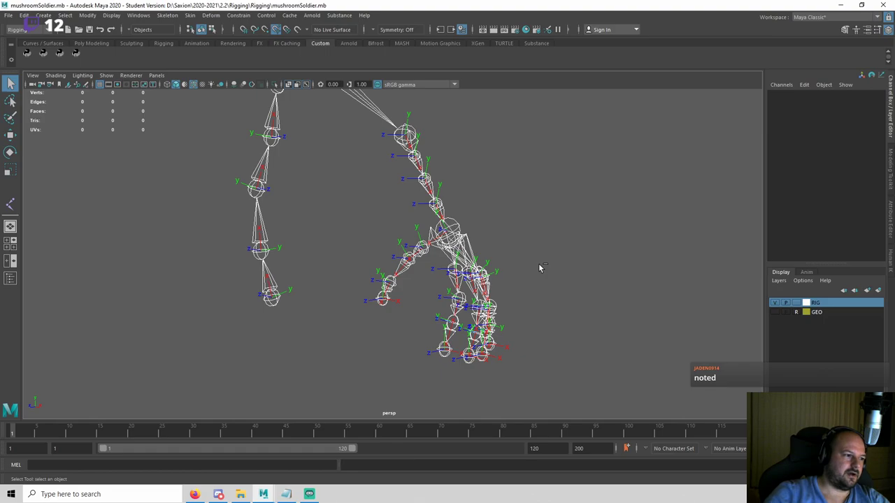
Orient the spine chain from JOINT_PELVIS with Orient Joint, and save the scene.
mouse_move(540, 268)
alt+mouse_down()
mouse_move(547, 281)
mouse_move(544, 265)
alt+mouse_up()
alt+drag(482, 225, 313, 178)
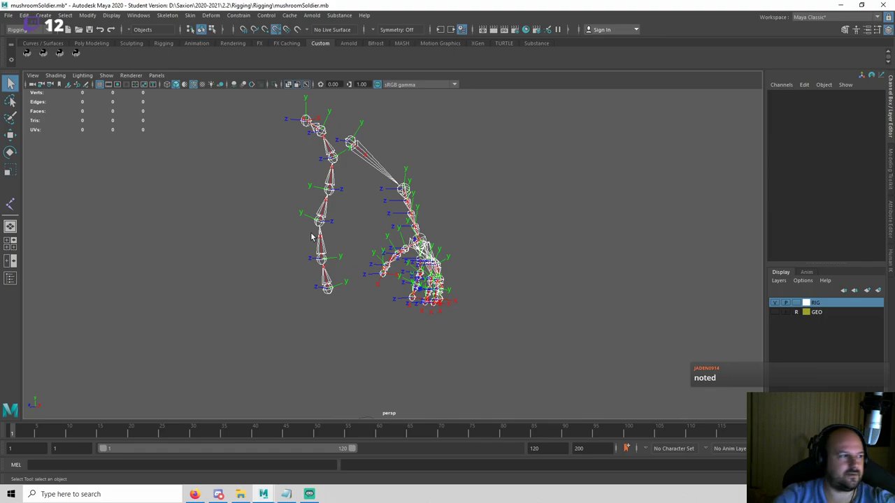
click(323, 290)
click(167, 15)
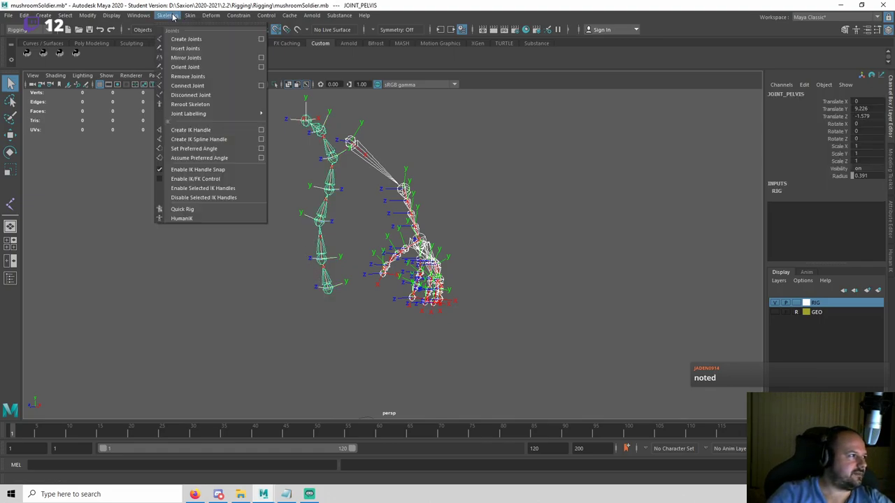
click(203, 70)
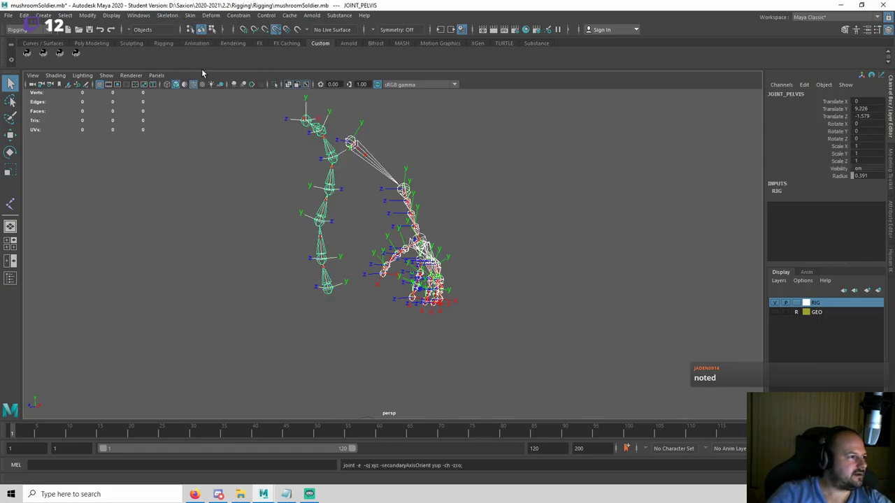
click(522, 185)
alt+drag(490, 229, 534, 223)
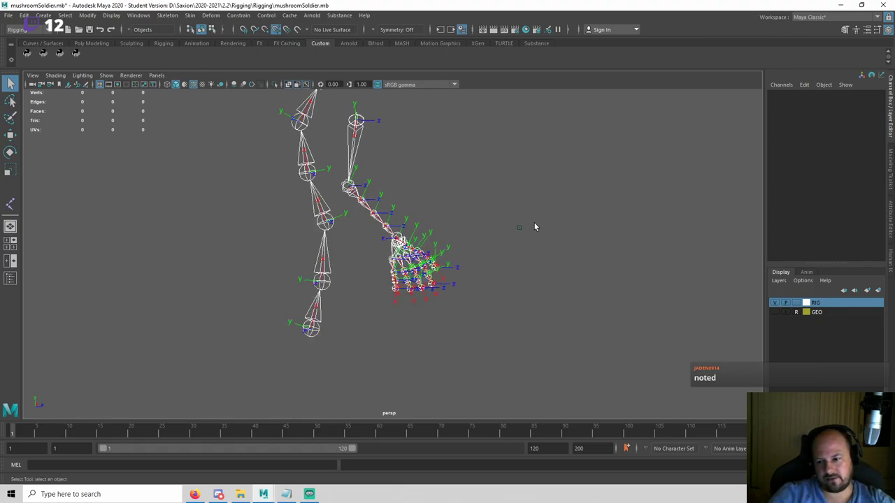
key(ctrl+s)
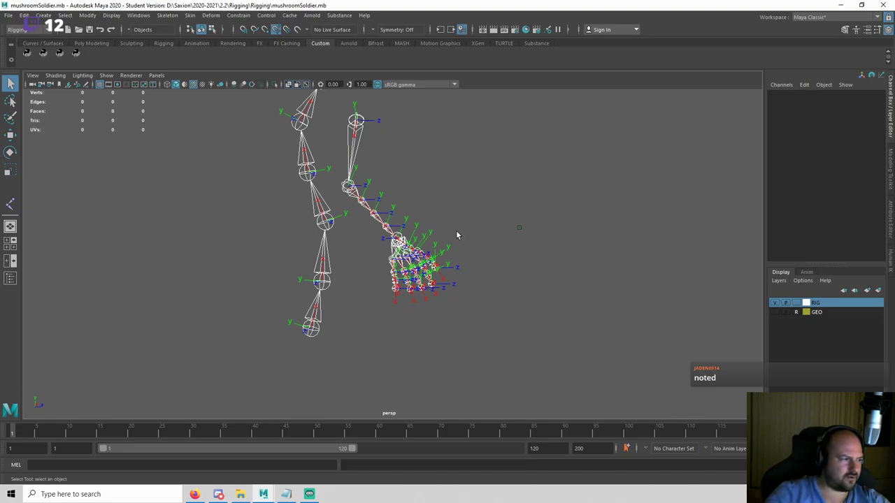
Try orienting the left arm chain from JOINT_L_Upper_UpperArm with Y as primary axis and Z as secondary axis.
alt+drag(455, 236, 312, 227)
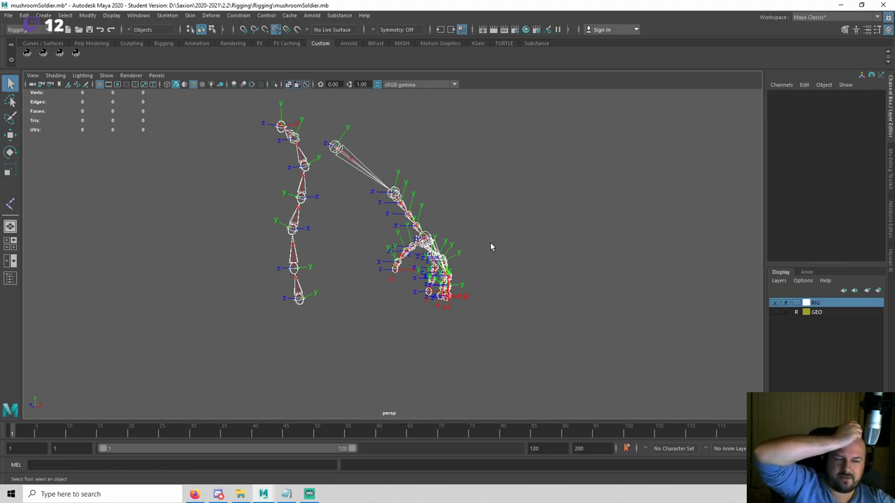
scroll(489, 242, up, 3)
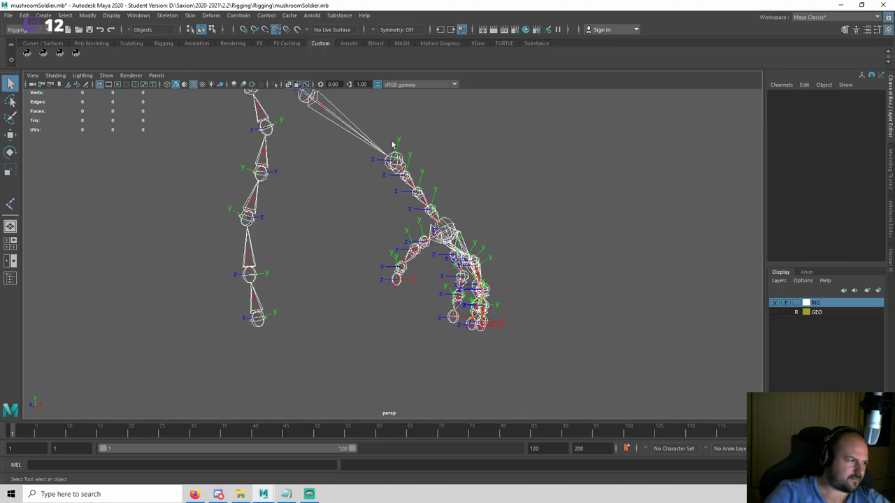
click(341, 115)
click(168, 15)
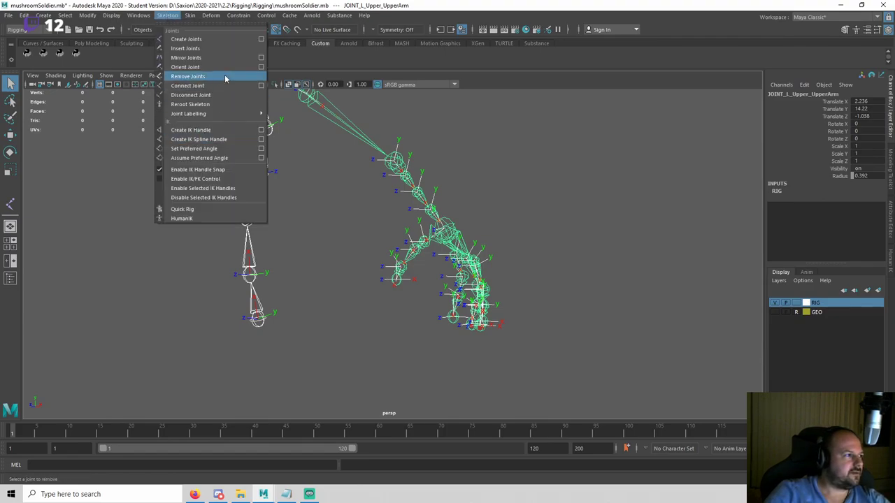
click(260, 68)
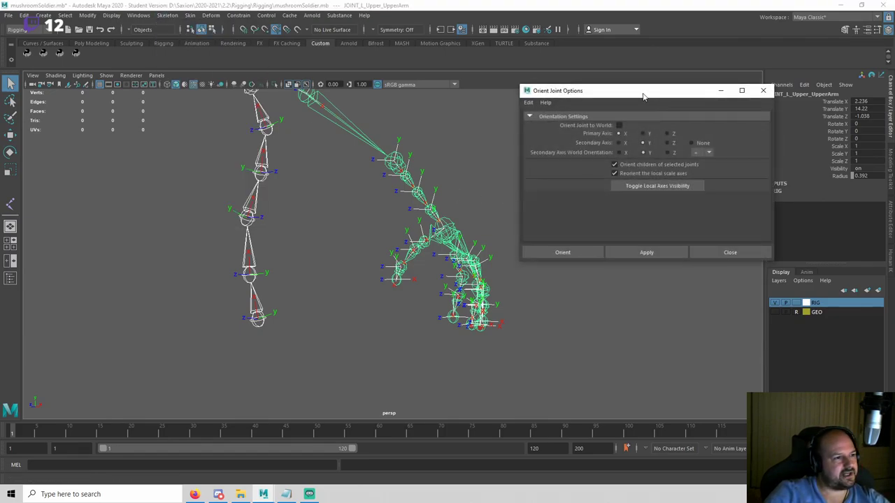
drag(643, 93, 529, 104)
click(527, 147)
click(551, 156)
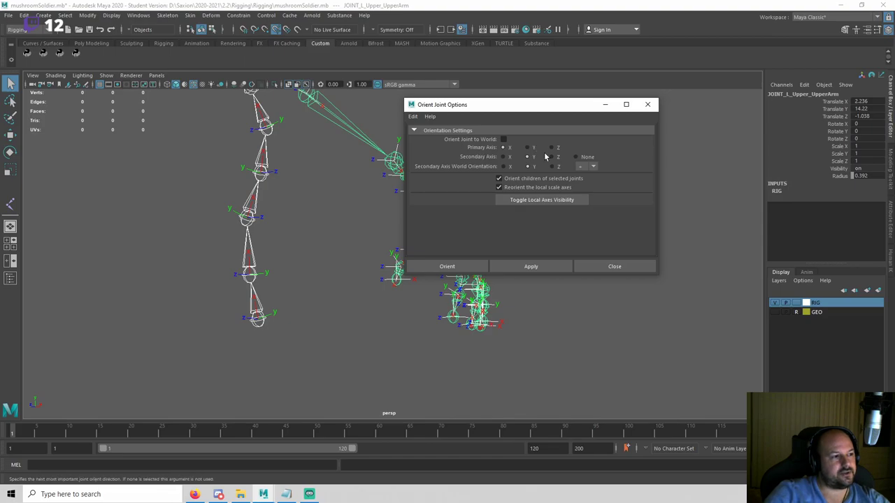
click(452, 267)
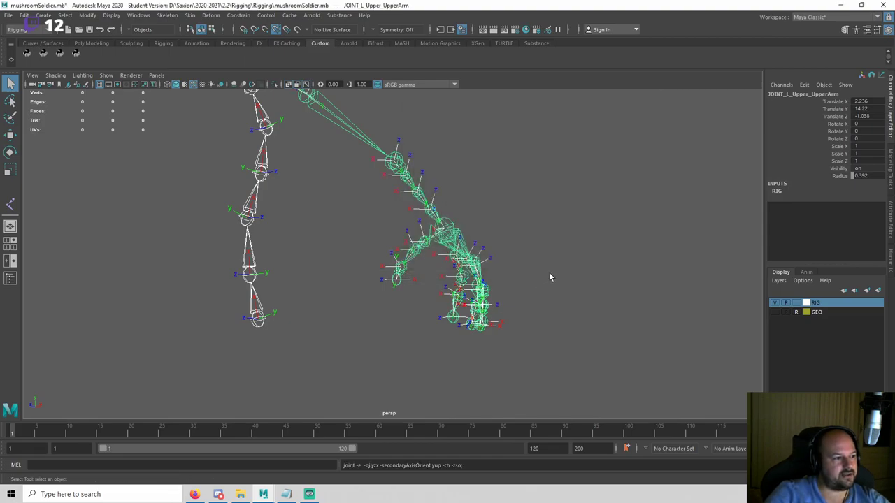
alt+drag(550, 275, 569, 272)
scroll(551, 215, up, 3)
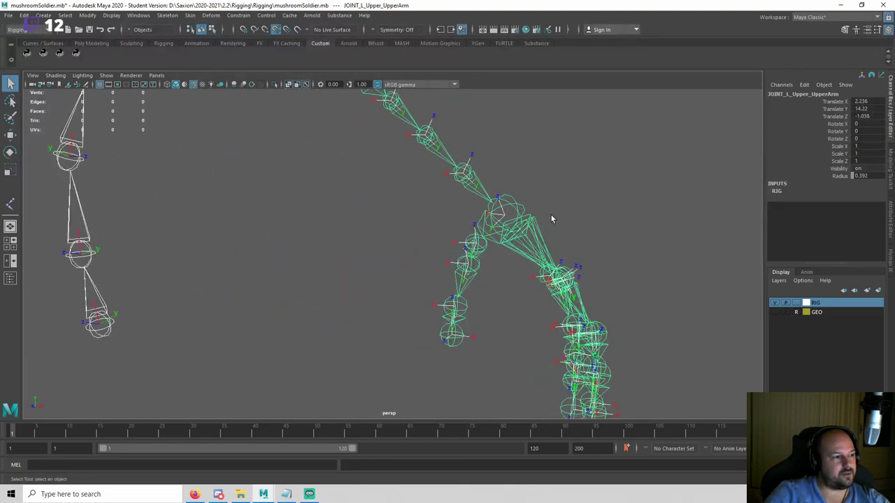
mouse_move(562, 213)
alt+mouse_down()
mouse_move(631, 226)
mouse_move(545, 210)
alt+mouse_up()
Try orienting the left arm chain with Z as primary axis and X as secondary axis.
click(167, 14)
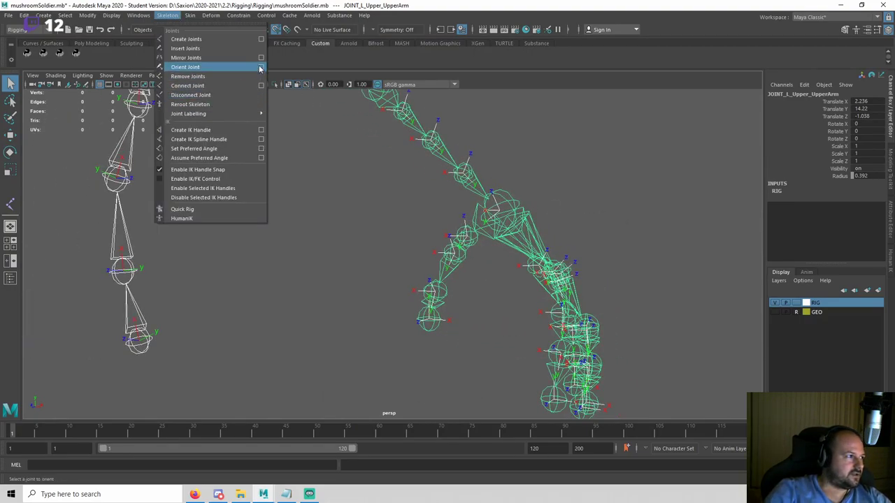
click(260, 67)
click(557, 147)
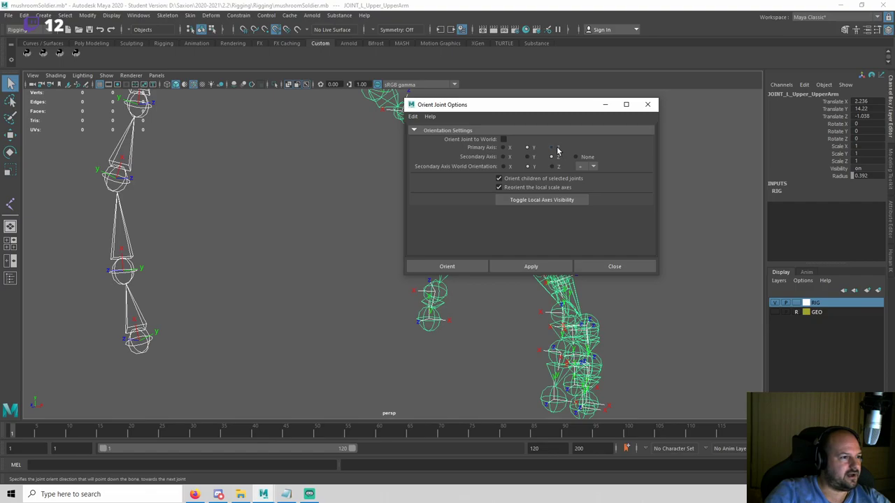
click(455, 265)
mouse_move(605, 239)
alt+mouse_down()
mouse_move(579, 245)
mouse_move(605, 250)
alt+mouse_up()
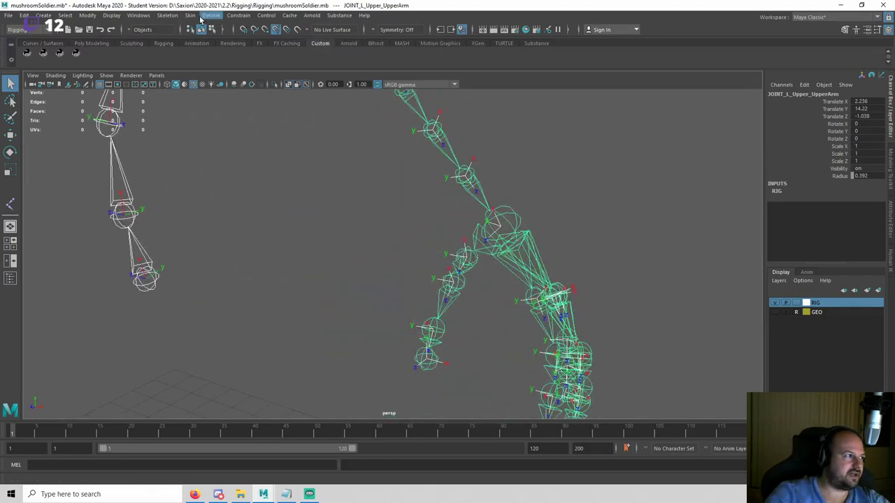
Reset the Orient Joint options to their defaults, reorient the left arm chain from JOINT_L_Upper_UpperArm, and save the scene.
click(167, 14)
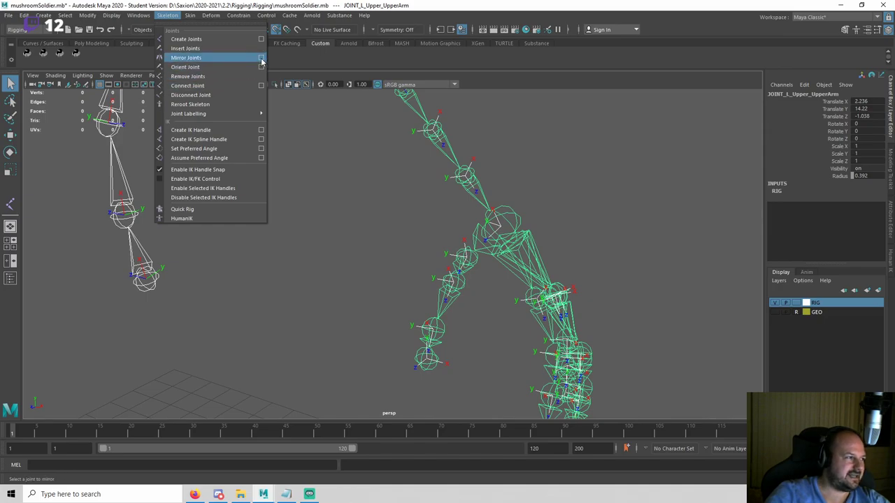
click(260, 66)
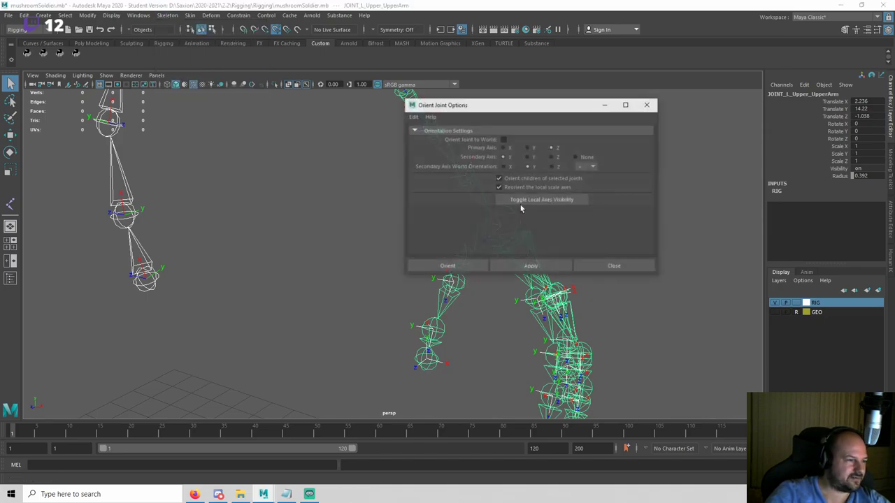
click(413, 116)
click(430, 135)
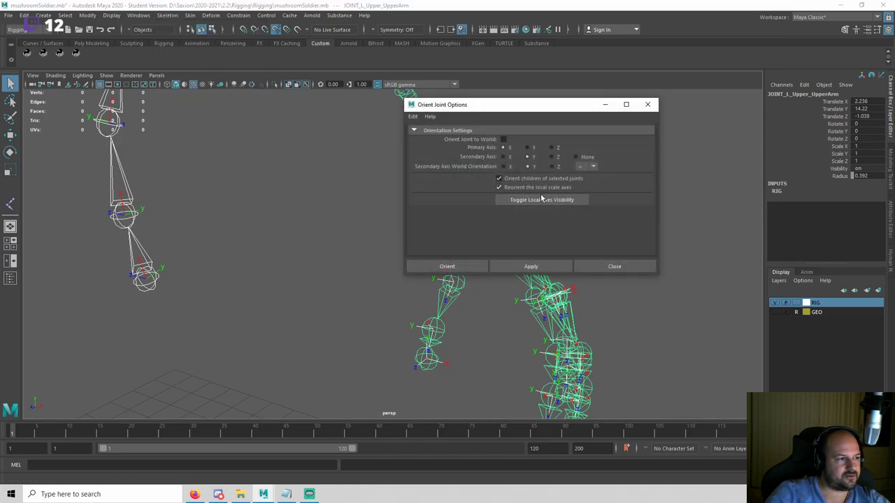
click(456, 268)
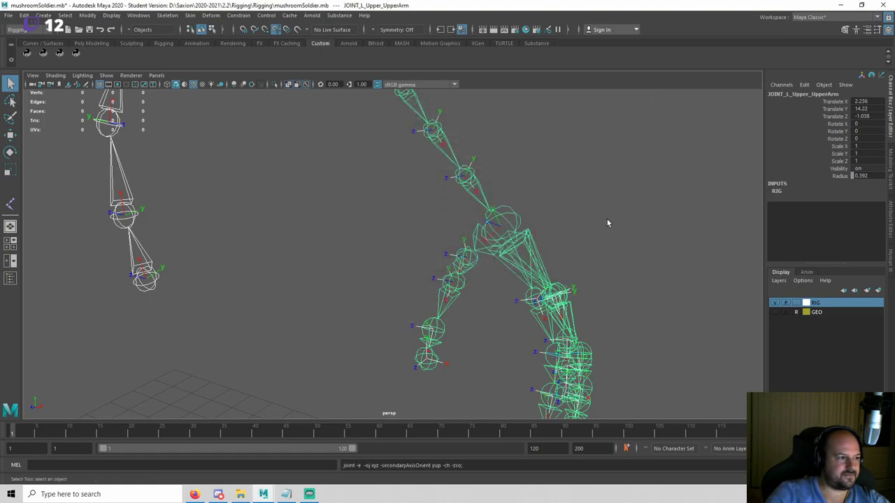
click(606, 219)
key(ctrl+s)
key(Return)
Try orienting the spine joints from JOINT_SPLINE_2 upward with the secondary axis set to None.
alt+right_drag(607, 218, 497, 242)
alt+drag(497, 242, 477, 244)
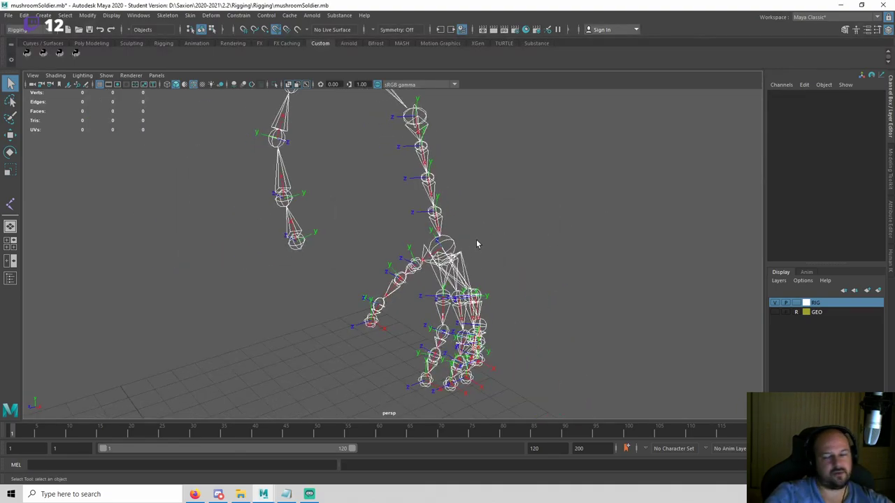
alt+drag(471, 242, 536, 259)
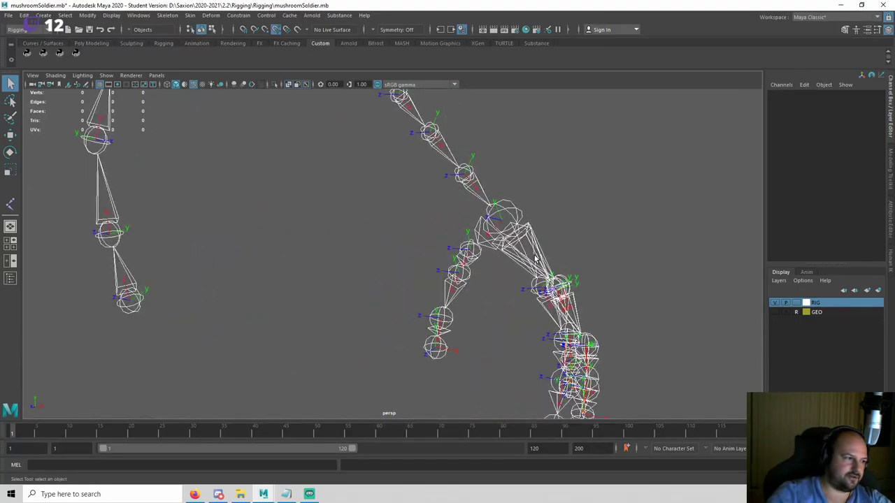
scroll(520, 285, down, 2)
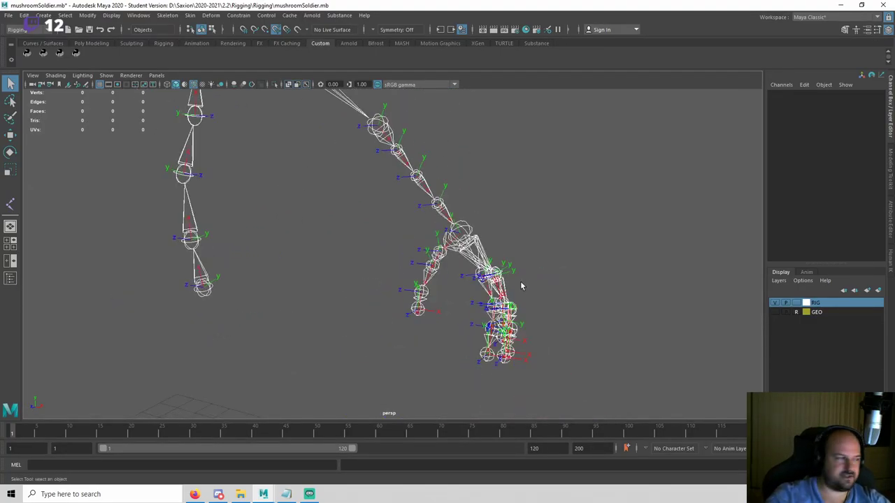
alt+drag(521, 285, 454, 249)
alt+middle_drag(307, 219, 458, 260)
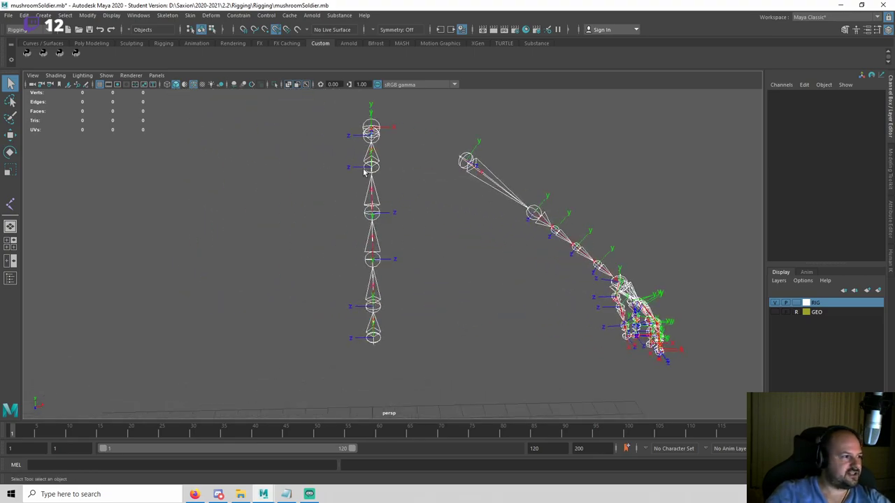
mouse_move(373, 287)
alt+mouse_down()
mouse_move(381, 272)
mouse_move(377, 280)
alt+mouse_up()
click(370, 263)
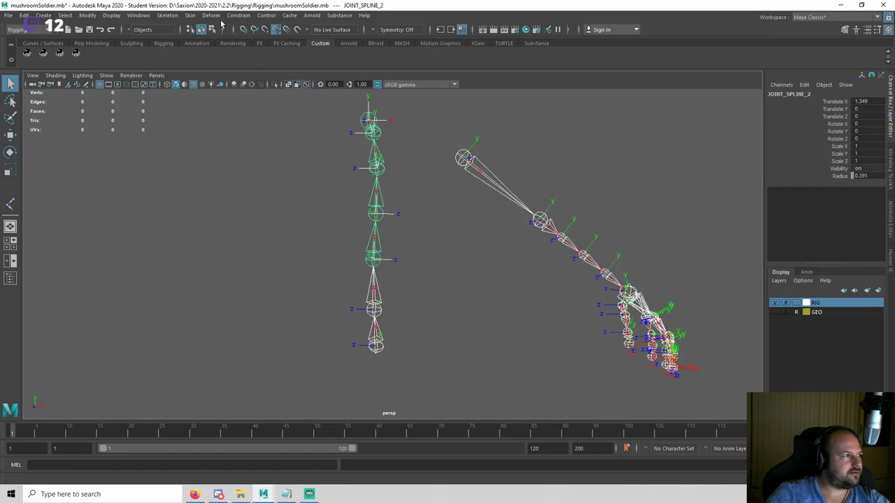
click(190, 15)
click(261, 70)
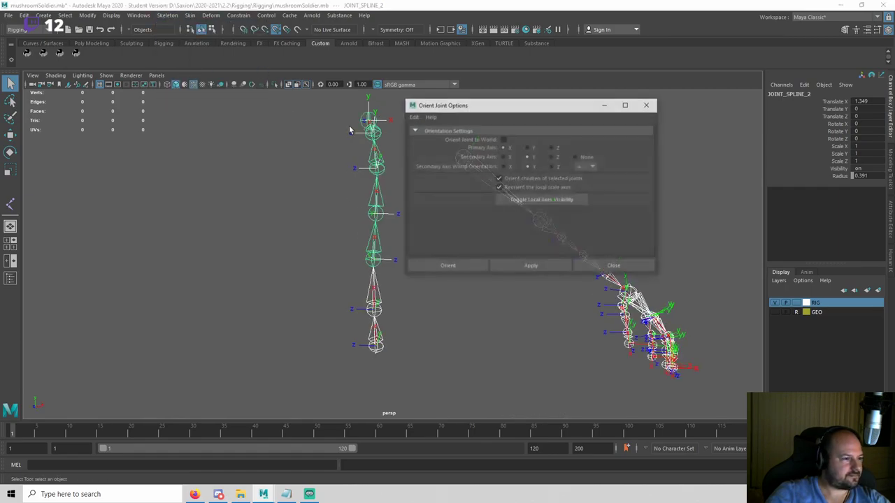
click(575, 156)
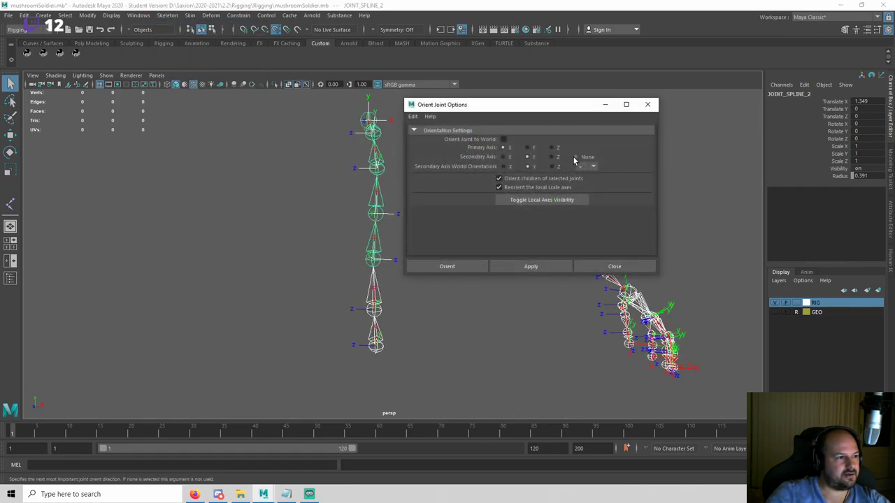
click(468, 270)
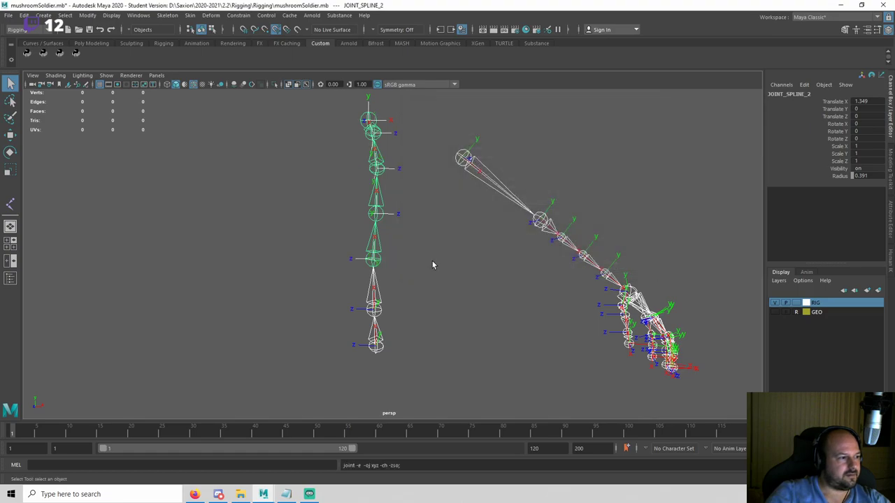
click(378, 214)
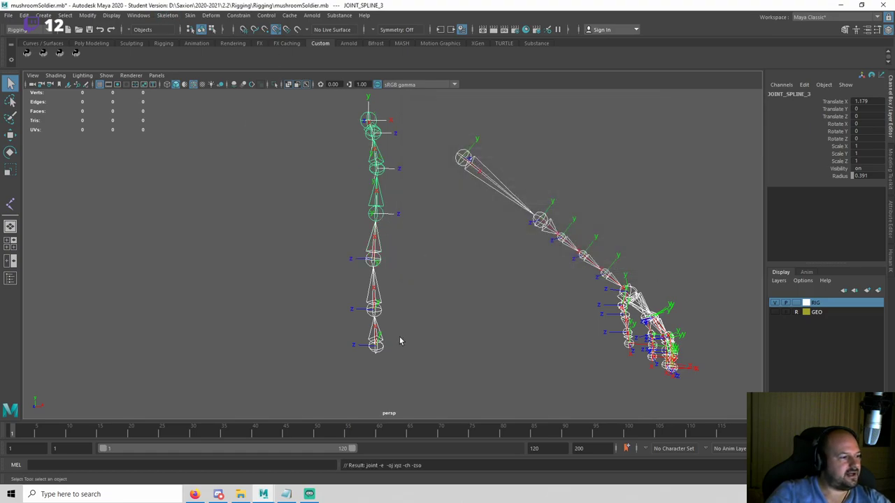
Reset the Orient Joint options to their defaults, reorient the entire spine chain from JOINT_PELVIS, and save the scene.
click(378, 345)
click(169, 16)
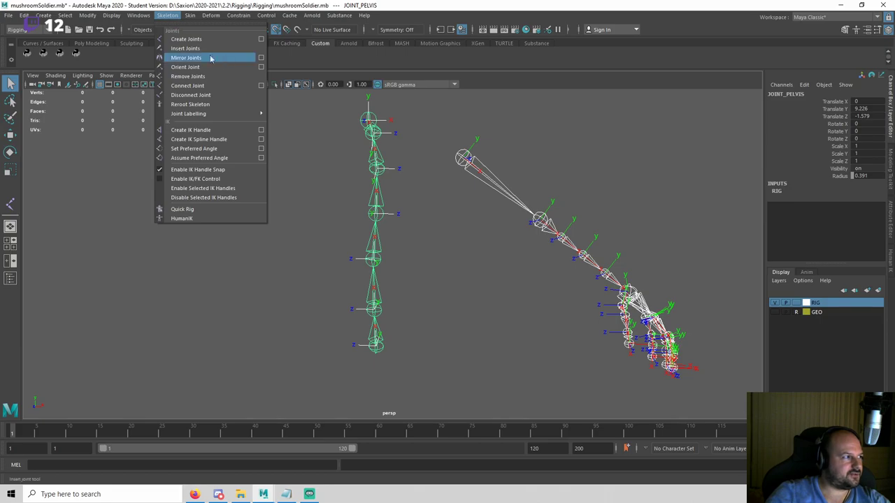
click(261, 68)
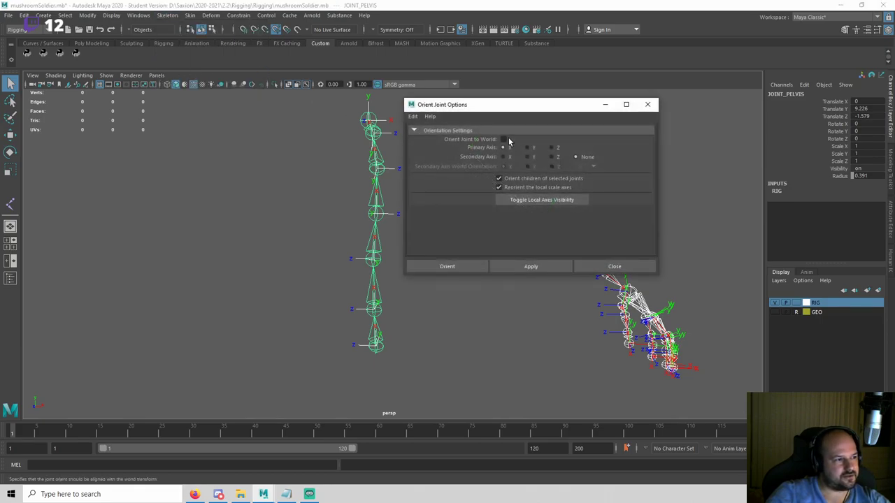
click(413, 116)
click(434, 135)
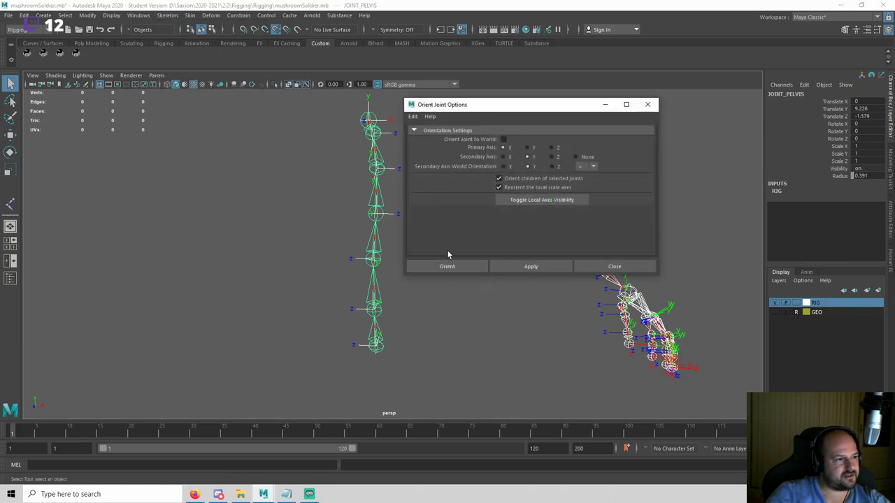
click(446, 267)
click(441, 312)
alt+drag(442, 312, 463, 217)
key(ctrl+s)
key(Return)
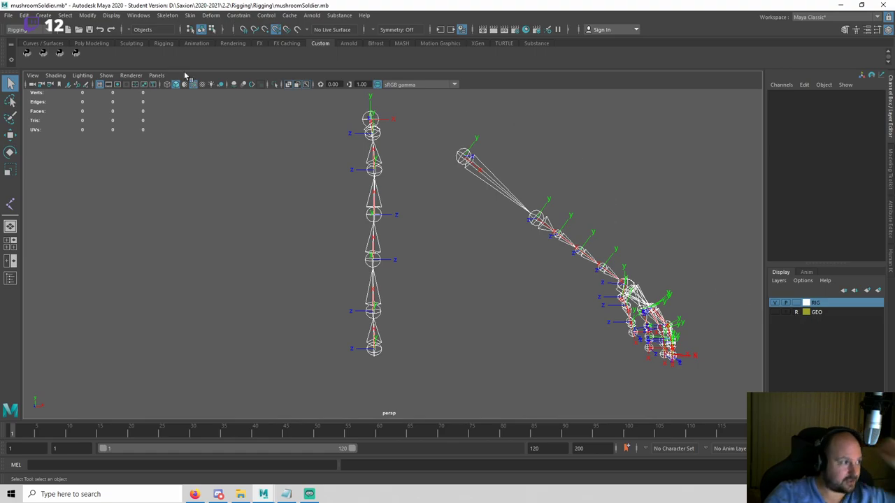
Hide the local rotation axes on all joints with the custom shelf script and make the GEO layer visible.
click(59, 53)
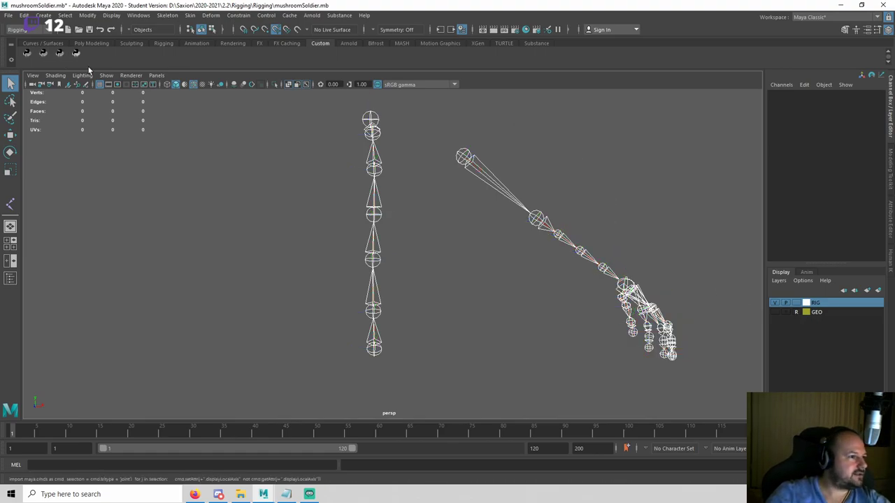
click(774, 311)
alt+drag(677, 240, 644, 314)
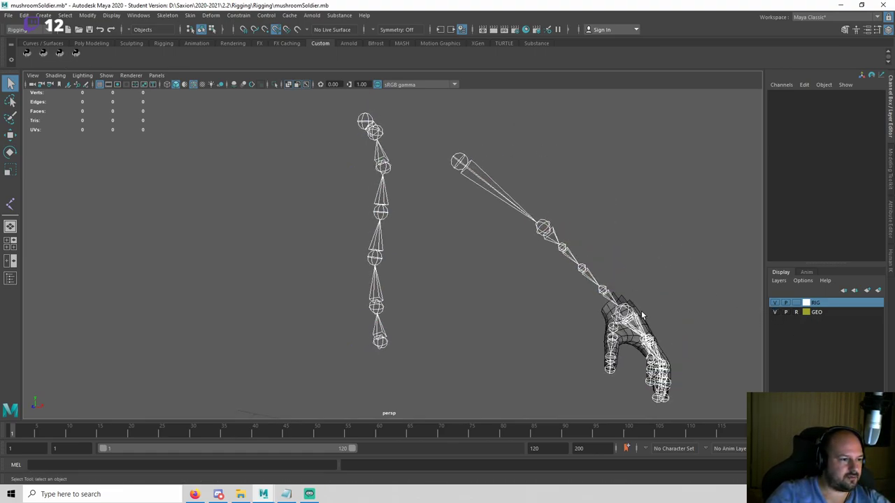
Make the GEO layer selectable, unhide the rest of MushRoom_body, set the layer back to Reference, and save the scene.
click(794, 312)
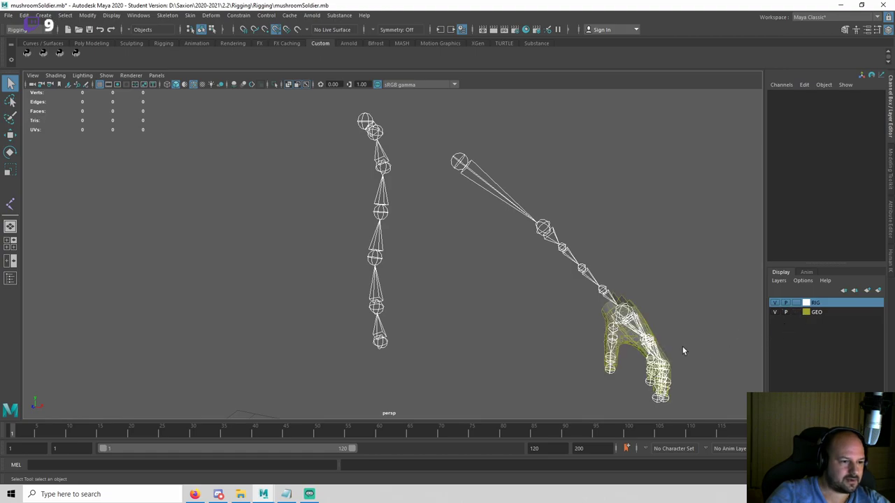
click(627, 346)
click(140, 15)
click(155, 124)
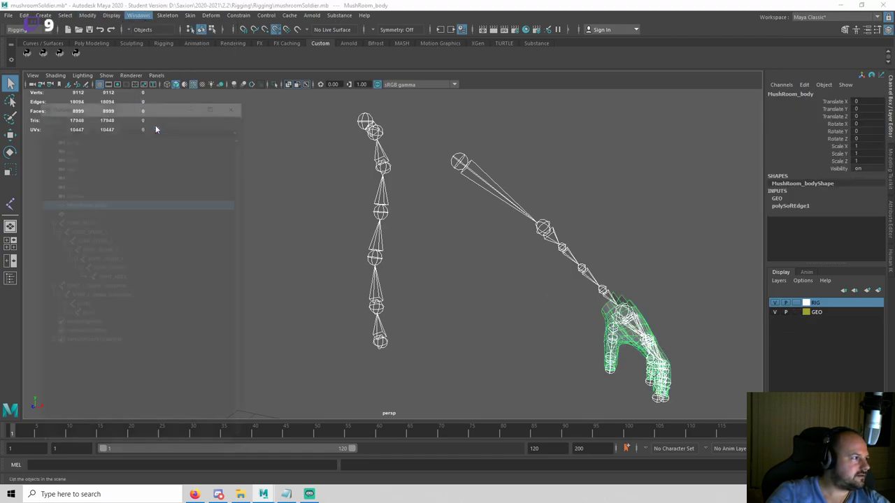
key(shift+h)
click(489, 157)
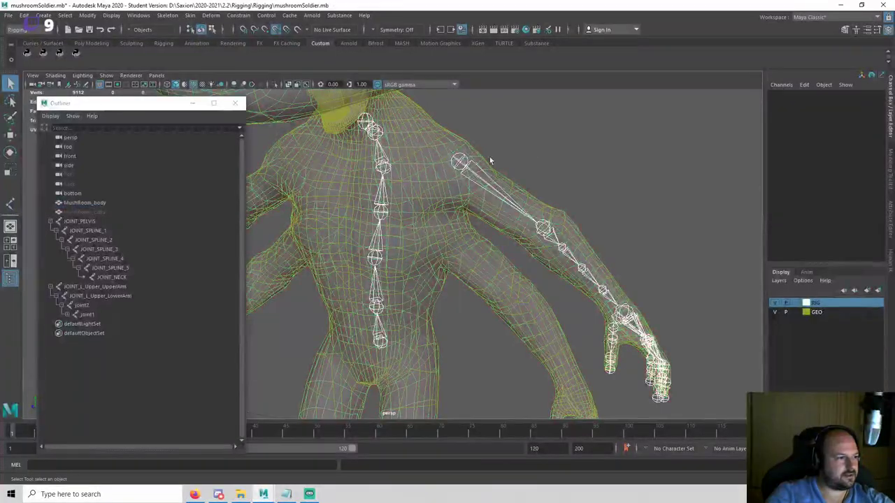
click(236, 103)
click(795, 311)
click(796, 312)
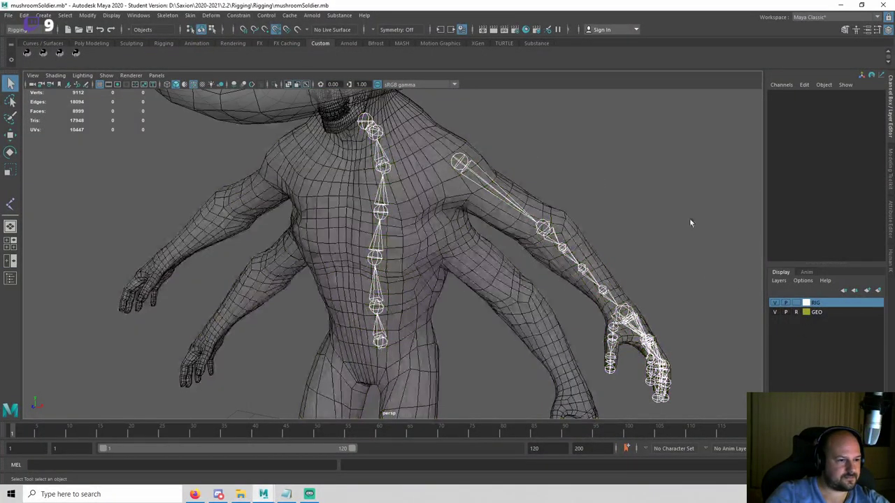
key(ctrl+s)
Group the left arm joint chain from JOINT_L_Upper_UpperArm downward.
alt+drag(503, 171, 524, 166)
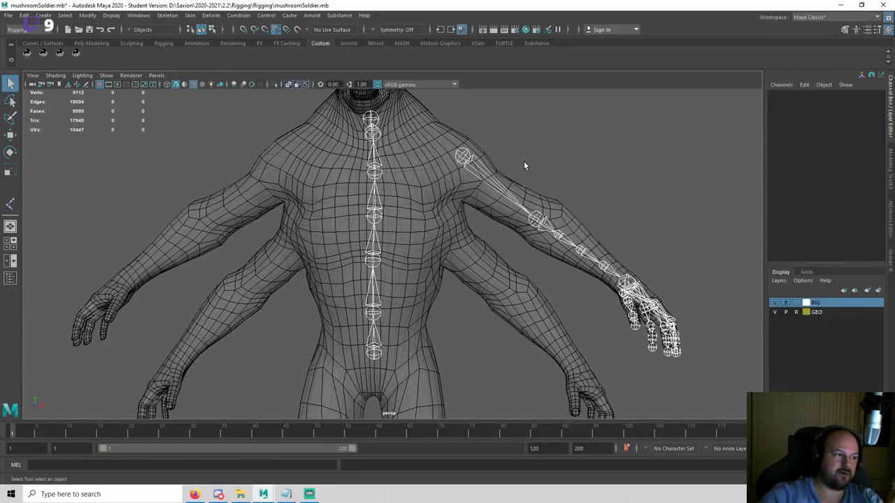
click(468, 163)
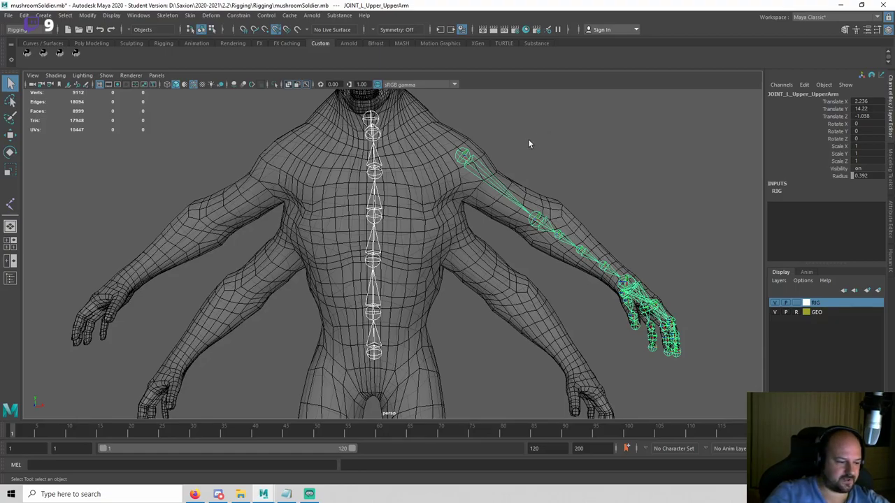
key(ctrl+g)
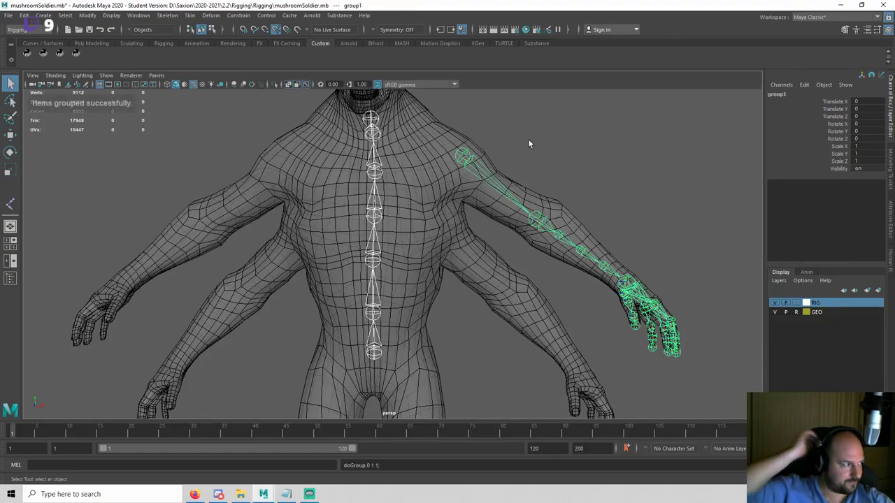
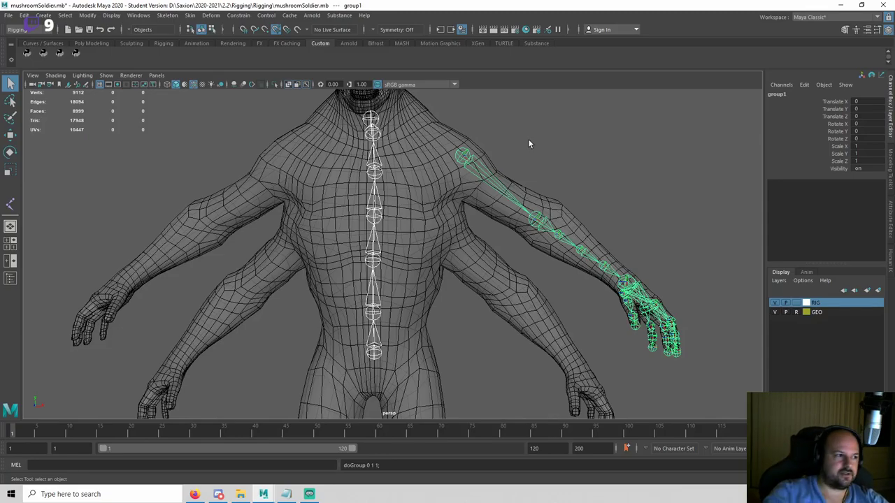
Centre the arm group's pivot and lower the chain toward the lower left arm, Translate Y about -2.336.
alt+middle_drag(528, 144, 505, 114)
key(w)
alt+drag(512, 120, 525, 176)
scroll(525, 176, down, 5)
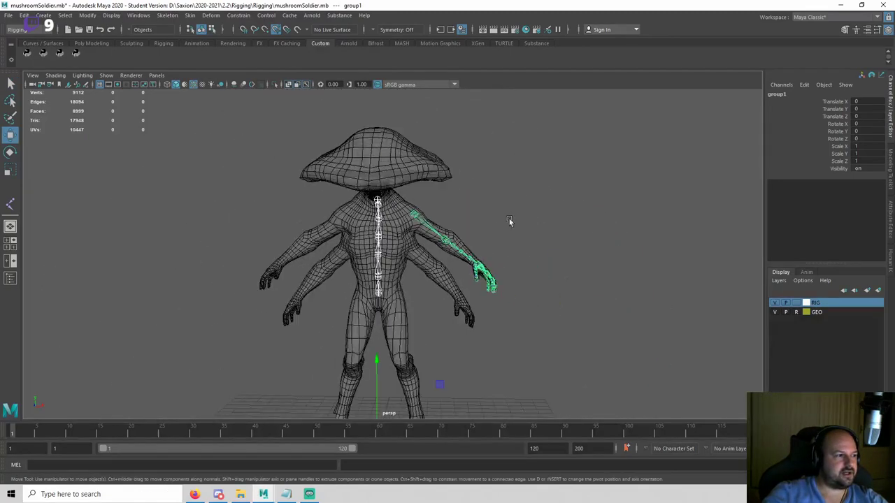
alt+middle_drag(417, 321, 437, 241)
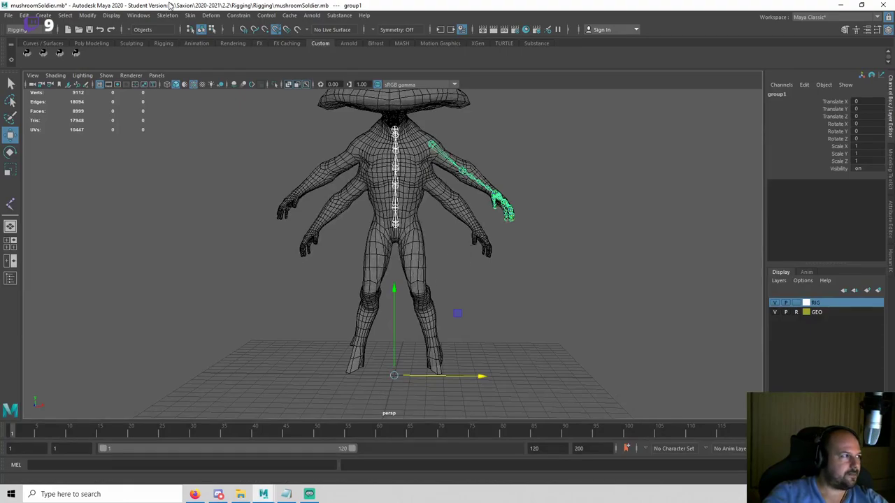
click(88, 15)
click(118, 85)
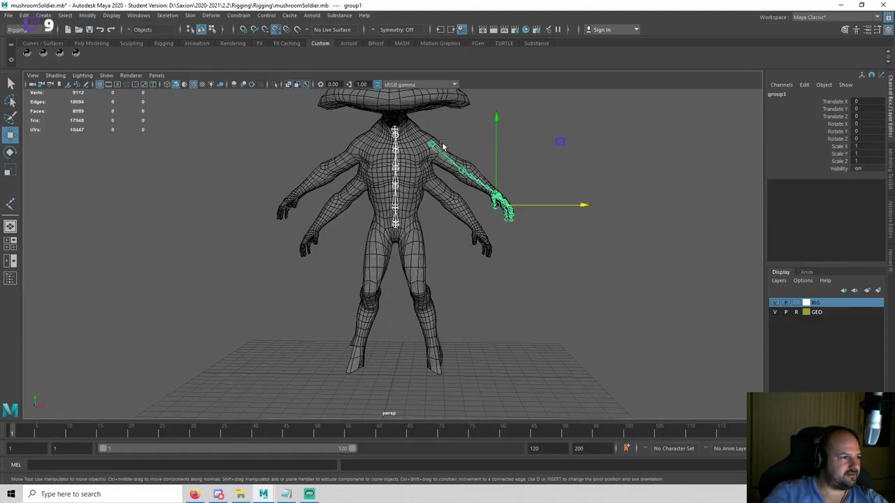
drag(496, 144, 491, 186)
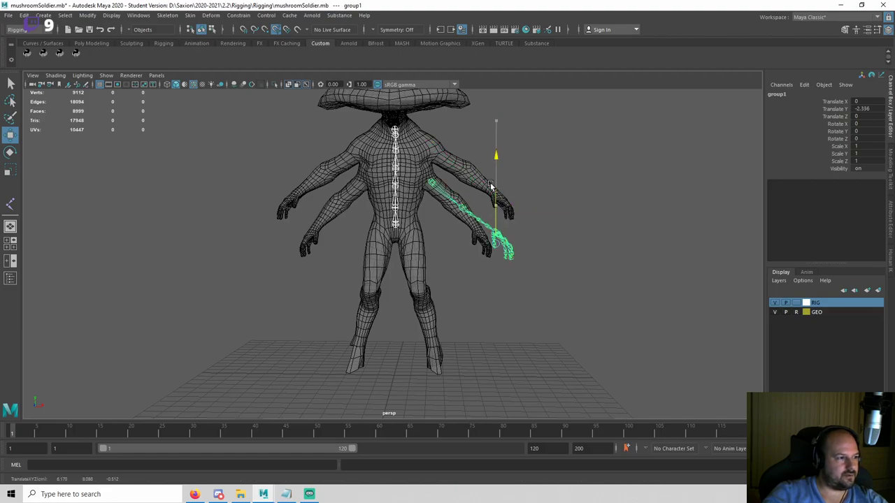
Unparent JOINT_L_Upper_Wrist and its finger chains from the forearm joints.
key(f)
alt+drag(324, 185, 262, 181)
scroll(348, 197, up, 4)
alt+middle_drag(323, 180, 448, 208)
scroll(461, 208, up, 4)
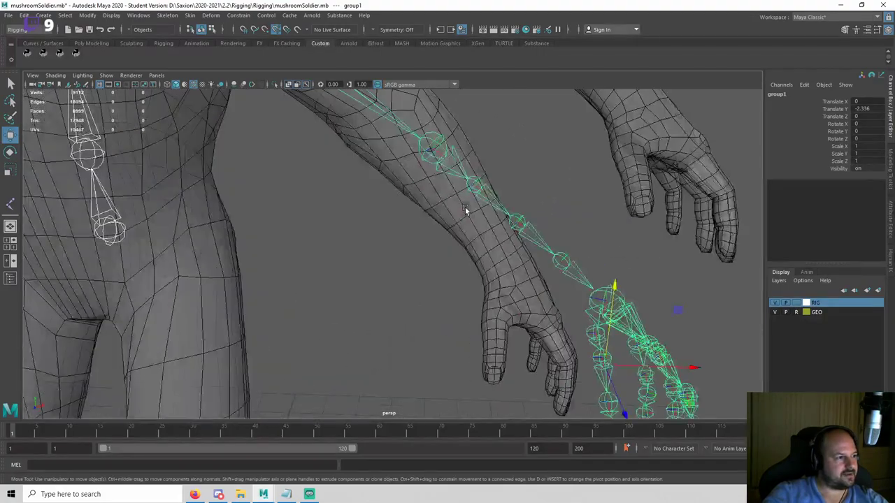
key(q)
click(475, 188)
click(599, 289)
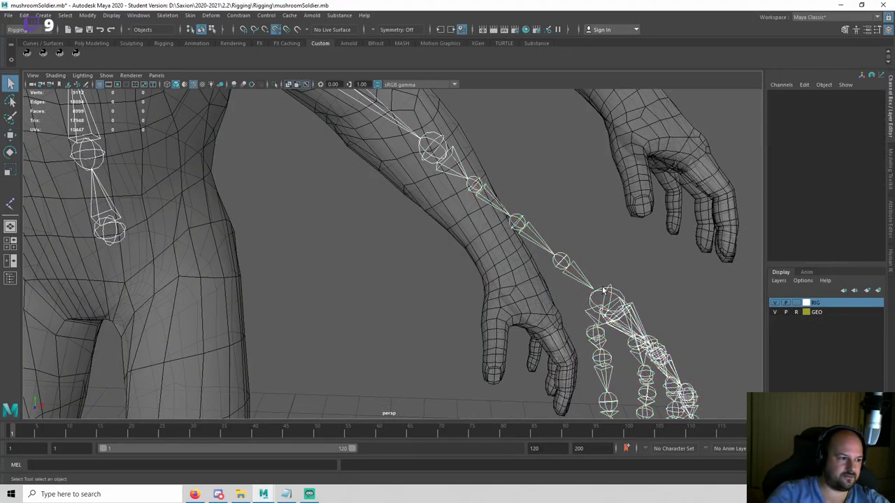
click(601, 292)
key(shift+p)
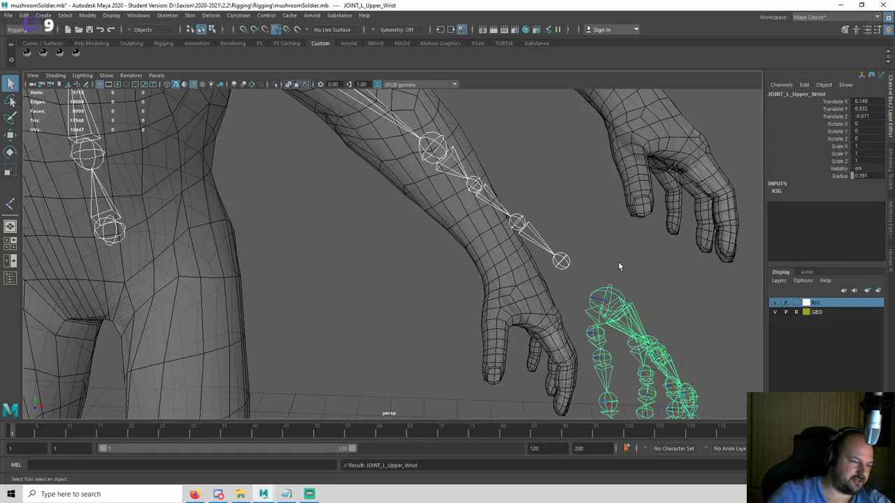
Delete the small intermediate joints between the elbow and the detached wrist.
click(619, 266)
click(563, 259)
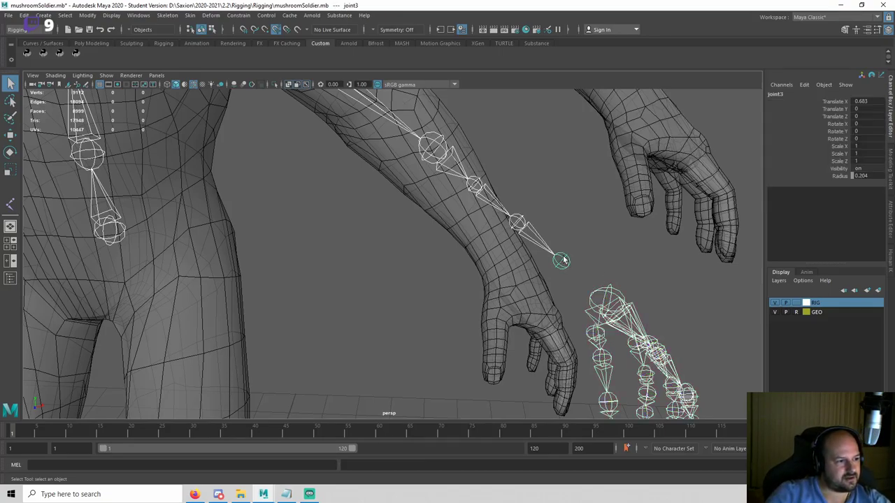
key(Delete)
click(519, 228)
key(Delete)
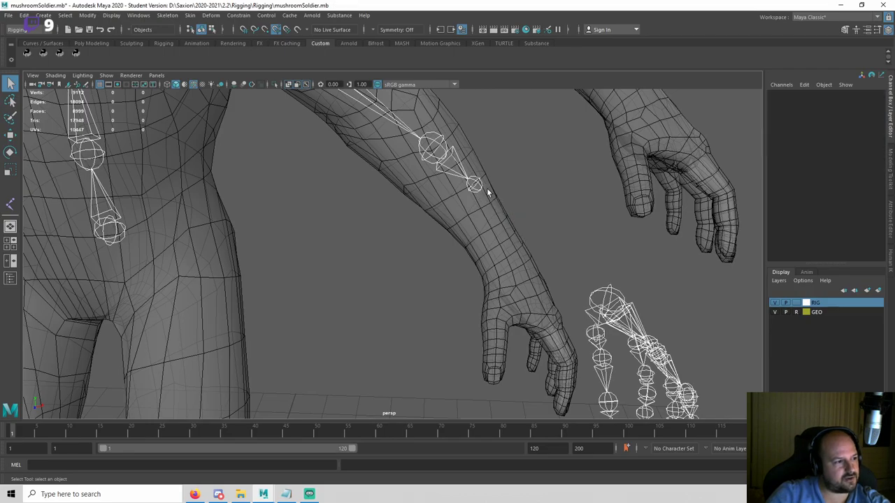
click(444, 155)
Switch to the front view and hide the box-shaped wireframe object beside the lowered upper arm joint.
alt+drag(487, 200, 351, 163)
click(350, 162)
key(f)
key(w)
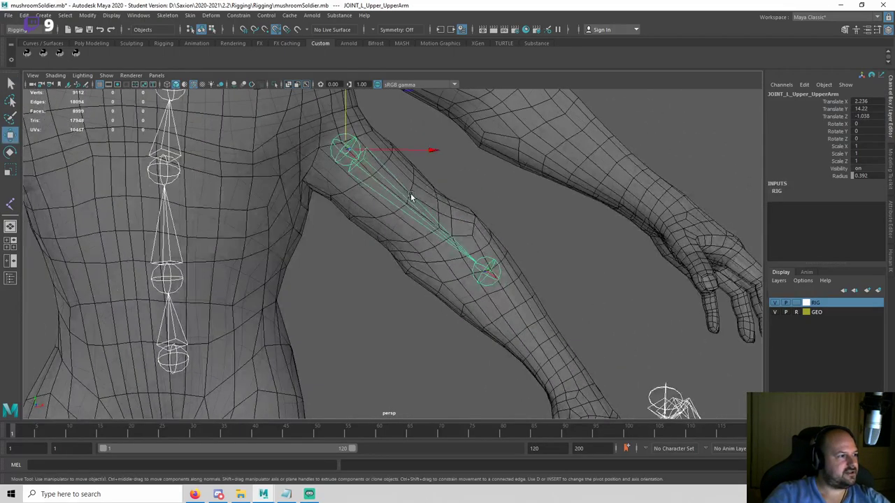
key(space)
click(413, 232)
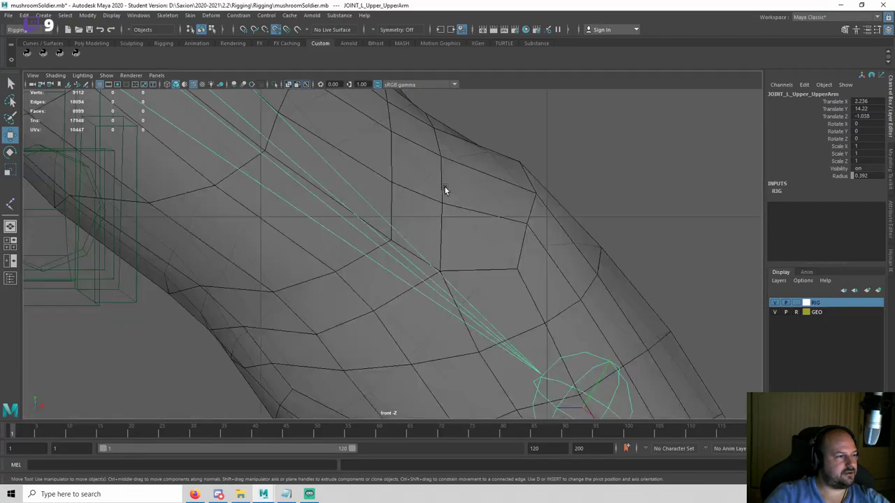
scroll(426, 259, up, 5)
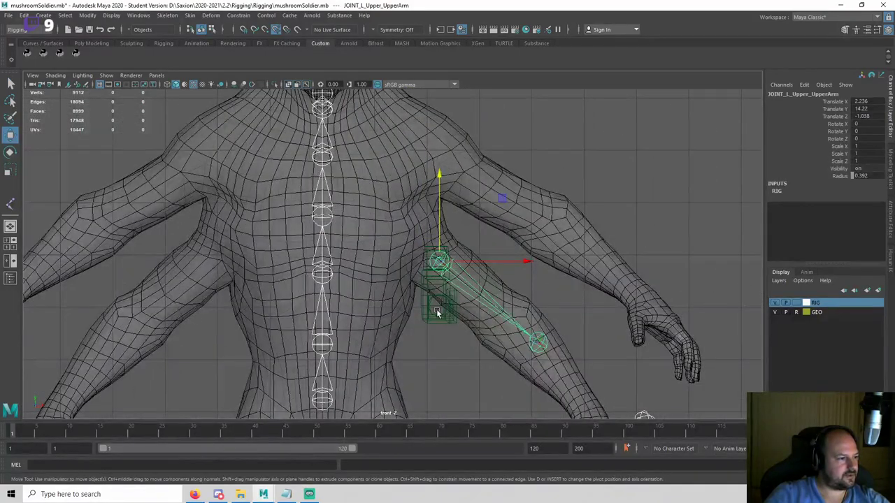
click(433, 322)
key(ctrl+h)
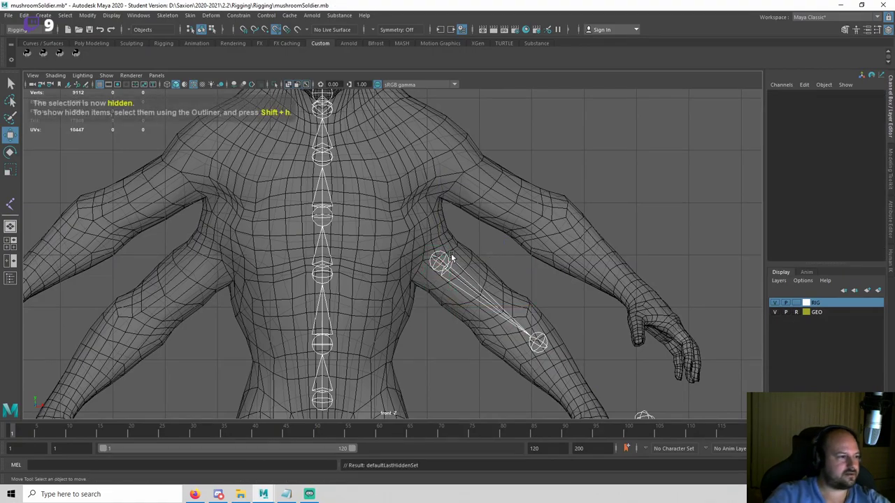
Move the upper arm joint into the lower left arm's shoulder and the lower arm joint to that arm's elbow.
click(443, 259)
scroll(448, 234, up, 1)
middle_drag(498, 175, 495, 139)
key(q)
click(533, 338)
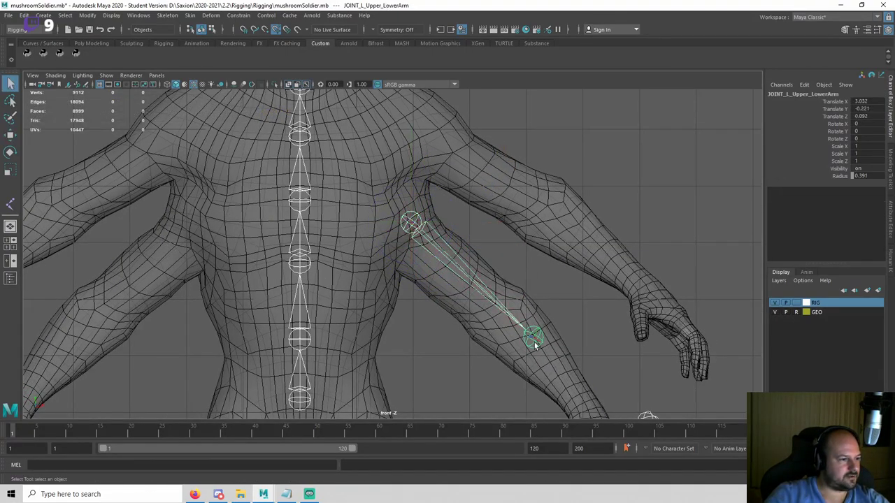
key(w)
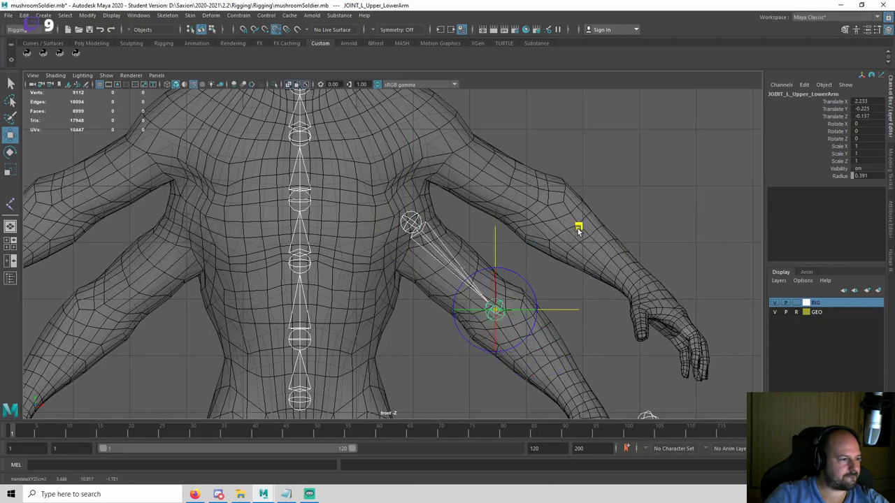
alt+middle_drag(613, 362, 550, 257)
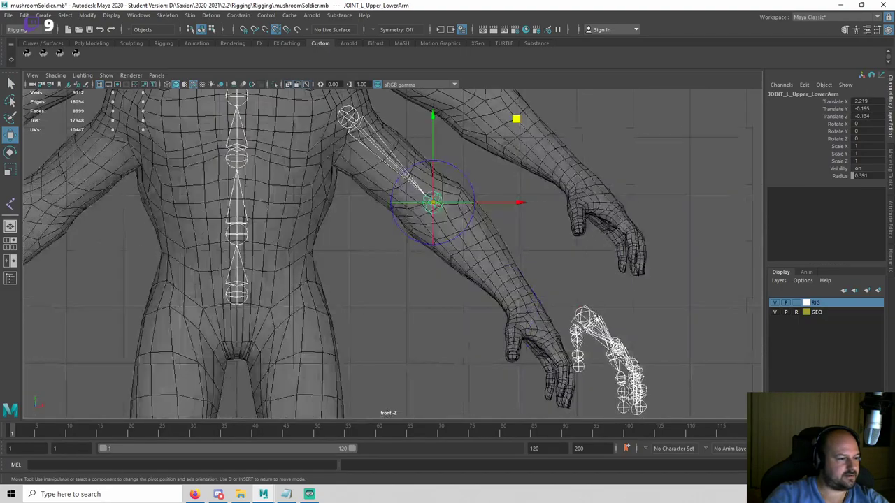
Move the wrist joint with its finger chains to the lower left hand, about X 5.014, Y 8.98, Z -1.345.
key(q)
click(589, 310)
key(w)
drag(647, 251, 613, 244)
middle_drag(613, 244, 581, 245)
key(space)
drag(537, 267, 410, 229)
drag(374, 154, 422, 160)
alt+drag(444, 217, 526, 224)
scroll(428, 215, up, 5)
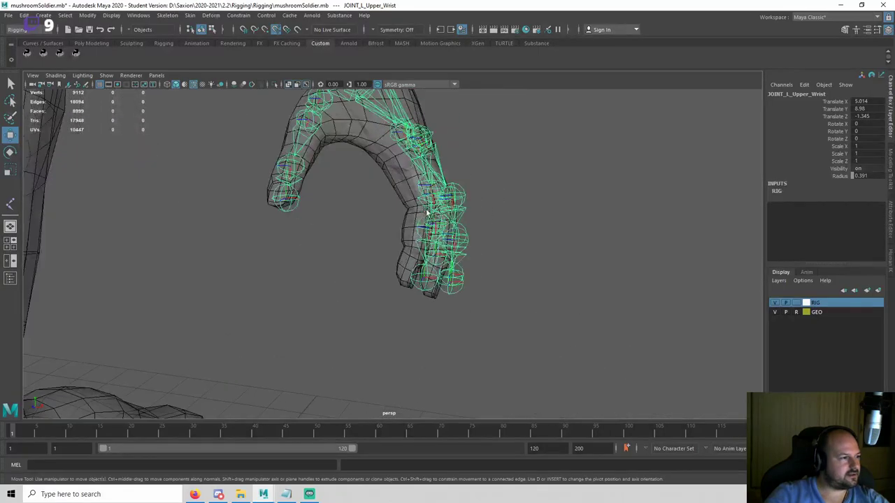
Refine the wrist joint's placement so the finger chains fit inside the lower hand mesh.
alt+middle_drag(425, 213, 467, 284)
drag(468, 137, 417, 152)
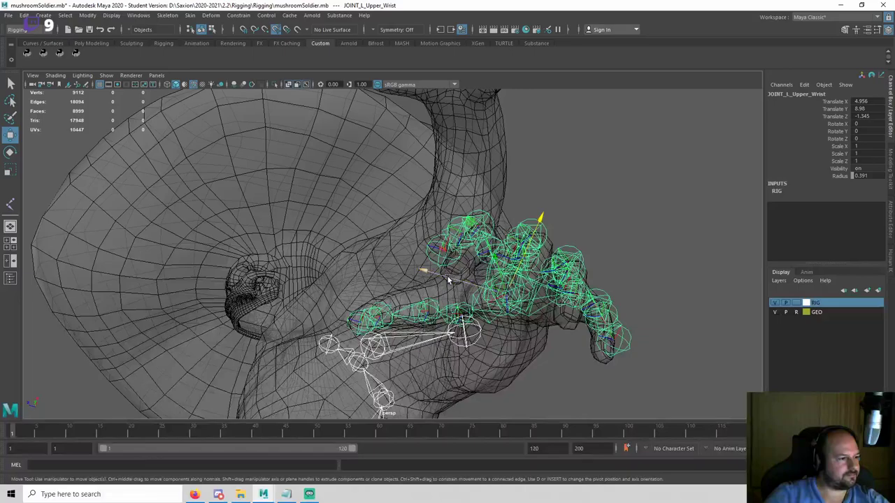
drag(447, 276, 597, 345)
alt+middle_drag(498, 211, 518, 258)
alt+right_drag(518, 259, 577, 269)
alt+drag(576, 269, 524, 236)
key(e)
key(ctrl+z)
alt+drag(613, 213, 623, 236)
click(623, 236)
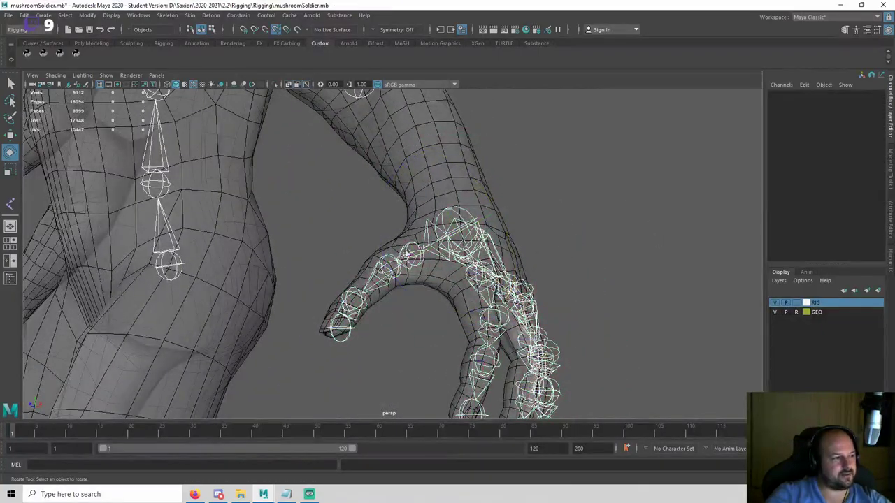
Reposition JOINT_L_Upper_Thumb_1 at the base of the thumb mesh.
alt+drag(408, 253, 445, 232)
click(343, 183)
key(w)
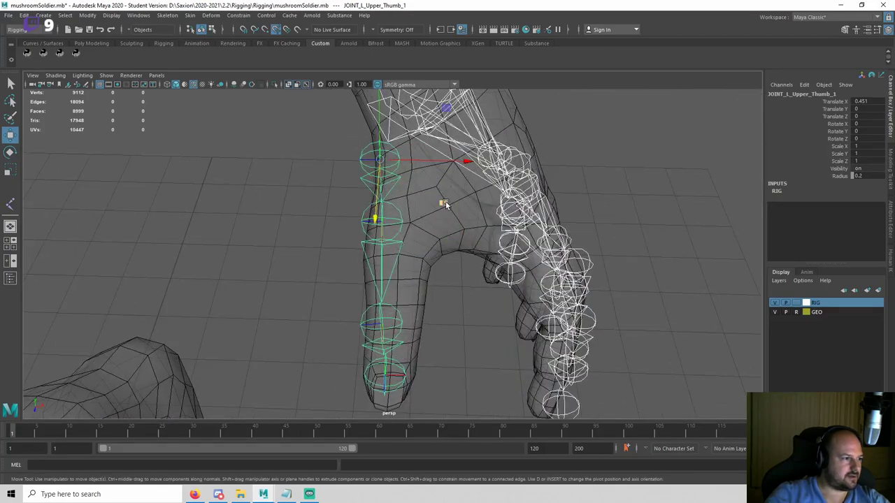
middle_drag(444, 204, 455, 220)
alt+drag(455, 219, 427, 288)
click(547, 233)
click(425, 207)
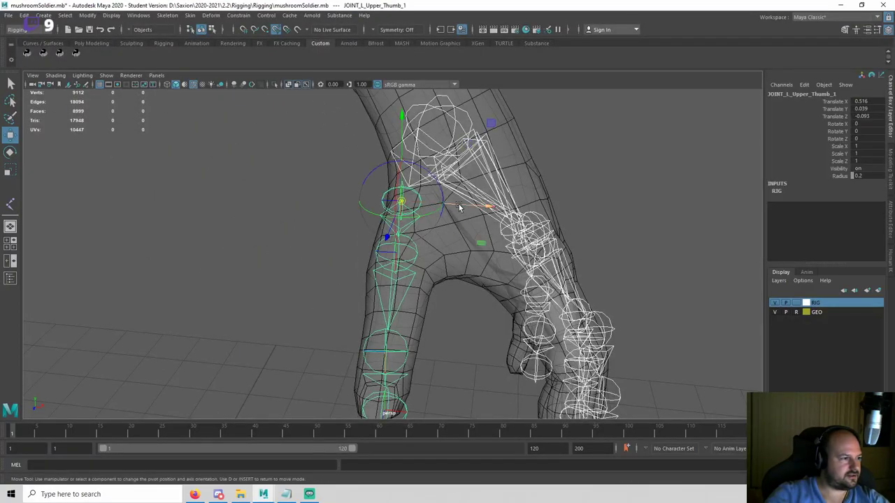
drag(458, 207, 471, 206)
Shift JOINT_L_Upper_Thumb_2 sideways to centre it inside the thumb mesh.
click(395, 257)
key(w)
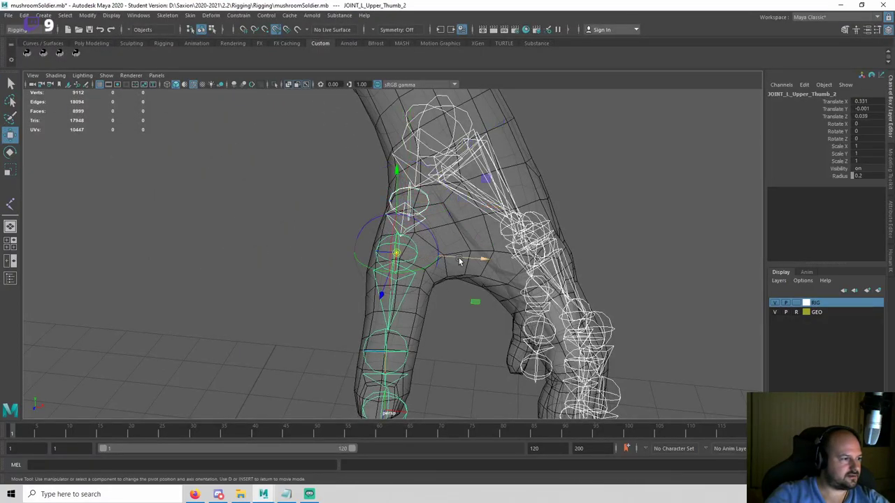
drag(459, 261, 465, 260)
click(382, 349)
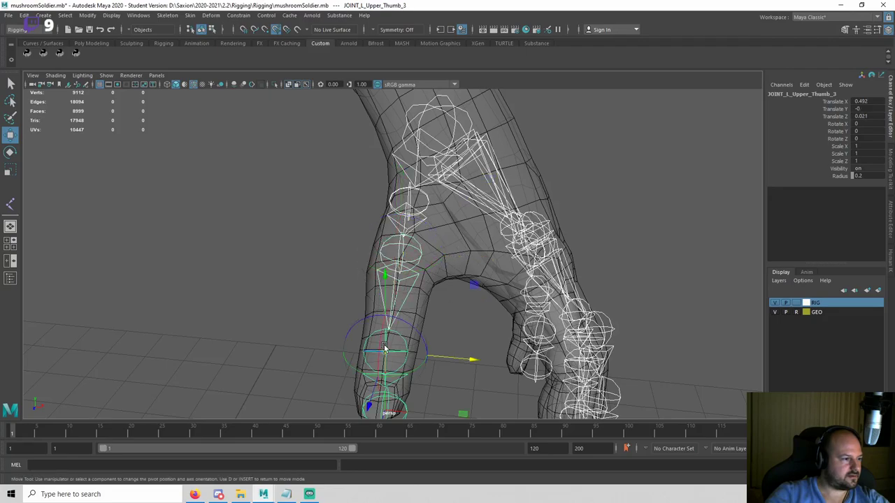
click(467, 331)
Move JOINT_L_Upper_Index_1_ to the index knuckle, about X 0.431, Y -0.374, Z -0.68.
alt+drag(467, 331, 451, 228)
key(q)
click(509, 300)
key(w)
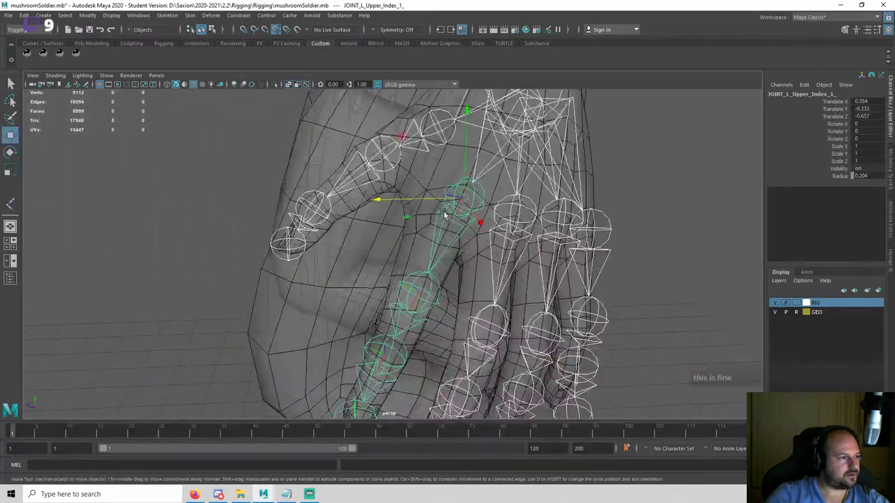
drag(400, 137, 390, 154)
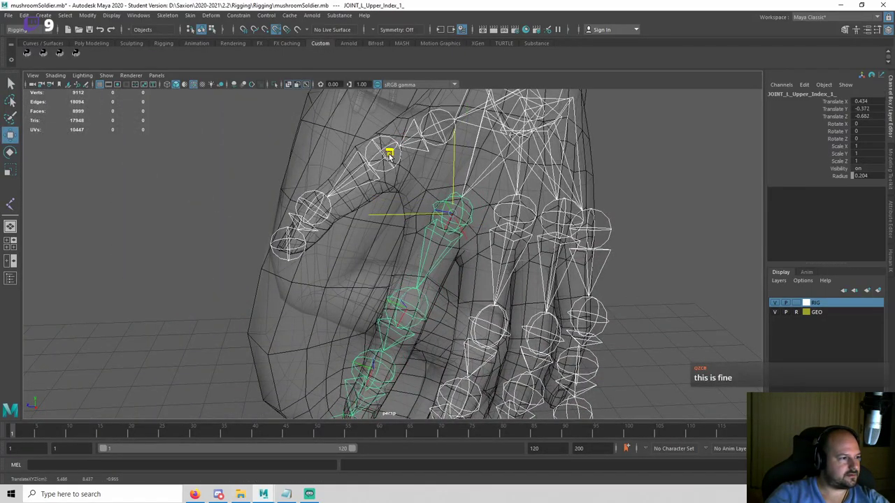
alt+drag(400, 217, 531, 186)
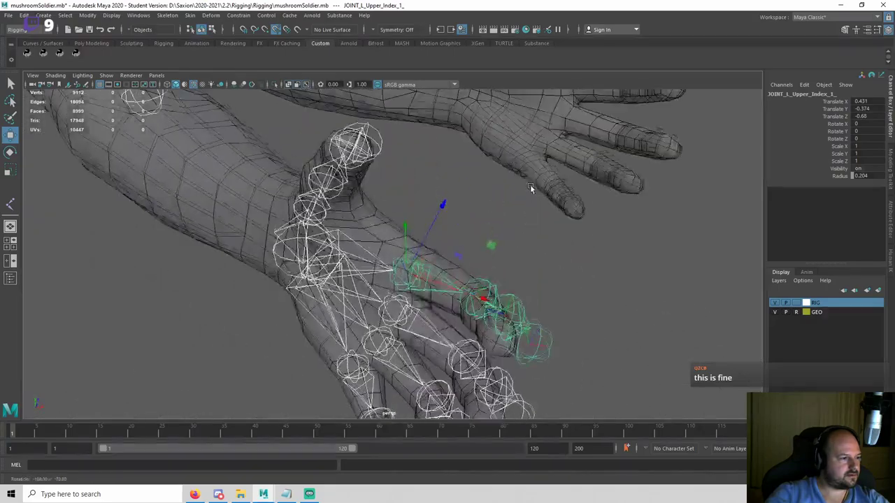
alt+drag(441, 220, 459, 157)
Select JOINT_L_Upper_Index_2 and switch the Move tool's axis orientation to follow the joint's own axes.
alt+drag(479, 180, 523, 222)
key(q)
click(491, 242)
key(w)
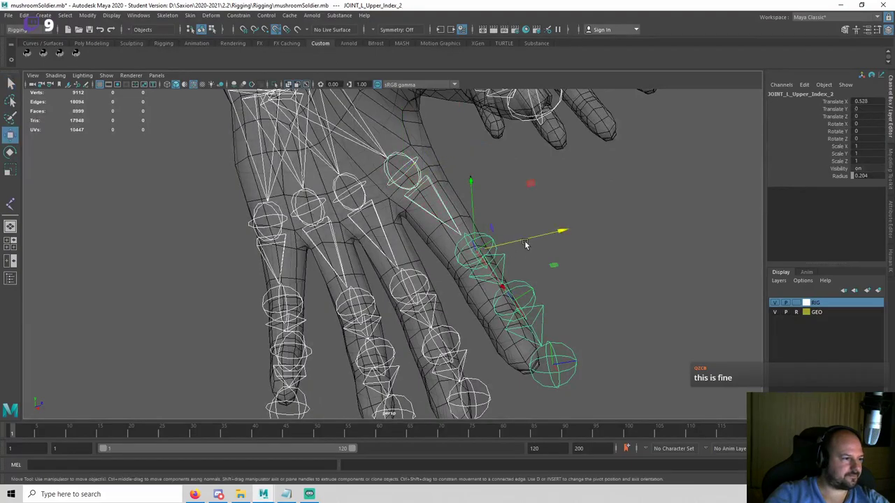
double_click(11, 137)
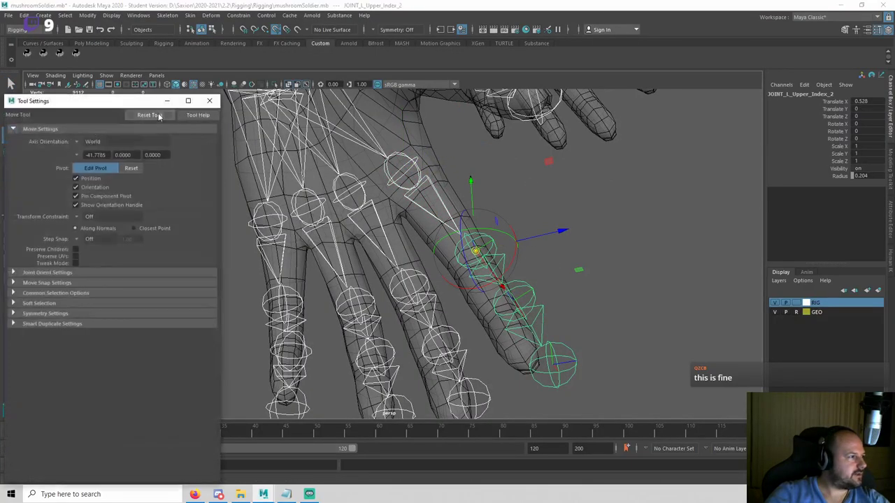
click(89, 141)
click(92, 153)
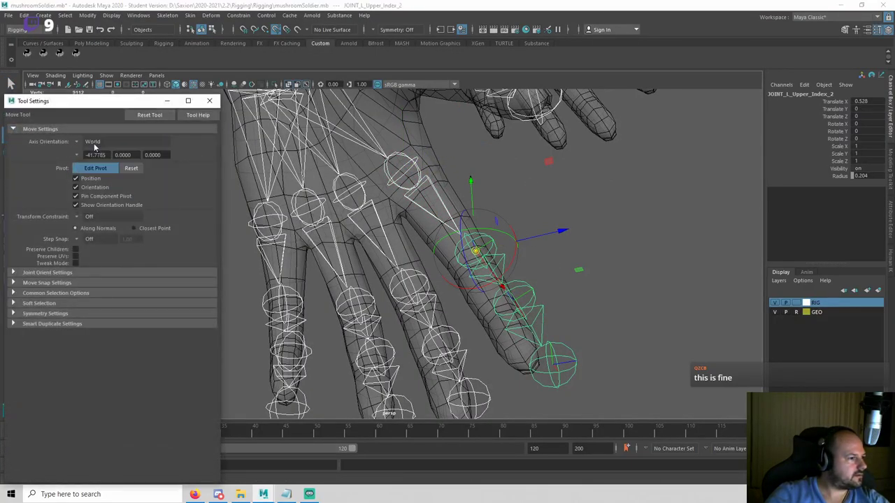
click(209, 101)
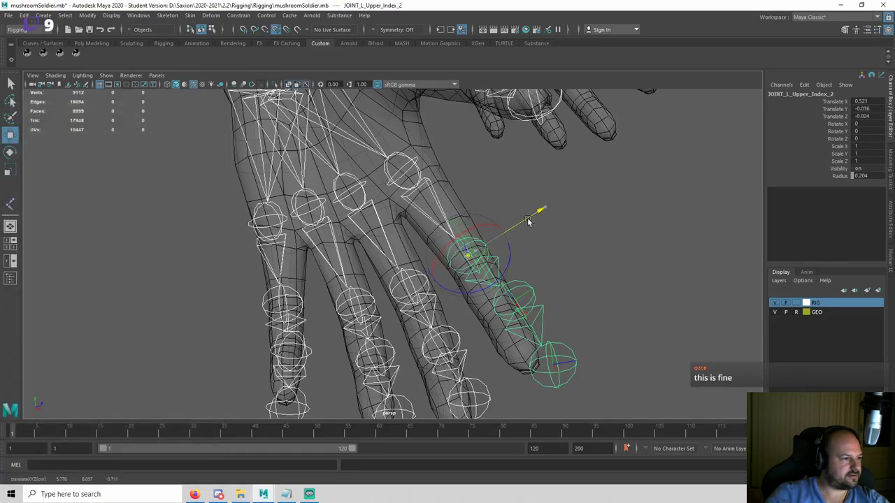
Shift JOINT_L_Upper_Index_2, JOINT_L_Upper_Index_3 and JOINT_L_Upper_Index_NUB sideways to follow the centre of the index finger mesh.
drag(527, 222, 526, 223)
alt+drag(553, 246, 527, 281)
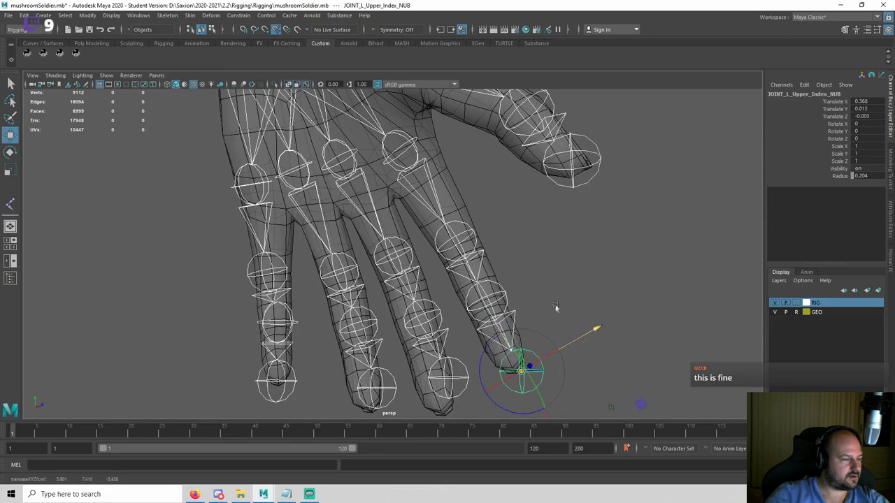
alt+drag(555, 307, 600, 273)
click(381, 292)
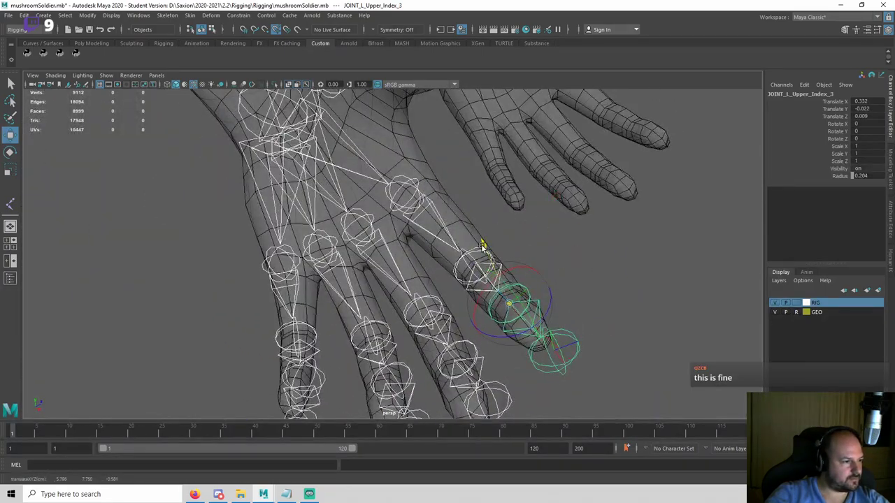
alt+drag(469, 282, 514, 264)
Centre JOINT_L_Upper_Index_2 inside the index finger's middle knuckle, about X 0.543, Y -0.063, Z -0.013.
click(384, 223)
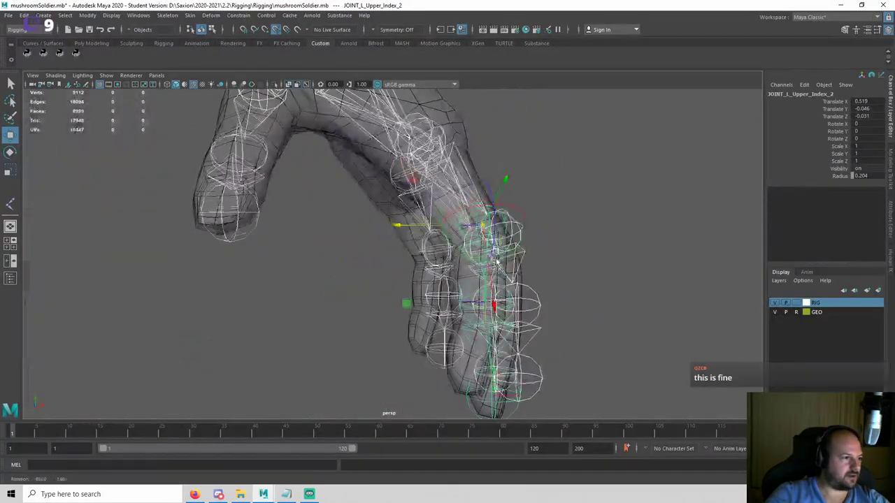
alt+drag(448, 257, 480, 297)
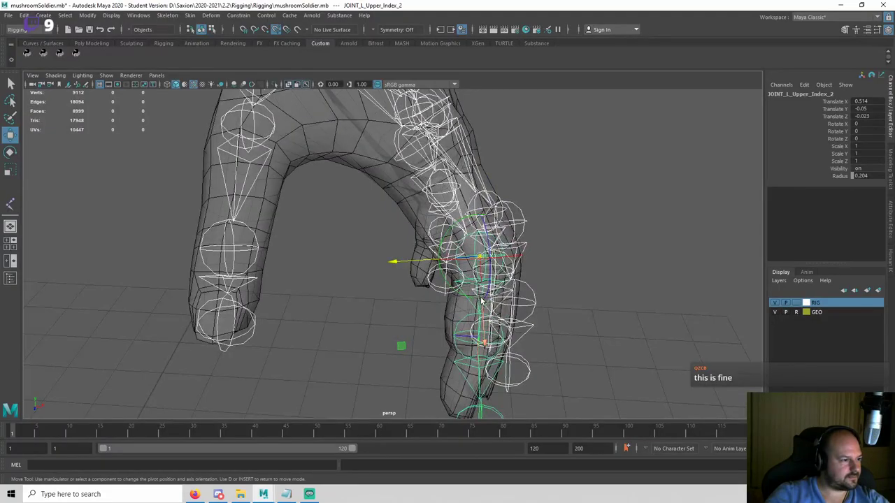
drag(486, 339, 486, 341)
alt+drag(399, 351, 434, 314)
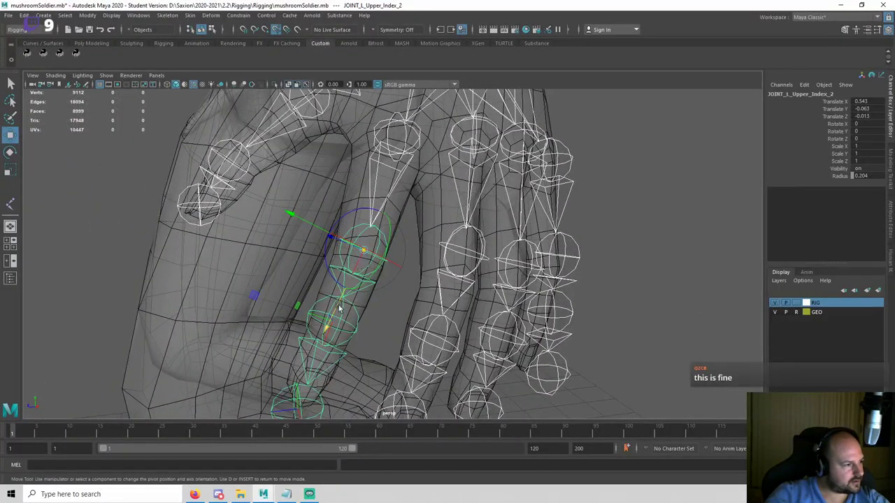
Move JOINT_L_Upper_Index_3 to about X 0.285, Y -0.021, Z 0.017 and shift JOINT_L_Upper_Index_NUB towards the centre of the fingertip.
alt+drag(348, 318, 304, 273)
key(q)
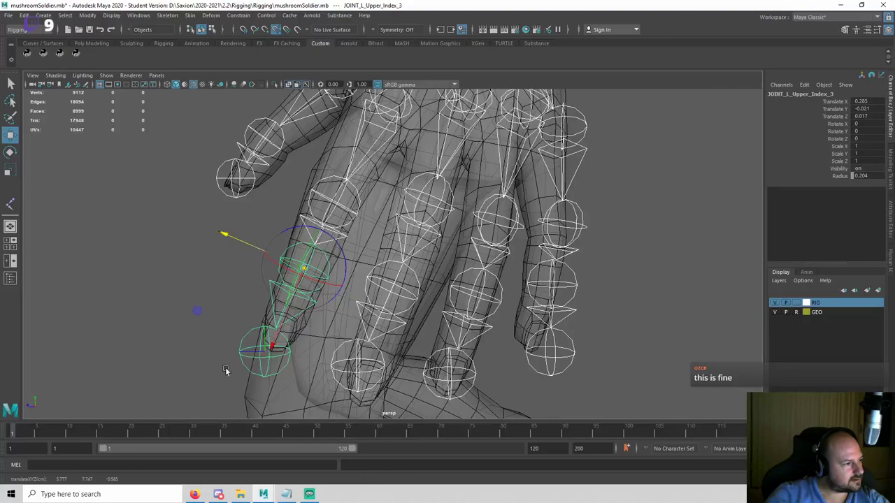
drag(217, 332, 222, 334)
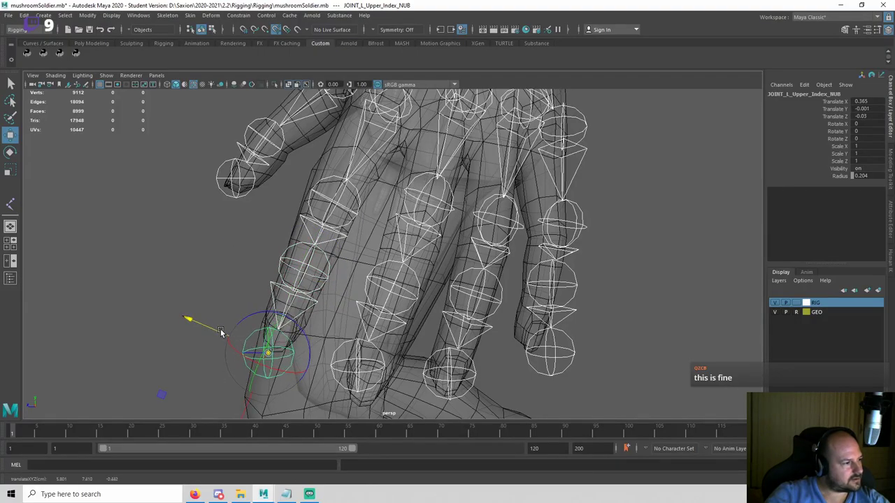
Move JOINT_L_Upper_Middle_1 to the middle finger's base knuckle, about X 0.26, Y -0.548, Z -0.66.
alt+middle_drag(412, 189, 383, 248)
key(q)
click(434, 160)
alt+drag(434, 160, 515, 195)
key(w)
drag(458, 187, 425, 227)
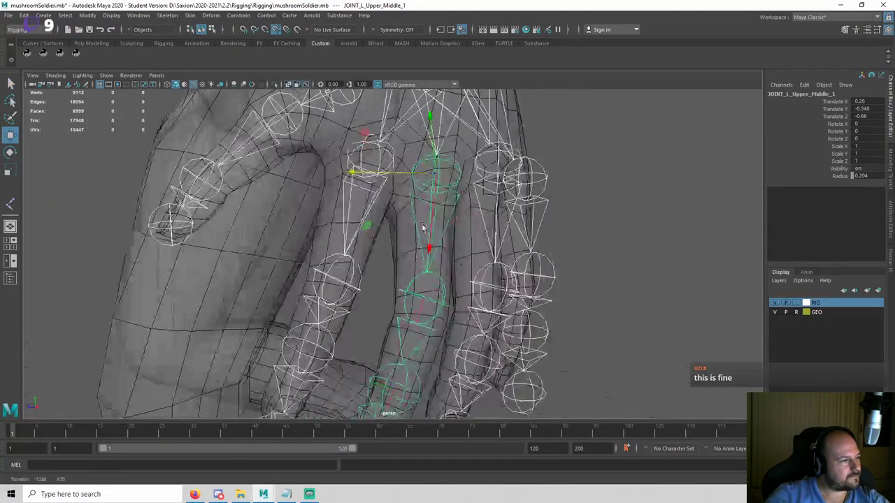
Move JOINT_L_Upper_Middle_2 into the middle finger's second knuckle, about X 0.599, Y -0.074, Z 0.013.
click(434, 303)
alt+drag(437, 303, 417, 324)
alt+middle_drag(417, 325, 394, 281)
key(d)
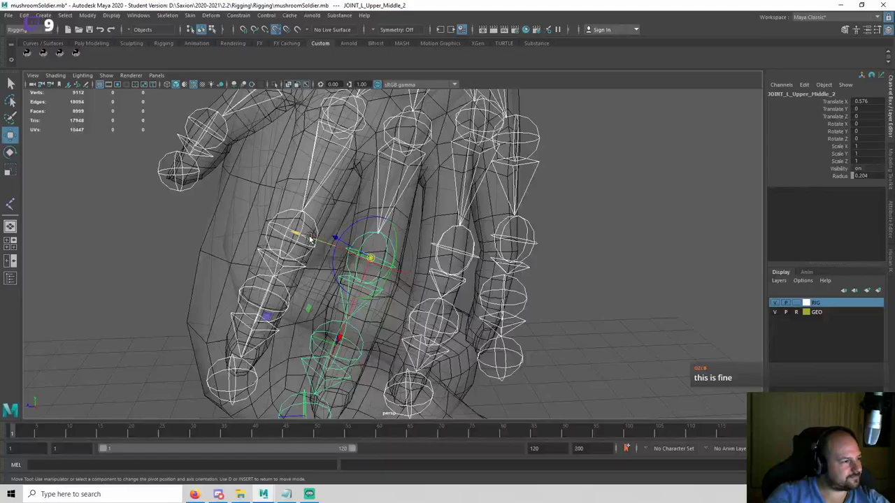
drag(310, 239, 323, 243)
alt+drag(397, 290, 451, 316)
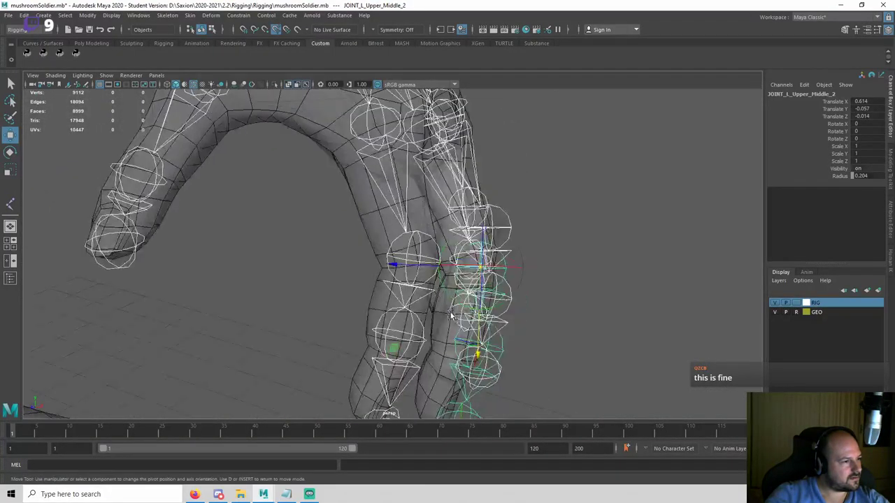
alt+drag(433, 277, 396, 294)
Centre JOINT_L_Upper_Middle_3 in the last knuckle of the middle finger, about X 0.351, Y -0.068, Z 0.032.
key(q)
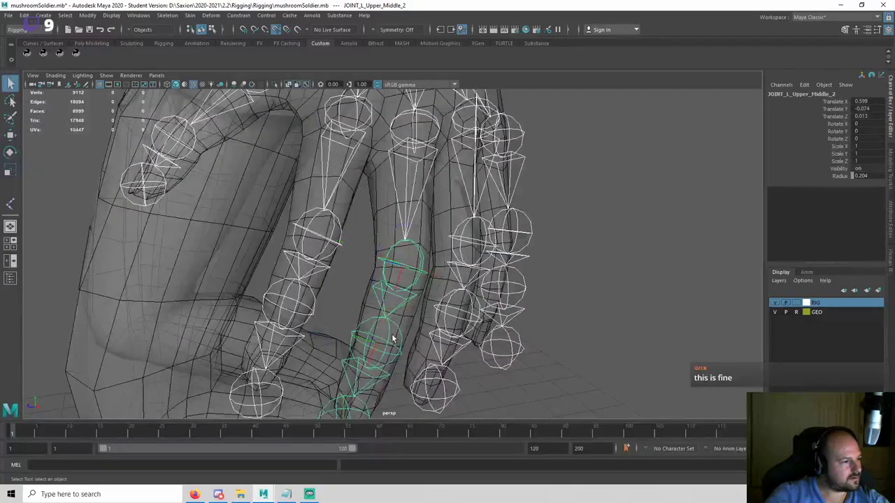
click(389, 334)
alt+drag(388, 334, 386, 293)
key(w)
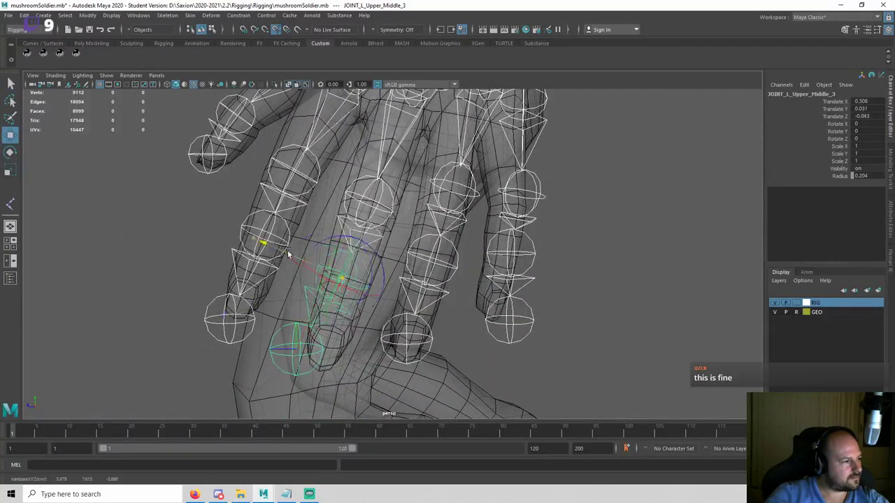
alt+drag(301, 281, 322, 278)
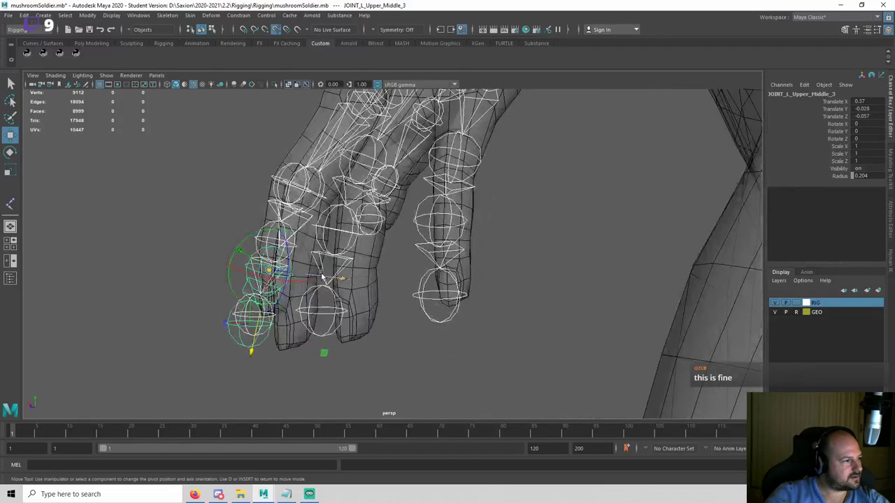
alt+drag(300, 312, 323, 336)
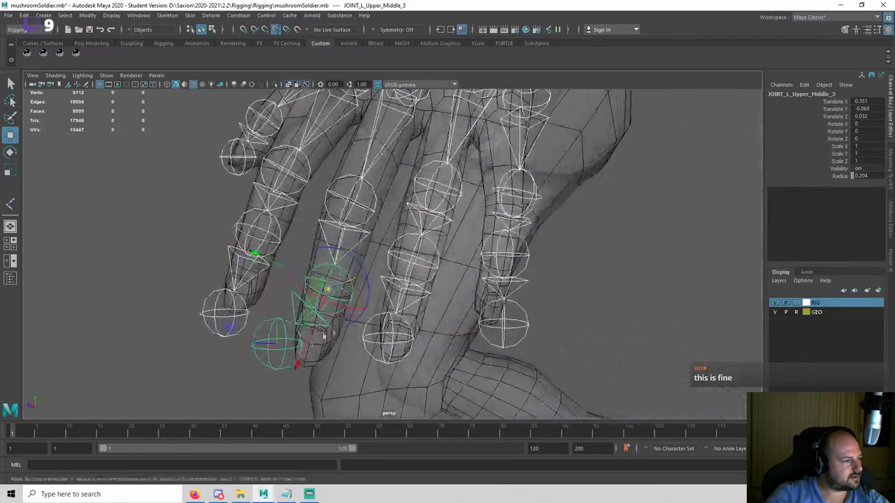
Move JOINT_L_Upper_Middle_NUB to the tip of the middle finger mesh, about X 0.345, Y -0.035, Z 0.015.
click(272, 358)
click(267, 355)
drag(229, 344, 268, 325)
drag(267, 287, 265, 312)
alt+drag(211, 345, 206, 365)
alt+drag(205, 365, 304, 349)
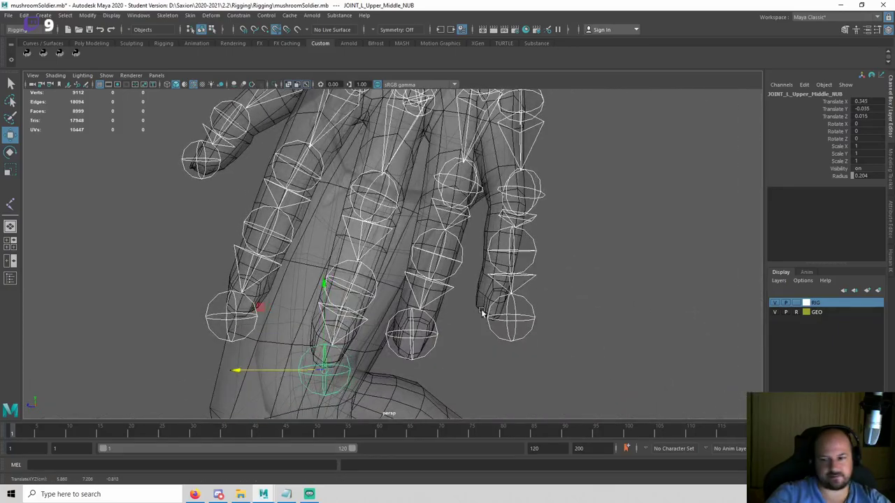
Save the scene over the existing file and clear the joint selection.
key(ctrl+s)
key(Return)
scroll(540, 260, down, 2)
click(529, 246)
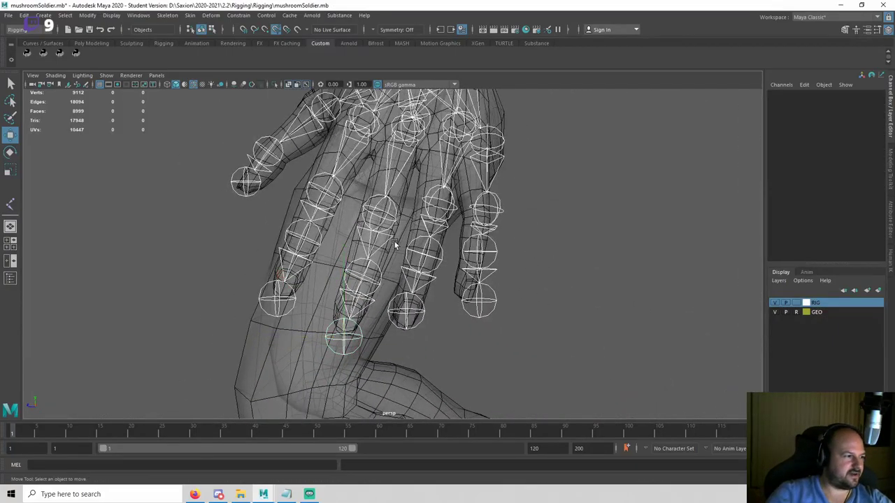
Nudge JOINT_L_Upper_Middle_2 within the middle finger to about X 0.595, Y -0.091, Z 0.001.
scroll(391, 244, up, 3)
click(367, 246)
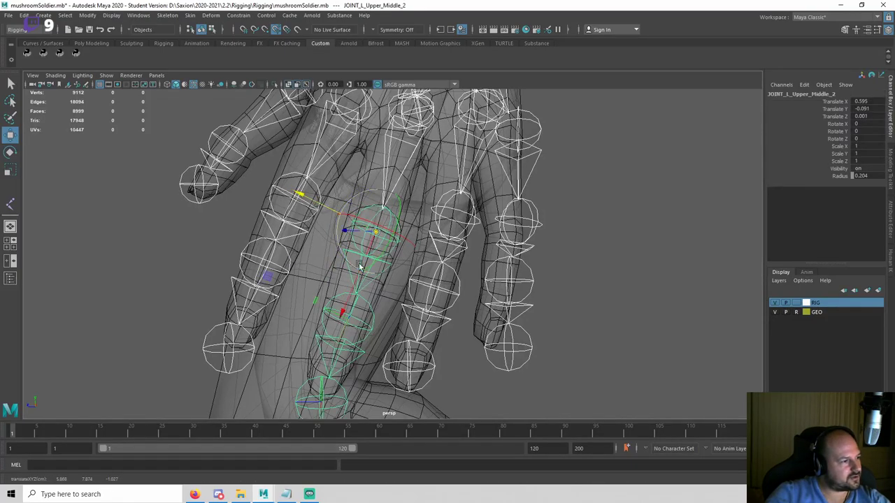
alt+drag(330, 223, 389, 254)
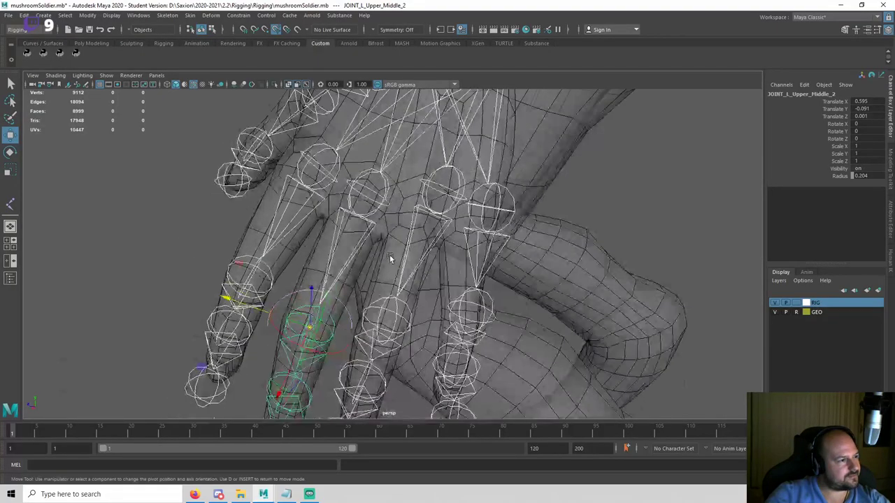
Move JOINT_L_Upper_Ring_1_ to the ring finger's base knuckle, about X 0.128, Y -0.684, Z -0.57.
click(441, 188)
middle_drag(429, 219, 419, 237)
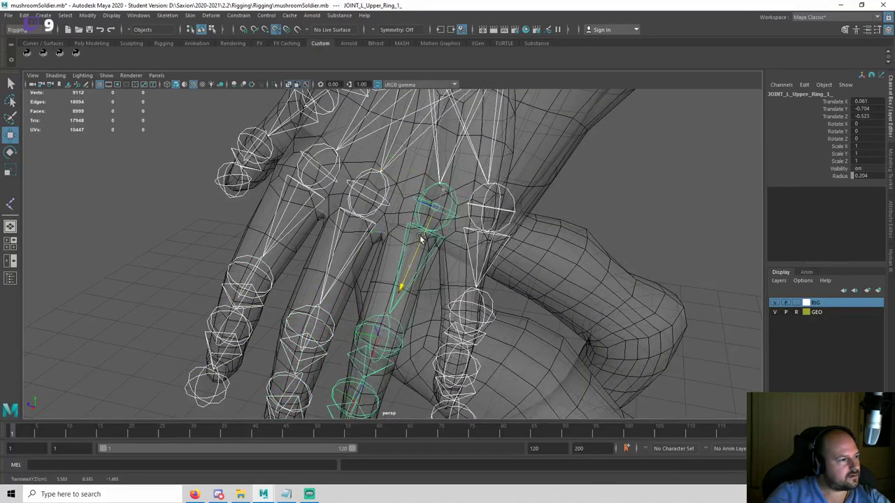
alt+drag(407, 191, 395, 186)
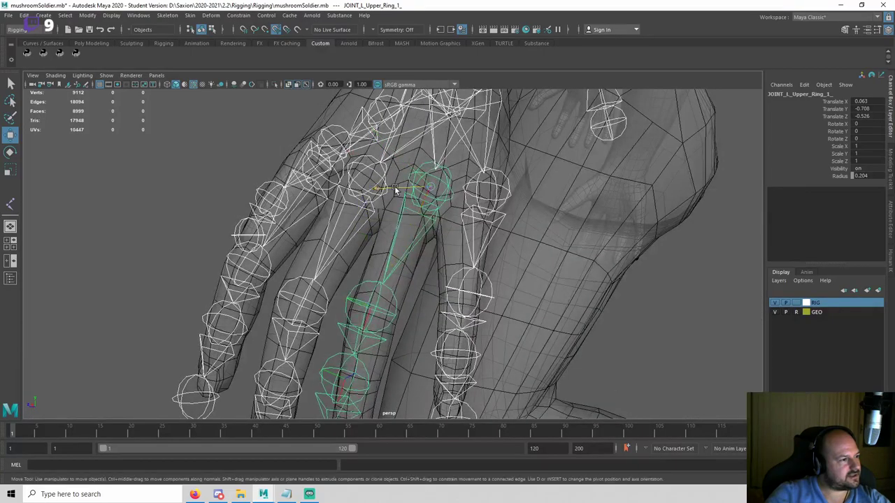
middle_drag(394, 186, 383, 198)
alt+drag(383, 198, 318, 244)
mouse_move(412, 211)
alt+mouse_down()
mouse_move(406, 226)
mouse_move(404, 210)
alt+mouse_up()
drag(347, 171, 342, 169)
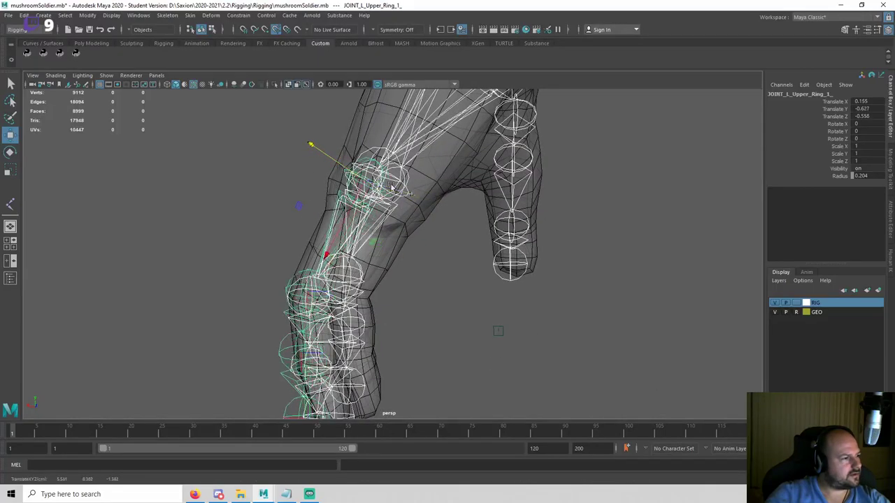
mouse_move(394, 188)
mouse_down()
mouse_move(419, 216)
mouse_move(382, 198)
mouse_up()
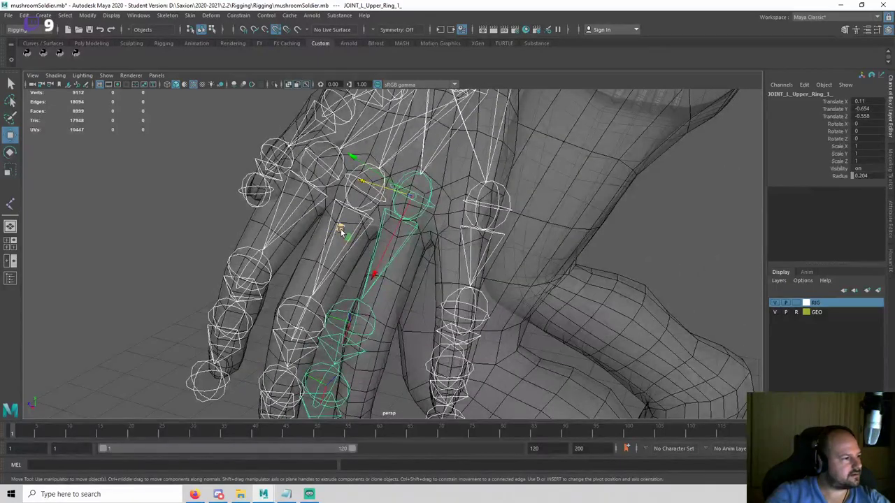
drag(341, 230, 390, 311)
alt+middle_drag(391, 311, 388, 238)
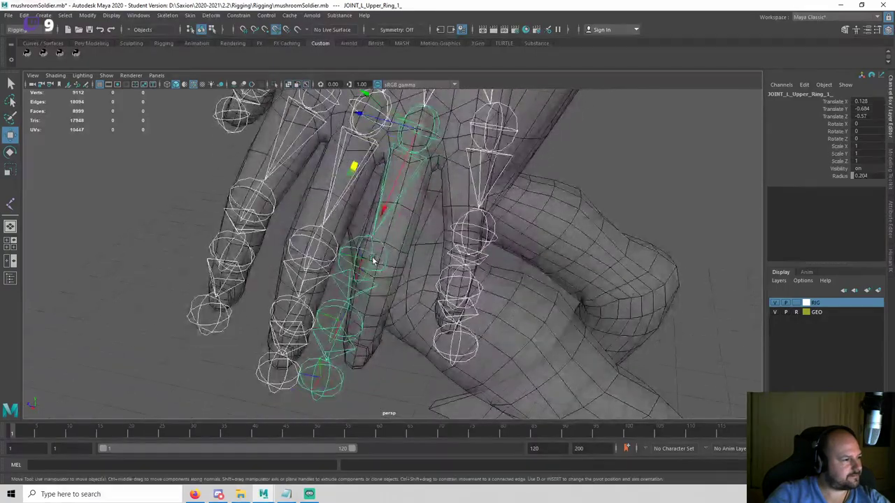
Move JOINT_L_Upper_Ring_2 into the ring finger's second knuckle, about X 0.544, Y -0.103, Z -0.018.
click(373, 261)
scroll(380, 280, up, 3)
drag(289, 246, 316, 257)
alt+drag(315, 258, 349, 269)
drag(366, 222, 399, 245)
drag(285, 222, 374, 212)
Try to rotate JOINT_L_Upper_Ring_2 so the rest of the chain follows the ring finger mesh.
key(q)
click(334, 234)
alt+drag(346, 237, 394, 203)
click(395, 203)
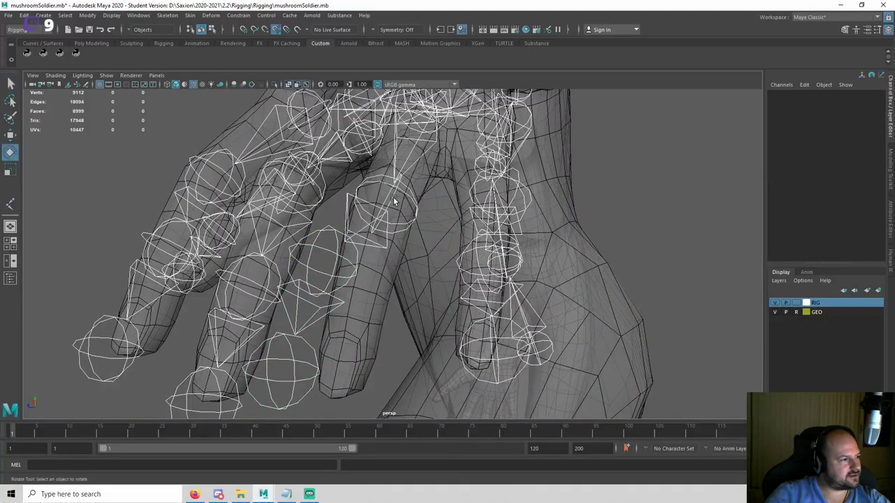
click(392, 223)
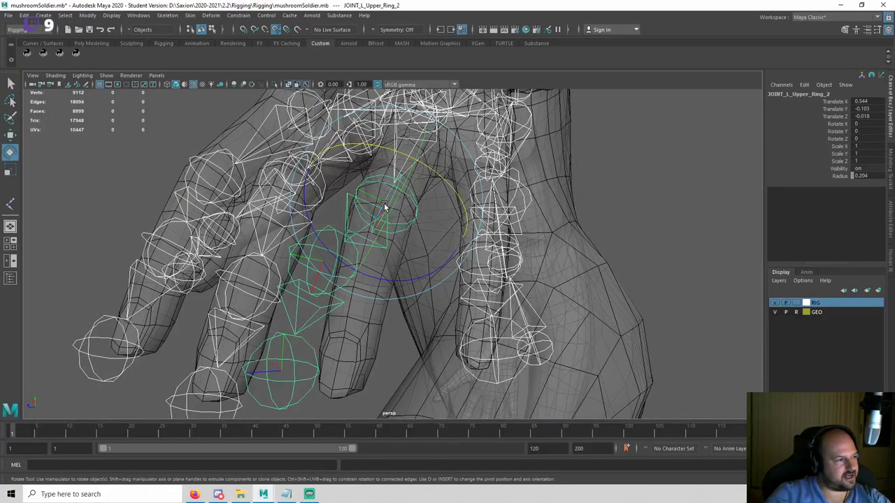
drag(392, 204, 373, 355)
key(ctrl+z)
Move JOINT_L_Upper_Ring_3 into the last ring finger knuckle, about X 0.33, Y -0.029, Z -0.004, and fit JOINT_L_Upper_Ring_NUB at the fingertip.
key(q)
click(307, 278)
key(w)
alt+drag(373, 355, 397, 261)
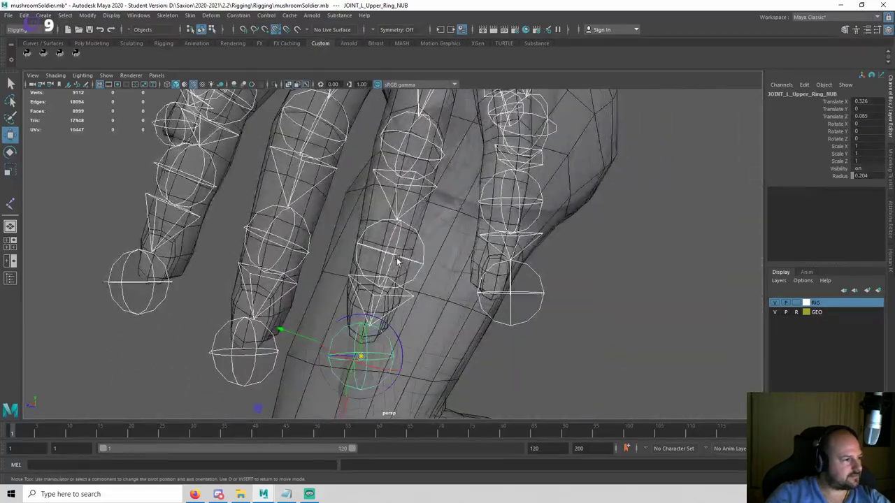
drag(334, 241, 421, 211)
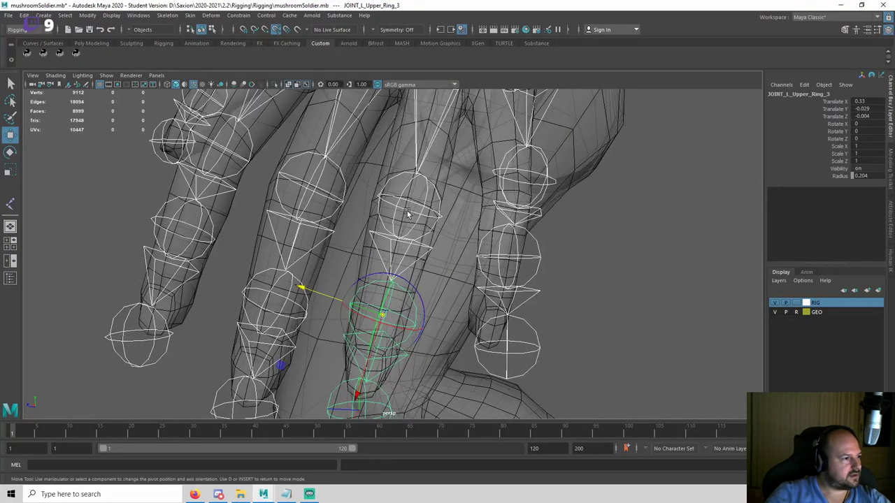
Nudge JOINT_L_Upper_Ring_2 within the ring finger to about X 0.544, Y -0.099, Z -0.012.
click(406, 210)
drag(359, 187, 361, 188)
alt+drag(446, 190, 363, 309)
Reposition the pinky's first joint at the pinky's base knuckle.
key(q)
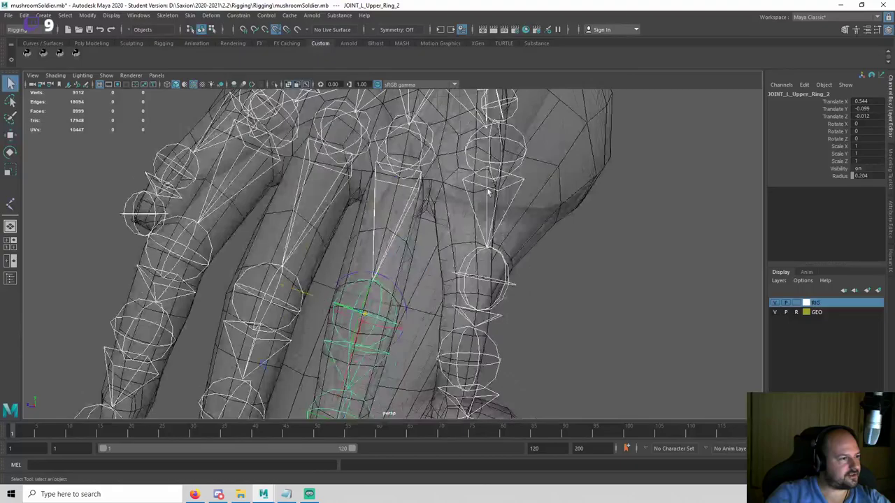
click(496, 139)
key(w)
alt+drag(497, 139, 362, 182)
drag(348, 147, 449, 226)
Move JOINT_L_Upper_Pinky_2 along and across the finger to centre it in the pinky's second knuckle.
key(q)
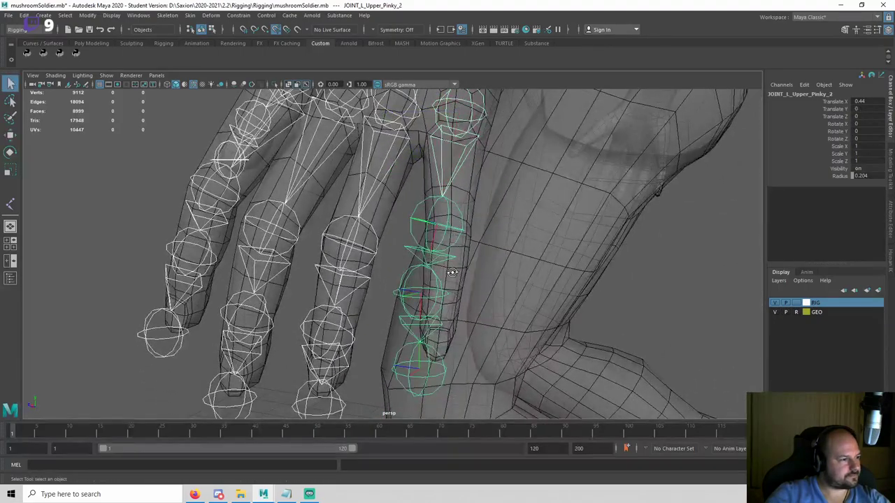
key(w)
alt+drag(452, 272, 413, 240)
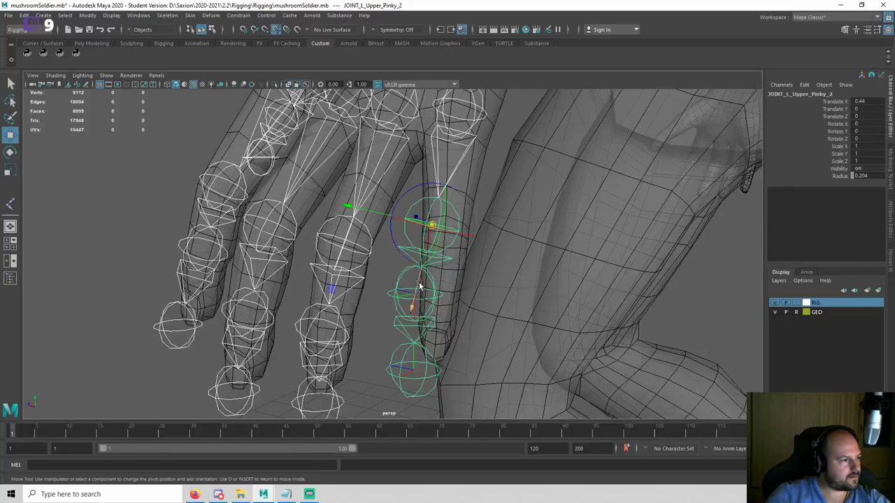
drag(419, 284, 416, 292)
drag(372, 219, 321, 246)
drag(420, 228, 429, 229)
middle_drag(430, 229, 433, 234)
Shift JOINT_L_Upper_Pinky_3 sideways and in depth to centre it in the pinky's last knuckle.
alt+drag(433, 234, 351, 289)
middle_drag(351, 289, 365, 291)
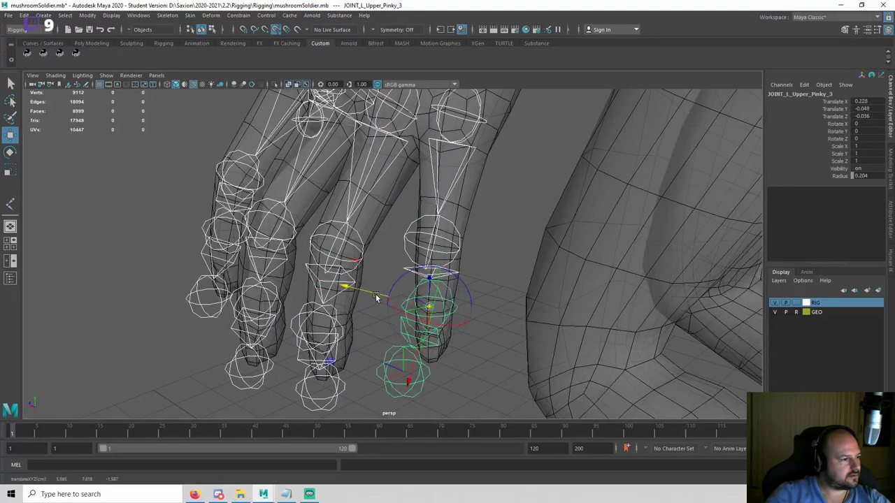
alt+drag(375, 295, 316, 291)
drag(424, 297, 487, 316)
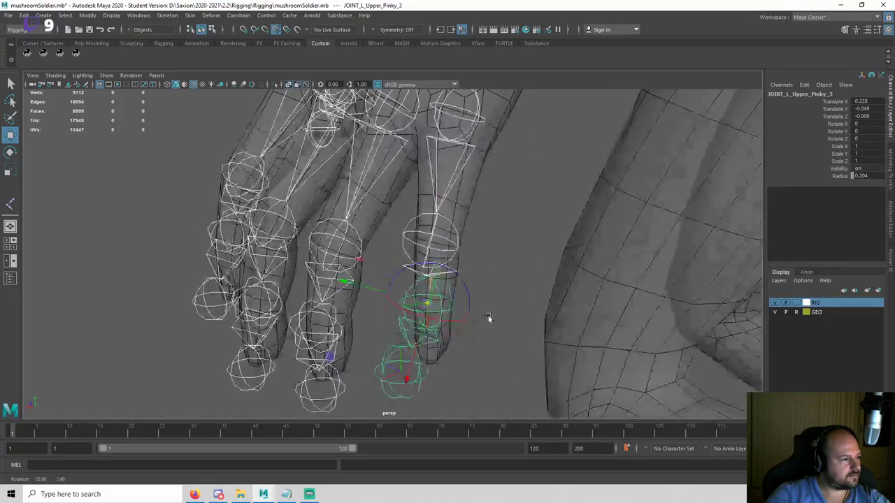
middle_drag(366, 286, 368, 290)
Move JOINT_L_Upper_Pinky_NUB sideways to the tip of the pinky mesh.
alt+drag(369, 290, 432, 331)
key(q)
click(422, 367)
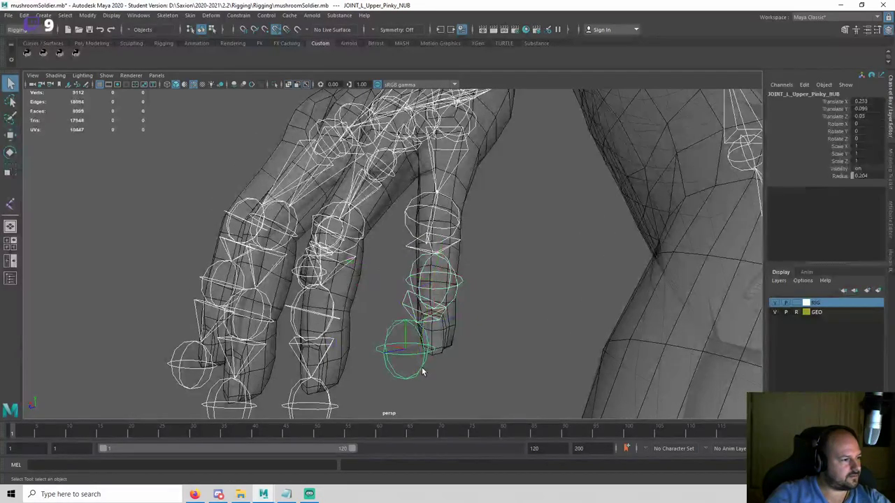
key(w)
alt+drag(376, 336, 324, 384)
key(d)
alt+drag(325, 384, 266, 341)
middle_drag(355, 302, 404, 305)
Refine JOINT_L_Upper_Pinky_3 inside the pinky mesh to about X 0.237, Y -0.063, Z 0.014.
key(q)
alt+drag(404, 305, 421, 337)
click(407, 297)
key(w)
alt+drag(354, 336, 418, 375)
key(d)
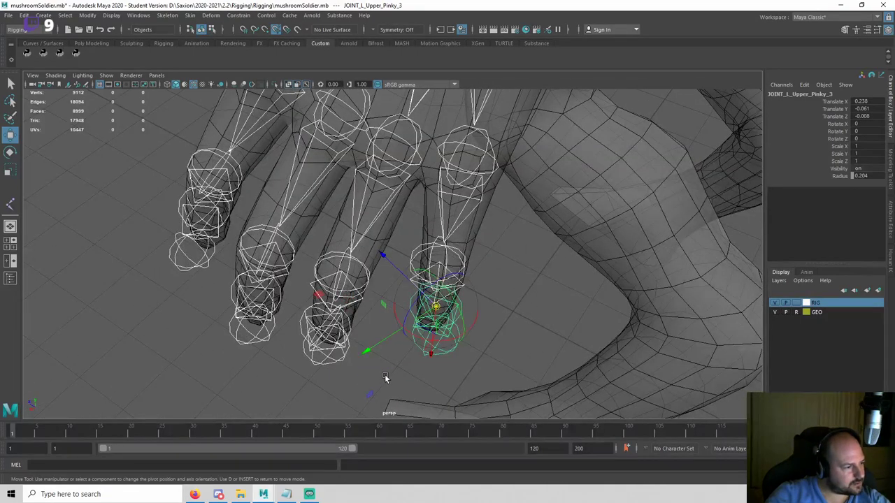
drag(319, 295, 319, 289)
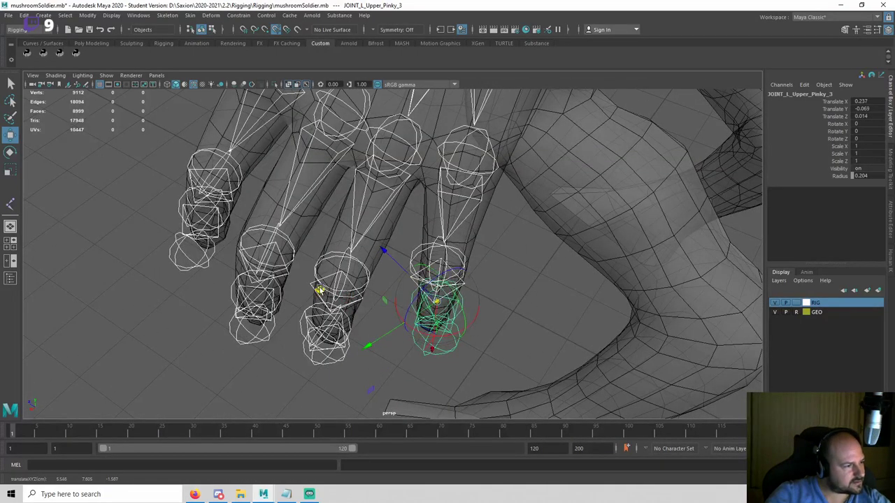
Orient the joints of the hand chain starting from JOINT_L_Upper_Wrist.
key(q)
alt+drag(461, 298, 583, 278)
click(488, 316)
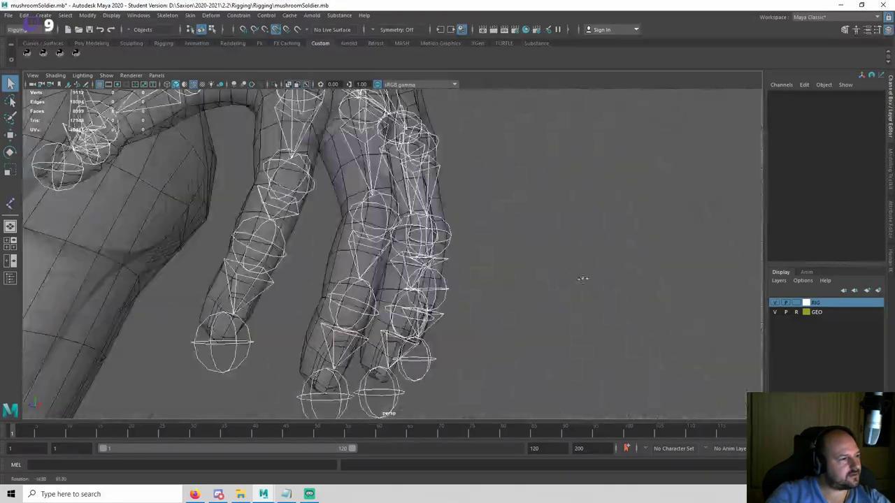
alt+right_drag(583, 278, 523, 241)
alt+drag(523, 242, 458, 231)
click(350, 102)
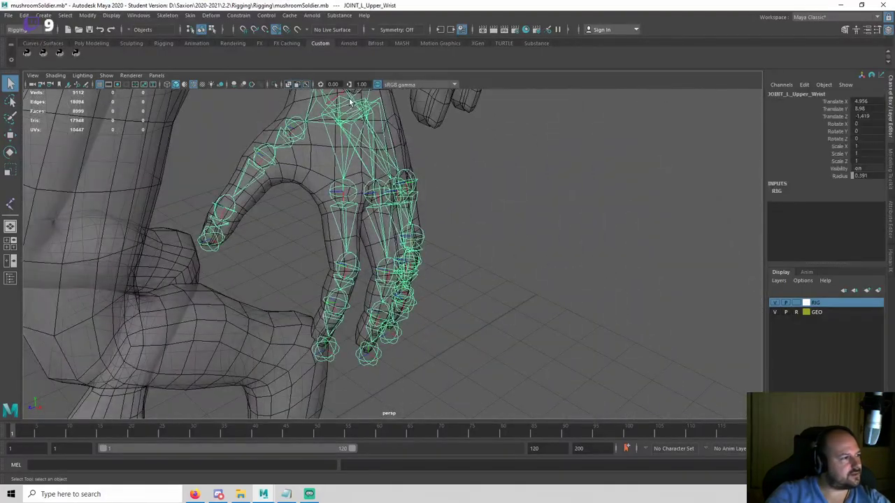
click(172, 17)
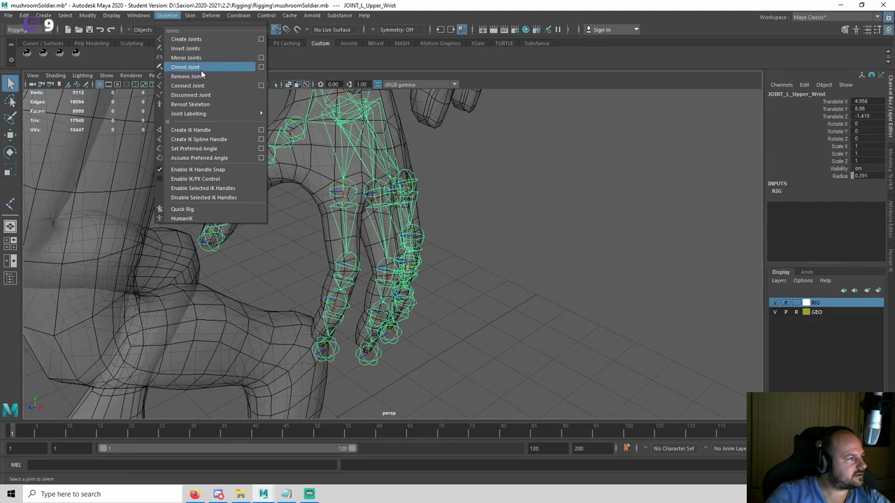
click(200, 69)
Test the bend of the left ring finger by rotating its joints, starting from JOINT_L_Upper_Ring_2.
alt+drag(584, 215, 479, 214)
click(518, 262)
alt+drag(485, 284, 444, 286)
scroll(371, 281, up, 4)
alt+drag(371, 281, 383, 248)
click(364, 227)
key(e)
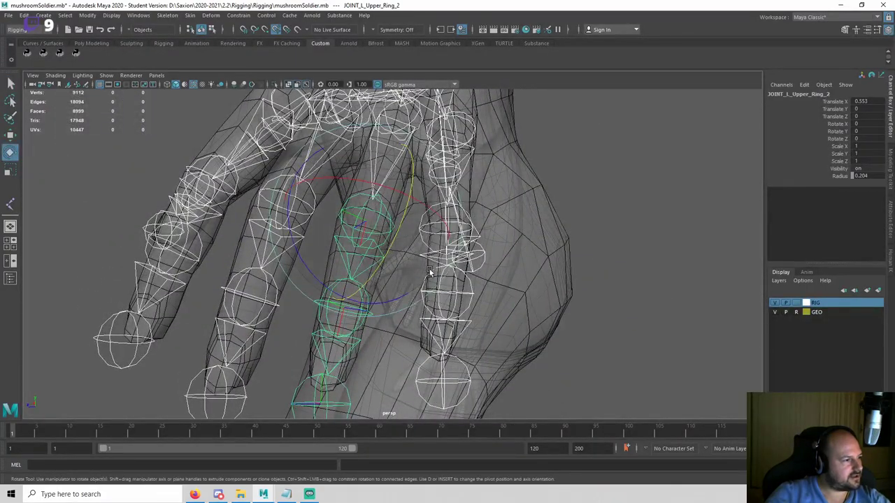
alt+drag(523, 275, 570, 262)
click(569, 263)
alt+drag(337, 270, 371, 270)
click(355, 279)
drag(356, 312, 359, 294)
click(403, 272)
alt+drag(403, 273, 407, 308)
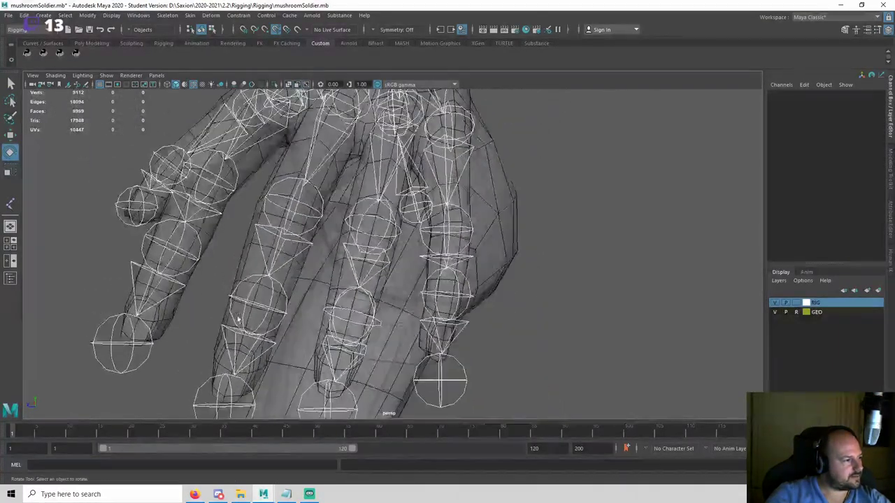
Test the bend of the left middle finger by rotating JOINT_L_Upper_Middle_3 around its Y axis.
click(239, 315)
alt+drag(259, 310, 291, 315)
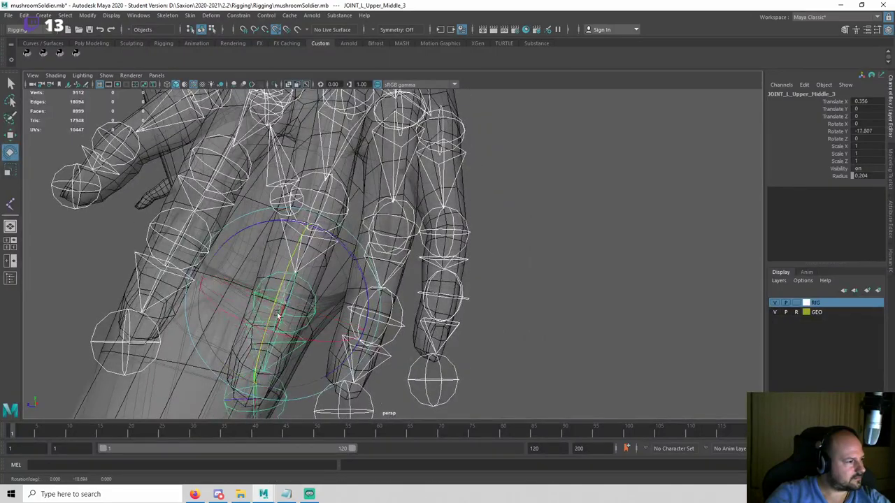
click(328, 201)
alt+drag(329, 201, 357, 220)
key(q)
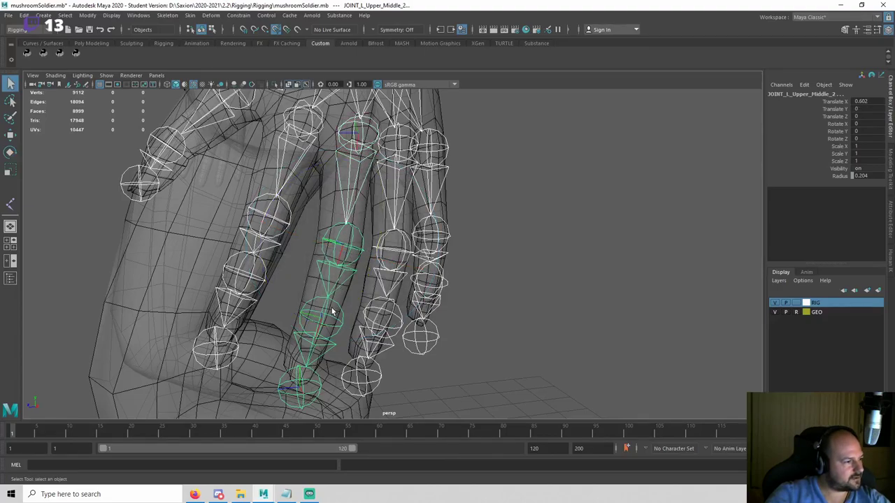
key(e)
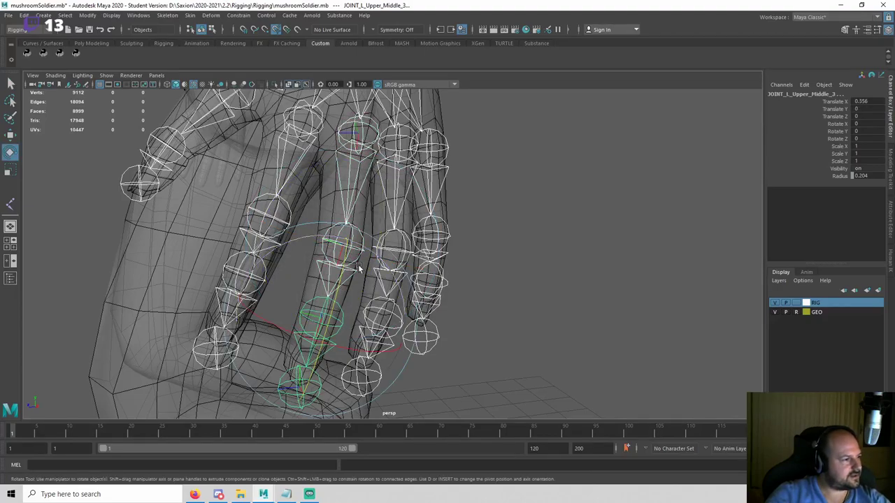
drag(353, 283, 332, 275)
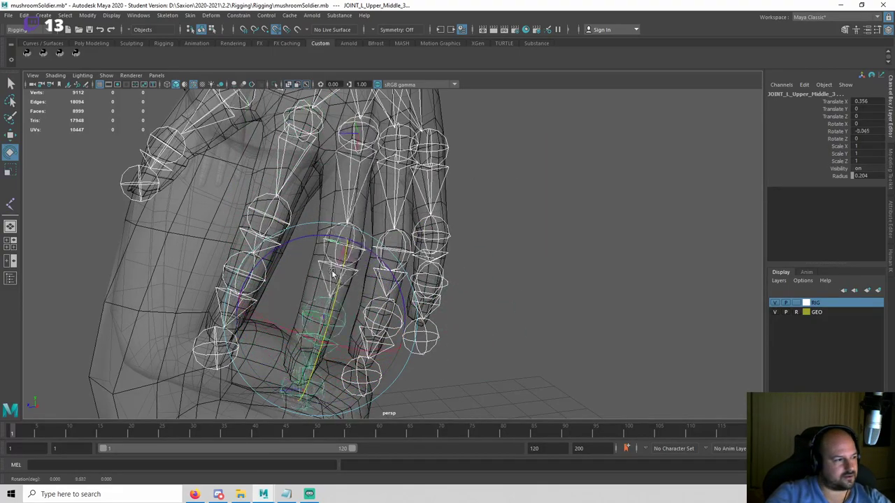
click(489, 194)
Save the mushroomSoldier.mb scene.
alt+drag(369, 217, 326, 207)
key(ctrl+s)
key(Return)
Examine the arm and hand joints in front and perspective views, with the GEO layer hidden and shown.
alt+drag(383, 204, 505, 261)
alt+right_drag(505, 261, 403, 224)
alt+drag(403, 222, 438, 234)
key(q)
key(space)
scroll(438, 240, down, 4)
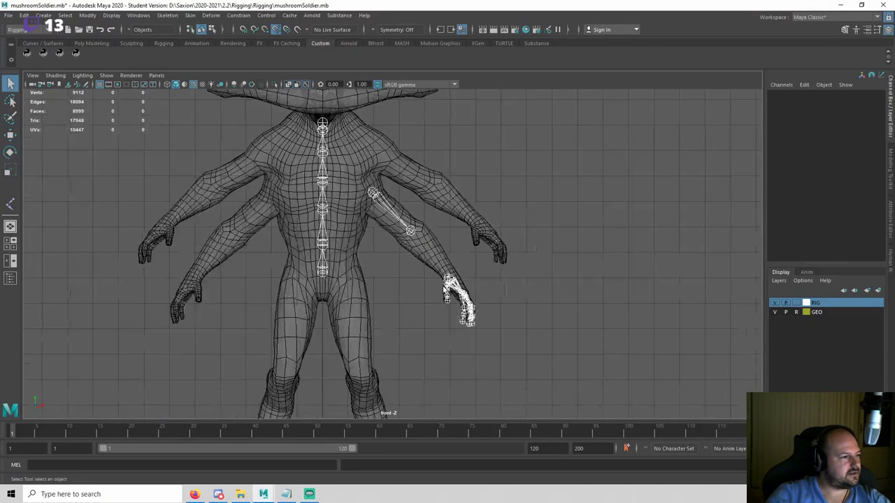
click(775, 313)
key(space)
drag(599, 258, 506, 235)
click(775, 312)
scroll(527, 263, down, 4)
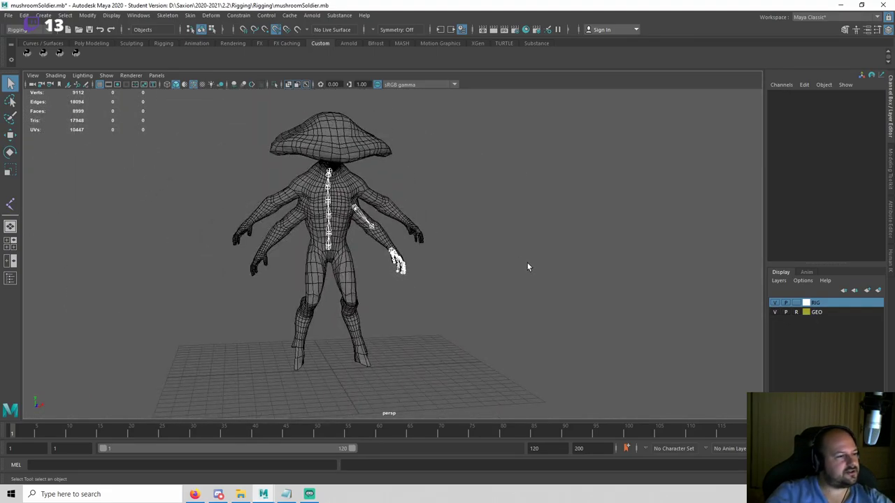
scroll(527, 262, up, 4)
alt+drag(538, 269, 515, 269)
Inspect the joint hierarchy and group1 in the Outliner.
click(139, 15)
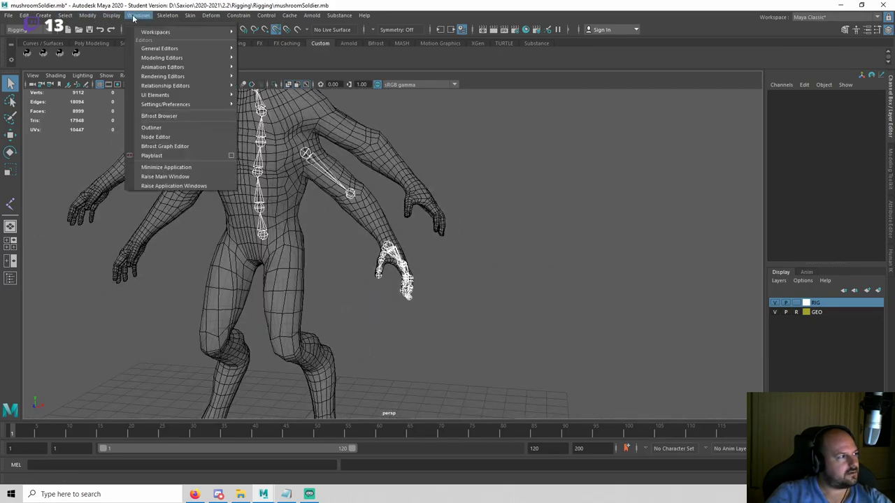
click(175, 131)
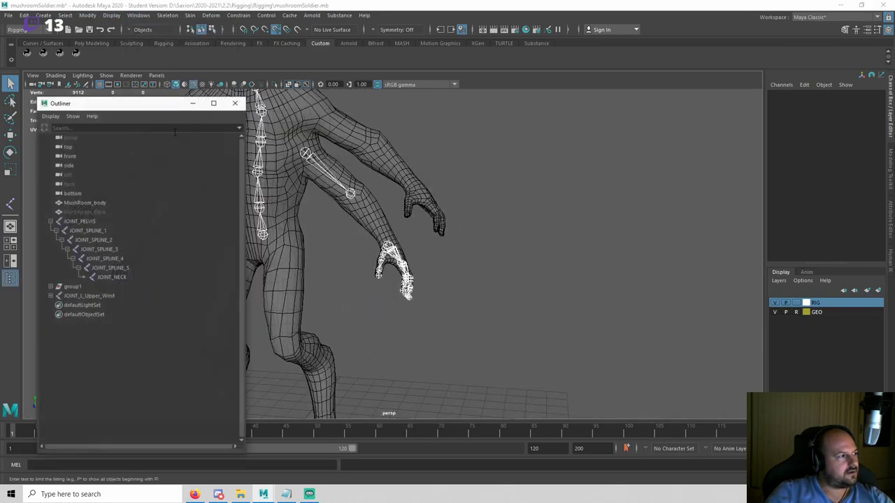
click(81, 286)
click(514, 275)
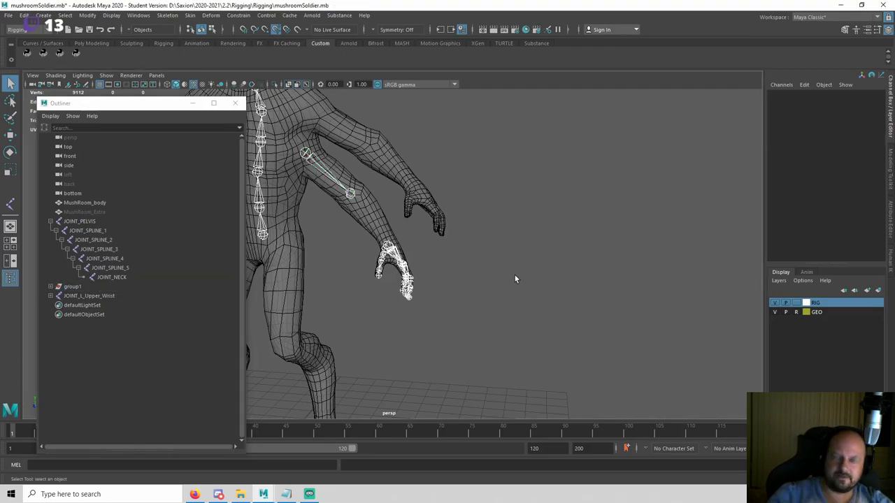
click(235, 103)
Reopen mushroomSoldier.mb from the recent files, accepting the student version notice.
key(f)
click(10, 15)
mouse_move(77, 307)
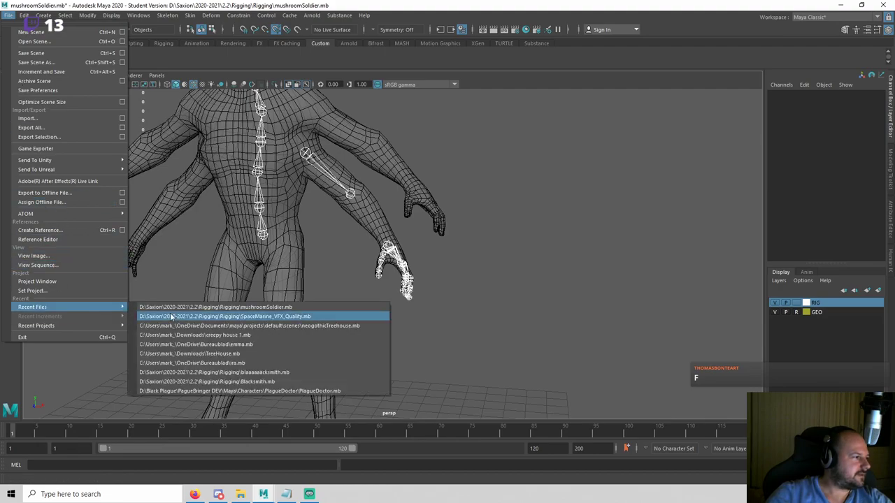
click(174, 317)
click(452, 253)
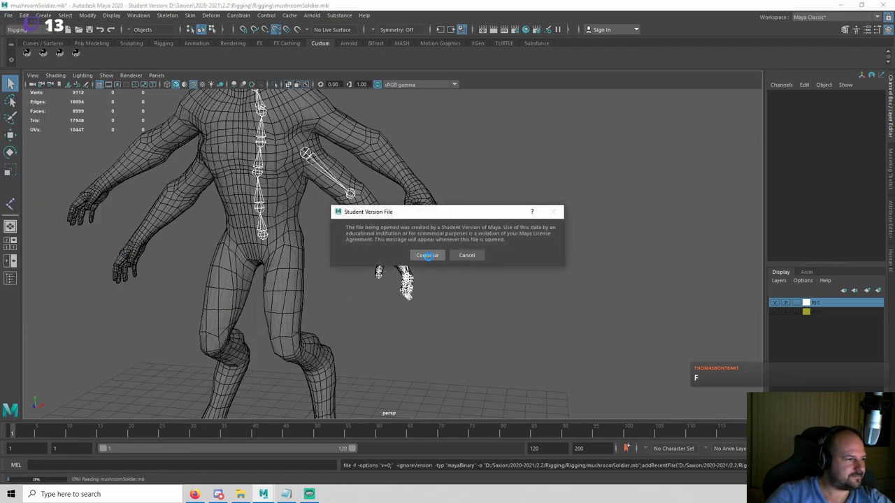
click(428, 256)
scroll(471, 234, down, 10)
scroll(461, 237, up, 3)
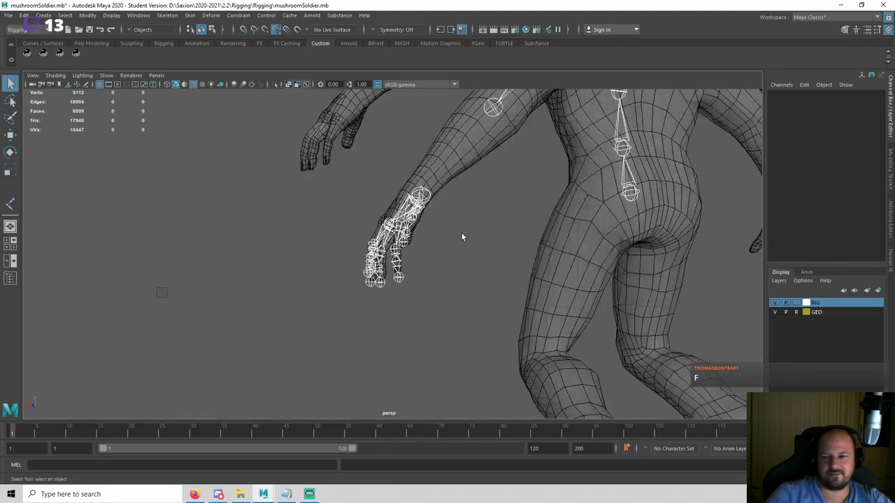
Switch to the front view and save the scene, accepting the student version notice.
key(space)
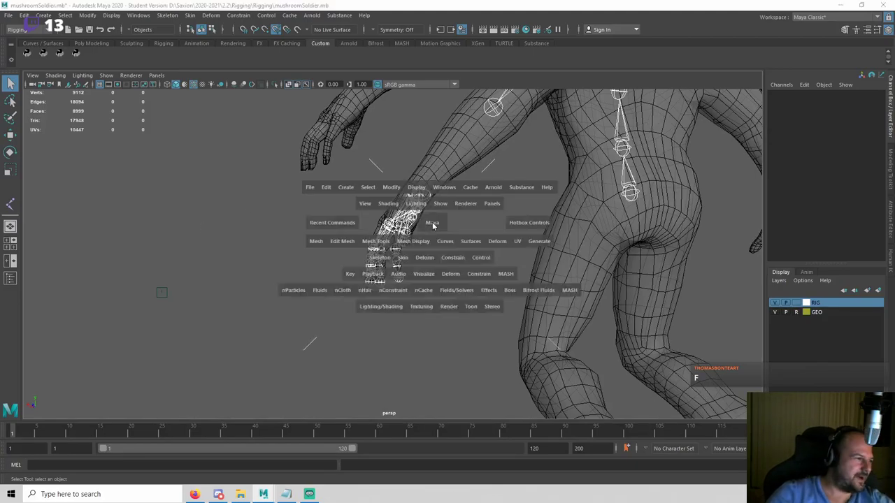
drag(436, 238, 432, 256)
scroll(431, 236, up, 3)
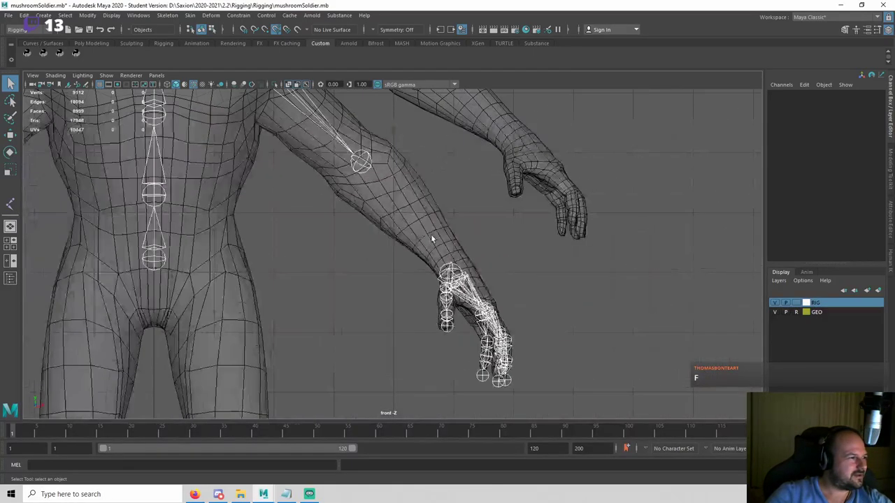
key(ctrl+s)
click(427, 256)
scroll(405, 233, up, 1)
scroll(400, 258, down, 5)
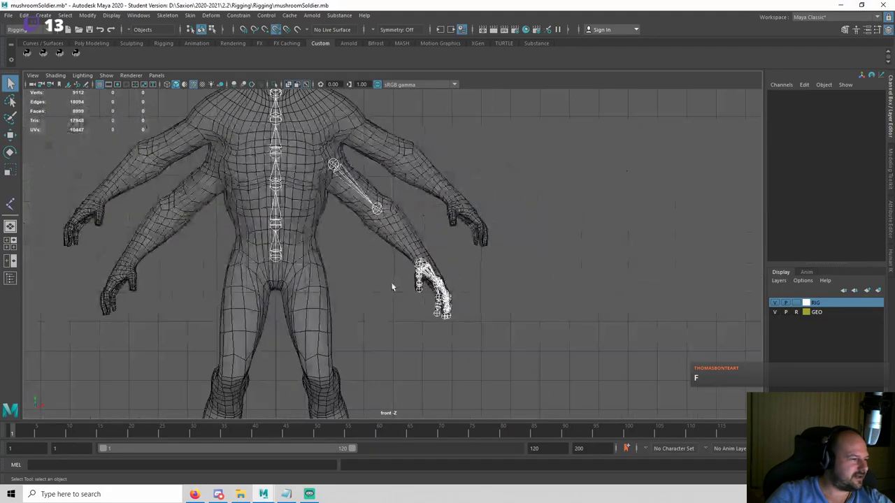
Hide the GEO layer in the perspective view and place three separate single joints on the grid.
click(775, 312)
key(space)
drag(594, 268, 592, 249)
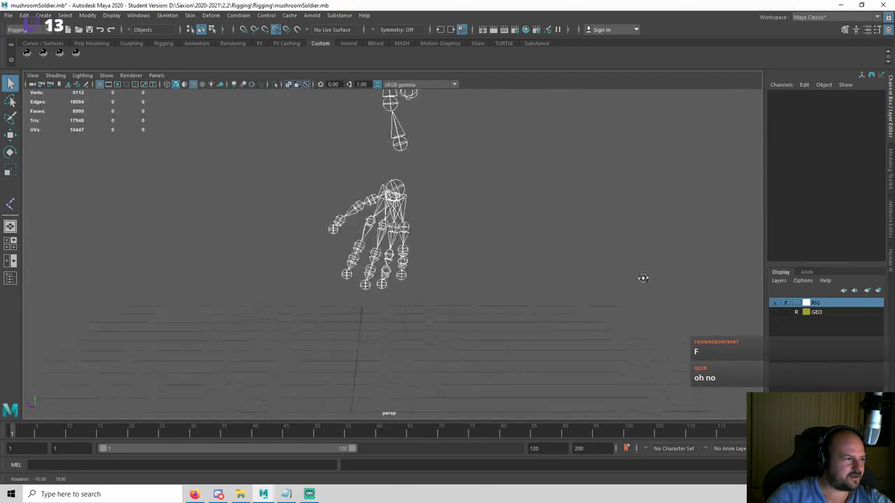
click(163, 43)
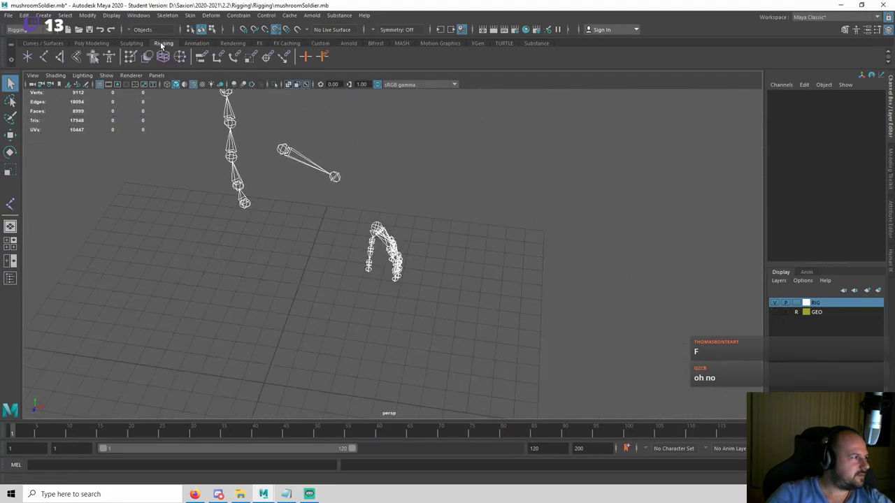
click(142, 331)
key(Return)
click(191, 345)
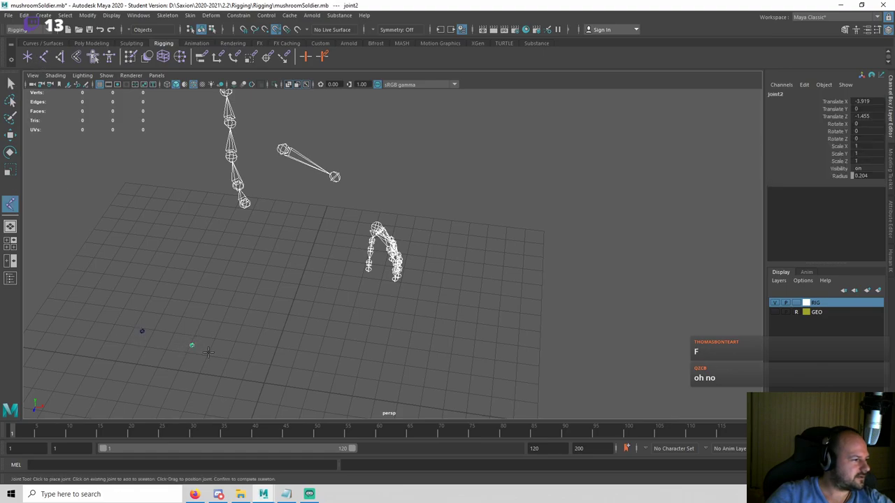
key(Return)
click(271, 362)
click(319, 348)
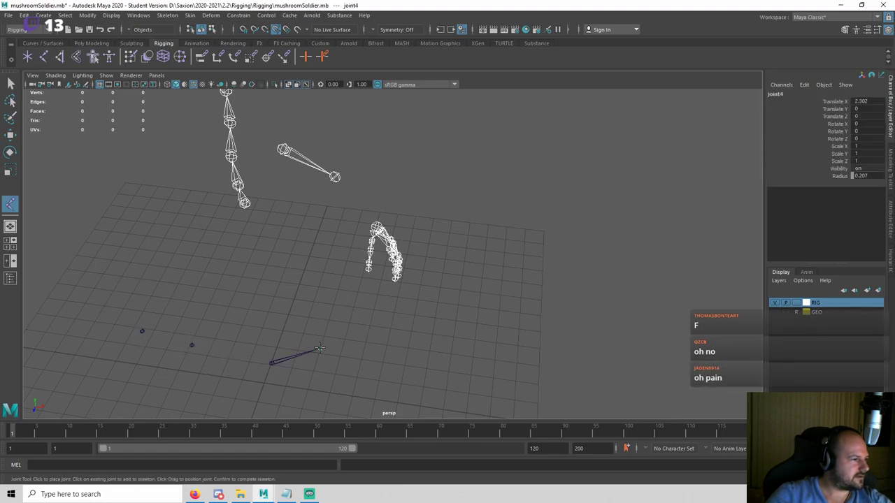
key(q)
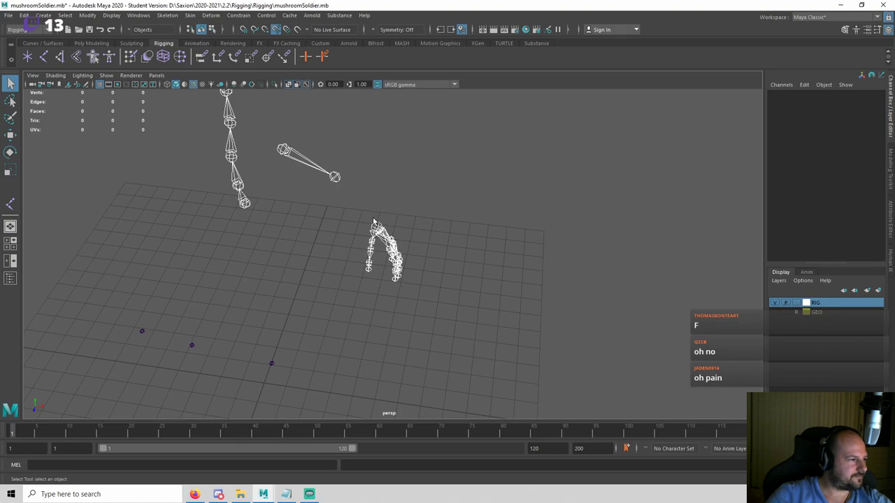
Point-constrain joint3 to JOINT_L_Upper_LowerArm and JOINT_L_Upper_Wrist so it sits midway along the forearm.
click(335, 177)
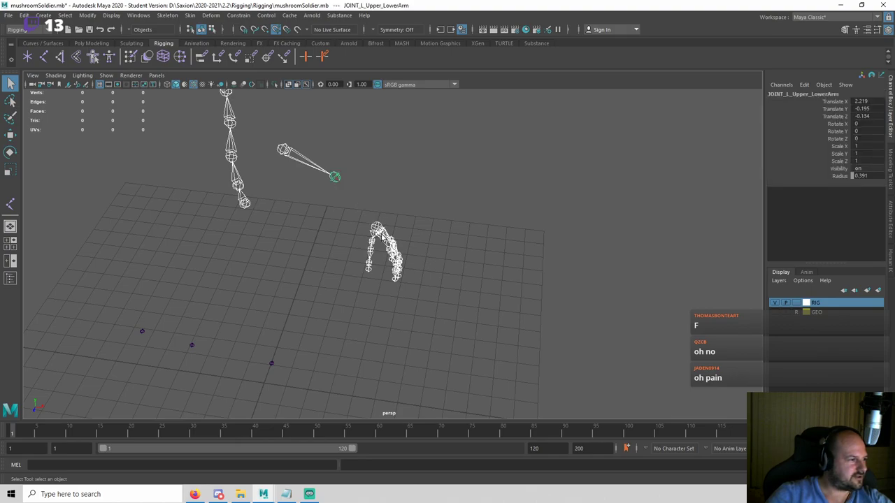
shift+click(269, 363)
click(238, 14)
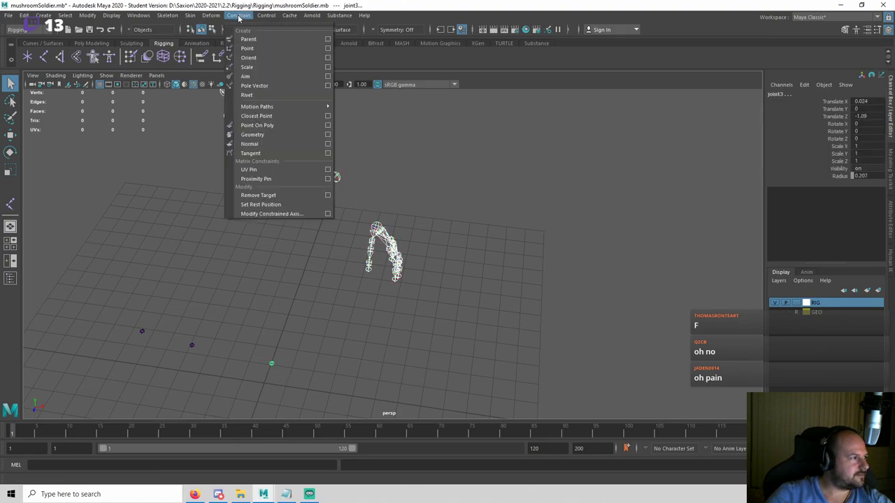
click(265, 50)
click(320, 236)
Point-constrain joint2 to JOINT_L_Upper_LowerArm and joint3 so it sits midway between them.
shift+click(356, 203)
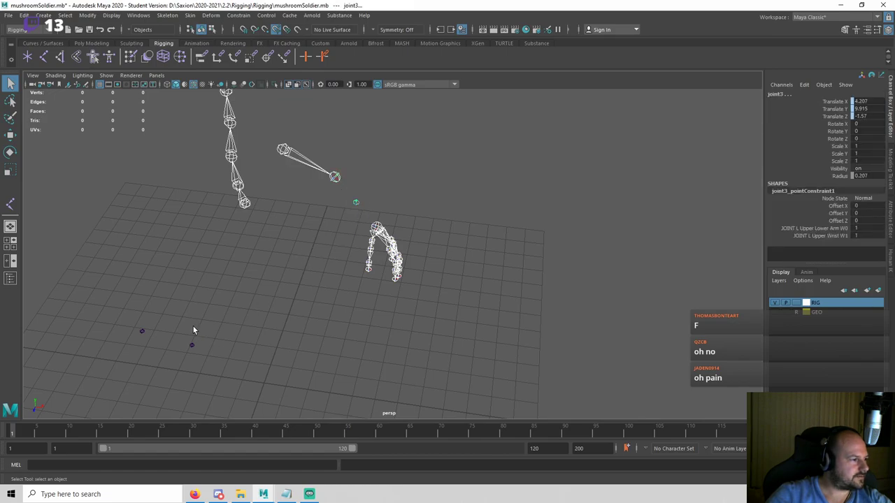
shift+click(192, 344)
key(g)
click(382, 219)
Point-constrain joint1 to JOINT_L_Upper_Wrist and joint3 so it sits midway between them.
click(376, 227)
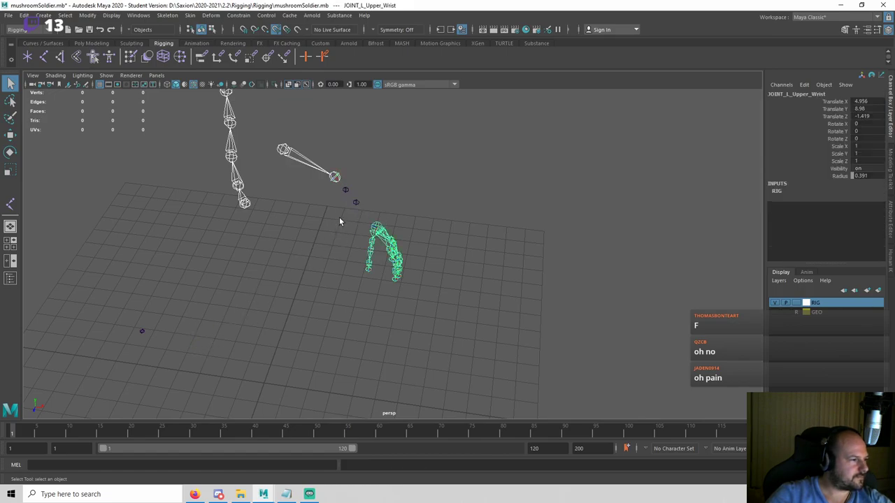
shift+drag(116, 319, 164, 344)
key(g)
click(384, 211)
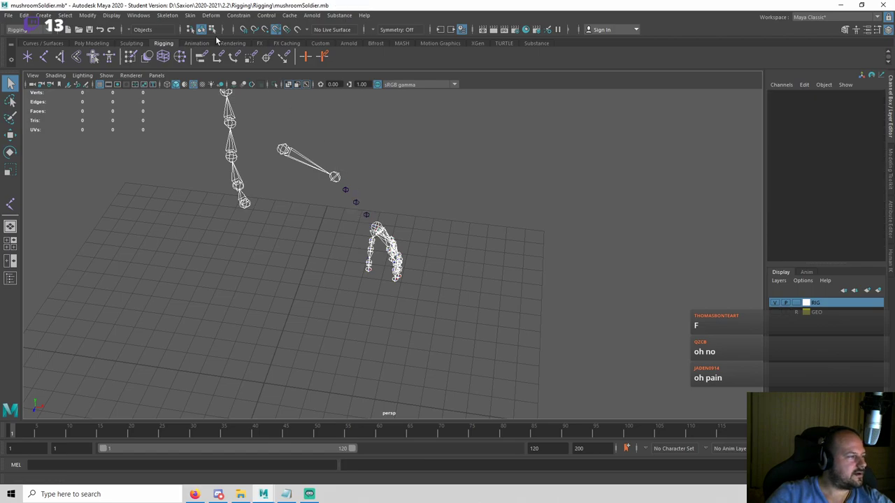
Delete the point constraints of joint1, joint2 and joint3 in the Outliner.
click(142, 16)
click(151, 127)
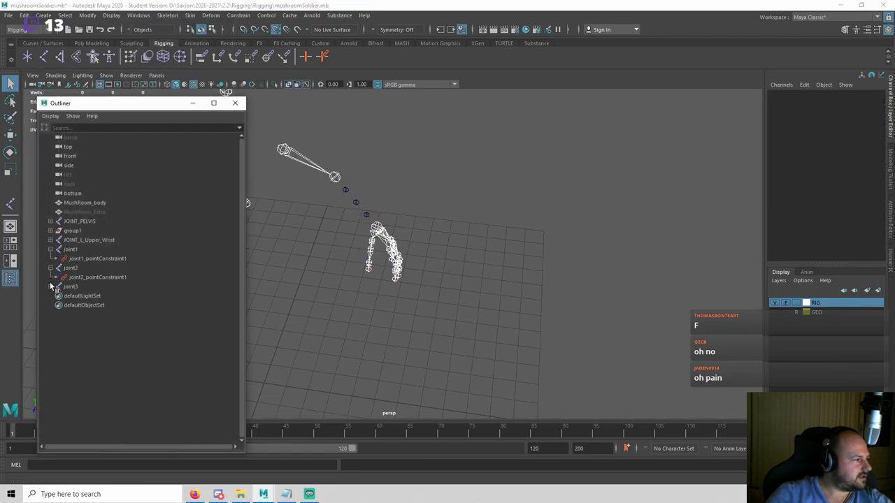
click(98, 296)
ctrl+click(101, 277)
ctrl+click(106, 258)
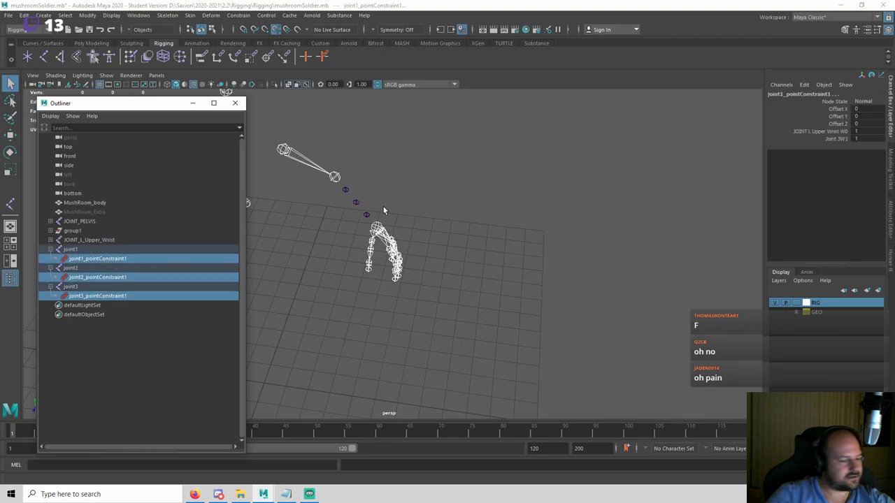
key(Delete)
Parent the forearm joints into a chain: joint2 under JOINT_L_Upper_LowerArm, joint3 under joint2, and joint1 under joint3.
click(335, 175)
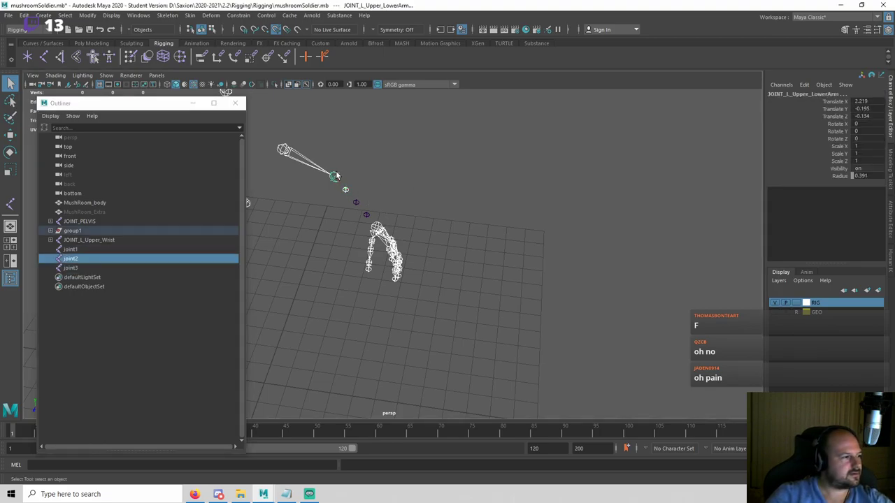
key(p)
click(356, 202)
shift+click(345, 190)
key(p)
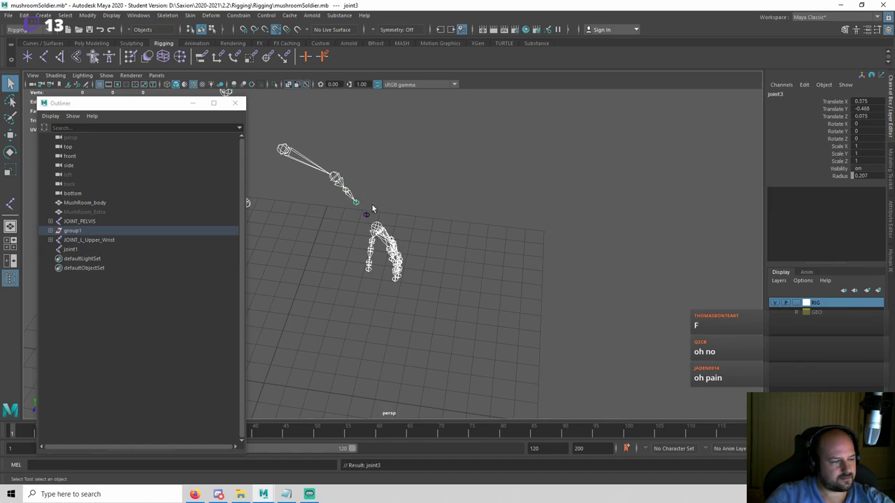
click(367, 216)
shift+click(358, 204)
key(p)
click(391, 223)
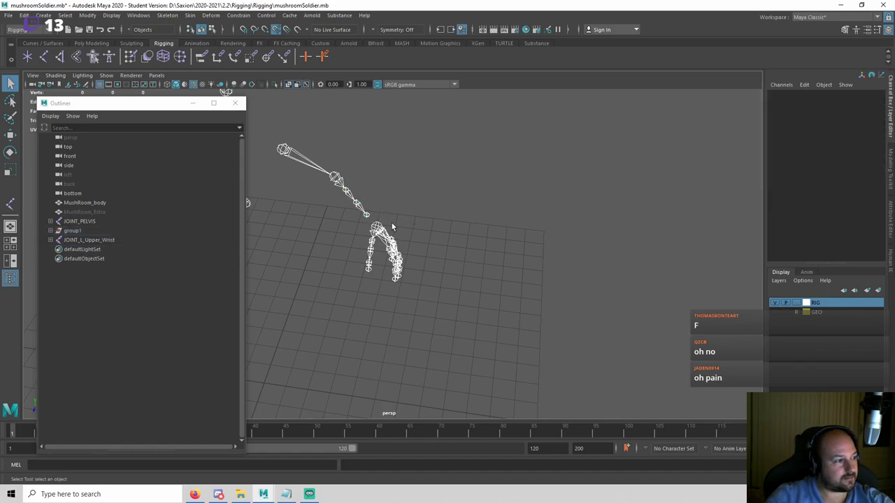
Parent JOINT_L_Upper_Wrist under joint1, the last forearm joint, to complete the lower left arm chain.
click(378, 222)
shift+click(368, 216)
key(p)
click(411, 210)
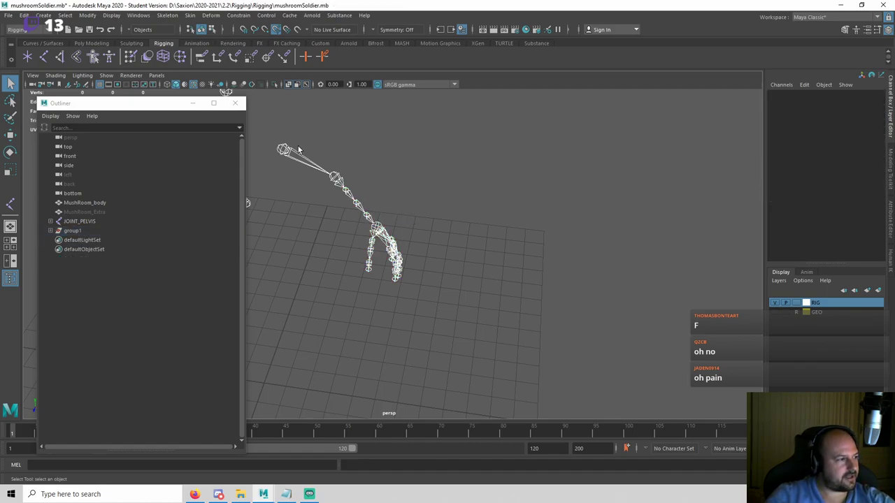
Orient the joints of the whole arm chain starting from JOINT_L_Upper_UpperArm, and save the scene.
click(284, 149)
click(235, 103)
click(165, 15)
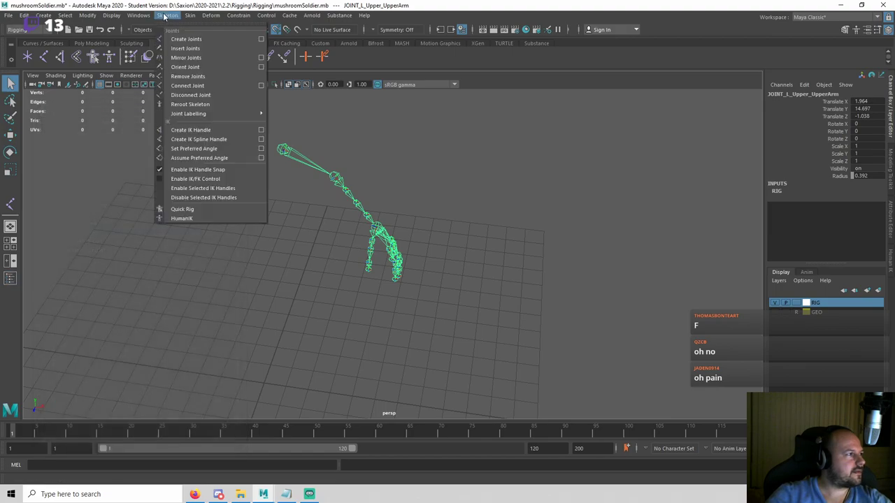
click(201, 66)
scroll(403, 280, up, 10)
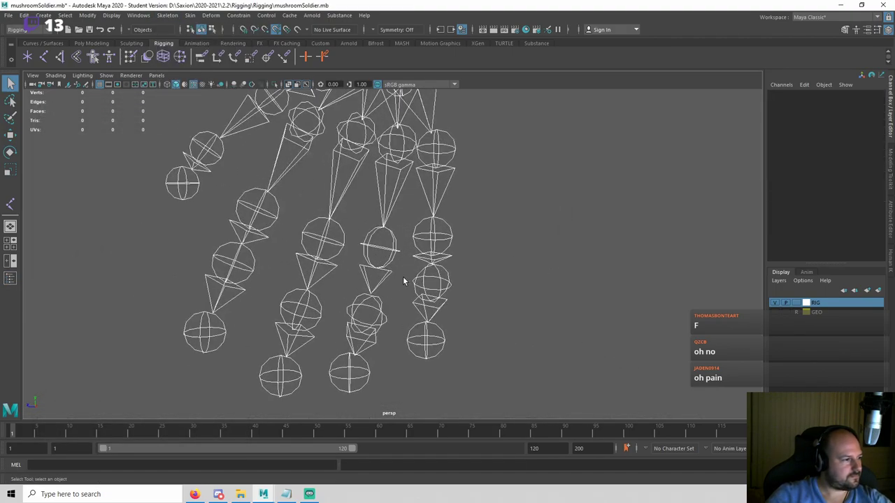
alt+drag(403, 281, 468, 243)
scroll(507, 250, down, 5)
key(ctrl+s)
key(Return)
Show the GEO layer, duplicate the arm's parent group1, and move the copy up to the mesh's upper left shoulder.
click(773, 313)
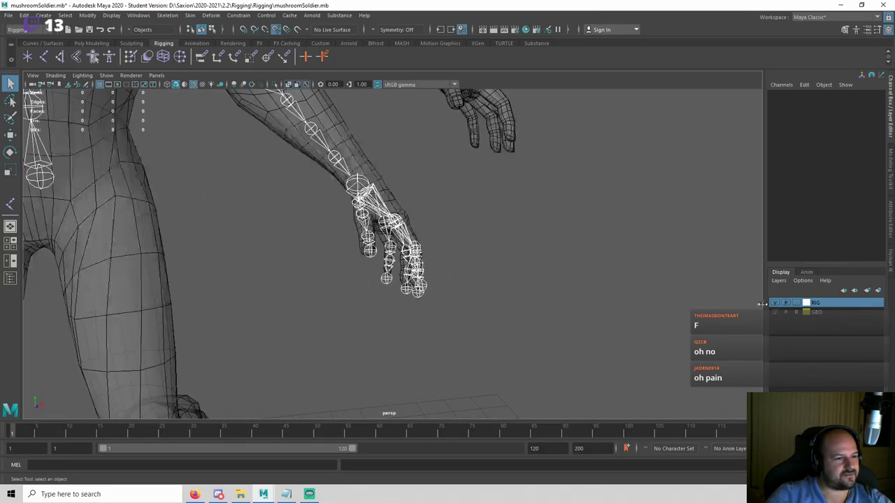
alt+middle_drag(413, 143, 479, 299)
scroll(479, 299, down, 4)
click(295, 187)
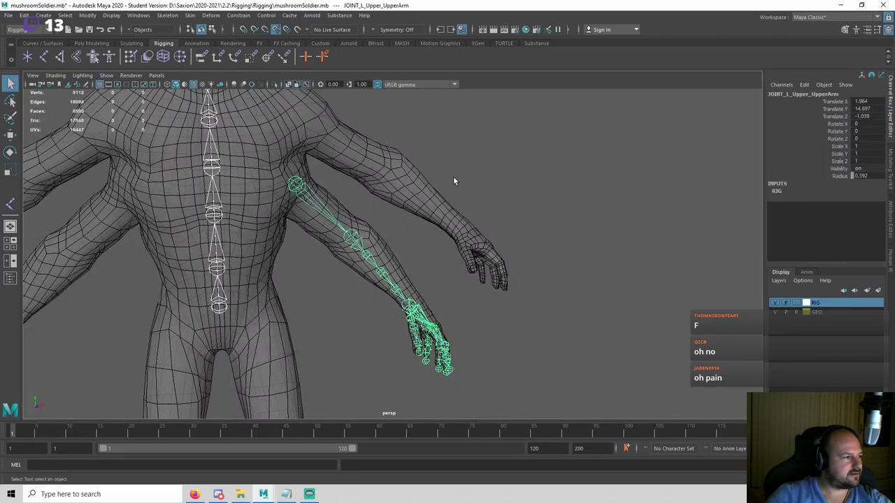
alt+drag(453, 176, 471, 221)
key(f)
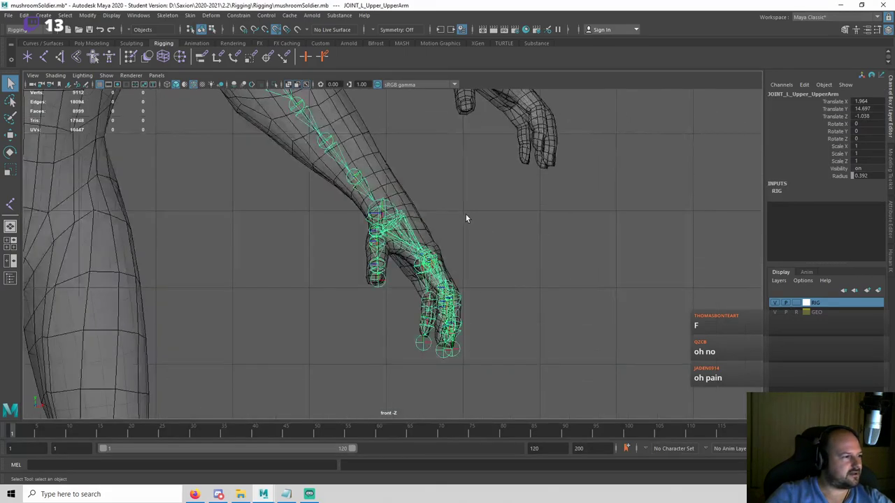
key(Up)
scroll(467, 221, down, 7)
scroll(445, 208, up, 3)
key(w)
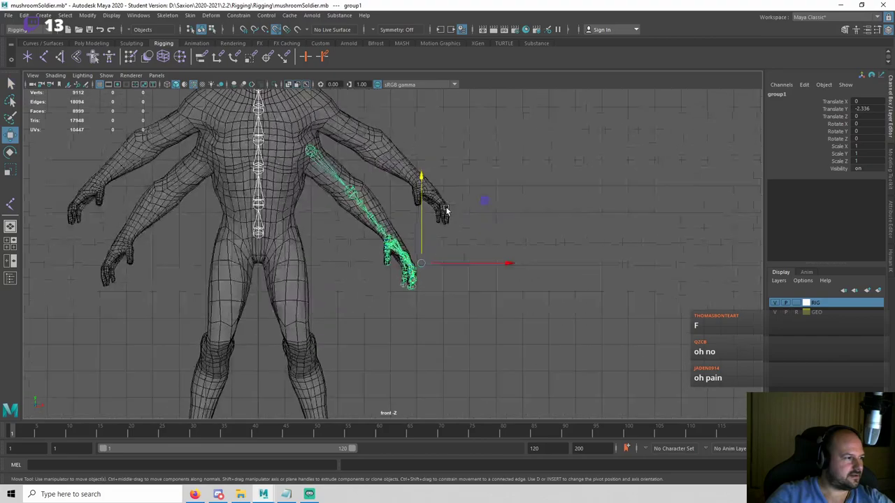
key(ctrl+d)
drag(484, 201, 492, 154)
click(542, 172)
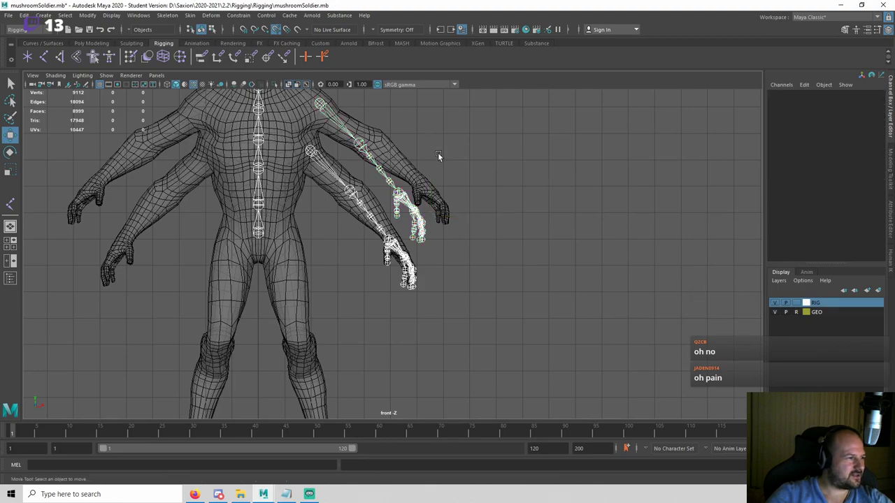
Check the duplicated arm's lower arm joint against the upper left arm mesh and save the scene.
alt+middle_drag(438, 140, 453, 241)
scroll(452, 241, up, 3)
alt+middle_drag(449, 294, 427, 224)
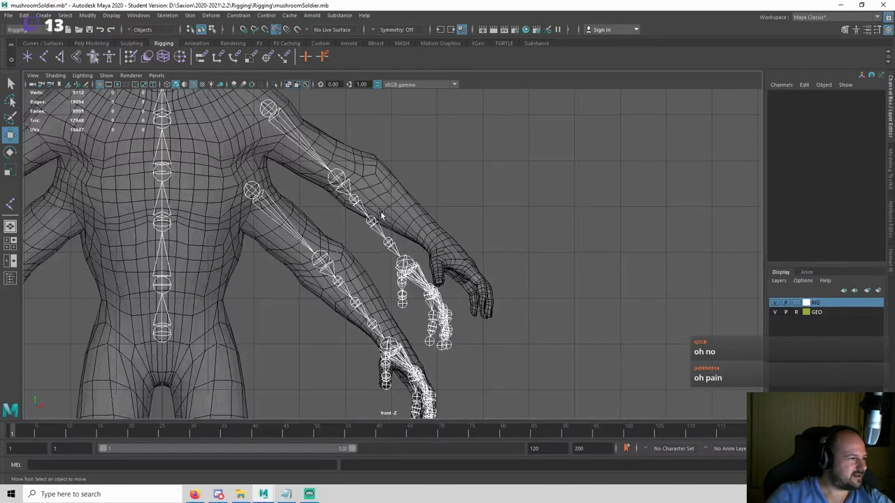
click(346, 178)
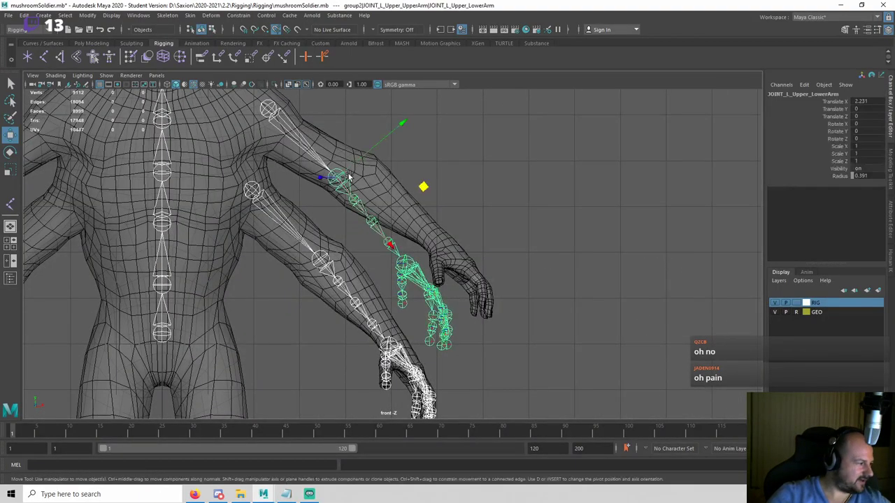
click(482, 248)
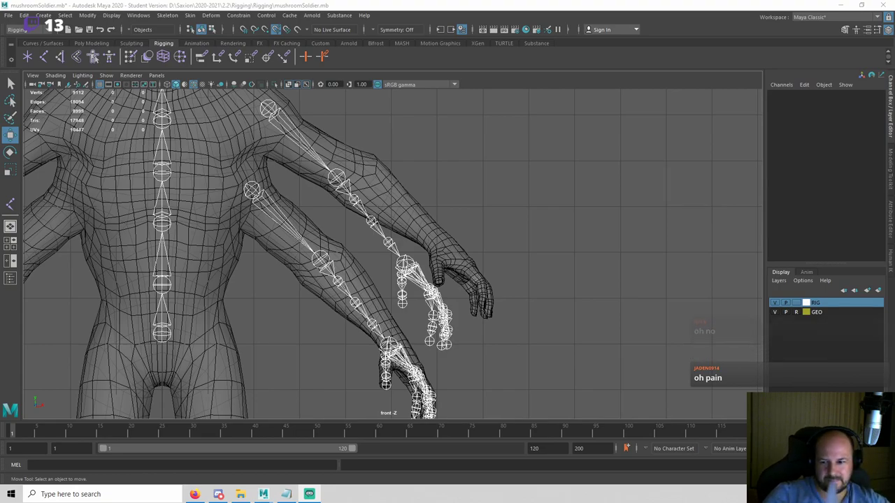
key(ctrl+s)
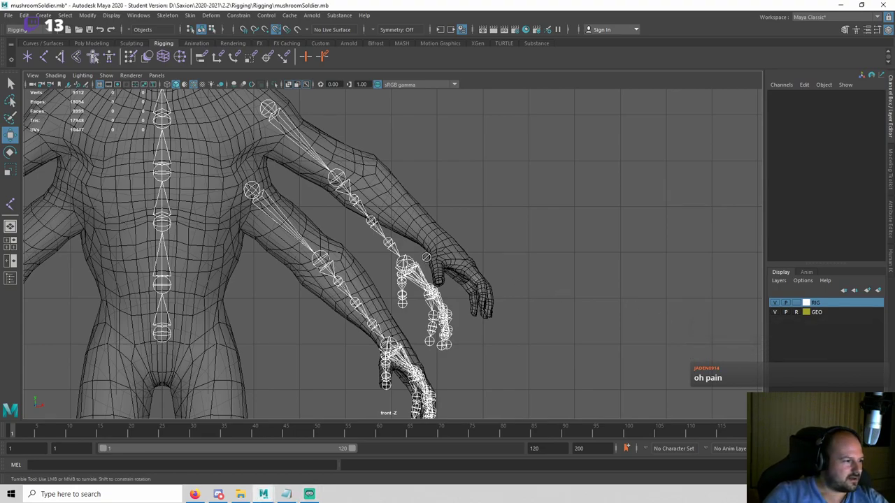
Hide the GEO layer and unparent the duplicated arm's JOINT_L_Upper_Wrist from its forearm chain.
alt+click(425, 258)
key(space)
key(space)
alt+drag(513, 212, 490, 218)
click(432, 238)
key(q)
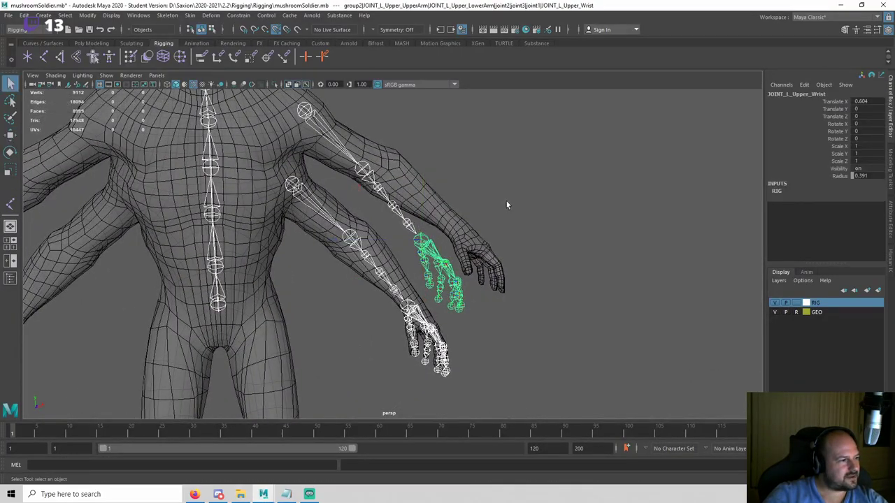
click(511, 208)
click(774, 311)
alt+drag(582, 233, 420, 208)
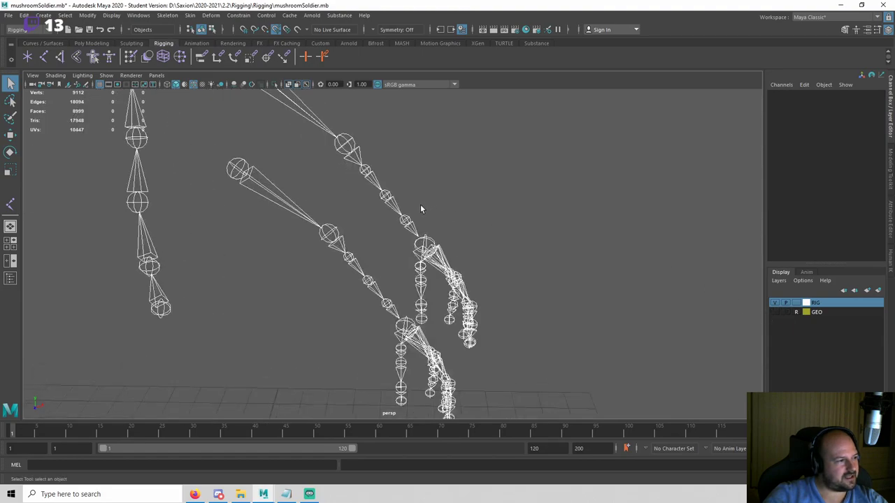
scroll(423, 231, up, 3)
click(444, 231)
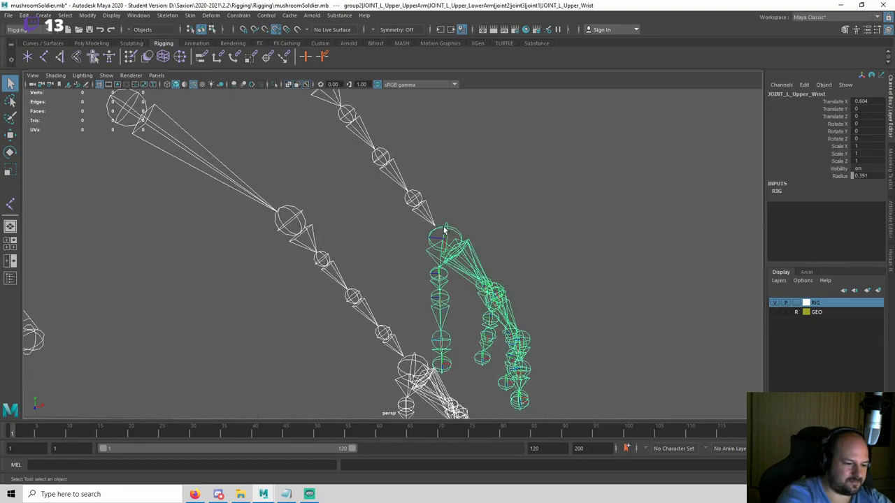
key(shift+p)
click(449, 199)
Delete the three forearm joints joint1, joint3 and joint2 from the duplicated arm.
alt+middle_drag(418, 175, 436, 231)
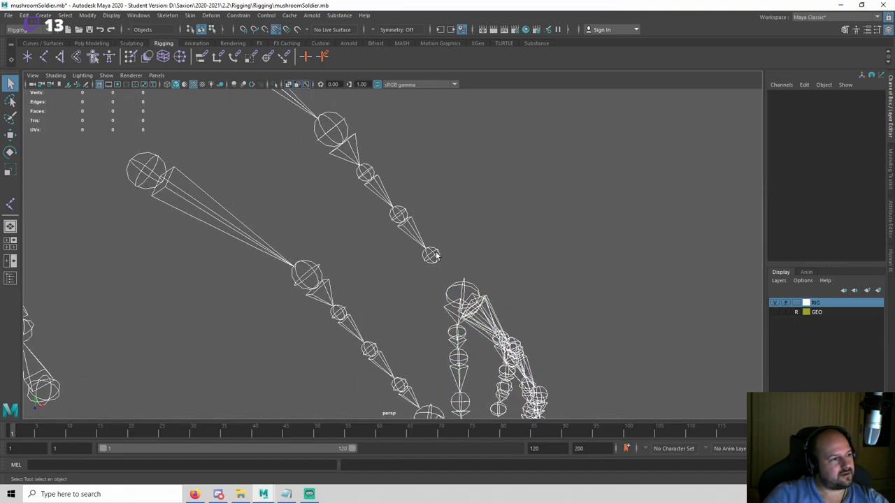
click(436, 256)
key(Delete)
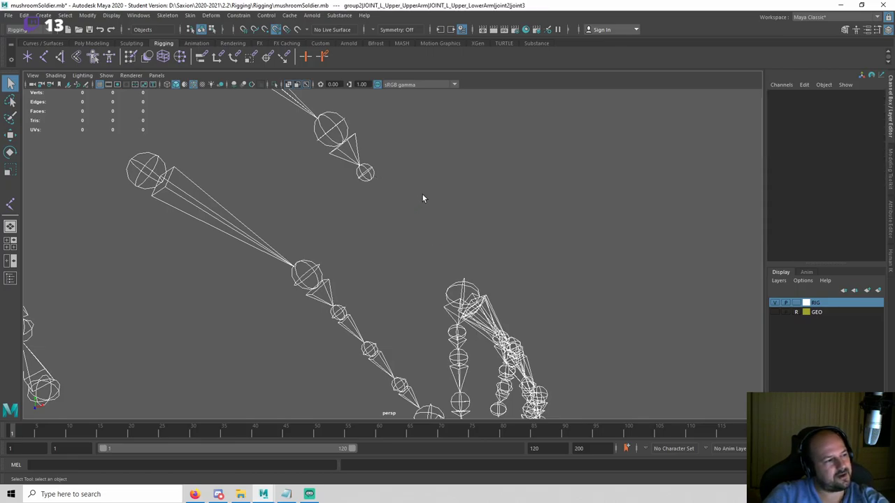
click(366, 174)
key(Delete)
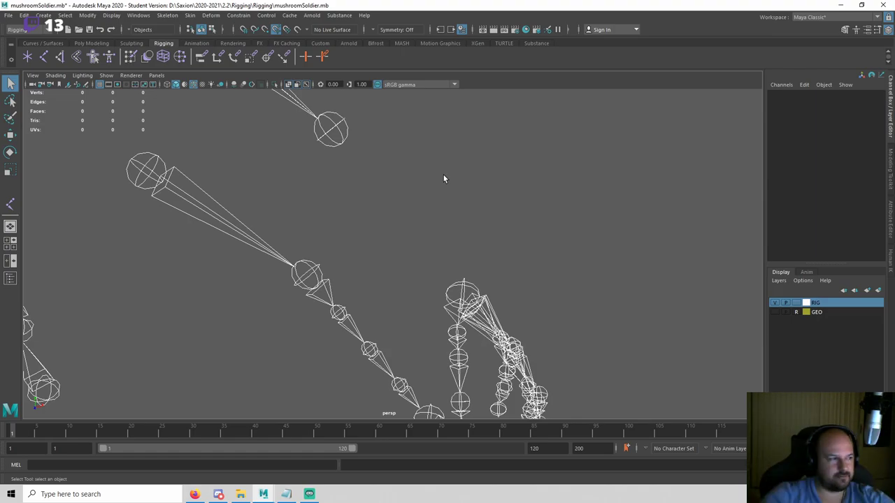
alt+drag(443, 177, 448, 242)
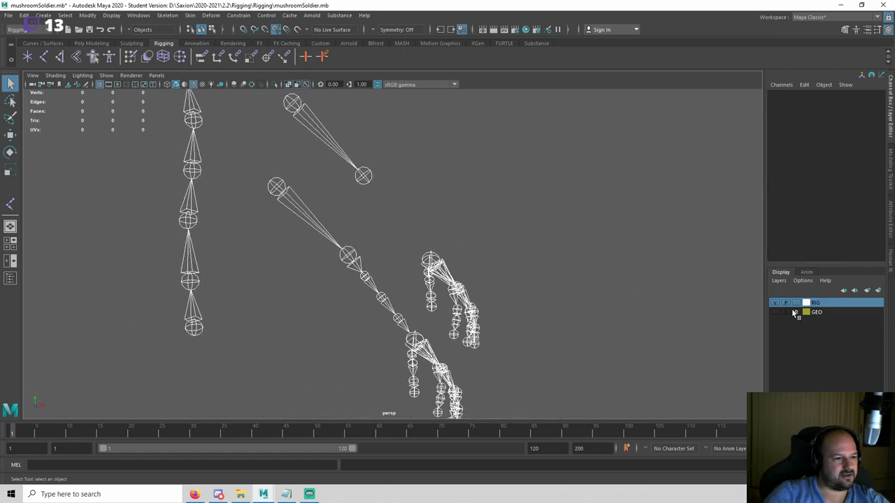
Show the GEO layer and move the detached wrist onto the mesh's upper left hand, at about X 6.163, Y 11.22.
click(775, 312)
click(436, 254)
key(space)
drag(535, 248, 537, 253)
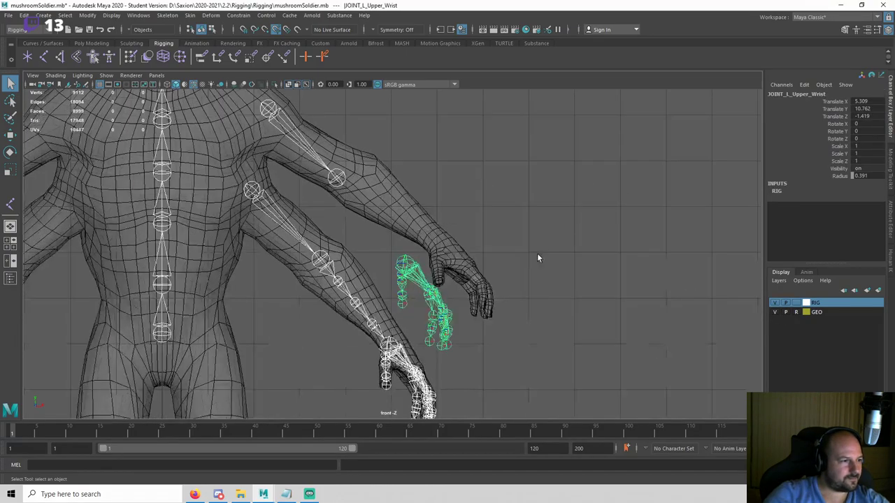
key(w)
middle_drag(330, 206, 376, 189)
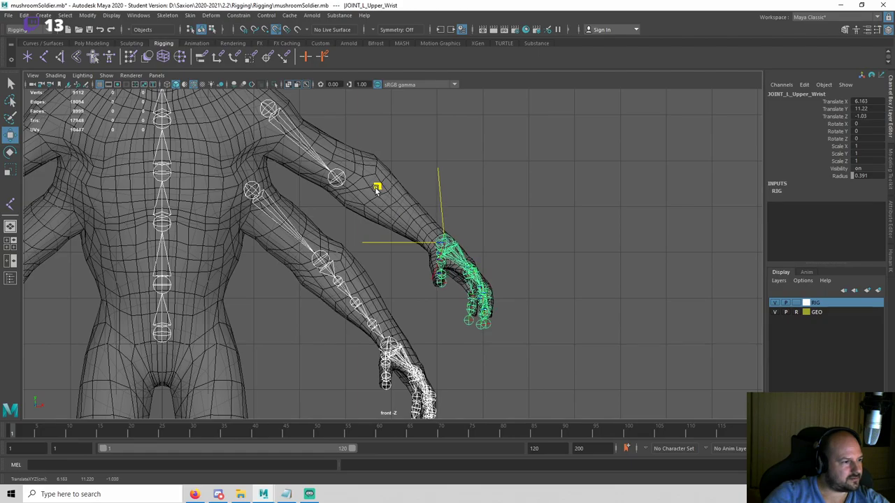
key(space)
drag(513, 207, 516, 186)
Set the Move tool's axis orientation to World and fit the detached wrist in depth and sideways, at about Z -0.742.
alt+drag(557, 252, 477, 294)
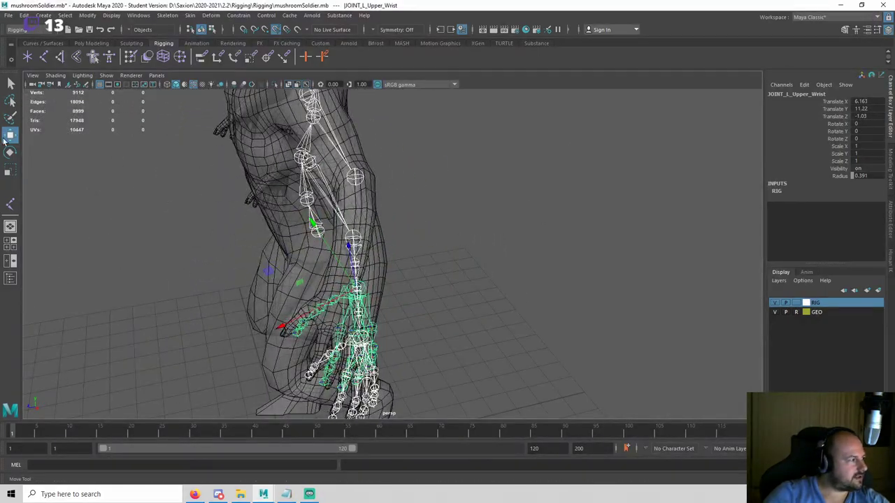
double_click(10, 136)
click(82, 142)
click(93, 151)
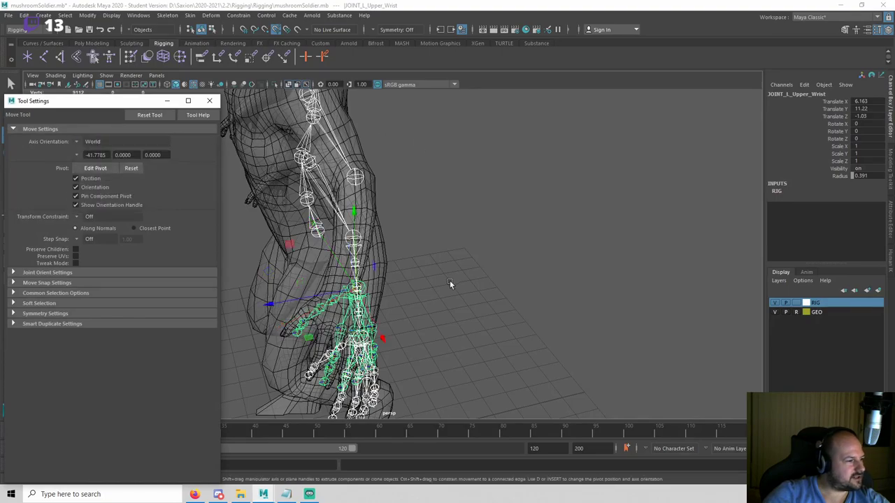
alt+drag(449, 284, 304, 239)
alt+drag(305, 239, 599, 240)
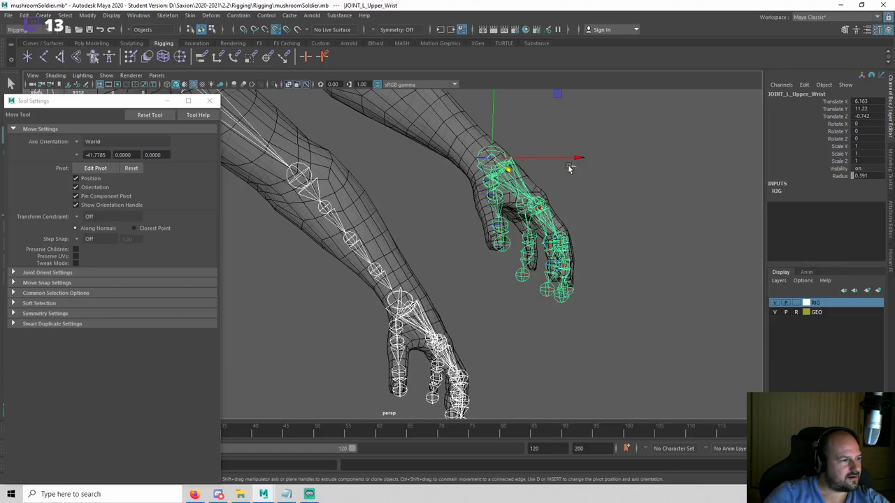
drag(570, 160, 560, 160)
click(591, 196)
Move the duplicated lower arm joint into the upper left arm's elbow, at about X 2.495, Y 0.232, Z 0.16.
alt+drag(591, 196, 517, 157)
alt+middle_drag(462, 158, 544, 334)
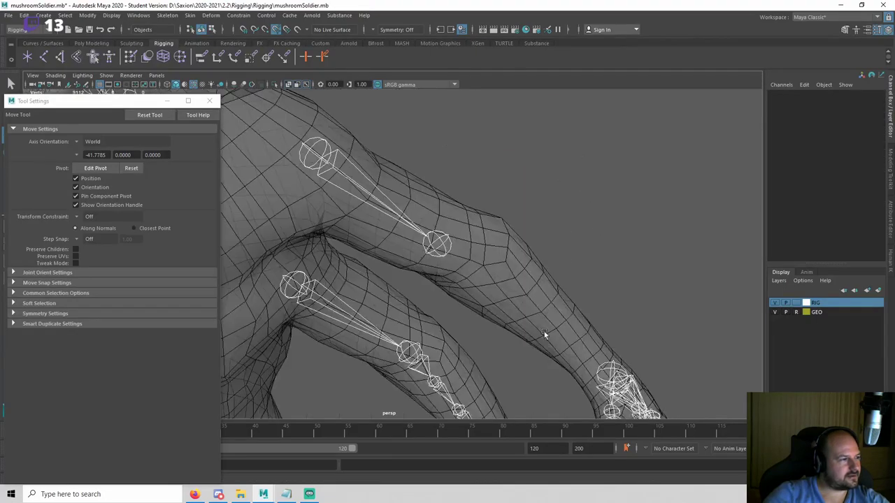
key(space)
drag(544, 214, 545, 230)
alt+middle_drag(326, 176, 441, 229)
scroll(457, 241, up, 2)
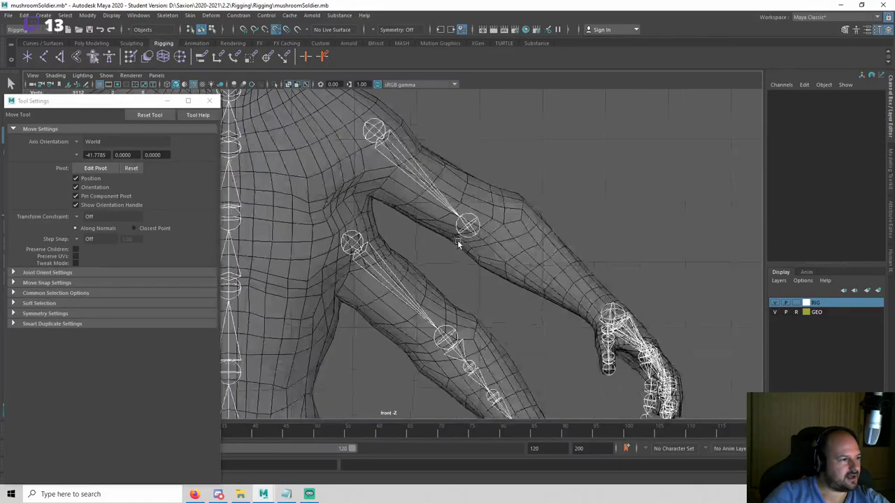
click(466, 225)
key(d)
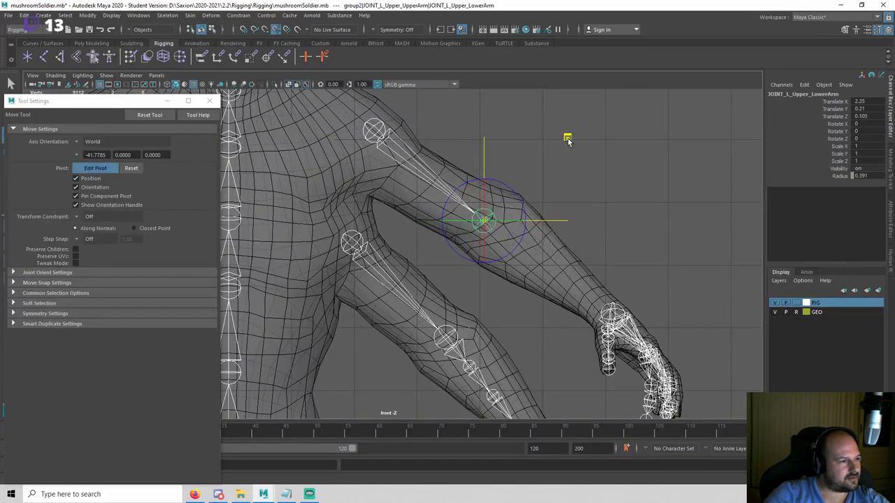
key(q)
key(space)
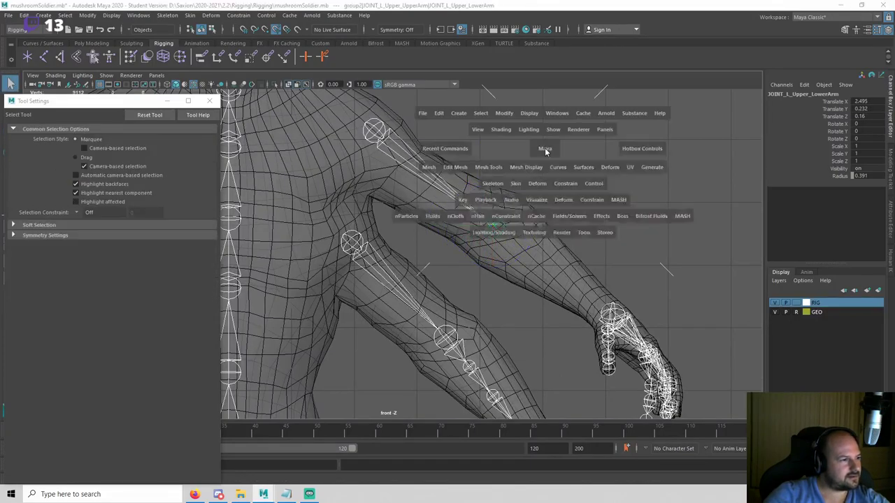
drag(546, 149, 547, 129)
alt+drag(417, 250, 326, 211)
alt+middle_drag(327, 211, 454, 257)
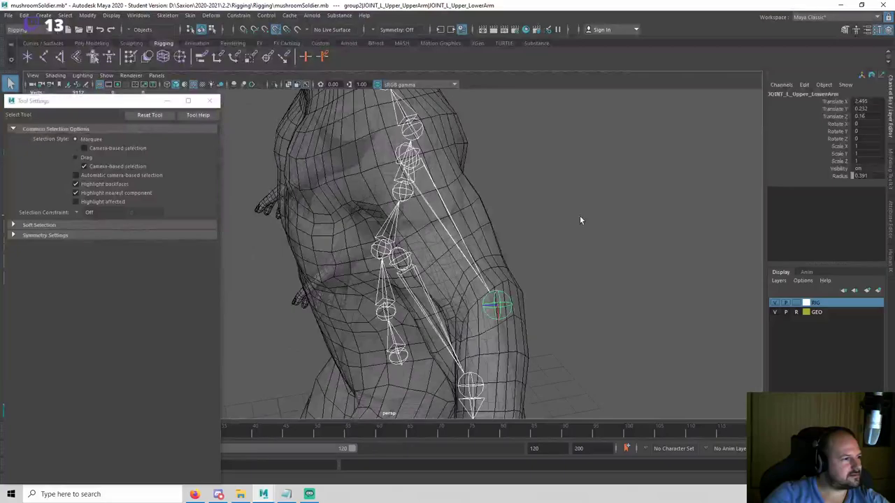
Deselect the elbow joint, save the scene and close the Tool Settings window.
click(580, 215)
key(ctrl+s)
alt+drag(579, 215, 573, 234)
key(Return)
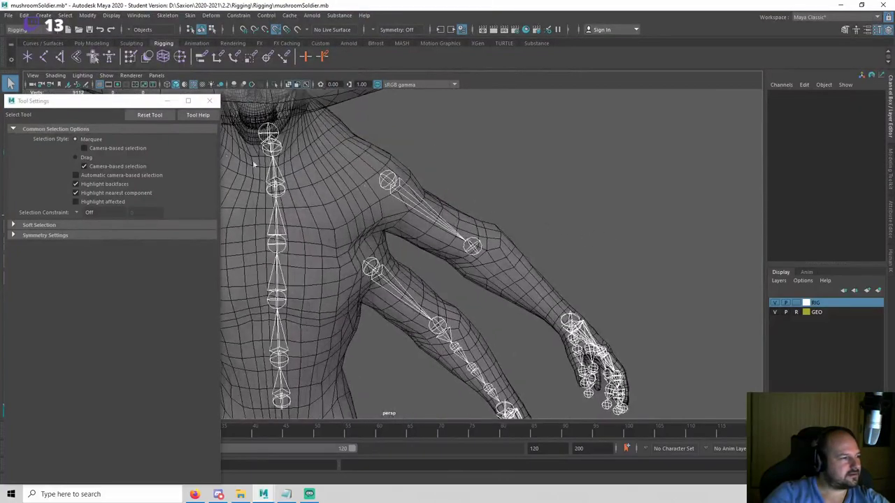
click(214, 104)
Select JOINT_L_Upper_Thumb_1 of the duplicated hand and frame it for fitting to the mesh's thumb.
alt+drag(520, 243, 521, 278)
alt+middle_drag(522, 277, 421, 178)
alt+right_drag(422, 178, 487, 272)
click(507, 270)
key(f)
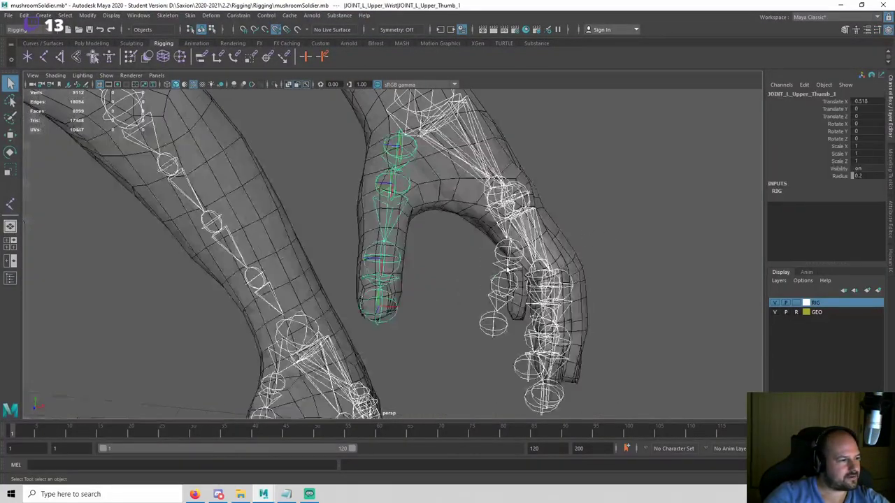
Reposition JOINT_L_Upper_Thumb_1 at the thumb's base to about 0.522, 0.002, 0.025 so it sits inside the mesh.
mouse_move(420, 267)
alt+mouse_down()
mouse_move(547, 236)
mouse_move(425, 259)
alt+mouse_up()
key(w)
key(d)
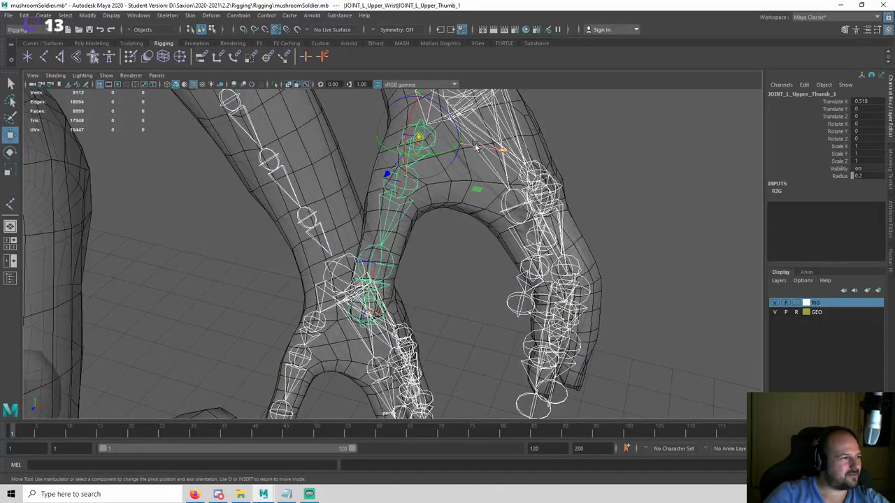
key(q)
alt+drag(475, 147, 499, 161)
key(w)
alt+drag(499, 161, 397, 198)
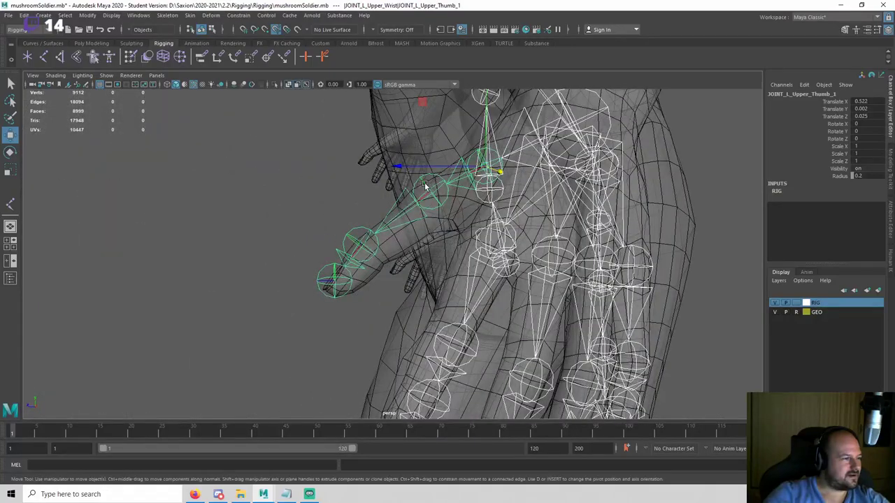
Move JOINT_L_Upper_Thumb_2 so it lies centred in the thumb mesh of the upper left hand.
click(425, 187)
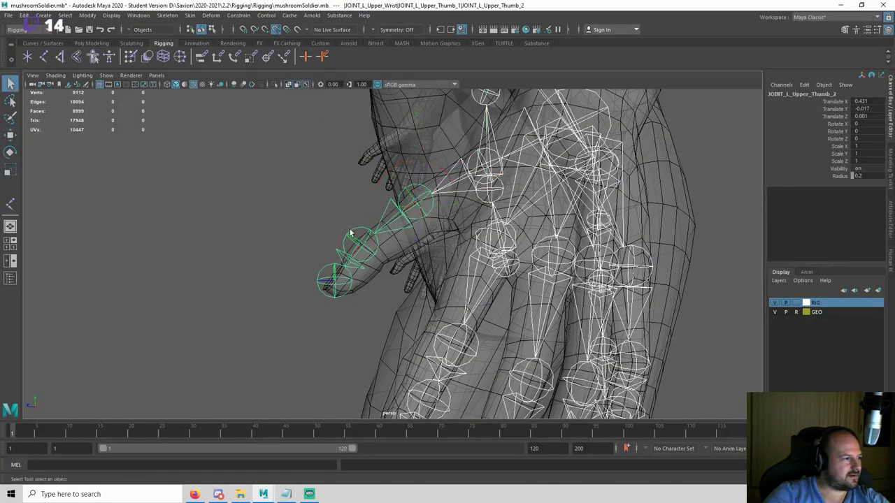
key(w)
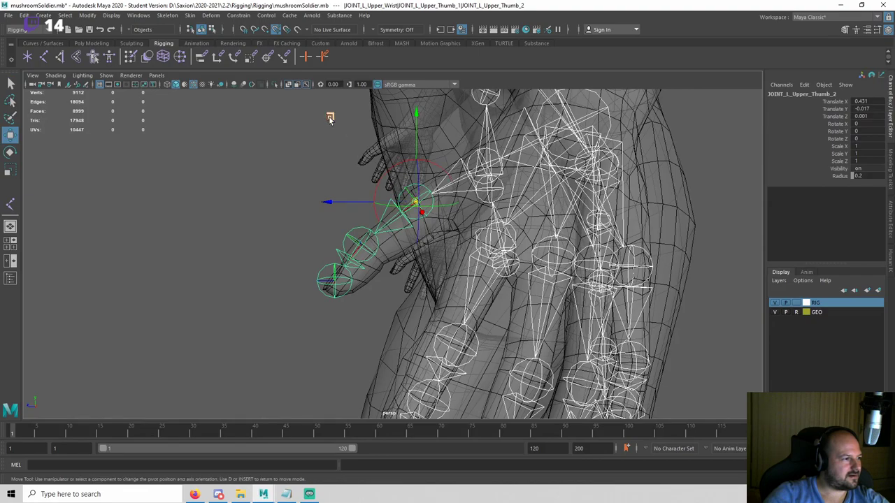
middle_drag(330, 117, 334, 124)
key(w)
click(314, 201)
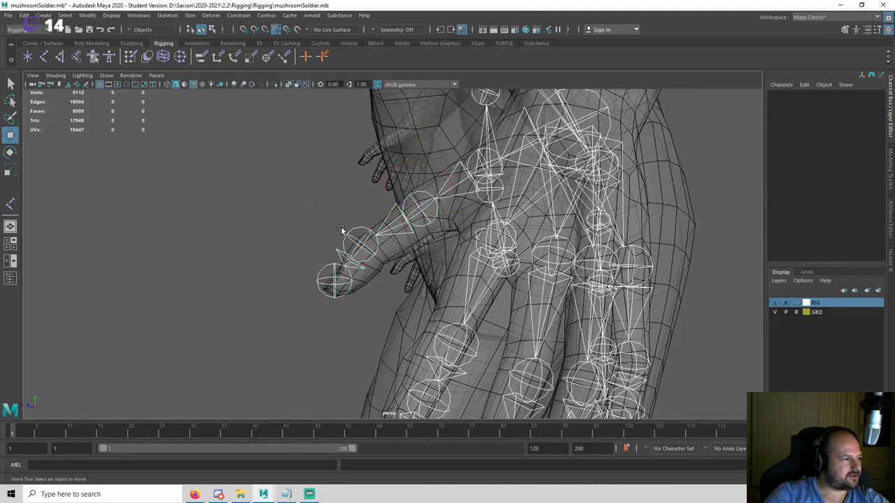
Adjust JOINT_L_Upper_Thumb_3 to follow the thumb's centre line and clear the selection.
click(341, 229)
drag(276, 161, 279, 168)
alt+drag(282, 200, 392, 229)
key(q)
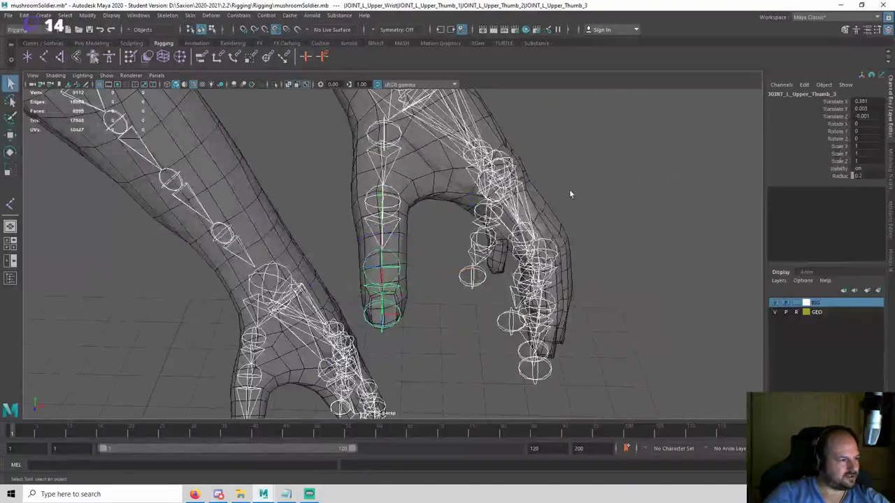
click(569, 189)
Reposition the index finger's knuckle joint inside the upper left hand mesh and deselect it.
alt+drag(569, 188, 368, 222)
click(509, 265)
key(w)
middle_drag(271, 133, 255, 114)
alt+drag(256, 114, 493, 184)
drag(555, 109, 558, 106)
click(591, 255)
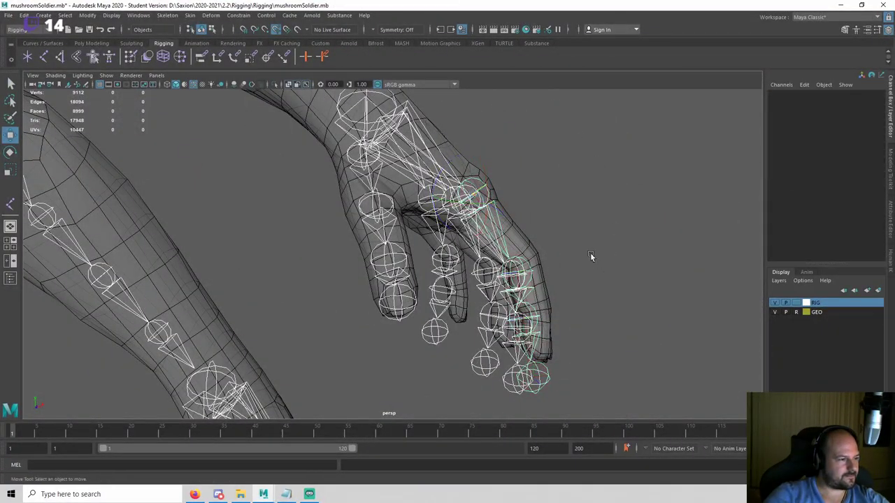
Move JOINT_L_Upper_Index_2 to about 0.524, 0.069, 0.02 to centre it in the index finger.
alt+drag(591, 256, 311, 259)
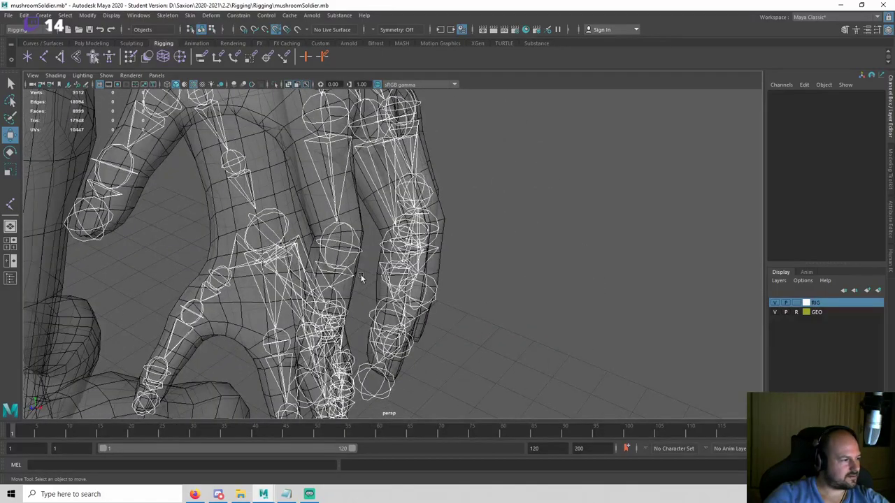
alt+drag(361, 277, 441, 230)
click(352, 241)
drag(411, 184, 477, 193)
key(q)
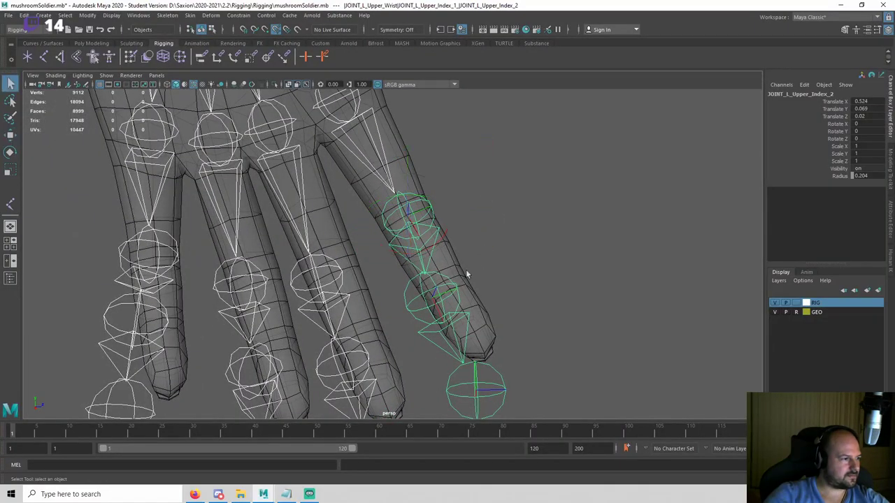
Reposition the remaining index finger joints towards the fingertip so the chain follows the mesh.
click(441, 292)
drag(510, 221, 537, 310)
key(q)
click(444, 372)
alt+drag(444, 373, 541, 358)
key(w)
alt+drag(558, 289, 42, 152)
key(q)
Move JOINT_L_Upper_Middle_2 to about 0.573, 0.117, -0.02 so it sits in the middle finger mesh.
alt+drag(279, 238, 332, 299)
click(323, 281)
click(330, 280)
key(w)
key(d)
key(q)
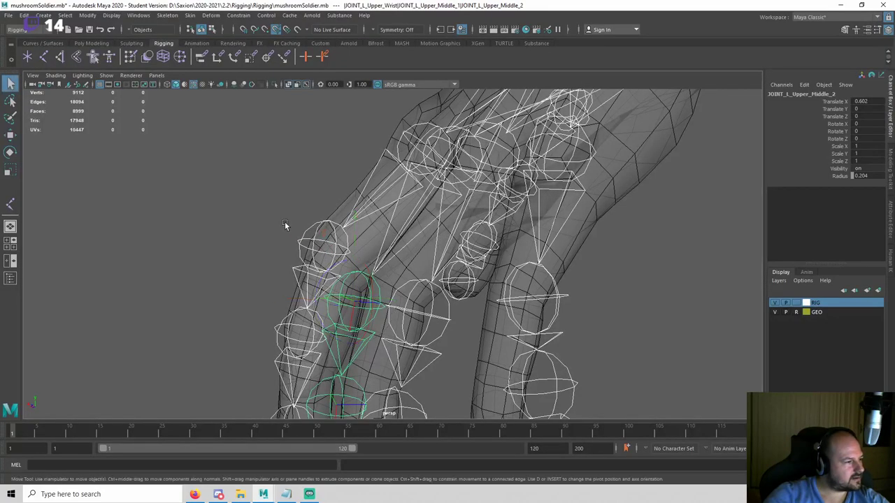
key(w)
click(273, 210)
key(ctrl+z)
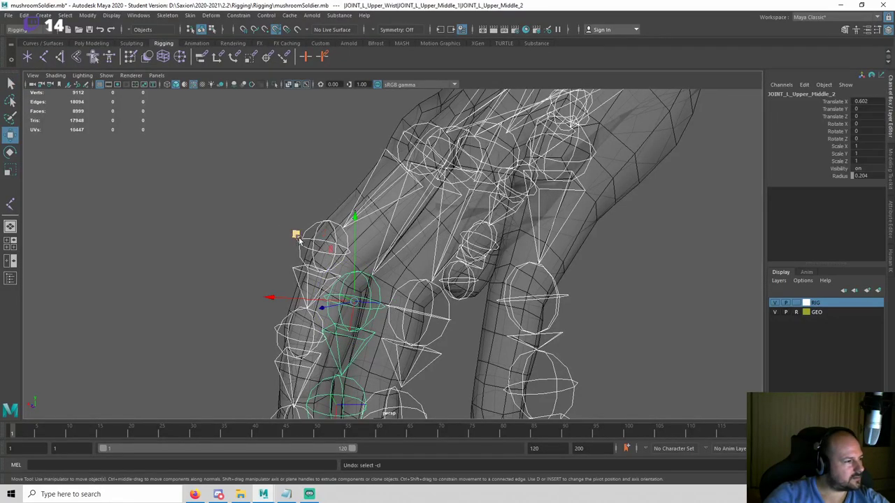
drag(298, 238, 388, 281)
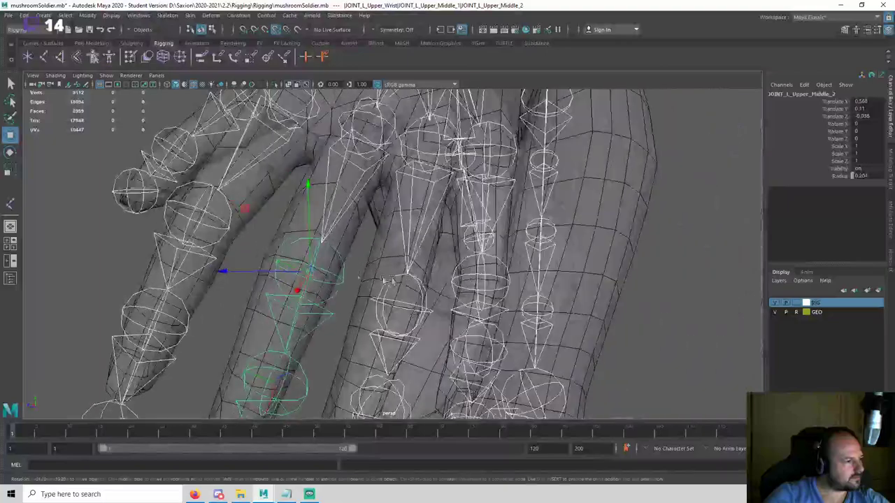
drag(268, 273, 289, 286)
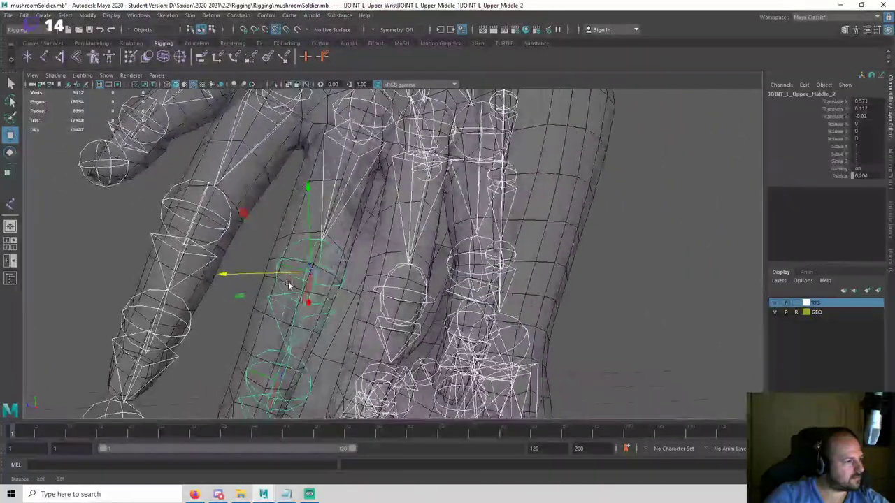
Move JOINT_L_Upper_Middle_3 to about 0.365, 0.029, -0.015 along the middle finger's centre and deselect it.
alt+middle_drag(289, 285, 326, 175)
alt+drag(302, 285, 308, 281)
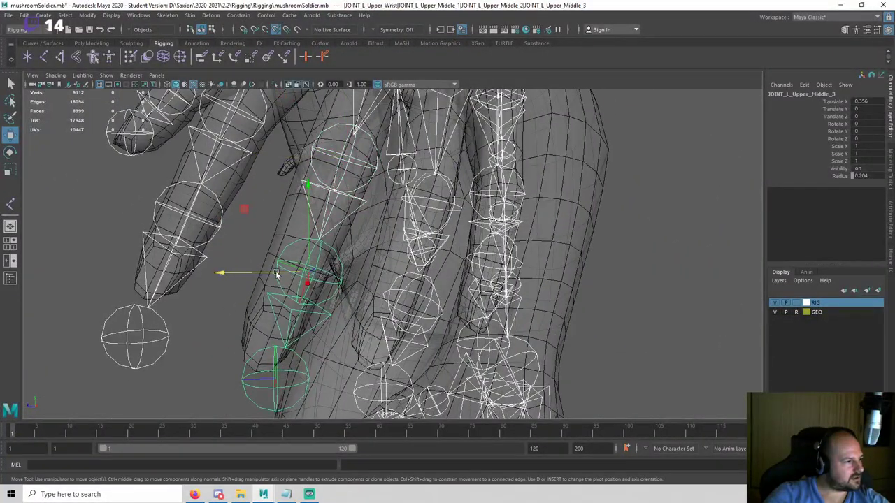
middle_drag(276, 274, 268, 273)
alt+drag(293, 285, 208, 269)
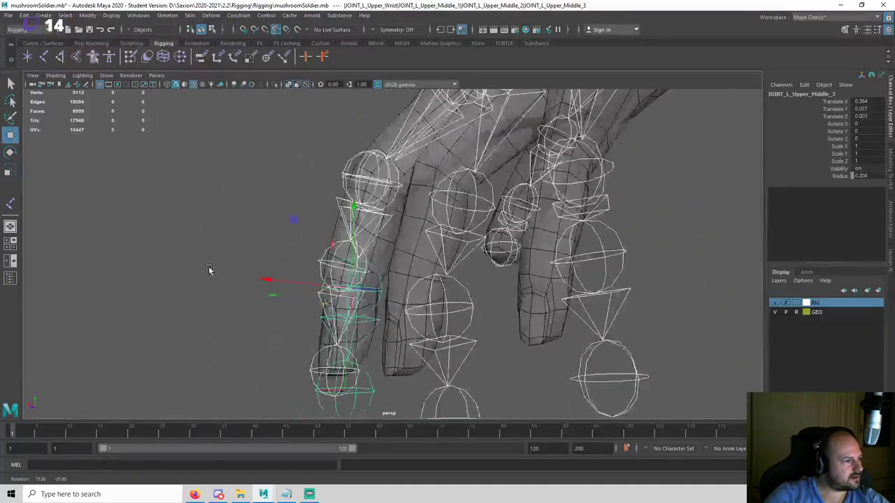
drag(273, 282, 268, 281)
alt+drag(268, 281, 365, 282)
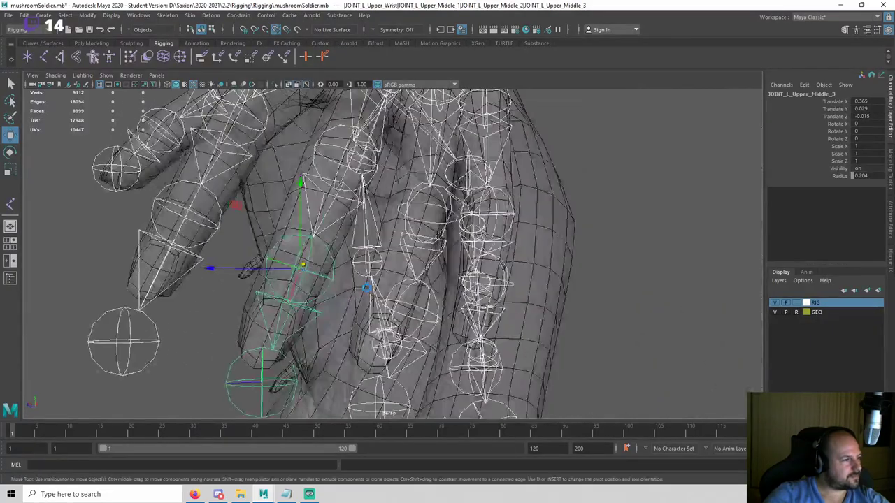
click(613, 186)
Reposition the ring finger's second and third joints inside the finger mesh of the upper left hand.
alt+drag(607, 192, 430, 300)
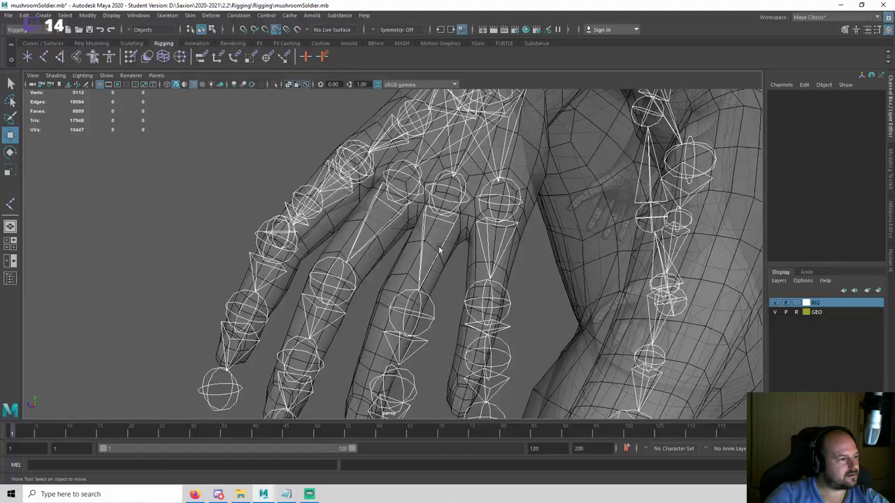
alt+drag(439, 250, 363, 270)
click(433, 321)
alt+drag(433, 321, 401, 311)
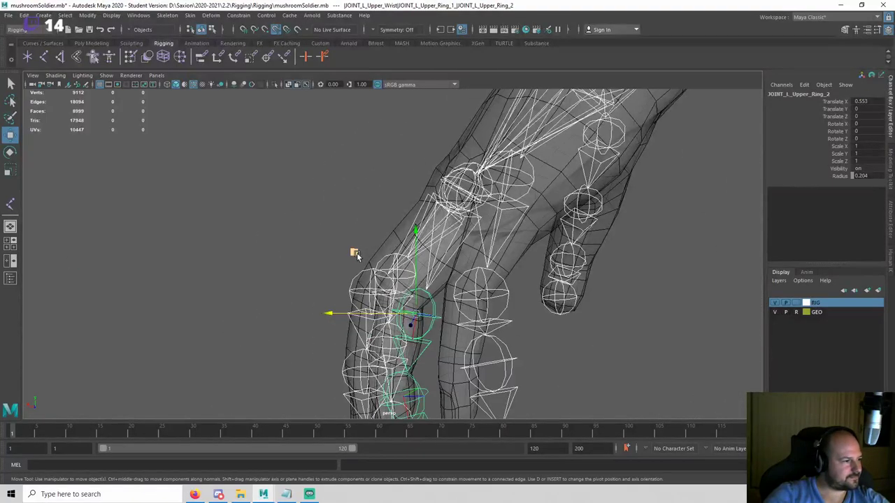
middle_drag(355, 254, 340, 240)
alt+drag(363, 286, 410, 333)
scroll(409, 334, up, 3)
drag(378, 259, 372, 245)
Move JOINT_L_Upper_Ring_NUB to line up with the tip of the ring finger.
alt+middle_drag(409, 315, 379, 231)
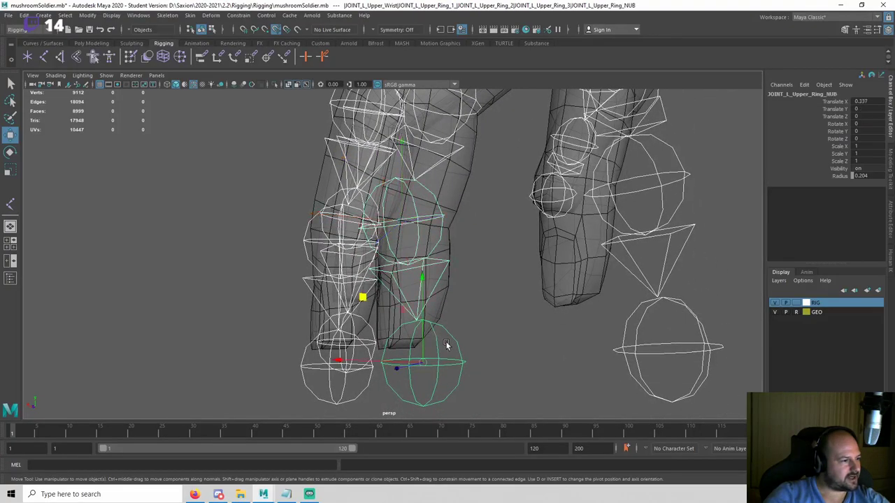
alt+drag(446, 344, 436, 346)
drag(367, 362, 352, 363)
click(457, 362)
alt+drag(457, 361, 482, 355)
Fine-tune JOINT_L_Upper_Ring_2 to about 0.528, 0.091, 0.002 and save the scene.
click(392, 246)
alt+drag(392, 246, 396, 219)
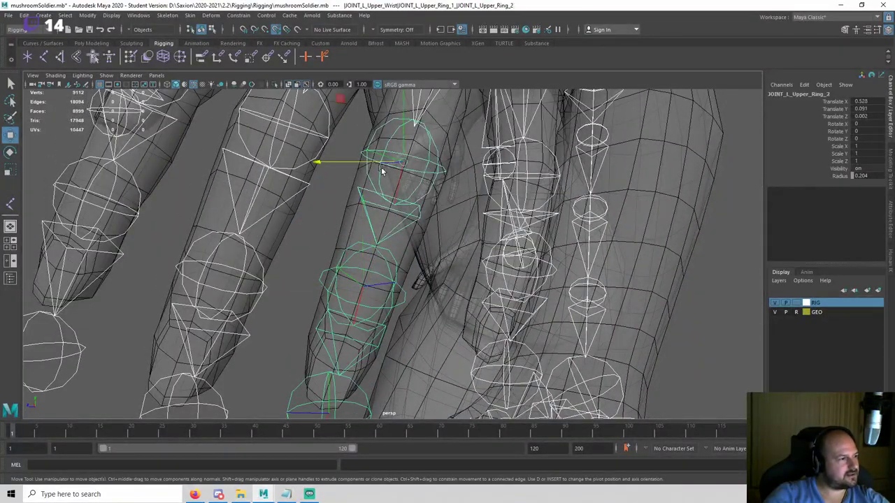
key(ctrl+s)
click(428, 255)
scroll(552, 248, down, 4)
scroll(639, 269, down, 4)
Move JOINT_L_Upper_Pinky_2 and its child joints into the little finger mesh.
click(636, 272)
alt+drag(634, 271, 412, 268)
click(489, 234)
alt+drag(489, 234, 445, 228)
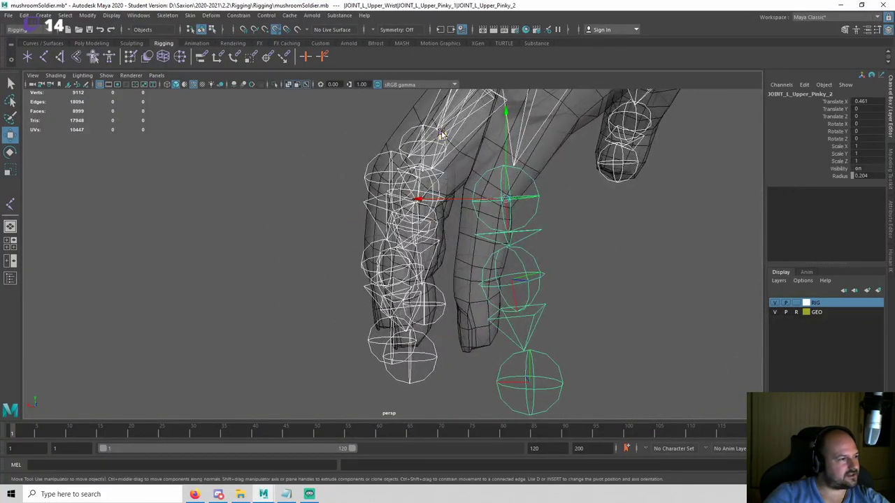
drag(442, 135, 421, 132)
alt+drag(419, 168, 443, 236)
Move JOINT_L_Upper_Pinky_3 to about 0.253, -0.053, -0.042 so it is centred in the little finger.
click(529, 267)
alt+drag(529, 268, 448, 279)
drag(411, 203, 557, 300)
click(505, 364)
click(503, 368)
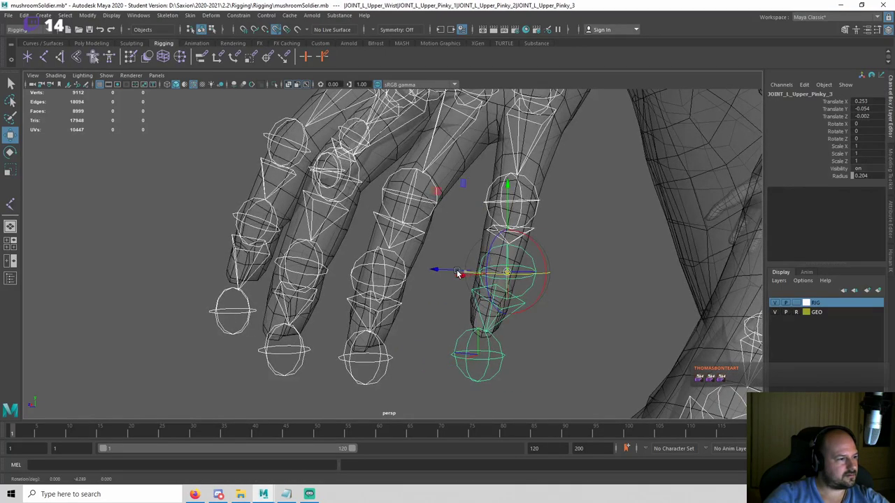
drag(451, 270, 442, 270)
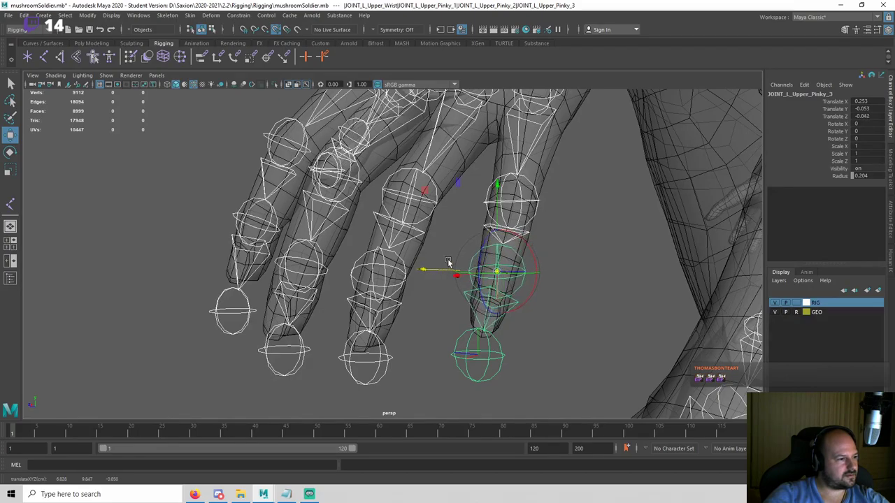
Save the scene and hide the GEO layer so only the joints are displayed.
click(565, 213)
key(ctrl+s)
key(Return)
alt+right_drag(576, 244, 433, 244)
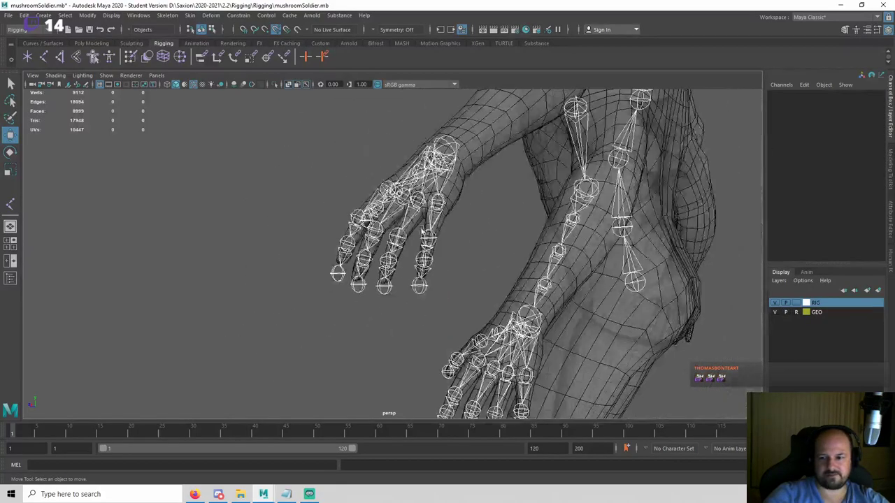
alt+drag(377, 239, 541, 199)
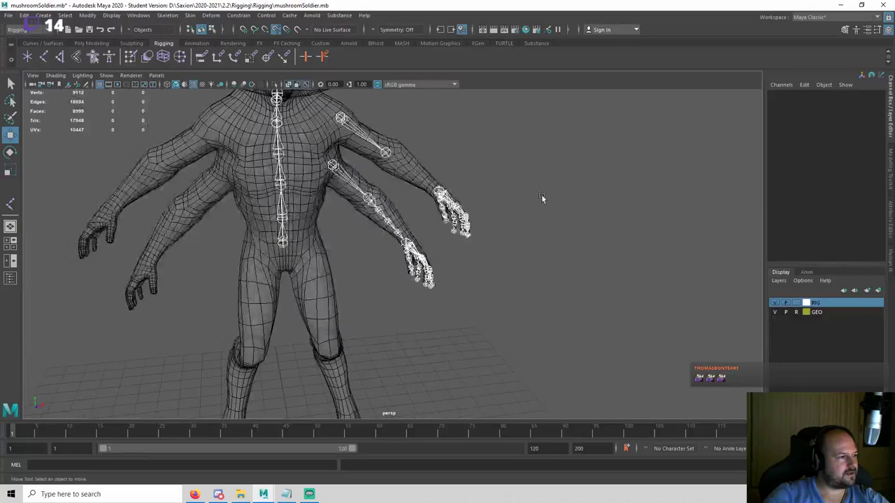
alt+right_drag(540, 199, 760, 319)
click(773, 315)
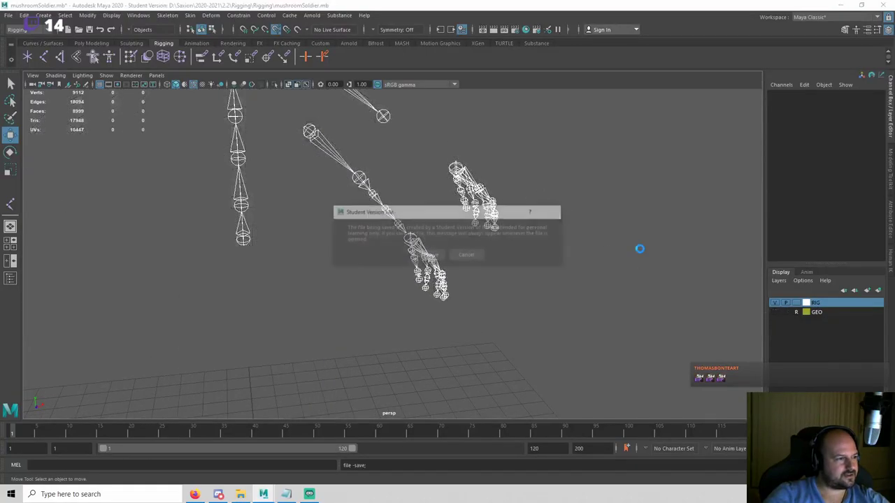
alt+drag(583, 192, 569, 207)
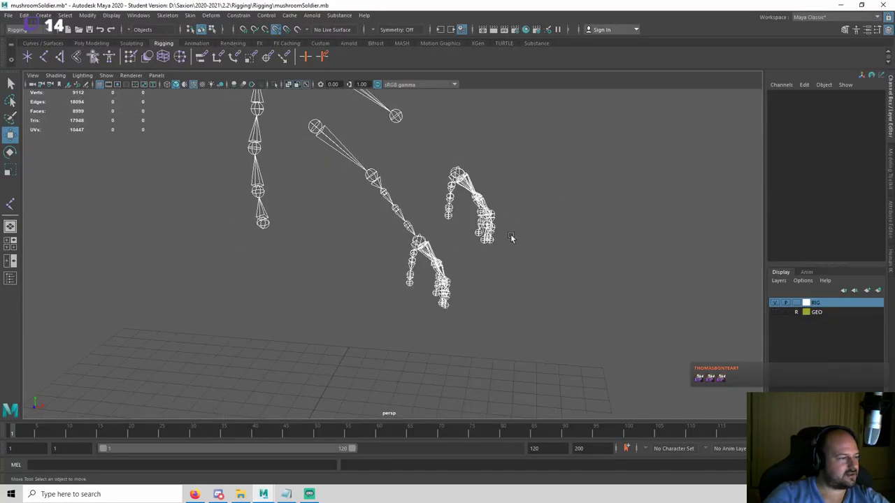
alt+drag(511, 239, 487, 302)
Create three separate single joints on the ground grid with the Joint tool.
click(44, 56)
click(54, 75)
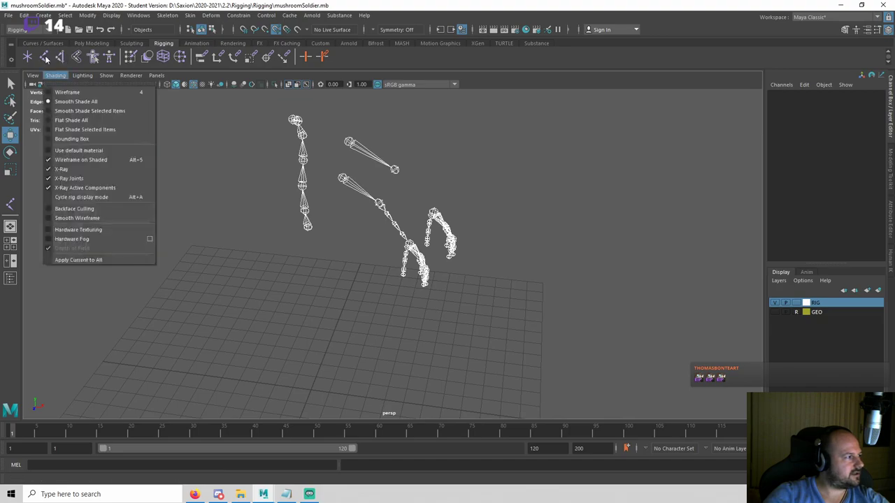
click(170, 358)
click(169, 317)
key(q)
key(y)
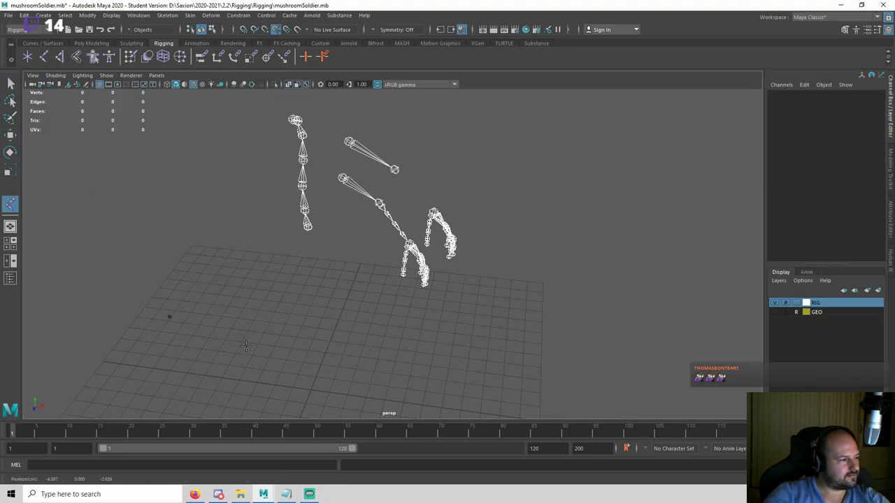
click(246, 347)
key(q)
key(y)
click(333, 371)
key(q)
click(487, 303)
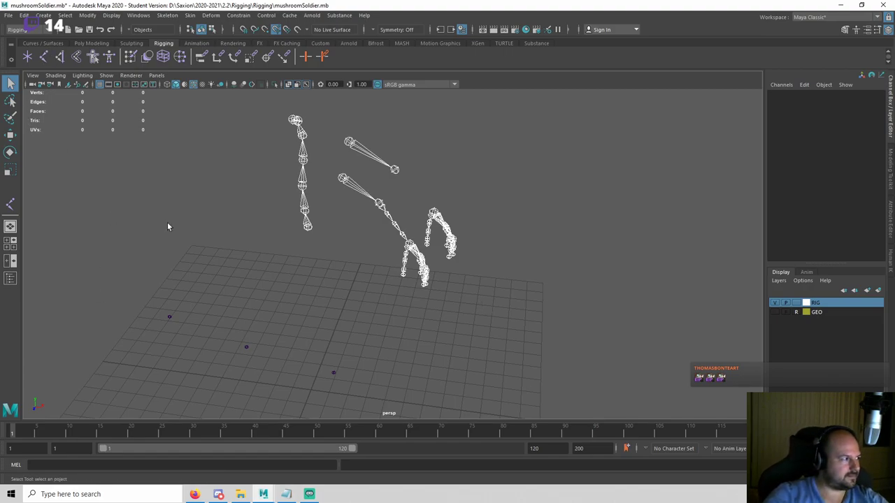
click(291, 287)
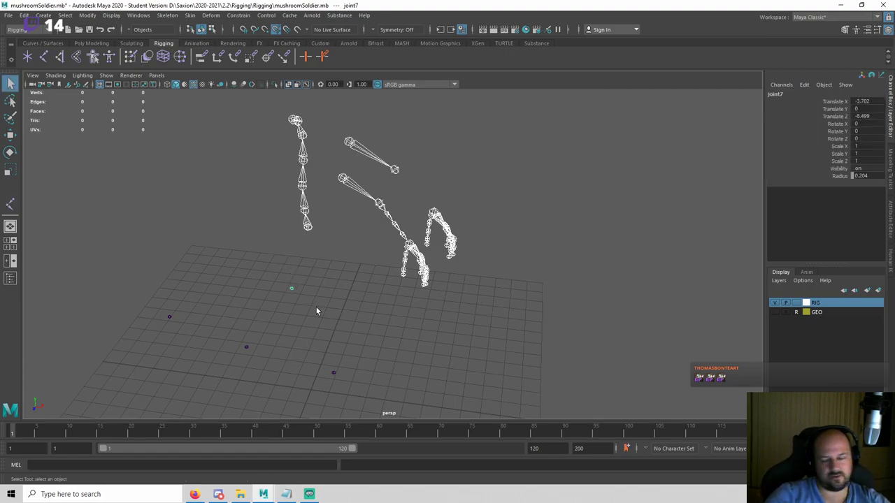
click(316, 308)
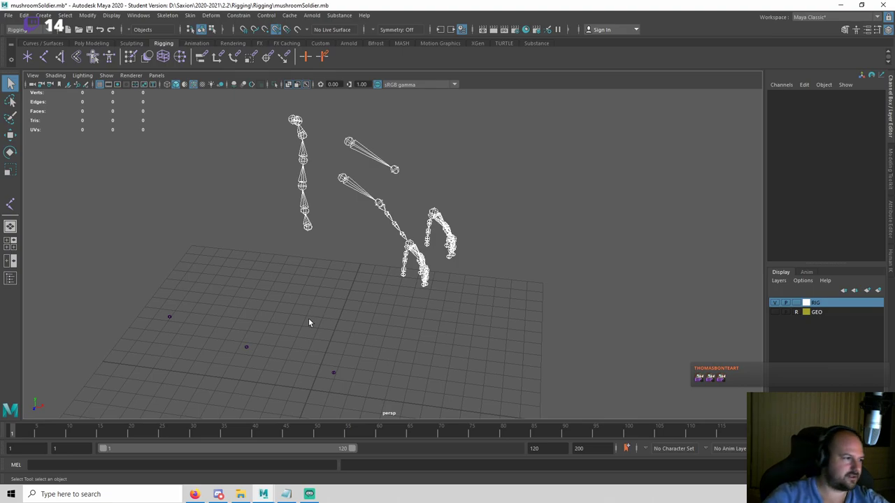
Place a loose joint midway between the upper wrist and lower arm joints with a point constraint, and delete the constraint.
click(396, 170)
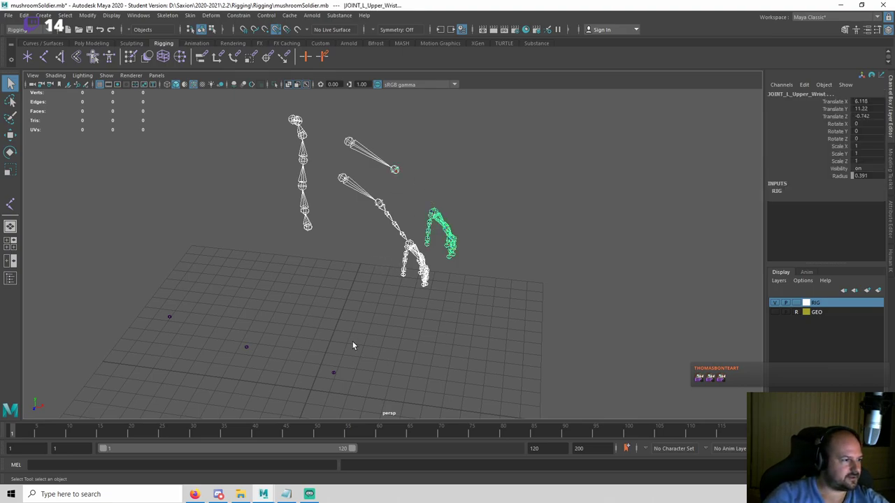
click(239, 15)
click(274, 49)
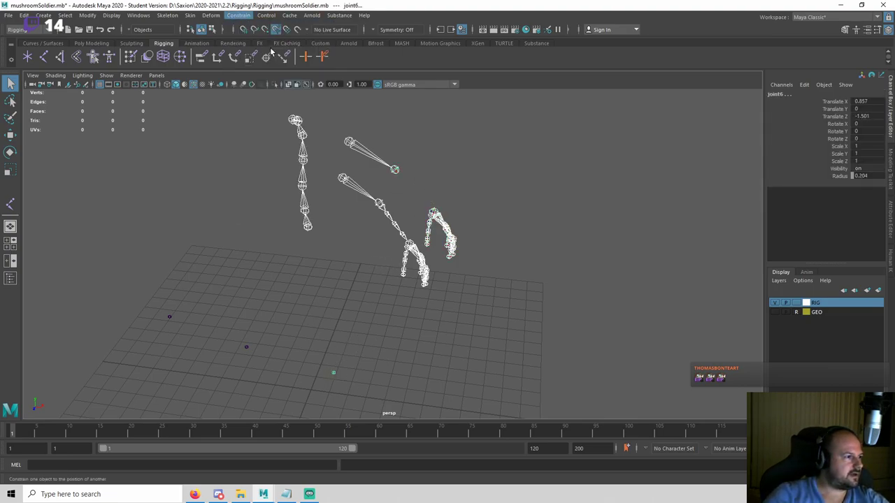
key(Delete)
Place a second loose joint midway between the middle forearm joint and JOINT_L_Upper_LowerArm with a point constraint.
click(413, 189)
shift+click(395, 171)
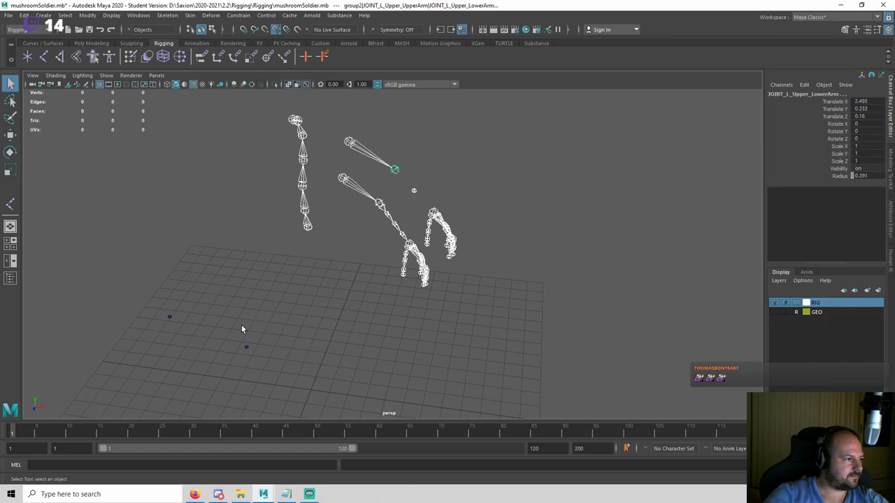
shift+click(246, 347)
key(g)
click(479, 206)
Place the last loose joint midway between the middle forearm joint and JOINT_L_Upper_Wrist with a point constraint.
click(439, 212)
shift+drag(117, 277, 173, 334)
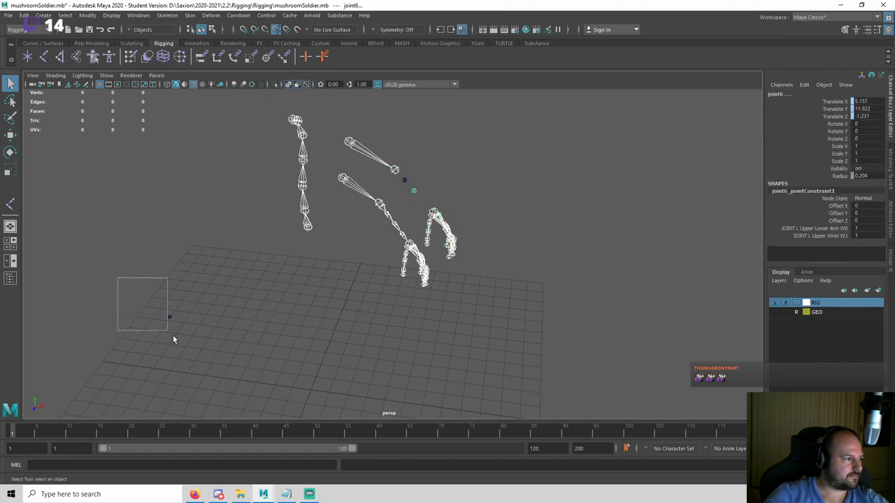
key(g)
click(418, 167)
Delete the point constraints under joint4, joint5 and joint6 in the Outliner and save the scene.
click(140, 15)
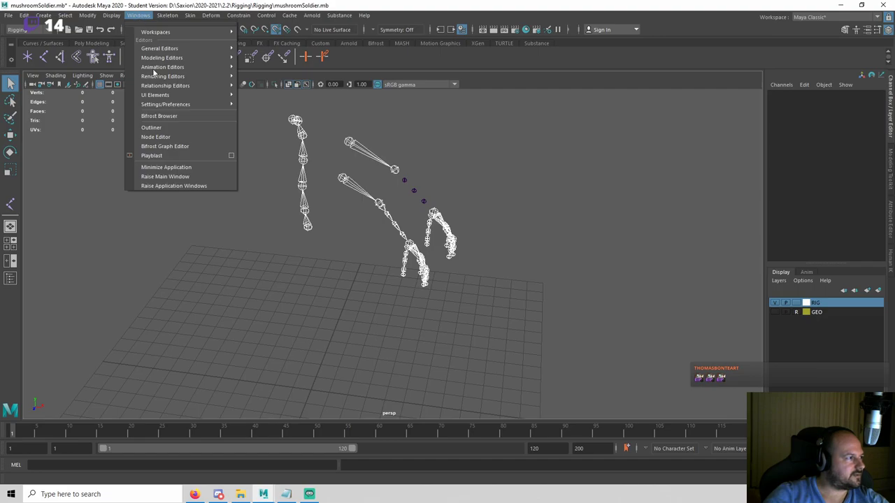
click(164, 128)
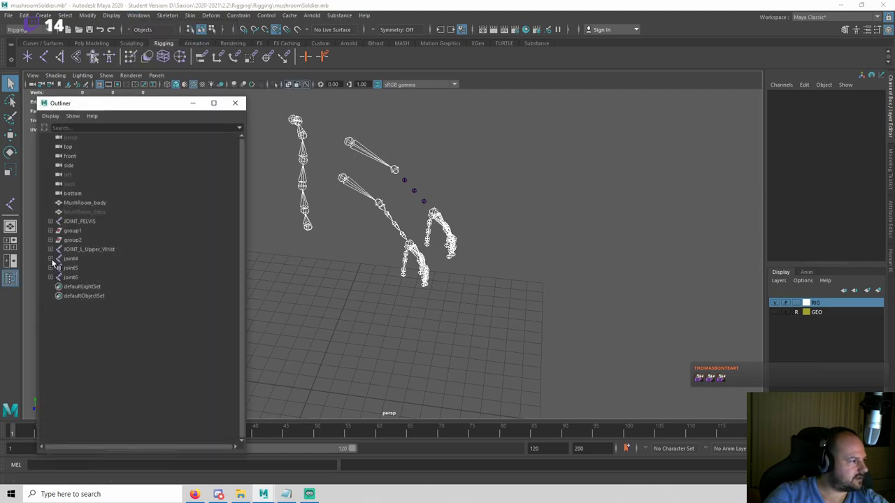
click(80, 267)
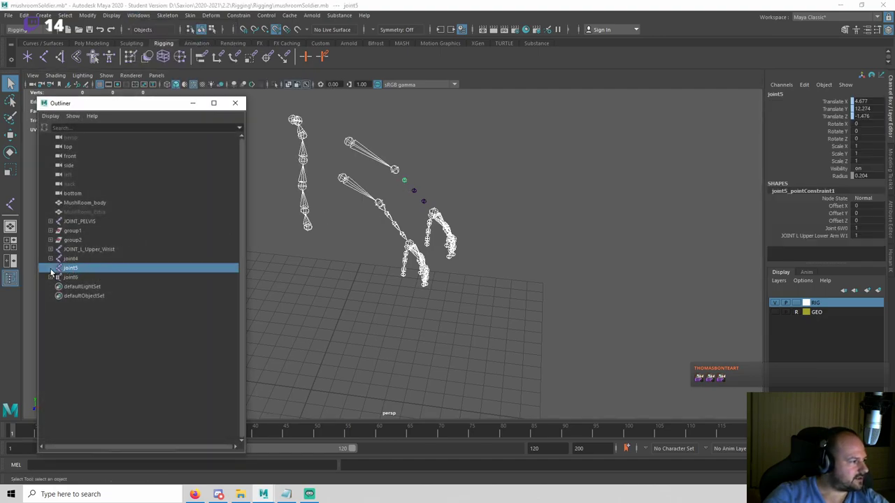
click(111, 278)
key(Delete)
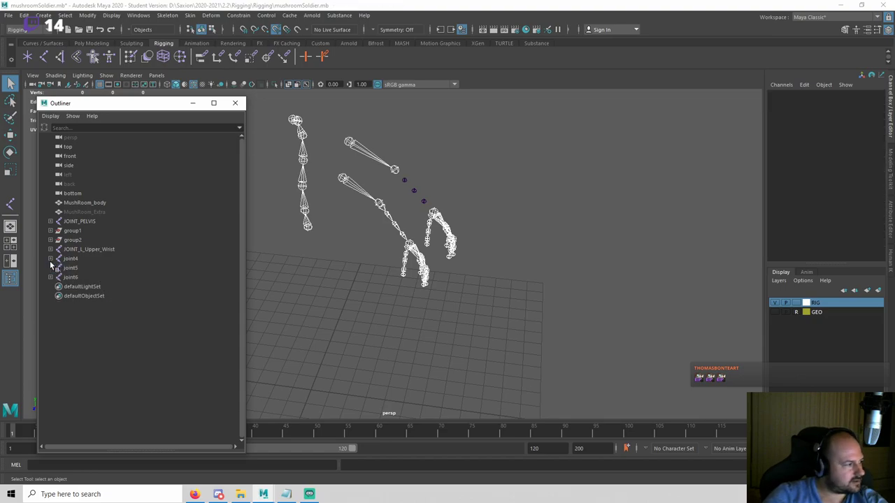
click(69, 268)
key(Delete)
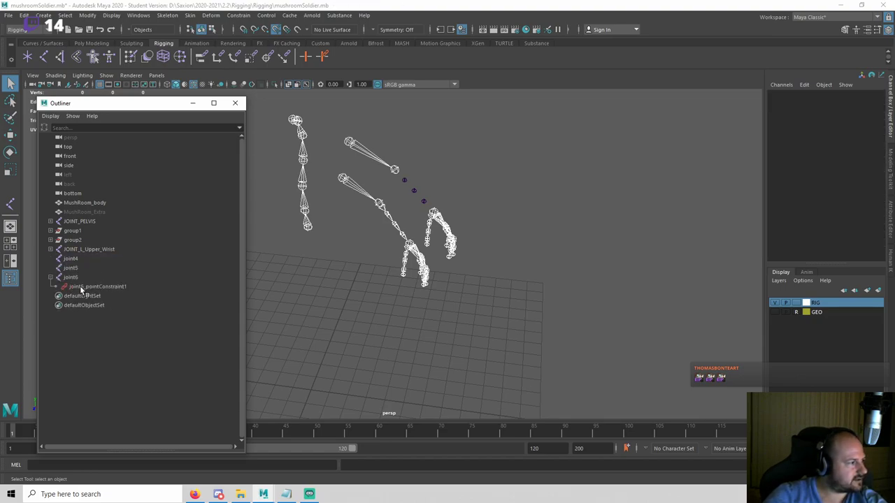
click(81, 288)
key(Delete)
click(511, 167)
click(235, 103)
key(ctrl+s)
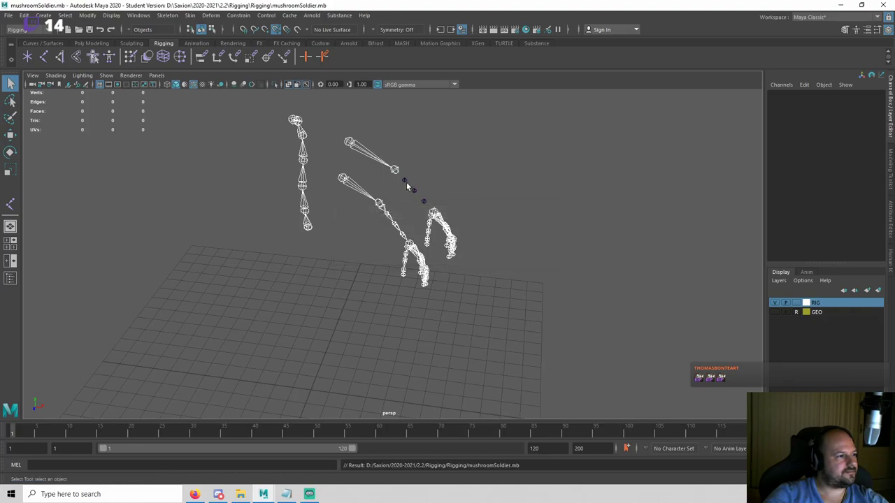
Parent the first forearm joint to JOINT_L_Upper_LowerArm and the middle forearm joint to the first one.
click(406, 182)
key(f)
scroll(408, 189, down, 5)
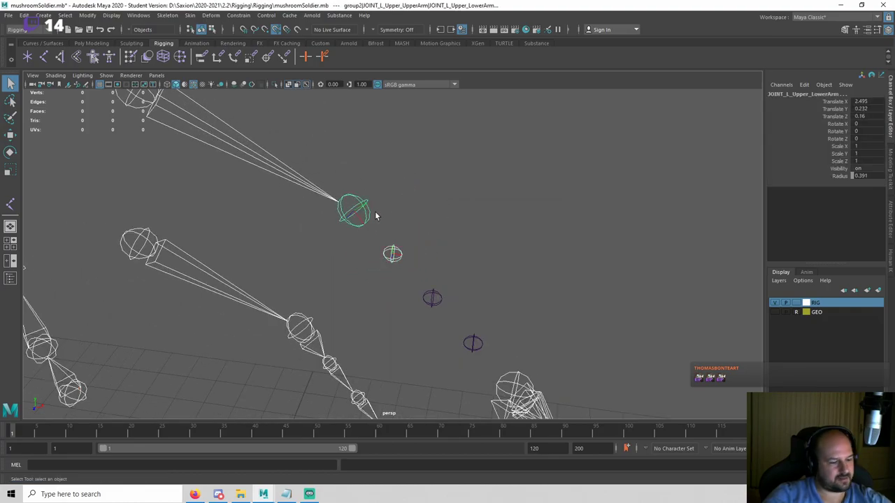
click(426, 273)
alt+middle_drag(486, 296, 399, 269)
Parent the last forearm joint to the middle one and JOINT_L_Upper_Wrist to the last one, and save the scene.
click(399, 273)
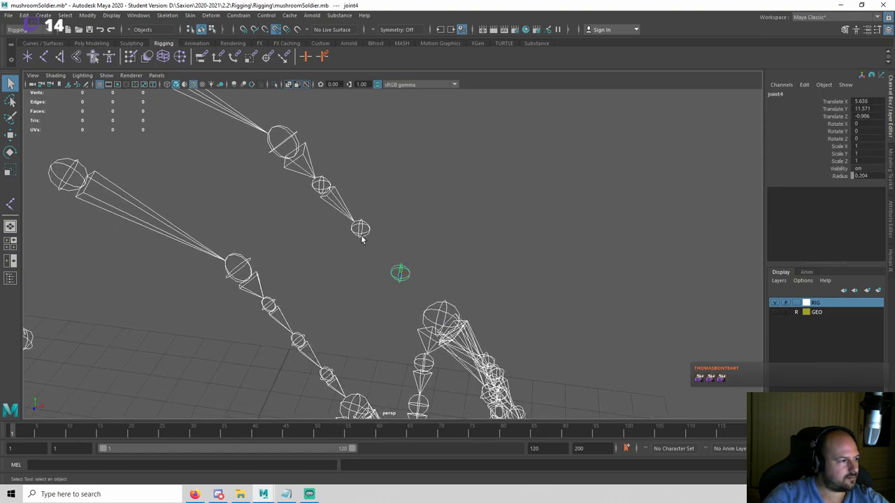
click(440, 261)
click(439, 307)
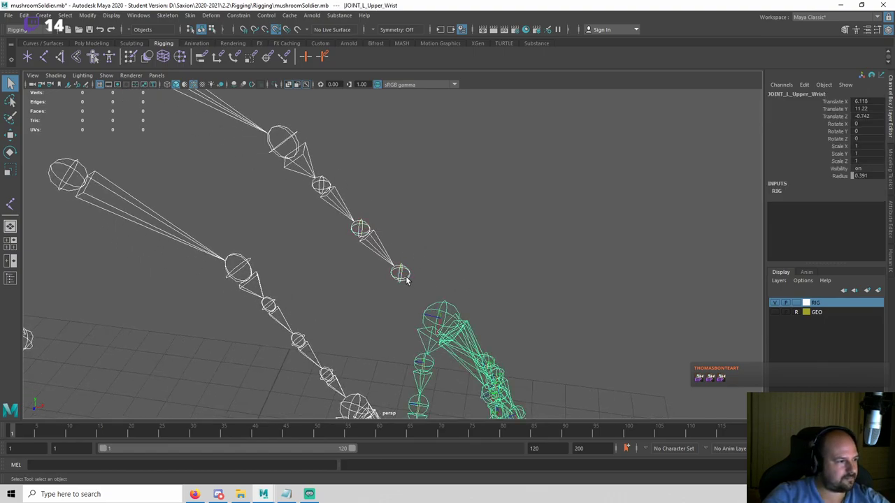
shift+click(400, 272)
key(p)
click(469, 250)
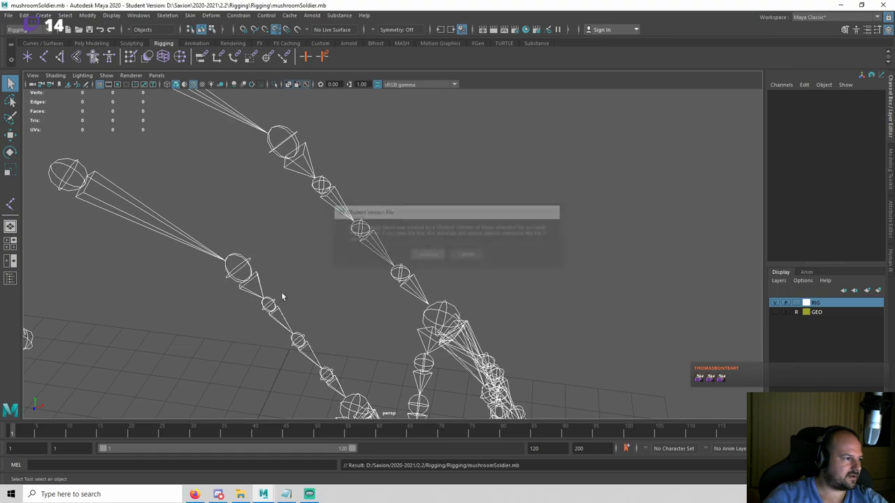
Show the GEO layer again and examine how the spine and arm joints fit inside the whole character mesh.
scroll(432, 240, down, 5)
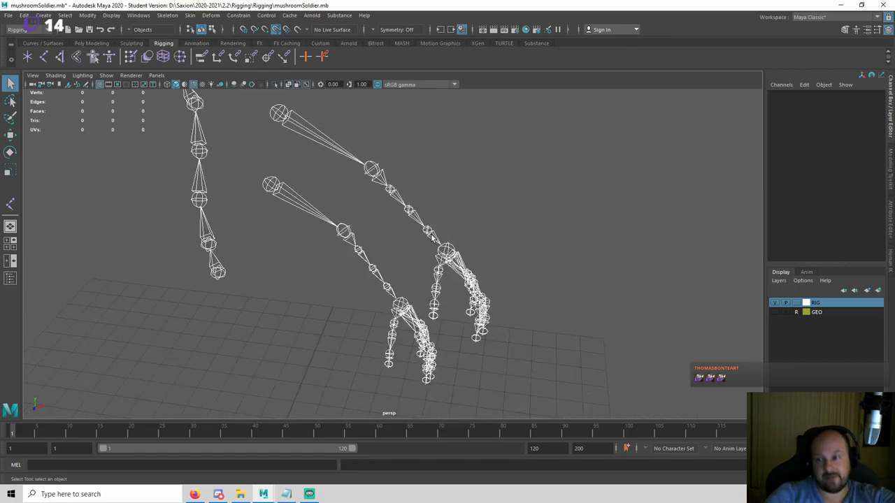
scroll(441, 248, down, 9)
mouse_move(439, 273)
alt+mouse_down()
mouse_move(424, 248)
mouse_move(433, 255)
mouse_move(416, 250)
mouse_move(461, 254)
mouse_move(438, 259)
mouse_move(451, 273)
alt+mouse_up()
scroll(424, 248, up, 4)
click(774, 312)
scroll(450, 261, down, 3)
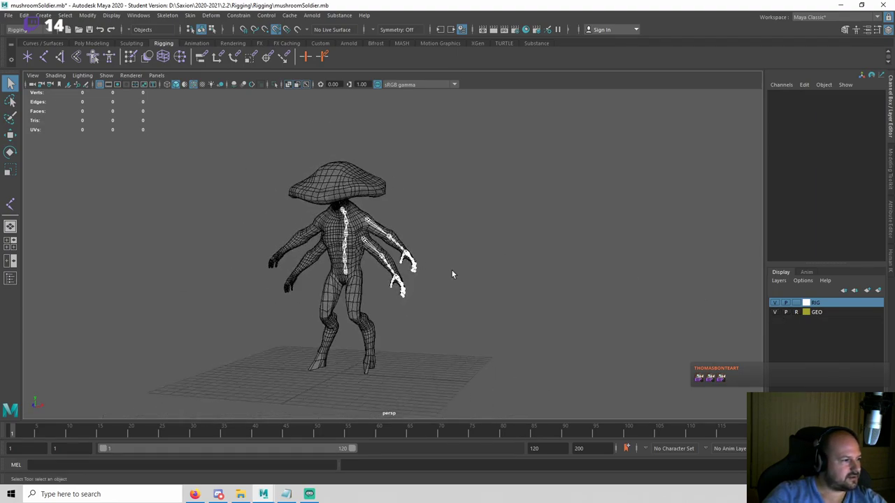
scroll(502, 218, up, 3)
alt+drag(501, 218, 480, 212)
alt+middle_drag(479, 212, 536, 278)
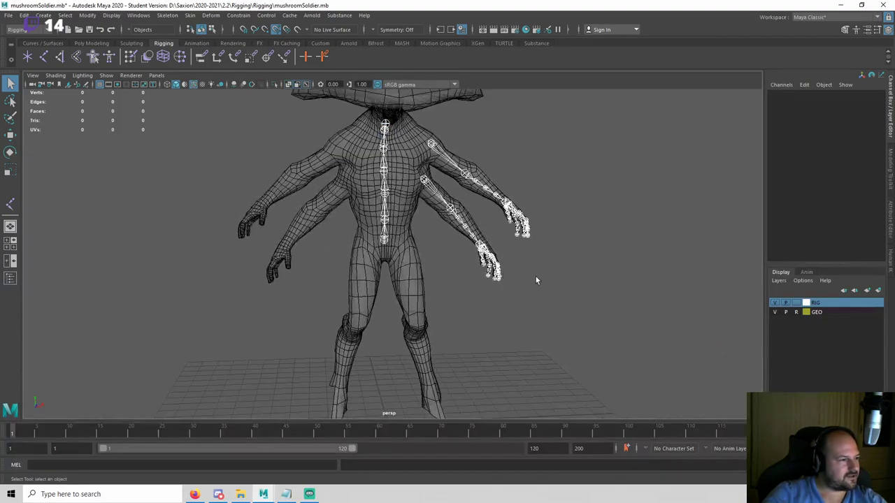
scroll(536, 281, down, 3)
scroll(536, 282, up, 3)
scroll(547, 281, down, 4)
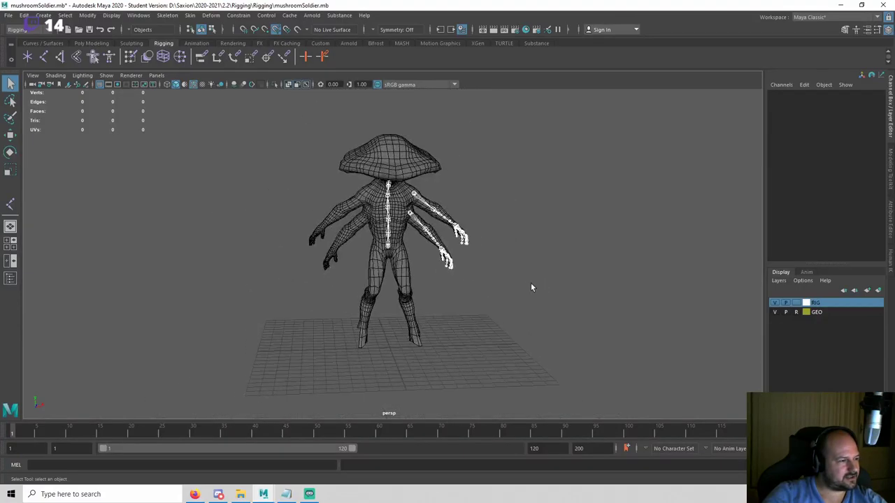
scroll(531, 286, up, 2)
Draw a four-joint leg chain in the side view with the Joint tool, from the hip through both leg bends to the foot.
key(space)
drag(531, 285, 532, 301)
scroll(532, 302, down, 3)
scroll(452, 171, up, 2)
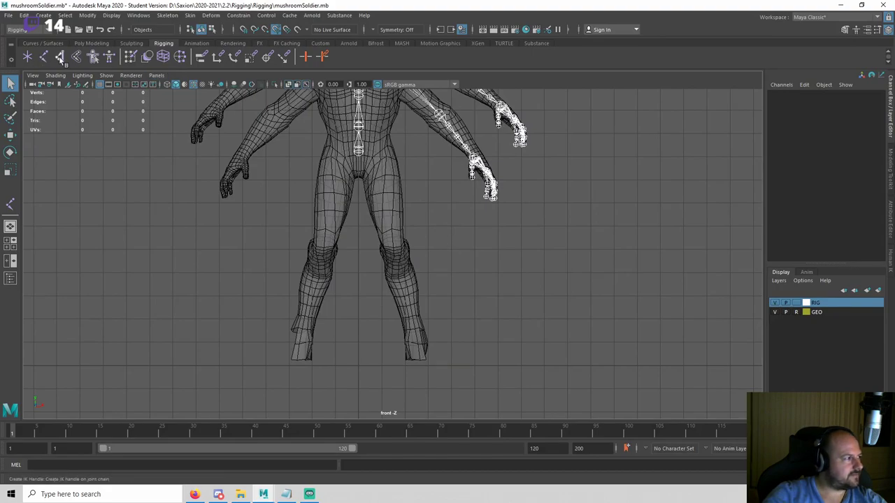
key(space)
drag(398, 185, 449, 193)
scroll(449, 234, down, 5)
alt+middle_drag(449, 242, 426, 124)
scroll(434, 150, up, 3)
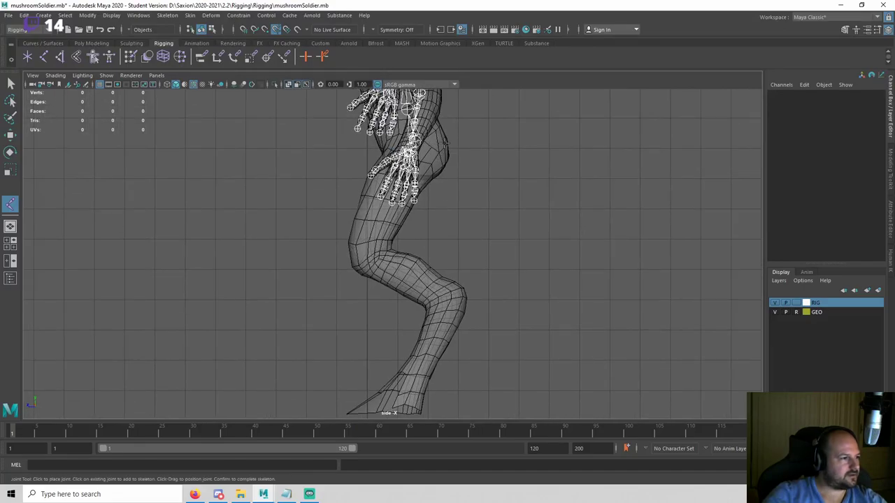
click(435, 138)
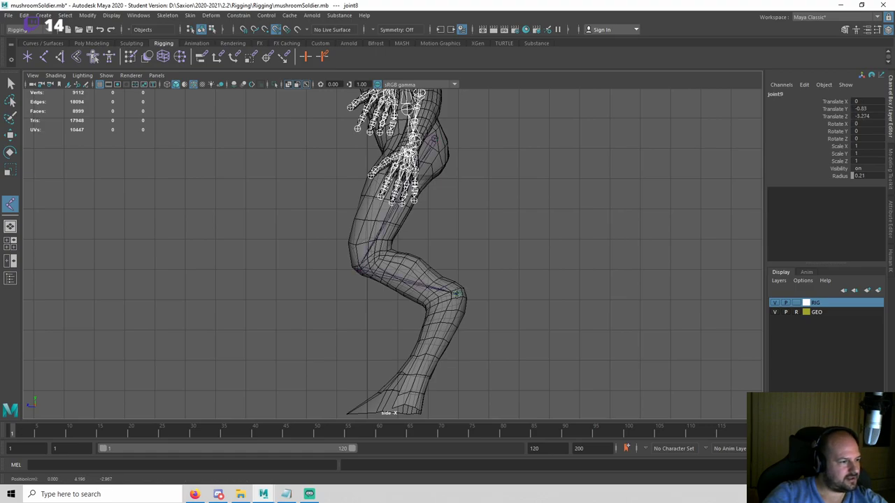
alt+middle_drag(416, 323, 435, 236)
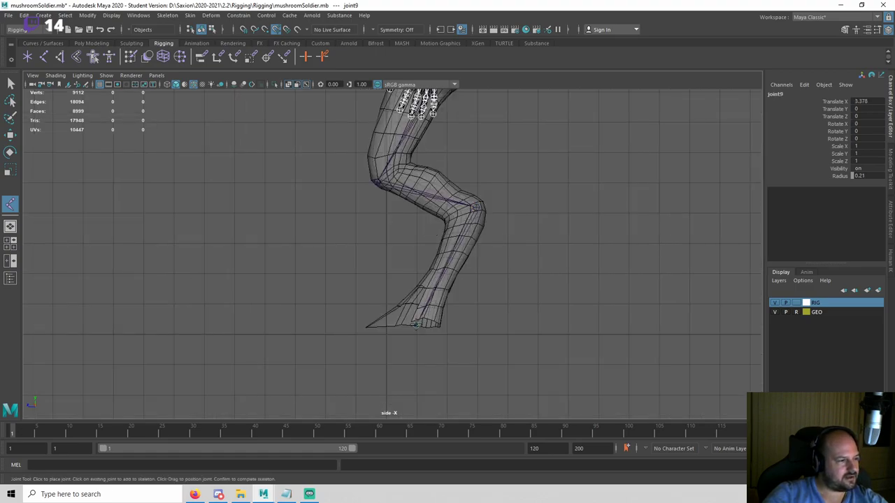
key(q)
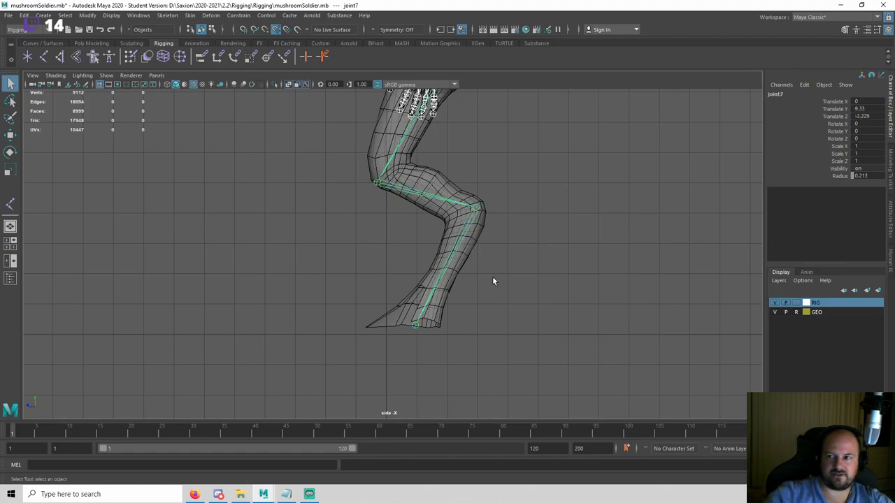
Move the leg chain's root joint to a Translate X of about 1.089 in the front view, into the character's left hip.
key(space)
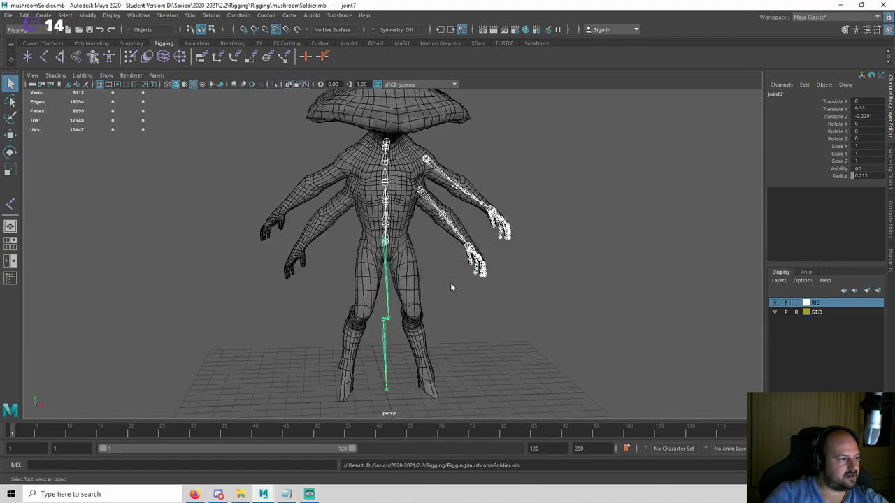
key(w)
drag(432, 240, 450, 278)
key(space)
alt+middle_drag(416, 187, 416, 243)
scroll(420, 237, up, 3)
drag(433, 201, 425, 194)
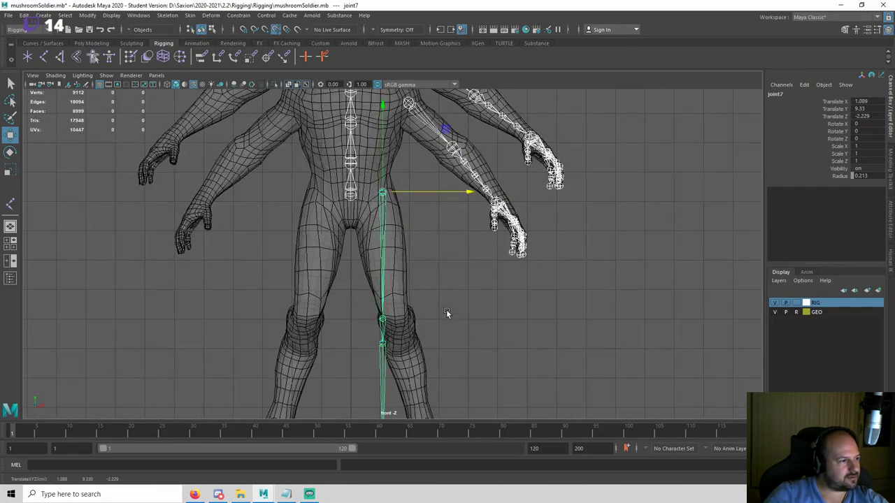
Move the knee joint and the joint below it outward in the front view, the lower one to Translate Z about 0.254.
alt+middle_drag(382, 319, 391, 242)
click(390, 244)
drag(454, 246, 471, 265)
key(q)
key(w)
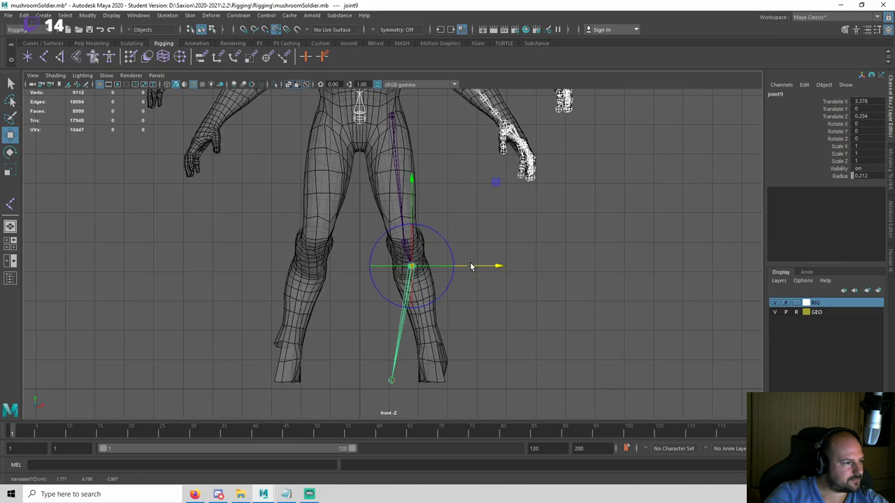
Move the foot joint outward to a Translate Z of about -0.888 so it sits inside the left foot.
click(392, 380)
drag(443, 378, 490, 378)
key(q)
key(space)
drag(506, 298, 431, 281)
key(space)
alt+middle_drag(439, 302, 440, 290)
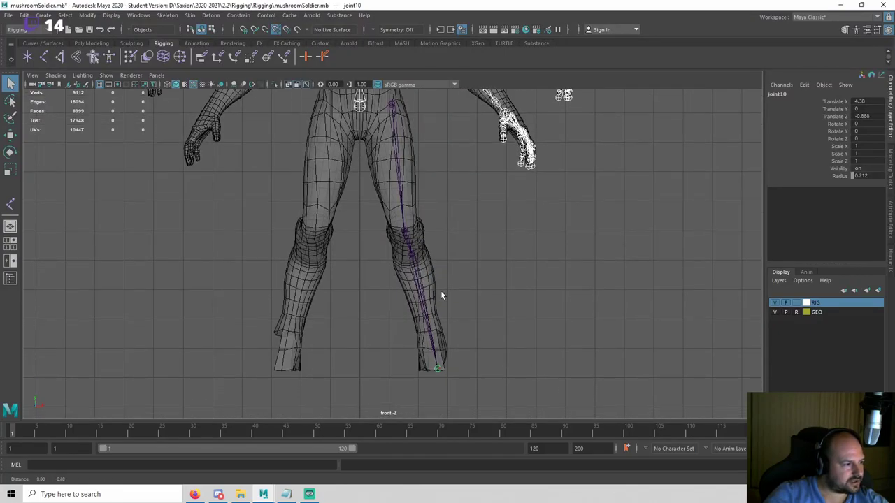
Adjust the knee joint sideways to a Translate Z of about -0.541 and save the scene.
scroll(426, 236, up, 3)
click(420, 254)
scroll(455, 230, down, 2)
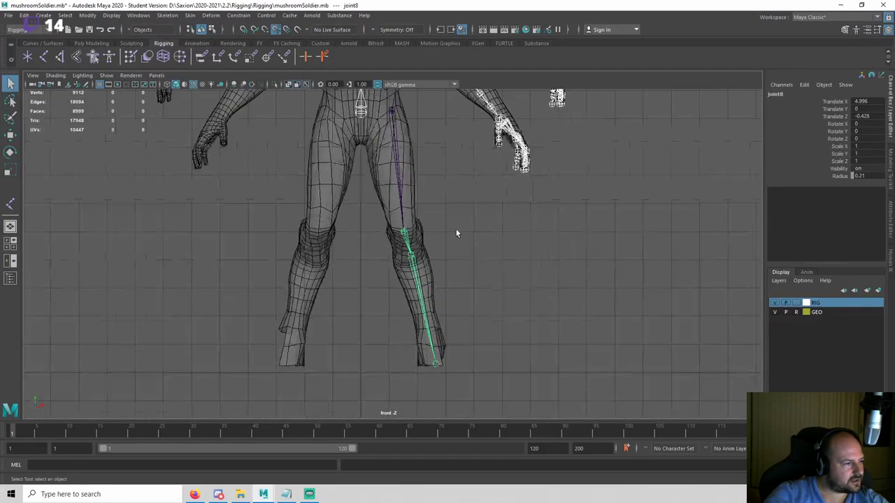
click(400, 209)
scroll(413, 225, up, 1)
click(406, 228)
key(w)
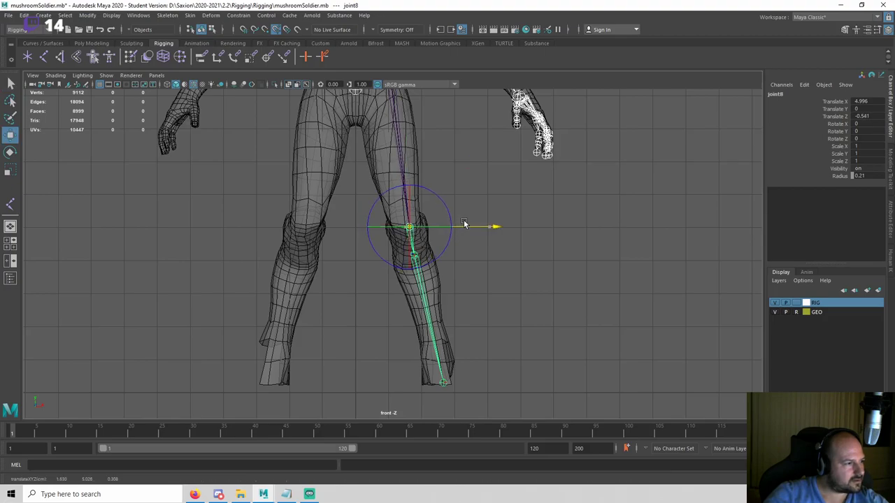
click(499, 244)
scroll(450, 267, up, 1)
key(ctrl+s)
key(q)
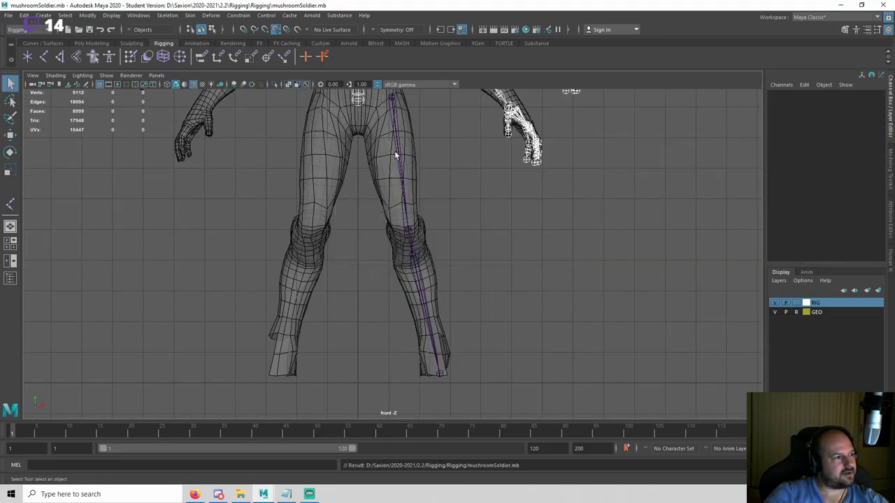
Undo the sideways moves of the knee, lower leg and foot joints.
click(402, 161)
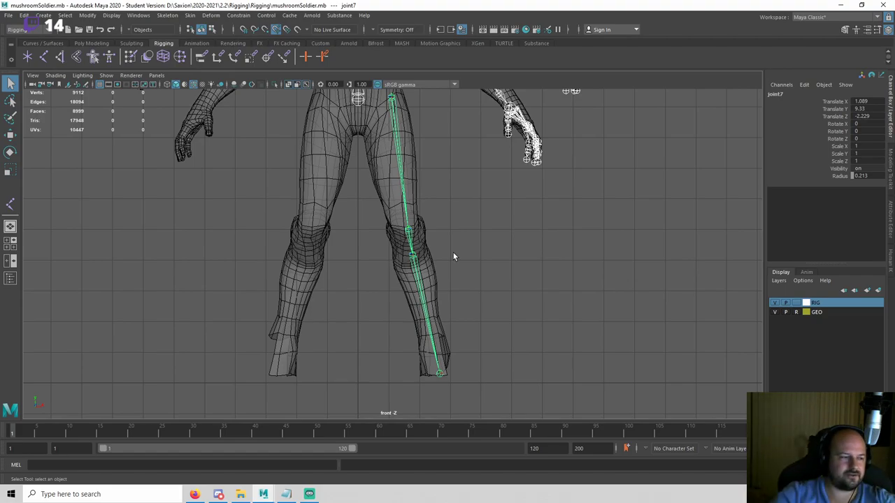
key(ctrl+z)
key(ctrl+z)
key(ctrl+z)
key(ctrl+z)
key(ctrl+z)
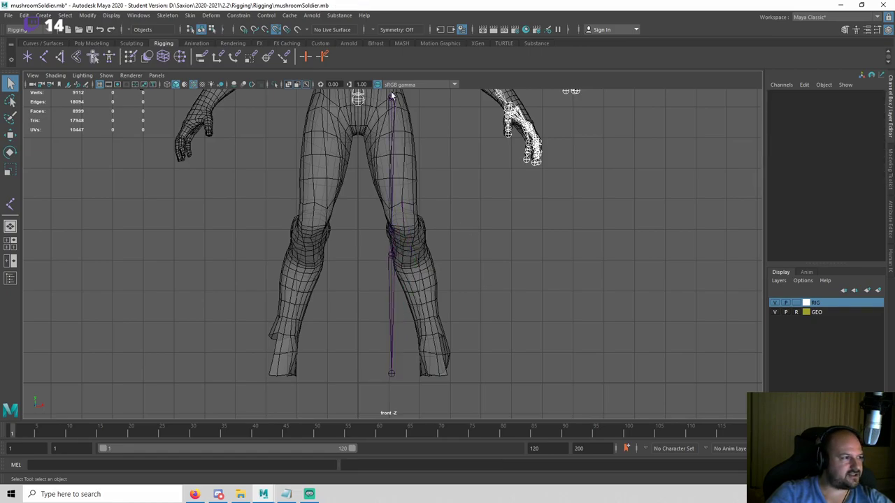
Group the straight leg joint chain from its hip joint.
click(392, 95)
key(ctrl+g)
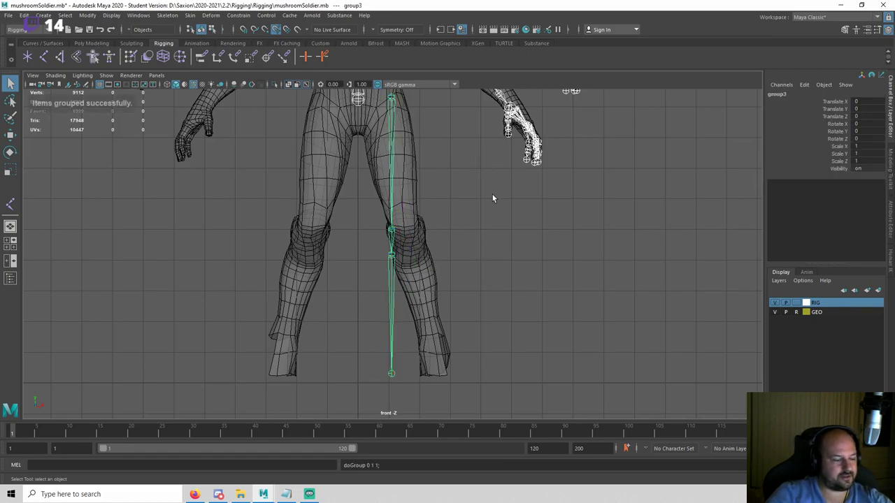
key(e)
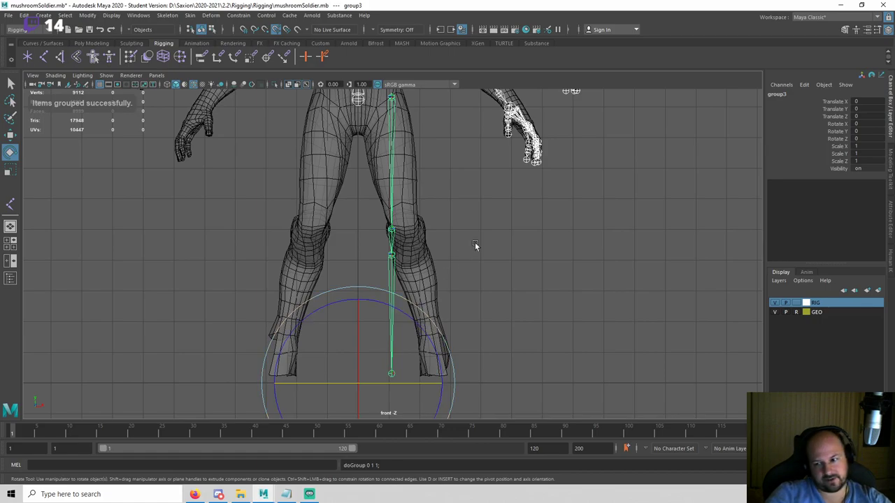
Try to move the leg group to the hip joint with point snapping, and undo the move.
key(w)
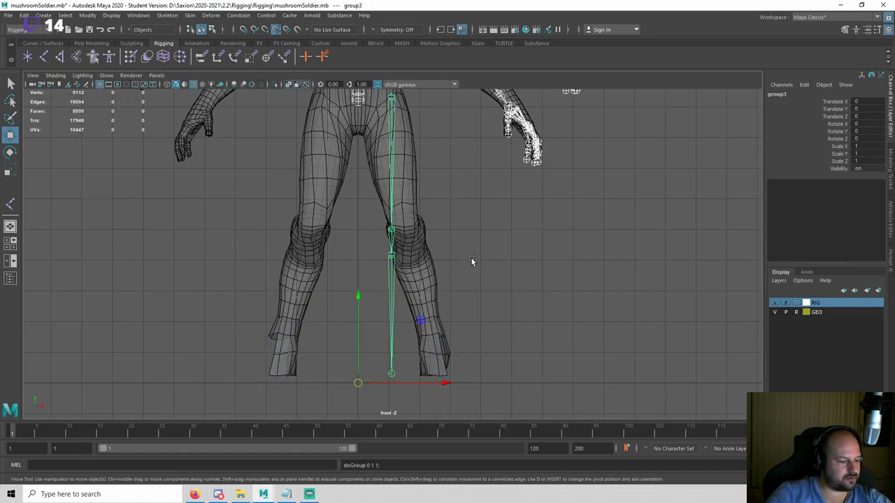
key(v)
drag(421, 323, 442, 109)
key(ctrl+z)
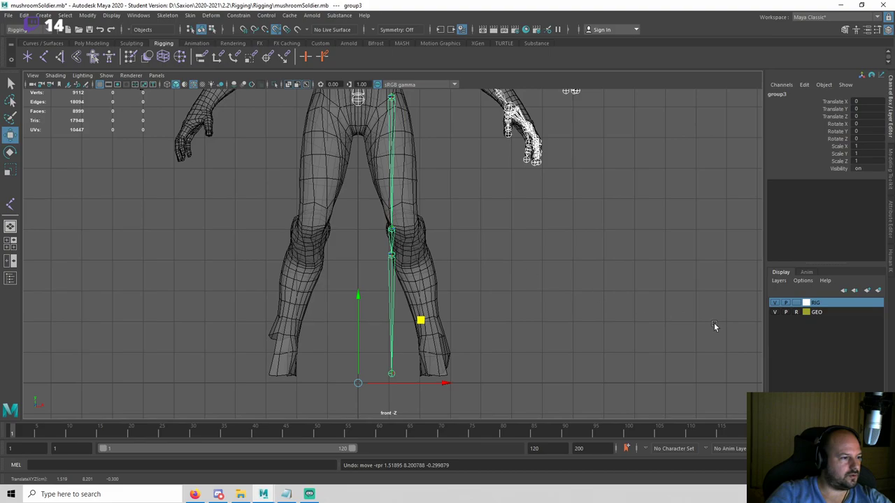
Snap the leg group's pivot to the hip joint with the body geometry hidden, and rotate the group about 8.5 degrees in Z.
click(775, 314)
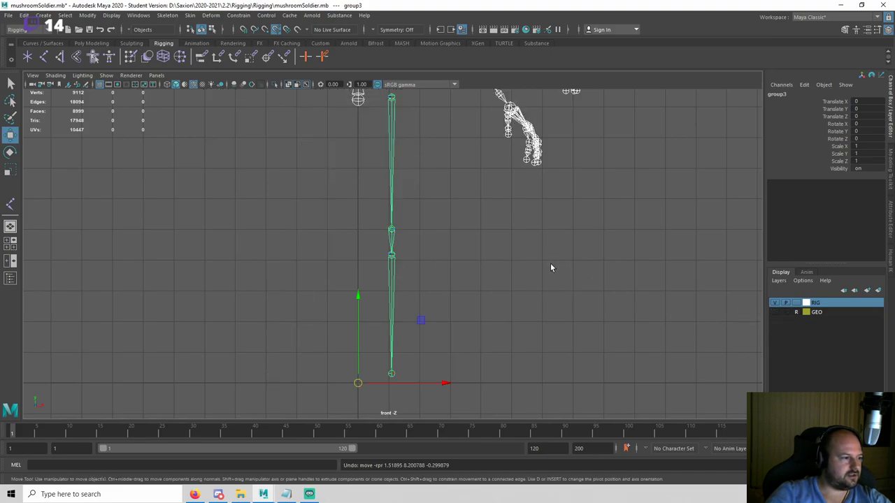
key(d)
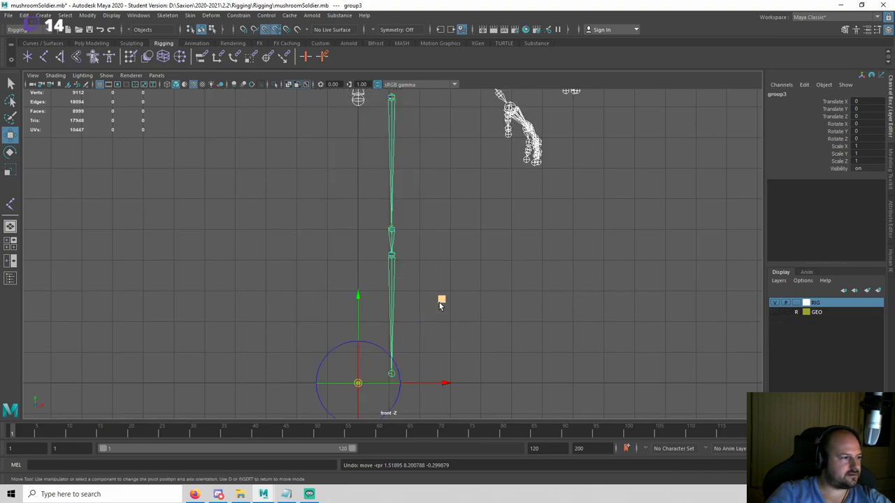
middle_drag(440, 307, 428, 158)
click(775, 312)
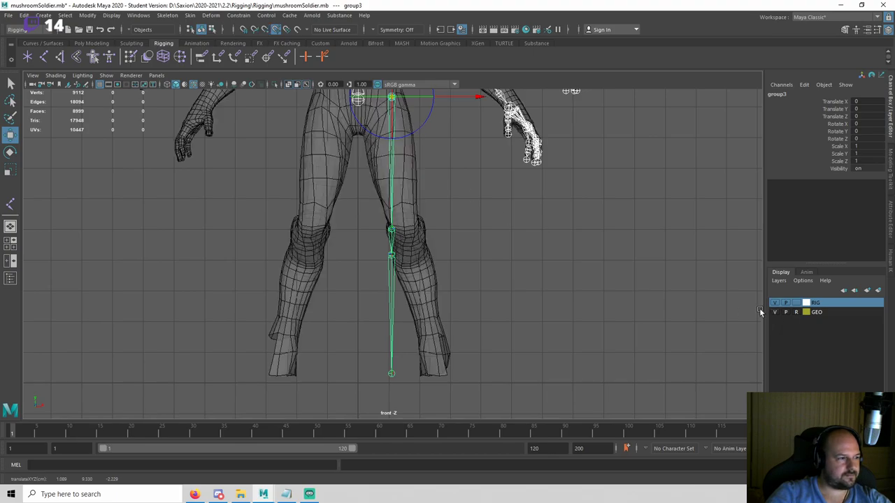
key(e)
drag(444, 168, 455, 162)
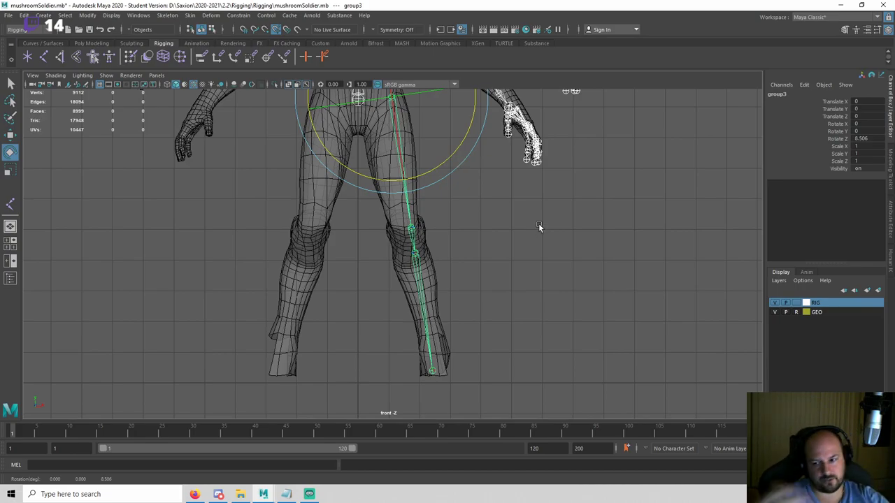
Undo the leg group's rotation and clear the selection, keeping the body geometry shown.
key(q)
key(ctrl+z)
key(ctrl+z)
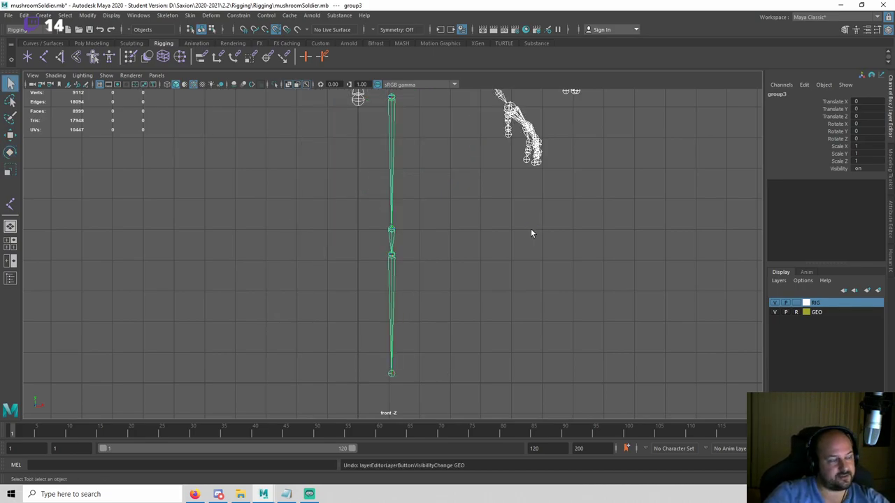
key(shift+z)
click(536, 232)
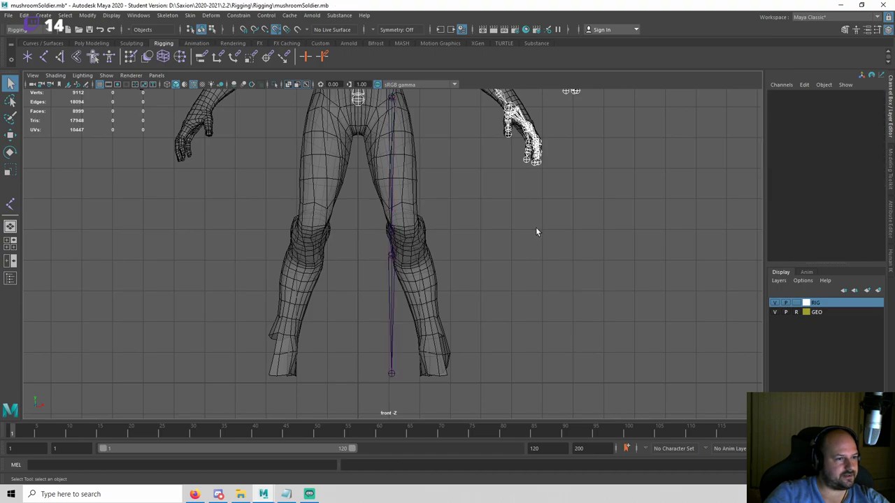
Move the upper knee joint sideways towards the centre of the left knee, leaving the lower joints in place.
click(393, 229)
key(w)
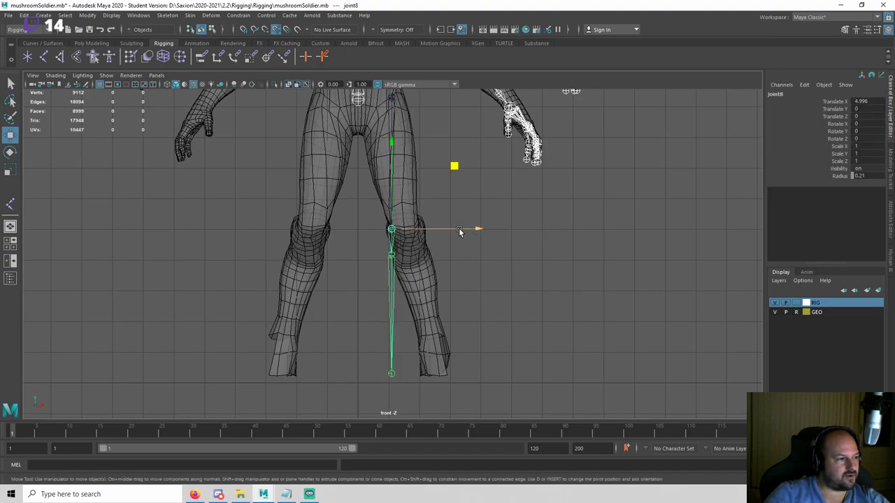
key(e)
mouse_move(476, 254)
mouse_down()
mouse_move(485, 244)
mouse_move(466, 231)
mouse_move(467, 254)
mouse_up()
key(ctrl+z)
key(w)
Move the lower knee joint sideways into the left leg, to a Translate Z of about 0.076.
key(q)
click(392, 256)
key(w)
click(462, 255)
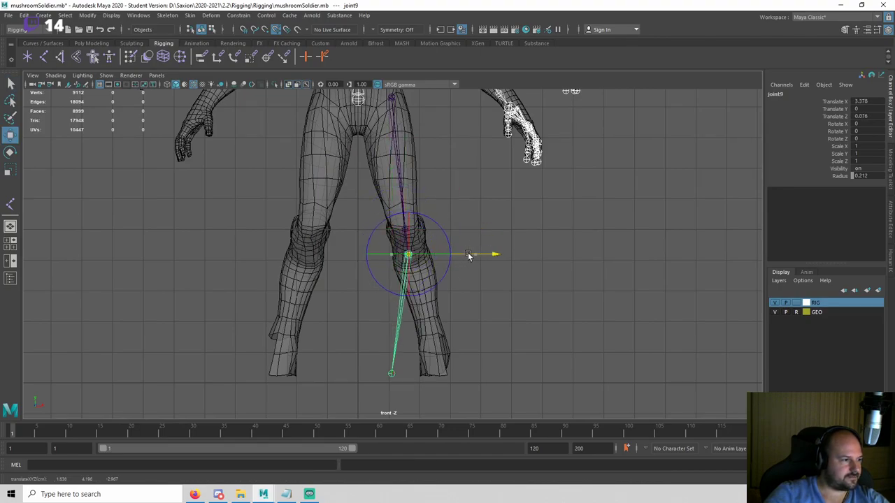
Move the end joint of the leg chain sideways into the left foot, to a Translate Z of about -0.88.
key(q)
click(391, 374)
key(w)
drag(461, 374, 507, 374)
key(q)
key(w)
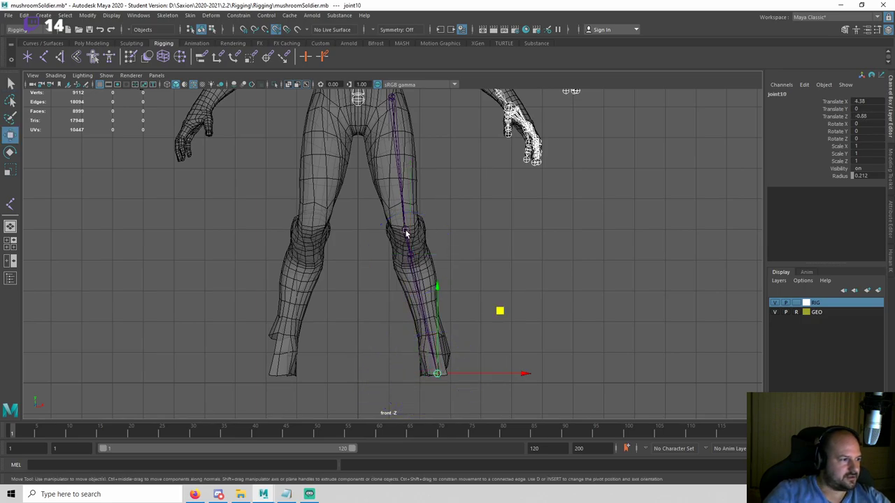
Fine-tune the upper knee joint sideways to a Translate Z of about -0.516 and save the scene.
click(406, 233)
drag(455, 227, 470, 230)
click(477, 186)
key(ctrl+s)
key(Return)
Fine-tune the lower knee joint sideways to a Translate Z of about 0.114.
alt+right_drag(477, 188, 510, 245)
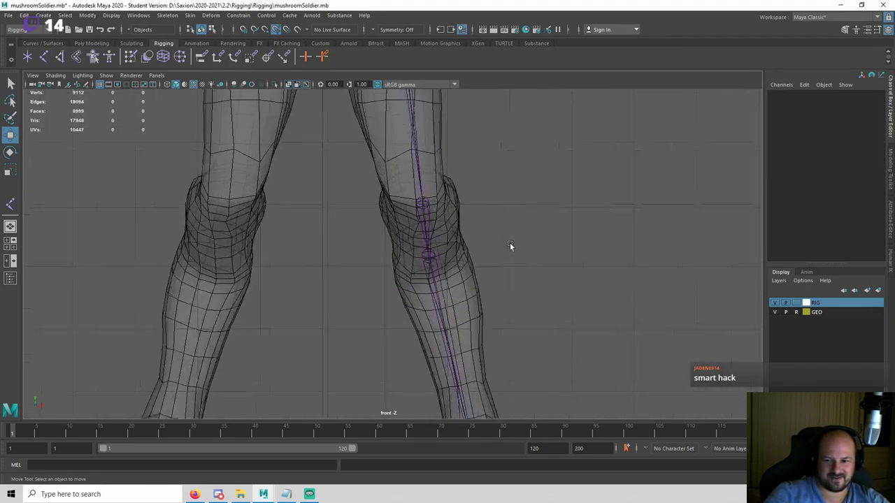
key(q)
click(435, 254)
scroll(515, 242, down, 4)
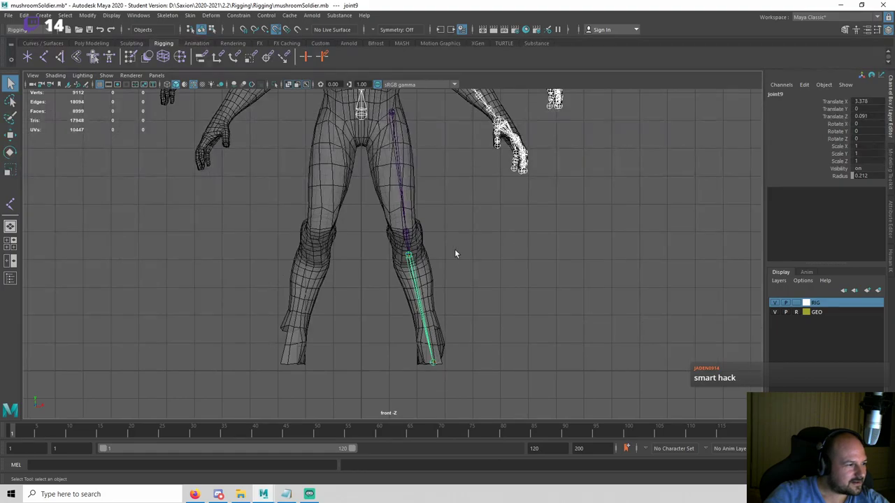
key(w)
scroll(468, 253, up, 4)
drag(480, 256, 509, 221)
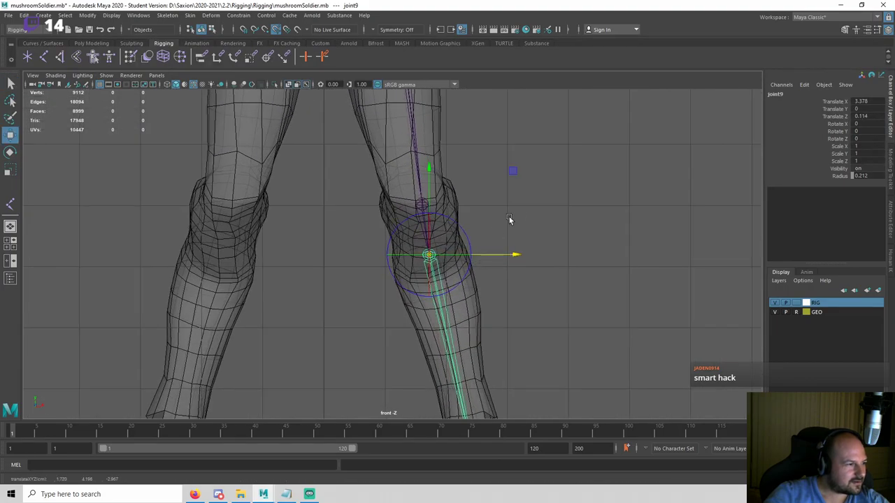
scroll(517, 222, down, 4)
Rename the left hip joint as JOINT_L_UpperLeg.
key(q)
click(390, 140)
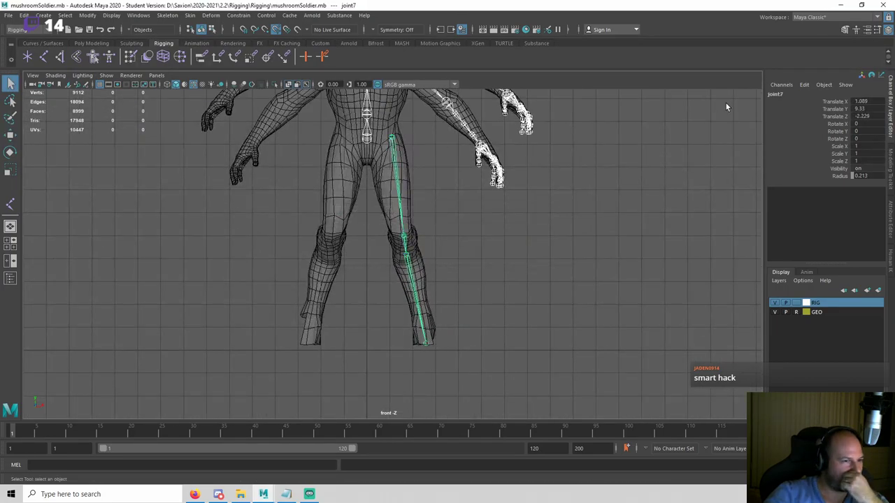
double_click(777, 94)
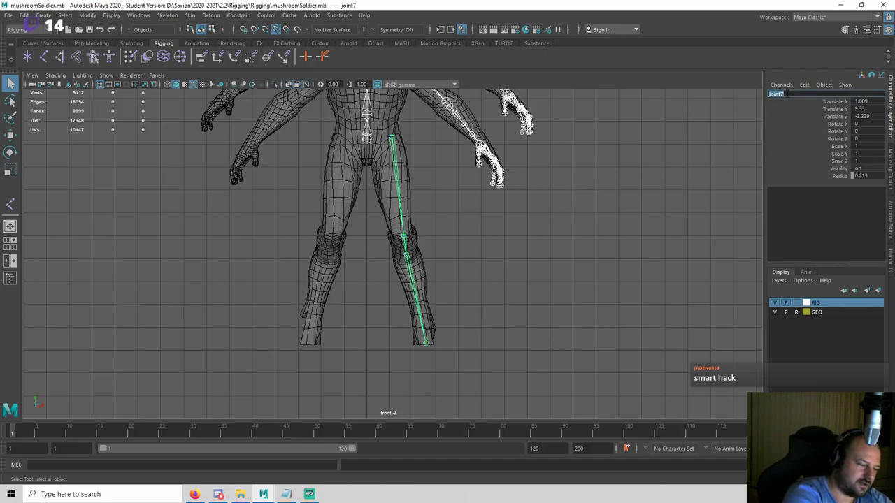
text(JOINT_L_Upper)
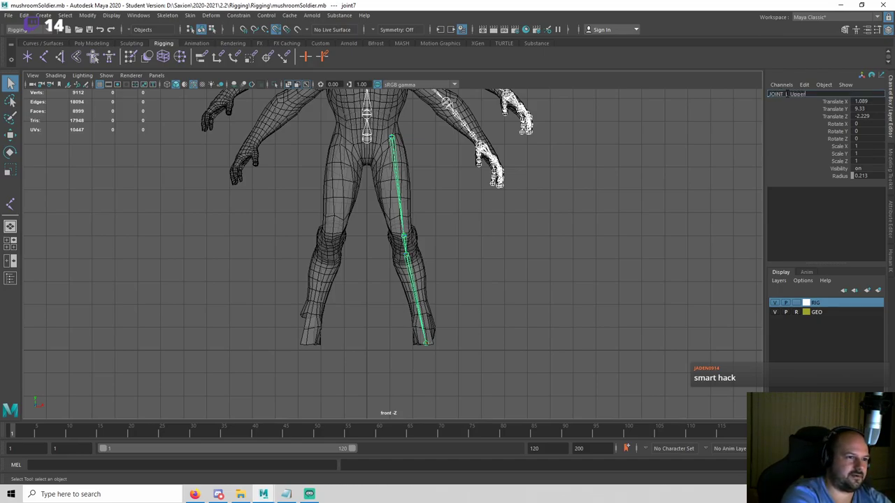
text(Leg)
key(Return)
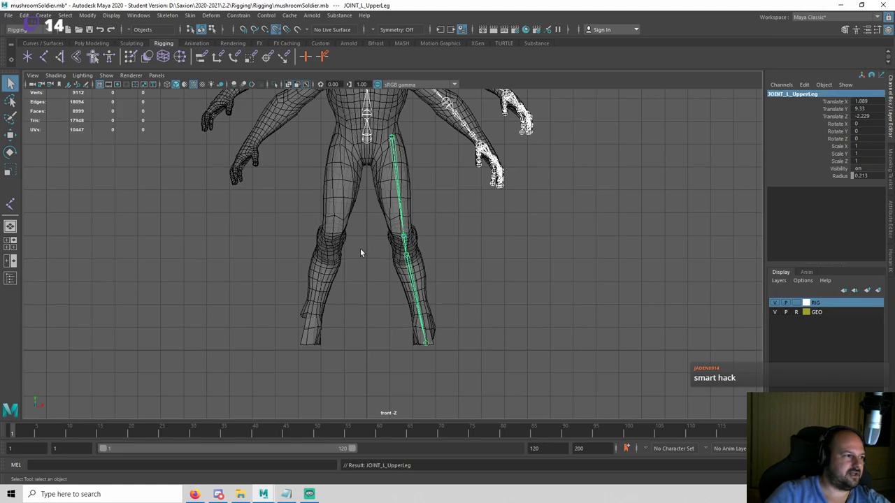
Rename the upper knee joint as JOINT_L_MiddleLeg.
click(405, 247)
double_click(787, 95)
text(JOINT_L_UpperLeg)
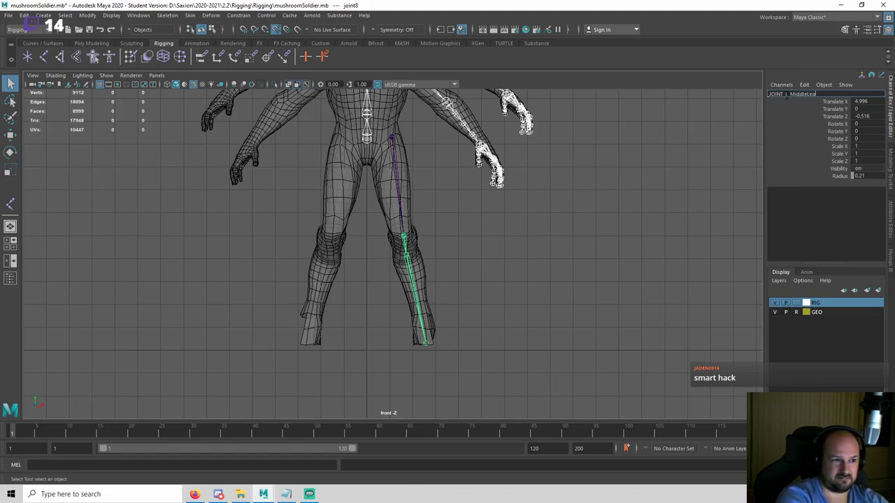
key(Return)
Rename the lower knee joint as JOINT_L_LowerLeg.
key(Down)
click(786, 94)
text(JOINT_L_UpperLeg)
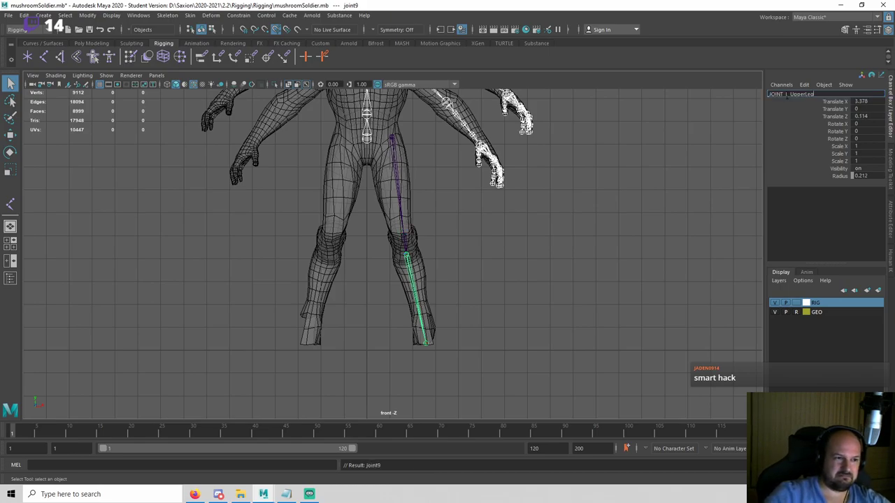
key(BackSpace)
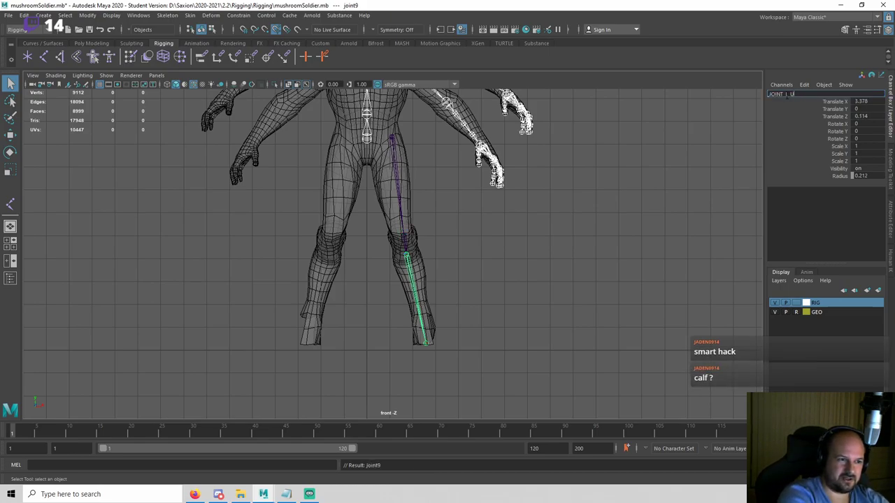
text(Lower)
key(Return)
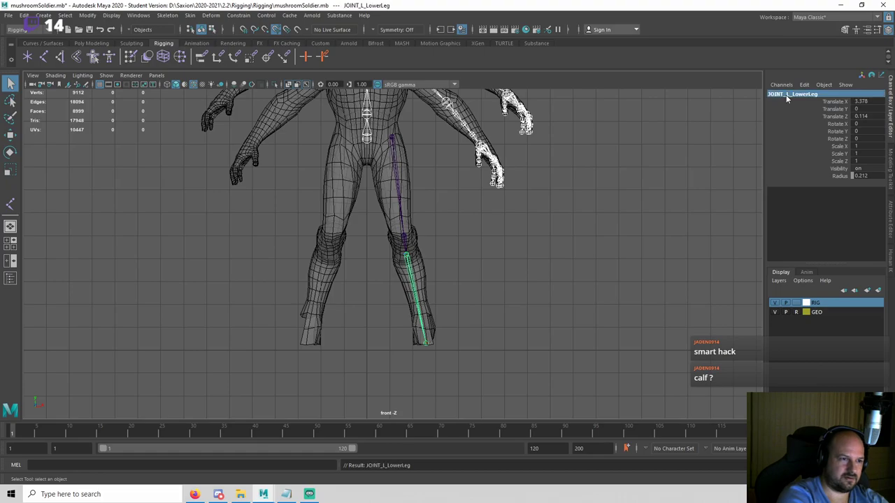
Rename the end joint of the leg chain as JOINT_L_Foot and save the scene.
key(Down)
click(786, 95)
text(JOINT_1_UpperLeg)
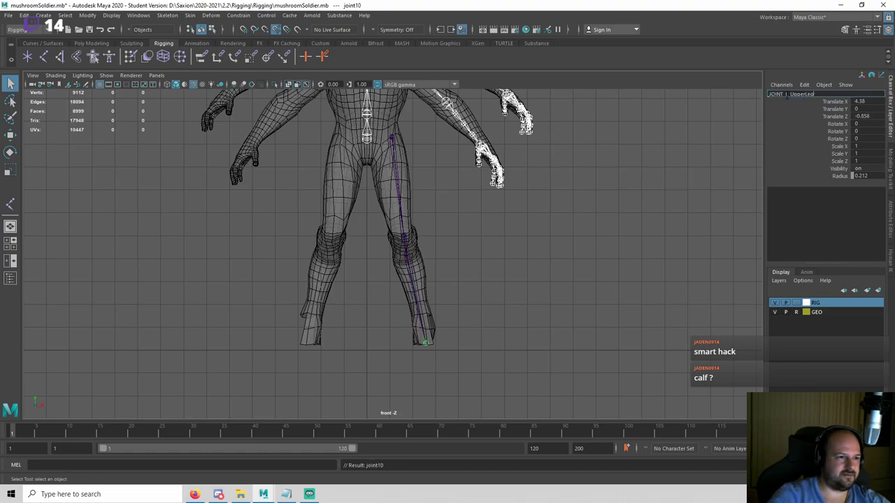
key(BackSpace)
text(Fo)
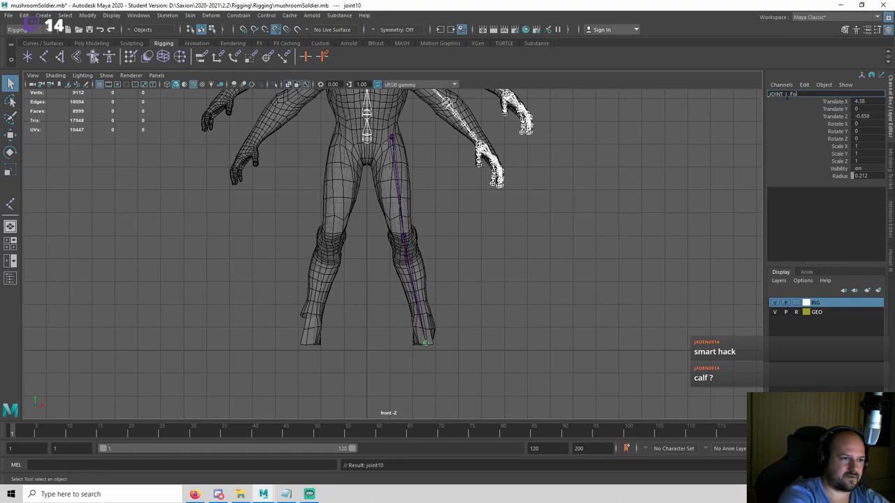
text(ot)
key(Return)
click(579, 243)
key(ctrl+s)
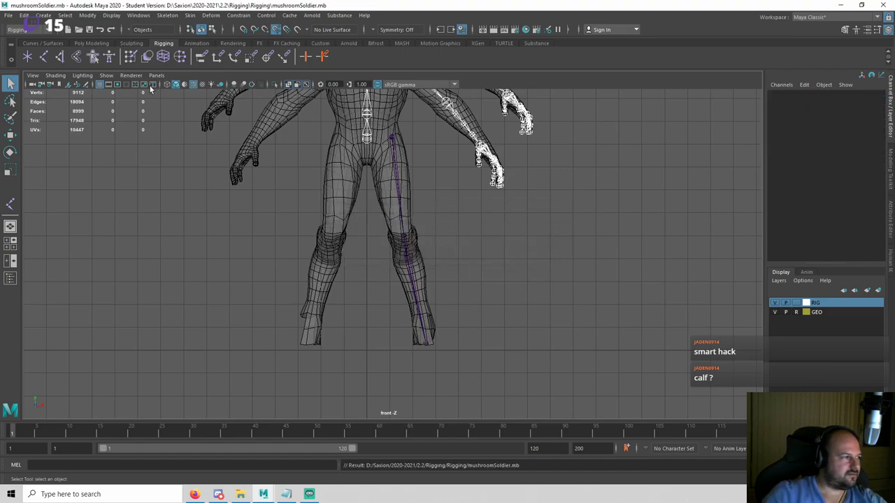
Unhide the MushRoom_Extra mesh through the Outliner, and close the Outliner.
click(139, 14)
click(161, 135)
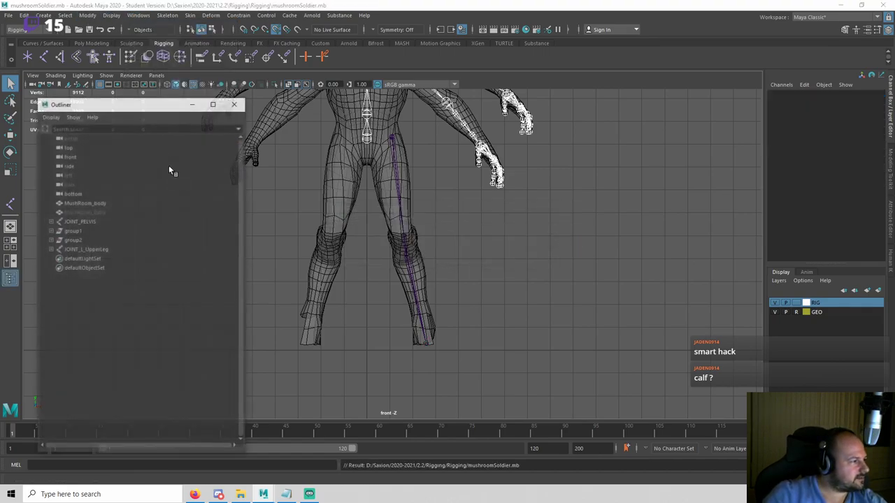
click(100, 212)
key(shift+h)
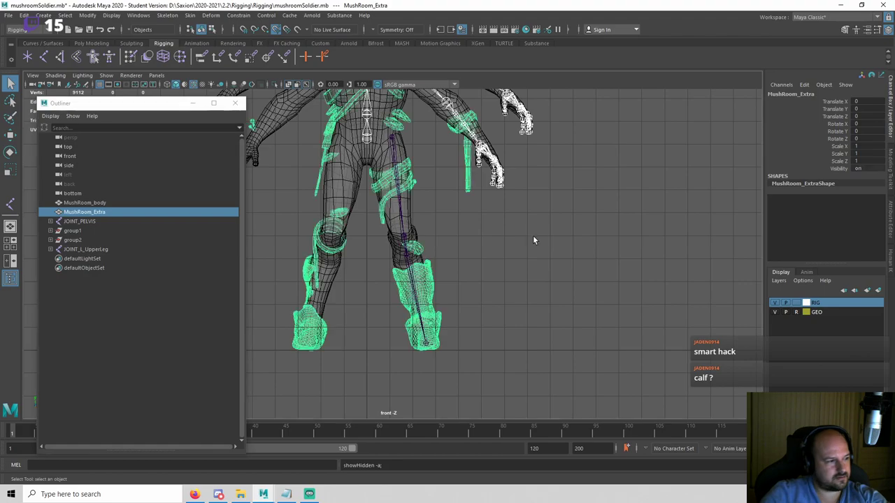
click(533, 239)
click(236, 104)
Switch to the side view of the foot and add the MushRoom_Extra mesh to the GEO layer.
key(space)
drag(536, 262, 585, 264)
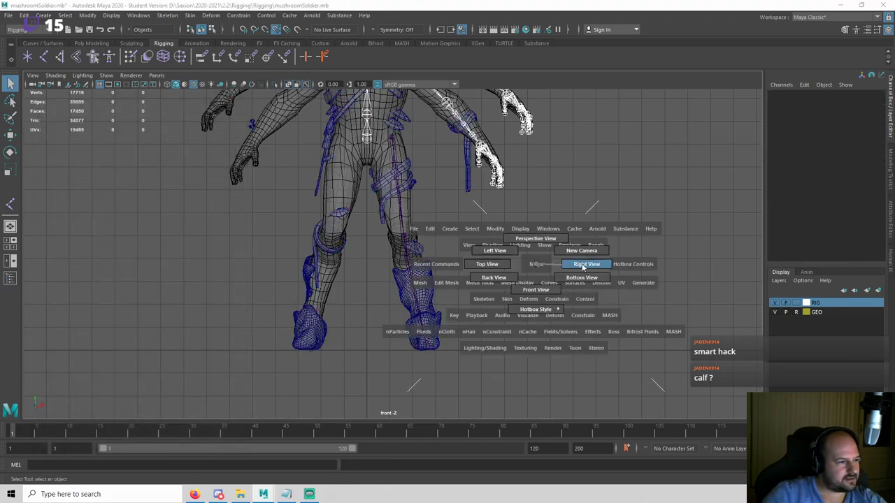
alt+middle_drag(497, 319, 444, 296)
scroll(487, 244, up, 5)
click(478, 230)
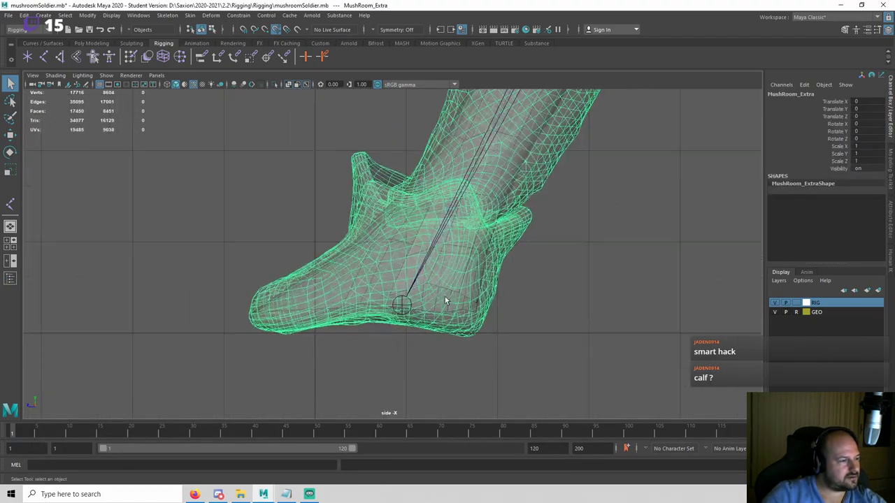
click(735, 323)
click(499, 249)
right_click(836, 311)
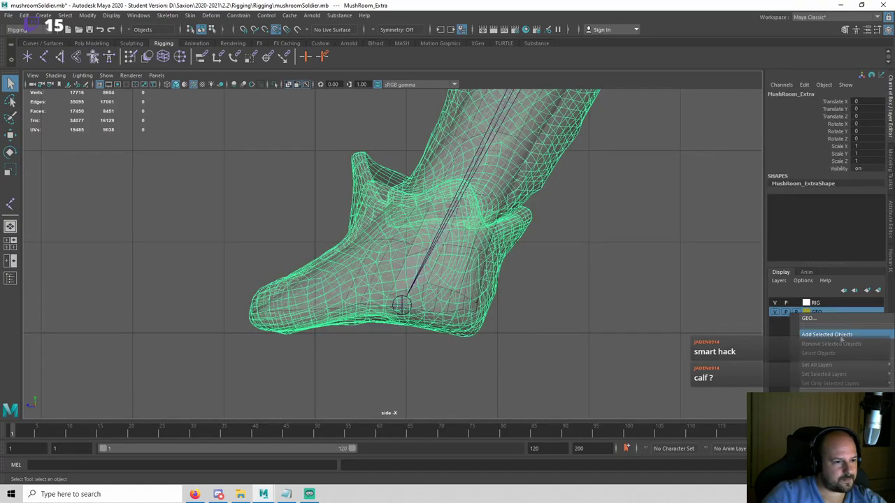
click(841, 336)
Move JOINT_L_Foot up and back into the ankle, to about Translate X 3.673 and Translate Y -0.065.
click(404, 306)
key(w)
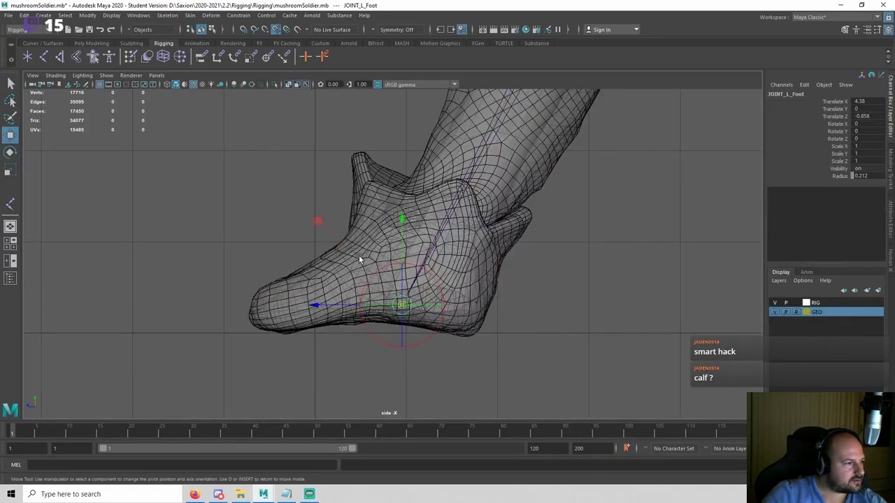
middle_drag(317, 222, 356, 166)
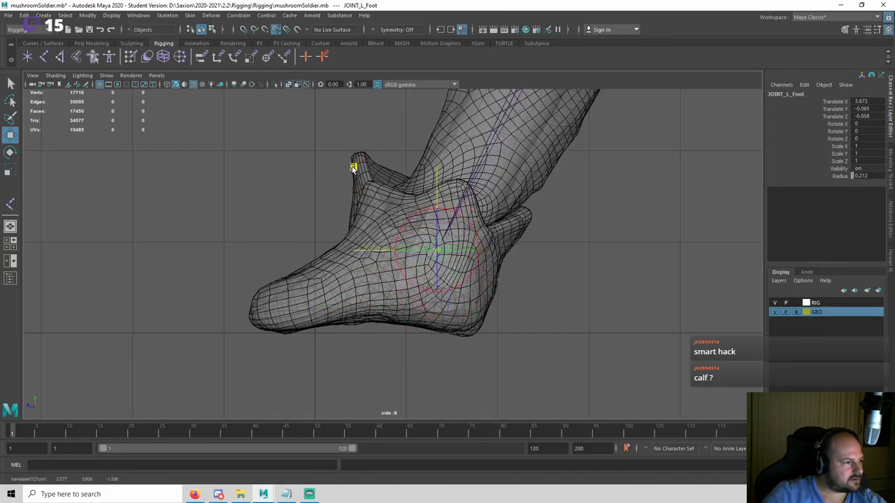
click(603, 266)
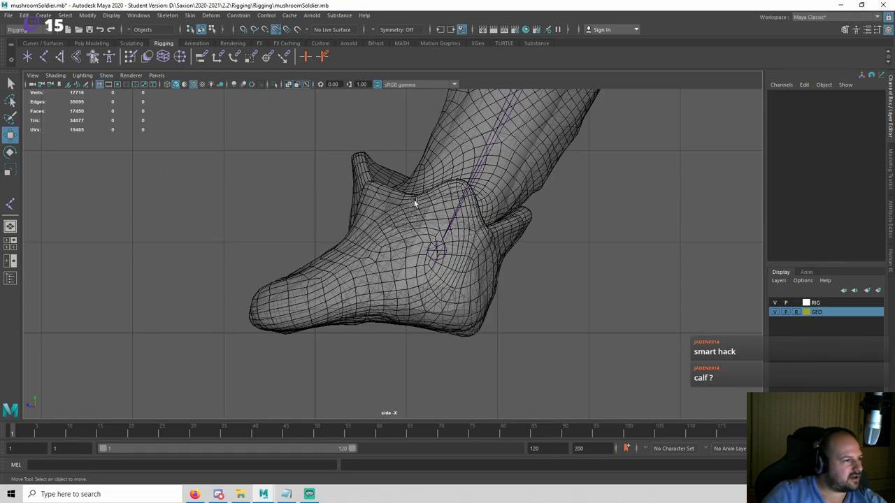
Extend the leg chain from JOINT_L_Foot with two new joints, one at the ball of the foot and one at the toe tip.
scroll(413, 200, down, 6)
scroll(428, 232, up, 6)
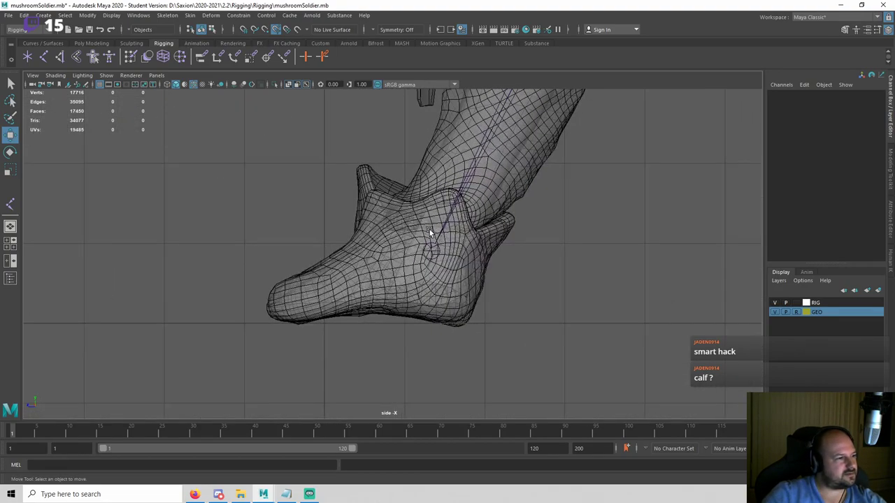
scroll(430, 231, up, 4)
click(44, 57)
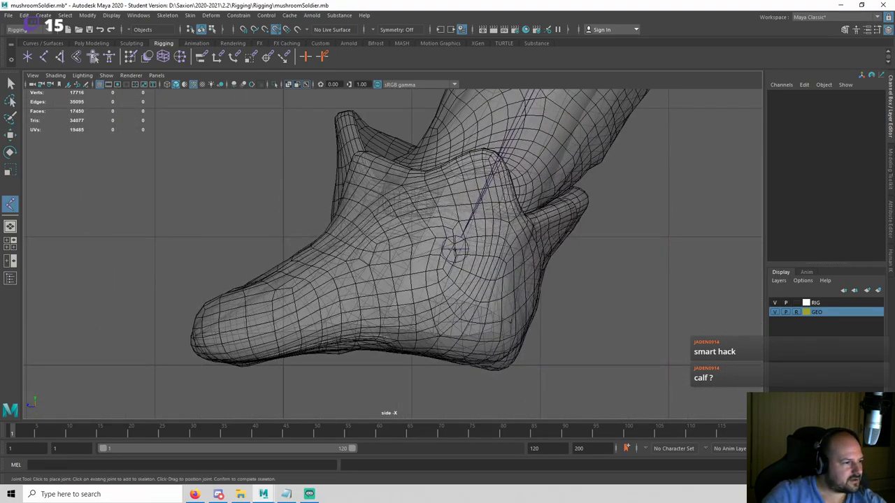
click(453, 248)
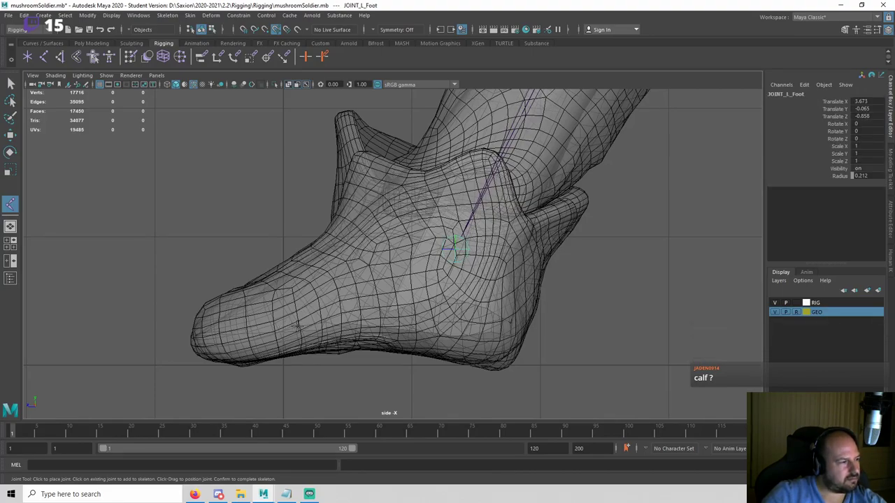
click(297, 323)
click(196, 342)
key(q)
key(space)
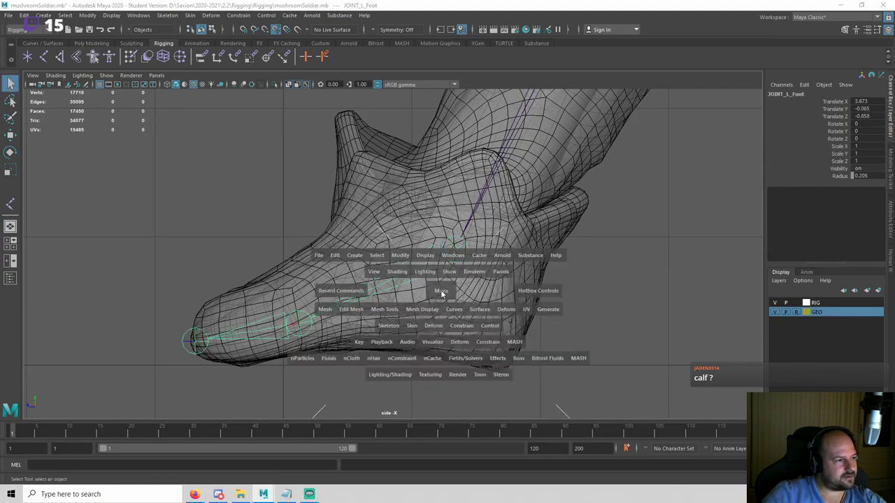
In the perspective view, move the toe tip joint sideways to the middle of the toe, to about Translate Z -0.052.
drag(440, 290, 440, 262)
alt+drag(457, 336, 478, 369)
alt+middle_drag(478, 369, 451, 232)
scroll(451, 230, up, 8)
alt+drag(450, 230, 470, 266)
click(395, 269)
key(w)
click(394, 325)
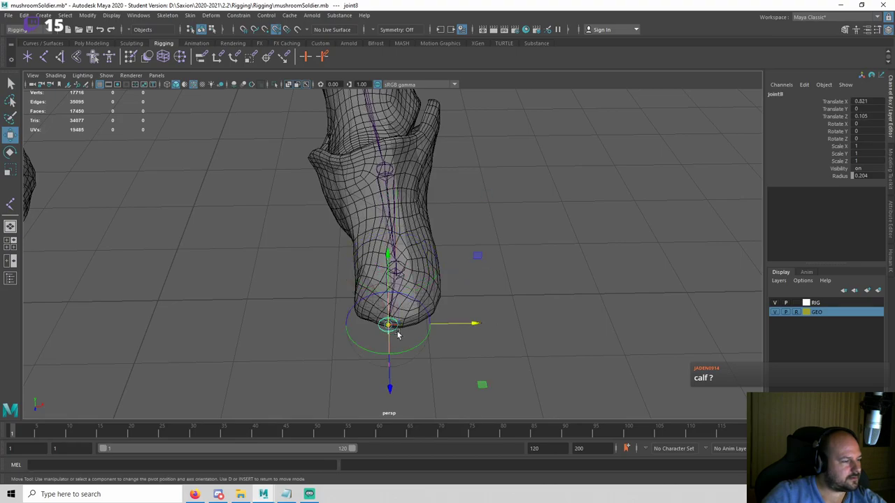
drag(460, 321, 471, 319)
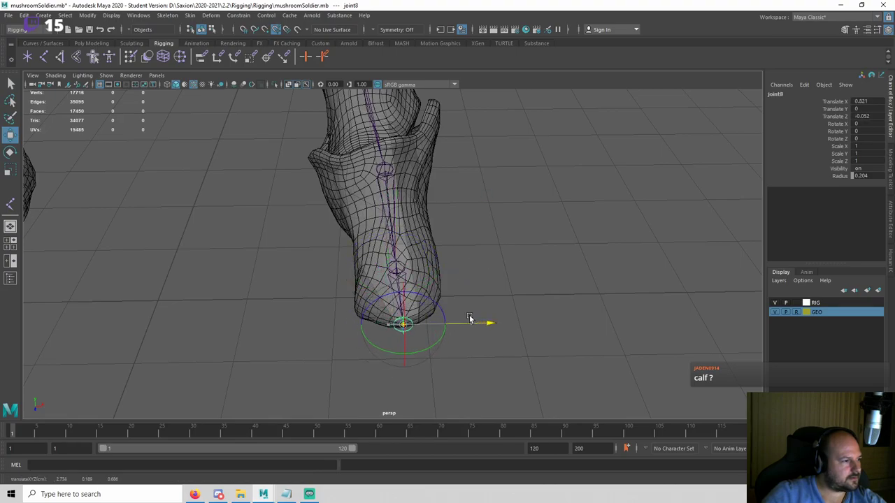
Deselect the toe tip joint and save the scene.
click(512, 241)
scroll(512, 247, down, 8)
alt+drag(449, 277, 451, 247)
key(ctrl+s)
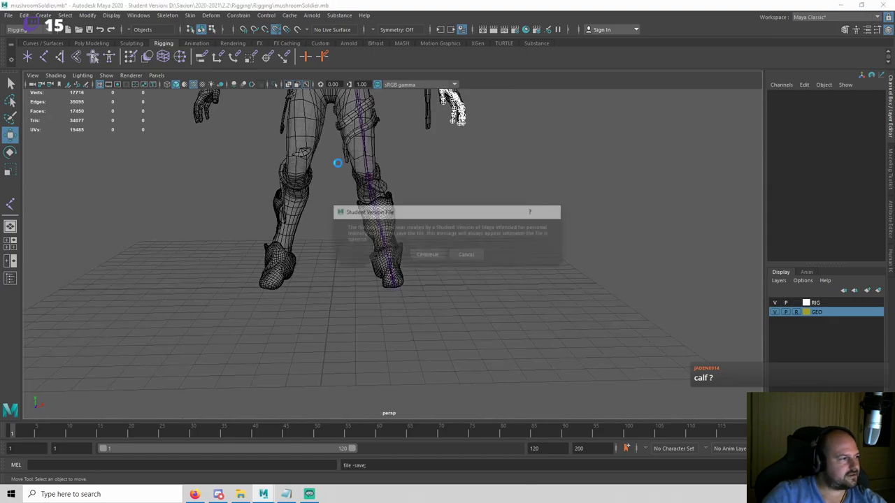
Hide the armour and boots mesh over the legs by temporarily lifting the GEO layer's reference mode.
click(795, 312)
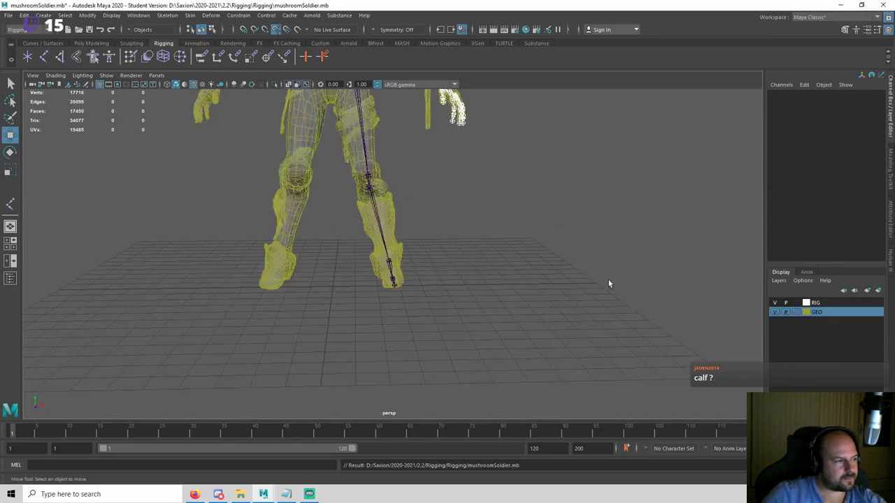
click(393, 223)
key(ctrl+h)
key(q)
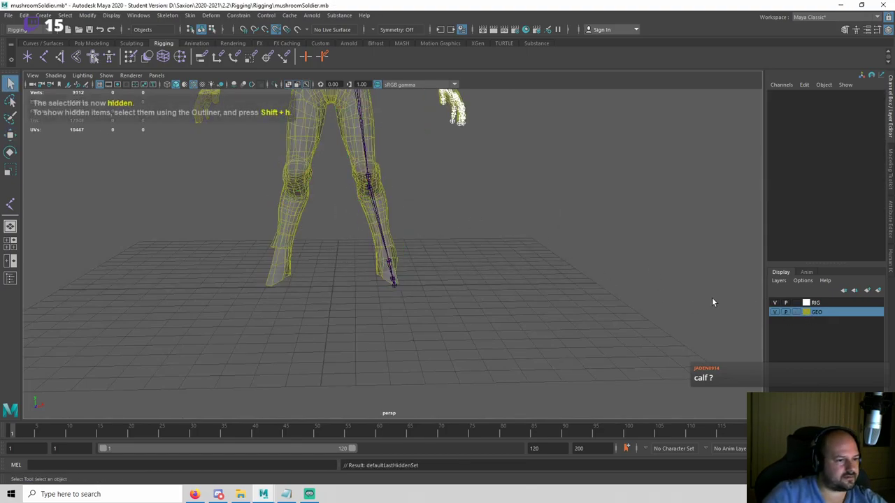
click(796, 311)
Rename the joint at the ball of the left foot as JOINT_L_Toes.
alt+drag(501, 256, 447, 280)
click(441, 279)
alt+right_drag(442, 279, 742, 202)
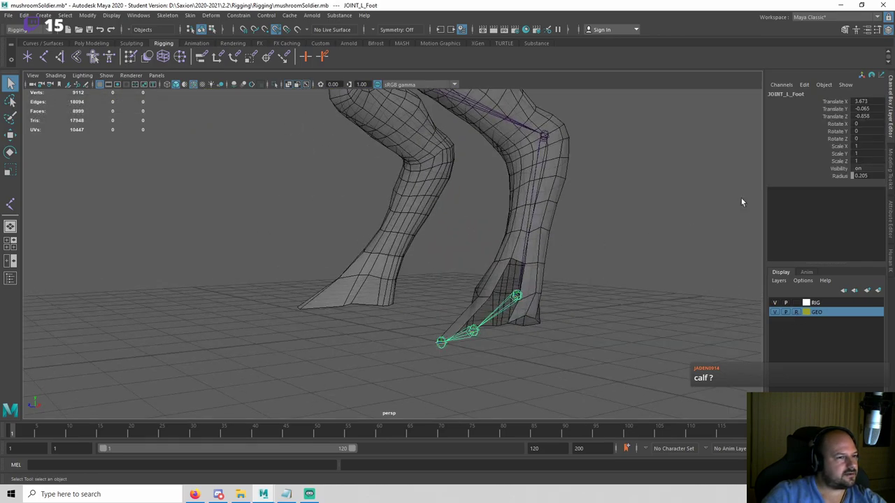
click(471, 333)
double_click(795, 93)
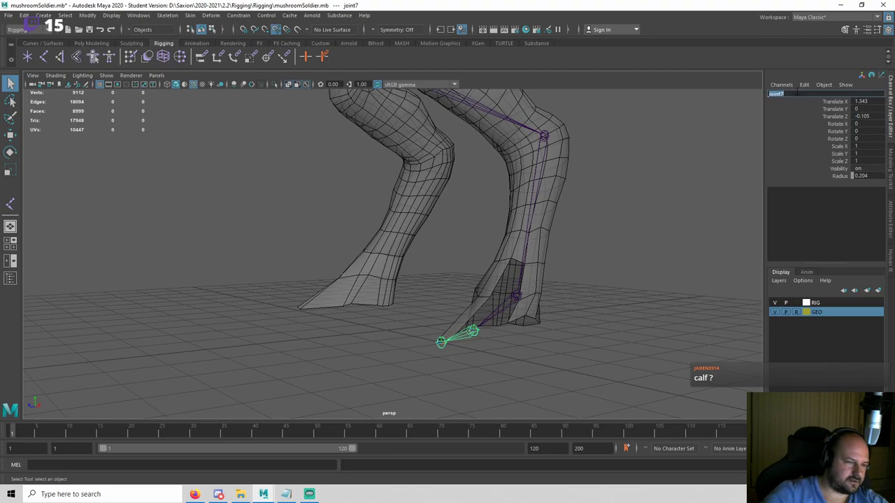
text(JOINT_L_Upperle)
text(To)
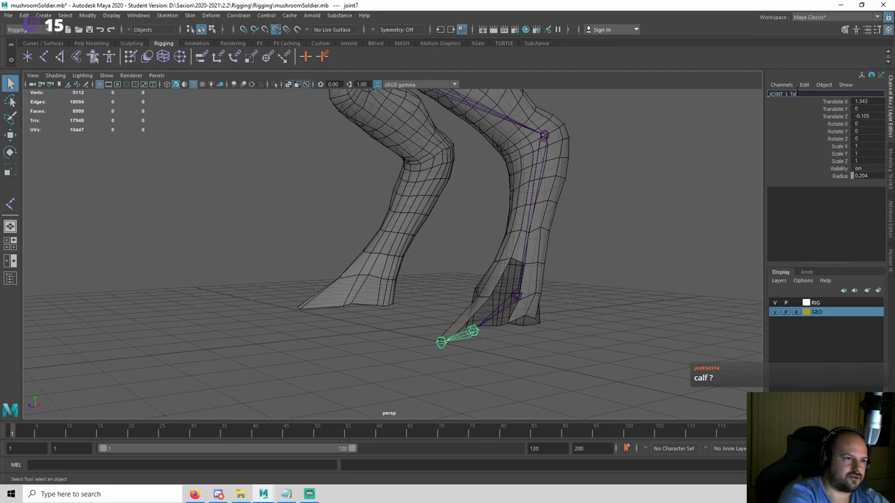
text(es)
key(Return)
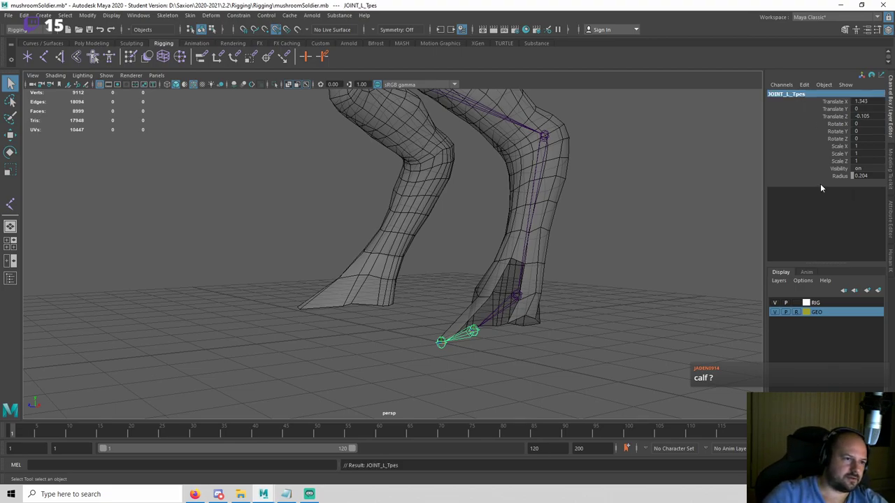
click(812, 95)
click(818, 95)
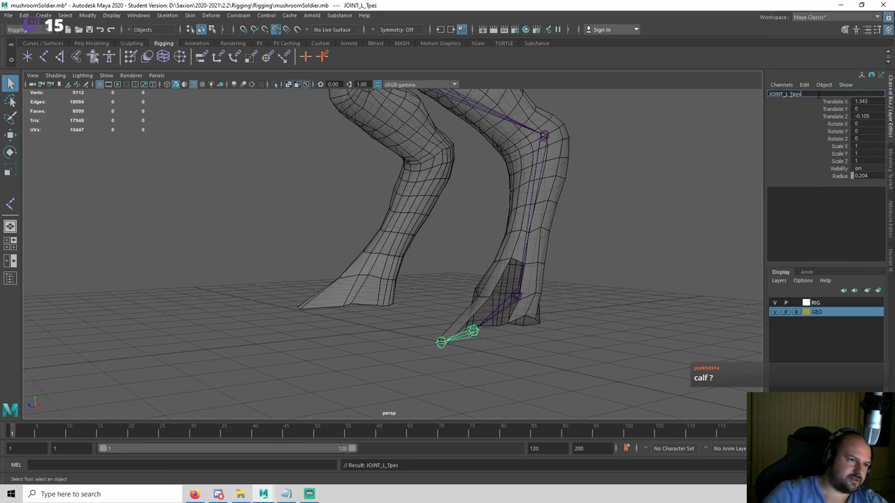
key(BackSpace)
key(BackSpace)
key(BackSpace)
text(oes)
key(Return)
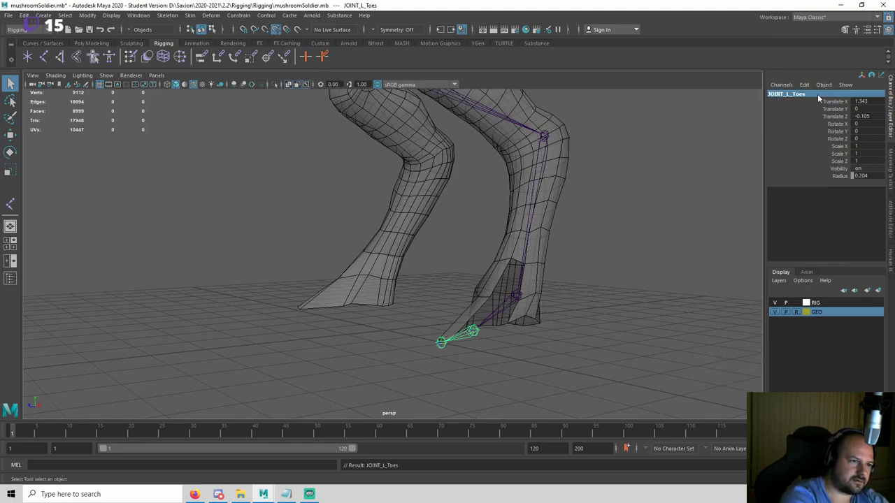
Rename the toe tip joint at the end of the left leg chain as JOINT_L_Foot_NUB and save the scene.
key(Down)
click(818, 95)
text(JOINT_L_UpperLeg)
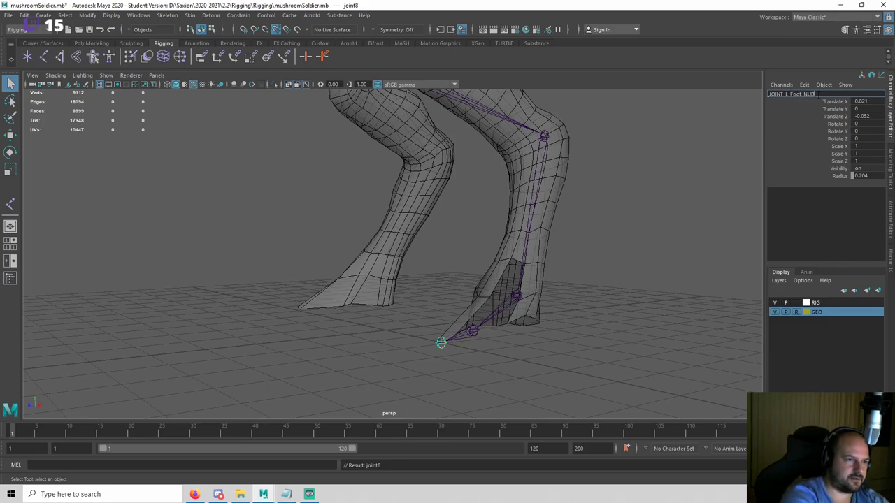
key(Return)
click(639, 195)
key(ctrl+s)
key(Return)
Add the left leg chain, starting at JOINT_L_UpperLeg, to the RIG layer.
scroll(468, 244, down, 5)
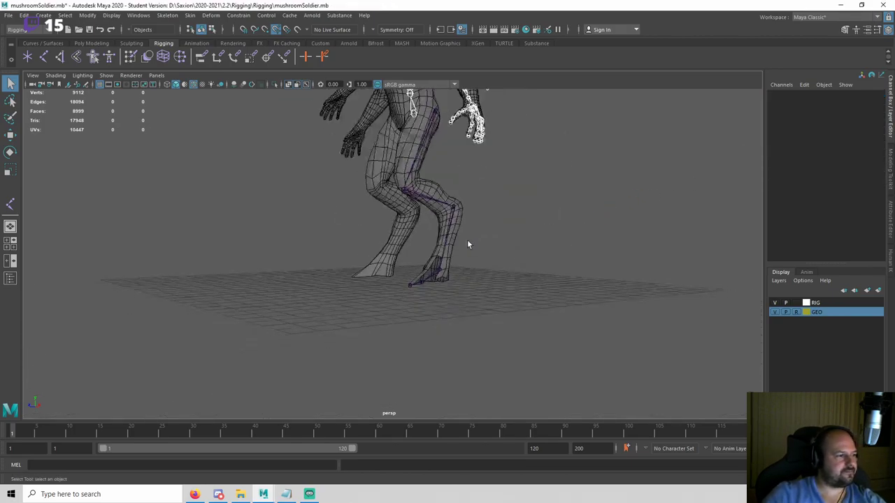
alt+drag(469, 244, 404, 194)
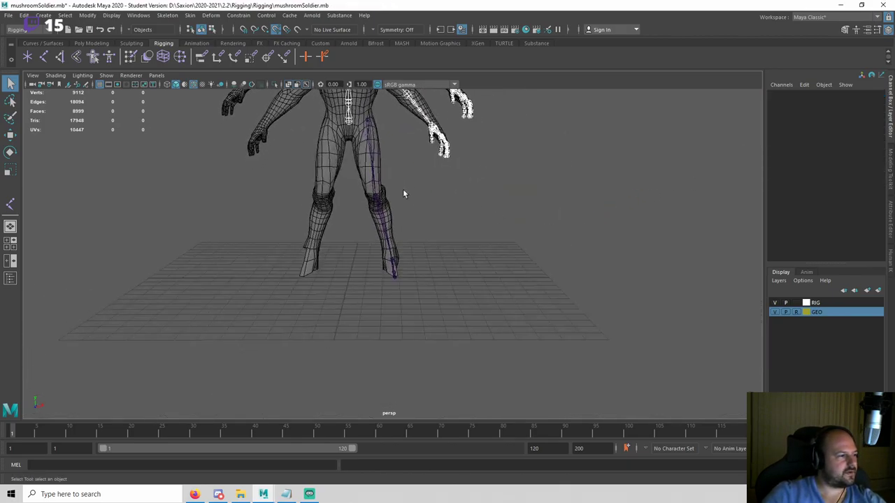
click(369, 121)
click(829, 304)
right_click(831, 306)
click(835, 323)
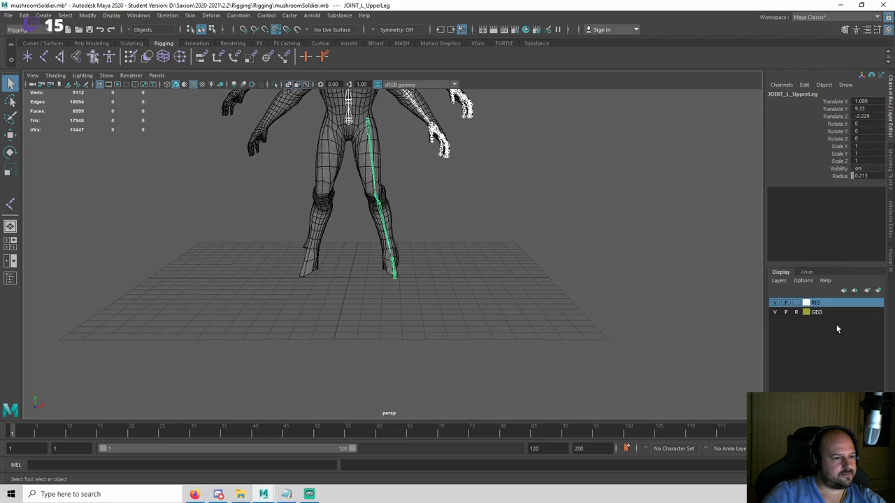
click(410, 188)
Group the left leg's joint chain from JOINT_L_UpperLeg down, and ready the group for moving.
alt+middle_drag(410, 189, 455, 224)
scroll(455, 225, up, 5)
click(423, 172)
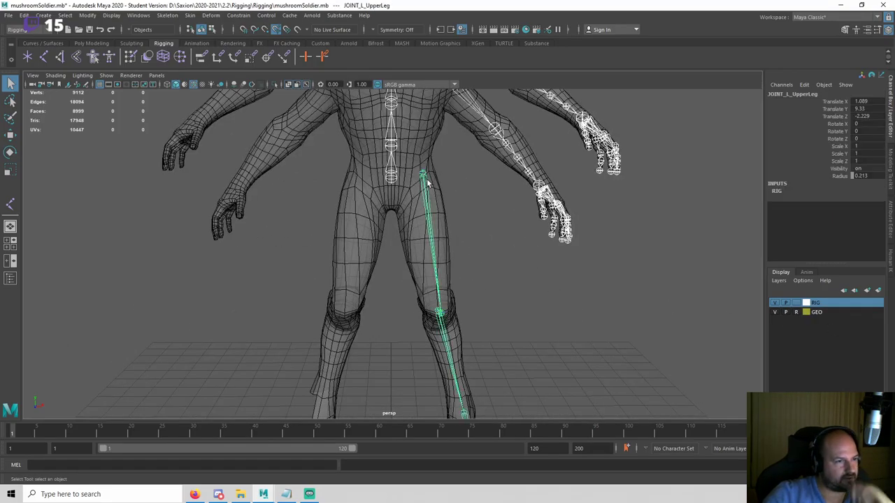
scroll(482, 241, down, 4)
key(ctrl+g)
scroll(385, 375, down, 3)
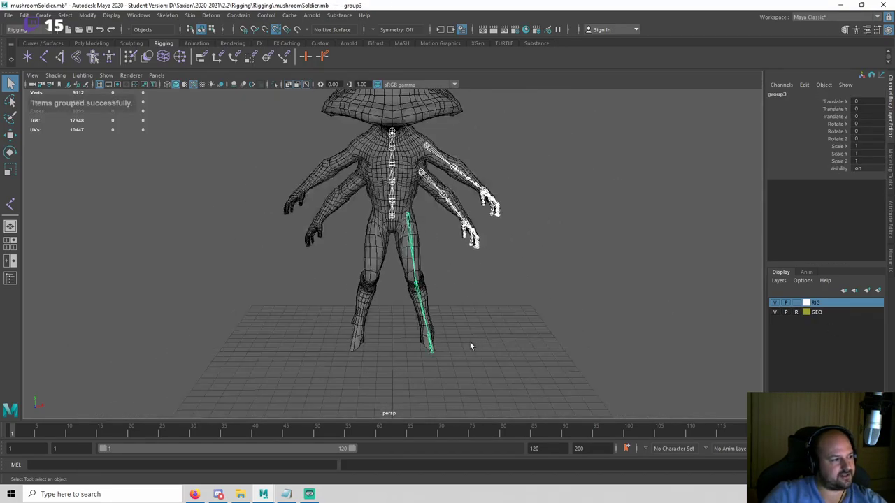
key(w)
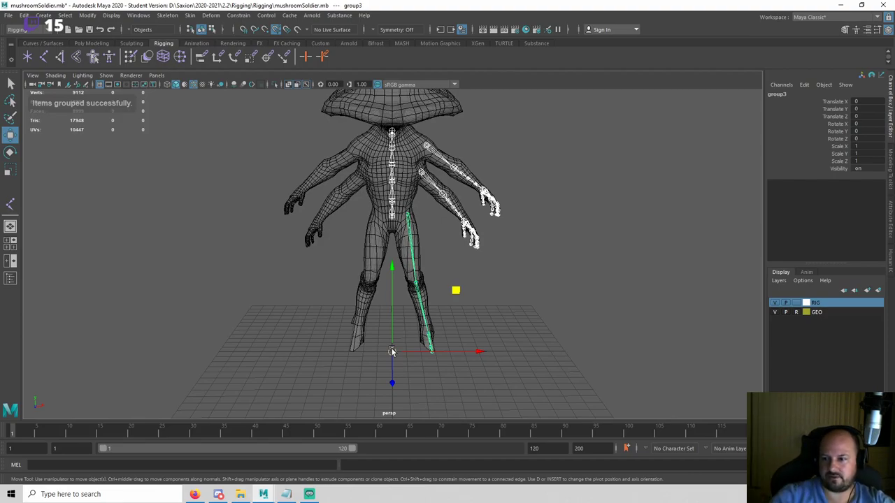
Try mirroring the left leg's group itself with Scale X -1, and undo the change.
click(865, 147)
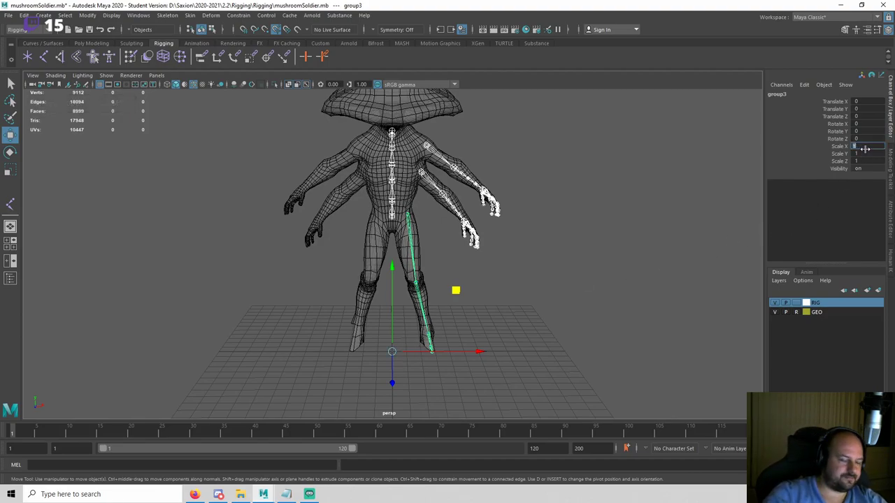
text(-1)
key(Return)
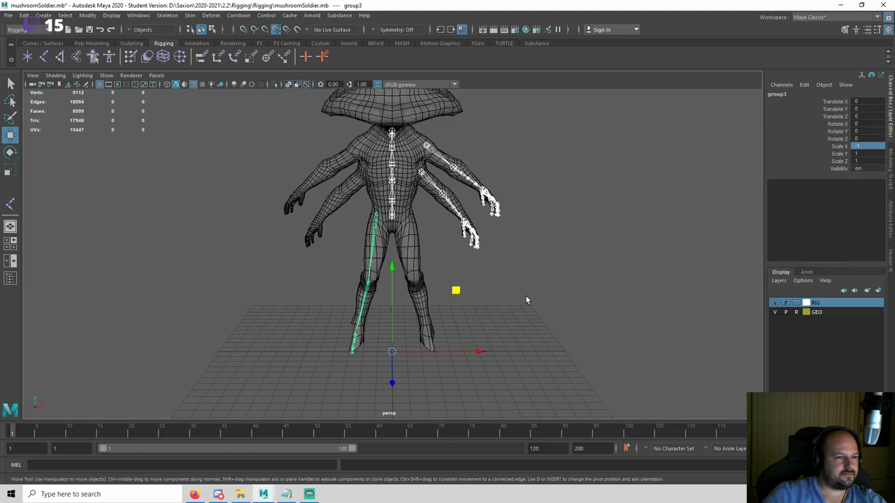
key(ctrl+z)
Duplicate the left leg's group and set the copy's Scale X to -1 to mirror it onto the right leg.
key(ctrl+d)
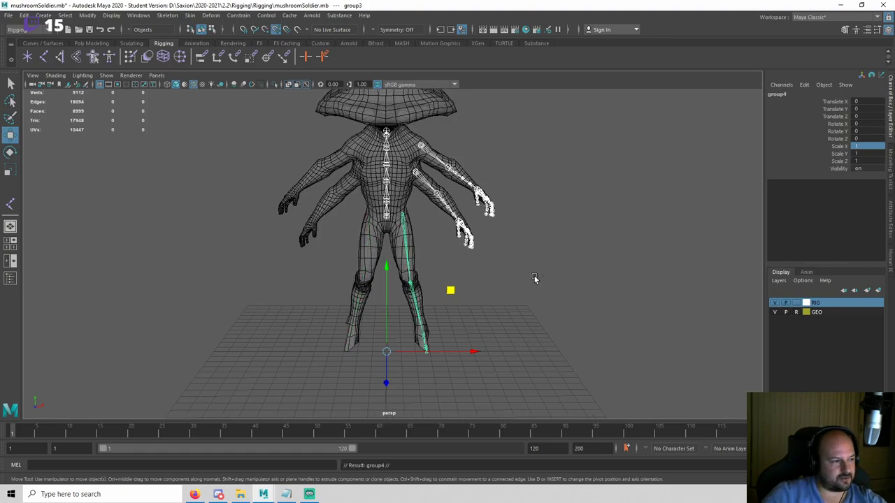
click(868, 147)
text(-1)
key(Return)
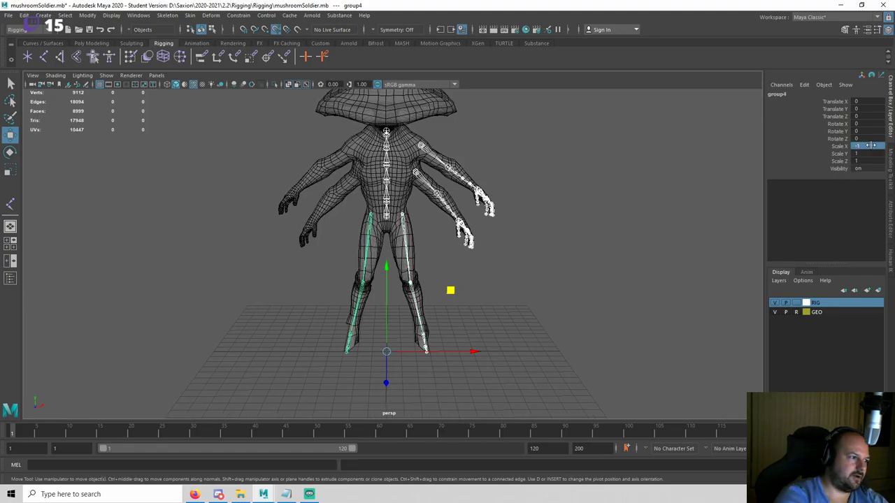
click(604, 284)
scroll(474, 291, up, 4)
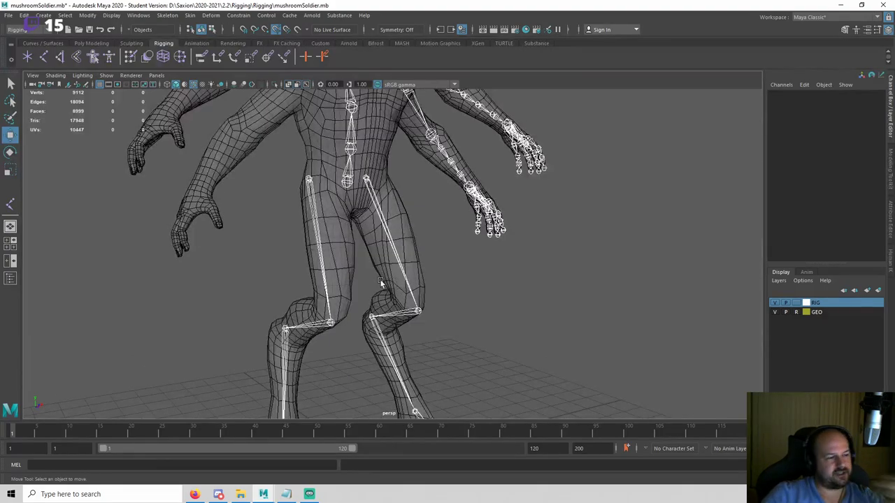
Compare the transform values of the original and mirrored upper leg joints, and delete the mirrored leg chain.
click(318, 239)
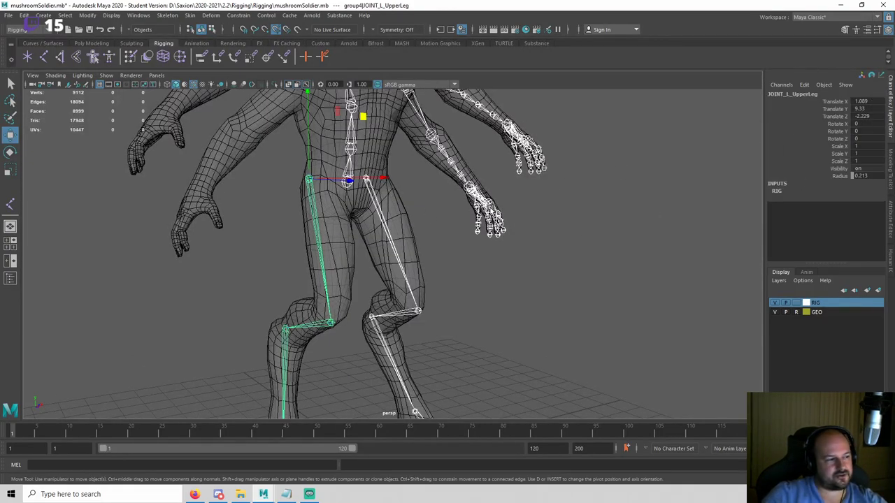
key(q)
click(397, 250)
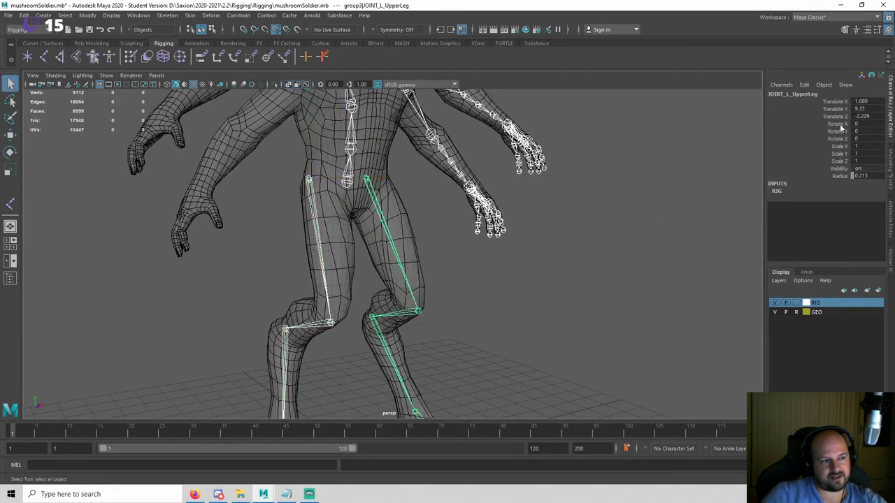
click(322, 250)
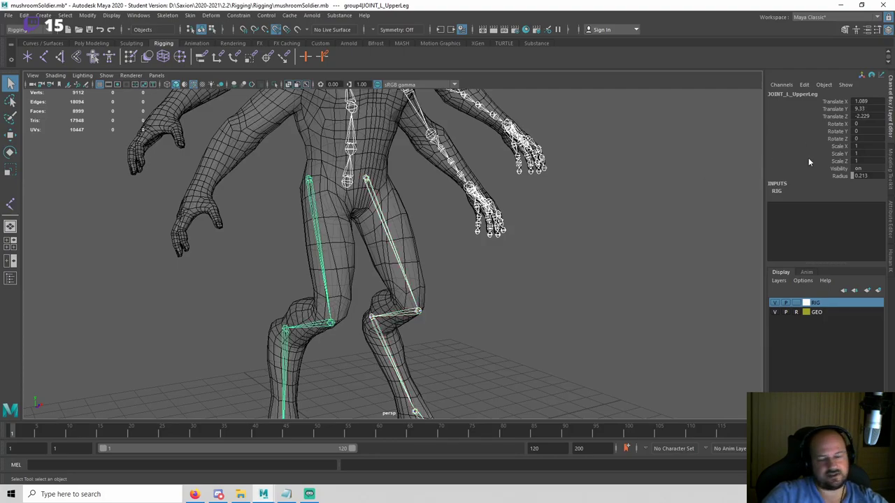
click(268, 216)
click(312, 199)
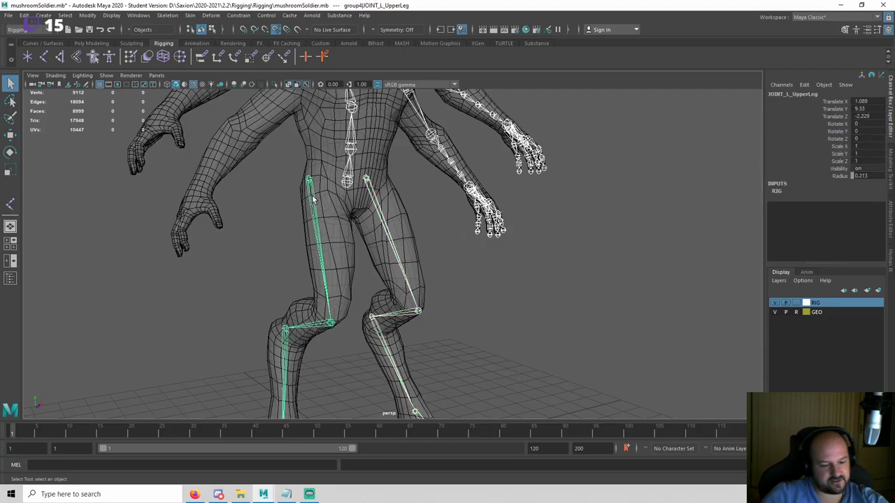
click(412, 209)
In the side view, move only the JOINT_L_UpperLeg pivot forward in the hip, to about Translate Z -1.554, and return to perspective.
click(386, 222)
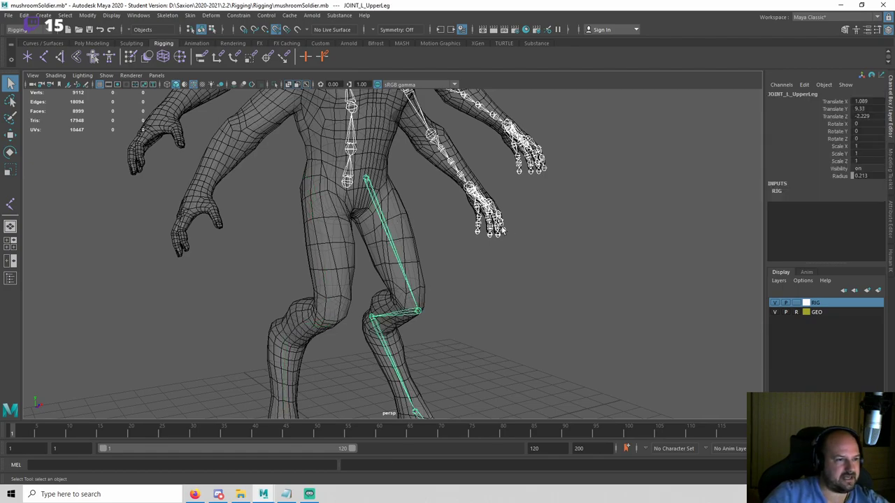
key(space)
drag(601, 250, 647, 250)
key(f)
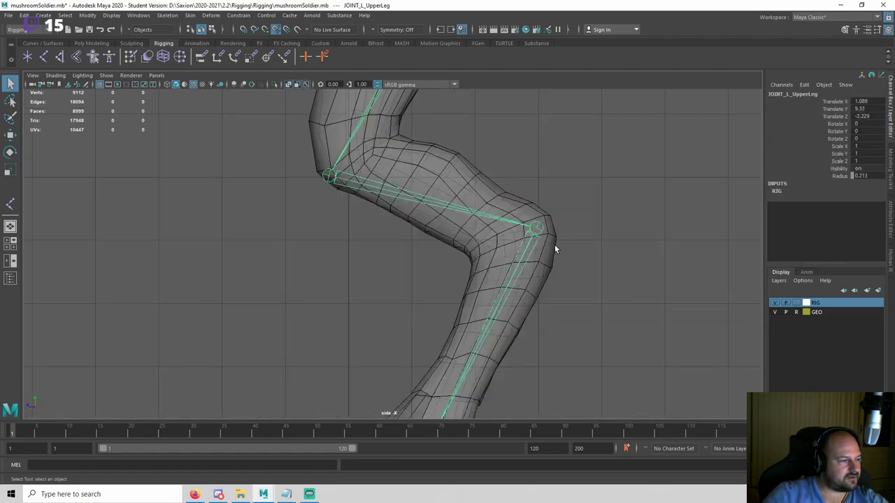
key(w)
scroll(541, 246, down, 6)
alt+middle_drag(500, 181, 513, 287)
scroll(517, 261, up, 6)
key(d)
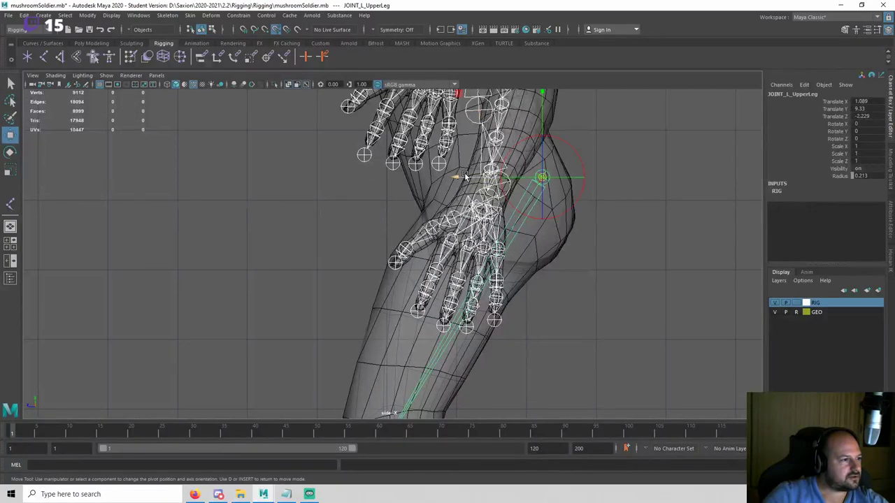
drag(467, 180, 420, 179)
key(space)
drag(568, 295, 570, 250)
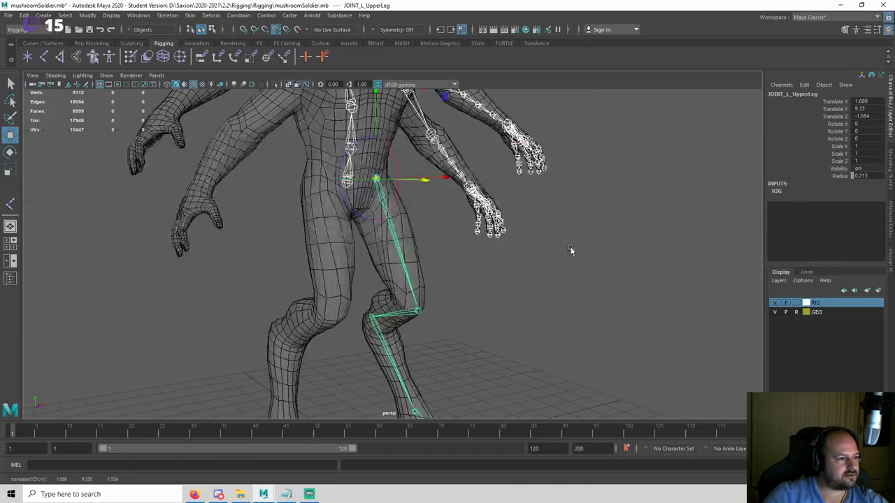
Duplicate the adjusted left leg's group and mirror the copy onto the right leg with Scale X -1.
alt+drag(542, 287, 608, 297)
key(q)
key(ctrl+g)
key(w)
key(ctrl+g)
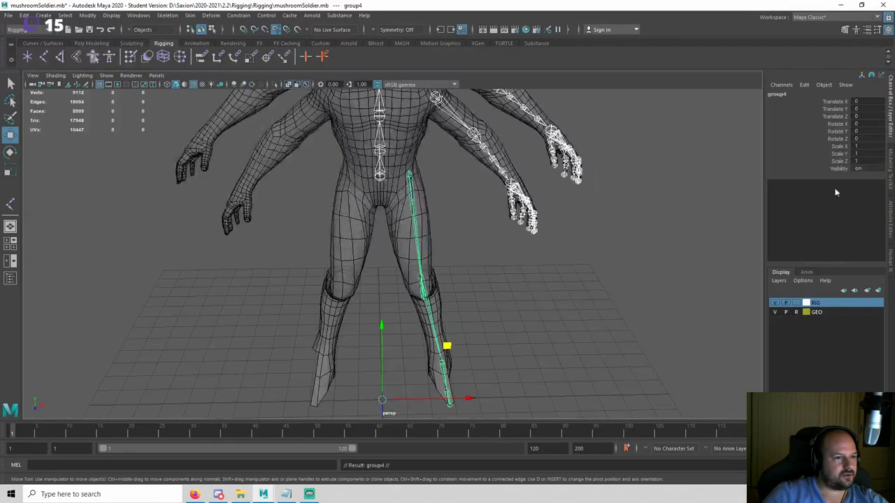
click(867, 147)
text(-1)
key(Return)
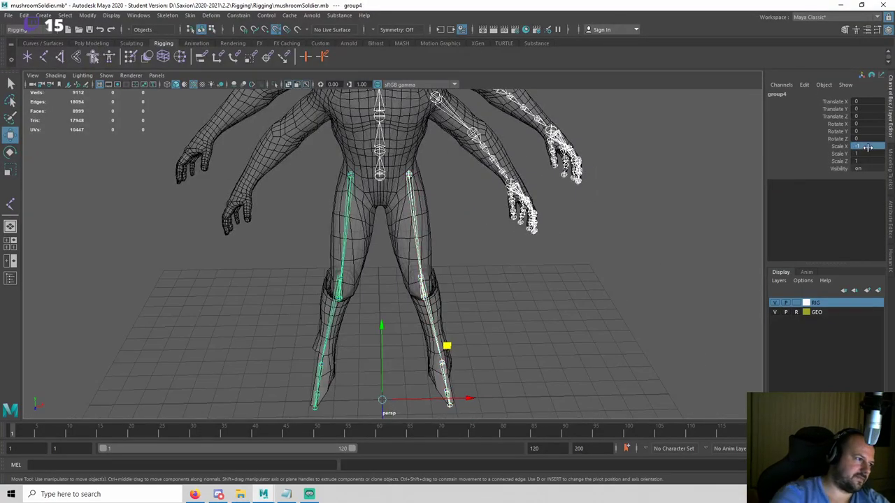
Save the scene with both leg chains and check the skeleton from an angle.
click(628, 330)
key(ctrl+s)
key(Return)
alt+drag(523, 302, 425, 290)
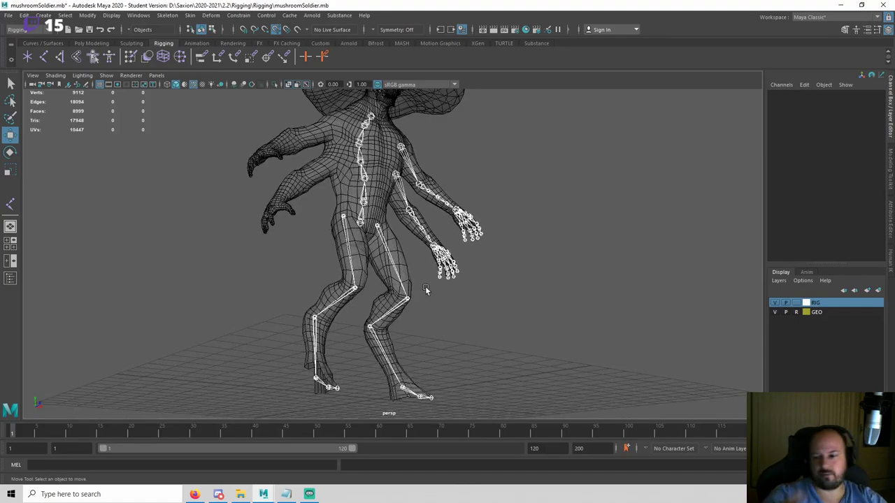
scroll(426, 290, up, 4)
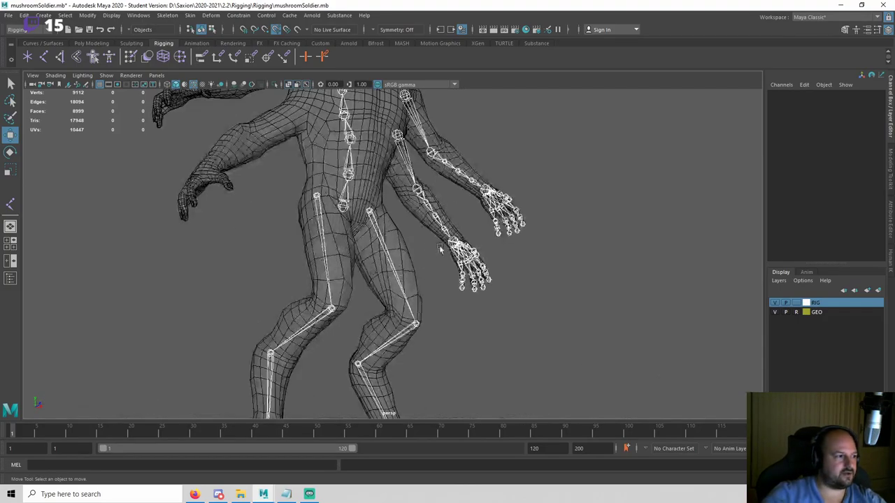
Open the Outliner and go through group1 to group4 to see which joint chains each one holds.
alt+drag(440, 249, 395, 256)
alt+middle_drag(394, 255, 411, 316)
scroll(414, 307, up, 4)
key(q)
click(139, 15)
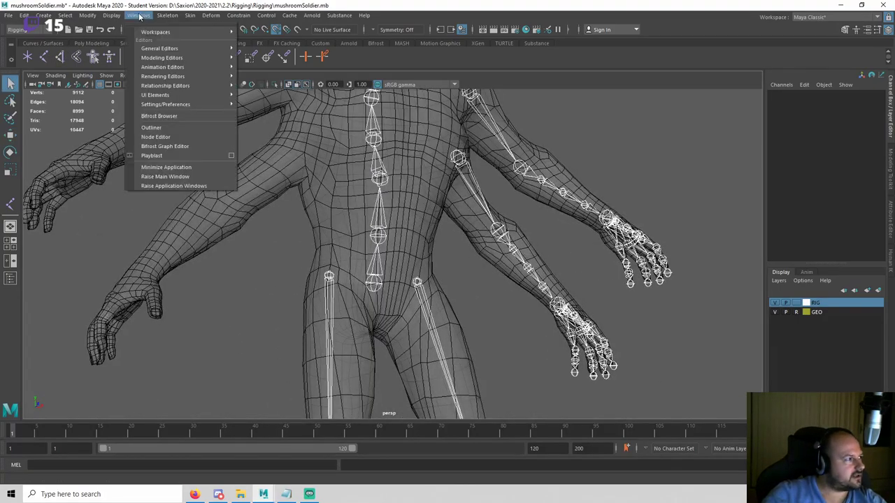
click(168, 128)
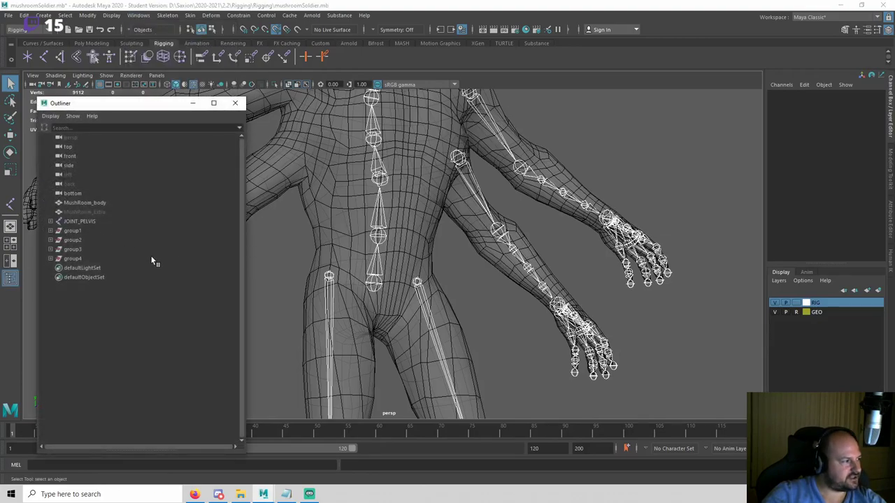
click(85, 230)
click(87, 240)
click(88, 250)
click(98, 258)
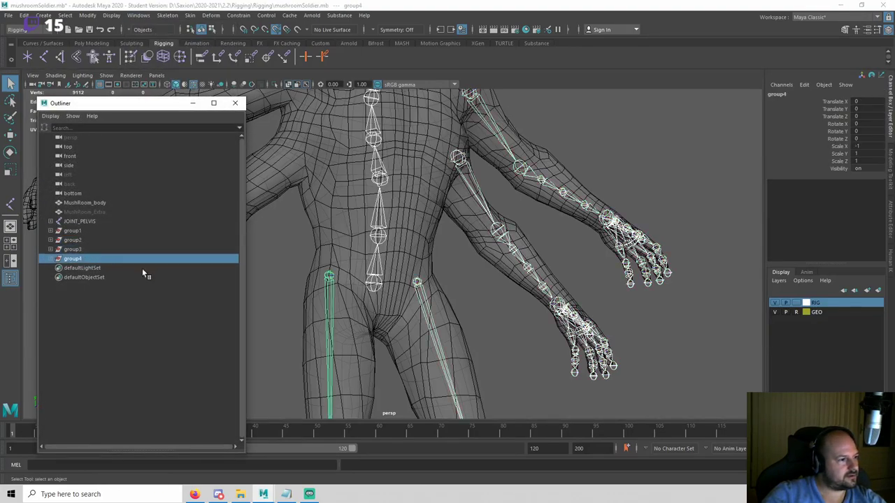
Parent the left leg's JOINT_L_UpperLeg to JOINT_PELVIS.
click(487, 314)
click(417, 282)
shift+click(371, 285)
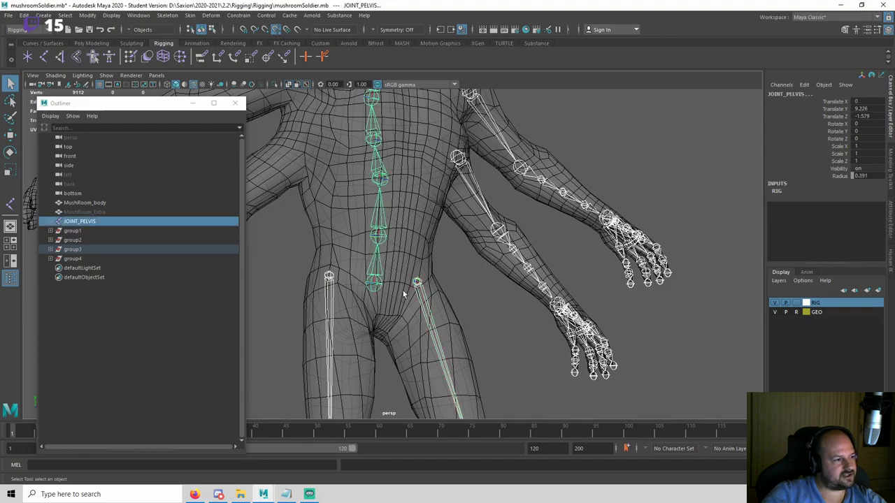
key(p)
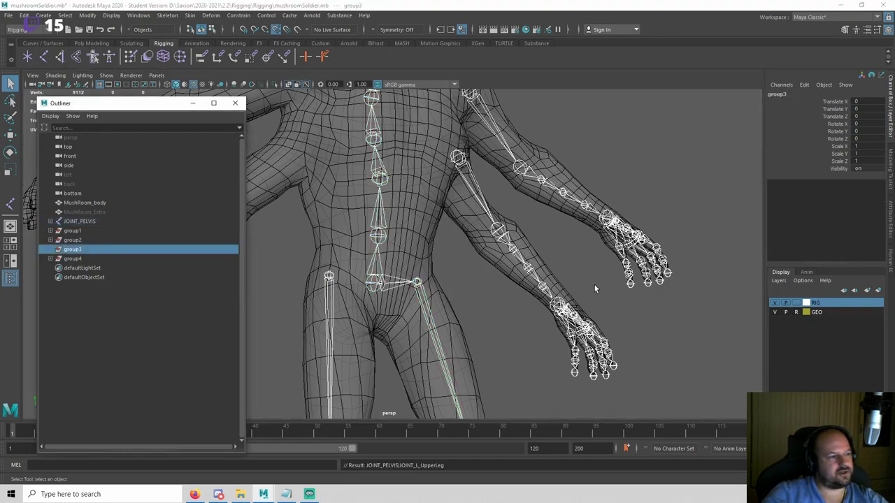
Parent the mirrored right leg's upper joint from group4 to JOINT_PELVIS, then select the left upper leg joint to compare.
click(615, 327)
click(327, 280)
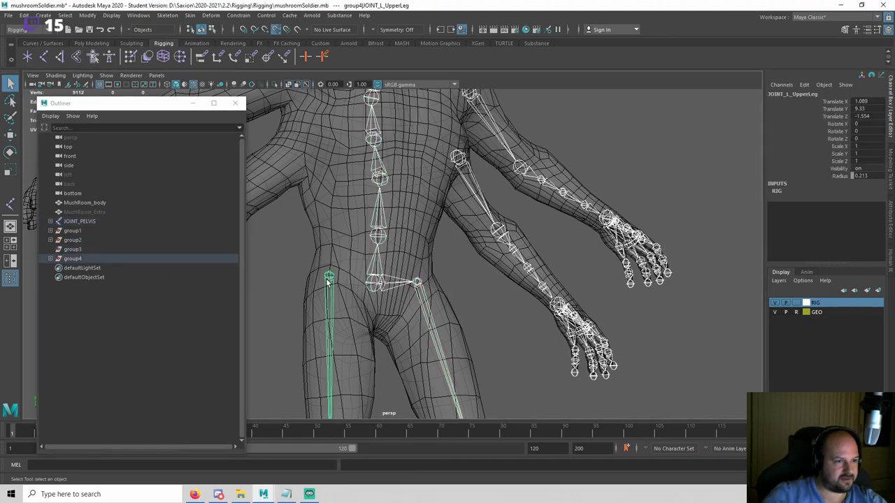
shift+click(370, 287)
key(p)
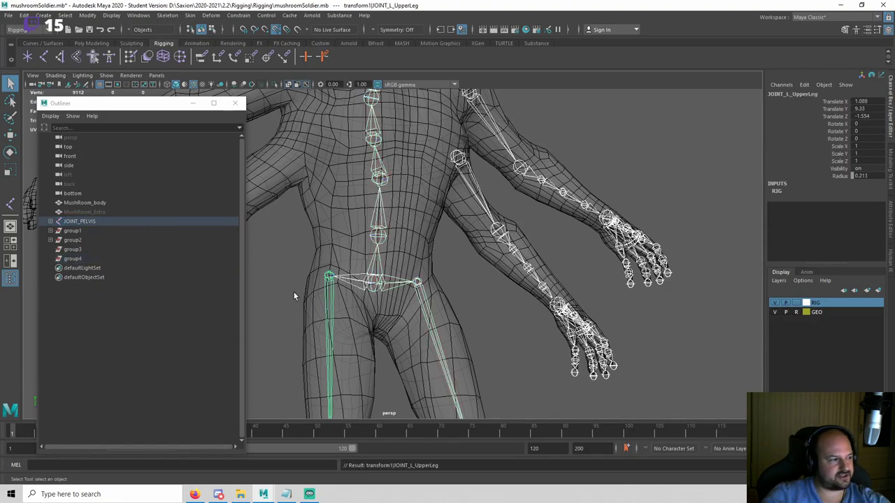
click(423, 301)
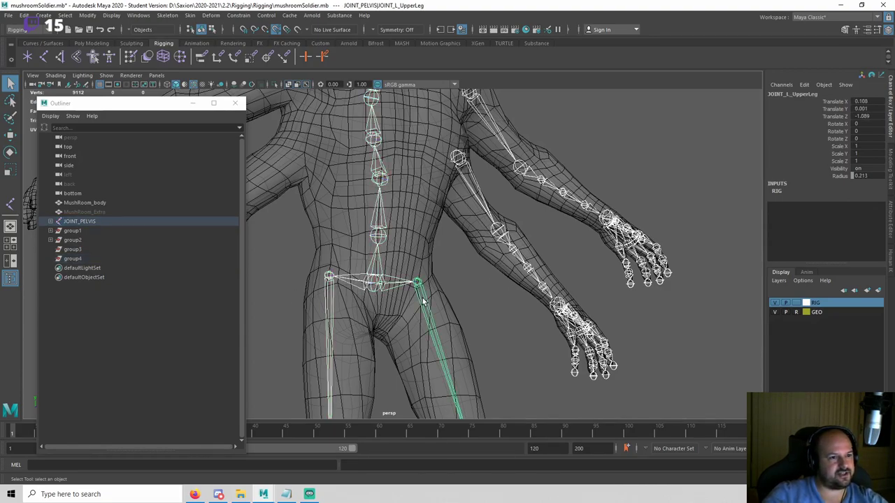
Save the scene with both legs attached to the pelvis and close the Outliner.
click(487, 307)
key(ctrl+s)
key(Return)
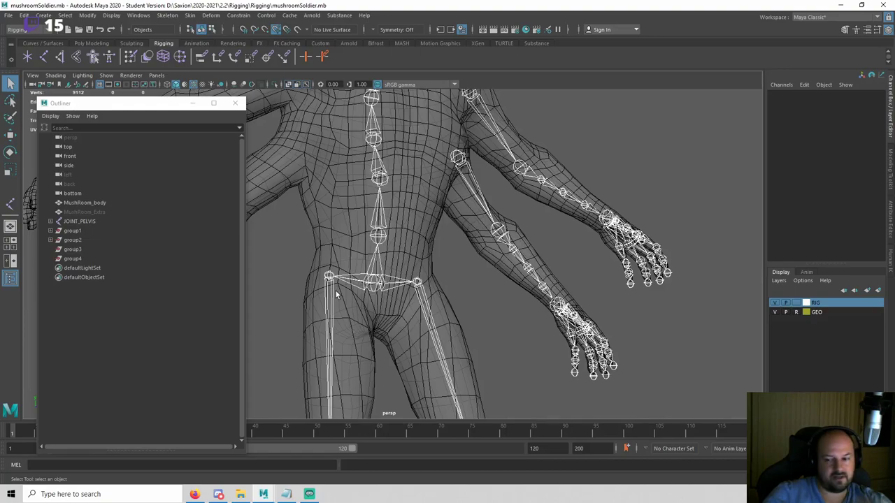
click(235, 103)
Examine the full skeleton from the front, from the connected hips up to the shoulders and arms.
scroll(507, 364, down, 10)
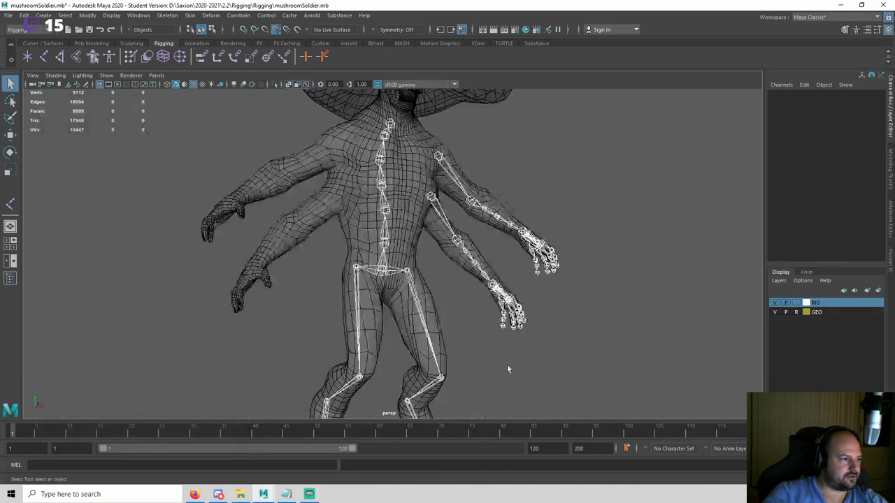
alt+drag(519, 329, 497, 335)
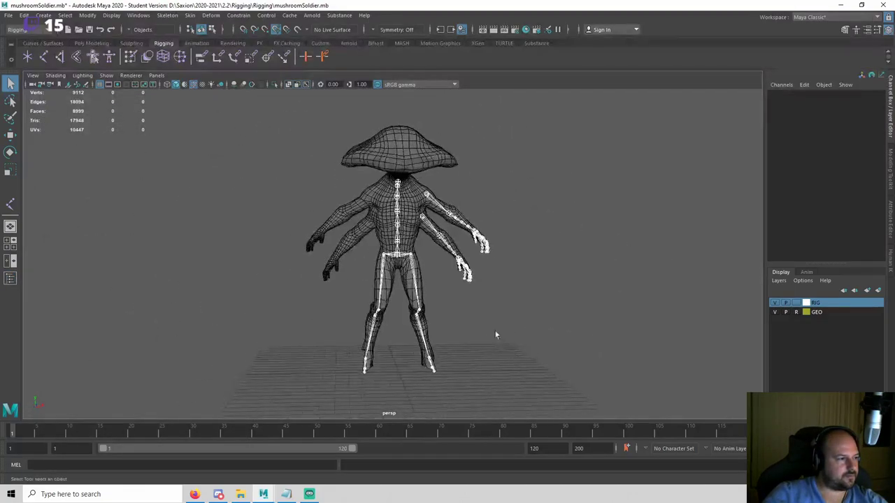
scroll(434, 300, up, 6)
alt+drag(438, 302, 445, 258)
scroll(447, 280, up, 4)
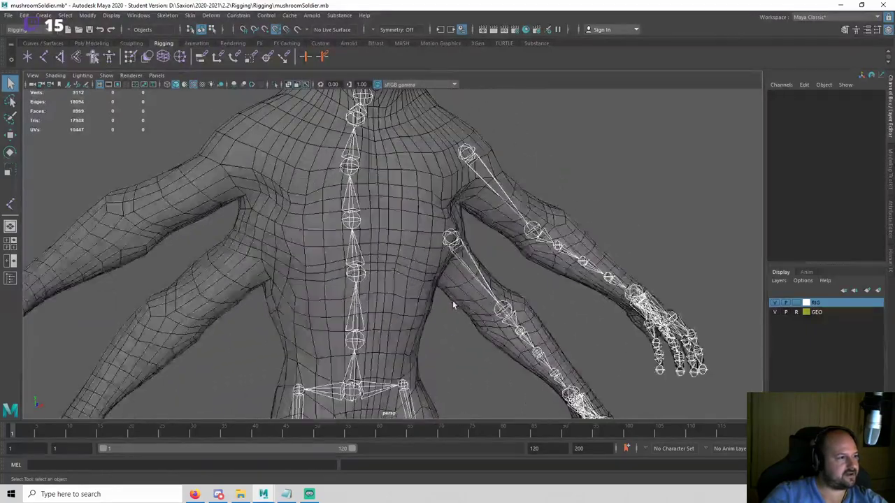
scroll(425, 297, down, 8)
scroll(494, 333, up, 6)
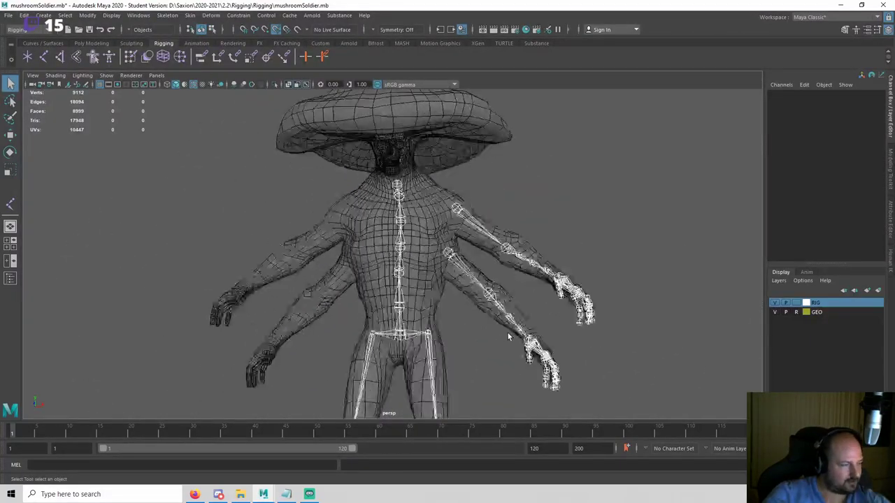
mouse_move(446, 213)
alt+mouse_down()
mouse_move(403, 217)
mouse_move(443, 210)
alt+mouse_up()
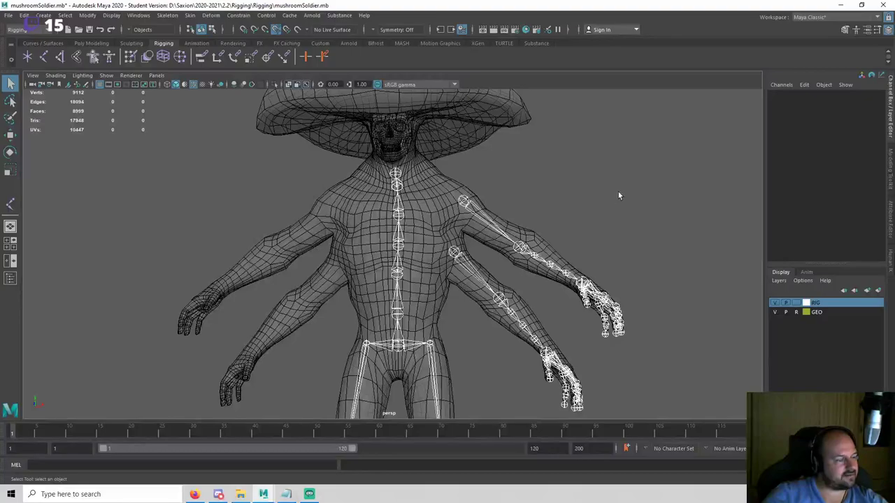
In the front view, draw a two-joint left clavicle chain from beside the upper spine to the top of the shoulder.
key(space)
drag(618, 192, 510, 185)
scroll(510, 185, down, 3)
scroll(522, 220, up, 10)
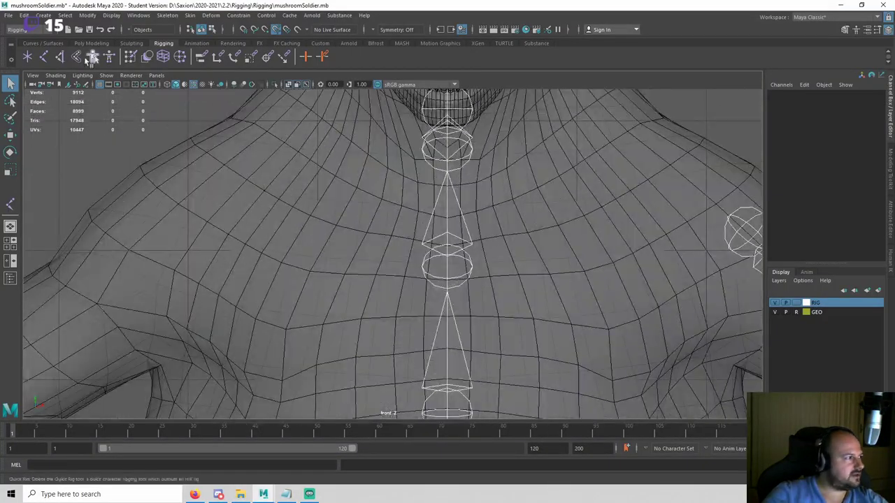
click(43, 57)
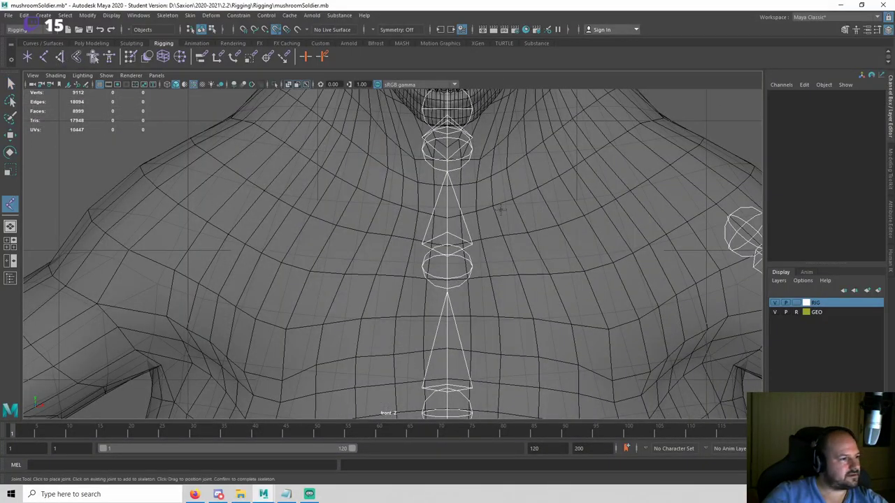
scroll(493, 235, down, 5)
scroll(502, 242, up, 4)
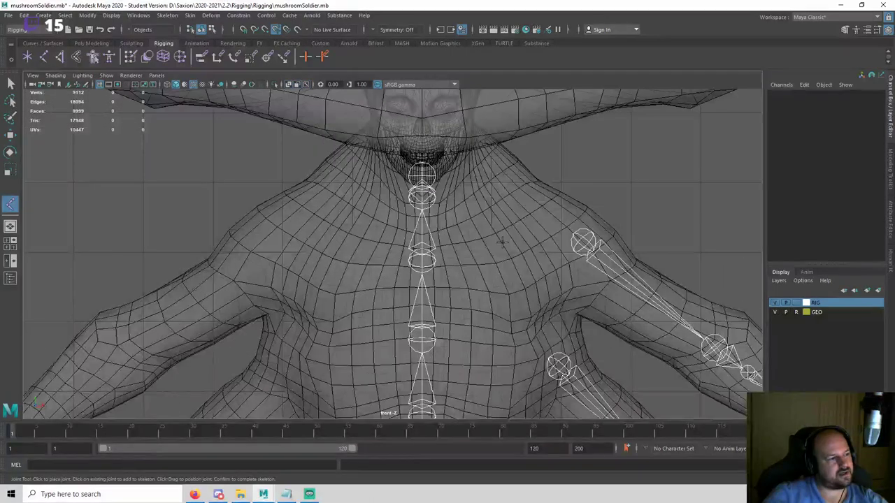
click(441, 245)
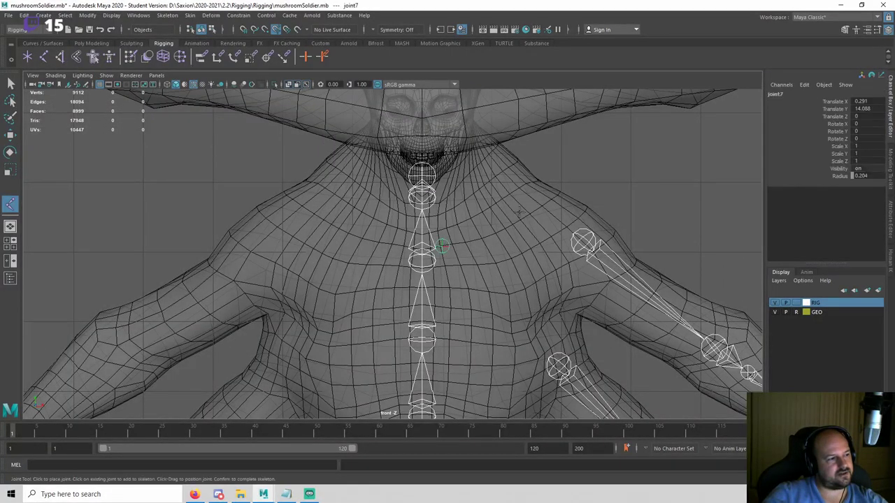
click(558, 196)
key(Return)
In perspective, place the clavicle's root joint at the front of the chest near the centre, about Translate X 0.161 and Z 0.258.
key(space)
key(space)
alt+drag(480, 212, 383, 191)
key(w)
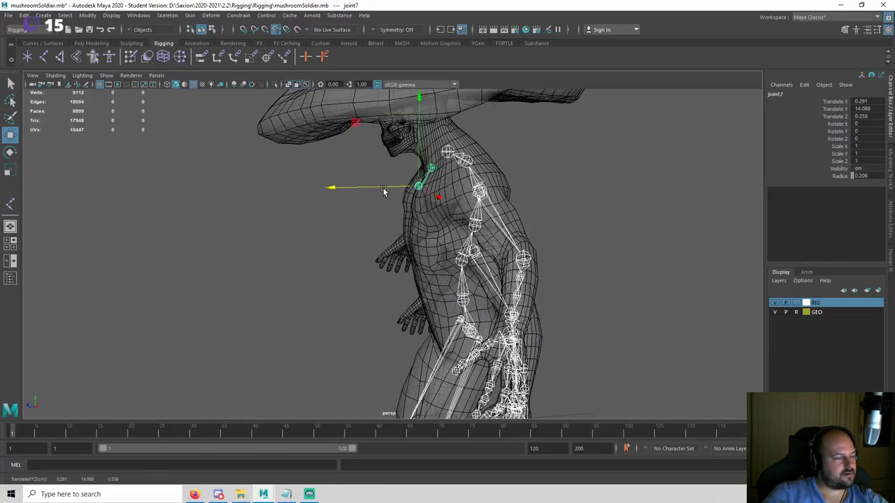
key(f)
alt+drag(382, 227, 464, 257)
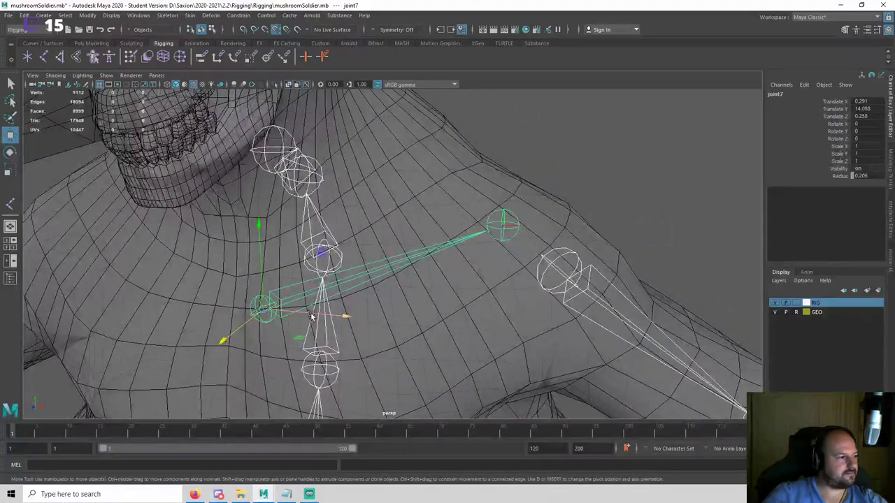
drag(310, 313, 278, 322)
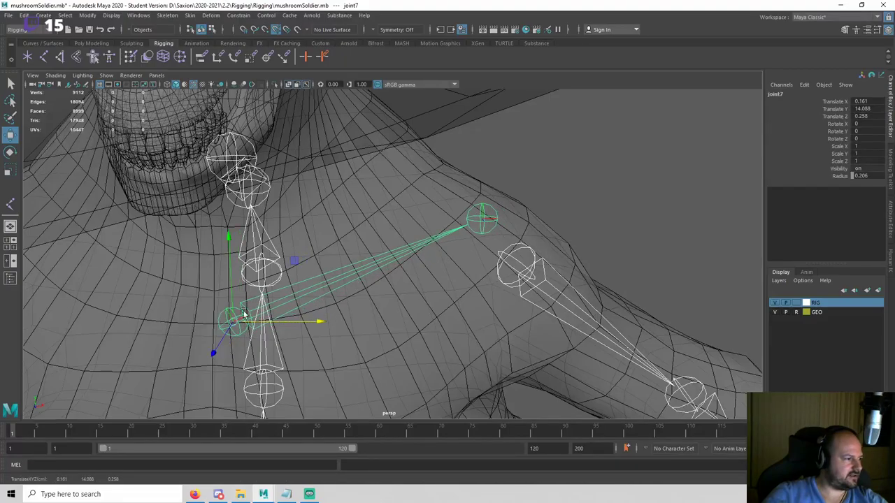
Check the clavicle's end joint from the side and adjust the chain's depth to about Translate Z 0.205 at the root.
alt+drag(213, 252, 320, 287)
click(422, 239)
click(434, 238)
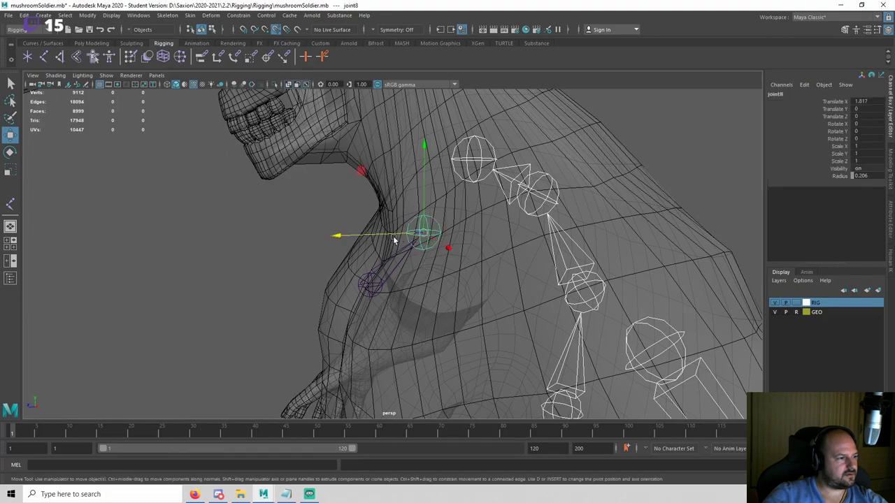
drag(362, 237, 593, 217)
key(q)
click(593, 222)
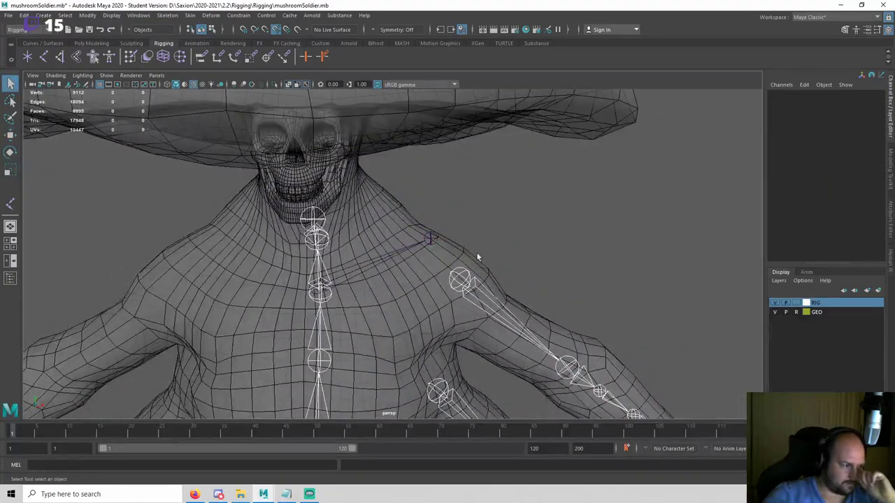
Rename the clavicle's root joint to JOINT_L_CLAVICLE.
scroll(448, 257, up, 3)
click(386, 262)
click(790, 95)
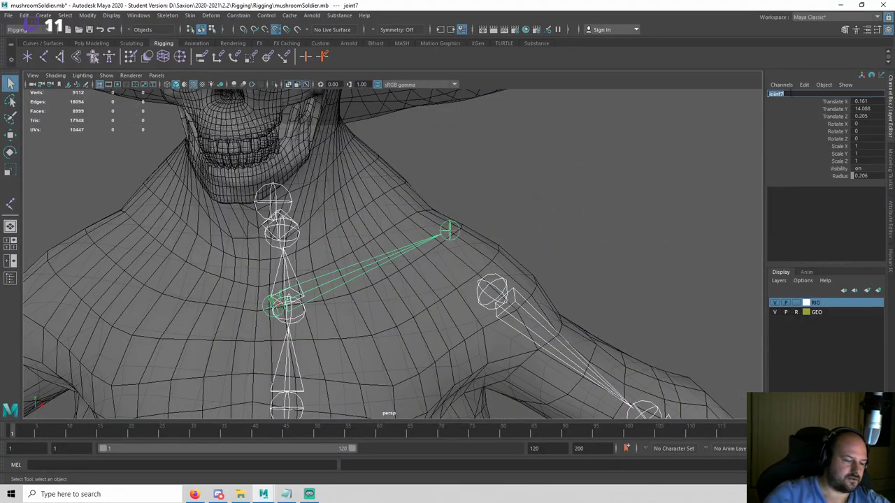
key(BackSpace)
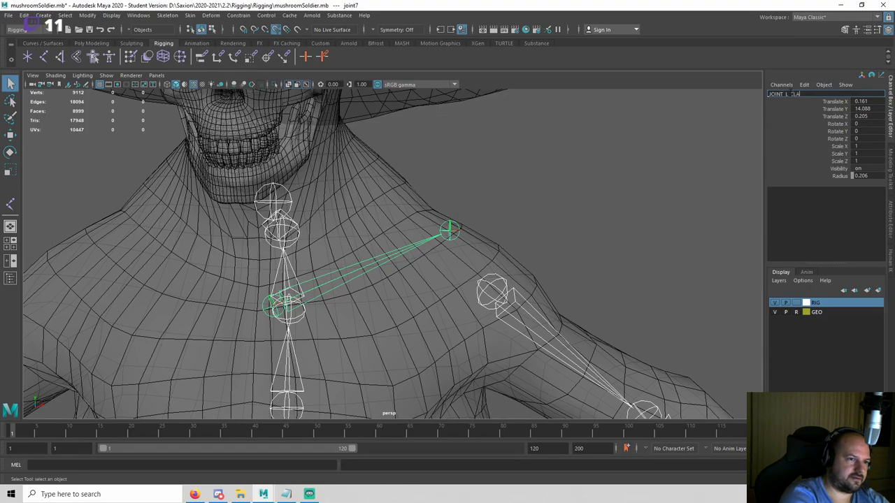
text(JOINT_L_CLAVICLE)
key(Return)
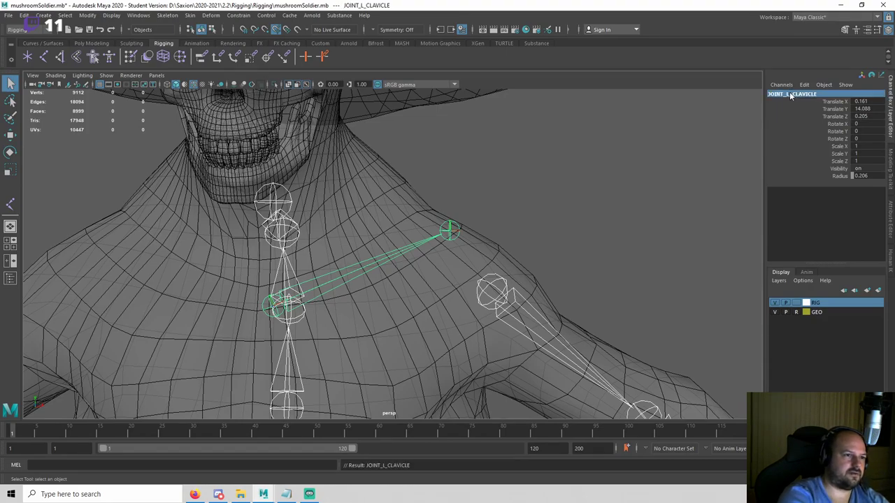
Save the scene and check how the clavicle joints sit between the upper spine and the left arm.
click(526, 226)
key(ctrl+s)
click(416, 246)
click(419, 243)
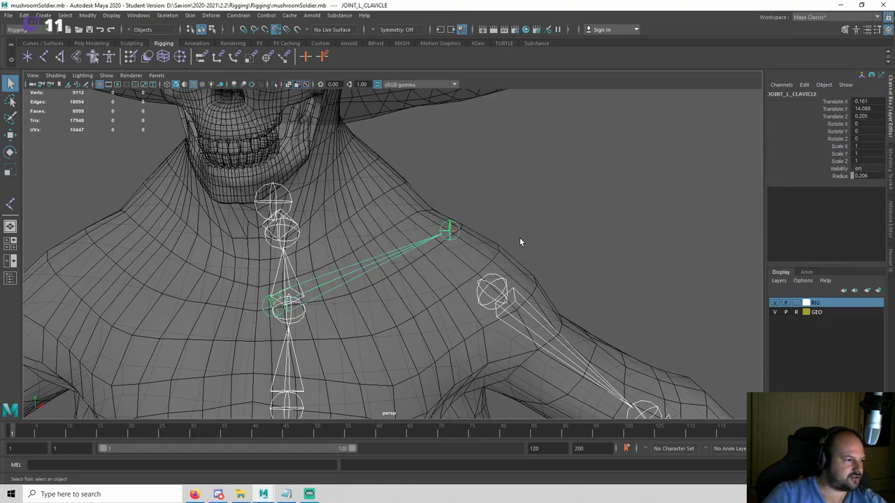
scroll(523, 240, down, 3)
click(529, 244)
key(ctrl+s)
click(443, 255)
alt+drag(377, 268, 405, 269)
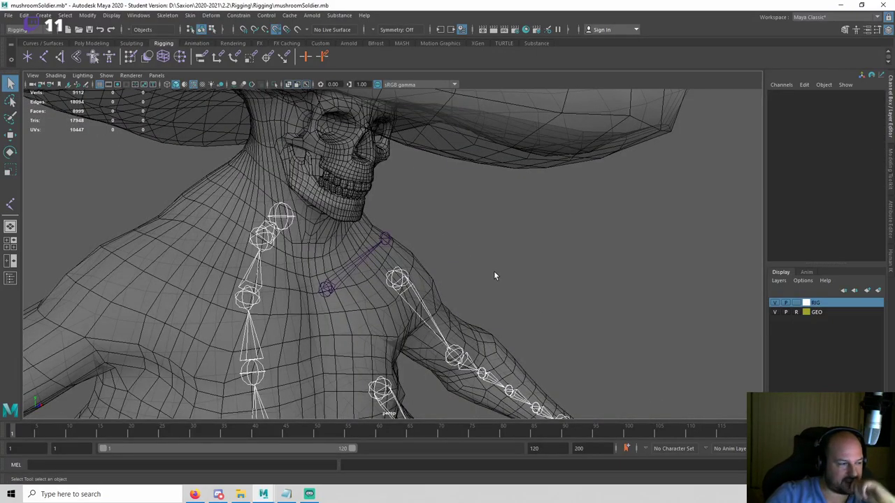
scroll(494, 274, down, 5)
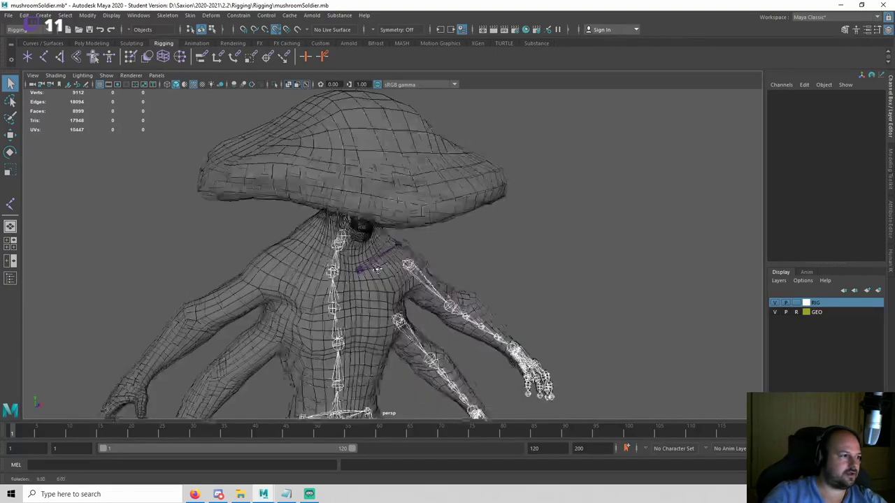
Parent JOINT_L_CLAVICLE to the spine joint directly below JOINT_SPLINE_5.
click(361, 267)
alt+drag(370, 271, 456, 271)
alt+right_drag(456, 271, 546, 250)
click(548, 250)
alt+drag(469, 262, 281, 291)
click(350, 276)
click(280, 292)
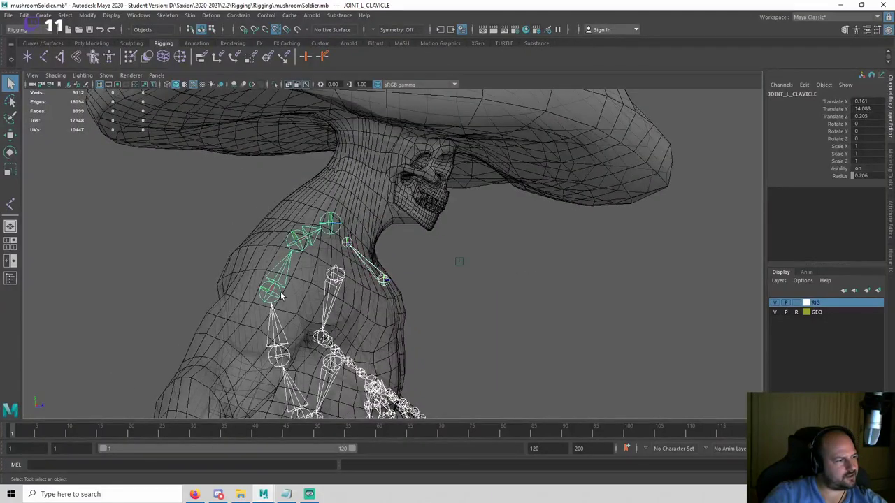
click(588, 292)
alt+drag(465, 294, 307, 279)
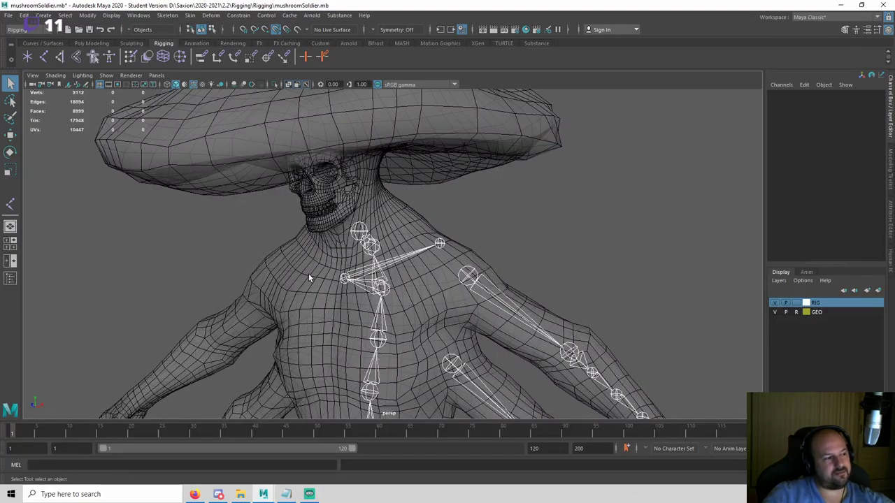
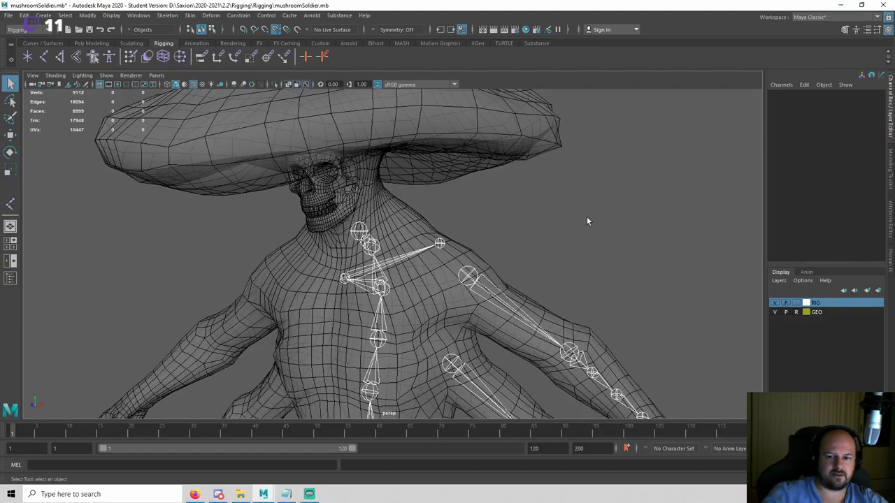
In the side view, move only the JOINT_SPLINE_5 pivot down and back, to about Translate X 0.833 and Y -0.019.
alt+drag(586, 221, 513, 222)
scroll(504, 252, down, 5)
scroll(465, 240, up, 5)
click(468, 216)
key(space)
key(f)
scroll(498, 235, down, 5)
scroll(510, 246, down, 4)
scroll(510, 247, up, 6)
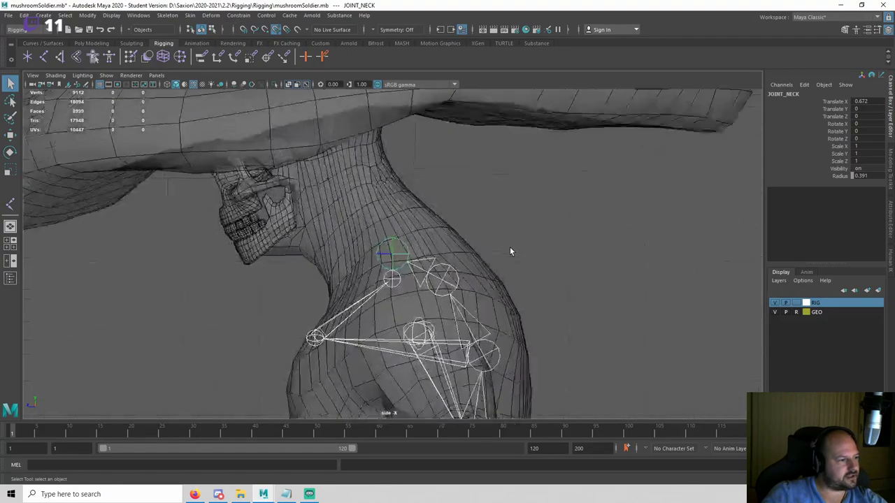
key(w)
click(457, 285)
key(d)
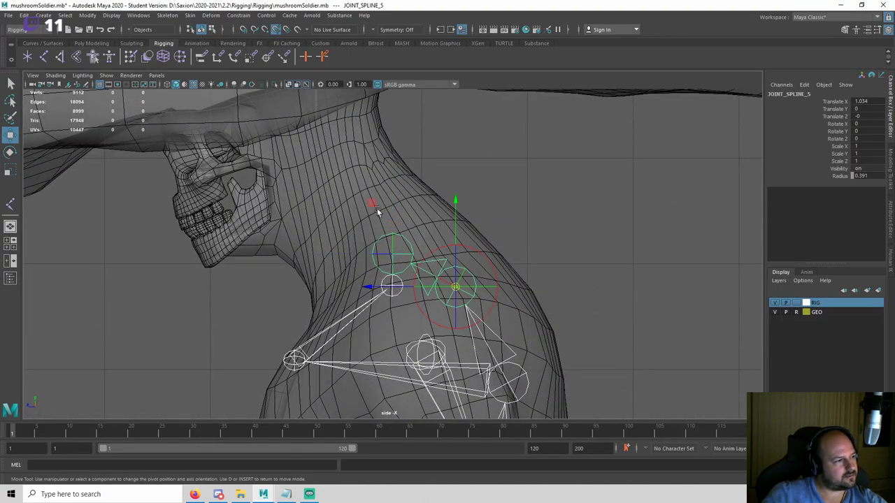
middle_drag(376, 209, 382, 222)
key(q)
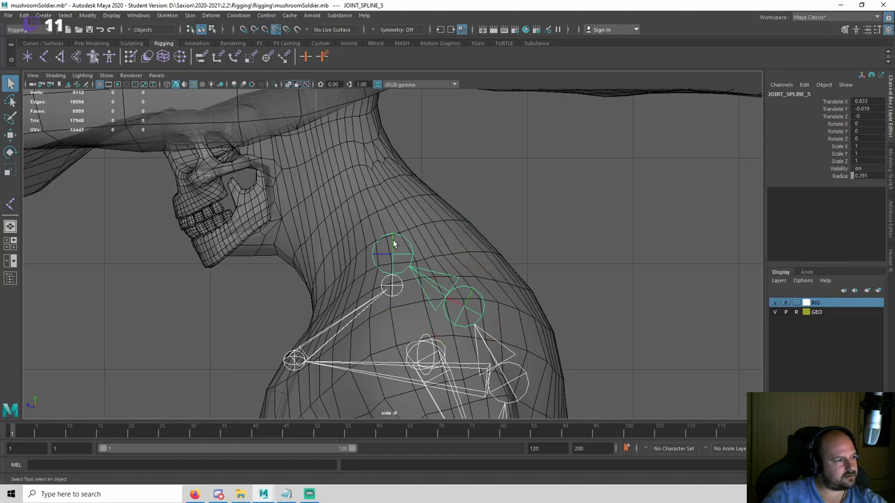
In the side view, extend the chain from JOINT_NECK with a new joint about 1.37 units away, just behind the skull.
click(524, 215)
alt+drag(505, 216, 419, 181)
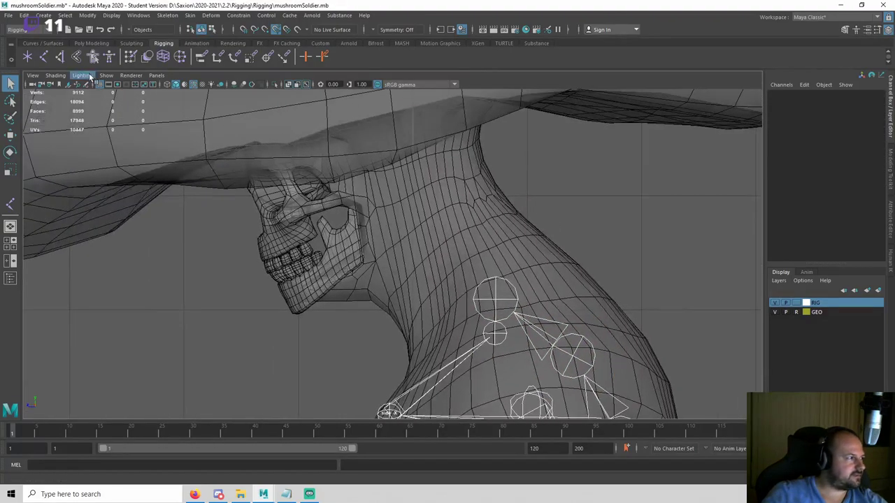
key(y)
click(494, 295)
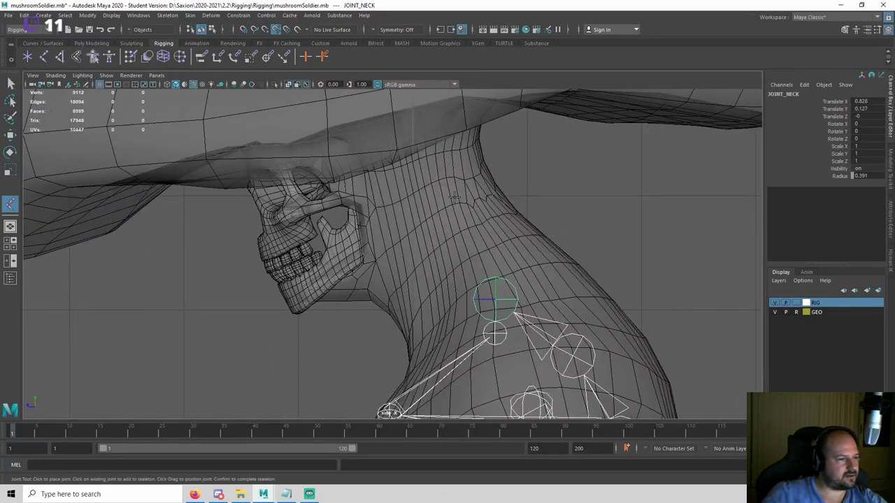
click(383, 187)
key(q)
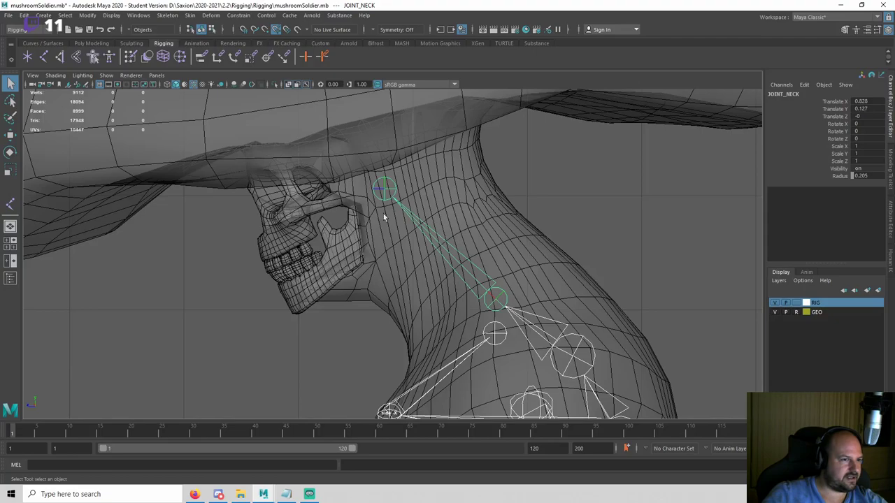
Move only the new head joint's pivot down and forward behind the jaw hinge, to about Translate X 1.368 and Y -0.145.
scroll(399, 238, down, 5)
scroll(396, 262, up, 6)
key(w)
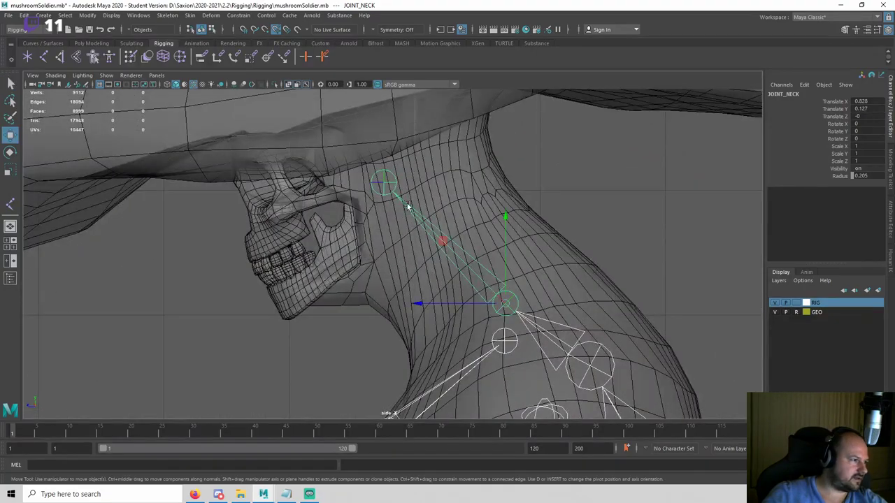
click(384, 185)
key(d)
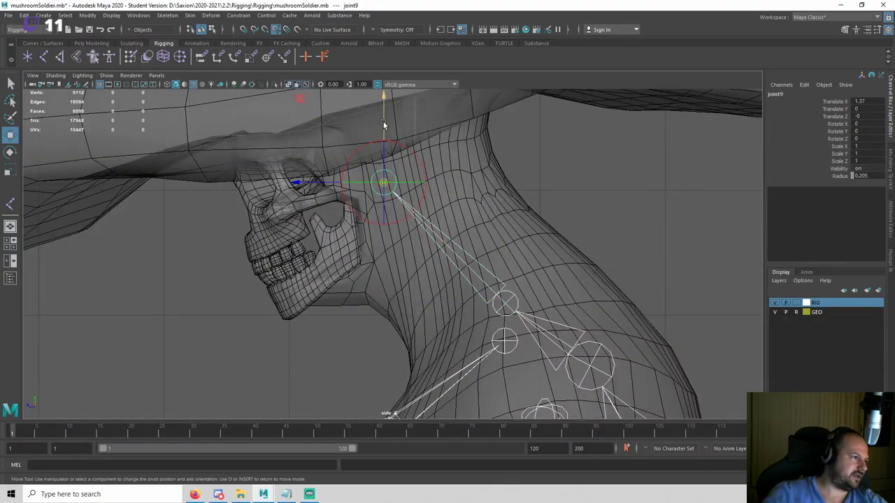
drag(383, 124, 383, 138)
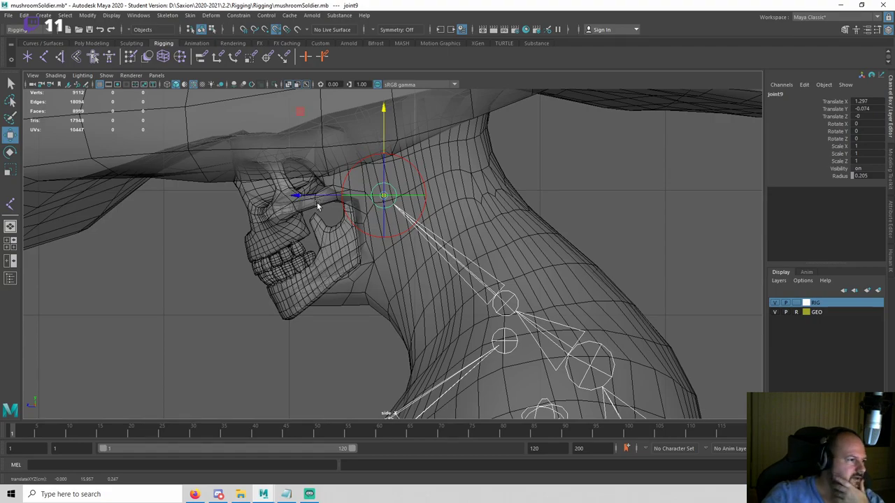
drag(316, 200, 310, 196)
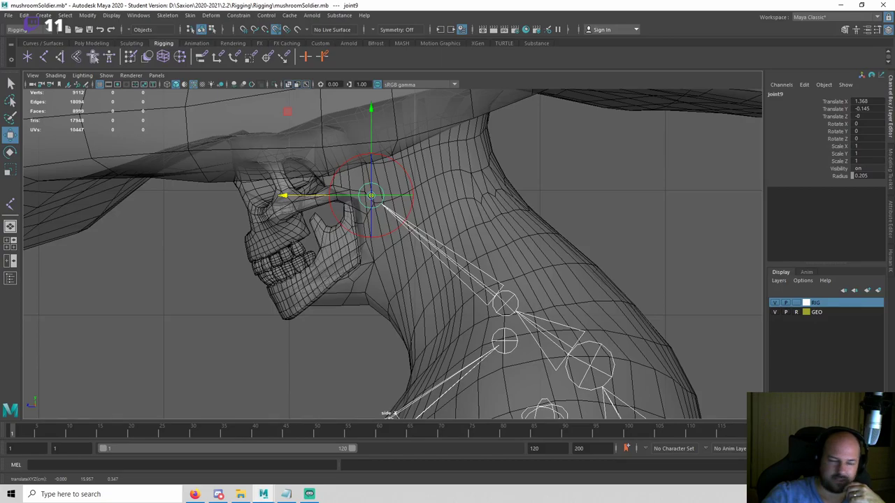
click(656, 223)
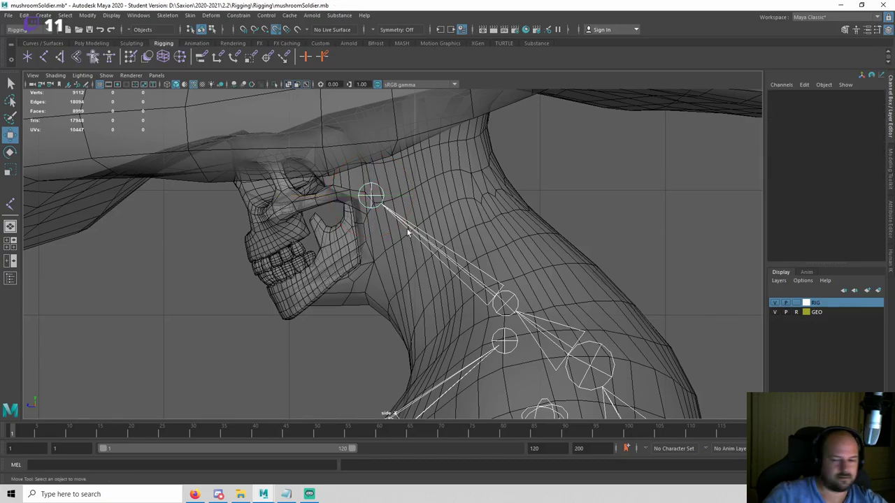
Add an end joint from the head joint up to the top of the mushroom cap, about 3.38 units long, and save the scene.
alt+middle_drag(433, 185, 545, 266)
click(43, 57)
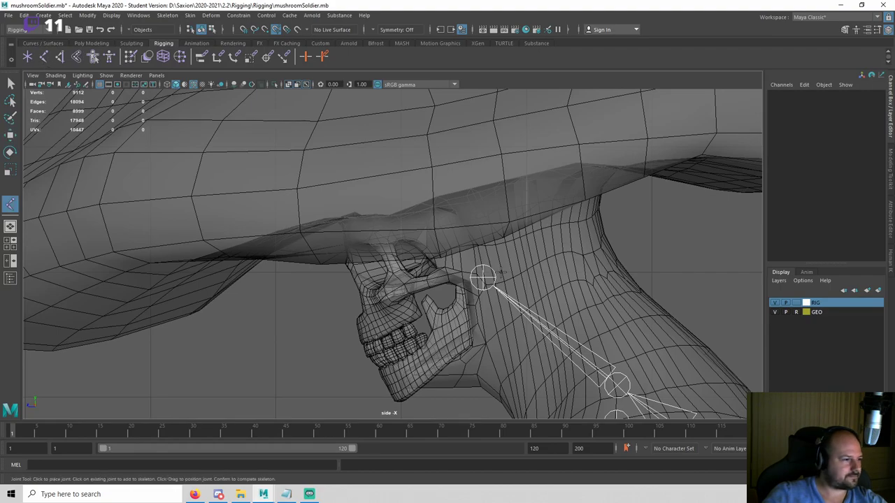
click(482, 278)
scroll(441, 200, down, 5)
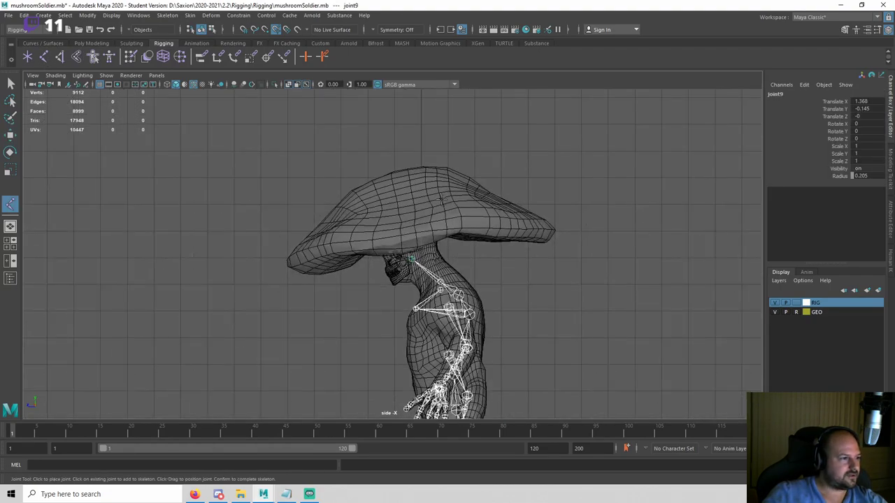
click(403, 168)
key(q)
scroll(538, 280, up, 3)
click(539, 281)
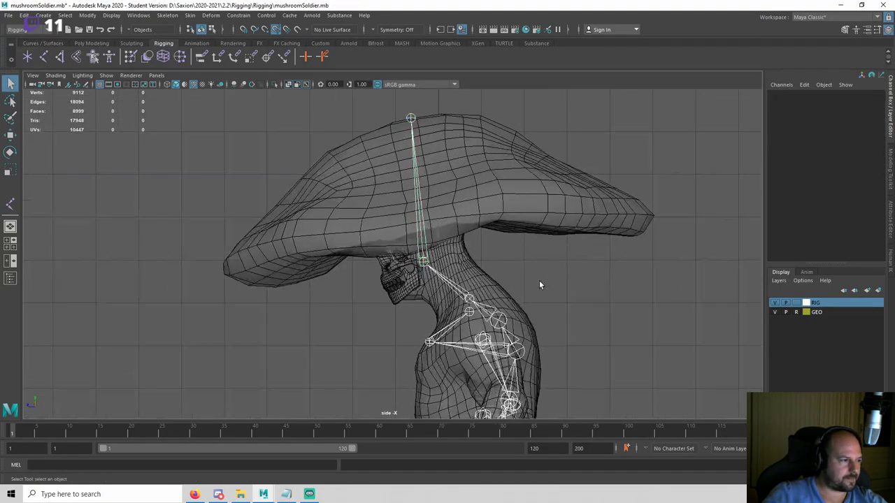
scroll(539, 280, up, 2)
key(ctrl+s)
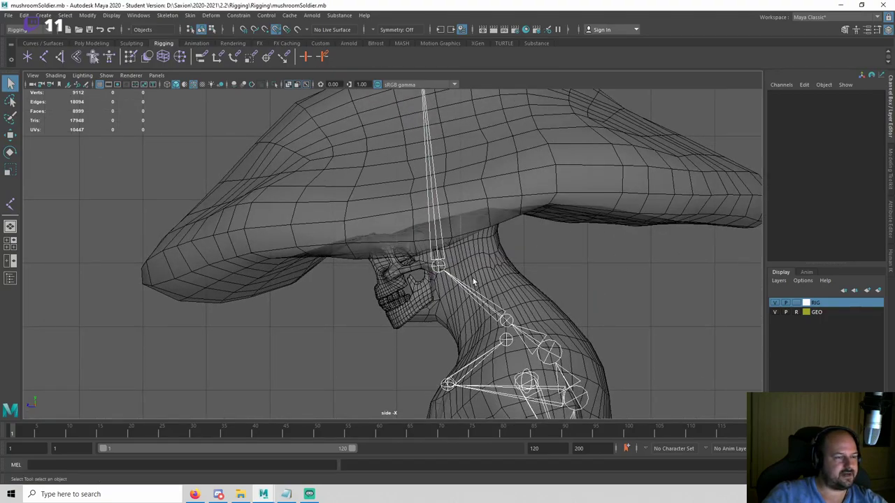
Rename the joint behind the skull to JOINT_HEAD.
click(457, 282)
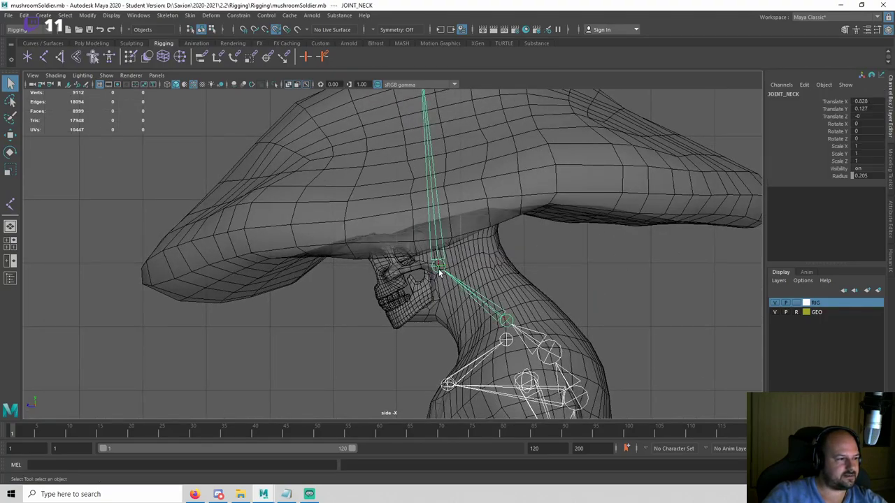
click(779, 93)
text(JOINT_H)
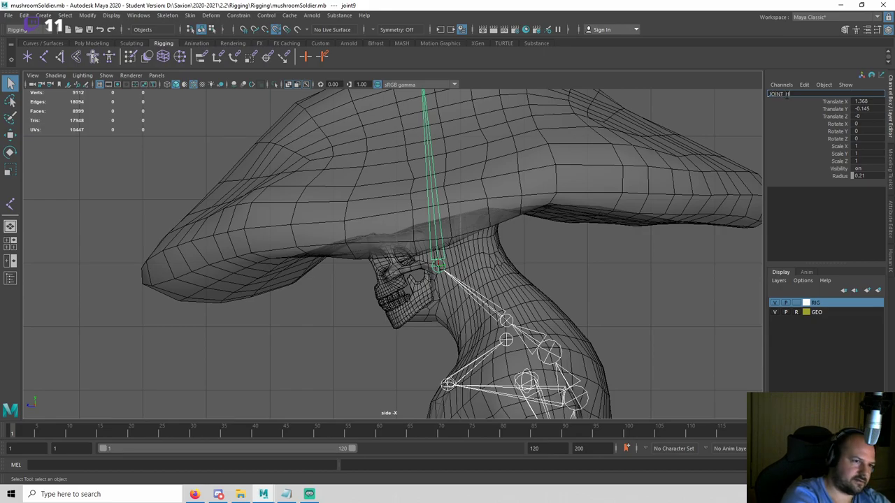
text(EAD)
key(Return)
key(f)
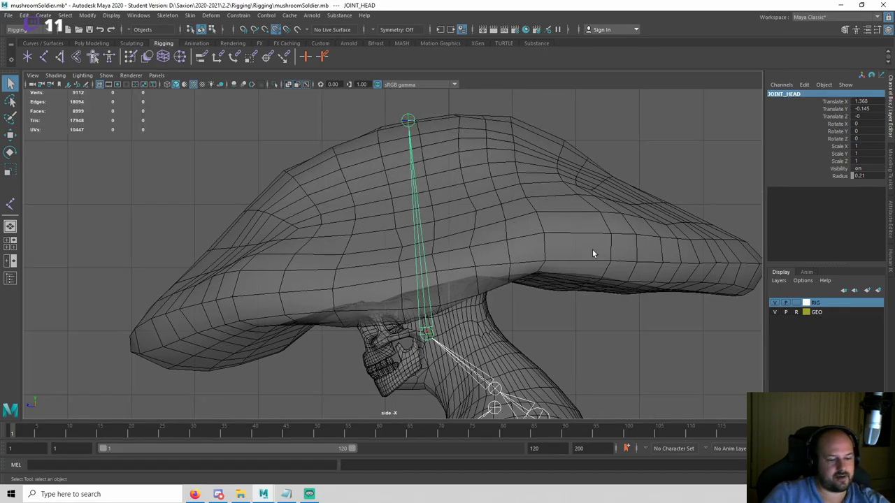
Rename the end joint at the top of the mushroom cap to JOINT_HEAD_NUB and save the scene.
key(Left)
click(415, 123)
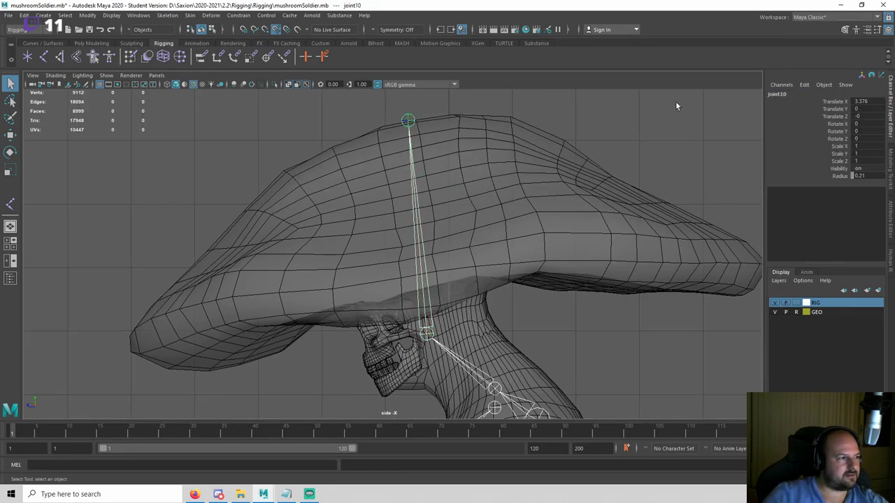
click(798, 93)
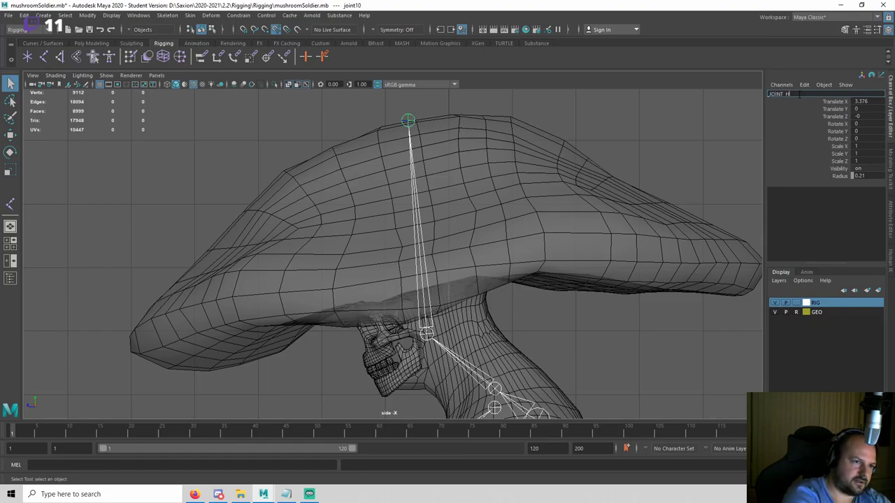
key(Return)
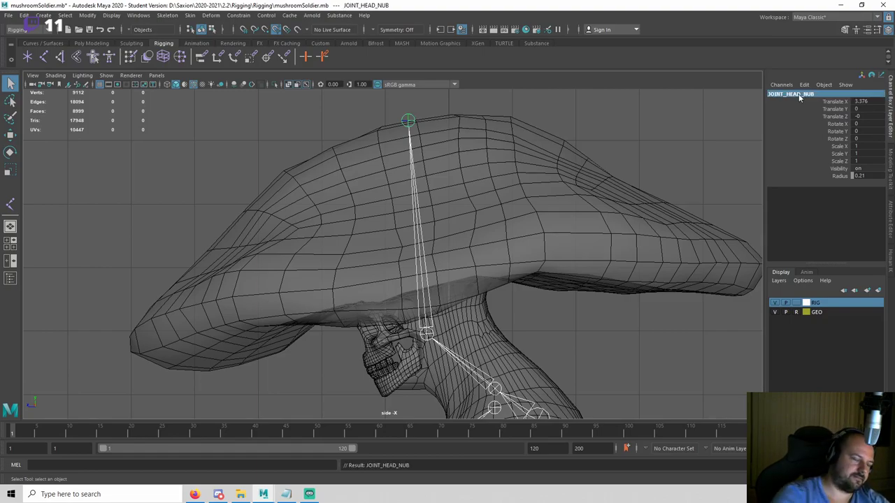
click(636, 123)
key(ctrl+s)
key(Return)
Try adding a jaw joint running straight from JOINT_HEAD to the tip of the chin.
alt+middle_drag(427, 321, 443, 228)
scroll(523, 253, up, 8)
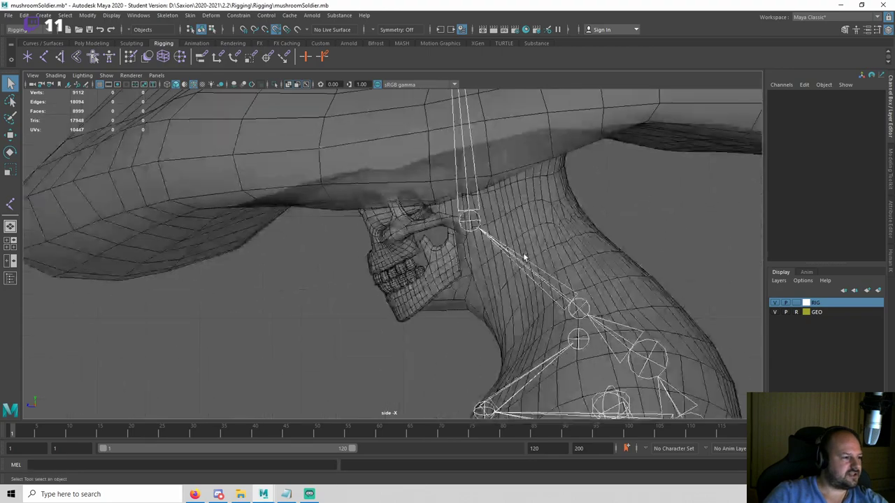
key(y)
scroll(643, 279, up, 3)
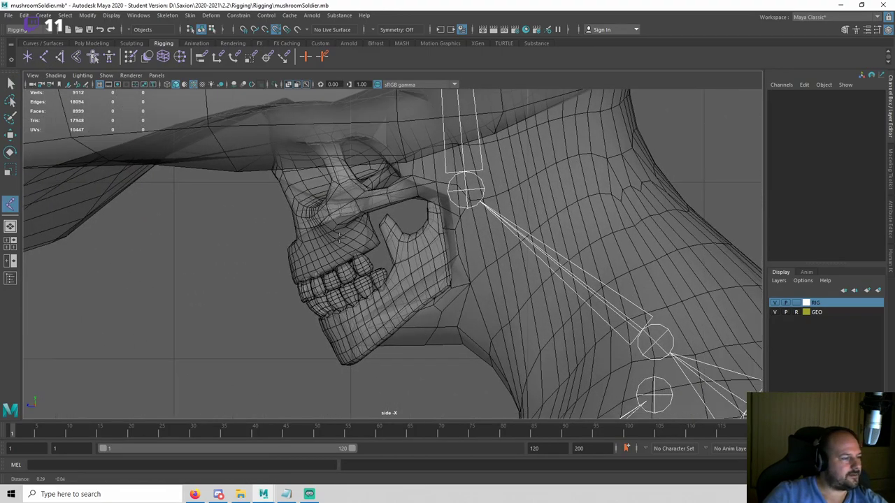
click(482, 165)
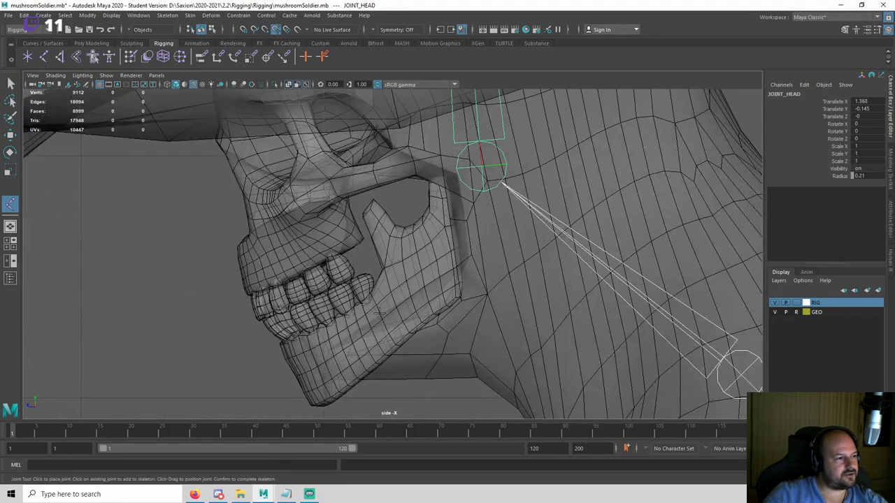
click(317, 402)
key(q)
scroll(341, 318, down, 6)
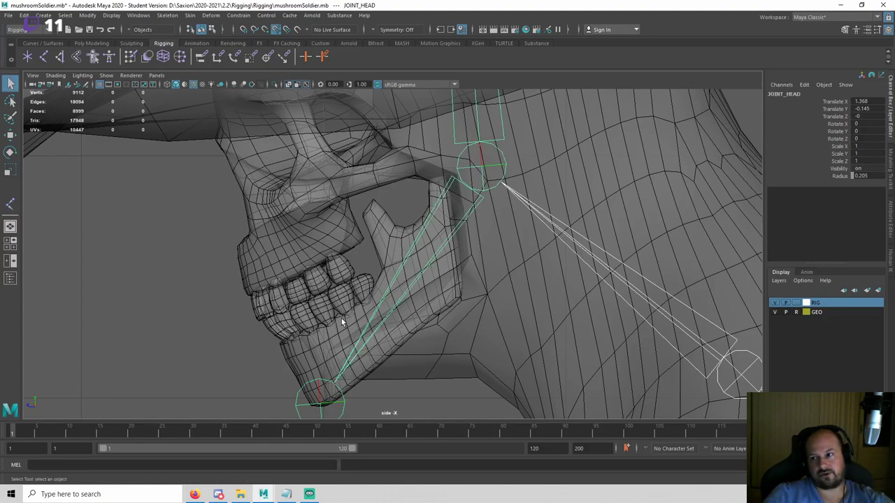
Test-rotate JOINT_HEAD about Z by about 17.8 degrees, and undo both the rotation and the chin joint.
scroll(409, 262, up, 3)
key(e)
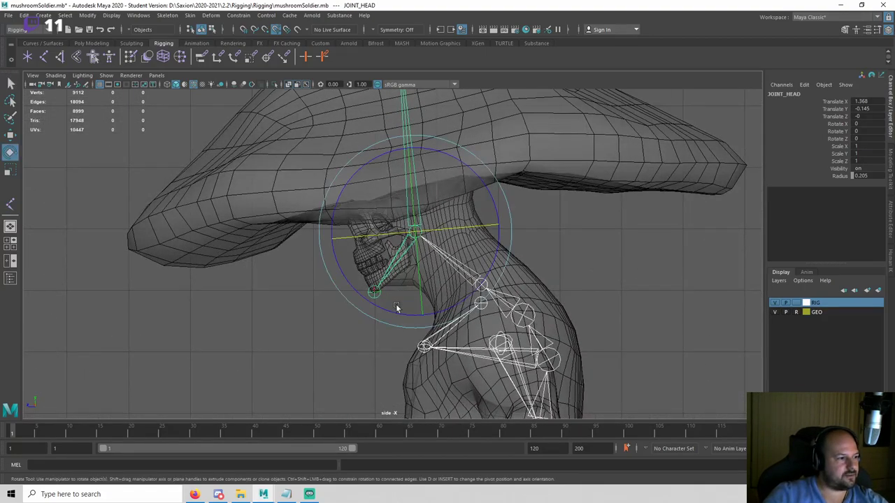
drag(395, 307, 338, 305)
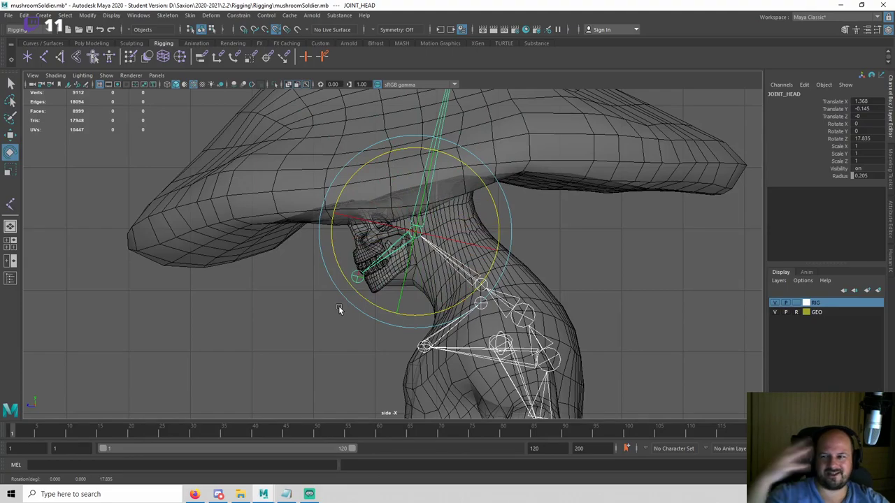
key(ctrl+z)
scroll(259, 341, up, 2)
key(q)
key(ctrl+z)
key(ctrl+z)
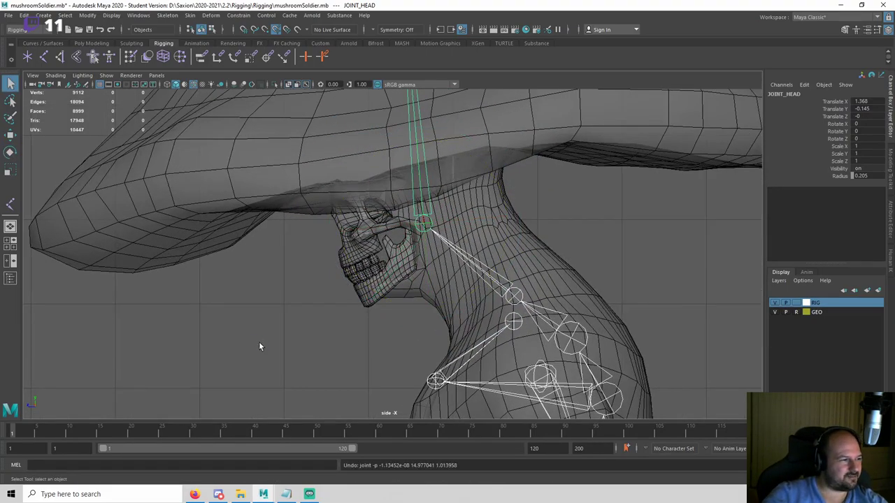
Save the scene and build a two-joint jaw chain from JOINT_HEAD, placed at the jaw hinge and the tip of the chin.
click(258, 342)
scroll(258, 342, up, 2)
key(ctrl+s)
key(Return)
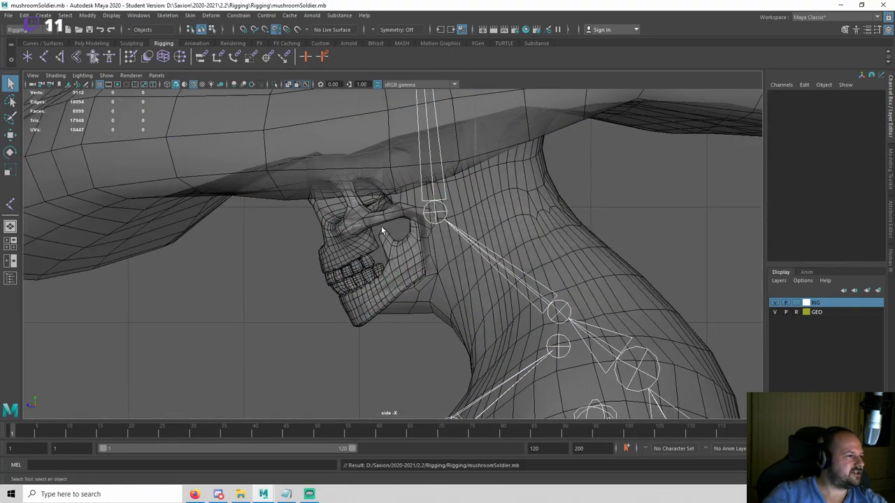
scroll(381, 225, up, 3)
click(460, 185)
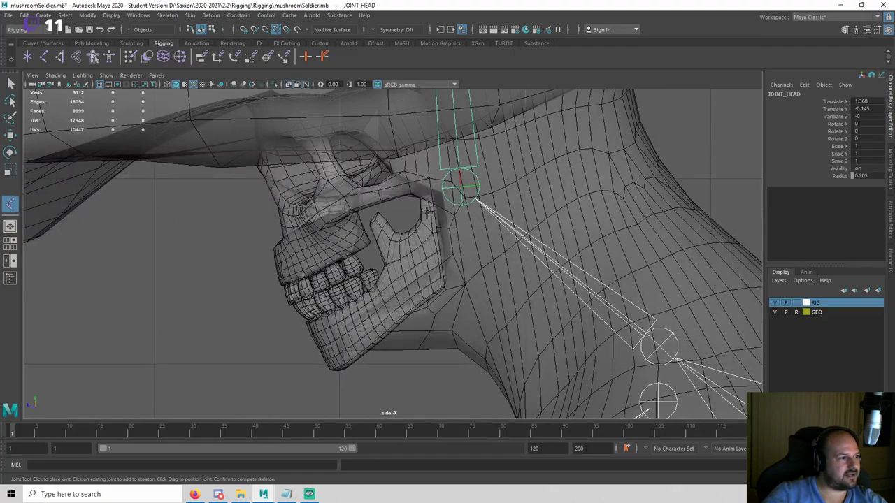
click(427, 215)
click(334, 370)
key(q)
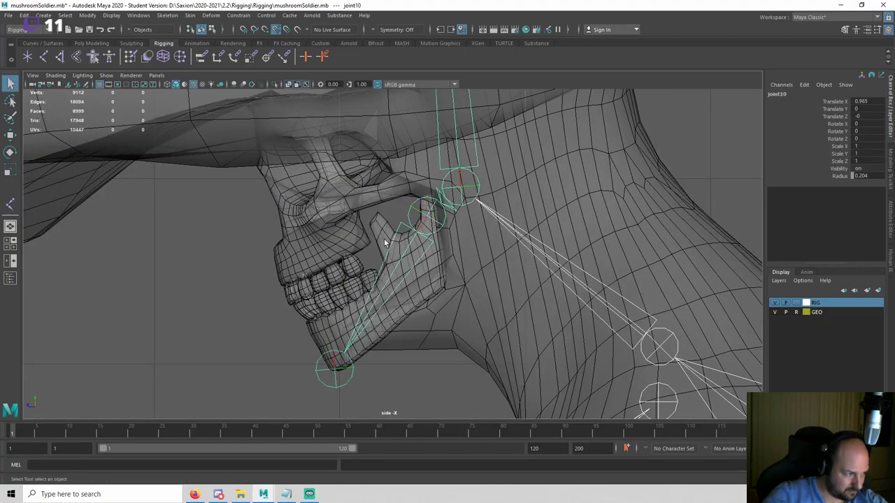
Test-rotate the jaw chain from its hinge joint and undo the rotation.
key(e)
drag(478, 271, 384, 297)
key(ctrl+z)
key(ctrl+z)
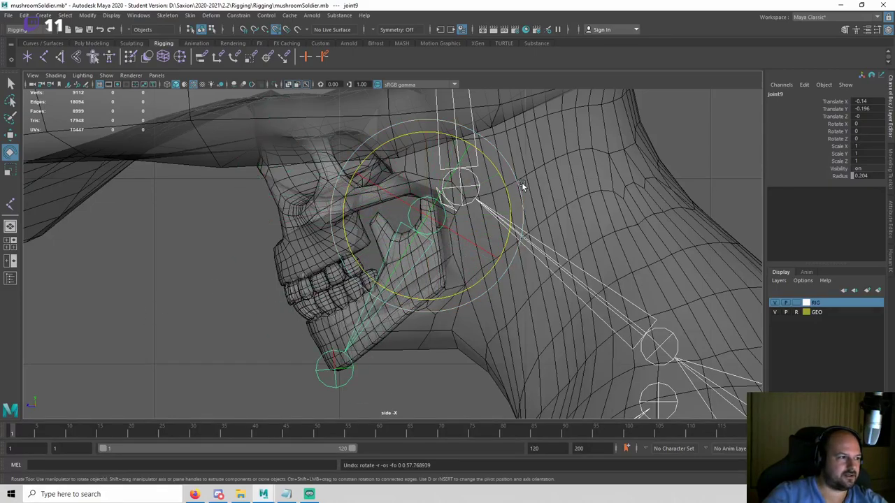
Rename the jaw hinge joint to JOINT_JAW.
key(q)
click(788, 93)
text(JO)
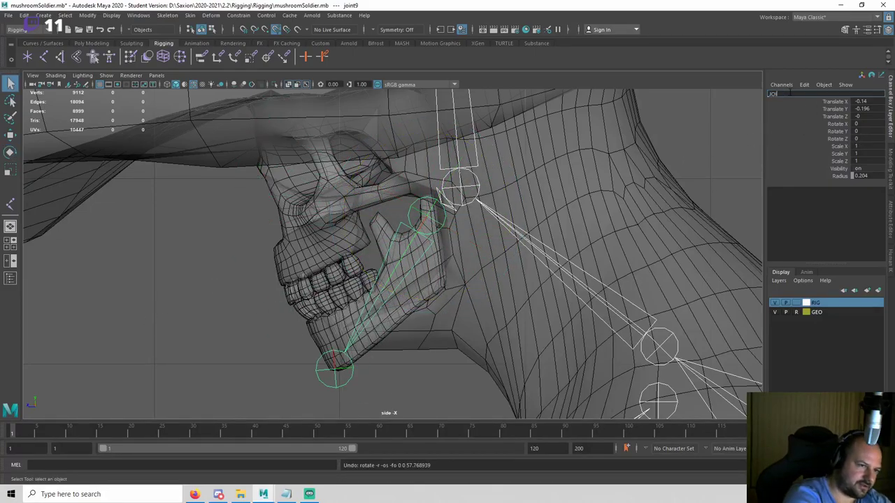
text(INT_JA)
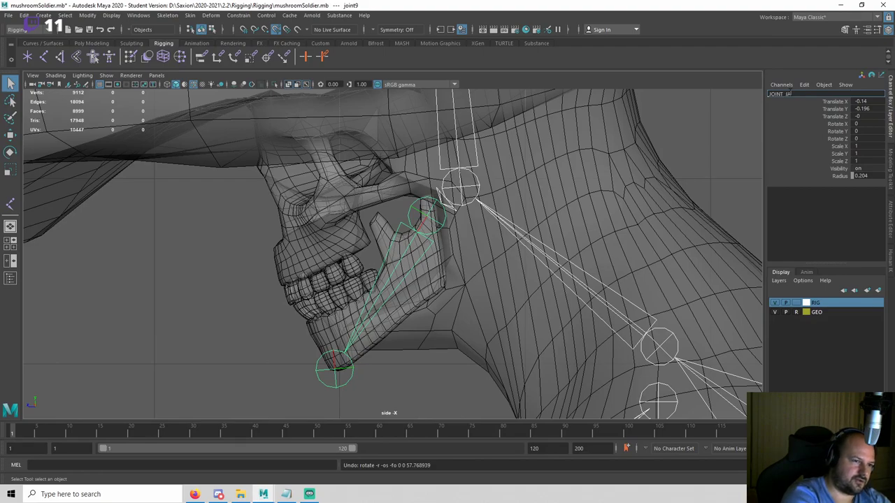
text(W)
key(Return)
Rename the joint at the tip of the chin to JOINT_JAW_NUB and save the scene.
key(Down)
click(790, 93)
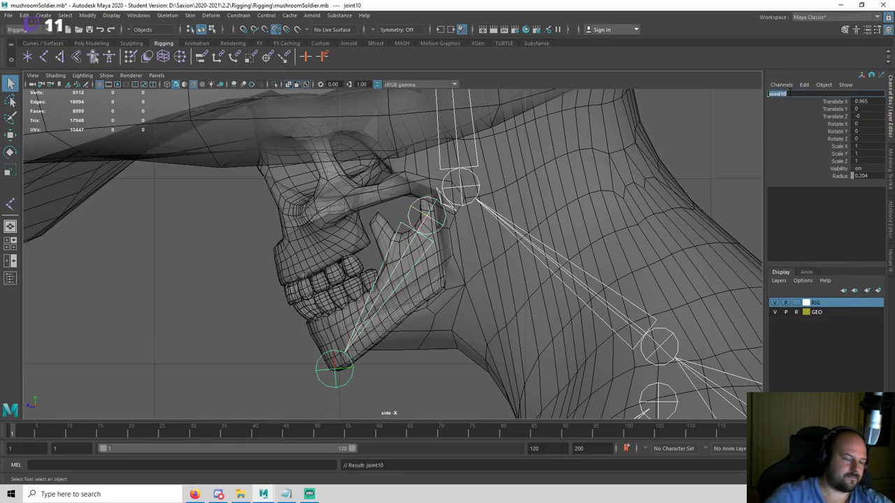
key(BackSpace)
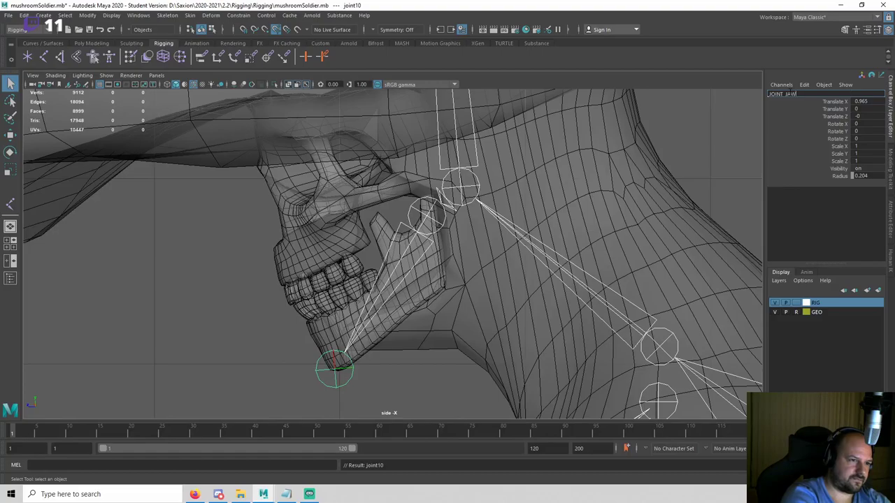
text(JOINT_JAW_NUB)
key(Return)
key(a)
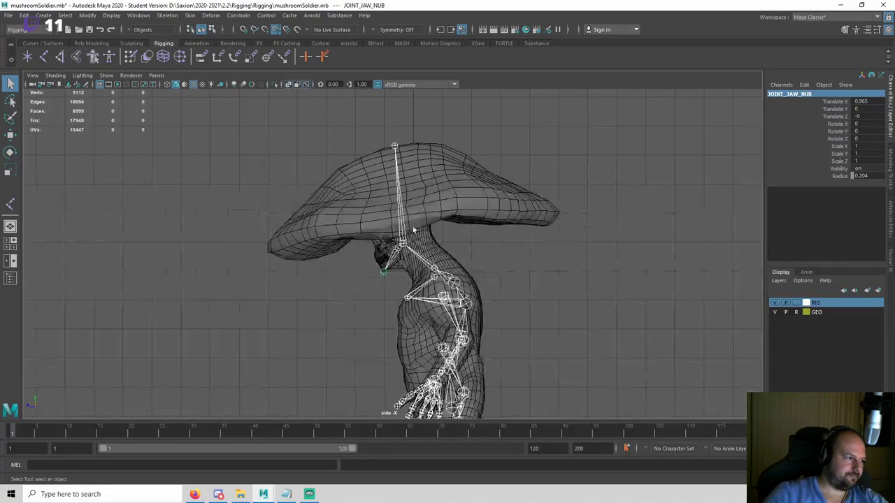
key(ctrl+s)
Switch to the perspective view and examine how the lower left arm chain sits relative to the spine and torso.
click(501, 255)
key(space)
alt+drag(470, 251, 551, 265)
scroll(549, 267, down, 6)
alt+drag(489, 287, 439, 203)
scroll(353, 334, up, 3)
alt+middle_drag(411, 116, 444, 196)
scroll(439, 178, up, 4)
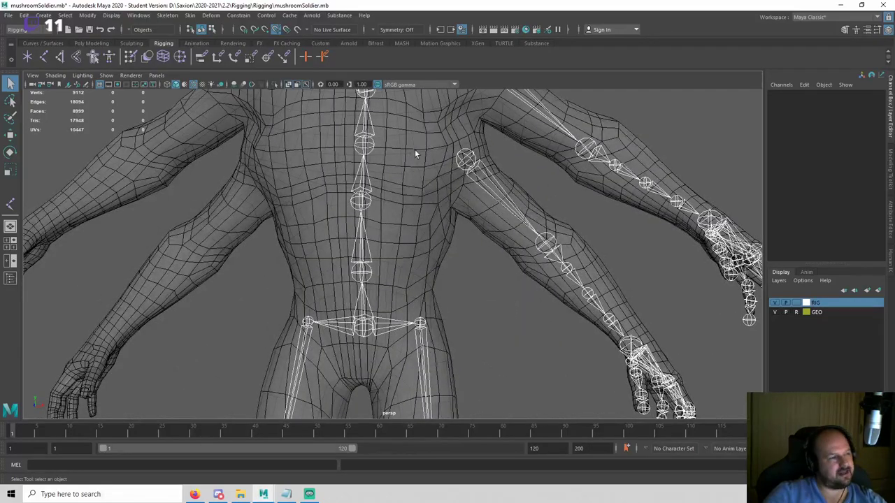
Examine how the two left arm chains sit relative to the spine and the left clavicle from several angles.
scroll(416, 150, down, 2)
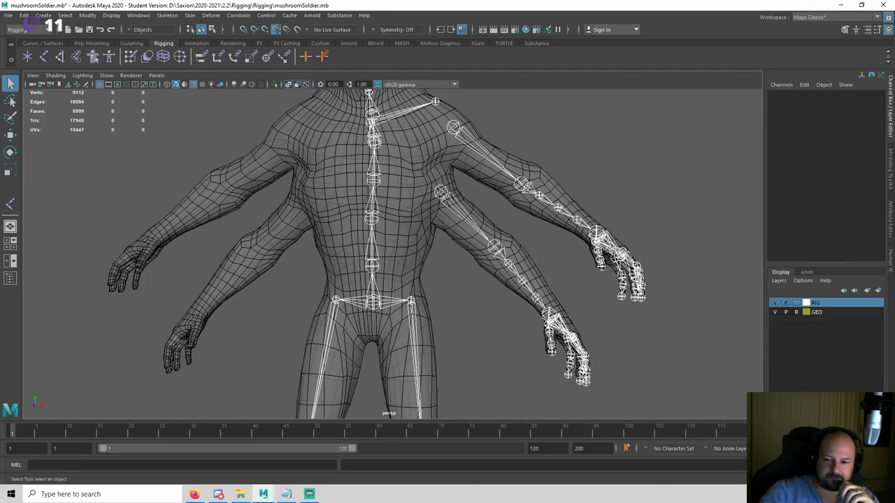
key(alt+Tab)
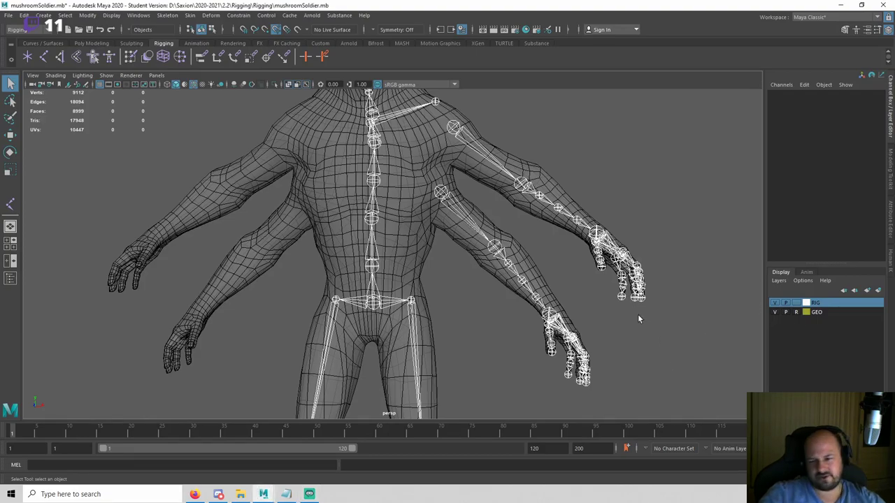
alt+drag(637, 314, 636, 312)
alt+drag(490, 266, 593, 276)
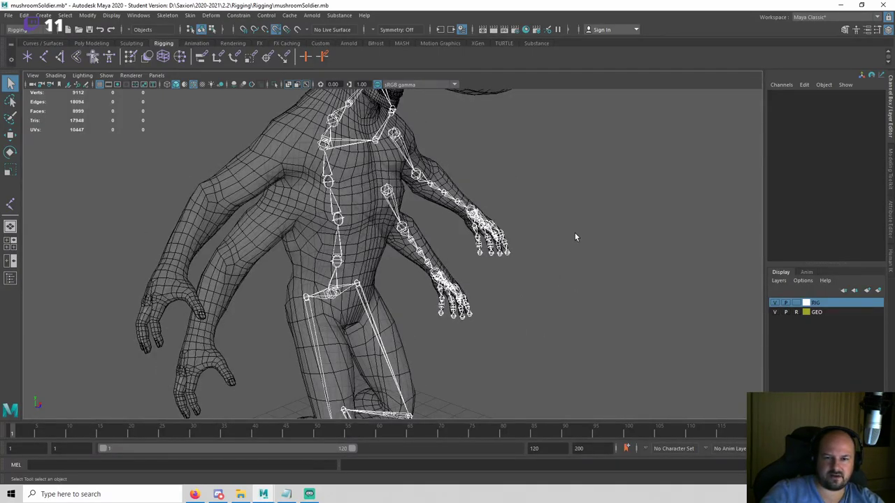
alt+drag(508, 232, 473, 222)
scroll(473, 222, up, 2)
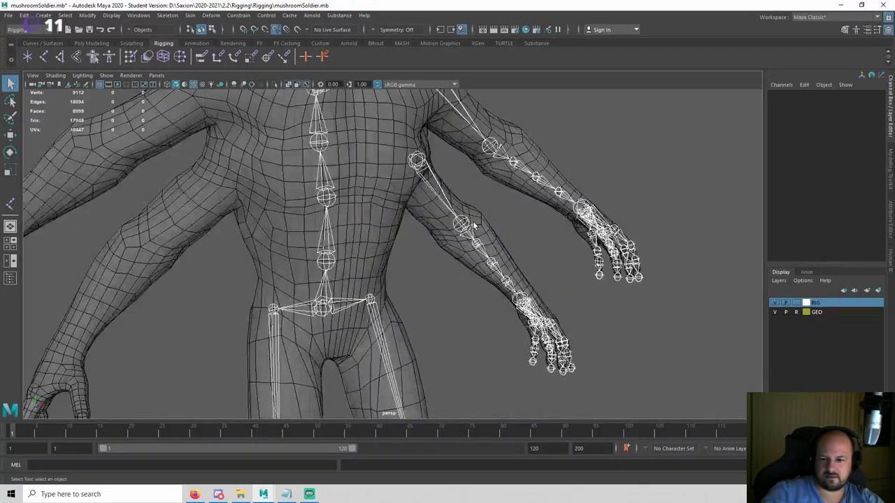
scroll(472, 222, up, 2)
alt+middle_drag(470, 222, 515, 337)
scroll(455, 250, up, 3)
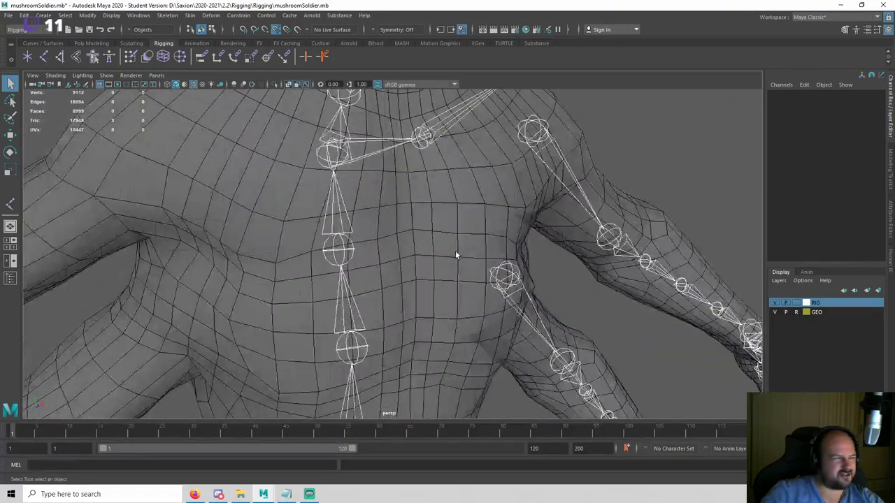
alt+drag(462, 254, 426, 180)
click(409, 129)
scroll(543, 186, down, 2)
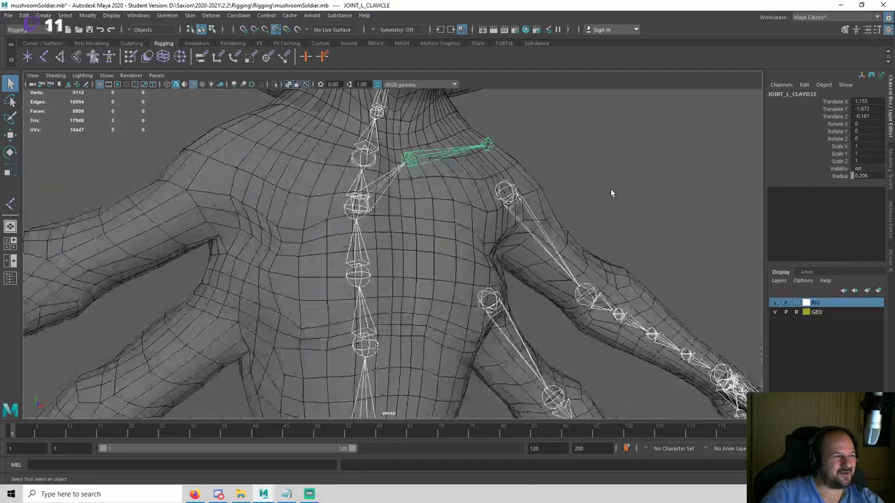
click(610, 188)
Rename the top joint of the right leg chain to JOINT_R_UpperLeg.
scroll(427, 313, down, 4)
alt+middle_drag(378, 386, 392, 251)
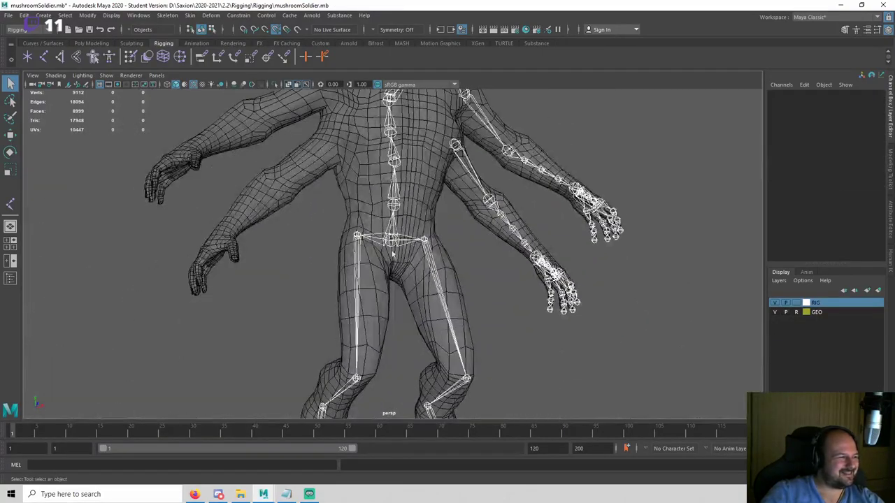
click(357, 284)
key(w)
double_click(791, 95)
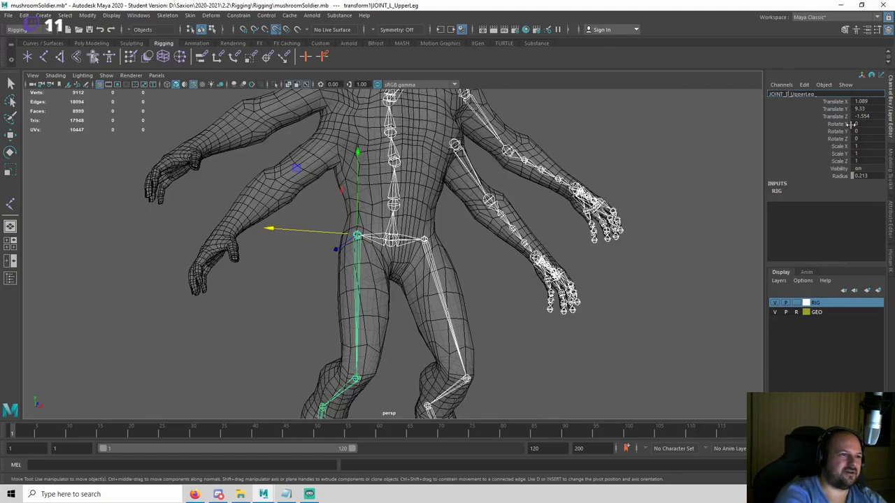
text(R)
key(Return)
Rename the next two joints down the right leg to JOINT_R_MiddleLeg and JOINT_R_LowerLeg.
key(q)
key(Down)
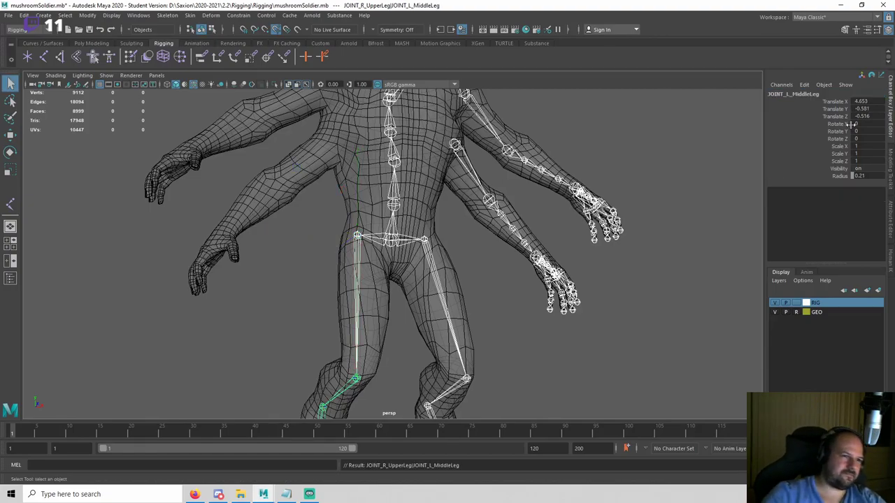
double_click(793, 94)
key(shift+Right)
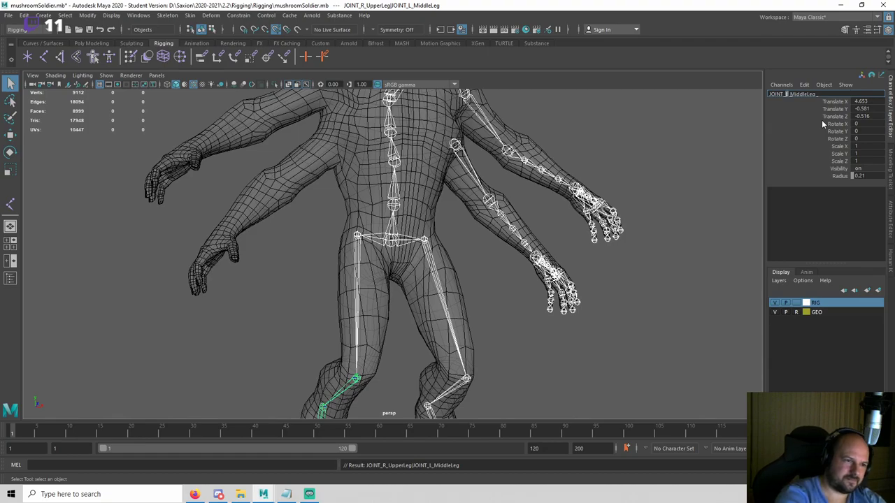
text(R)
key(Return)
key(Down)
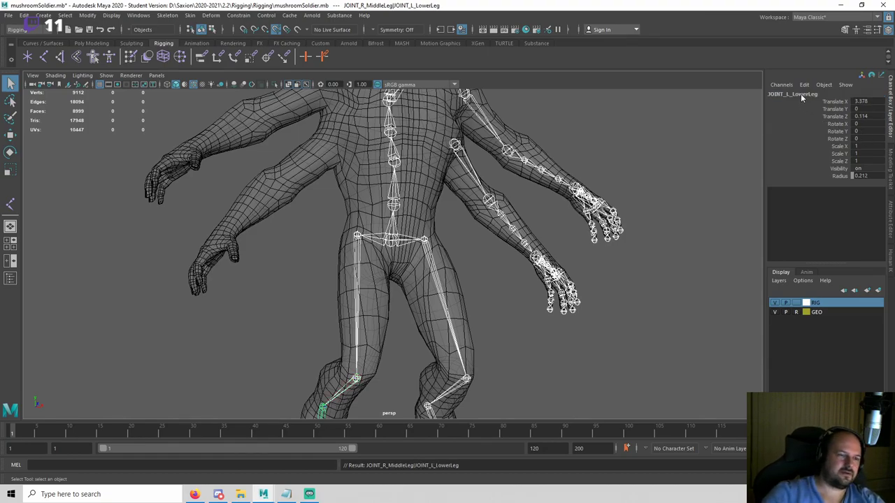
double_click(801, 94)
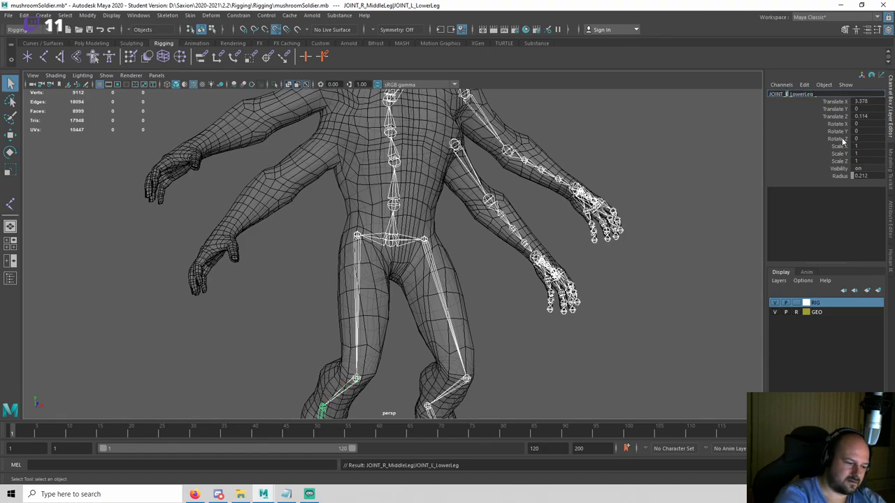
text(JOINT_R_LowerLeg)
key(Return)
Rename the right foot and toe joints to JOINT_R_Foot and JOINT_R_Toes.
key(Down)
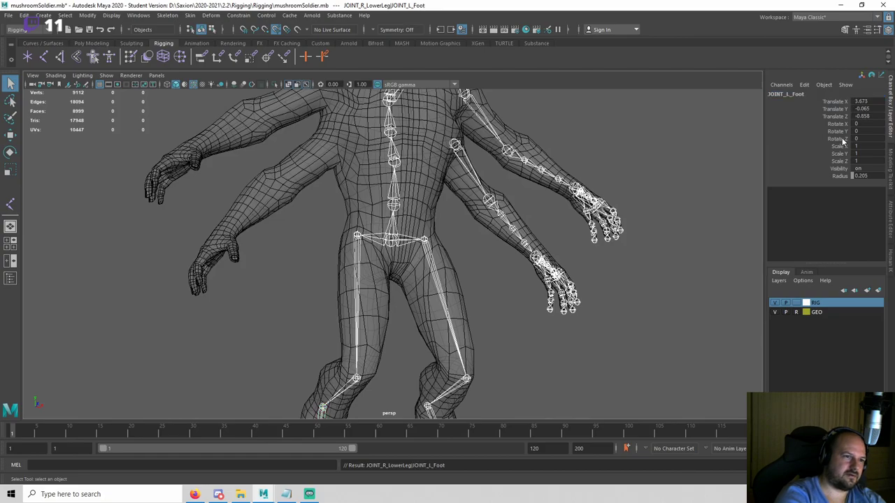
double_click(797, 94)
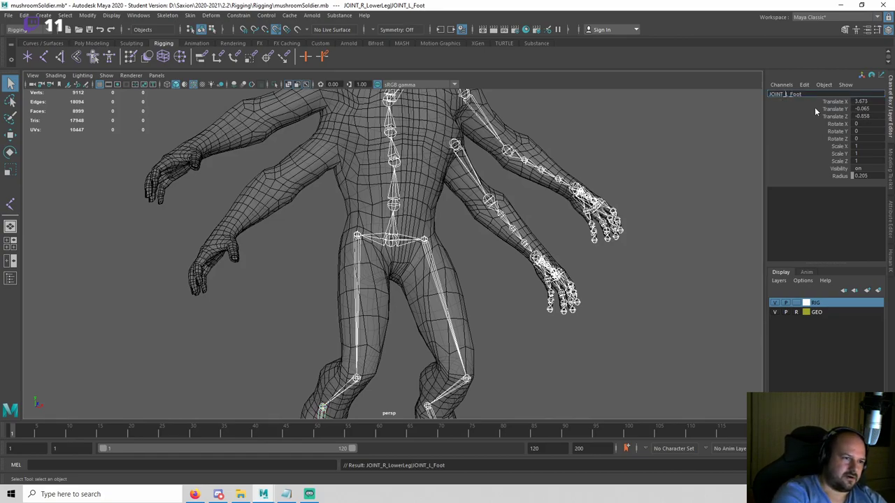
text(R)
key(Return)
key(Down)
double_click(784, 93)
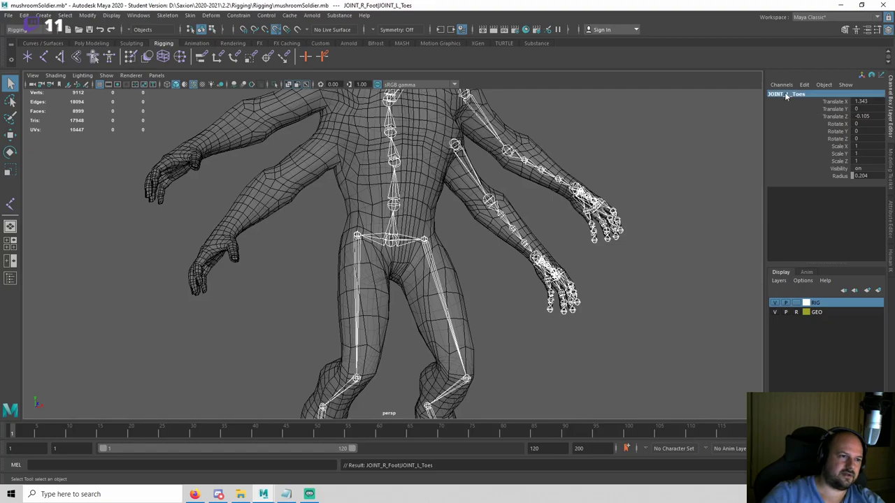
click(788, 94)
text(R)
key(Return)
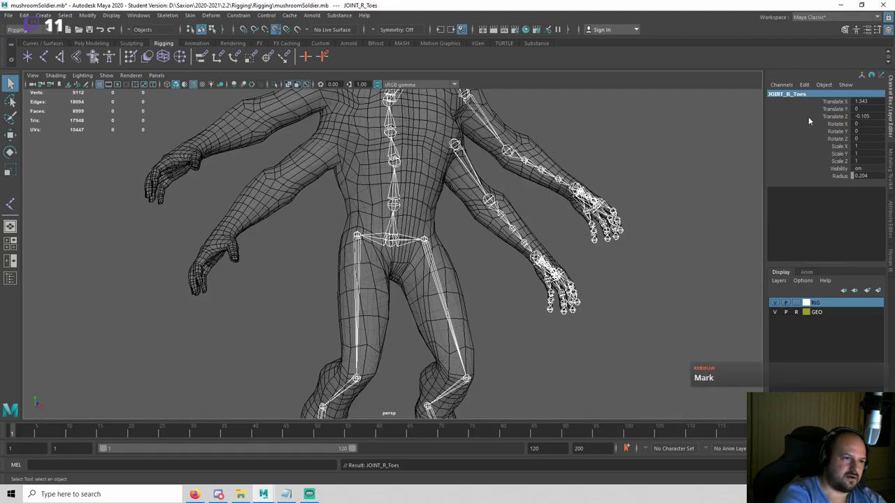
Rename the end joint of the right leg chain to JOINT_R_Foot_NUB and save the scene.
key(Down)
double_click(790, 94)
click(789, 94)
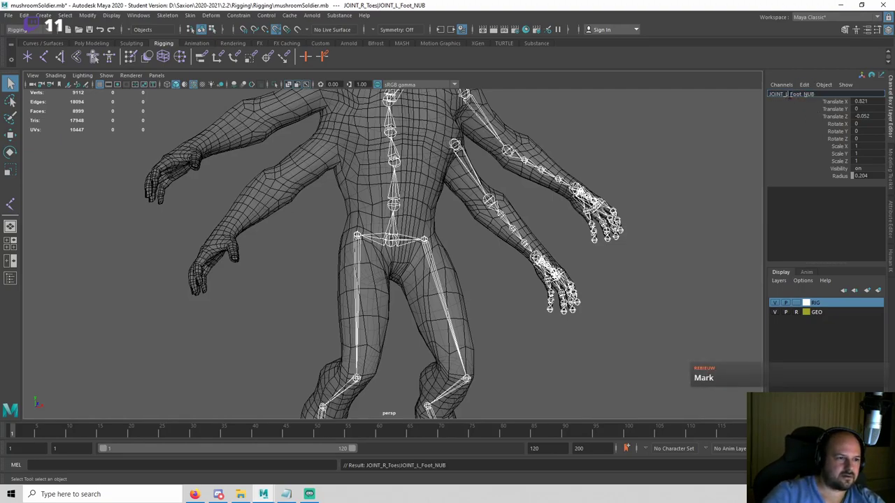
text(R)
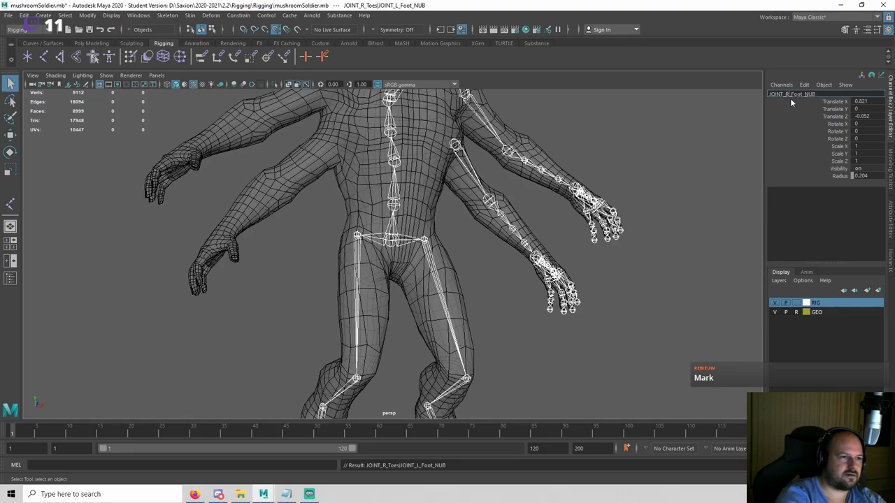
key(Return)
key(ctrl+s)
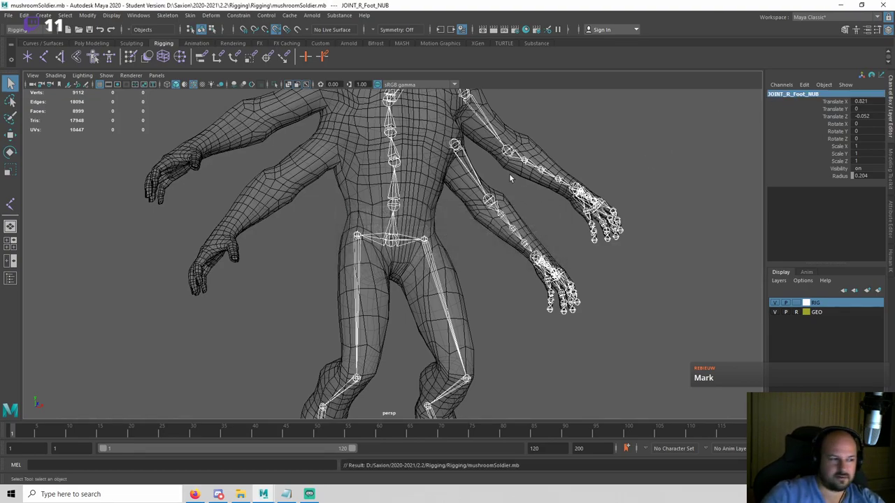
Inspect the unconnected starts of both left arm chains around the shoulder and torso in the perspective view.
click(600, 155)
alt+drag(600, 155, 529, 195)
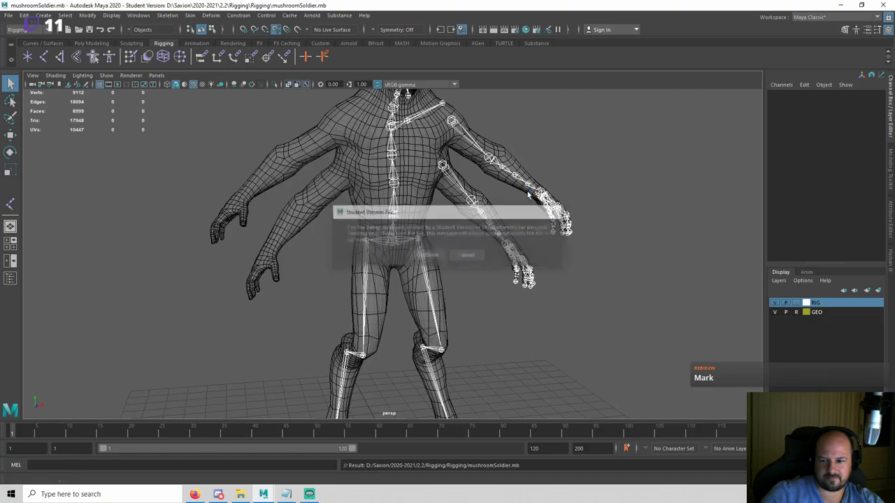
alt+middle_drag(484, 147, 492, 213)
alt+drag(520, 211, 493, 205)
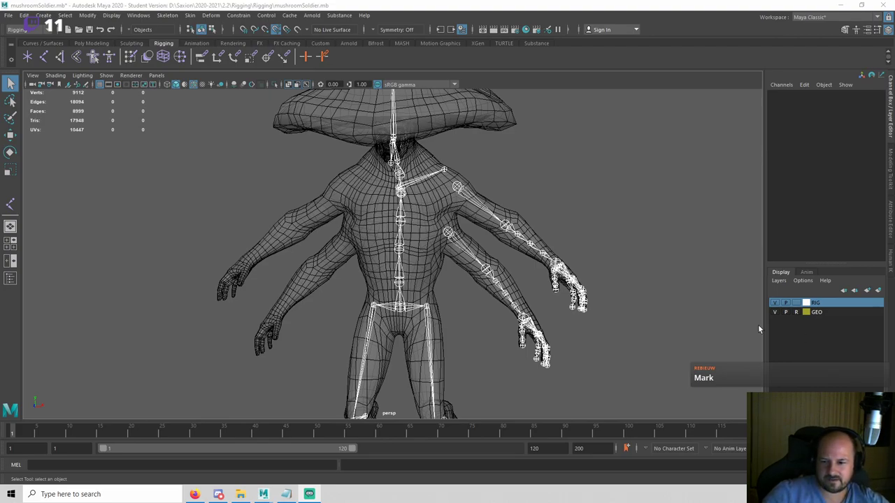
scroll(632, 232, up, 3)
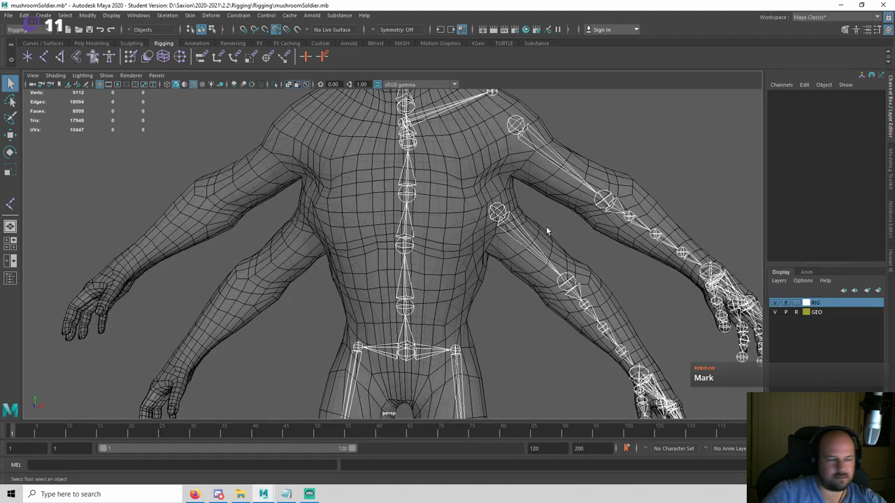
alt+drag(549, 232, 593, 232)
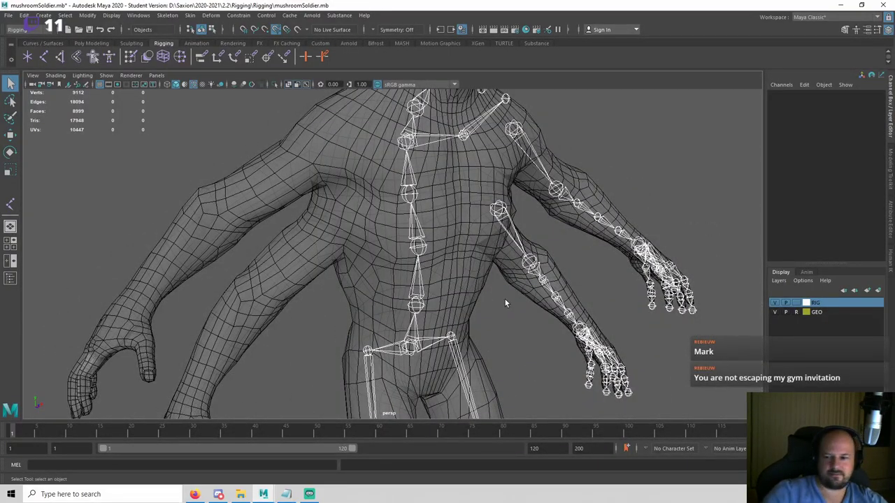
scroll(487, 274, down, 3)
alt+drag(493, 252, 494, 212)
scroll(499, 235, down, 3)
scroll(494, 211, up, 5)
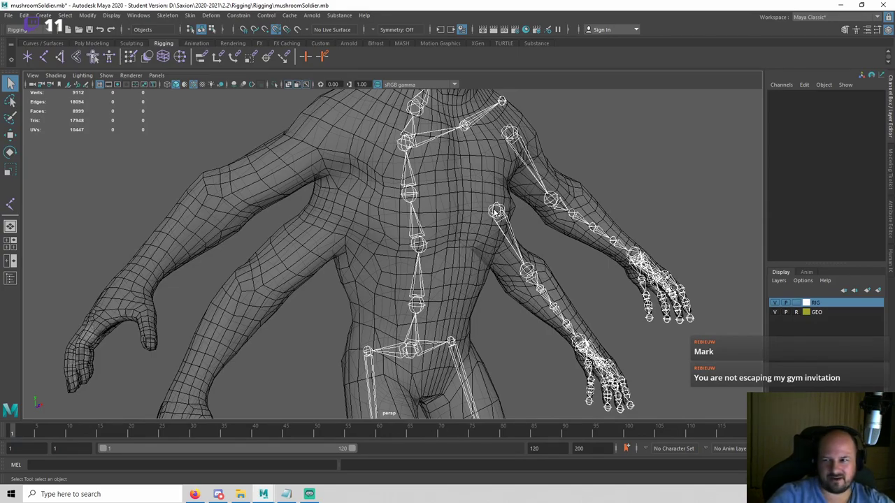
scroll(496, 209, down, 3)
mouse_move(497, 210)
alt+mouse_down()
mouse_move(490, 203)
mouse_move(500, 208)
alt+mouse_up()
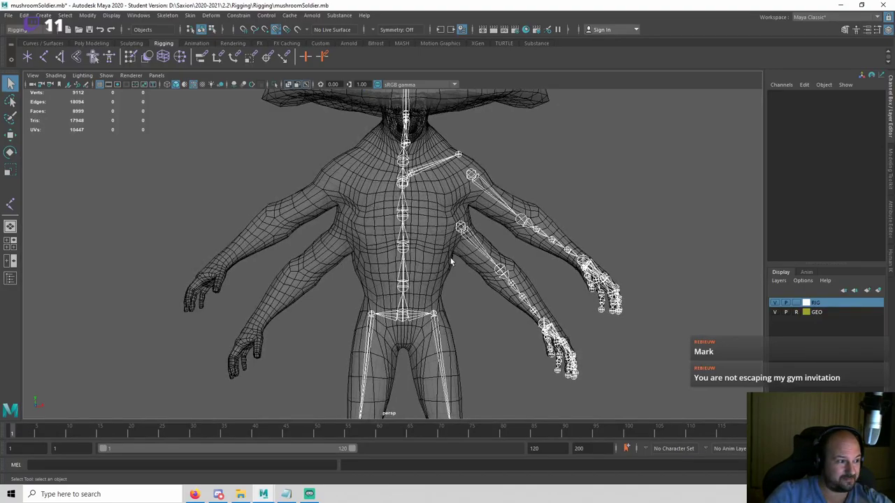
Switch to the front view and examine the placement of the arm, clavicle and spine joints.
key(space)
drag(445, 228, 447, 250)
scroll(474, 291, down, 7)
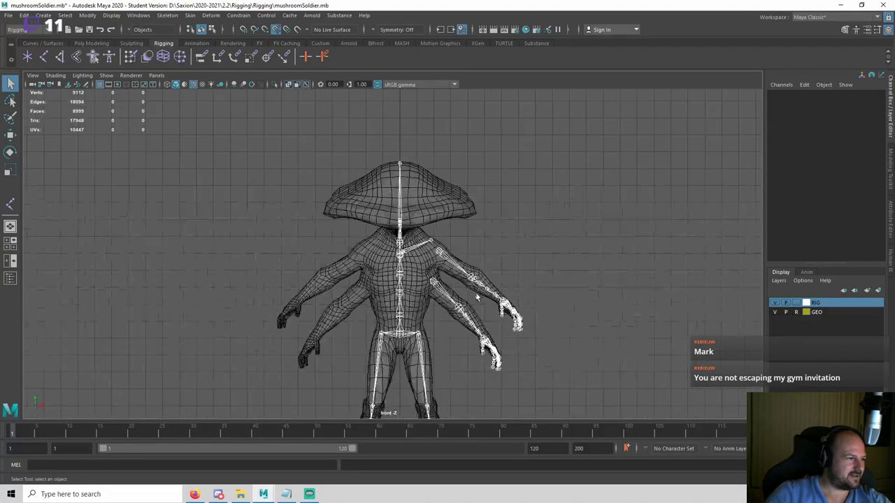
alt+middle_drag(421, 312, 429, 225)
scroll(430, 228, up, 5)
alt+middle_drag(500, 183, 491, 294)
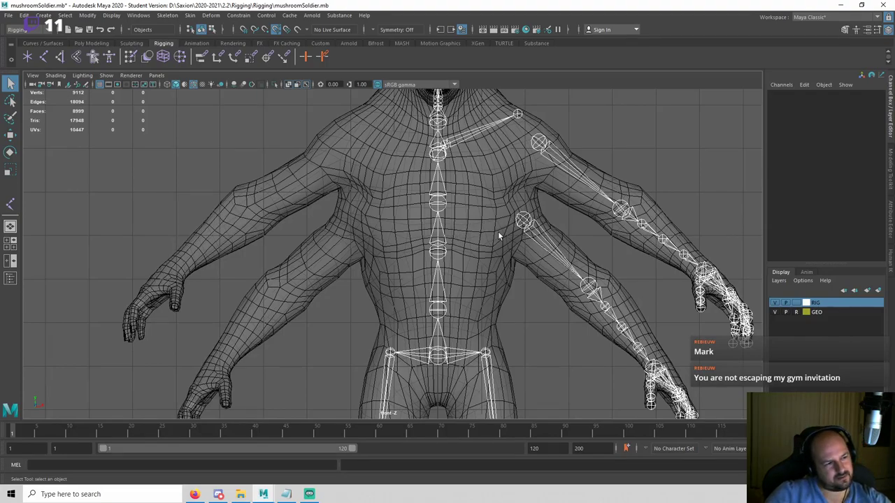
scroll(497, 232, down, 5)
scroll(497, 231, up, 5)
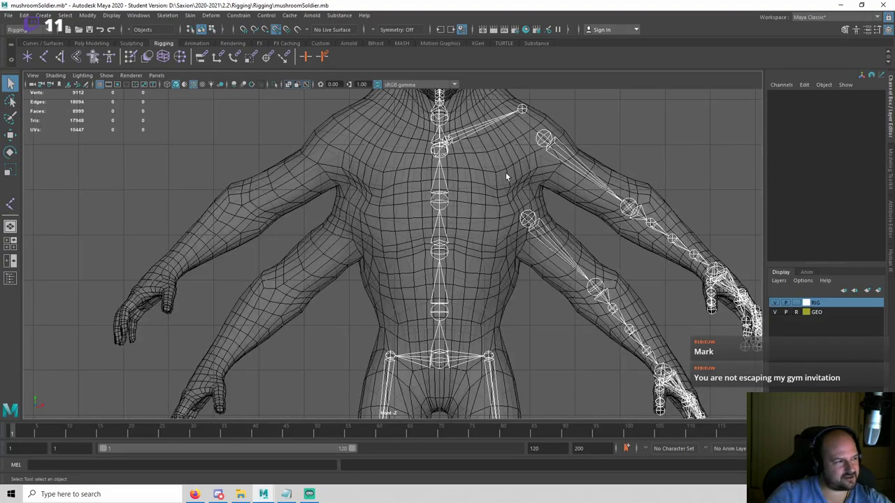
alt+middle_drag(478, 128, 460, 313)
Return to the perspective view and unparent JOINT_HEAD_NUB at the top of the mushroom cap from the head joint.
key(space)
drag(535, 215, 438, 183)
alt+middle_drag(437, 183, 447, 214)
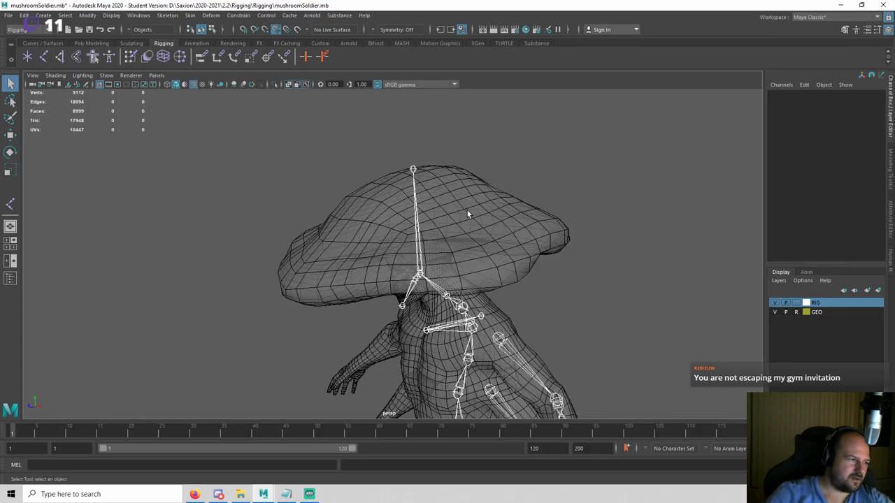
alt+drag(467, 210, 583, 190)
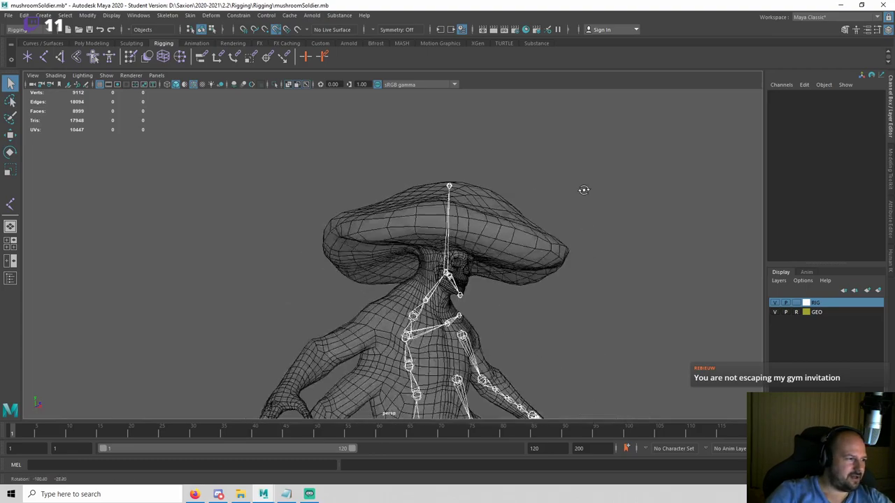
click(448, 186)
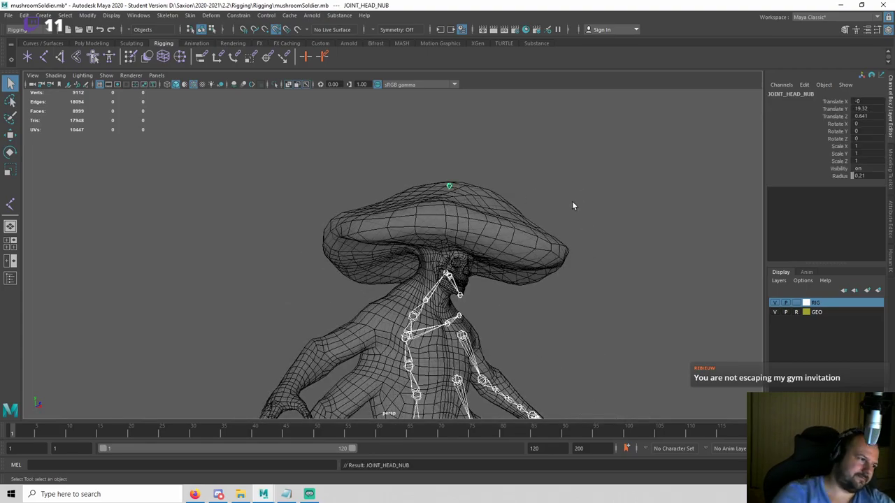
click(571, 203)
Create a single standalone joint on the ground grid in front of the character, at about X -3.2, Z 5.3.
alt+drag(570, 204, 279, 273)
scroll(508, 224, down, 5)
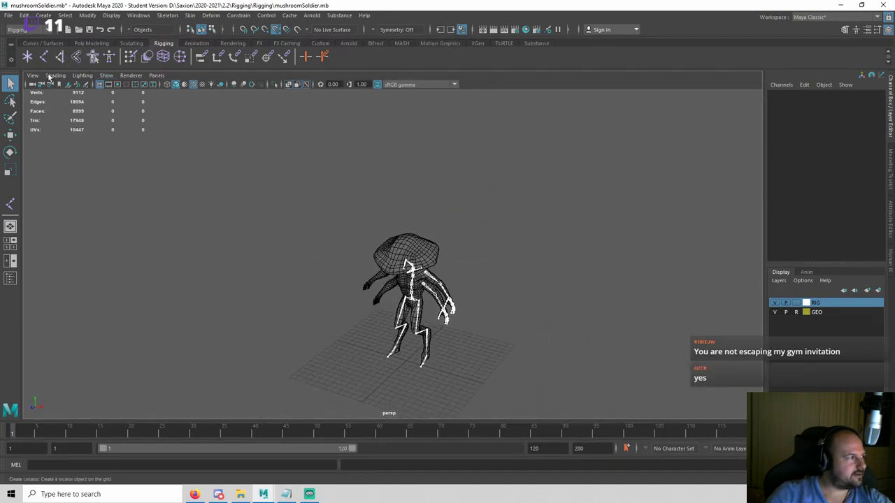
click(28, 57)
click(43, 57)
click(368, 370)
key(q)
scroll(520, 360, up, 4)
scroll(519, 363, down, 2)
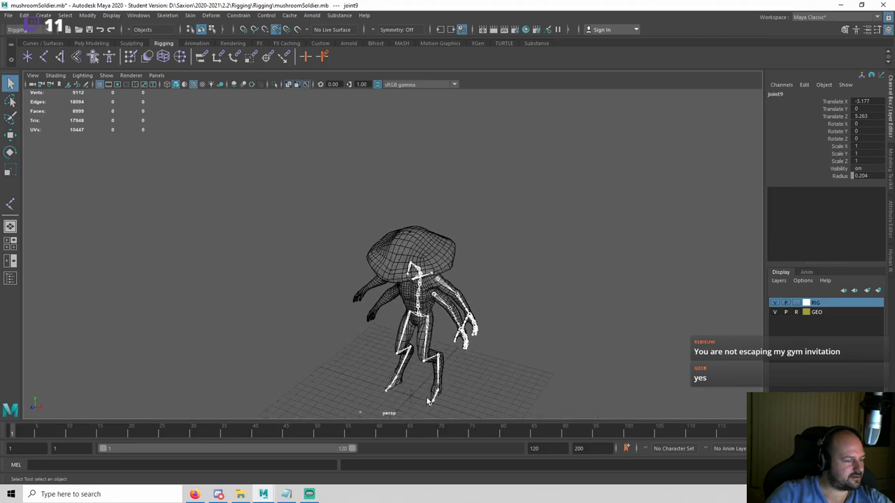
Point-constrain the standalone ground joint to both JOINT_HEAD and JOINT_HEAD_NUB to place it midway between them.
alt+drag(520, 364, 419, 362)
click(412, 356)
click(346, 369)
scroll(346, 368, up, 2)
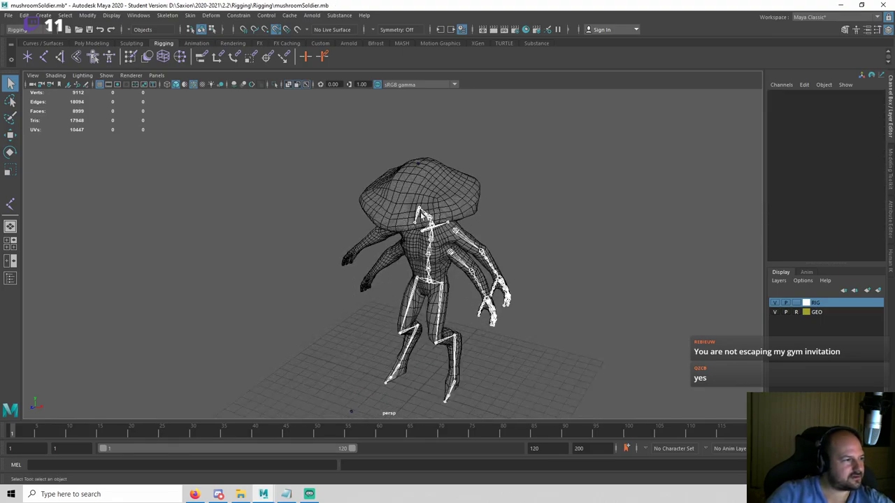
click(418, 208)
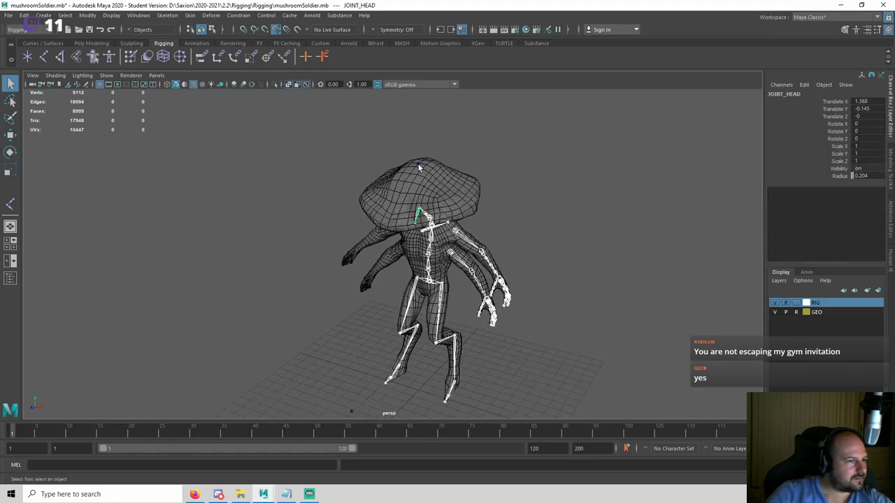
click(418, 167)
shift+click(350, 411)
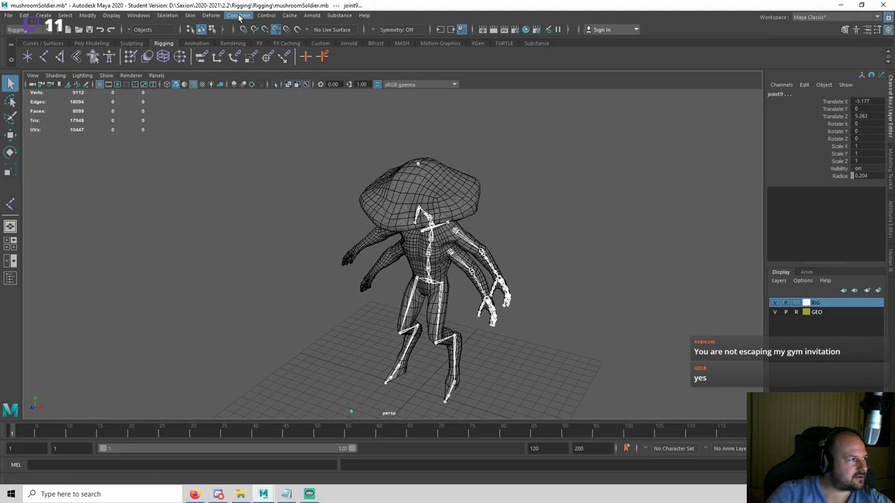
click(239, 15)
click(251, 46)
click(427, 120)
alt+drag(427, 120, 397, 105)
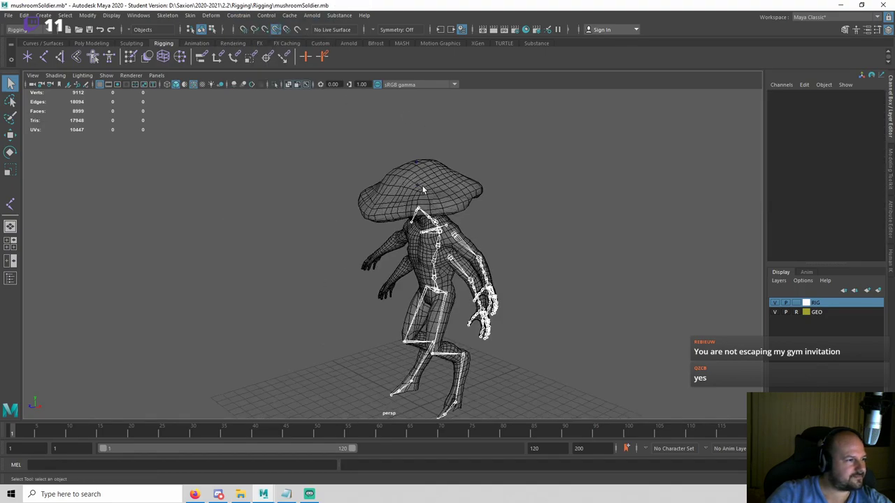
Find the new mid-cap joint in the Outliner and delete its point constraint.
click(419, 185)
click(137, 17)
click(151, 127)
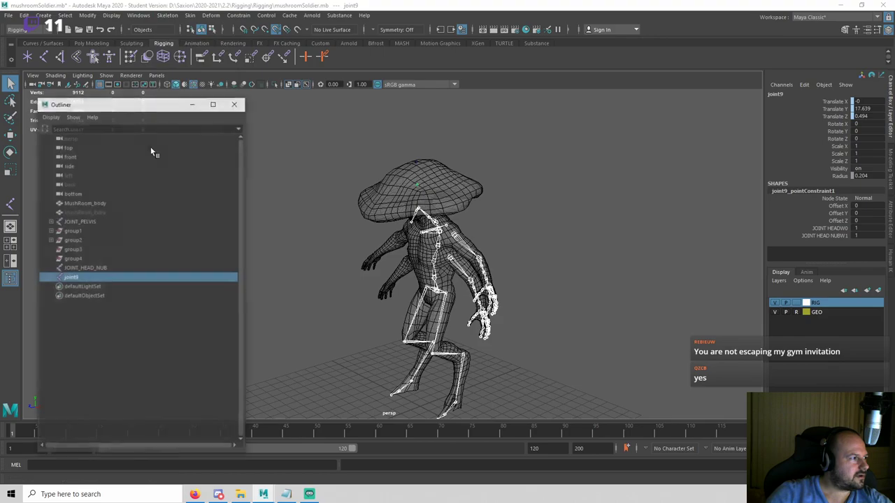
click(51, 277)
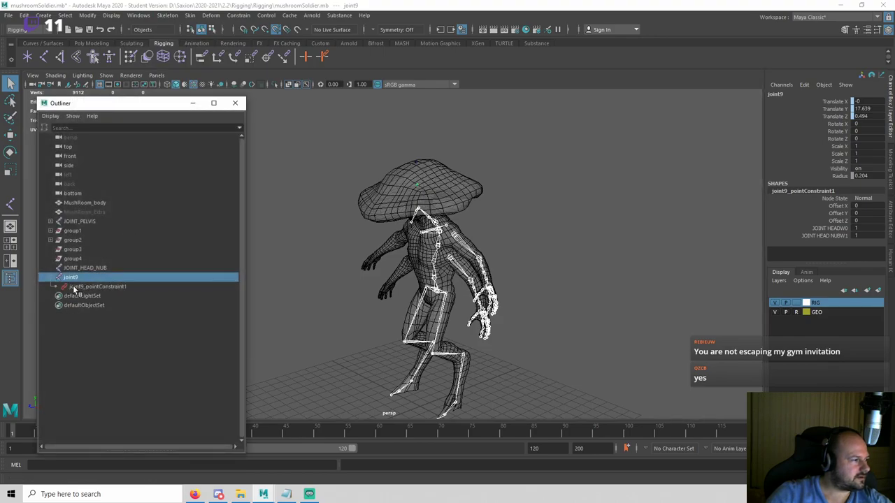
click(84, 287)
key(Delete)
click(409, 184)
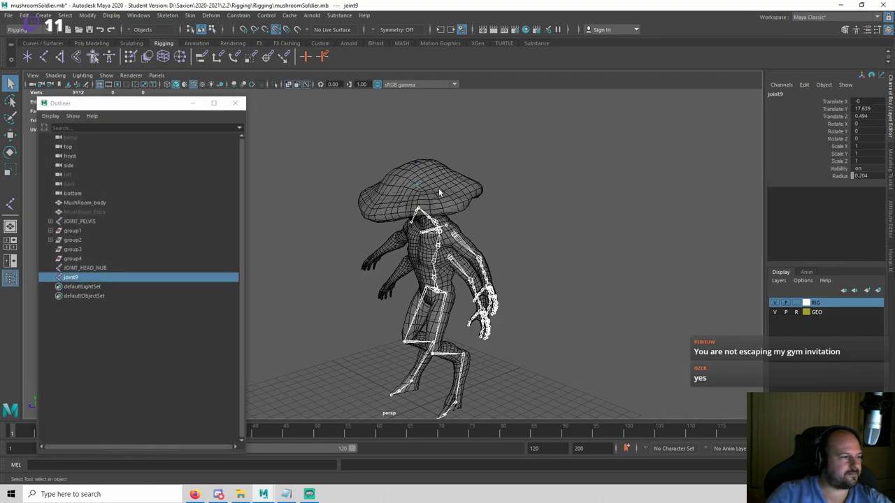
Check the mid-cap joint's placement inside the mushroom cap and parent it to JOINT_HEAD.
key(w)
alt+drag(513, 214, 490, 198)
key(f)
alt+drag(458, 223, 547, 228)
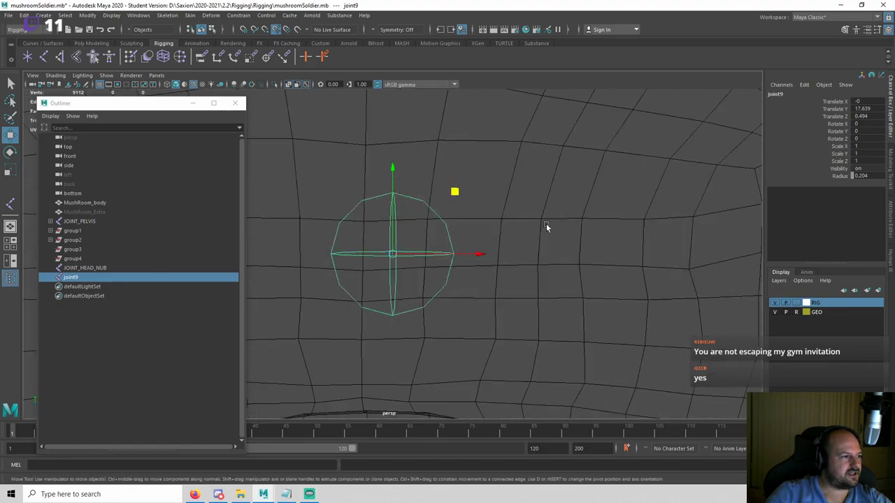
alt+right_drag(548, 228, 445, 271)
alt+drag(445, 271, 527, 246)
click(631, 182)
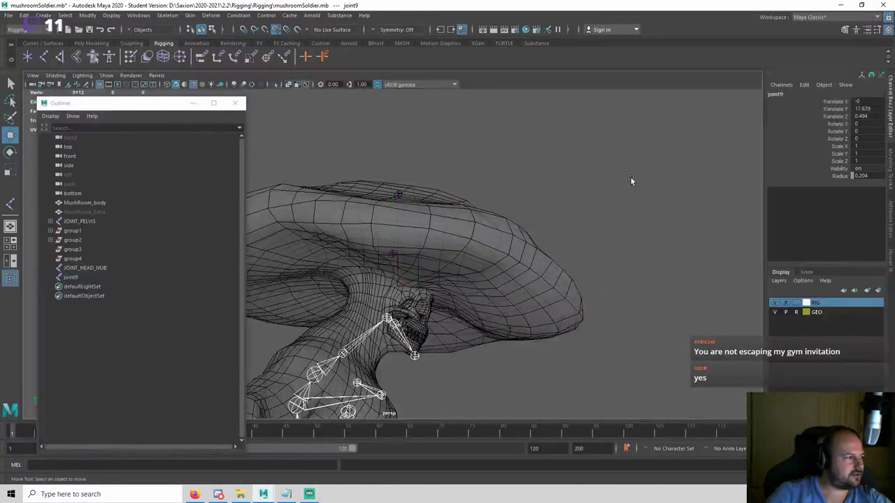
alt+drag(508, 217, 396, 293)
key(q)
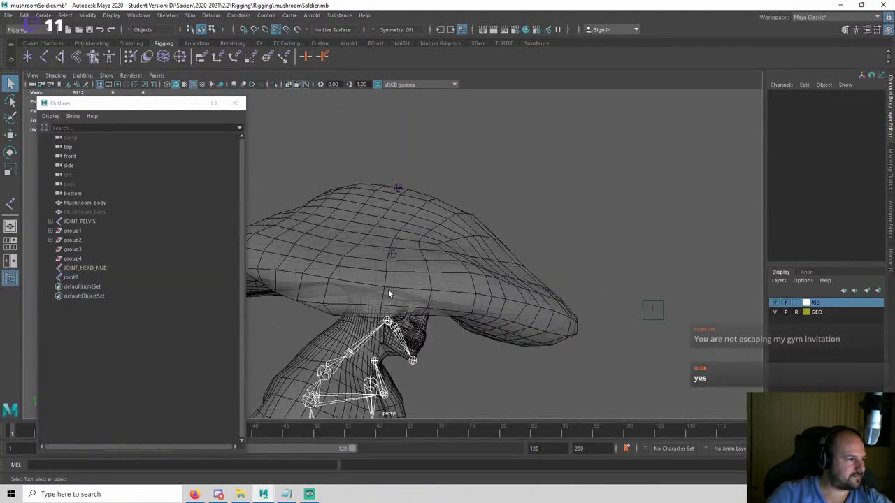
click(393, 253)
key(p)
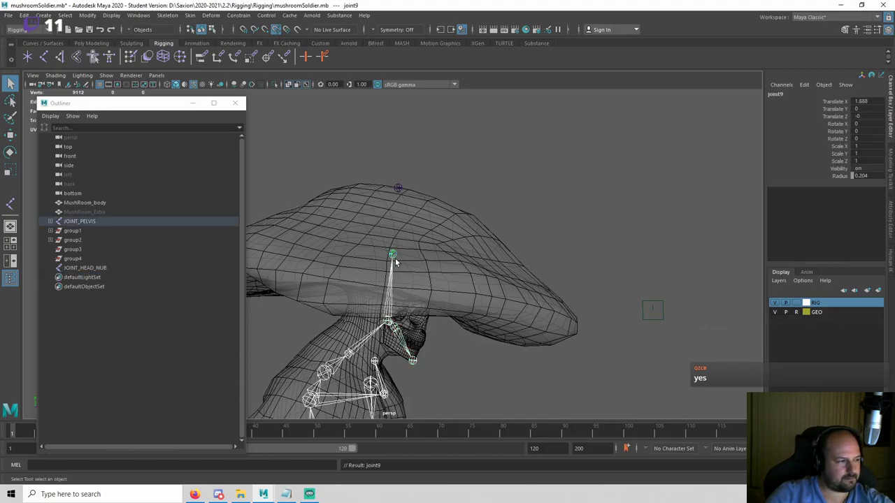
Parent JOINT_HEAD_NUB at the top of the cap to the new mid-cap joint.
click(398, 188)
shift+click(393, 254)
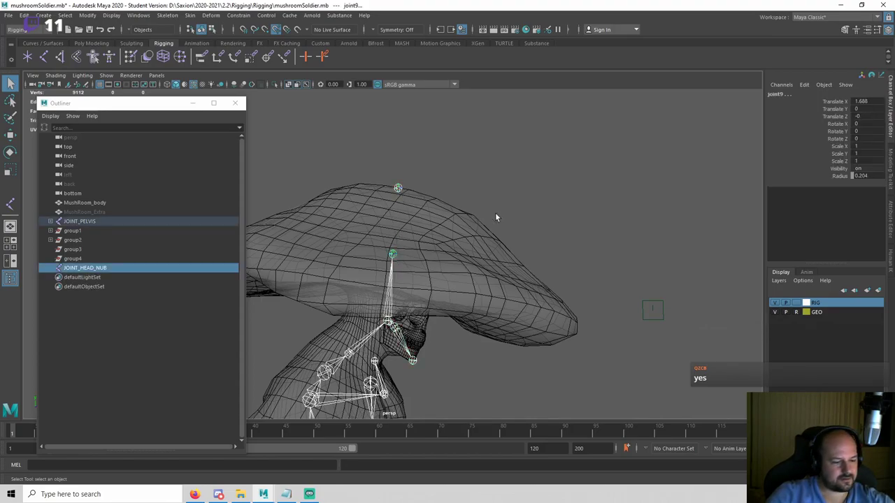
key(p)
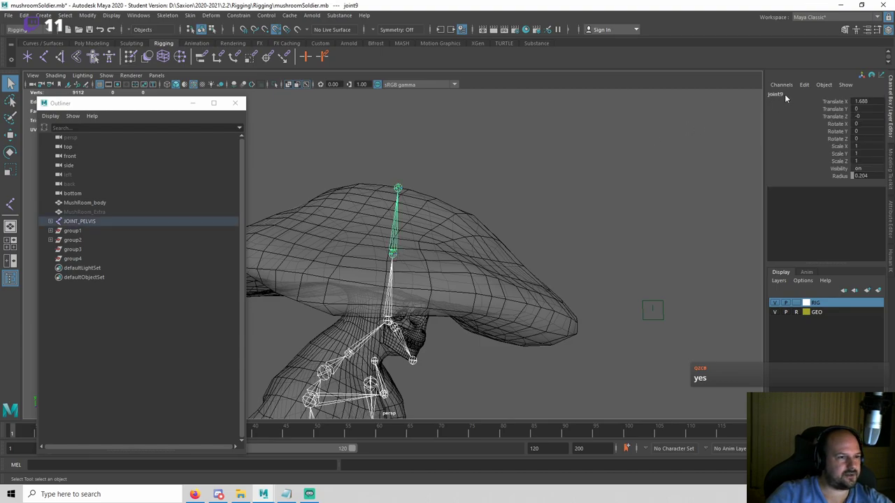
Rename the mid-cap joint as JOINT_HEAD_HUB and close the Outliner.
double_click(775, 93)
key(BackSpace)
text(JOINT_HEAD)
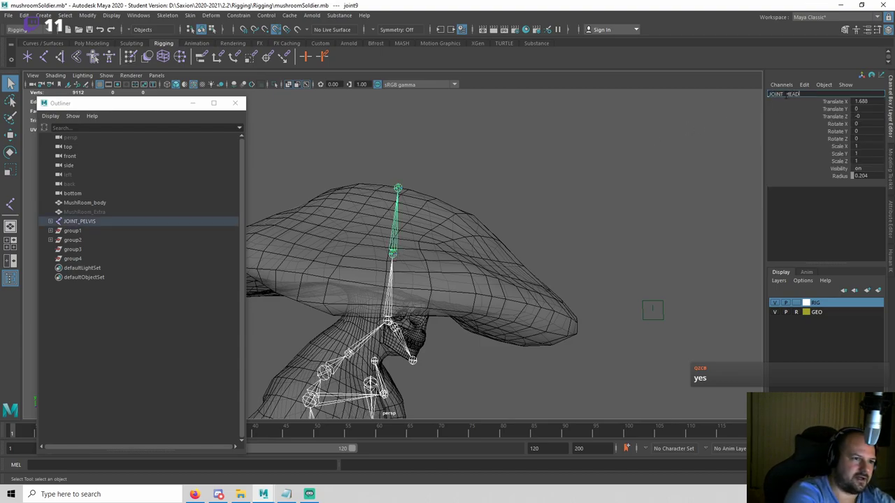
text(_HUB)
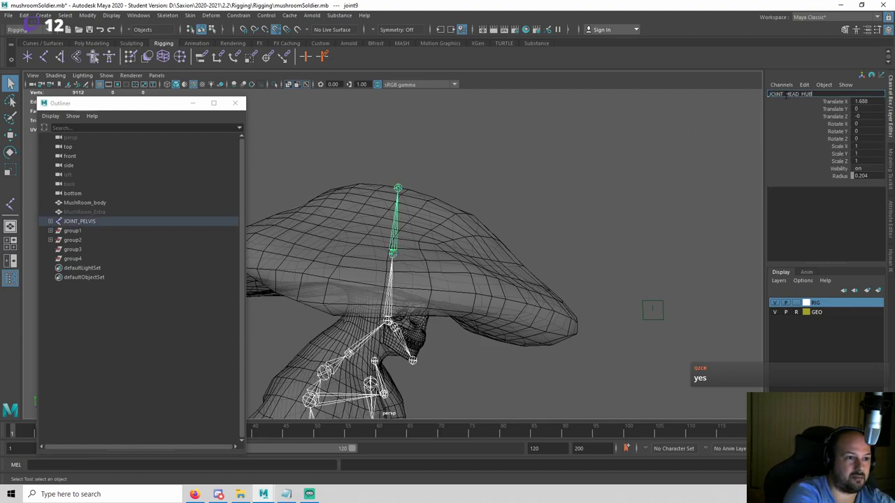
key(Return)
click(552, 152)
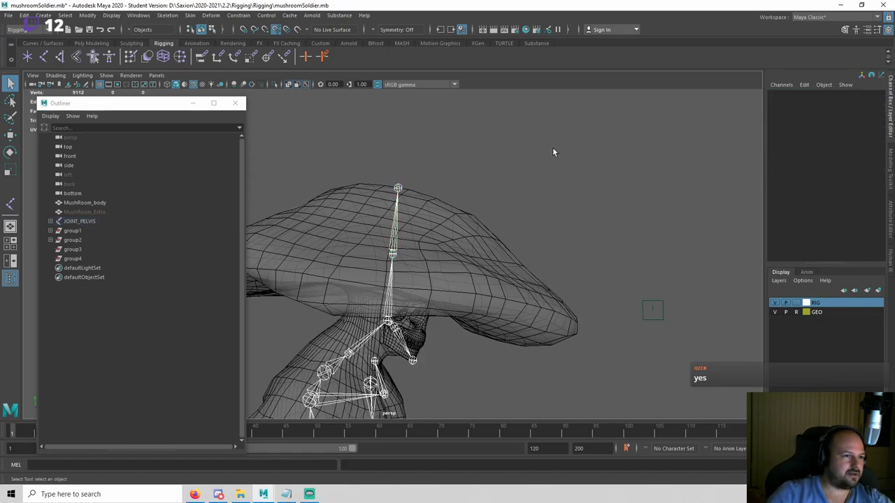
key(ctrl+s)
click(235, 103)
Examine the cap and head joints in the perspective and front views, ending in the front view with the Joint Tool active.
alt+drag(445, 232, 379, 237)
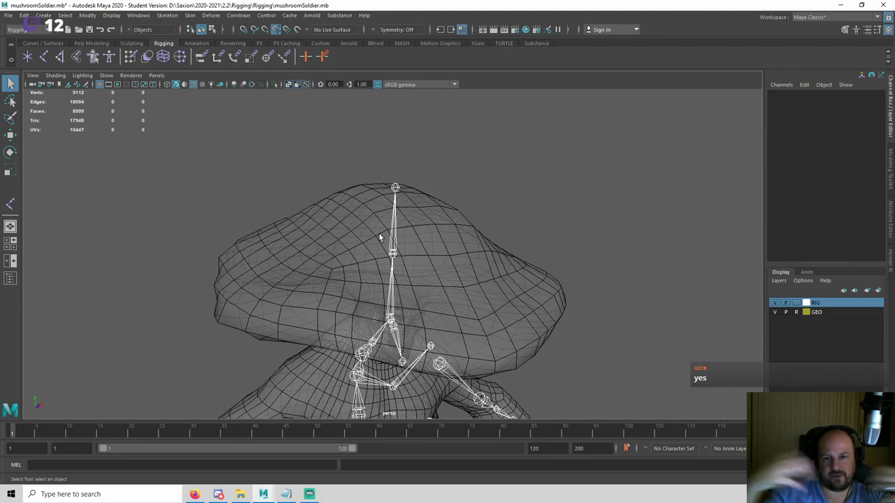
scroll(459, 230, down, 3)
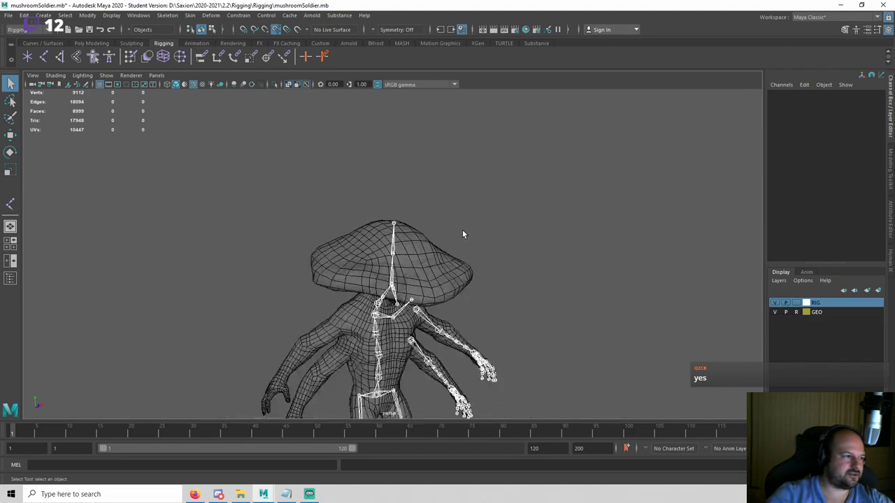
alt+drag(458, 230, 510, 245)
key(space)
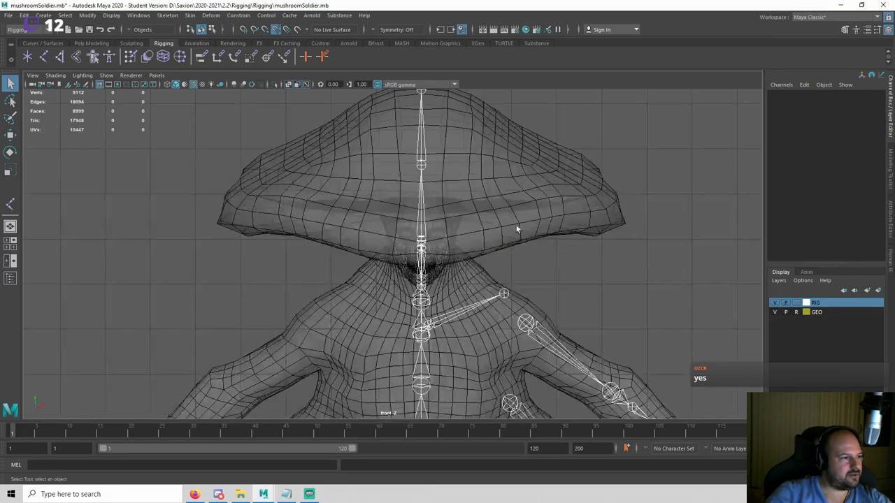
key(space)
drag(524, 215, 384, 221)
key(space)
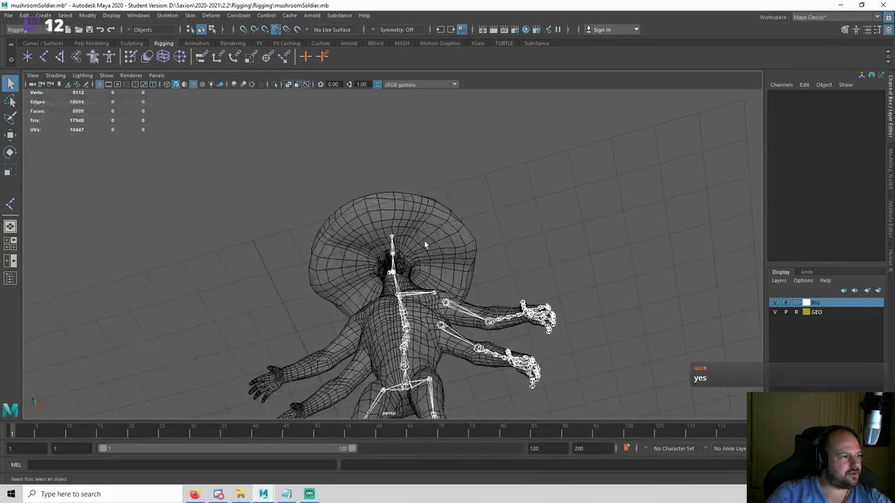
alt+drag(481, 244, 509, 202)
key(space)
key(y)
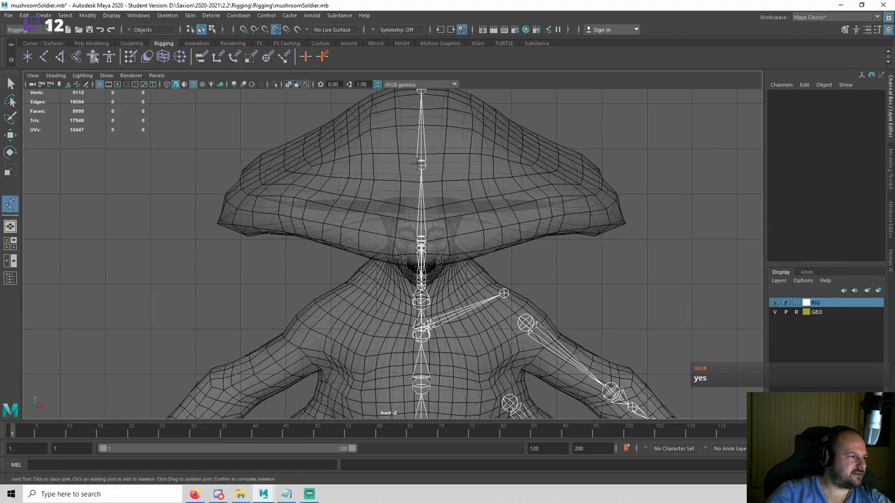
click(420, 165)
click(614, 211)
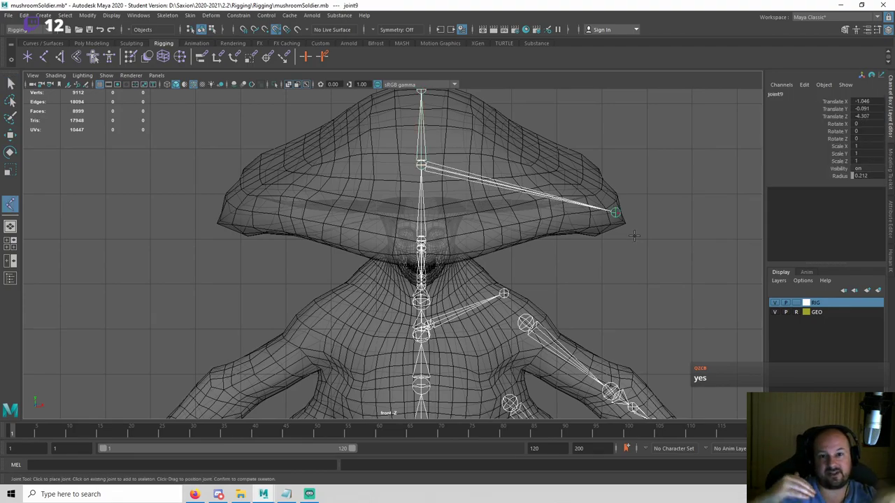
key(ctrl+z)
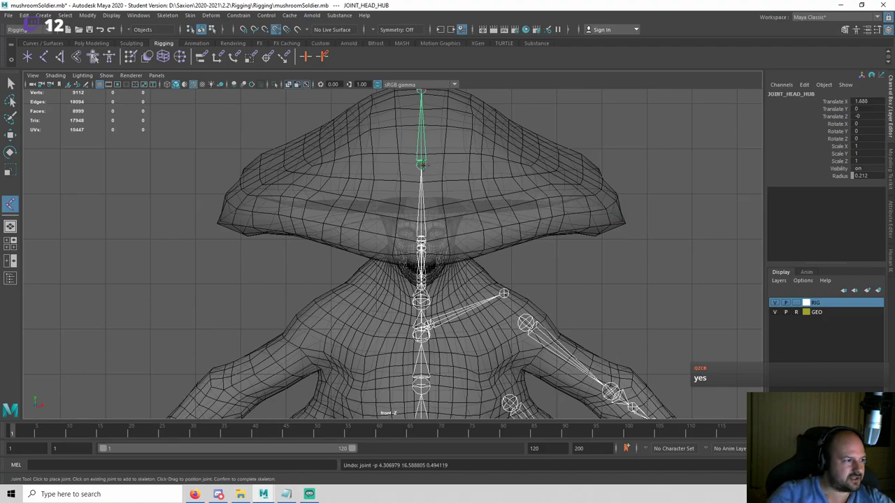
key(ctrl+z)
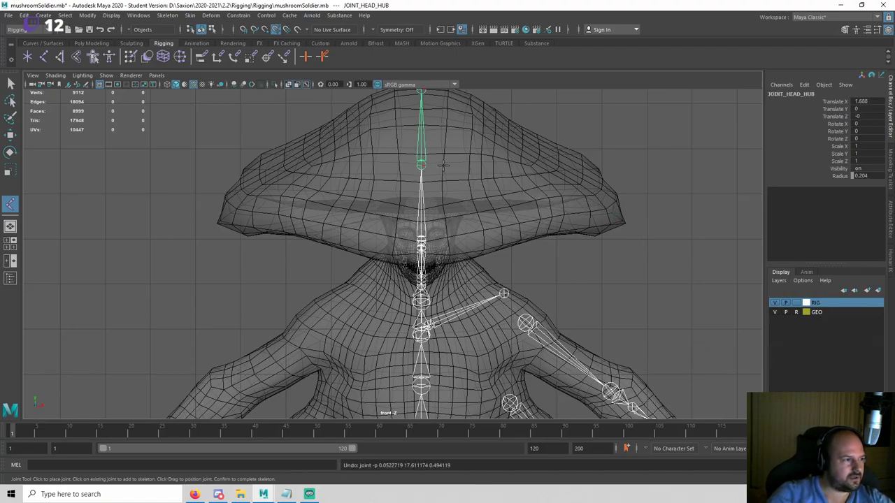
In the front view, add two joints under JOINT_HEAD_HUB, one just beside it and one at the cap's left brim.
click(442, 166)
click(615, 215)
key(q)
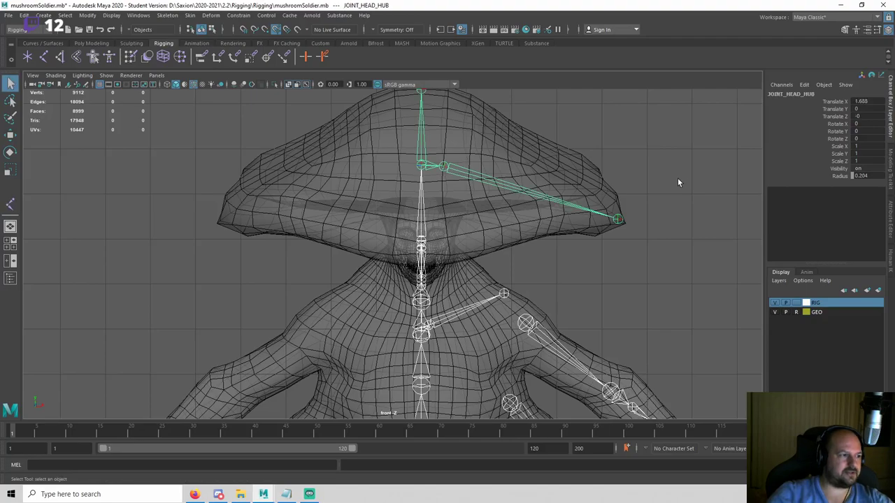
click(601, 151)
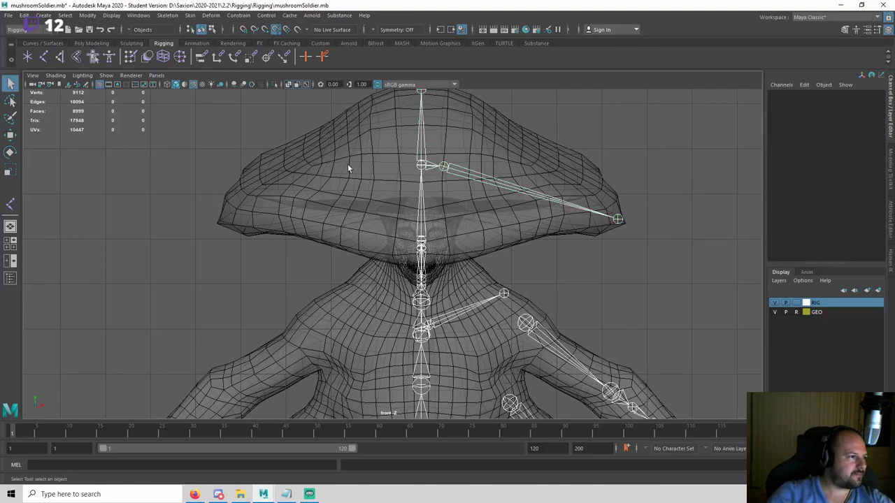
Examine the new cap side chain and the area around JOINT_HEAD_HUB in the perspective view.
scroll(481, 210, down, 5)
alt+drag(481, 211, 377, 260)
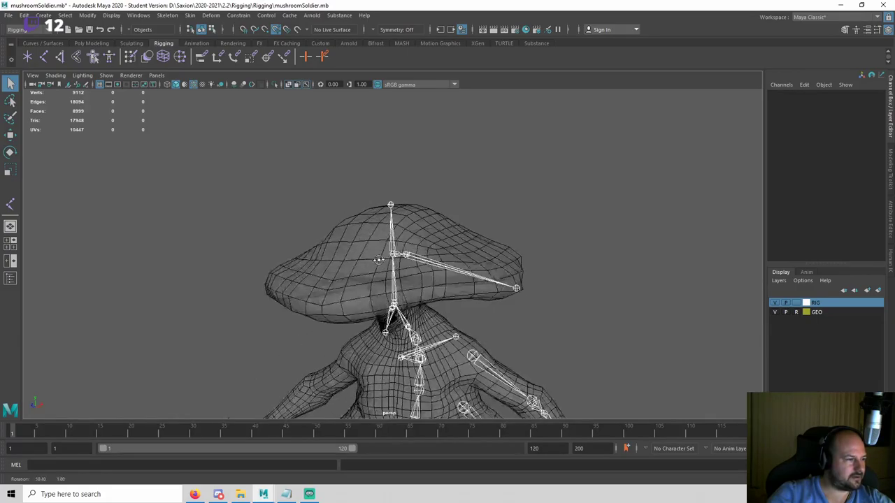
key(space)
drag(319, 247, 387, 224)
key(space)
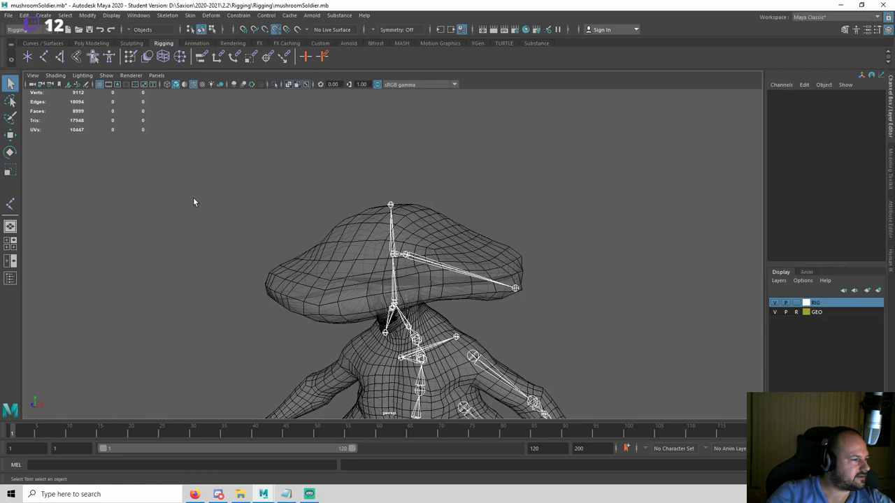
key(y)
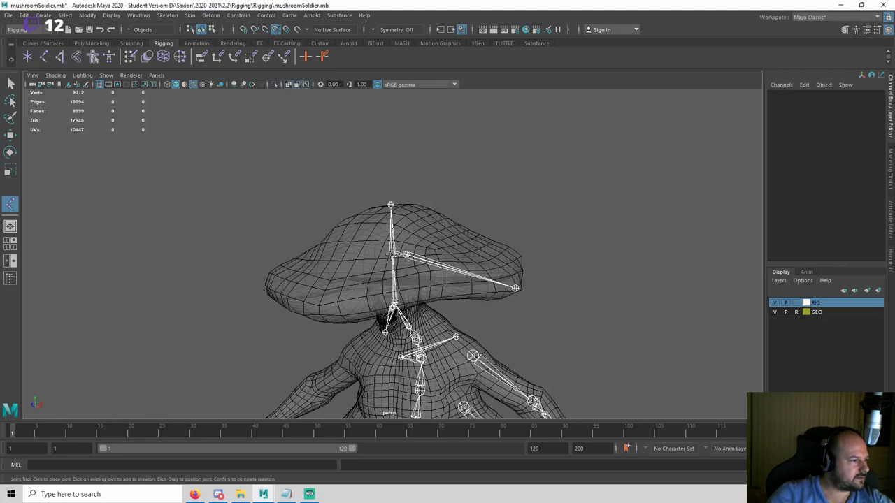
scroll(377, 265, up, 10)
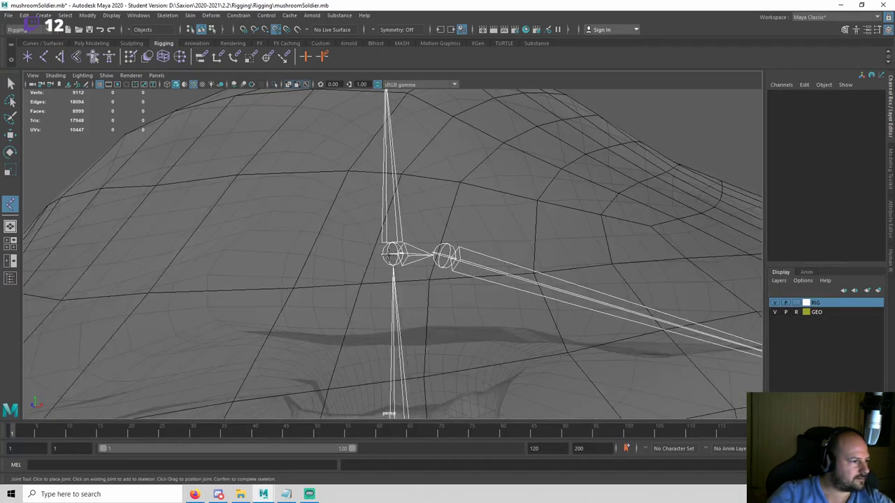
scroll(366, 249, down, 5)
key(q)
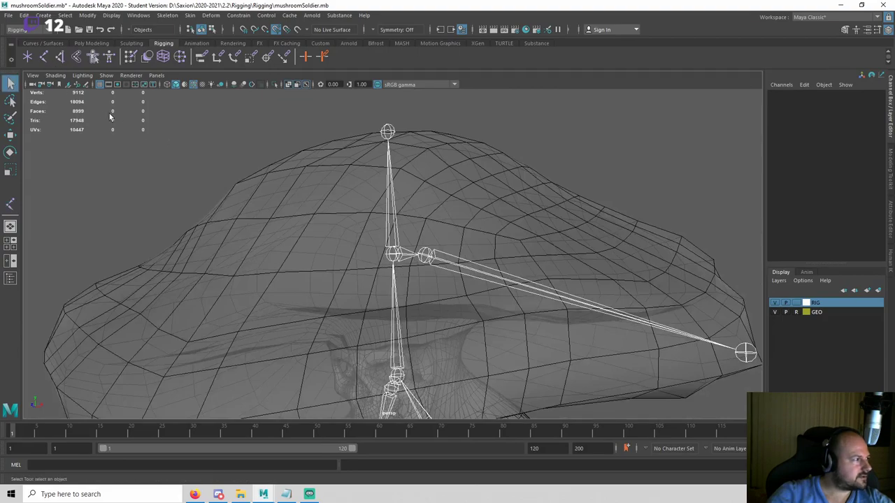
In the side view, create a separate two-joint chain from about Y 17.4, Z 1.1 to the cap's front brim, then return to perspective.
key(y)
key(space)
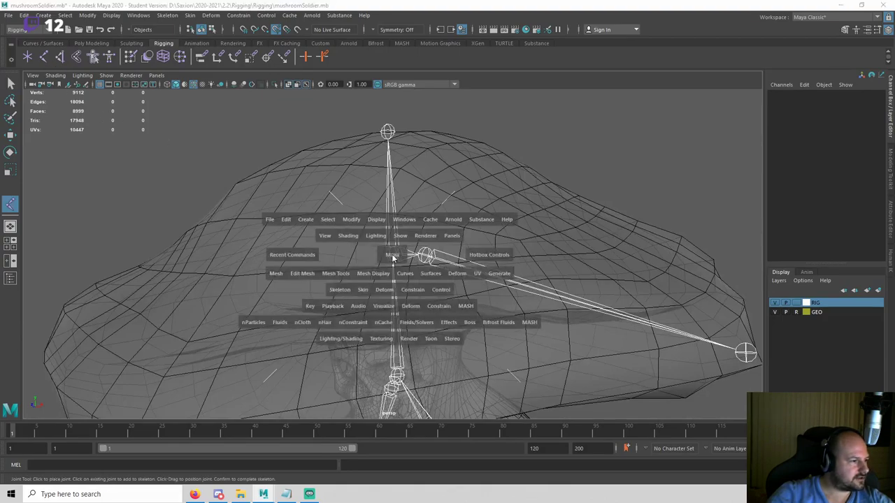
drag(399, 256, 454, 245)
click(379, 202)
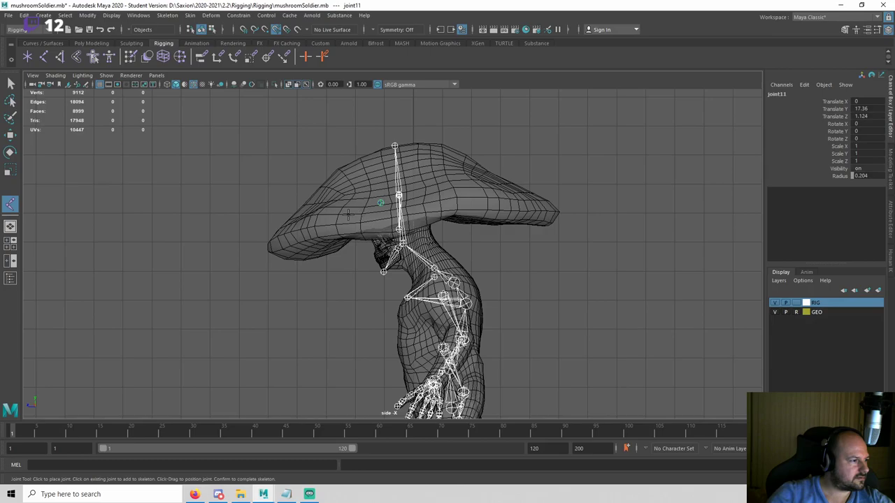
click(275, 250)
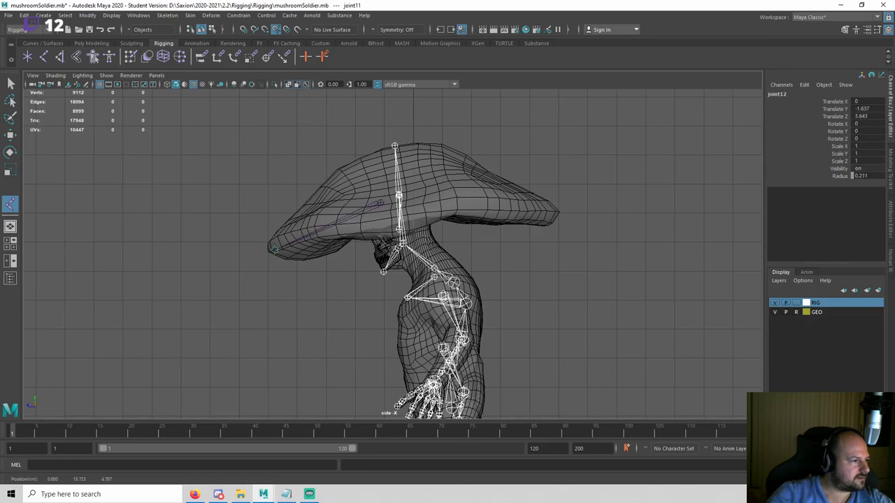
key(Return)
key(space)
drag(361, 214, 423, 212)
key(w)
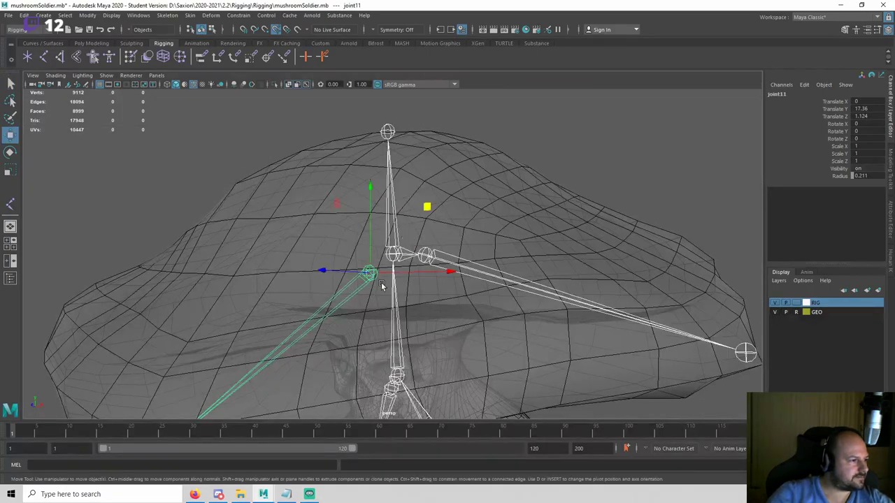
Raise the front cap chain's root joint to Y 17.64, about level with JOINT_HEAD_HUB.
alt+drag(383, 286, 288, 281)
key(q)
key(w)
drag(355, 241, 353, 220)
key(q)
key(w)
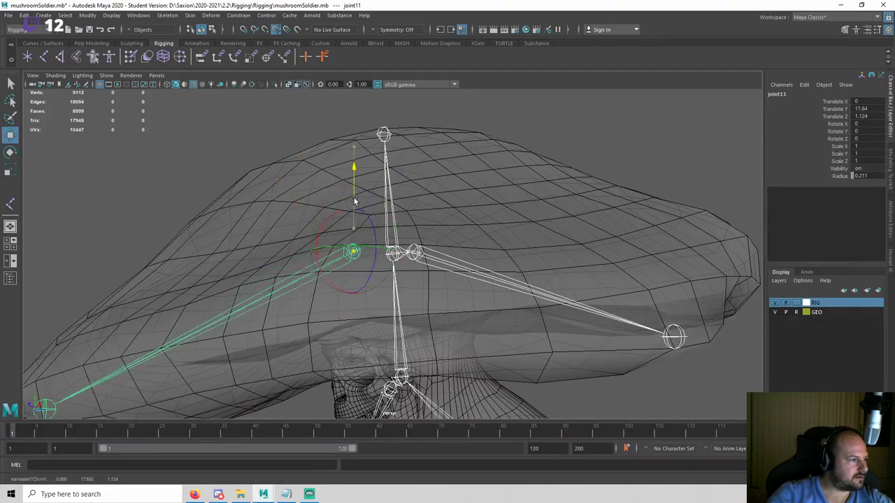
Parent the front cap chain to JOINT_HEAD_HUB and save the scene.
key(q)
click(389, 257)
key(p)
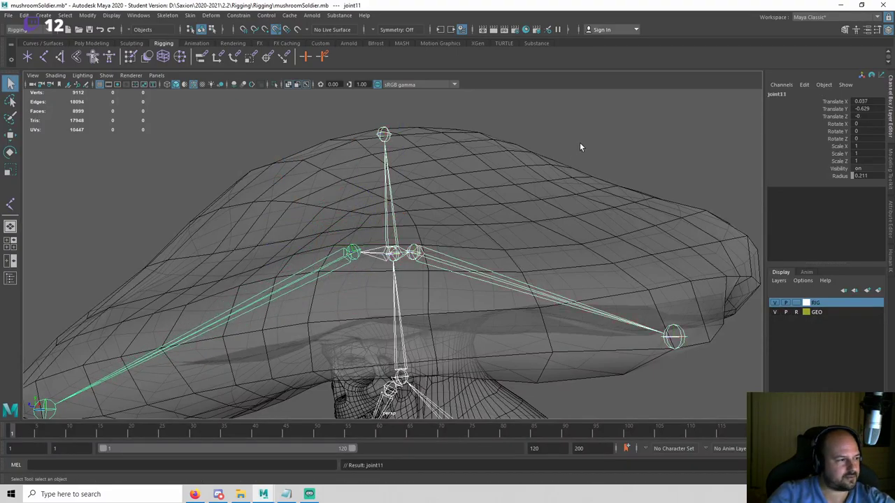
click(579, 142)
scroll(448, 291, down, 5)
alt+drag(448, 291, 552, 250)
key(ctrl+s)
In the side view, create a separate two-joint chain from about Y 18.07, Z -0.35 to the cap's rear brim.
key(space)
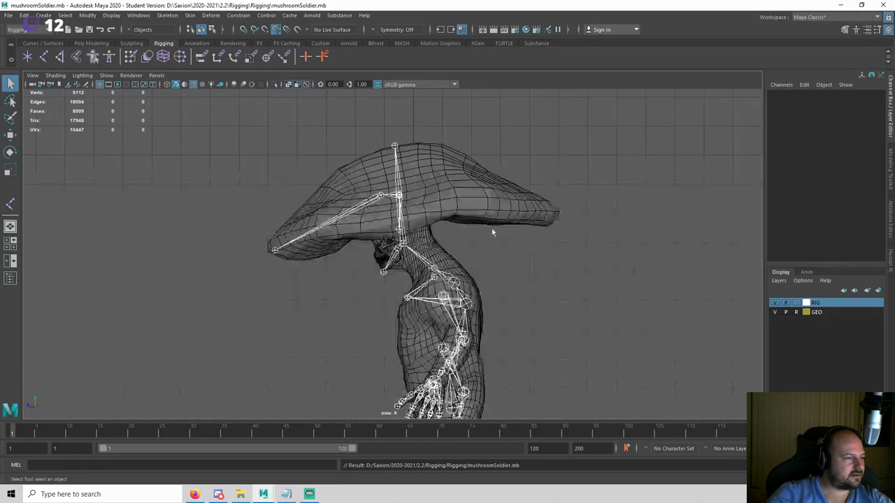
click(47, 60)
scroll(519, 164, up, 3)
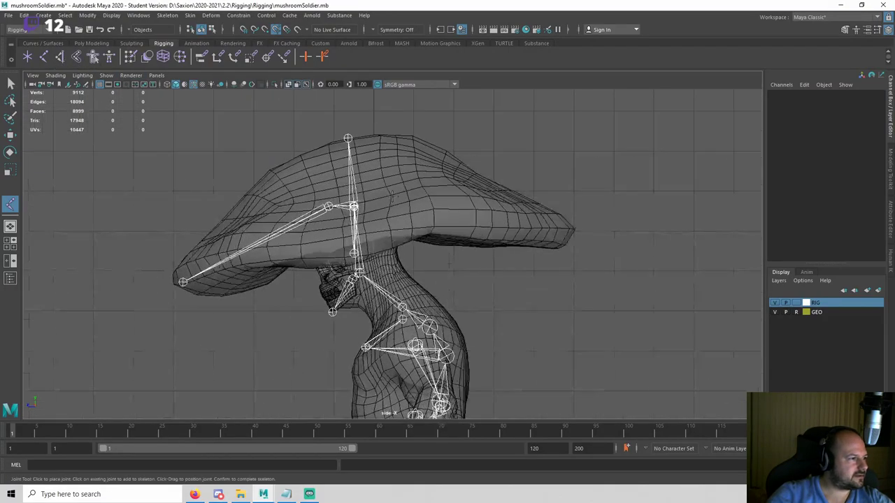
click(386, 187)
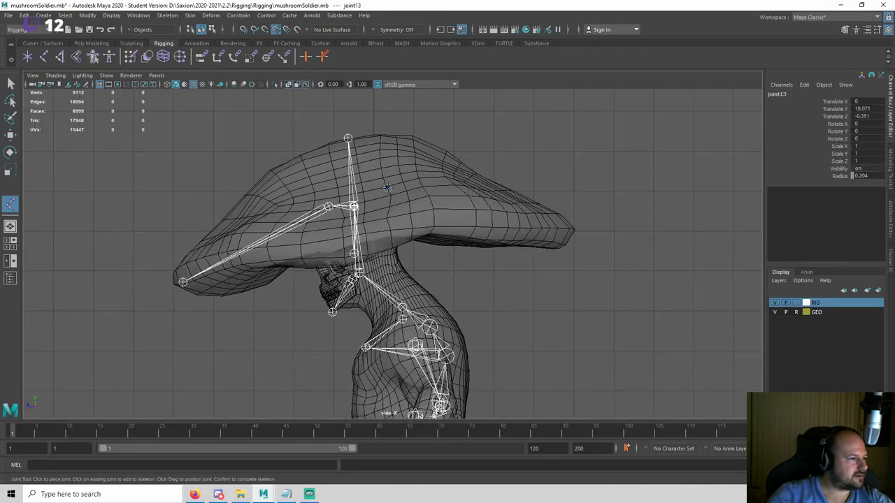
click(569, 237)
key(q)
click(581, 279)
scroll(581, 279, up, 3)
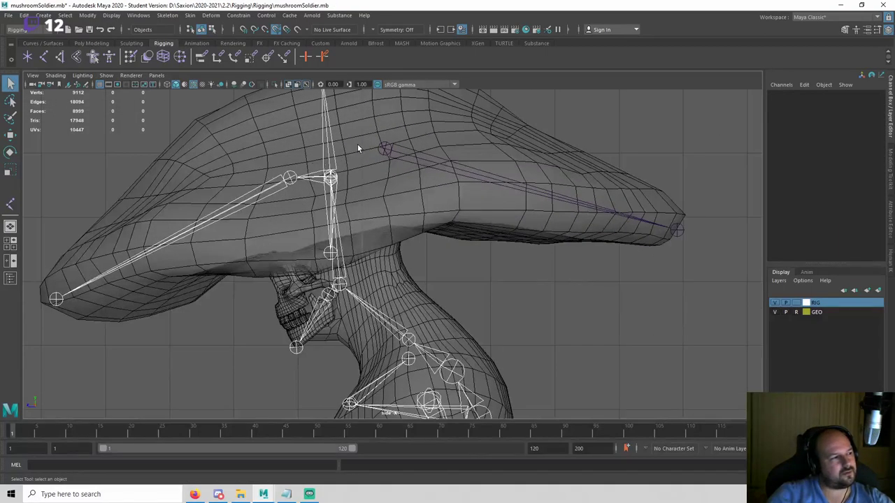
In the perspective view, parent the rear cap chain to JOINT_HEAD_HUB.
click(379, 147)
key(space)
drag(379, 147, 379, 123)
alt+drag(381, 175, 399, 244)
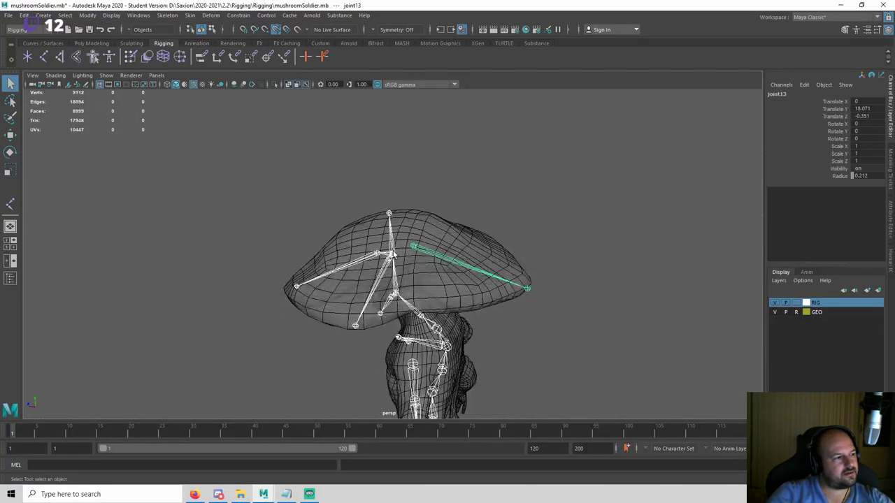
click(395, 256)
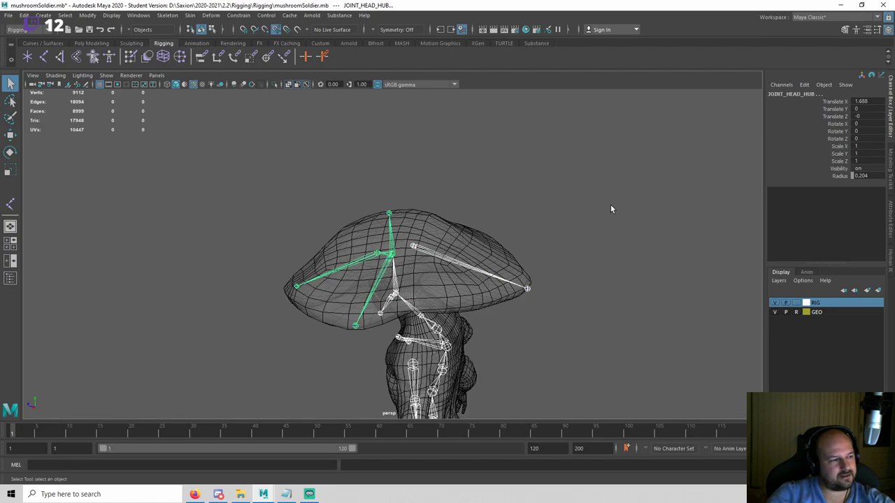
key(p)
click(615, 179)
scroll(443, 250, down, 3)
alt+drag(441, 248, 551, 214)
In the top view, create a diagonal two-joint chain from about X 0.83, Z 1.38 to the cap's front-left brim.
key(space)
click(506, 221)
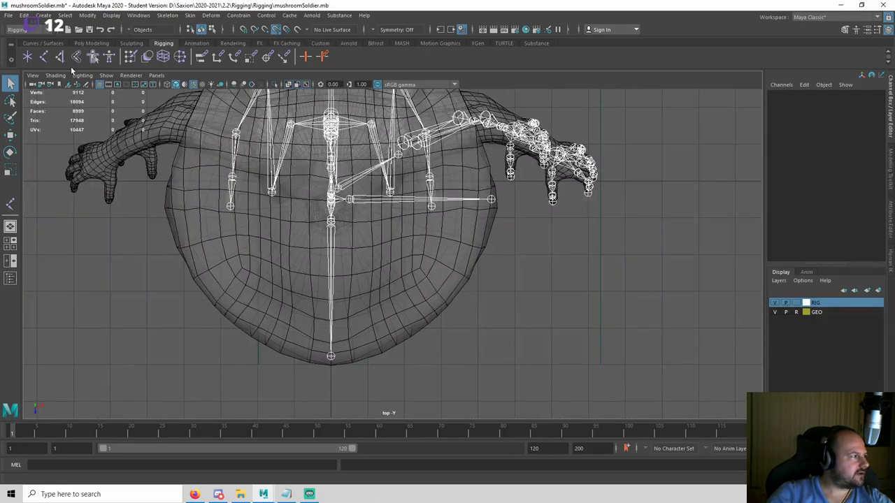
click(45, 59)
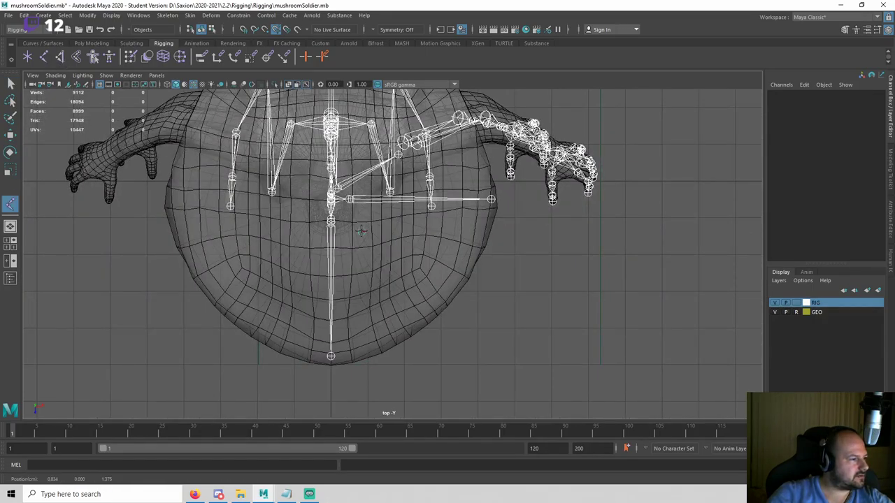
click(362, 232)
key(Return)
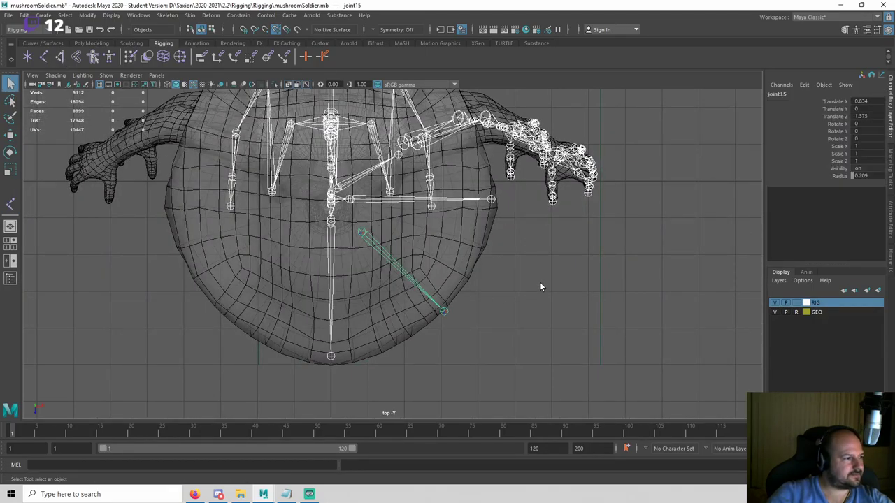
click(539, 281)
In the perspective view, raise the new diagonal chain from the ground into the cap, placing its root near the hub's height.
key(space)
drag(540, 282, 543, 256)
alt+drag(478, 319, 434, 352)
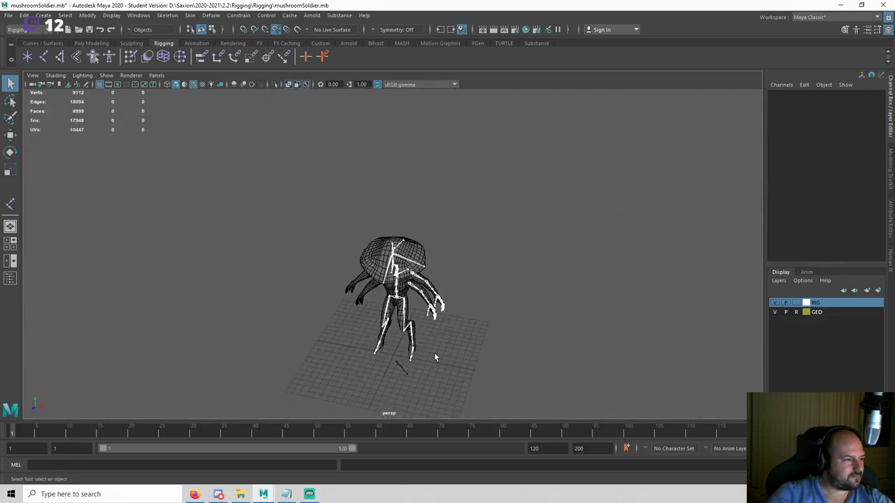
click(397, 358)
key(w)
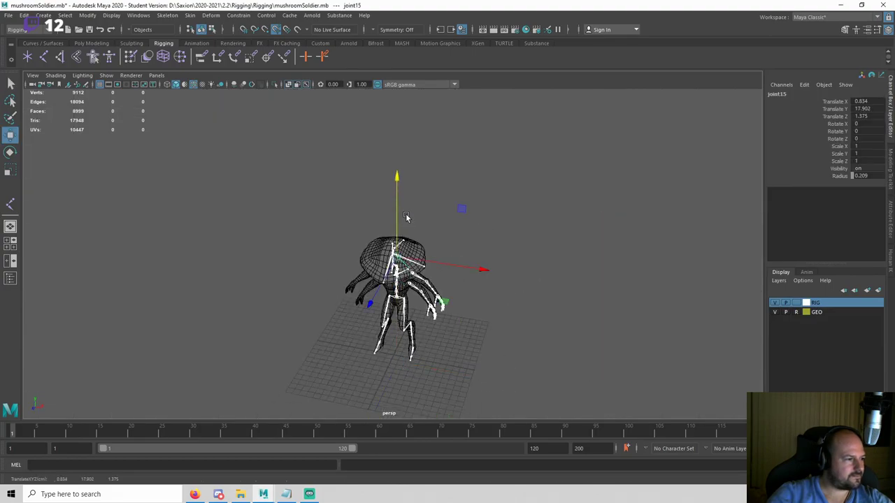
key(f)
alt+drag(423, 280, 397, 268)
scroll(397, 262, down, 3)
alt+drag(416, 234, 381, 196)
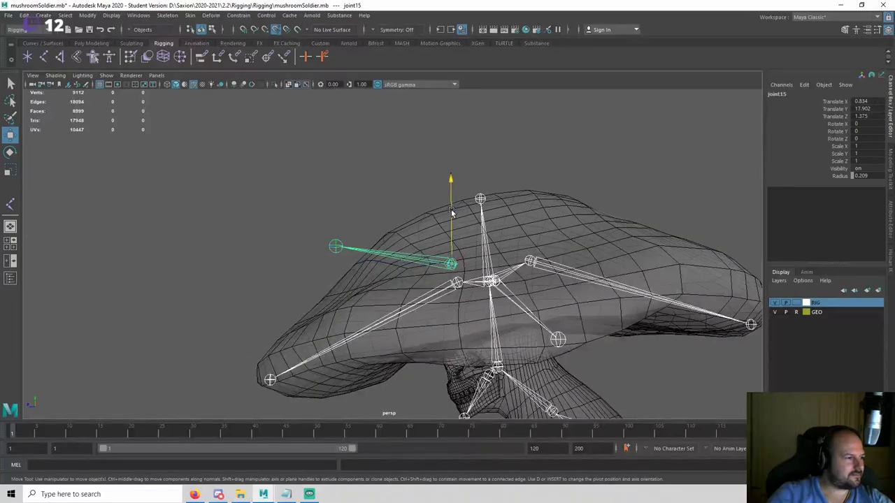
drag(450, 209, 450, 232)
alt+drag(448, 237, 529, 249)
drag(333, 222, 334, 208)
Parent the front-left diagonal cap chain to JOINT_HEAD_HUB.
key(q)
shift+click(313, 238)
key(p)
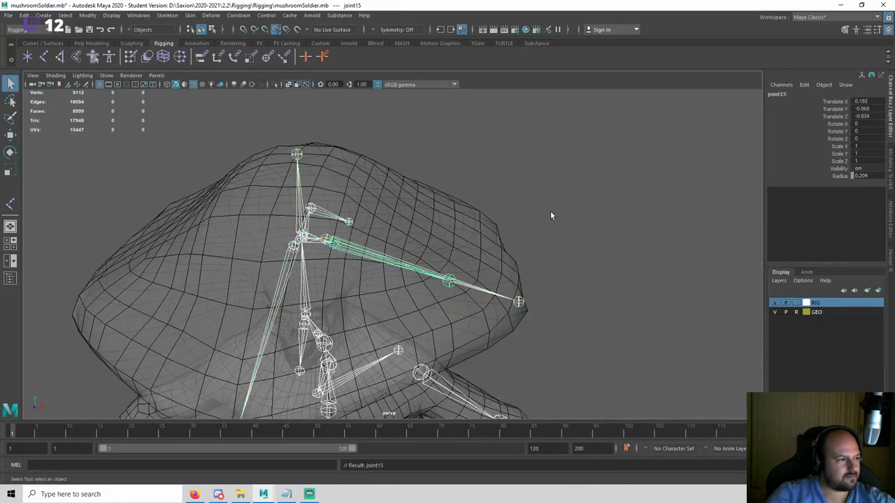
click(550, 212)
Lower the end joint of the front-left diagonal chain to fit the cap's brim.
click(452, 282)
alt+drag(456, 283, 482, 241)
key(w)
drag(437, 215, 442, 323)
alt+drag(442, 323, 517, 243)
click(274, 281)
scroll(301, 281, down, 4)
scroll(463, 280, down, 5)
scroll(465, 279, down, 5)
In the top view, create a diagonal two-joint chain from about X 0.64, Z -0.45 to the cap's rear-left brim.
scroll(468, 278, up, 4)
key(q)
key(space)
alt+middle_drag(286, 98, 320, 194)
click(43, 57)
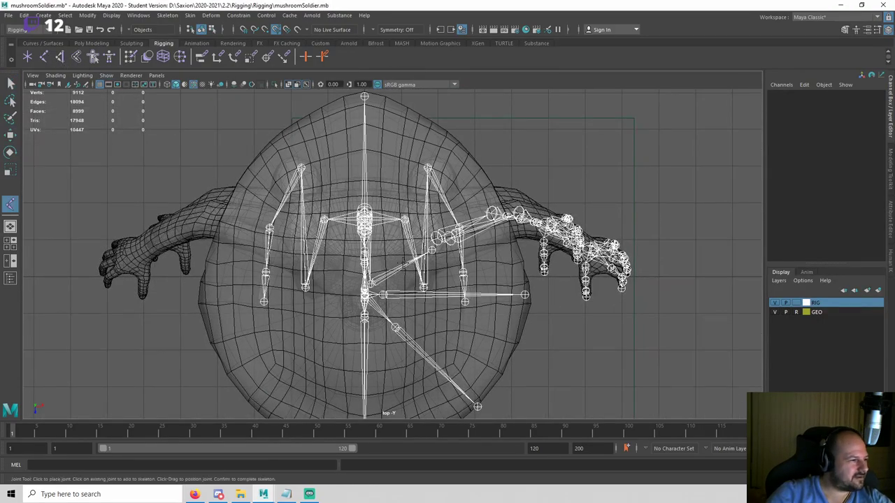
click(387, 260)
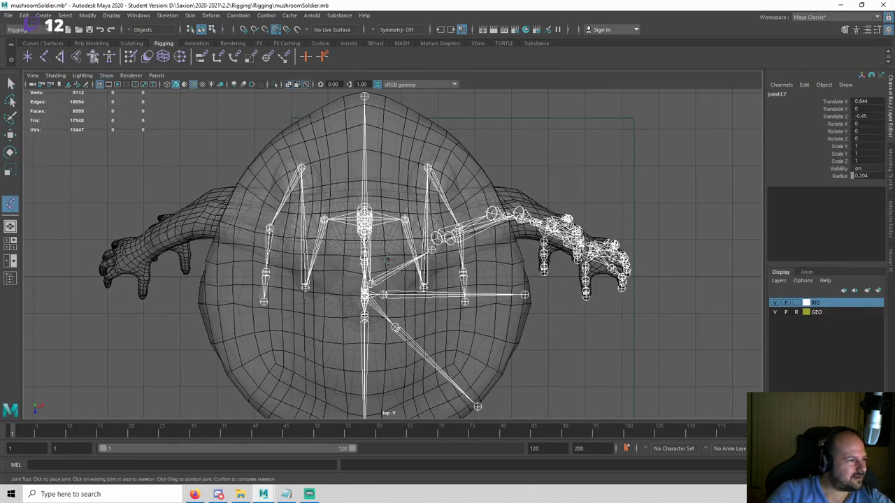
click(465, 152)
key(Return)
In the perspective view, raise the rear-left diagonal chain's root joint to about Y 17.85 inside the cap.
key(space)
drag(473, 160, 473, 142)
alt+drag(477, 210, 445, 195)
key(w)
drag(450, 160, 450, 162)
key(f)
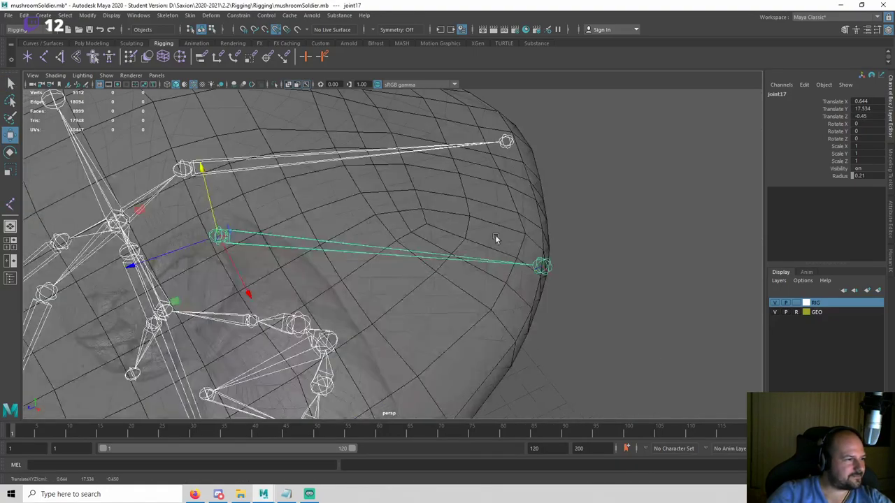
alt+drag(495, 235, 438, 214)
drag(308, 188, 308, 166)
key(q)
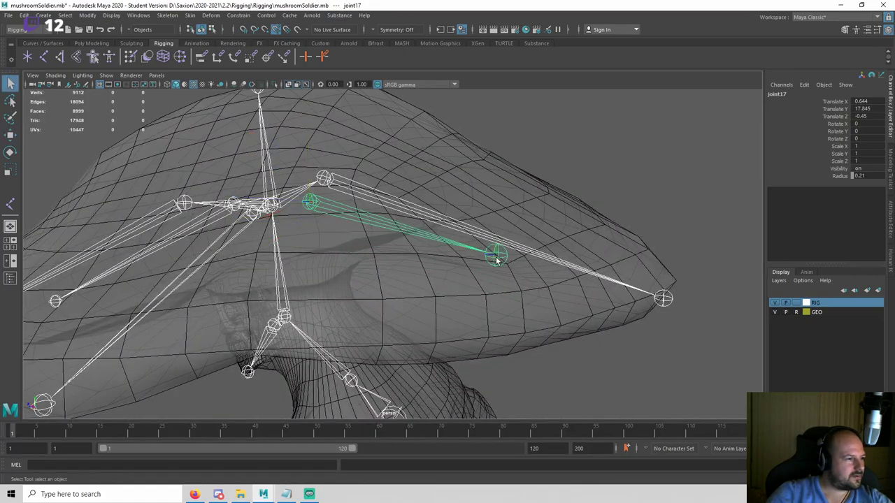
Parent the rear-left diagonal cap chain to JOINT_HEAD_HUB.
click(497, 259)
alt+drag(378, 211, 348, 232)
click(273, 180)
shift+click(216, 171)
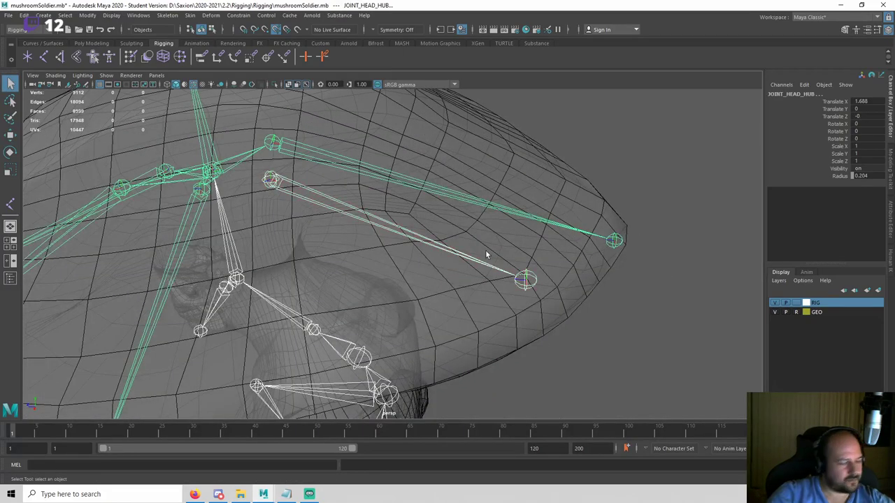
key(p)
click(669, 307)
Adjust the height of the rear-left diagonal chain's end joint to fit the cap's brim.
click(525, 279)
key(w)
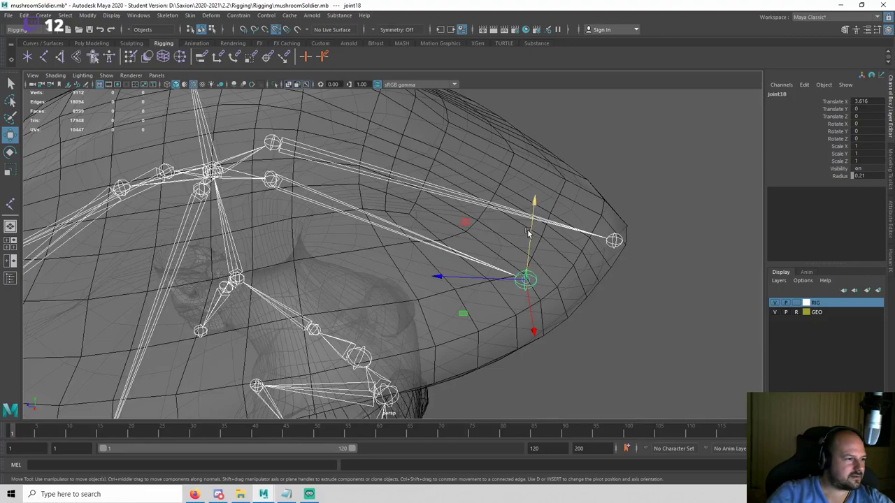
scroll(471, 314, down, 6)
alt+drag(472, 314, 617, 254)
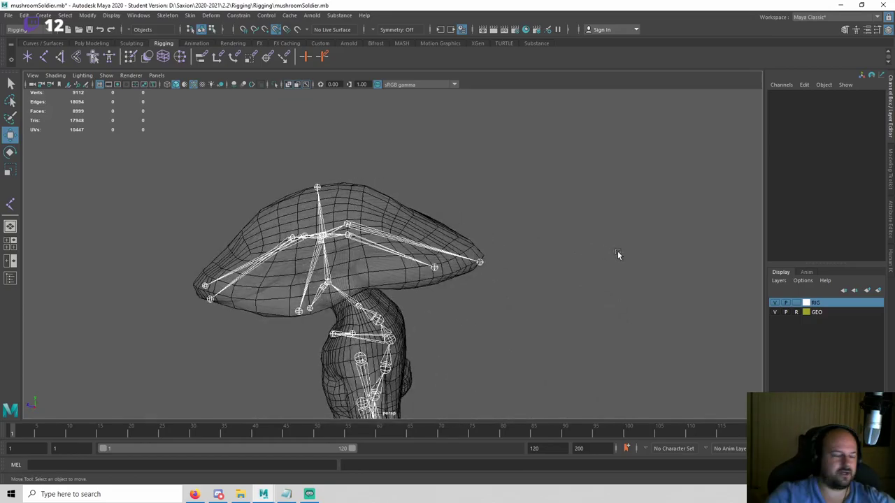
Mirror the rear-left, middle-left and front-left cap chains to the character's right side with Mirror Joints.
alt+drag(432, 248, 350, 260)
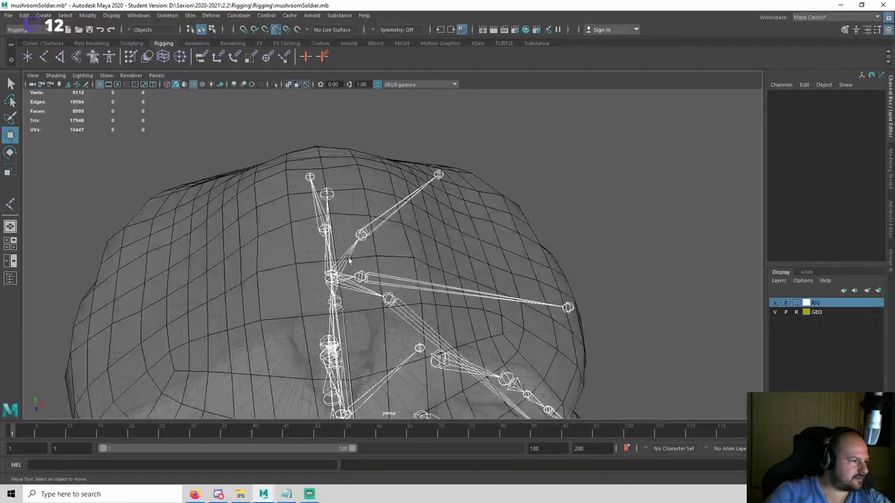
key(q)
click(363, 236)
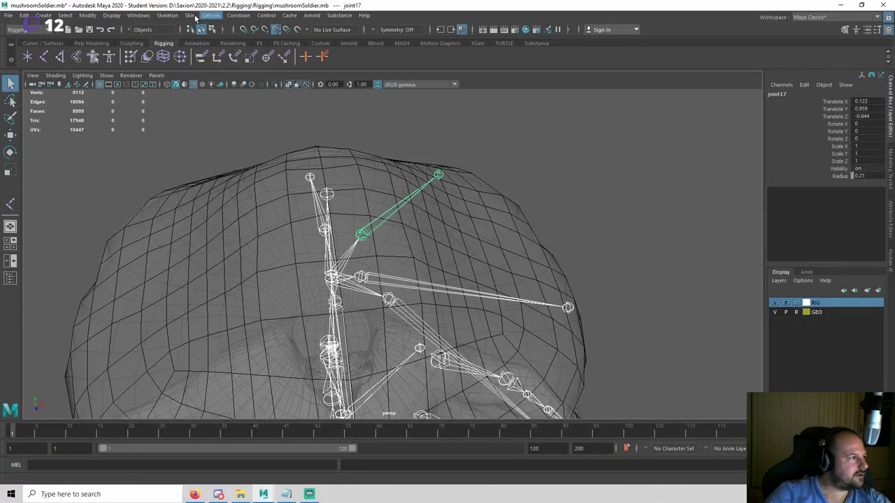
click(167, 16)
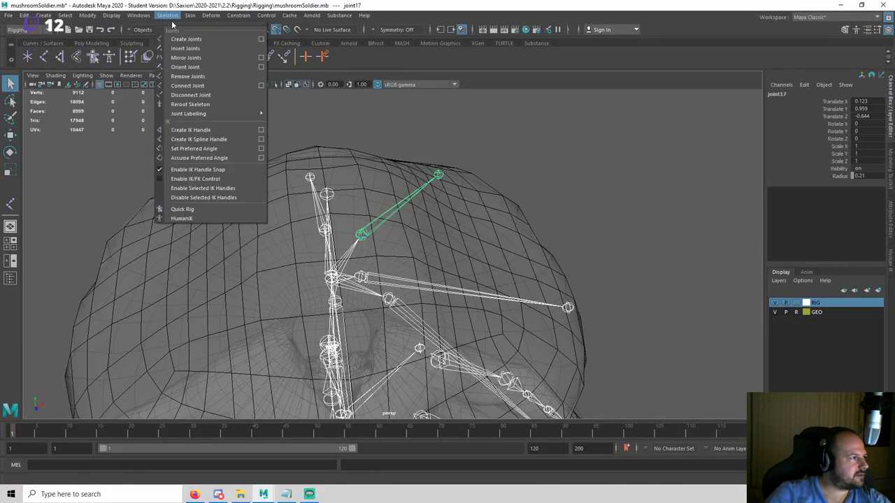
click(198, 61)
click(359, 277)
key(g)
click(389, 299)
key(g)
scroll(589, 203, down, 4)
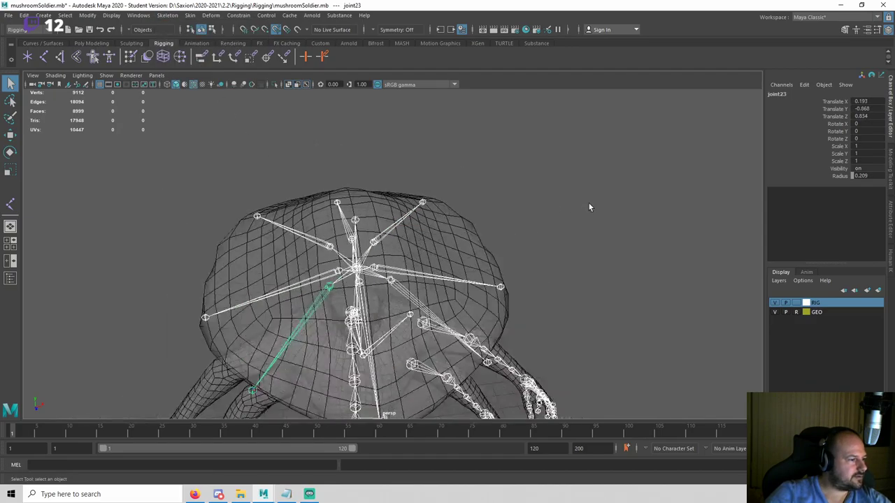
click(588, 203)
Rename the root joint of the left middle cap chain to JOINT_L_CAP_MIDDLE and save the scene.
alt+drag(461, 291, 543, 232)
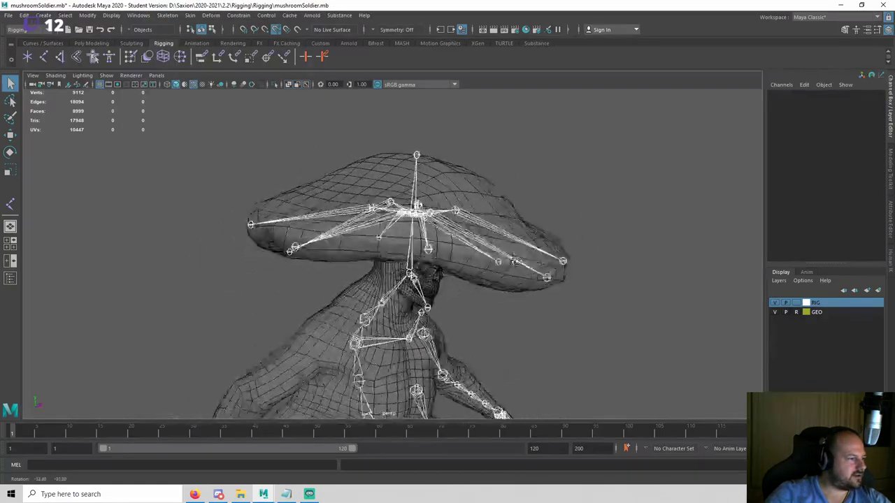
alt+drag(356, 300, 602, 285)
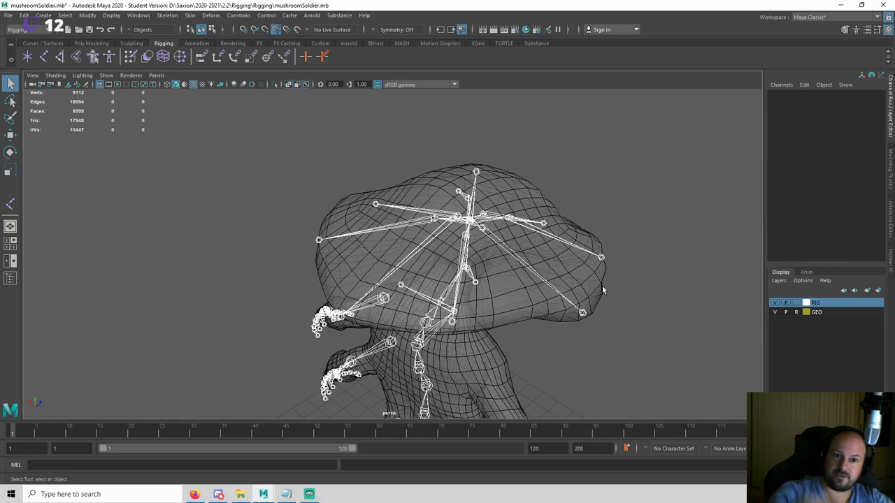
alt+drag(601, 285, 390, 203)
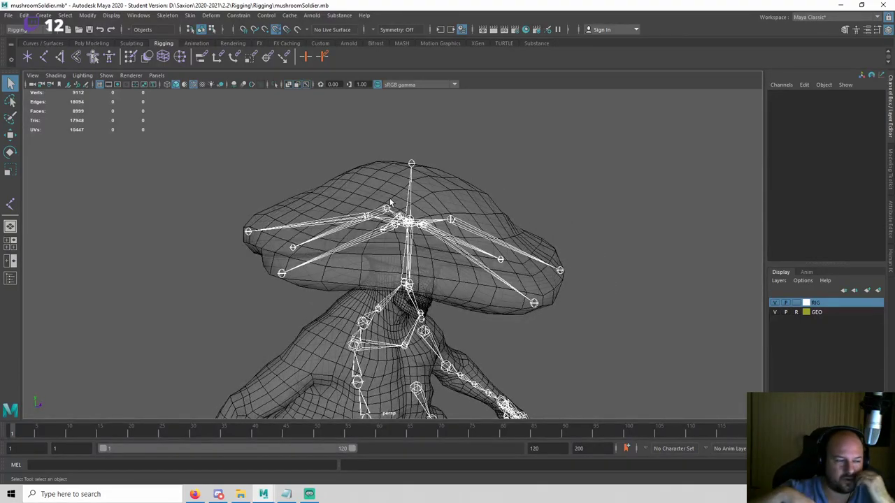
alt+drag(421, 188, 371, 263)
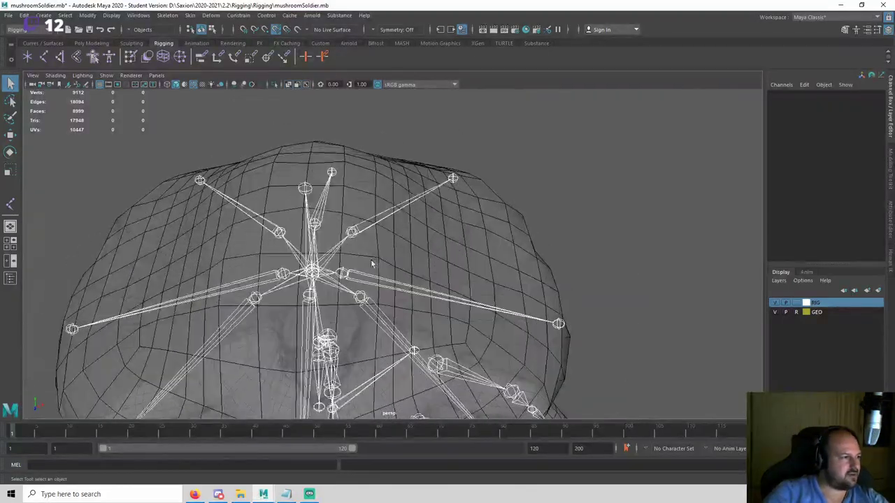
click(338, 275)
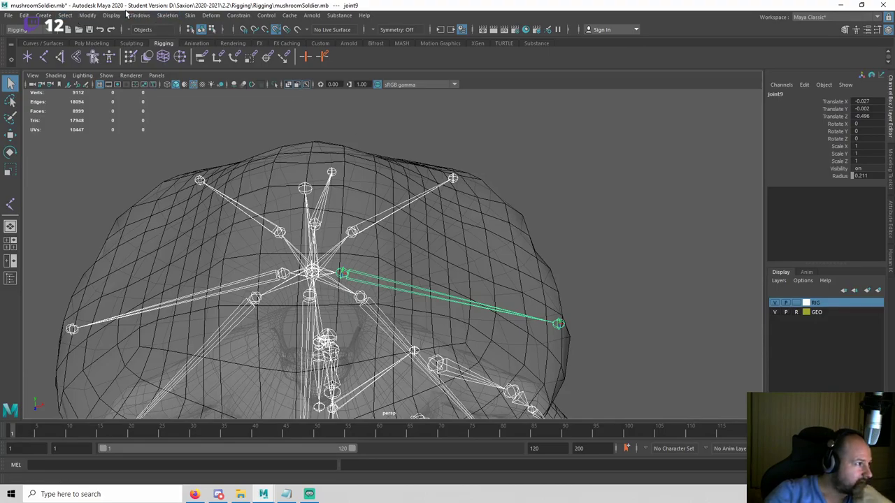
click(785, 94)
text(JOINT_)
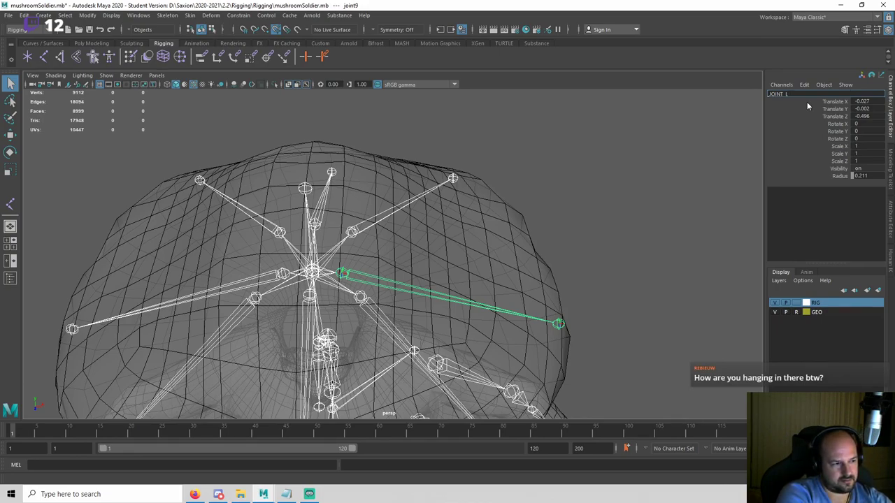
text(L_CAP_MI)
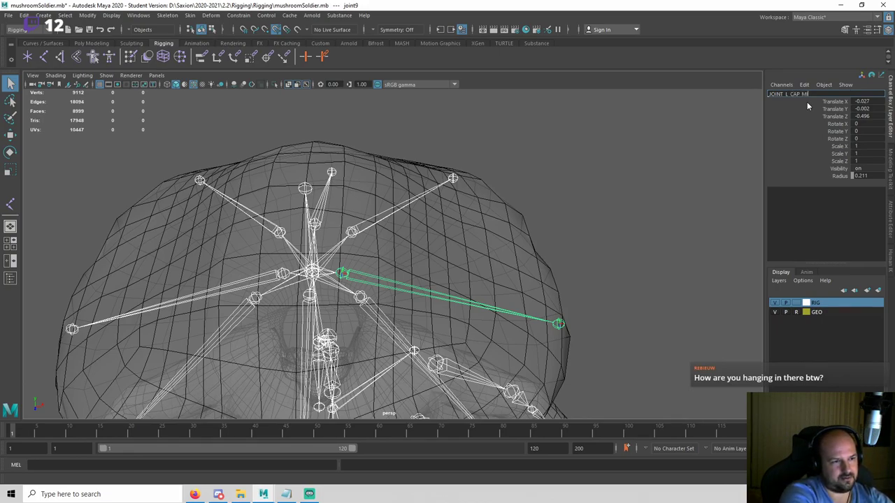
text(DDLE)
key(Return)
alt+drag(545, 129, 752, 119)
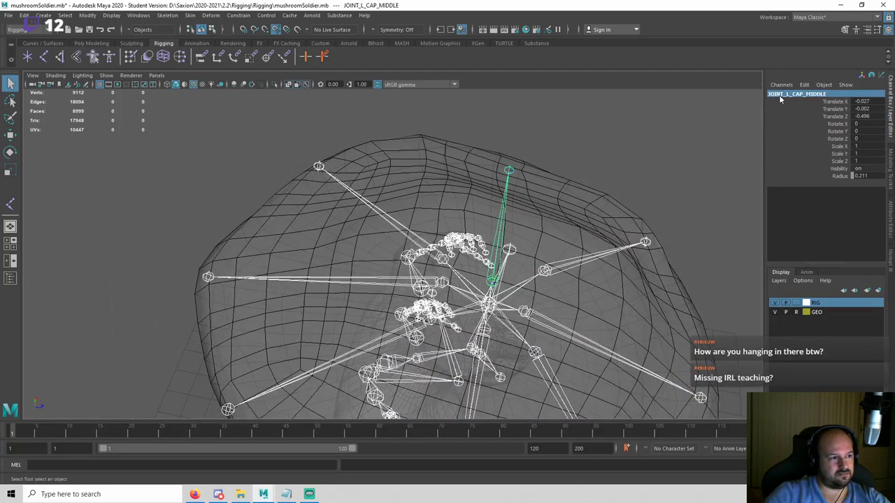
alt+drag(632, 174, 618, 167)
key(ctrl+s)
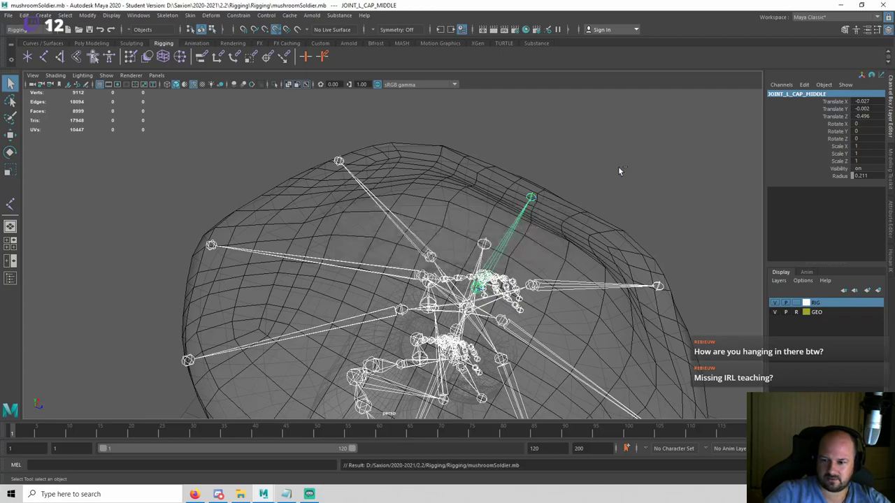
Rename the root joint of the front-left diagonal cap chain to JOINT_L_MIDDLE_FRONT.
alt+drag(613, 199, 595, 223)
click(498, 232)
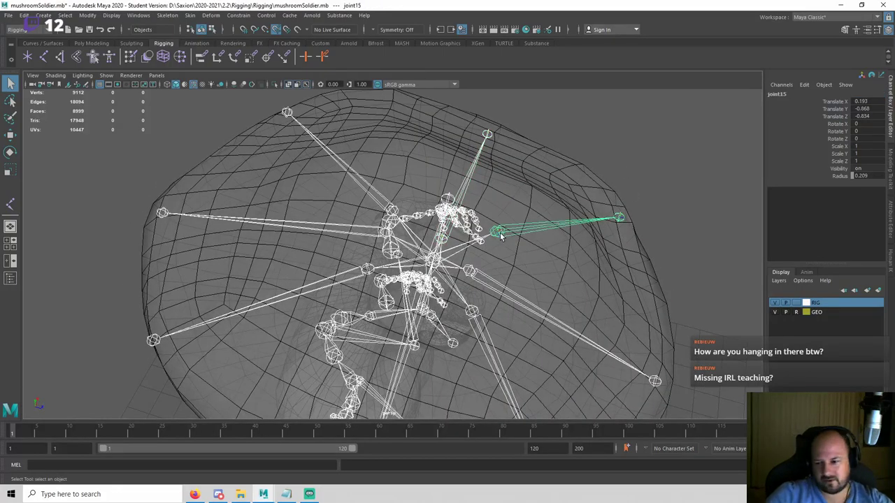
double_click(779, 94)
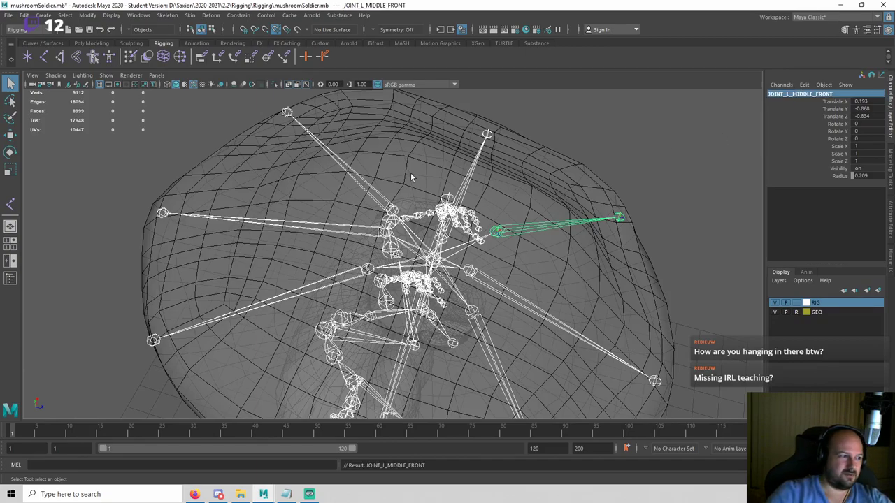
Rename the rear-left diagonal cap chain's root joint to JOINT_L_MIDDLE_BACK, reusing the front-left diagonal joint's name as a base.
click(365, 185)
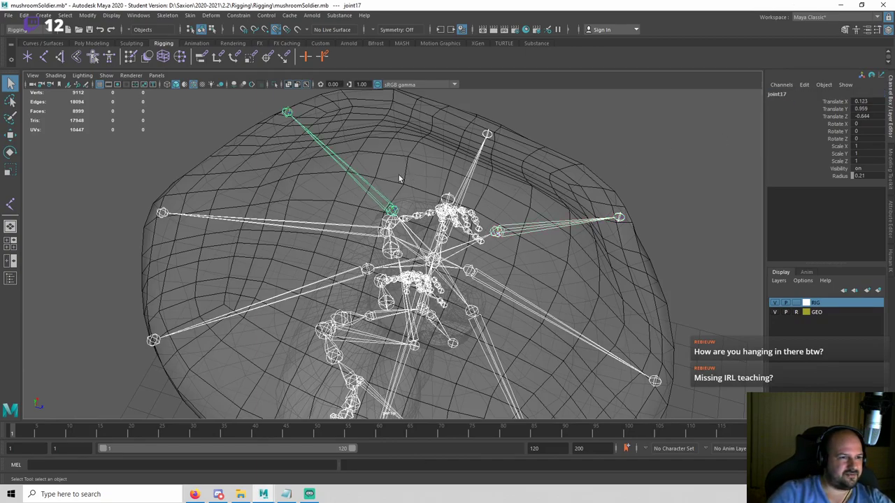
click(538, 230)
click(800, 98)
key(ctrl+c)
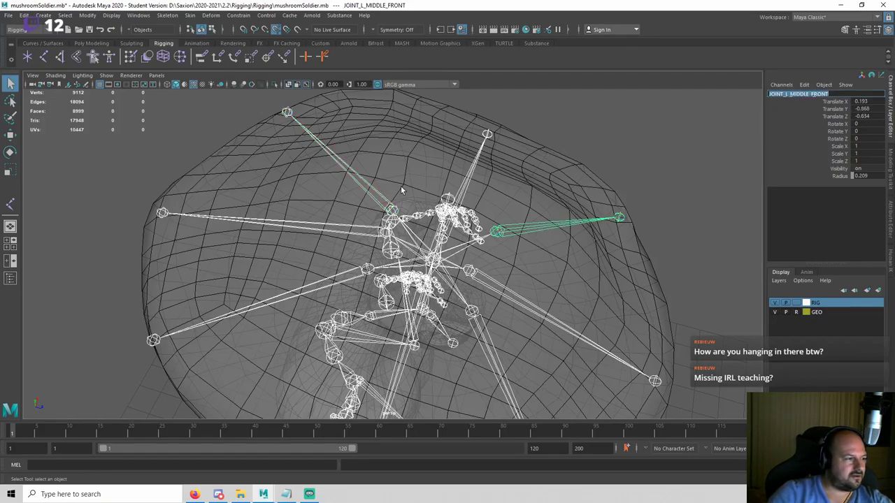
click(391, 200)
click(811, 95)
key(ctrl+v)
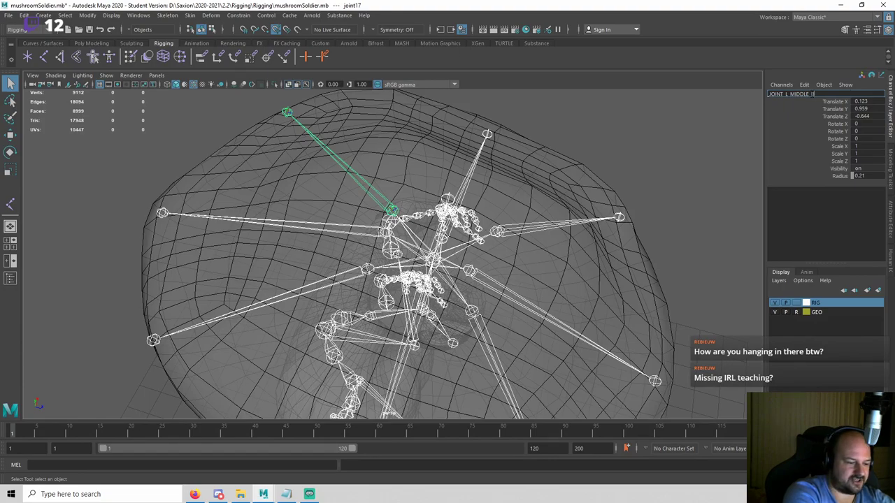
text(BACK)
key(Return)
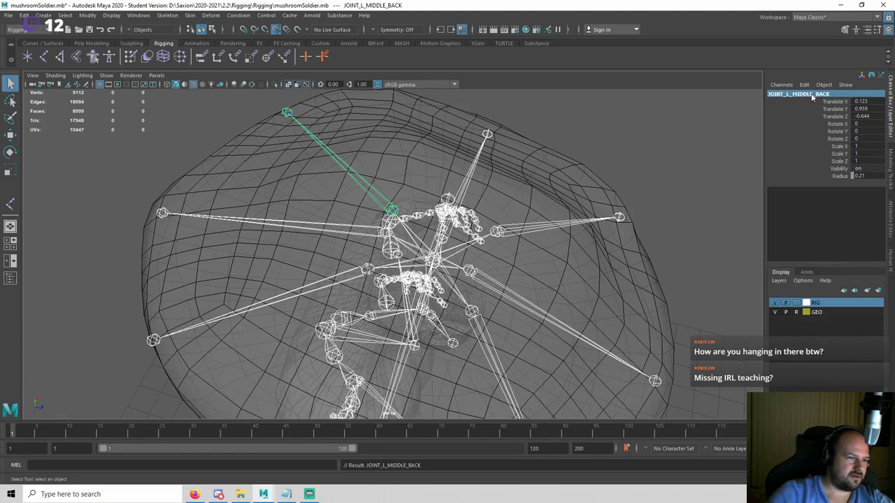
Rename the root joint of the front centre cap chain to JOINT_L_CAP_FRONT.
alt+drag(577, 159, 556, 144)
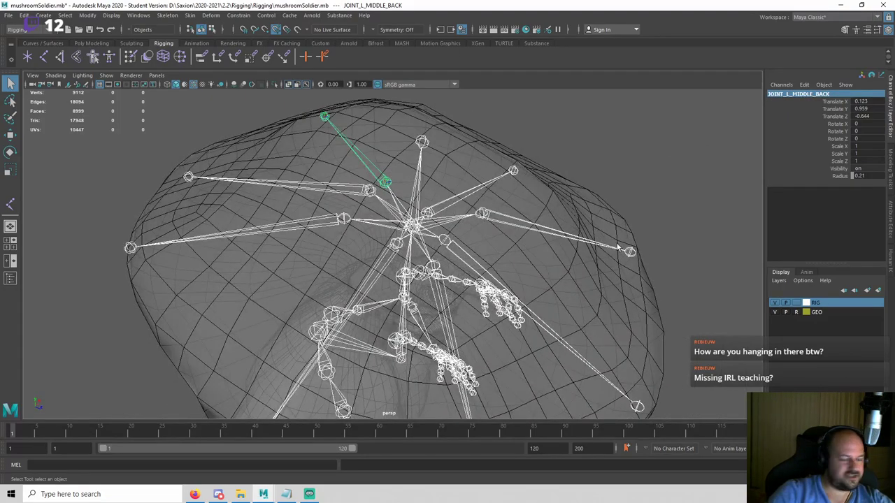
alt+drag(575, 246, 546, 270)
click(552, 265)
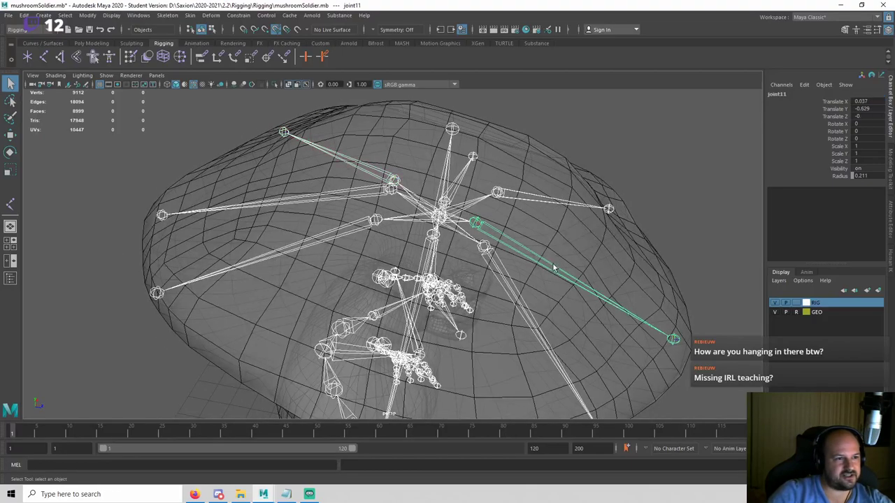
click(794, 94)
key(ctrl+v)
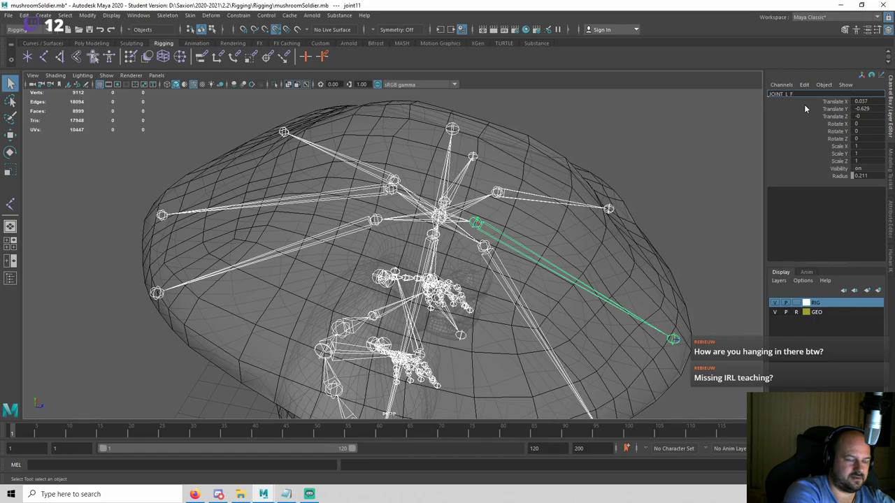
text(CAP_FRONT)
key(Return)
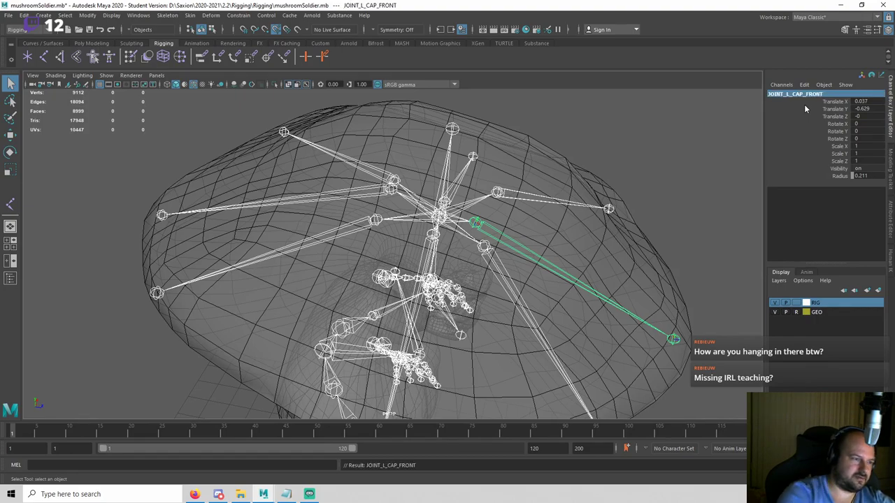
Insert CAP_ into the front-left diagonal root joint's name so it reads JOINT_L_CAP_MIDDLE_FRONT.
click(508, 199)
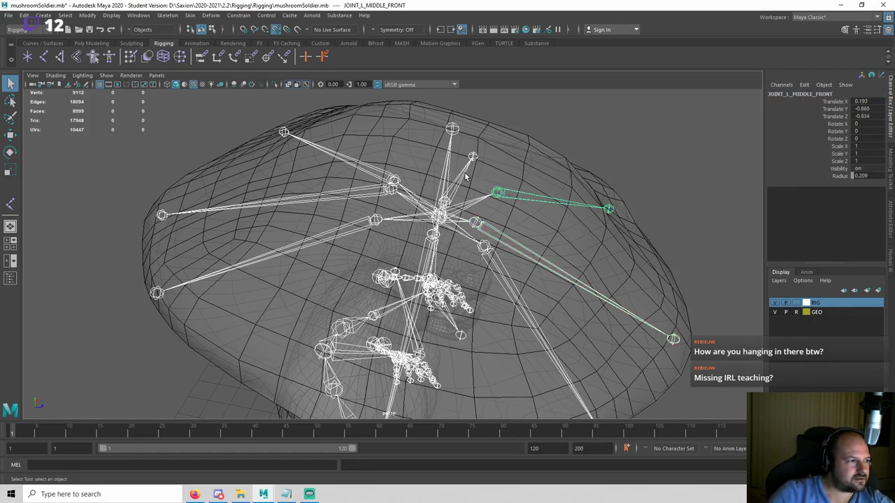
click(792, 94)
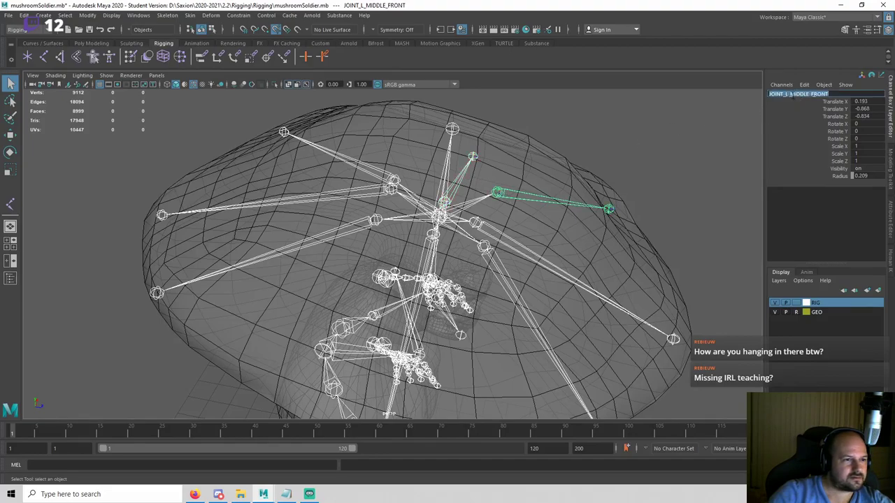
click(790, 95)
text(CAP_)
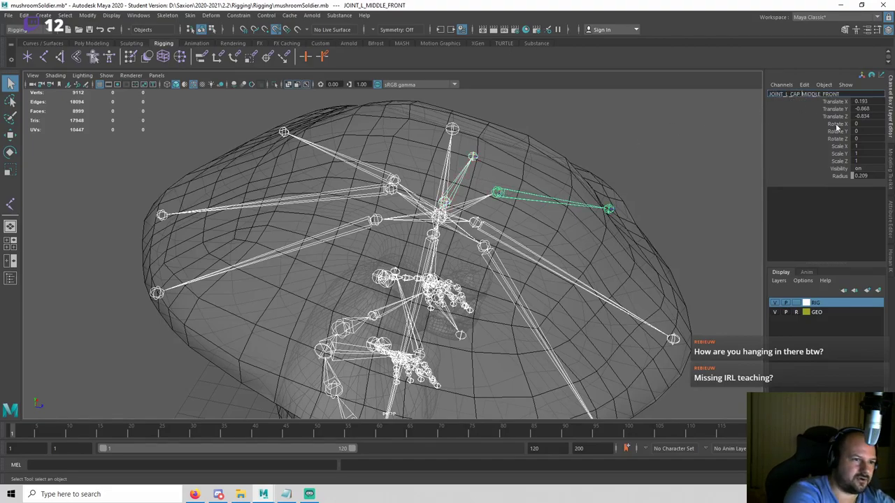
key(Return)
Rename the rear-left diagonal cap chain's root joint to JOINT_L_CAP_MIDDLE_BACK and save the scene.
alt+drag(442, 168, 445, 210)
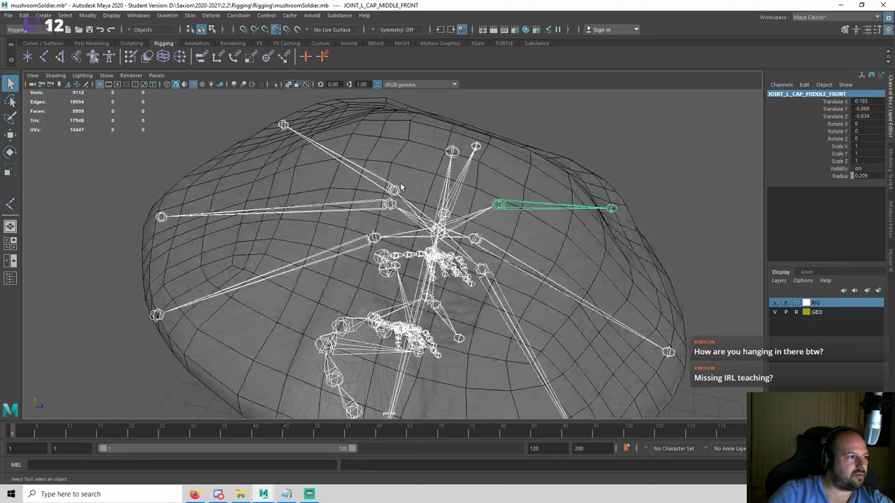
click(396, 185)
double_click(796, 95)
click(789, 94)
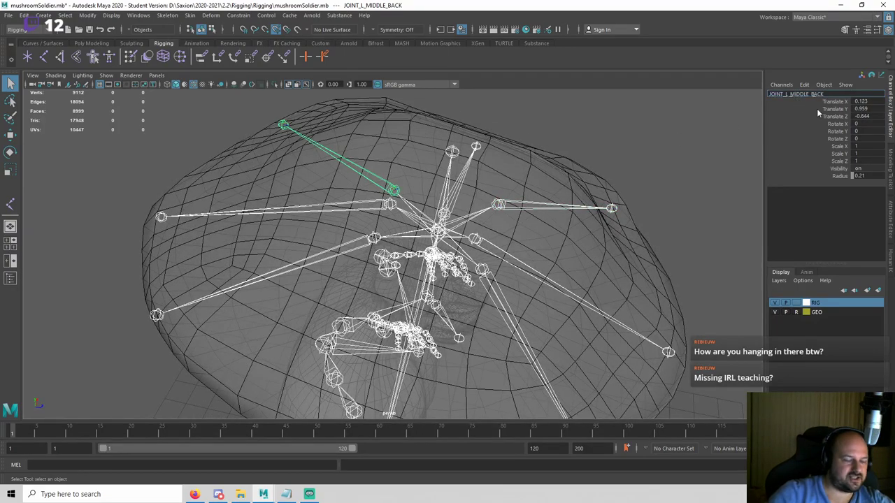
text(CAP)
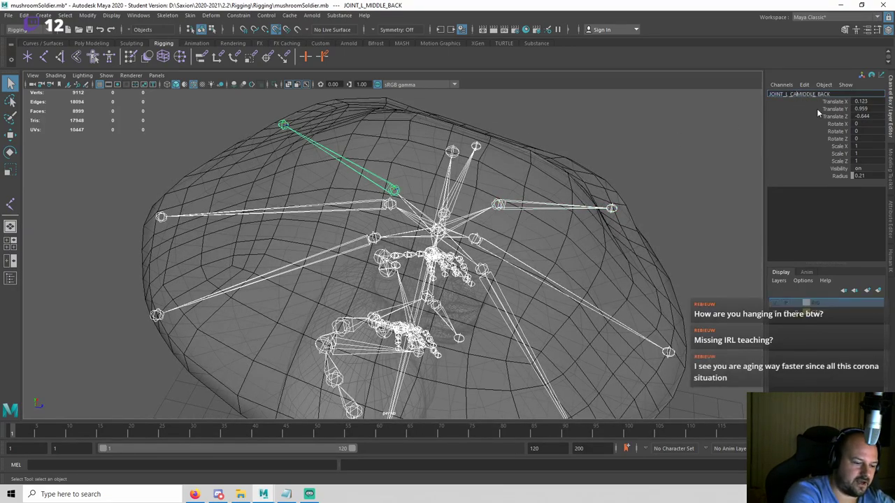
text(_)
key(Return)
key(ctrl+s)
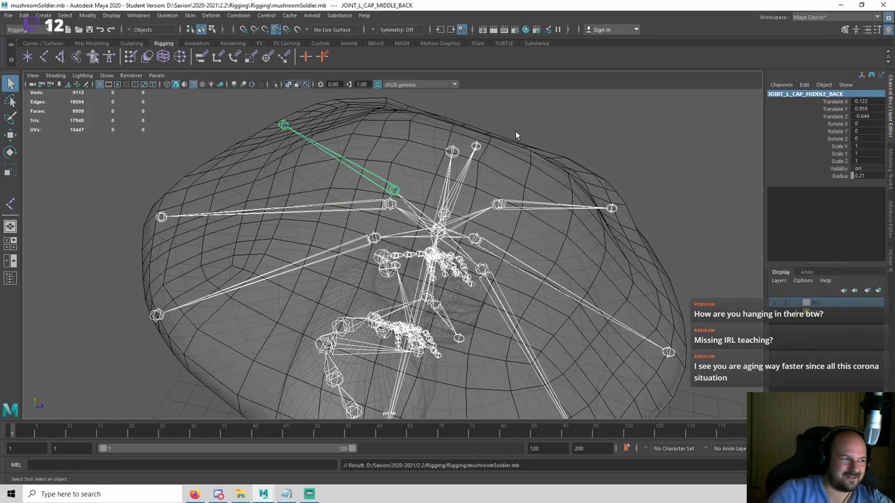
click(536, 164)
alt+drag(537, 165, 506, 171)
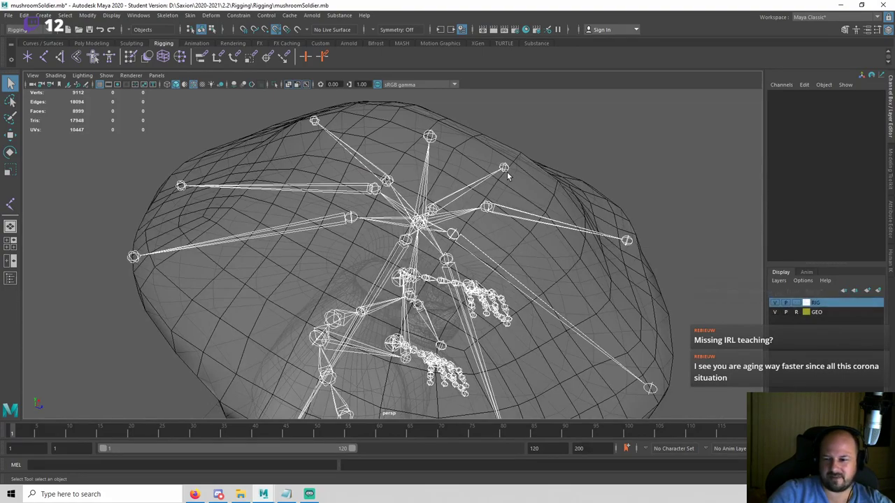
scroll(500, 180, down, 2)
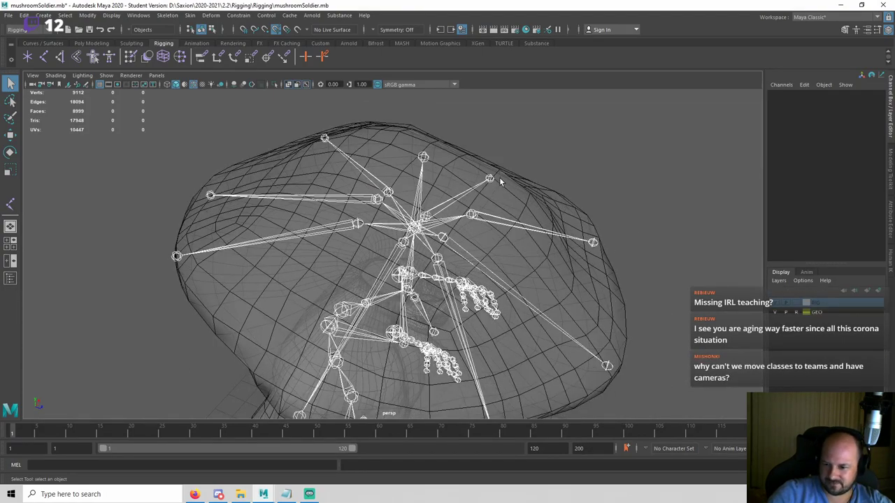
scroll(500, 181, up, 2)
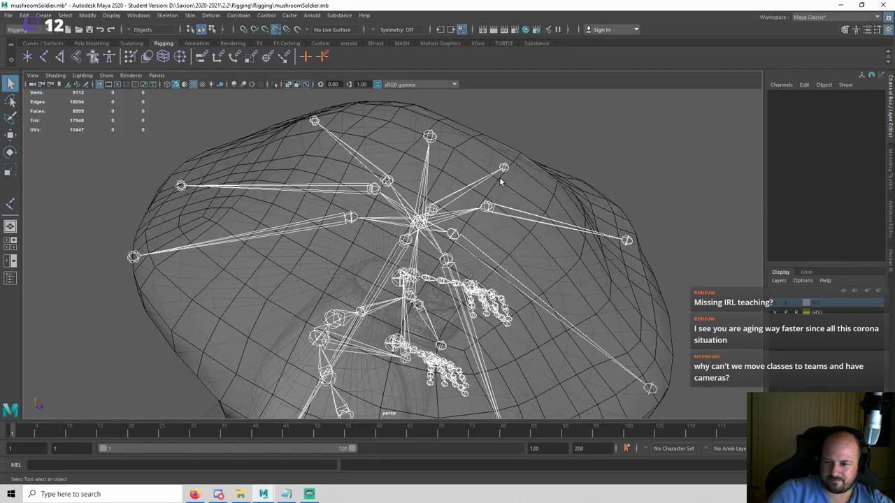
Copy the front centre cap joint's name and paste it as the base for renaming the rear centre cap chain's root joint.
alt+drag(401, 196, 355, 175)
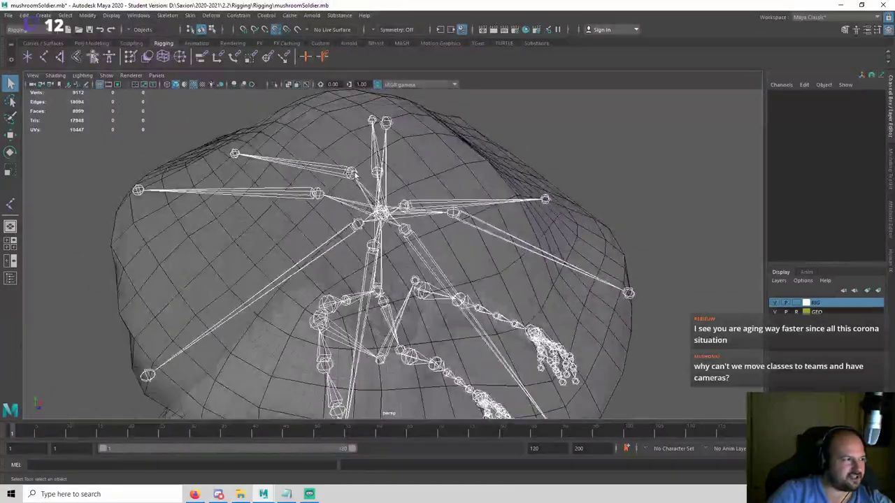
click(353, 174)
alt+drag(443, 251, 441, 227)
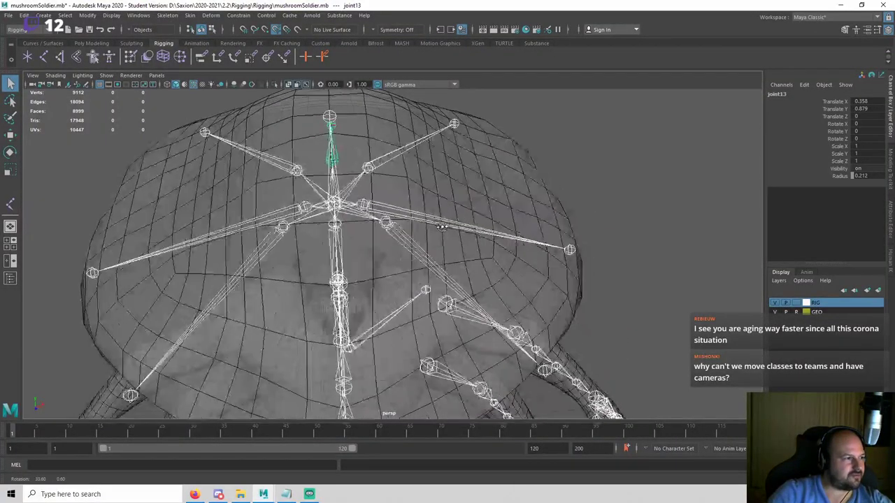
alt+drag(361, 209, 395, 232)
click(420, 233)
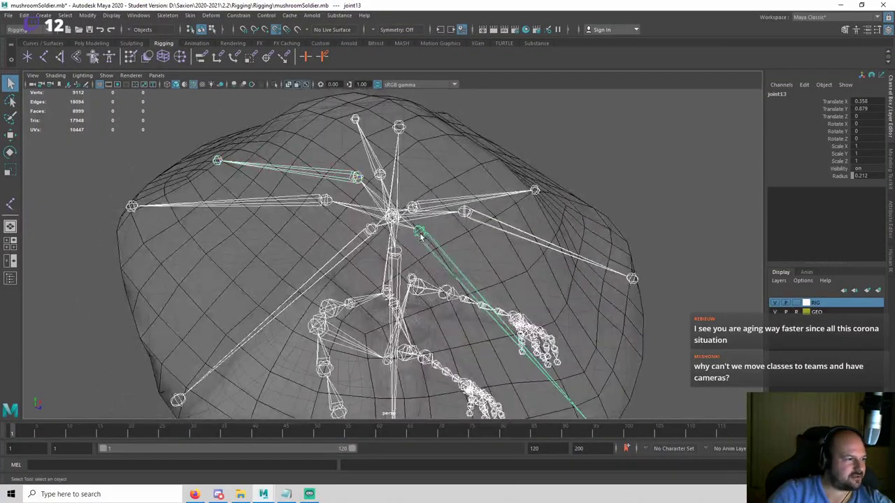
click(802, 96)
click(358, 177)
click(805, 97)
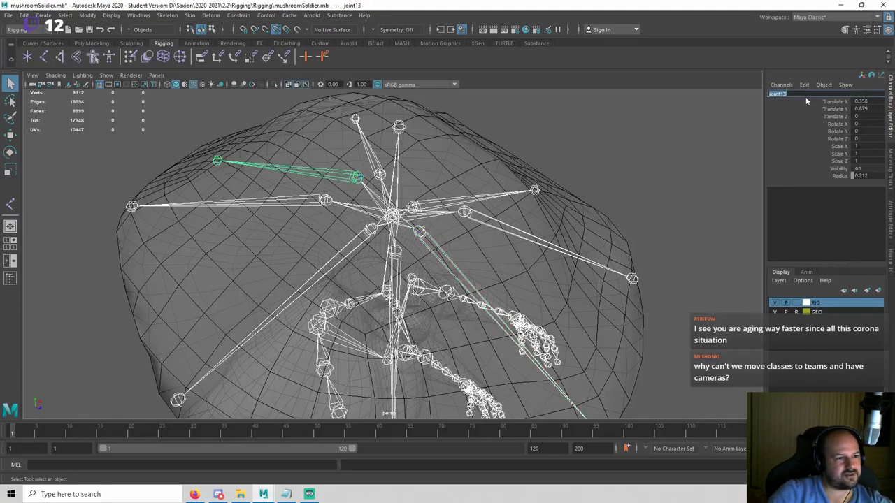
key(ctrl+v)
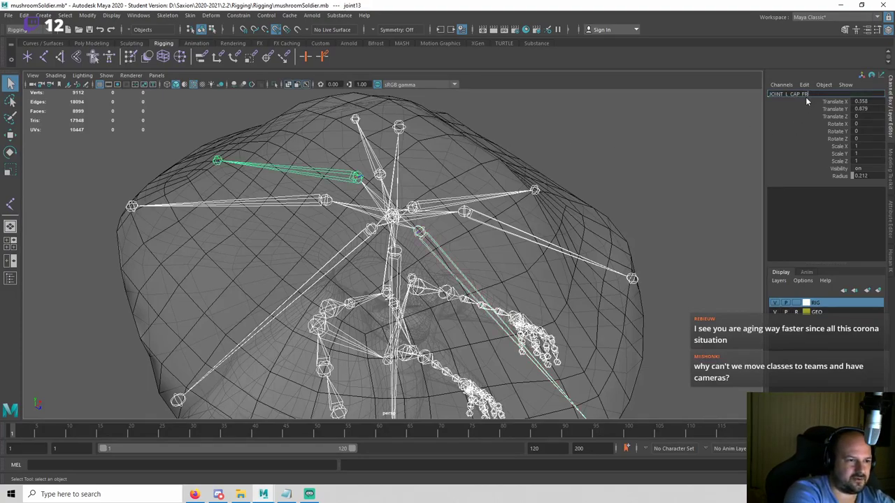
Rename the selected rear cap joint as JOINT_L_CAP_BACK.
text(BACK)
key(Return)
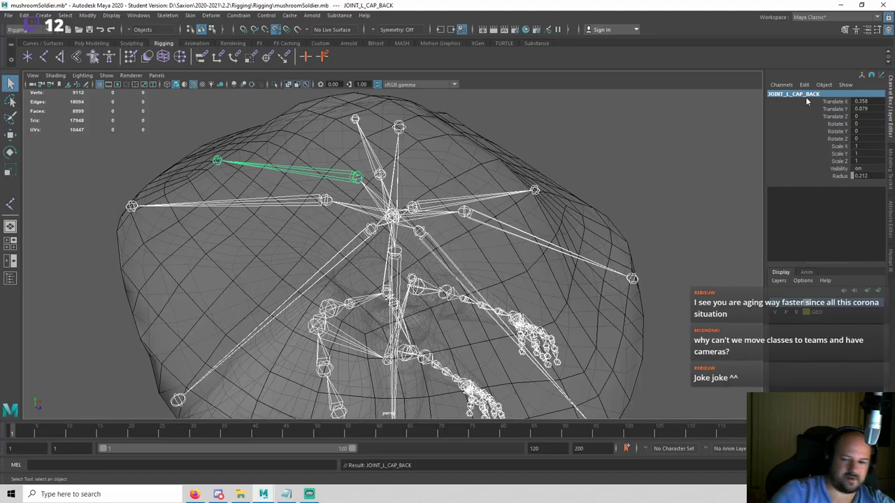
Rename the end joint of the JOINT_L_CAP_MIDDLE_BACK chain as JOINT_L_CAP_MIDDLE_BACK_NUB, reusing the parent joint's name.
alt+drag(444, 215, 399, 224)
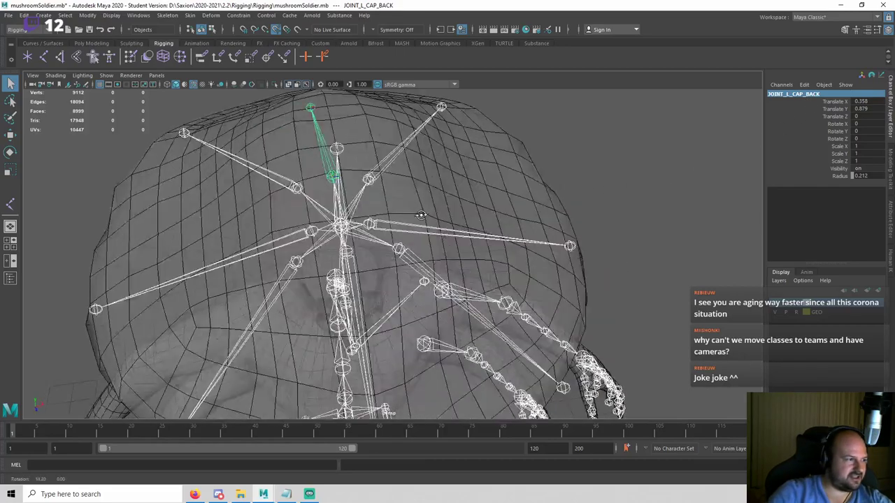
click(368, 181)
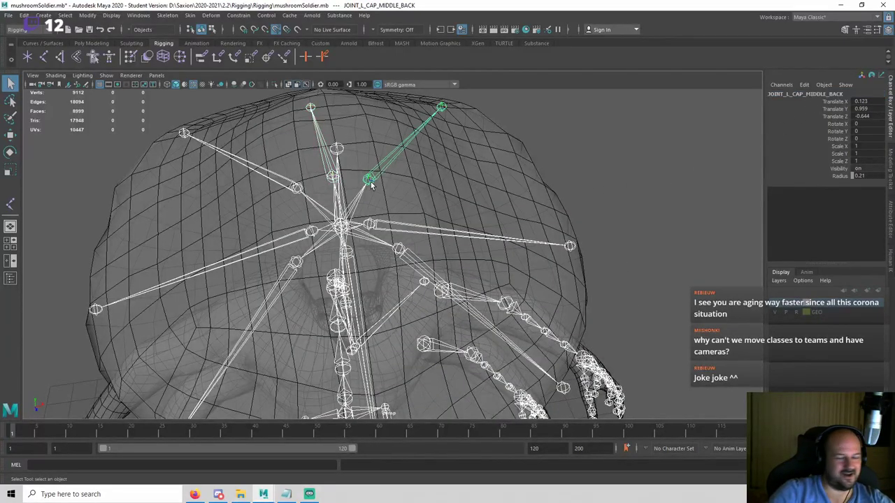
click(834, 94)
key(ctrl+c)
key(Down)
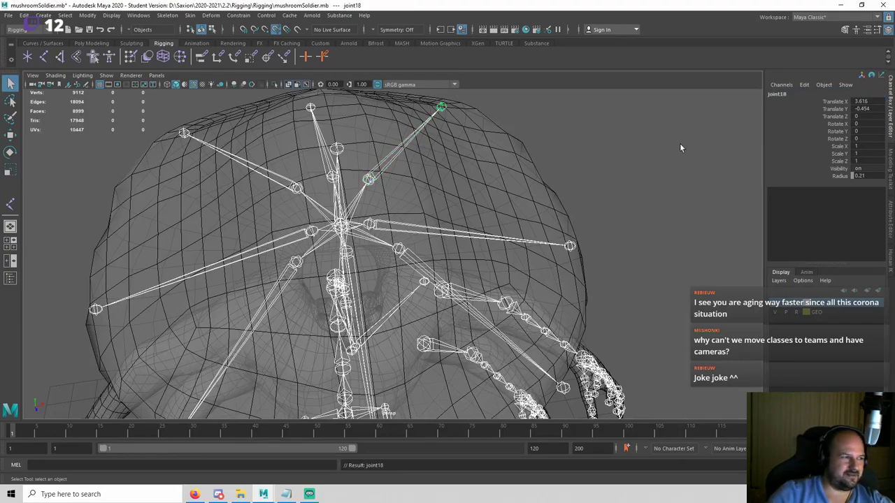
click(788, 94)
key(ctrl+v)
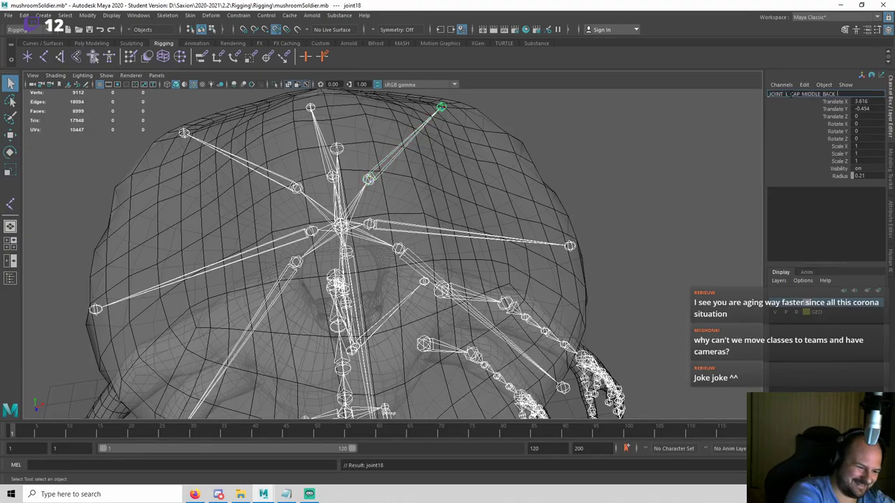
text(_NUB)
key(Return)
Rename the end joint below JOINT_L_CAP_MIDDLE as JOINT_L_CAP_MIDDLE_NUB, based on the parent joint's name.
click(506, 239)
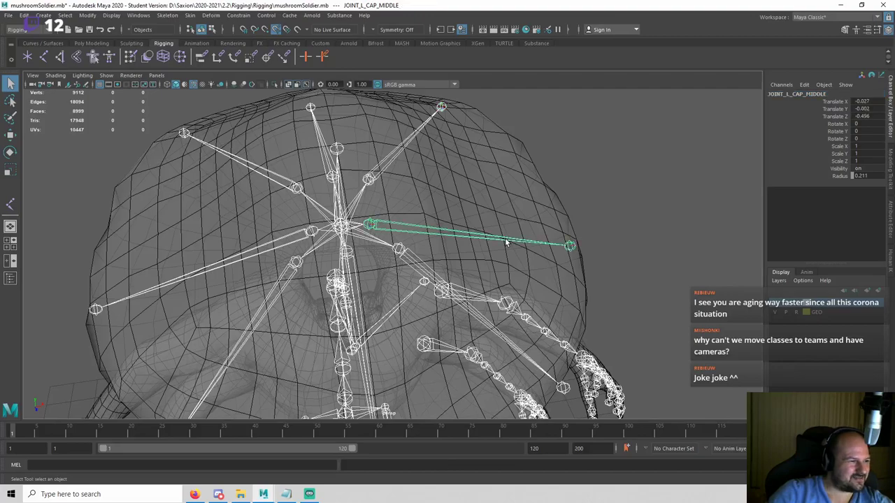
click(831, 94)
key(ctrl+c)
key(Return)
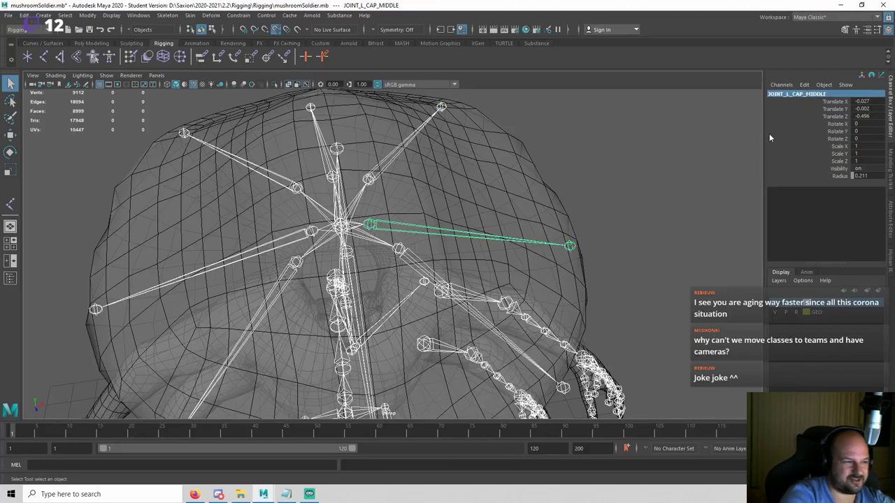
key(Down)
click(801, 94)
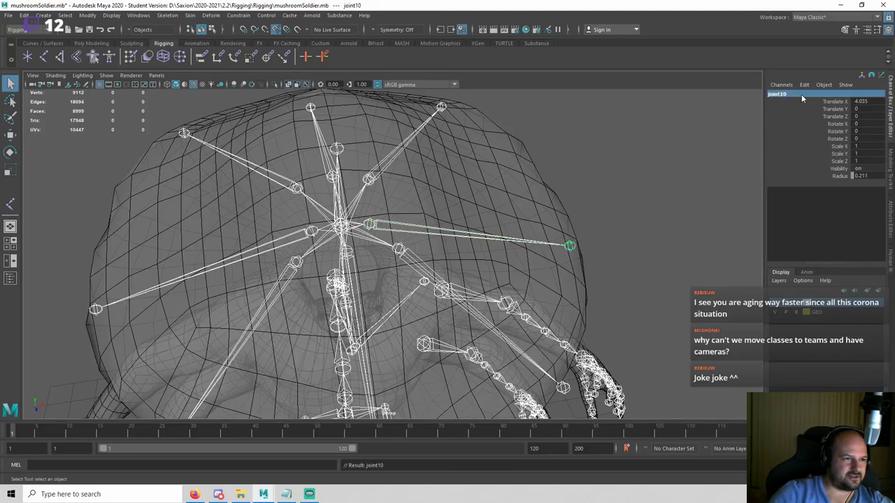
key(ctrl+v)
key(Return)
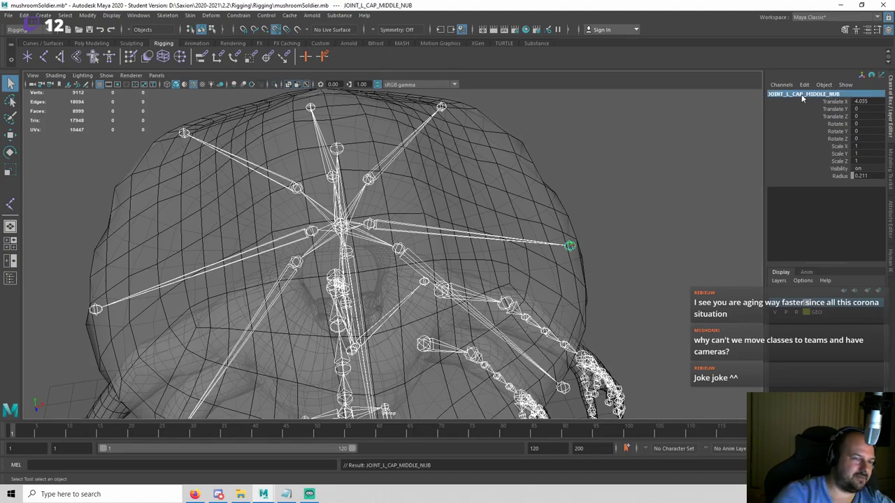
Rename the child joint at the tip of JOINT_L_CAP_MIDDLE_FRONT as JOINT_L_CAP_MIDDLE_FRONT_NUB.
alt+drag(473, 230, 487, 220)
click(423, 229)
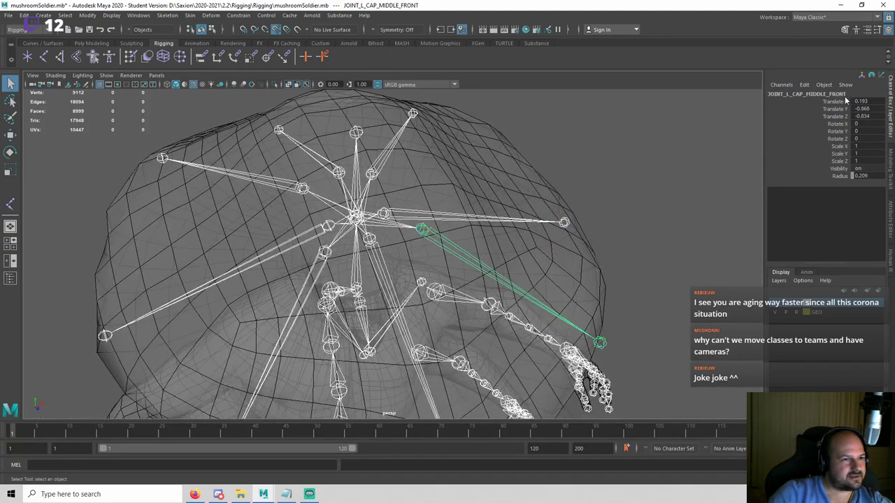
key(Down)
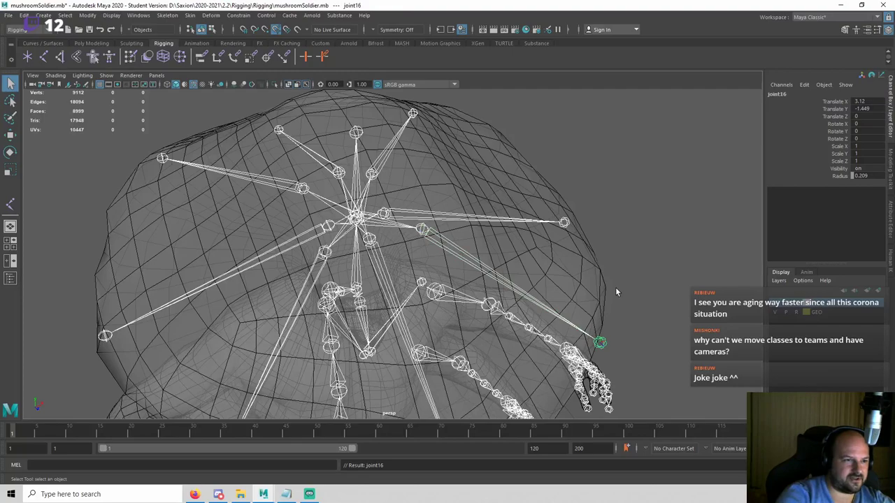
click(802, 94)
text(JOINT_L_CAP_MIDDLE_FRONT)
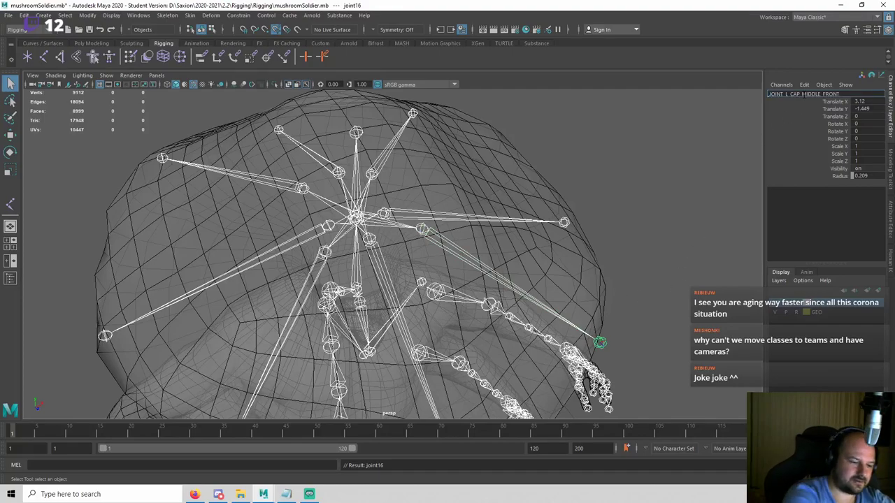
text(_NUB)
key(Return)
Rename the end joint of the JOINT_L_CAP_FRONT chain as JOINT_L_CAP_FRONT_NUB.
alt+drag(442, 298, 491, 293)
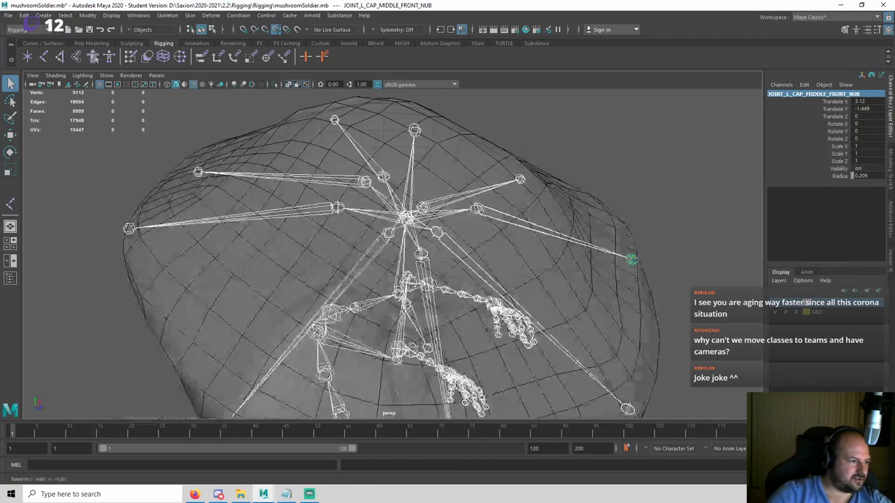
click(476, 268)
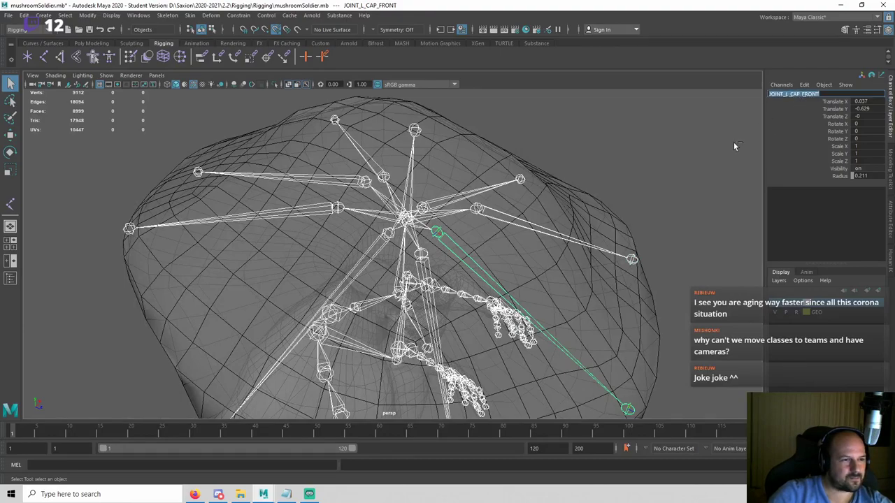
key(Up)
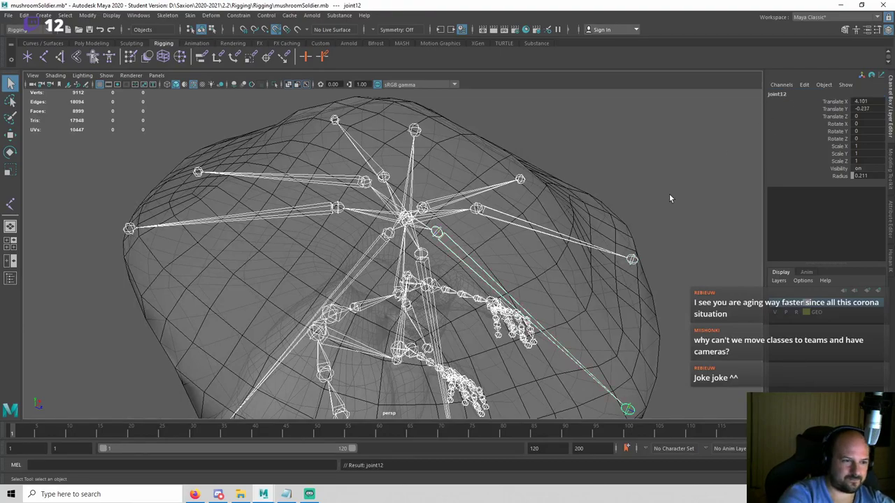
double_click(793, 95)
text(JOINT_L_CAP_FRONT)
key(Return)
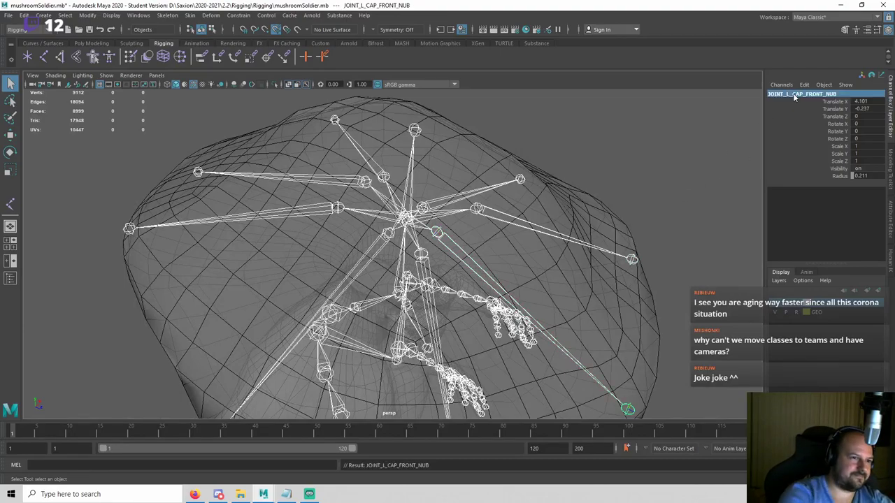
Rename the end joint of the JOINT_L_CAP_BACK chain as JOINT_L_CAP_BACK_NUB and save the scene.
alt+drag(470, 185, 413, 185)
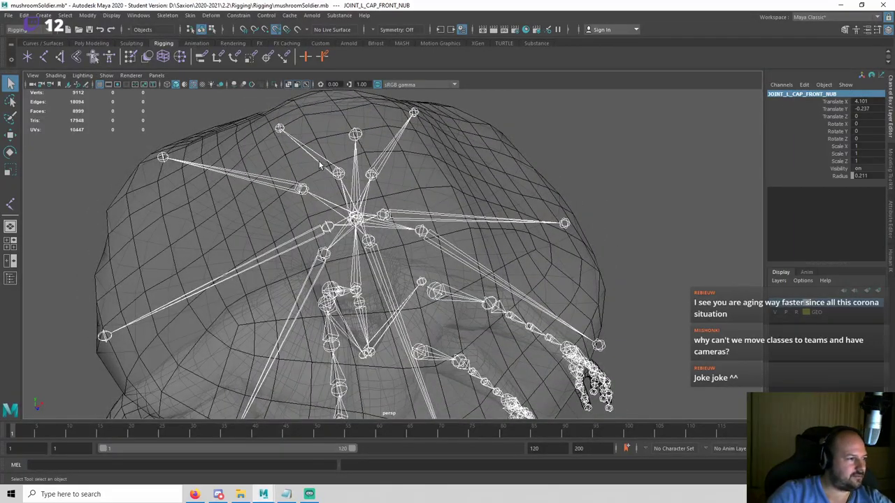
click(319, 163)
key(Return)
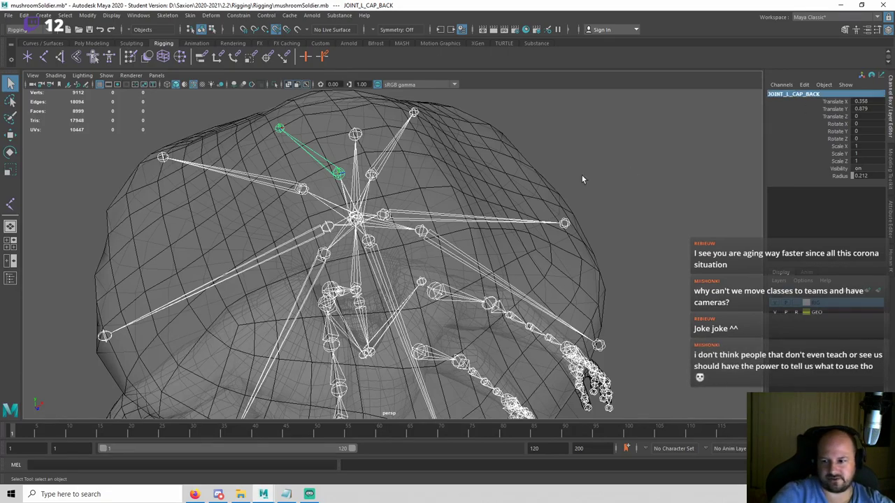
key(Down)
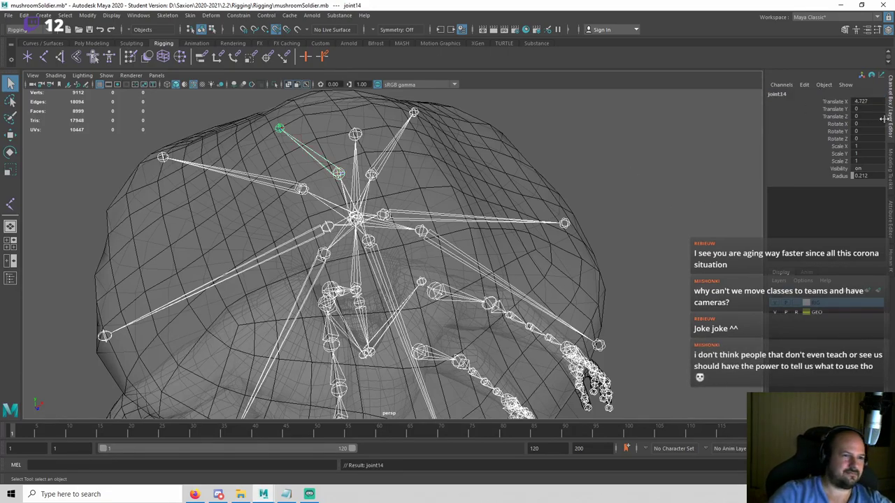
click(816, 93)
text(JOINT_L_CAP_BACK)
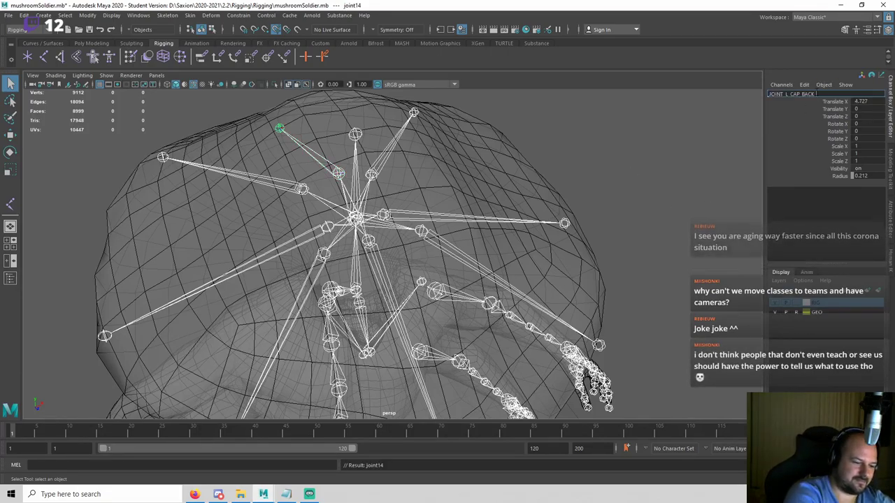
text(_NUB)
key(Return)
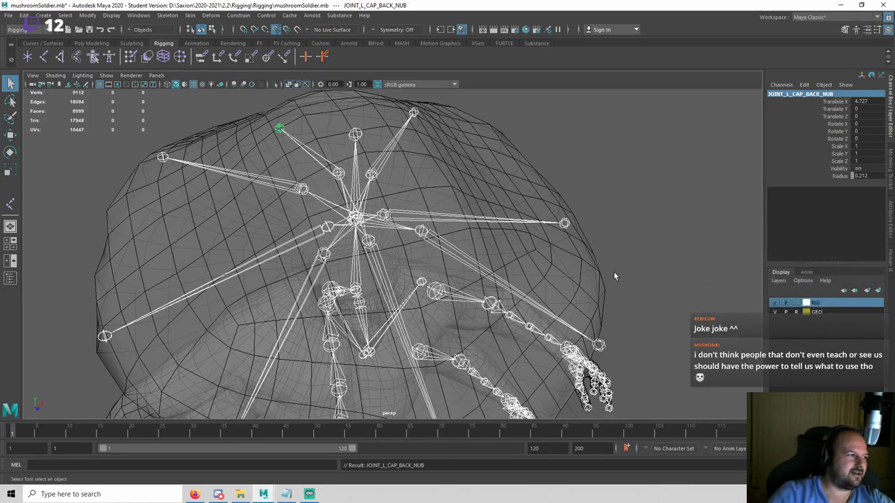
alt+drag(339, 219, 315, 208)
key(ctrl+s)
Rename the mirrored counterpart of JOINT_L_CAP_MIDDLE on the cap's other side as JOINT_R_CAP_MIDDLE.
alt+drag(354, 248, 376, 214)
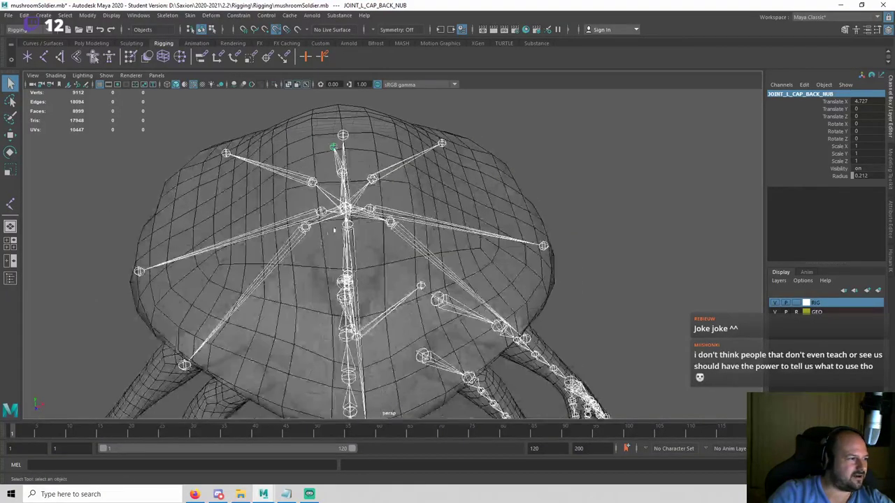
click(371, 210)
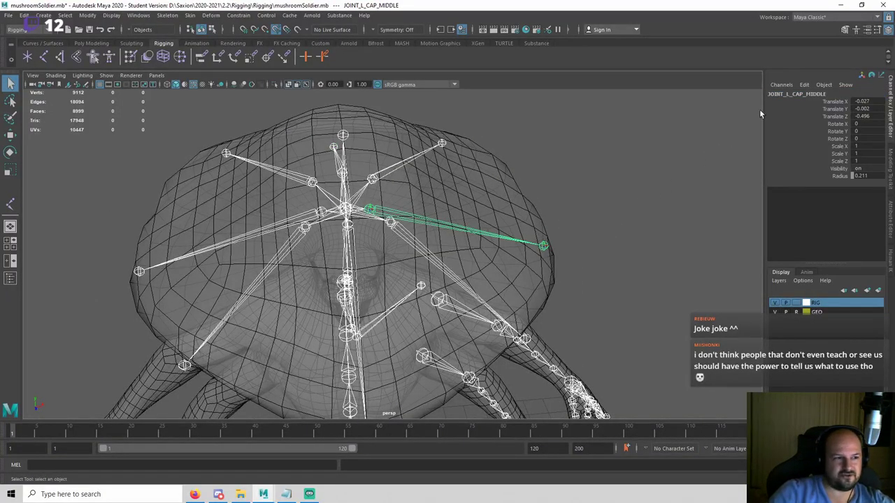
click(811, 95)
key(ctrl+c)
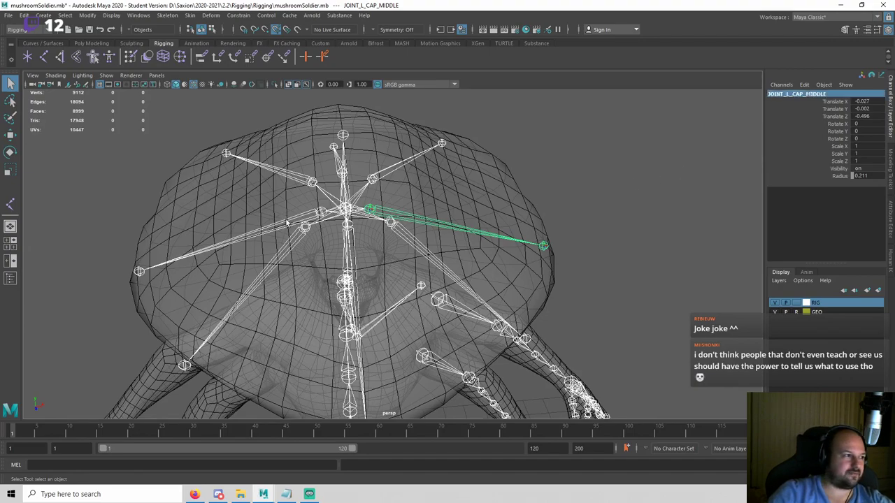
click(290, 220)
click(318, 215)
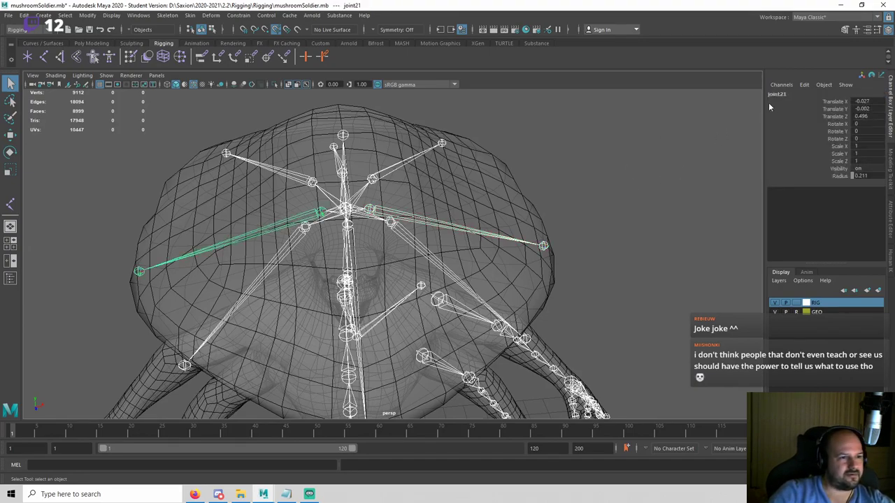
click(796, 94)
text(JOINT_L_CAF_MIDDLE)
key(BackSpace)
text(R)
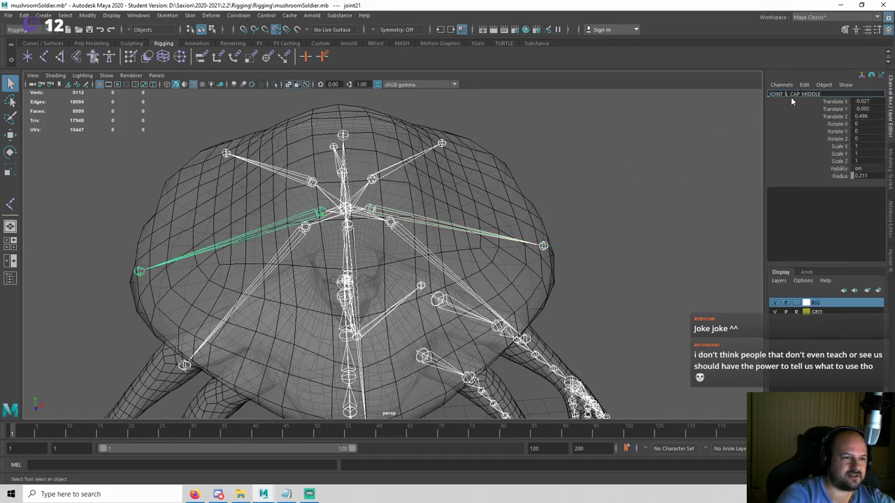
key(Return)
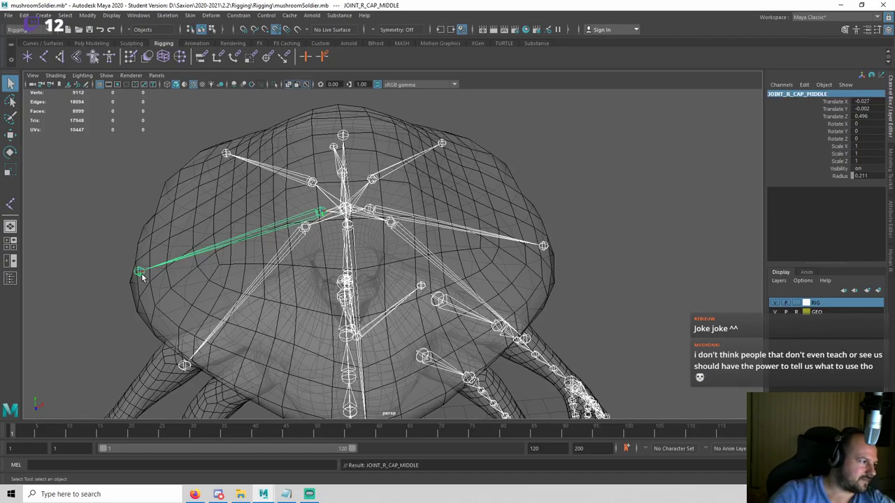
Rename the end joint of the JOINT_R_CAP_MIDDLE chain as JOINT_R_CAP_MIDDLE_NUB.
click(141, 272)
click(795, 93)
key(ctrl+v)
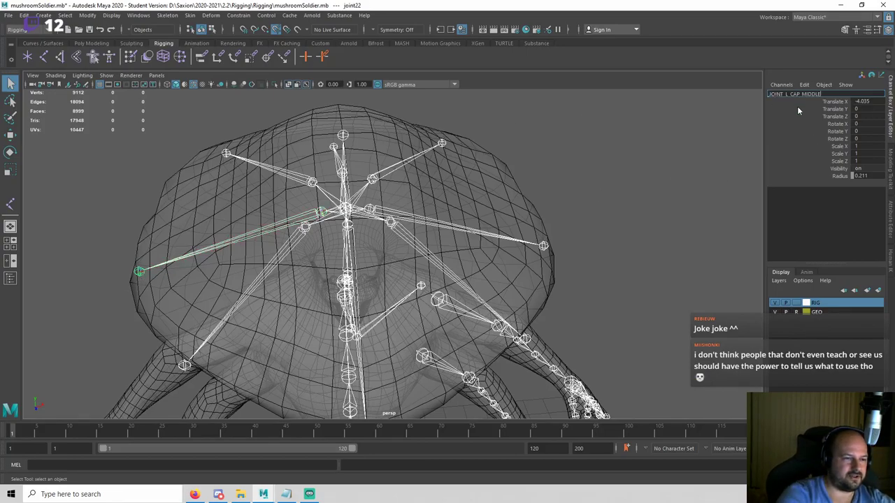
text(_NUB)
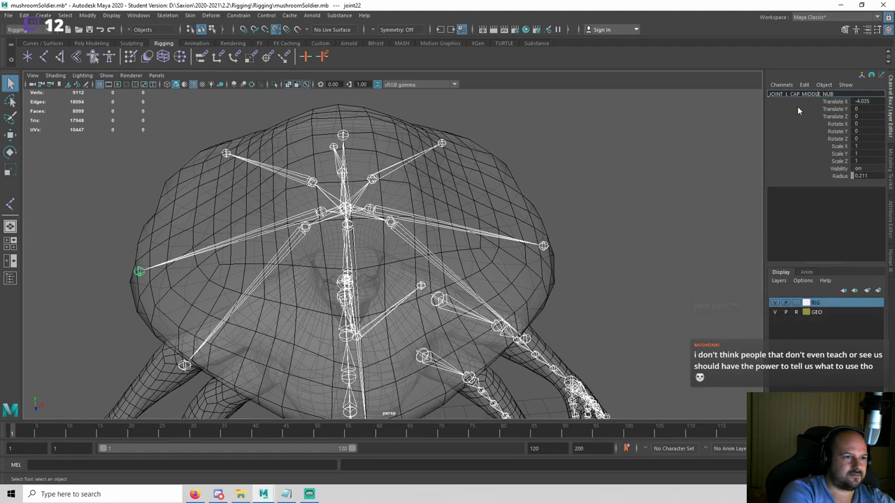
key(BackSpace)
text(R)
key(Return)
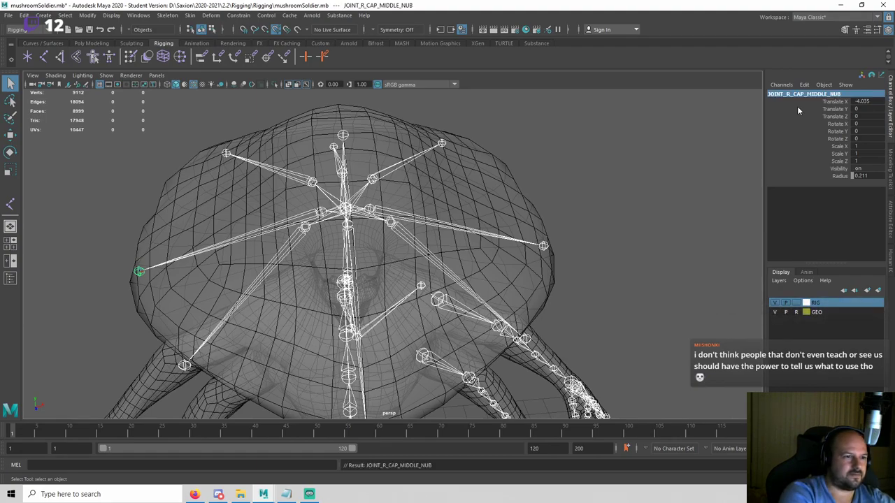
Rename the mirrored counterpart of JOINT_L_CAP_MIDDLE_BACK as JOINT_R_CAP_MIDDLE_BACK.
alt+drag(375, 200, 313, 210)
click(385, 183)
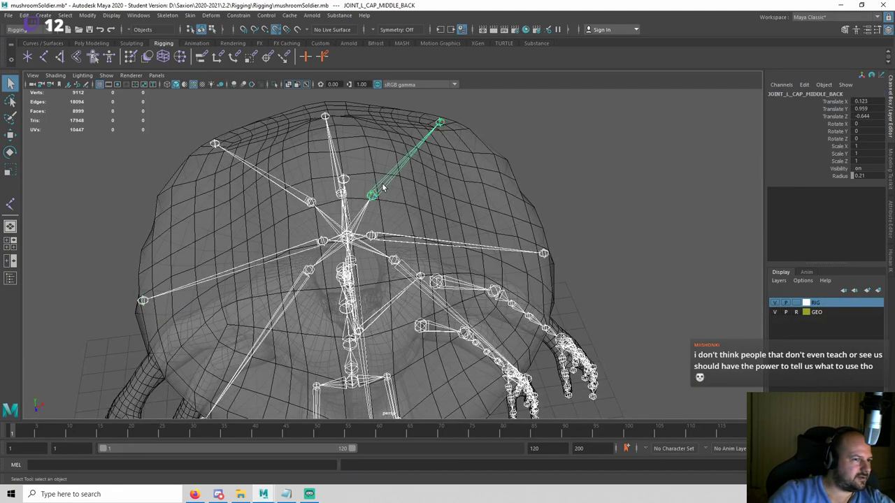
click(830, 95)
key(ctrl+c)
click(314, 202)
click(808, 95)
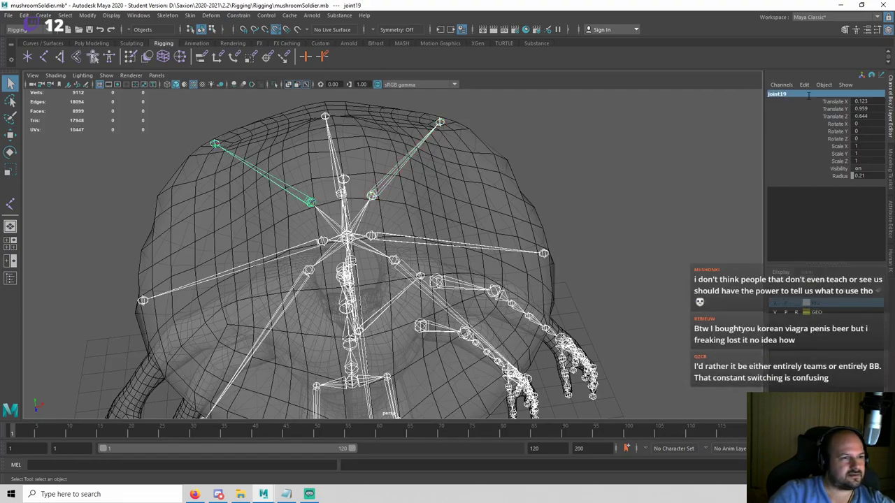
key(ctrl+v)
key(BackSpace)
text(R)
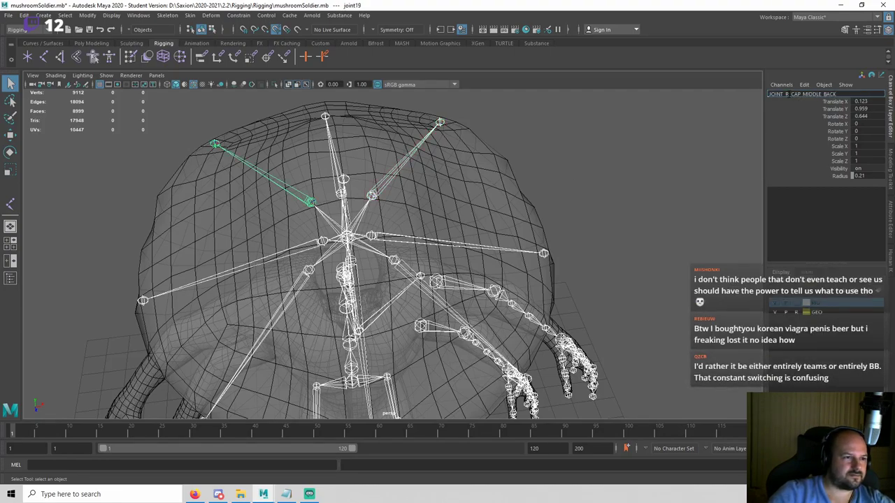
key(Return)
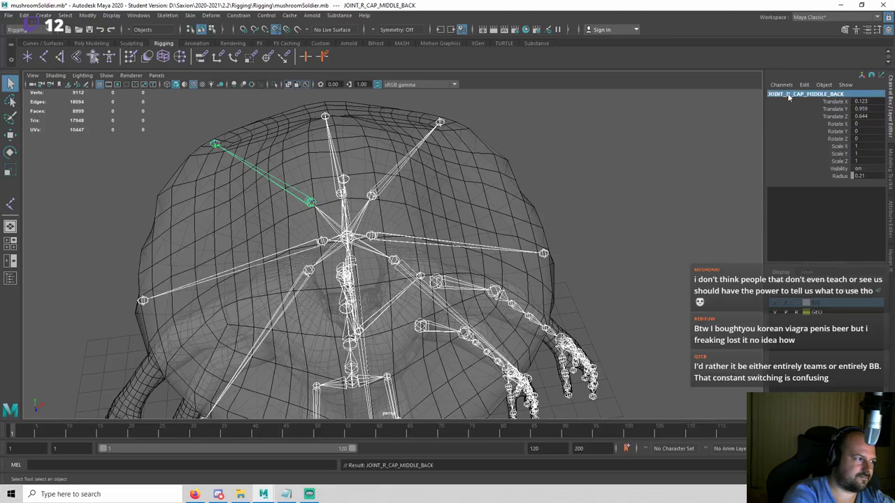
Rename the end joint of the JOINT_R_CAP_MIDDLE_BACK chain as JOINT_R_CAP_MIDDLE_BACK_NUB and save the scene.
key(Down)
click(787, 93)
text(JOINT_R_CAP_MIDDLE_BACK)
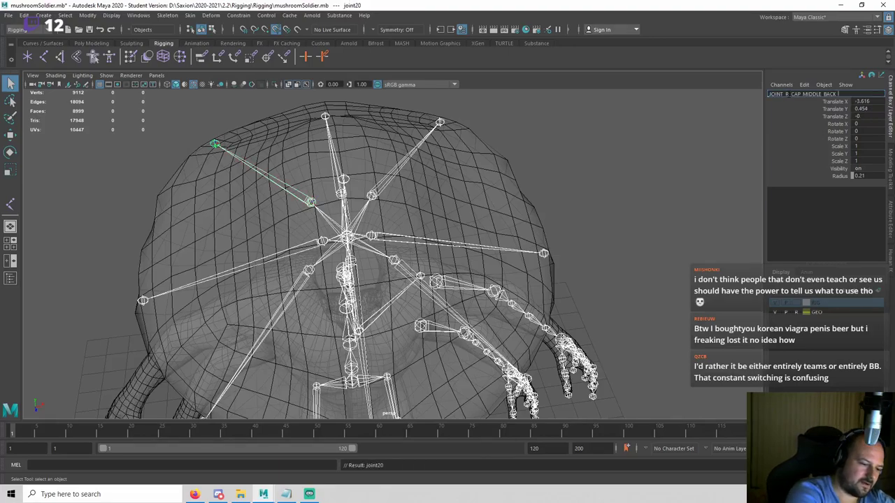
key(Return)
key(ctrl+s)
key(Return)
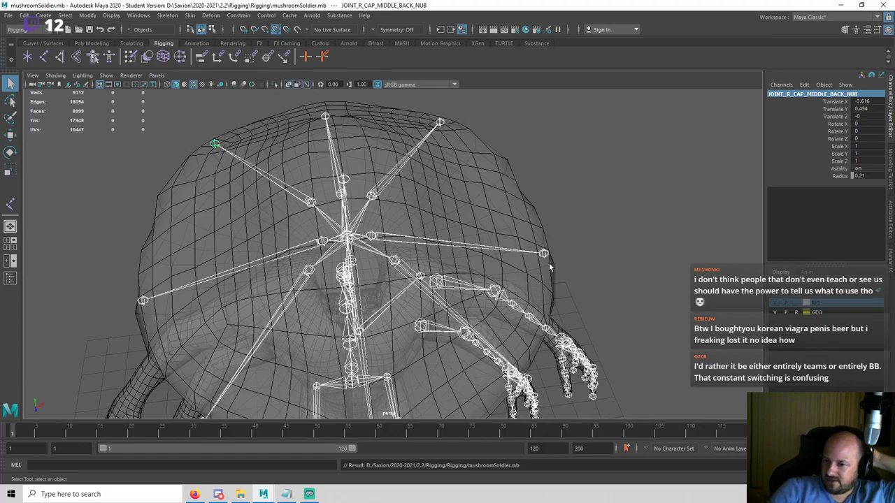
Rename the mirrored counterpart of JOINT_L_CAP_MIDDLE_FRONT on the cap's other side as JOINT_R_CAP_MIDDLE_FRONT.
alt+drag(549, 264, 389, 227)
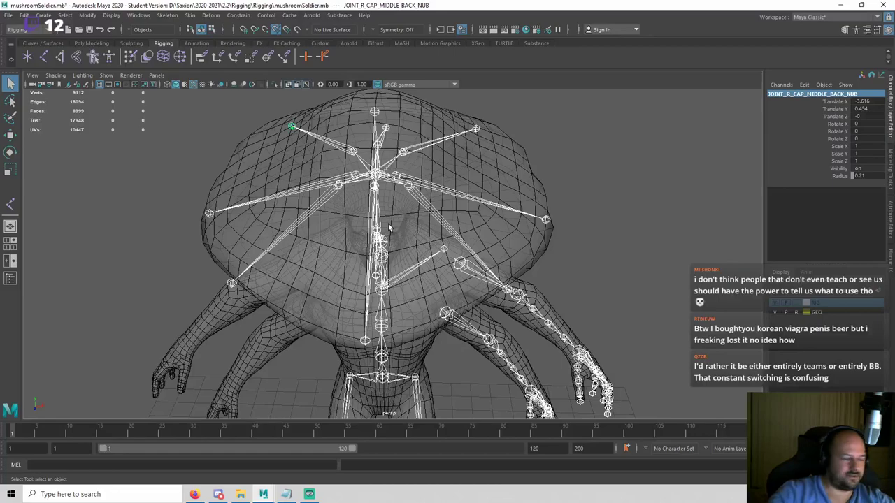
scroll(389, 227, up, 3)
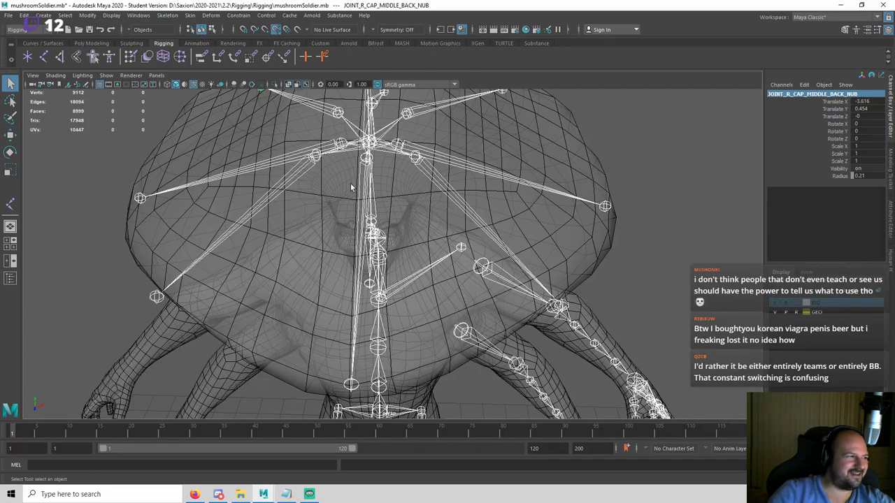
alt+drag(351, 183, 343, 195)
click(312, 187)
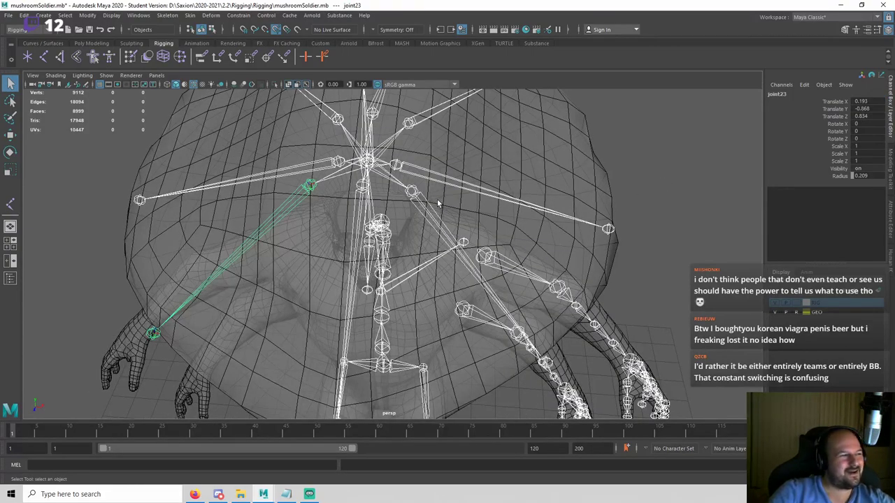
shift+click(413, 192)
click(811, 93)
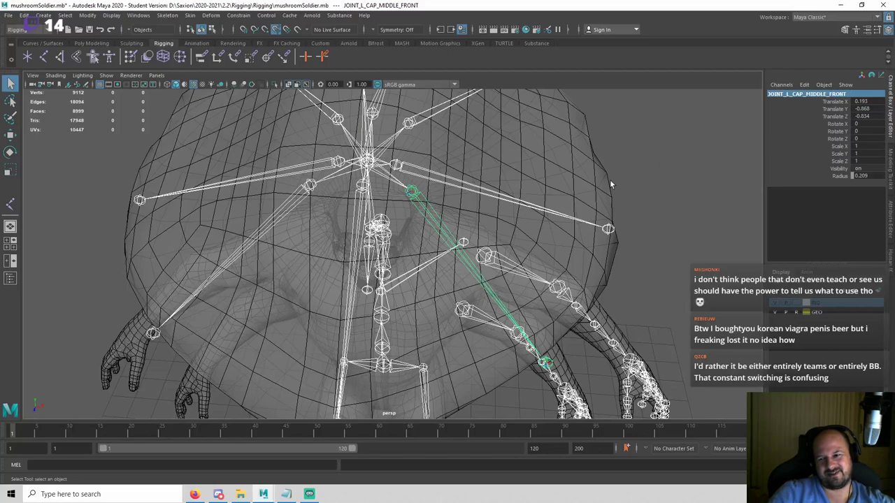
click(308, 187)
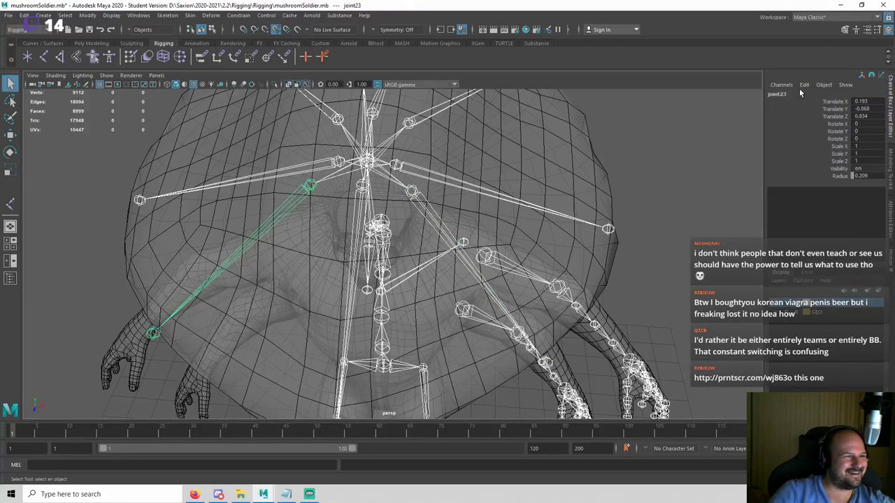
click(800, 93)
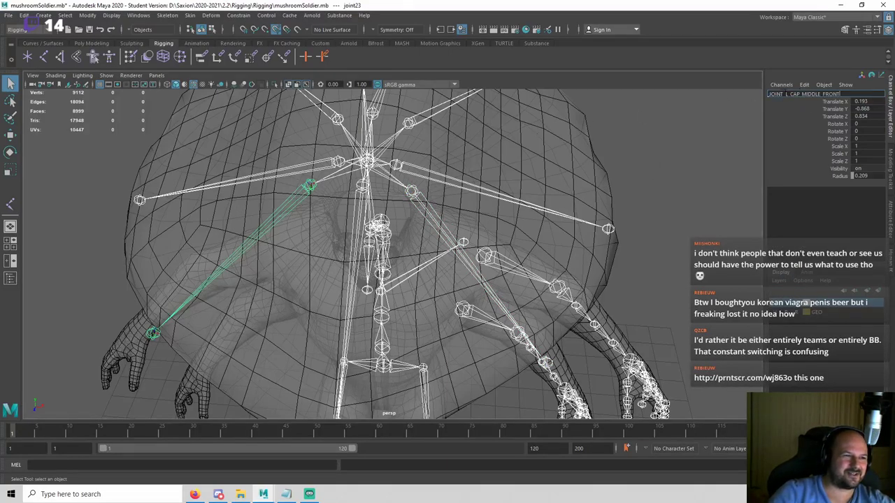
key(Return)
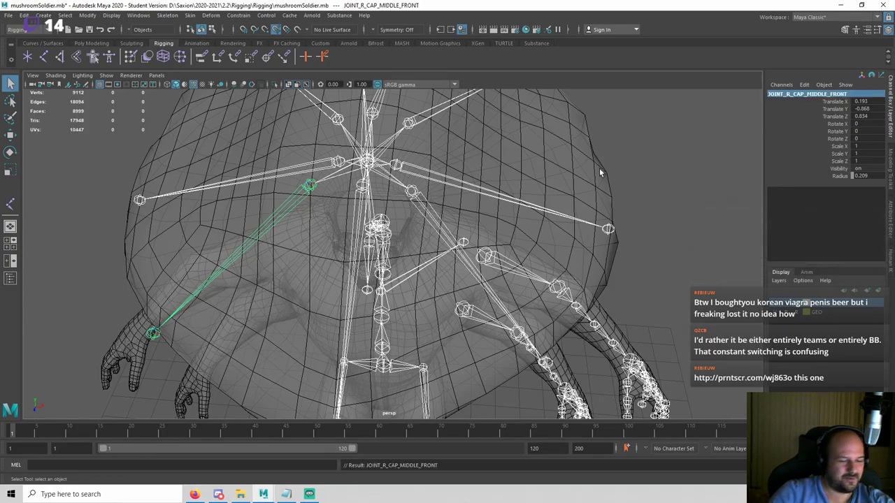
Rename the end joint of the JOINT_R_CAP_MIDDLE_FRONT chain as JOINT_R_CAP_MIDDLE_FRONT_NUB.
key(Down)
click(819, 95)
text(JOINT_L_CAP_MIDDLE_FRONT)
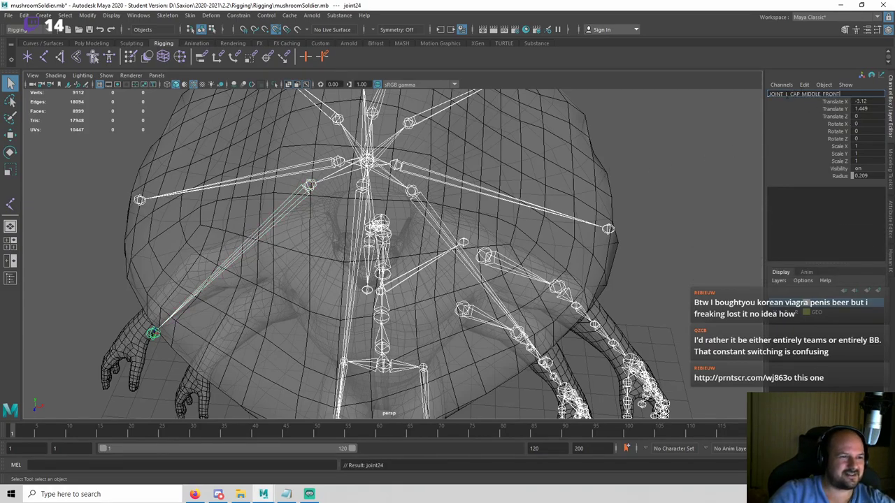
text(R)
click(849, 96)
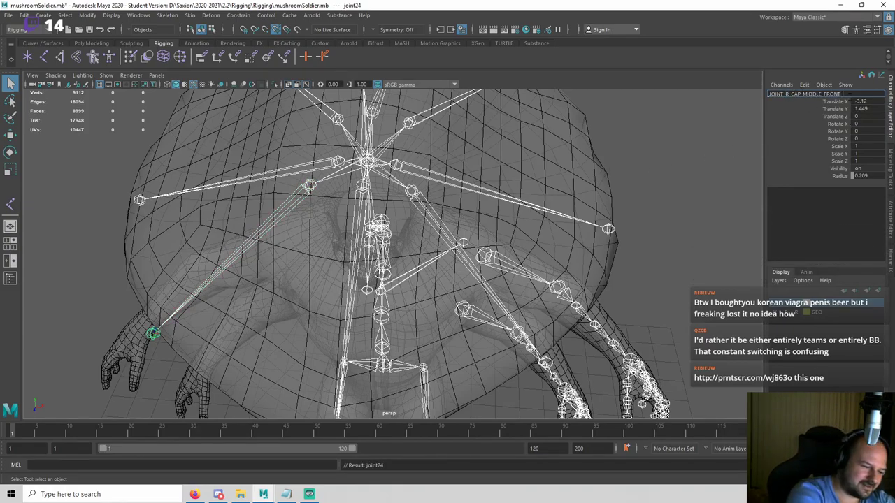
text(_NUB)
key(Return)
Check the names of all cap joints and their end joints under JOINT_HEAD_HUB in the Outliner.
click(167, 15)
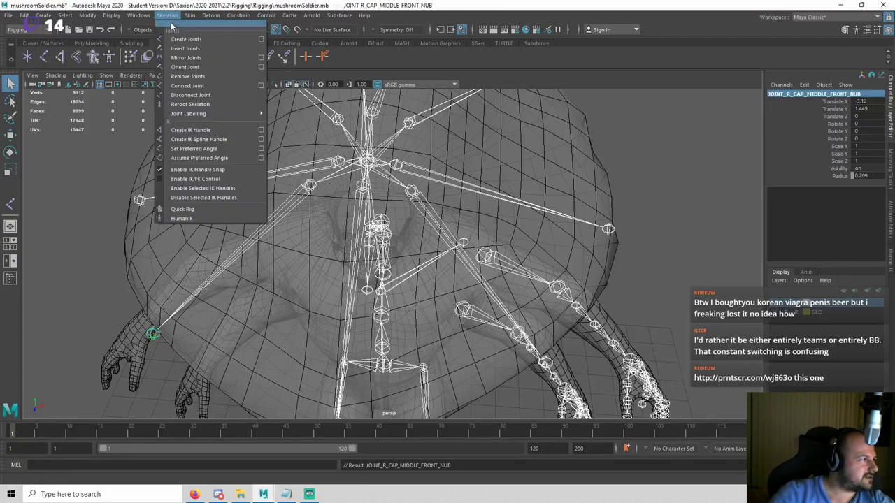
click(160, 128)
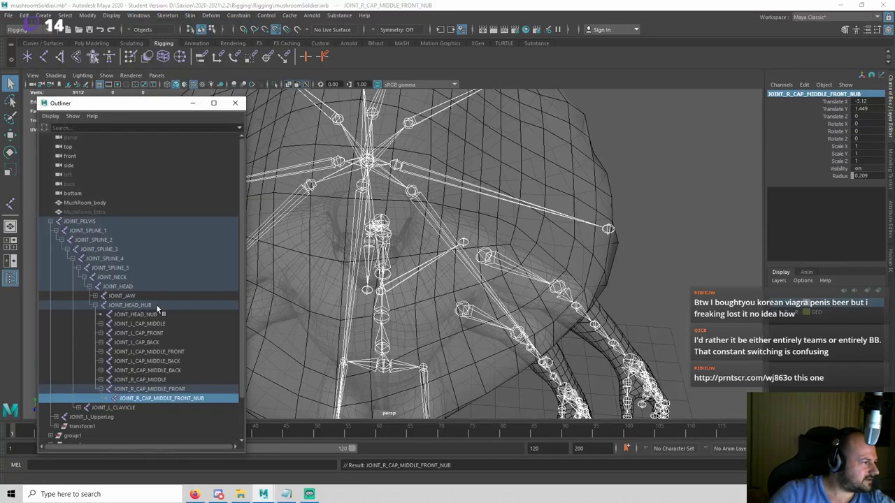
click(100, 379)
click(99, 370)
click(100, 360)
click(100, 352)
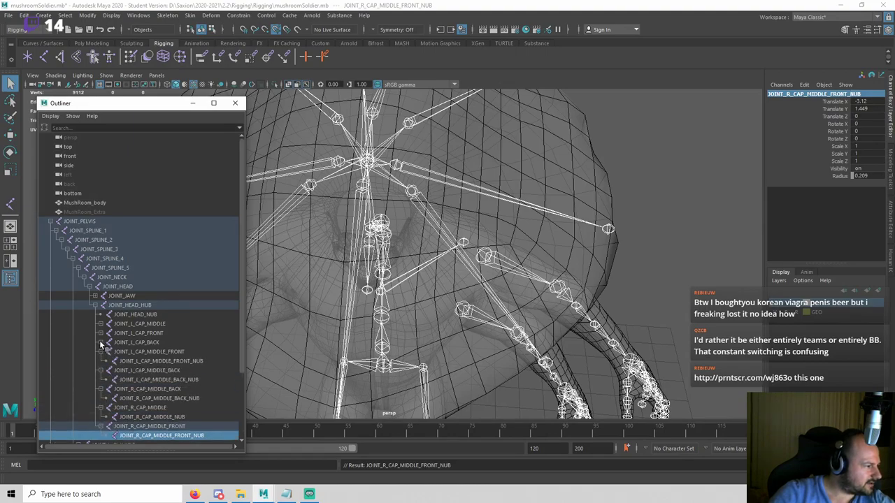
click(100, 342)
click(100, 333)
click(102, 333)
click(101, 323)
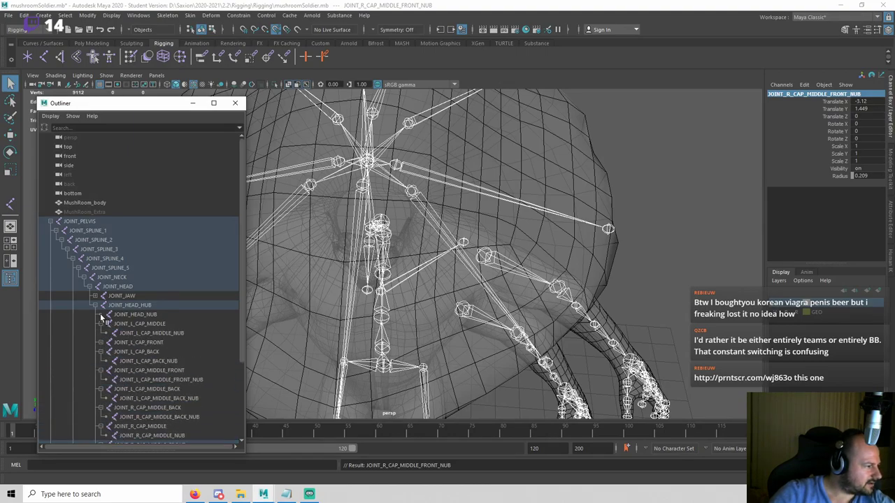
click(100, 343)
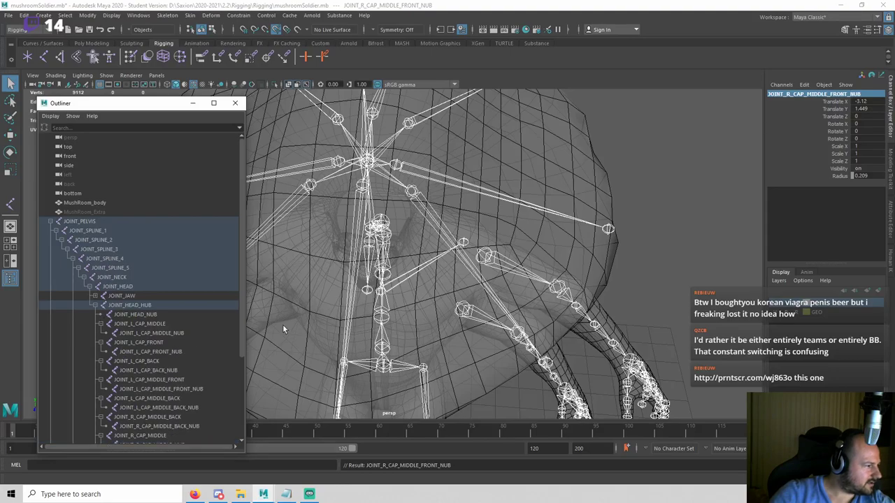
Clear the selection, save the scene and close the Outliner.
click(691, 234)
key(ctrl+s)
scroll(611, 254, down, 4)
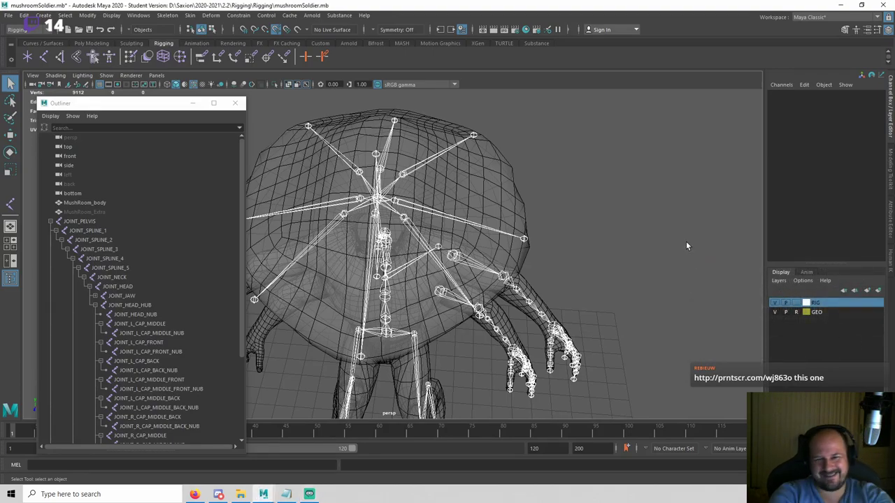
scroll(460, 236, down, 3)
alt+drag(483, 279, 543, 238)
key(ctrl+s)
alt+middle_drag(529, 260, 569, 167)
scroll(570, 175, up, 2)
alt+drag(570, 175, 559, 231)
click(235, 103)
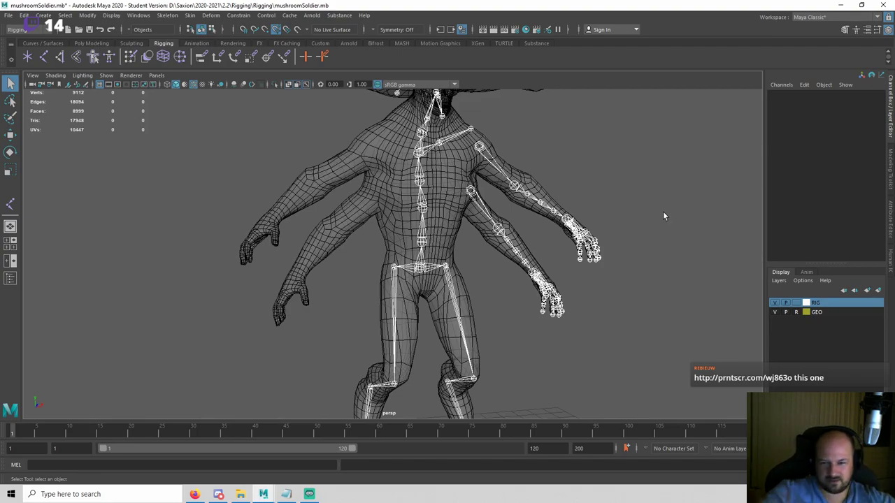
Examine how the spine joints sit relative to the front surface of the chest and belly.
alt+right_drag(664, 216, 588, 218)
alt+drag(566, 235, 601, 220)
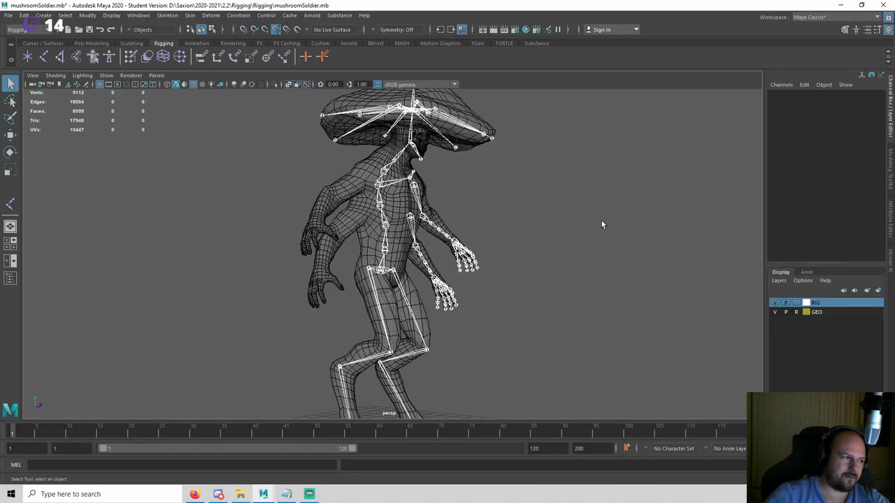
scroll(601, 220, down, 3)
alt+drag(529, 230, 307, 248)
scroll(482, 231, up, 7)
scroll(553, 215, down, 3)
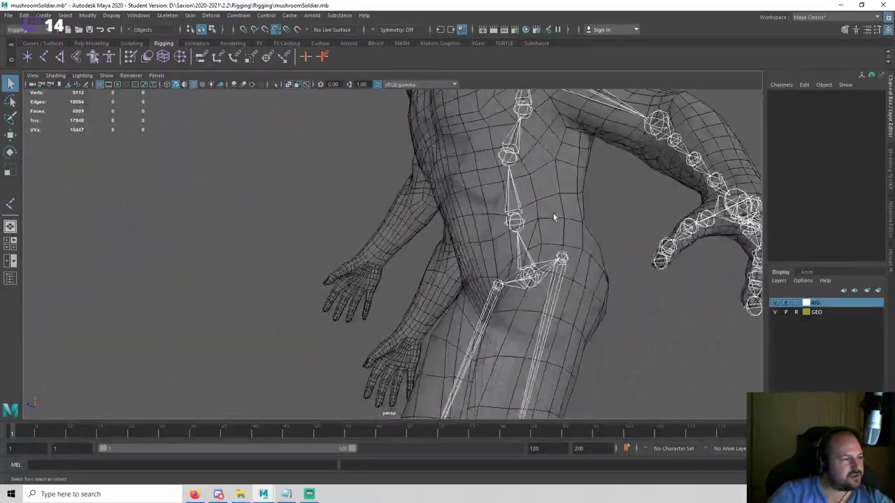
alt+drag(552, 218, 543, 227)
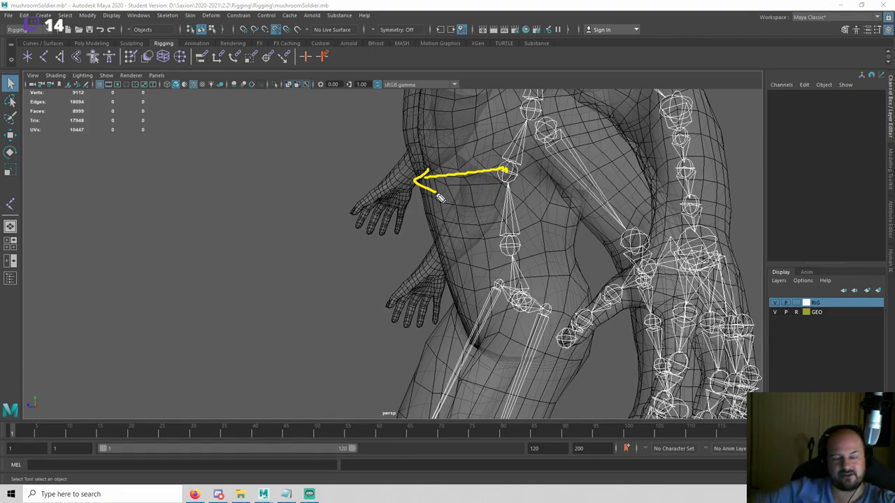
drag(531, 109, 445, 116)
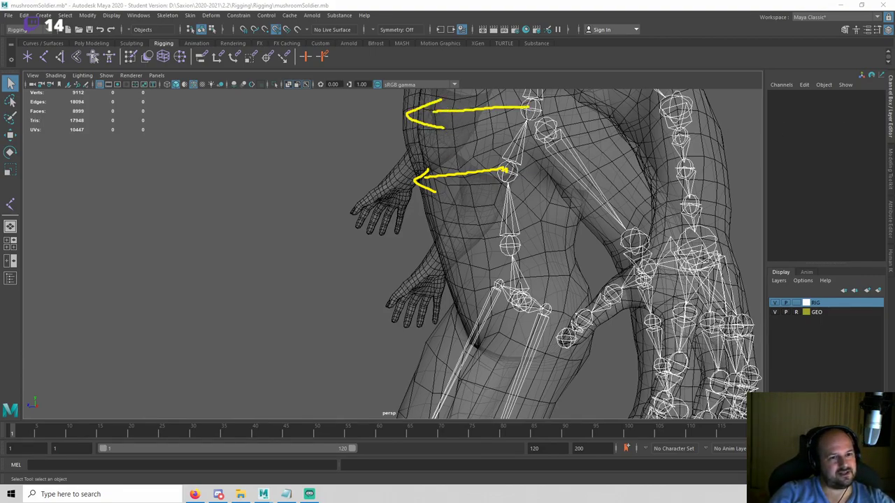
key(Escape)
alt+middle_drag(435, 143, 436, 199)
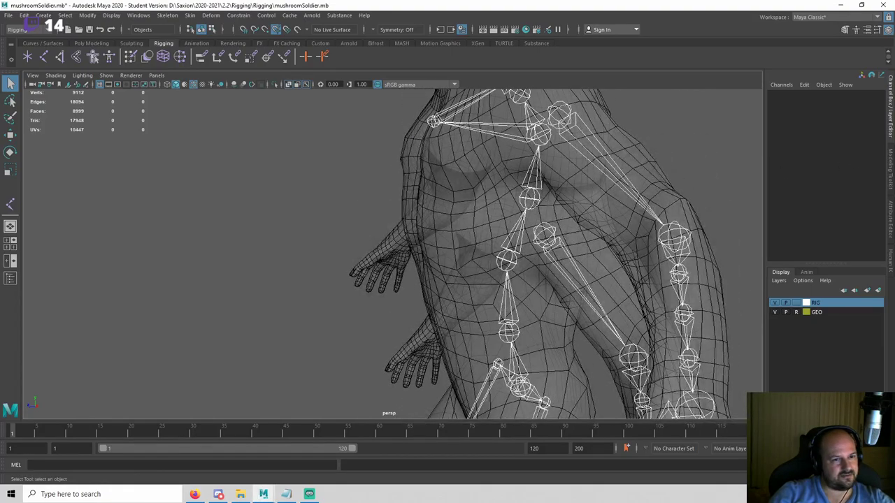
key(ctrl+alt+g)
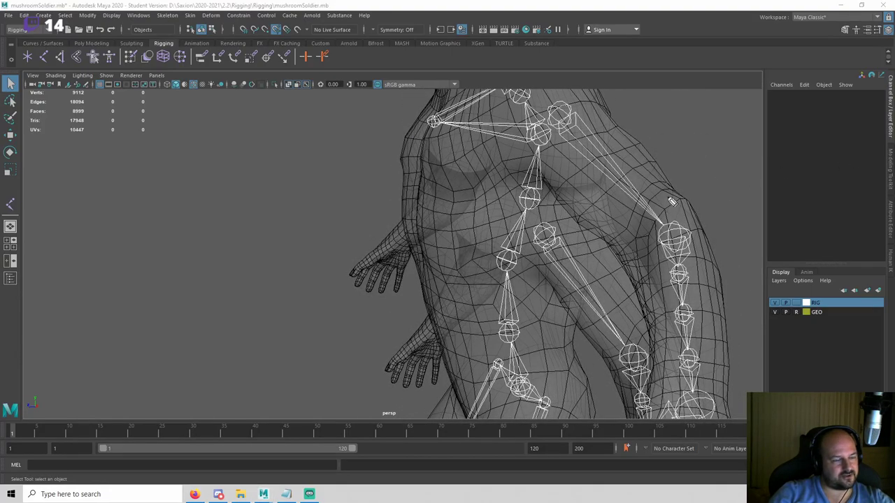
drag(402, 194, 434, 206)
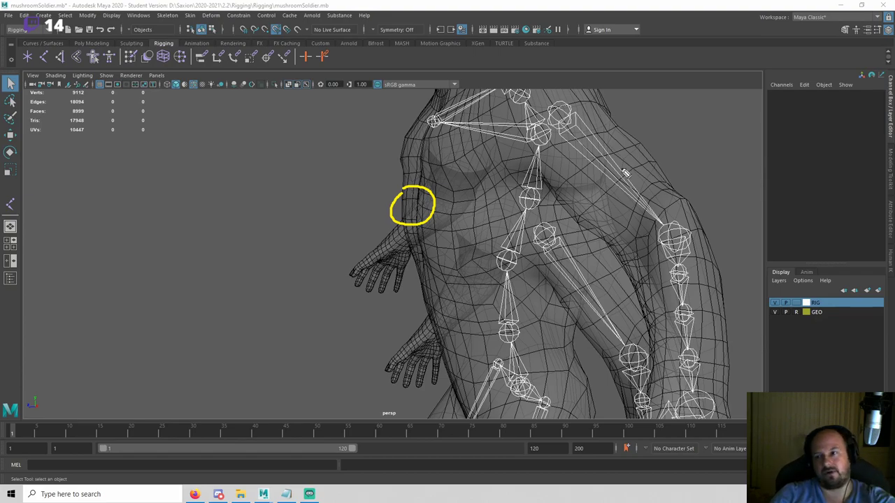
key(Escape)
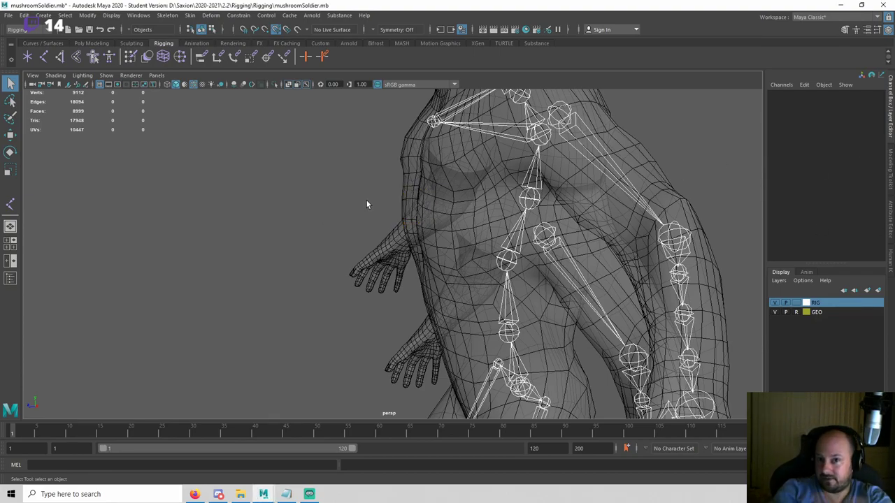
alt+drag(365, 202, 405, 207)
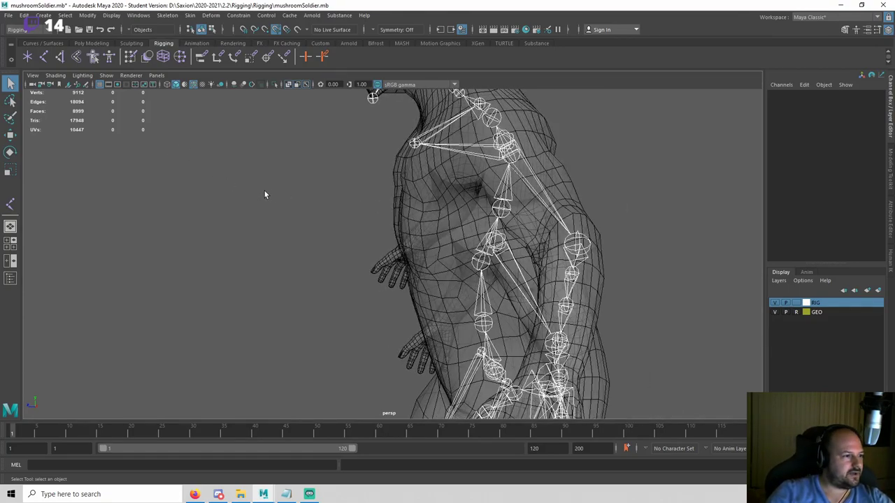
alt+drag(265, 192, 174, 142)
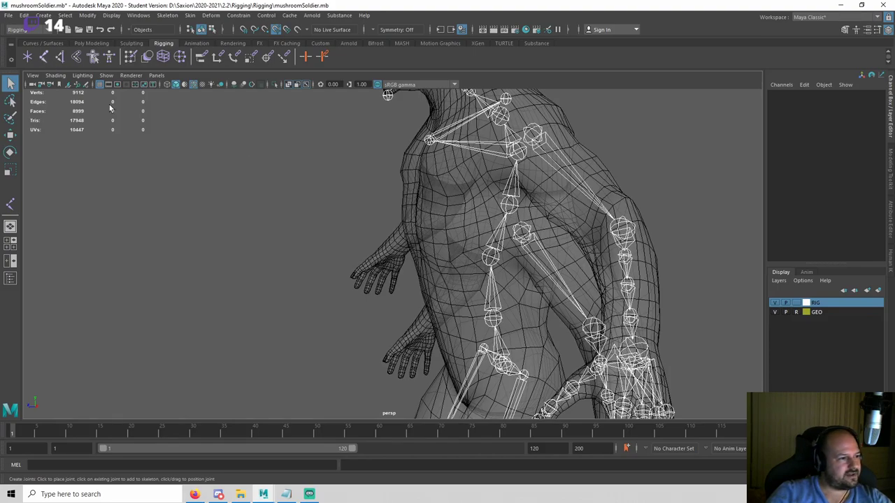
Create a single standalone joint on the front surface of the torso below the chest, using the side view.
click(45, 58)
key(space)
drag(362, 170, 413, 178)
alt+middle_drag(373, 285, 448, 91)
alt+middle_drag(433, 318, 439, 231)
scroll(439, 227, up, 3)
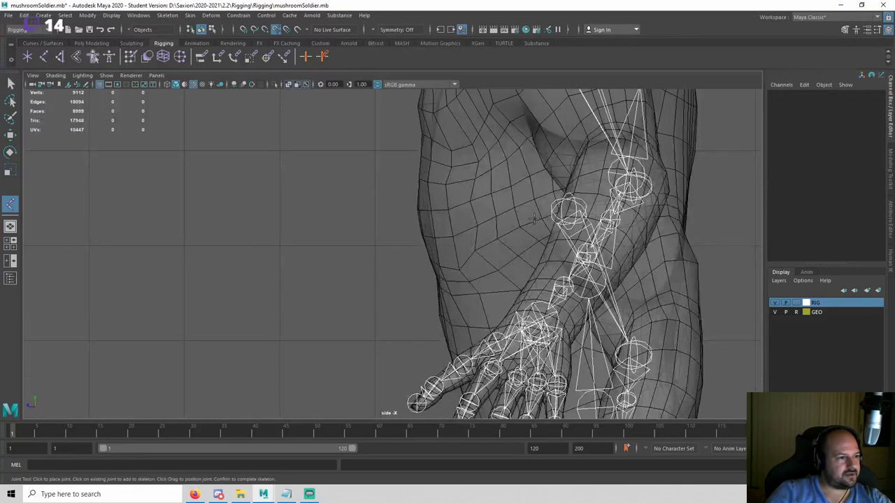
alt+middle_drag(534, 218, 412, 186)
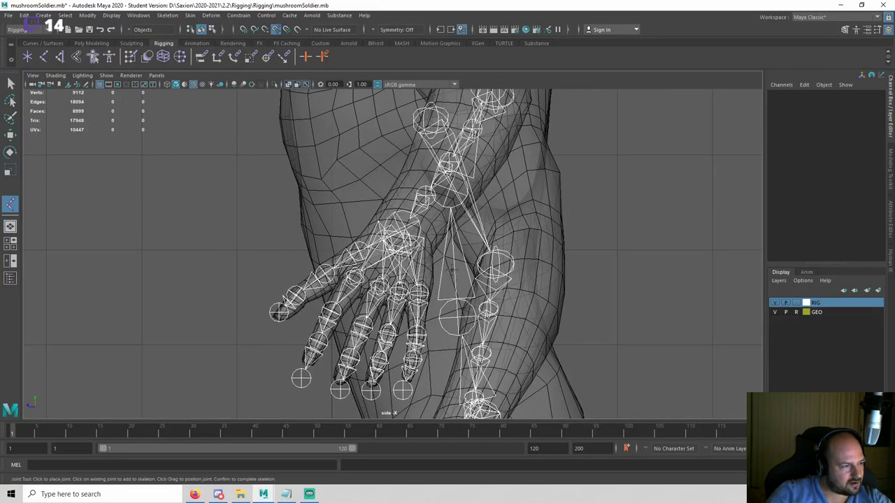
alt+middle_drag(494, 143, 574, 260)
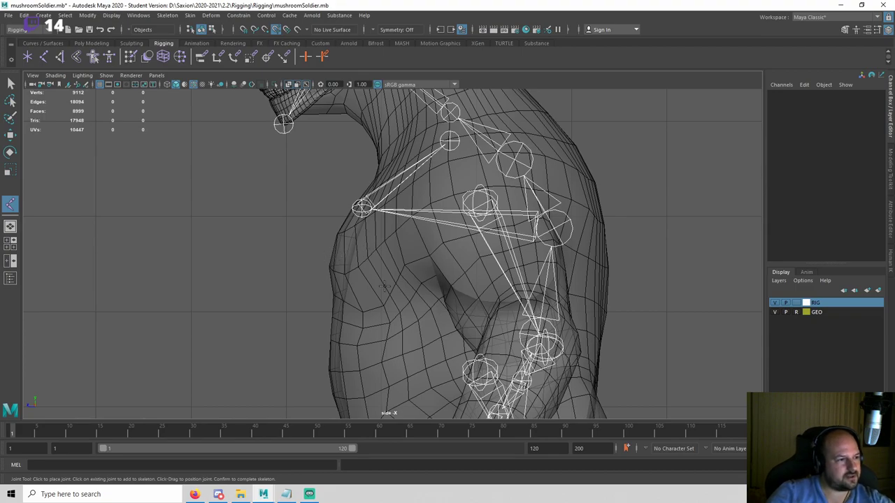
alt+middle_drag(382, 306, 378, 226)
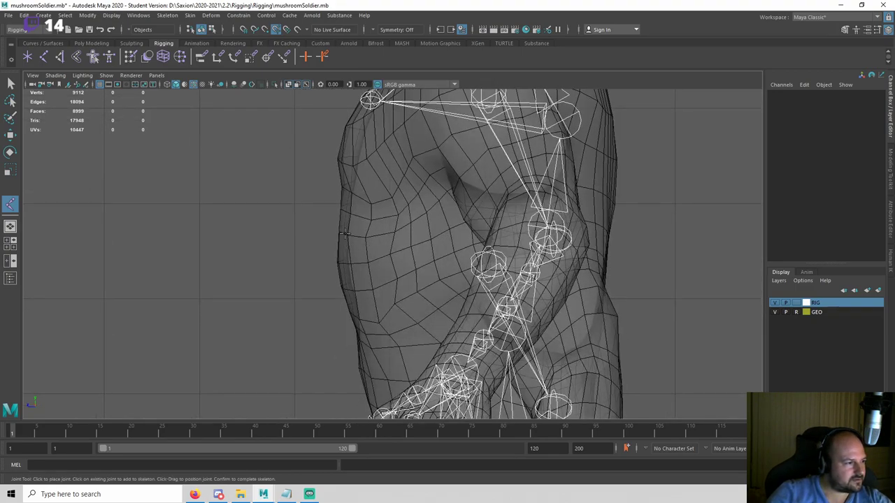
click(344, 233)
key(q)
Create a second standalone joint on the belly's front surface, at about Y 11.49, Z 0.29, in the side view.
alt+middle_drag(368, 268, 379, 193)
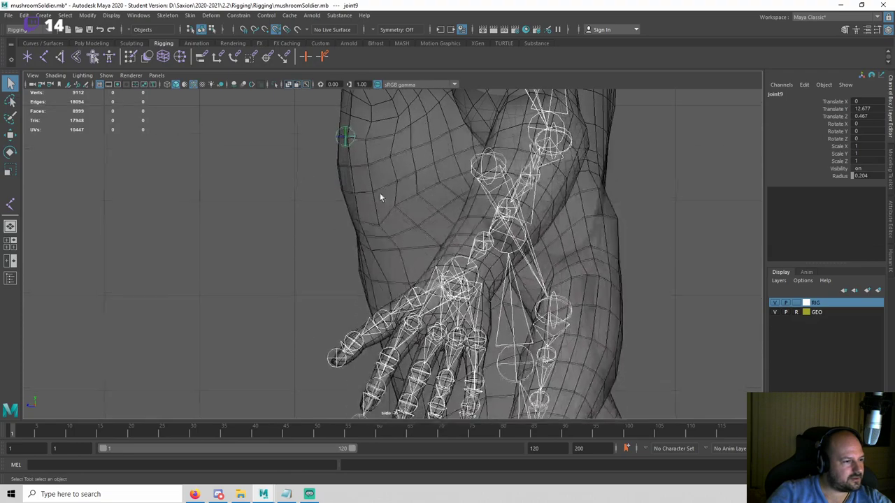
click(367, 247)
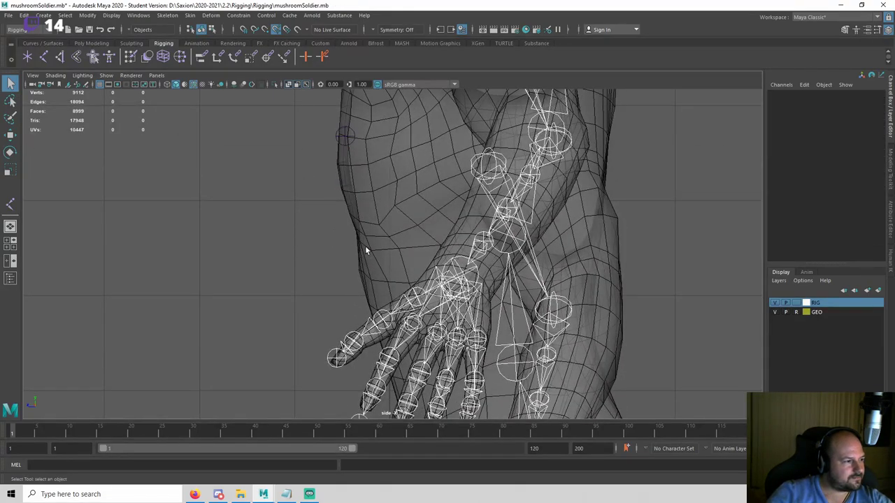
key(y)
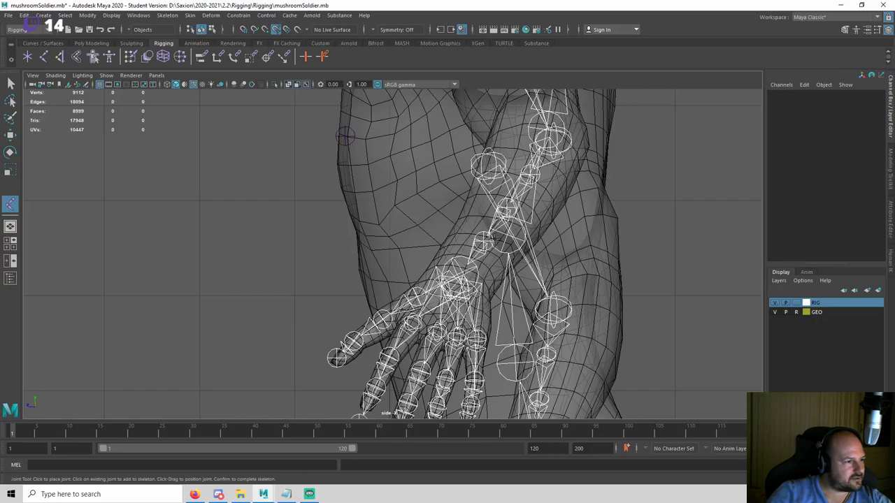
click(359, 246)
key(q)
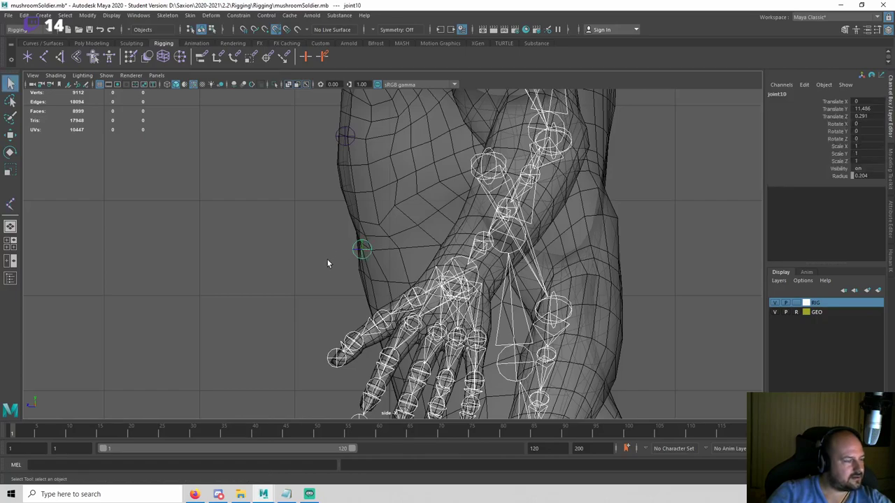
Create a third standalone joint on the lower belly's front surface, at about Y 10.05, Z -0.05, in the side view.
click(325, 261)
alt+middle_drag(327, 295, 332, 200)
key(y)
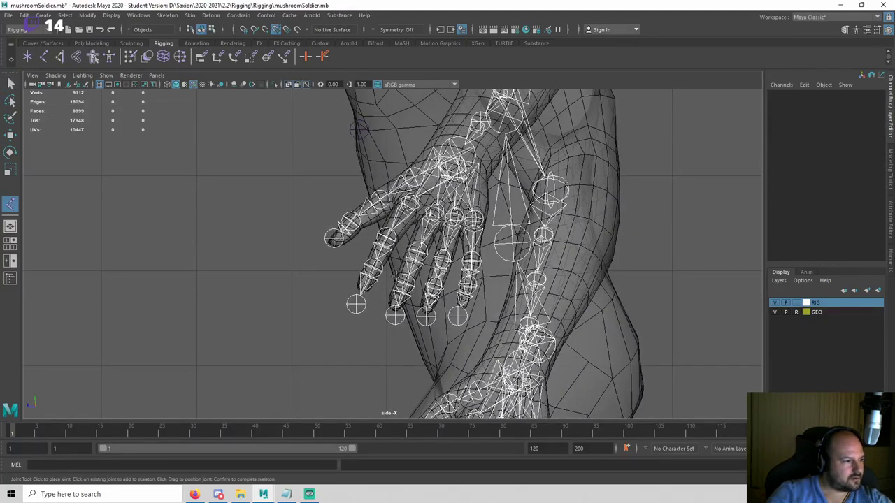
click(392, 266)
key(q)
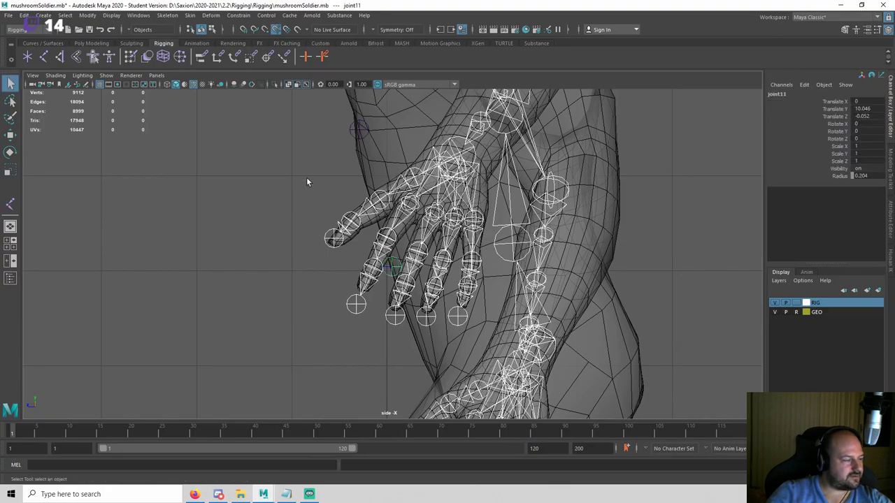
Switch to the perspective view, clear the selection and save the scene.
key(space)
drag(306, 176, 307, 150)
alt+drag(379, 208, 458, 180)
click(295, 168)
key(ctrl+s)
key(Return)
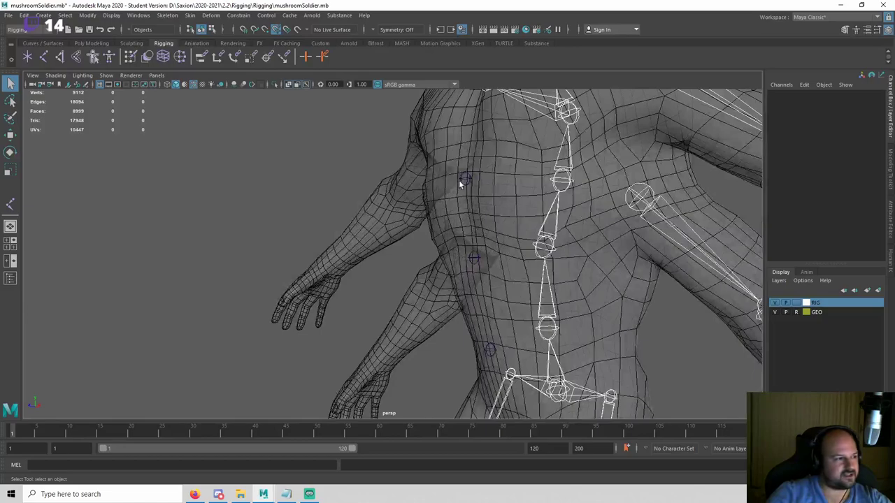
Parent the upper, middle and lower front torso joints to JOINT_SPLINE_3, JOINT_SPLINE_2 and JOINT_SPLINE_1 respectively.
click(463, 179)
shift+click(571, 182)
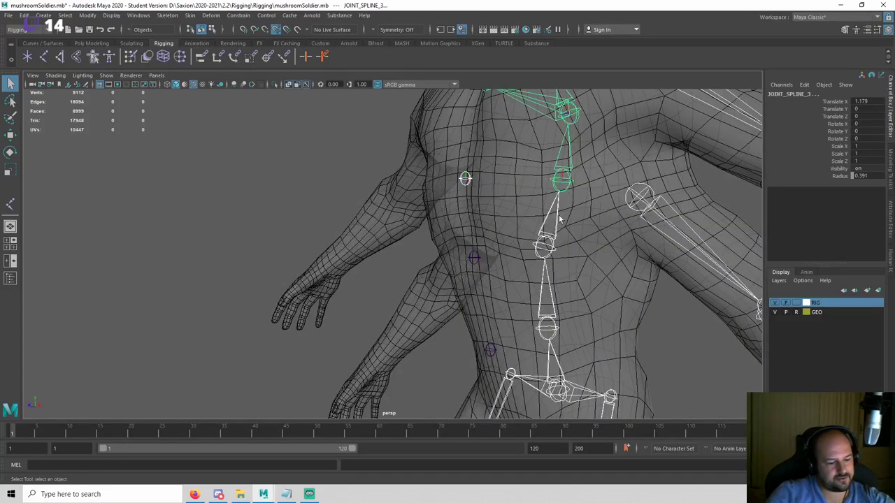
key(p)
click(476, 256)
click(542, 247)
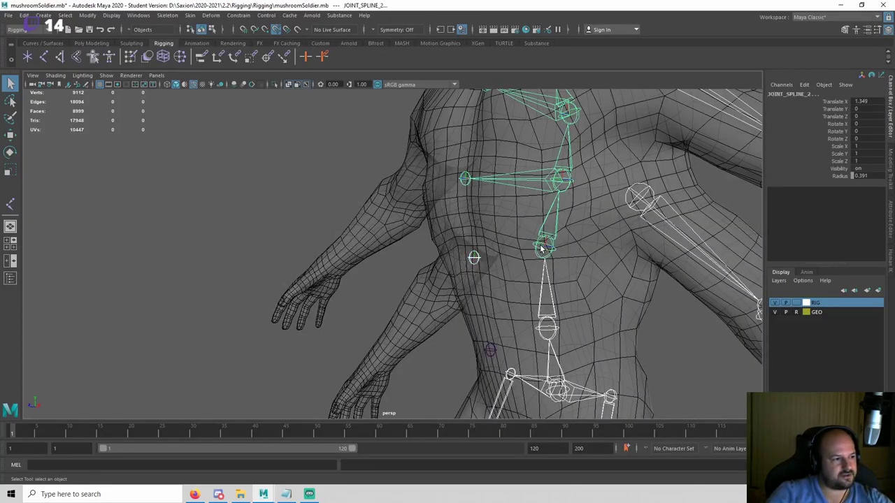
key(p)
click(491, 350)
shift+click(548, 326)
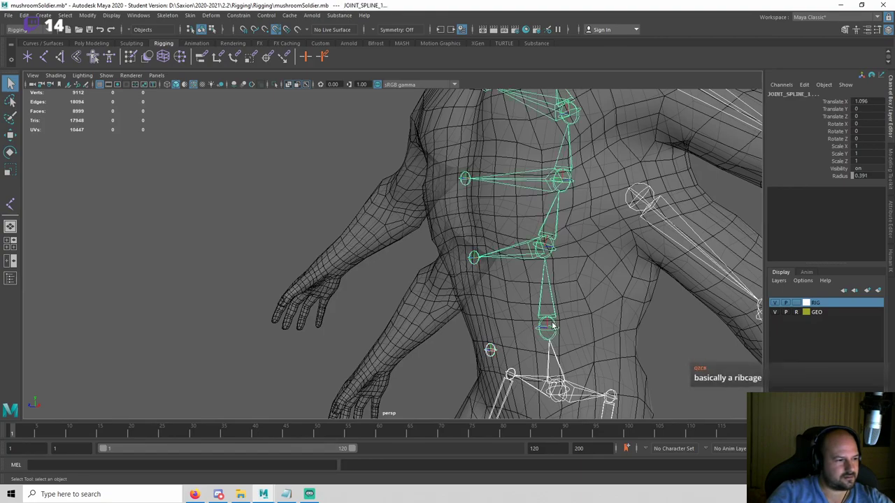
key(p)
Deselect the parented joints and save the scene.
click(694, 355)
scroll(529, 262, down, 4)
alt+drag(529, 263, 636, 259)
key(ctrl+s)
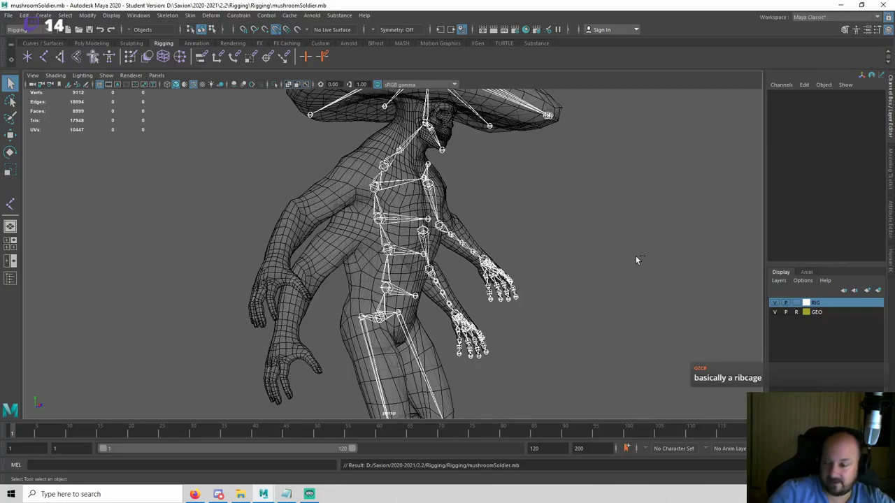
Test the front joints by rotating JOINT_SPLINE_2, undo the rotation and deselect the joint.
scroll(588, 264, up, 4)
alt+drag(484, 273, 575, 256)
click(542, 249)
key(e)
drag(479, 220, 450, 225)
key(ctrl+z)
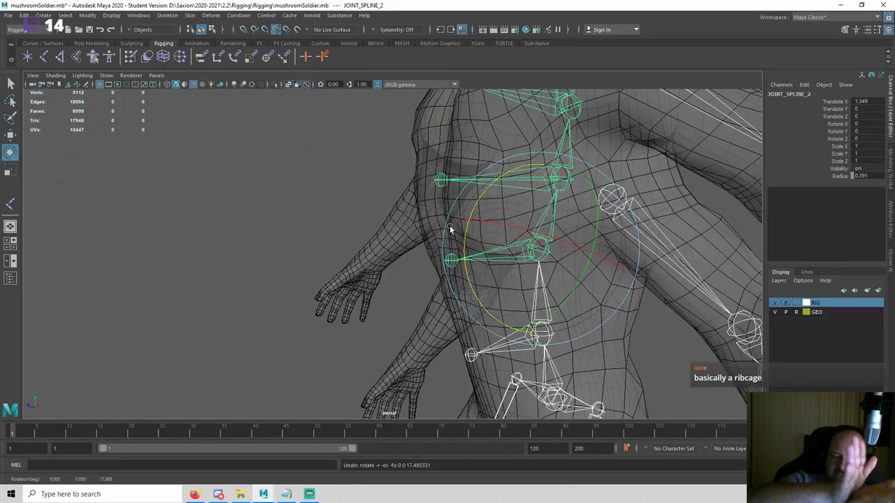
click(279, 207)
Review the torso skeleton from the back, front and side, and save the scene.
alt+drag(280, 208, 559, 236)
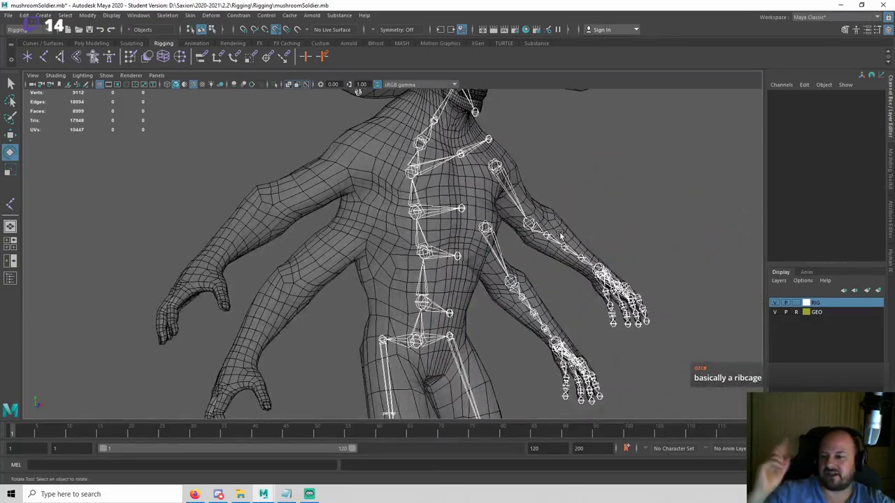
alt+drag(606, 264, 375, 276)
scroll(448, 274, down, 4)
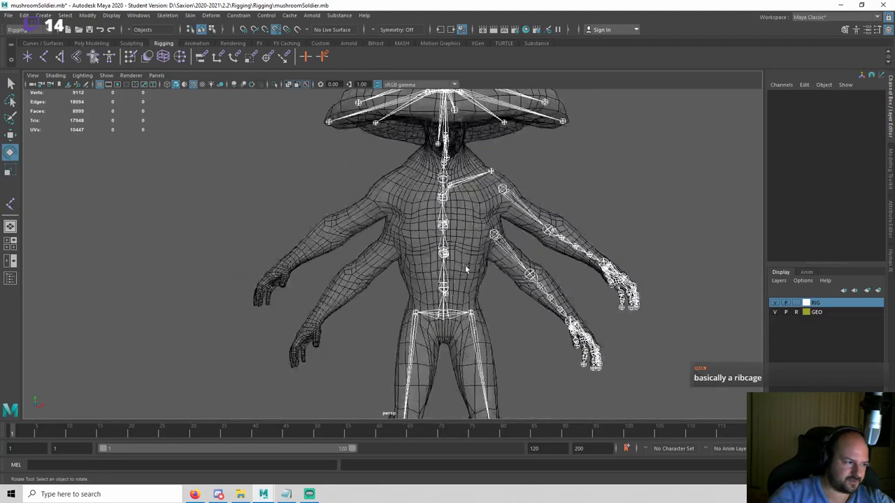
alt+drag(500, 252, 441, 255)
scroll(457, 273, up, 4)
key(ctrl+s)
Duplicate the three front torso joints as unparented copies and move them to the character's left side of the torso.
key(q)
click(448, 214)
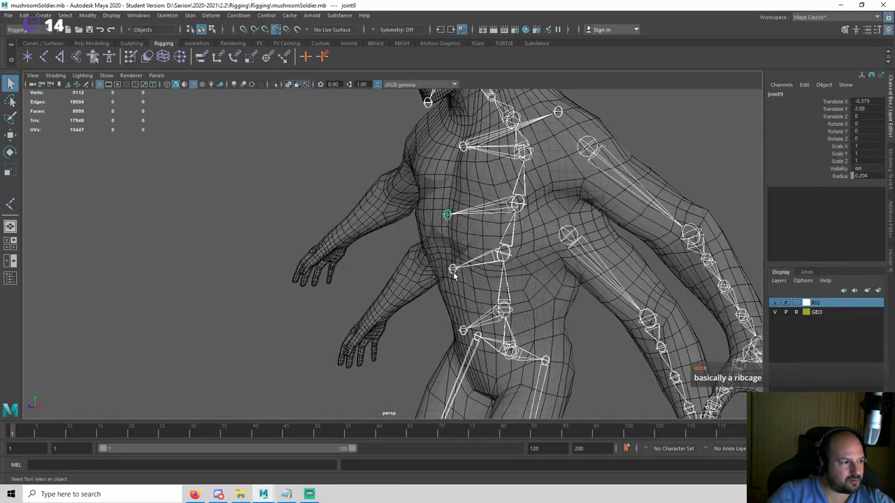
shift+click(452, 269)
shift+click(462, 331)
alt+drag(542, 283, 574, 307)
key(w)
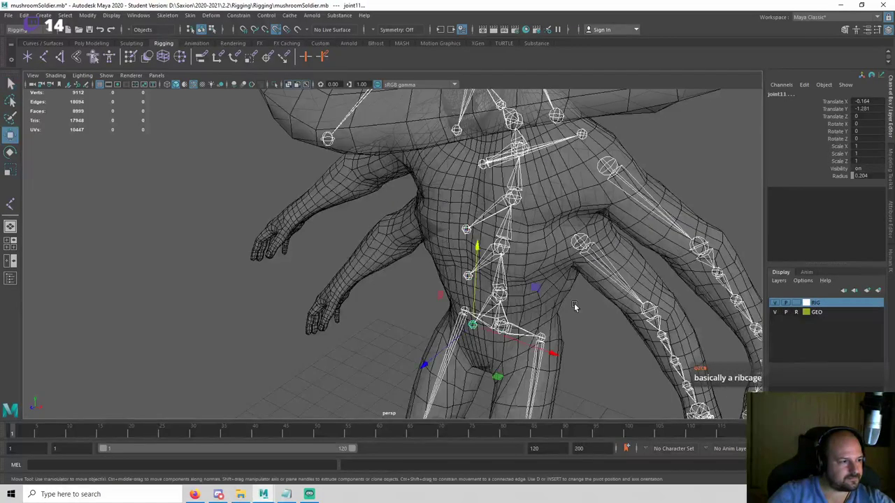
key(ctrl+d)
drag(499, 377, 571, 310)
scroll(597, 327, up, 1)
click(634, 343)
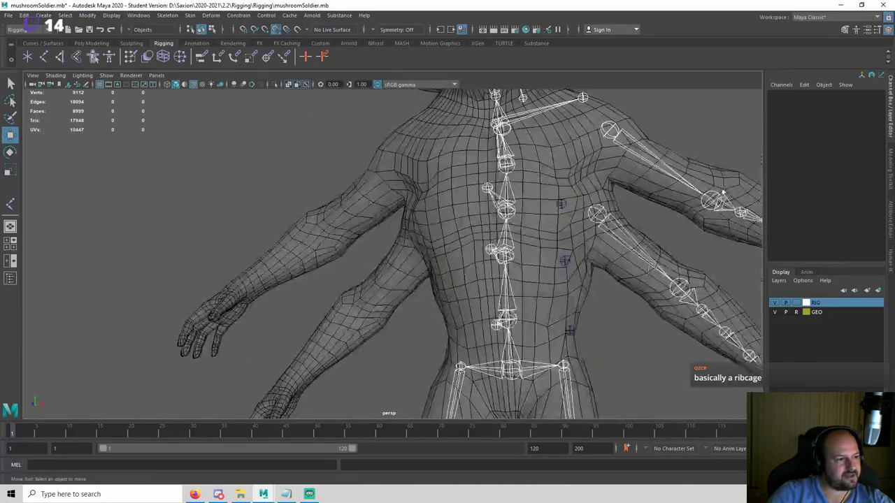
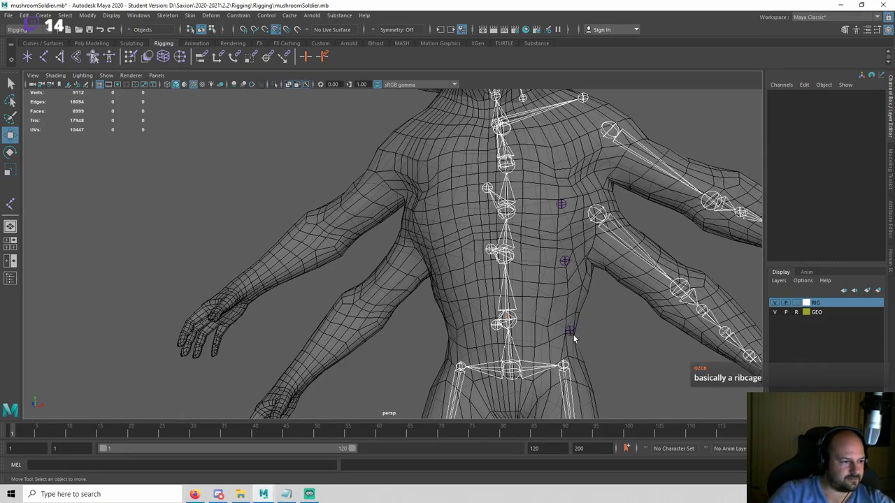
Adjust the depth of the lowest and middle side joints to follow the torso's side surface.
click(570, 331)
alt+drag(570, 331, 498, 291)
drag(503, 253, 520, 248)
click(538, 180)
alt+drag(538, 179, 491, 215)
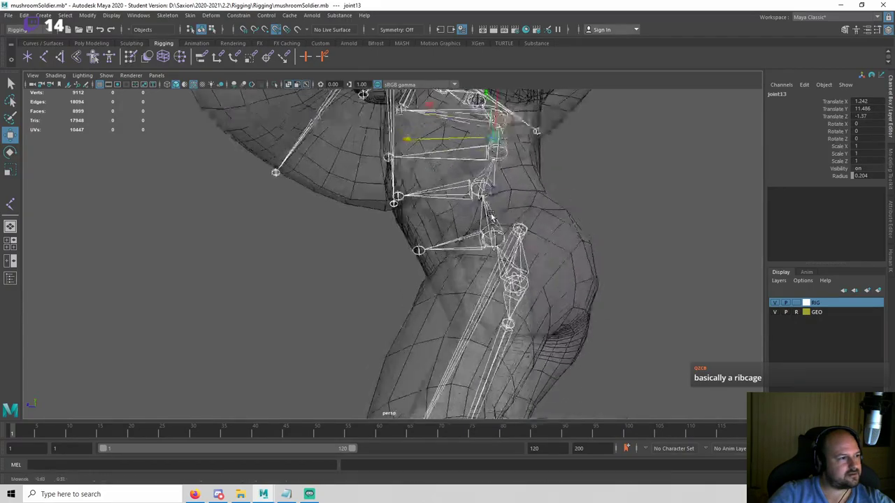
alt+middle_drag(491, 216, 508, 259)
drag(473, 185, 516, 184)
Position the top side joint at about X 1.28, Z -0.63 on the ribcage's side and save the scene.
key(q)
click(548, 212)
alt+drag(547, 212, 412, 232)
key(w)
alt+drag(459, 259, 580, 273)
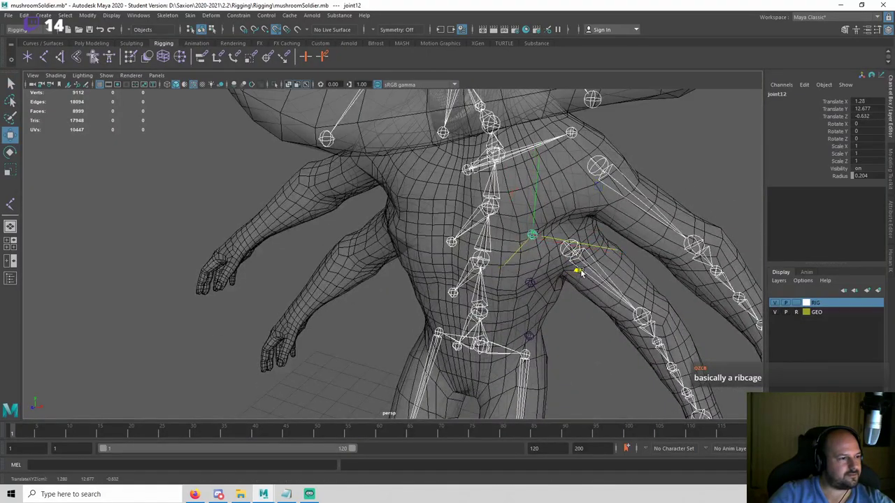
click(559, 329)
alt+drag(514, 353, 414, 297)
key(ctrl+s)
Duplicate the three side joints and move the copies towards the back, the lowest one at about Z -2.03.
click(514, 227)
click(514, 286)
click(515, 349)
key(w)
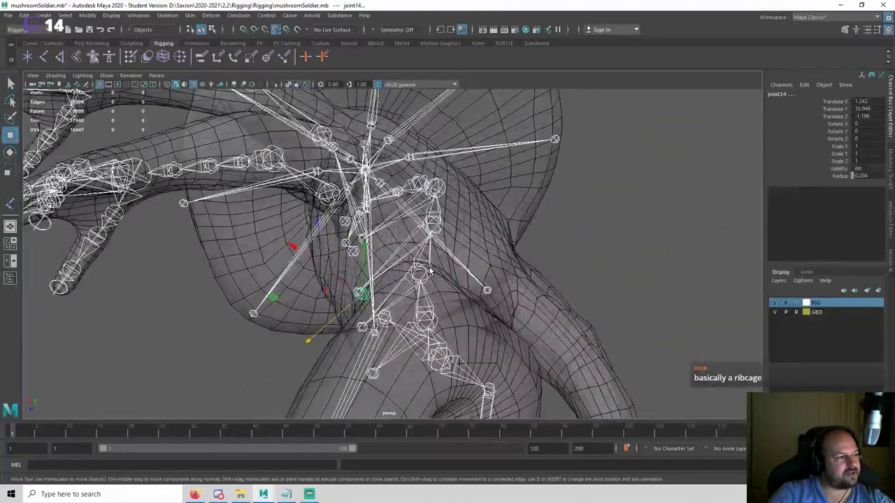
key(ctrl+d)
drag(312, 333, 335, 277)
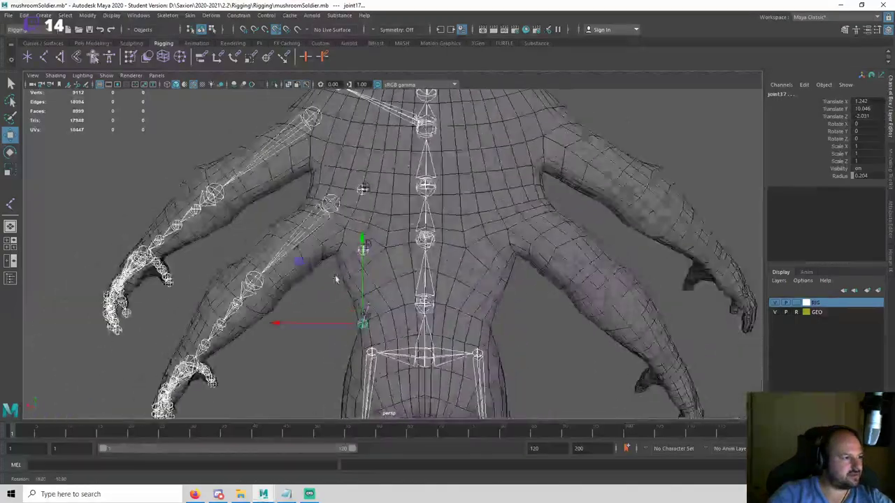
Move the top rear joint further back to about Z -2.04 to match the back's surface.
key(q)
click(364, 192)
alt+drag(365, 197, 365, 272)
key(w)
alt+drag(344, 224, 384, 297)
Move the middle rear joint to about X 1.19, Z -1.87 and shift the lowest rear joint inward to fit the waist.
key(q)
click(356, 250)
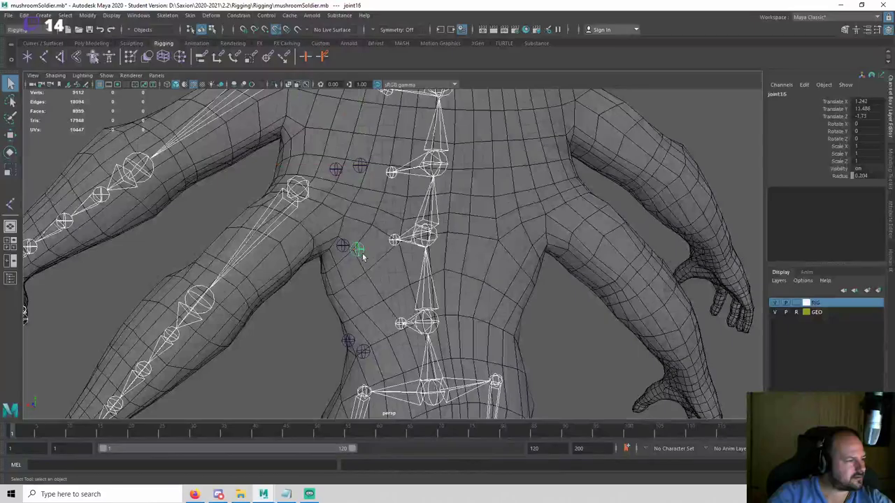
alt+drag(356, 249, 418, 264)
key(w)
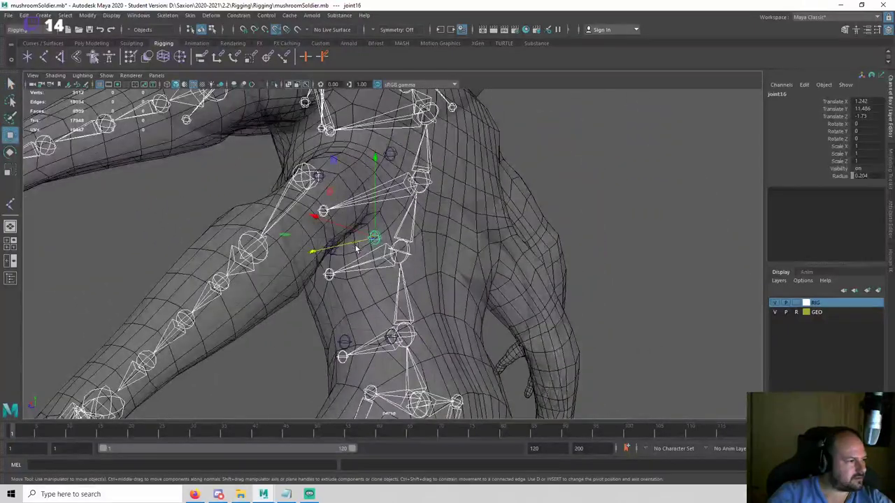
drag(355, 245, 331, 262)
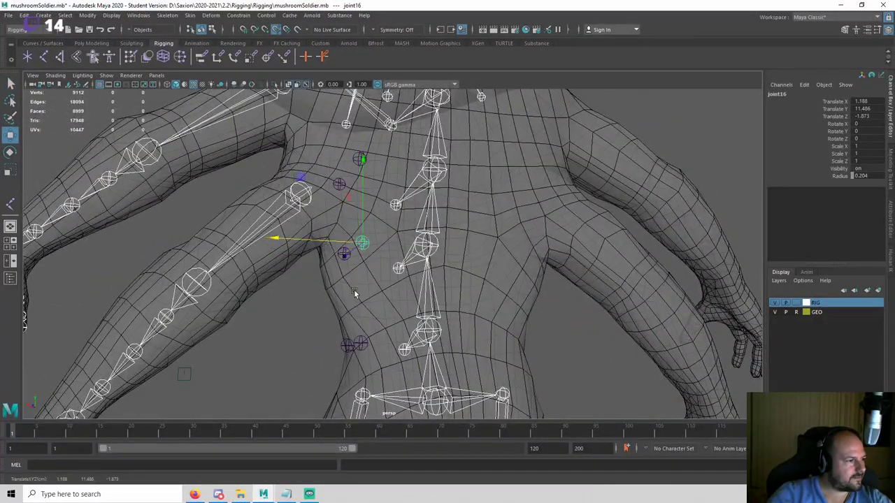
click(363, 341)
alt+drag(362, 342, 515, 349)
click(473, 314)
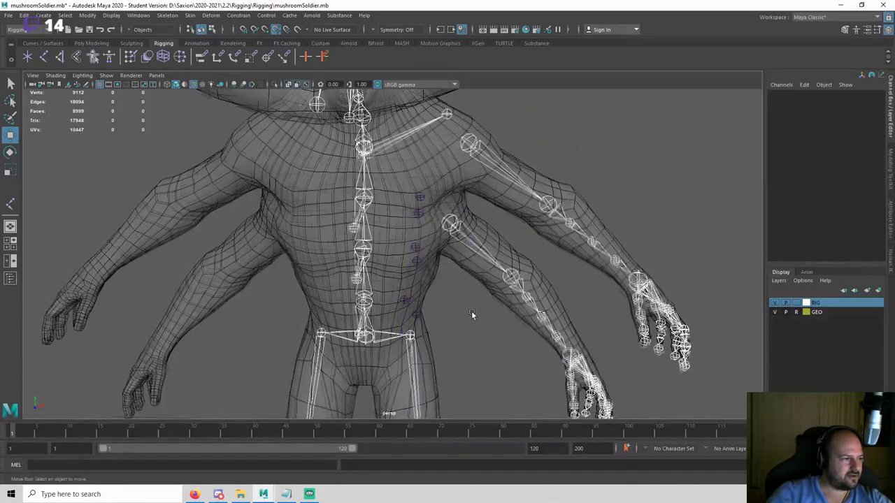
Inspect the placement of the middle pair of side and rear joints against the torso's surface.
mouse_move(472, 314)
alt+mouse_down()
mouse_move(466, 298)
mouse_move(483, 303)
alt+mouse_up()
key(q)
click(423, 255)
key(w)
key(q)
click(417, 260)
scroll(483, 303, up, 4)
key(w)
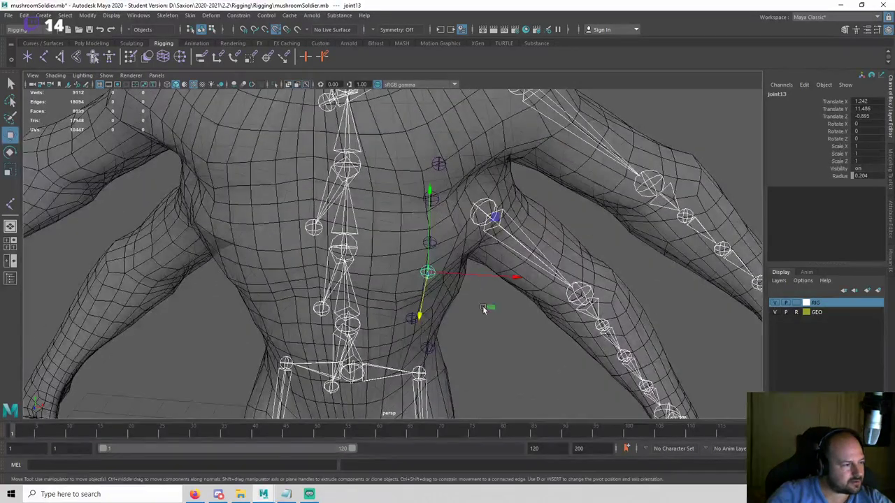
key(q)
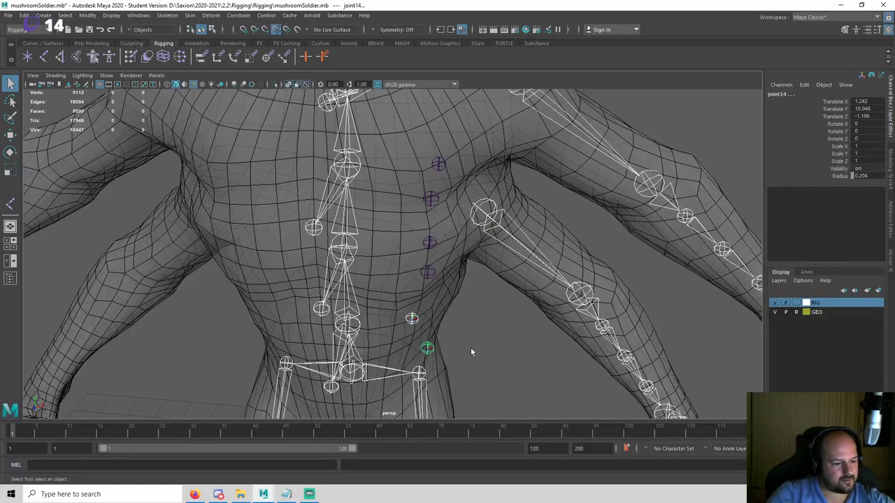
Parent the lowest side joint to the lowest rear joint at the waist.
click(485, 348)
click(411, 320)
shift+click(429, 349)
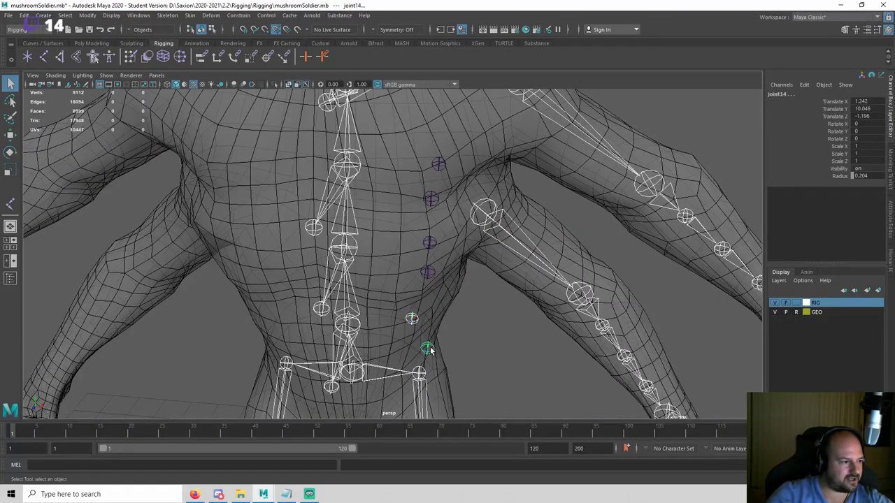
shift+click(412, 321)
key(p)
click(463, 331)
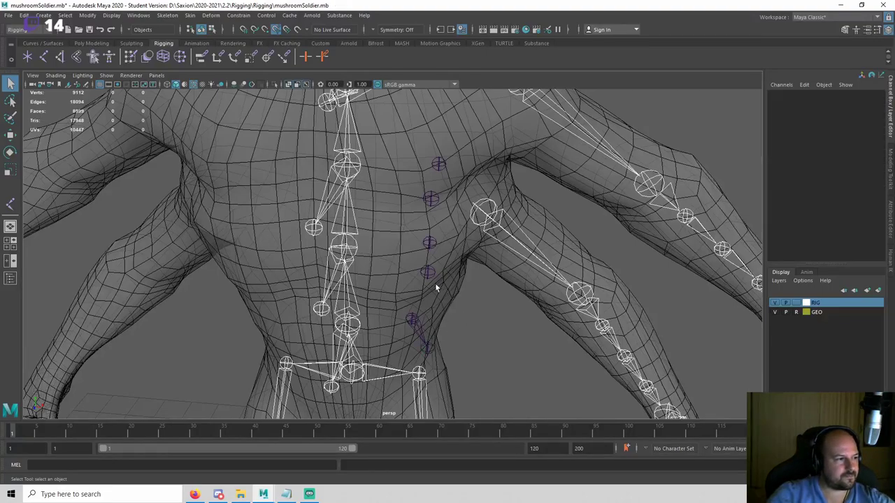
Parent the middle and top side joints to the rear joints at their own levels.
click(429, 272)
click(429, 245)
shift+click(427, 271)
key(p)
click(475, 327)
click(430, 200)
key(p)
click(485, 337)
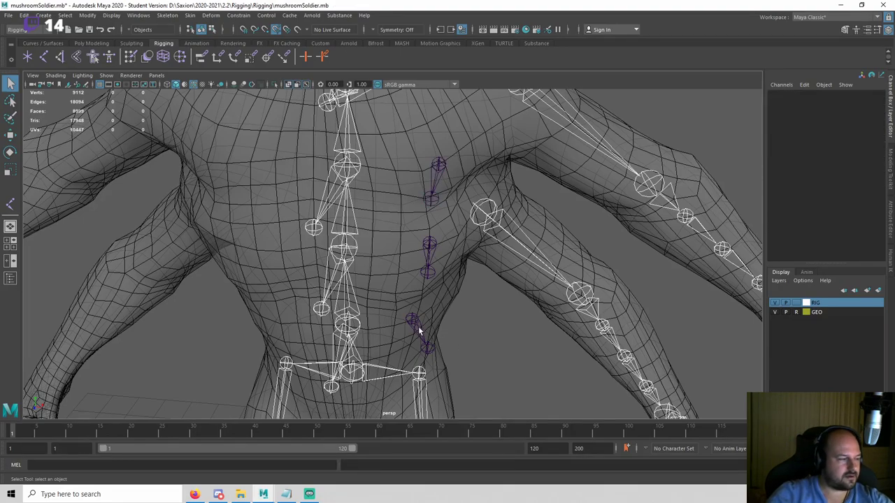
Parent the lowest, middle and top rear joints to JOINT_SPLINE_1, JOINT_SPLINE_2 and JOINT_SPLINE_3 respectively.
alt+drag(420, 274, 422, 324)
click(416, 322)
shift+click(348, 320)
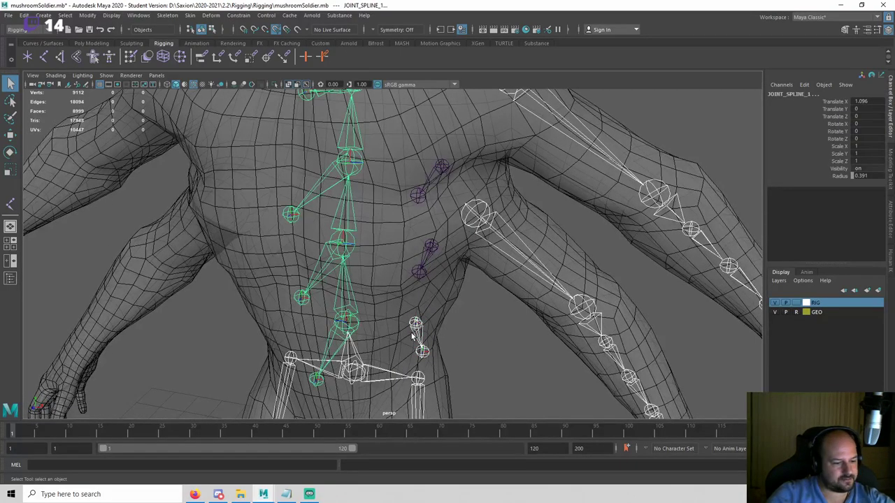
key(p)
click(429, 246)
shift+click(352, 241)
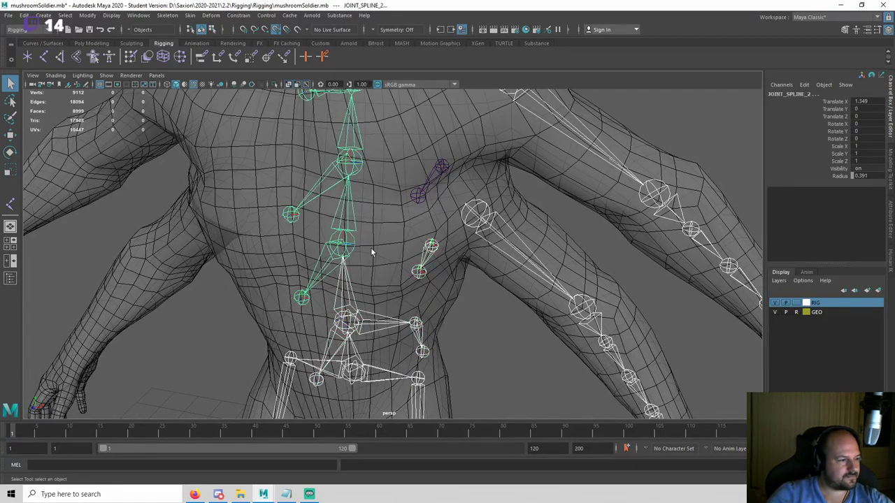
key(p)
click(442, 167)
shift+click(366, 167)
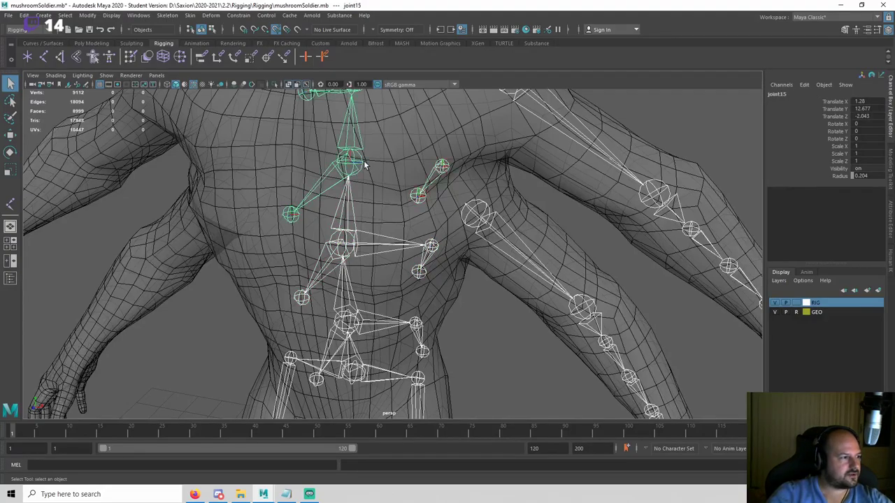
key(p)
click(500, 356)
scroll(470, 331, down, 5)
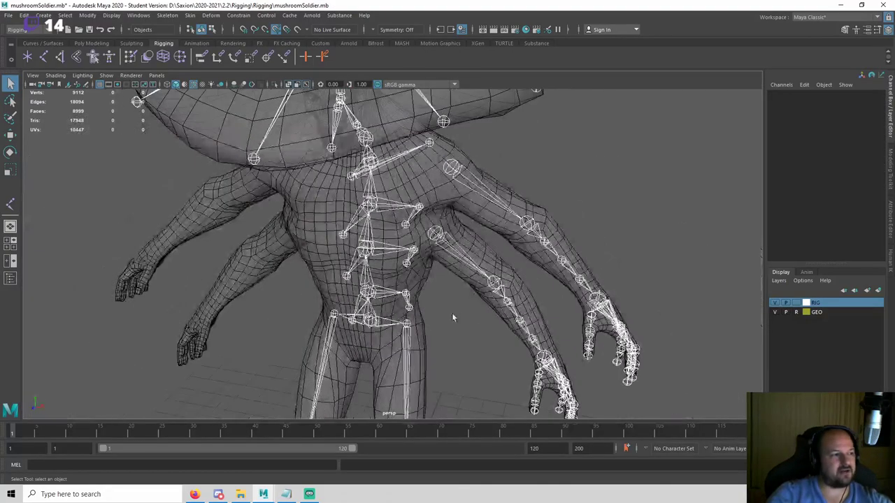
Move the top side joint closer to its rear joint on the torso's surface, about X 0.29, Z 1.11.
alt+drag(453, 315, 448, 289)
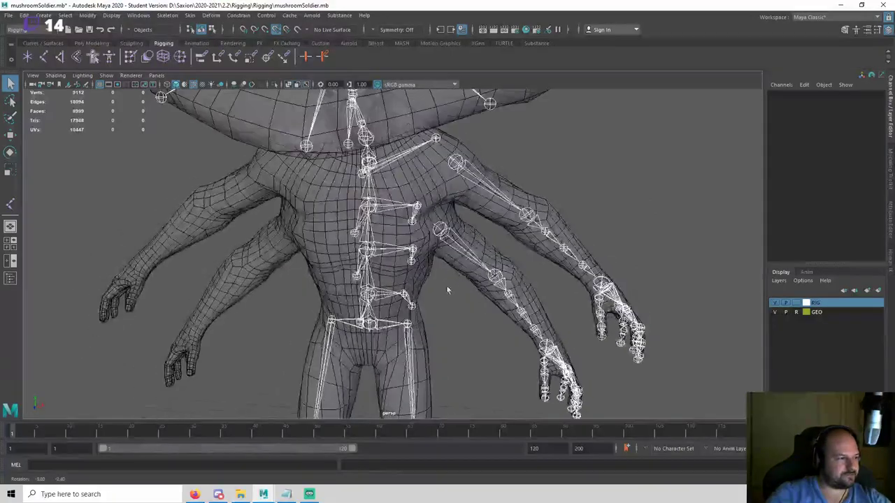
scroll(447, 289, up, 5)
key(w)
click(425, 197)
scroll(446, 275, up, 2)
alt+drag(451, 251, 451, 296)
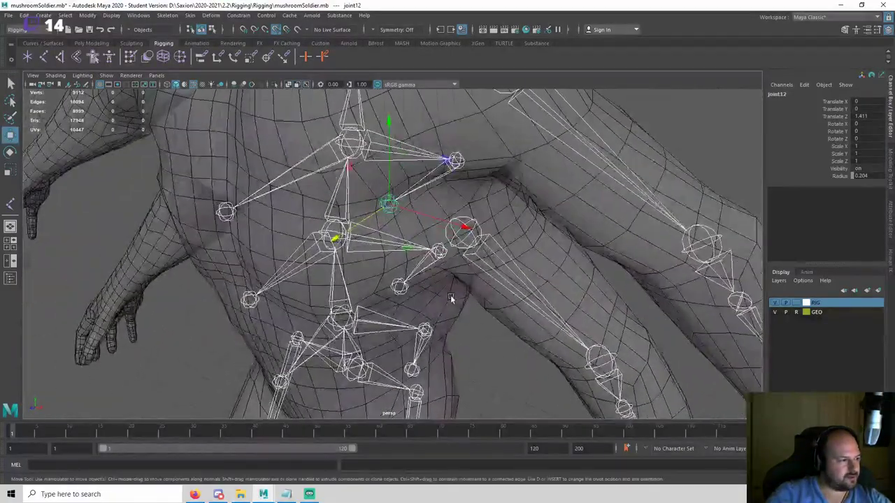
key(d)
drag(419, 263, 445, 315)
Move the middle side joint closer to its rear joint on the torso's surface, about X 0.20, Z 0.75.
key(q)
click(422, 278)
key(w)
key(d)
middle_drag(497, 341, 516, 329)
click(477, 349)
Move the lowest side joint closer to its rear joint at the waist, about X 0.28, Z 0.53.
mouse_move(478, 349)
alt+mouse_down()
mouse_move(471, 321)
mouse_move(470, 350)
alt+mouse_up()
click(429, 362)
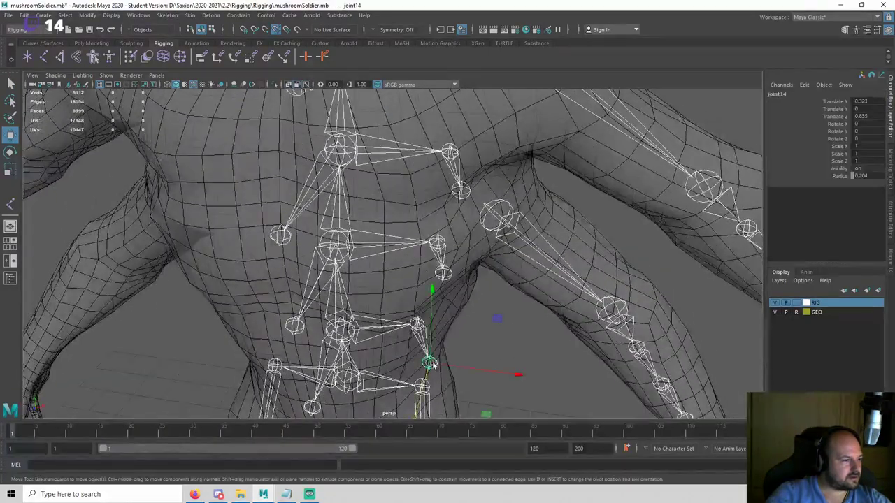
key(d)
alt+middle_drag(489, 382, 492, 348)
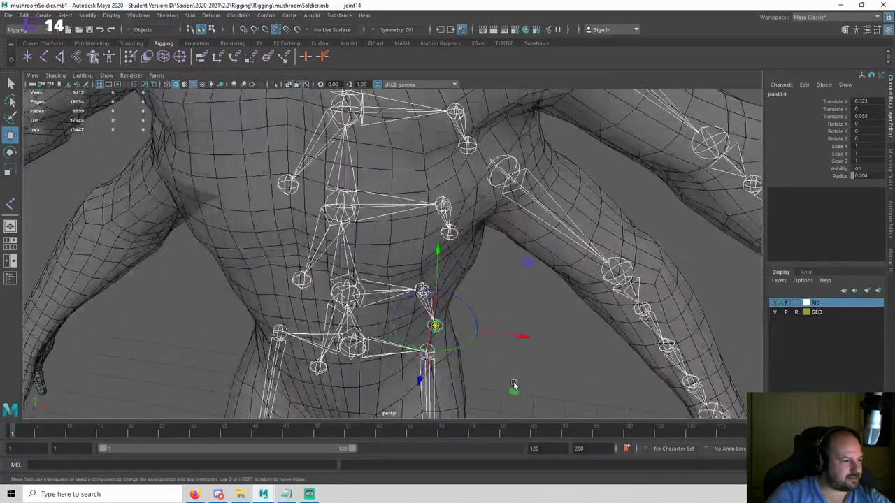
middle_drag(514, 390, 513, 373)
click(548, 391)
alt+drag(510, 392, 452, 308)
scroll(425, 263, up, 3)
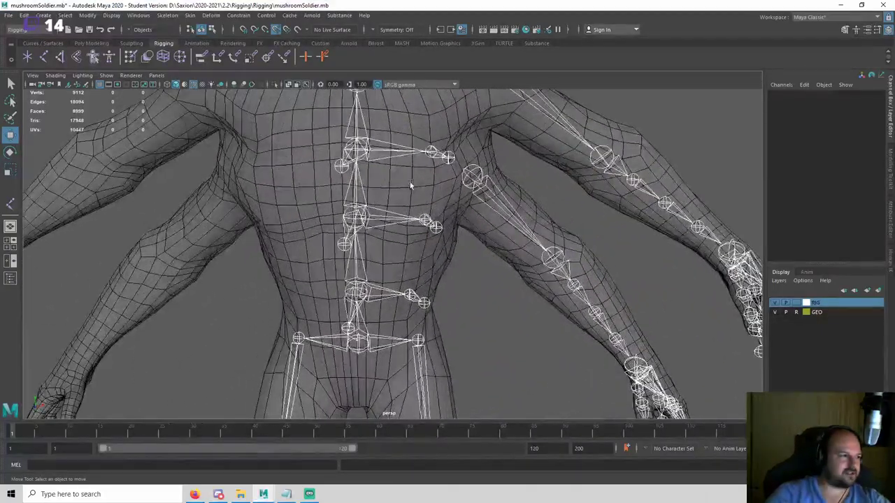
Rename the lowest front torso joint to JOINT_TORSO_1.
key(q)
click(437, 155)
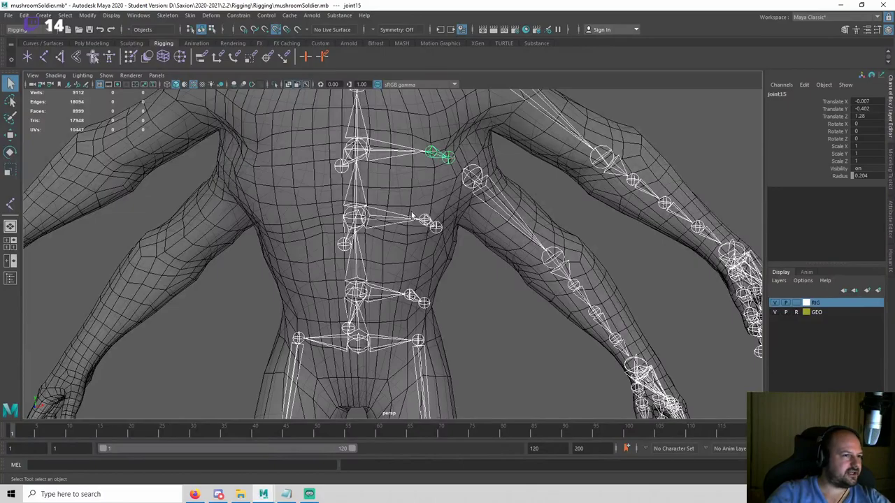
click(411, 297)
alt+drag(395, 281, 310, 318)
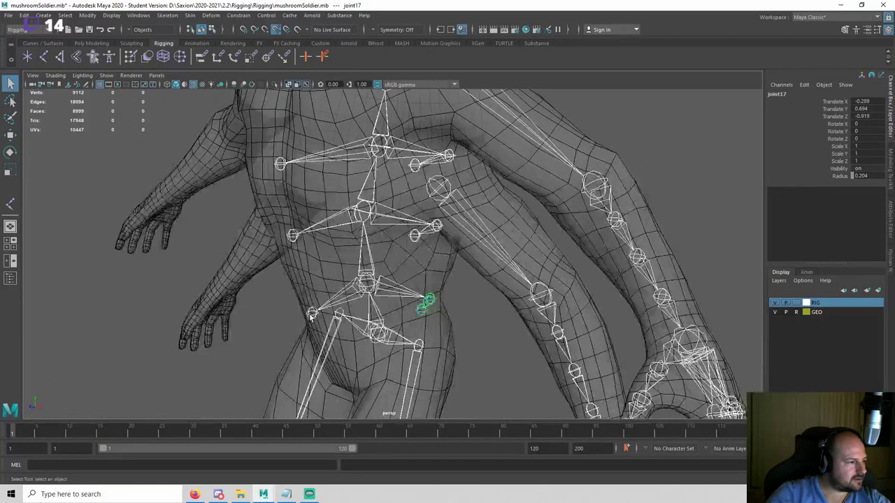
click(312, 314)
click(801, 93)
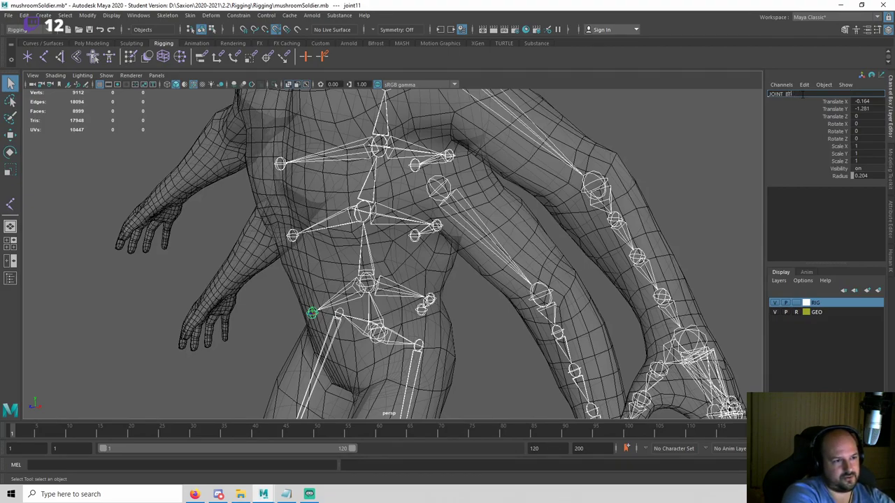
text(1)
key(Return)
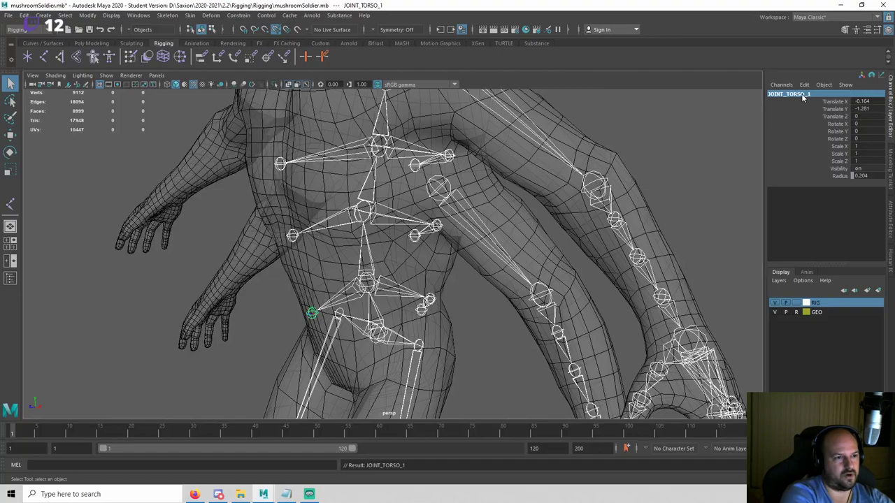
Rename the middle front torso joint to JOINT_TORSO_2.
click(292, 235)
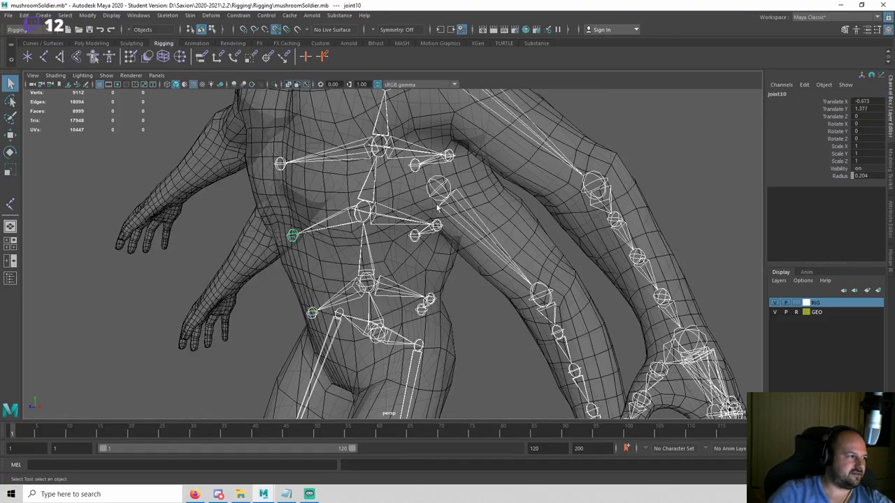
click(787, 95)
text(JOINT_TORSO_)
text(12)
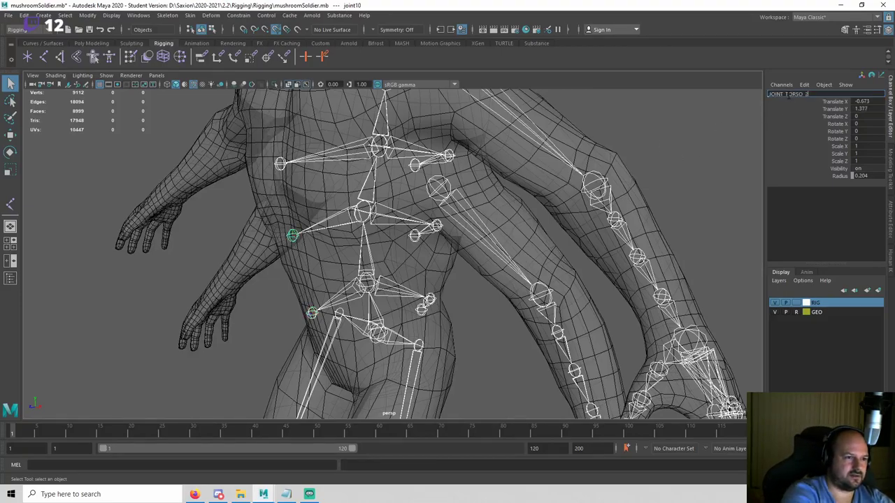
key(Return)
Rename the top front torso joint to JOINT_TORSO_3 and save the scene.
click(281, 160)
click(787, 94)
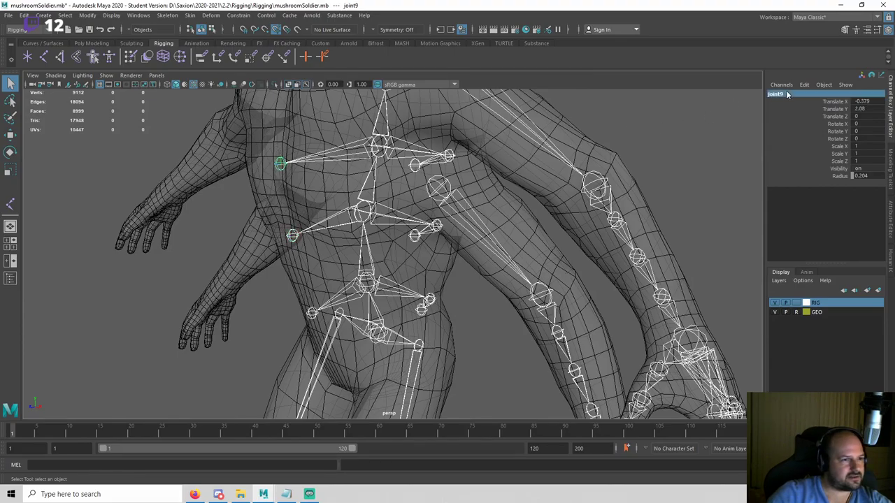
text(JOINT_TORSO_1)
key(Return)
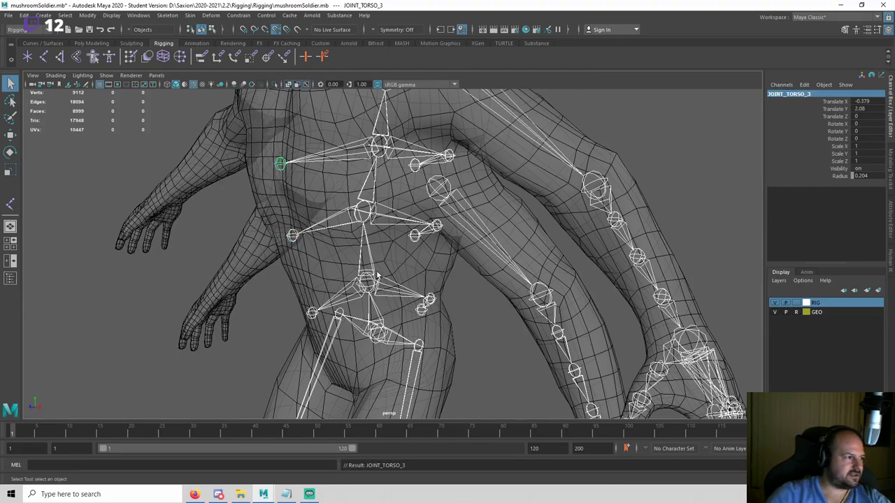
alt+drag(377, 275, 379, 274)
key(ctrl+s)
key(Return)
Rename the lowest side joint at the waist to JOINT_L_VOLUME_F_1.
alt+drag(421, 311, 442, 335)
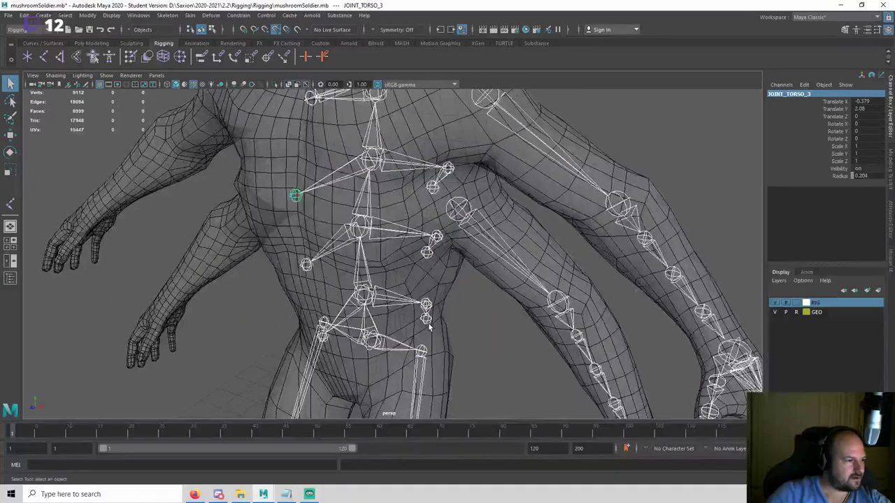
click(426, 320)
alt+drag(501, 332, 479, 340)
scroll(479, 340, up, 3)
click(791, 94)
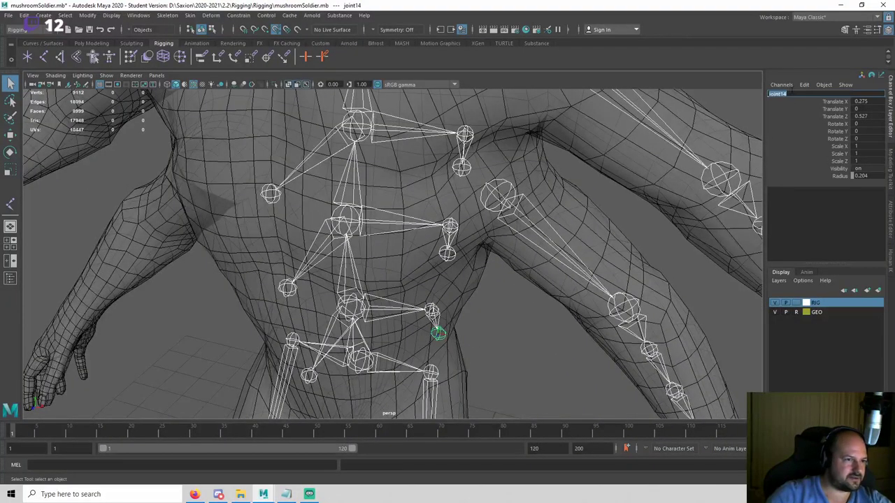
text(JOINT_TORSO_)
text(1)
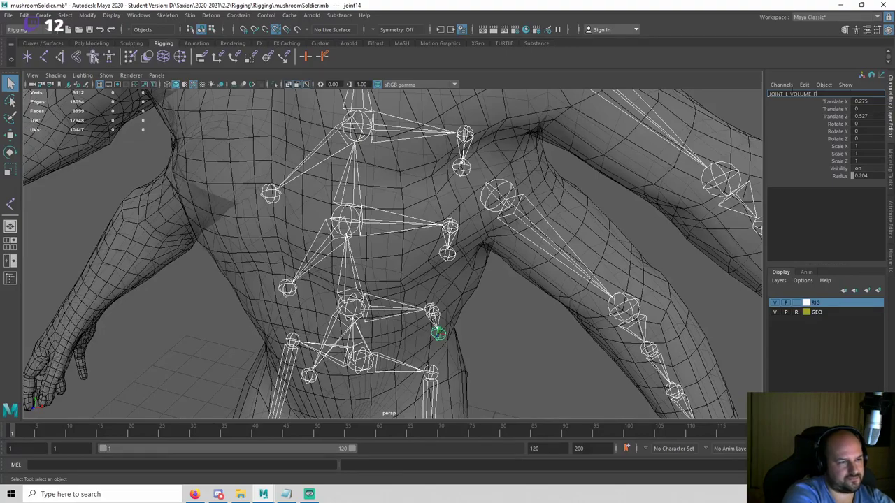
key(Return)
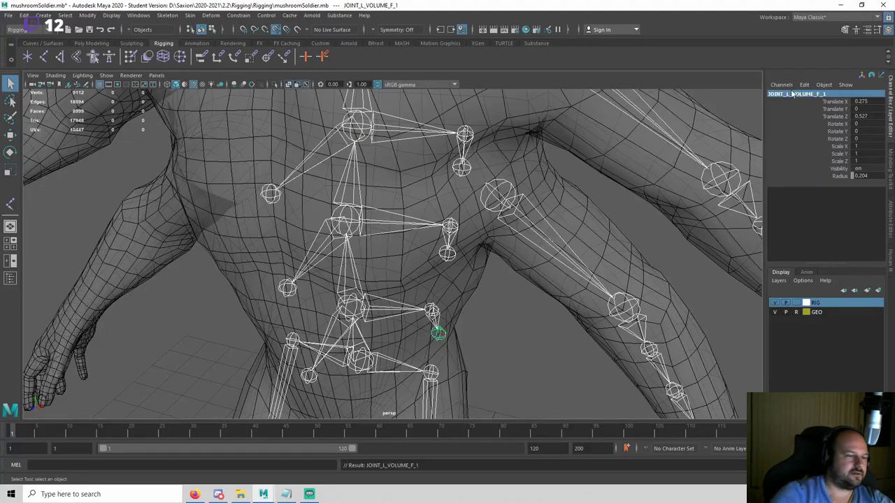
Rename the middle side joint to JOINT_L_VOLUME_F_2.
click(448, 257)
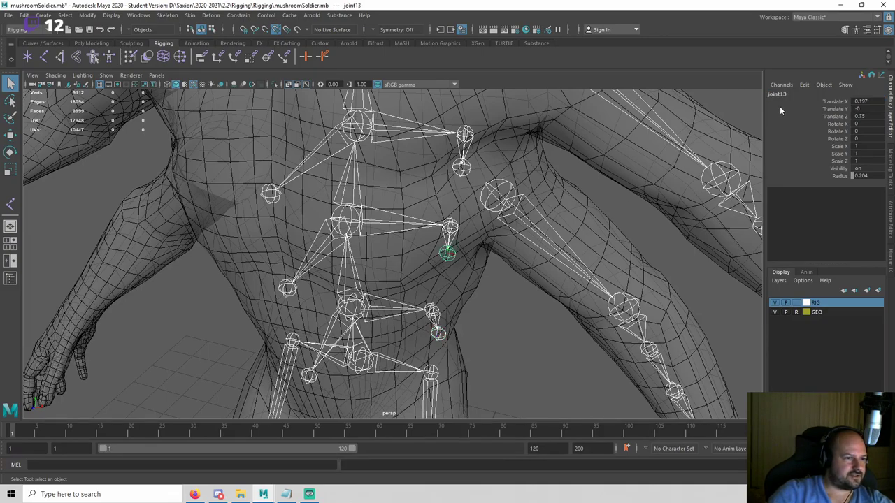
click(789, 93)
text(JOINT_L_VOLUME_F_)
text(2)
key(Return)
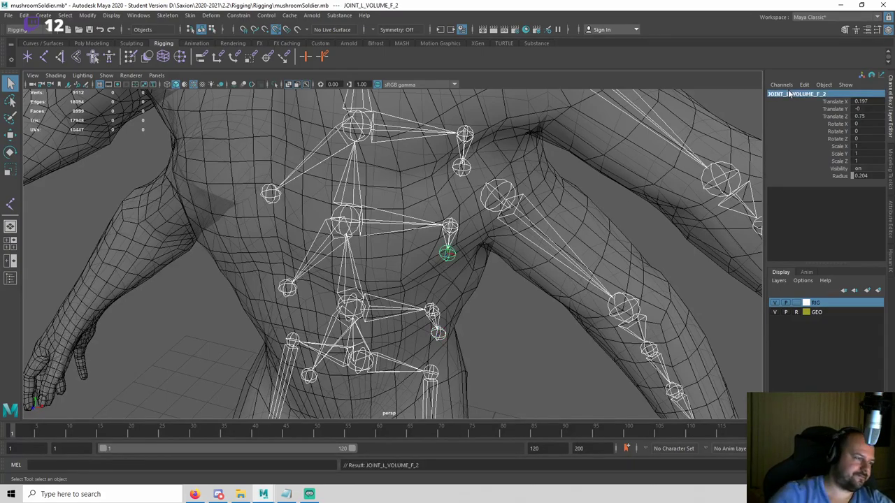
Rename the top side joint to JOINT_L_VOLUME_F_3.
click(461, 167)
double_click(780, 94)
text(JOINT_L_VOLUME_F_1)
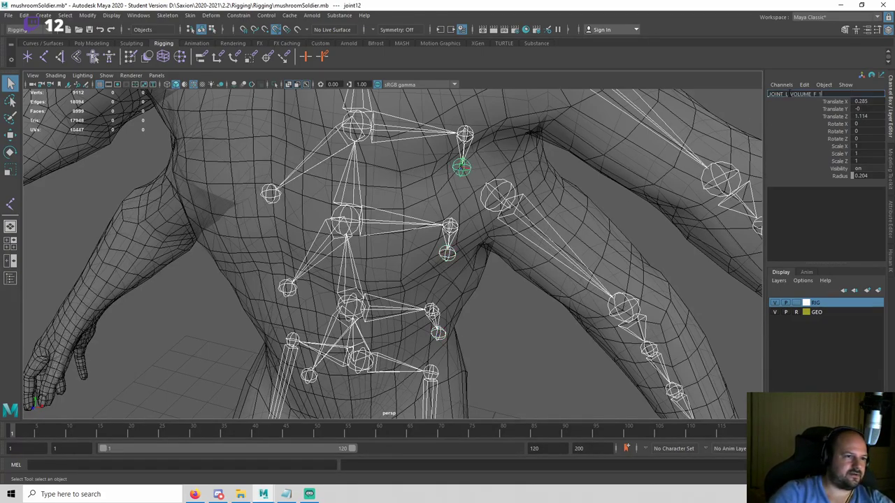
text(3)
key(Return)
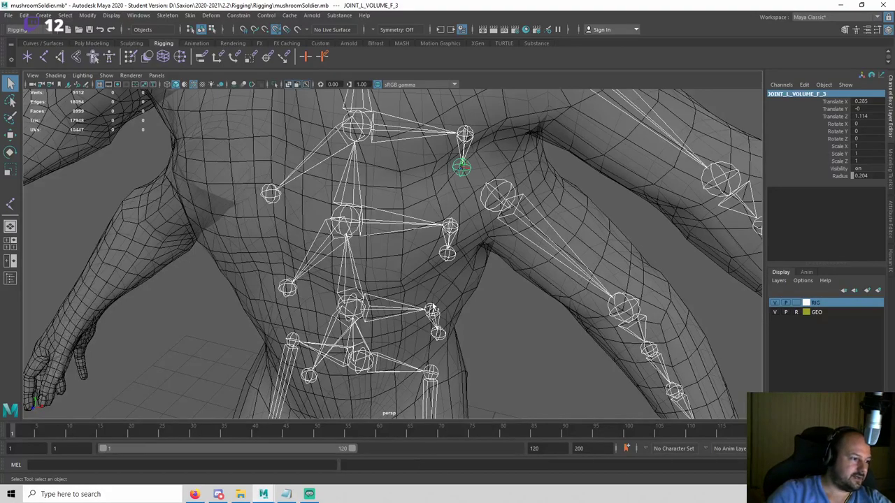
Rename the lowest rear joint to JOINT_L_VOLUME_B_1.
click(432, 308)
double_click(797, 94)
text(JOINT_L_VOLUME_F_1)
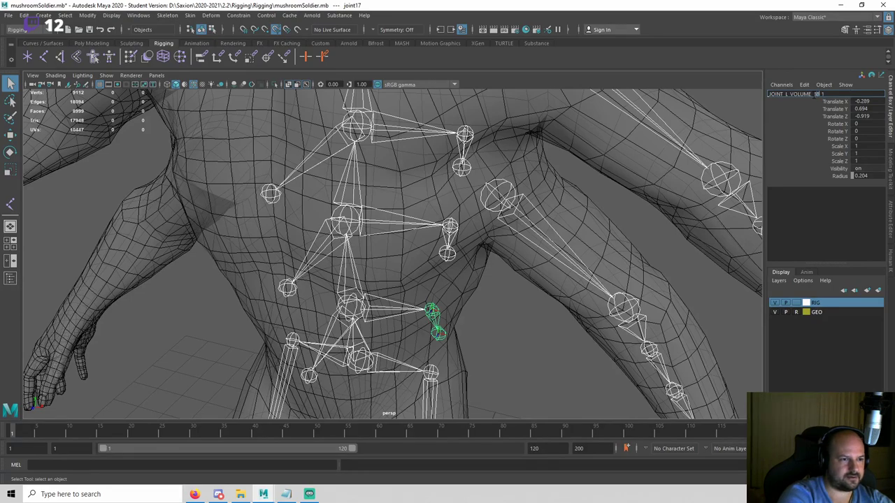
key(Return)
double_click(814, 96)
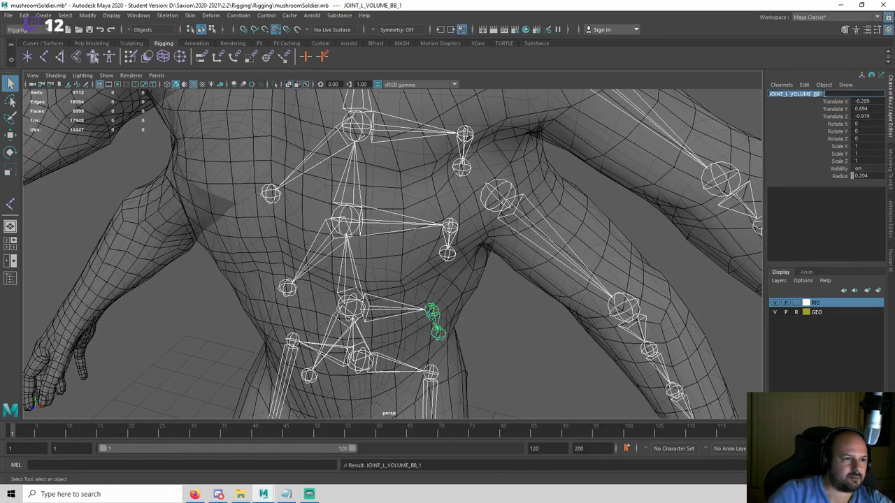
click(820, 94)
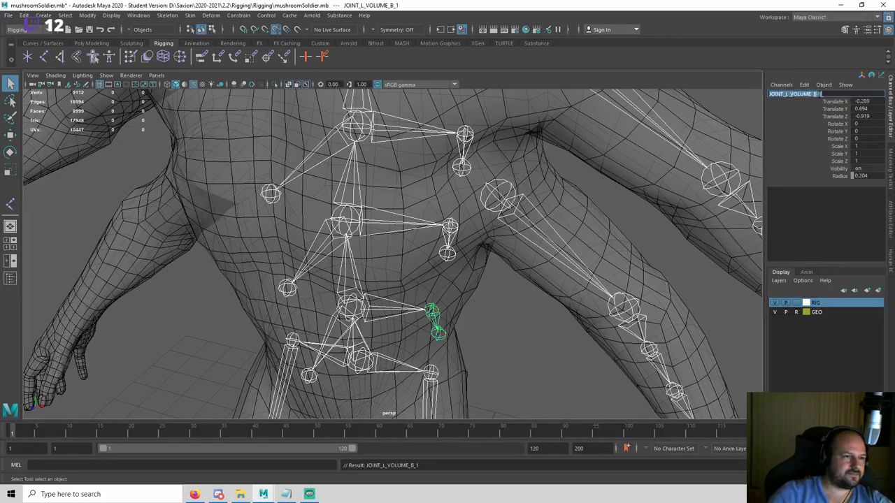
Rename the middle rear joint to JOINT_L_VOLUME_B_2.
click(449, 225)
double_click(790, 94)
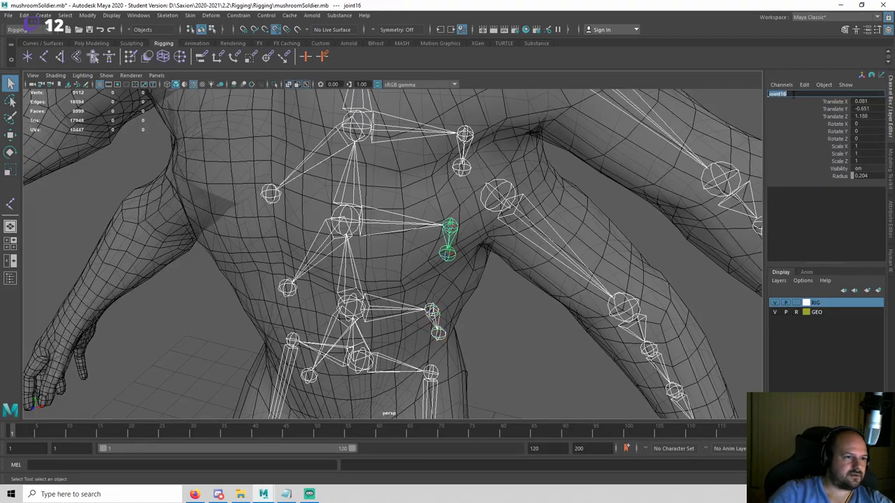
text(JOINT_L_VOLUME_B_2)
key(Return)
Rename the top rear joint to JOINT_L_VOLUME_B_3 and save the scene.
alt+drag(447, 122, 383, 165)
click(472, 140)
double_click(805, 95)
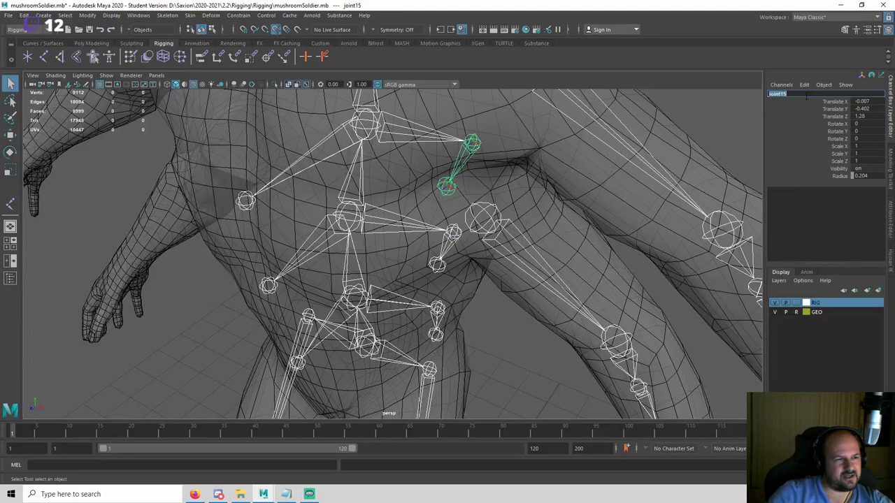
text(JOINT_L_VOLUME_B_3)
key(Return)
key(ctrl+s)
key(Return)
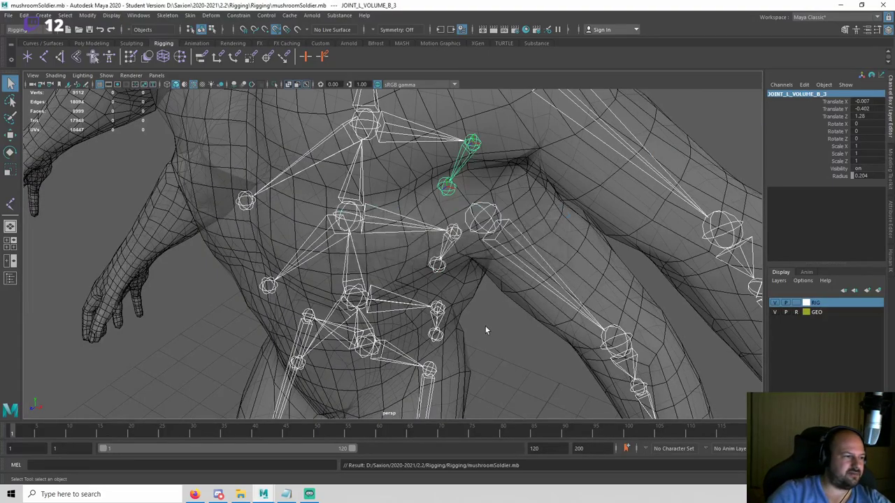
Mirror the top volume joint chain, starting at JOINT_L_VOLUME_B_3, to the other side of the torso.
click(484, 327)
scroll(475, 340, down, 4)
alt+drag(466, 353, 495, 334)
click(395, 183)
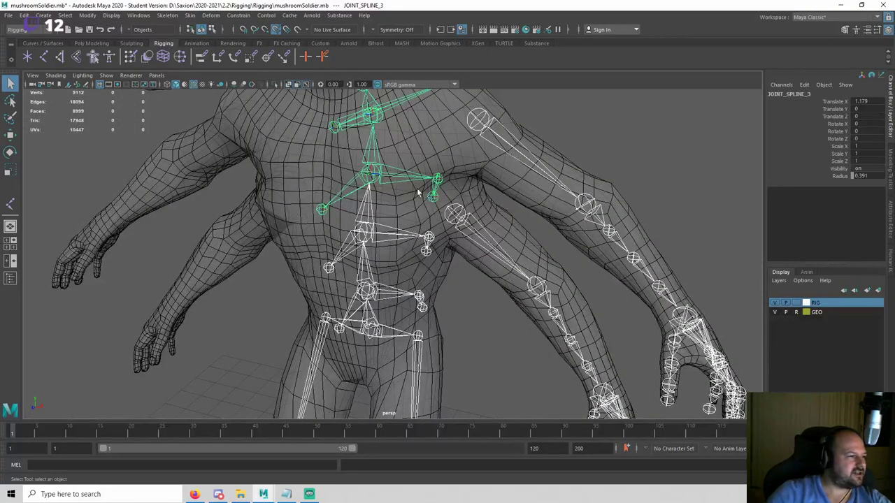
click(436, 180)
click(191, 15)
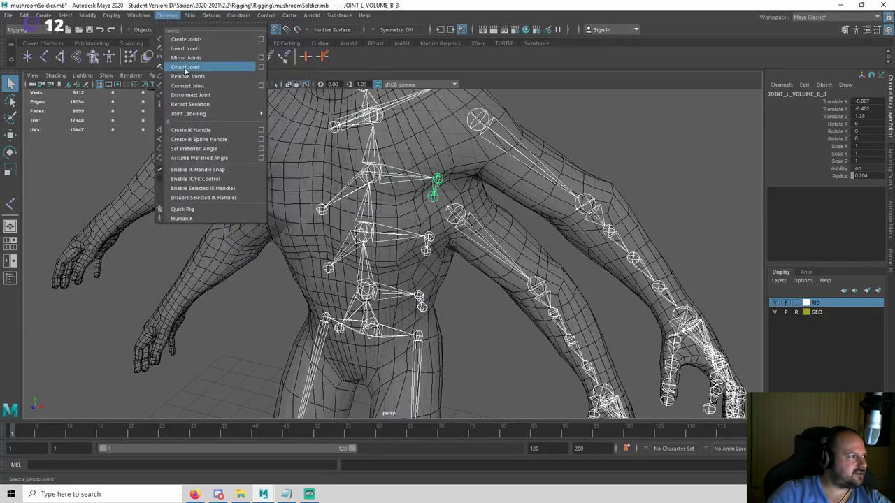
click(205, 56)
Mirror the middle and lowest volume joint chains, JOINT_L_VOLUME_B_2 and JOINT_L_VOLUME_B_1, to the torso's other side.
click(428, 236)
key(g)
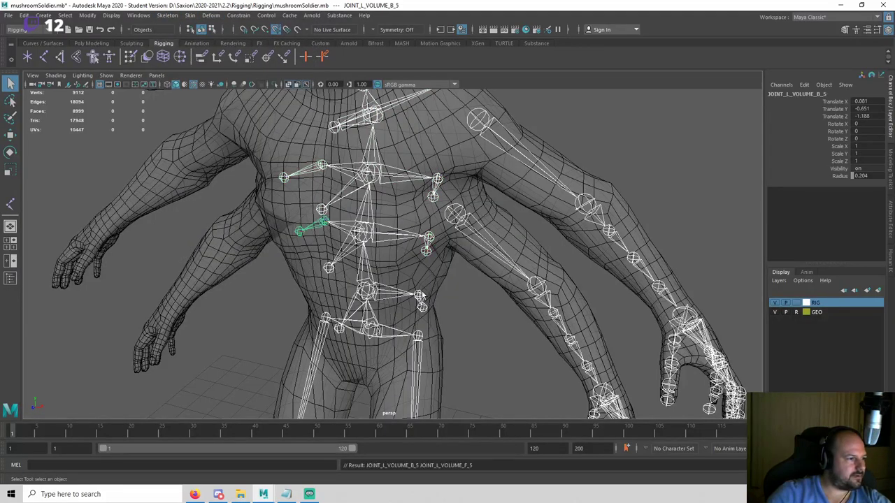
click(418, 296)
key(g)
click(476, 314)
scroll(468, 316, down, 4)
alt+drag(419, 320, 396, 290)
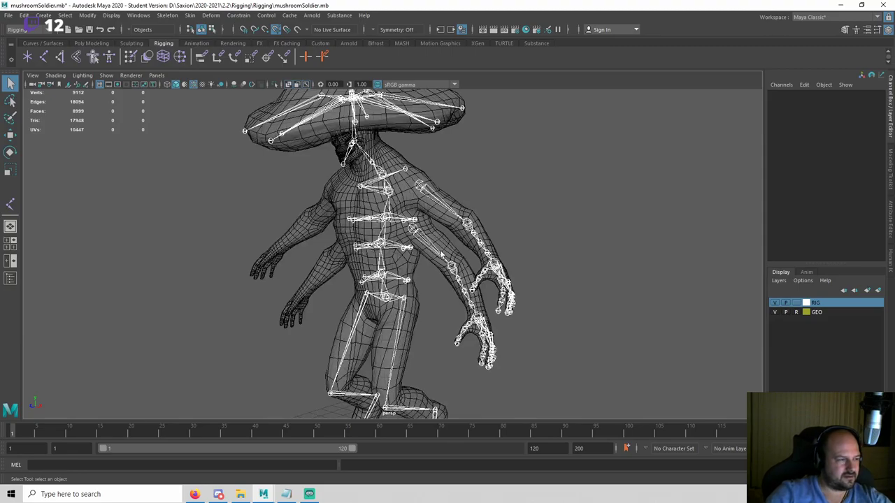
In the front view, move the inner joint of JOINT_L_CLAVICLE outward from the spine to about Translate Z -0.275.
alt+drag(393, 232, 367, 201)
scroll(375, 209, up, 3)
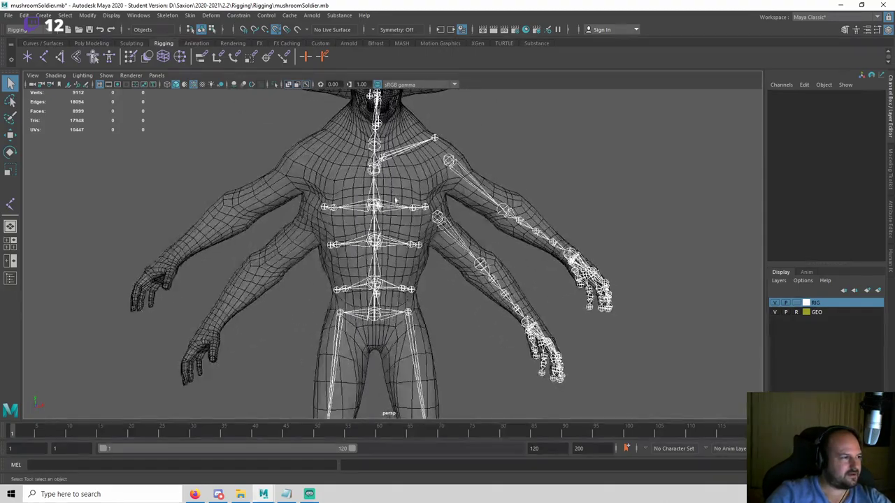
click(391, 150)
key(space)
drag(432, 199, 438, 223)
key(f)
scroll(392, 302, down, 6)
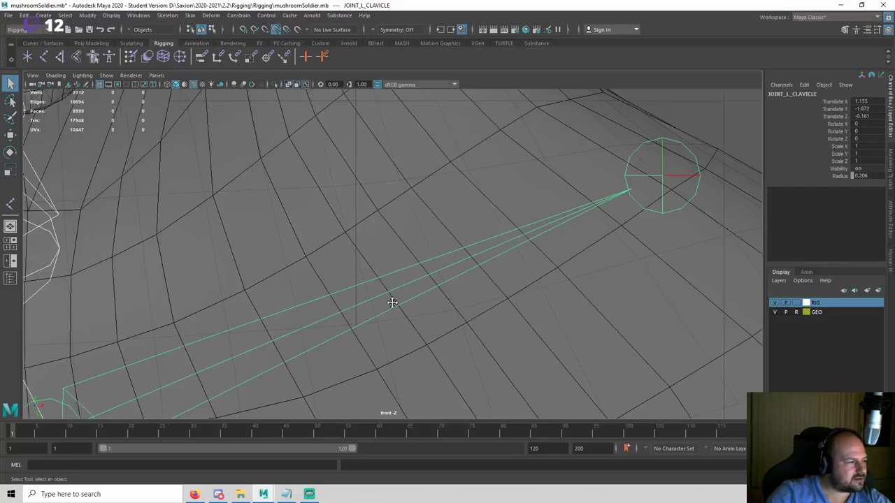
key(w)
scroll(371, 279, up, 5)
scroll(370, 276, up, 2)
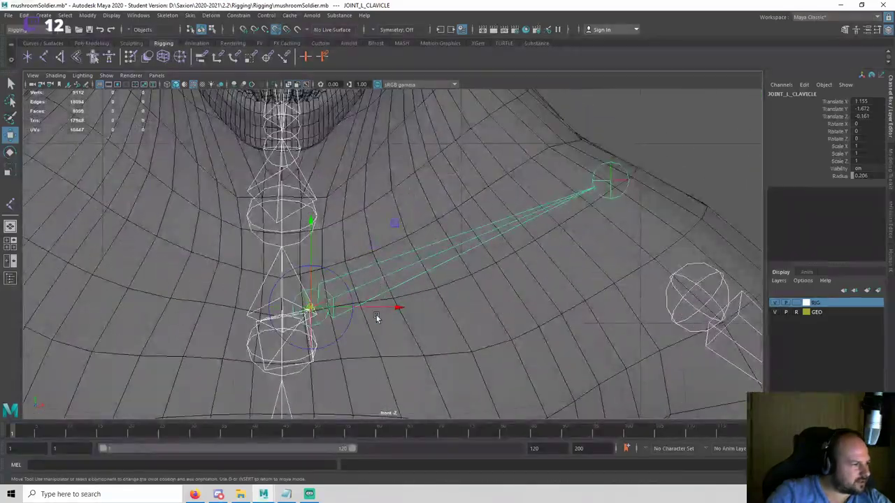
drag(373, 306, 392, 307)
key(q)
key(space)
drag(455, 300, 455, 281)
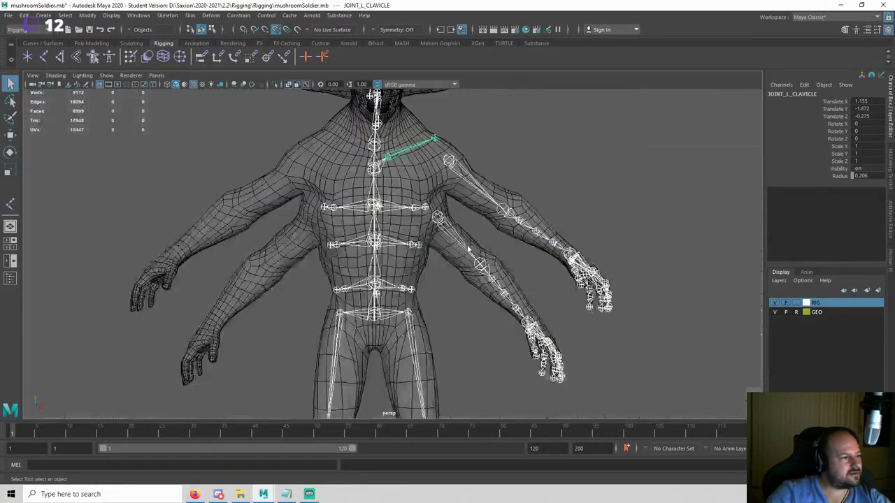
Deselect the left clavicle and save the scene over mushroomSoldier.mb.
click(571, 209)
alt+drag(395, 234, 448, 242)
key(ctrl+s)
key(Return)
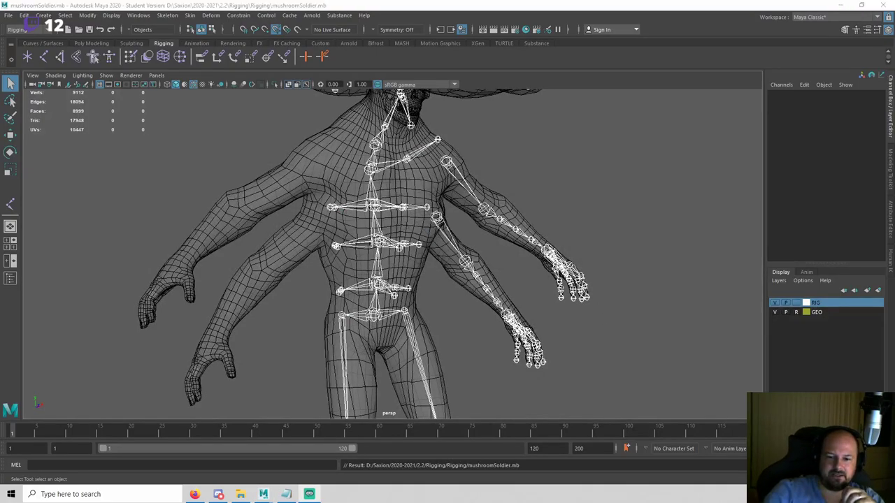
In the side view, draw a two-joint chain down the chest's front surface, starting at about Translate Y 13.828, Translate Z 0.443.
scroll(576, 326, down, 3)
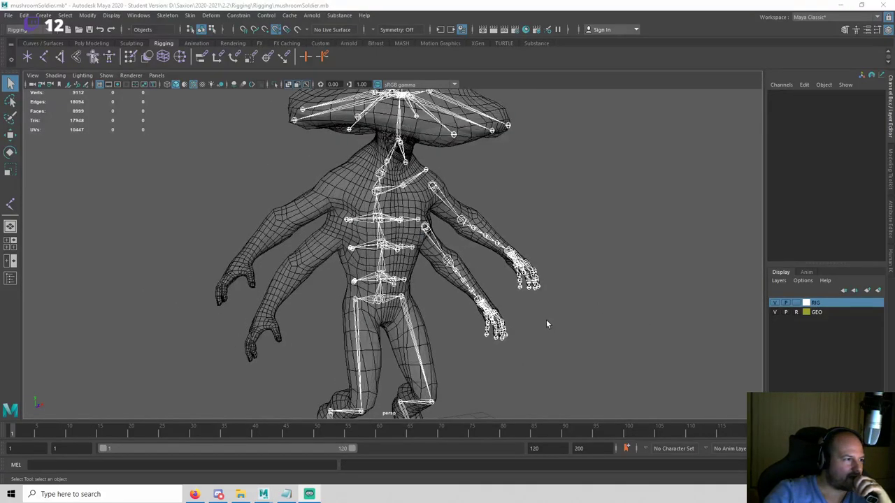
scroll(545, 319, down, 3)
scroll(545, 319, up, 3)
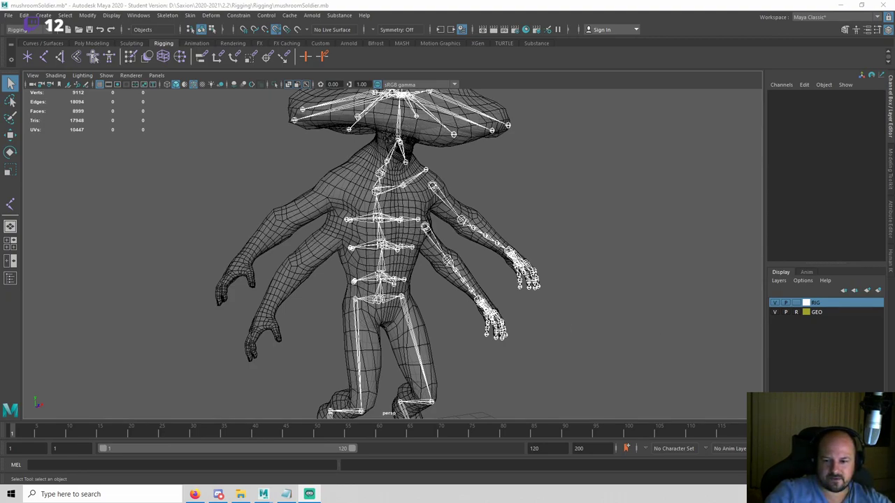
alt+drag(585, 253, 566, 242)
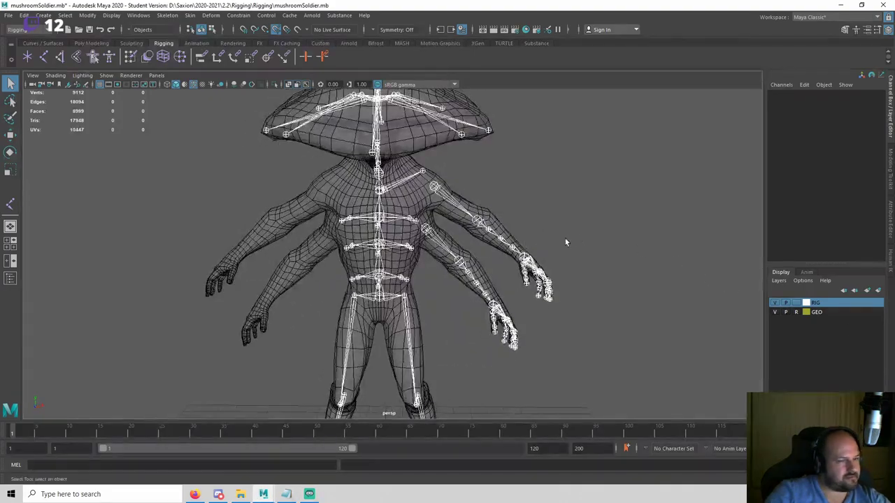
key(space)
drag(585, 180, 619, 182)
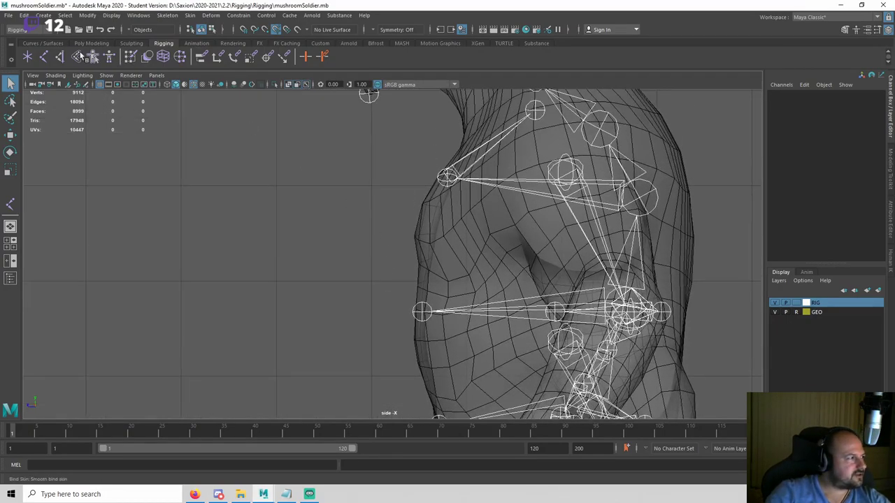
click(42, 59)
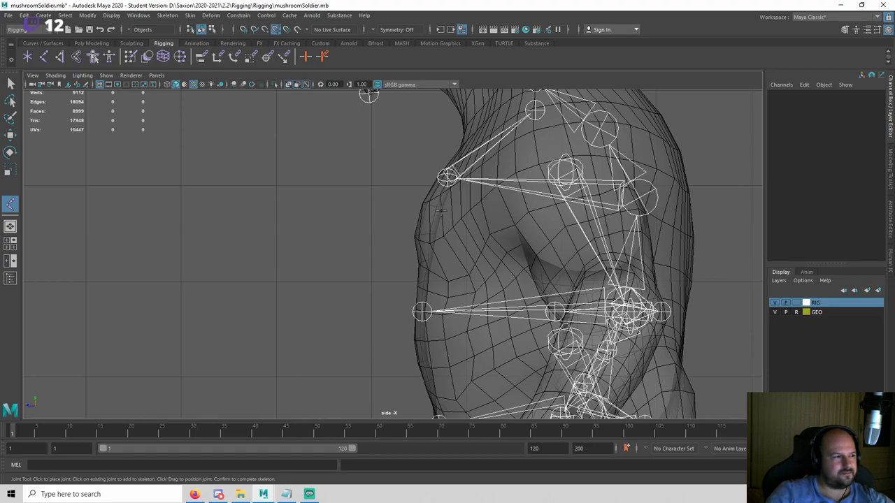
click(424, 202)
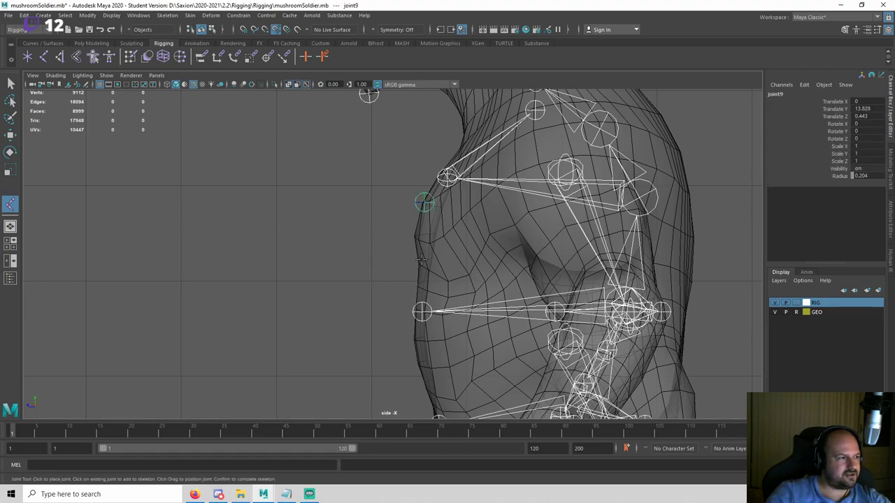
alt+middle_drag(389, 289, 393, 236)
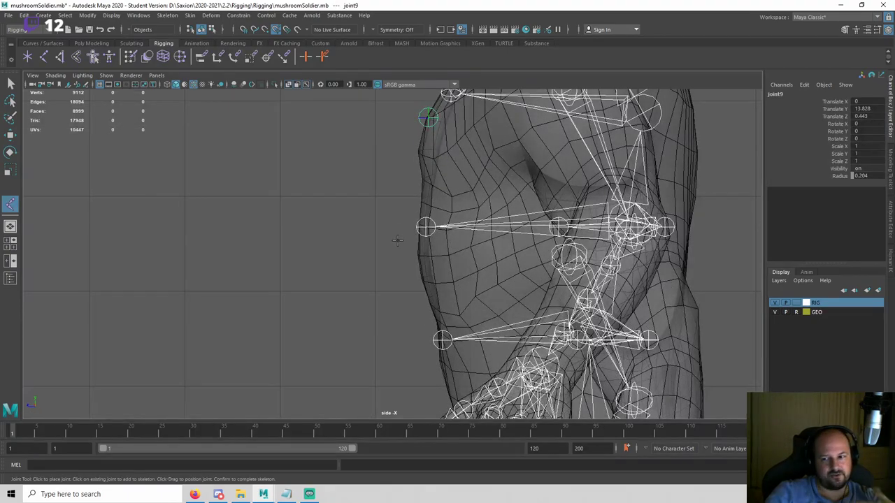
click(419, 286)
key(Return)
Test the new front chest chain by rotating it around its upper joint, and undo the rotation.
key(e)
drag(469, 178, 417, 160)
alt+middle_drag(416, 161, 391, 206)
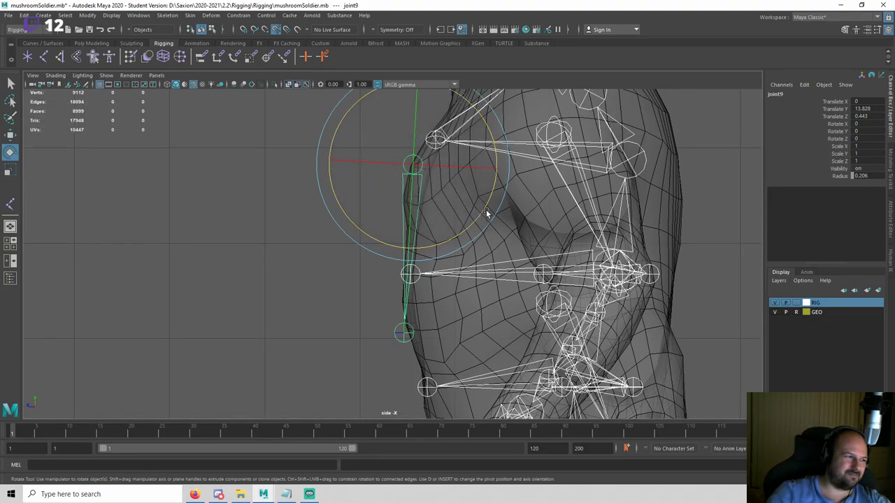
drag(486, 209, 662, 171)
key(ctrl+z)
Save the scene and rename the new chain's upper and lower joints to JOINT_BREATHING_1 and JOINT_BREATHING_2.
key(space)
click(478, 189)
key(ctrl+s)
double_click(792, 93)
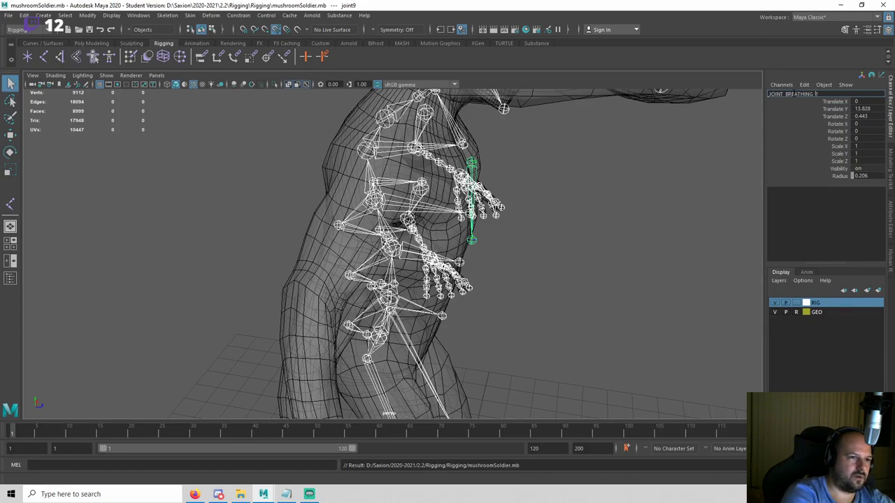
key(Return)
key(Down)
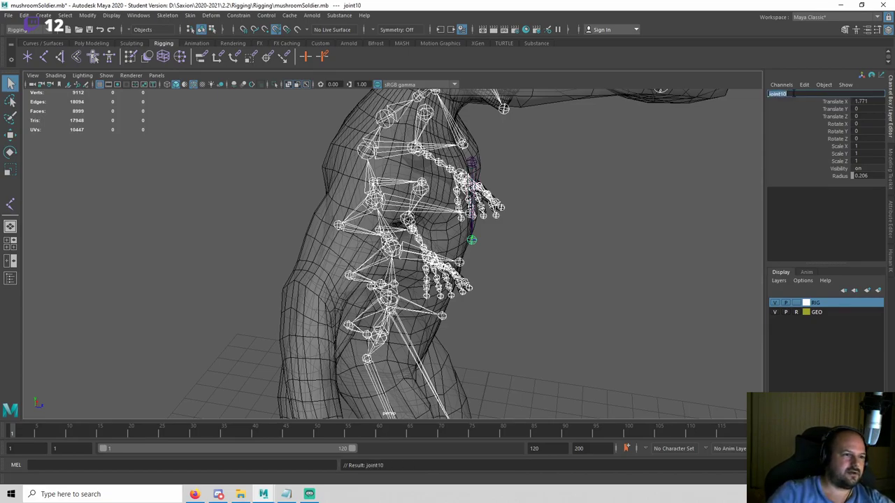
text(JOINT_BREATHING_)
text(2)
key(Return)
Parent JOINT_BREATHING_1 to the upper chest joint of the spine.
alt+drag(543, 246, 510, 253)
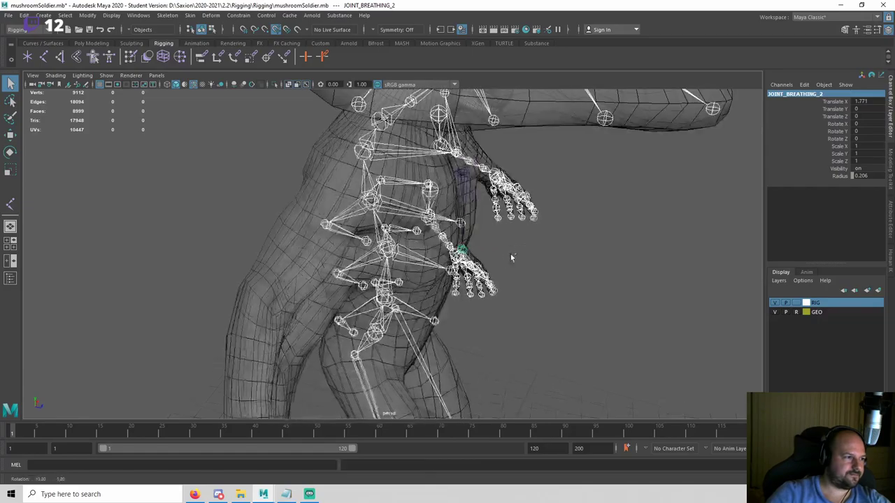
click(464, 173)
alt+drag(469, 182, 512, 192)
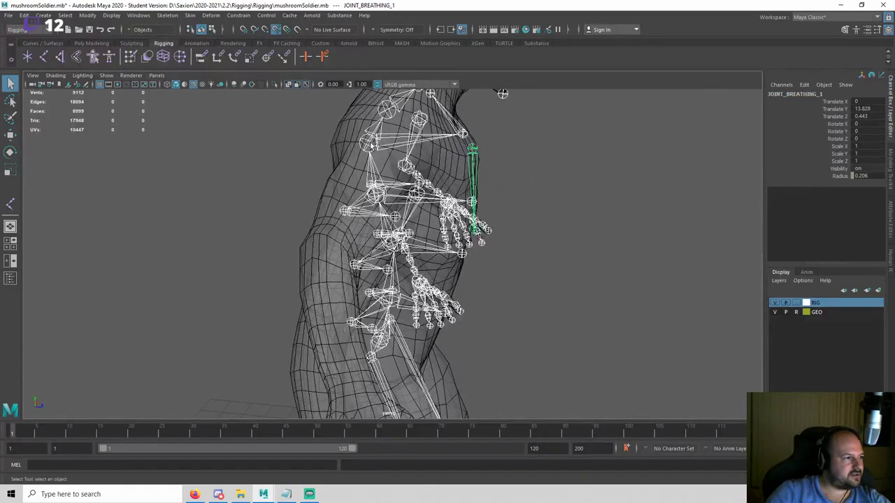
key(Up)
key(Down)
click(593, 216)
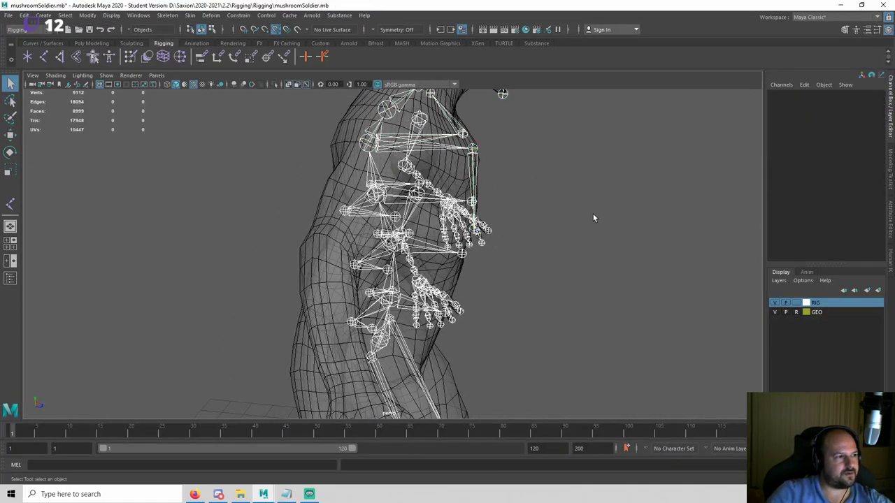
Test the parented JOINT_BREATHING_1 by rotating it slightly, and undo the rotation.
alt+drag(593, 216, 339, 210)
click(309, 144)
key(e)
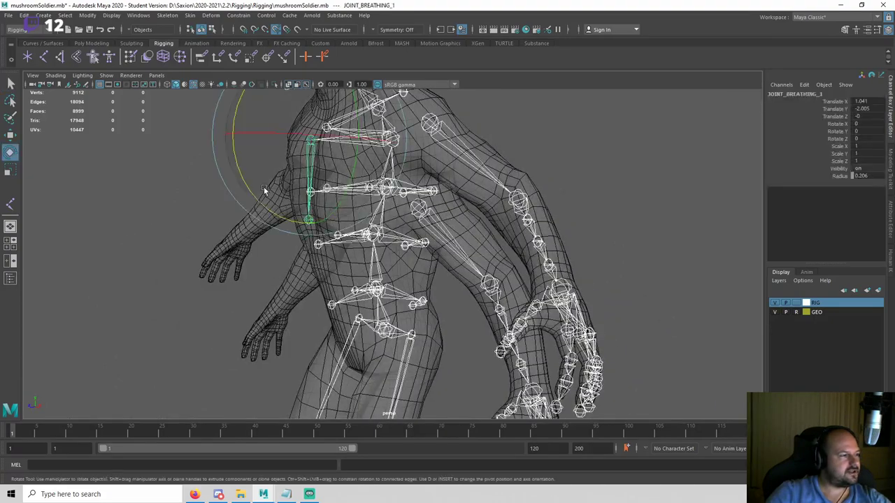
mouse_move(263, 189)
mouse_down()
mouse_move(257, 197)
mouse_move(250, 186)
mouse_up()
key(ctrl+z)
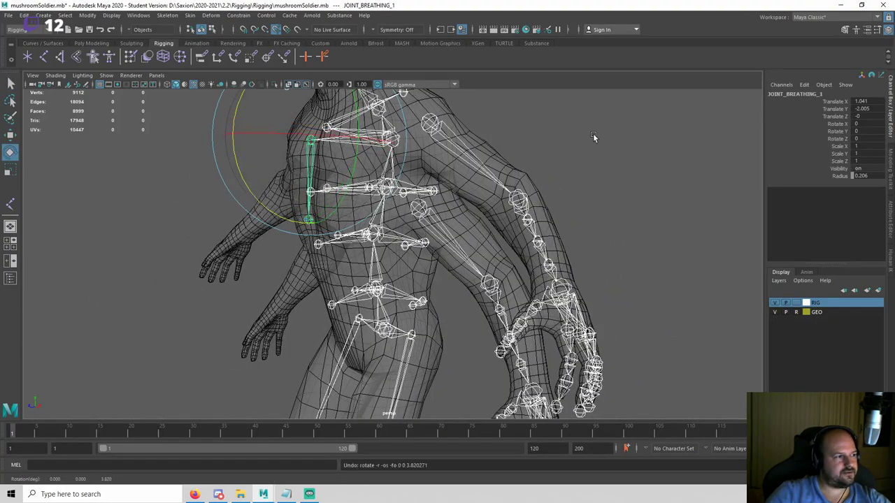
click(593, 137)
Select the upper left arm's group2 and snap its pivot to the grid origin between the feet.
alt+drag(594, 136, 479, 249)
key(q)
click(436, 186)
key(Up)
key(w)
key(e)
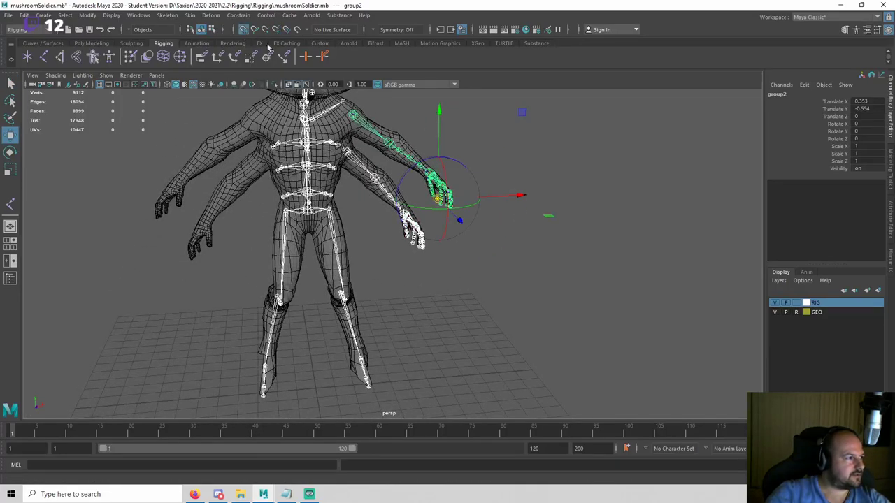
drag(520, 195, 370, 319)
alt+middle_drag(339, 346, 413, 220)
scroll(384, 283, up, 4)
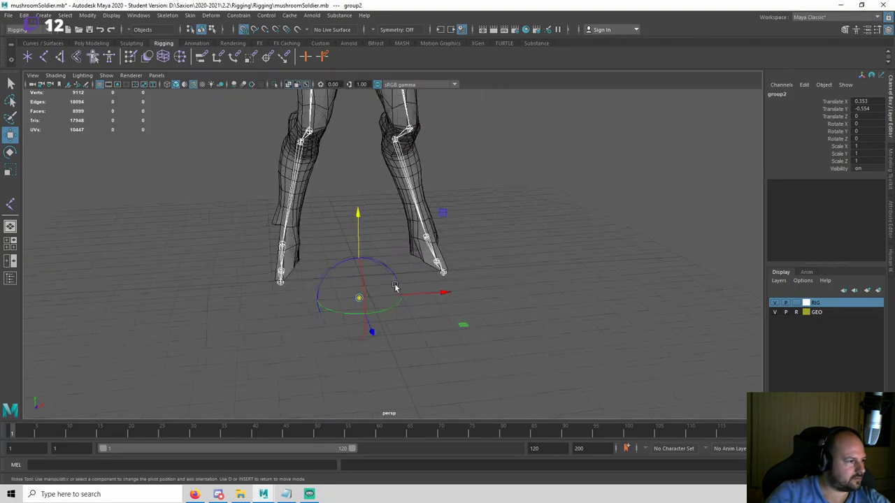
alt+drag(396, 287, 467, 277)
drag(319, 269, 316, 263)
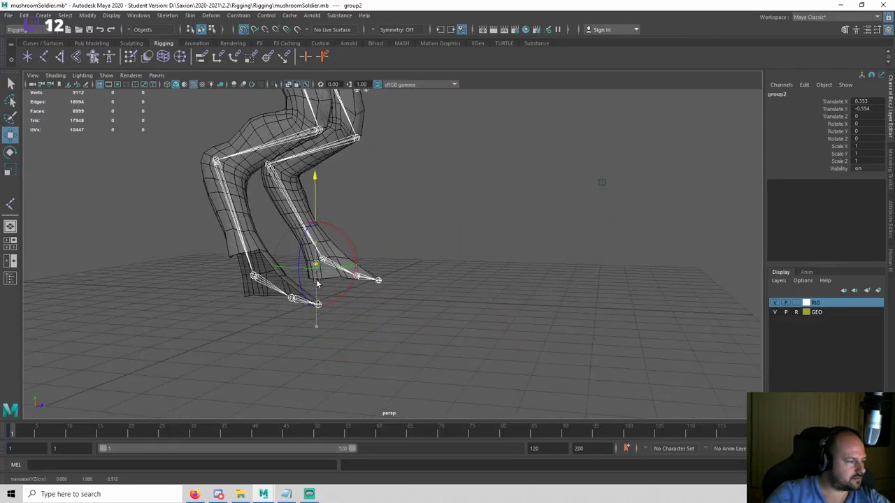
alt+drag(365, 294, 365, 310)
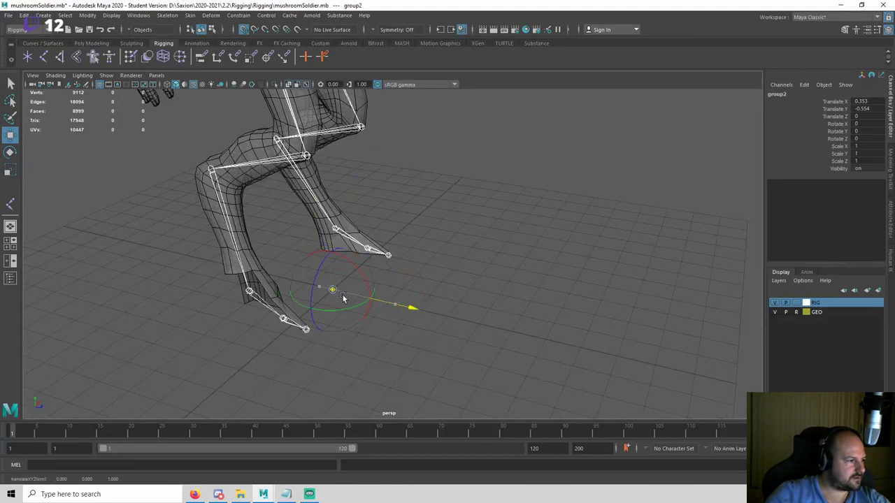
key(q)
Duplicate the upper left arm group and mirror the copy to the other side with Scale X -1.
alt+drag(399, 272, 445, 218)
alt+middle_drag(446, 216, 441, 253)
key(w)
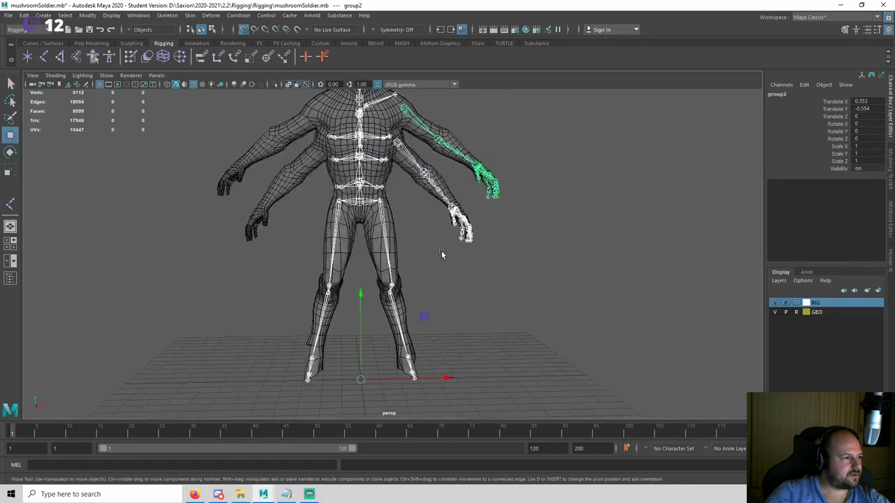
key(ctrl+d)
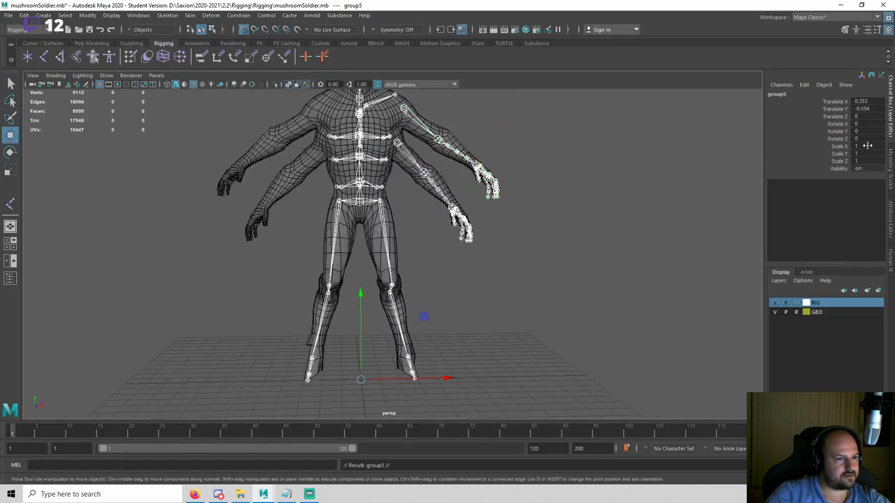
text(-1)
key(Return)
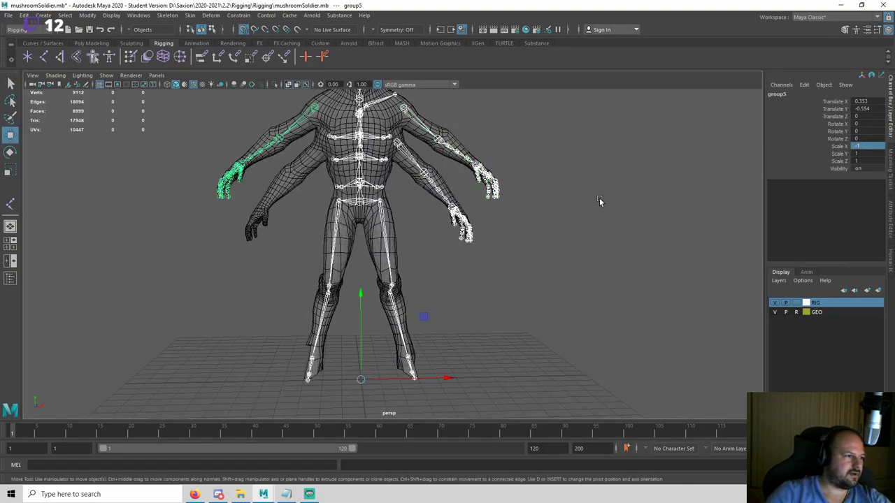
click(598, 198)
Select the lower left arm's group1 and snap its pivot to the grid origin between the feet.
click(396, 144)
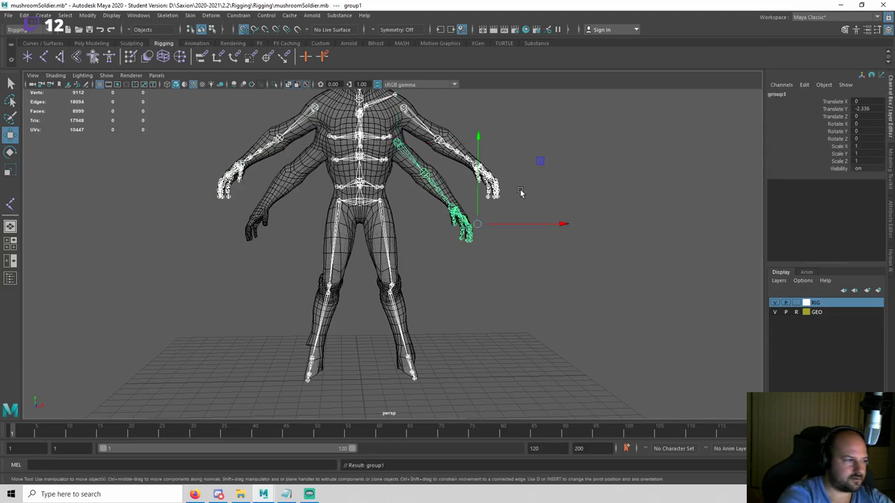
key(d)
drag(564, 141, 438, 317)
middle_drag(437, 318, 445, 293)
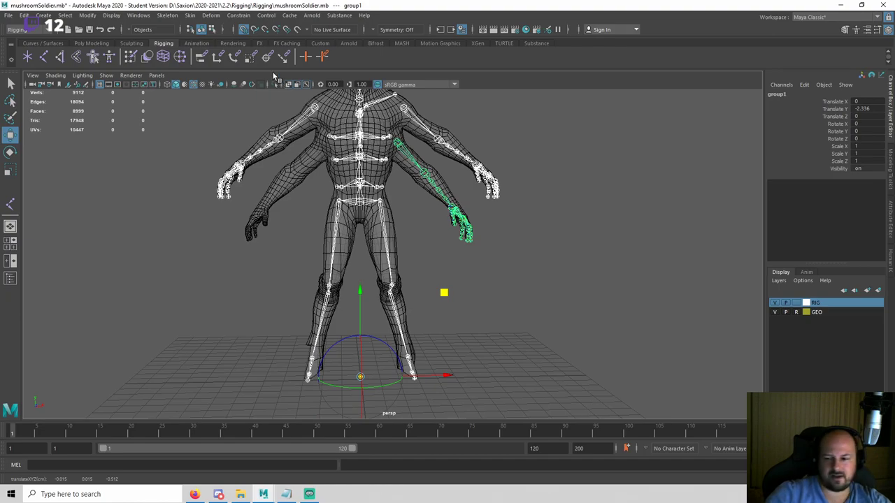
alt+drag(319, 129, 339, 148)
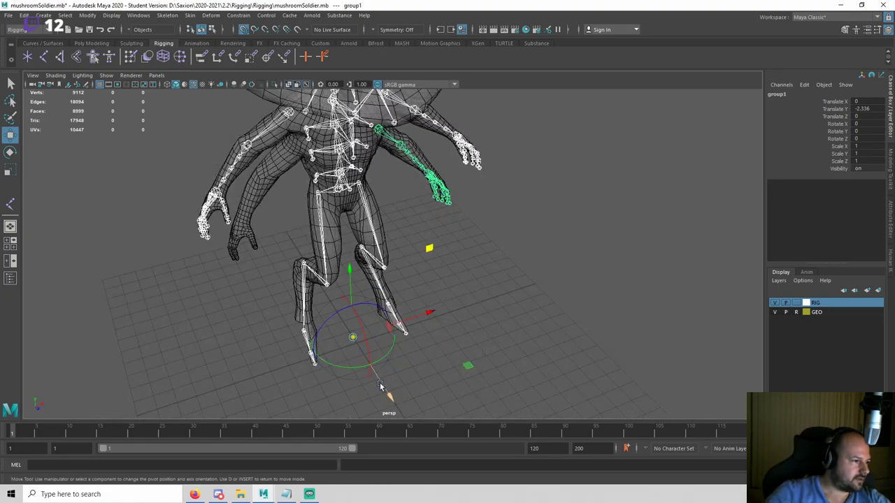
drag(389, 395, 489, 257)
key(q)
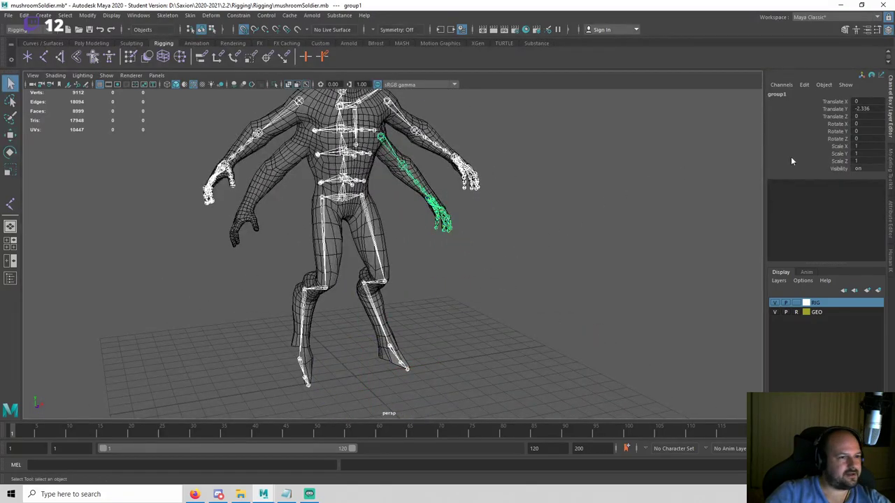
Duplicate the lower left arm group, mirroring the copy to the other side through its Scale X, and save the scene.
key(ctrl+g)
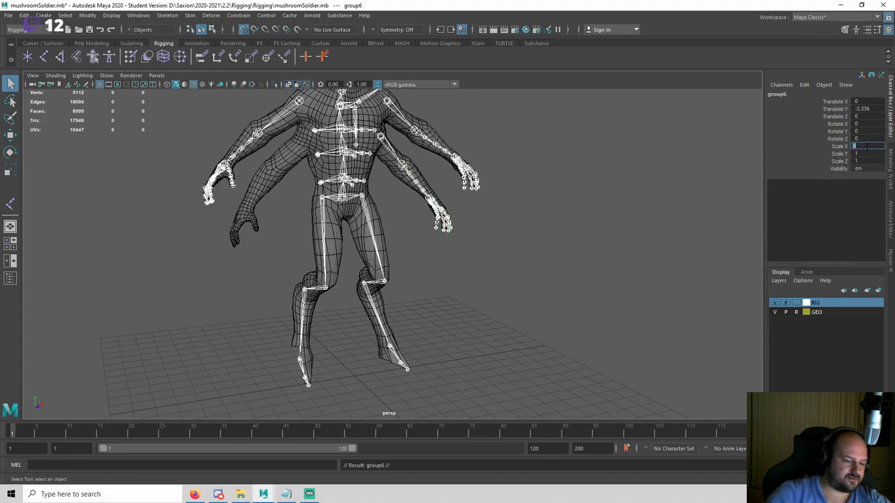
key(ctrl+s)
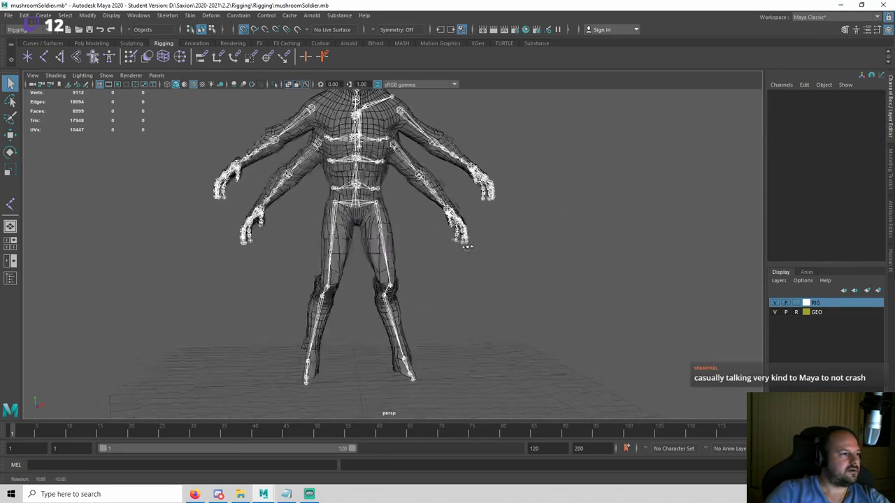
Save the scene as an incremented version, mushroomSoldier.0001.mb.
scroll(402, 245, up, 6)
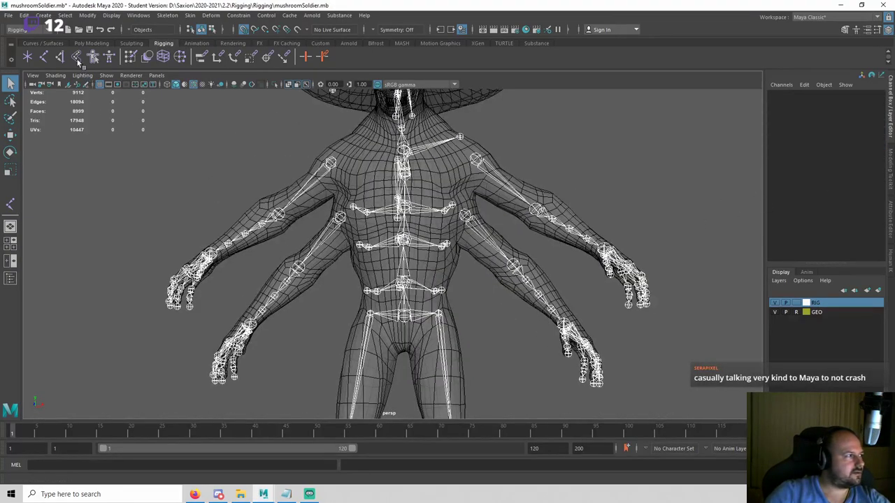
click(7, 15)
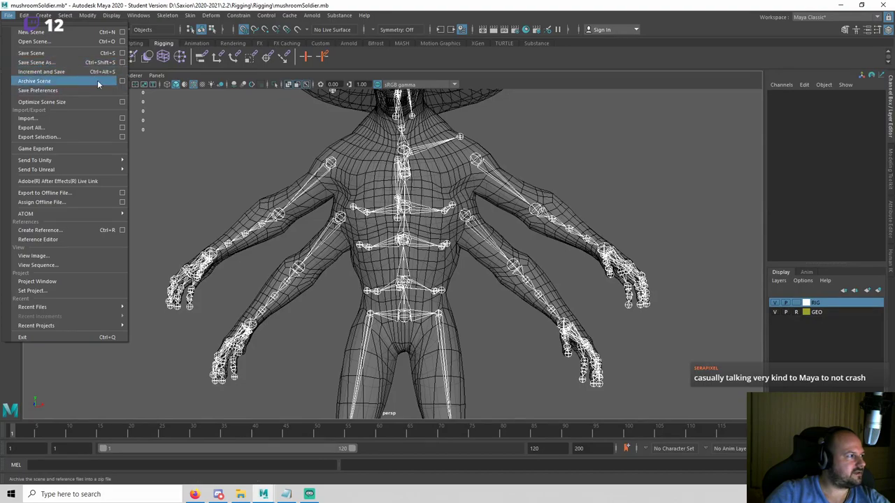
click(120, 72)
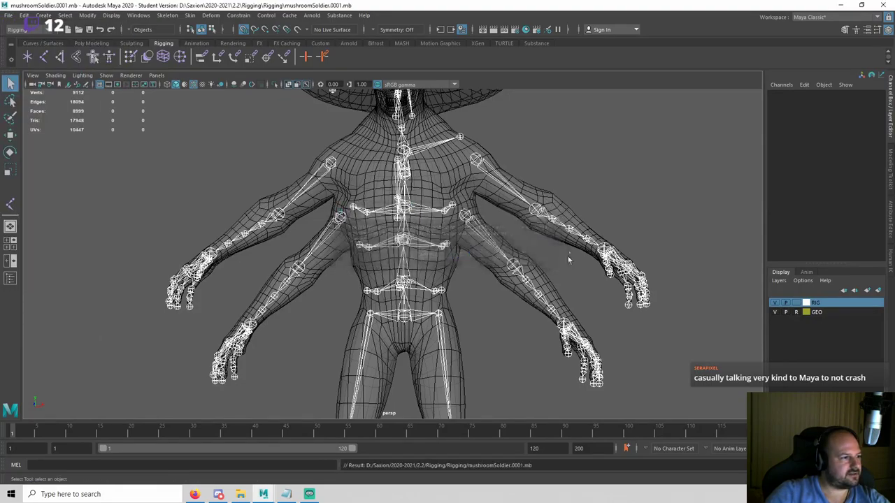
Select the left clavicle joint JOINT_L_CLAVICLE beside the upper spine.
alt+drag(578, 179, 535, 236)
scroll(535, 236, up, 3)
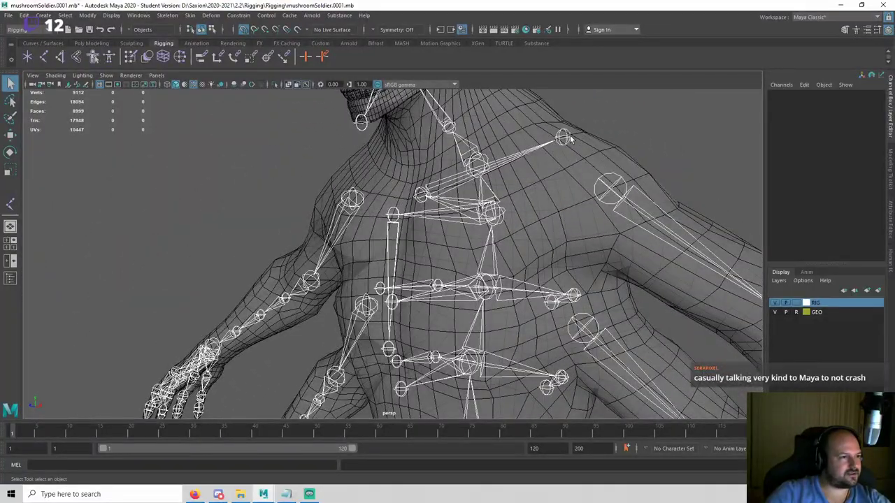
click(610, 190)
click(427, 191)
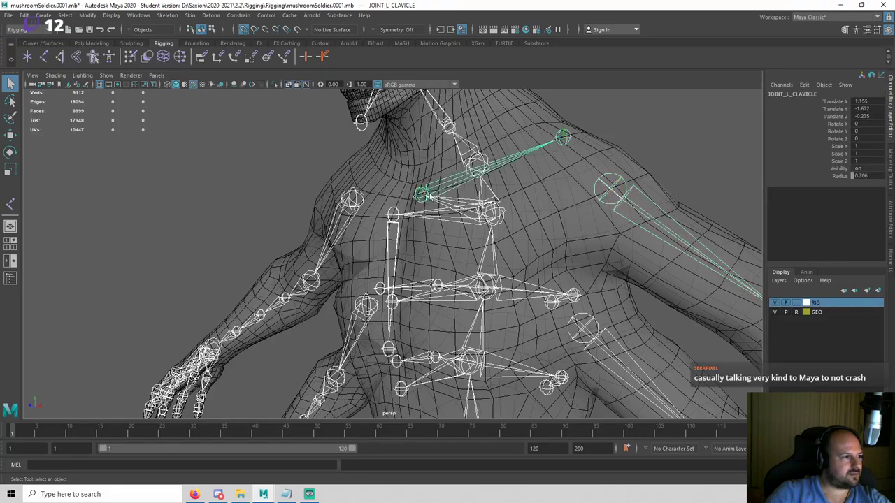
alt+drag(427, 194, 496, 181)
click(169, 17)
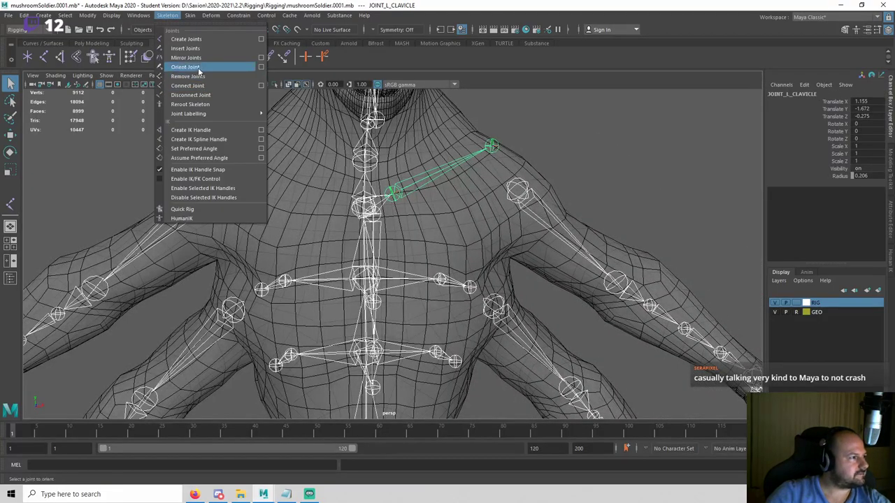
click(199, 69)
key(ctrl+z)
click(160, 19)
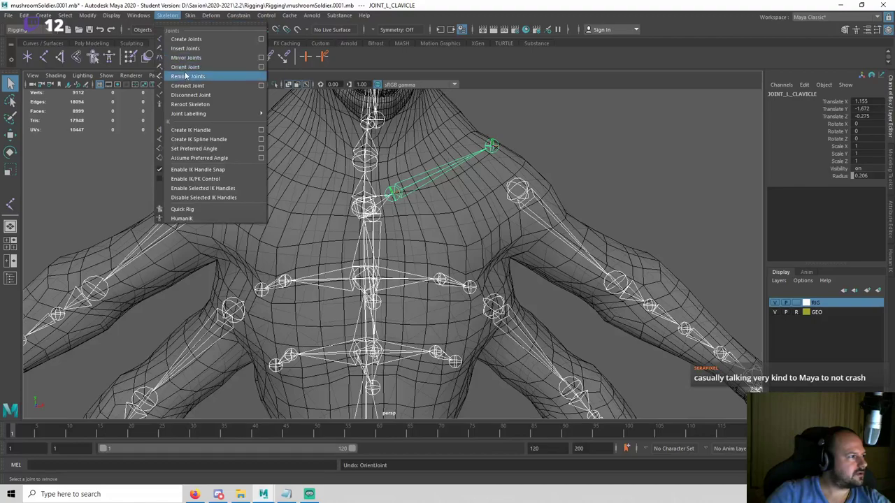
click(189, 67)
key(ctrl+z)
Mirror the selected left clavicle joints to the character's right side.
click(167, 15)
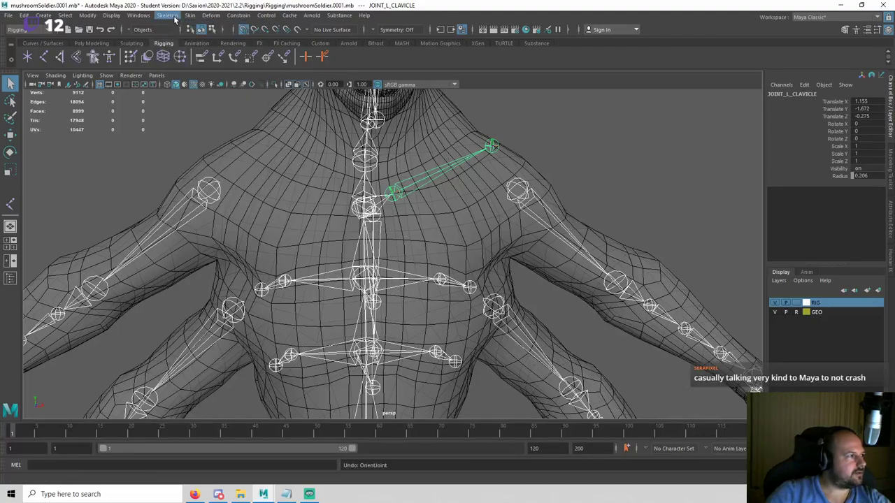
click(189, 59)
Parent the upper-arm joint of each upper arm to the end joint of the clavicle on its side.
click(532, 172)
click(525, 182)
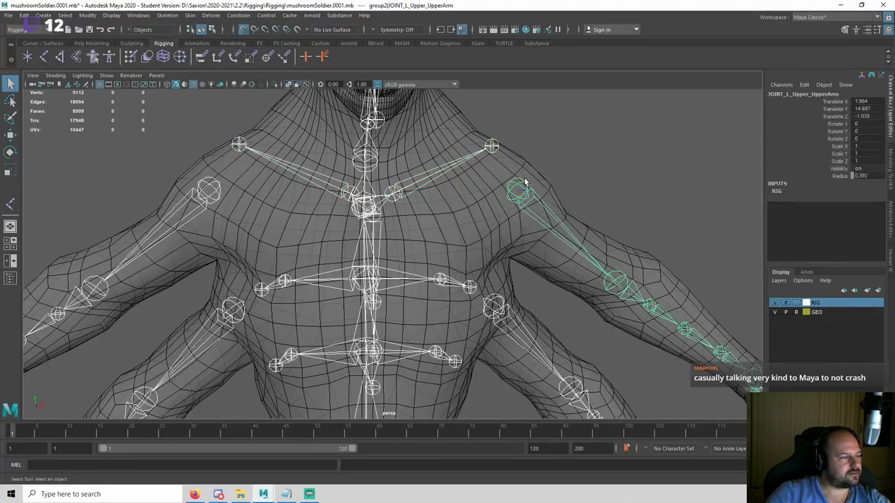
shift+click(495, 145)
key(p)
click(587, 139)
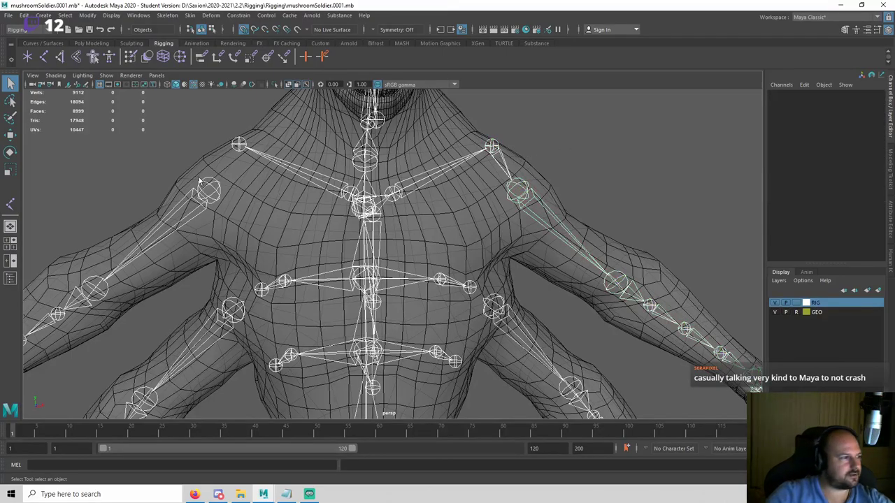
click(207, 187)
click(236, 148)
key(p)
click(599, 161)
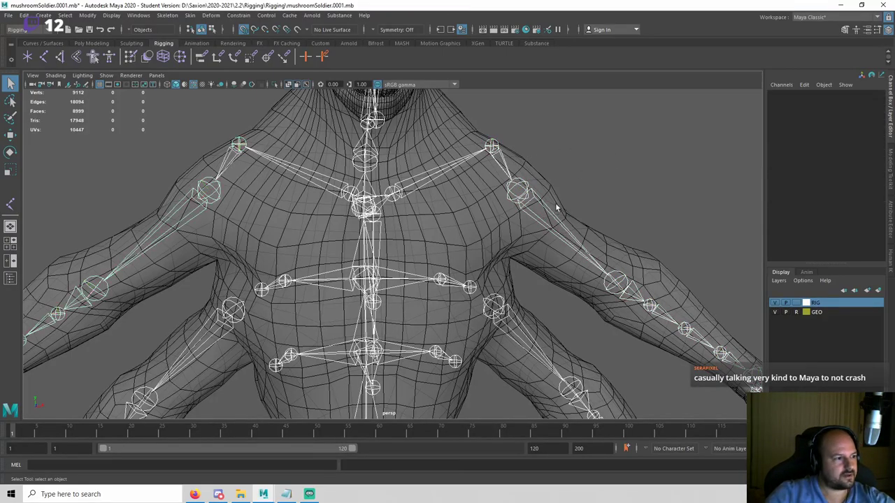
Create a two-joint lower left clavicle in the front view, from about X 1.0, Y 12.4 to just above the lower left shoulder.
scroll(531, 238, down, 1)
alt+drag(489, 269, 438, 281)
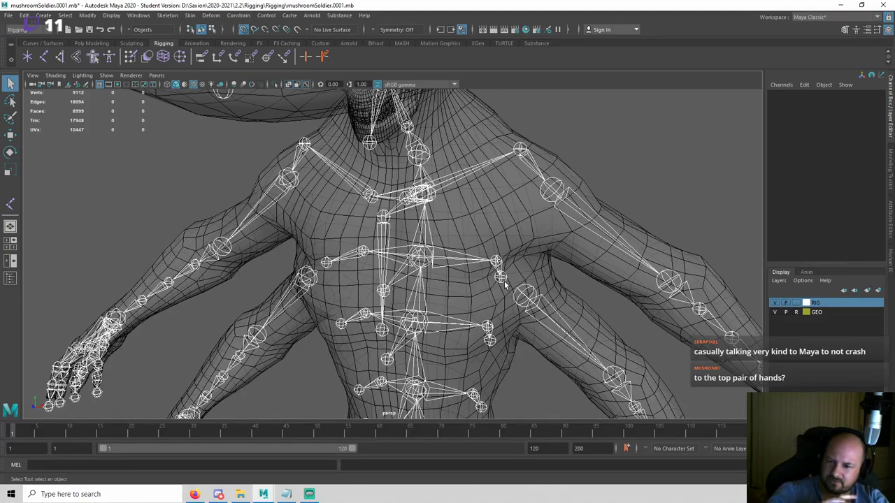
scroll(505, 284, down, 6)
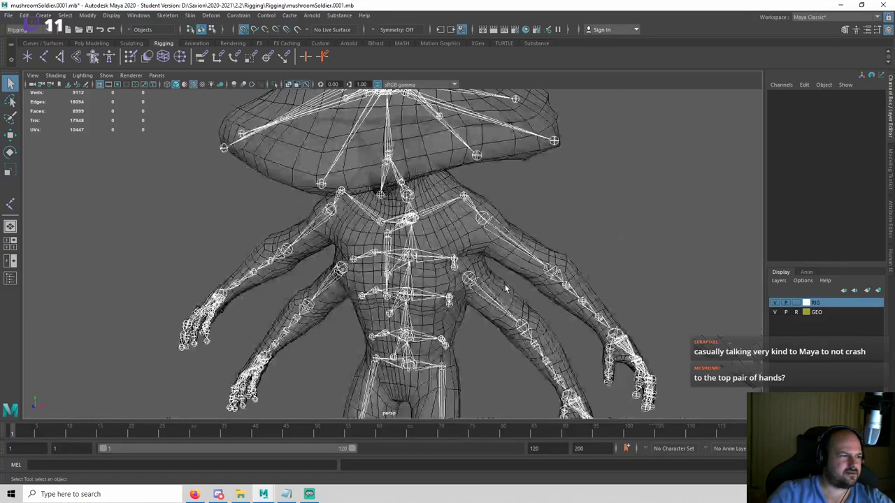
alt+drag(505, 284, 550, 311)
alt+middle_drag(551, 311, 520, 192)
alt+drag(521, 200, 502, 204)
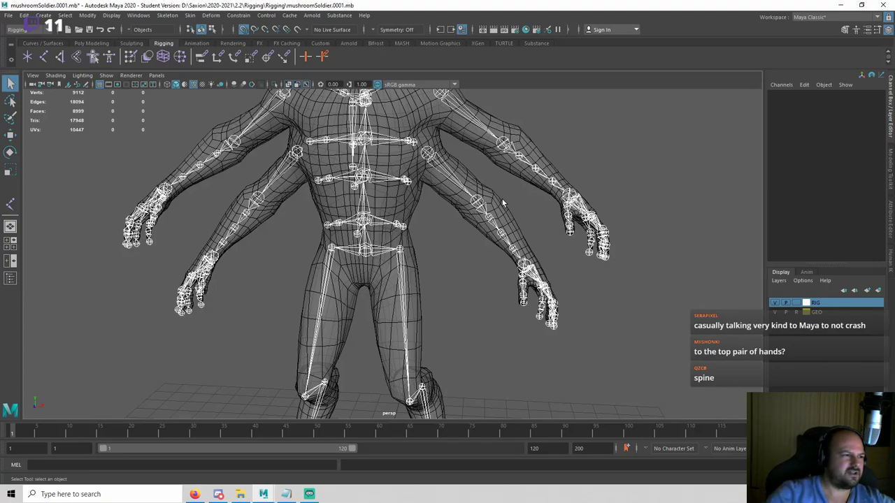
key(space)
drag(591, 156, 590, 177)
alt+middle_drag(381, 352, 439, 151)
alt+middle_drag(526, 381, 479, 170)
alt+middle_drag(514, 202, 496, 242)
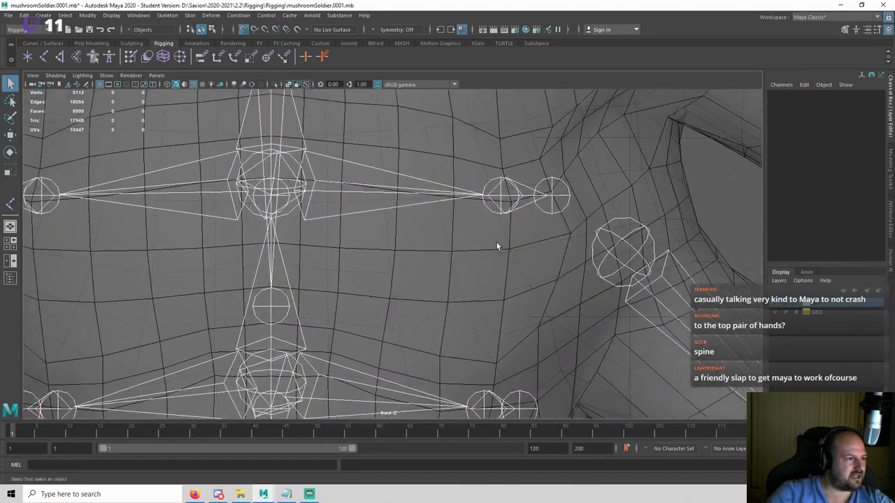
click(40, 58)
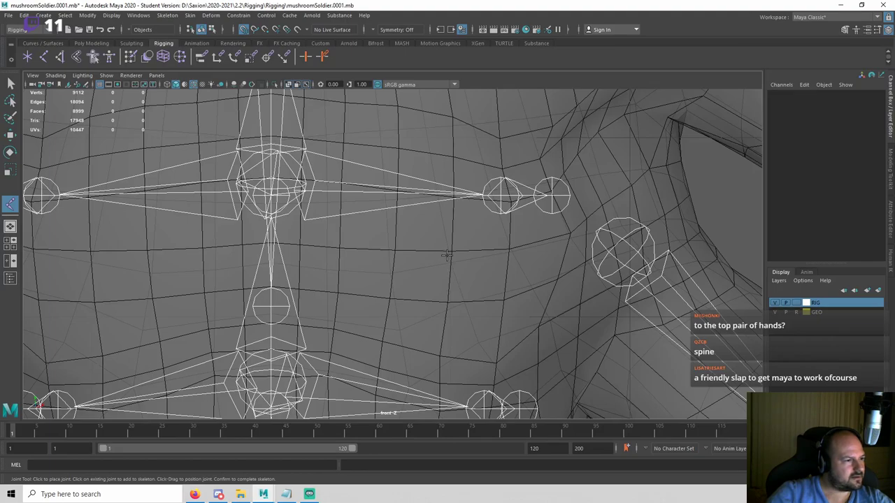
click(450, 318)
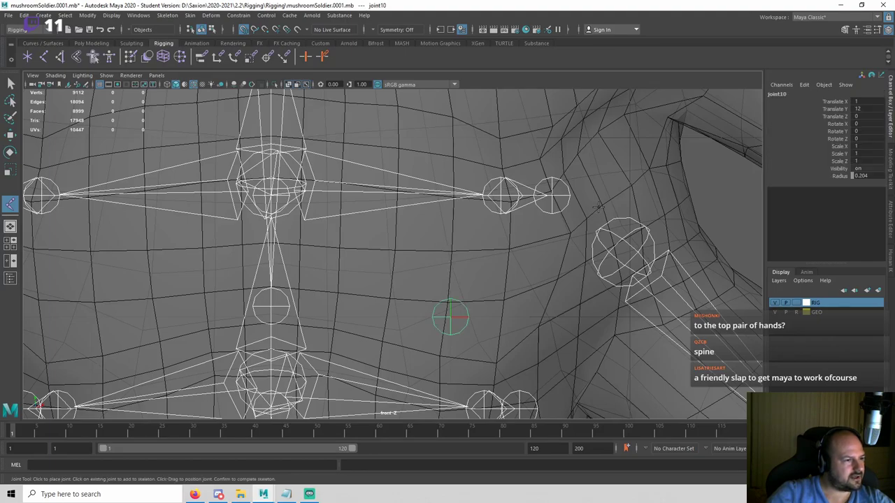
key(ctrl+z)
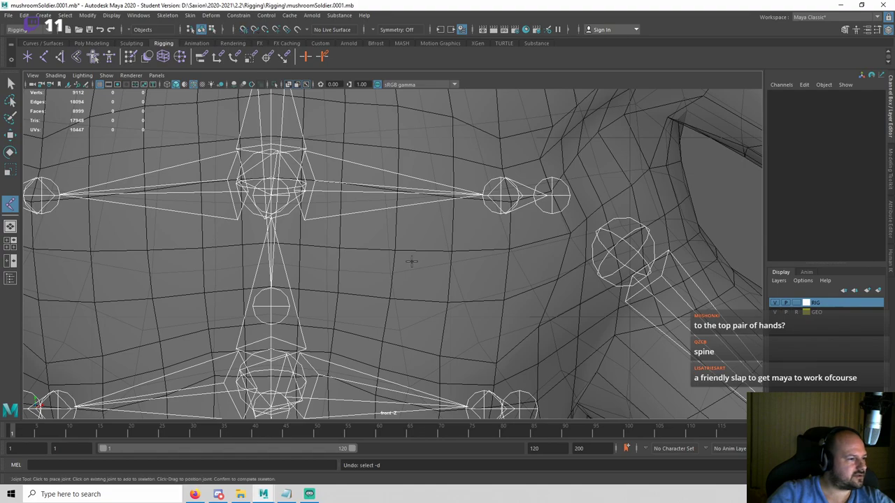
click(452, 252)
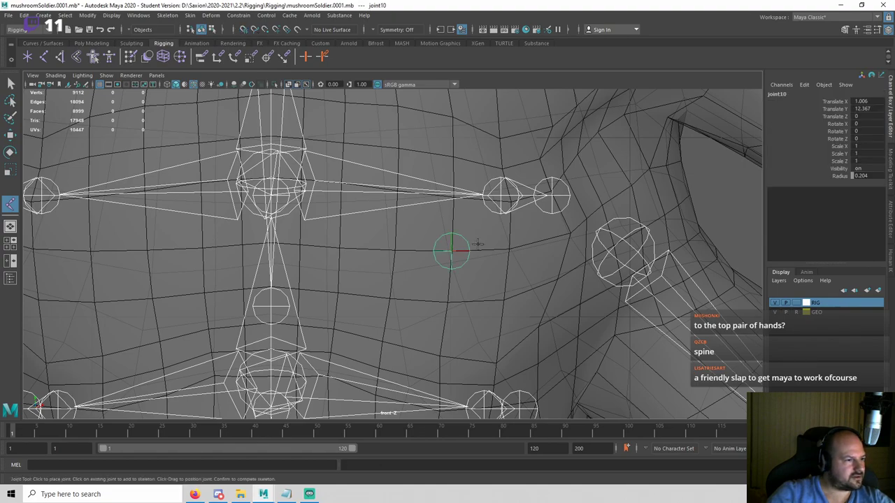
click(601, 203)
key(q)
Return to the perspective view, save the scene over mushroomSoldier.0001.mb and frame the new clavicle joints.
key(space)
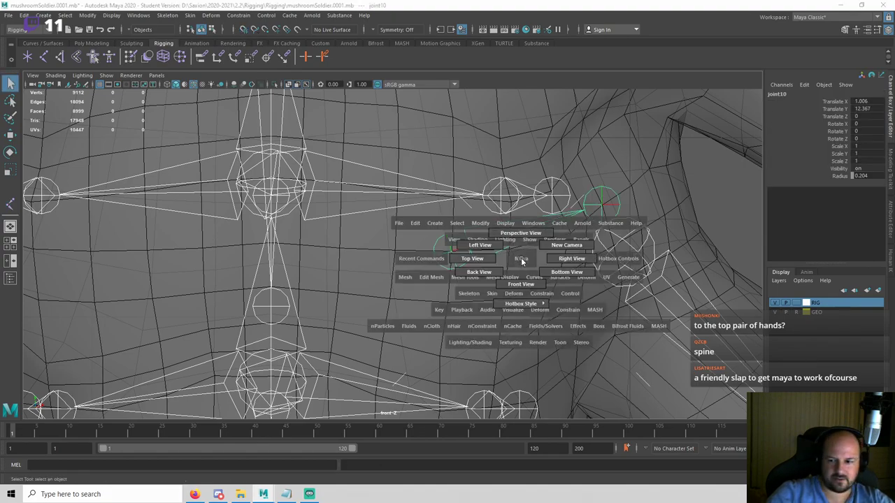
drag(524, 231, 524, 231)
key(ctrl+s)
key(Return)
key(f)
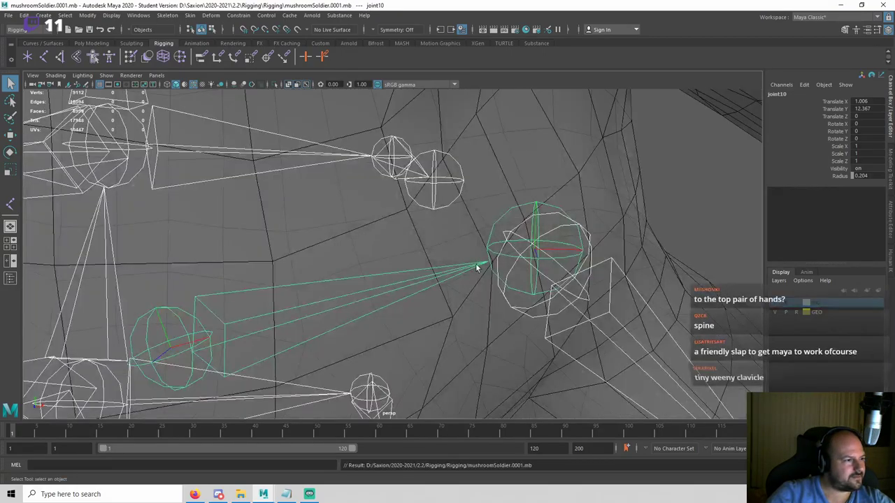
Move the new clavicle's base joint to Translate Z 0.267 and its end joint to Translate Z -1.094 near the shoulder, and save the scene.
scroll(469, 278, down, 3)
scroll(469, 278, down, 4)
alt+drag(469, 278, 425, 283)
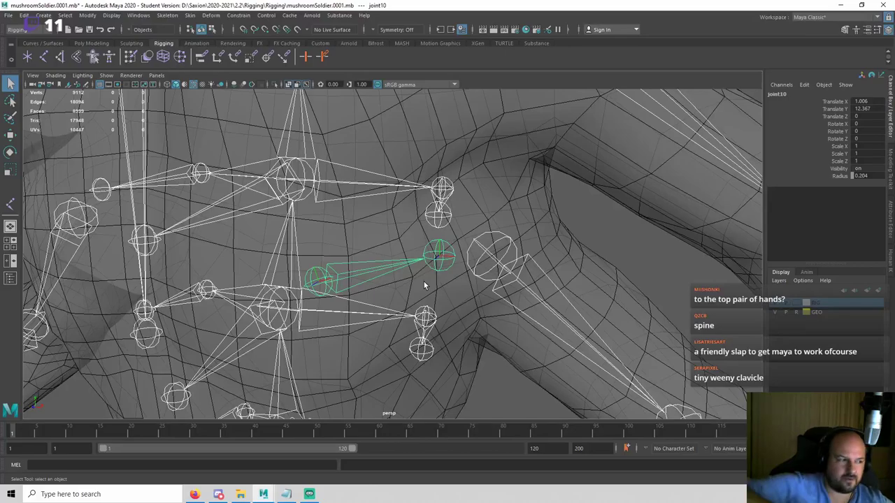
alt+drag(452, 208, 326, 270)
key(w)
alt+drag(326, 271, 464, 262)
key(q)
click(419, 282)
key(w)
alt+drag(464, 262, 446, 313)
click(440, 234)
key(ctrl+z)
key(ctrl+s)
key(Return)
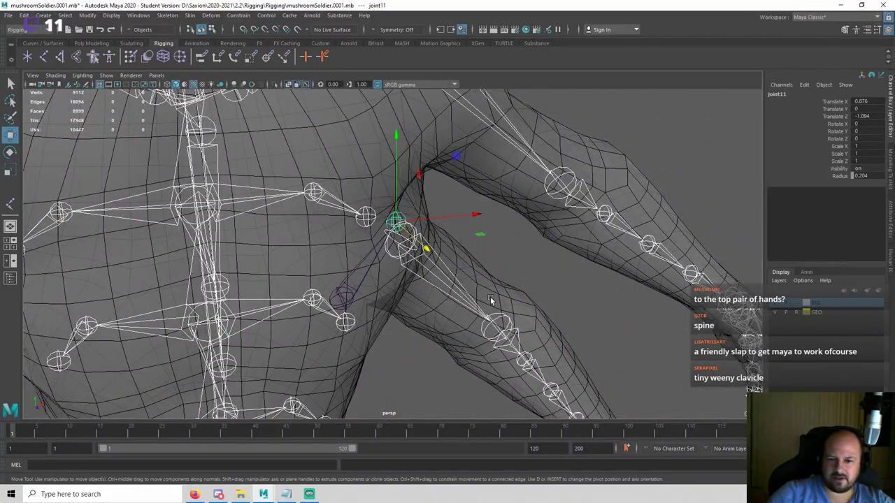
Rename the new lower left clavicle's base joint as JOINT_L_LOWER_CLAVICLE.
alt+drag(517, 320, 471, 311)
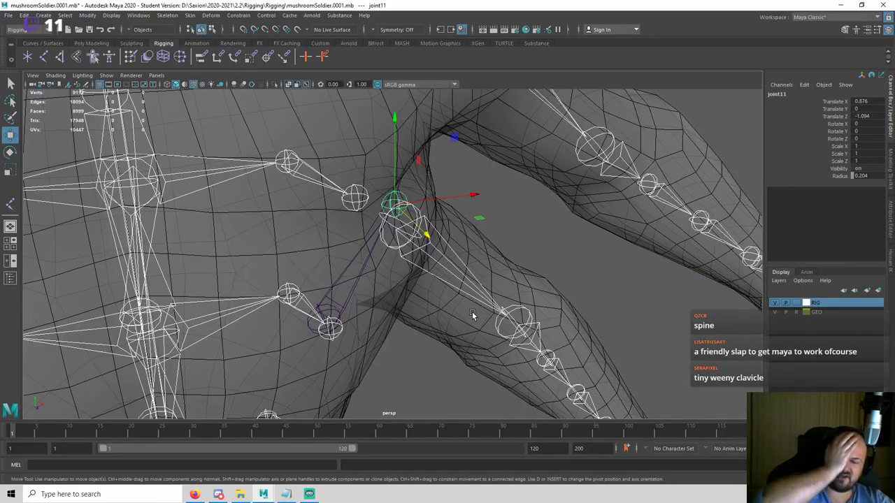
alt+drag(472, 311, 356, 314)
click(355, 317)
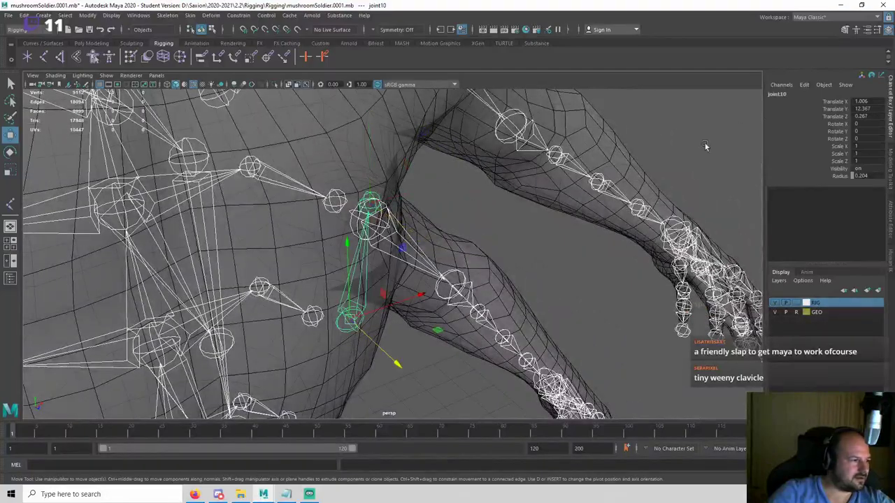
double_click(788, 94)
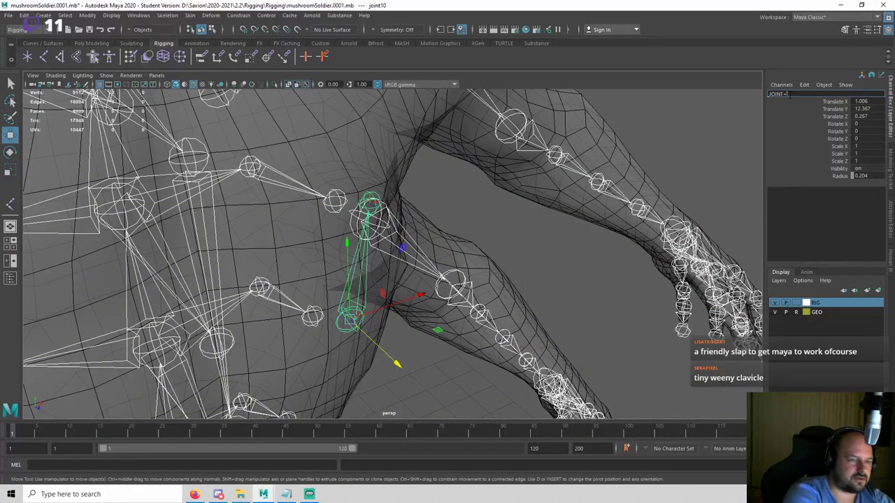
text(JOINT_L_LOW)
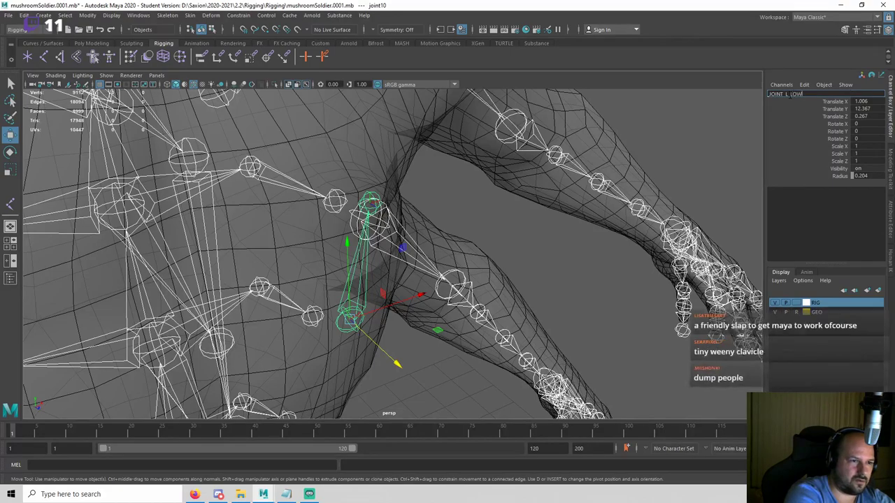
text(ER_CLAVICLE)
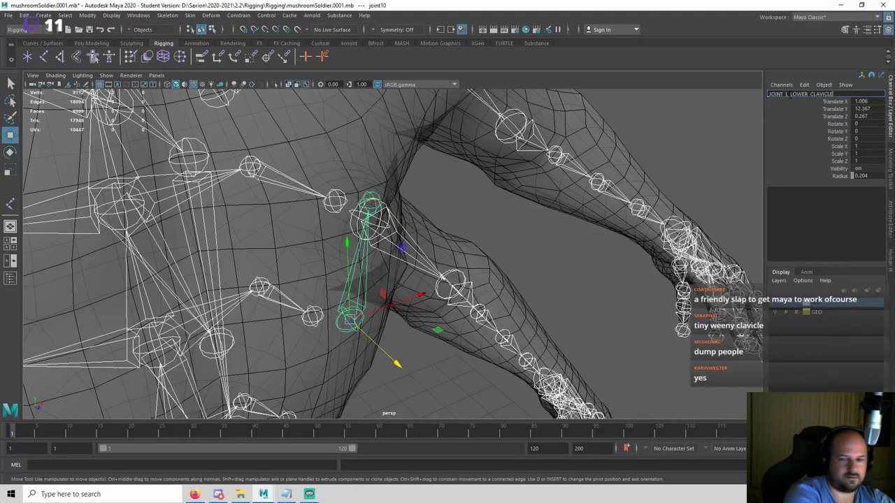
key(Return)
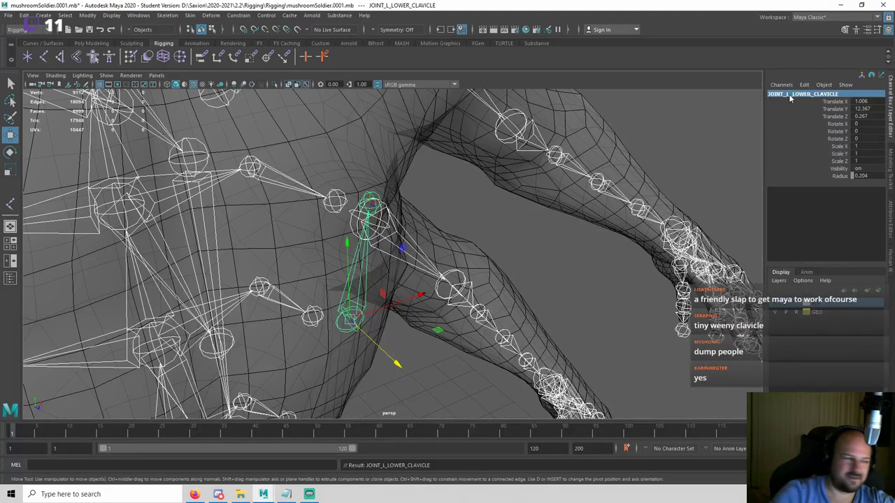
Parent JOINT_L_LOWER_CLAVICLE to the spine joint JOINT_SPLINE_3.
scroll(520, 262, down, 4)
alt+drag(519, 262, 485, 256)
key(q)
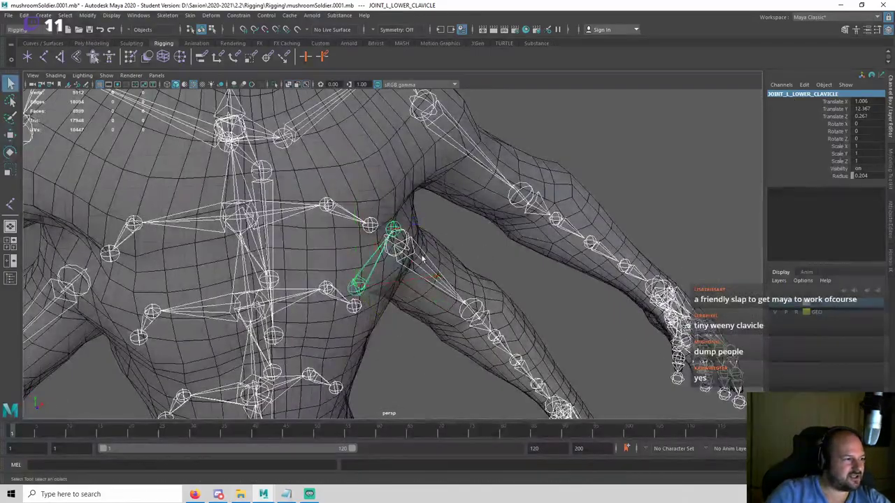
alt+drag(422, 259, 410, 250)
alt+drag(323, 277, 313, 257)
shift+click(314, 253)
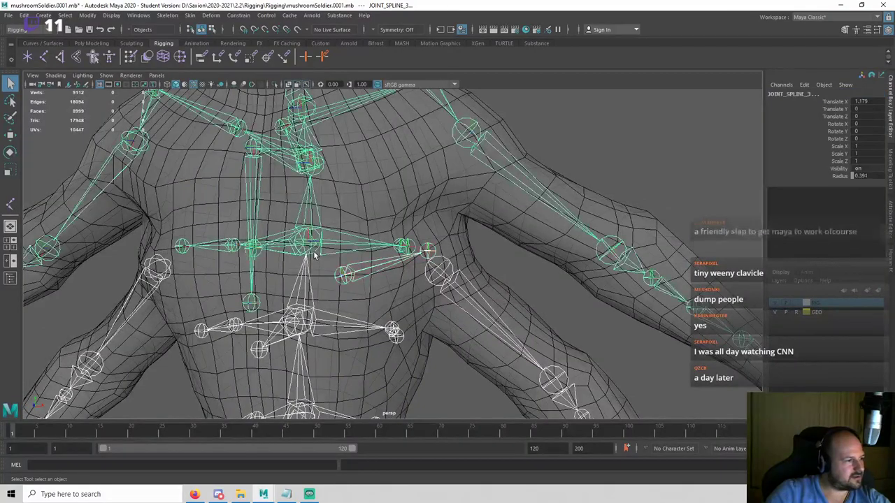
key(p)
Mirror the lower left clavicle joints to the character's right side.
alt+drag(455, 265, 385, 278)
click(167, 15)
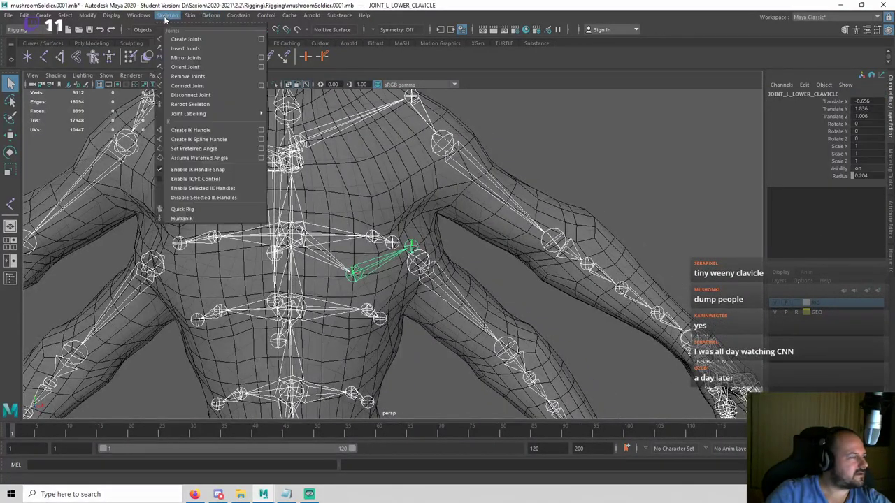
click(195, 58)
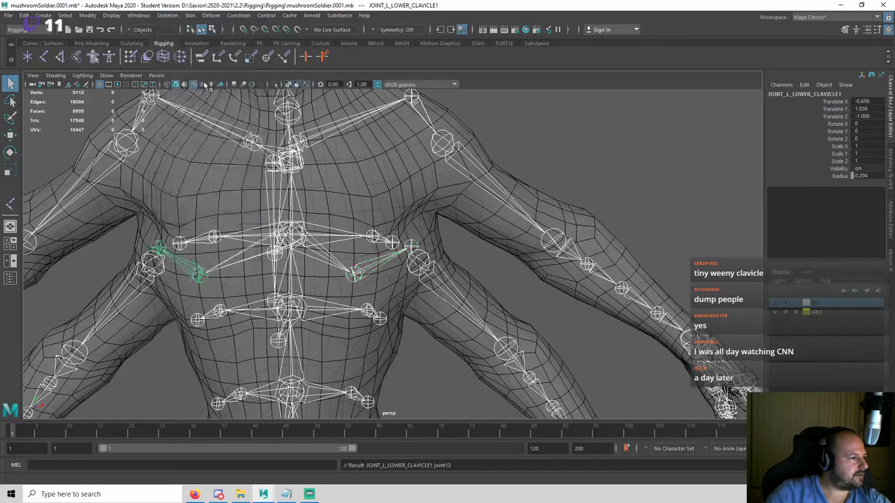
Parent the upper-arm joint of each lower arm to the end joint of its lower clavicle and save the scene.
click(417, 262)
alt+drag(417, 263, 451, 260)
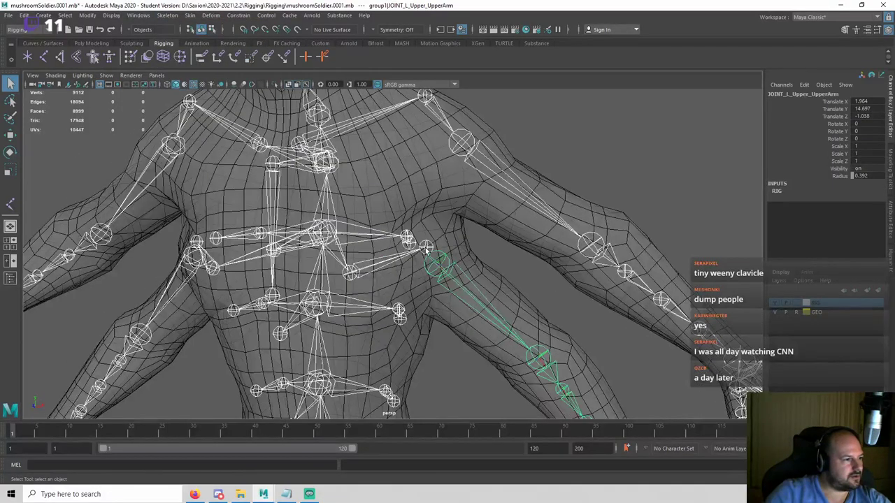
shift+click(425, 248)
key(p)
click(451, 244)
alt+drag(209, 249, 256, 248)
click(123, 271)
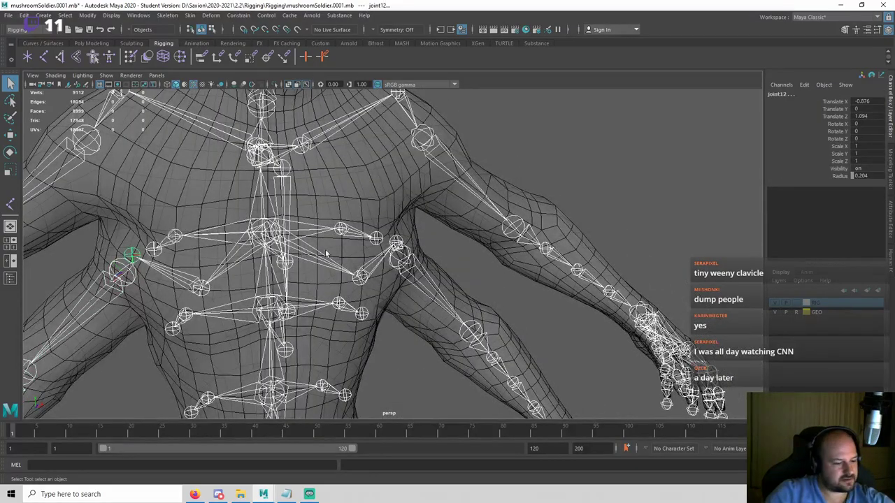
click(454, 253)
key(a)
key(ctrl+s)
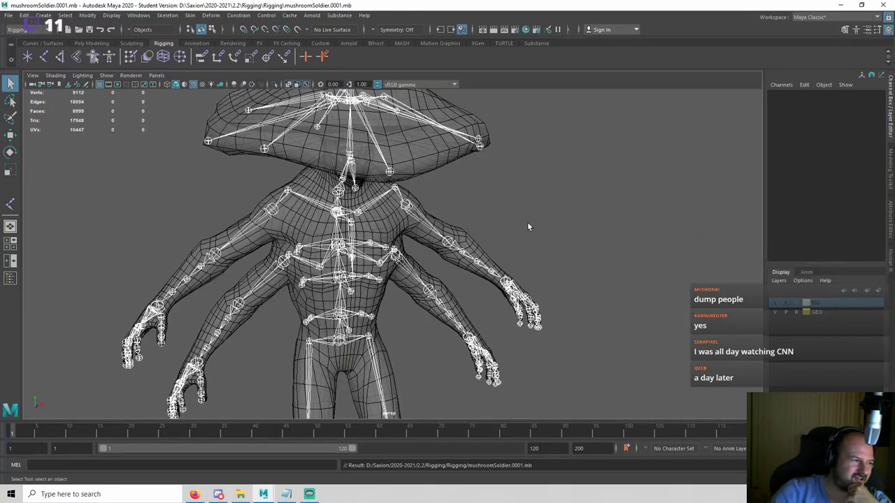
Test-rotate the whole skeleton from its root joint at the hips, undo the rotation and clear the selection.
scroll(528, 226, down, 3)
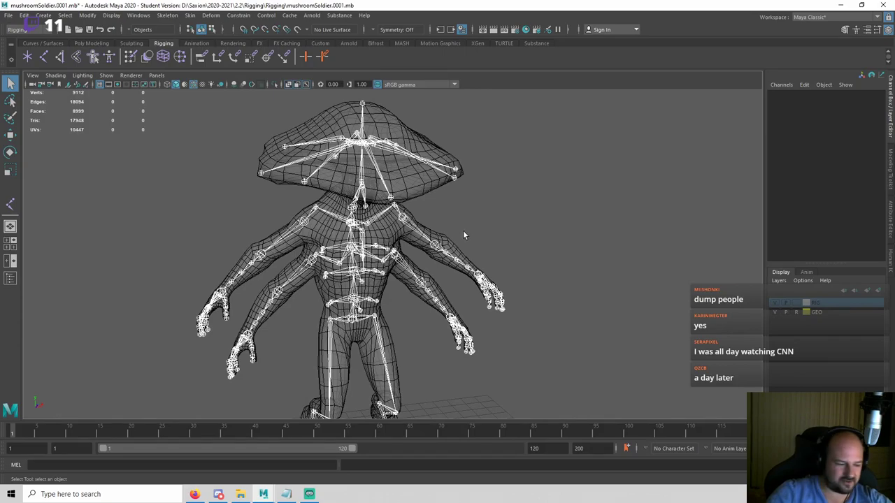
alt+drag(462, 231, 462, 179)
click(389, 245)
scroll(462, 249, down, 5)
key(e)
key(ctrl+z)
click(569, 184)
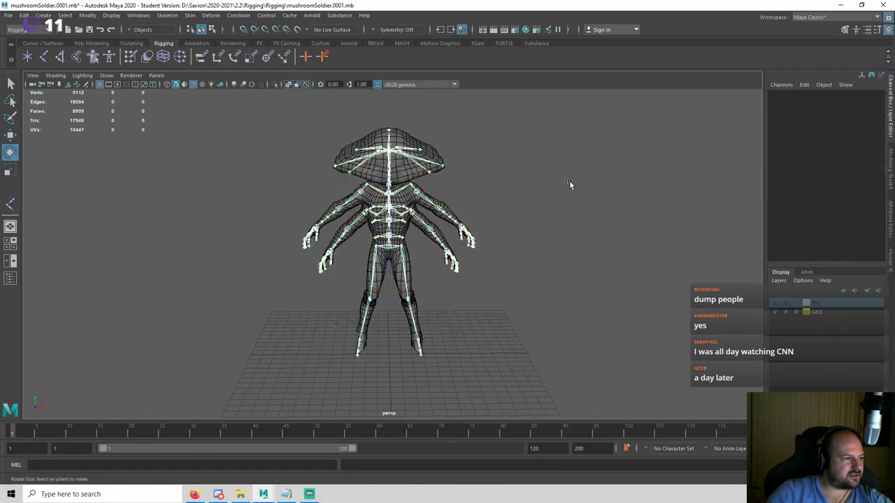
Select JOINT_PELVIS, test-rotate the whole skeleton from it twice and undo each rotation.
alt+drag(570, 184, 505, 245)
scroll(497, 243, up, 5)
key(ctrl+s)
click(427, 255)
scroll(426, 240, up, 3)
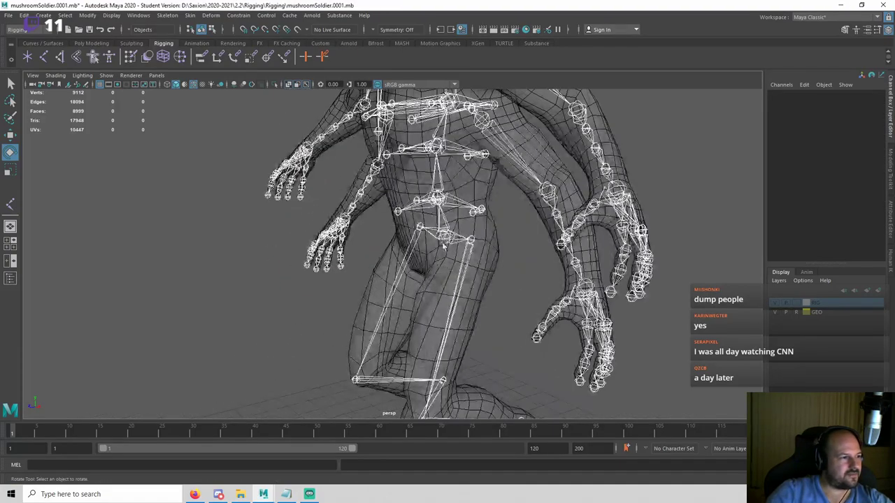
click(443, 238)
scroll(455, 240, down, 3)
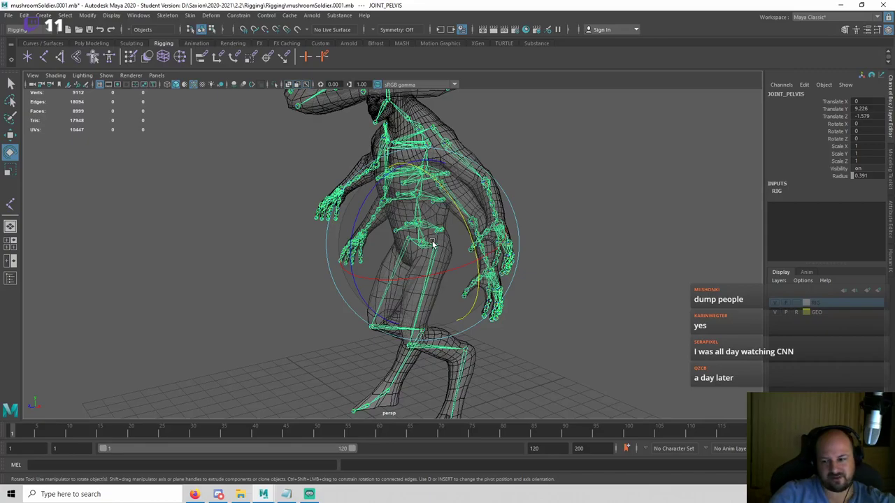
scroll(431, 259, down, 3)
scroll(420, 262, up, 3)
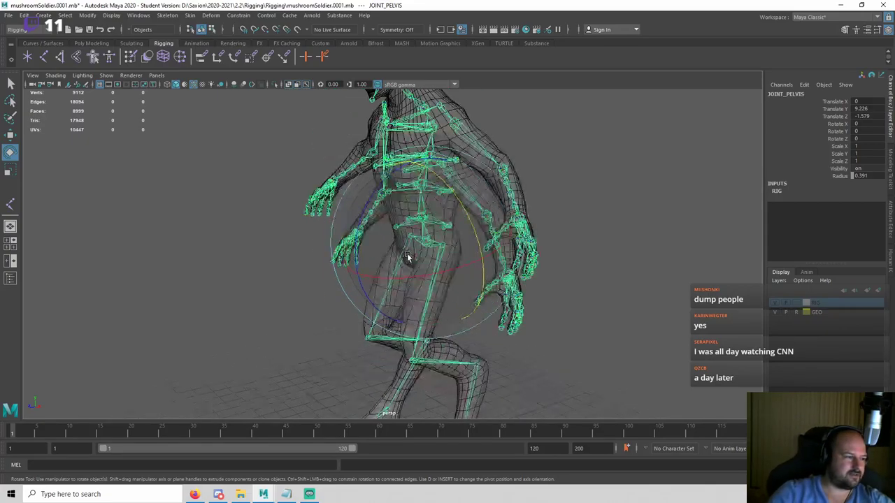
drag(409, 255, 587, 243)
key(ctrl+z)
alt+drag(659, 231, 597, 242)
scroll(531, 231, down, 5)
drag(456, 199, 472, 217)
key(ctrl+z)
Test-move the whole skeleton away from the mesh along Z from JOINT_PELVIS, undo the move and clear the selection.
alt+drag(485, 247, 552, 269)
key(w)
drag(436, 256, 681, 264)
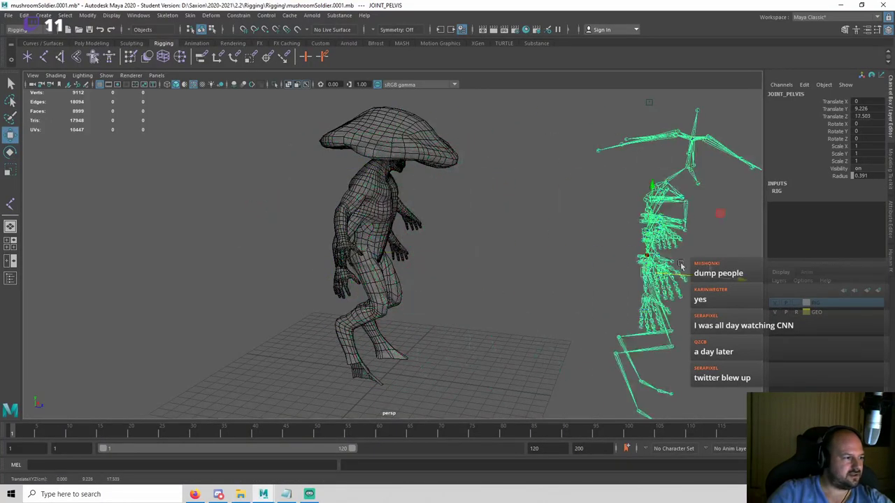
key(ctrl+z)
click(557, 265)
Save the mushroomSoldier.0001.mb scene.
alt+drag(557, 265, 451, 261)
scroll(450, 260, up, 5)
key(ctrl+s)
key(Return)
Examine how the joints sit inside the torso, arms, skull and mushroom cap.
scroll(517, 252, up, 8)
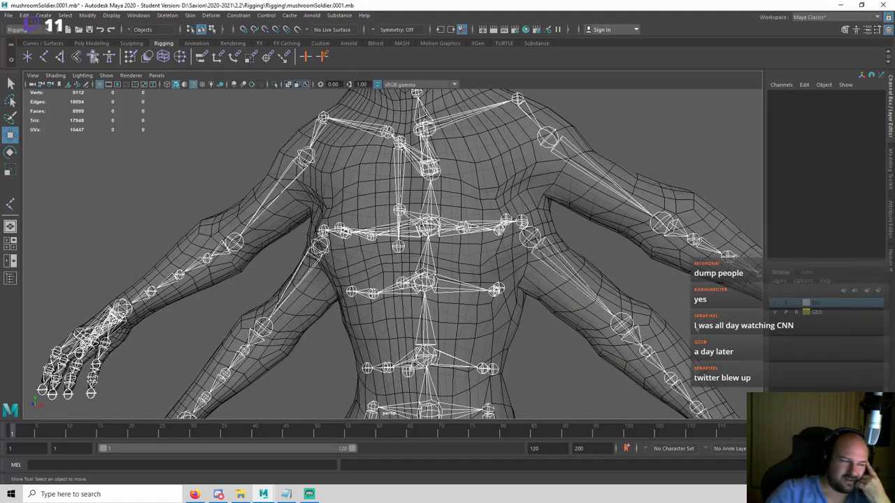
scroll(514, 282, down, 4)
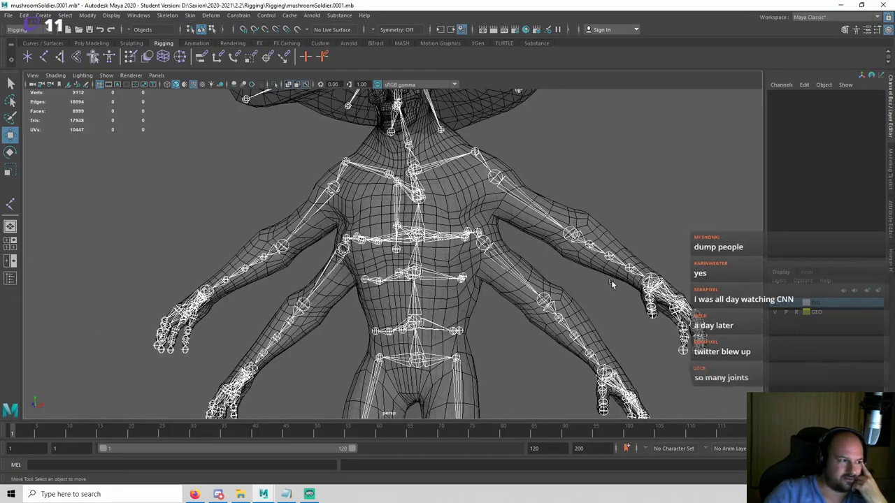
scroll(521, 286, down, 3)
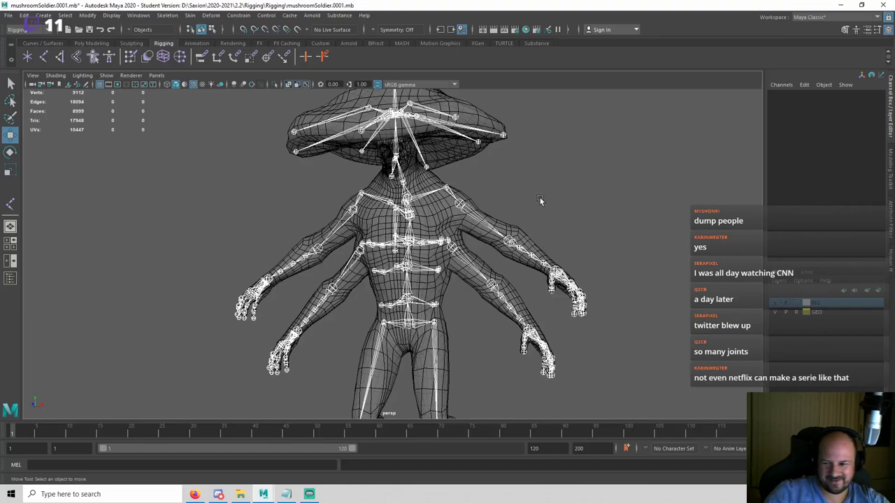
alt+drag(574, 201, 490, 265)
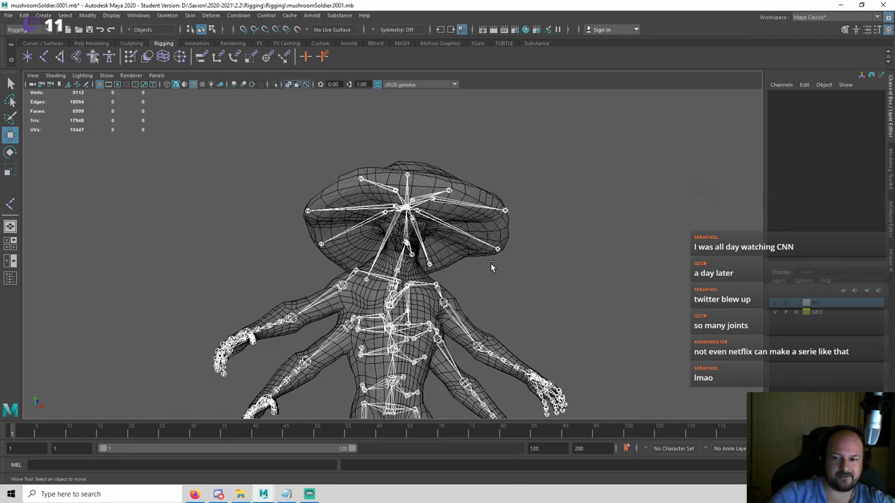
scroll(491, 263, up, 6)
alt+drag(468, 244, 413, 253)
scroll(380, 303, up, 5)
alt+middle_drag(433, 223, 445, 284)
alt+drag(445, 283, 368, 196)
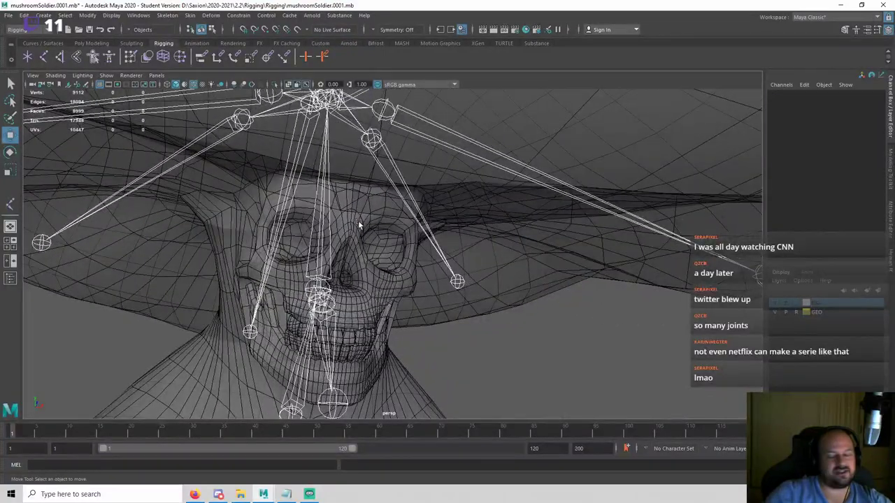
alt+drag(430, 264, 465, 314)
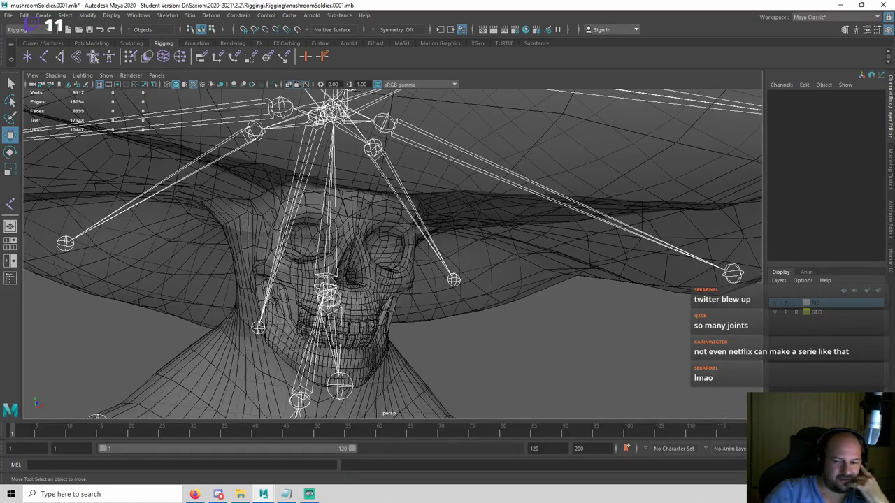
key(a)
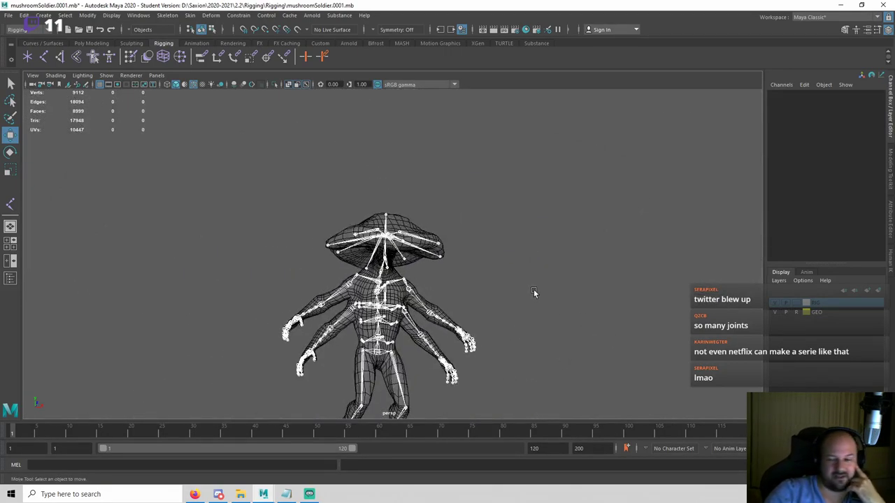
scroll(534, 292, up, 3)
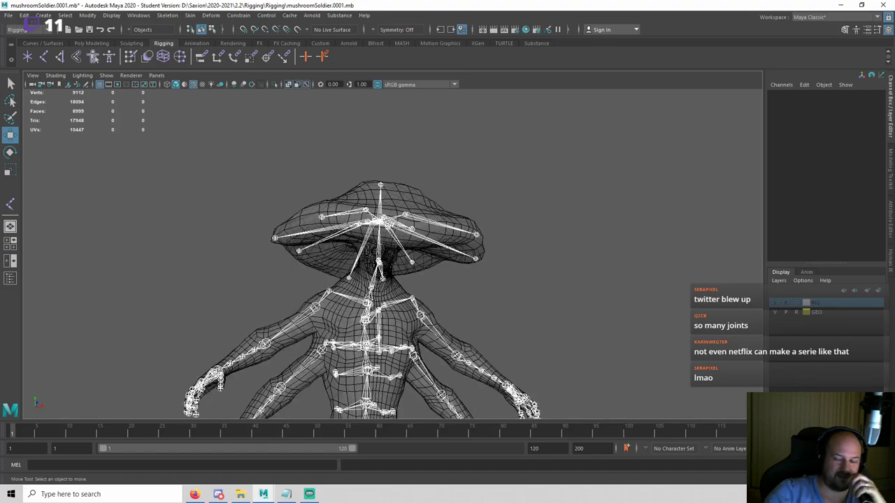
scroll(571, 328, down, 3)
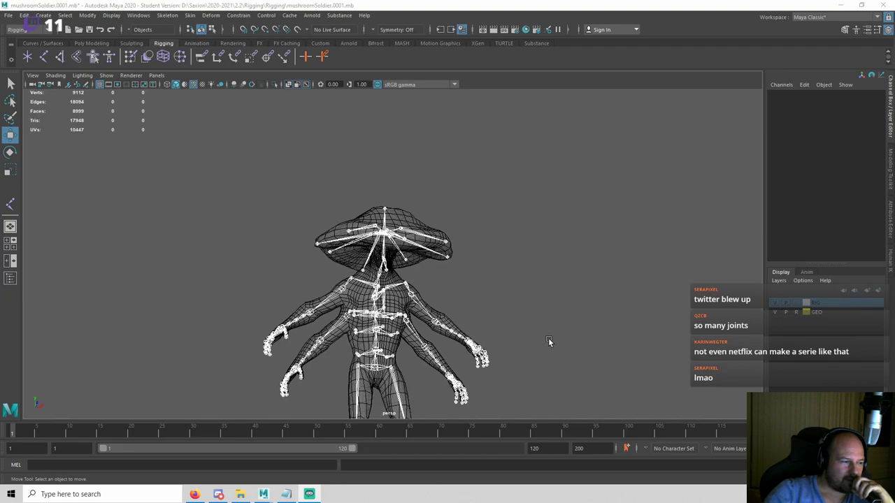
scroll(548, 341, down, 3)
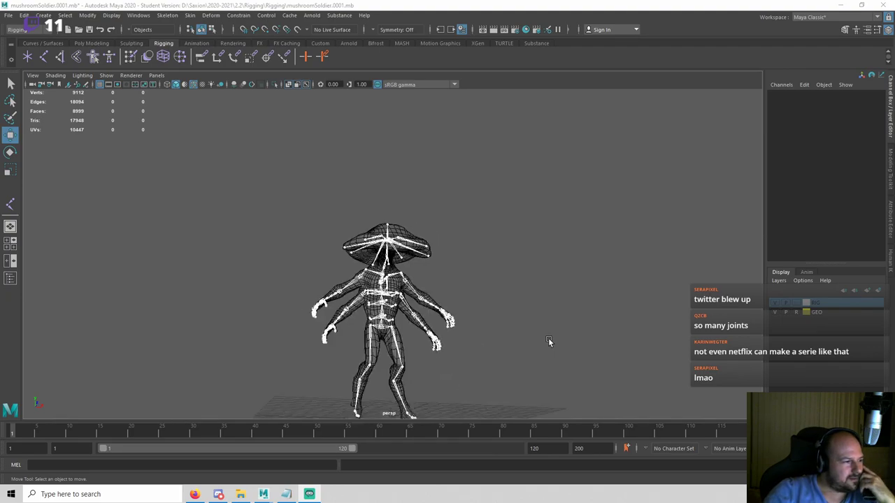
alt+drag(548, 339, 531, 285)
scroll(579, 262, up, 2)
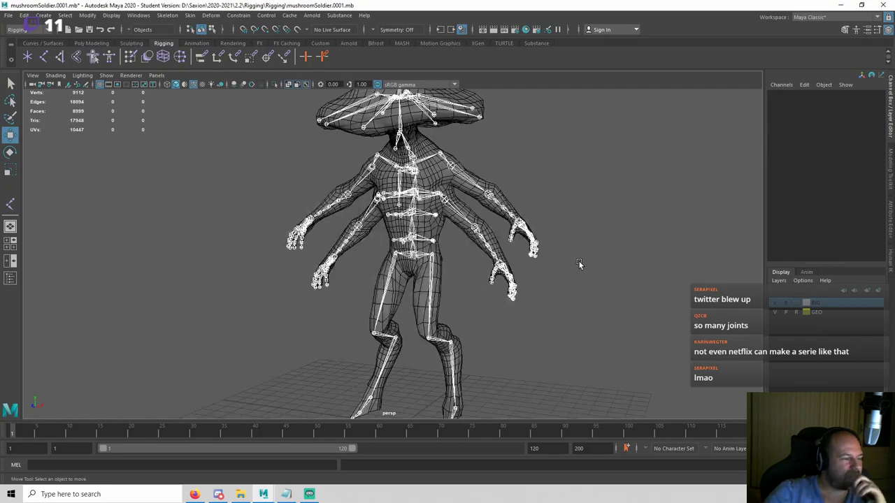
scroll(579, 262, up, 1)
scroll(578, 262, down, 1)
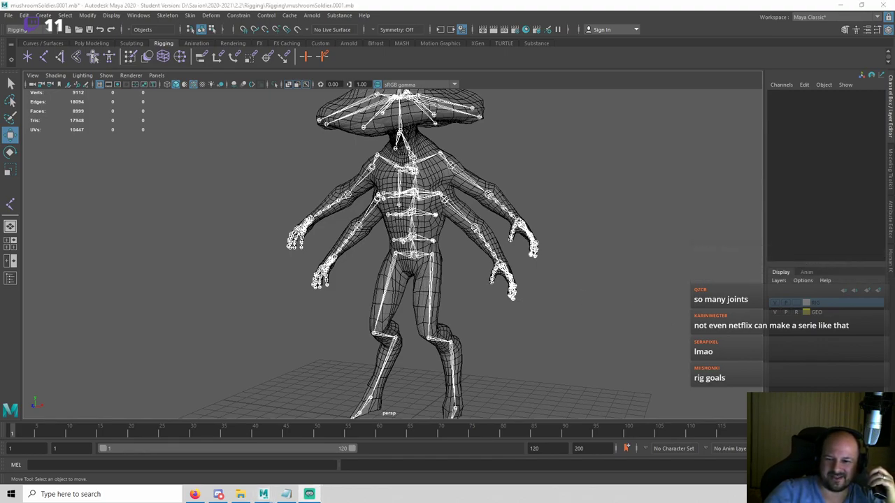
Display the local rotation axes of all joints with the custom shelf script and hide the GEO layer.
scroll(603, 342, up, 3)
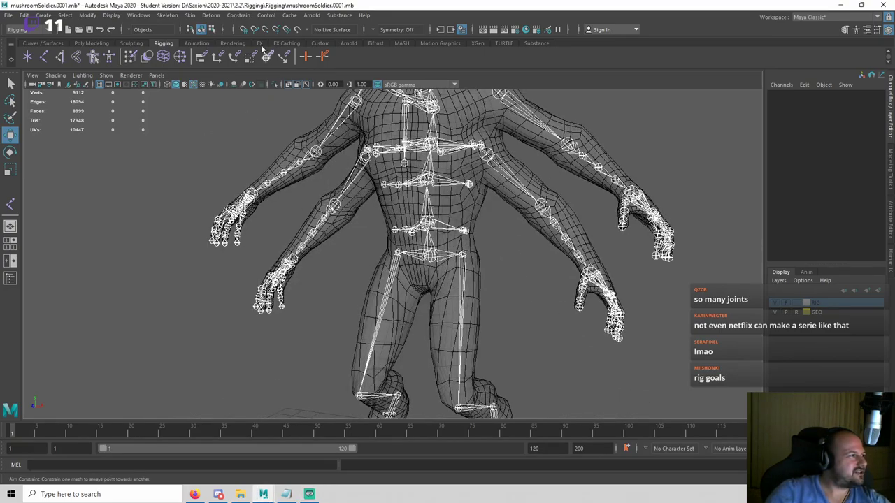
click(322, 45)
click(75, 55)
alt+drag(479, 263, 513, 269)
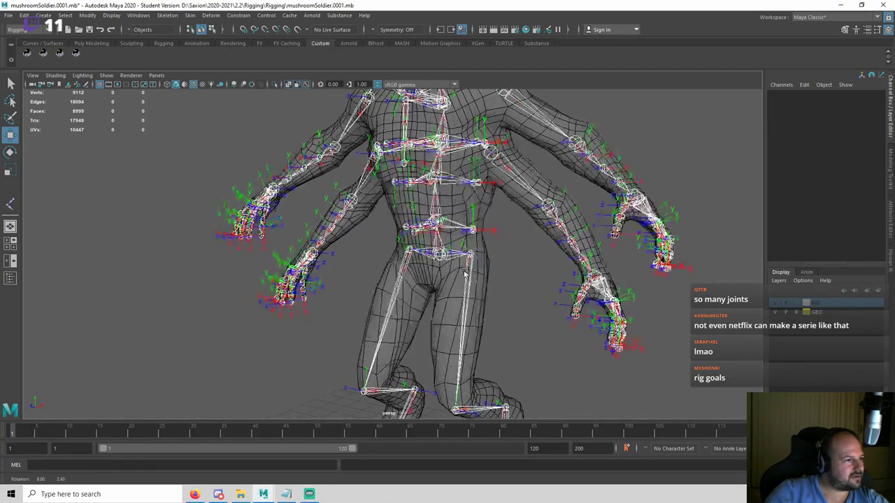
click(775, 312)
mouse_move(476, 301)
alt+mouse_down()
mouse_move(336, 296)
mouse_move(555, 296)
mouse_move(539, 254)
mouse_move(539, 272)
mouse_move(489, 304)
alt+mouse_up()
Orient JOINT_PELVIS and all its children with X primary, Y secondary and Y as secondary world orientation, and save the scene.
key(q)
click(377, 277)
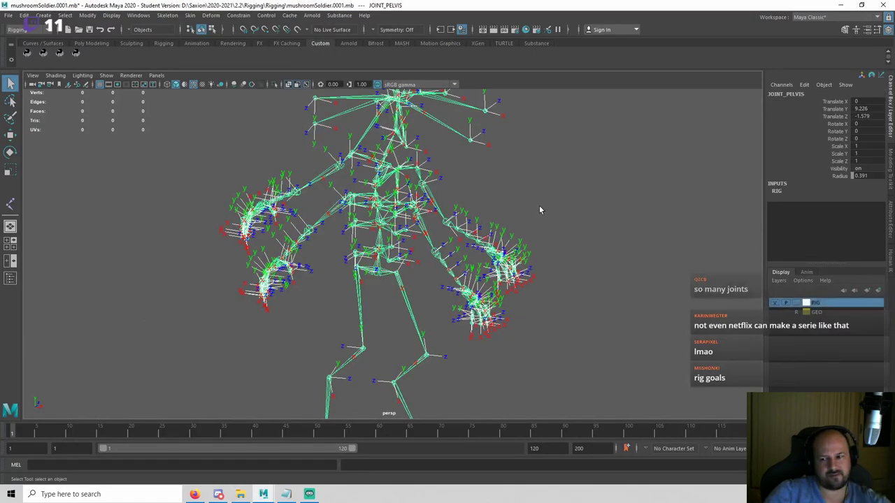
click(177, 19)
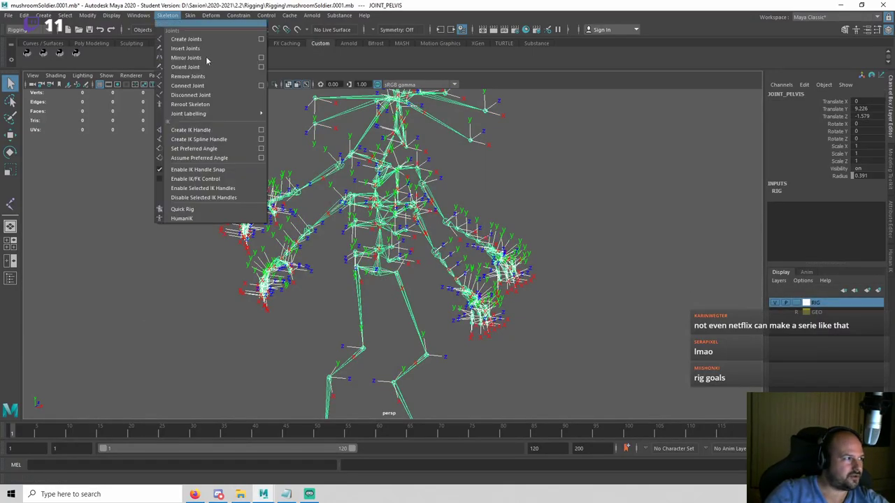
click(263, 68)
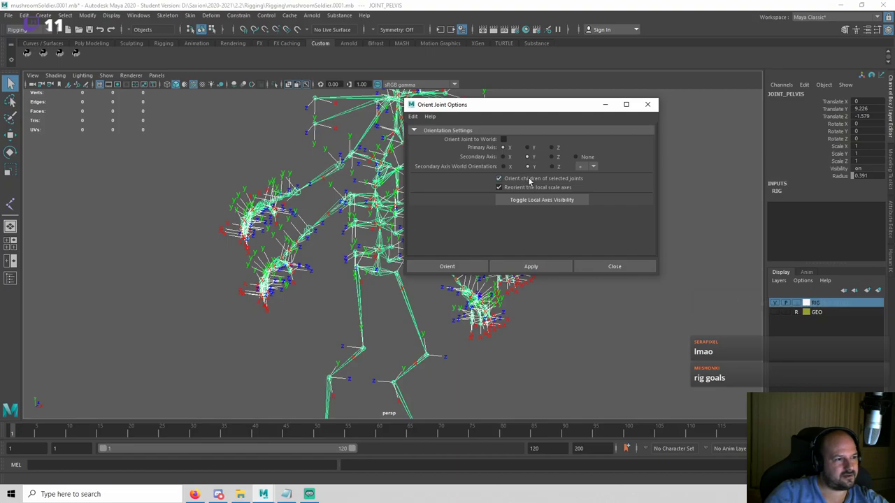
click(459, 266)
click(602, 252)
alt+drag(602, 252, 667, 351)
key(ctrl+s)
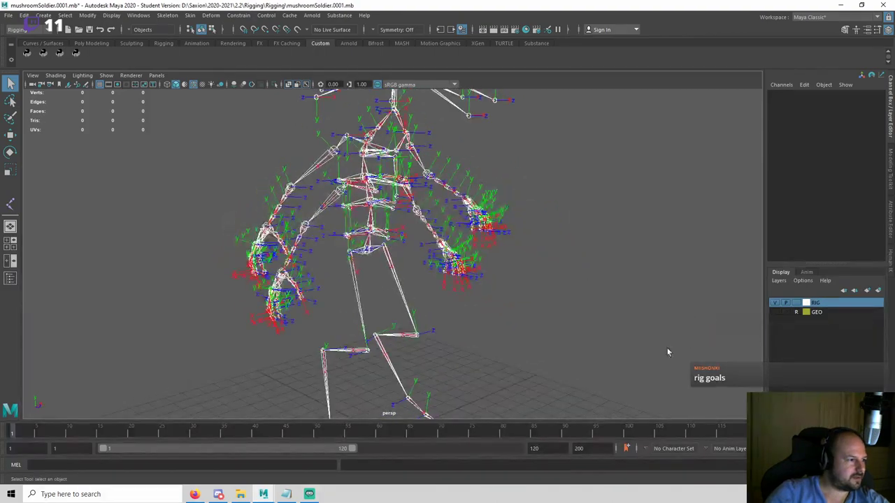
Read the joint orientation output in the Script Editor history and close the editor.
click(886, 464)
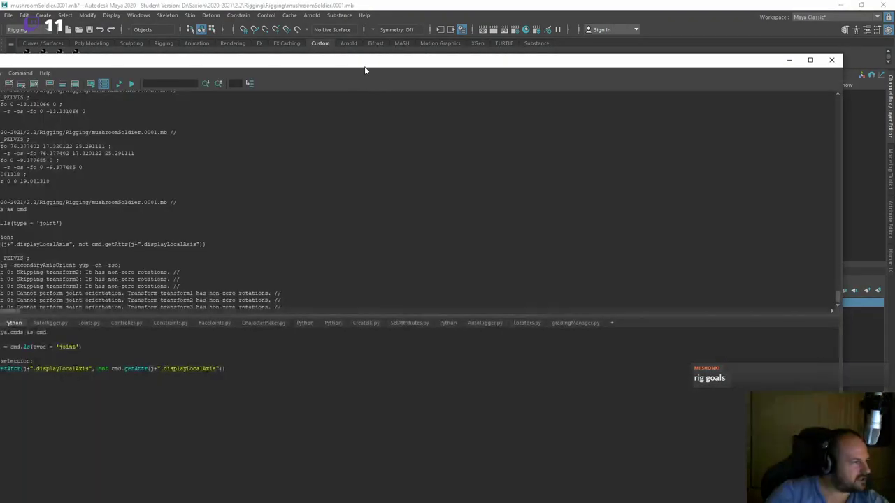
double_click(365, 64)
drag(71, 212, 299, 213)
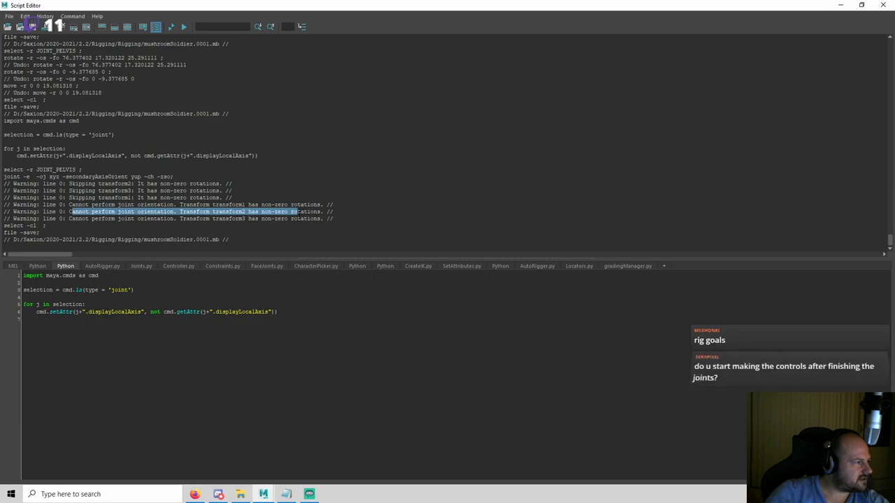
click(224, 219)
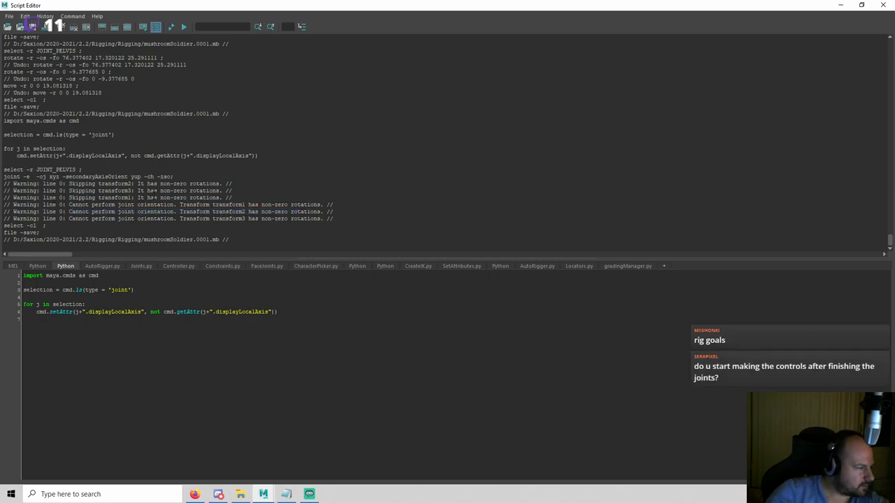
click(883, 5)
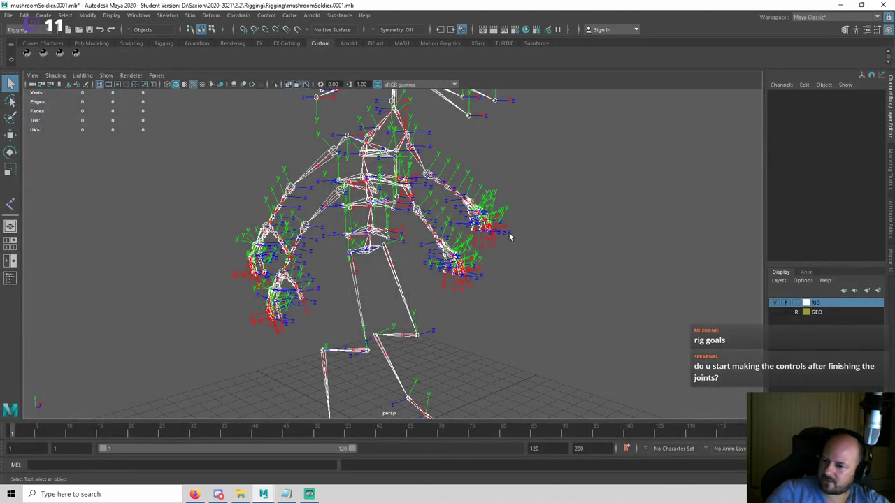
Try to orient joint9, the upper clavicle's end joint, to the world without orienting its children.
scroll(510, 238, up, 3)
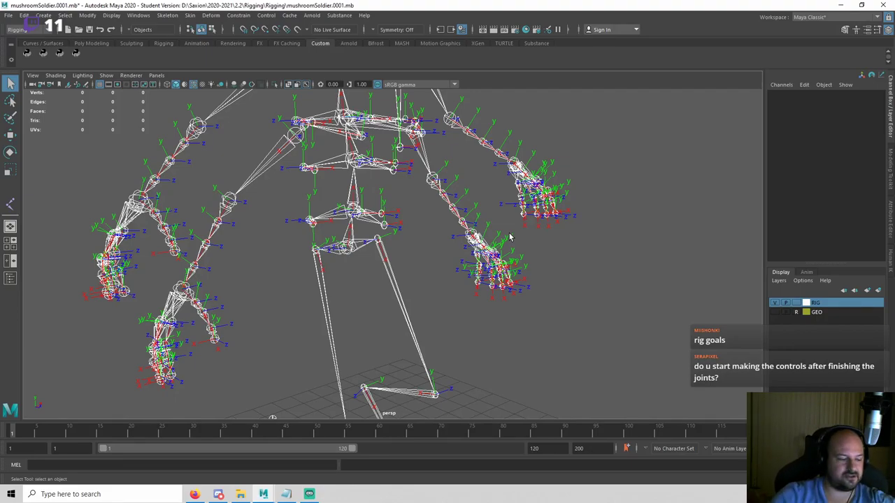
scroll(510, 238, down, 3)
alt+drag(471, 277, 390, 239)
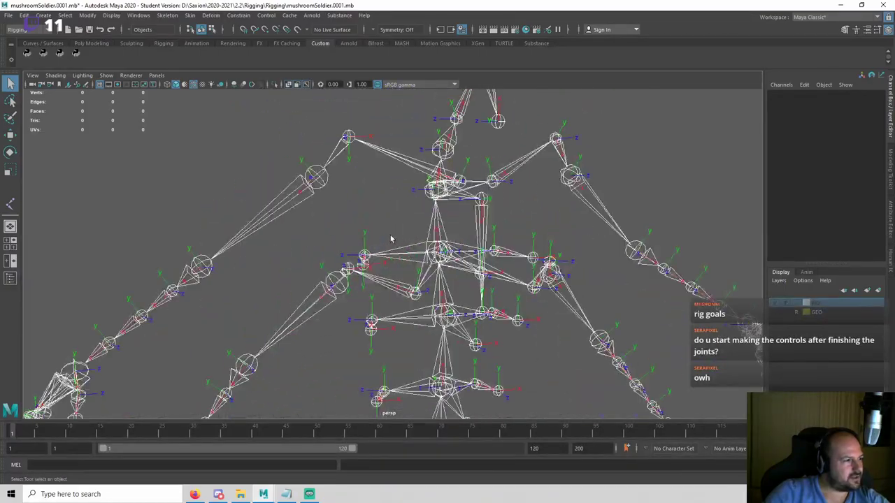
click(349, 137)
alt+drag(377, 186, 414, 185)
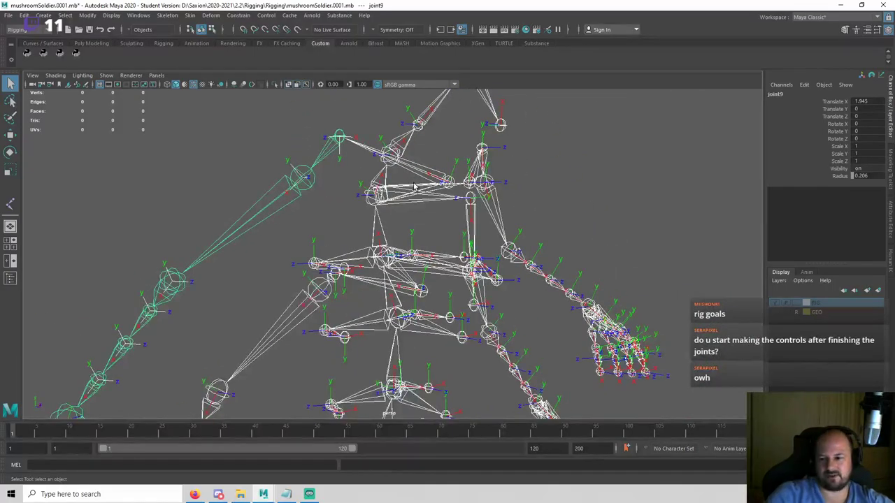
scroll(306, 283, down, 3)
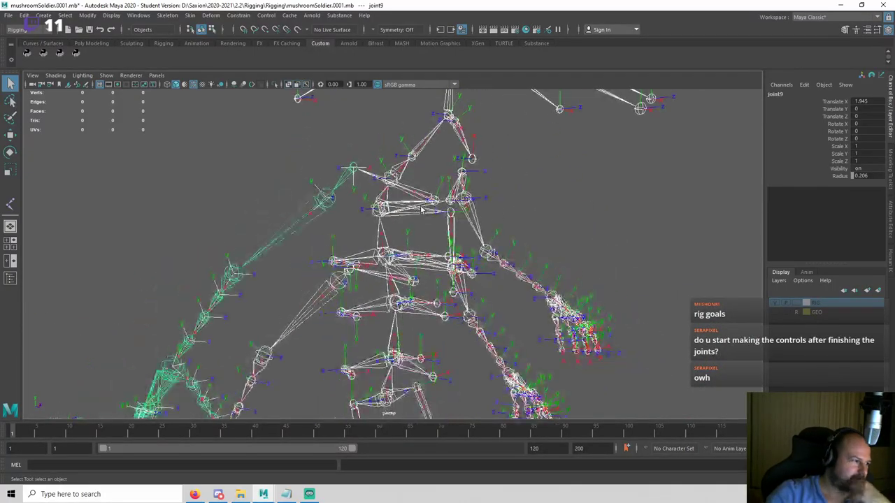
click(167, 15)
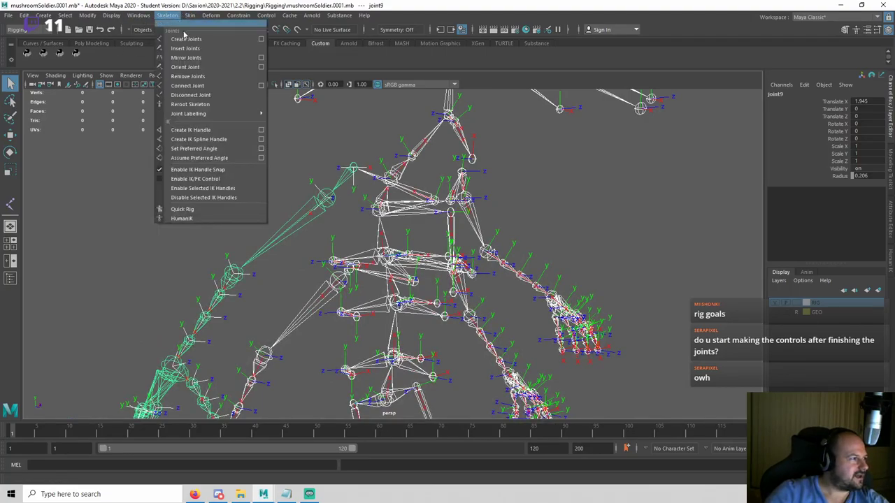
click(260, 68)
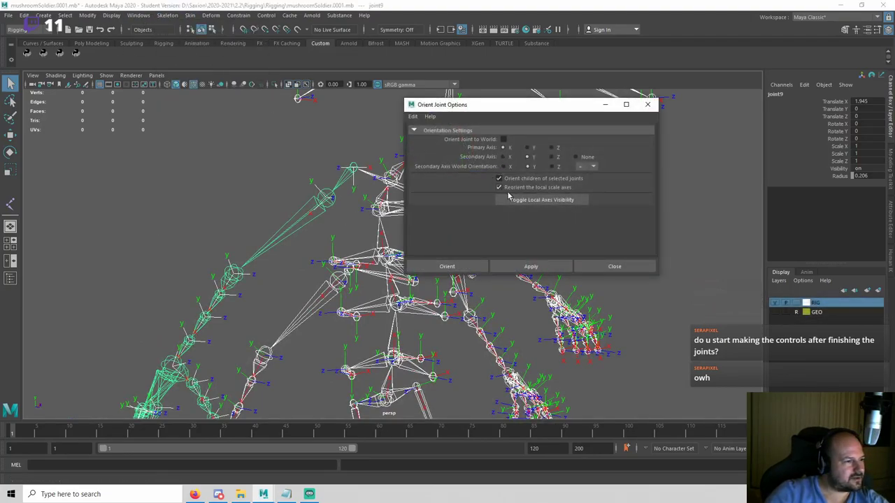
click(500, 179)
drag(530, 106, 589, 102)
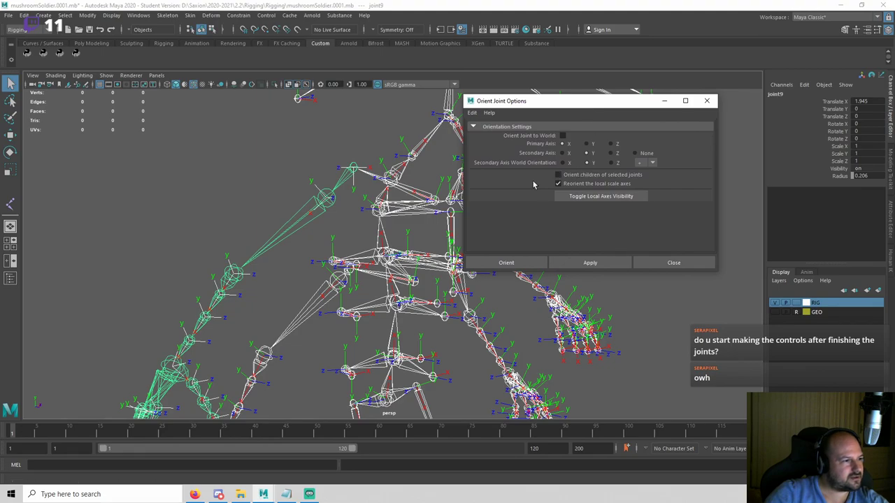
click(563, 136)
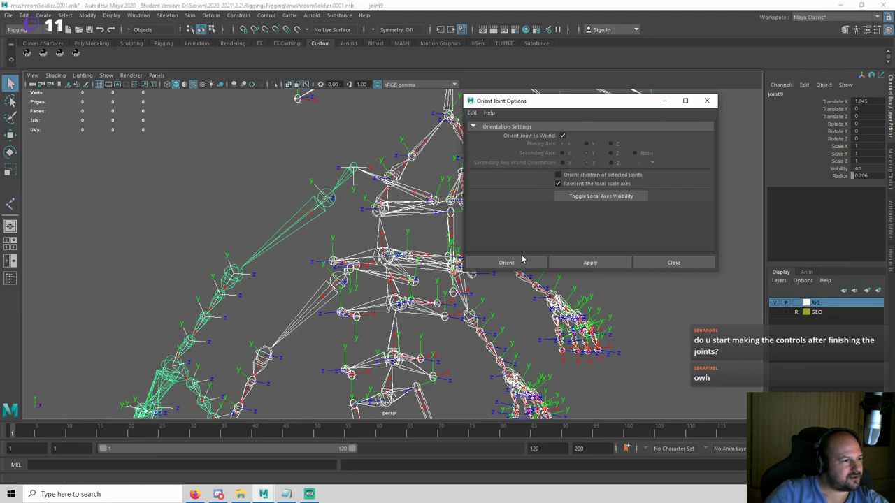
click(517, 264)
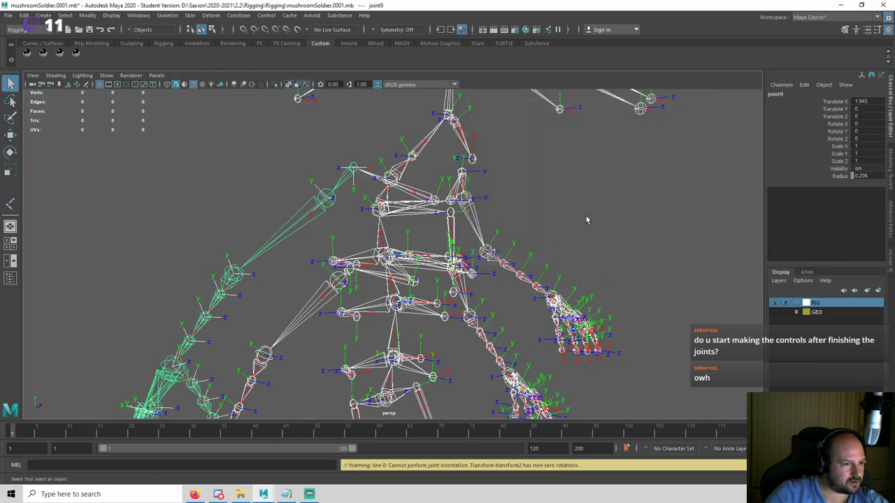
Walk through the upper left arm's joint hierarchy from JOINT_L_Upper_UpperArm down to the wrist and thumb.
click(326, 208)
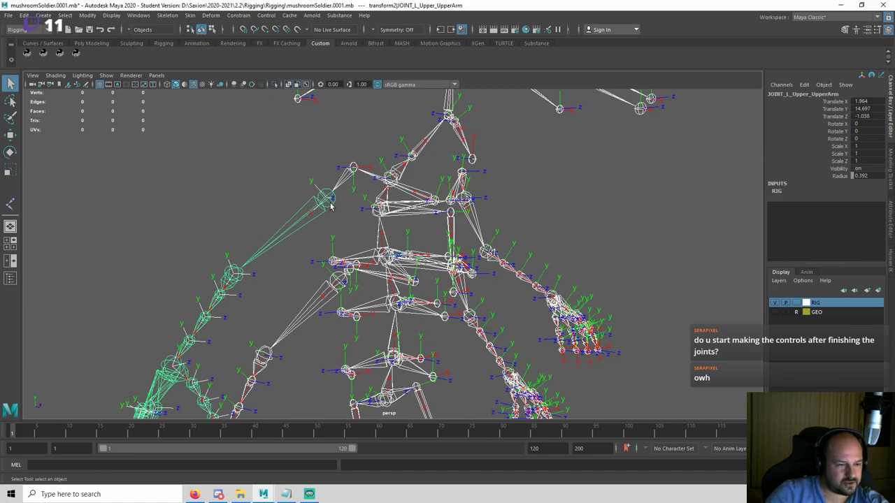
key(Down)
key(Down)
key(Down)
key(Down)
key(Down)
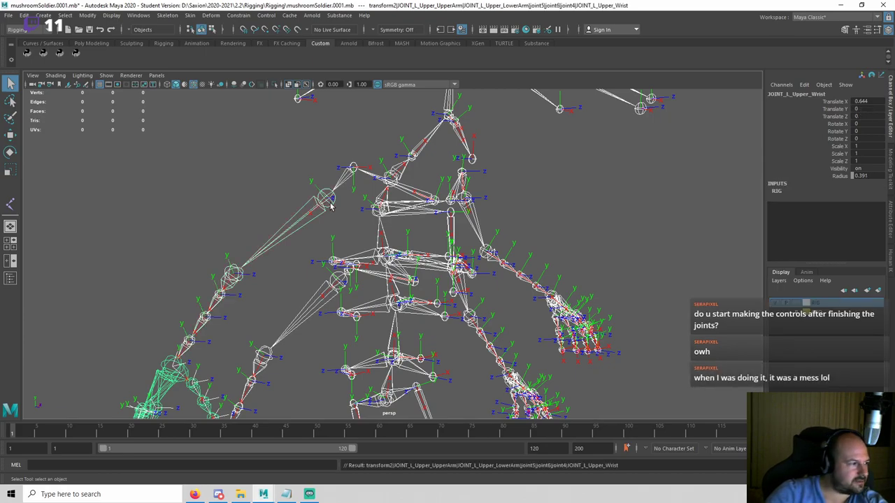
key(Down)
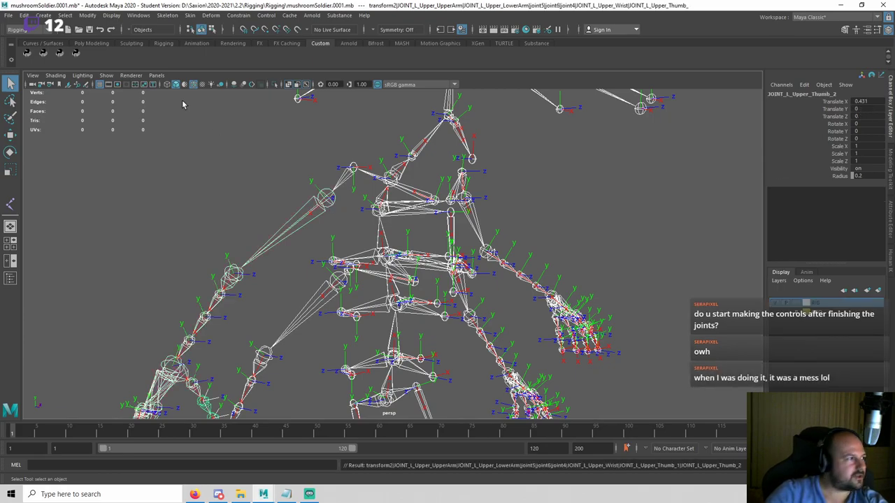
key(Up)
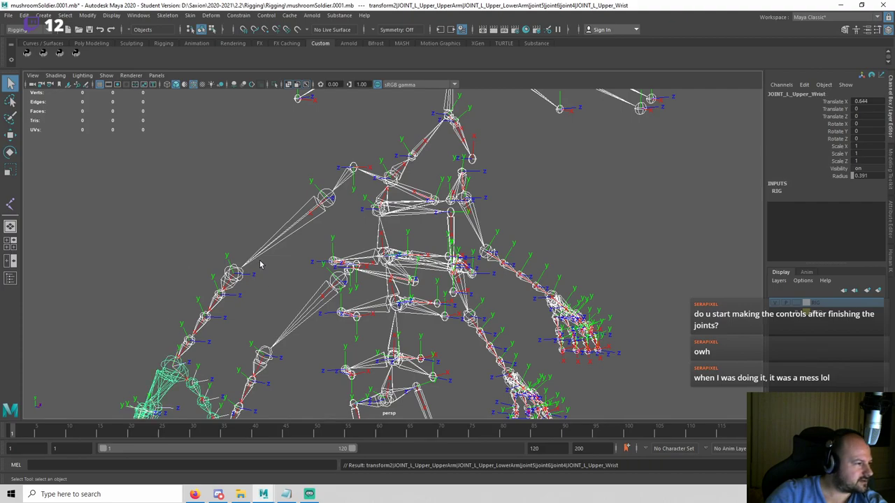
Orient JOINT_L_Upper_UpperArm and its children with the Orient Joint options reset to defaults, and save the scene.
click(352, 159)
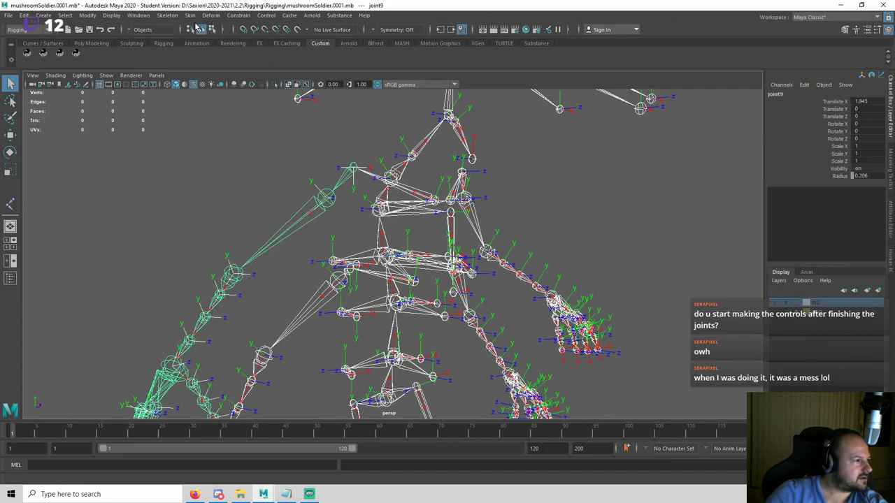
click(312, 216)
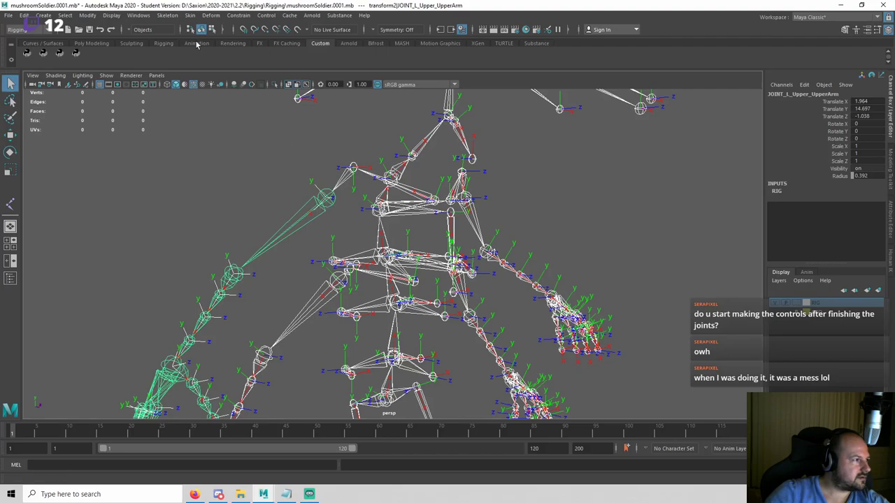
click(167, 15)
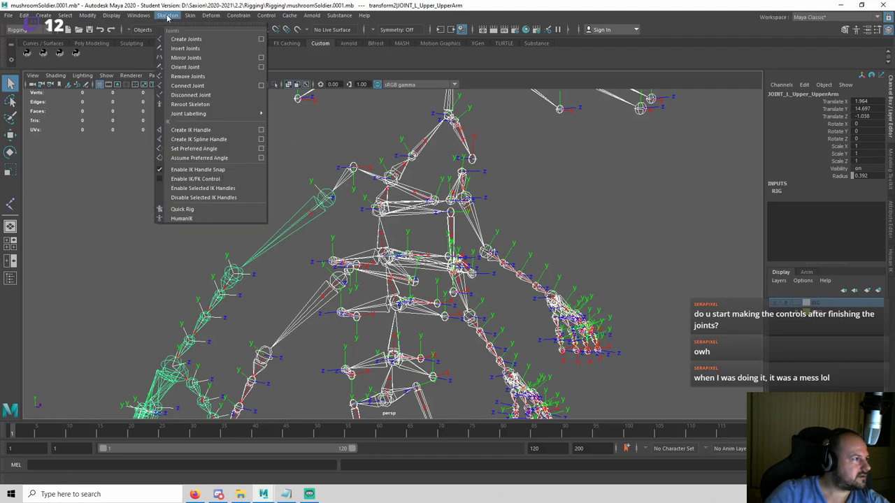
click(257, 67)
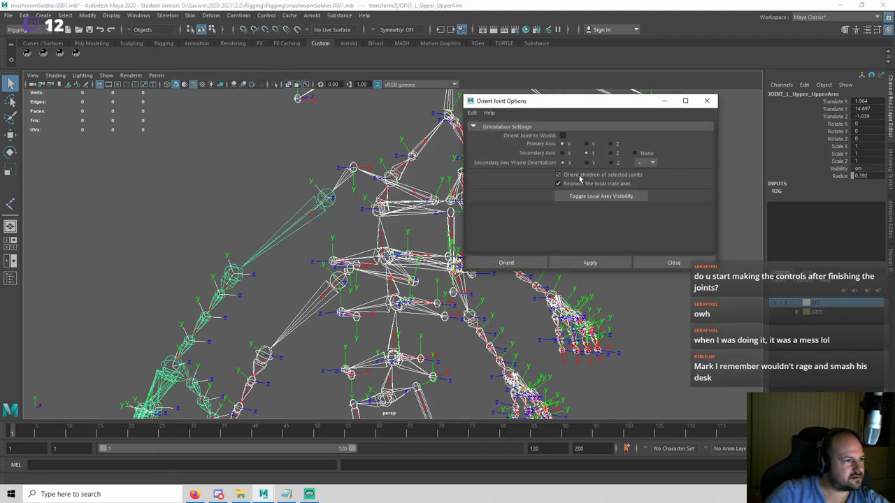
click(472, 112)
click(497, 128)
click(503, 263)
alt+drag(279, 304, 288, 207)
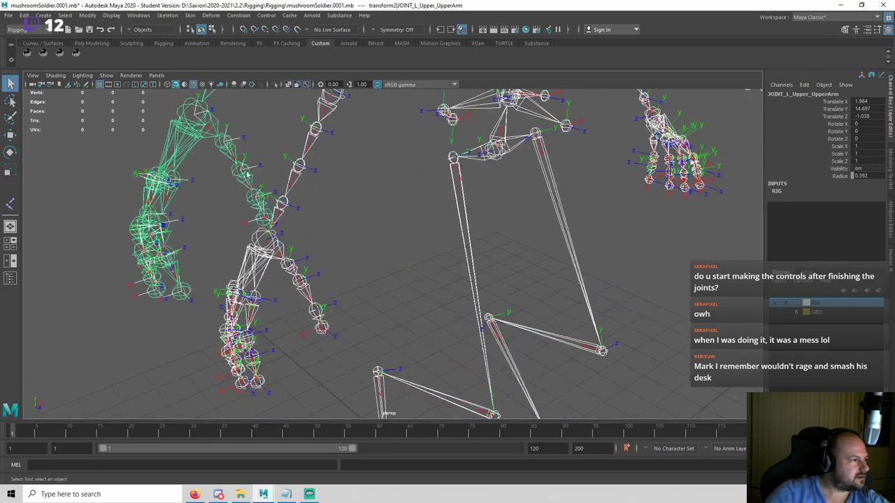
click(220, 139)
key(ctrl+s)
key(Return)
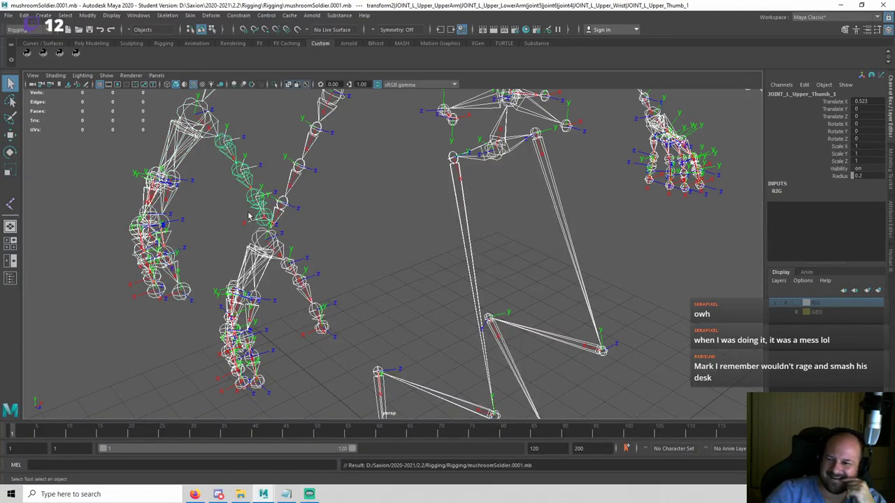
Open the Outliner, move it clear of the hand and reveal the upper left index finger's first joint in it.
scroll(251, 186, up, 4)
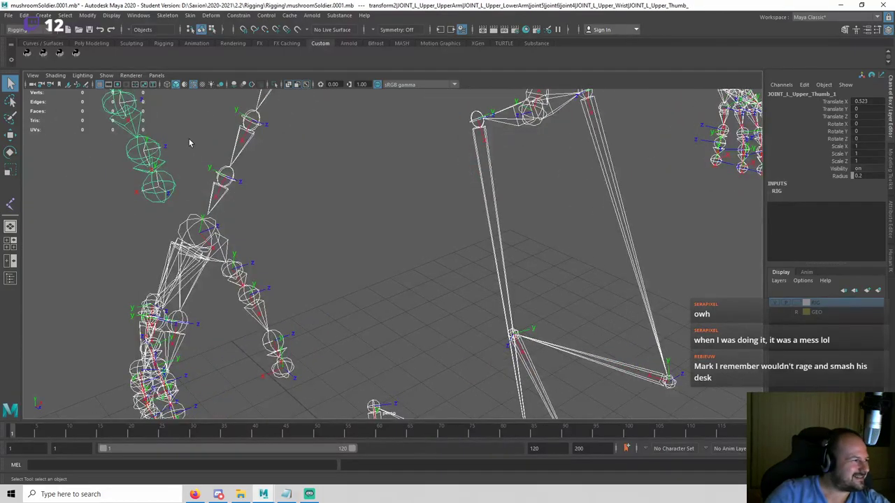
alt+middle_drag(190, 142, 350, 221)
click(260, 138)
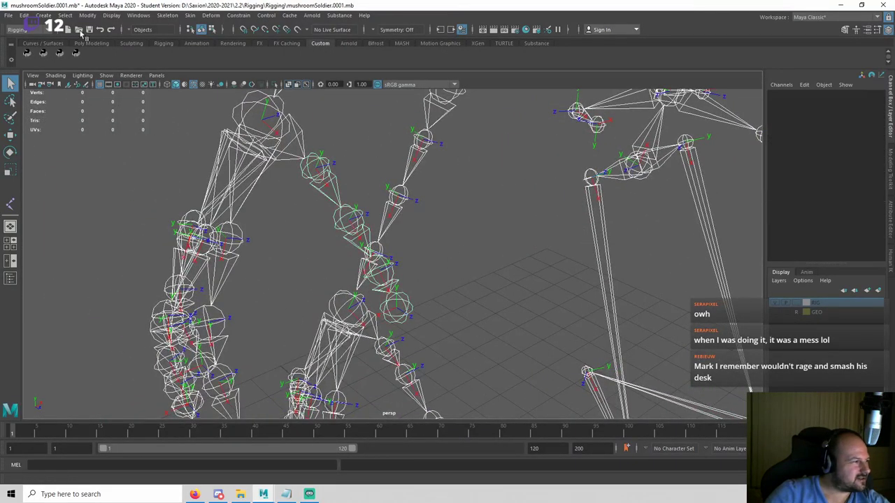
click(138, 15)
click(171, 132)
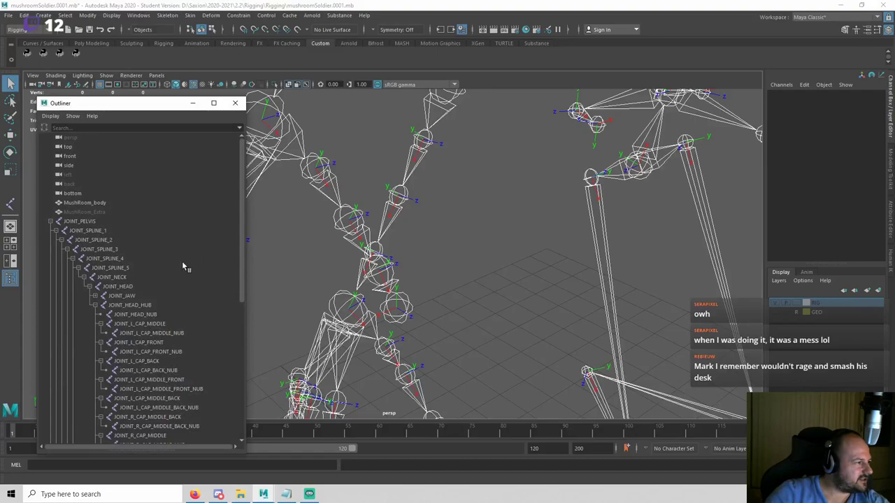
drag(189, 106, 624, 108)
click(241, 240)
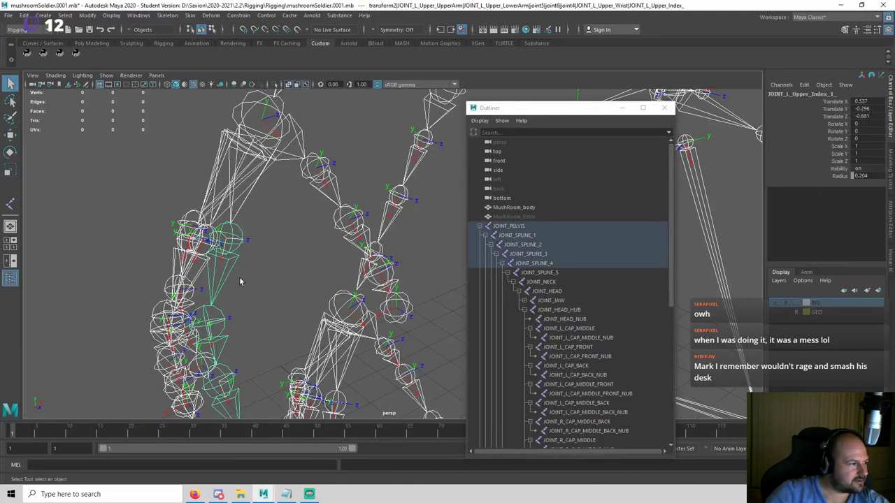
key(f)
Check the finger root joints under JOINT_L_Upper_Wrist and expand all five finger chains in the Outliner.
click(601, 282)
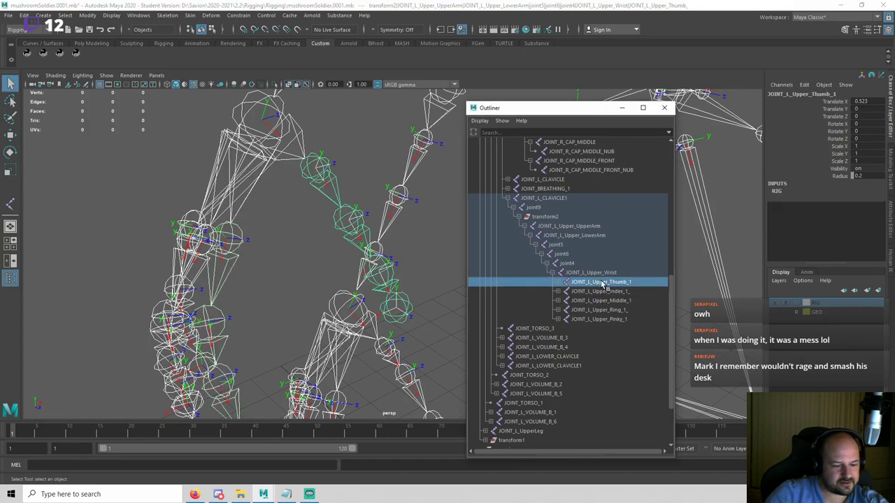
click(602, 292)
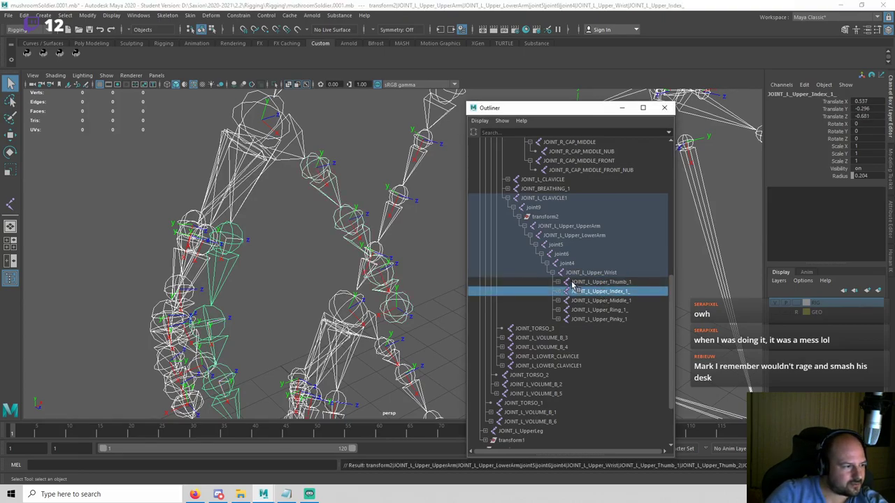
click(599, 319)
click(558, 318)
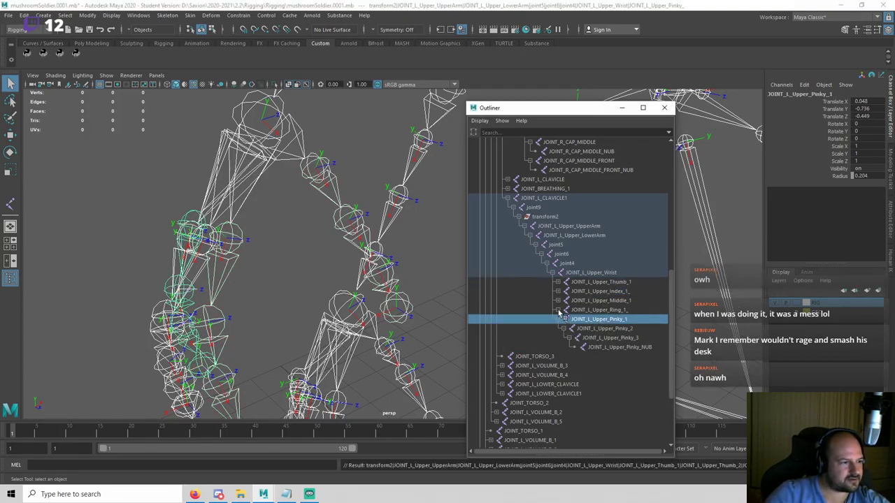
click(557, 309)
click(558, 300)
click(558, 291)
click(557, 281)
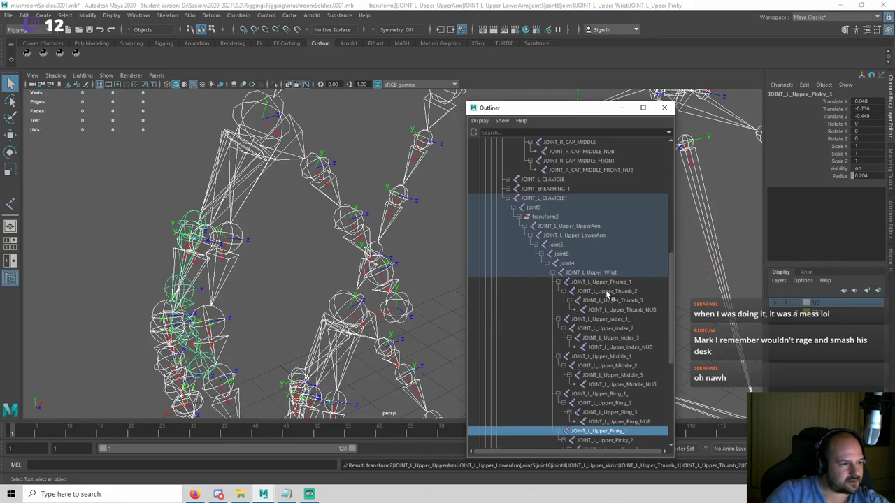
Freeze the transformations of transform2, the group between joint9 and JOINT_L_Upper_UpperArm.
click(576, 227)
click(545, 217)
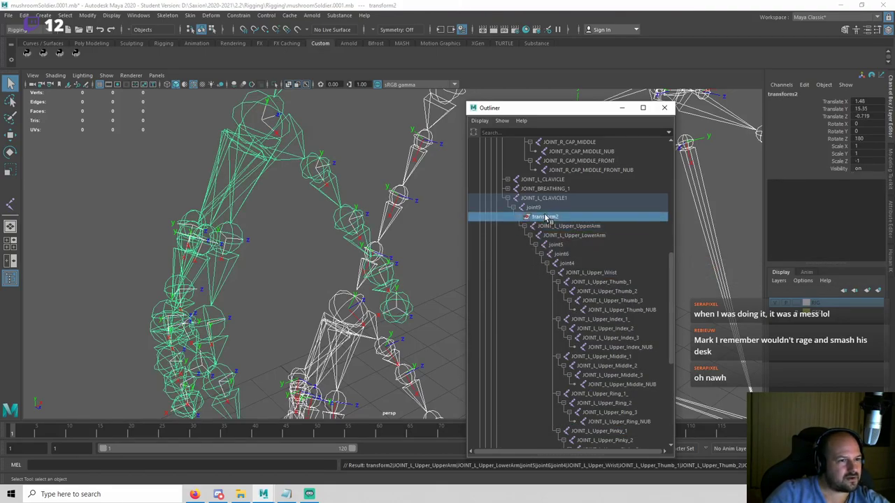
click(549, 227)
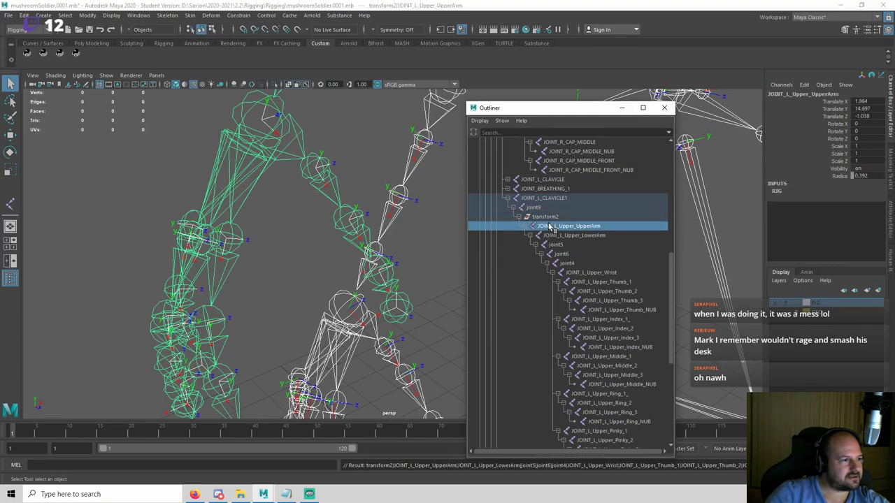
click(547, 217)
click(88, 14)
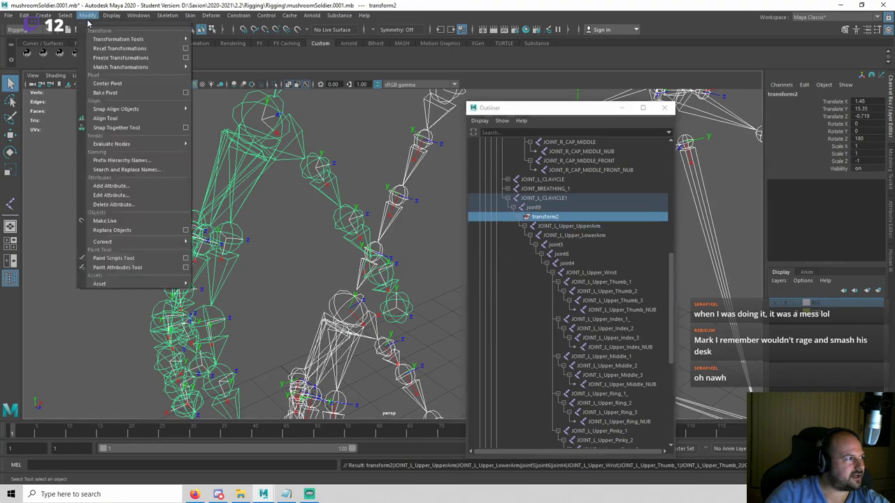
click(107, 60)
alt+drag(230, 160, 354, 158)
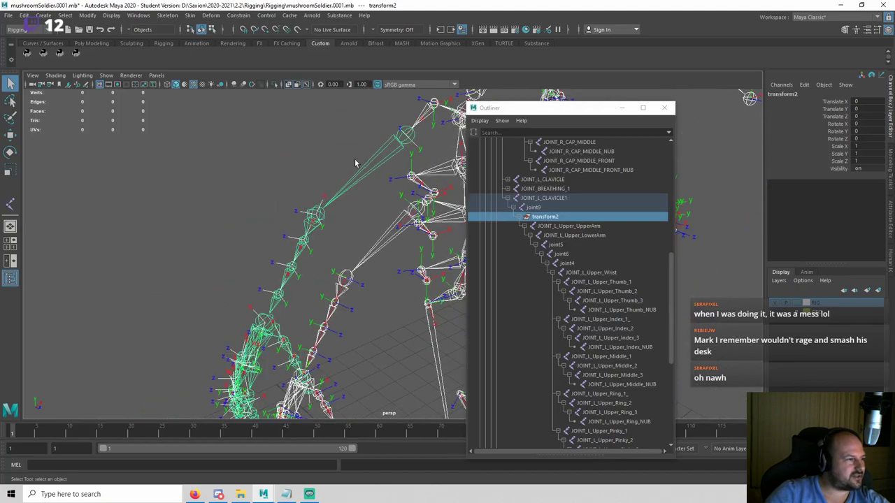
Try to orient joint9 and its children with the current Orient Joint settings, and undo the orientation.
click(428, 118)
click(167, 15)
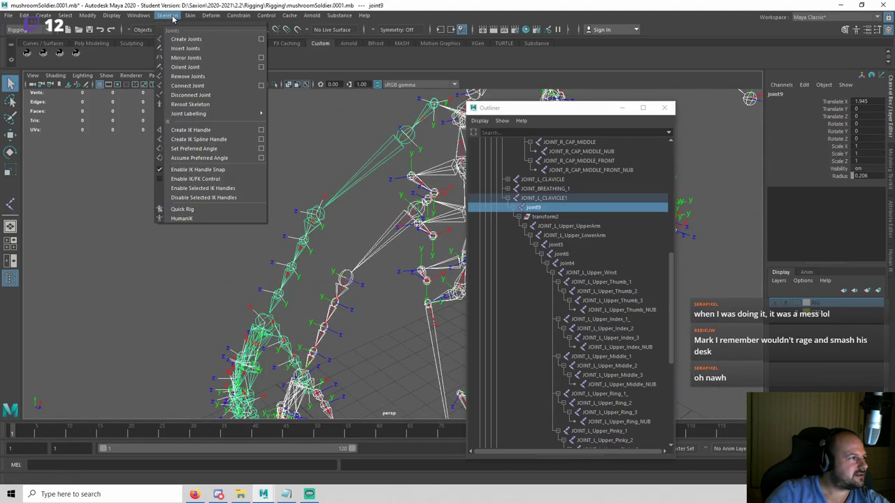
click(202, 71)
alt+middle_drag(262, 162, 231, 296)
scroll(238, 259, down, 5)
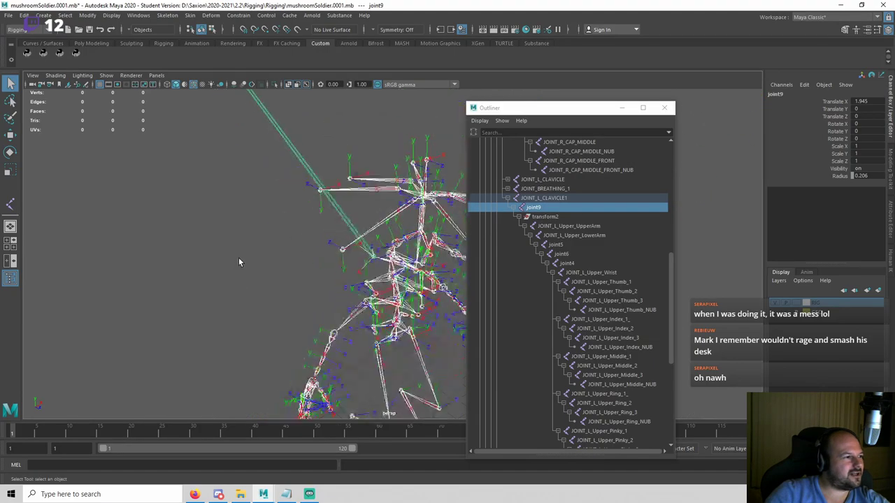
scroll(239, 259, down, 9)
scroll(249, 260, up, 2)
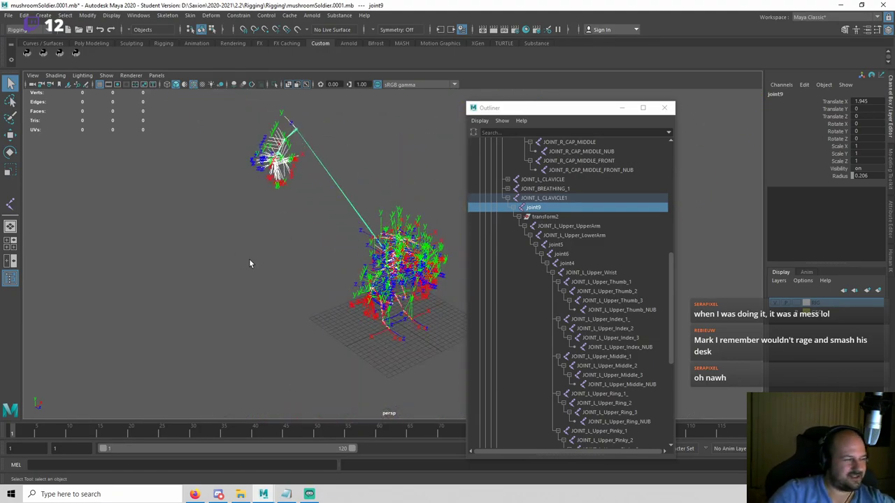
key(ctrl+z)
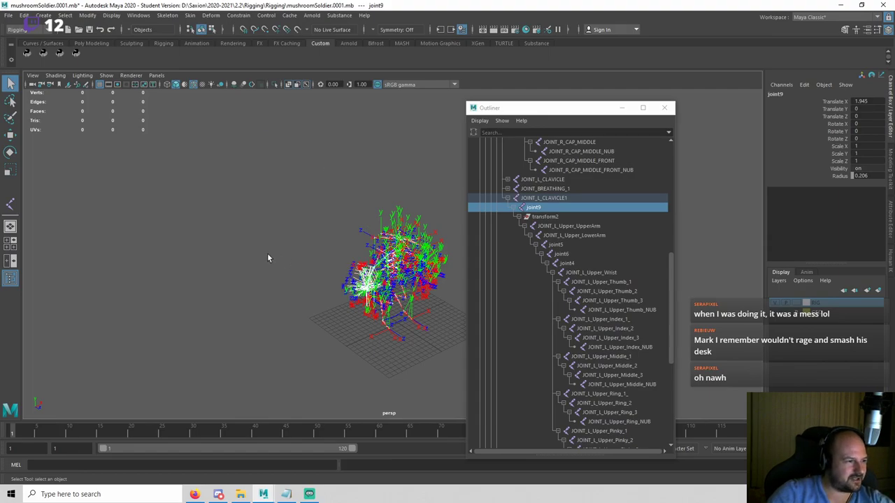
Compare the transform values of transform2 and JOINT_L_Upper_UpperArm.
click(267, 258)
scroll(293, 263, up, 8)
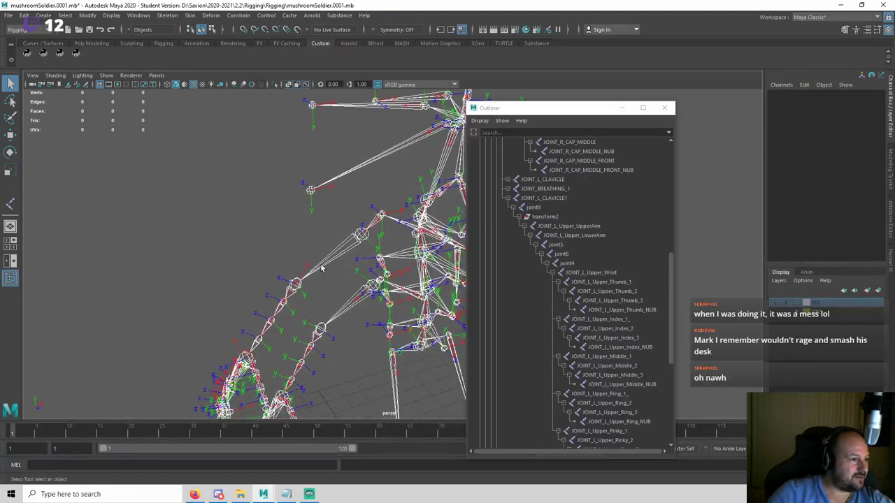
scroll(320, 266, up, 3)
click(544, 218)
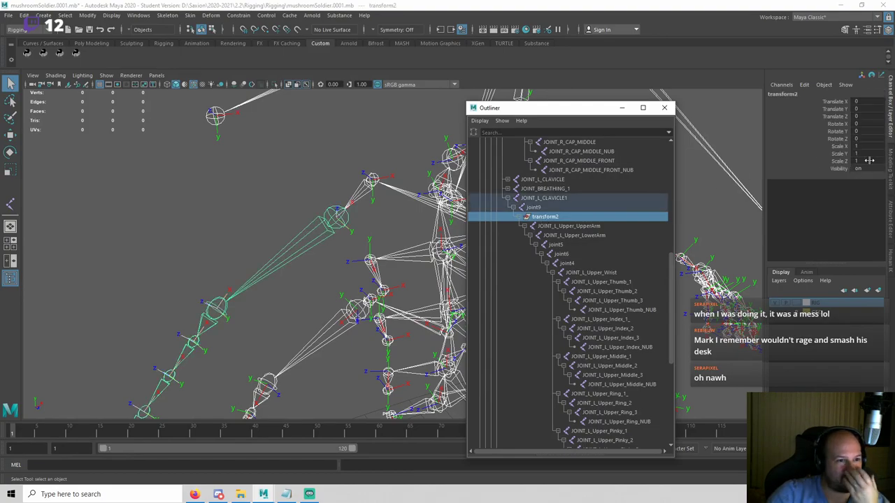
click(564, 228)
click(554, 216)
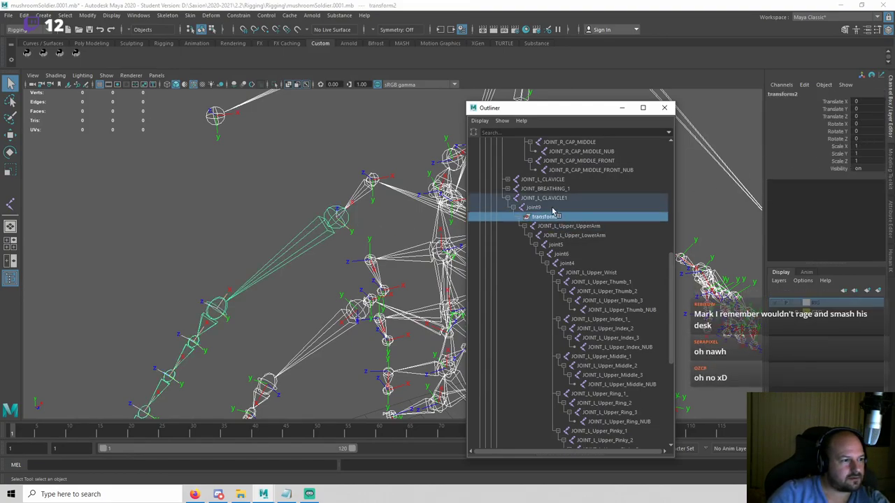
click(567, 227)
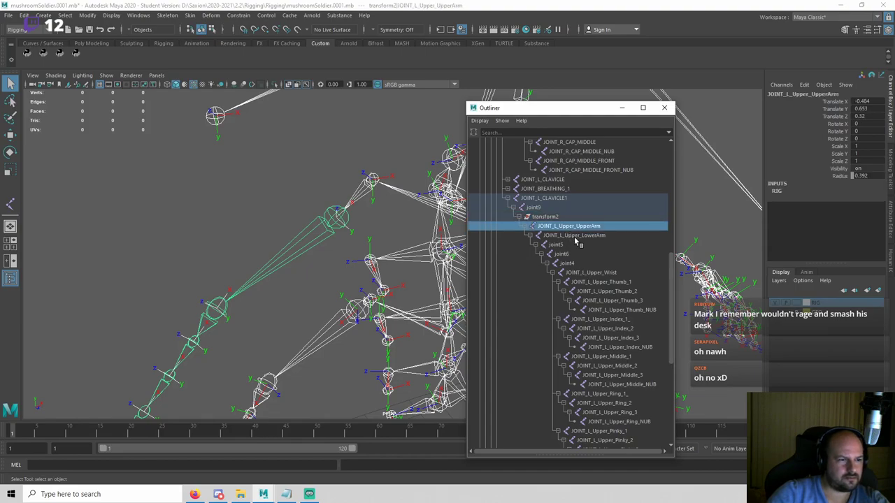
Try Orient Joint on joint9 once more and undo it.
click(383, 190)
click(167, 15)
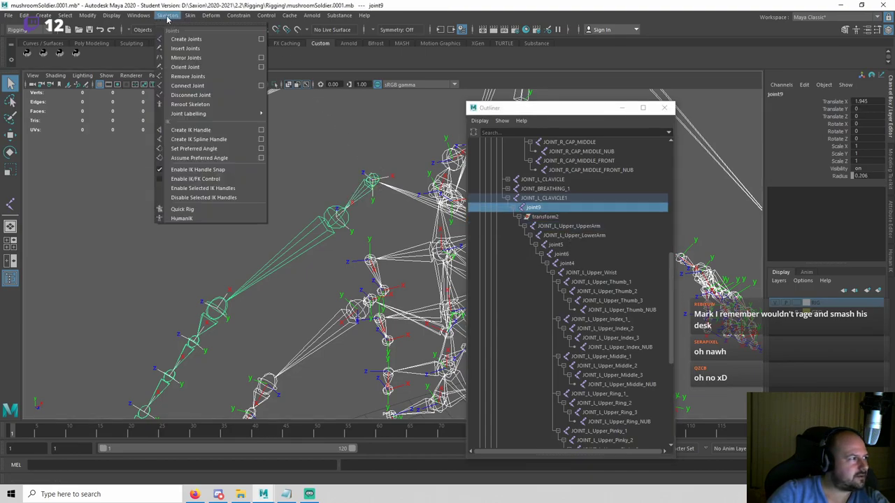
click(185, 66)
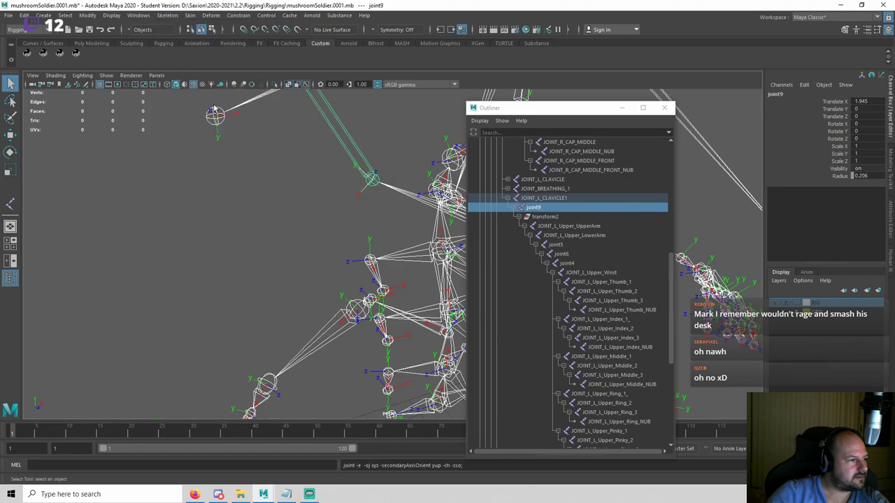
key(ctrl+z)
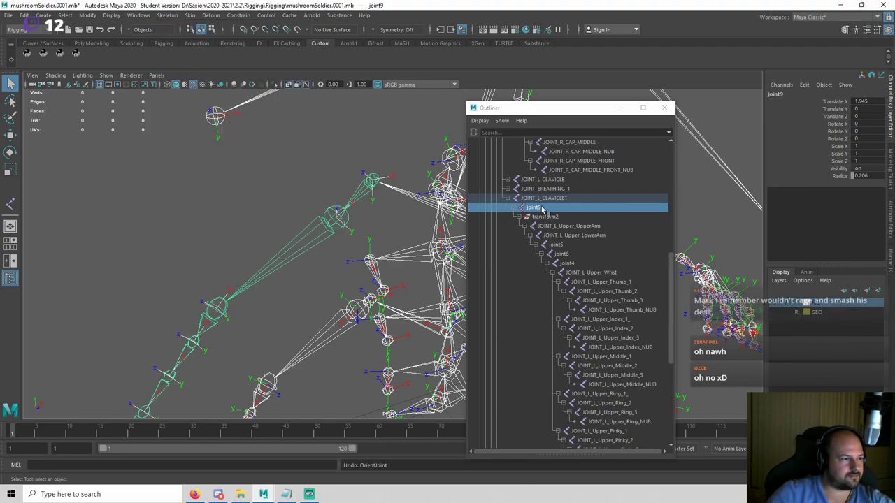
Undo the recent actions back through the Freeze Transformations on transform2.
key(ctrl+z)
key(ctrl+z)
key(ctrl+z)
key(ctrl+z)
key(ctrl+z)
key(ctrl+z)
key(ctrl+z)
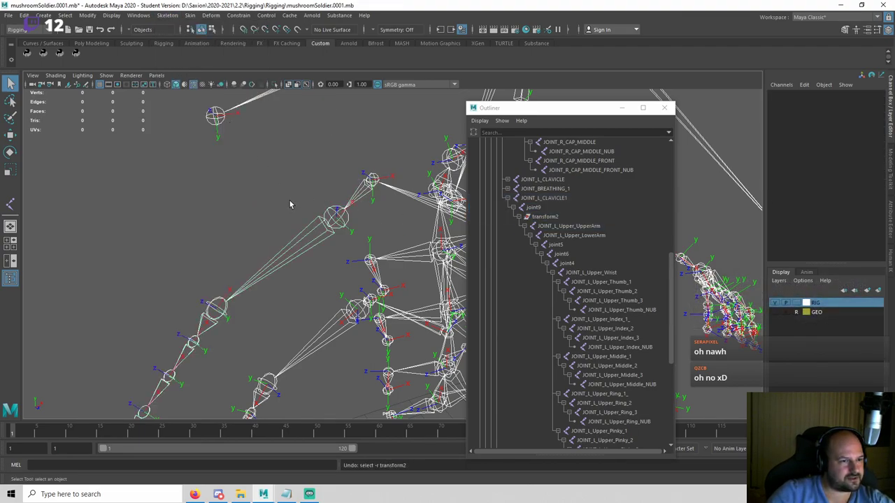
key(ctrl+z)
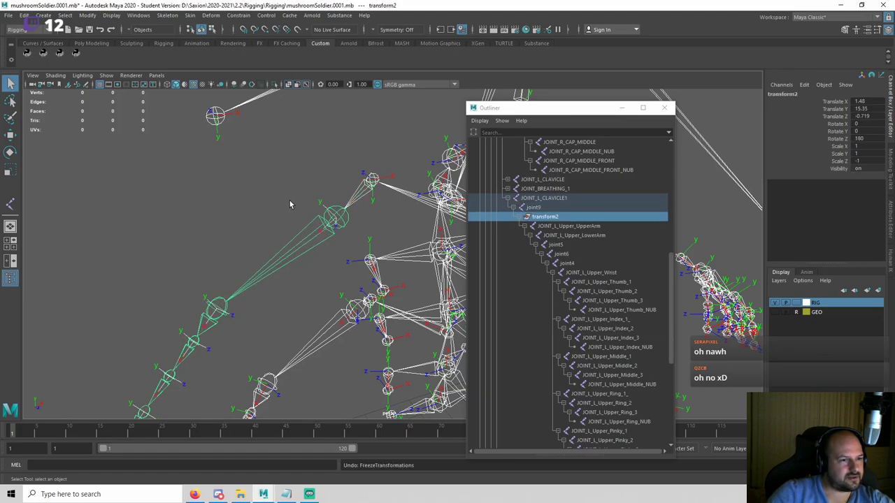
Try to parent JOINT_L_Upper_UpperArm directly under joint9, and undo the reparenting.
click(290, 201)
click(371, 184)
alt+drag(339, 250, 334, 196)
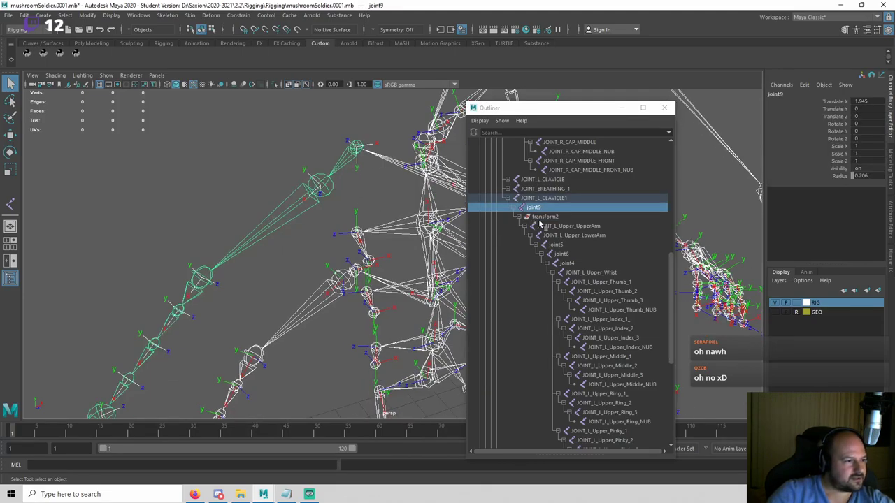
click(558, 227)
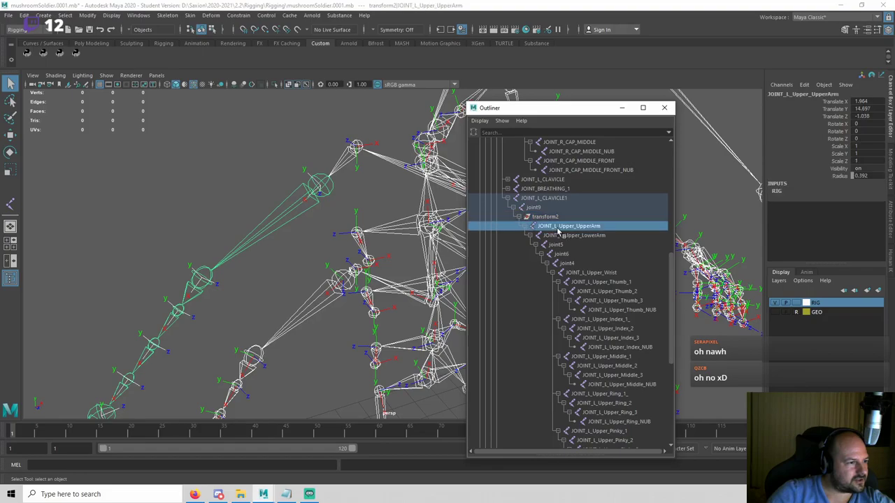
middle_drag(558, 230, 546, 210)
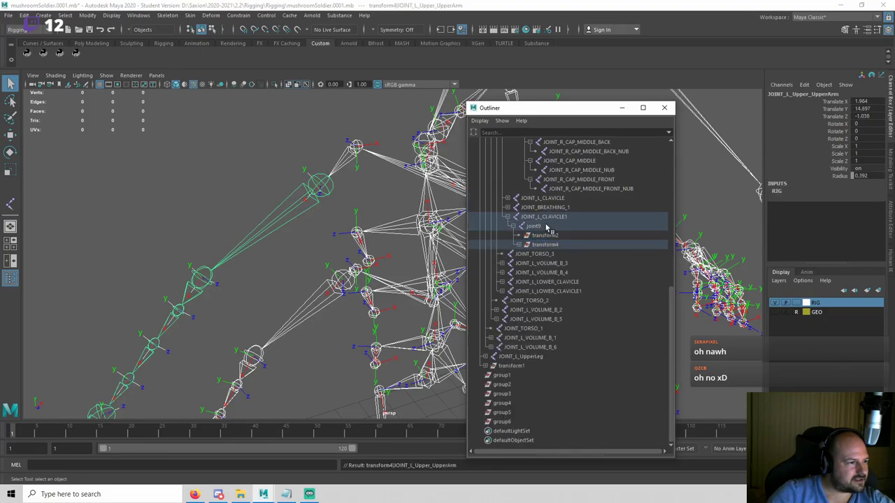
key(ctrl+z)
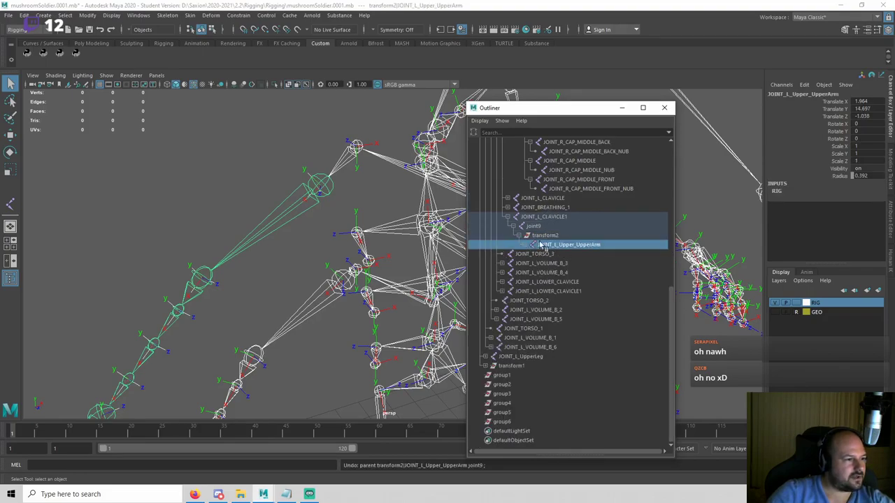
Try parenting the collapsed JOINT_L_Upper_UpperArm chain to joint9, check the transform group above it, and undo the change.
click(525, 245)
click(546, 236)
click(560, 245)
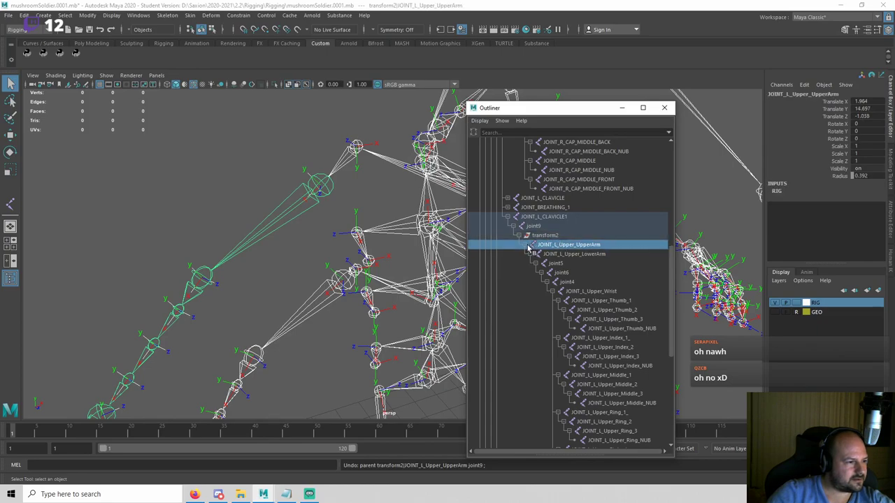
click(525, 246)
middle_drag(551, 248, 538, 227)
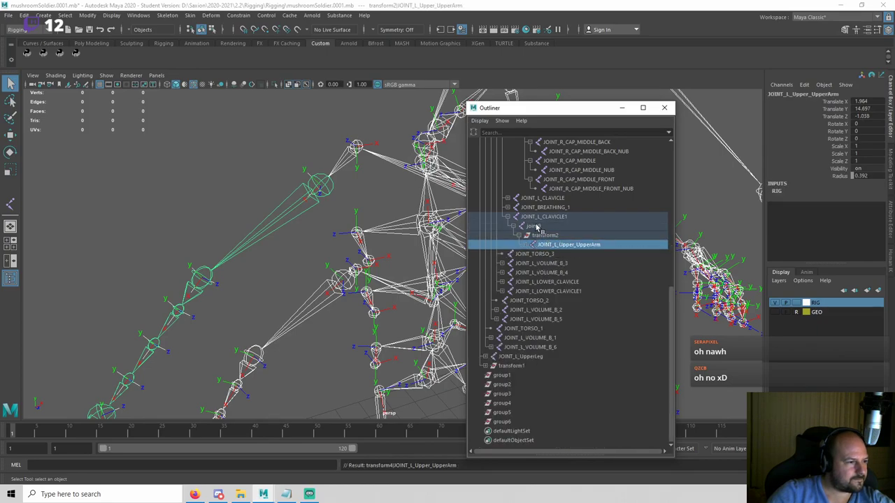
click(551, 244)
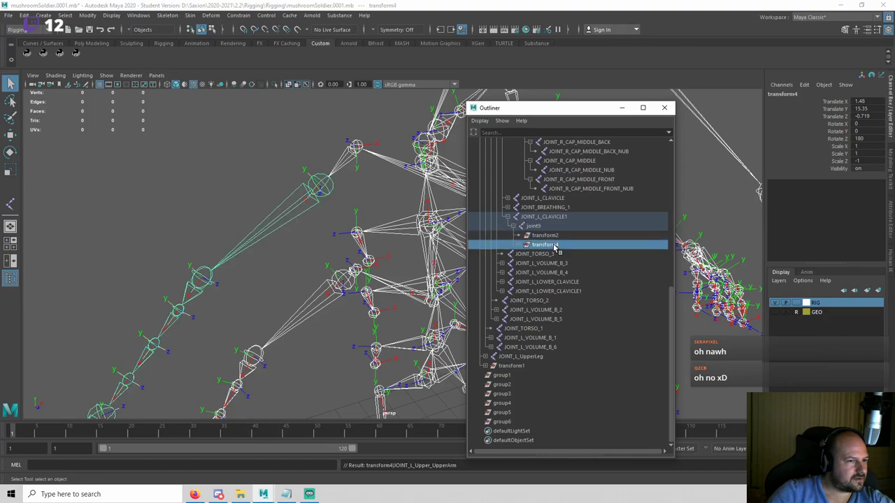
key(ctrl+z)
key(ctrl+z)
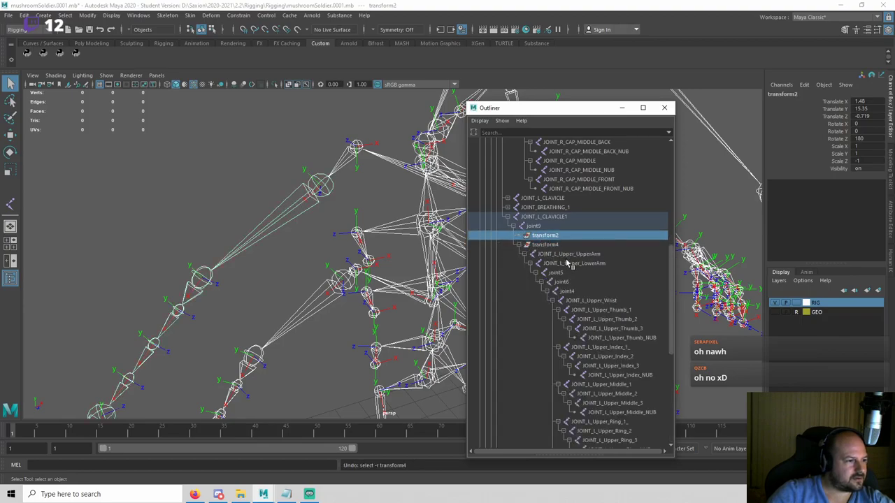
key(ctrl+z)
key(ctrl+z)
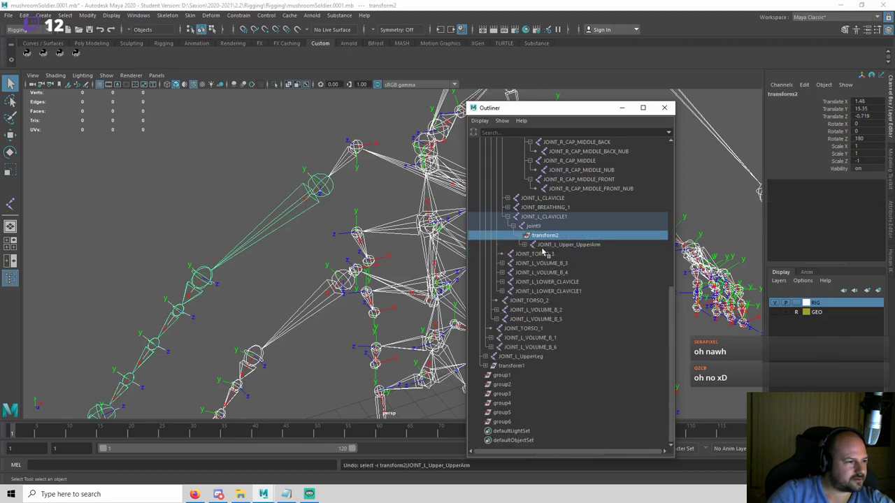
Save the scene, continuing with the student version file.
shift+click(524, 245)
scroll(300, 270, down, 5)
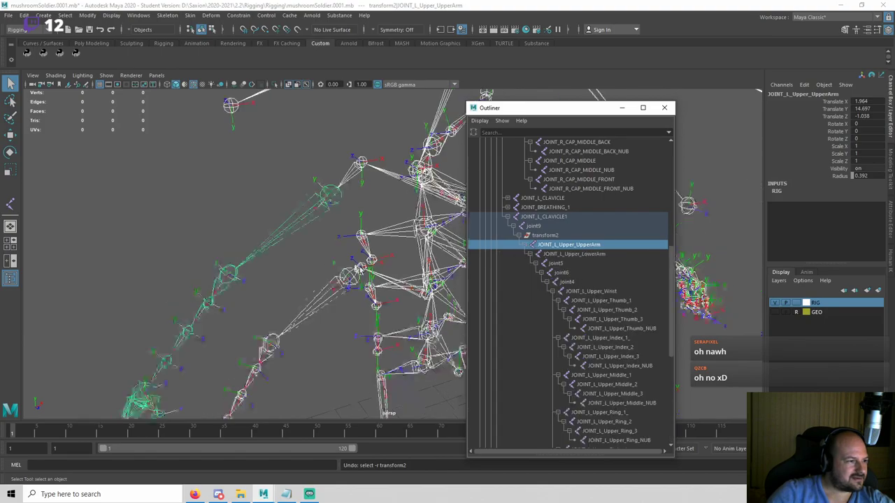
click(299, 269)
alt+drag(300, 270, 308, 309)
alt+middle_drag(307, 309, 330, 205)
alt+drag(331, 204, 269, 207)
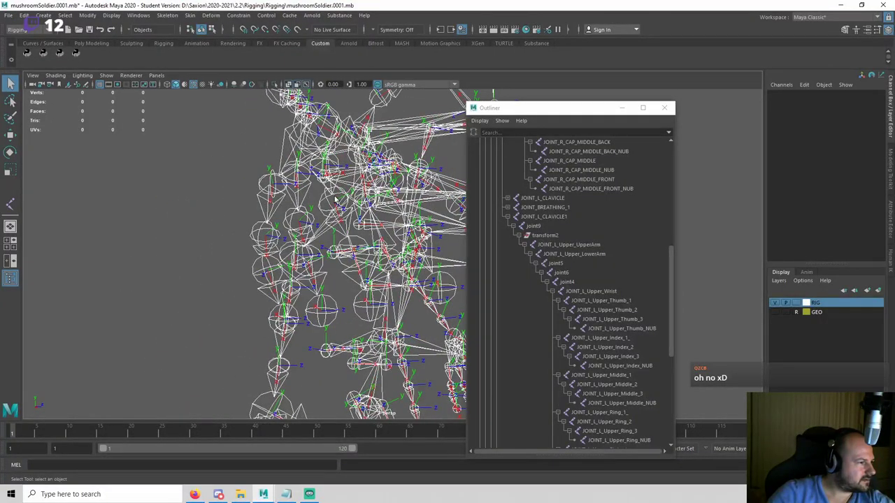
click(296, 231)
click(294, 232)
alt+drag(195, 222, 329, 181)
key(ctrl+s)
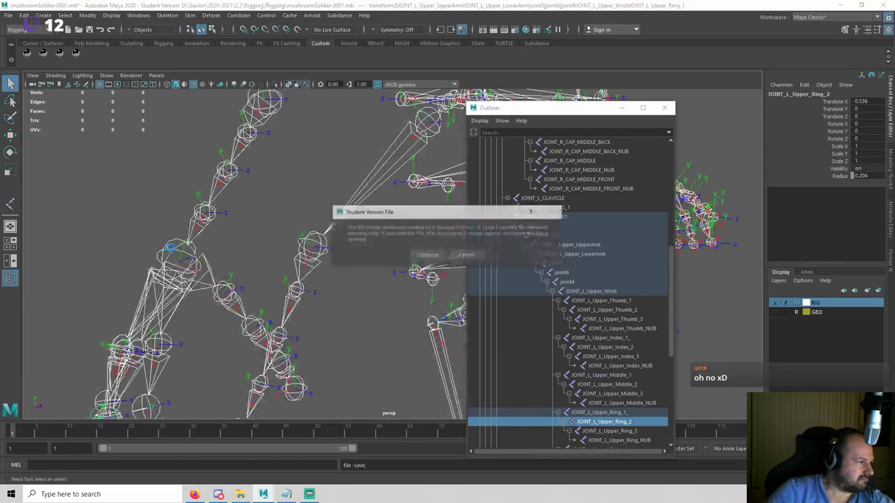
key(Return)
Examine the axes of joint9, JOINT_L_Upper_UpperArm and the matching shoulder joints on the opposite side of the skeleton.
click(329, 182)
alt+middle_drag(329, 182, 303, 236)
scroll(303, 235, down, 4)
alt+drag(361, 224, 314, 227)
scroll(314, 227, up, 4)
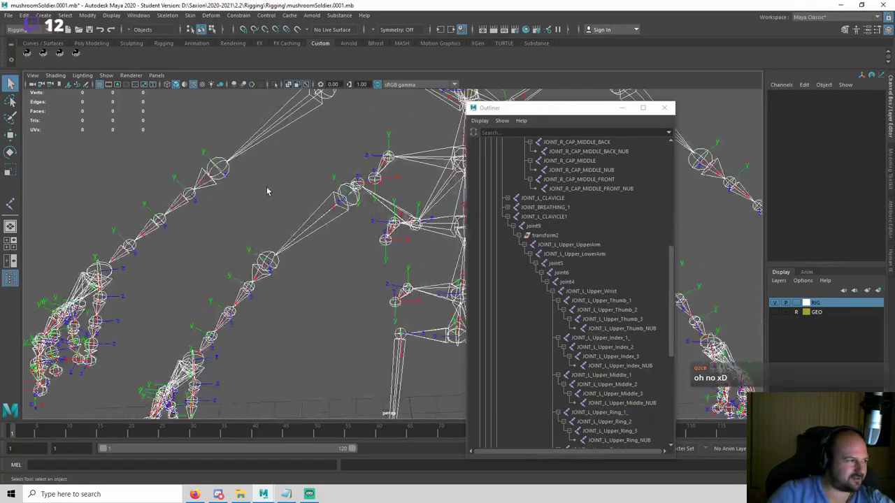
alt+middle_drag(219, 179, 216, 274)
click(323, 195)
alt+drag(351, 177, 373, 181)
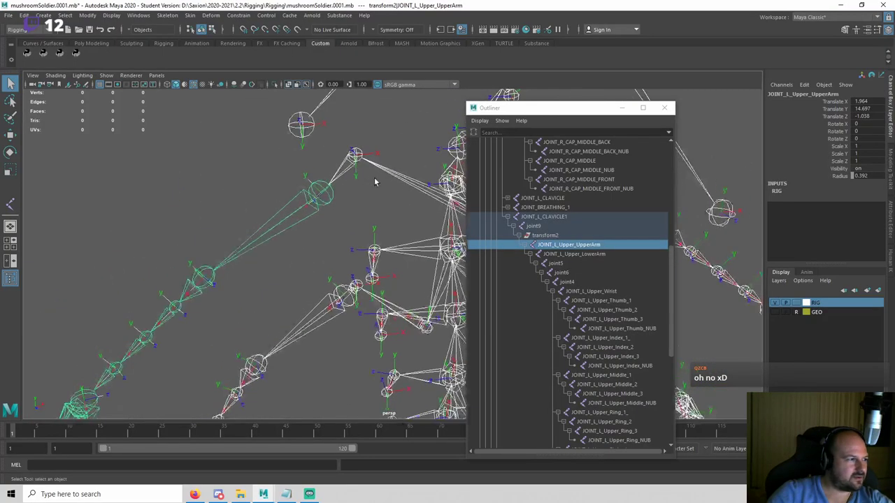
alt+middle_drag(373, 181, 208, 221)
alt+drag(367, 239, 352, 230)
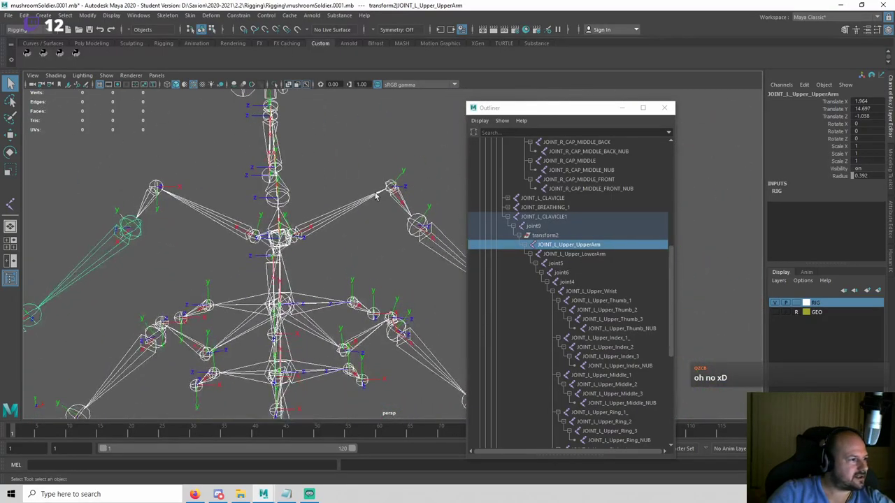
alt+middle_drag(193, 191, 348, 217)
click(317, 216)
scroll(297, 217, up, 4)
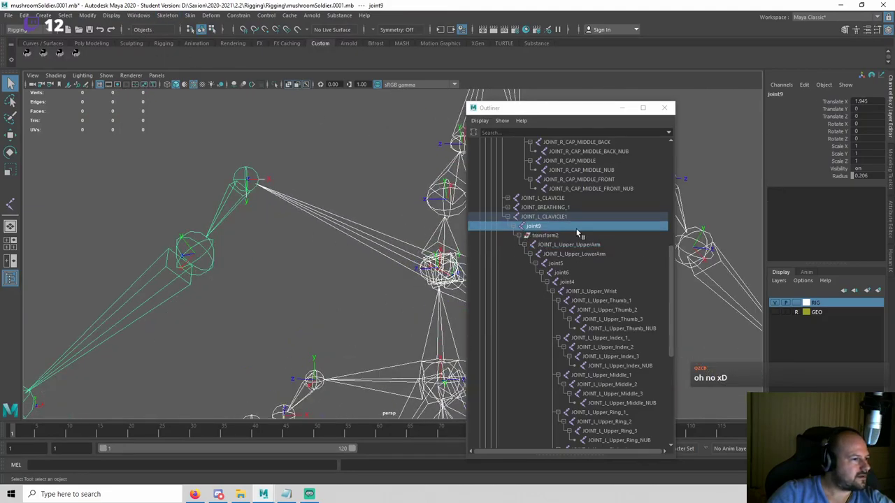
Try once more to take JOINT_L_Upper_UpperArm out of transform2 onto joint9, inspect its parent group's values, and undo.
click(546, 235)
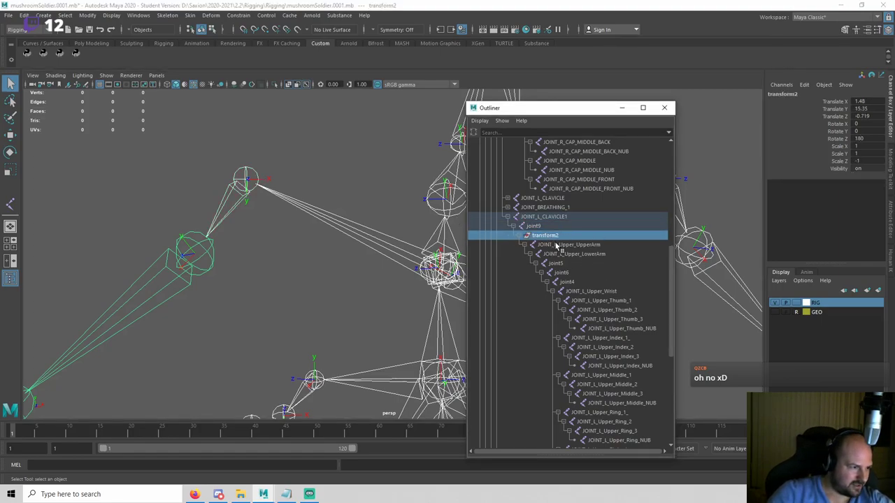
click(530, 245)
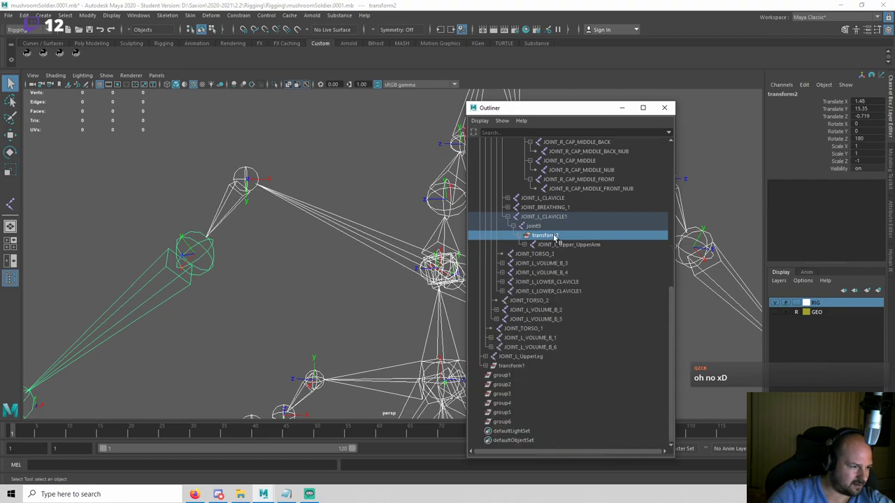
right_click(554, 237)
click(554, 244)
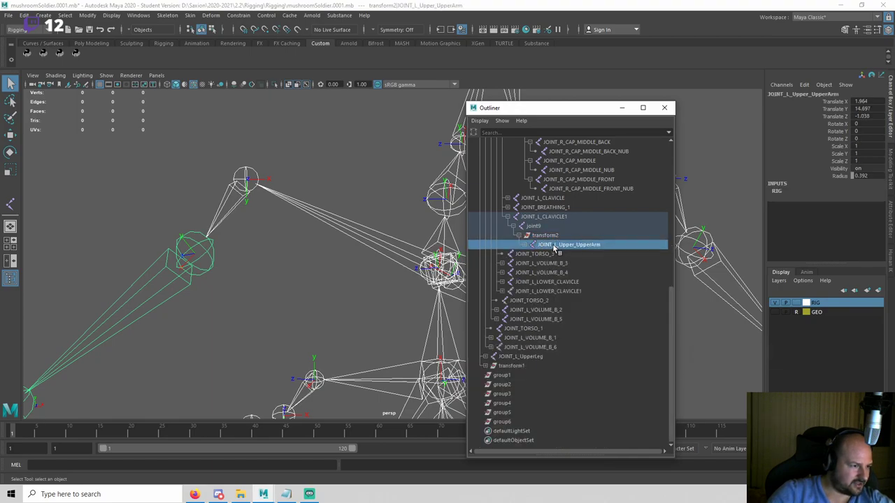
drag(551, 246, 541, 237)
click(547, 246)
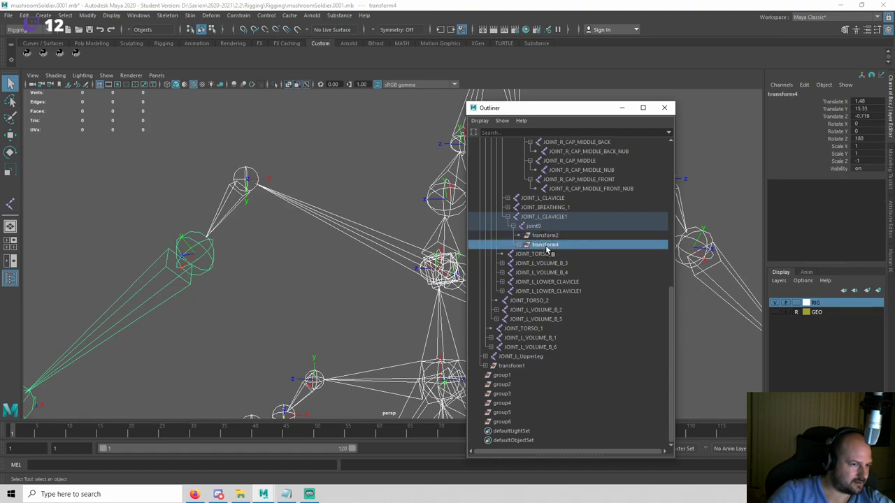
click(519, 245)
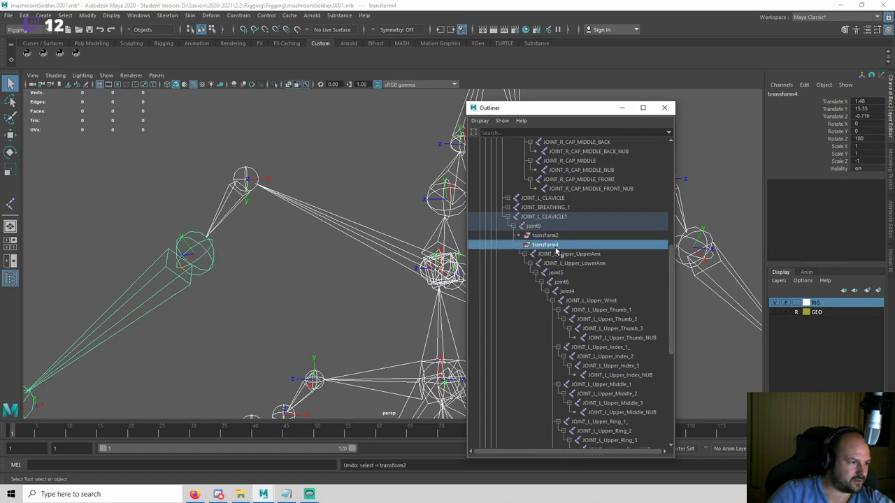
key(ctrl+z)
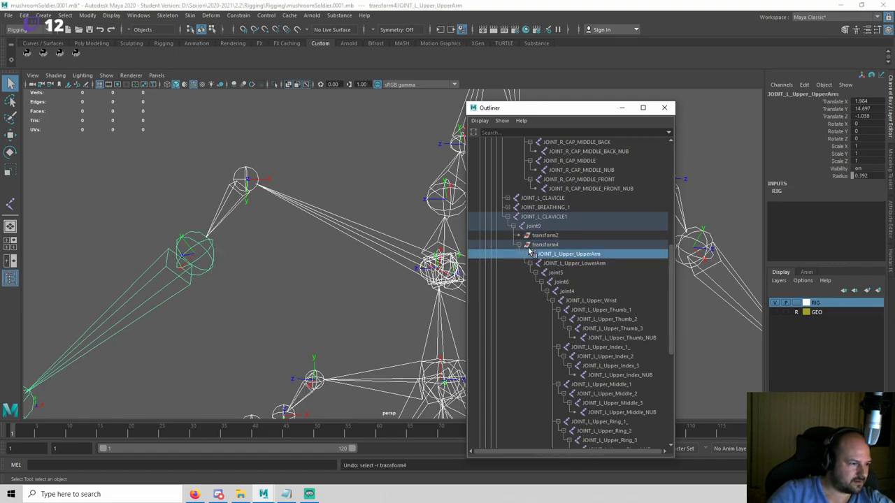
key(ctrl+z)
Move JOINT_L_Upper_UpperArm out of the clavicle hierarchy to the level directly under JOINT_PELVIS.
drag(548, 248, 514, 375)
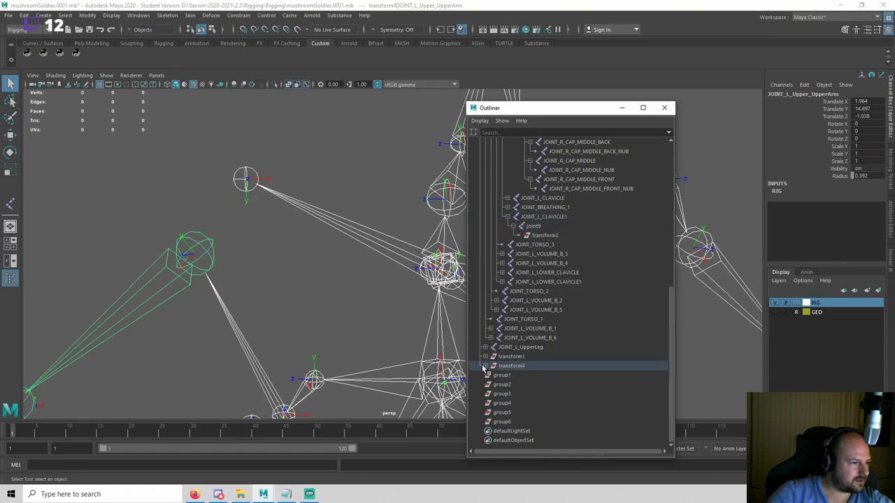
click(484, 366)
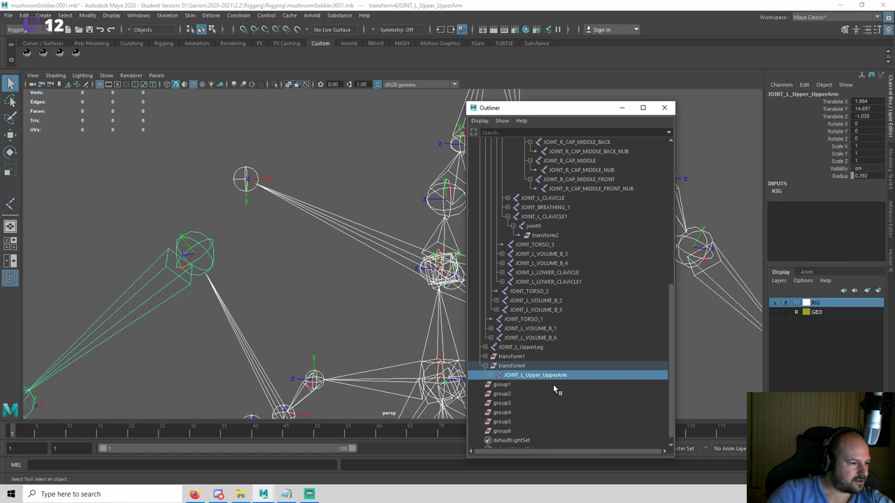
Try to parent JOINT_L_Upper_UpperArm from transform4 back under joint9, and undo the move.
drag(545, 383, 550, 229)
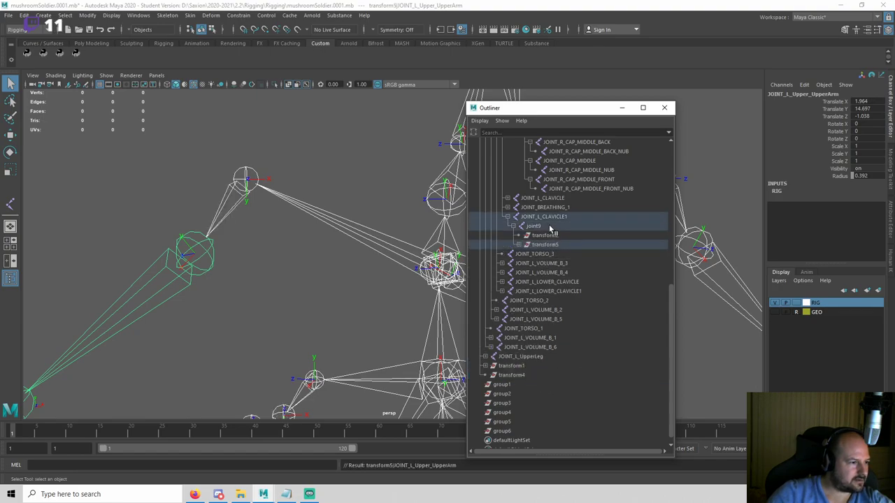
click(553, 246)
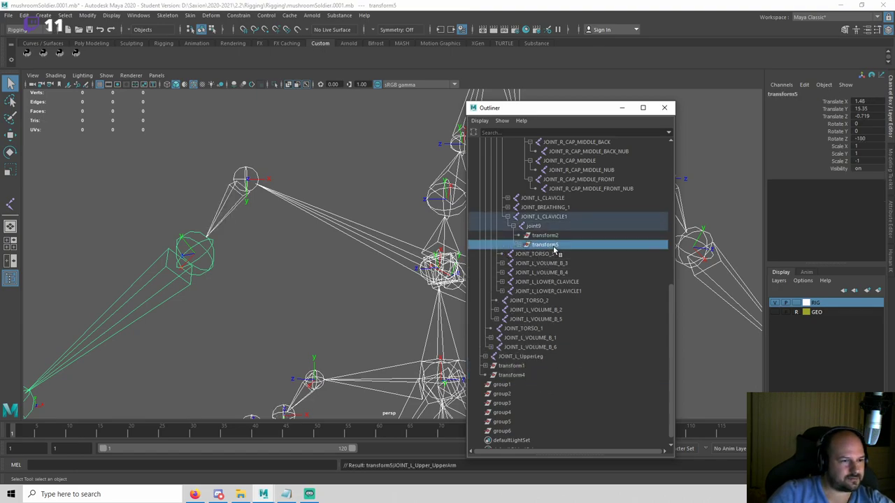
key(ctrl+z)
key(ctrl+z)
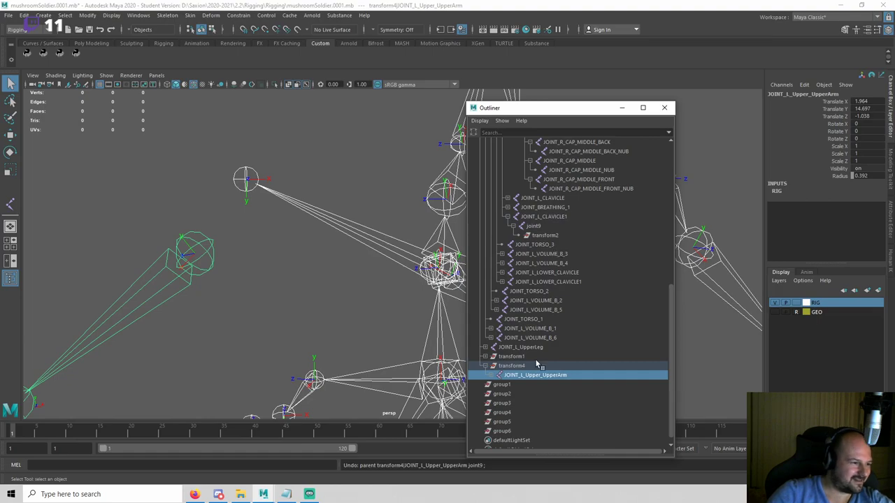
Ungroup transform4 so JOINT_L_Upper_UpperArm sits directly under JOINT_PELVIS.
click(495, 376)
click(511, 366)
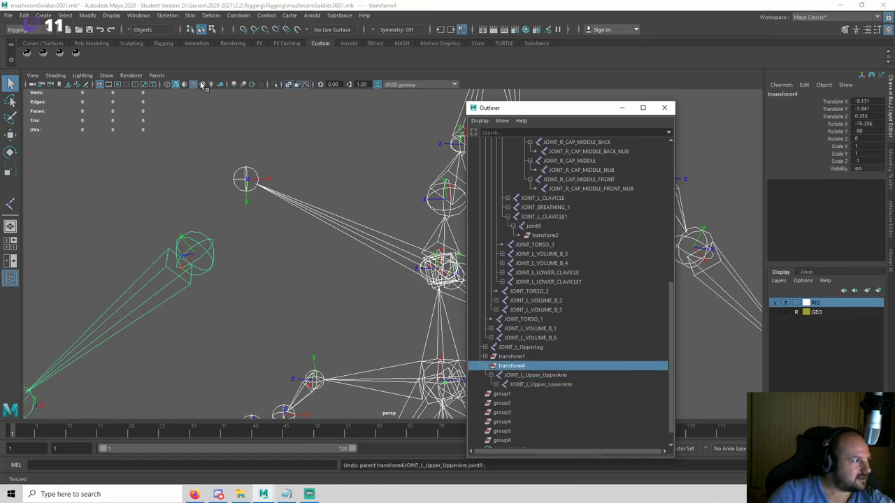
click(23, 15)
click(44, 204)
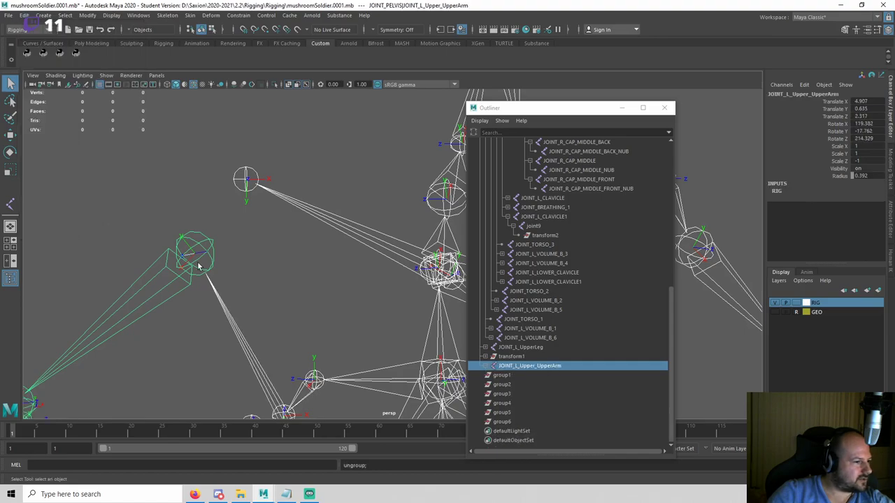
Unparent JOINT_L_Upper_UpperArm to the scene root, and parent it under joint9.
scroll(365, 345, down, 8)
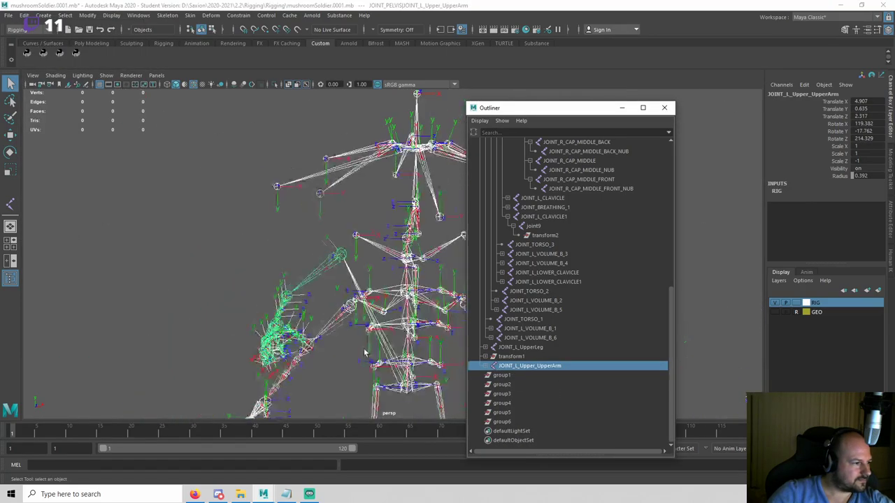
mouse_move(395, 355)
alt+mouse_down()
mouse_move(358, 359)
mouse_move(409, 362)
alt+mouse_up()
scroll(578, 365, up, 5)
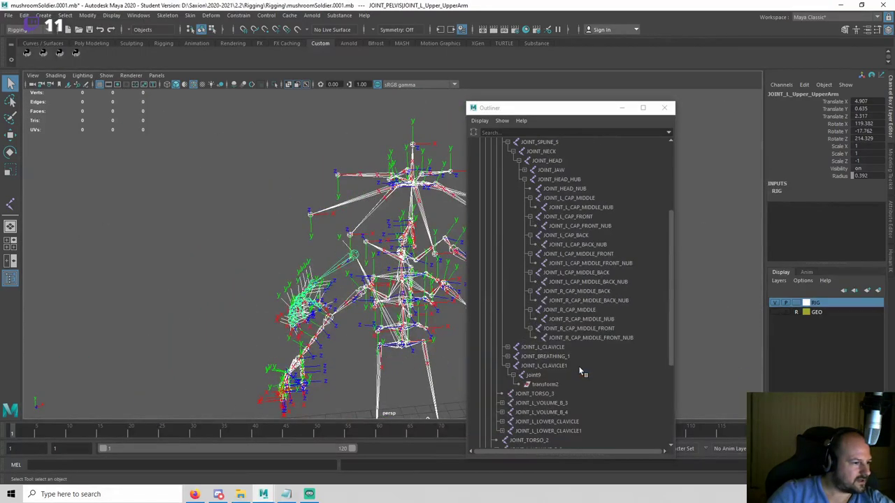
scroll(573, 368, down, 5)
key(shift+p)
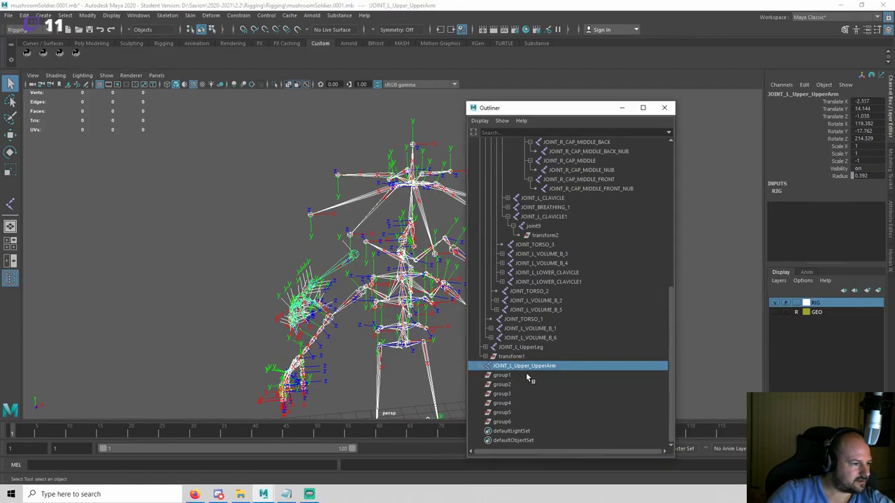
middle_drag(536, 373, 539, 228)
alt+drag(335, 260, 355, 261)
alt+right_drag(355, 260, 389, 262)
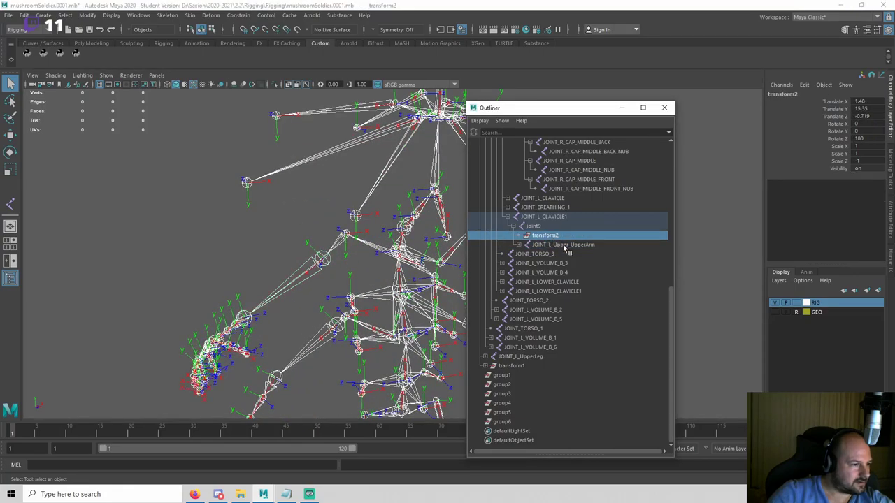
Freeze the transformations of JOINT_L_Upper_UpperArm.
click(87, 14)
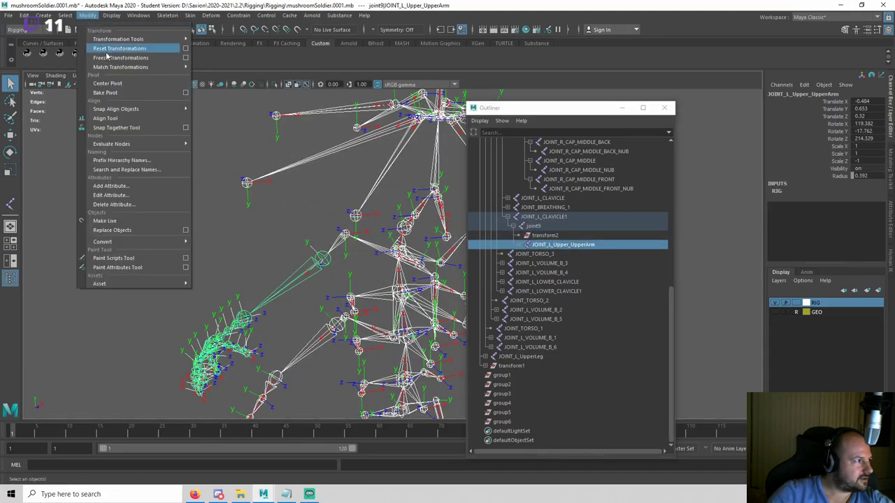
click(122, 53)
Orient the joints of the JOINT_L_Upper_UpperArm chain, and try to orient the chain starting at joint9.
click(168, 15)
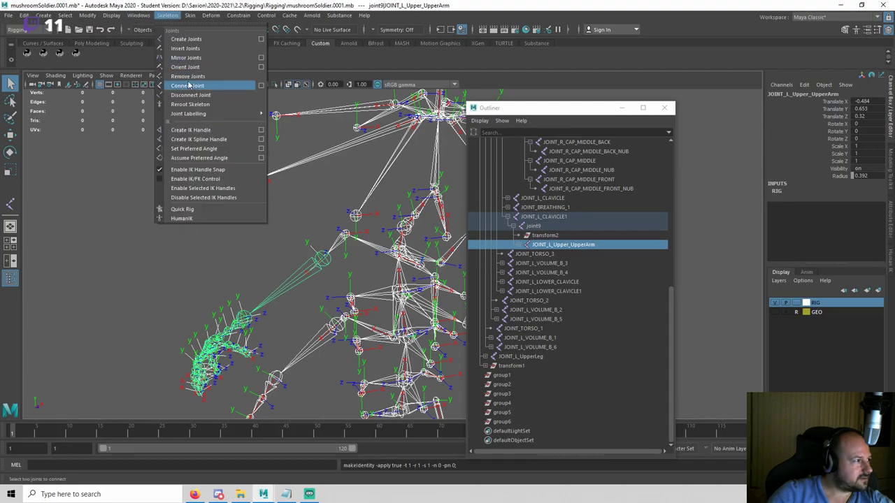
click(193, 69)
click(218, 196)
scroll(238, 203, up, 3)
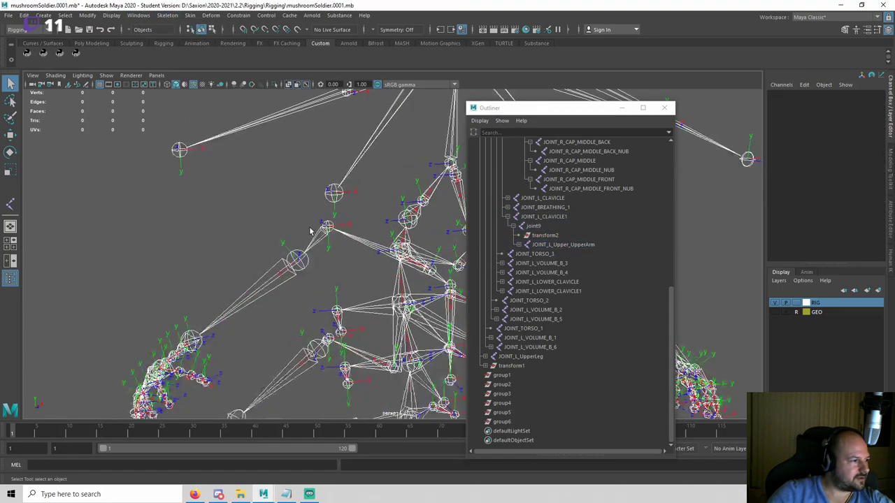
click(325, 227)
click(167, 15)
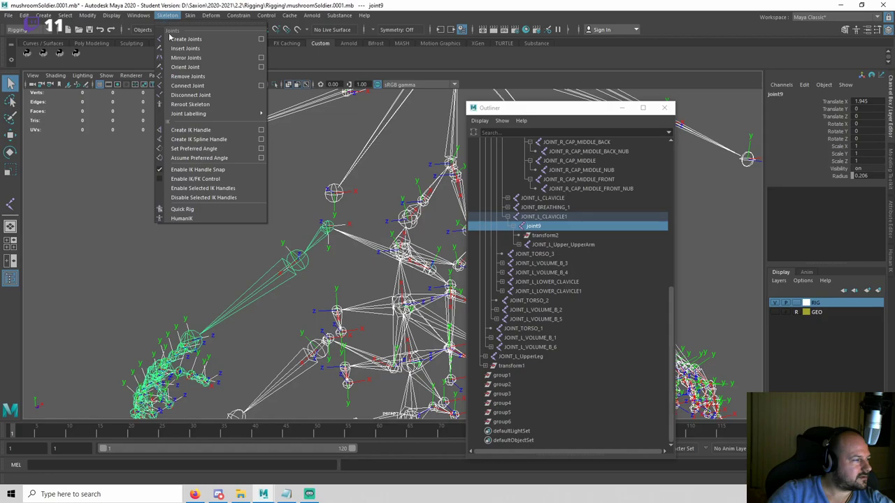
click(190, 67)
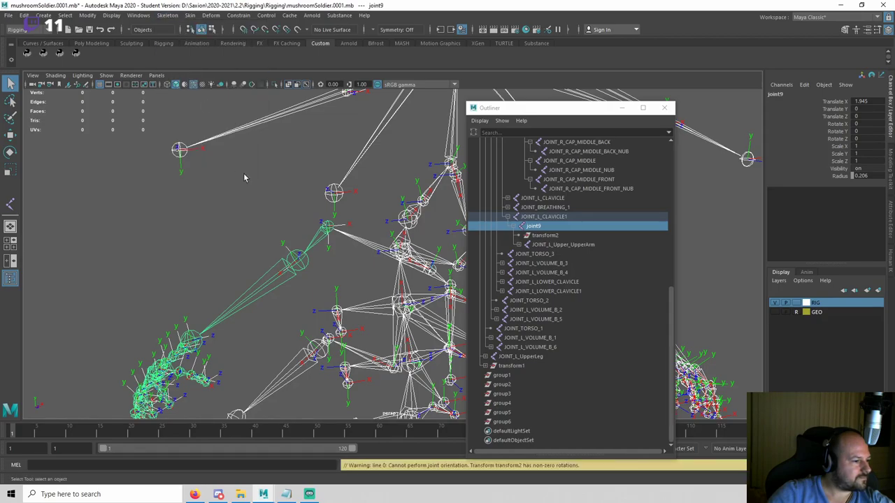
Expand the JOINT_L_Upper_UpperArm hierarchy and delete the stray transform2 node under joint9.
click(555, 237)
click(519, 244)
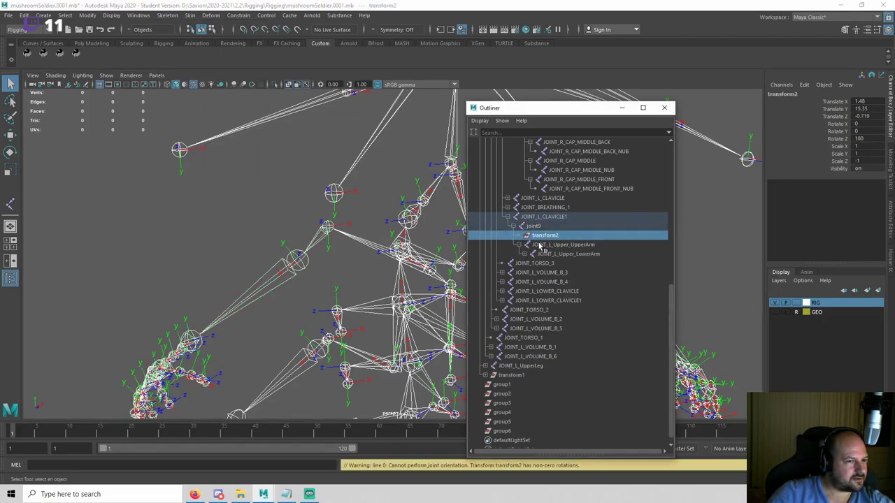
click(575, 244)
click(574, 254)
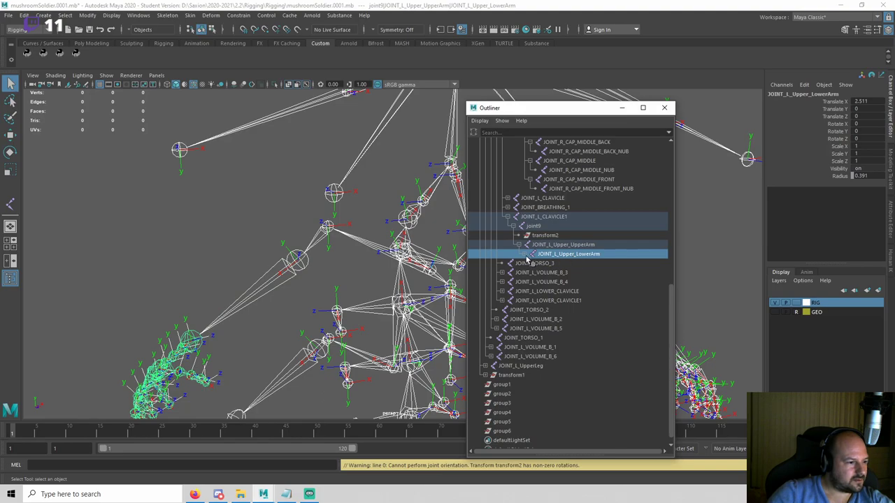
shift+click(524, 254)
click(549, 237)
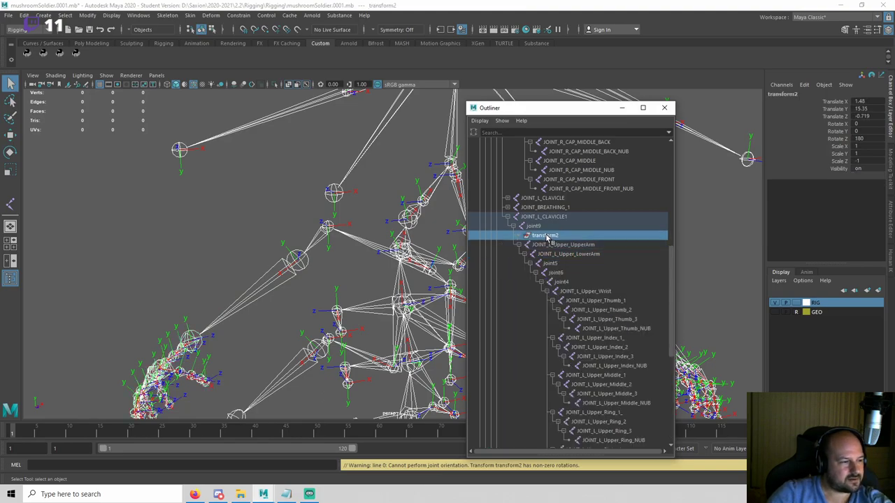
key(Delete)
Orient the joint chain starting at joint9 and save the scene.
click(537, 227)
click(167, 14)
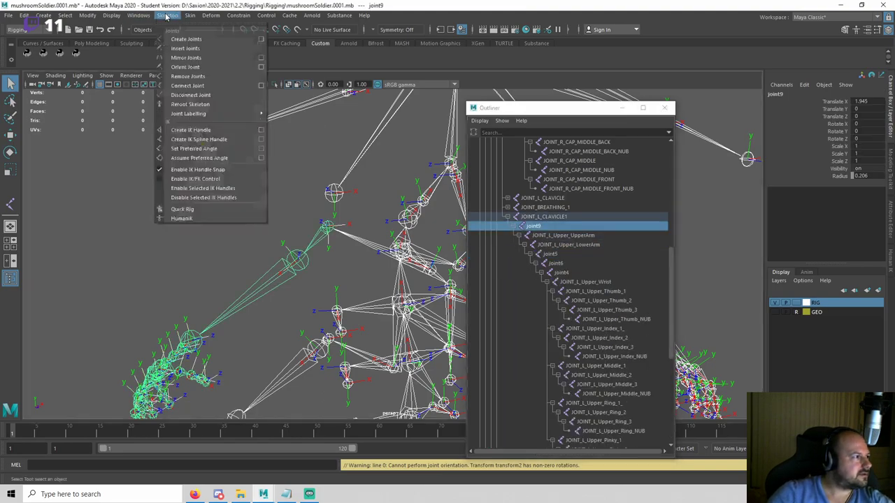
click(190, 67)
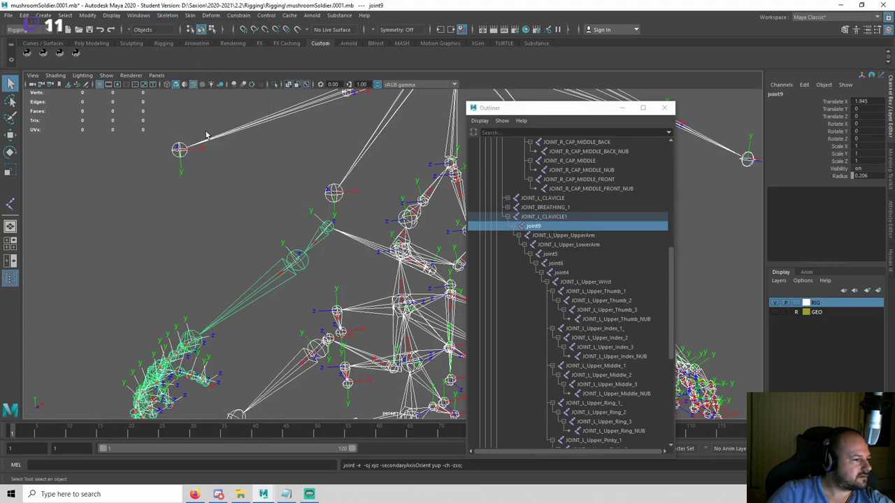
click(270, 193)
key(ctrl+s)
key(Return)
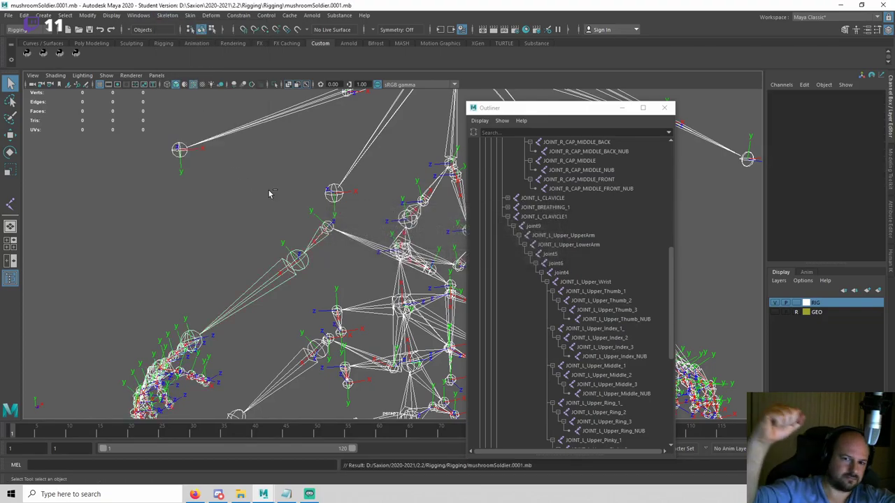
Undo the orienting, transform2 deletion, reparenting and ungrouping, back to JOINT_L_Upper_UpperArm inside transform4 under JOINT_PELVIS.
alt+drag(270, 194, 330, 243)
key(ctrl+z)
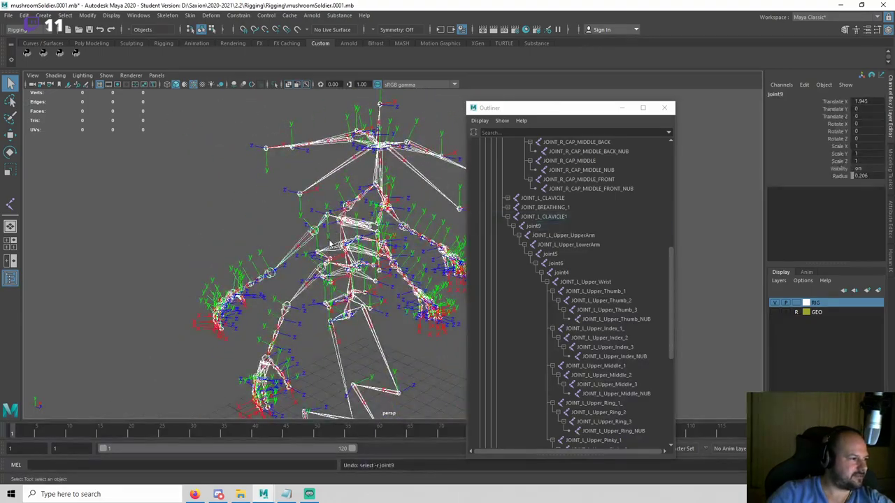
key(ctrl+z)
key(ctrl+z)
key(ctrl+z)
key(ctrl+z)
key(ctrl+z)
key(ctrl+z)
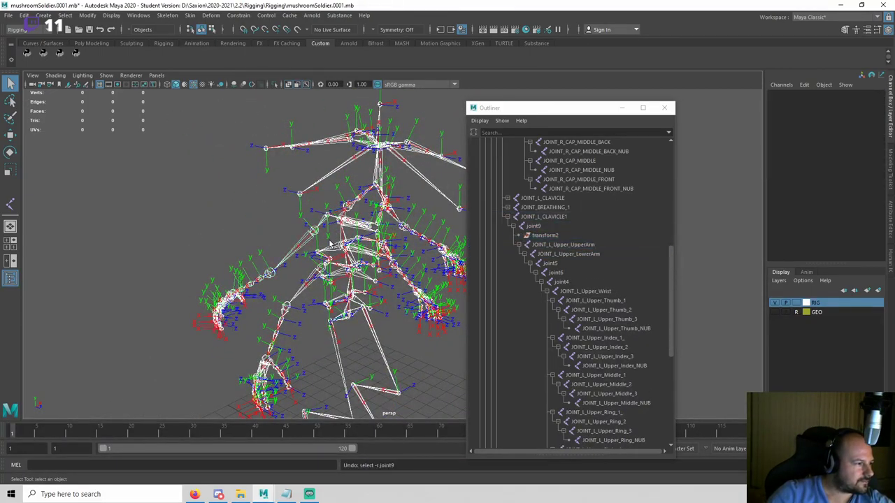
key(ctrl+z)
key(ctrl+z)
key(ctrl+z)
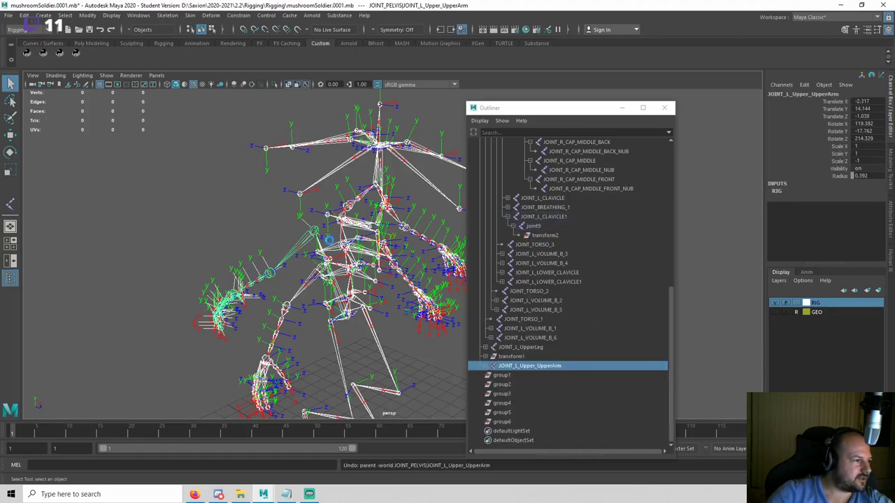
key(ctrl+z)
key(ctrl+z)
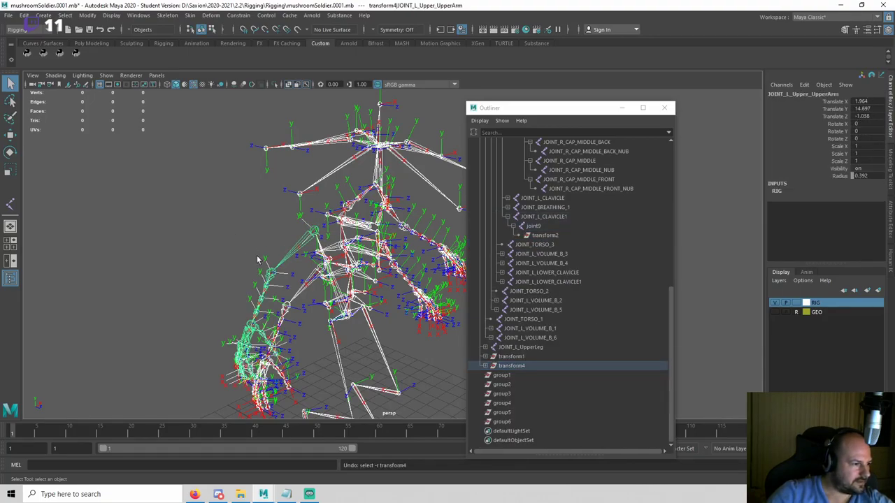
Try to unparent JOINT_L_Upper_UpperArm from transform4, and undo it.
click(485, 366)
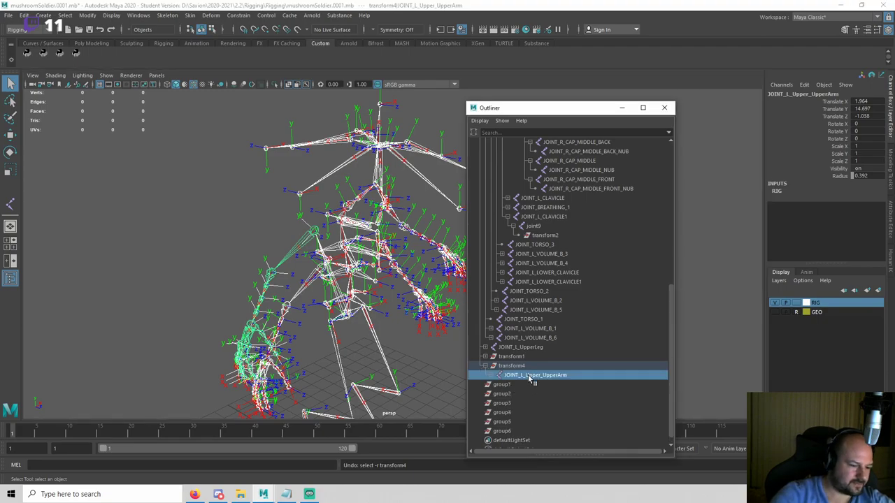
key(shift+p)
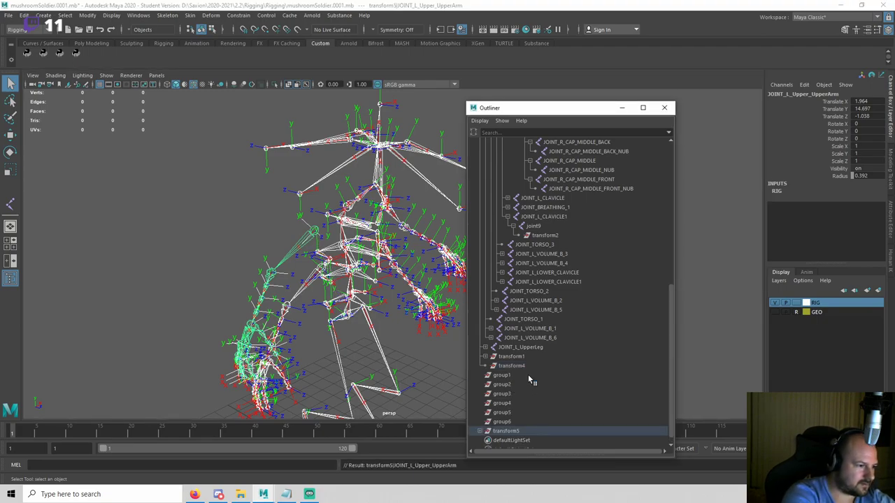
key(ctrl+z)
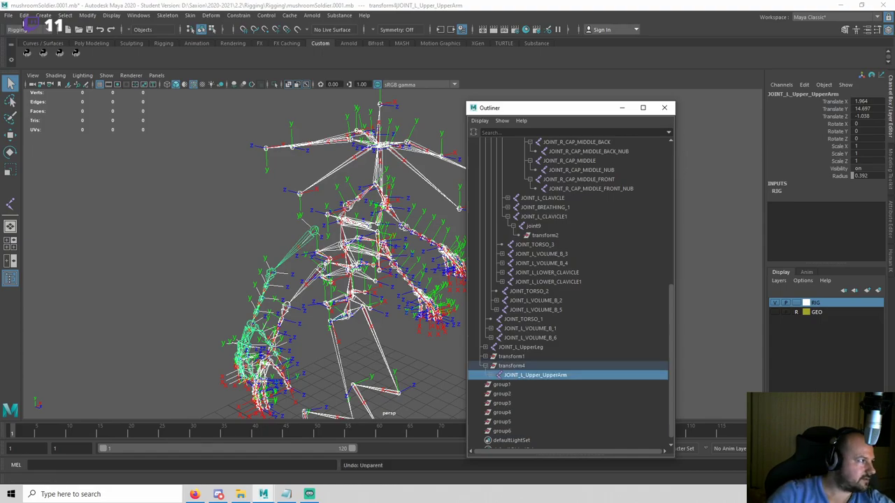
Try to ungroup JOINT_L_Upper_UpperArm inside transform4, and undo the ungroup.
click(25, 15)
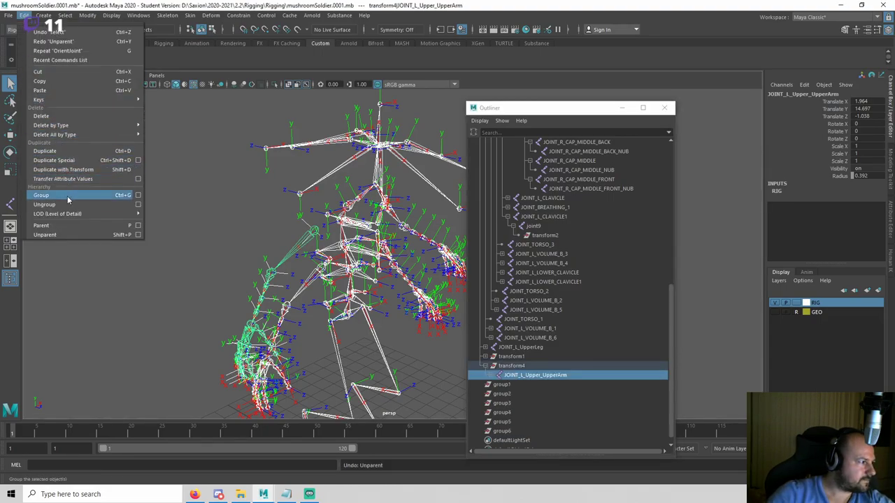
click(67, 204)
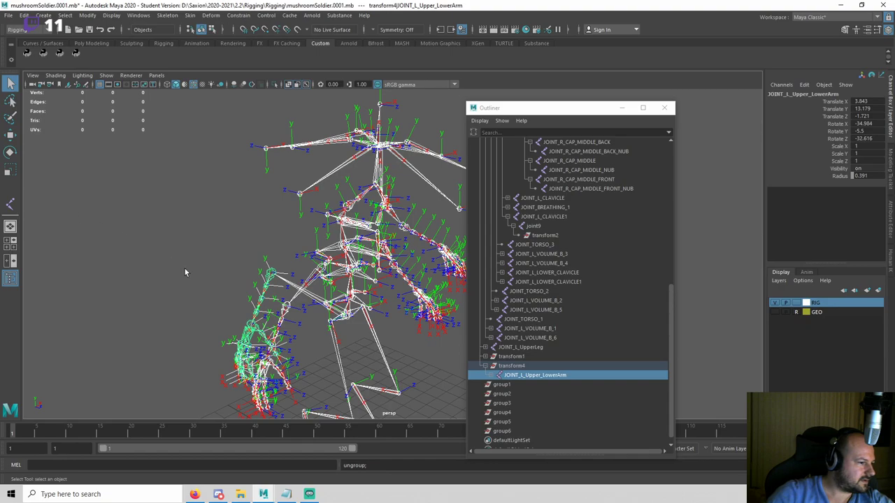
key(ctrl+z)
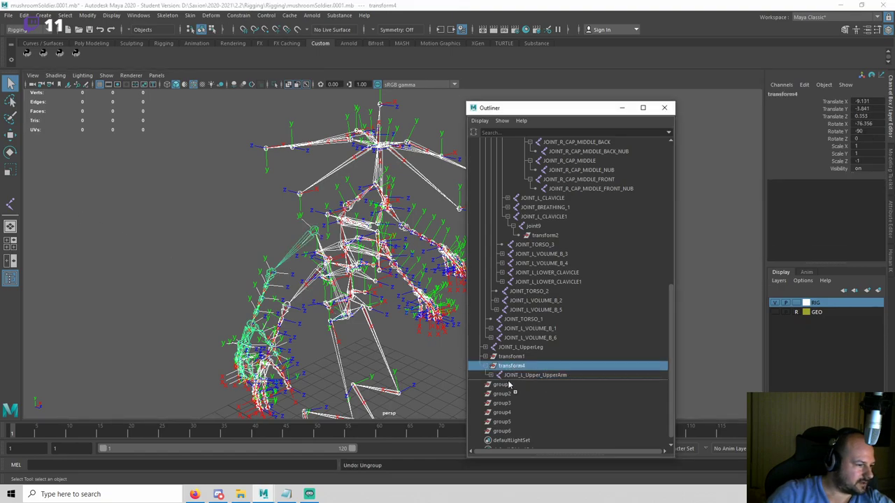
Move transform4 out of JOINT_PELVIS to the scene root, and delete the empty groups group2 through group6.
click(507, 385)
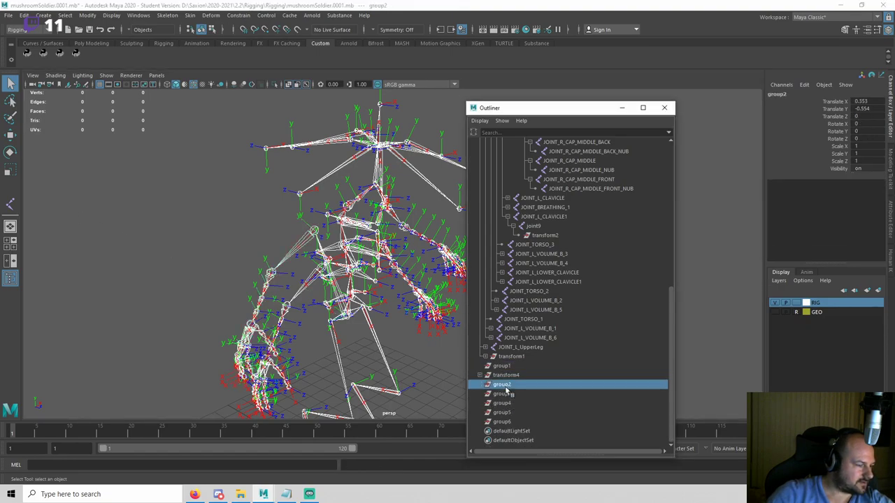
shift+click(511, 422)
key(Delete)
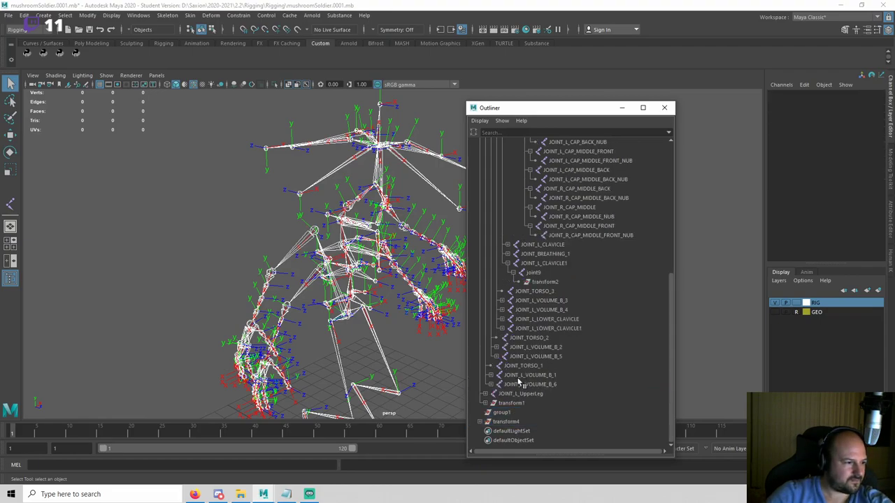
Try to unparent transform4 itself, and unparent JOINT_L_Upper_UpperArm from transform4 to the scene root.
click(511, 422)
alt+drag(299, 281, 236, 262)
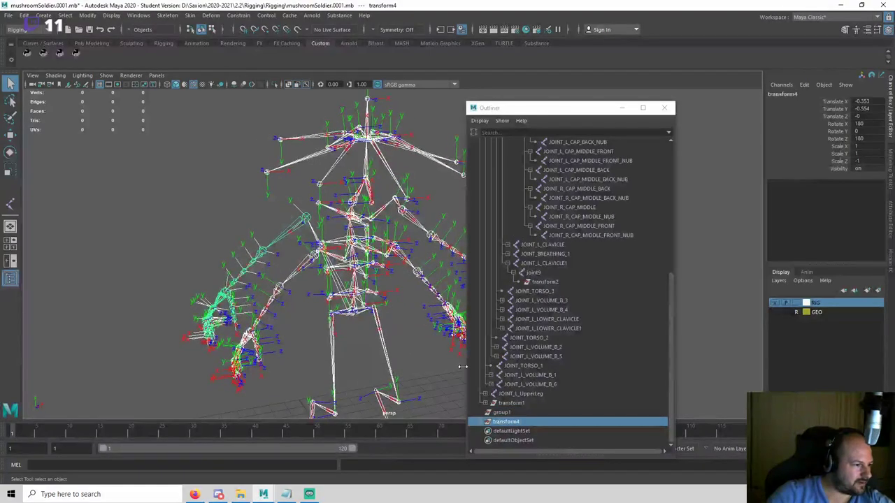
key(shift+p)
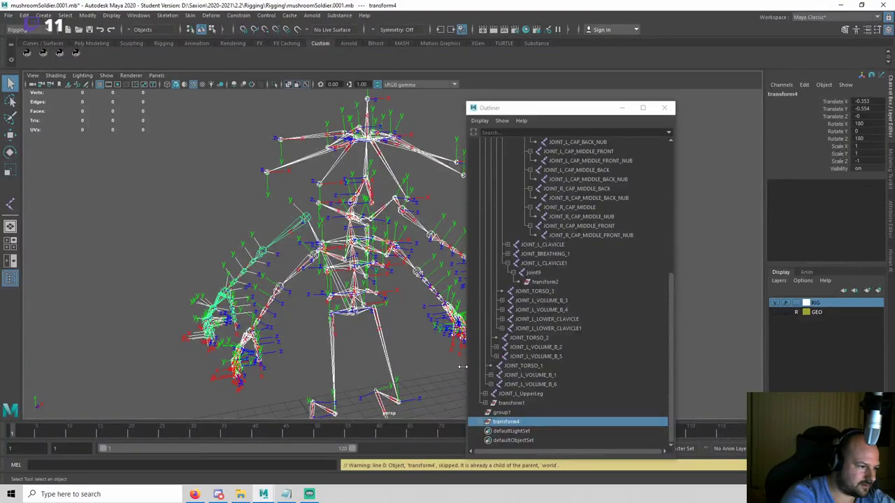
click(482, 422)
click(510, 431)
key(shift+p)
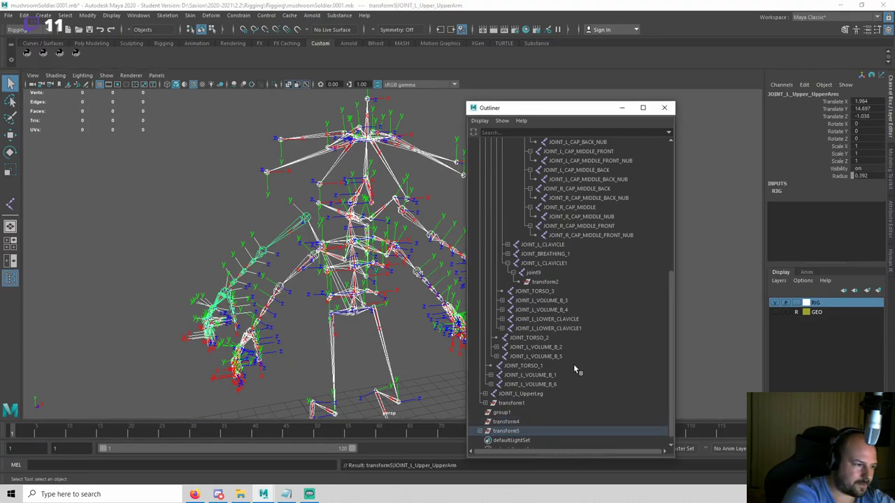
click(479, 430)
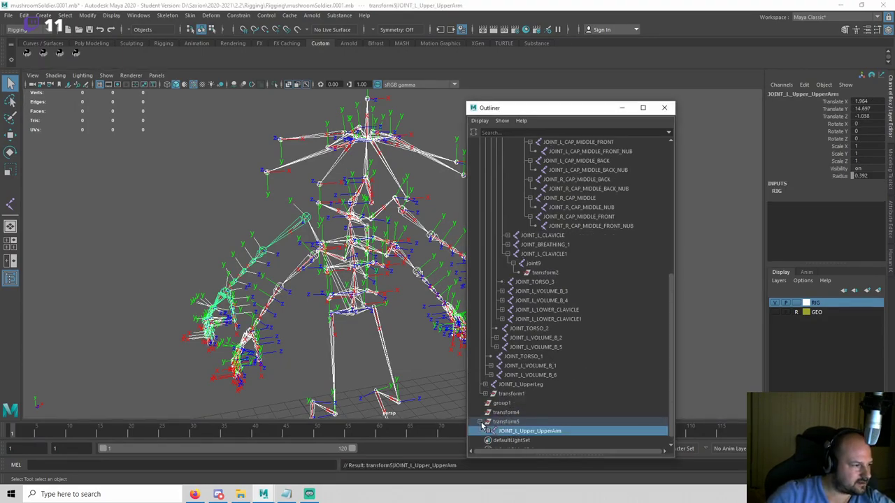
Ungroup transform5 so that JOINT_L_Upper_UpperArm sits directly at the scene root.
alt+drag(317, 317, 278, 294)
scroll(279, 295, up, 3)
click(270, 225)
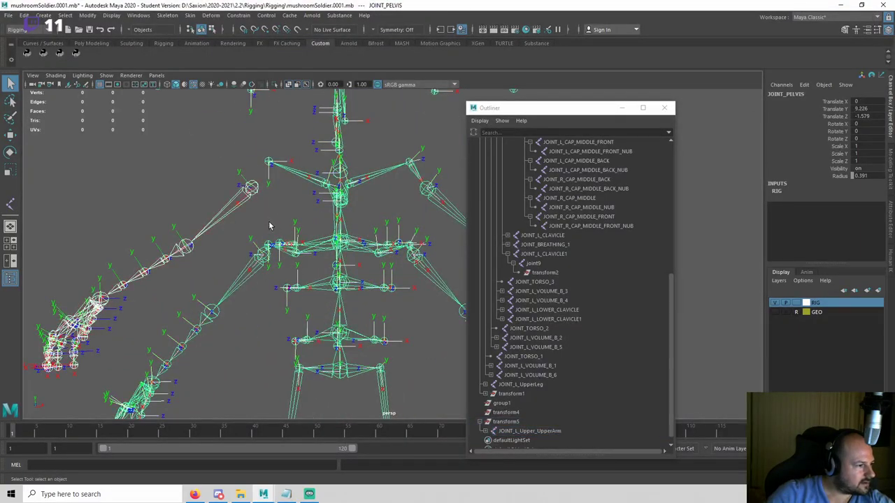
click(250, 187)
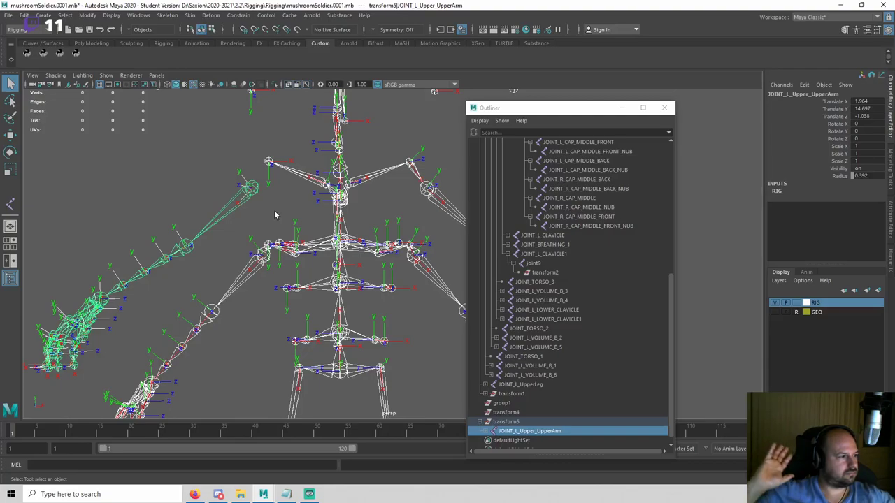
click(538, 422)
click(25, 15)
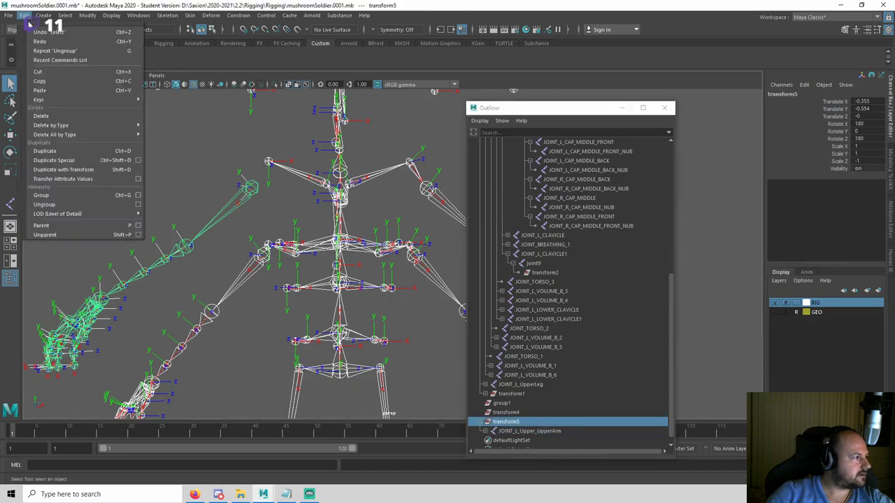
click(69, 204)
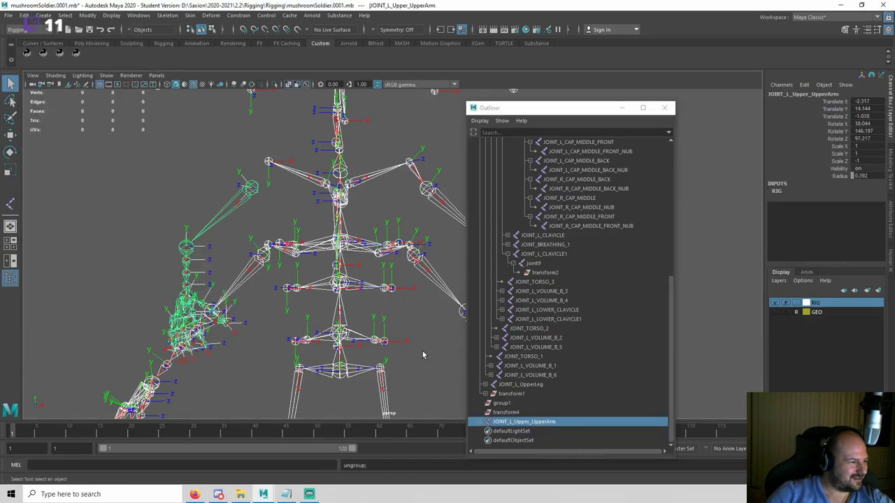
Try to set Rotate X, Y and Z of JOINT_L_Upper_UpperArm to 0.
alt+drag(266, 301, 334, 284)
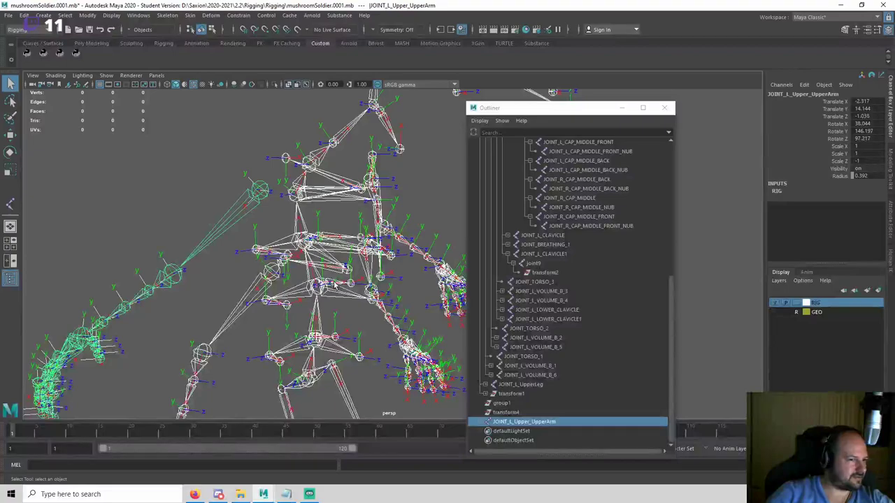
drag(868, 124, 873, 139)
text(0)
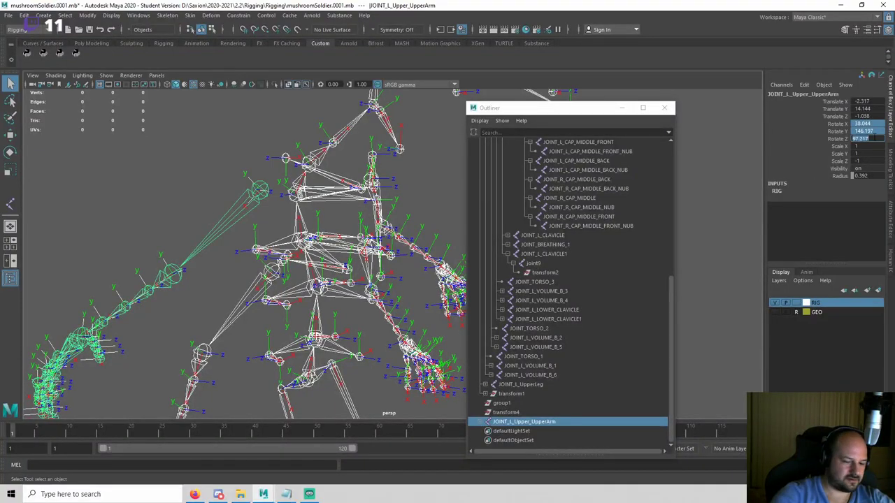
key(Return)
alt+drag(400, 293, 334, 303)
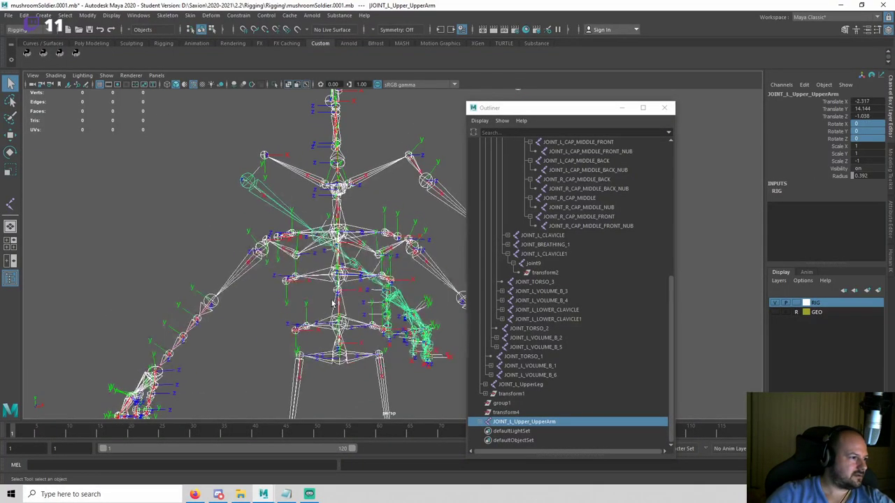
Undo the rotation reset and the preceding ungrouping of the upper arm's transform node.
key(ctrl+z)
key(ctrl+z)
key(ctrl+z)
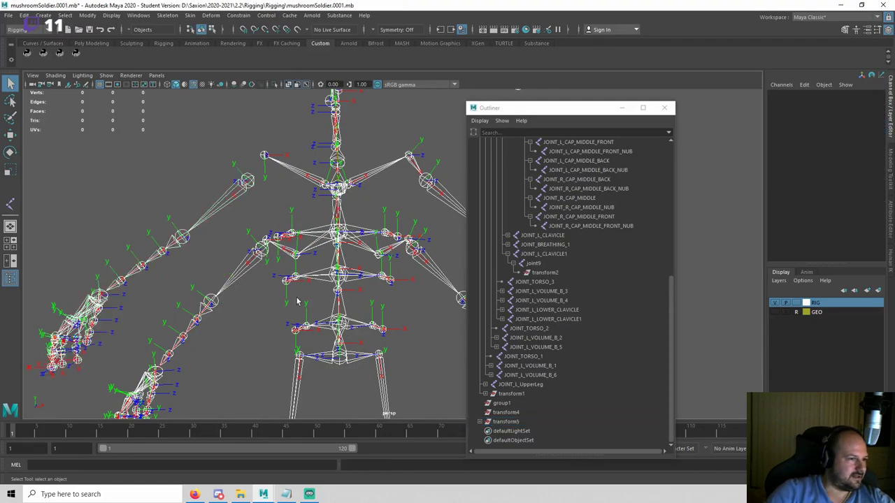
Freeze the transformations of transform5.
click(515, 422)
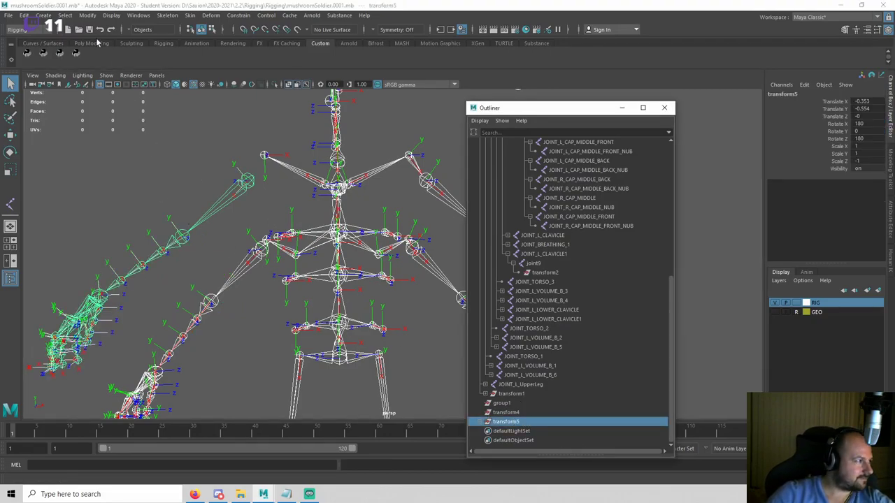
click(88, 15)
click(115, 57)
alt+drag(176, 219, 230, 227)
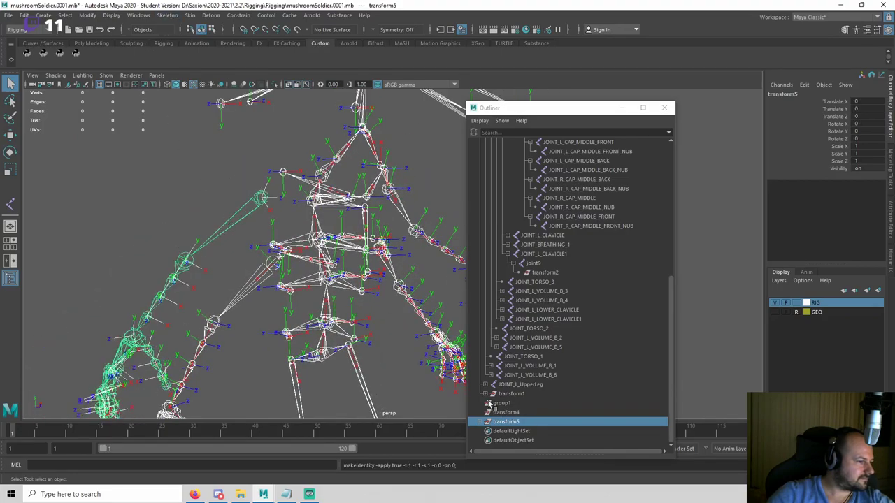
Try to ungroup JOINT_L_Upper_UpperArm inside transform5.
click(479, 422)
click(529, 431)
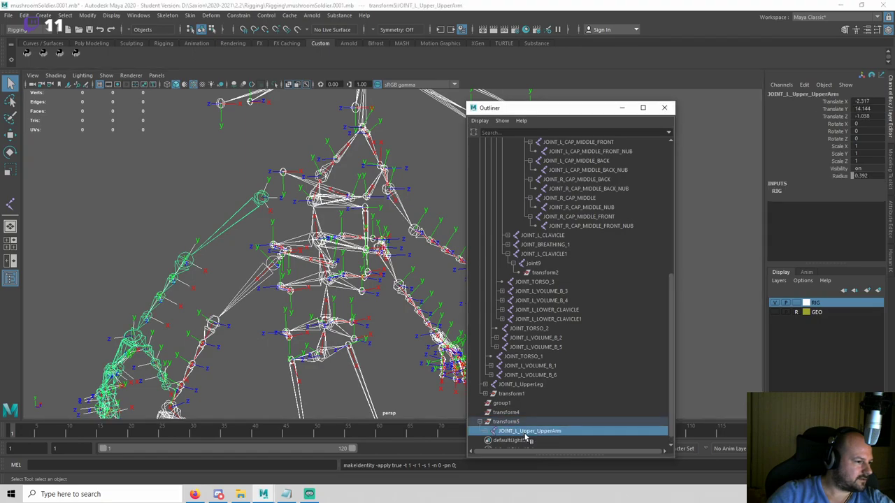
click(25, 15)
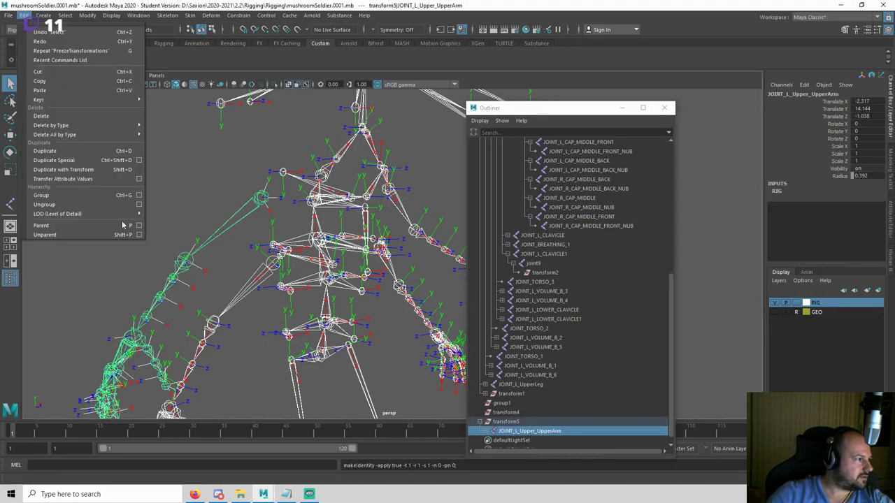
click(83, 201)
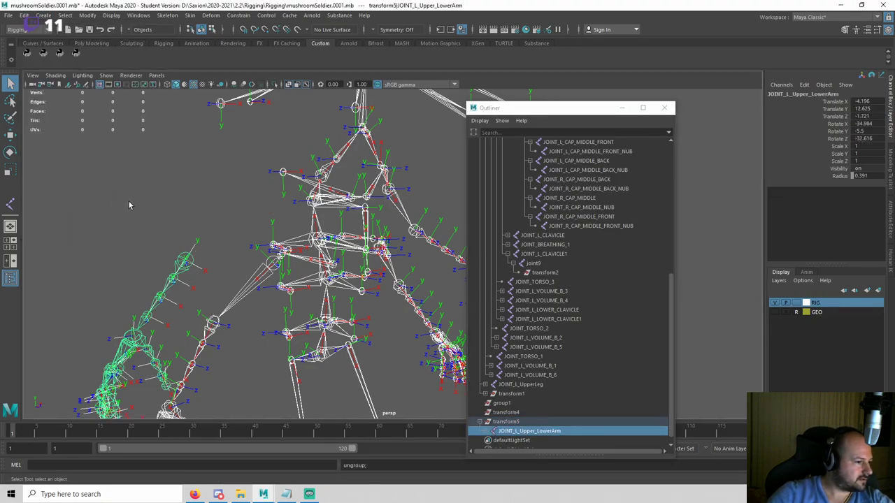
key(ctrl+z)
Ungroup transform5 to free the upper arm joint chain, and clear the selection.
click(521, 422)
click(25, 15)
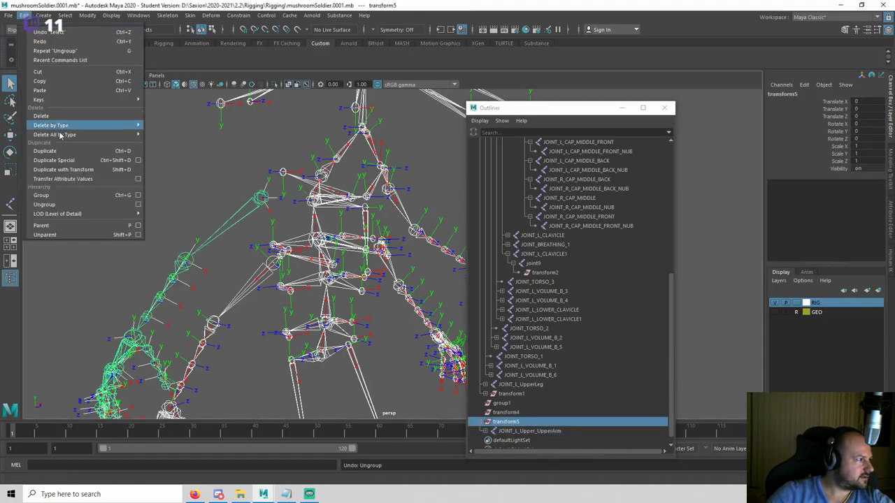
click(77, 204)
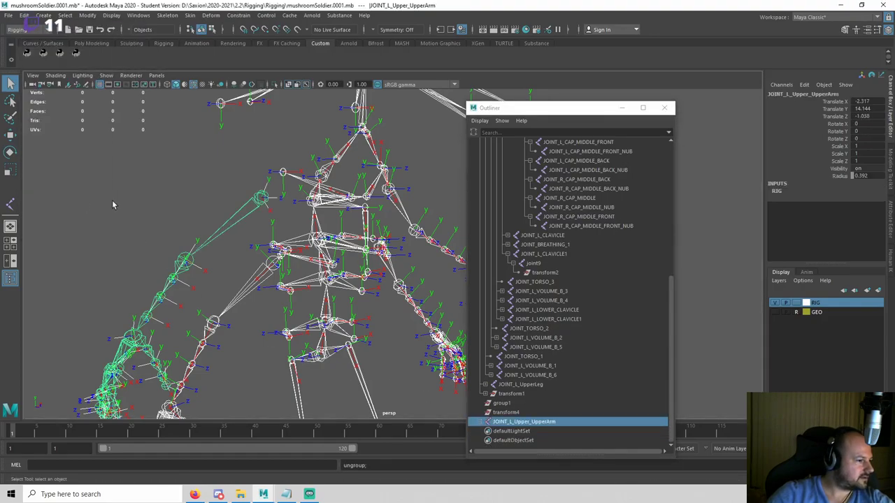
click(130, 207)
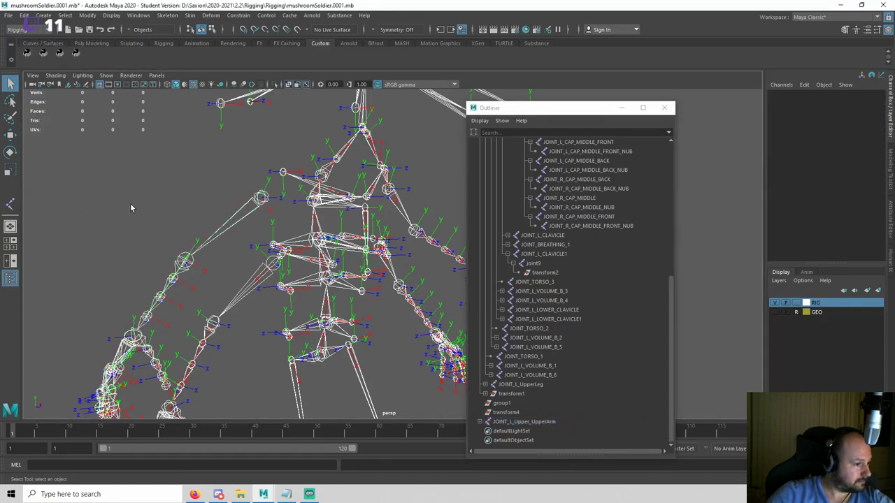
Parent JOINT_L_Upper_UpperArm to the clavicle end joint, joint9.
click(263, 199)
shift+click(252, 159)
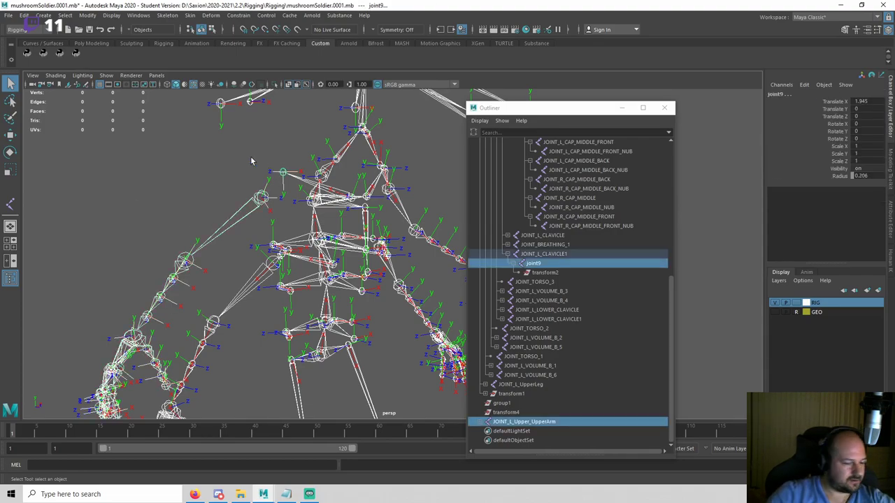
key(p)
click(302, 213)
alt+drag(302, 213, 274, 194)
Delete the empty transform2 node under joint9.
click(280, 167)
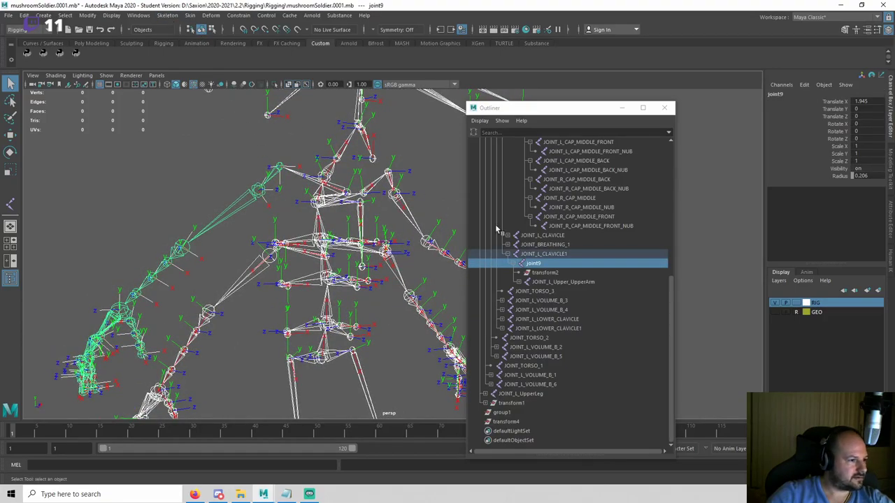
click(556, 272)
key(Delete)
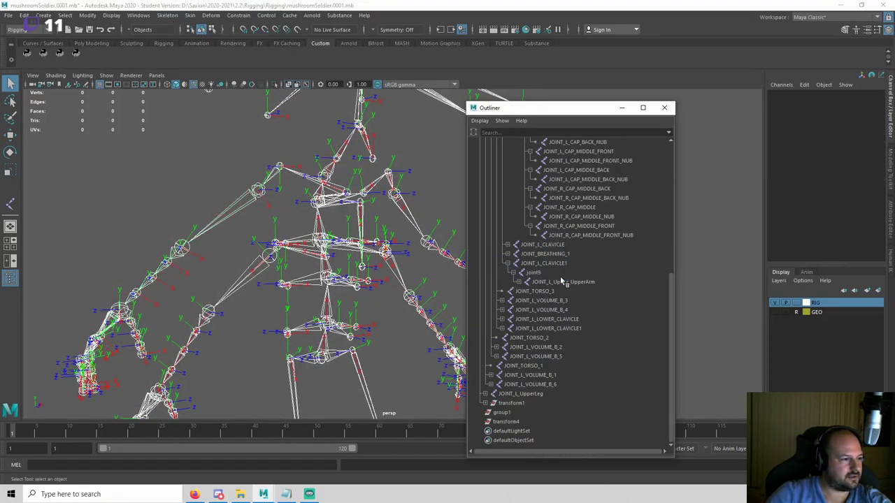
Apply Orient Joint to joint9 and its arm chain, and save the scene.
click(540, 275)
click(189, 15)
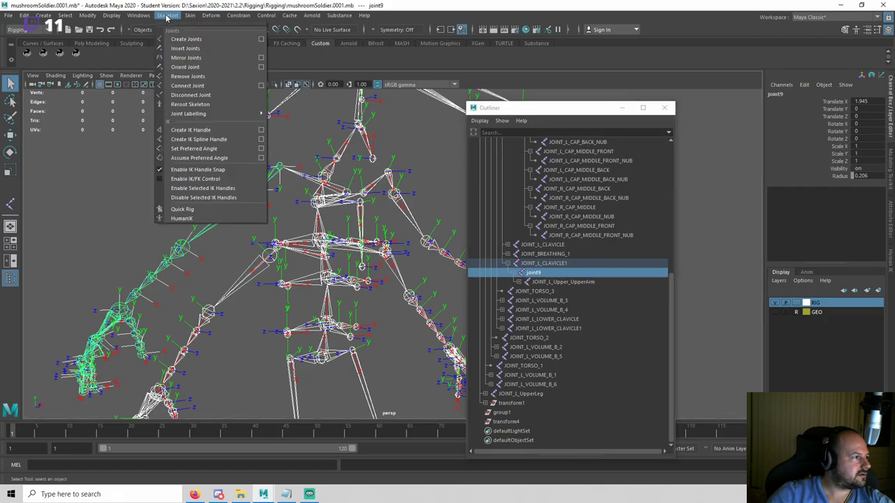
click(189, 70)
alt+drag(196, 133, 225, 210)
click(255, 276)
key(ctrl+s)
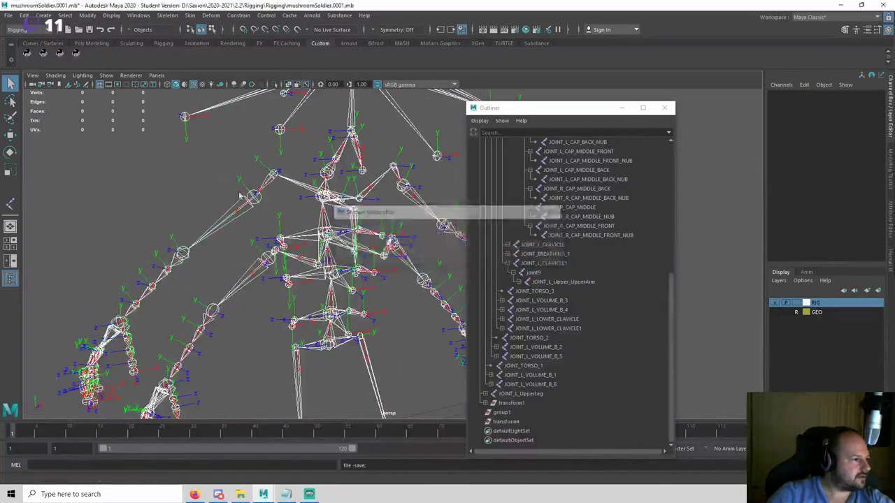
Delete the leftover group1 and transform4 nodes from the scene hierarchy.
scroll(263, 259, down, 1)
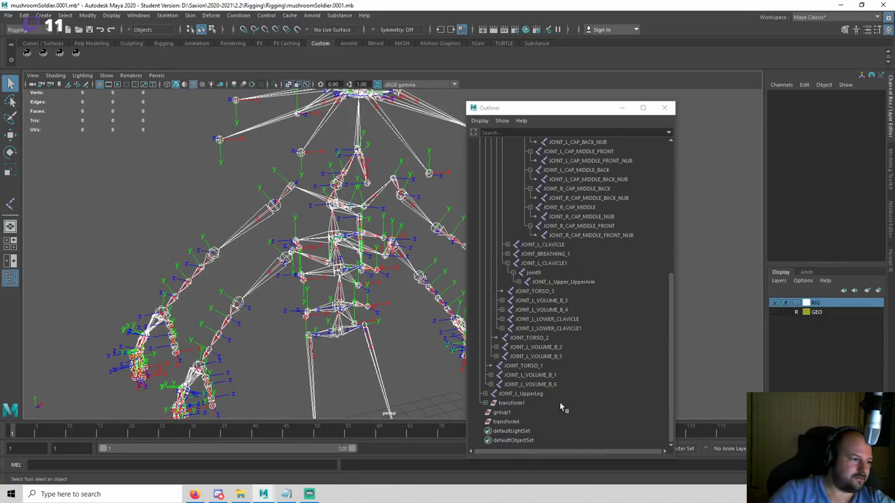
click(520, 414)
shift+click(528, 420)
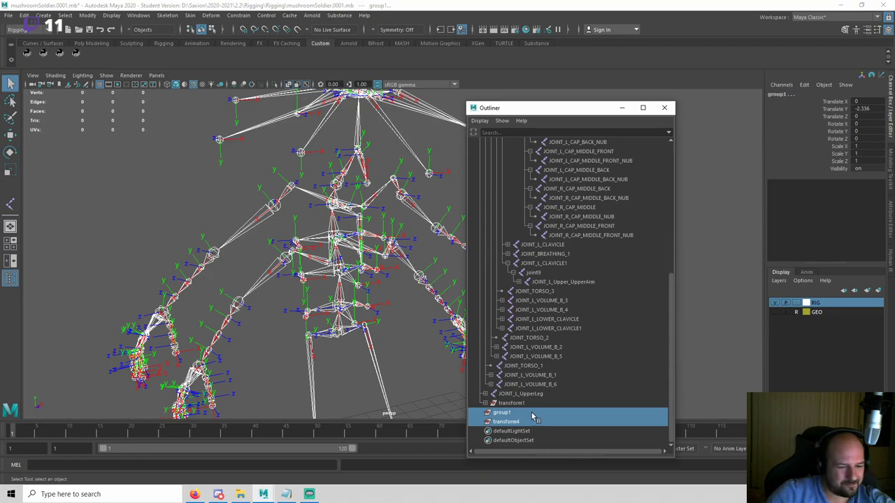
key(Delete)
Expand transform1 and examine its right leg joints and the overall skeleton.
click(523, 422)
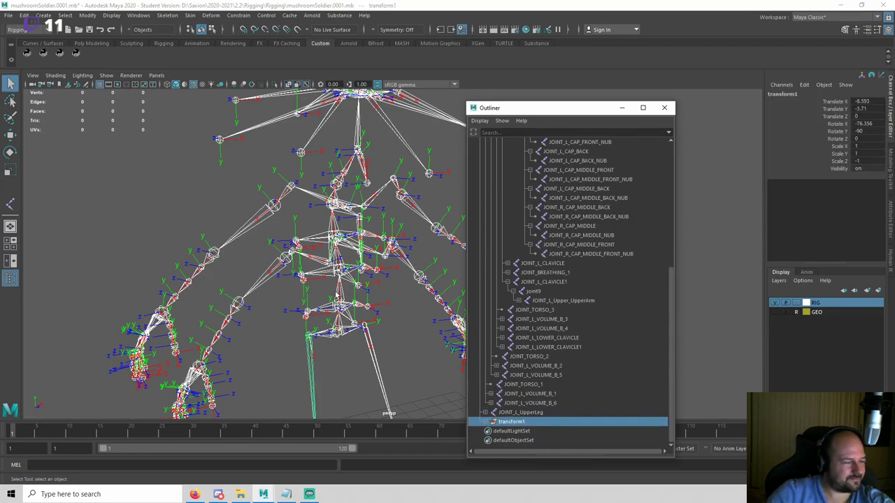
click(488, 422)
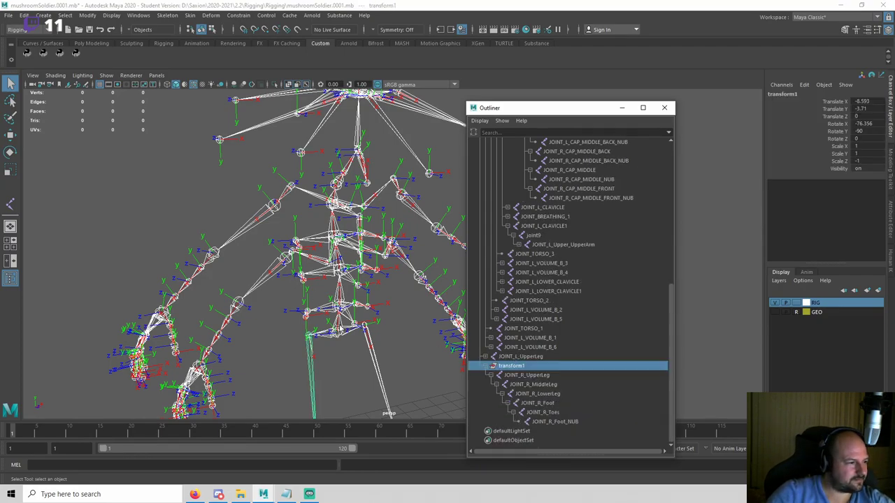
key(f)
click(379, 300)
alt+middle_drag(379, 293, 286, 317)
mouse_move(318, 308)
alt+mouse_down()
mouse_move(291, 306)
mouse_move(313, 306)
alt+mouse_up()
alt+right_drag(313, 307, 343, 305)
alt+drag(302, 289, 361, 325)
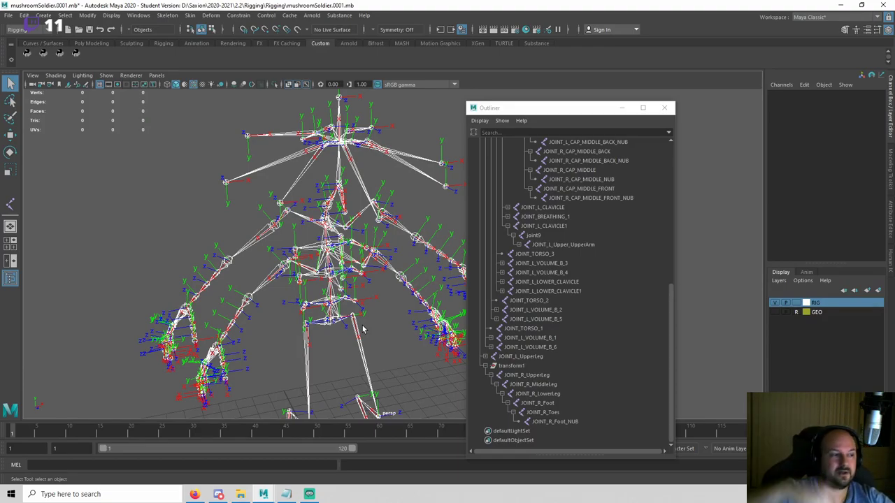
Save the scene and inspect the orientation of the repaired upper arm joint.
key(ctrl+s)
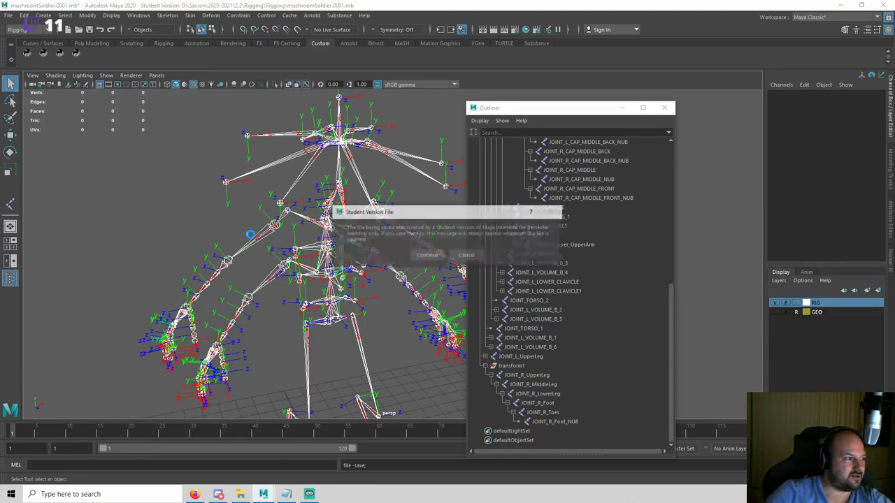
scroll(250, 235, up, 5)
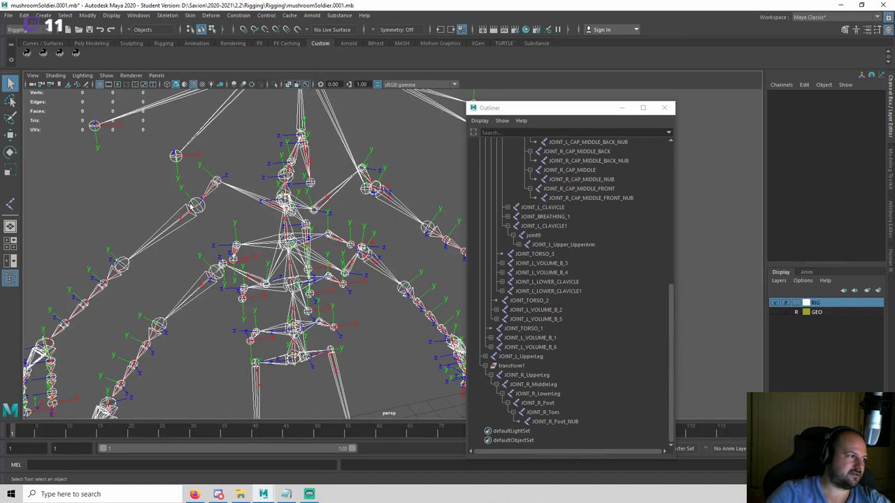
click(196, 208)
alt+drag(206, 225, 252, 220)
click(206, 229)
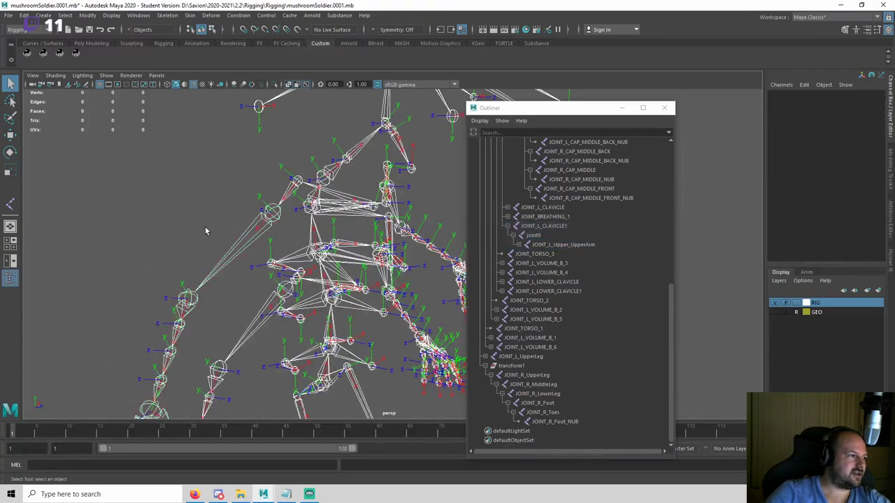
alt+drag(209, 230, 356, 273)
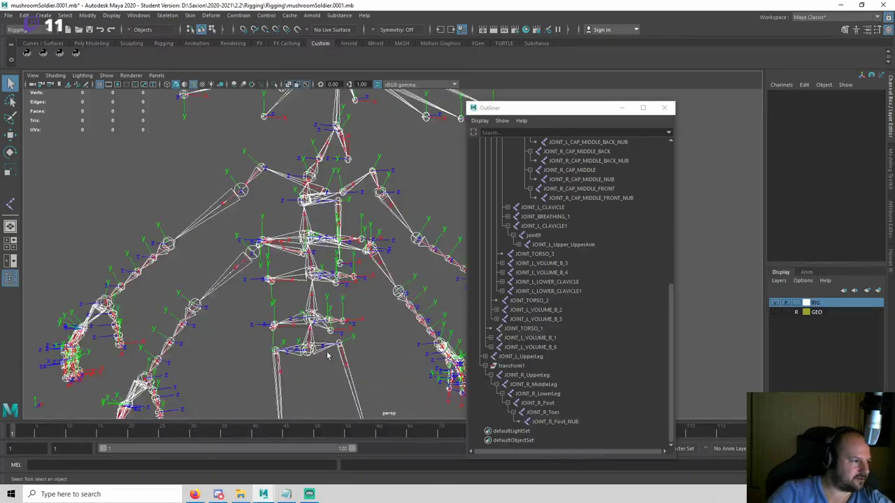
Try to apply Orient Joint to the whole skeleton from JOINT_PELVIS.
click(308, 353)
click(166, 15)
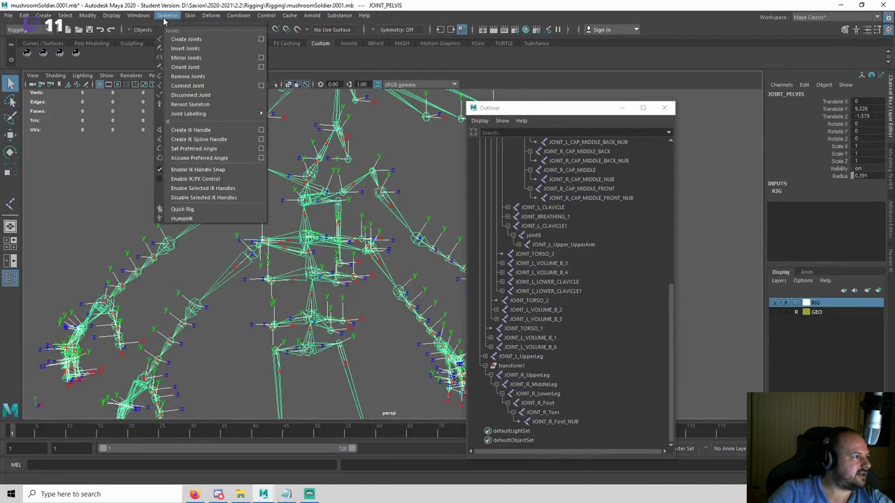
click(195, 68)
drag(452, 471, 619, 474)
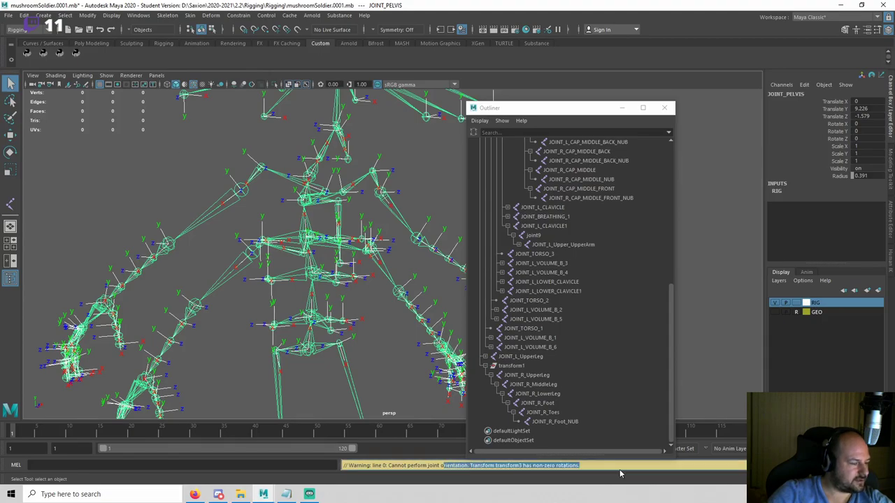
Examine the joint hierarchy for transform nodes, comparing the JOINT_L_UpperLeg chain with JOINT_R_UpperLeg under transform1.
click(517, 366)
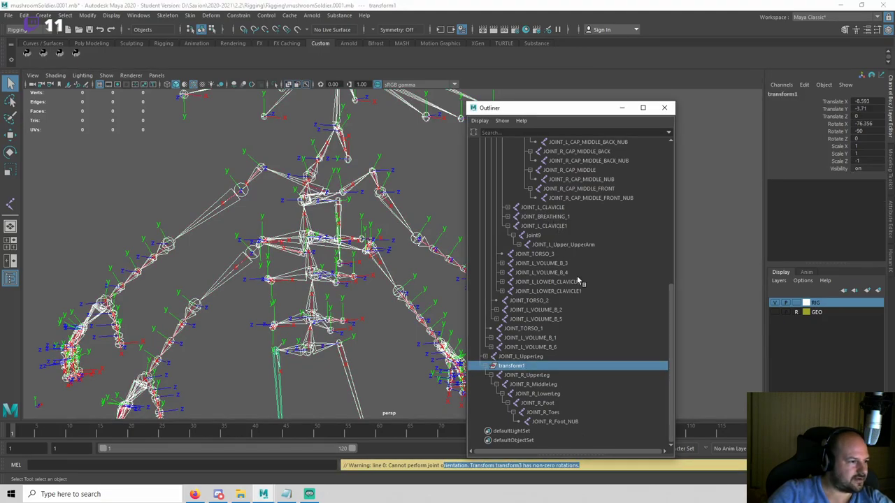
scroll(578, 278, up, 10)
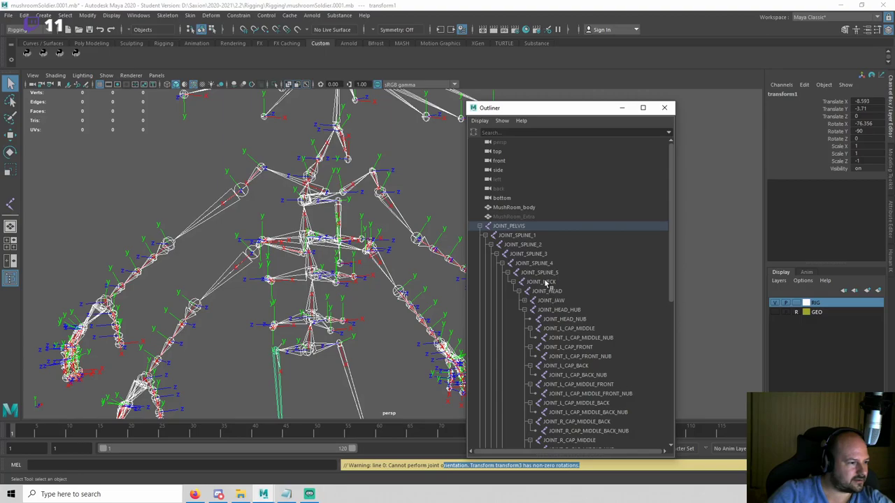
scroll(541, 277, down, 8)
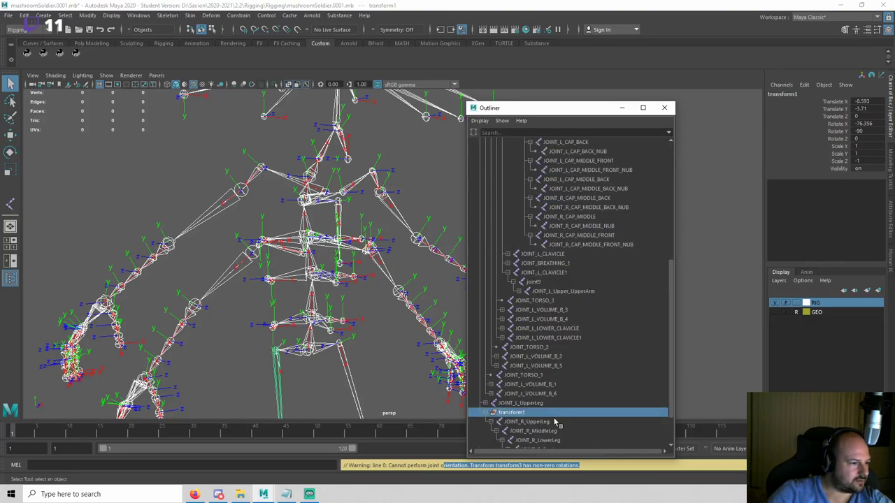
scroll(536, 403, down, 2)
click(338, 356)
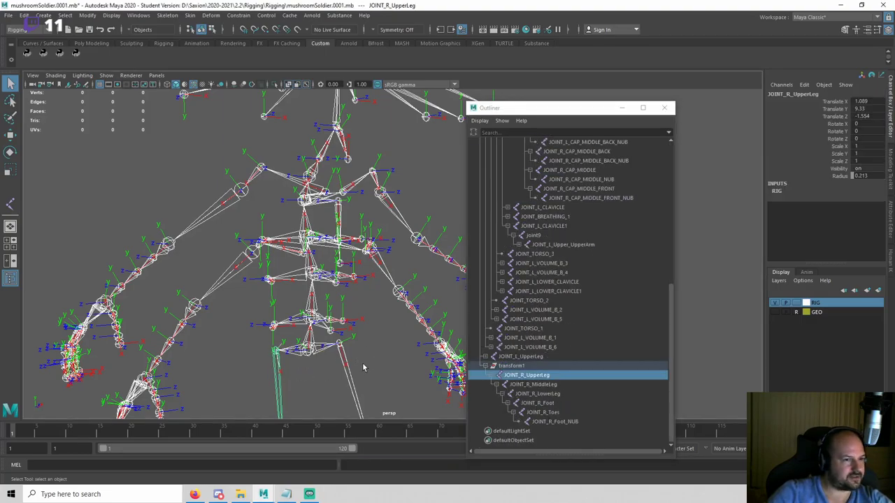
alt+drag(338, 356, 334, 250)
click(320, 248)
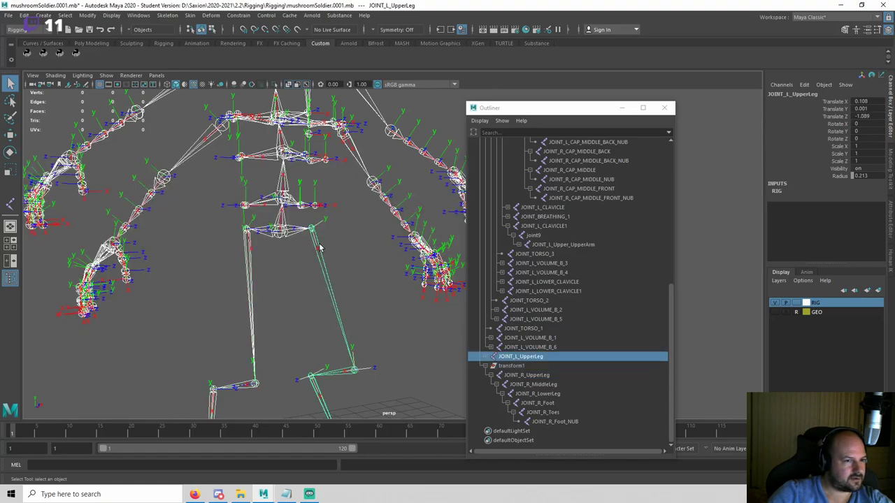
click(493, 356)
click(511, 413)
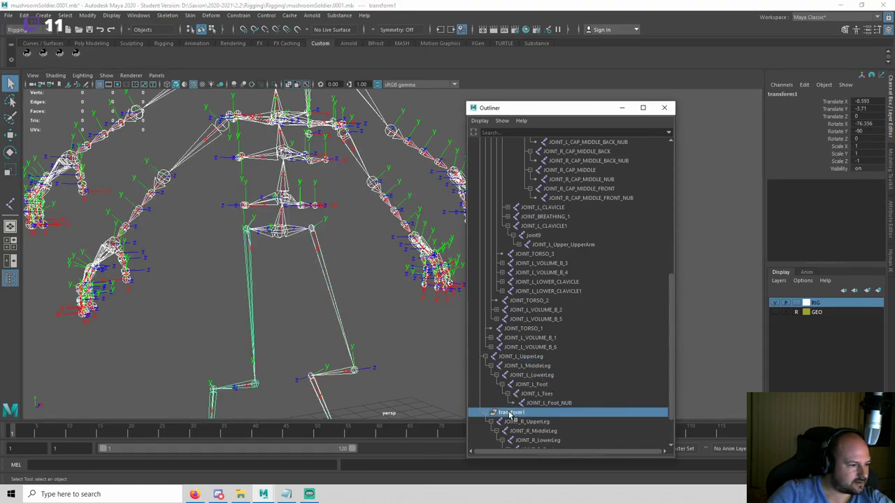
click(527, 422)
scroll(549, 404, down, 2)
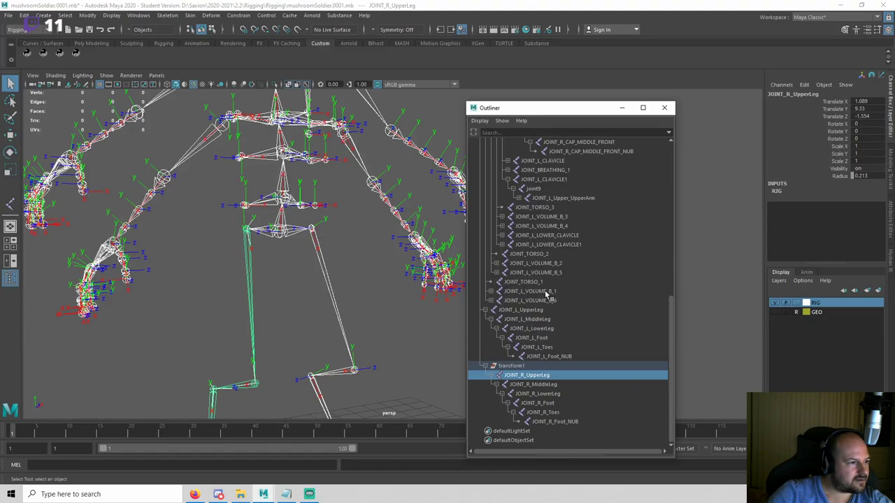
Expand the whole JOINT_PELVIS hierarchy, look through it for stray transform nodes, and select and frame transform3 under joint12.
scroll(546, 294, up, 10)
click(480, 207)
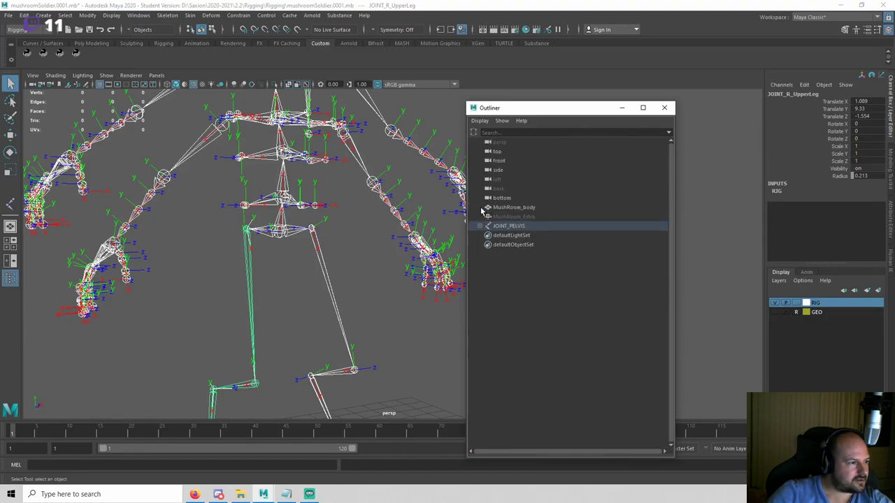
shift+click(480, 231)
scroll(564, 288, down, 9)
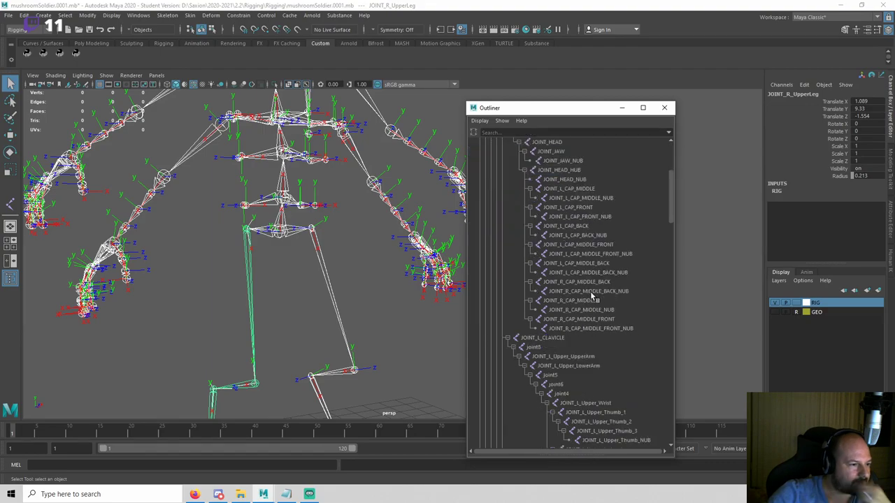
scroll(591, 297, down, 6)
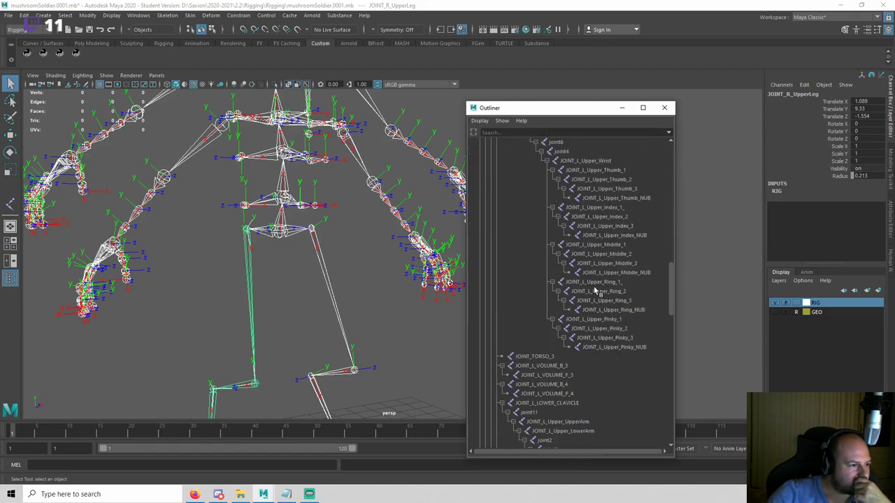
scroll(594, 286, down, 8)
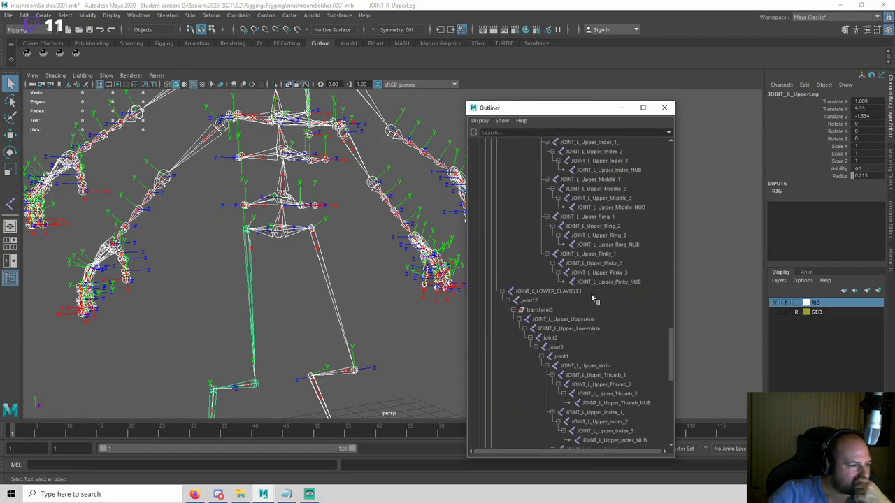
click(558, 310)
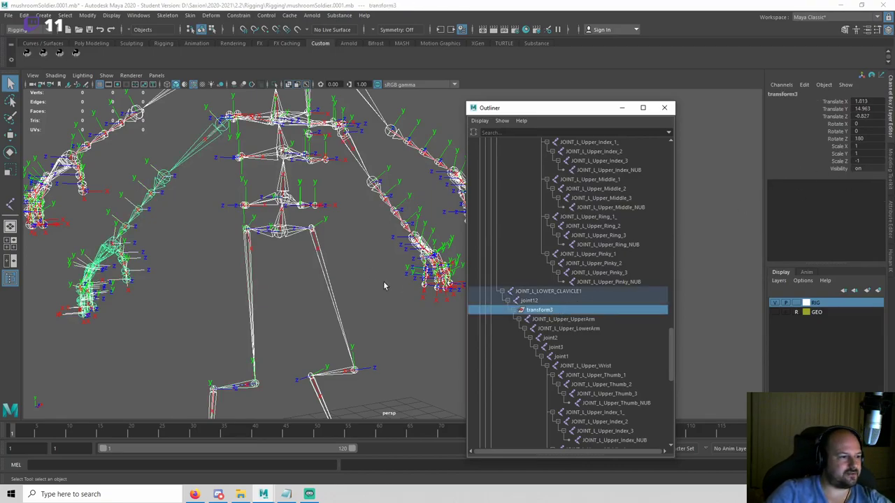
key(f)
alt+middle_drag(390, 264, 217, 311)
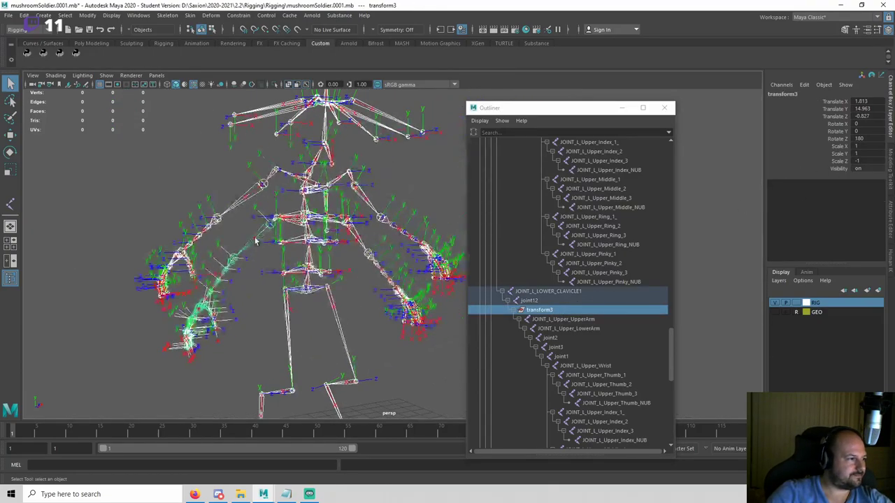
Save the scene, collapse the arm and leg branches, and move transform3 out of joint12 to directly under JOINT_PELVIS.
key(ctrl+s)
click(520, 318)
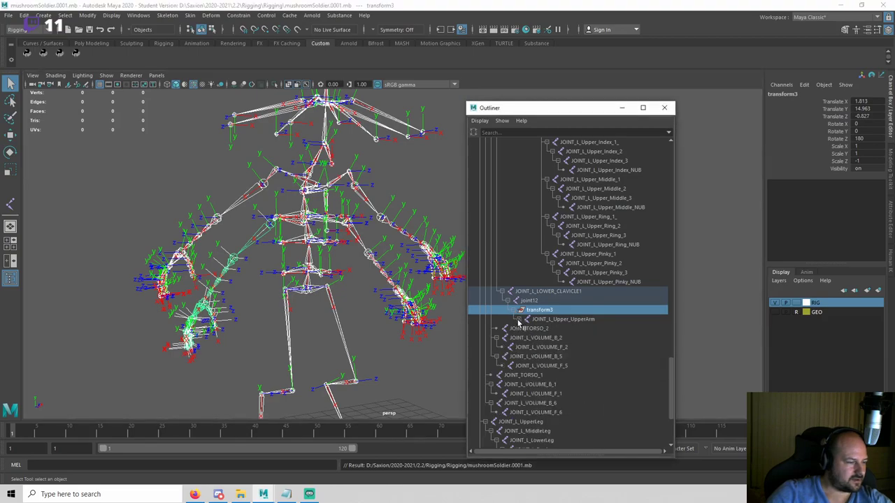
click(501, 338)
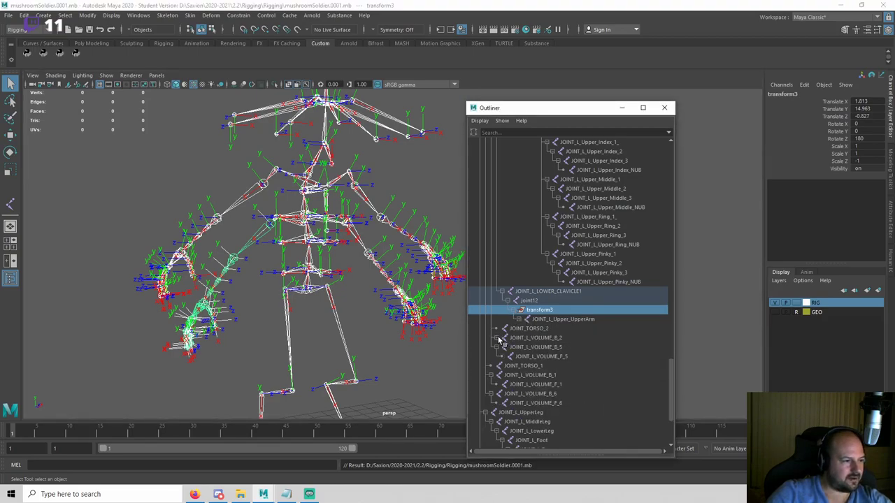
click(485, 413)
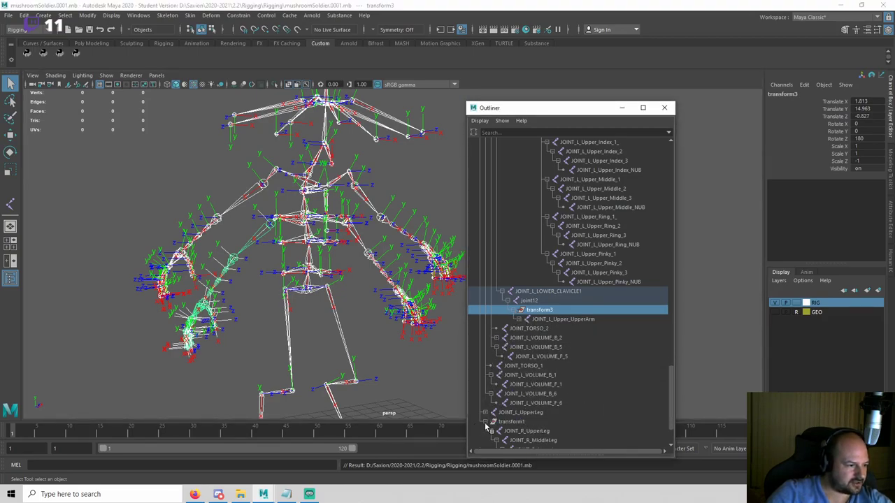
click(488, 423)
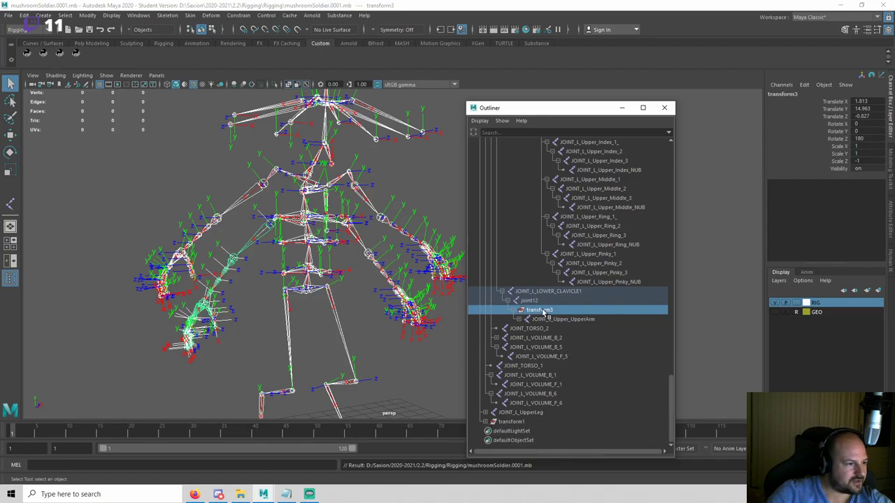
middle_drag(495, 428, 494, 427)
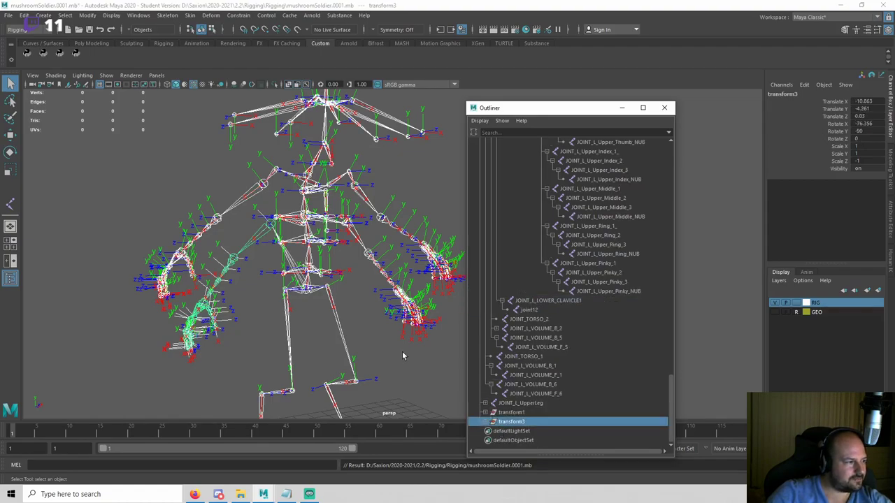
Unparent the JOINT_L_Upper_UpperArm chain from transform3 to the top level of the scene.
alt+drag(300, 304, 280, 319)
click(273, 318)
alt+right_drag(286, 328, 297, 241)
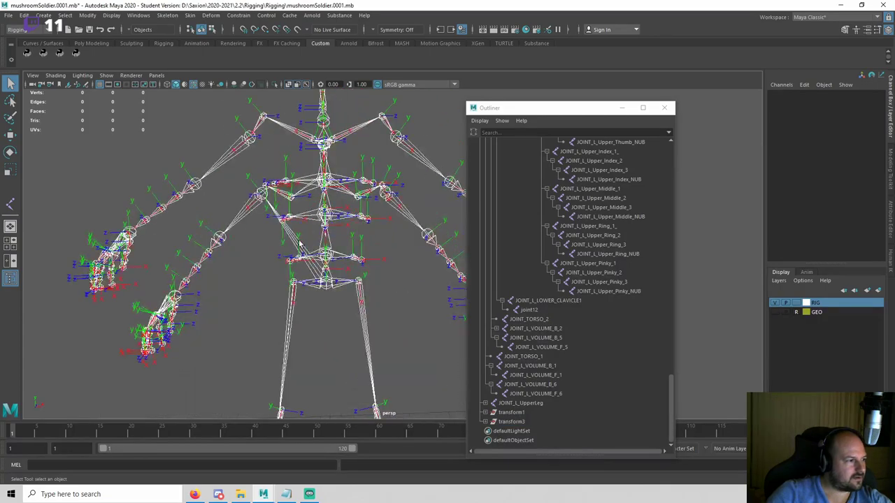
click(297, 239)
click(511, 421)
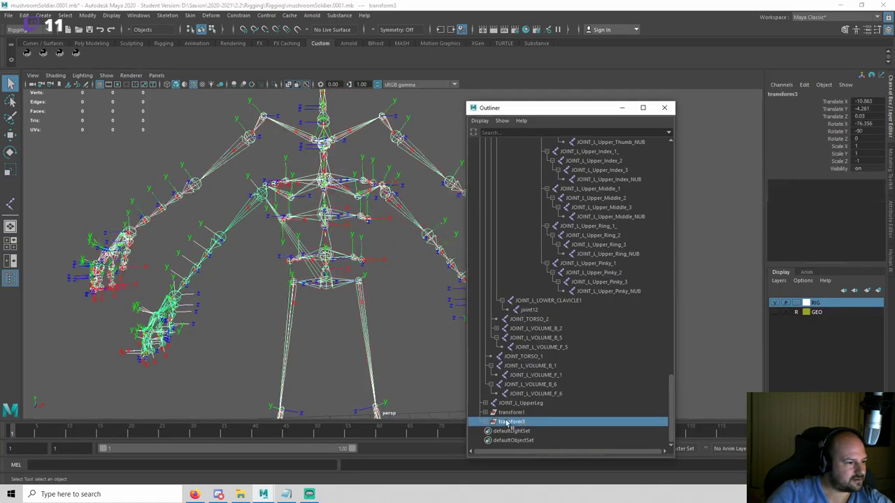
click(484, 422)
click(535, 431)
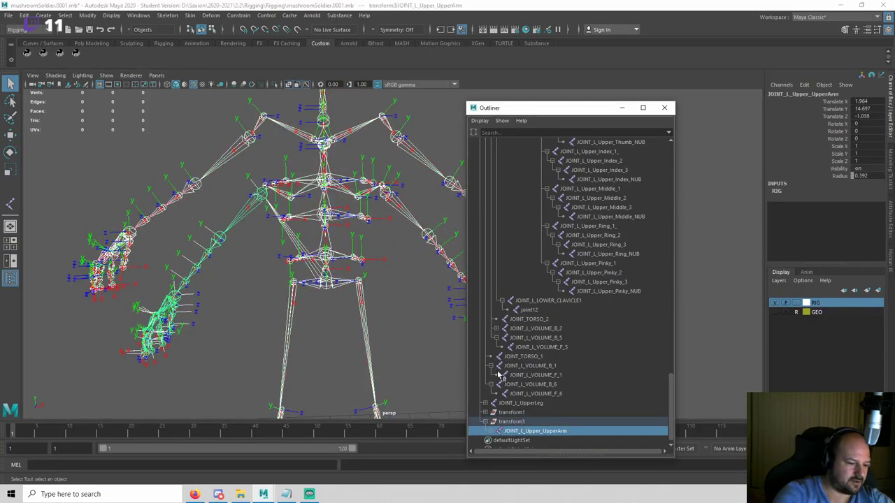
key(shift+p)
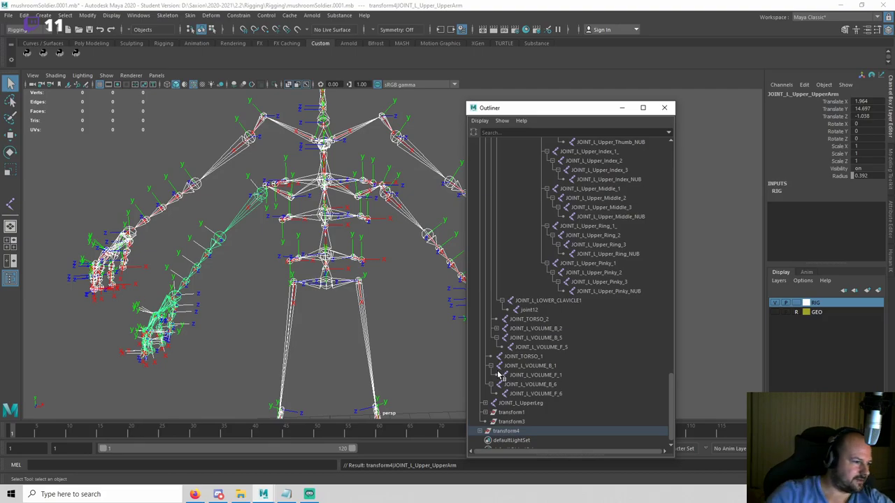
Try to ungroup transform4 above the mirrored JOINT_L_Upper_UpperArm chain without freezing it, and undo the attempt.
click(244, 309)
alt+drag(273, 248, 329, 251)
click(525, 431)
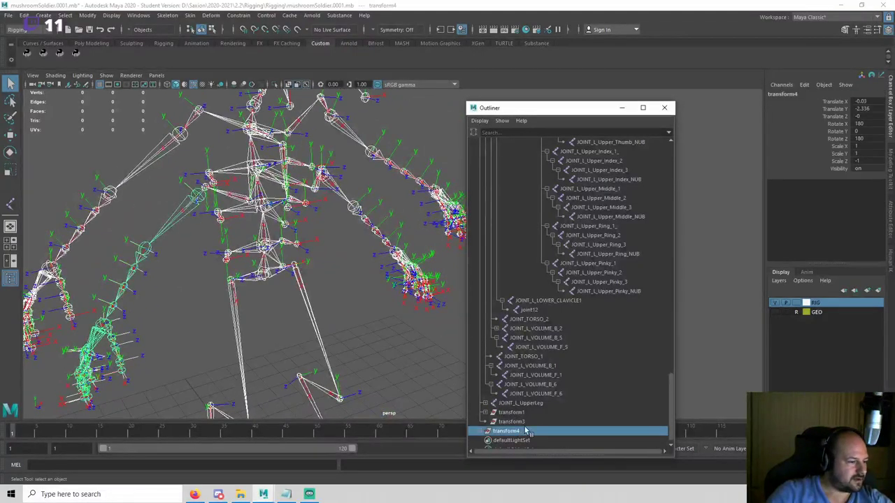
click(484, 431)
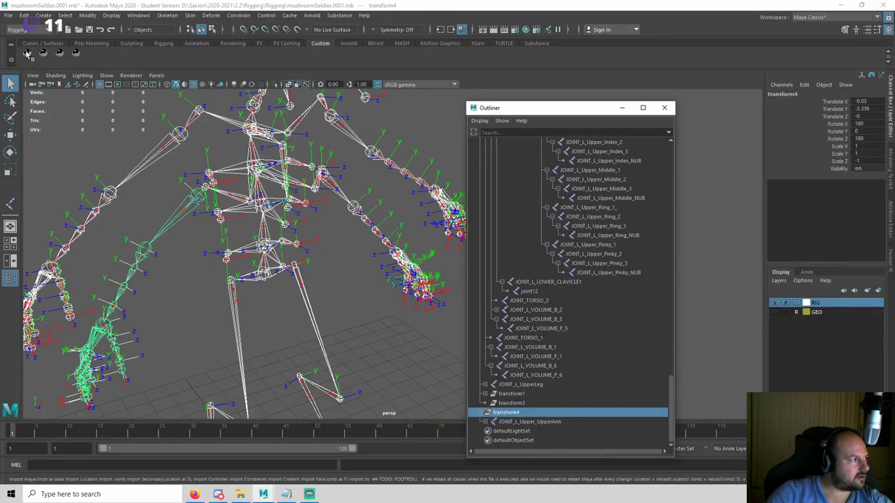
click(24, 14)
click(72, 205)
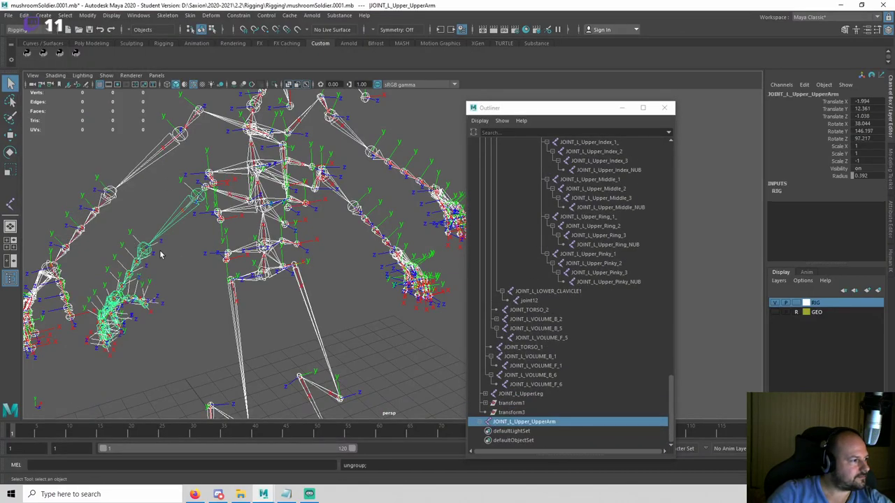
key(ctrl+z)
Freeze the transformations of transform4 and ungroup it to release the JOINT_L_Upper_UpperArm chain.
click(87, 14)
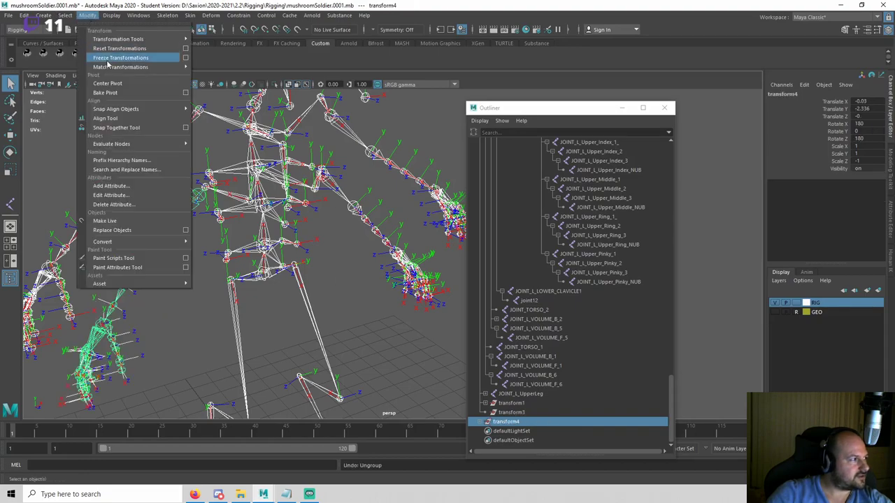
click(105, 58)
click(25, 14)
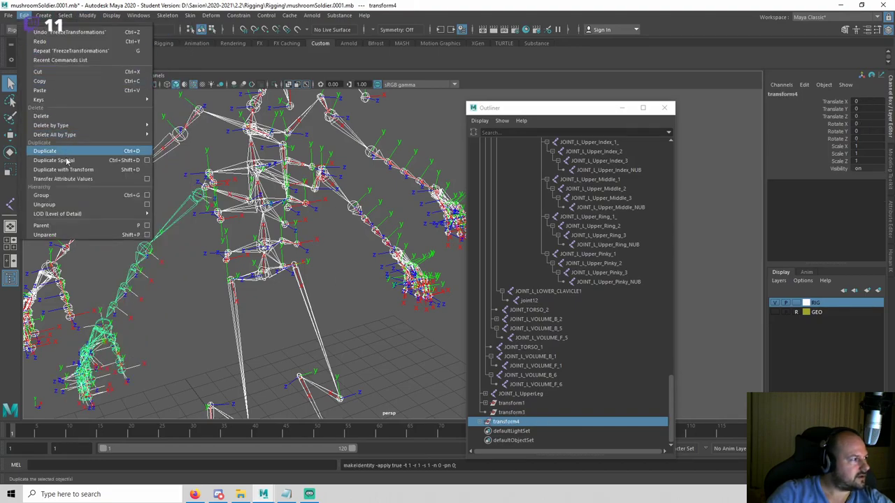
click(68, 204)
Parent the released JOINT_L_Upper_UpperArm chain to joint12 at the end of JOINT_L_LOWER_CLAVICLE1 and save the scene.
alt+drag(127, 204, 208, 174)
click(187, 189)
alt+middle_drag(207, 174, 261, 228)
alt+right_drag(261, 227, 291, 204)
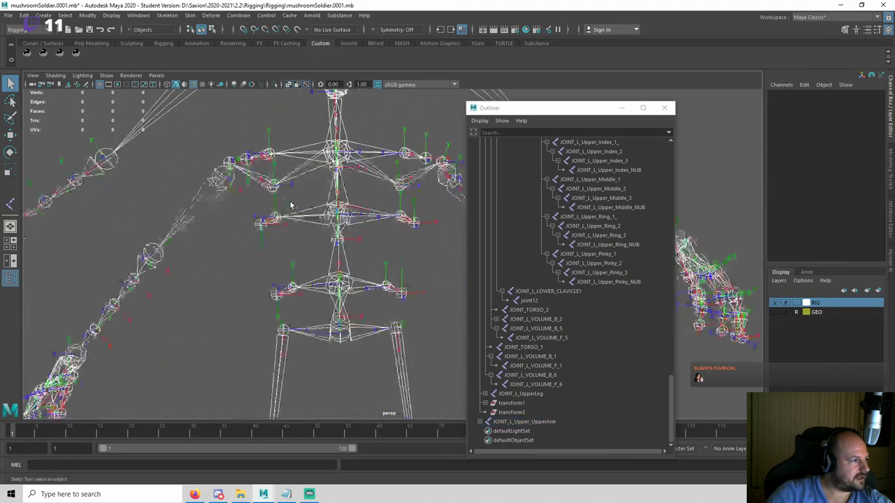
click(219, 177)
alt+drag(225, 161, 196, 164)
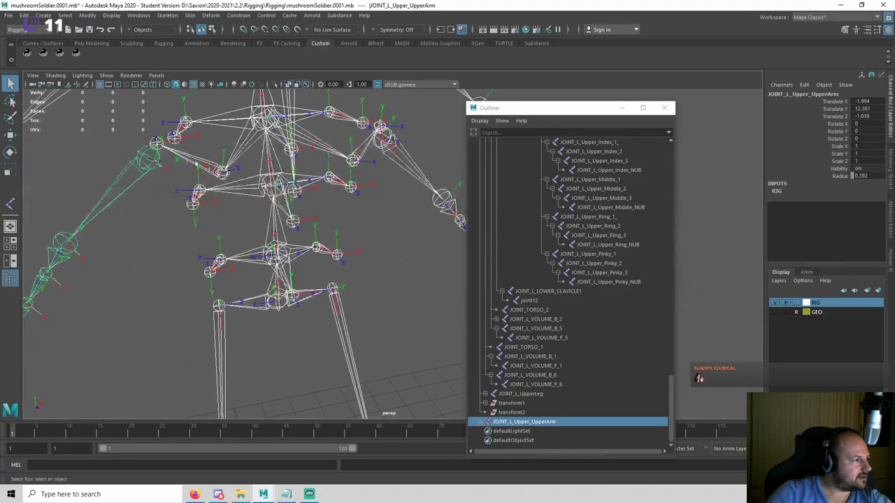
click(157, 143)
alt+drag(157, 143, 245, 233)
key(p)
click(171, 162)
key(ctrl+s)
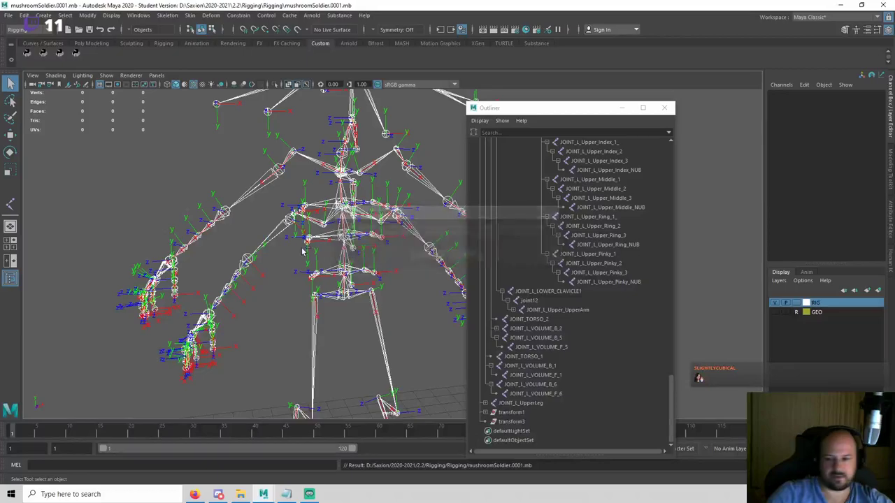
Try to apply Orient Joint to the whole skeleton starting from JOINT_PELVIS.
alt+drag(308, 255, 297, 287)
click(302, 307)
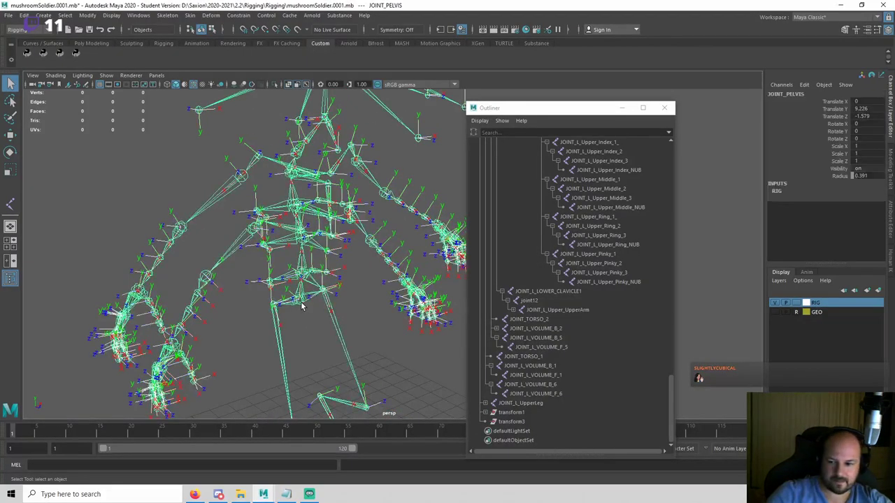
click(168, 15)
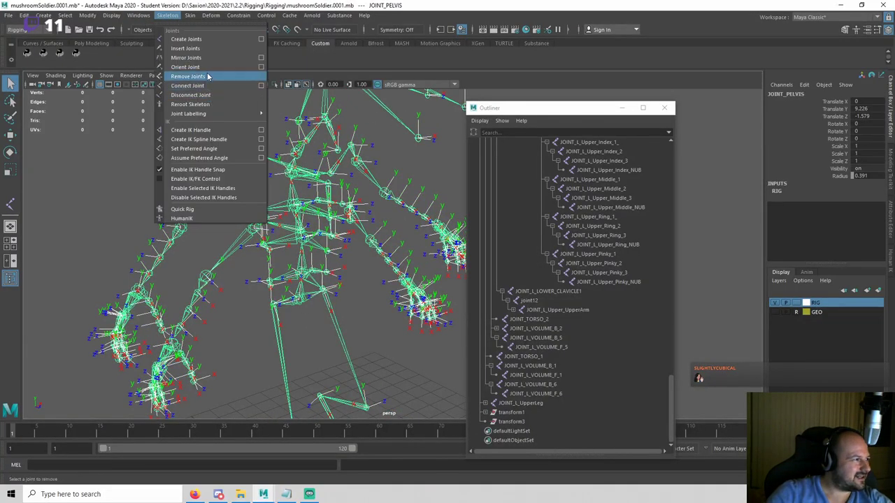
click(200, 66)
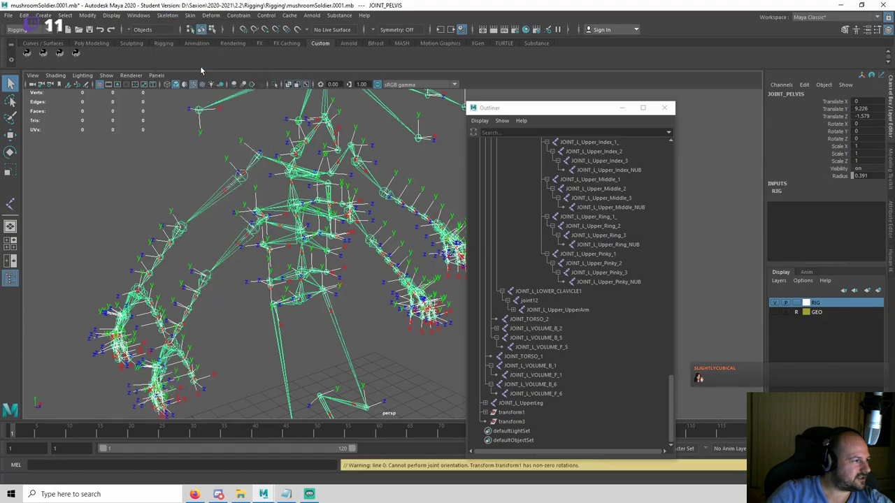
click(146, 154)
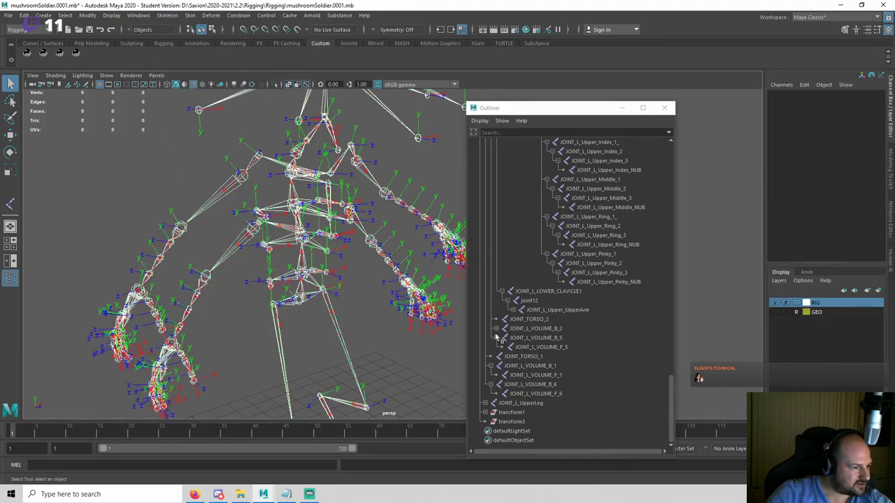
Delete the leftover transform3 node under JOINT_PELVIS.
click(528, 415)
click(512, 422)
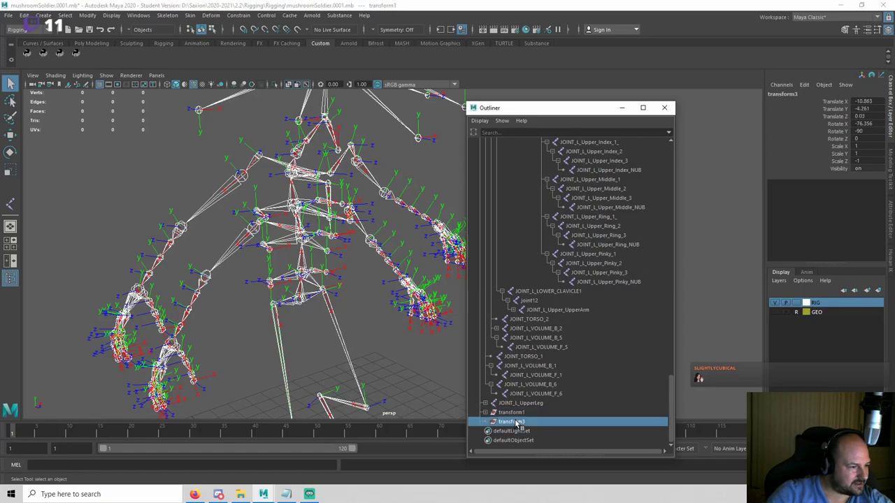
key(Delete)
Inspect the JOINT_R_UpperLeg chain inside transform1, try to ungroup transform1, and undo the attempt.
click(492, 422)
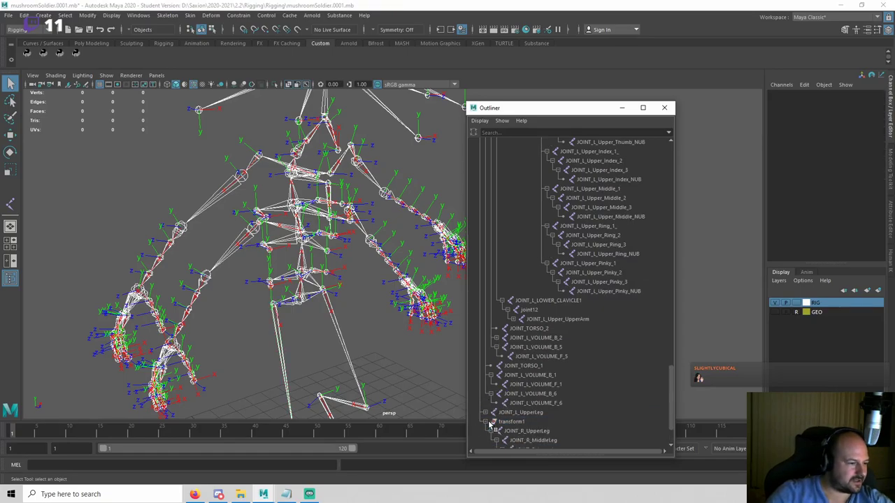
scroll(570, 414, down, 3)
alt+drag(350, 307, 389, 348)
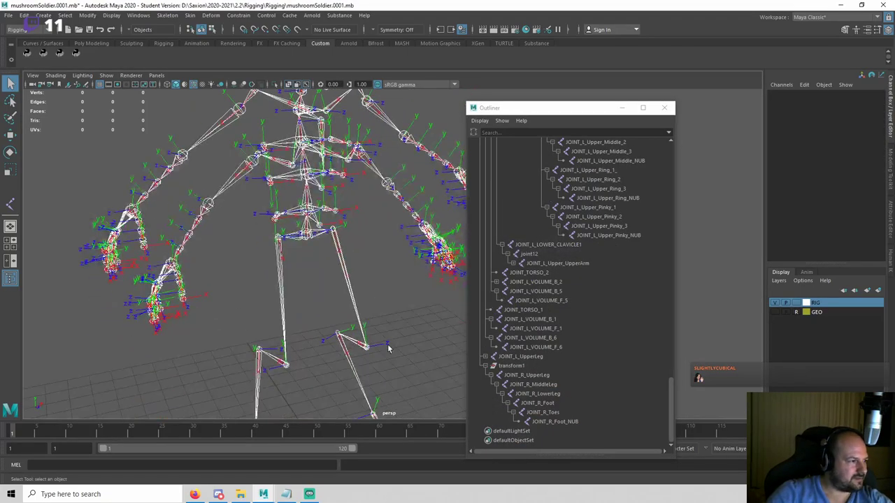
click(520, 368)
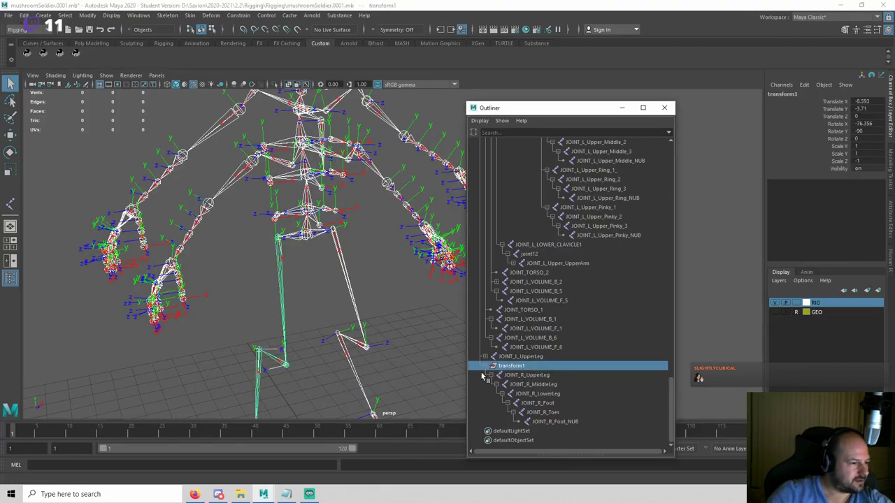
click(489, 366)
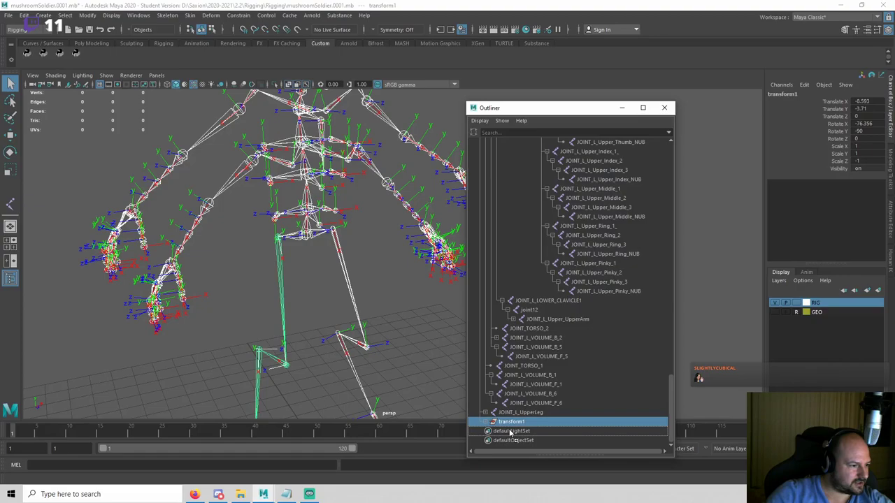
double_click(511, 423)
key(Escape)
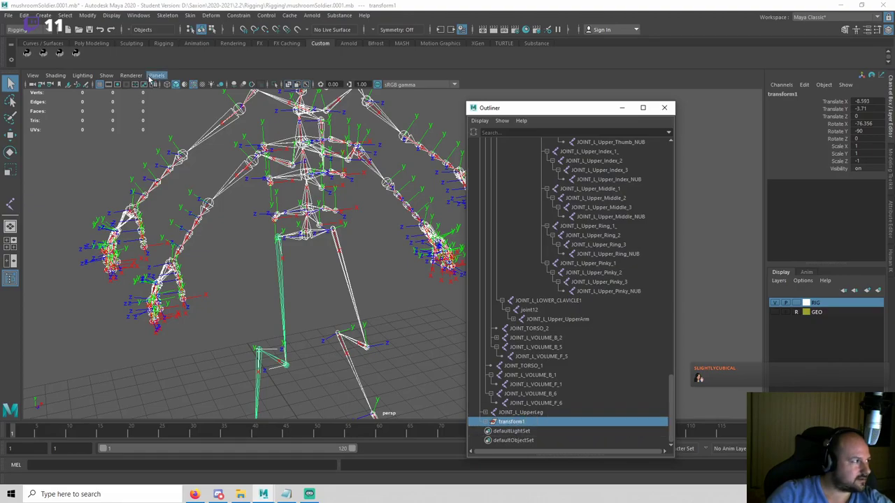
click(24, 15)
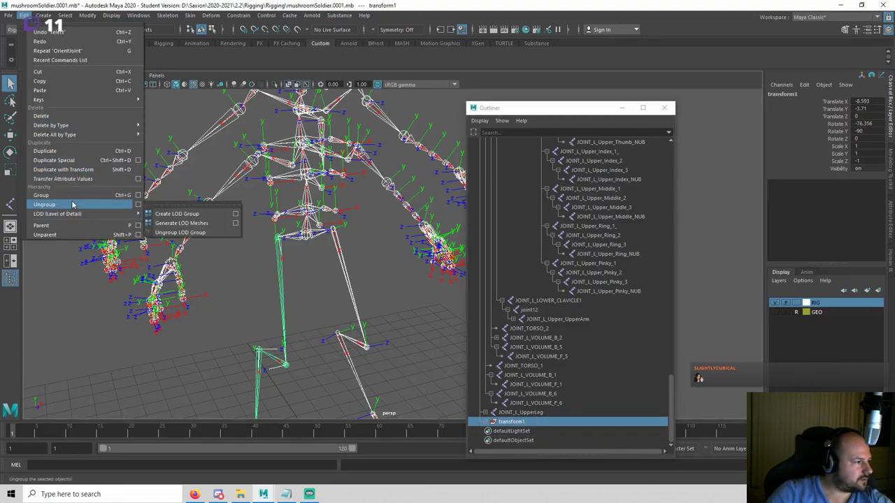
click(71, 203)
key(ctrl+z)
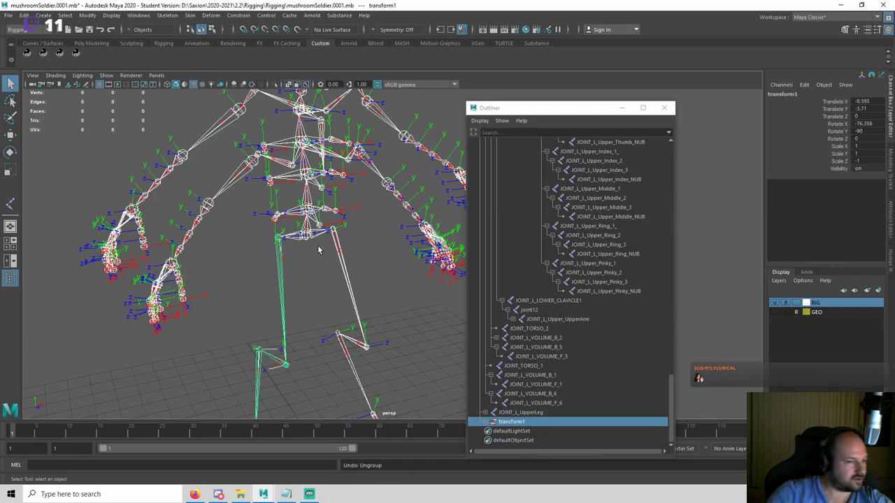
Freeze the transformations of transform1, ungroup it to release the JOINT_R_UpperLeg chain, and save the scene.
click(88, 15)
click(112, 57)
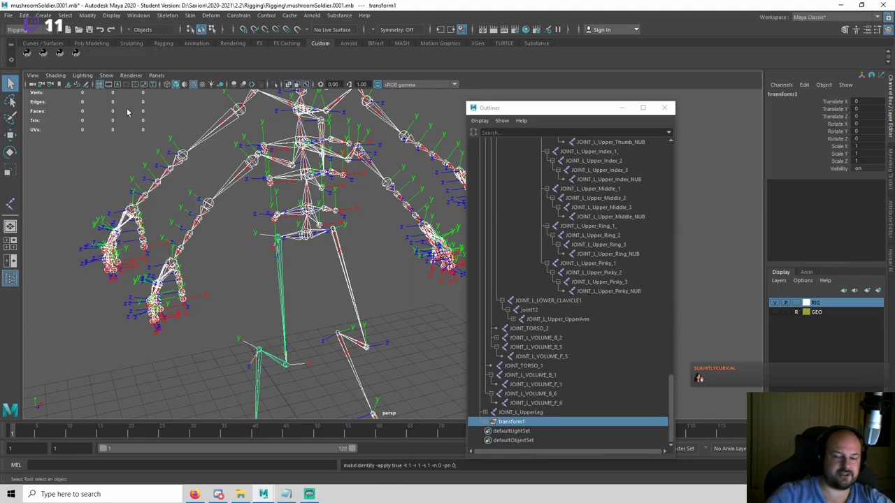
click(25, 15)
click(72, 201)
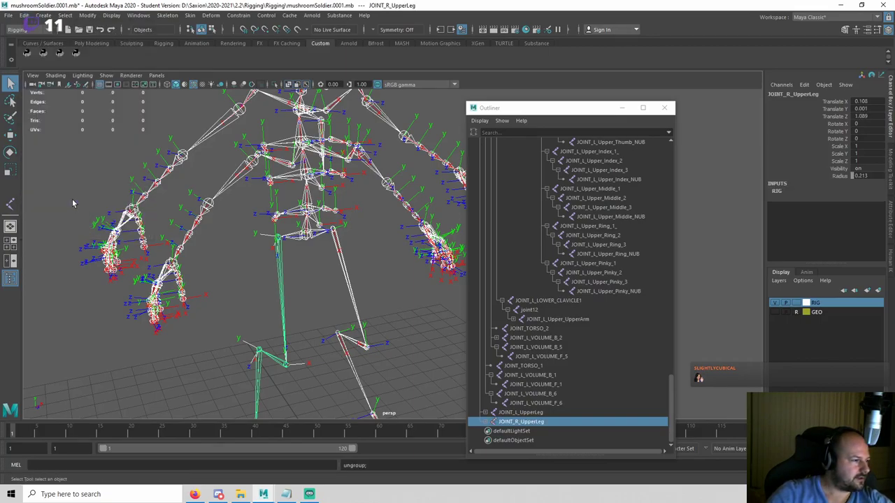
click(254, 288)
click(521, 421)
click(299, 275)
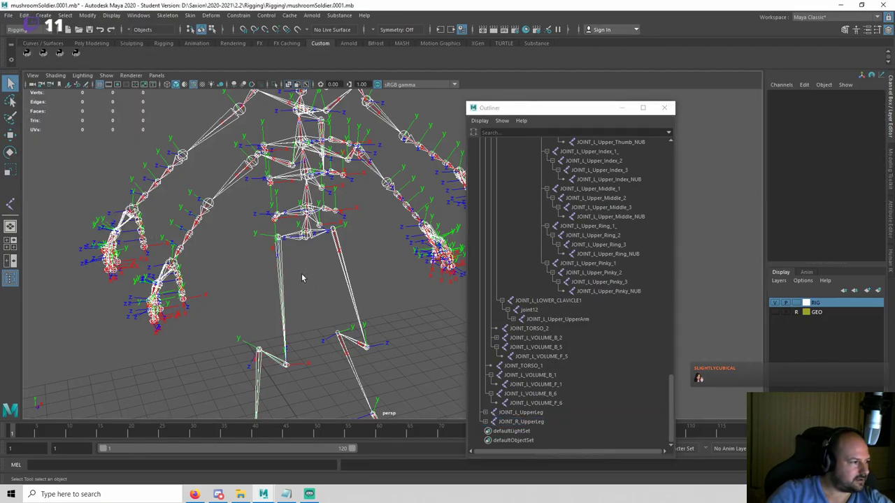
scroll(301, 274, up, 4)
key(ctrl+s)
key(Return)
scroll(297, 279, down, 4)
alt+drag(298, 283, 290, 280)
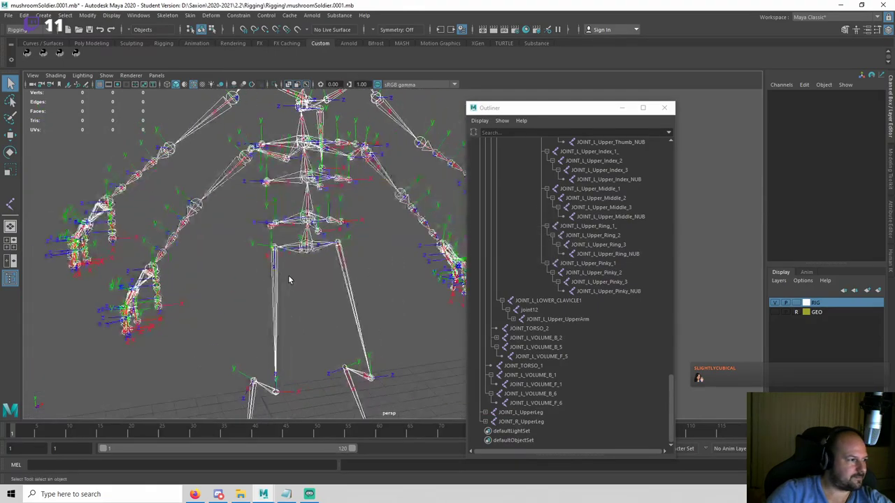
Apply Orient Joint to the whole skeleton starting from JOINT_PELVIS and check the joint axes on both sides.
click(313, 253)
click(167, 15)
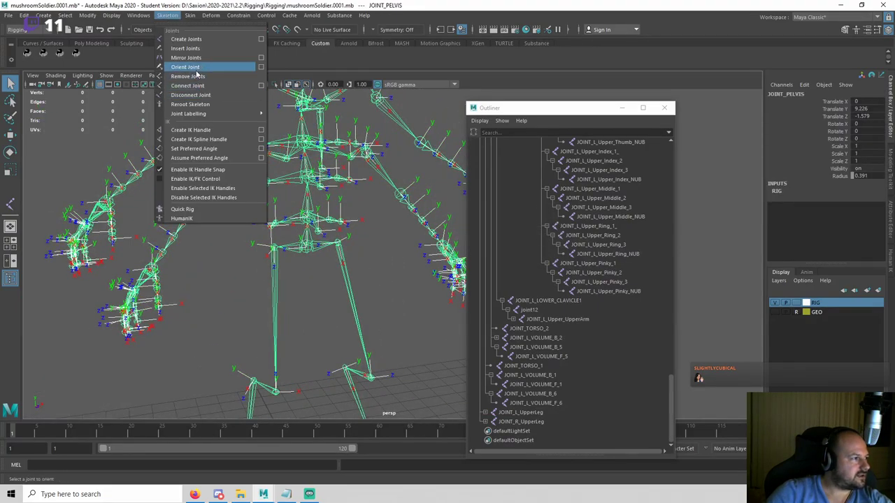
click(185, 67)
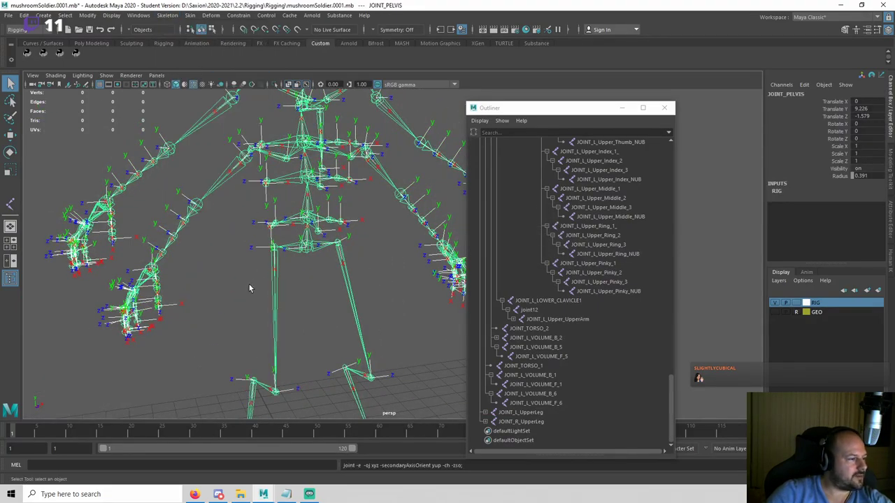
click(249, 288)
alt+drag(249, 288, 367, 295)
alt+drag(397, 294, 297, 285)
scroll(411, 296, up, 4)
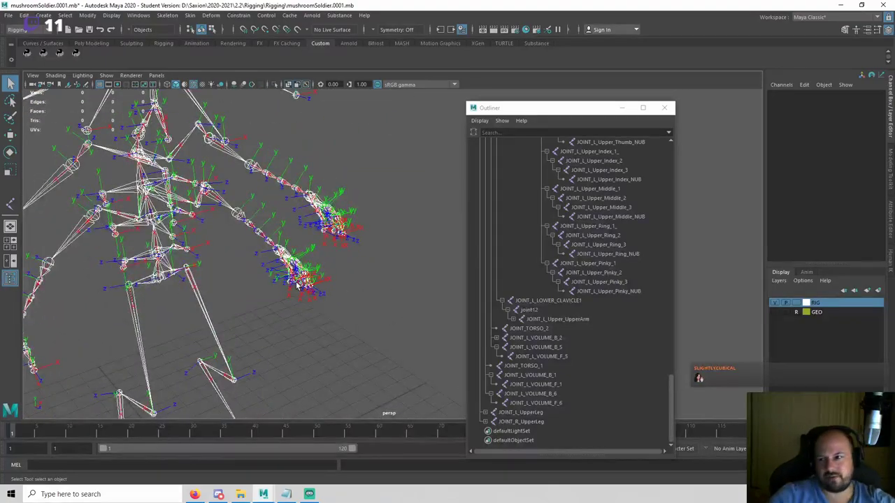
alt+drag(351, 199, 402, 190)
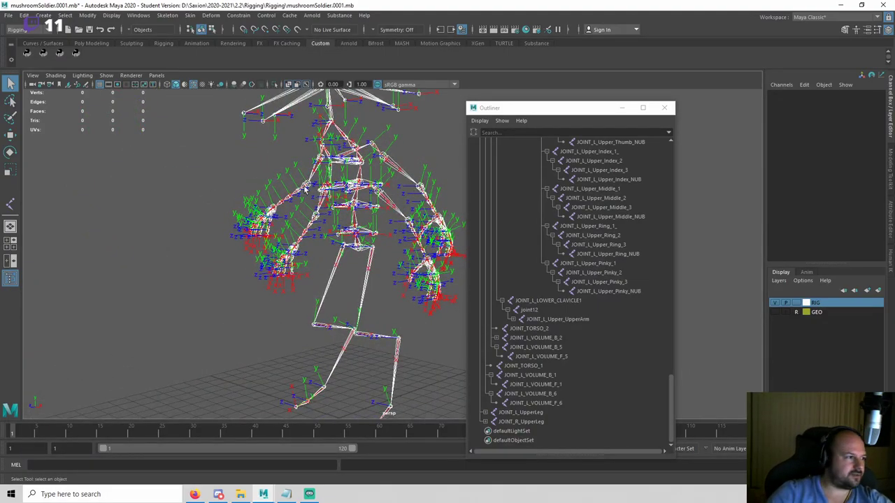
Test the bend of JOINT_L_Upper_LowerArm under joint9 with trial rotations in Z and Y, undoing each one.
click(307, 184)
key(e)
click(840, 139)
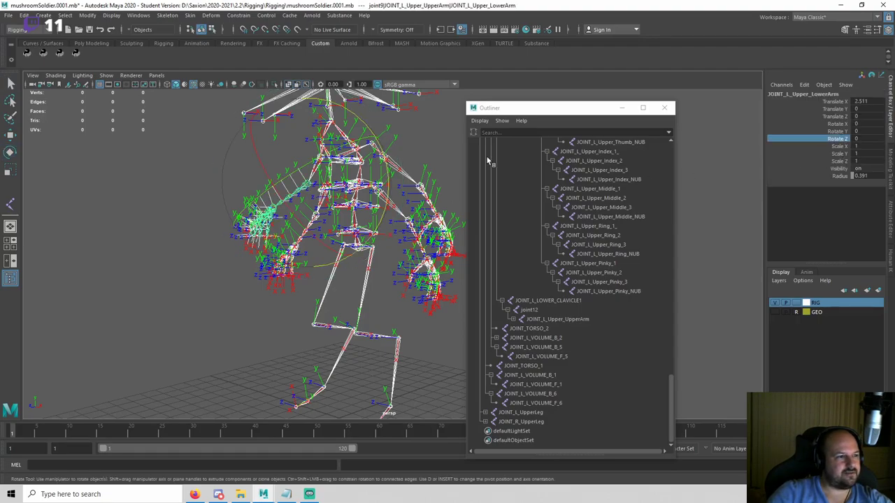
mouse_move(424, 140)
middle_down()
mouse_move(453, 143)
mouse_move(409, 148)
mouse_move(440, 146)
middle_up()
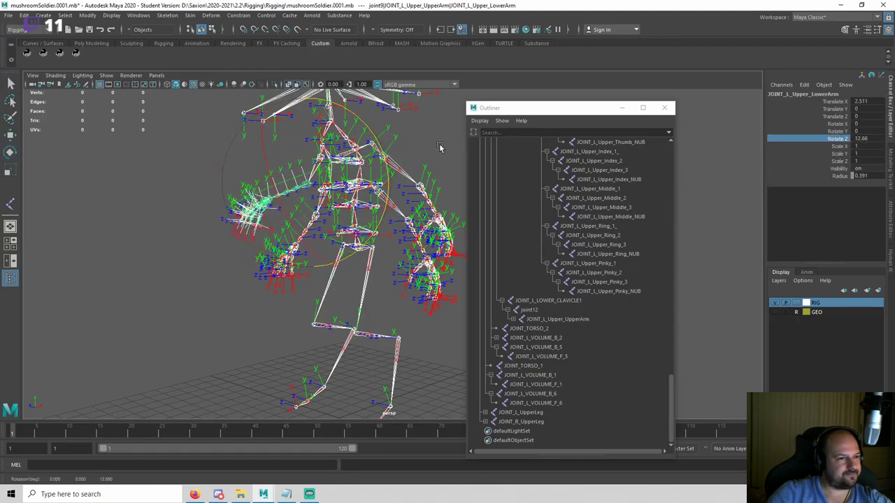
key(ctrl+z)
alt+drag(336, 213, 259, 230)
key(ctrl+z)
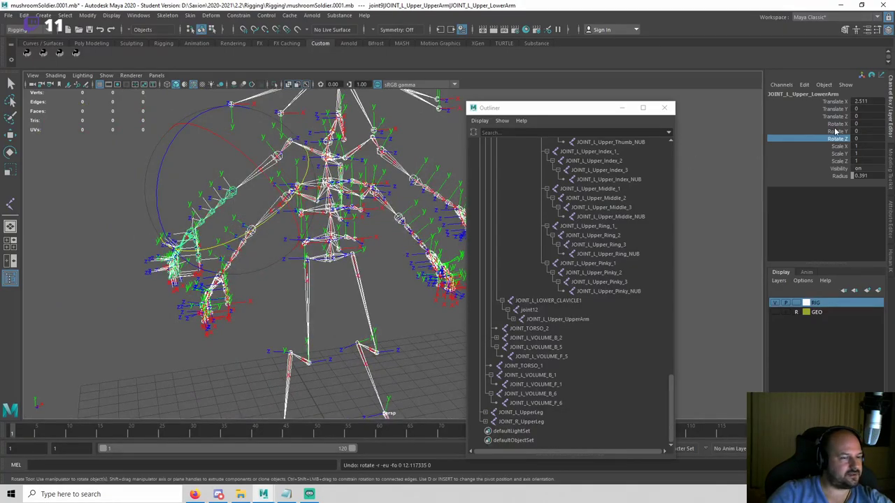
click(835, 131)
mouse_move(427, 221)
middle_down()
mouse_move(417, 233)
mouse_move(419, 223)
middle_up()
key(ctrl+z)
Test-rotate the opposite JOINT_L_Upper_LowerArm under joint8 in Y and undo the rotation.
key(q)
click(421, 181)
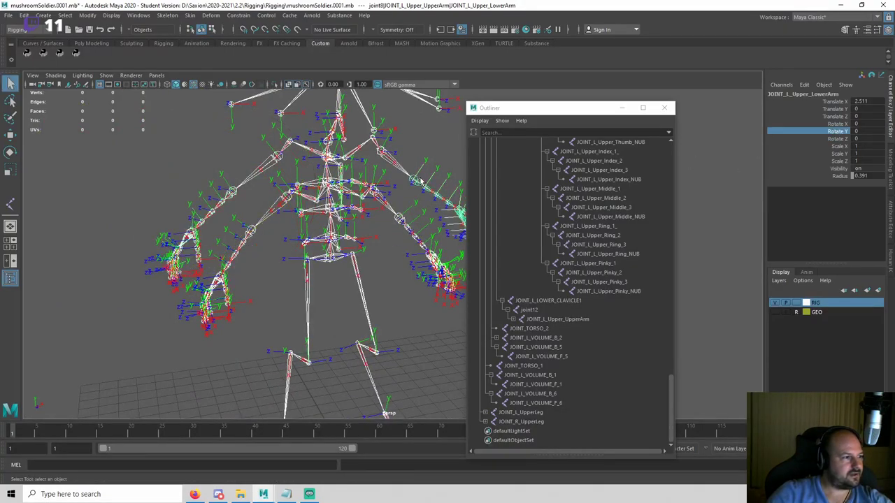
middle_drag(346, 251, 292, 250)
key(ctrl+z)
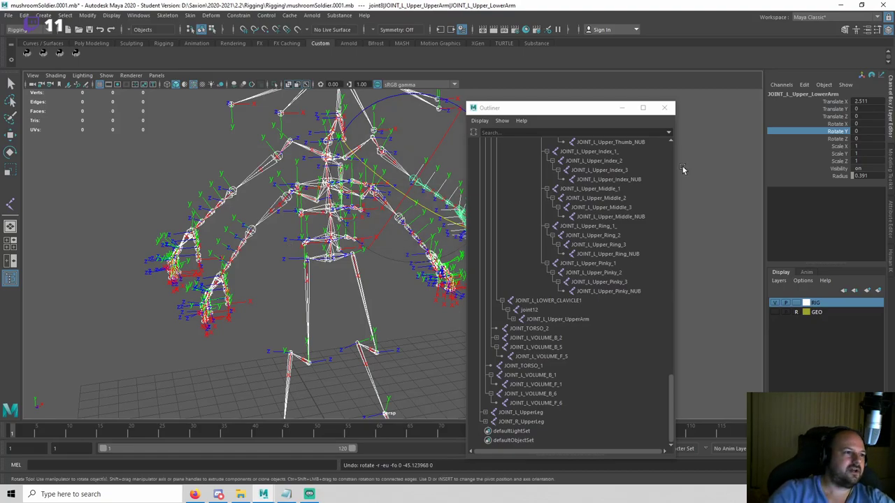
Close the Outliner, select JOINT_L_Upper_UpperArm under joint8, and save the scene.
click(664, 107)
click(570, 183)
alt+drag(570, 184, 449, 168)
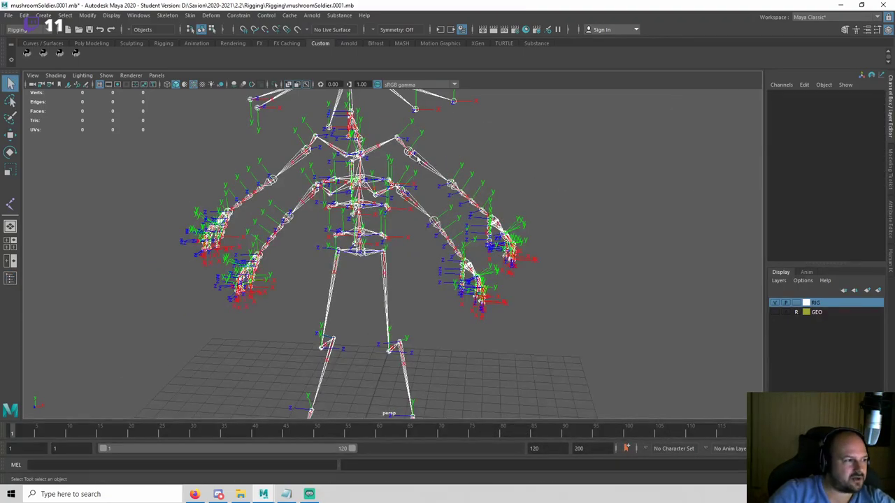
click(417, 159)
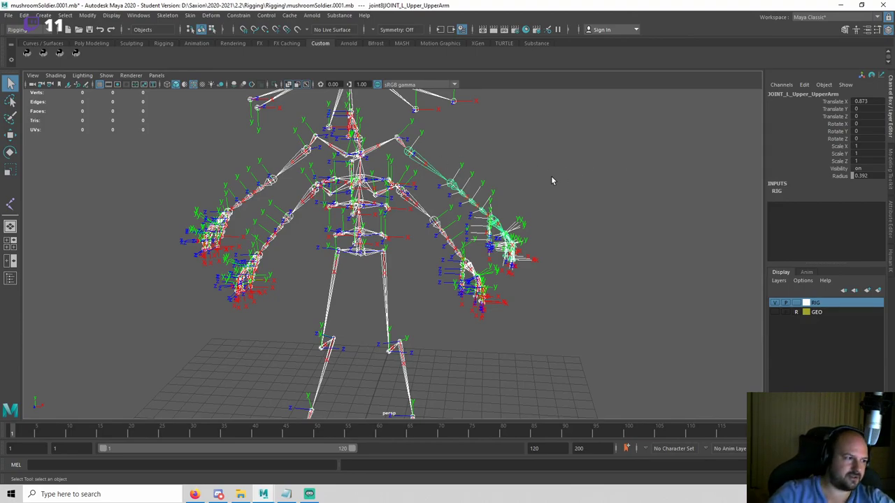
key(ctrl+s)
key(Return)
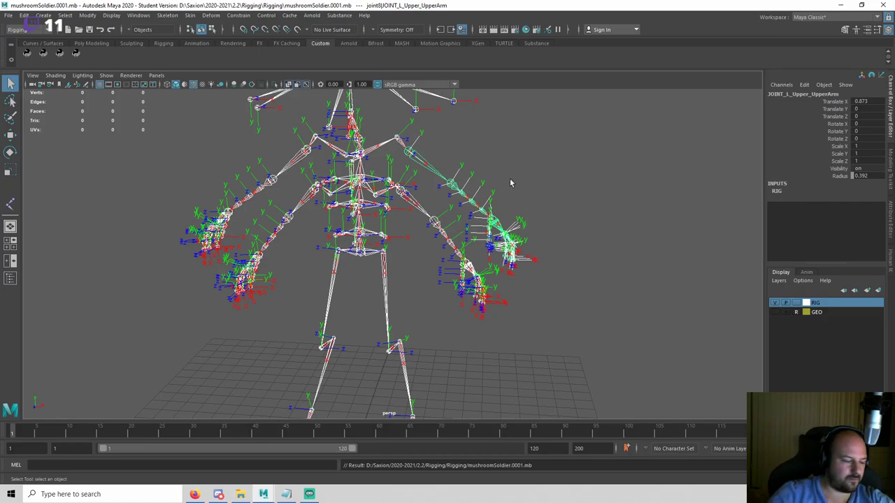
Orient the JOINT_L_Upper_UpperArm chain under joint8 with its secondary axis world orientation set to negative Y.
alt+drag(509, 180, 497, 190)
click(189, 15)
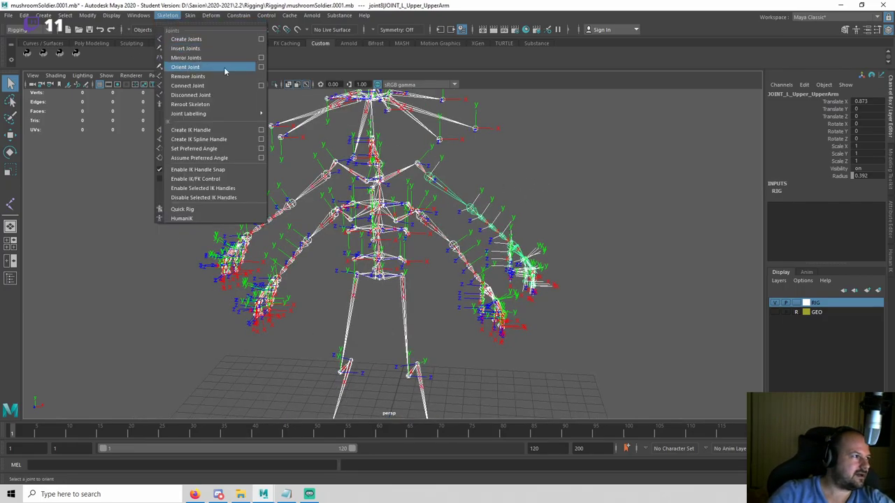
click(260, 68)
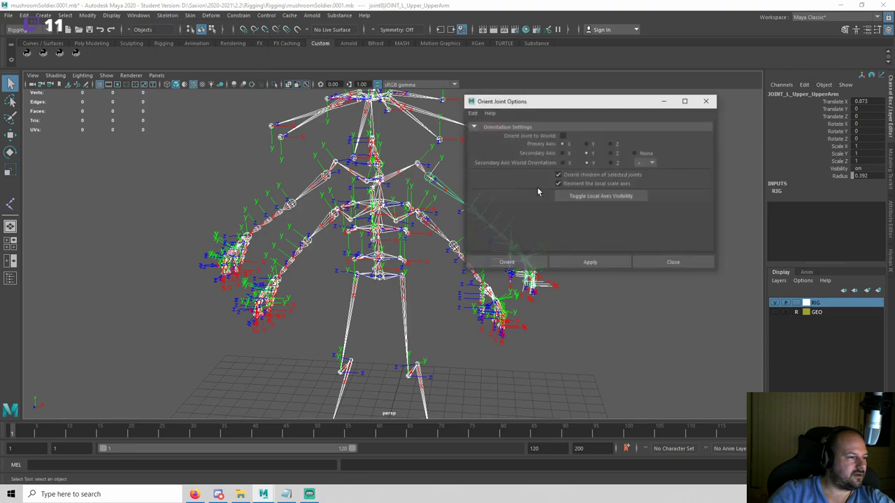
click(642, 168)
click(642, 181)
click(539, 264)
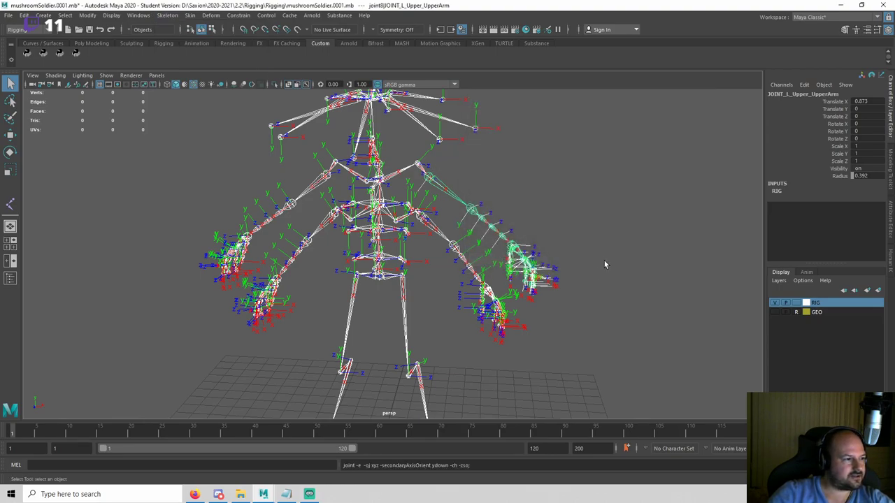
alt+drag(605, 264, 585, 255)
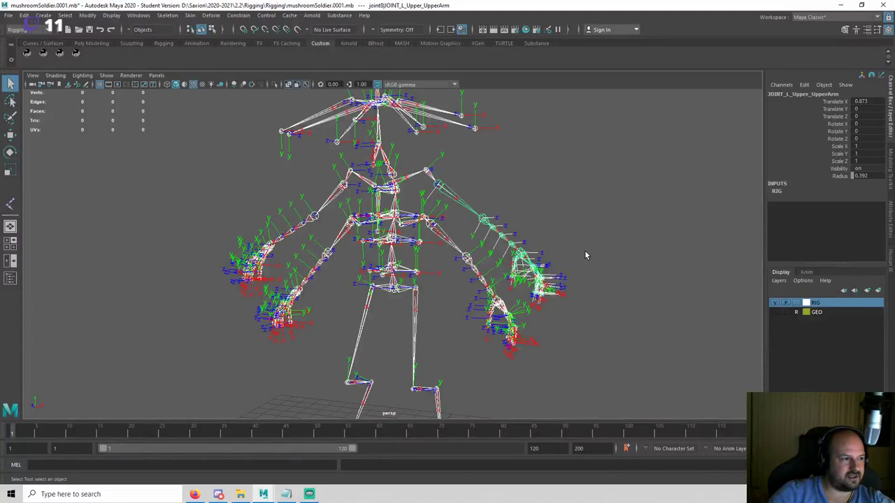
Test the reoriented JOINT_L_Upper_LowerArm with a Y rotation of about 46 degrees and undo it.
click(499, 217)
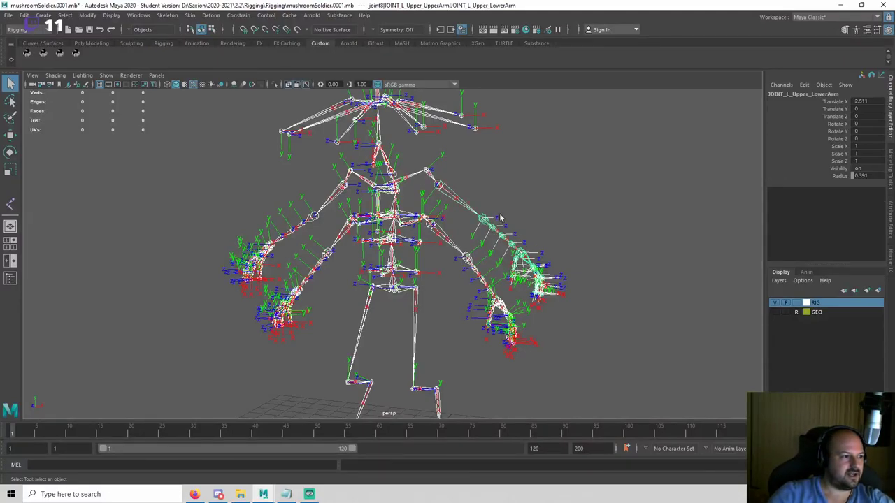
click(837, 130)
mouse_move(660, 148)
middle_down()
mouse_move(710, 158)
mouse_move(653, 163)
middle_up()
key(ctrl+z)
click(653, 163)
key(ctrl+z)
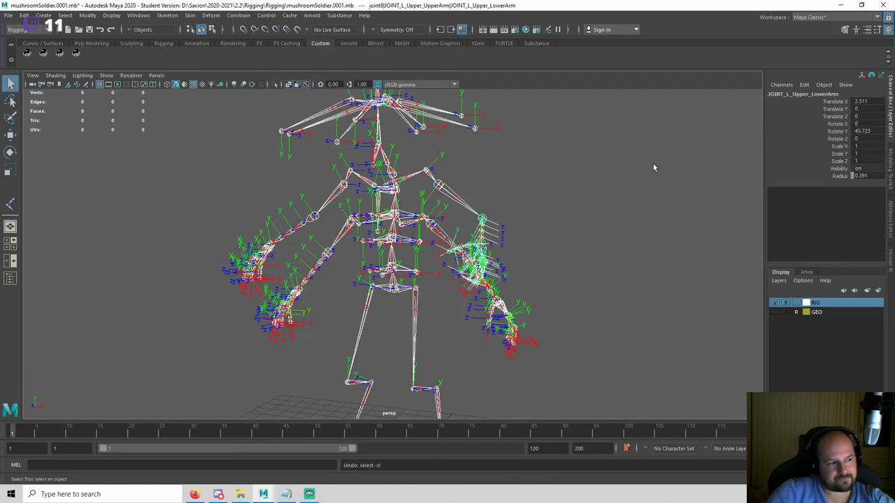
key(ctrl+z)
Clear the joint selection and save the scene.
click(653, 163)
key(ctrl+s)
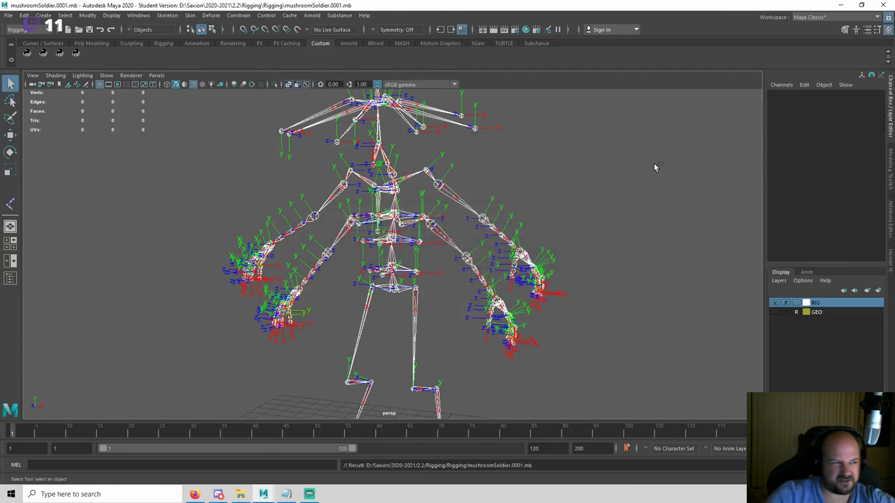
alt+drag(540, 210, 534, 202)
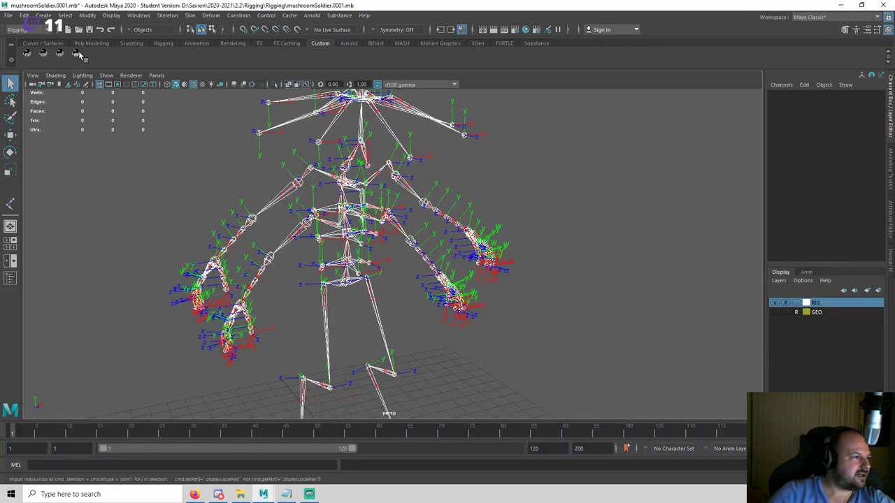
Orient the whole skeleton from JOINT_PELVIS with the secondary axis world orientation in negative Y.
click(352, 287)
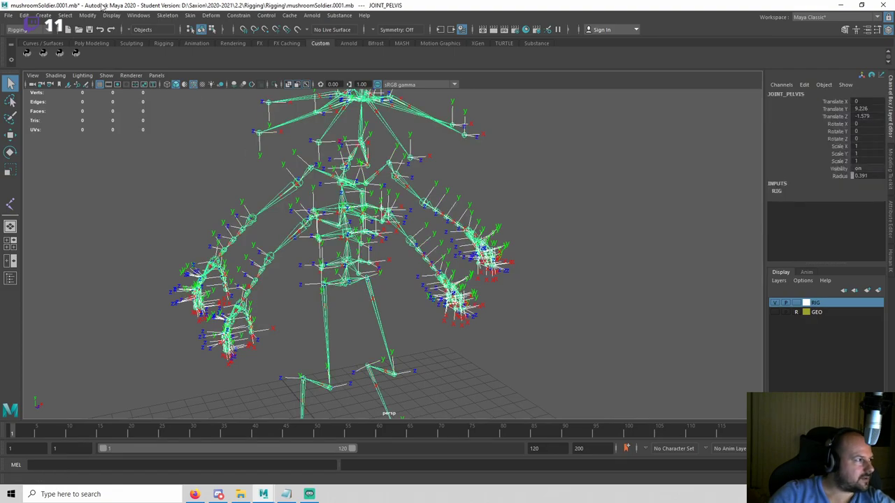
click(167, 14)
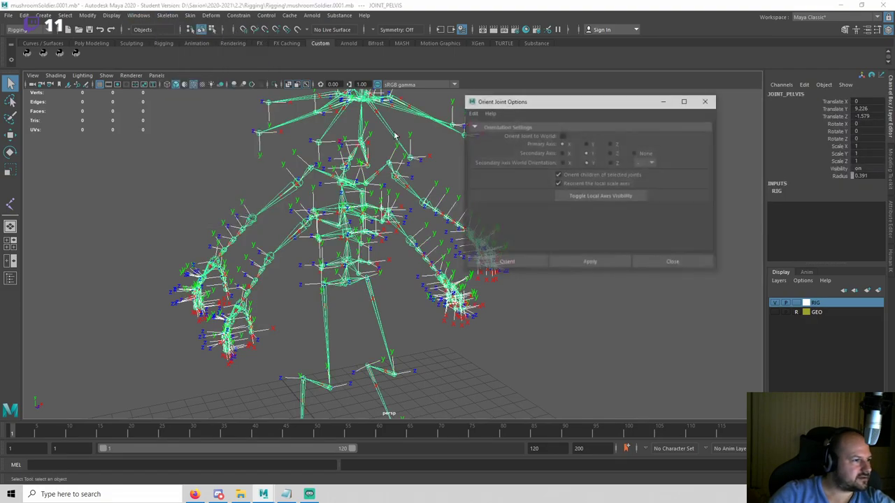
click(260, 67)
click(523, 263)
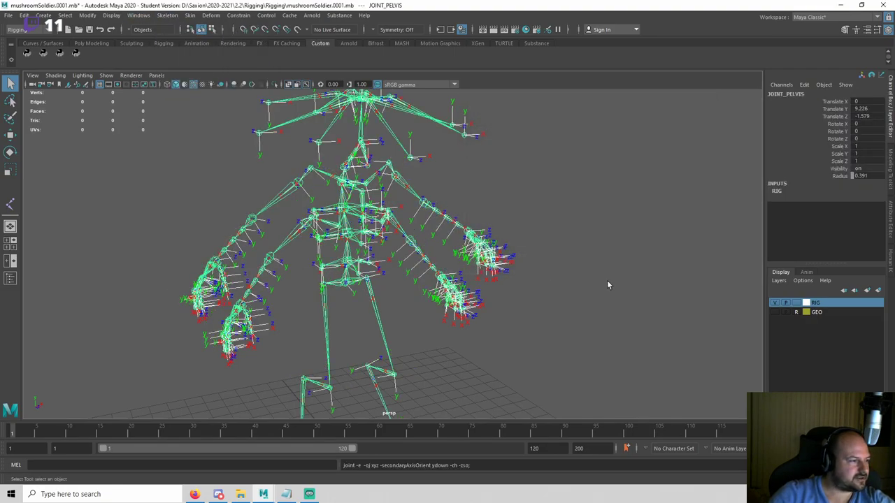
click(607, 283)
alt+drag(522, 262, 493, 246)
Reorient the whole skeleton from JOINT_PELVIS with the secondary axis world orientation set to positive Y, and save the scene.
key(ctrl+z)
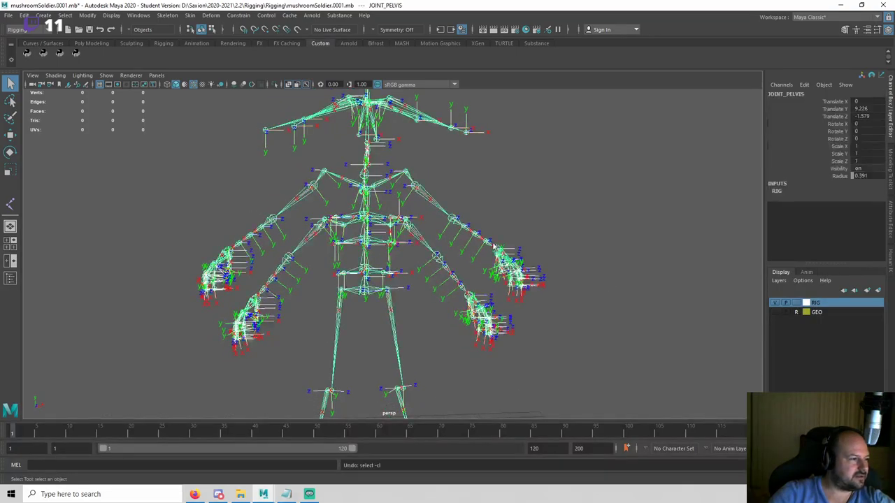
click(190, 15)
click(261, 65)
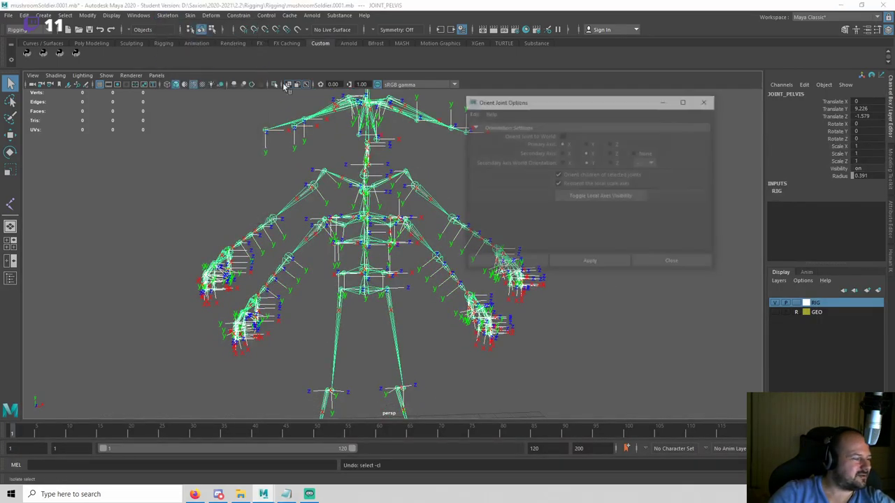
click(649, 164)
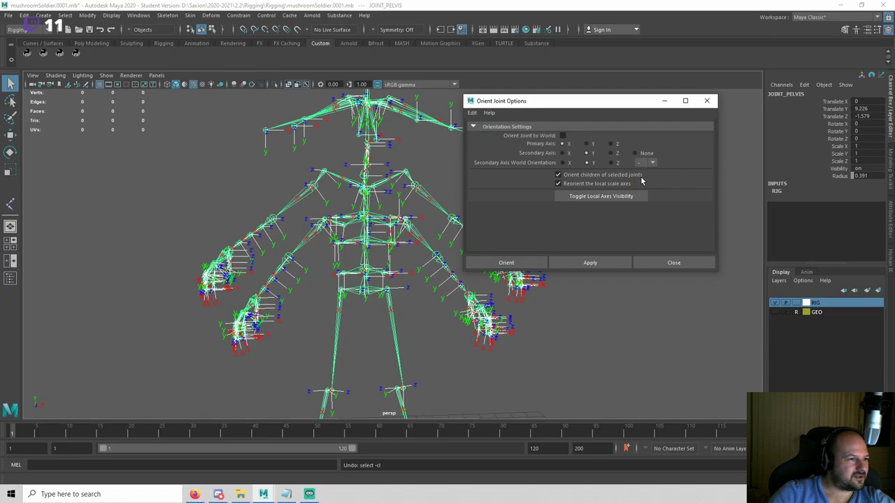
click(642, 173)
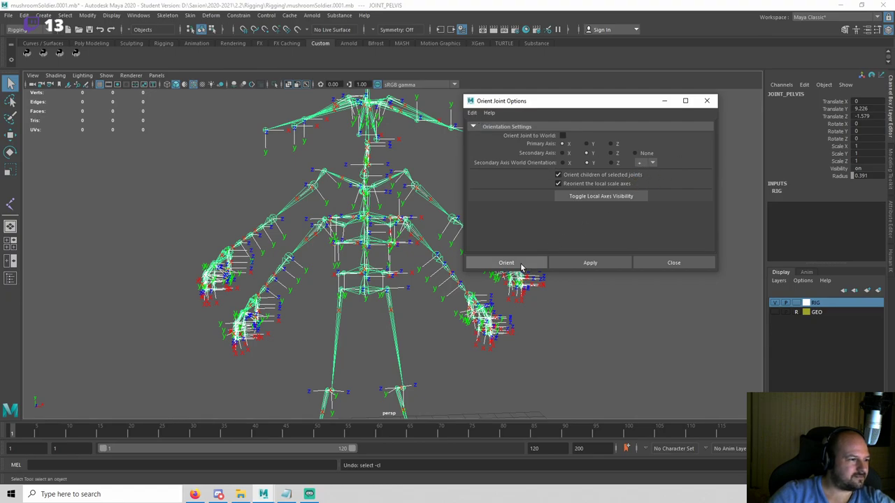
click(506, 262)
click(612, 215)
key(ctrl+s)
Frame the whole skeleton and examine its joint axes from several angles and distances.
mouse_move(578, 227)
alt+mouse_down()
mouse_move(594, 225)
mouse_move(567, 225)
mouse_move(605, 225)
mouse_move(566, 228)
alt+mouse_up()
key(a)
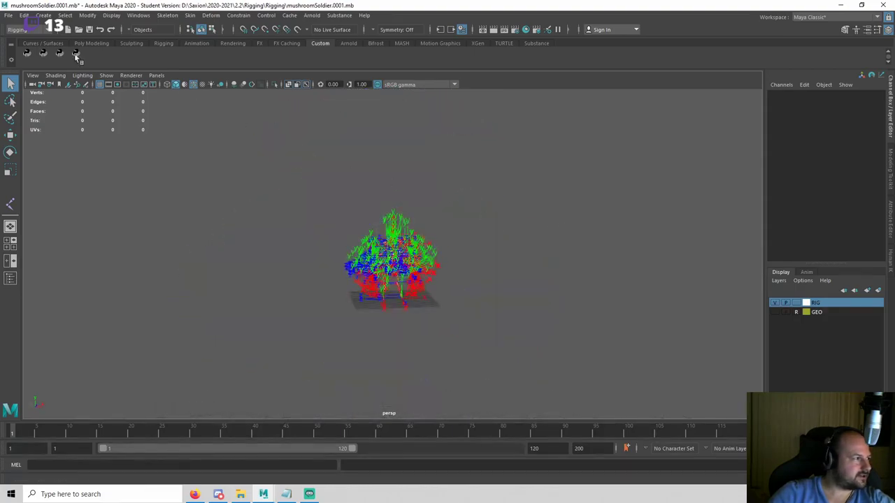
scroll(394, 240, down, 3)
alt+drag(393, 240, 469, 257)
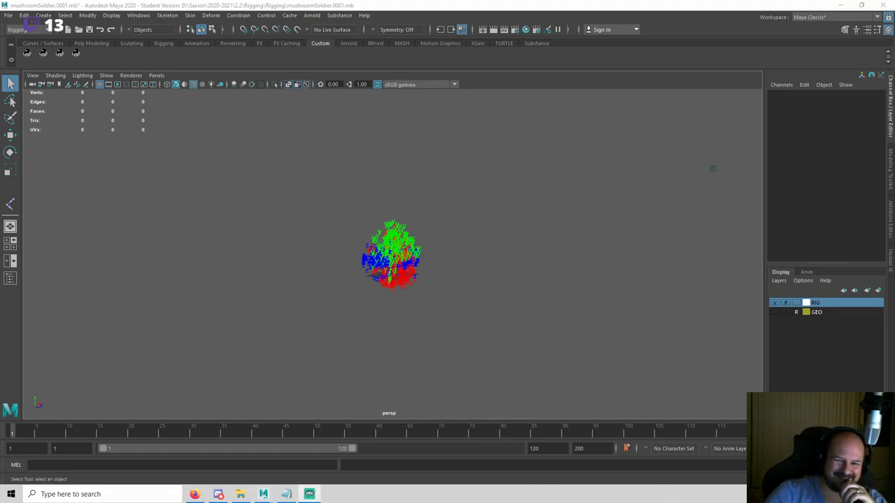
scroll(420, 284, up, 5)
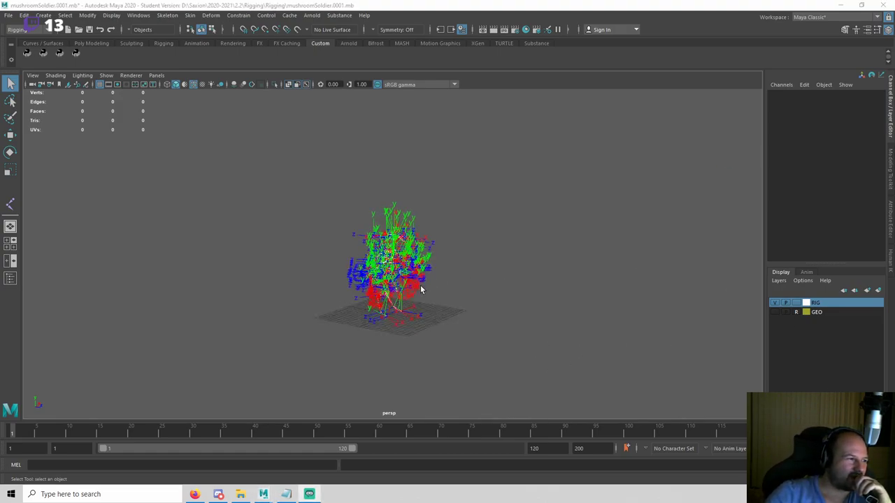
scroll(438, 297, up, 6)
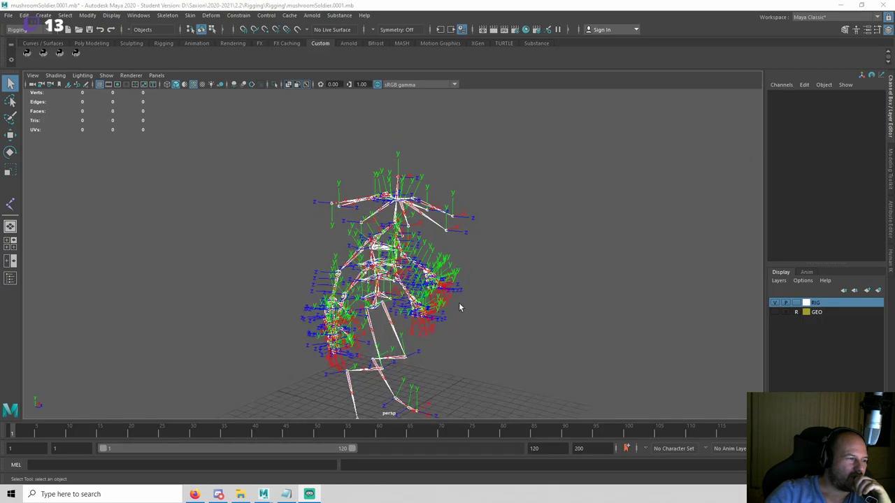
Hide the local rotation axes of all the skeleton's joints and save the scene.
click(77, 54)
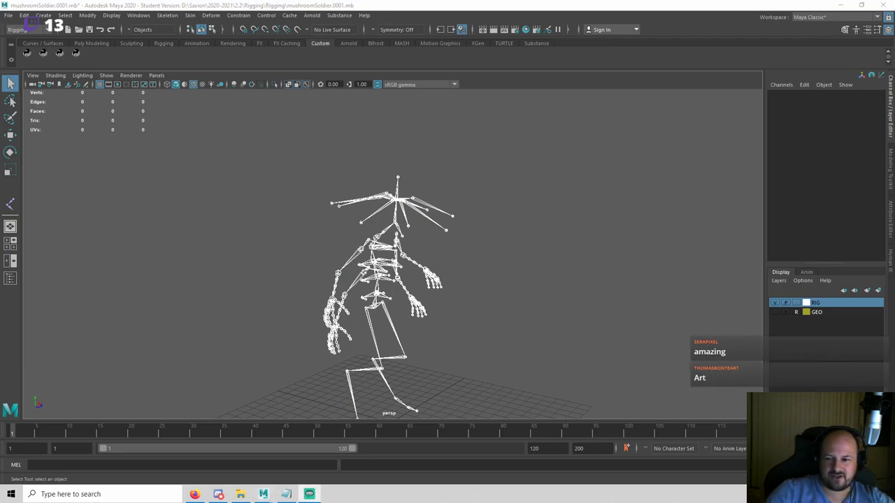
key(ctrl+z)
key(ctrl+s)
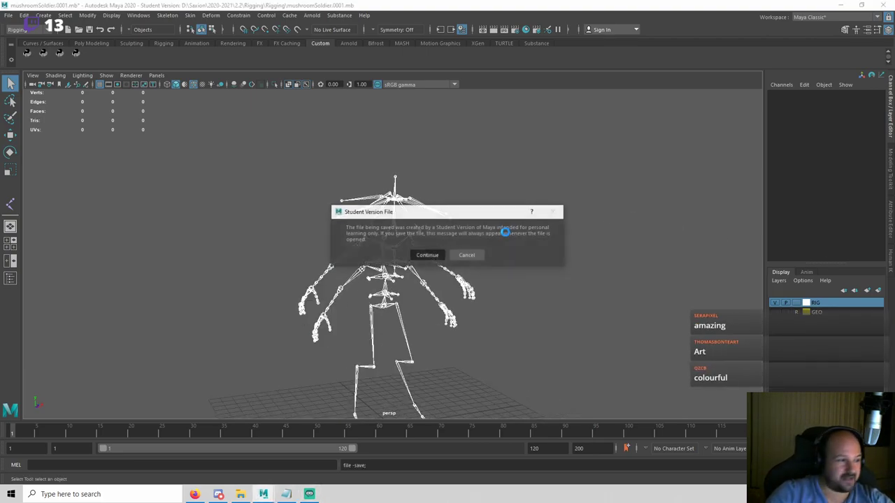
key(Return)
Show the GEO layer so the character mesh is displayed around the skeleton.
scroll(482, 251, down, 8)
alt+middle_drag(459, 268, 464, 222)
scroll(464, 222, up, 8)
mouse_move(440, 224)
alt+mouse_down()
mouse_move(467, 217)
mouse_move(443, 214)
mouse_move(451, 228)
alt+mouse_up()
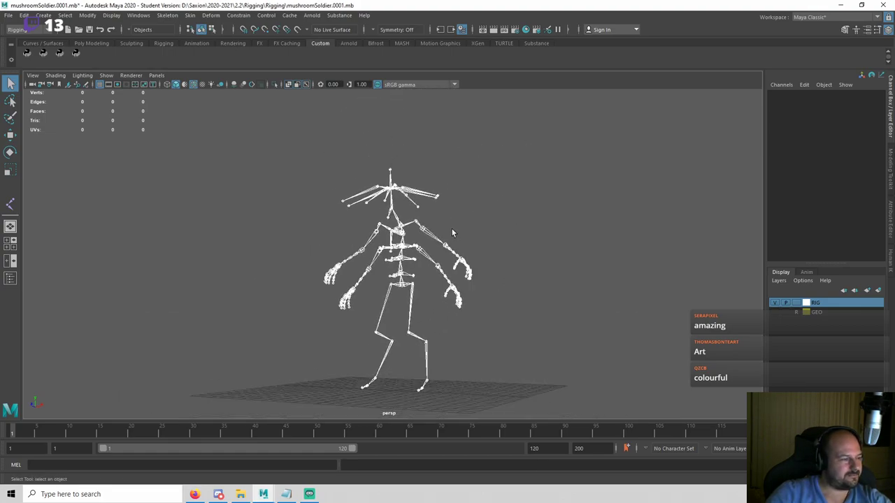
scroll(452, 229, up, 3)
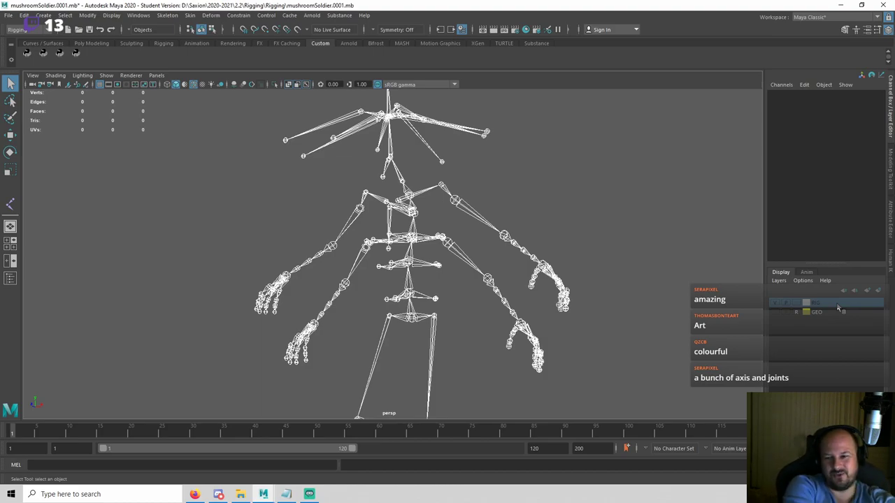
click(774, 312)
alt+drag(496, 186, 516, 184)
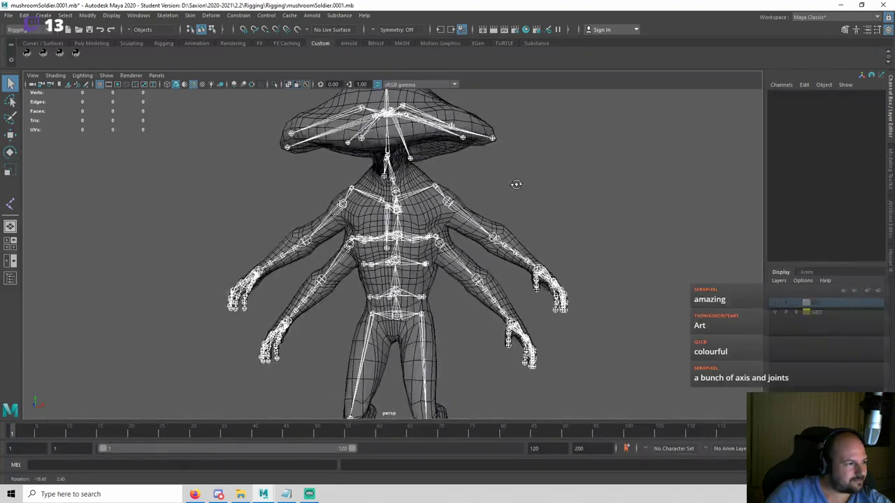
scroll(632, 260, up, 4)
alt+middle_drag(537, 194, 548, 264)
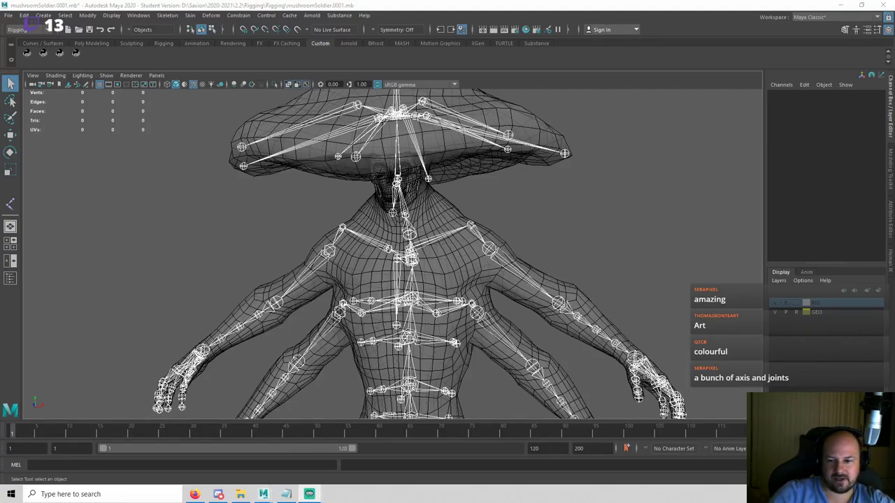
Create a display layer named MUSCELS with a red colour and save the scene.
click(866, 290)
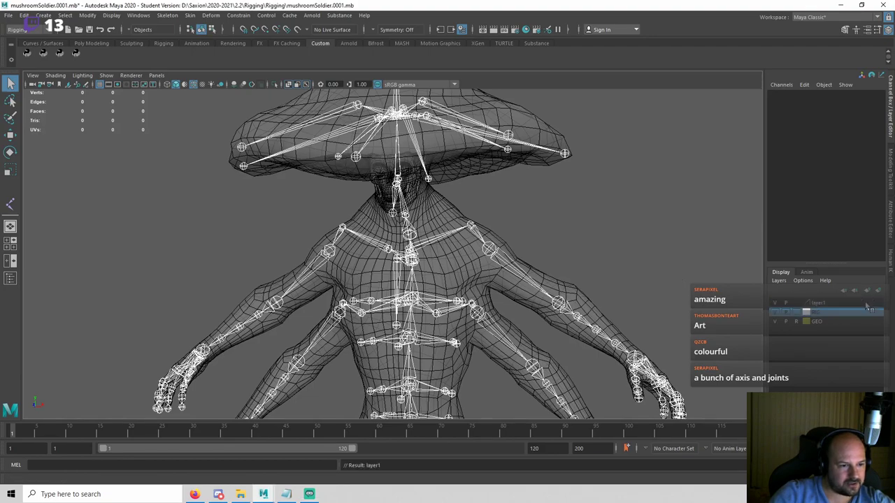
double_click(829, 302)
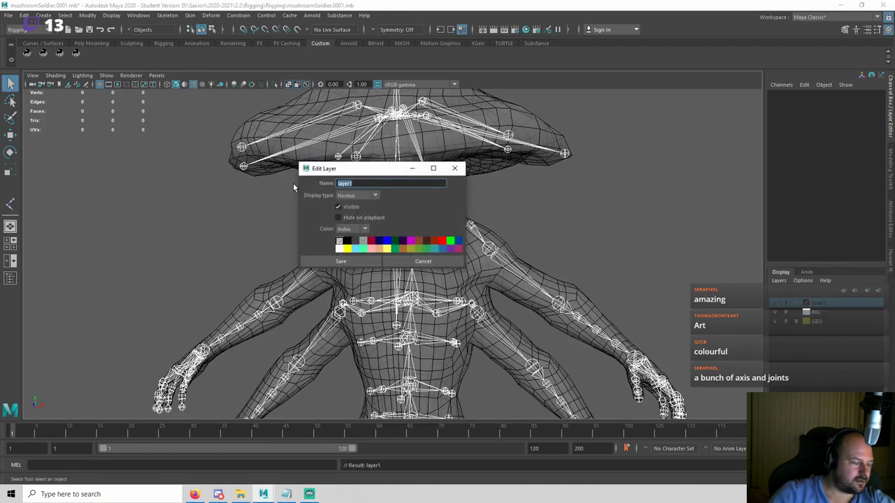
text(MUSCLES)
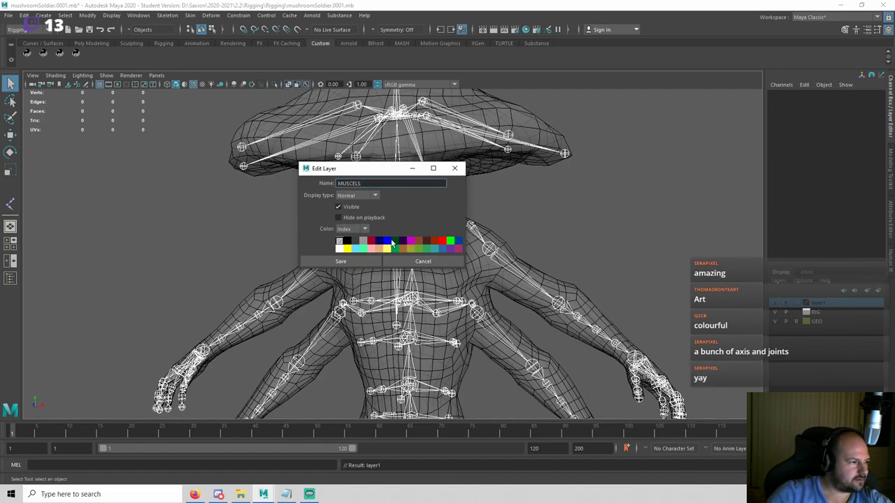
click(440, 242)
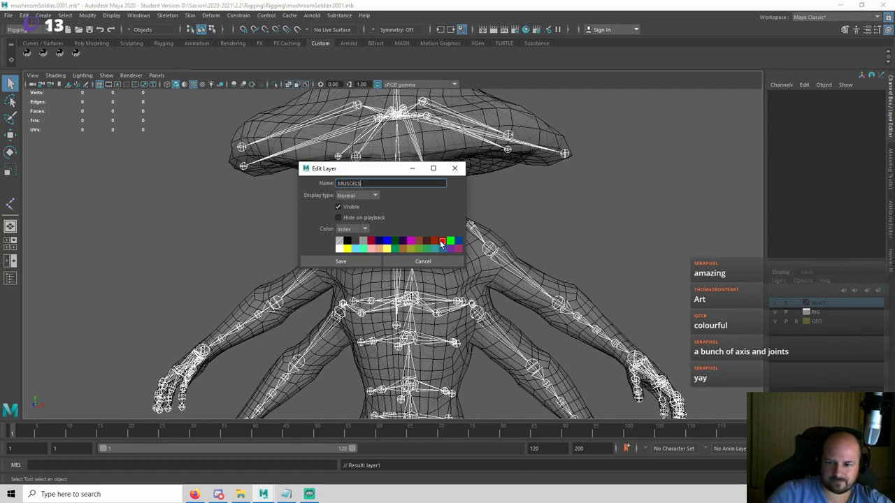
click(352, 261)
key(ctrl+s)
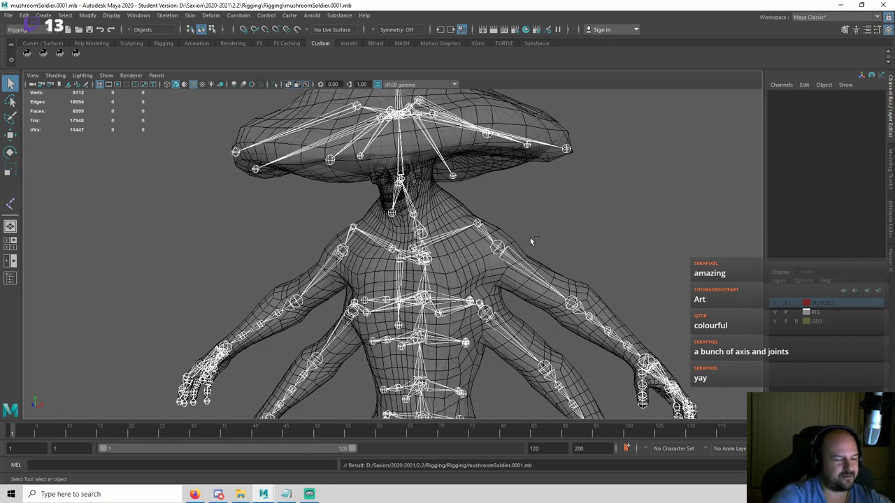
Draw a two-joint chain with a single bone across the grid in front of the character's feet.
scroll(530, 239, down, 6)
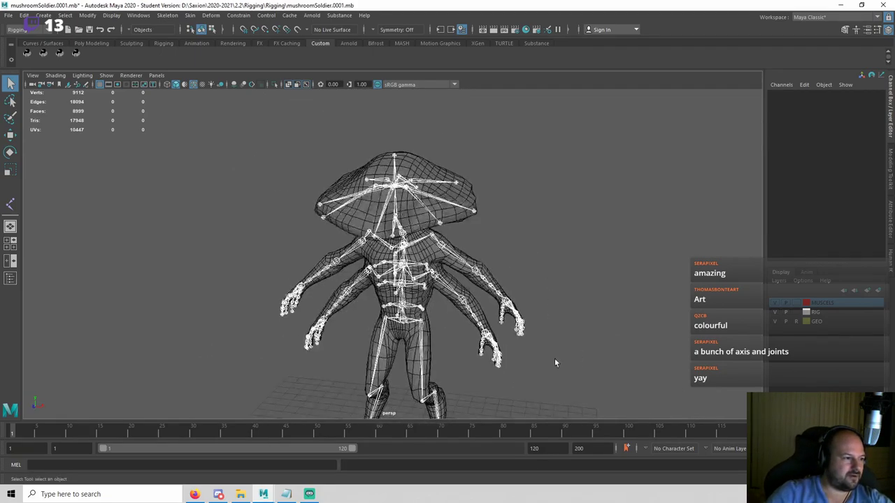
alt+middle_drag(555, 361, 530, 166)
click(161, 44)
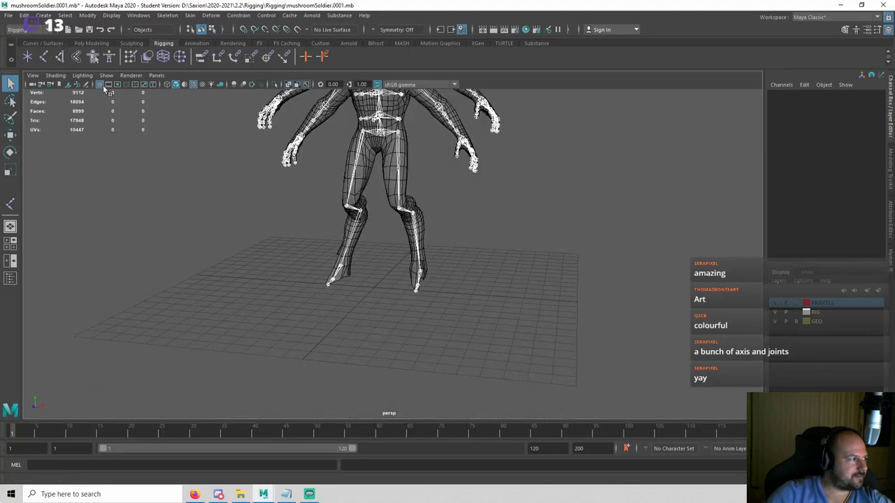
click(46, 59)
scroll(308, 320, up, 2)
click(290, 315)
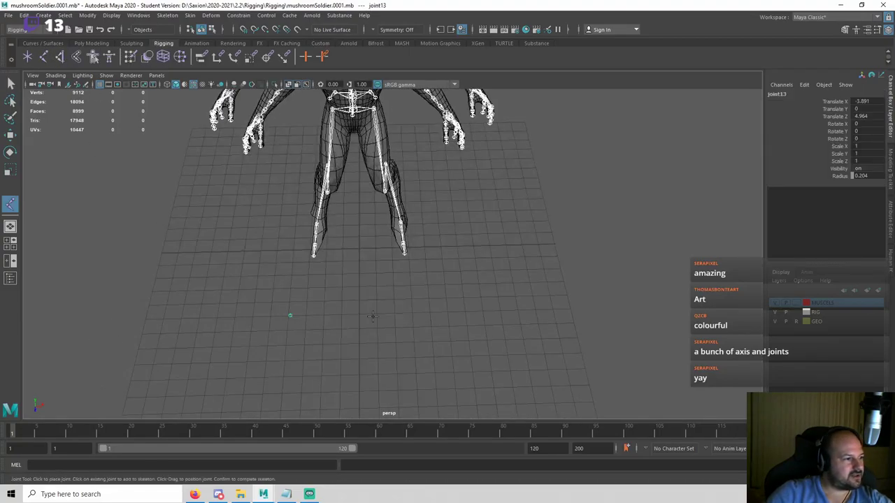
click(447, 307)
key(q)
click(474, 318)
click(385, 310)
Scale the new chain's root joint to 1.003 in Y, and try shortening it along X before undoing that.
key(e)
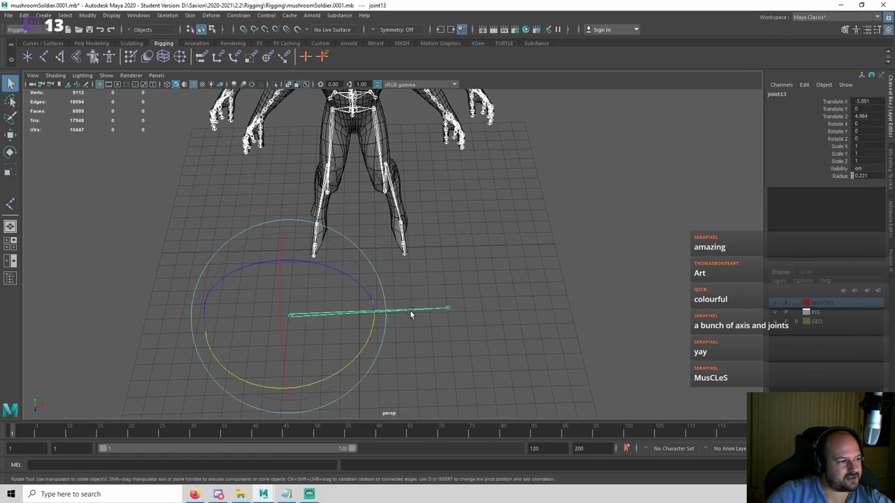
click(839, 156)
key(r)
middle_drag(565, 181, 576, 183)
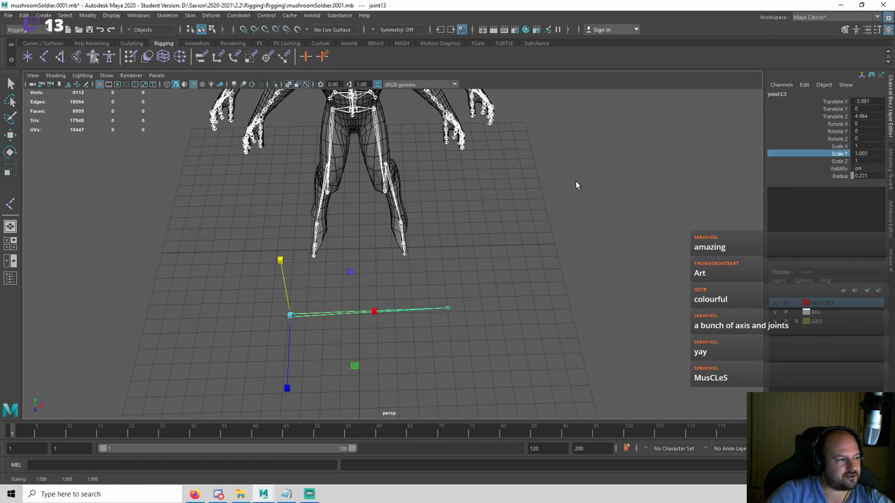
click(839, 146)
middle_drag(456, 243, 409, 251)
key(ctrl+z)
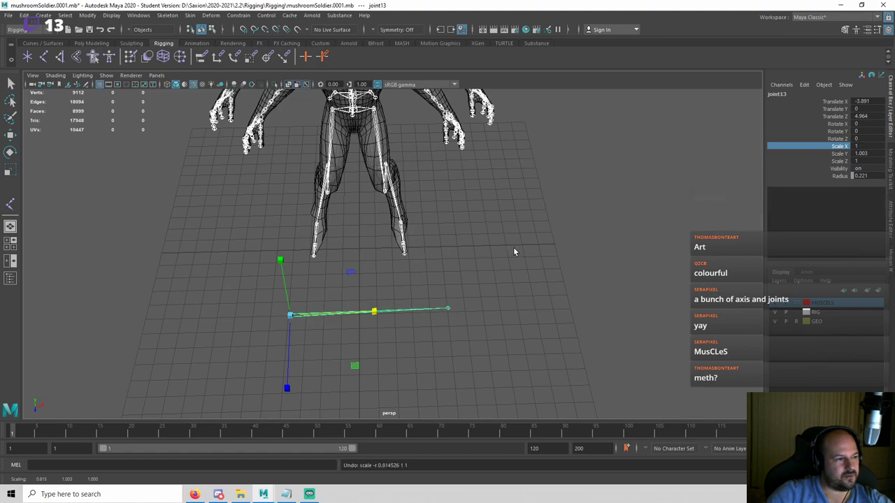
Place a distance measurement about 9.08 units long in front of the new joint chain with the Distance Tool.
click(505, 260)
alt+middle_drag(466, 306, 485, 256)
alt+drag(483, 255, 478, 257)
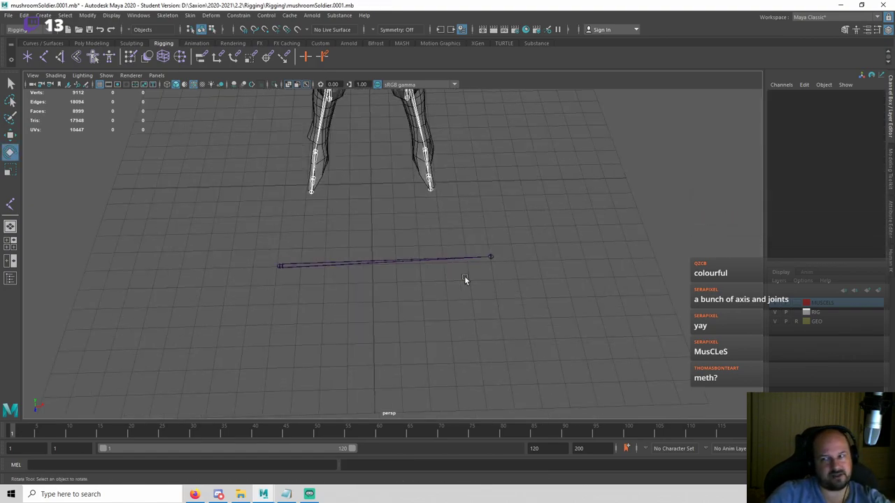
click(43, 15)
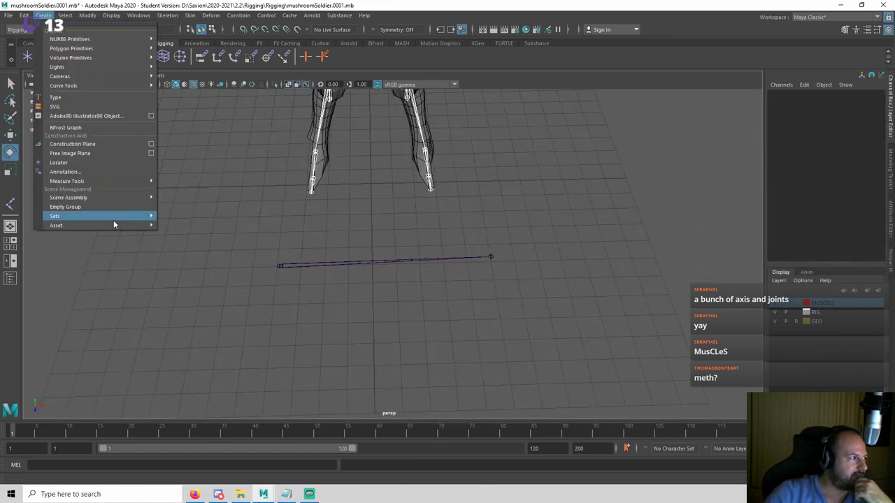
mouse_move(89, 85)
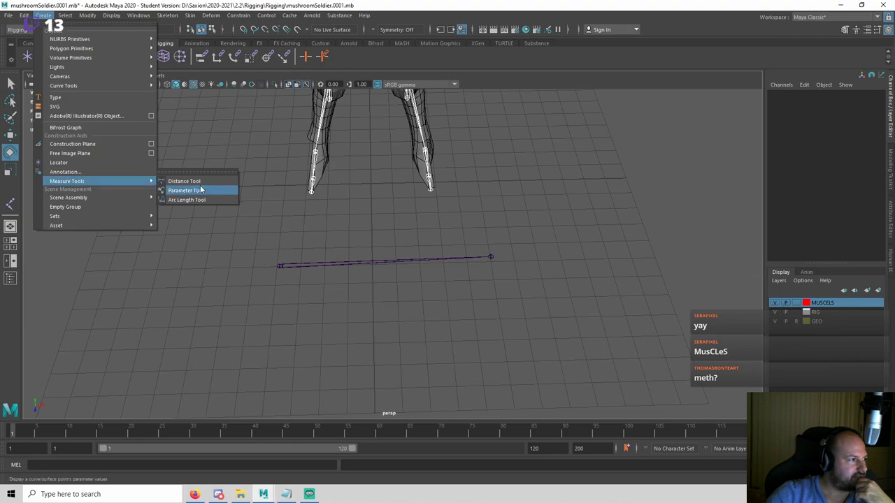
click(185, 181)
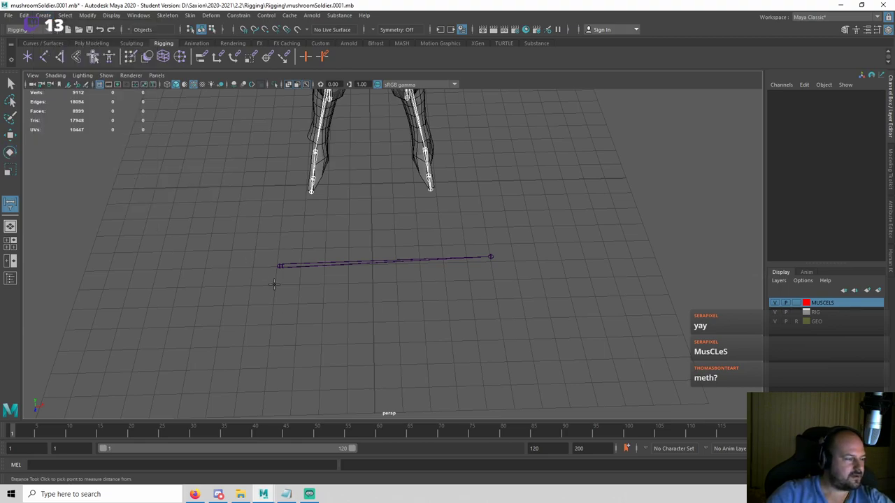
click(274, 283)
click(492, 278)
key(q)
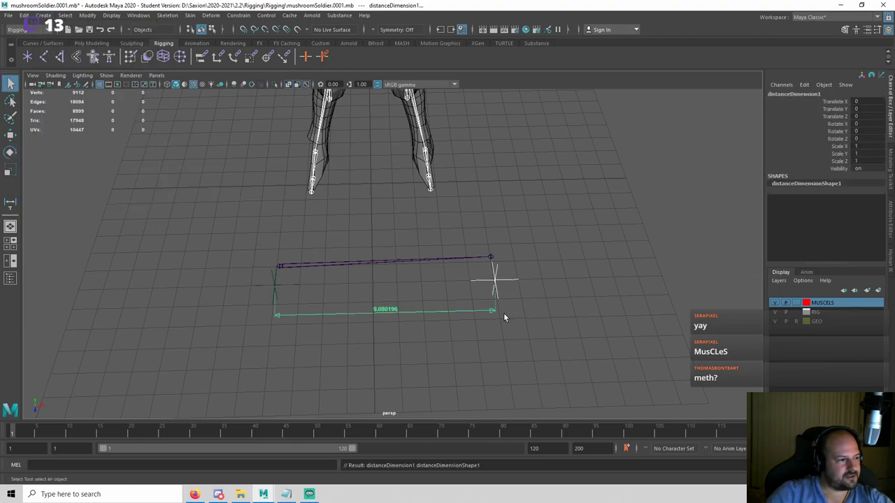
scroll(397, 323, up, 3)
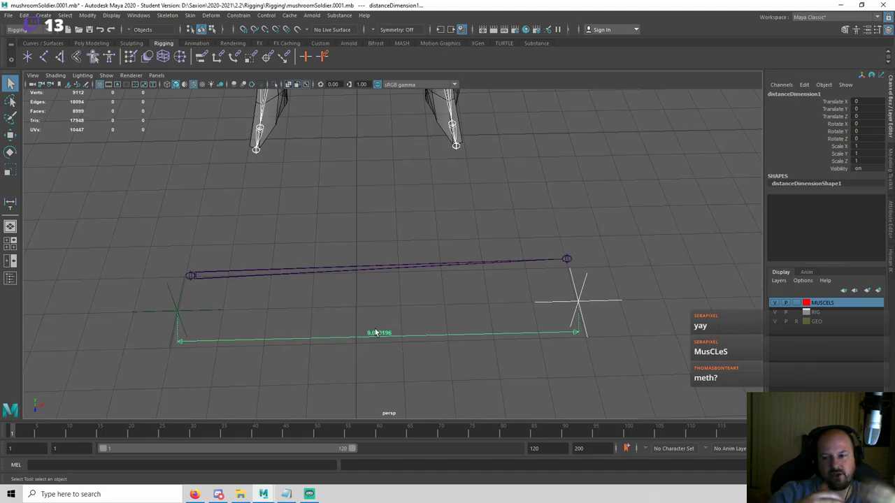
Try moving the measurement's end locator about 2.57 units outward along X.
key(w)
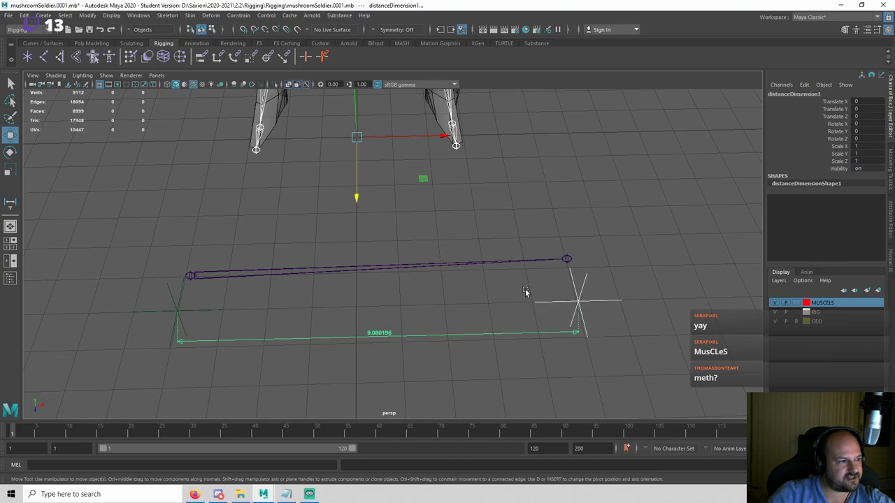
click(608, 300)
drag(634, 301, 744, 297)
key(ctrl+z)
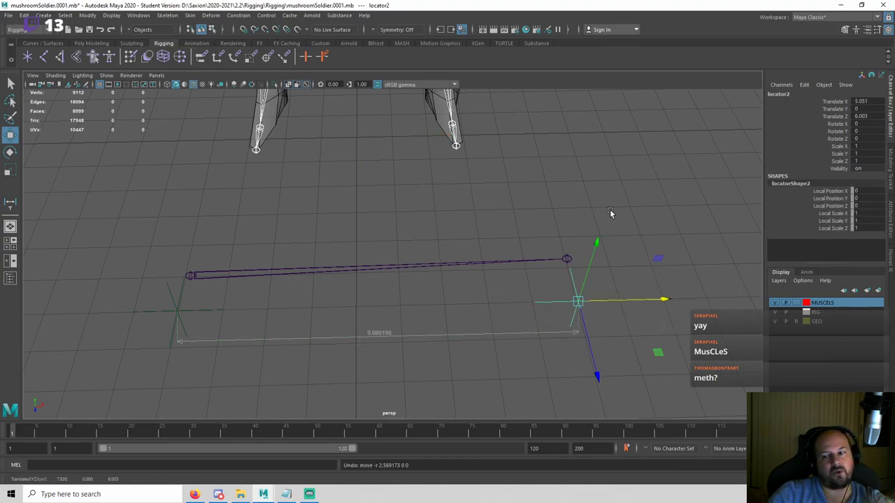
Clear the locator selection and save the scene.
click(607, 213)
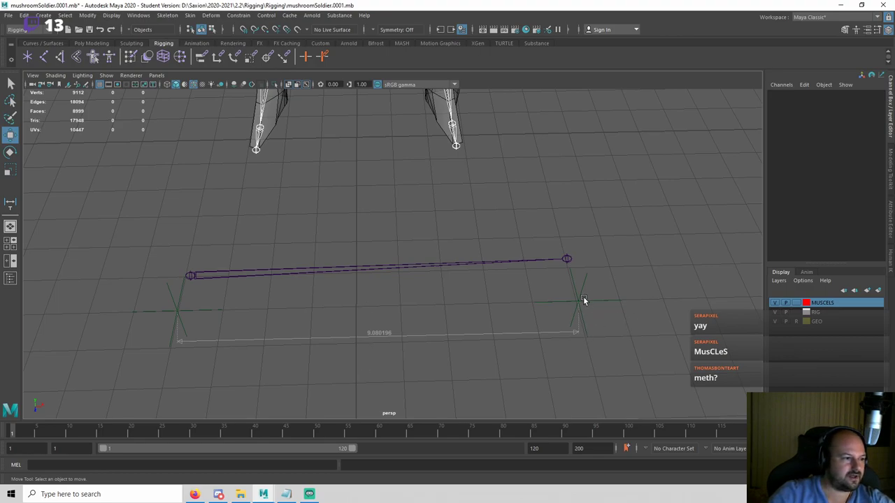
key(ctrl+s)
key(Return)
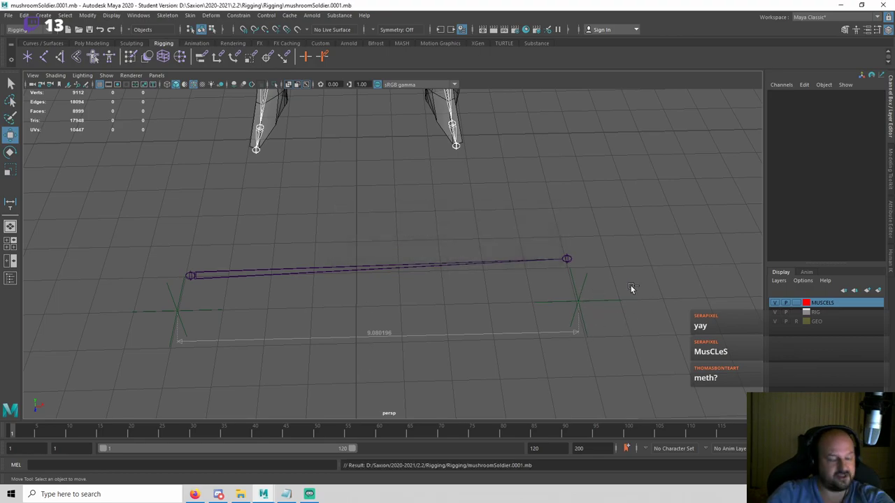
scroll(462, 320, up, 3)
scroll(459, 319, down, 5)
drag(204, 235, 433, 319)
click(521, 332)
scroll(520, 332, up, 2)
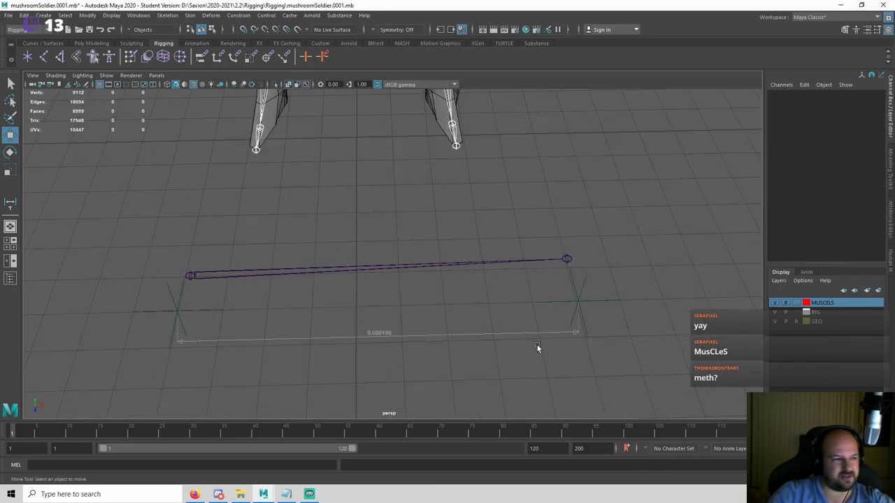
Select the new chain's root joint and open the Node Editor, narrowed and placed beside the joint chain.
click(212, 278)
click(577, 302)
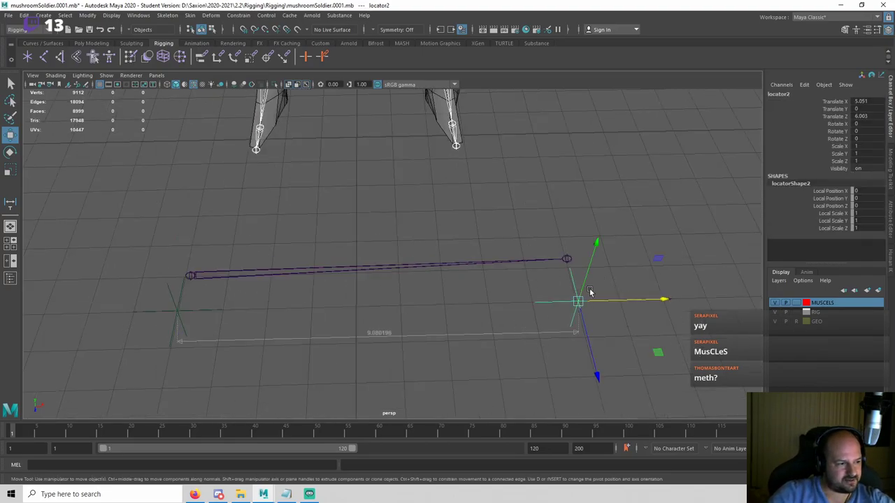
click(219, 266)
click(215, 263)
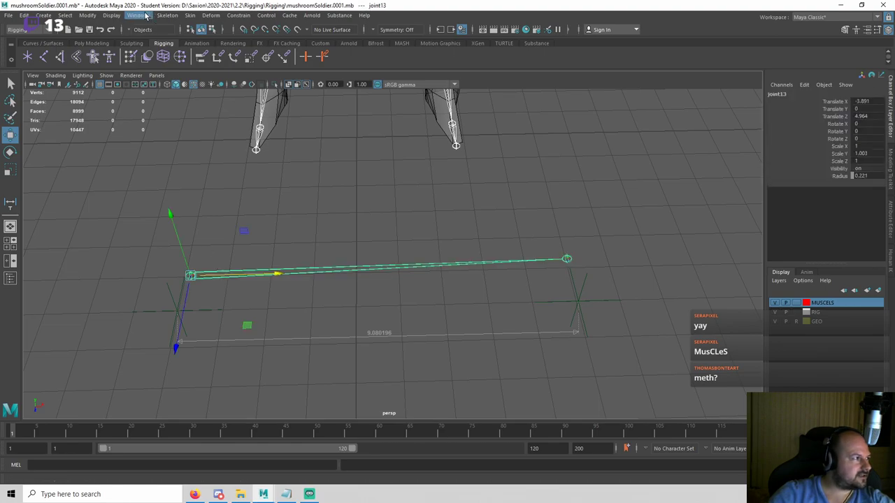
click(139, 15)
click(180, 137)
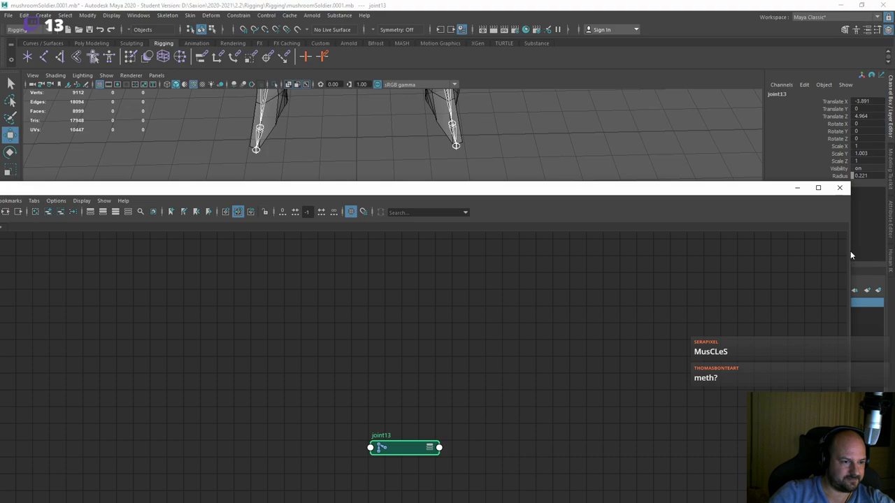
drag(851, 254, 288, 219)
drag(327, 184, 723, 126)
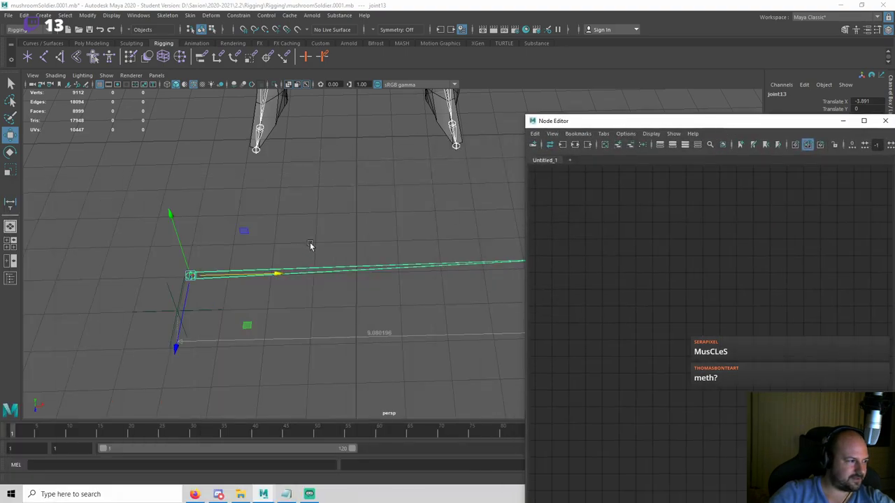
Graph the new chain's root joint together with the measurement's end locator in the Node Editor.
alt+middle_drag(309, 241, 245, 222)
key(q)
click(200, 258)
click(197, 248)
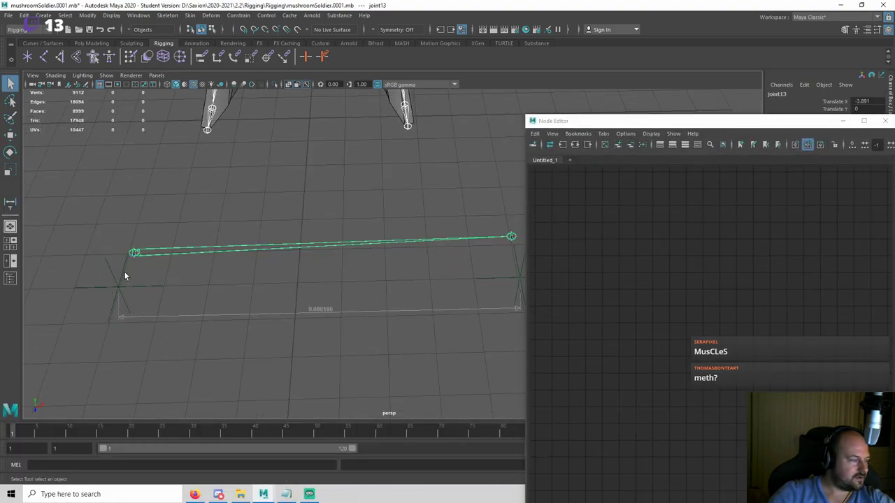
alt+middle_drag(376, 271, 300, 269)
click(441, 259)
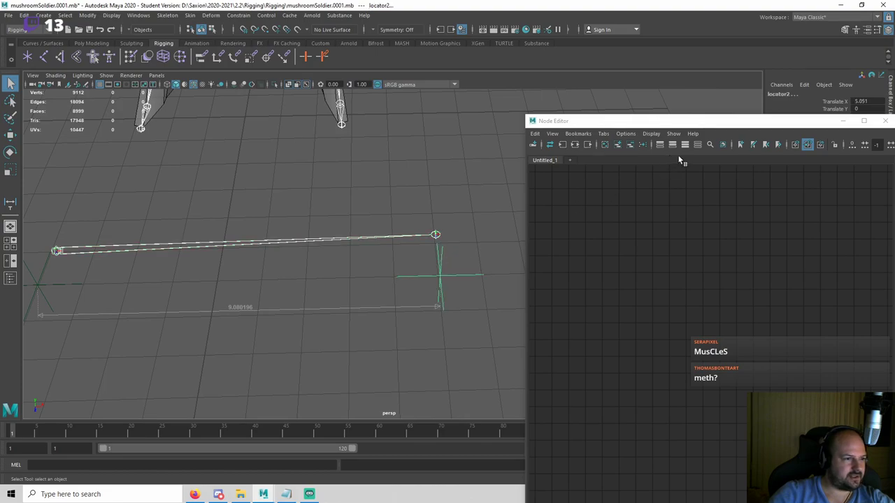
click(617, 144)
click(688, 299)
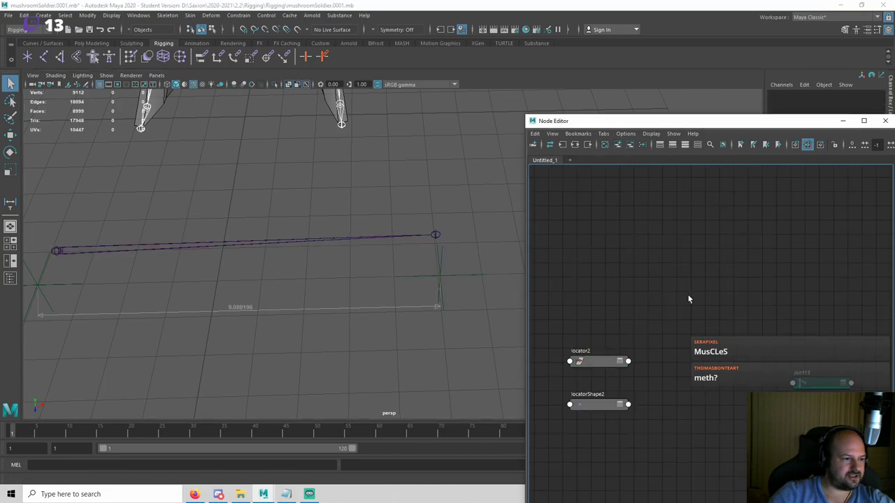
Bring the new chain's root joint node beside the locator nodes and expand the locator2 node to show all its attributes.
drag(811, 389, 638, 267)
click(626, 339)
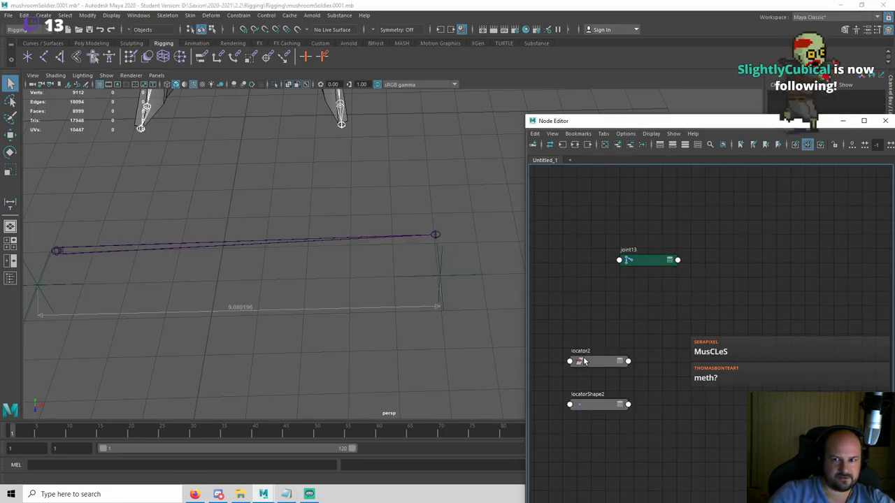
drag(590, 363, 594, 204)
key(3)
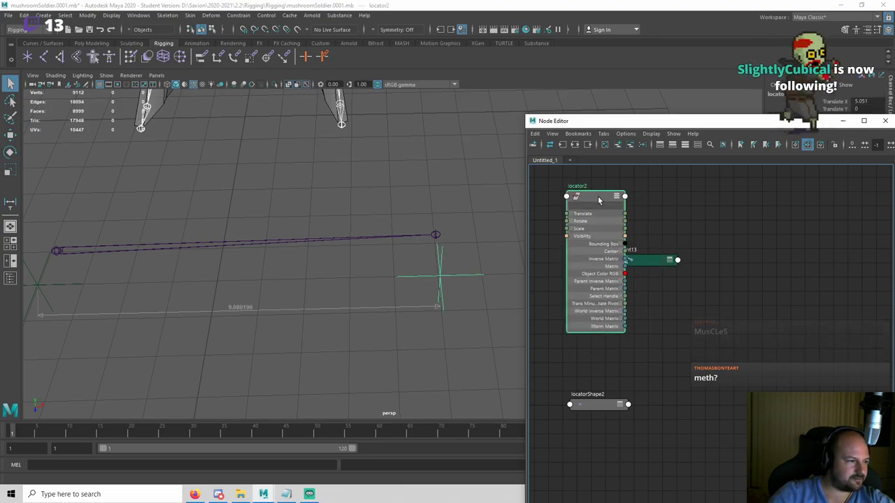
Add the distance measurement's nodes to the graph and place the distanceDimension1 node clear of the others.
click(243, 309)
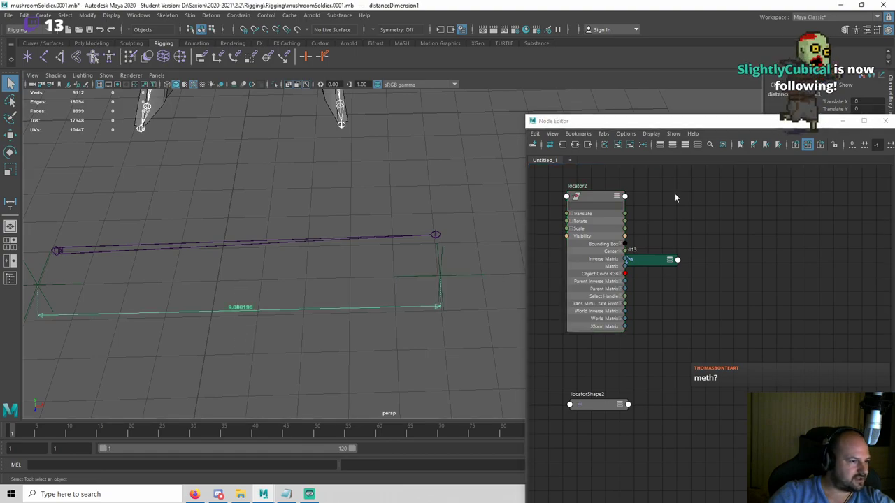
click(619, 145)
click(758, 273)
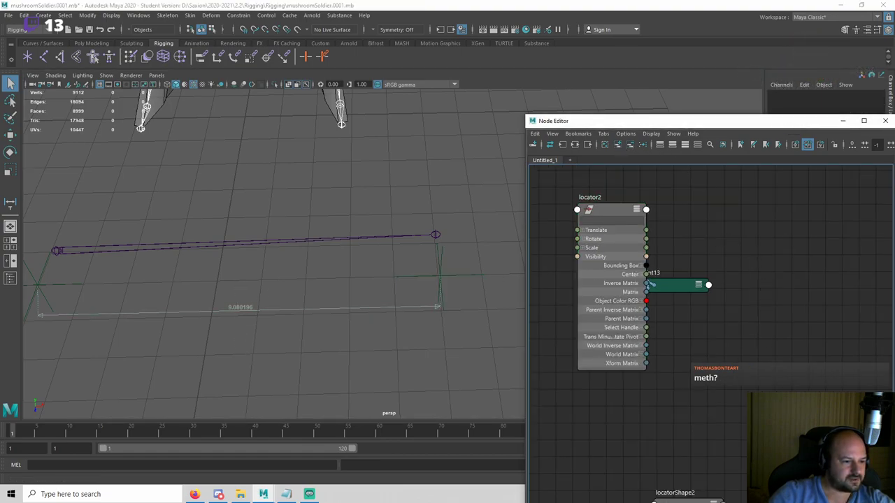
alt+middle_drag(717, 383, 717, 326)
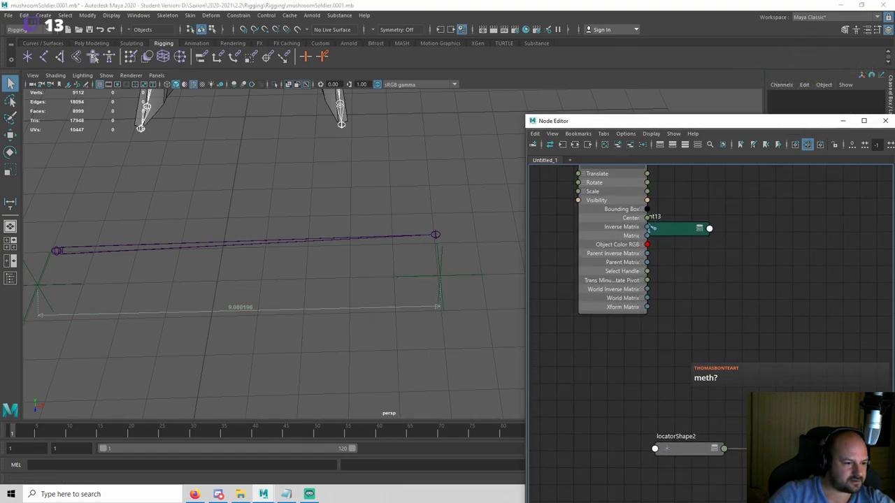
drag(815, 444, 804, 267)
Show the attributes of distanceDimensionShape1 and reposition the Node Editor so the joint chain stays in sight.
drag(799, 125, 673, 157)
click(690, 482)
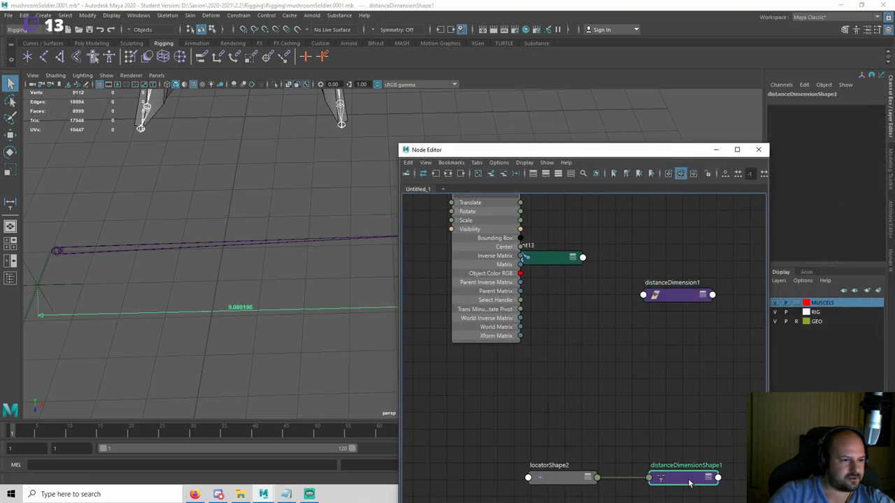
click(557, 479)
click(678, 295)
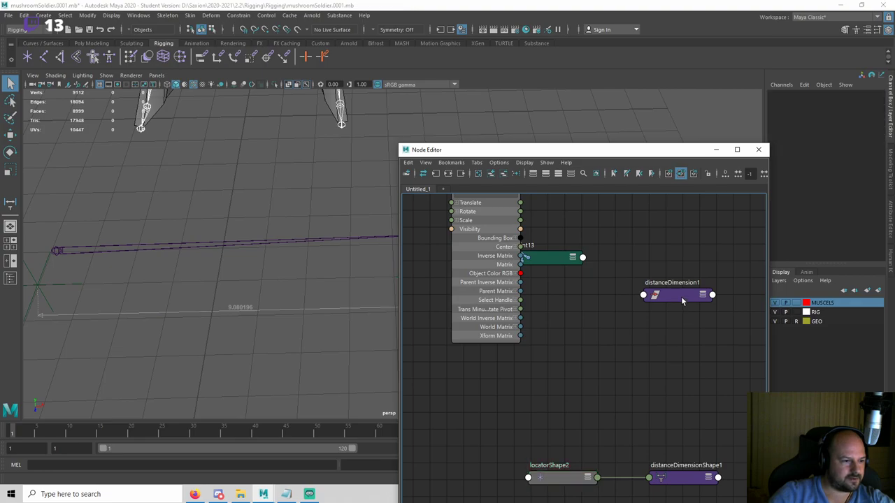
double_click(687, 481)
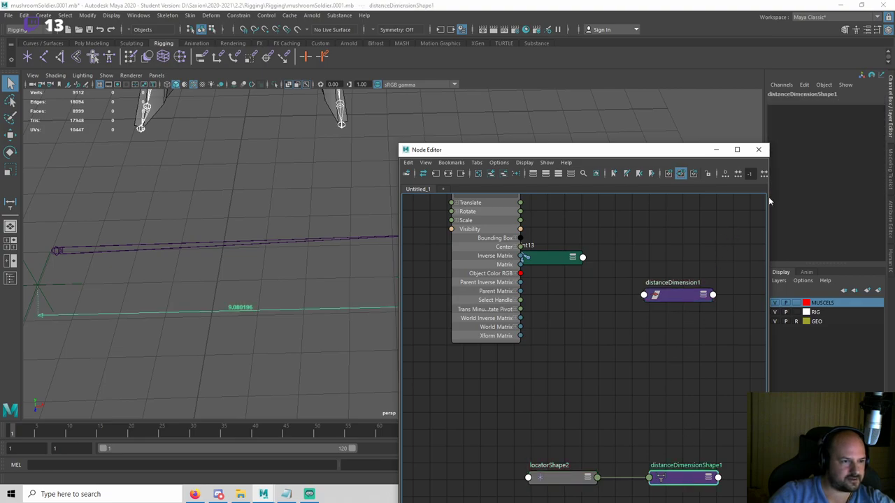
drag(689, 155, 717, 67)
alt+middle_drag(305, 278, 291, 285)
click(663, 301)
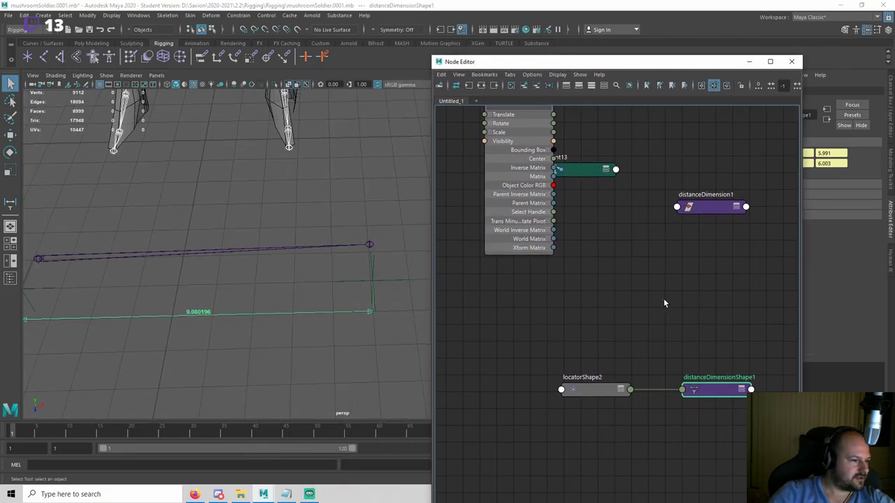
Expand the joint13 node to show its attributes and place it below distanceDimension1, clear of the locator2 node.
drag(594, 171, 502, 302)
click(514, 311)
click(533, 299)
click(533, 299)
alt+middle_drag(585, 313, 623, 256)
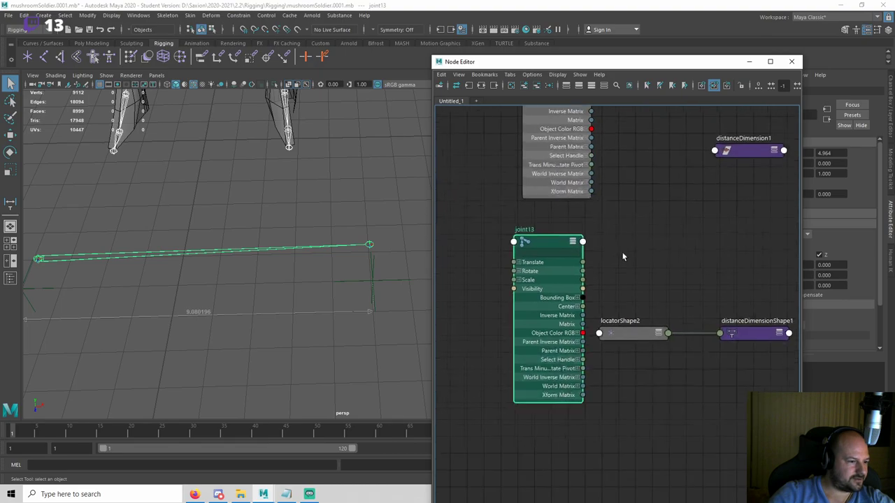
drag(548, 242, 696, 186)
click(581, 248)
Arrange locatorShape2 and distanceDimensionShape1 on the input side of joint13, and expand distanceDimensionShape1 to show its attributes.
drag(637, 334, 545, 370)
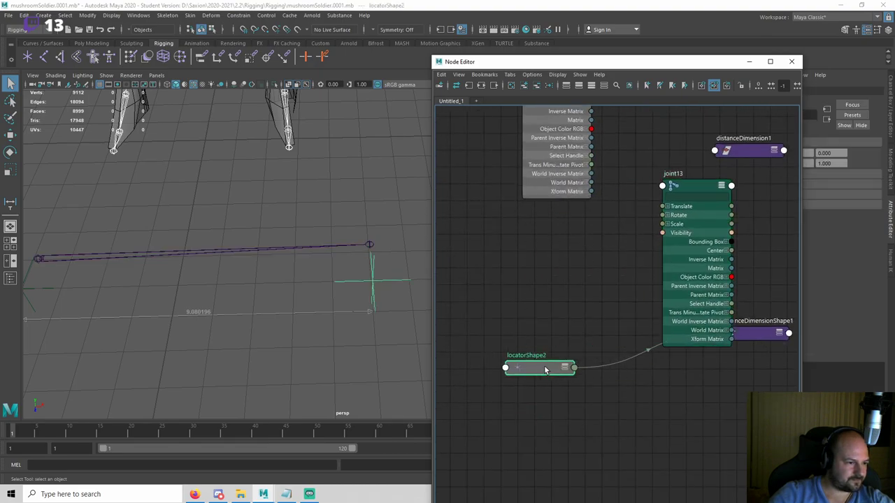
drag(757, 340, 584, 311)
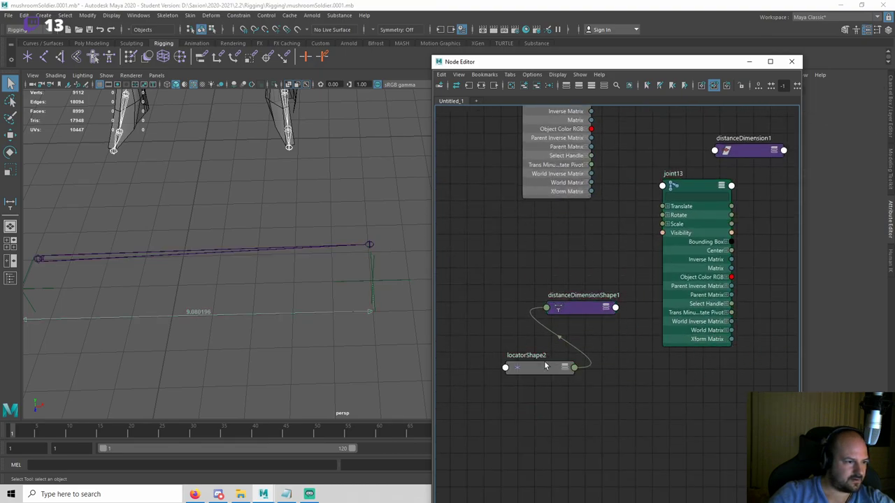
drag(538, 369, 488, 382)
drag(576, 310, 516, 279)
click(546, 277)
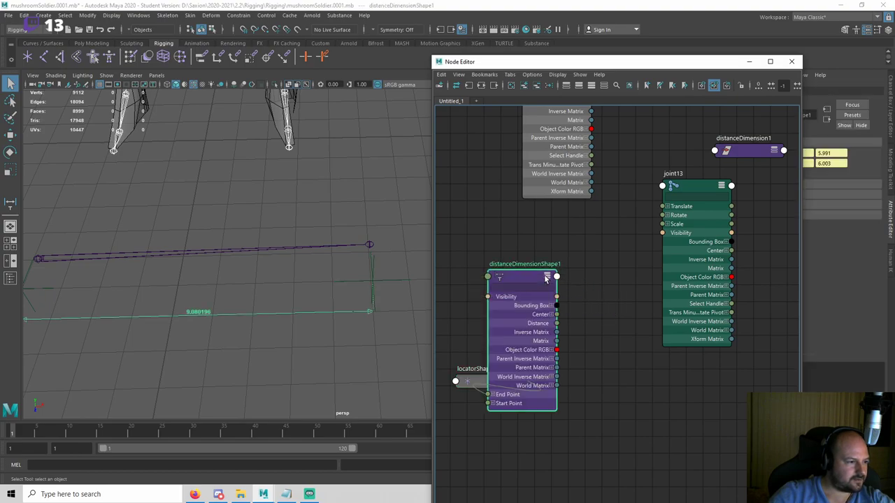
alt+middle_drag(603, 325, 575, 301)
Create a multiplyDivide node, place it between the distance shape and the joint, and expand its attributes.
right_drag(579, 368, 580, 311)
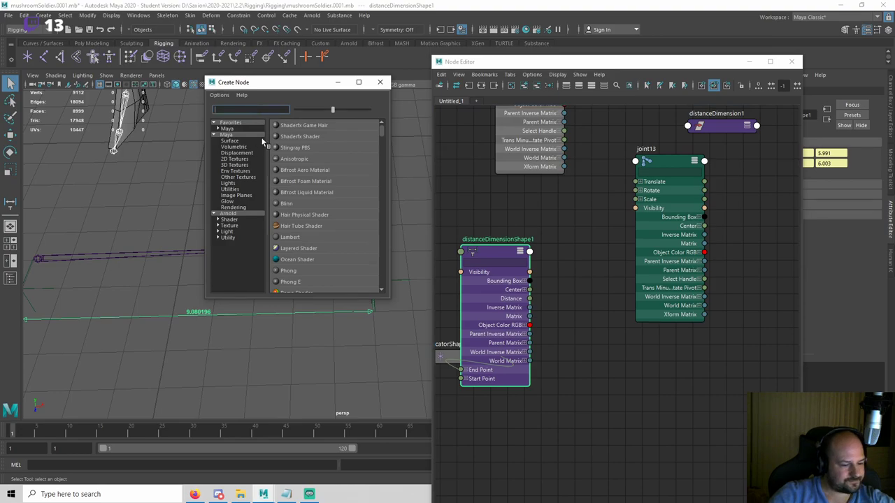
text(mul)
click(306, 147)
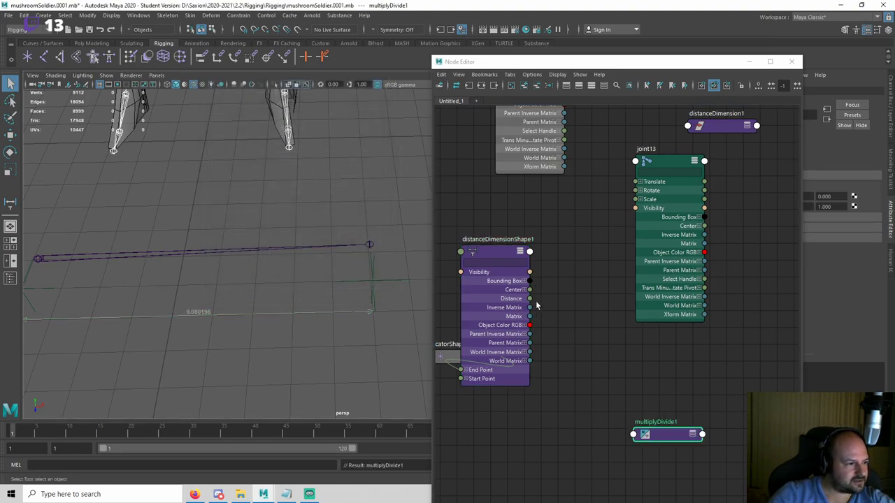
drag(529, 298, 627, 378)
click(691, 423)
click(692, 434)
click(692, 434)
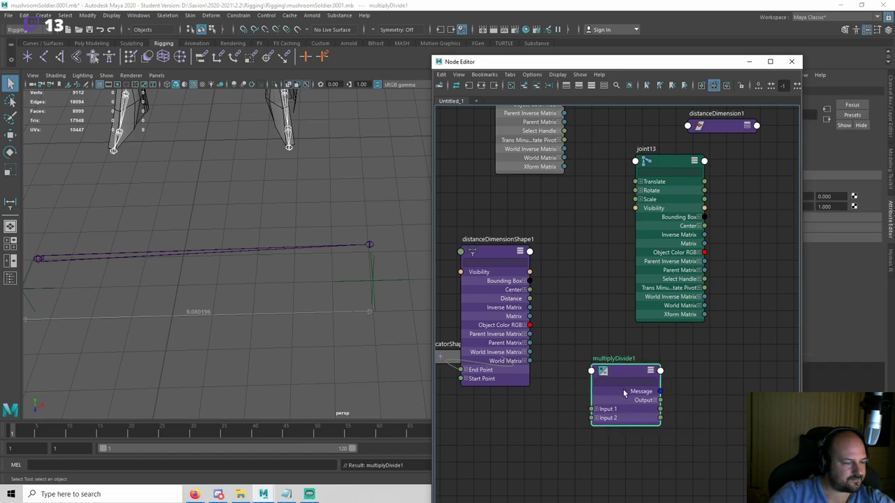
Connect the distance shape's Distance output to Input 1X of the multiplyDivide node.
click(595, 409)
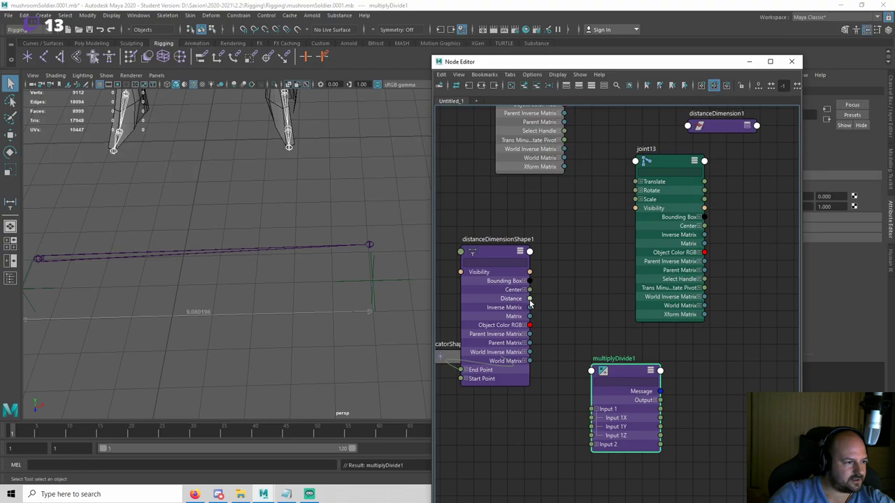
drag(530, 301, 600, 418)
drag(625, 378, 602, 372)
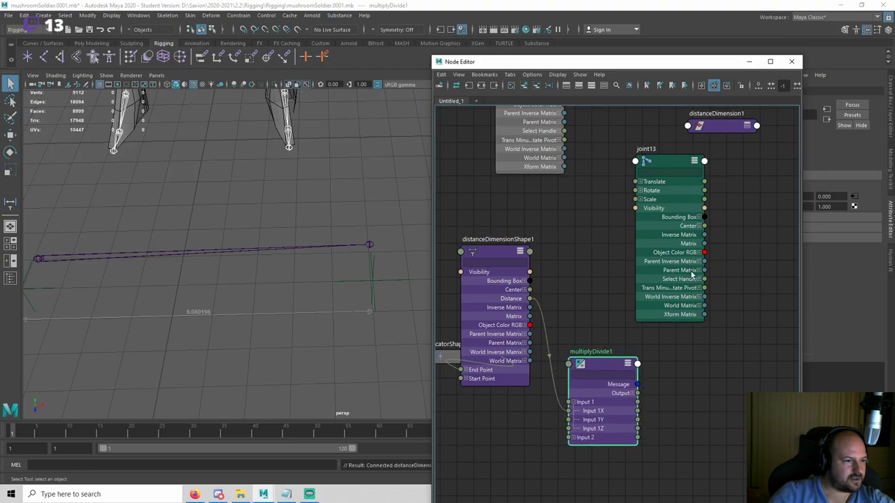
Set the first Input 2 value of the multiplyDivide node to 9.
drag(678, 69, 540, 63)
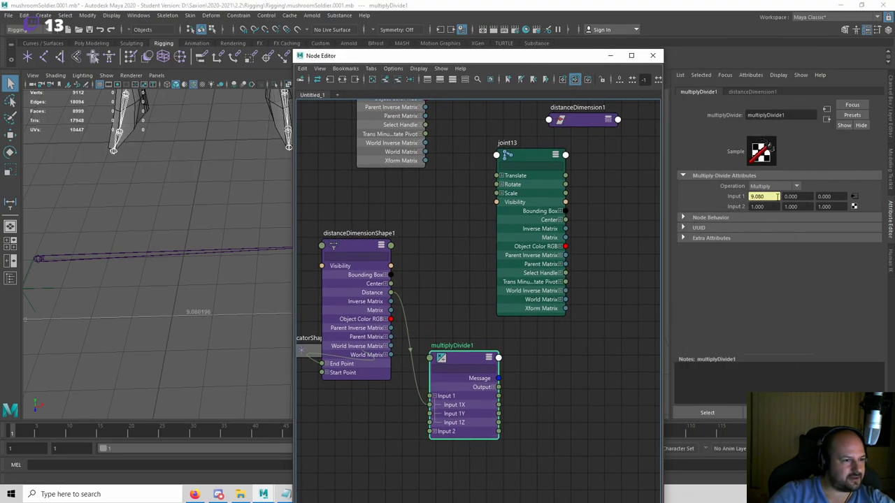
drag(767, 206, 707, 210)
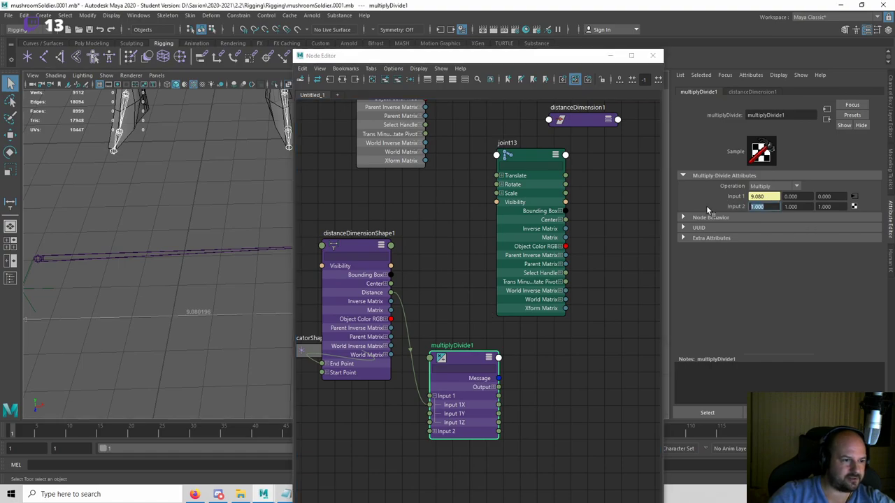
text(9.087)
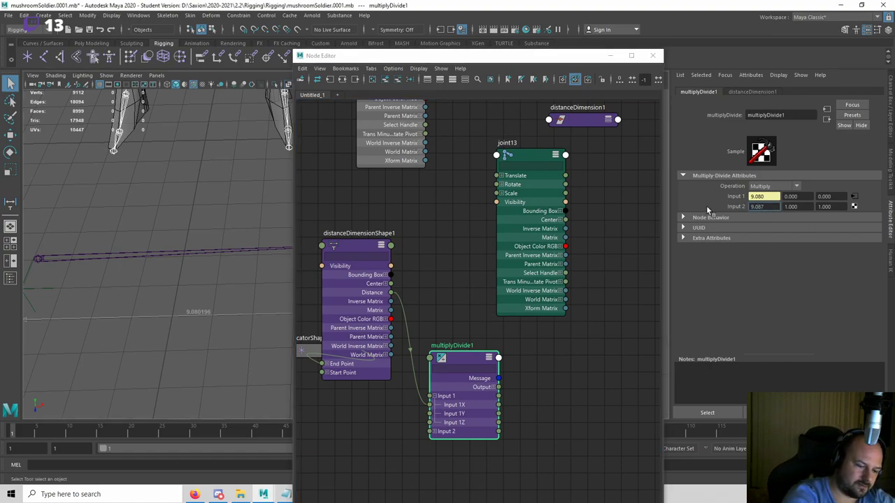
text(0)
key(Return)
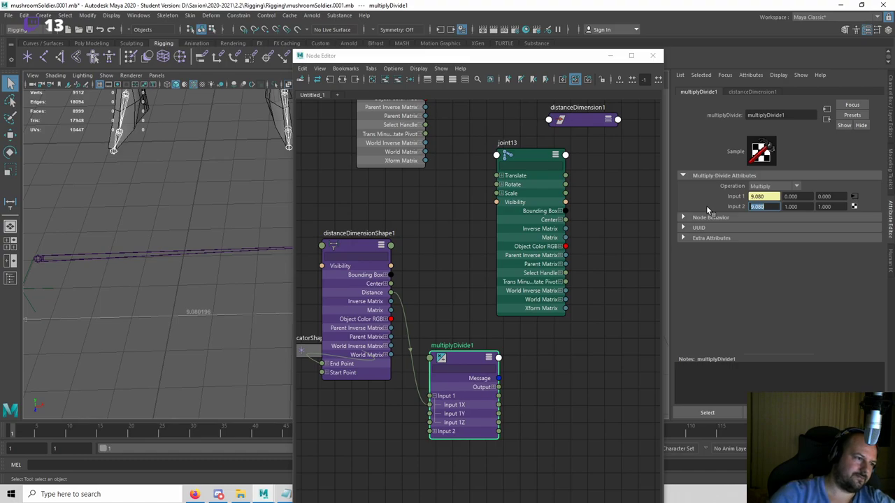
click(545, 444)
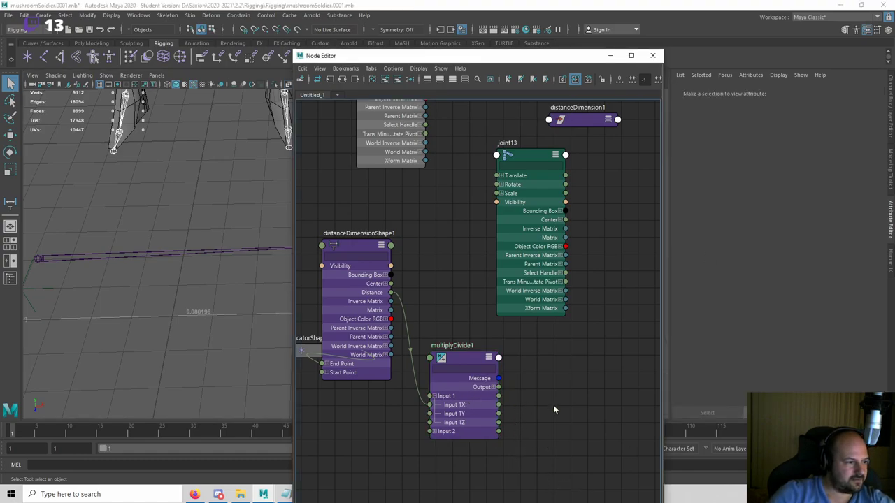
Connect the multiplyDivide node's Output X to Scale X of joint13 and close the Node Editor.
click(492, 387)
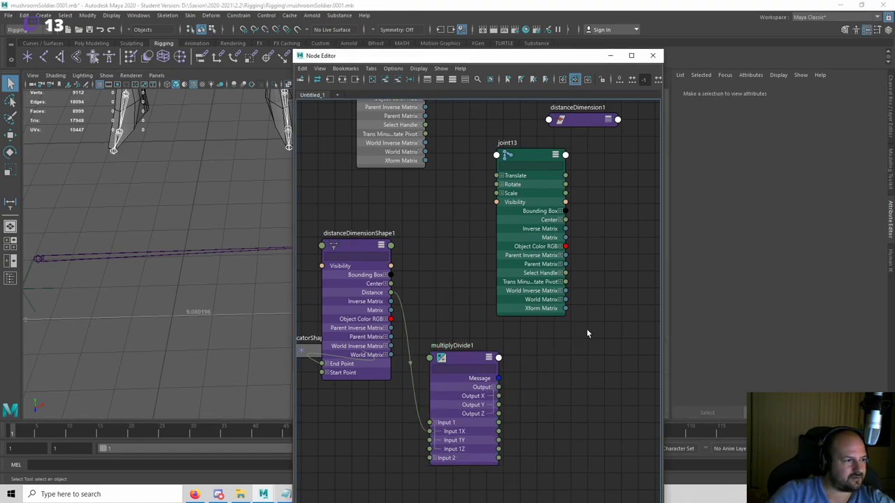
alt+middle_drag(587, 333, 562, 345)
drag(504, 171, 571, 159)
click(542, 193)
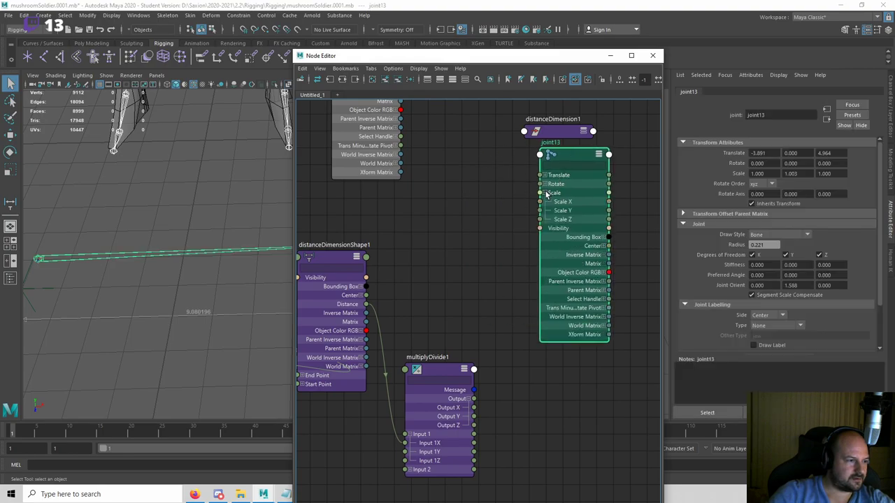
click(515, 451)
drag(492, 356, 548, 200)
click(654, 56)
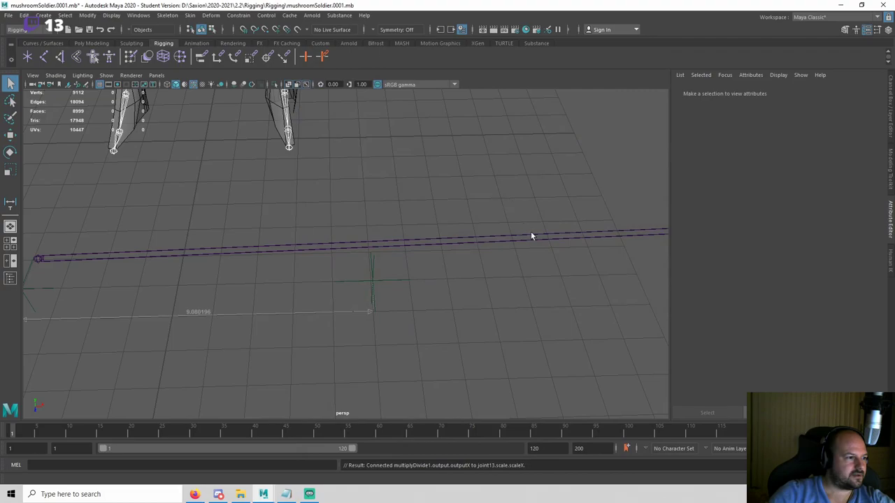
Change the multiplyDivide node's operation to Divide and close the Node Editor.
scroll(515, 262, down, 8)
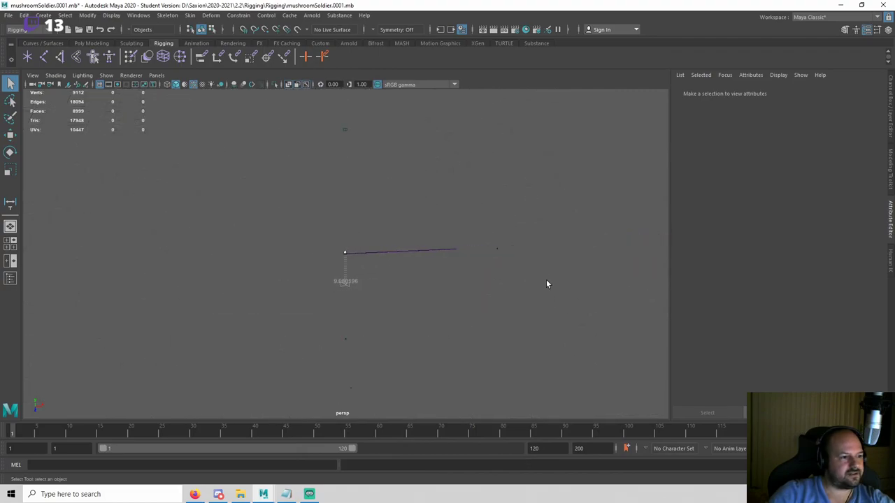
alt+middle_drag(443, 277, 279, 308)
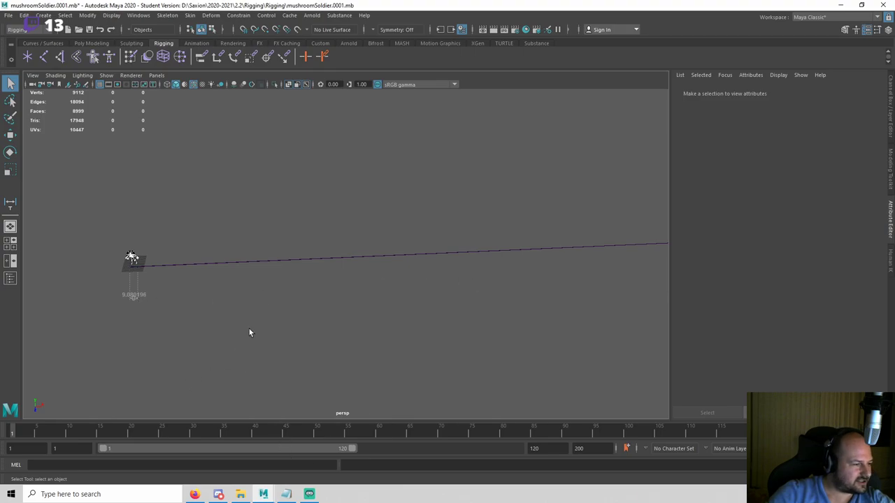
click(138, 15)
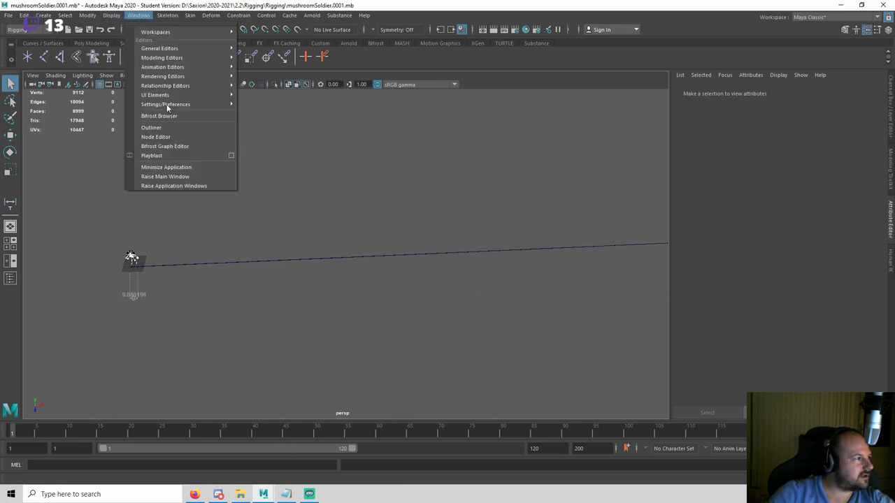
click(175, 135)
click(436, 363)
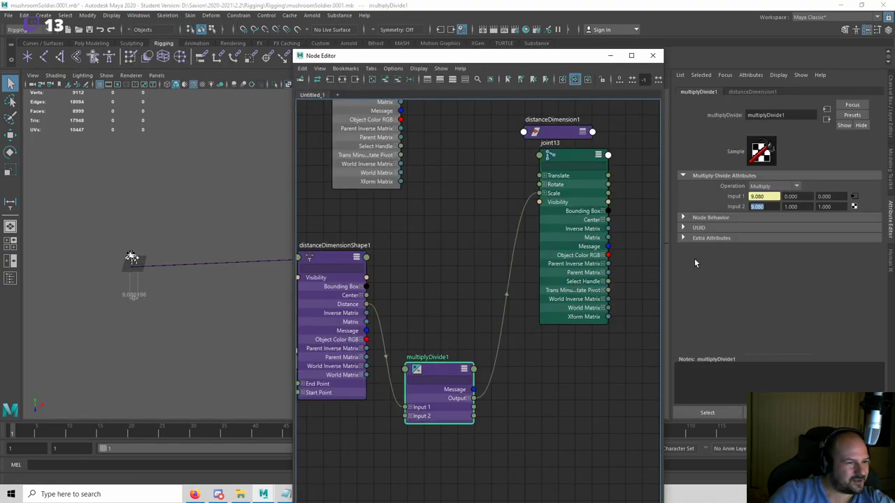
click(771, 187)
click(762, 212)
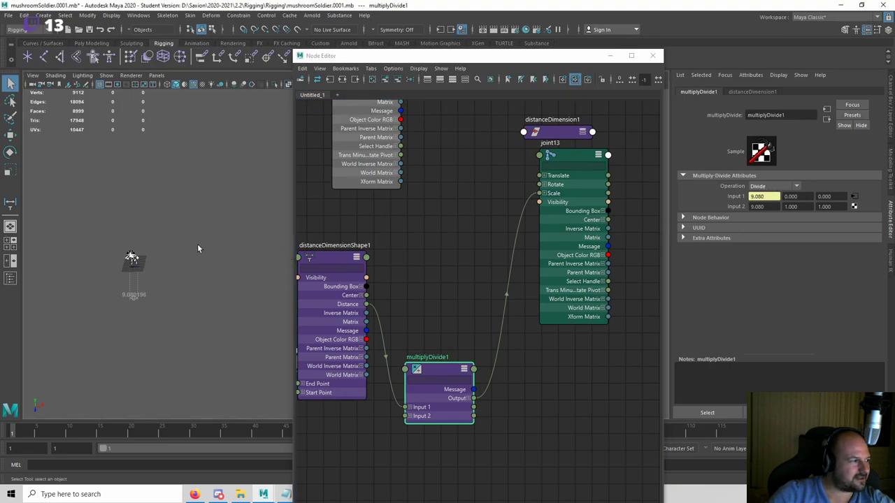
click(652, 55)
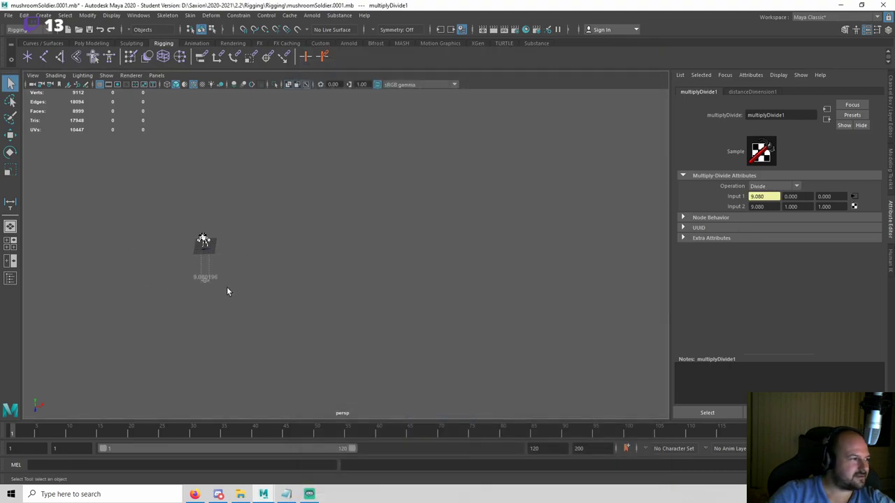
Test the stretching joint by moving the measurement's end locator inward along X toward the start locator.
click(203, 245)
key(f)
click(549, 312)
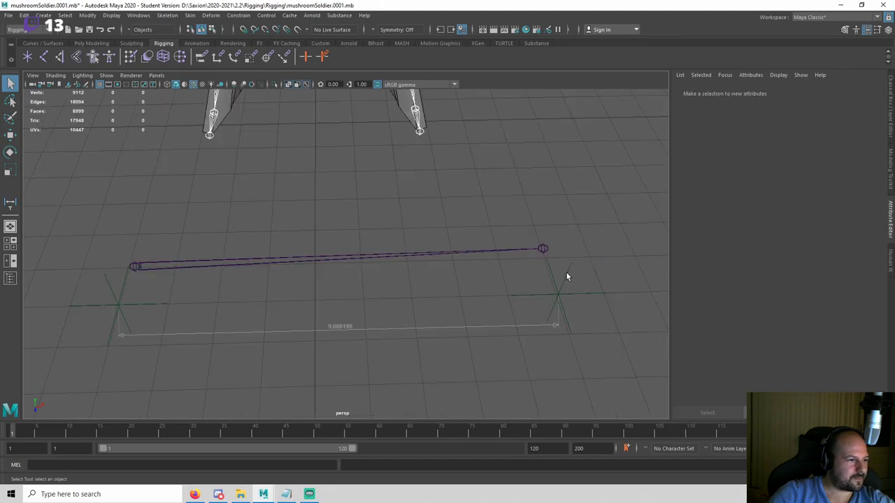
scroll(568, 280, down, 4)
key(w)
click(451, 272)
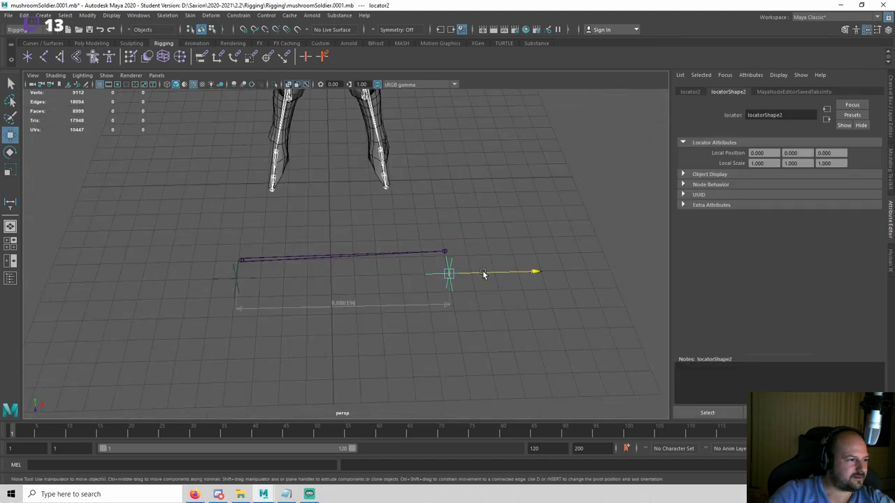
drag(482, 273, 393, 266)
Delete the test joint chain together with its locators and distance measurement.
click(482, 224)
drag(203, 247, 428, 295)
key(Delete)
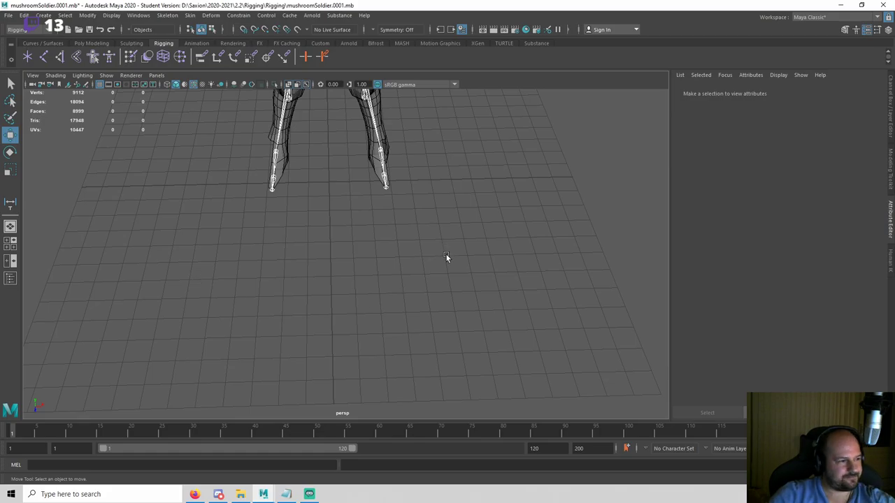
Save the scene and show the channel and layer lists beside a side view of the neck.
key(ctrl+s)
key(Return)
alt+drag(446, 252, 445, 188)
alt+middle_drag(446, 188, 481, 317)
key(space)
drag(459, 201, 458, 224)
alt+middle_drag(438, 190, 491, 318)
alt+middle_drag(461, 209, 483, 281)
alt+middle_drag(487, 328, 490, 200)
key(space)
drag(503, 215, 530, 216)
alt+middle_drag(481, 201, 499, 383)
click(885, 32)
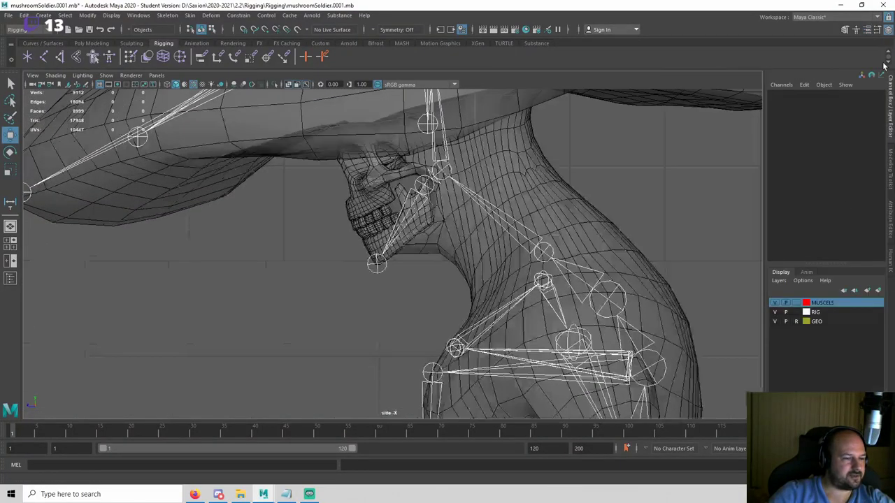
Draw a two-joint chain in the side view, running vertically from behind the jaw down to the collarbone.
click(27, 57)
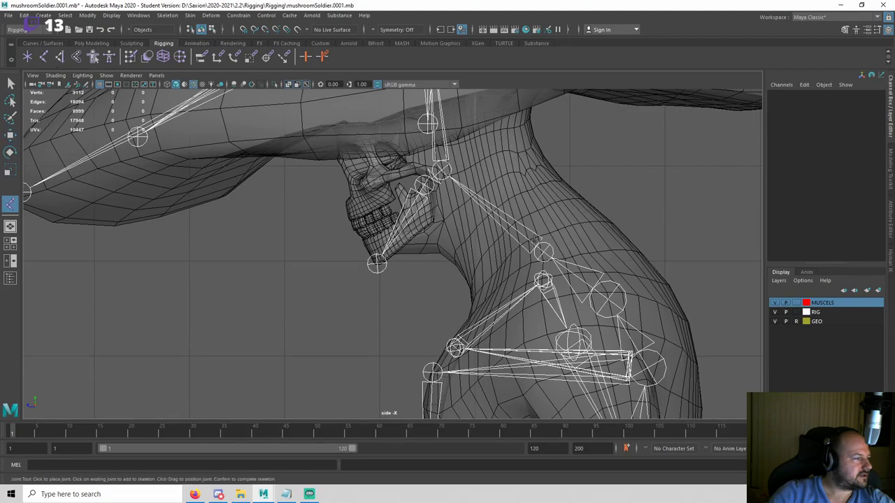
click(457, 146)
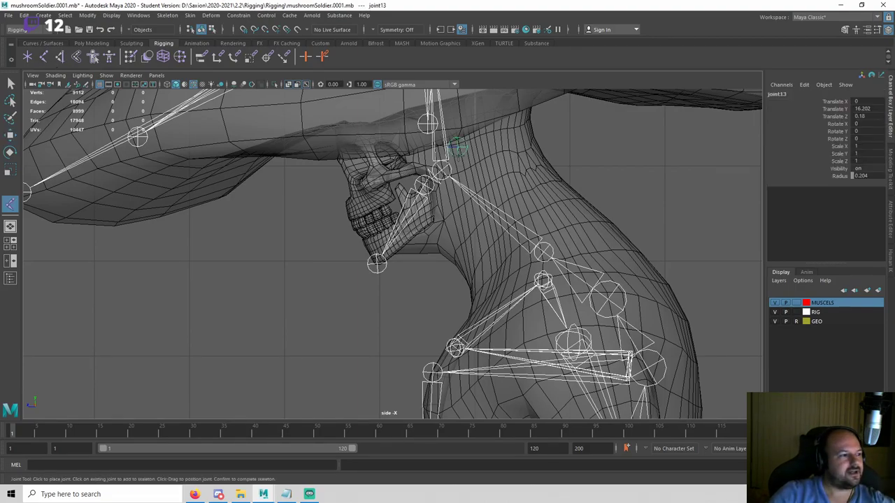
click(457, 329)
key(space)
drag(452, 265, 453, 232)
key(w)
Move the new neck chain sideways off the centre line to Translate X 0.666.
alt+middle_drag(453, 146, 441, 221)
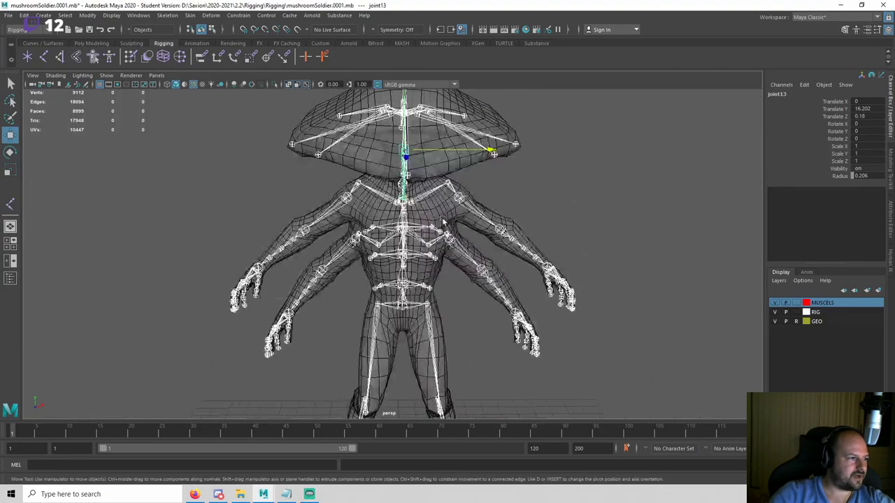
key(space)
drag(442, 220, 428, 270)
scroll(441, 280, down, 9)
scroll(452, 232, up, 5)
key(space)
key(f)
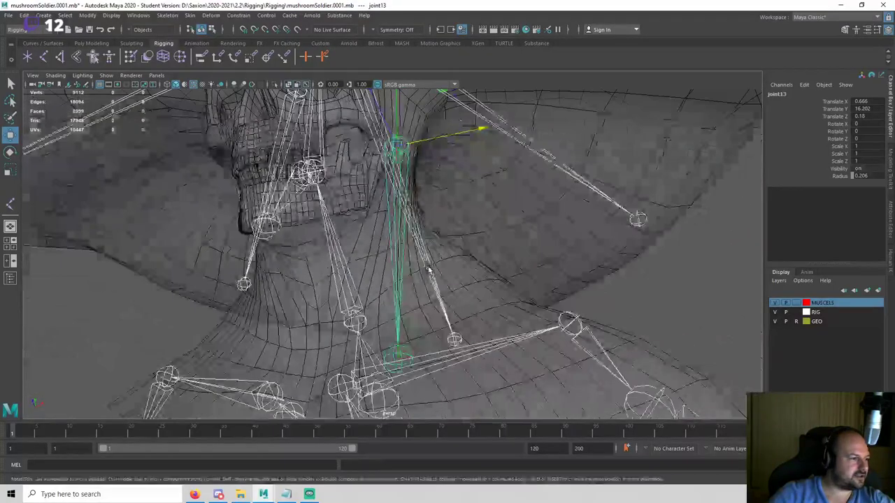
Move the neck chain's end joint inward beside the inner collarbone joint, at Translate X 1.93 and Translate Z -0.381.
key(q)
click(398, 357)
key(w)
alt+drag(398, 325, 407, 371)
mouse_move(493, 353)
alt+mouse_down()
mouse_move(460, 339)
mouse_move(407, 345)
mouse_move(489, 345)
alt+mouse_up()
key(q)
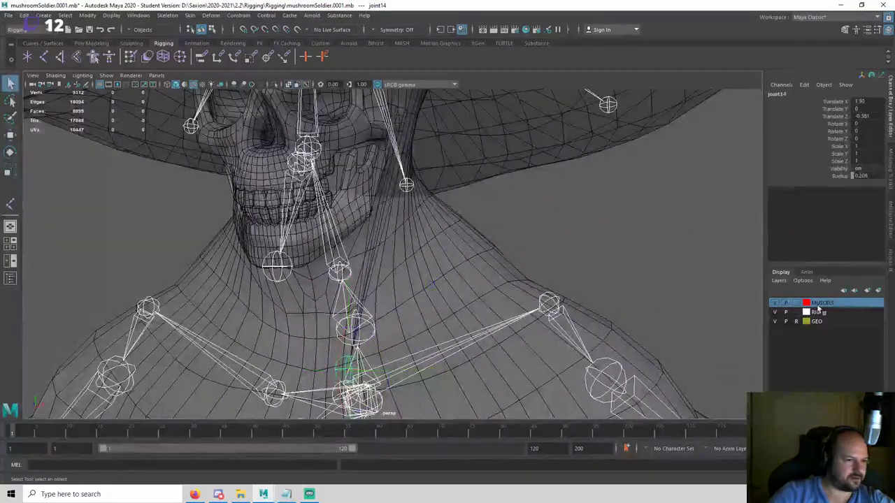
Add both joints of the neck chain to the MUSCELS layer and save the scene.
right_click(817, 305)
click(830, 322)
click(598, 253)
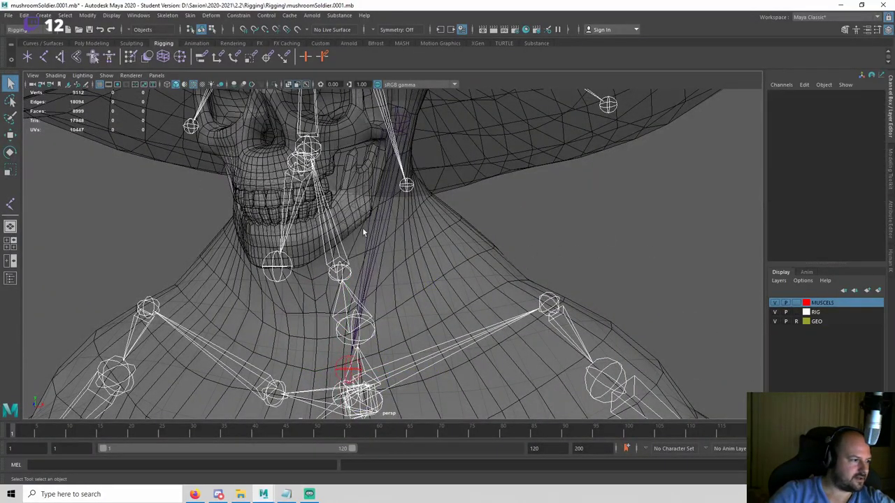
click(375, 228)
right_click(821, 303)
click(827, 329)
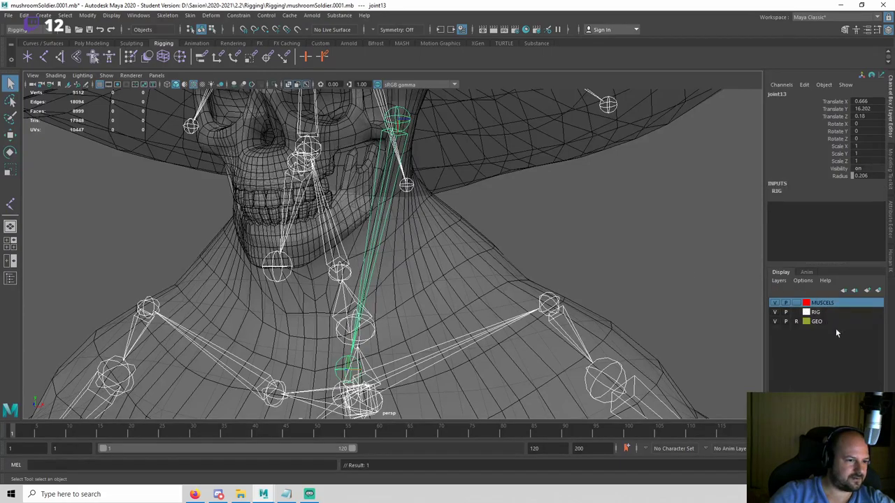
click(559, 262)
key(ctrl+s)
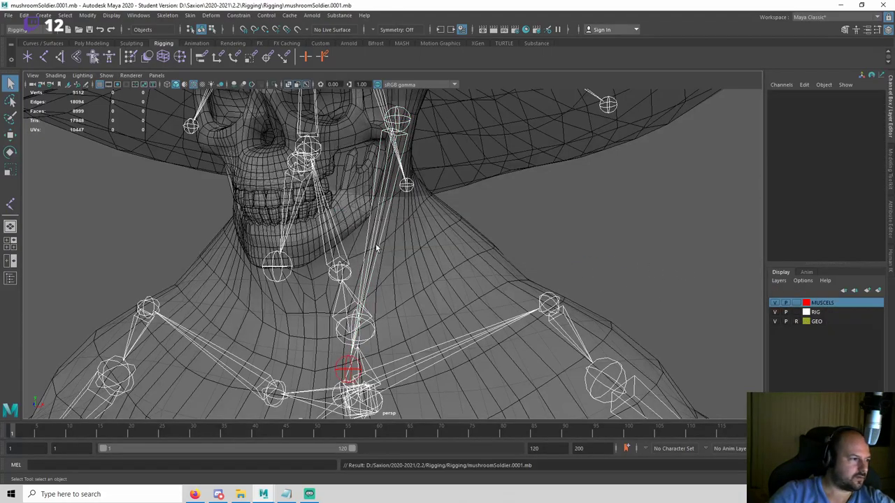
click(375, 248)
right_click(822, 303)
click(828, 323)
click(648, 270)
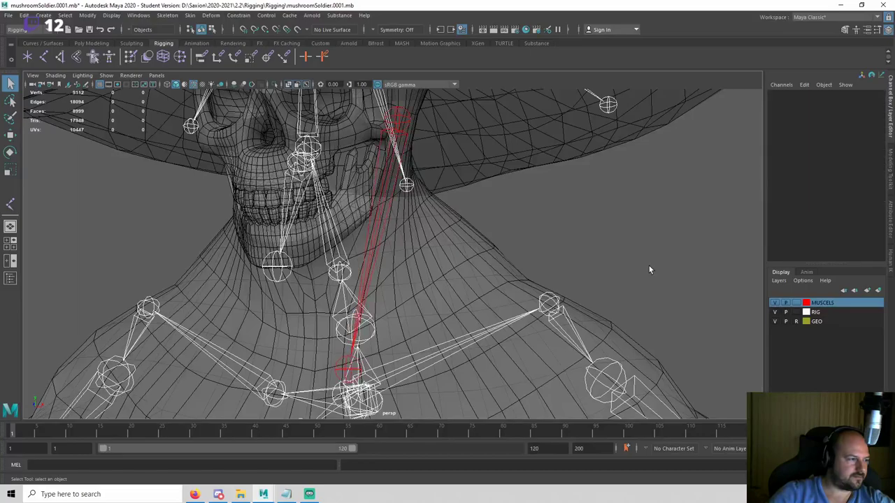
Rename the neck chain's root joint as L_MUSCLE_NECK and its end joint as L_MUSCLE_NECK_NUB.
alt+drag(648, 270, 406, 269)
click(393, 258)
double_click(786, 94)
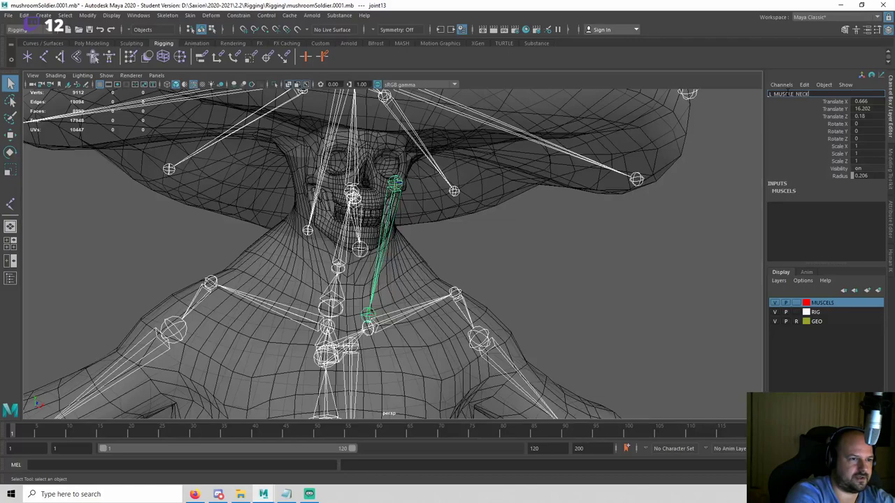
text(L_MUSCLE_NECK)
key(Return)
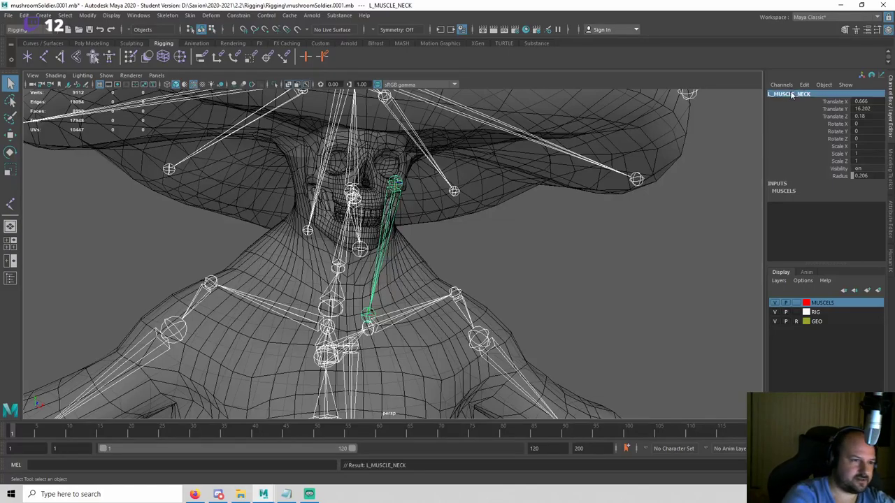
key(Down)
click(794, 94)
text(L_MUSCLE_NECK)
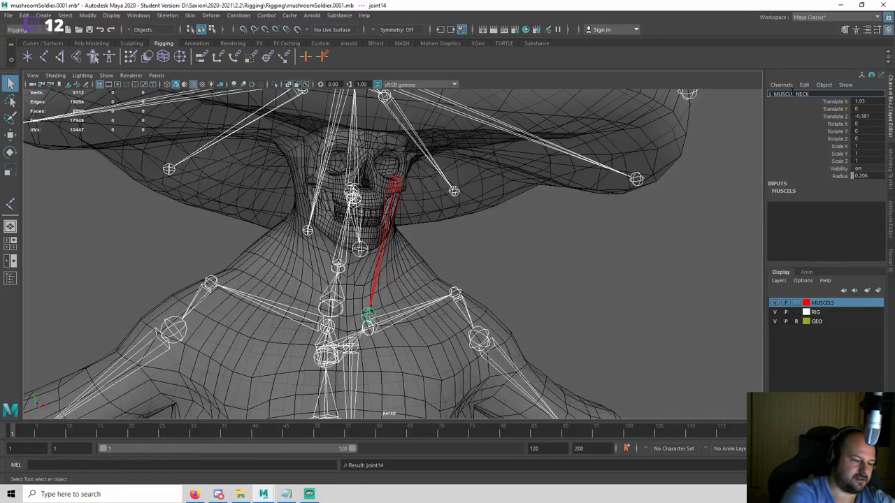
key(Return)
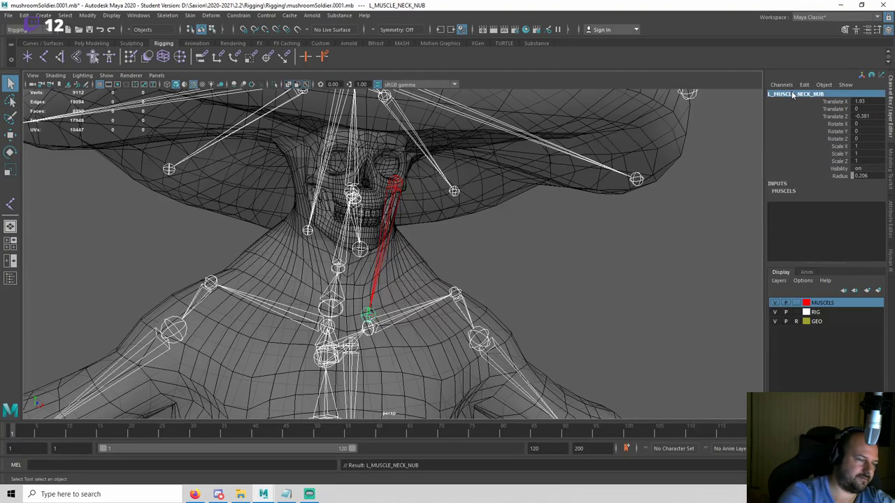
Draw a two-joint chain in the front view from the left side of the chest up to the upper arm.
alt+middle_drag(595, 288, 588, 227)
click(589, 225)
key(space)
click(591, 223)
drag(591, 223, 589, 244)
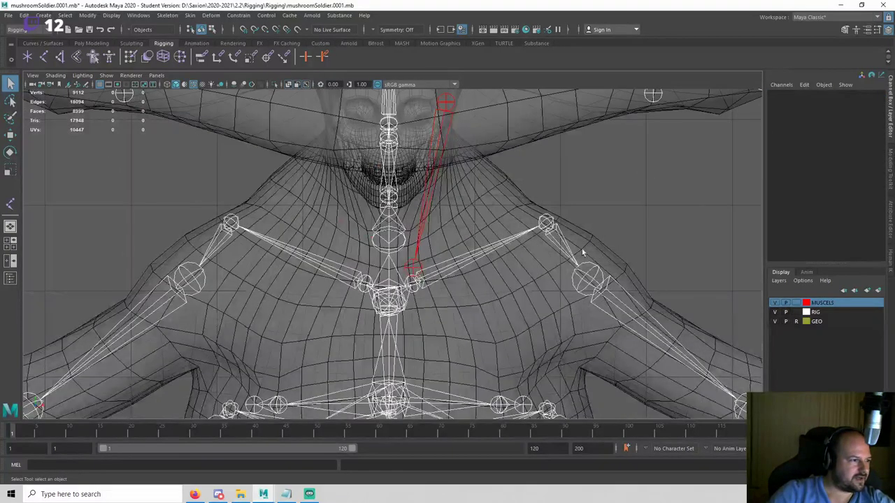
alt+middle_drag(552, 298, 526, 205)
click(42, 57)
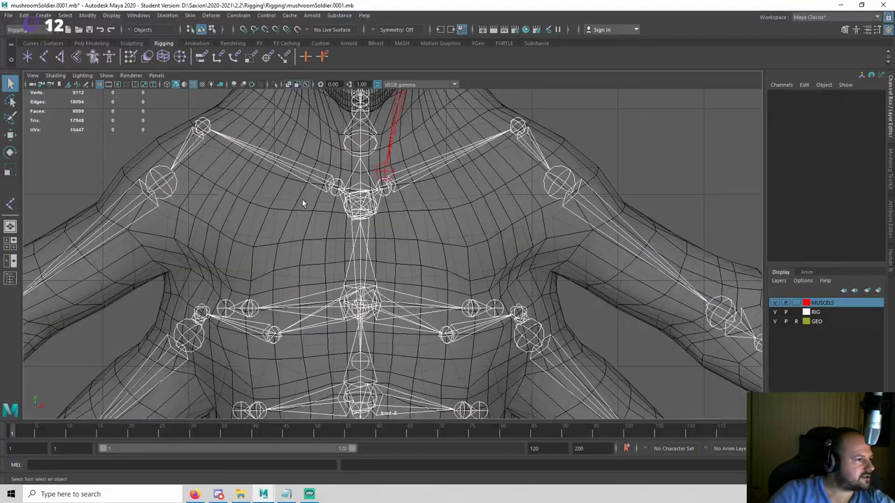
click(470, 280)
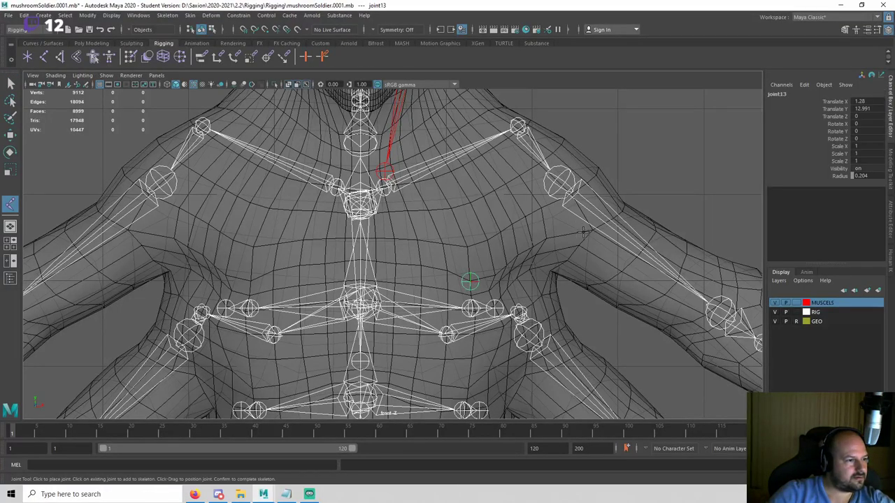
click(583, 230)
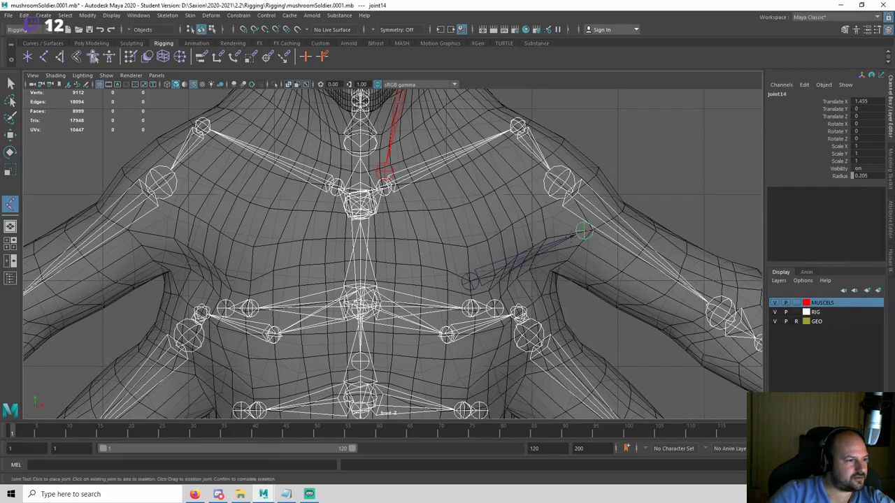
key(Return)
Position the chest chain in depth, with its root joint at Translate Z 0.201 and its end joint at Translate Z -1.212.
key(space)
drag(586, 198, 397, 290)
key(ctrl+s)
key(Return)
key(w)
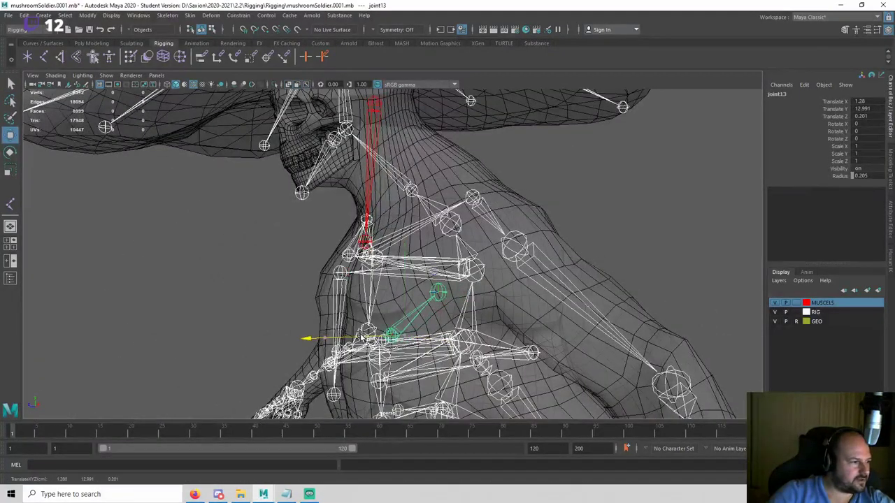
alt+drag(361, 335, 417, 294)
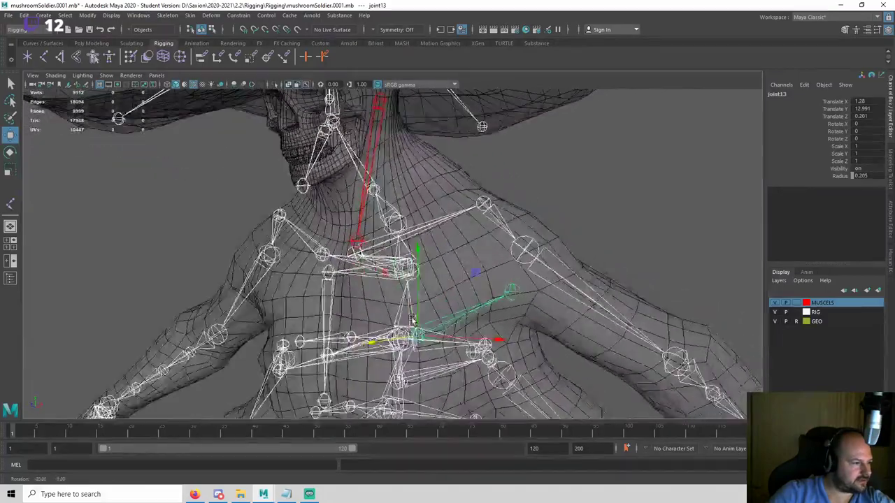
click(516, 300)
alt+drag(516, 299, 703, 253)
Add the chest chain to the MUSCELS layer and save the scene.
key(q)
click(436, 332)
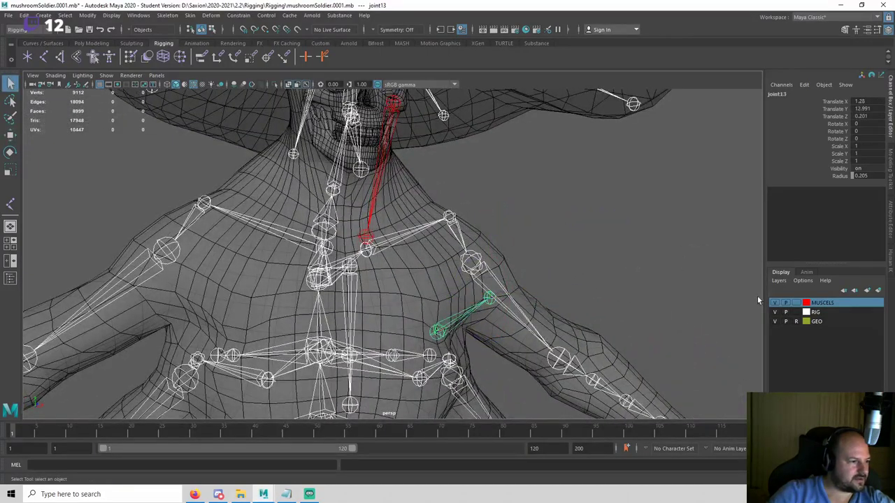
right_click(821, 303)
click(830, 324)
alt+drag(629, 273, 601, 259)
key(ctrl+s)
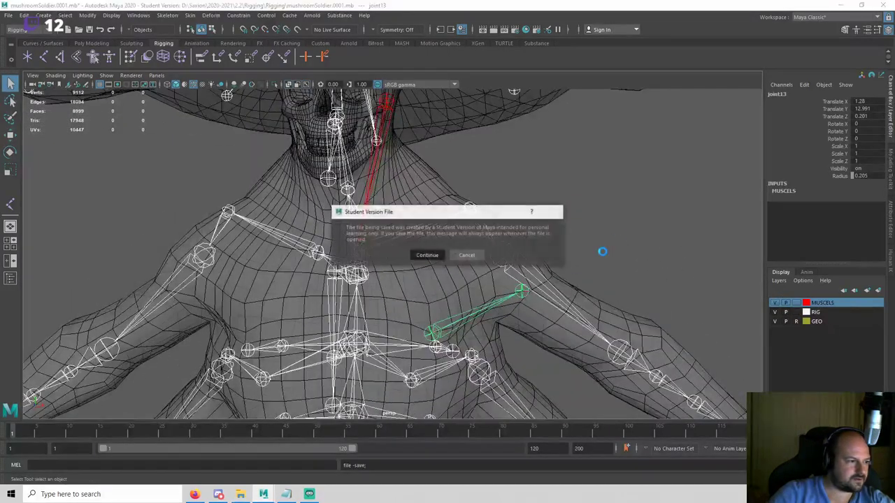
key(Return)
Rename the chest chain's root joint as L_MUSCLE_PEC.
click(627, 211)
click(438, 326)
click(786, 94)
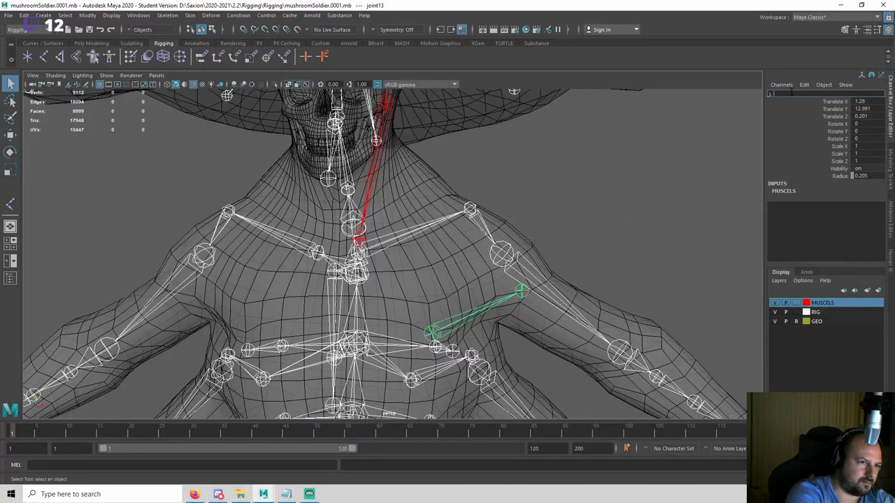
text(L_MUSCLE_PE)
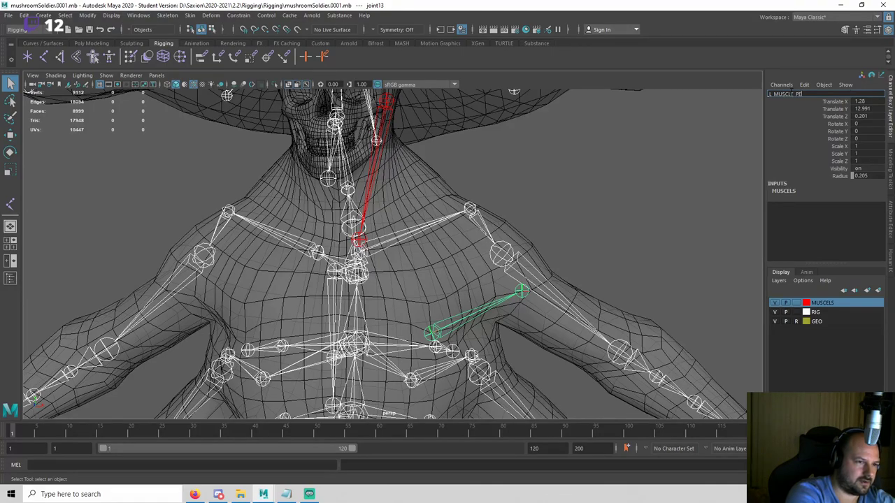
text(C)
key(Return)
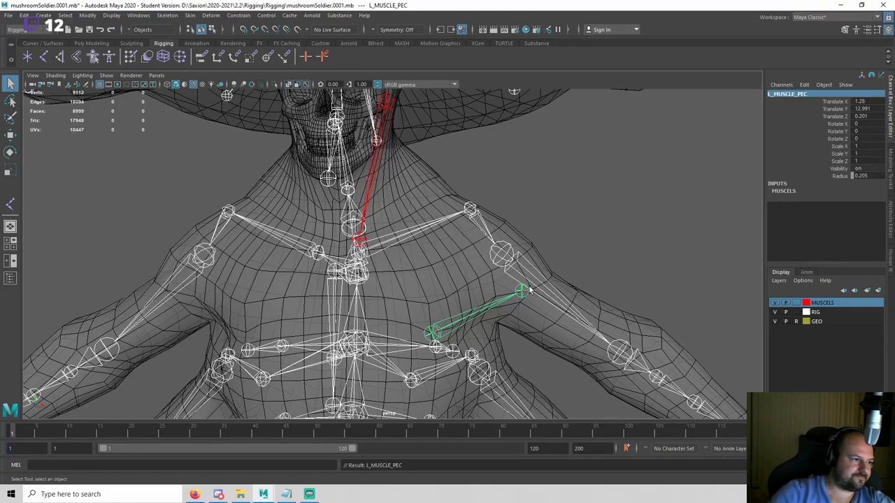
Rename the chest chain's end joint as L_MUSCLE_PEC_NUB and save the scene.
click(522, 291)
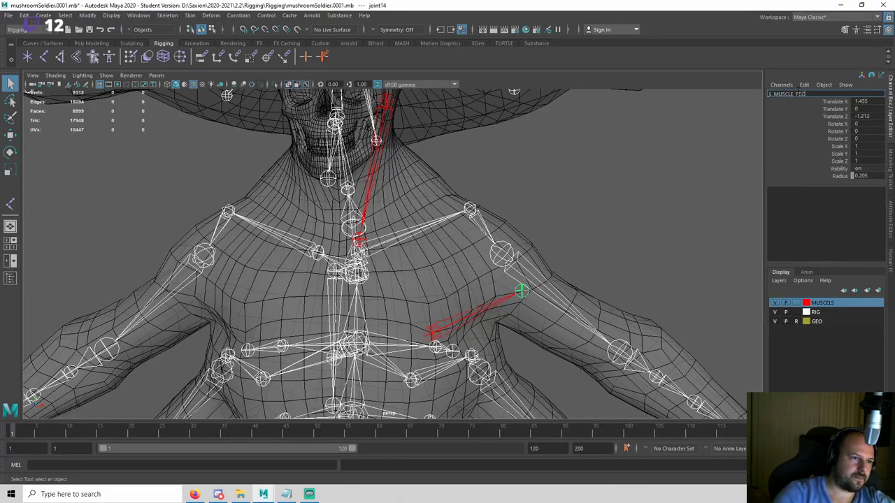
text(L_MUSCLE_PEC_NUB)
key(Return)
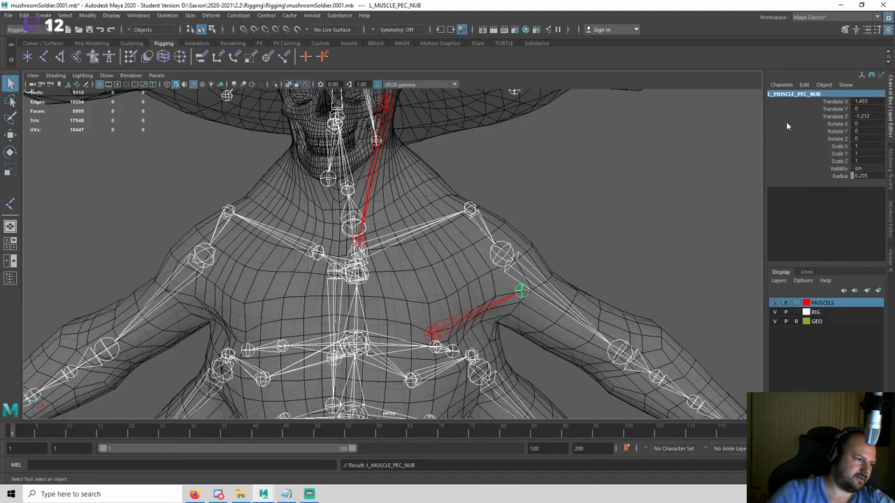
click(661, 212)
scroll(661, 212, down, 3)
key(ctrl+s)
key(Return)
Draw a two-joint chain in the front view from the left side of the neck to the outer end of the collarbone.
scroll(565, 253, down, 2)
alt+drag(565, 253, 536, 256)
key(space)
drag(578, 205, 510, 194)
key(y)
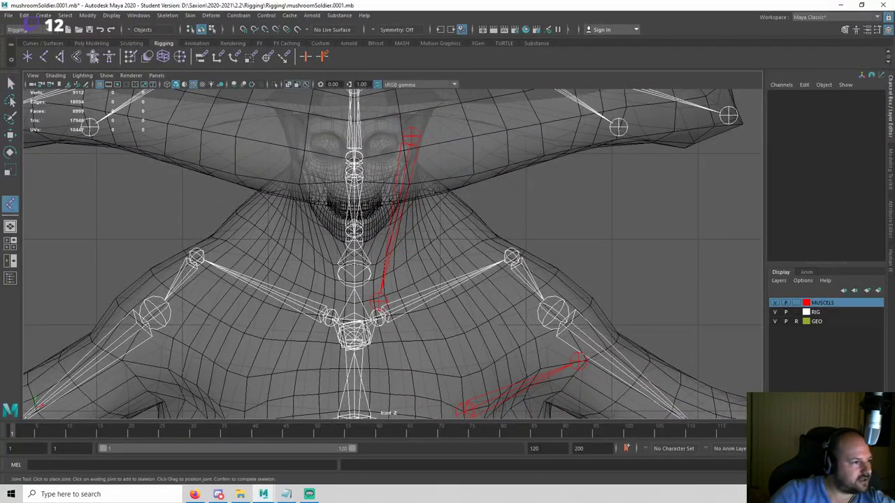
click(422, 171)
click(496, 253)
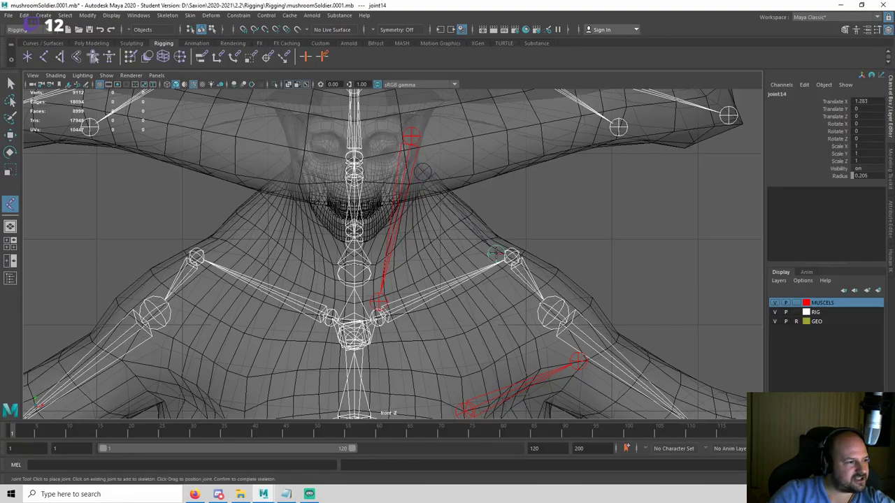
key(Return)
Move the neck-to-shoulder chain's root joint back and inward to Translate X 0.695 and Translate Z -0.706.
key(space)
drag(590, 222, 473, 222)
key(w)
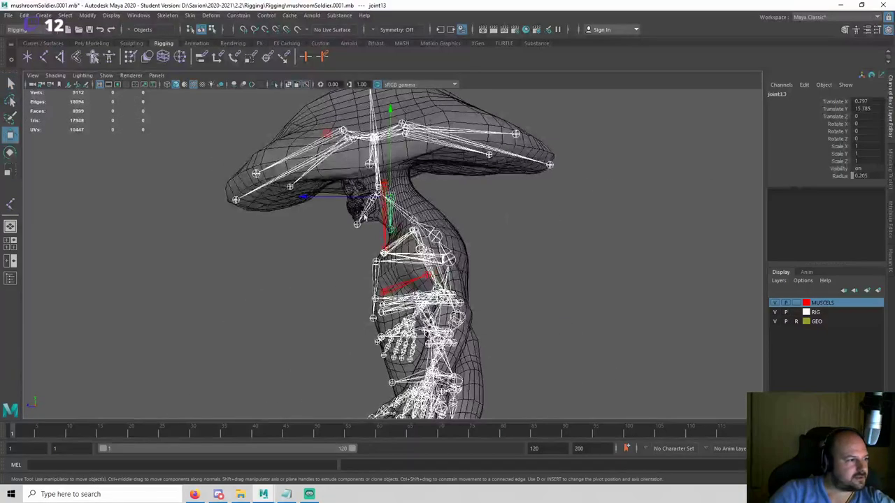
drag(346, 197, 370, 196)
key(f)
alt+drag(478, 222, 431, 180)
alt+drag(400, 154, 423, 145)
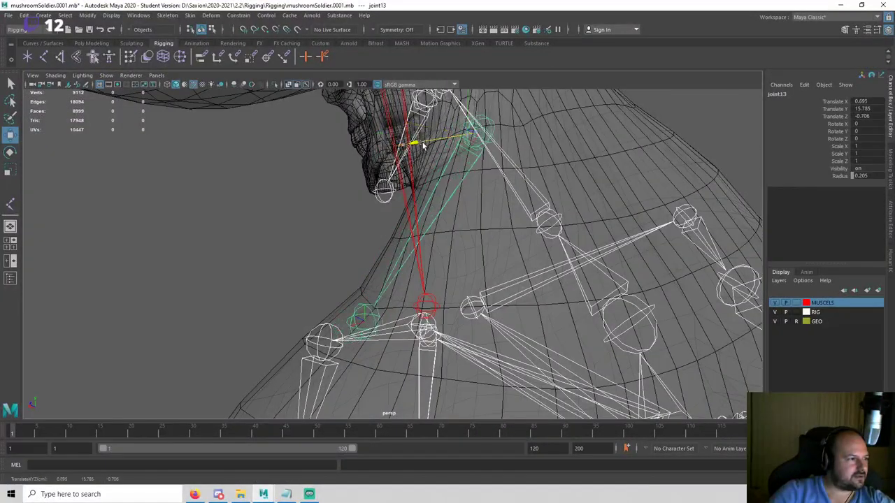
Reposition the neck-to-shoulder chain's end joint beside the outer collarbone joint, then adjust its pivot.
click(364, 311)
click(362, 306)
alt+drag(349, 297, 378, 304)
key(d)
alt+drag(534, 293, 463, 278)
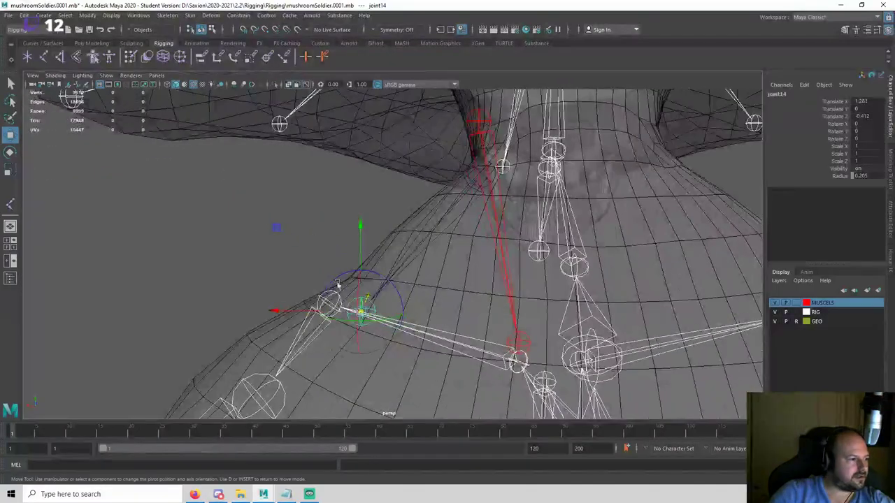
drag(304, 312, 460, 172)
Raise the neck-to-shoulder chain's root joint to Translate Y 15.983 and move it inward to Translate X 0.518.
key(q)
click(473, 174)
click(430, 170)
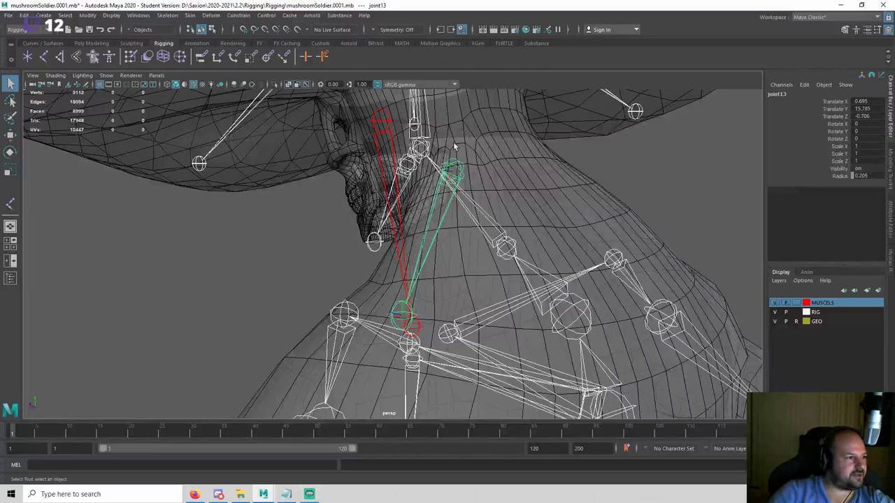
key(w)
drag(452, 118, 453, 91)
alt+drag(372, 150, 428, 146)
Add the neck-to-shoulder chain to the MUSCELS layer and save the scene.
key(q)
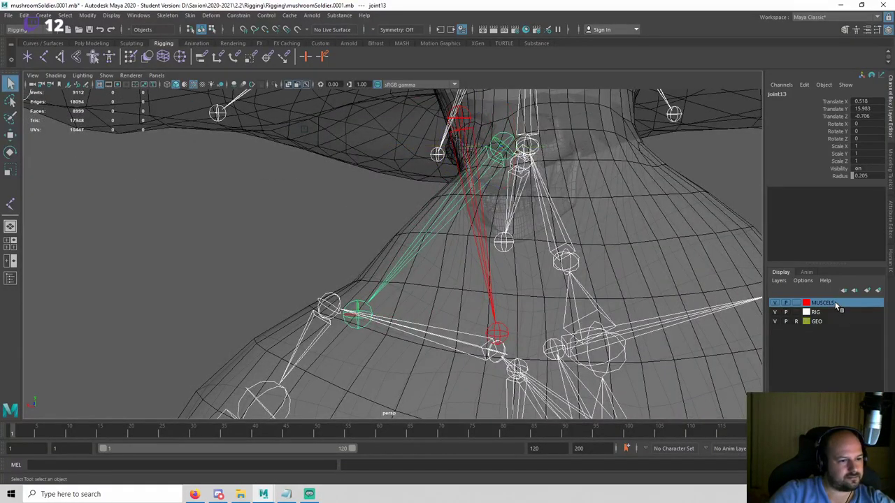
right_click(835, 303)
click(836, 323)
click(228, 193)
key(ctrl+s)
alt+drag(227, 197, 447, 254)
scroll(459, 254, down, 5)
scroll(459, 256, up, 3)
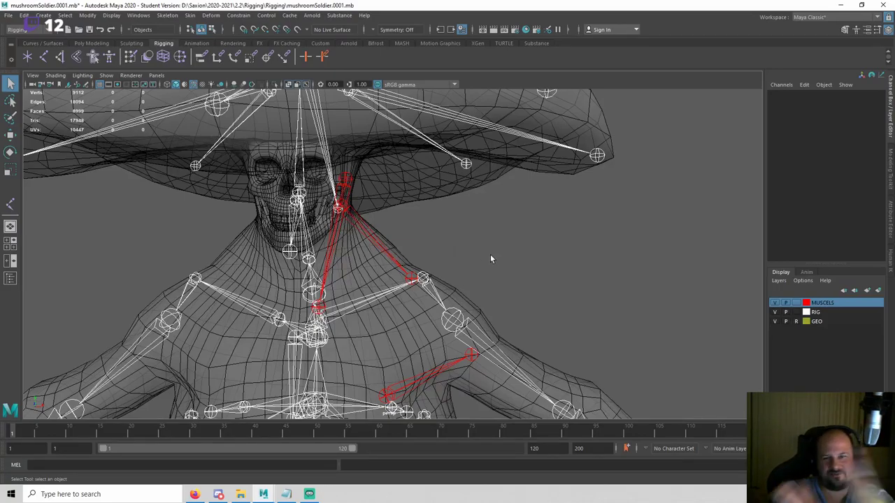
Save the scene and name the neck-to-shoulder chain's root joint L_MUSCLE_TRAP.
scroll(541, 220, up, 4)
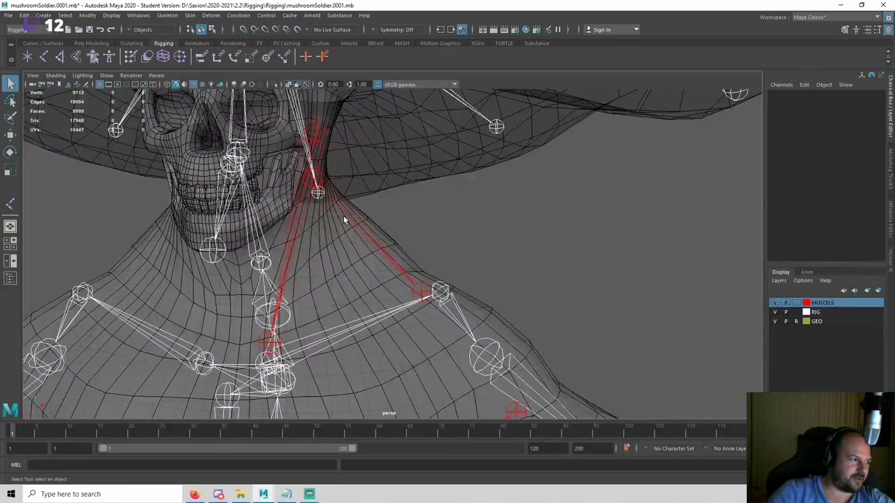
click(343, 216)
alt+drag(508, 234, 478, 229)
key(ctrl+s)
key(Return)
click(798, 93)
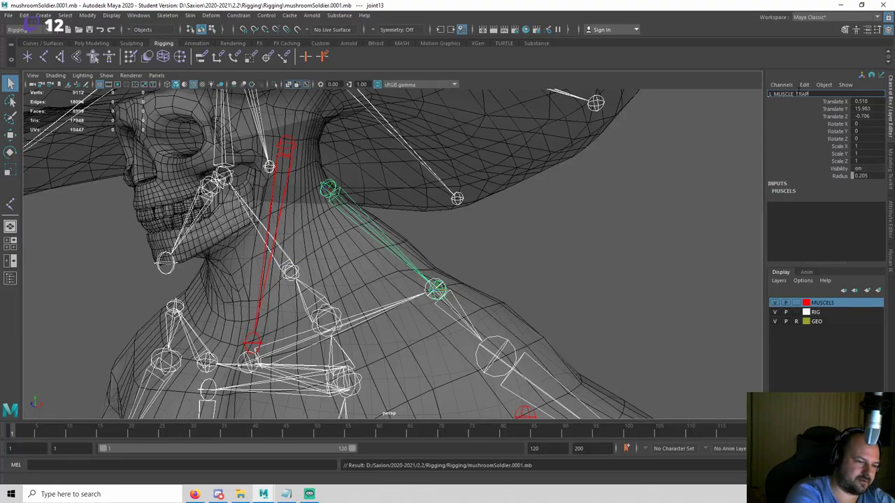
text(L_MUSCLE_TRAP)
key(Return)
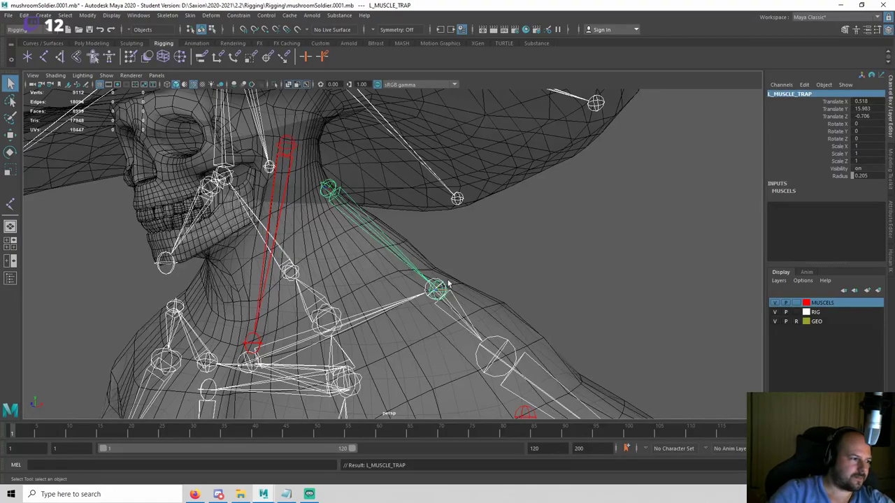
Name the neck-to-shoulder chain's end joint L_MUSCLE_TRAP_NUB and save the scene.
alt+drag(464, 280, 458, 278)
click(459, 279)
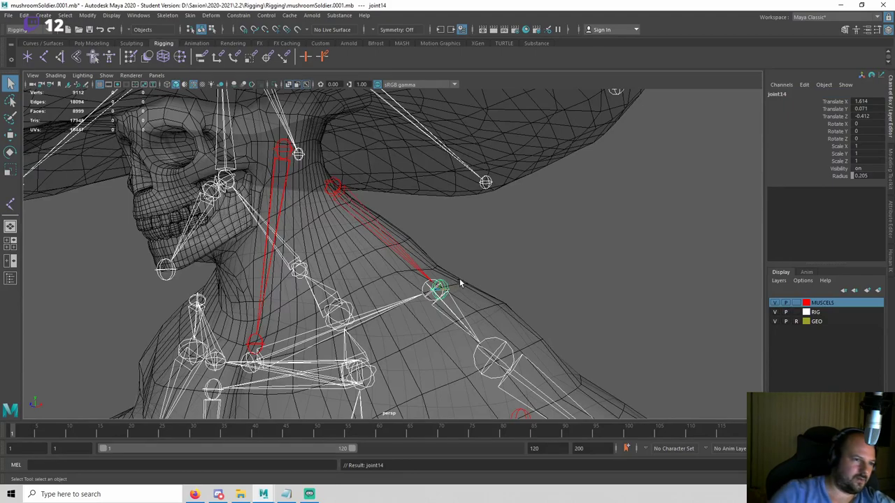
click(809, 93)
text(L_MUSCLE_TRAP_NU)
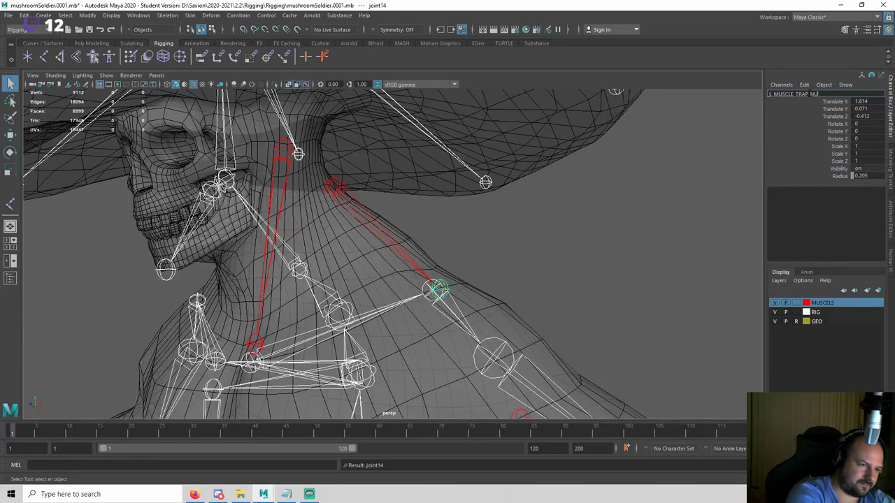
text(B)
key(Return)
click(581, 179)
key(ctrl+s)
Duplicate the left chest muscle chain and move the copy down beside the lower arm, to Translate X 1.166 and Translate Y 11.784.
scroll(503, 292, down, 4)
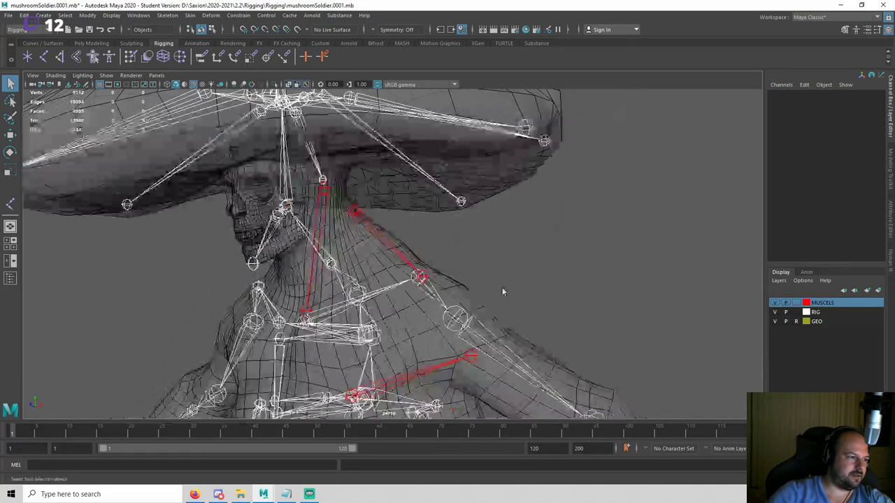
scroll(502, 292, down, 3)
alt+drag(473, 260, 513, 277)
alt+middle_drag(515, 304, 529, 226)
scroll(529, 226, up, 2)
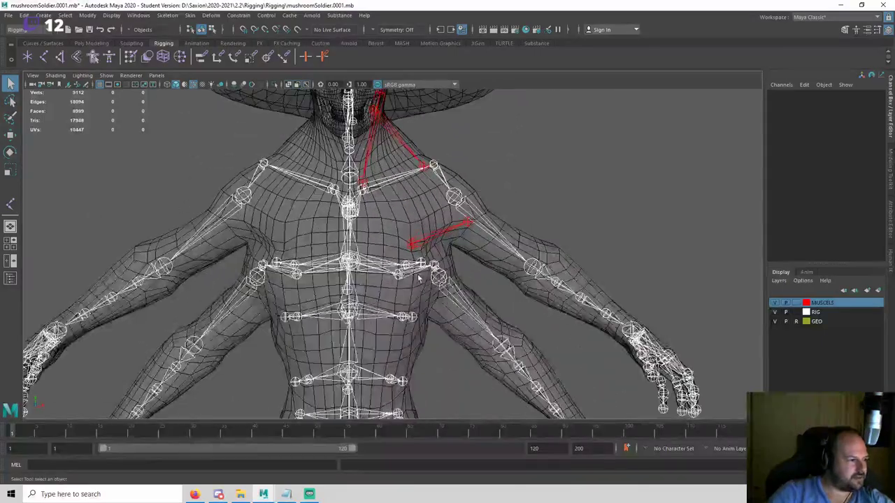
key(space)
drag(410, 283, 413, 306)
alt+middle_drag(457, 339, 414, 171)
alt+middle_drag(428, 248, 416, 182)
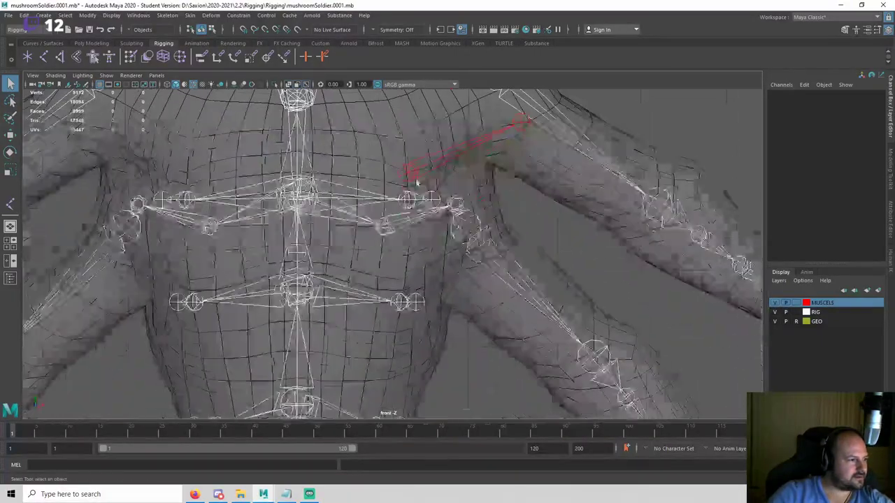
click(409, 174)
key(w)
key(ctrl+d)
drag(472, 110, 458, 215)
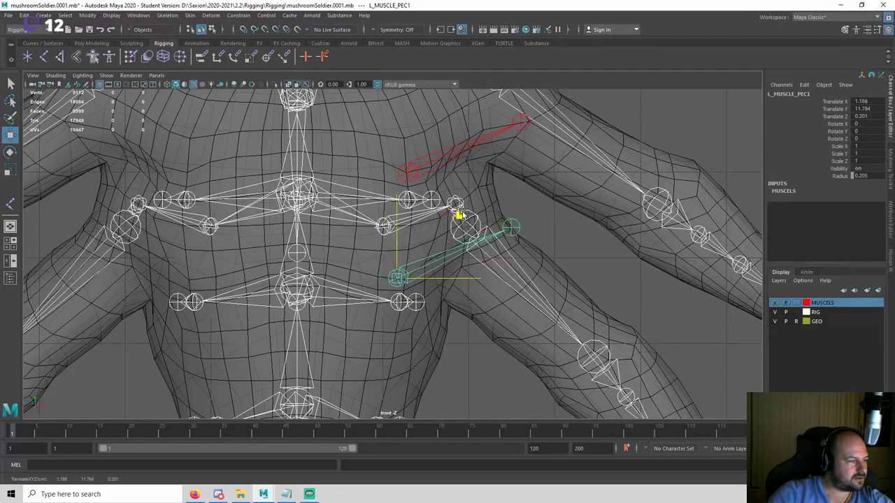
Move the duplicated chest chain's end joint inward to Translate X 0.999 and Translate Y -0.225, then save the scene.
click(514, 224)
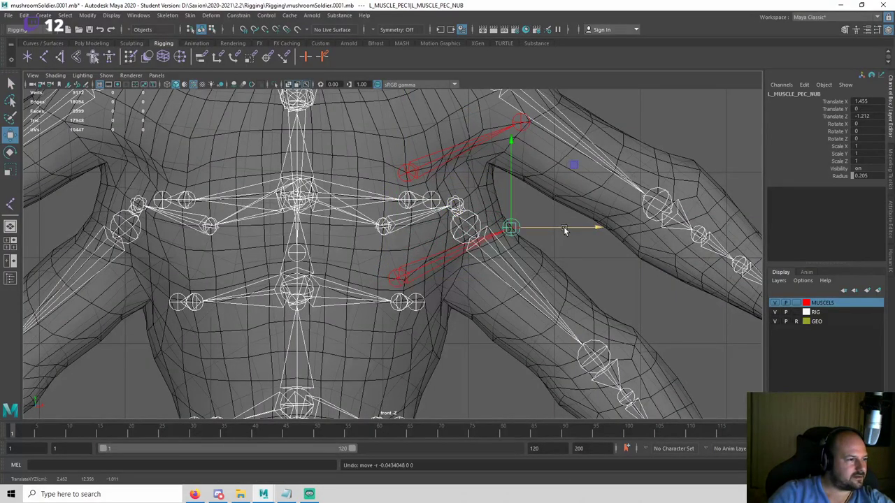
drag(571, 229, 513, 228)
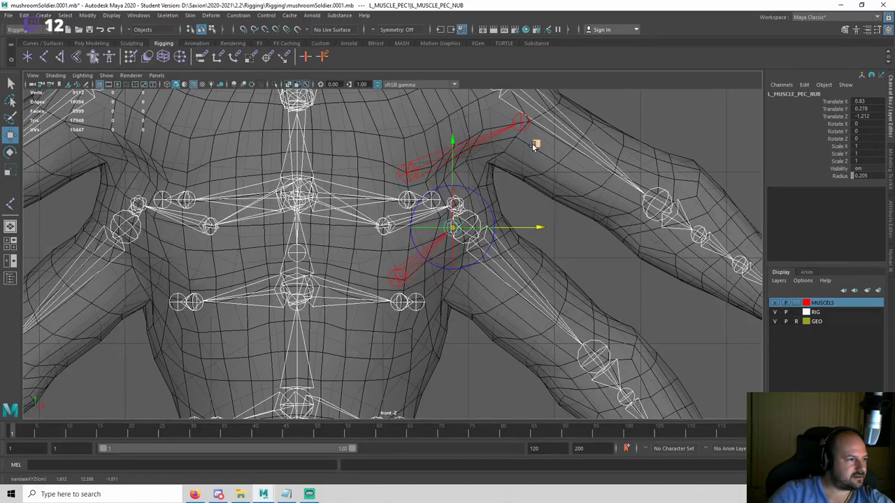
drag(532, 145, 567, 178)
key(q)
key(space)
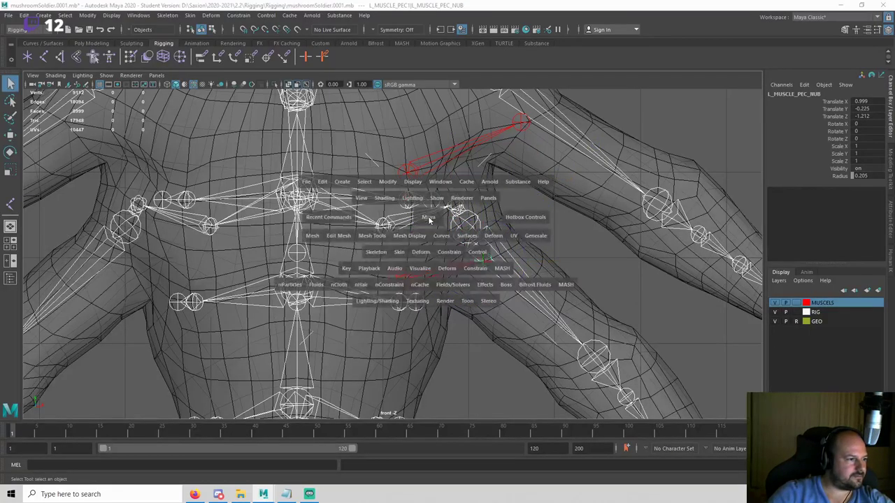
drag(430, 220, 442, 266)
scroll(508, 231, down, 3)
click(512, 231)
key(ctrl+s)
Examine the mushroom soldier's rig from the side, from the legs up to the neck muscle joints.
scroll(491, 239, down, 2)
alt+middle_drag(427, 334, 457, 225)
alt+drag(455, 229, 542, 242)
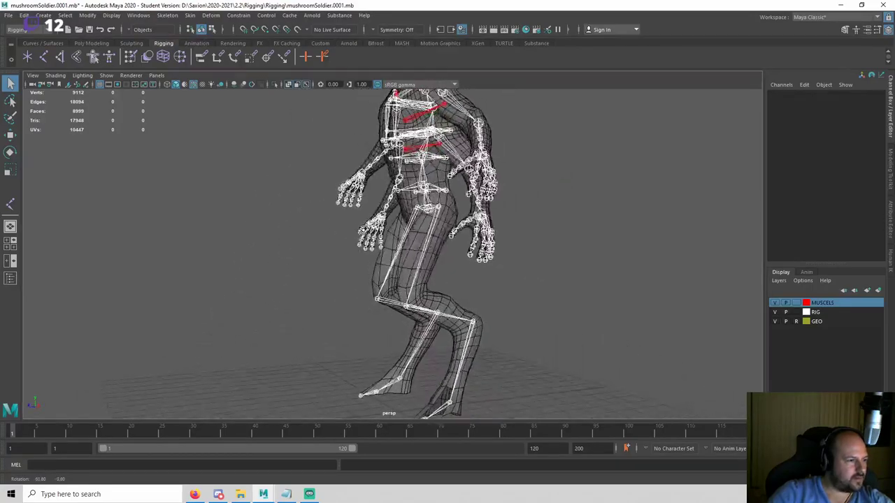
alt+drag(369, 227, 352, 225)
scroll(503, 279, down, 3)
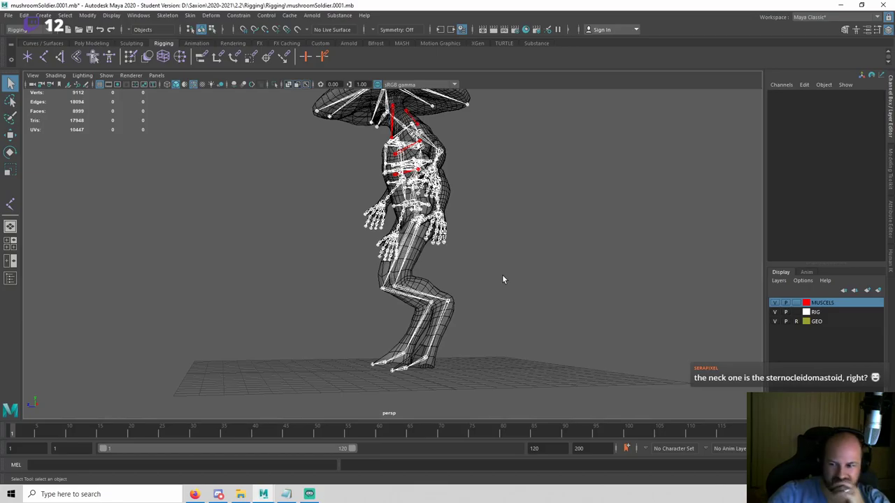
scroll(502, 279, up, 3)
scroll(533, 266, up, 3)
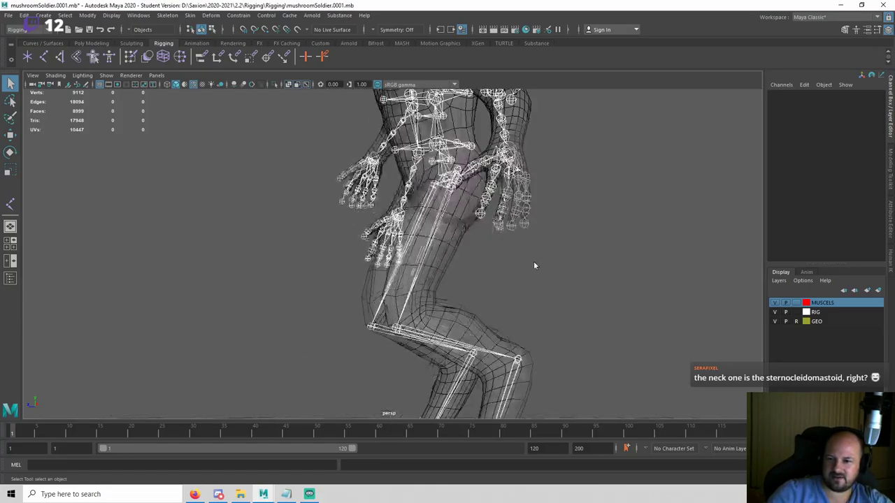
alt+drag(533, 265, 540, 211)
scroll(540, 211, up, 3)
scroll(541, 211, down, 1)
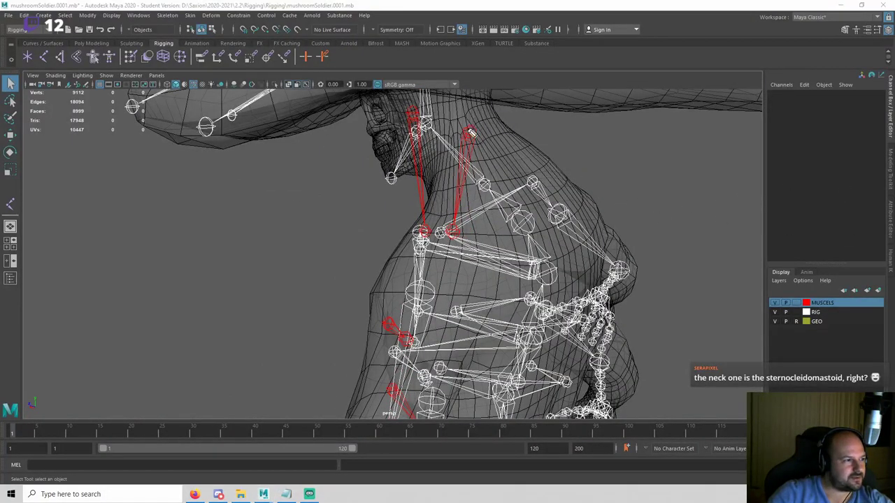
mouse_move(469, 129)
mouse_down()
mouse_move(451, 210)
mouse_move(443, 204)
mouse_up()
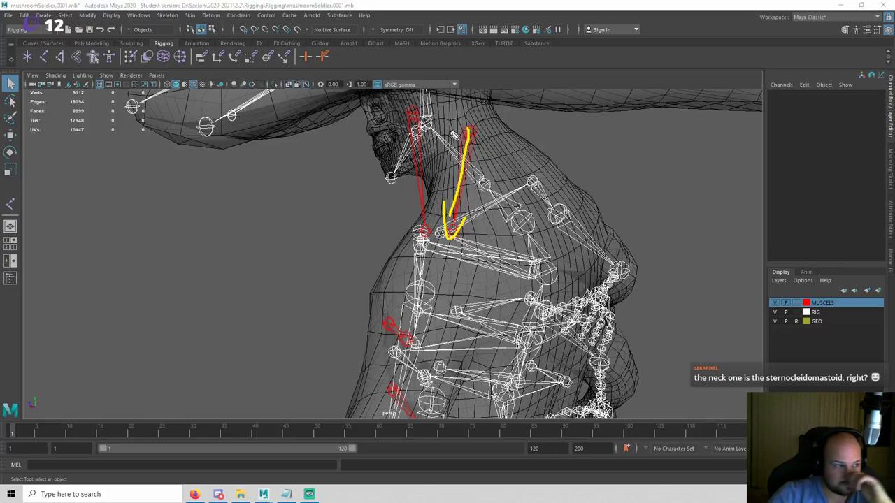
drag(444, 137, 465, 128)
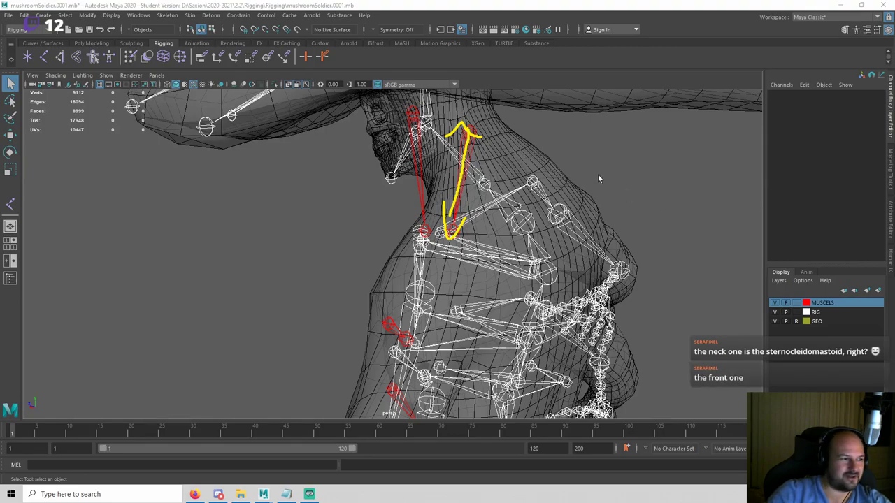
alt+drag(496, 215, 622, 258)
click(480, 150)
click(631, 184)
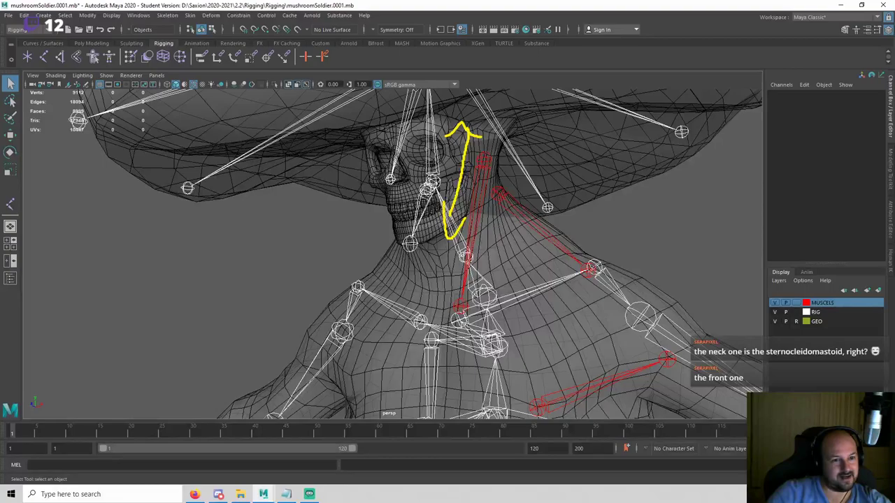
key(Escape)
mouse_move(559, 252)
alt+mouse_down()
mouse_move(521, 249)
mouse_move(542, 253)
alt+mouse_up()
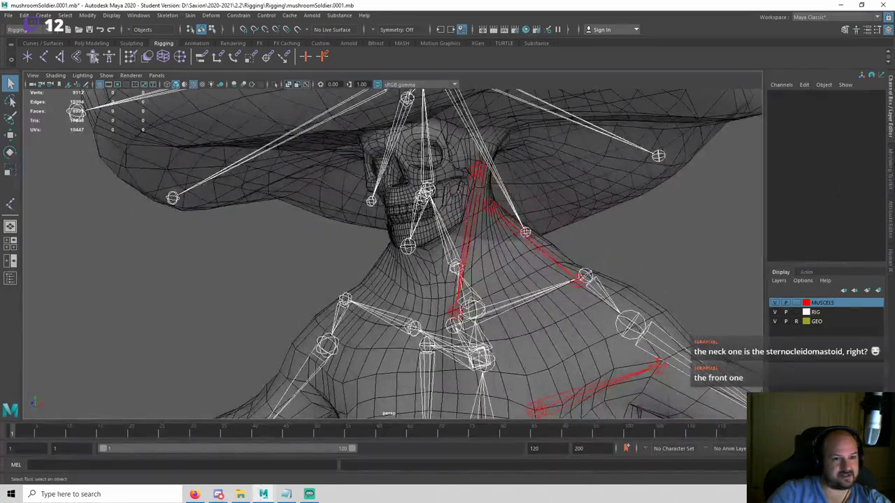
drag(485, 175, 450, 307)
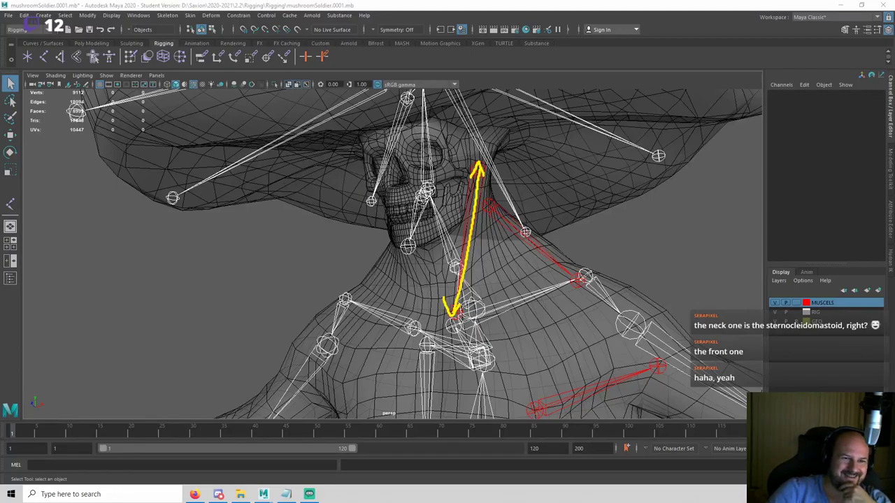
key(Escape)
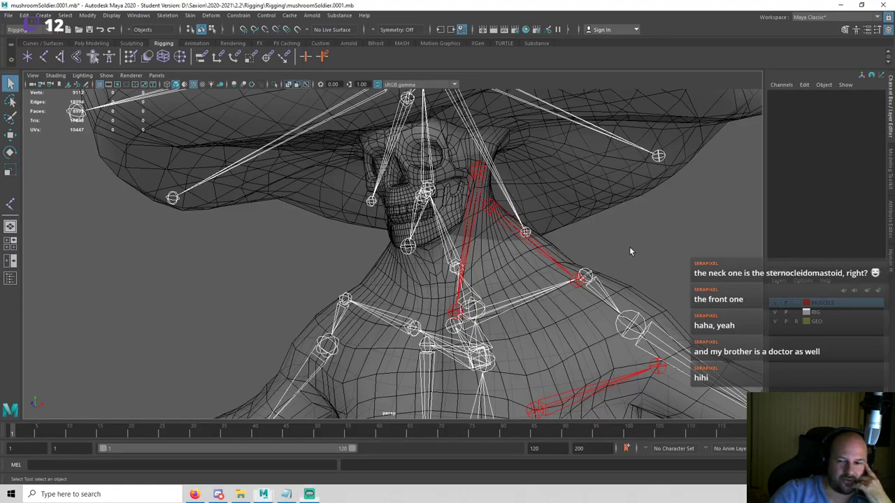
scroll(618, 255, down, 5)
scroll(617, 259, down, 4)
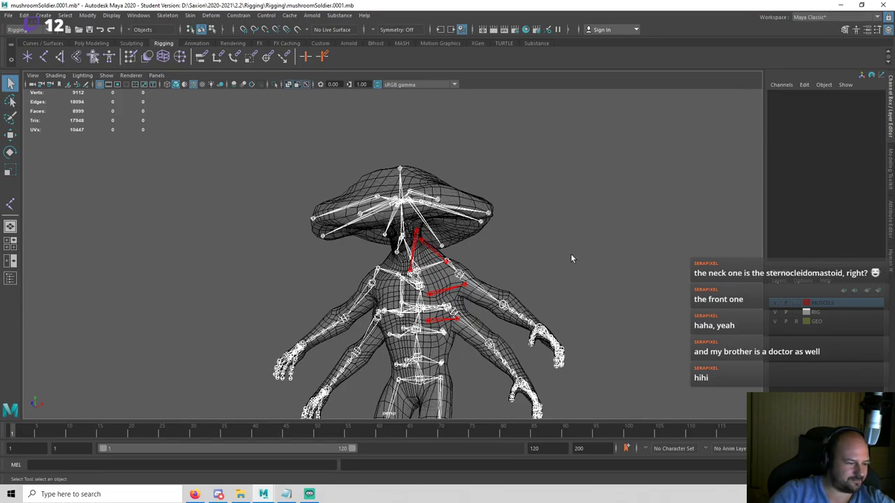
alt+drag(571, 256, 533, 209)
key(space)
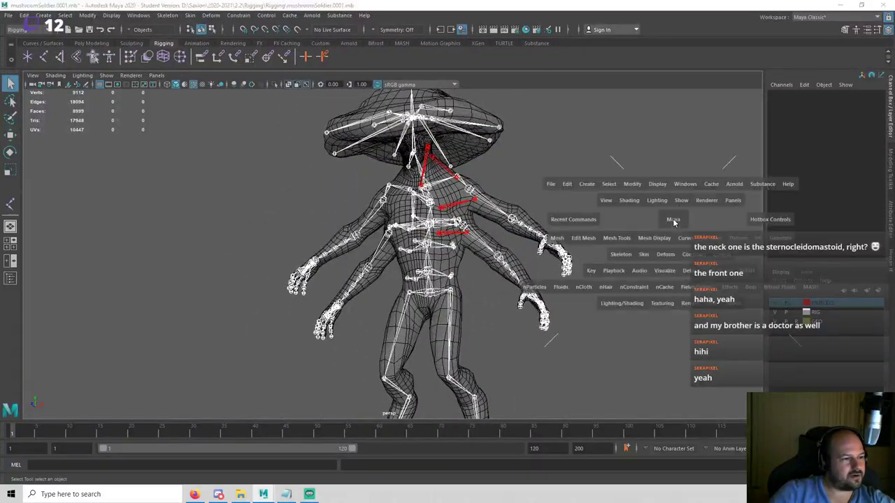
drag(671, 218, 630, 233)
scroll(457, 265, up, 2)
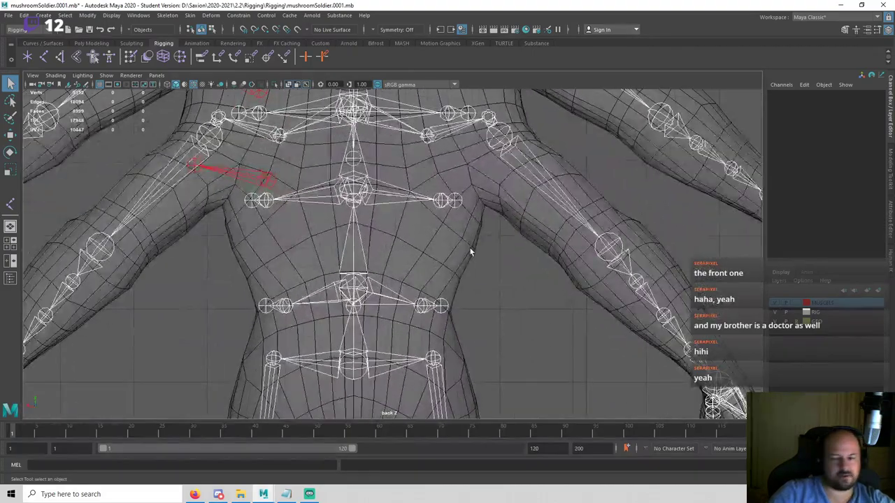
key(y)
alt+middle_drag(455, 241, 421, 268)
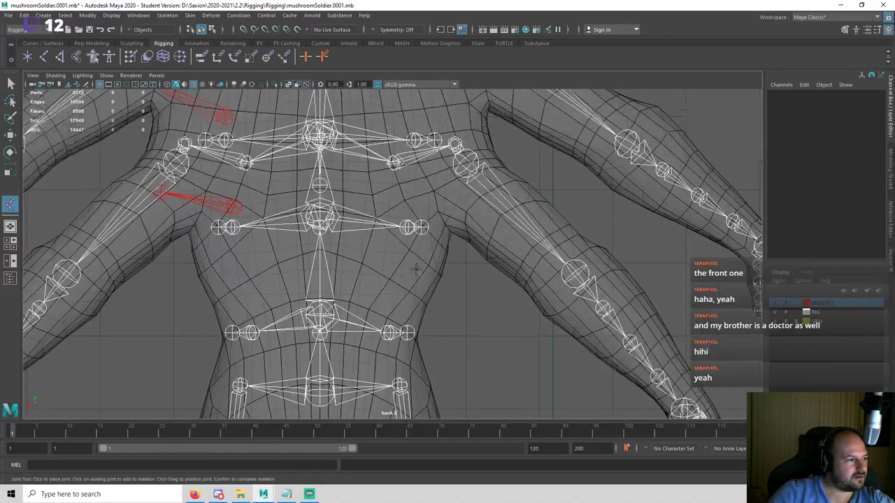
scroll(415, 271, up, 2)
click(358, 334)
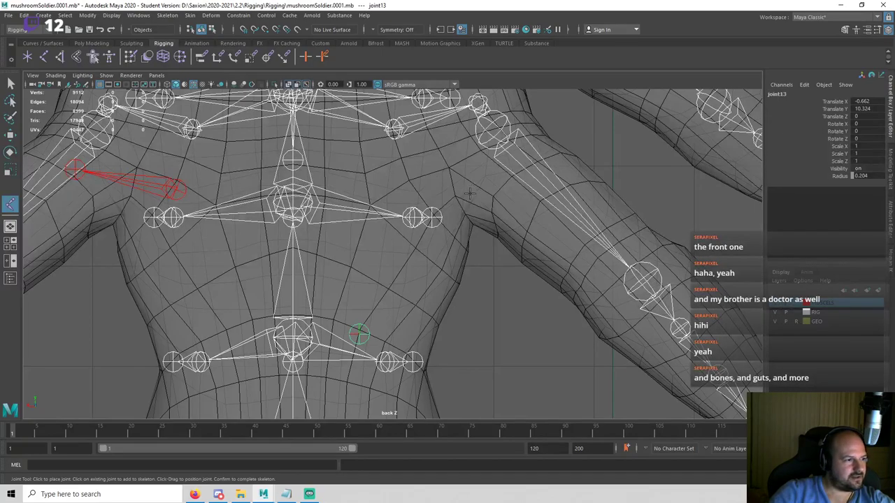
click(456, 216)
key(Return)
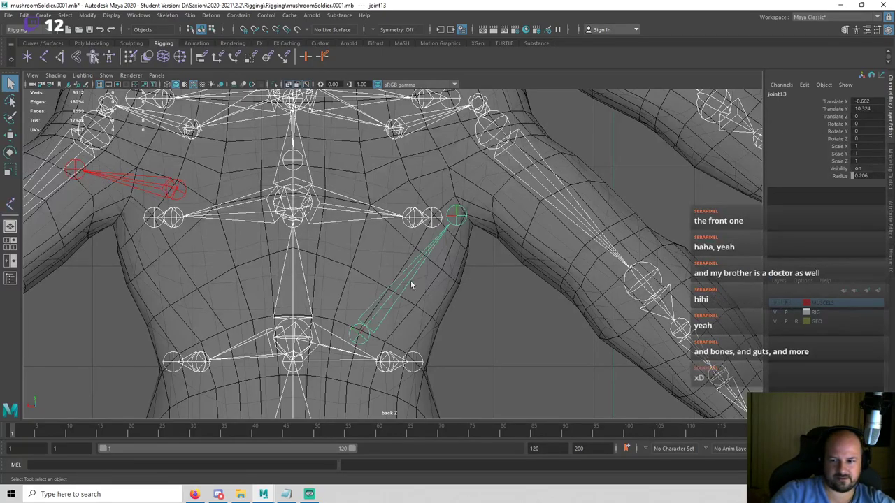
key(space)
drag(404, 272, 405, 244)
mouse_move(475, 268)
alt+mouse_down()
mouse_move(416, 280)
mouse_move(449, 292)
mouse_move(464, 271)
alt+mouse_up()
key(ctrl+s)
key(Return)
click(464, 270)
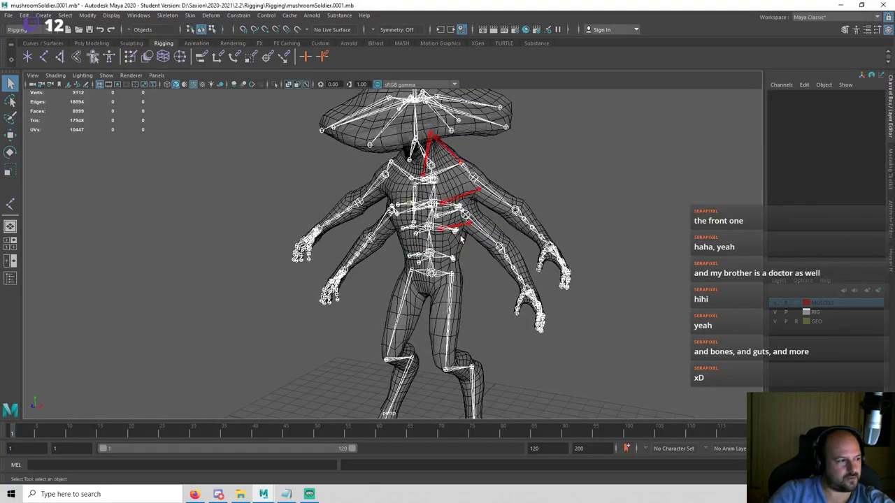
Draw a two-joint chain on the character's left back in back view, from the lower back at Translate X 0.772, Translate Y 9.956 to the lower armpit.
key(space)
drag(461, 236, 424, 250)
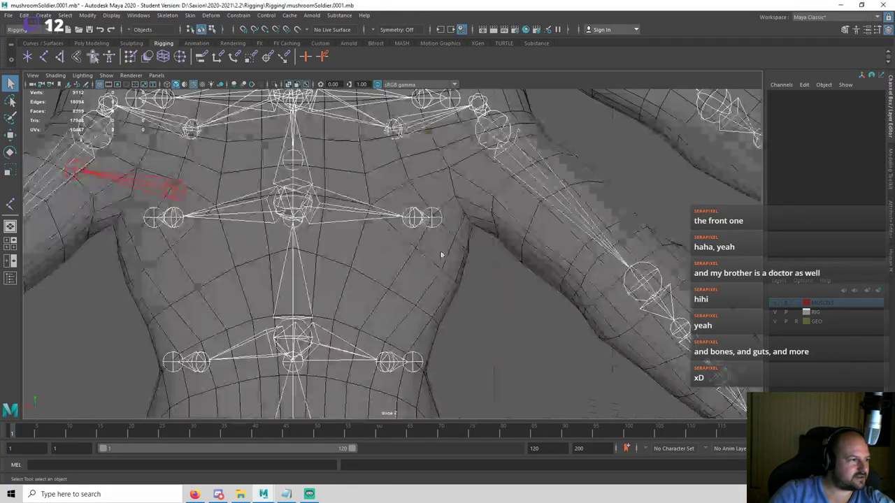
alt+middle_drag(200, 285, 389, 243)
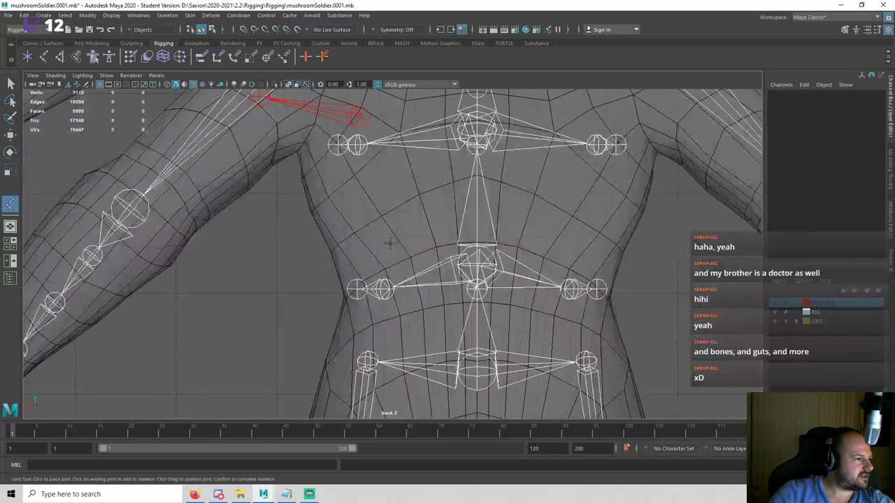
scroll(435, 305, down, 5)
scroll(413, 281, up, 3)
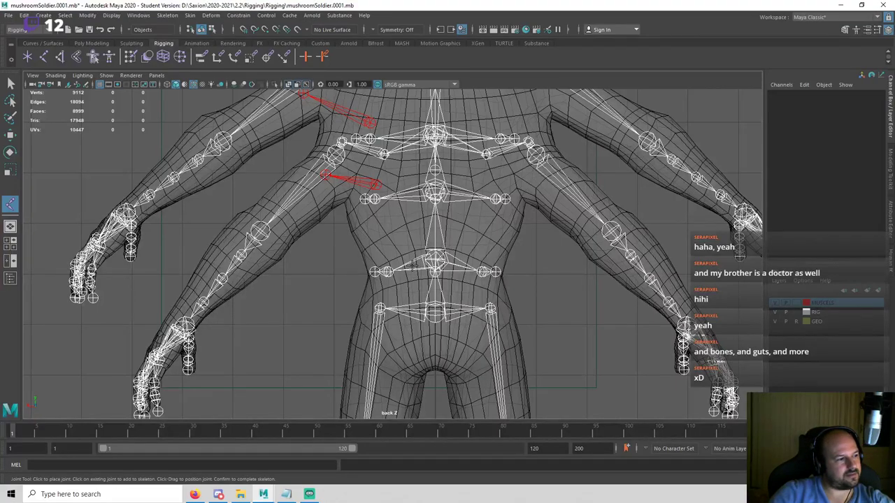
click(395, 276)
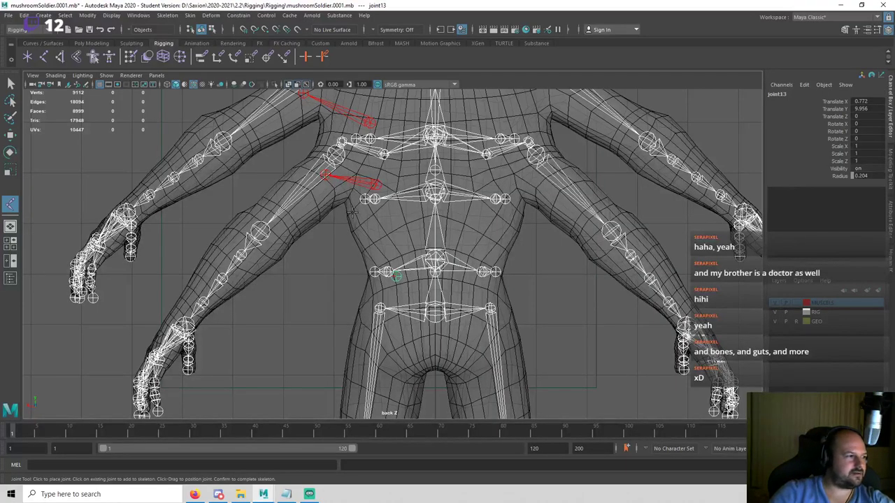
click(356, 215)
key(q)
key(space)
drag(418, 232, 418, 209)
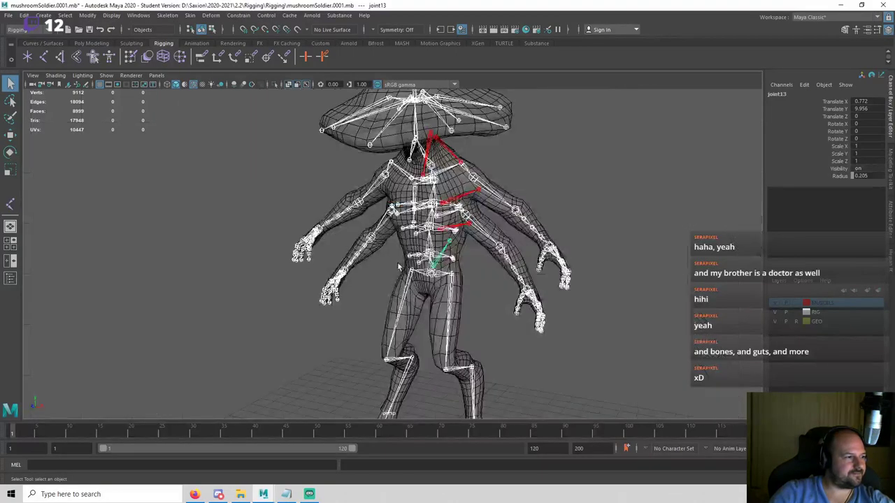
Move the left back muscle chain backward to Translate Z -1.918 and shift its armpit end joint to Translate Z 0.216.
alt+drag(397, 261, 376, 268)
key(f)
key(w)
drag(309, 355, 516, 307)
alt+drag(518, 305, 364, 273)
click(380, 217)
alt+drag(380, 218, 391, 205)
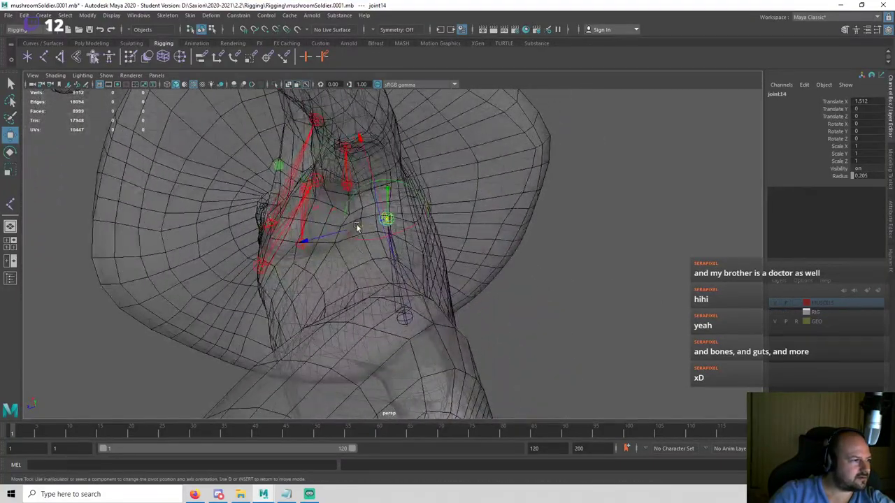
drag(341, 233, 323, 237)
key(q)
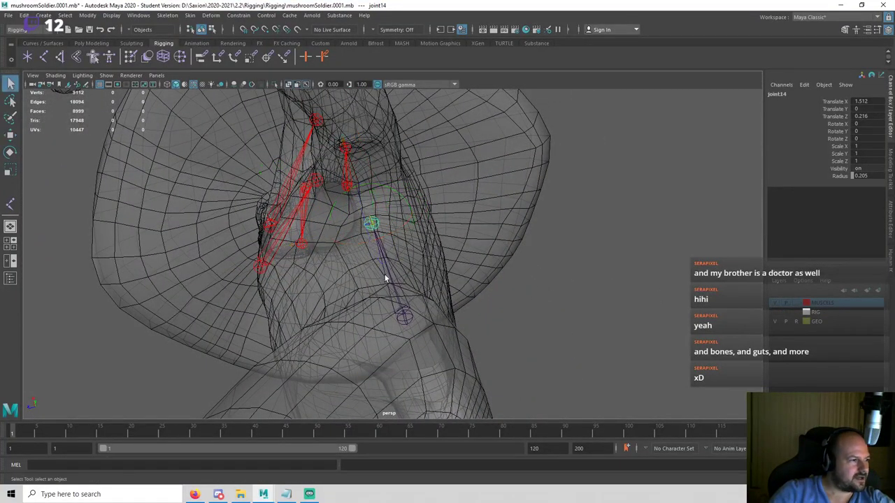
Move only the back chain's lower root joint closer to the back surface, to Translate Z -2.185.
alt+drag(387, 278, 411, 323)
click(411, 324)
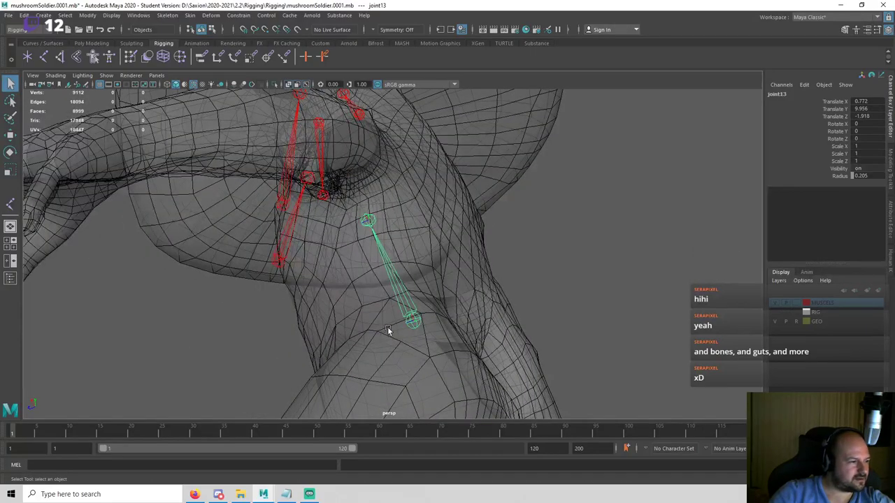
key(w)
drag(371, 332, 386, 327)
alt+drag(443, 310, 375, 340)
key(q)
alt+right_drag(366, 317, 327, 335)
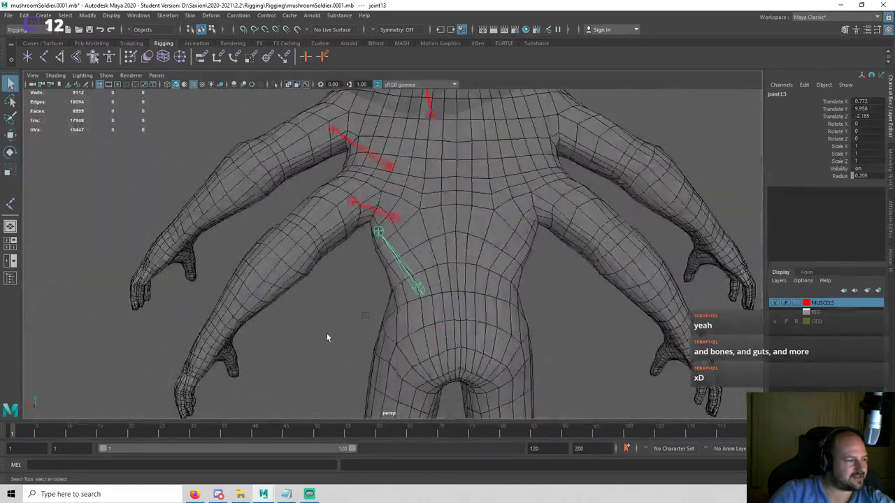
alt+drag(334, 316, 487, 319)
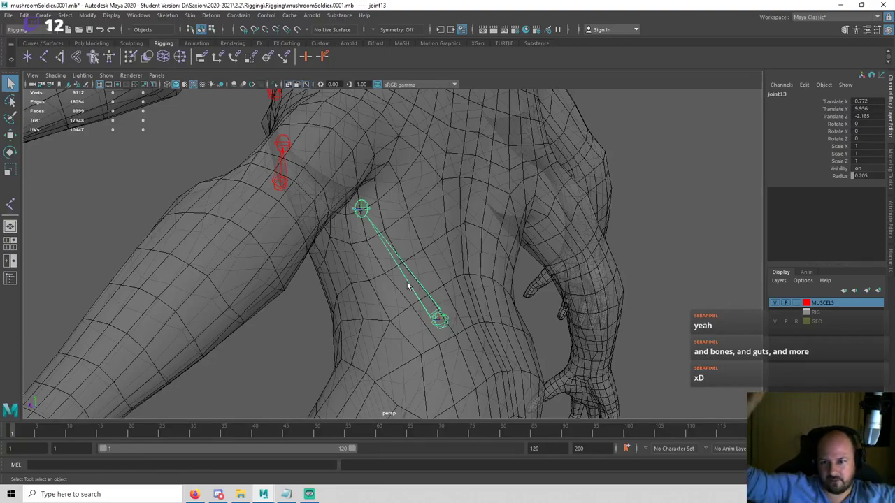
right_click(833, 307)
click(838, 329)
key(ctrl+z)
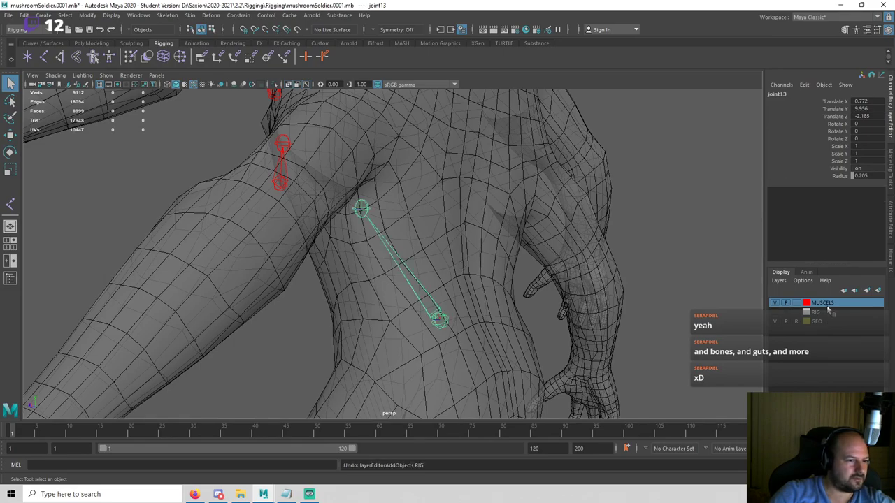
Add the left back muscle chain to the MUSCELS layer and save the scene.
right_click(827, 308)
click(827, 329)
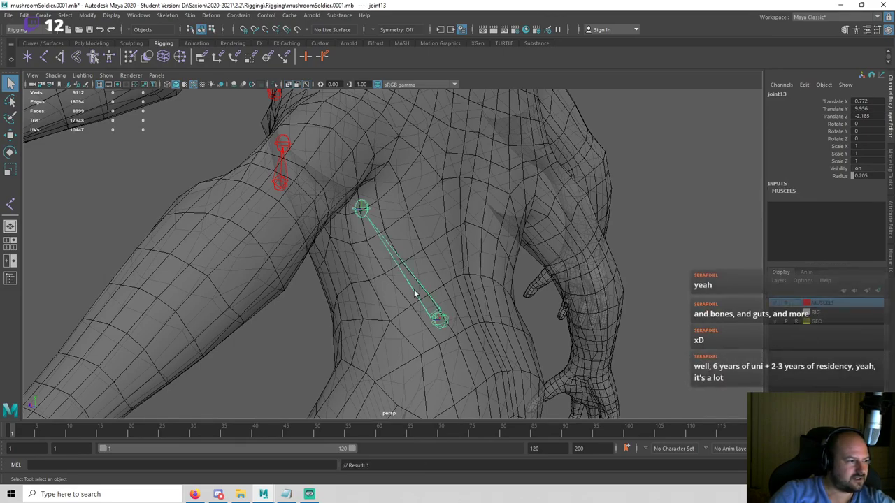
key(ctrl+s)
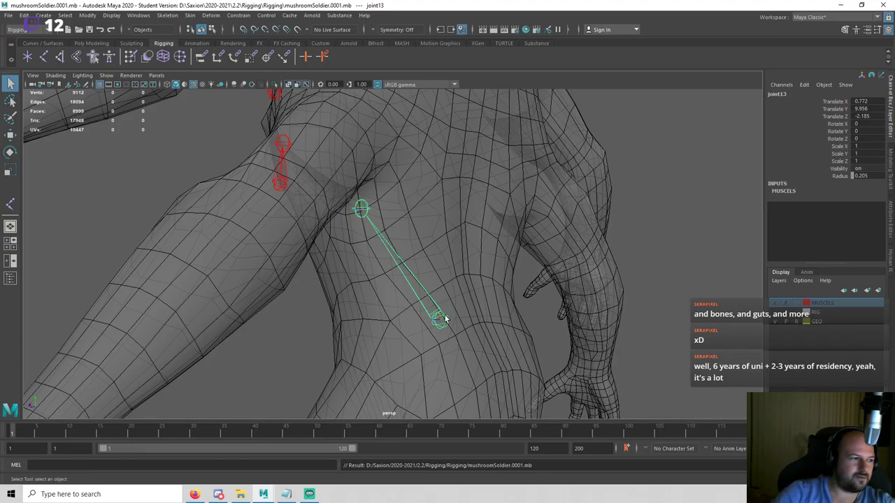
Rename the left back chain's lower root joint to L_MUSCLE_LAT.
click(797, 94)
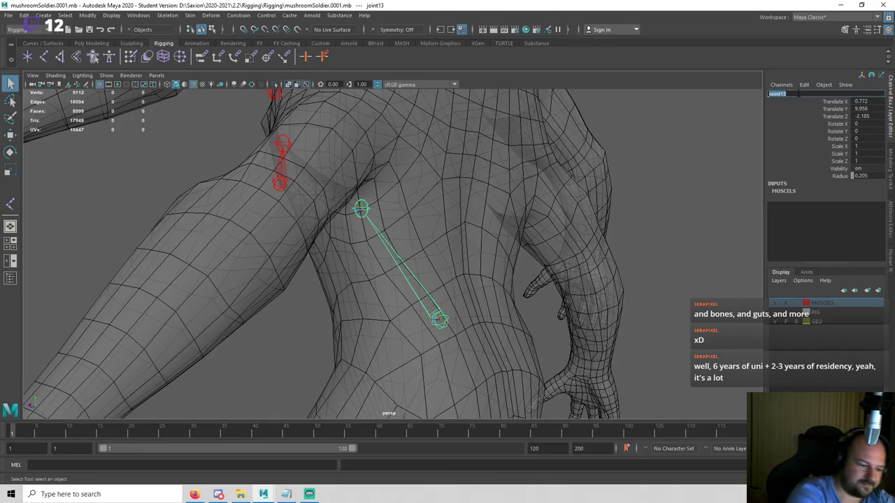
text(L_MUSCLE_)
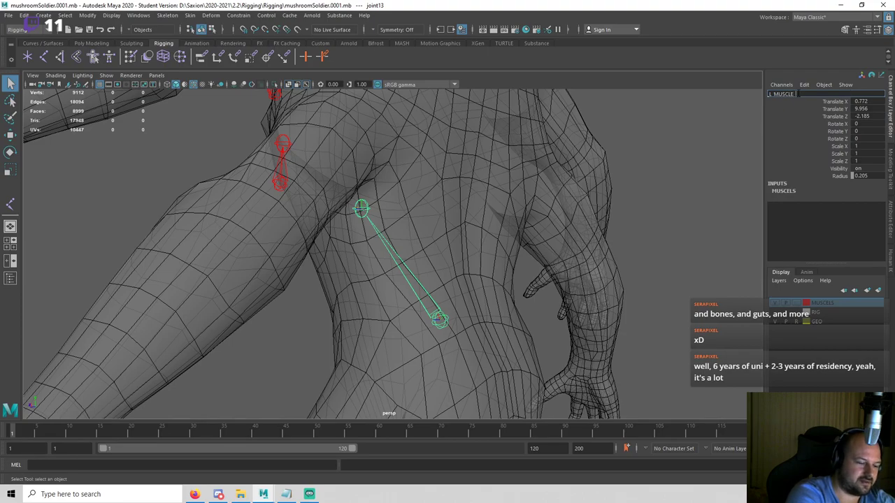
text(AT)
key(Return)
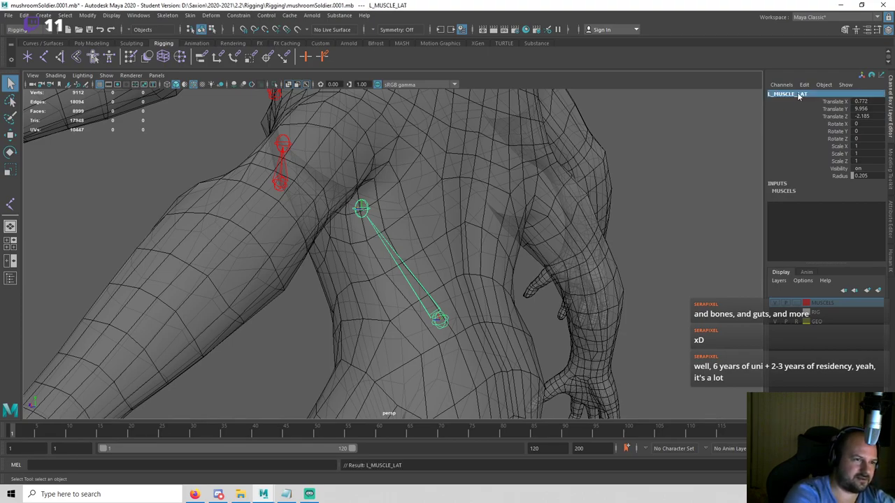
Rename the left back chain's end joint near the armpit to L_MUSCLE_LAT_NUB.
click(355, 209)
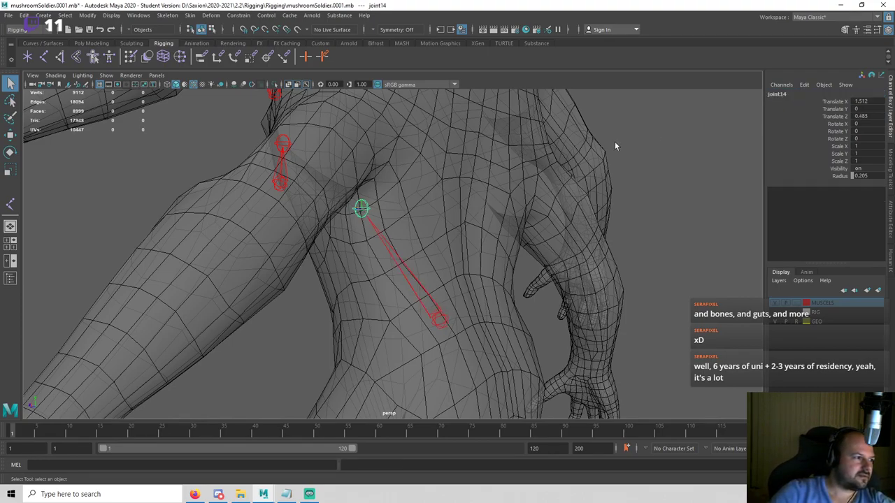
click(794, 95)
text(L_MUSCLE_LAT)
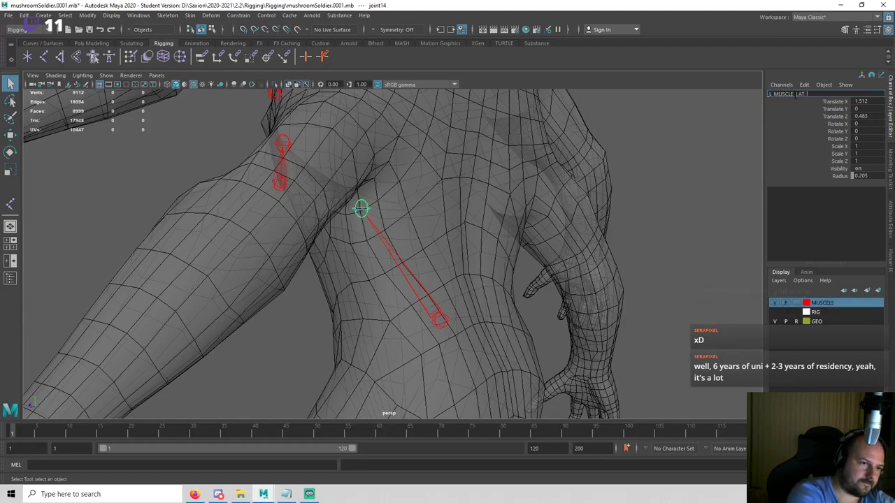
text(_MID)
key(Return)
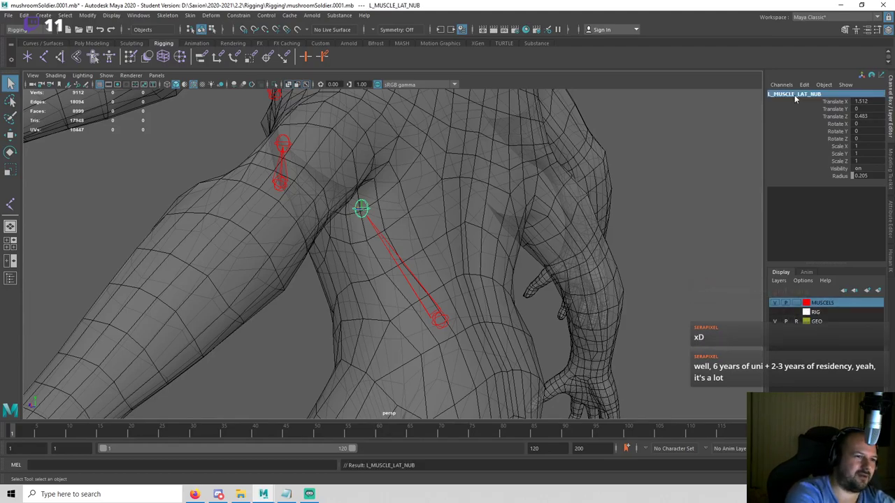
Deselect everything and examine the left-side muscle joints against the body mesh in the perspective and front views.
click(615, 215)
key(a)
alt+drag(566, 252, 552, 288)
scroll(406, 271, up, 8)
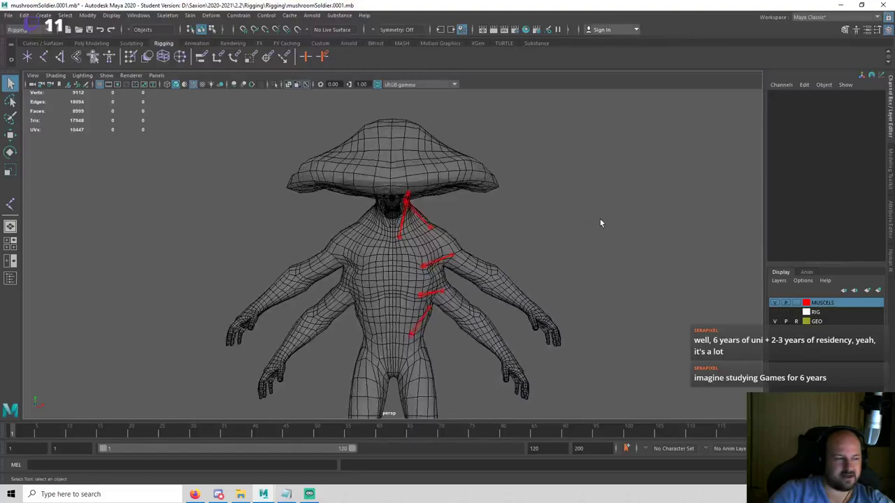
key(space)
drag(600, 219, 600, 233)
scroll(466, 282, down, 5)
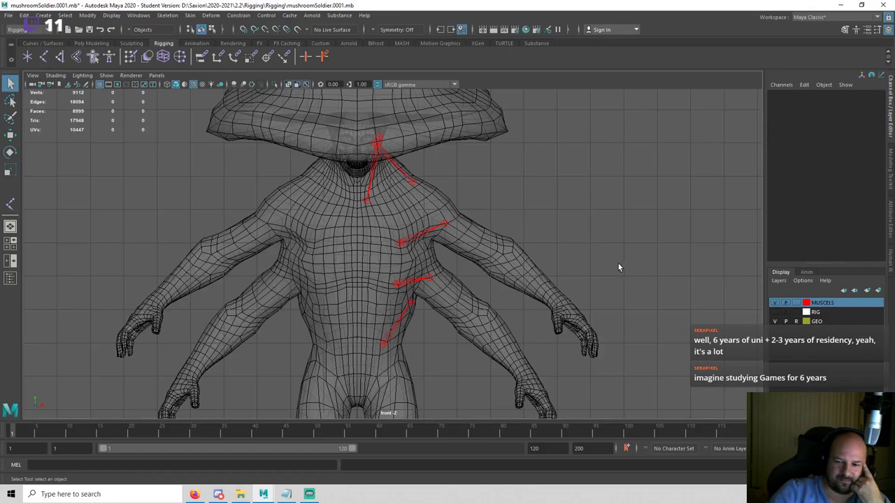
scroll(558, 261, down, 2)
scroll(559, 266, up, 5)
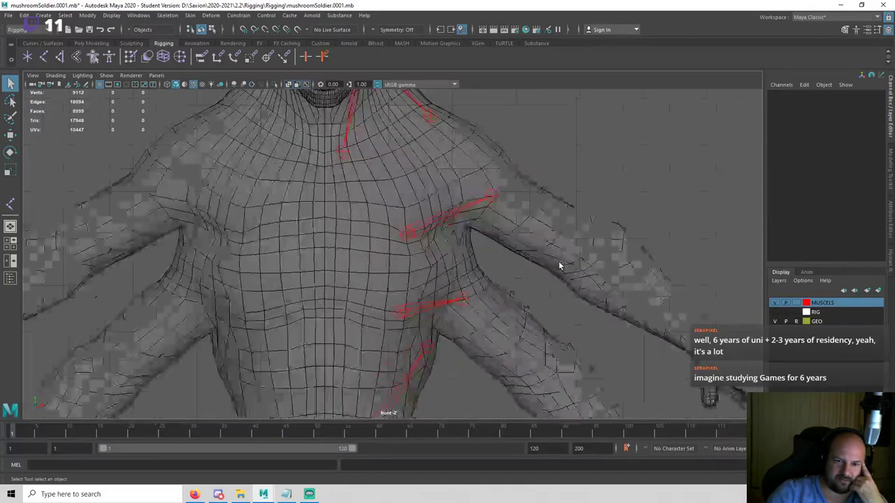
key(alt+Tab)
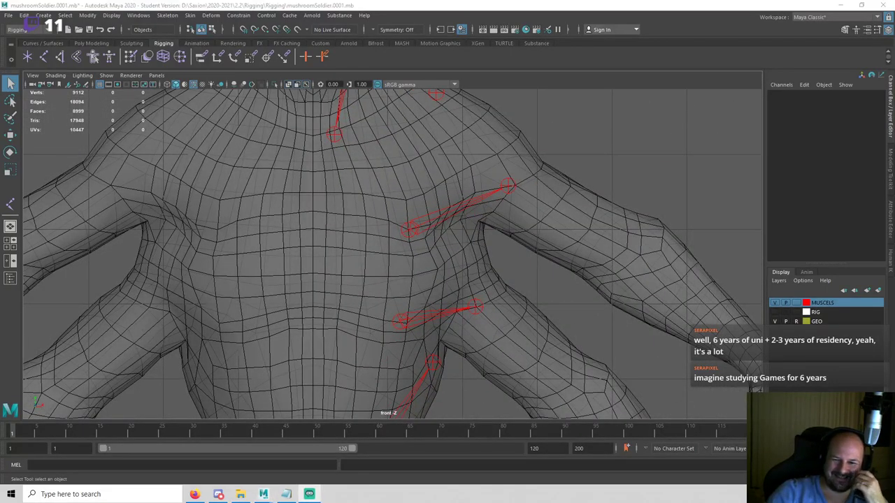
scroll(556, 214, down, 5)
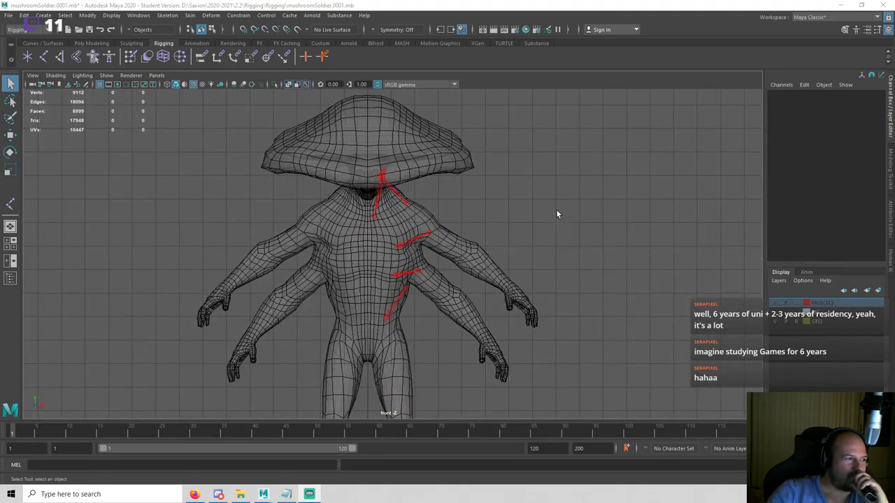
scroll(557, 215, up, 3)
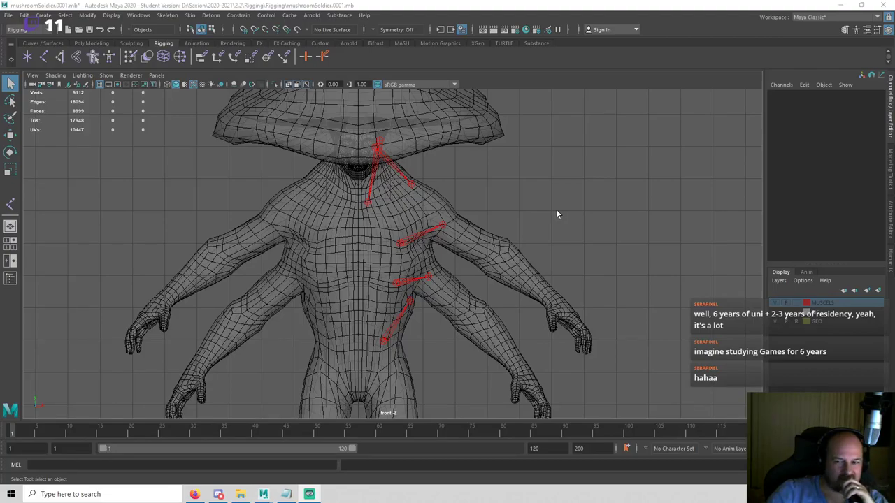
scroll(557, 214, up, 2)
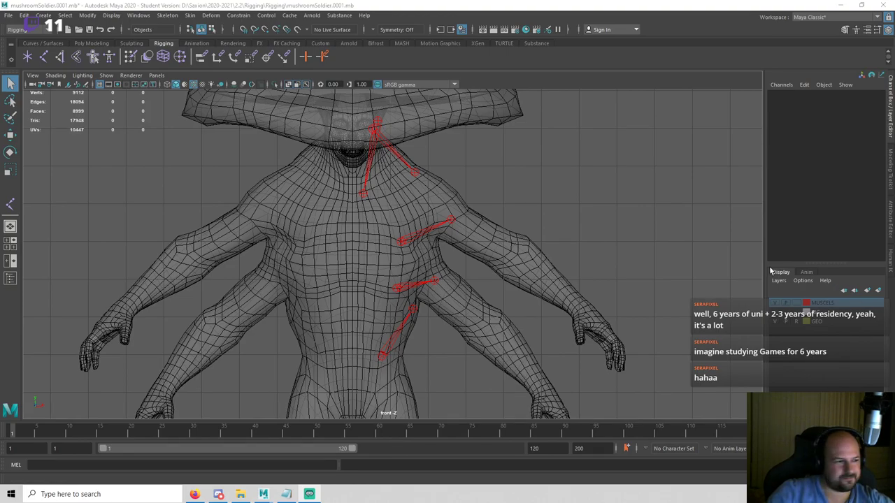
scroll(564, 243, down, 2)
Save the scene, return to the perspective view, hide the GEO layer and show the RIG layer.
key(ctrl+s)
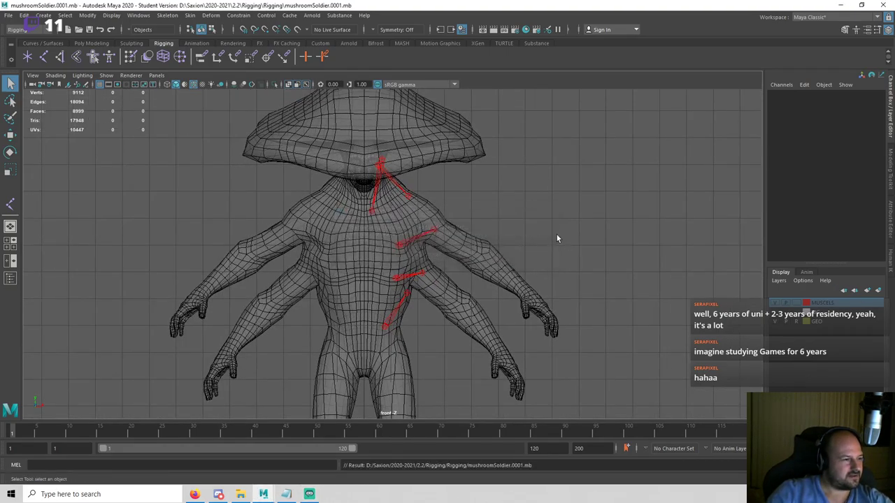
key(space)
drag(557, 229, 560, 183)
alt+drag(558, 192, 523, 215)
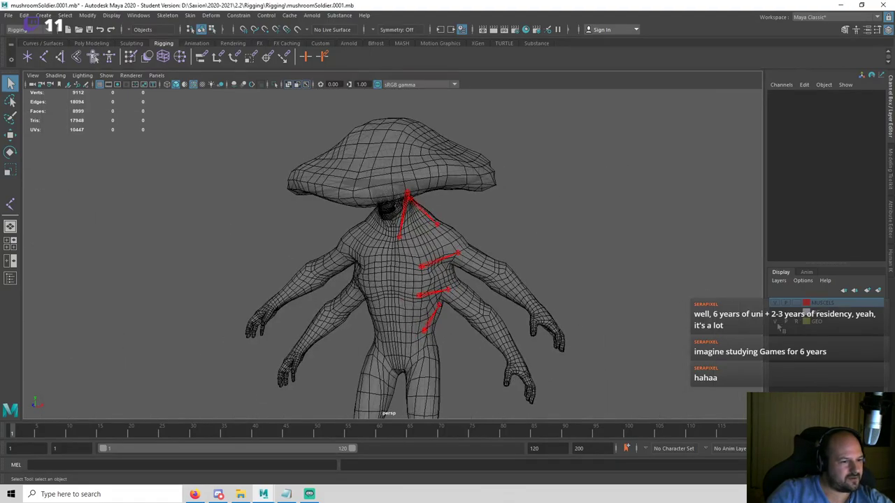
click(775, 322)
click(774, 312)
Examine how the red muscle joints sit relative to the spine, chest and arm joints of the skeleton.
scroll(540, 246, down, 6)
alt+drag(539, 246, 519, 252)
scroll(518, 257, up, 8)
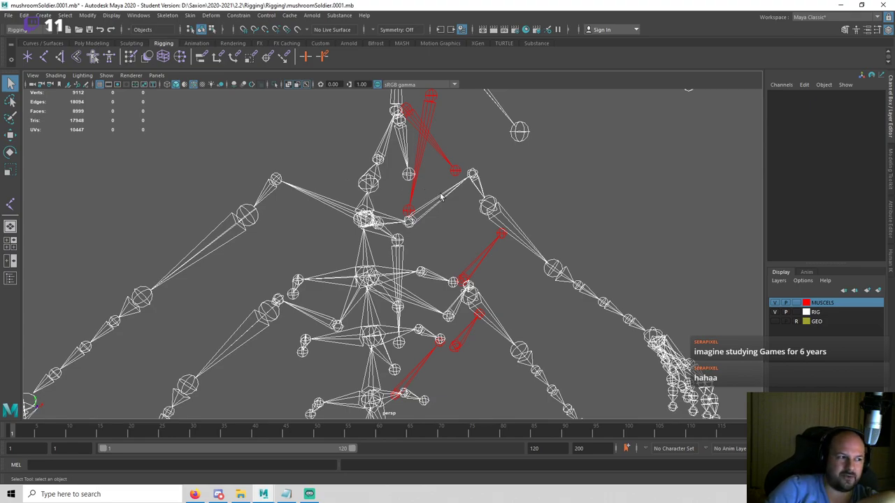
scroll(587, 196, down, 5)
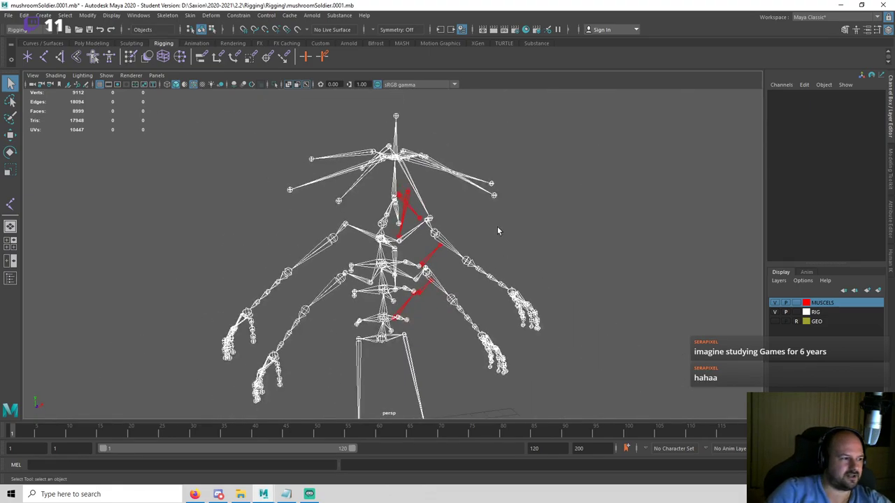
alt+drag(497, 227, 464, 227)
scroll(463, 229, up, 3)
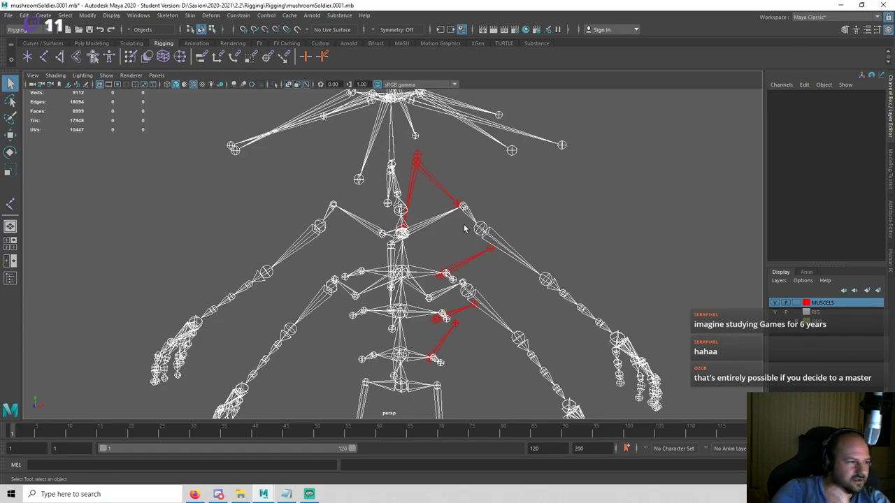
scroll(461, 215, down, 10)
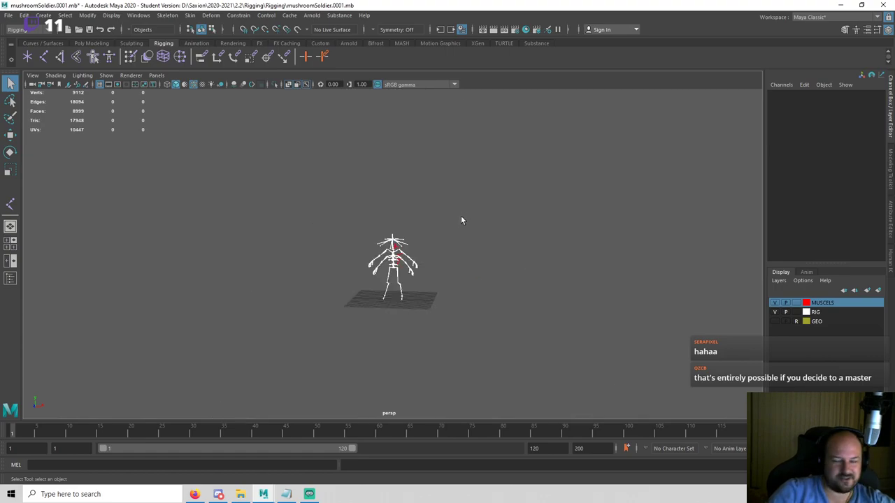
scroll(437, 254, up, 7)
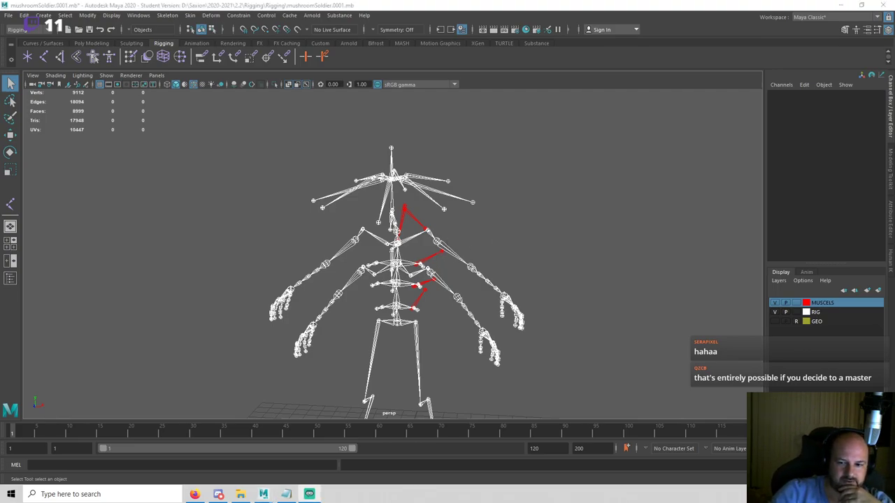
scroll(600, 225, up, 4)
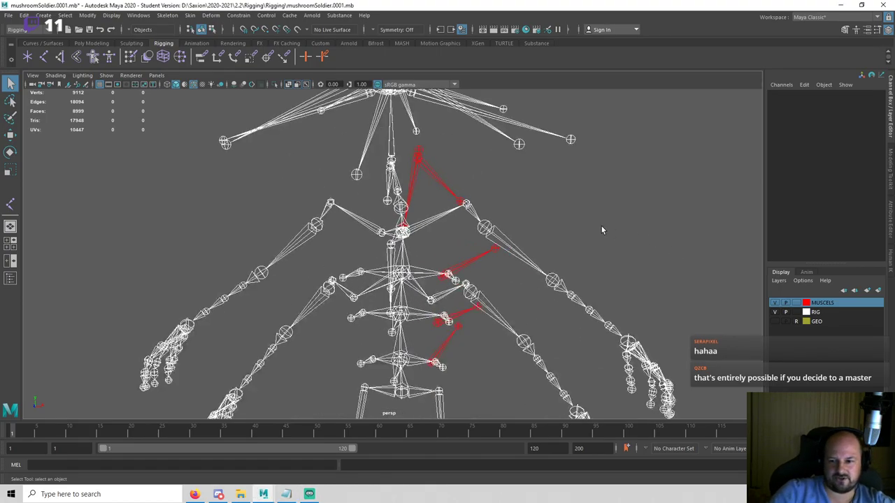
Save the scene, accepting the student version notice, and check the muscle joints from the side and front.
key(ctrl+s)
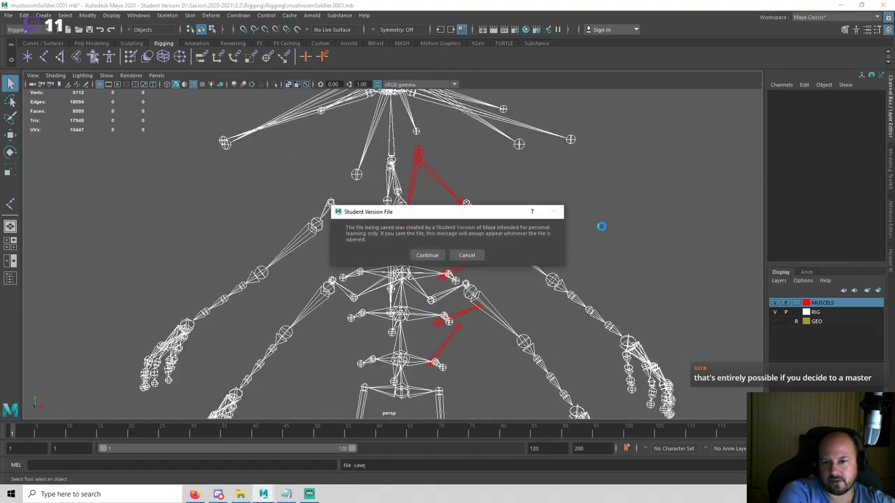
key(Return)
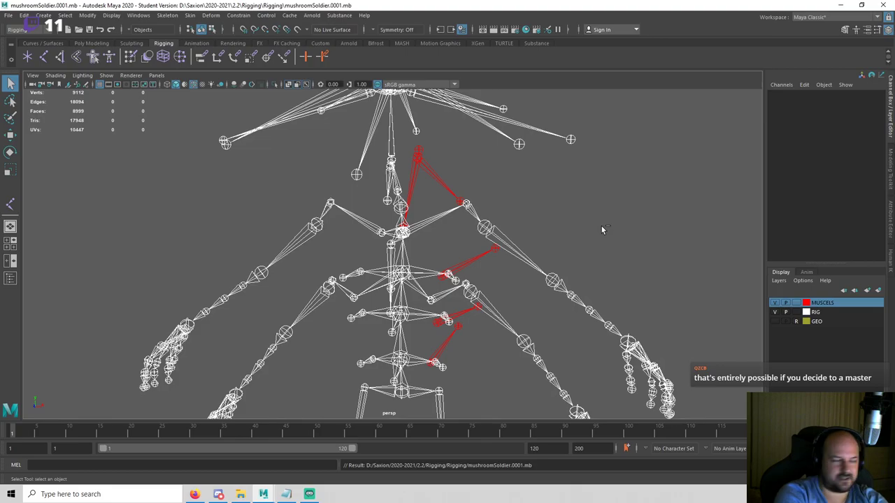
alt+drag(452, 230, 516, 219)
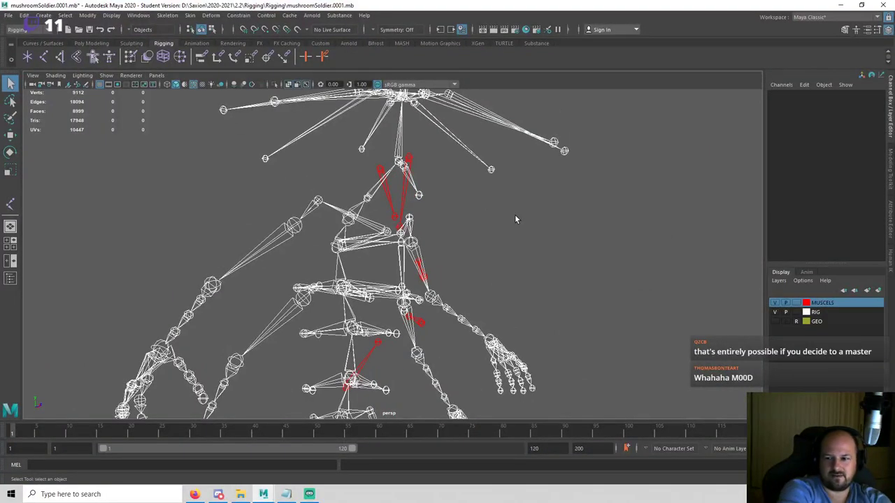
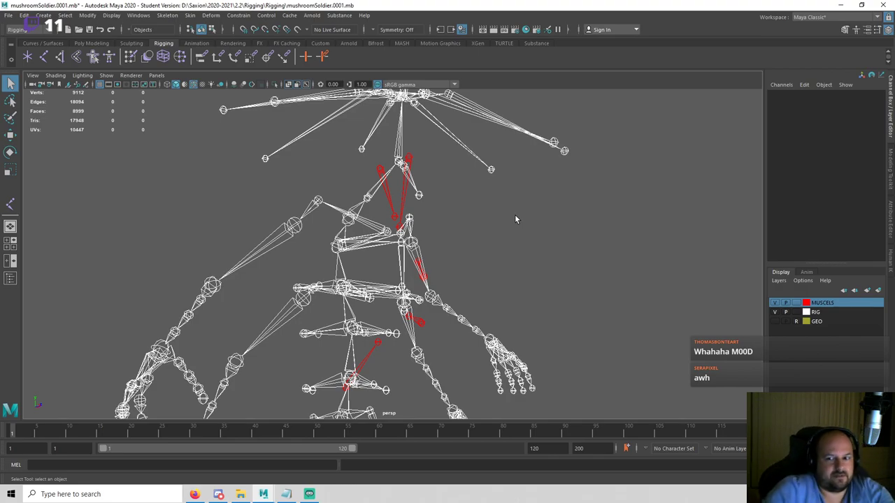
scroll(515, 216, down, 3)
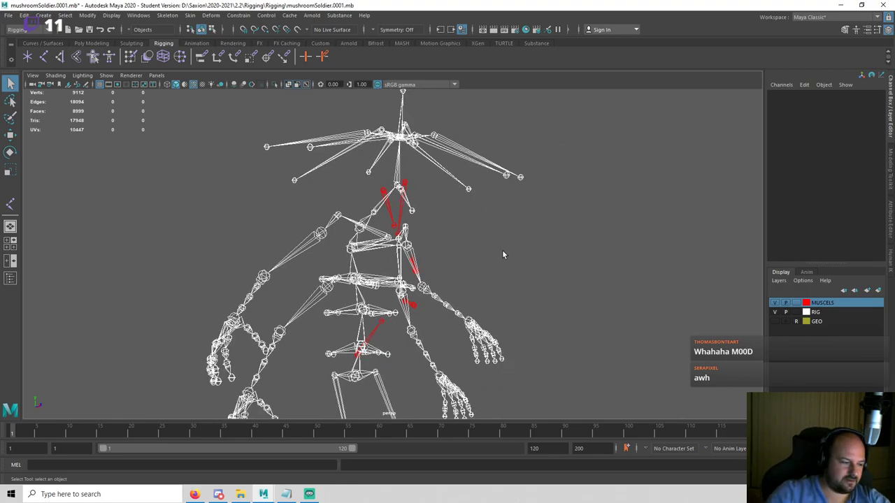
alt+drag(503, 254, 429, 260)
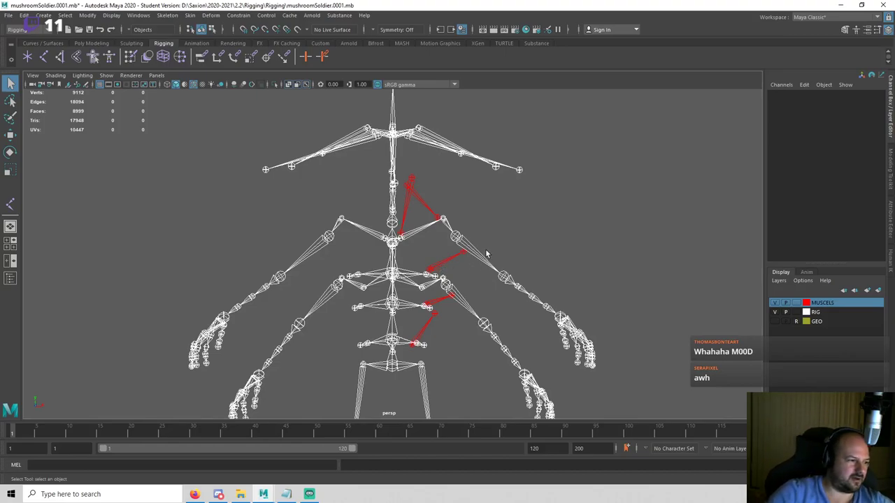
Check the muscle joints against the skeleton from an angle and the front, and save the scene, accepting the student version notice.
alt+drag(482, 269, 331, 276)
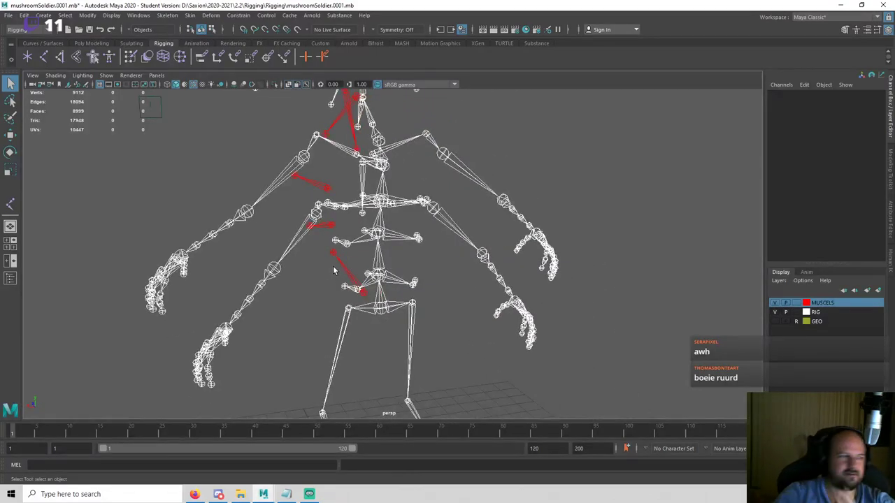
alt+drag(451, 223, 634, 214)
key(ctrl+s)
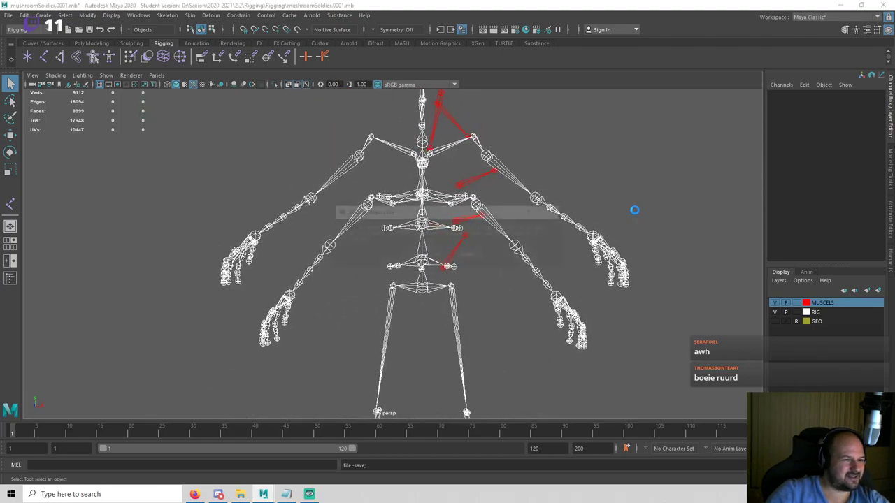
key(Return)
Correct the spelling of the MUSCELS display layer's name to MUSCLES.
double_click(822, 302)
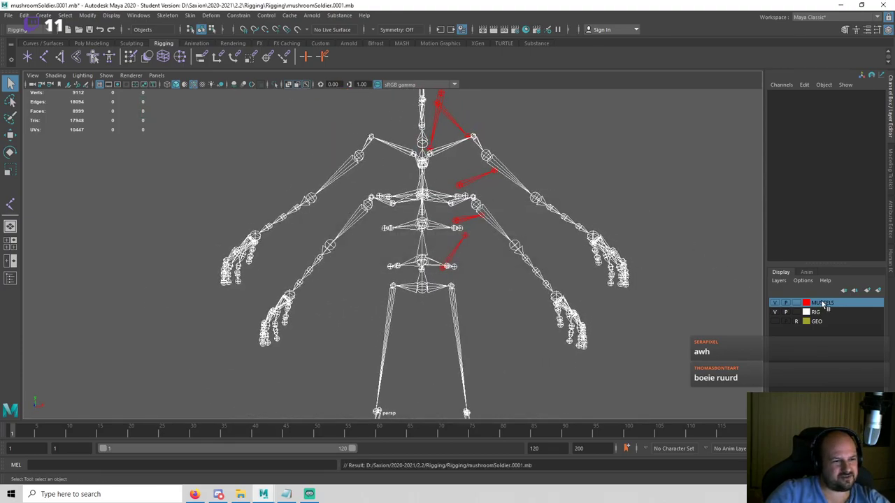
key(BackSpace)
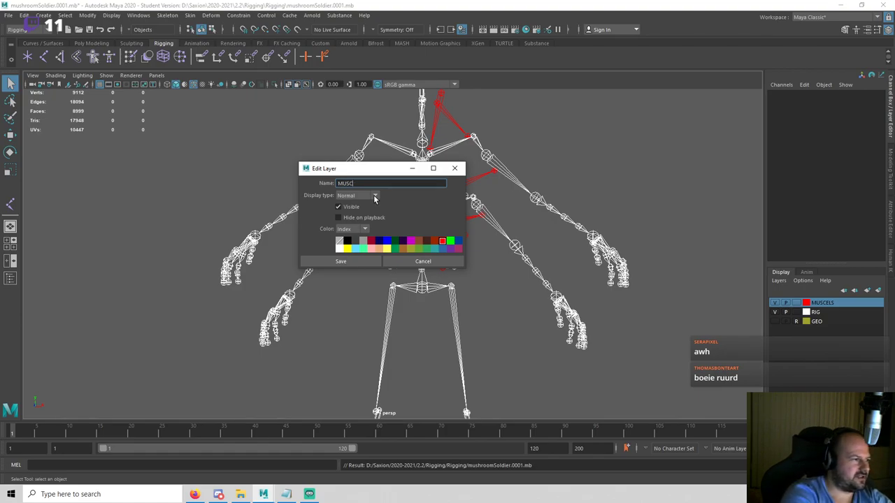
text(LES)
click(355, 260)
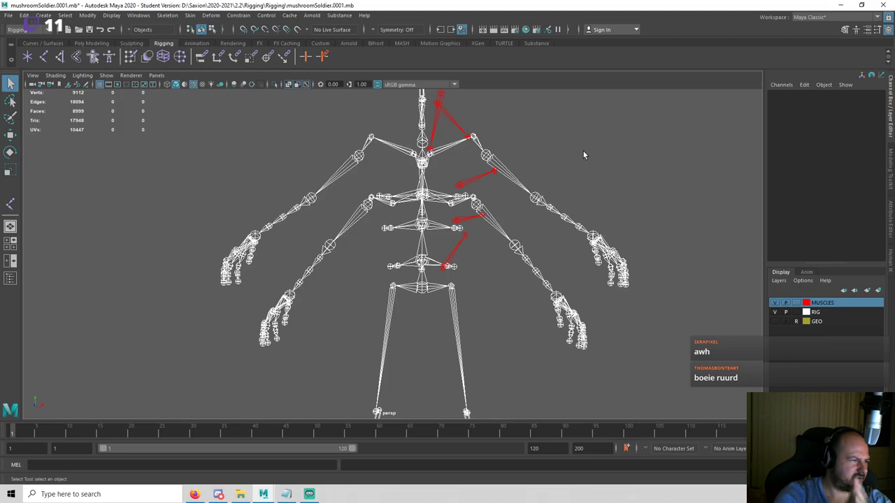
Show the GEO layer, compare the muscle joints with the body mesh, and hide the layer again.
click(775, 321)
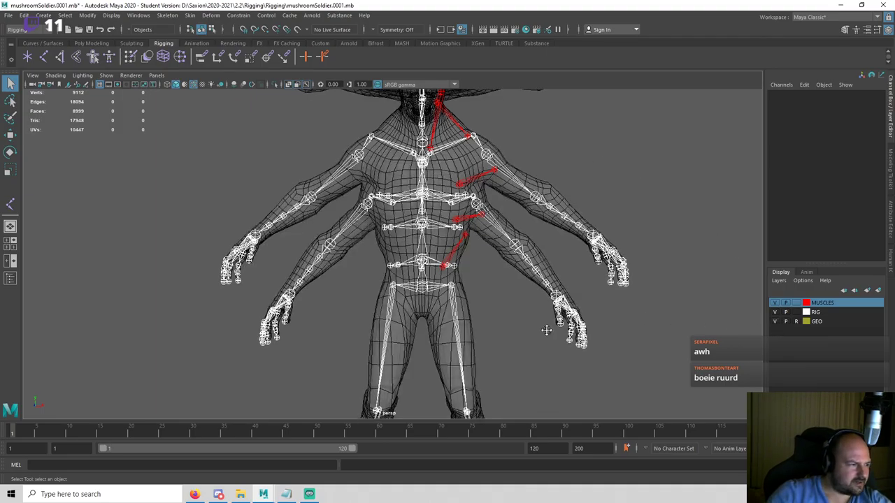
alt+drag(545, 329, 504, 265)
alt+middle_drag(492, 209, 541, 342)
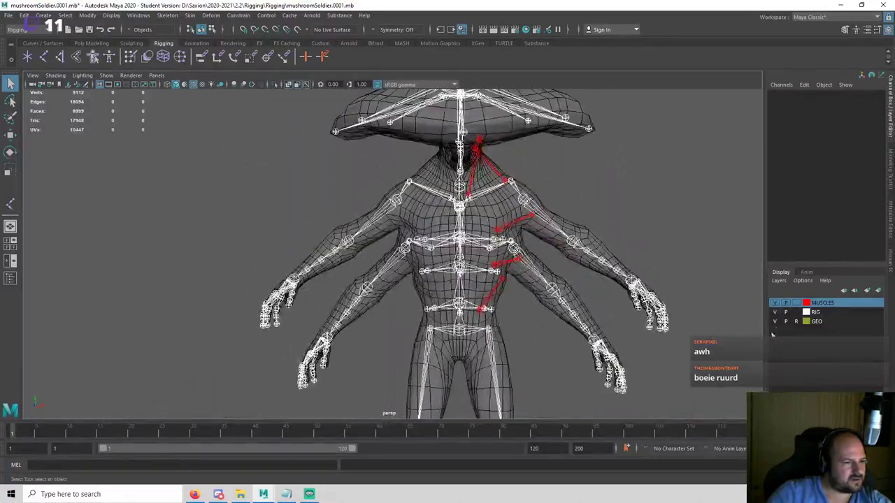
click(775, 322)
Mirror the left neck and trapezius muscle joints to the right side of the skeleton.
alt+right_drag(458, 222, 495, 220)
alt+middle_drag(515, 155, 497, 244)
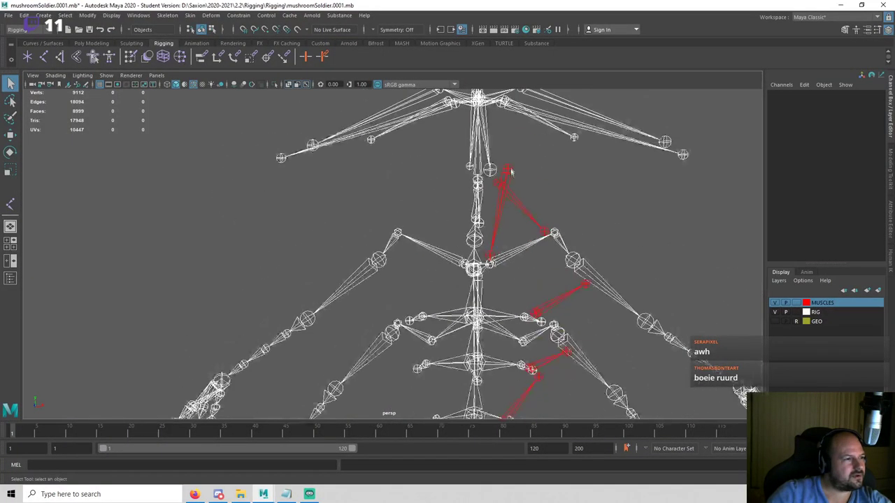
click(511, 168)
click(167, 14)
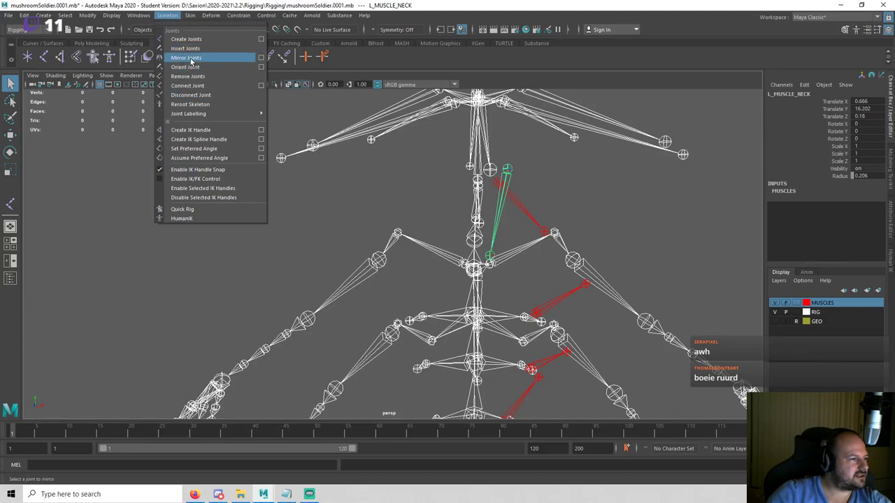
click(188, 57)
click(523, 204)
click(523, 205)
key(g)
Mirror the left upper chest, lower chest and lat muscle joints to the right side of the skeleton.
click(562, 305)
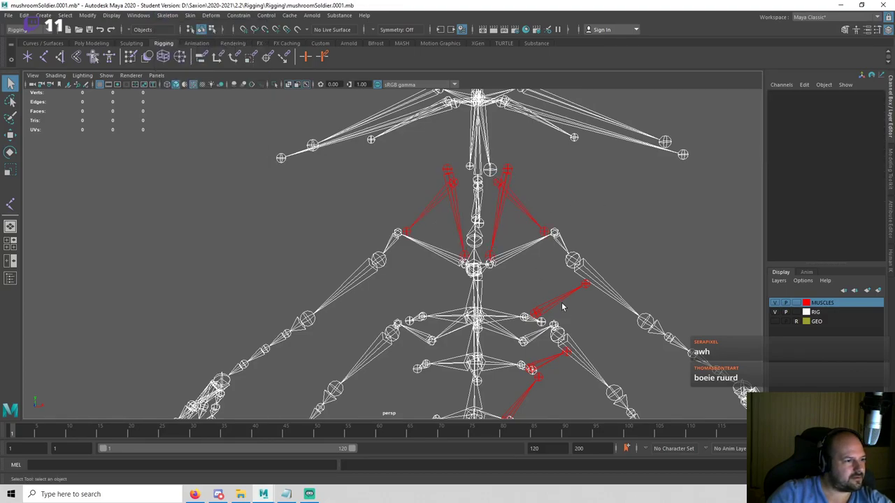
click(563, 297)
key(g)
click(550, 360)
key(g)
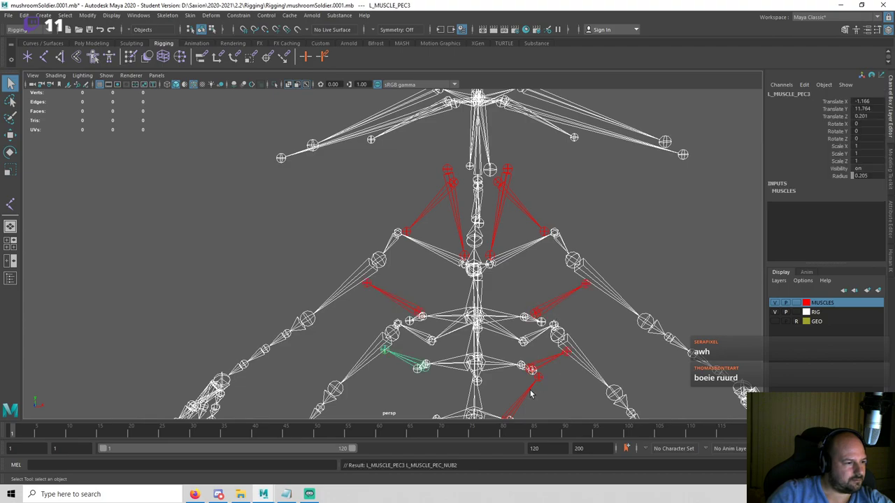
click(527, 394)
key(g)
Check the mirrored muscle joints from an angle, hide the RIG layer, and save the scene.
alt+middle_drag(559, 392, 563, 298)
click(566, 319)
scroll(566, 319, down, 3)
alt+drag(566, 320, 514, 331)
alt+drag(487, 274, 610, 300)
click(774, 312)
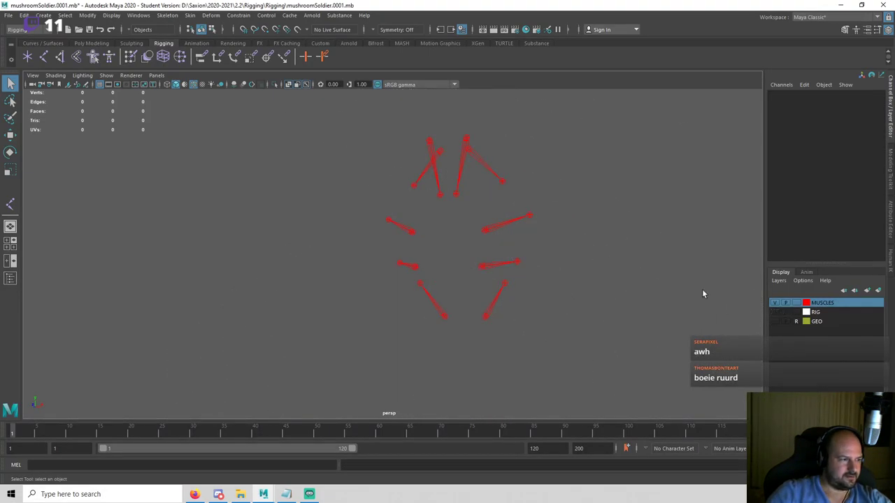
key(ctrl+s)
Replace the prefix L_ with R_ in the names of the mirrored neck muscle joint hierarchy using Search and Replace Names.
click(425, 146)
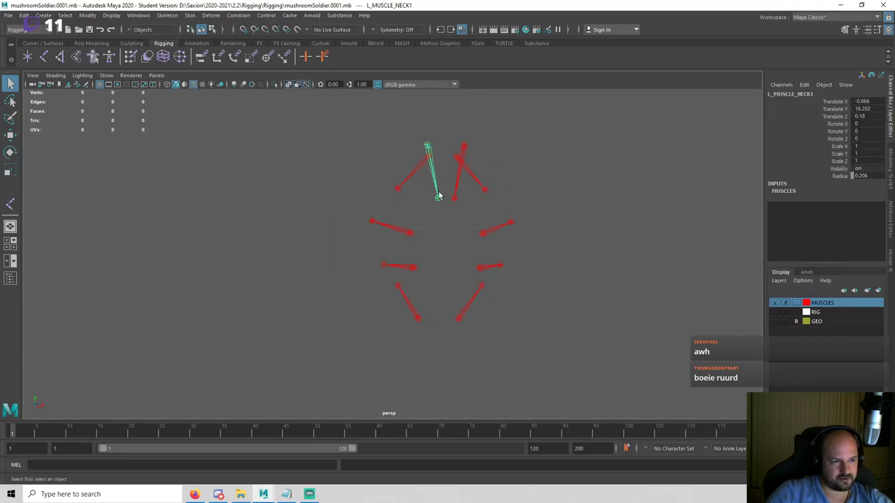
click(82, 17)
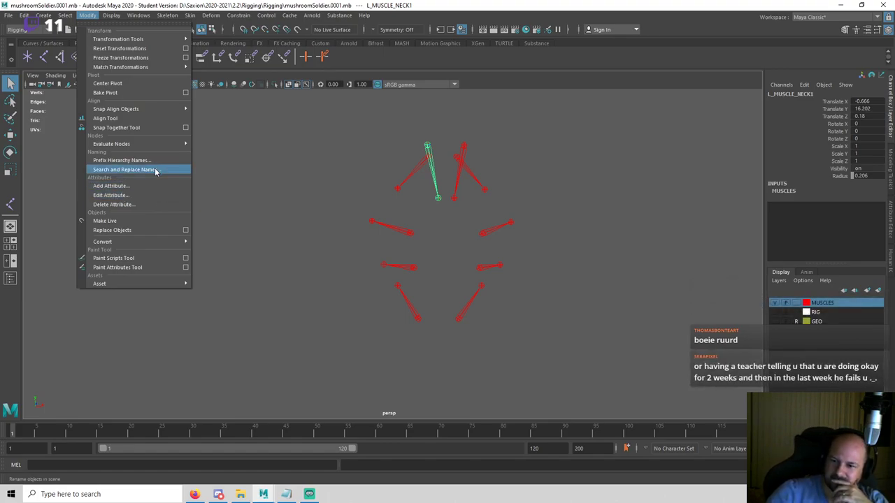
click(147, 170)
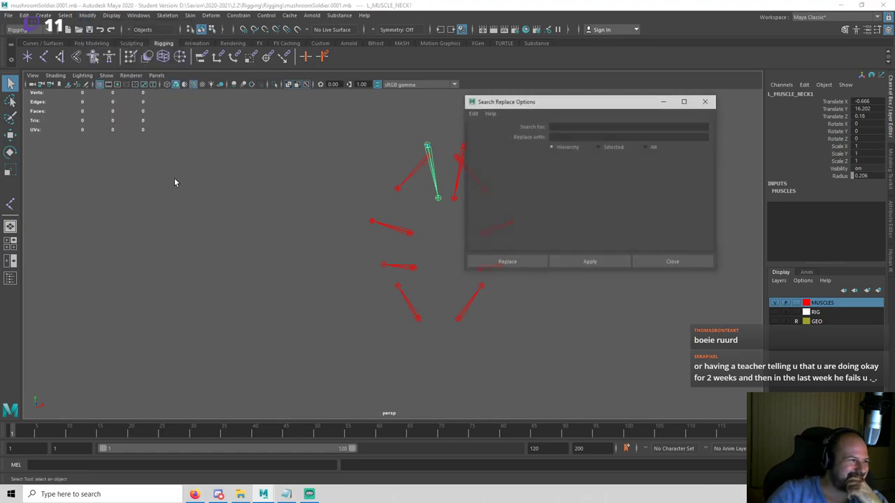
click(573, 135)
click(580, 126)
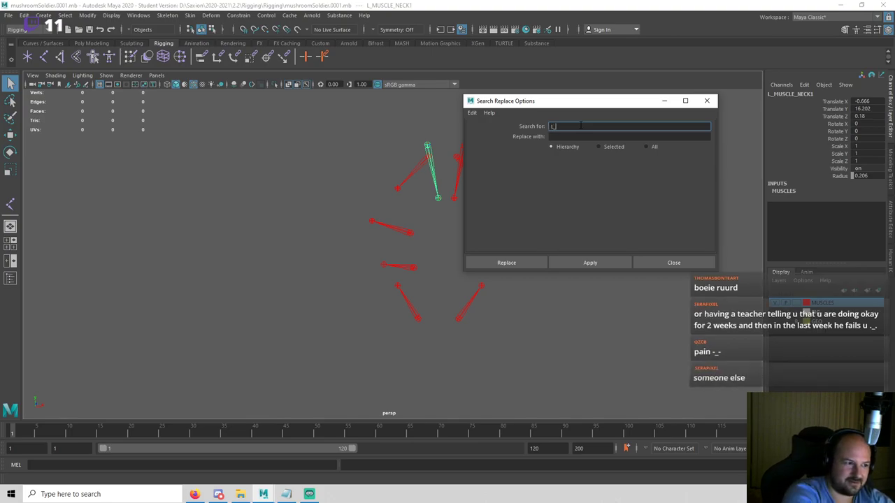
text(L_)
key(Tab)
text(R_)
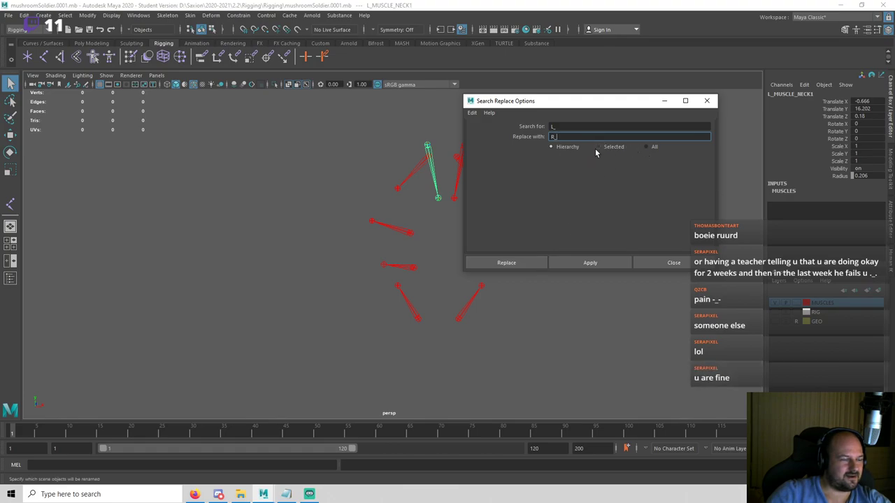
click(524, 260)
Replace the prefix L_ with R_ in the names of the mirrored trapezius muscle joint hierarchy.
click(449, 126)
click(422, 167)
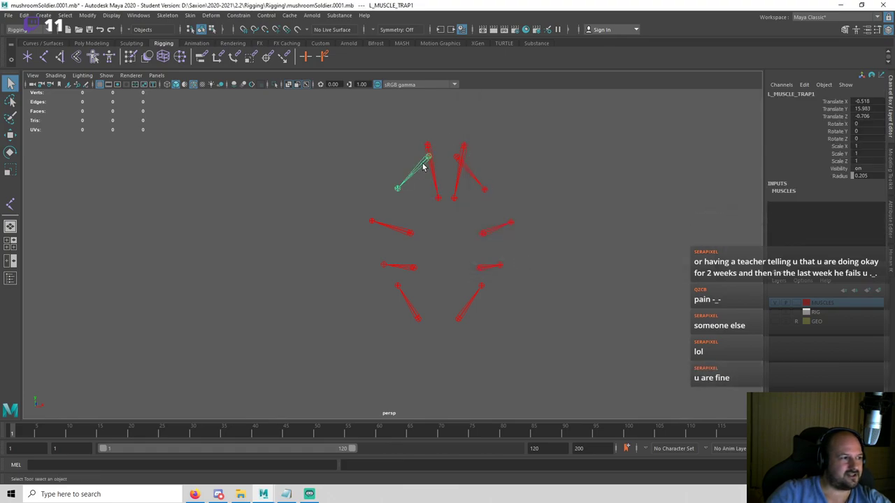
click(438, 198)
click(418, 173)
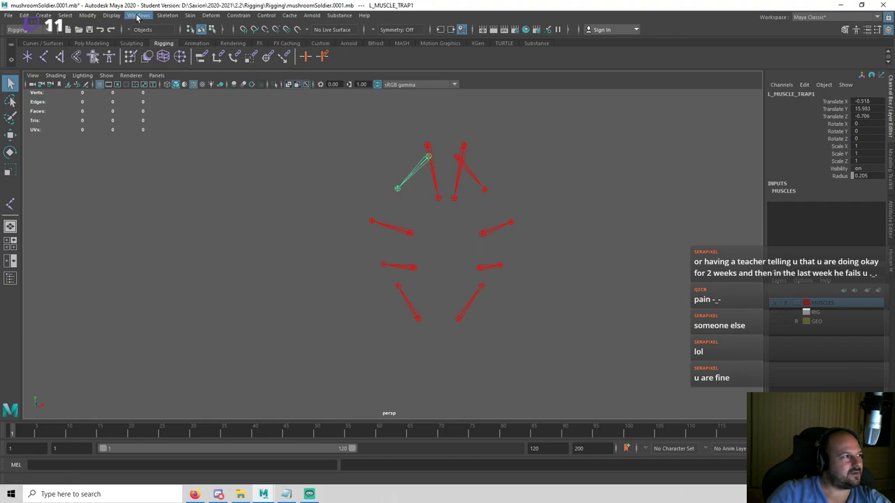
click(87, 15)
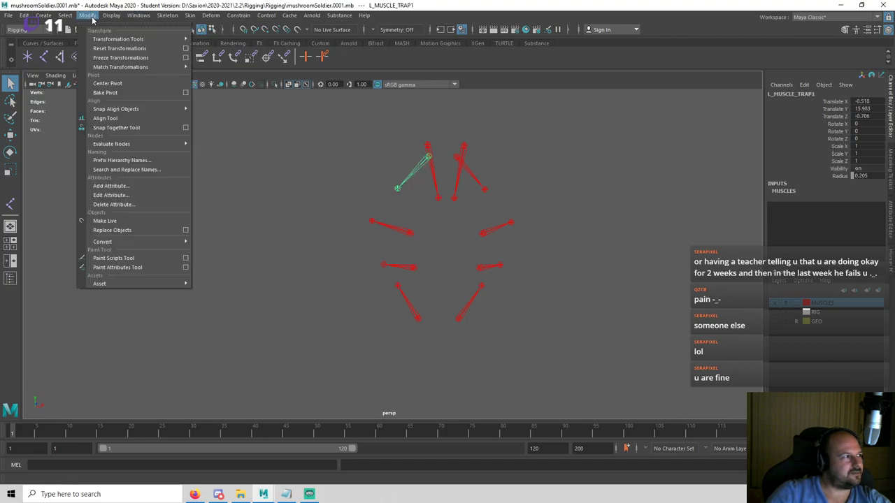
click(123, 170)
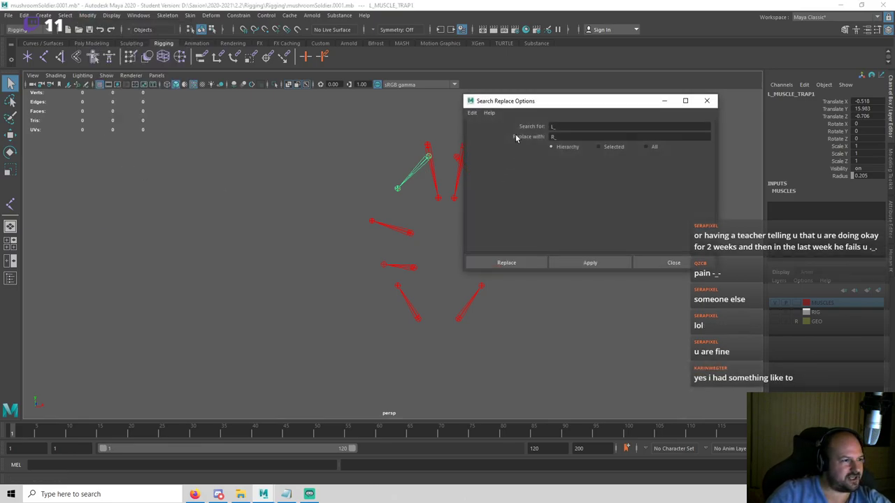
click(561, 128)
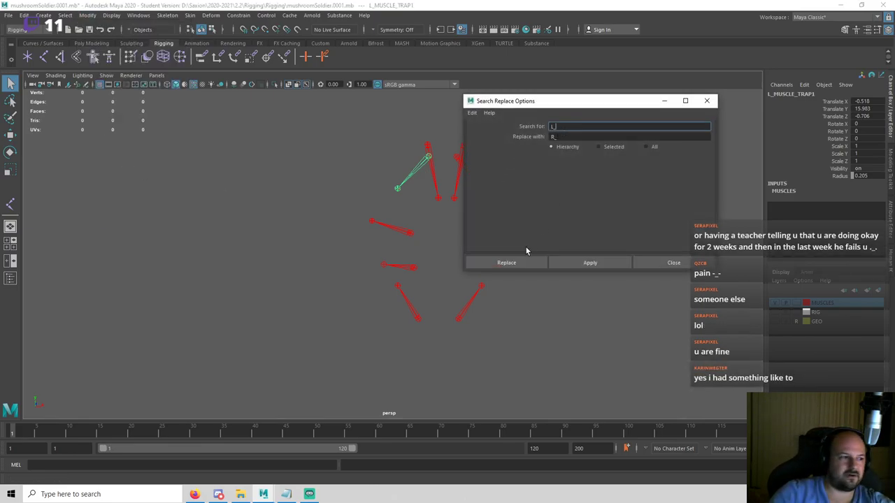
click(526, 269)
Replace L_ with R_ in the names of the two mirrored chest joints and the mirrored lat joint, and save the scene.
click(403, 231)
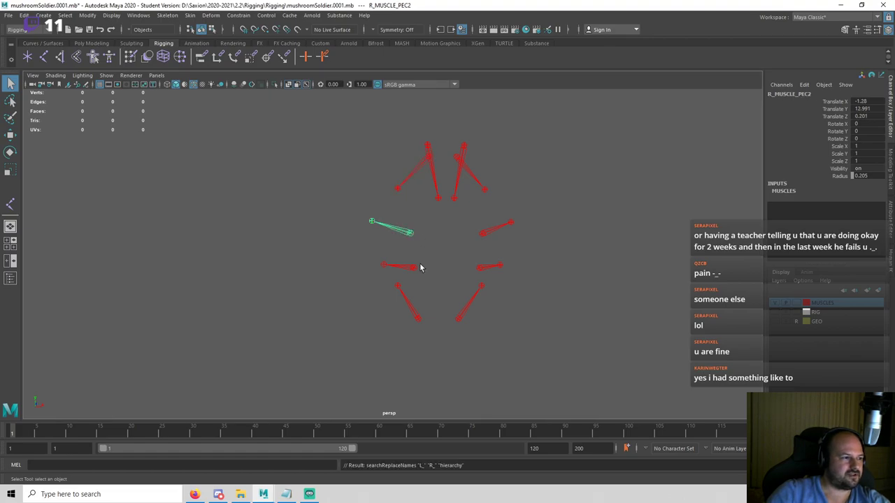
click(416, 270)
click(415, 271)
click(411, 308)
click(580, 202)
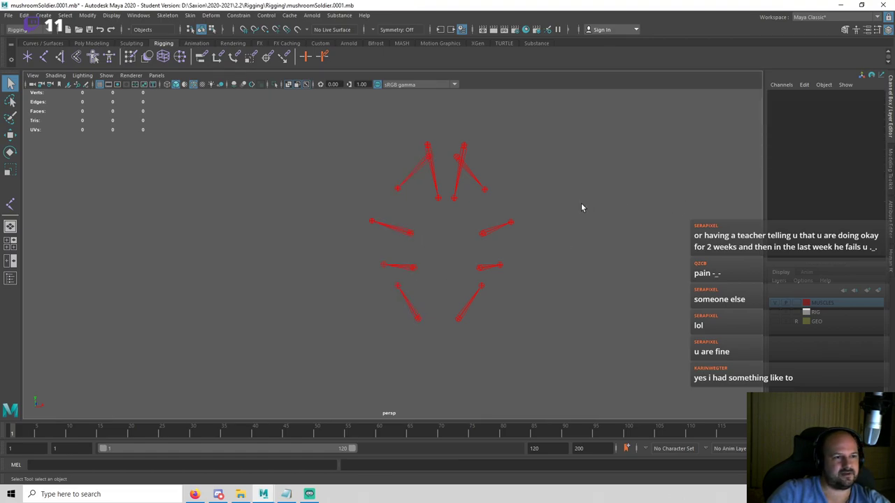
key(ctrl+s)
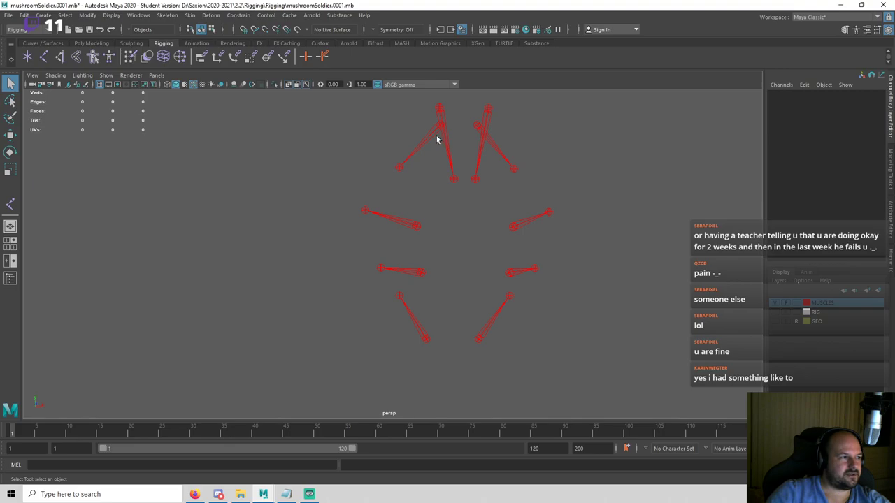
Rename the mirrored trapezius joint as R_MUSCLE_TRAP.
click(439, 138)
click(825, 95)
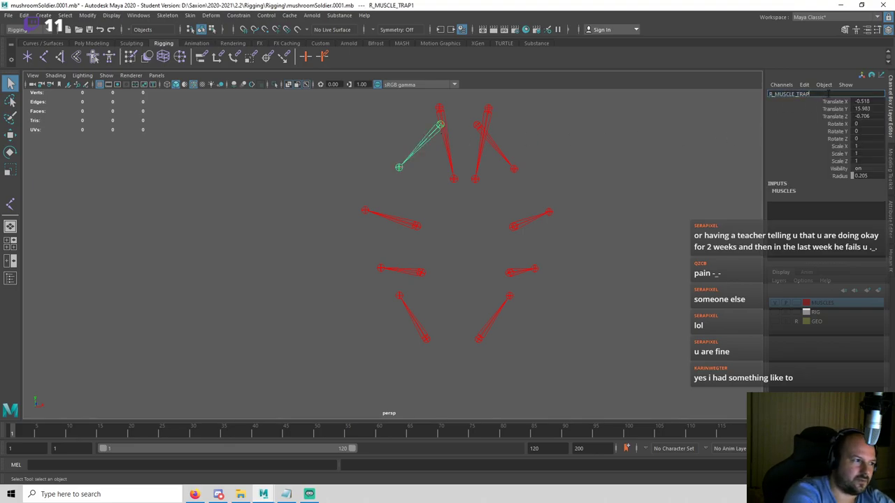
key(BackSpace)
key(Return)
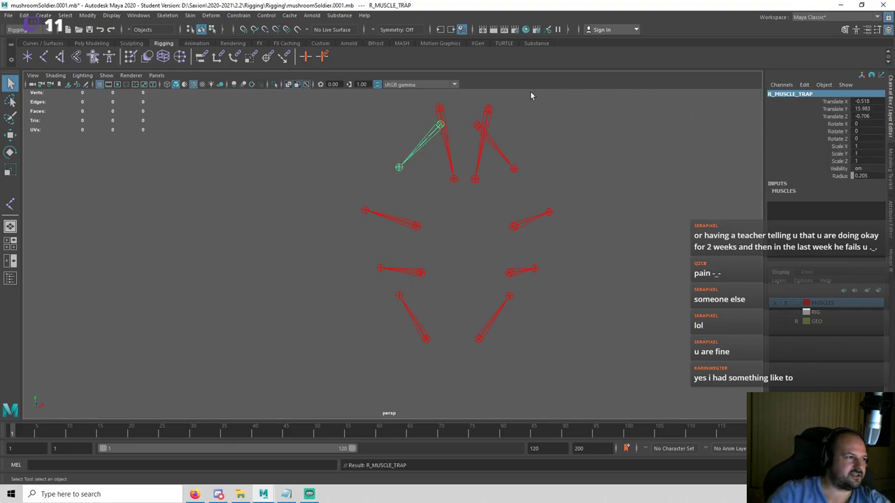
Open the Outliner at the muscle joints, select L_MUSCLE_PEC1, and move the window clear of the joints in the viewport.
click(441, 115)
click(138, 16)
click(151, 128)
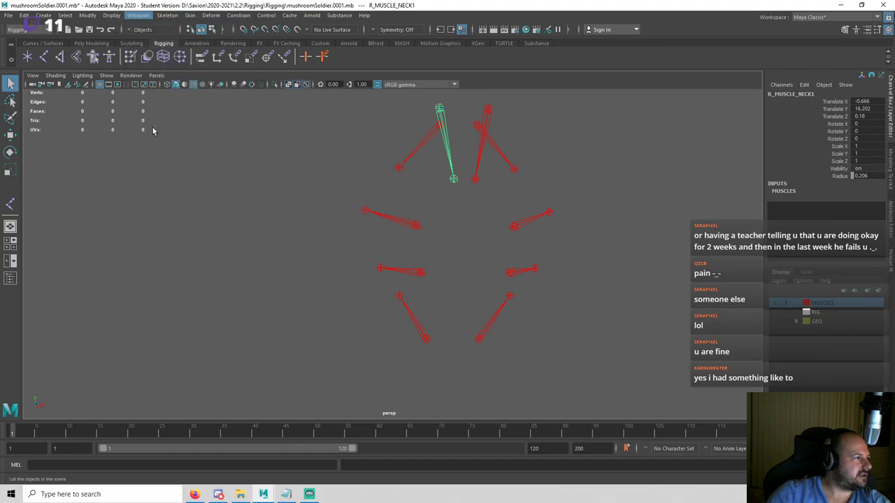
scroll(518, 336, down, 5)
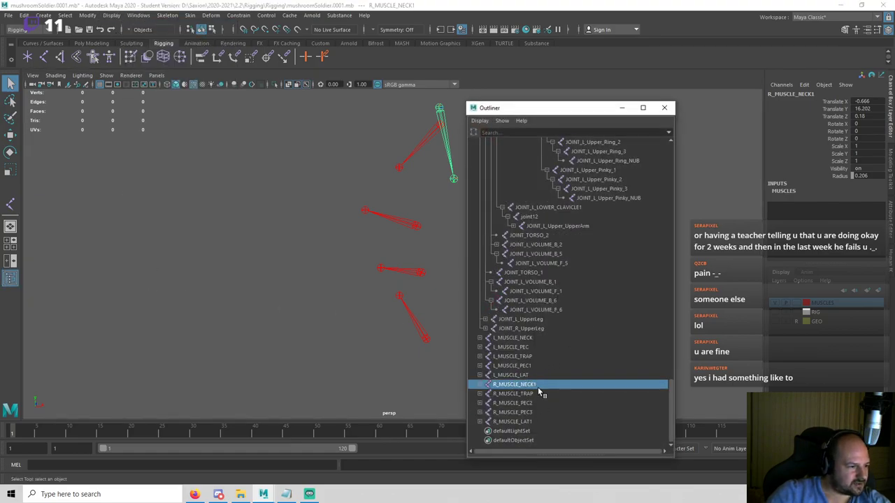
click(527, 367)
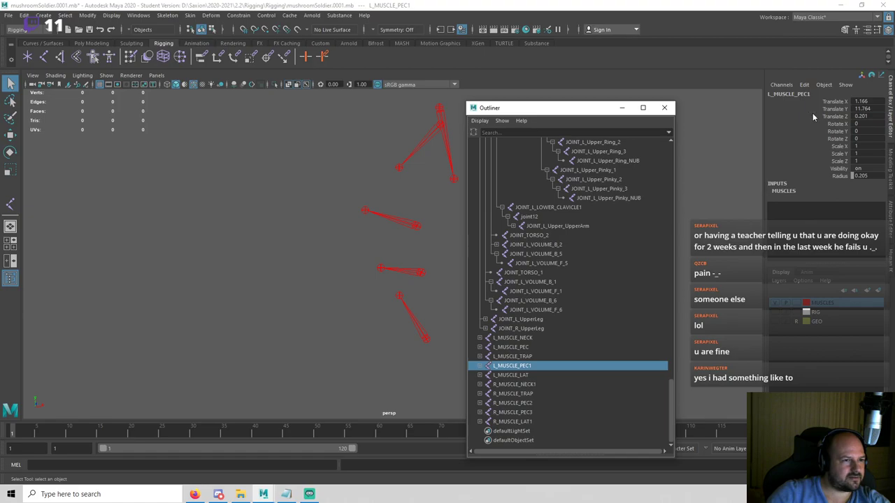
drag(547, 109, 224, 91)
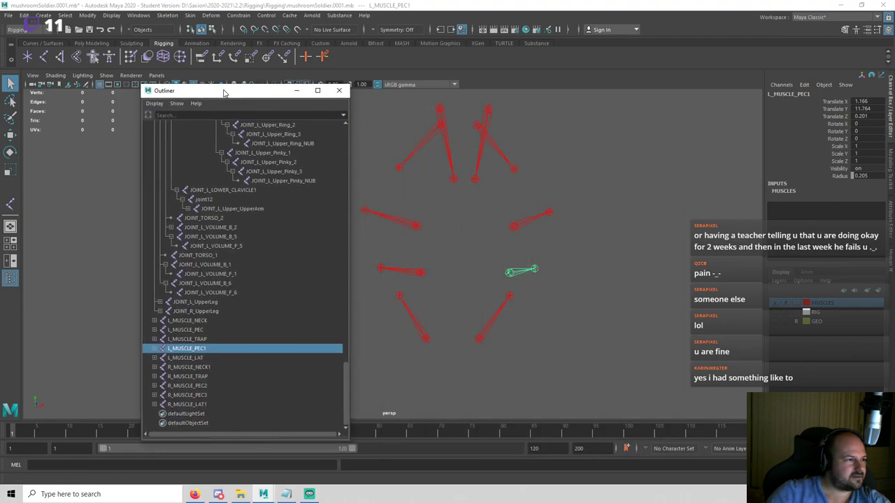
Identify the two mirrored chest joints in the Outliner and rename the upper one as R_MUSCLE_PEC.
click(184, 386)
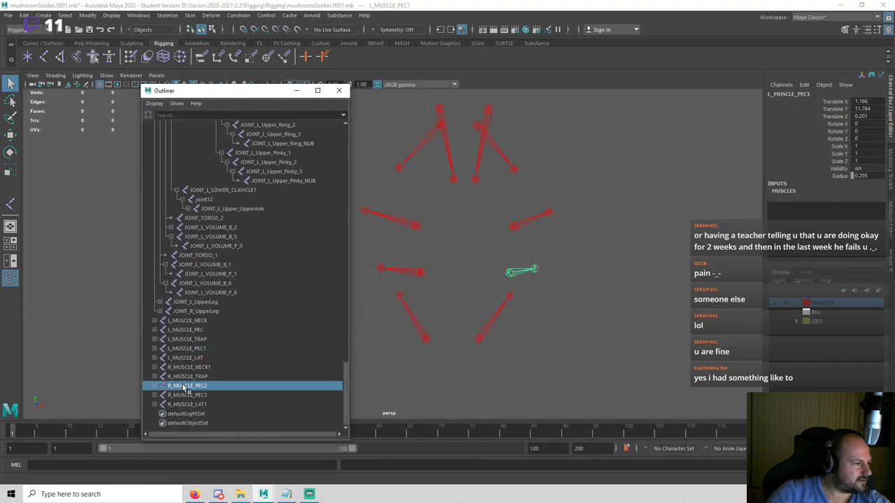
click(187, 396)
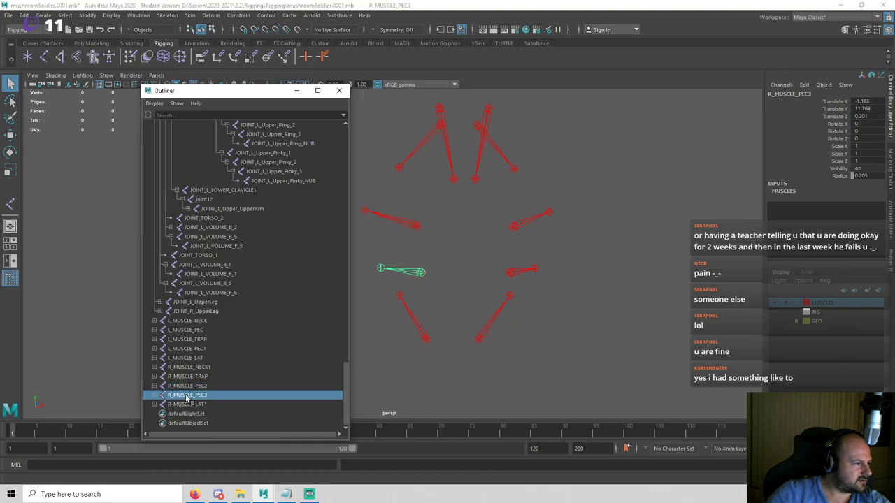
click(203, 386)
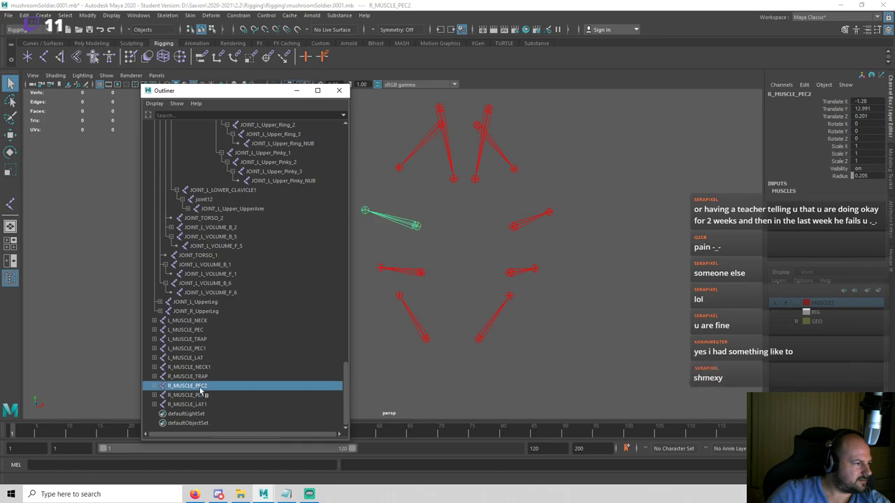
double_click(829, 94)
key(BackSpace)
key(Return)
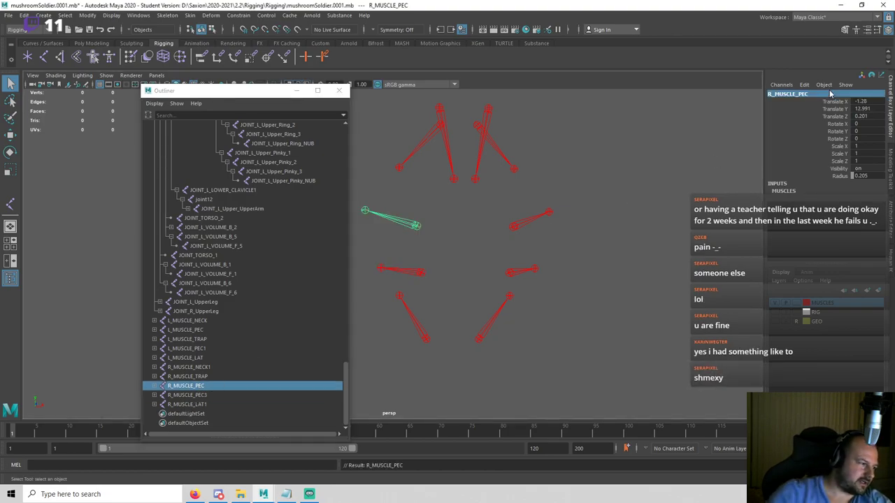
Rename the lower mirrored chest joint as R_MUSCLE_PEC1.
click(221, 396)
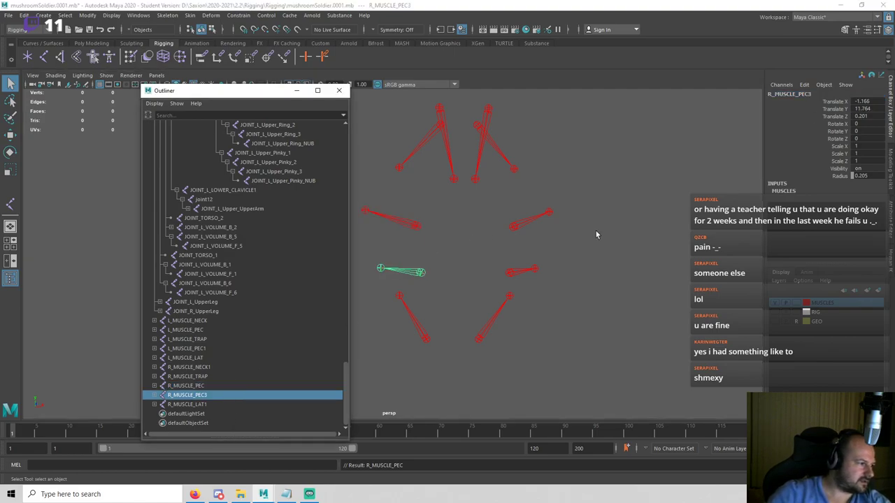
double_click(816, 95)
key(BackSpace)
text(1)
key(Return)
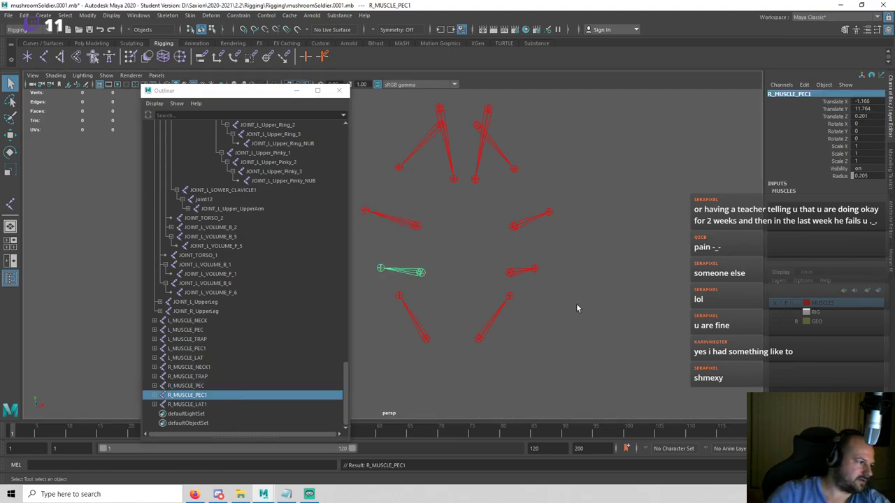
Rename the mirrored lat joint as R_MUSCLE_LAT and save the scene.
click(190, 405)
key(w)
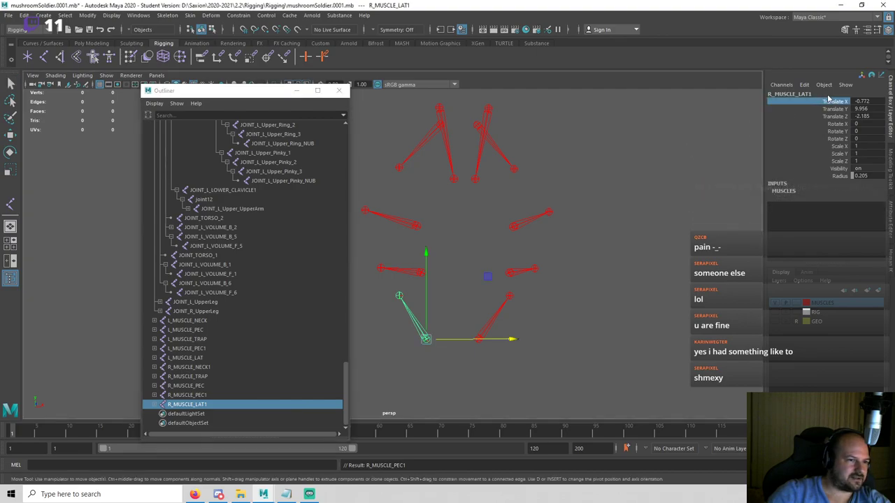
double_click(829, 97)
key(BackSpace)
key(Return)
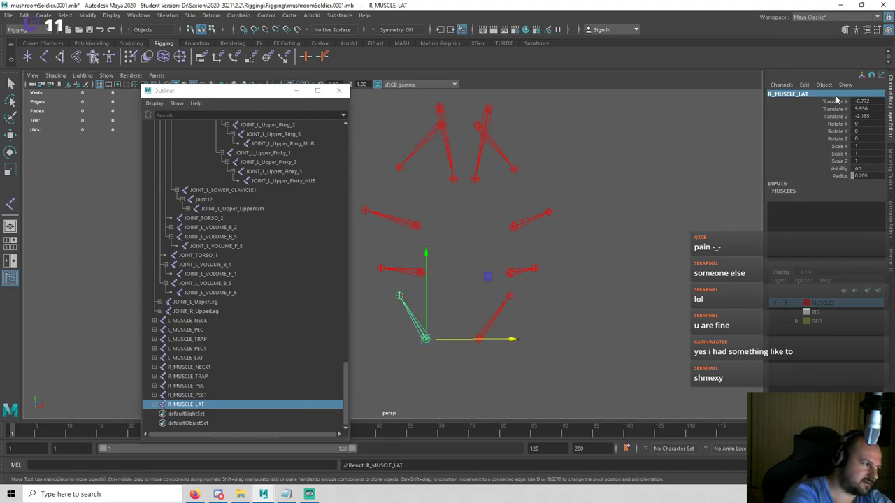
key(ctrl+s)
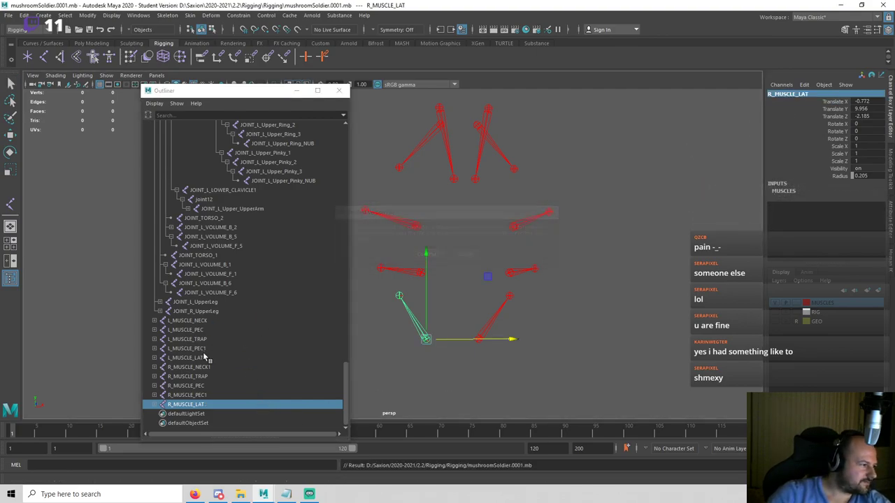
Rename the mirrored neck joint as R_MUSCLE_NECK, save the scene, and close the Outliner.
click(188, 367)
key(q)
double_click(826, 94)
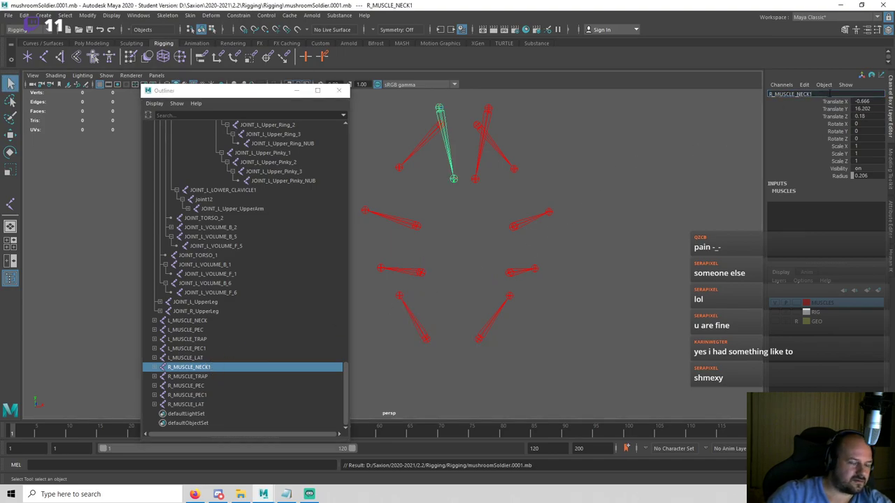
key(Return)
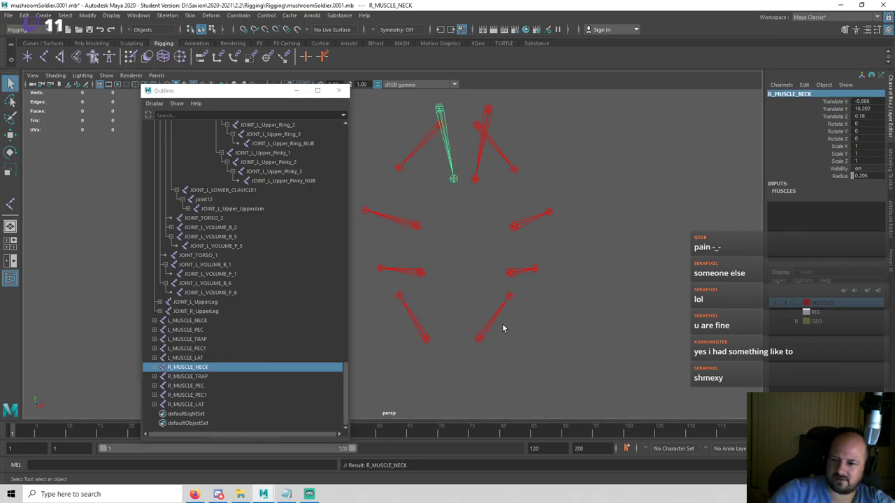
key(ctrl+s)
click(525, 299)
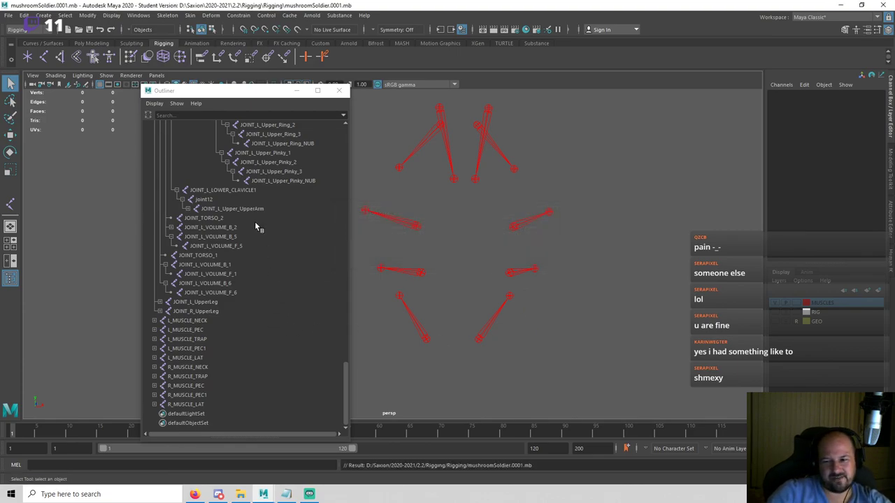
click(339, 90)
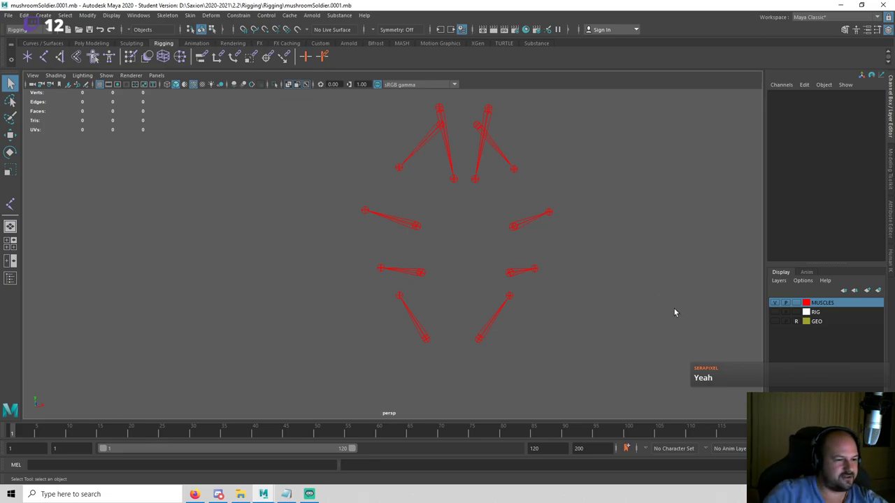
Make the RIG layer visible and frame the whole skeleton together with the muscle joints.
click(775, 311)
key(a)
alt+drag(584, 270, 210, 273)
scroll(475, 276, up, 10)
alt+drag(414, 261, 313, 264)
Hide the stray object beside the skeleton, save the scene, and clear the selection.
drag(186, 175, 234, 253)
key(ctrl+h)
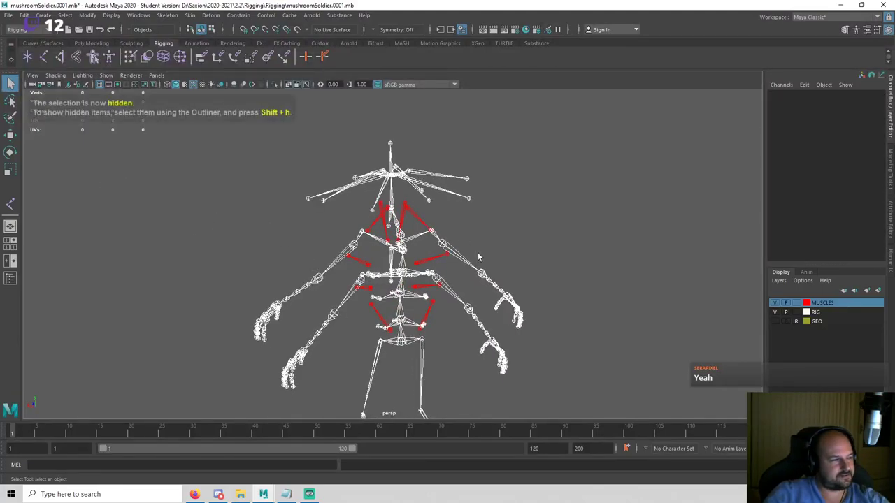
mouse_move(507, 240)
alt+mouse_down()
mouse_move(491, 237)
mouse_move(497, 244)
alt+mouse_up()
key(ctrl+s)
click(427, 254)
Try a locator snapped to the inner end of the left upper chest muscle joint, and delete it.
alt+middle_drag(440, 292, 446, 274)
alt+drag(446, 274, 519, 261)
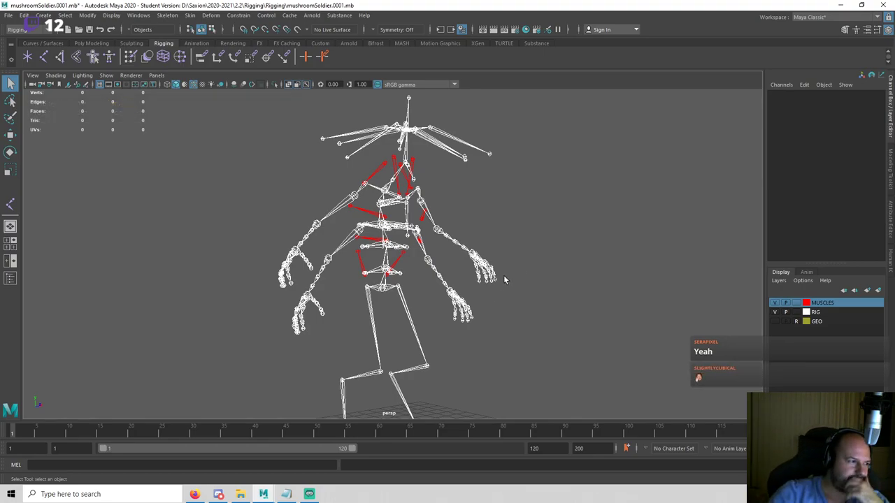
scroll(549, 253, up, 4)
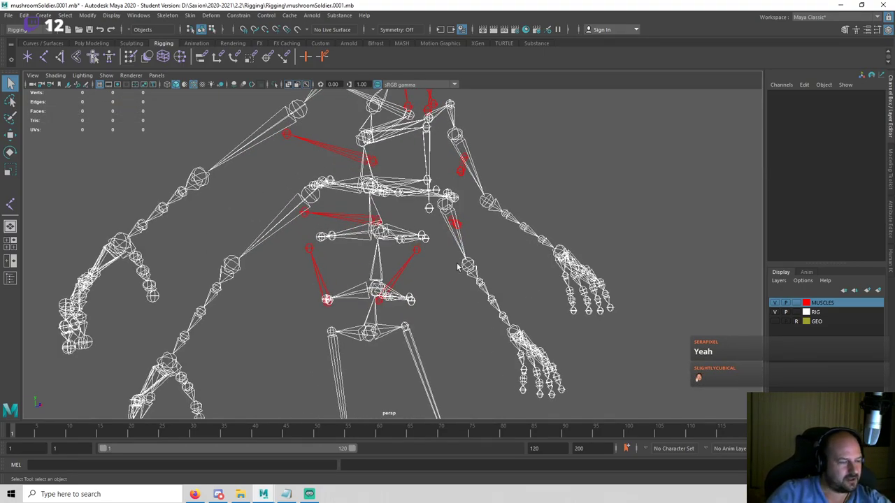
alt+drag(440, 257, 385, 251)
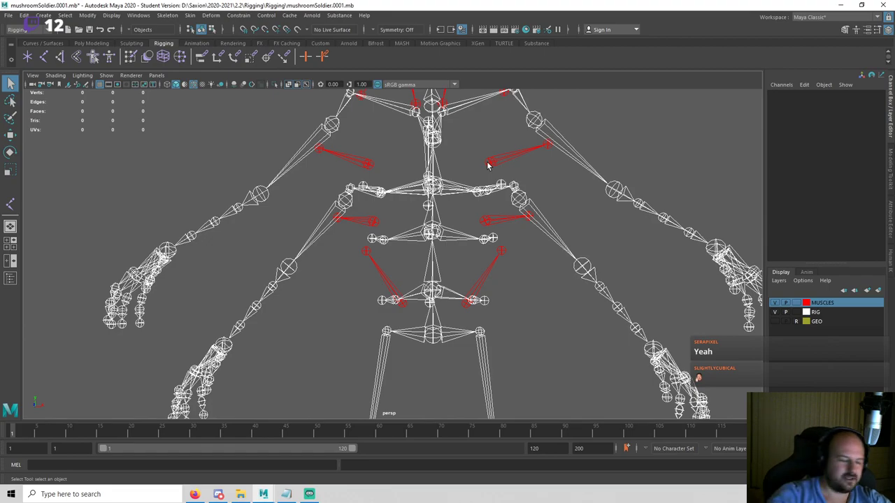
alt+middle_drag(464, 163, 474, 222)
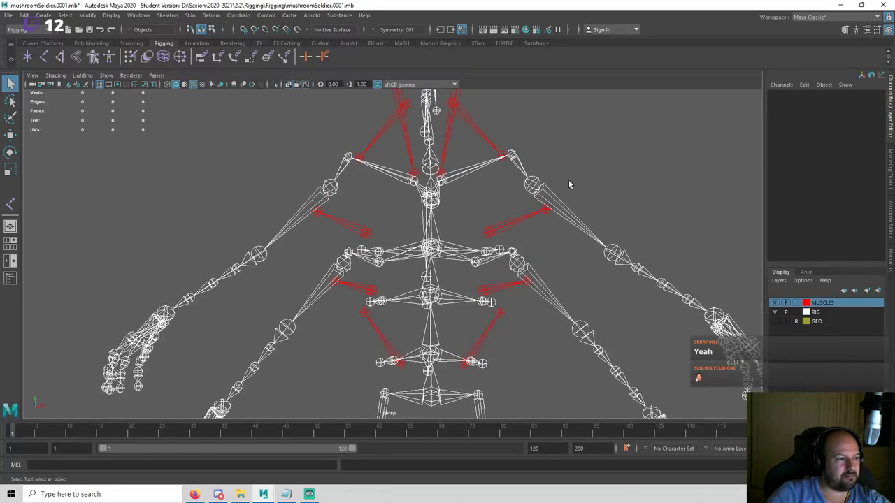
click(27, 57)
scroll(433, 353, down, 8)
key(w)
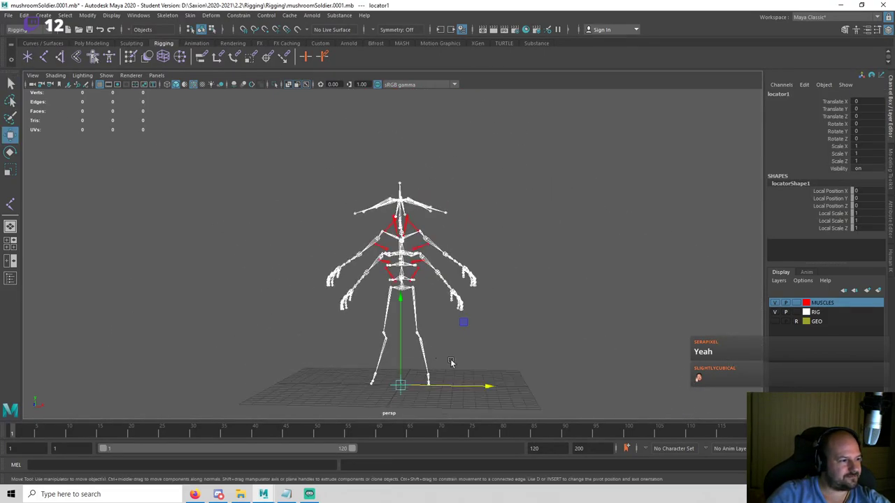
drag(463, 322, 383, 279)
scroll(466, 267, up, 5)
key(v)
alt+drag(484, 275, 440, 284)
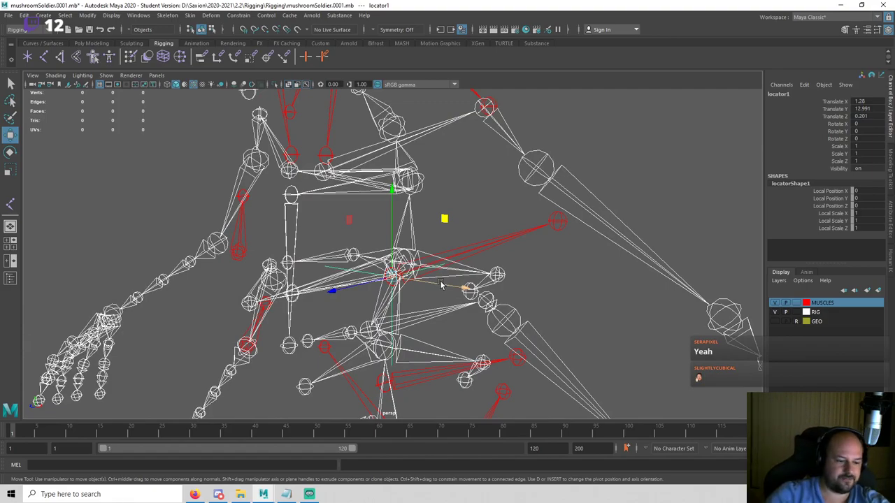
key(Delete)
Examine the skeleton and both sides' muscle joints from the front and at an angle.
scroll(446, 287, down, 5)
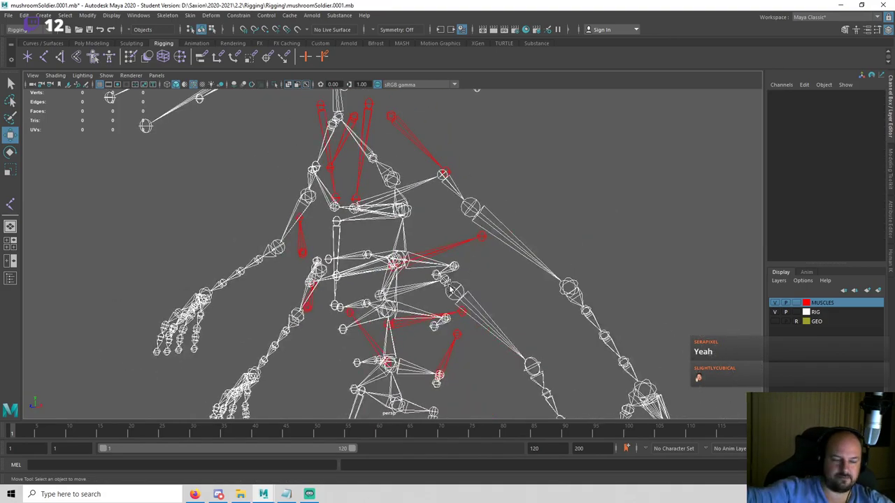
alt+drag(449, 289, 498, 290)
alt+middle_drag(483, 333, 528, 209)
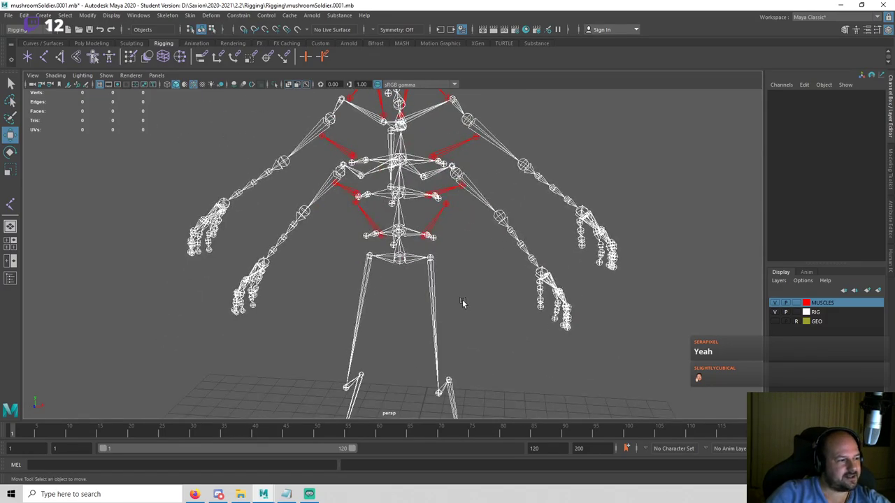
scroll(466, 301, down, 3)
scroll(470, 300, up, 2)
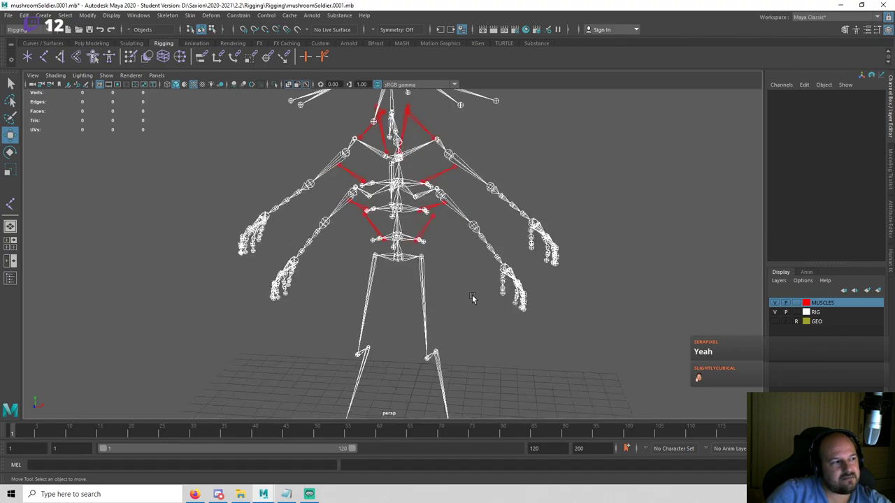
scroll(472, 298, down, 2)
alt+drag(471, 299, 436, 292)
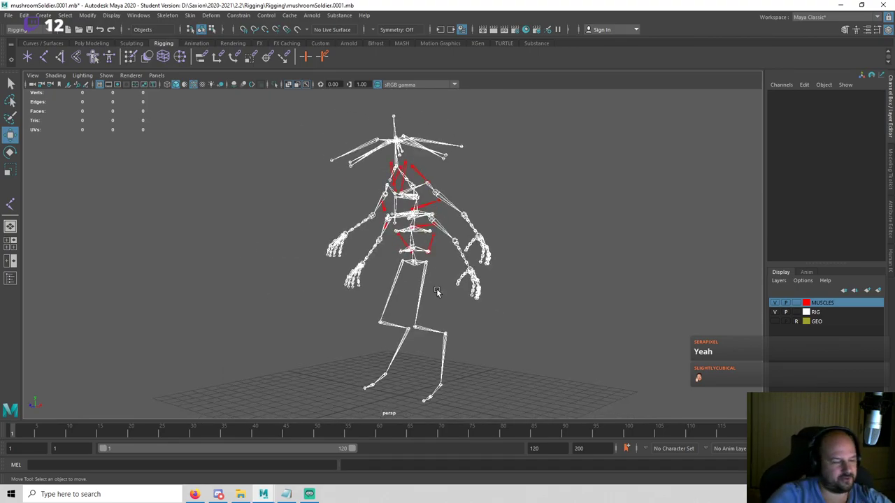
scroll(436, 292, up, 2)
alt+drag(436, 292, 515, 259)
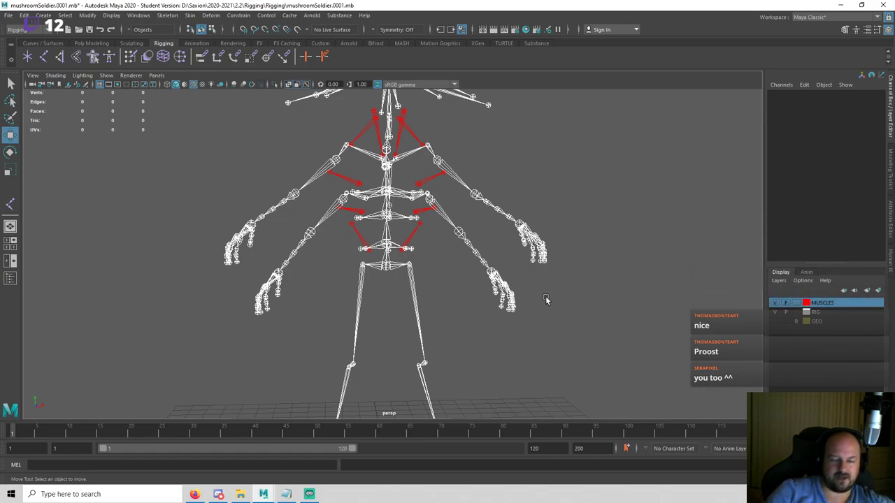
scroll(545, 296, up, 2)
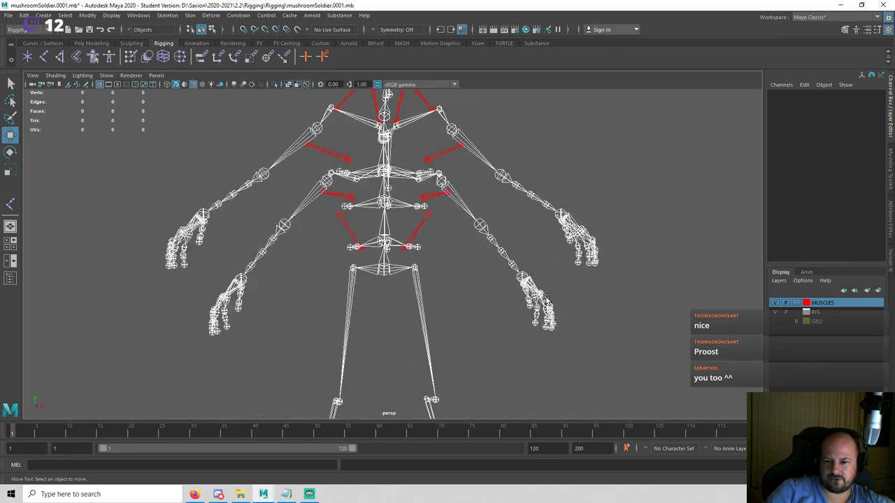